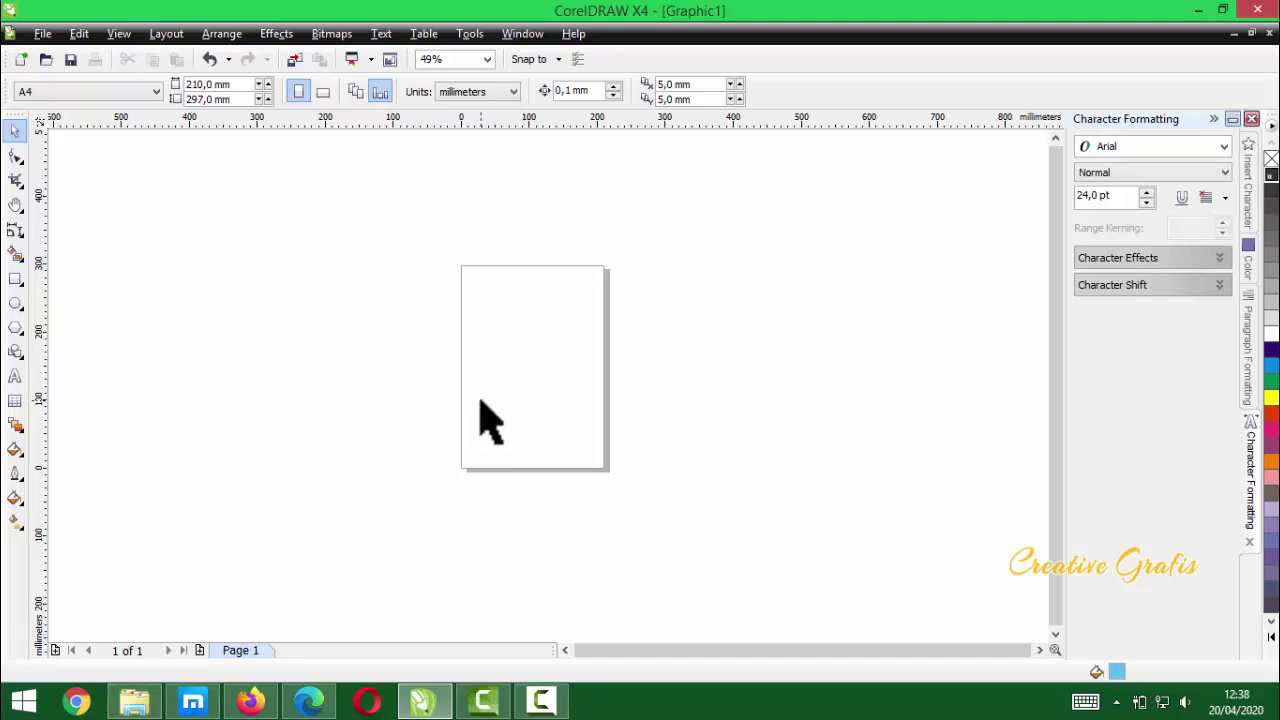
pyautogui.scroll(2, 578, 388)
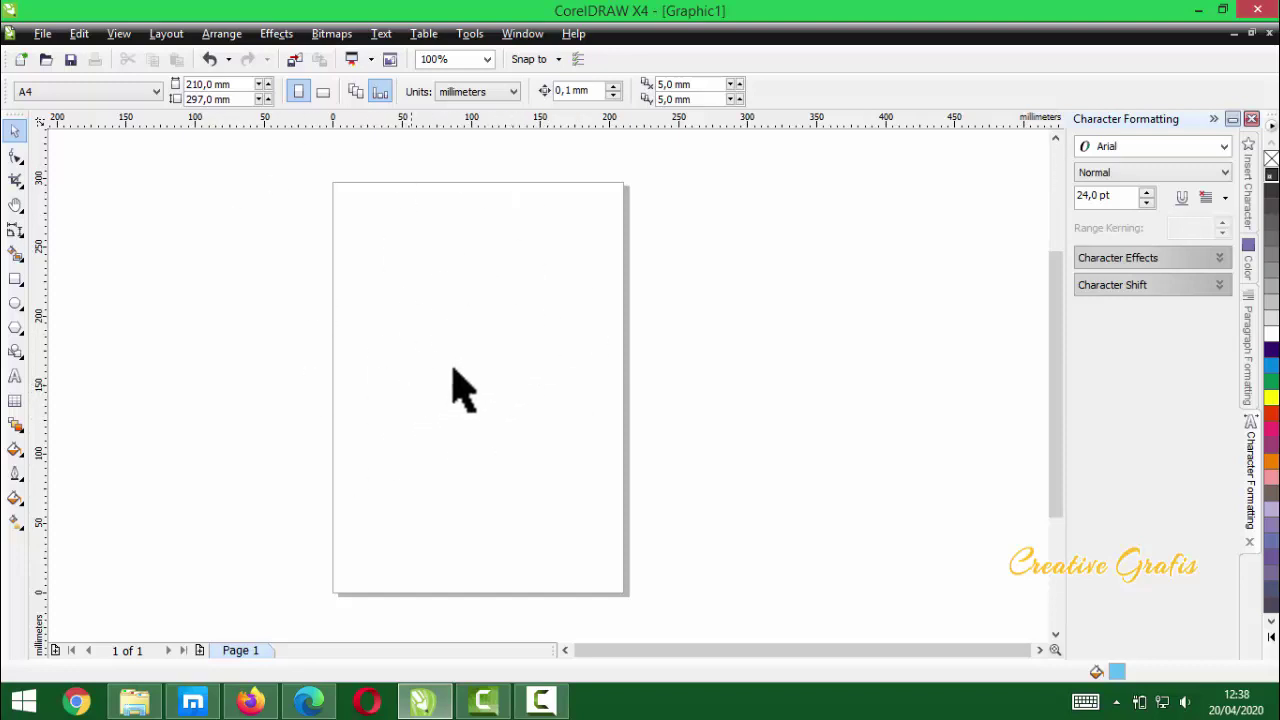
pyautogui.scroll(-2, 458, 385)
pyautogui.scroll(2, 552, 392)
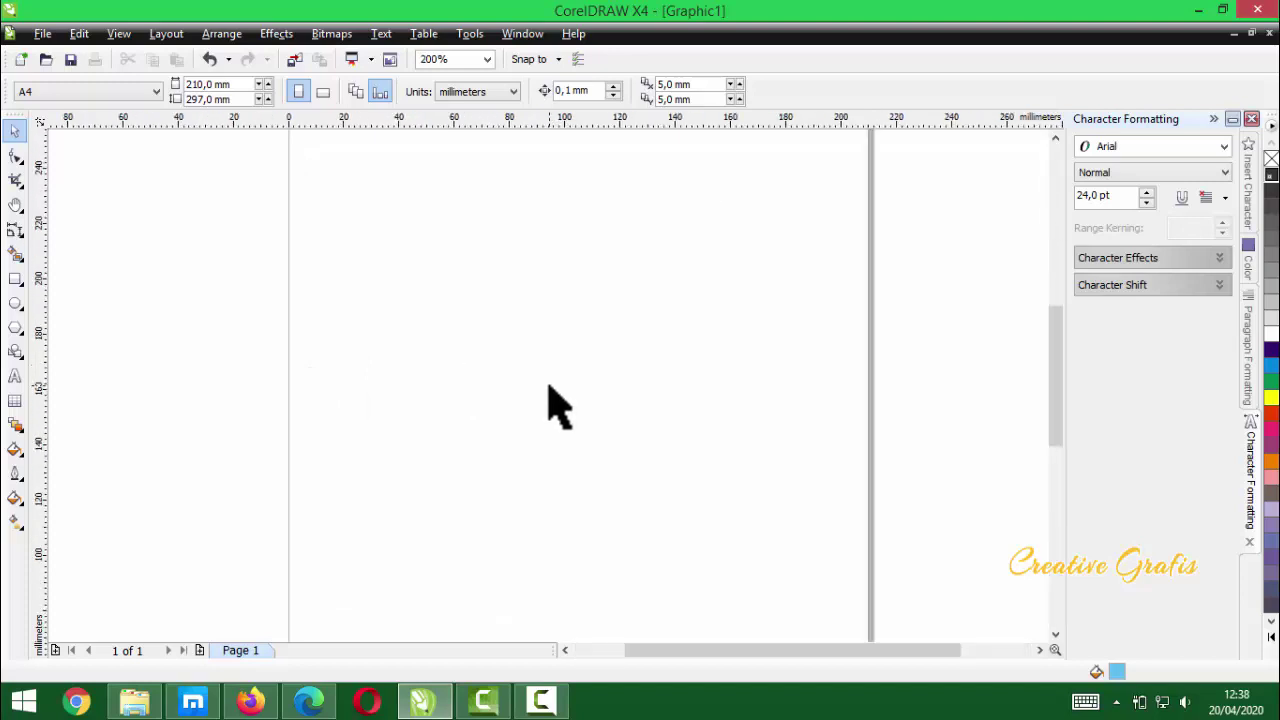
pyautogui.scroll(-1, 552, 392)
pyautogui.scroll(1, 594, 386)
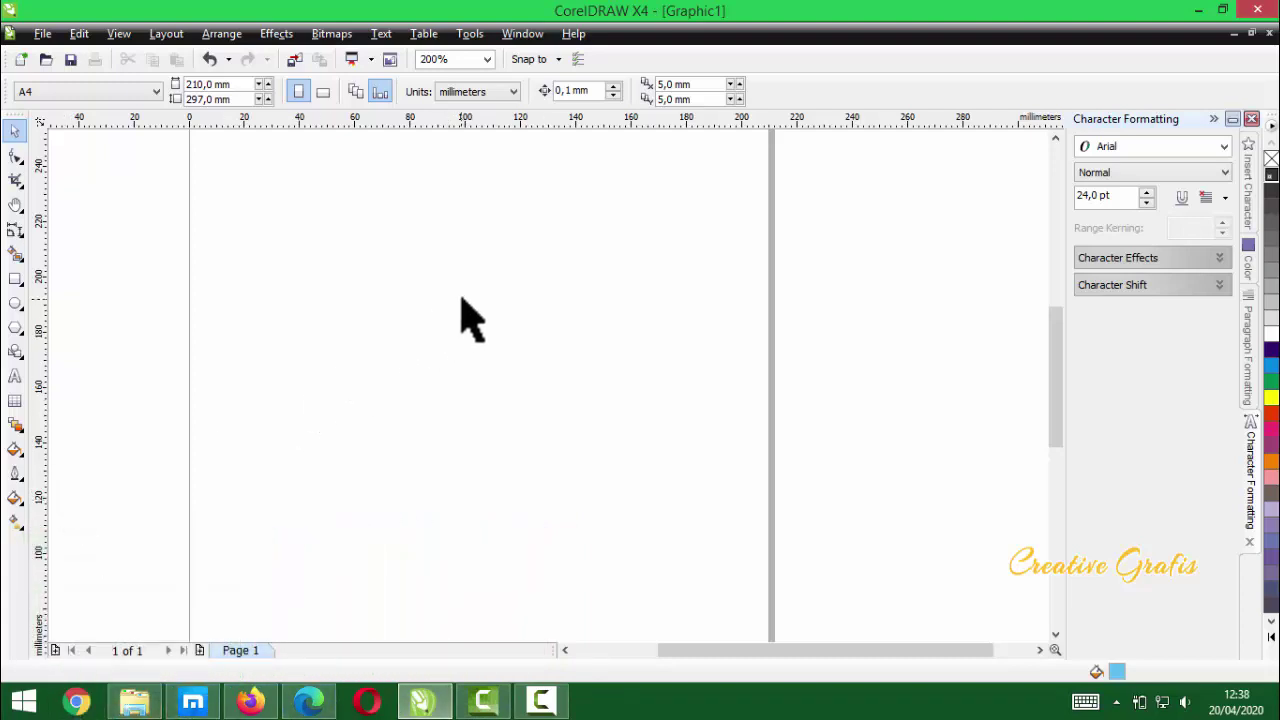
pyautogui.hscroll(-2, 549, 406)
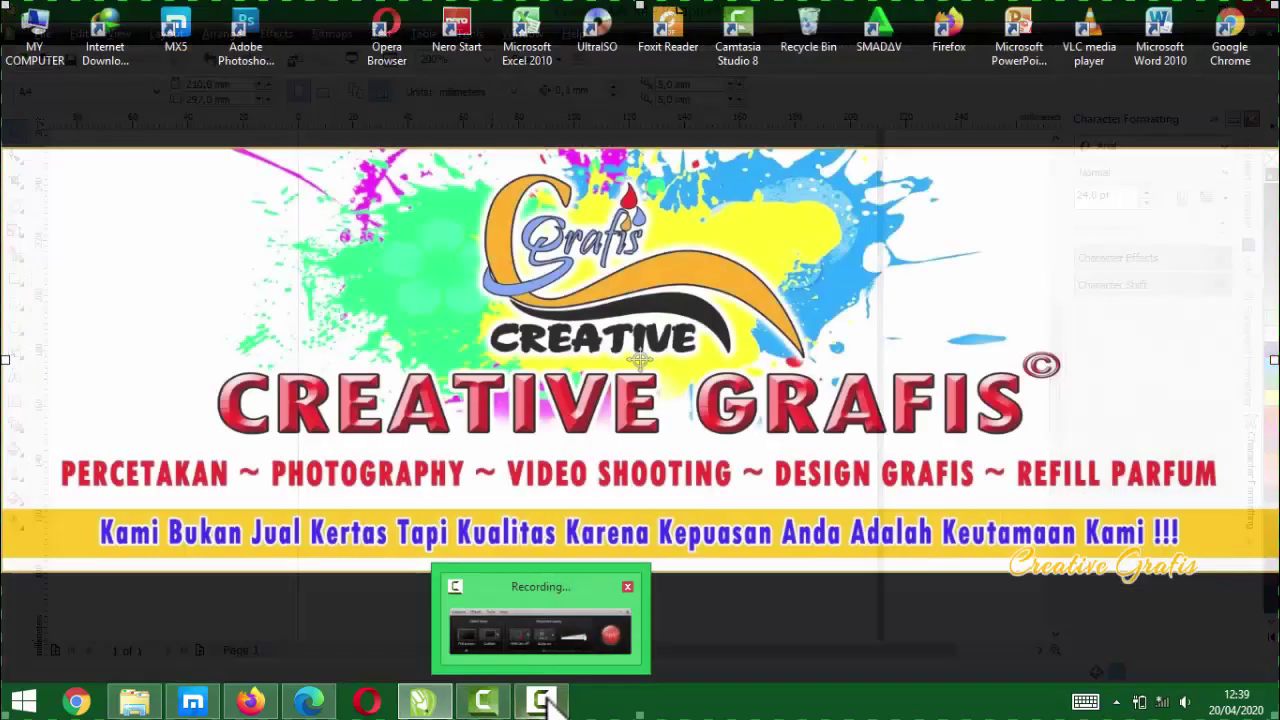
pyautogui.click(543, 699)
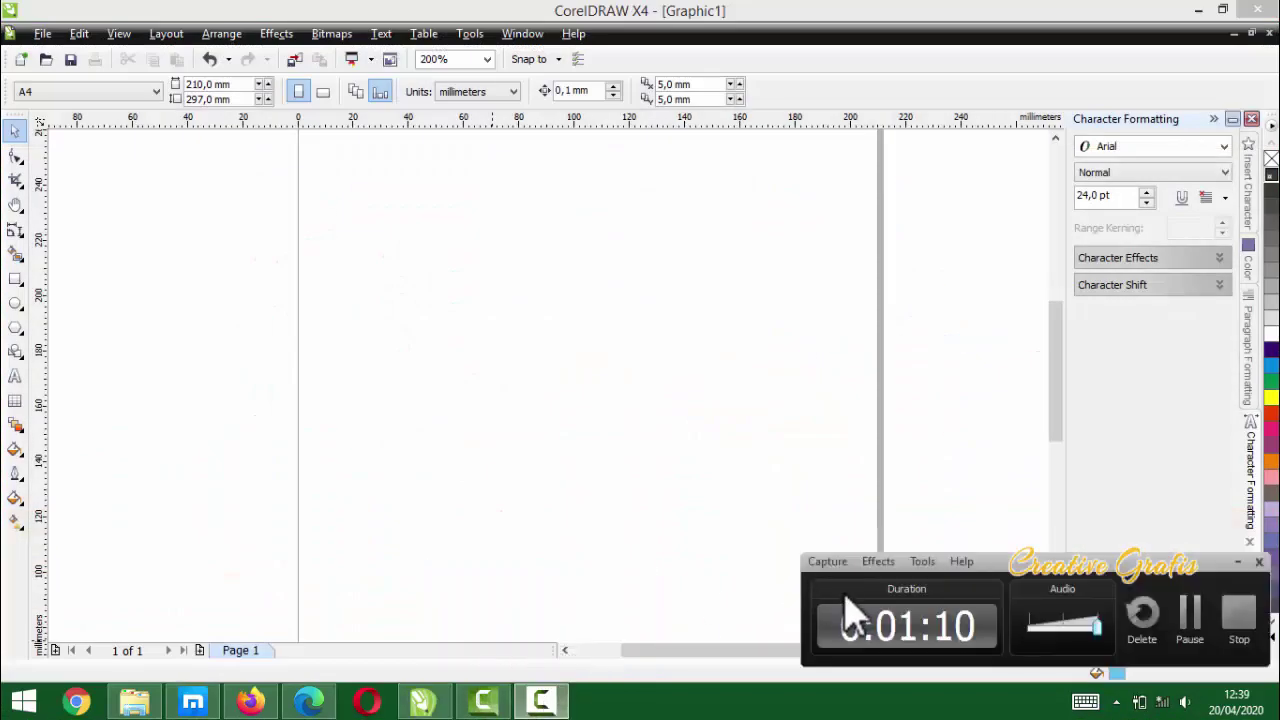
pyautogui.click(911, 474)
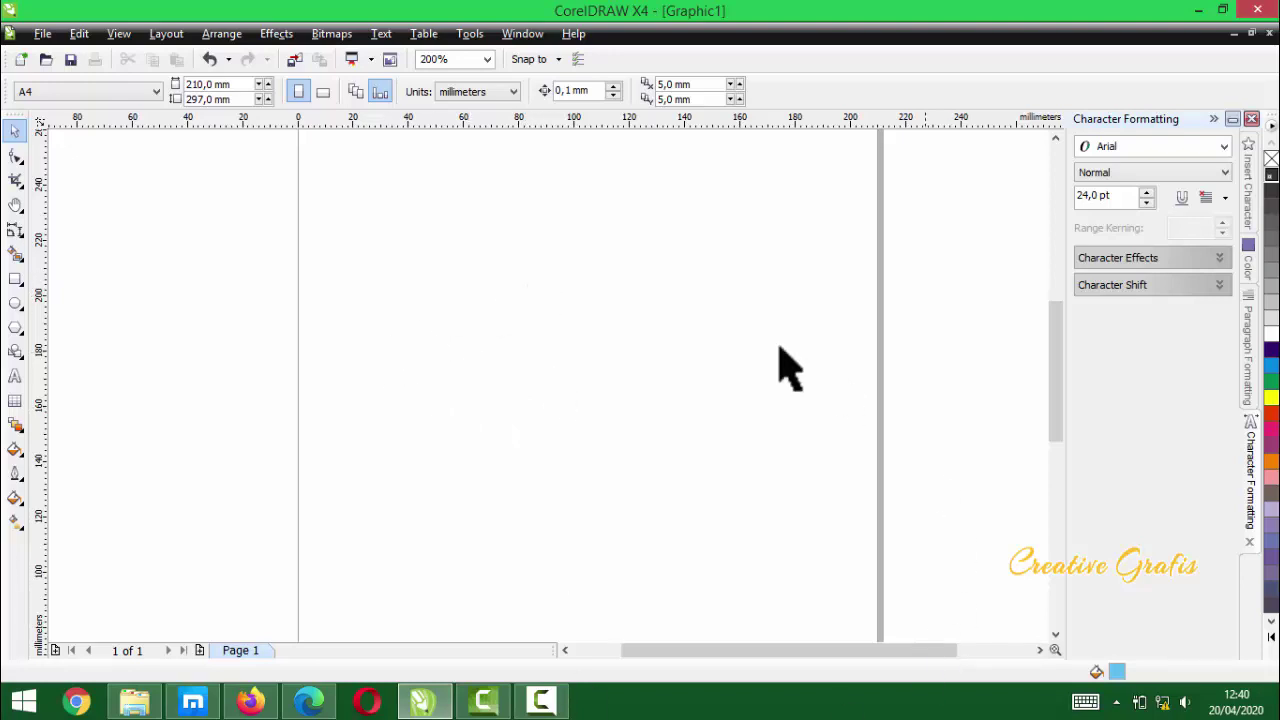
pyautogui.scroll(-5, 620, 385)
pyautogui.scroll(2, 547, 392)
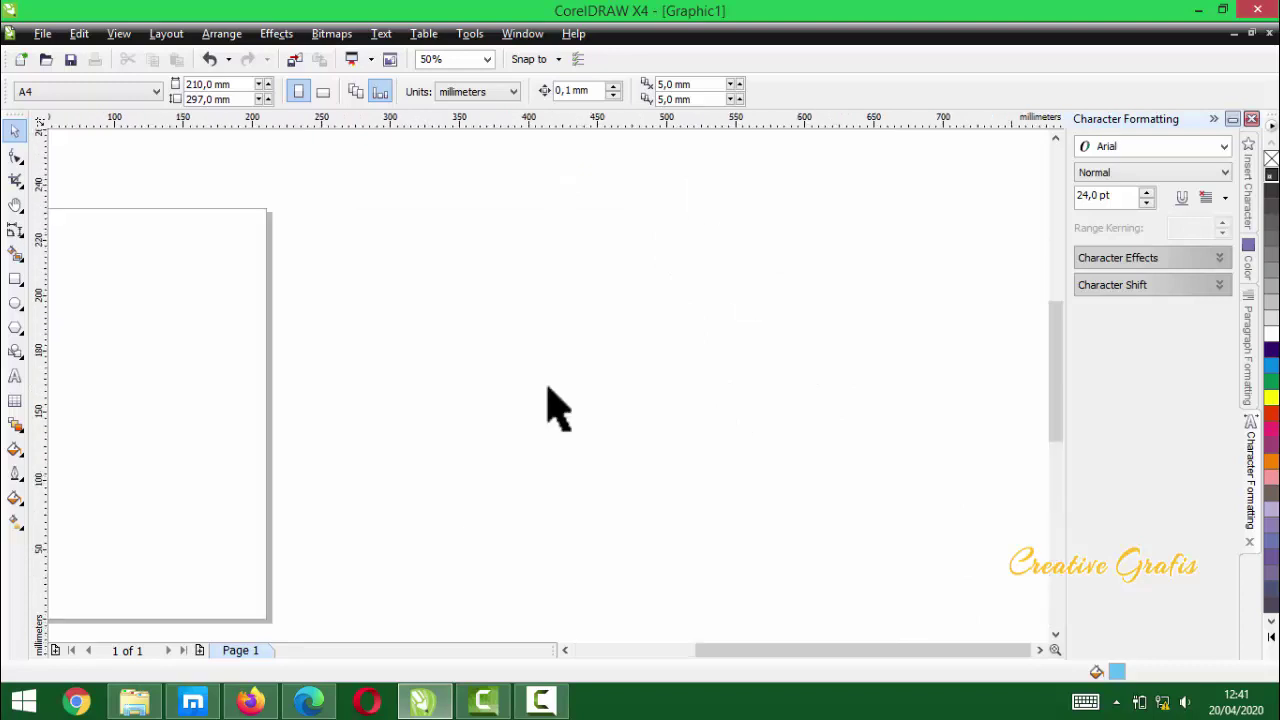
pyautogui.scroll(2, 547, 392)
pyautogui.scroll(-3, 350, 395)
pyautogui.scroll(1, 350, 410)
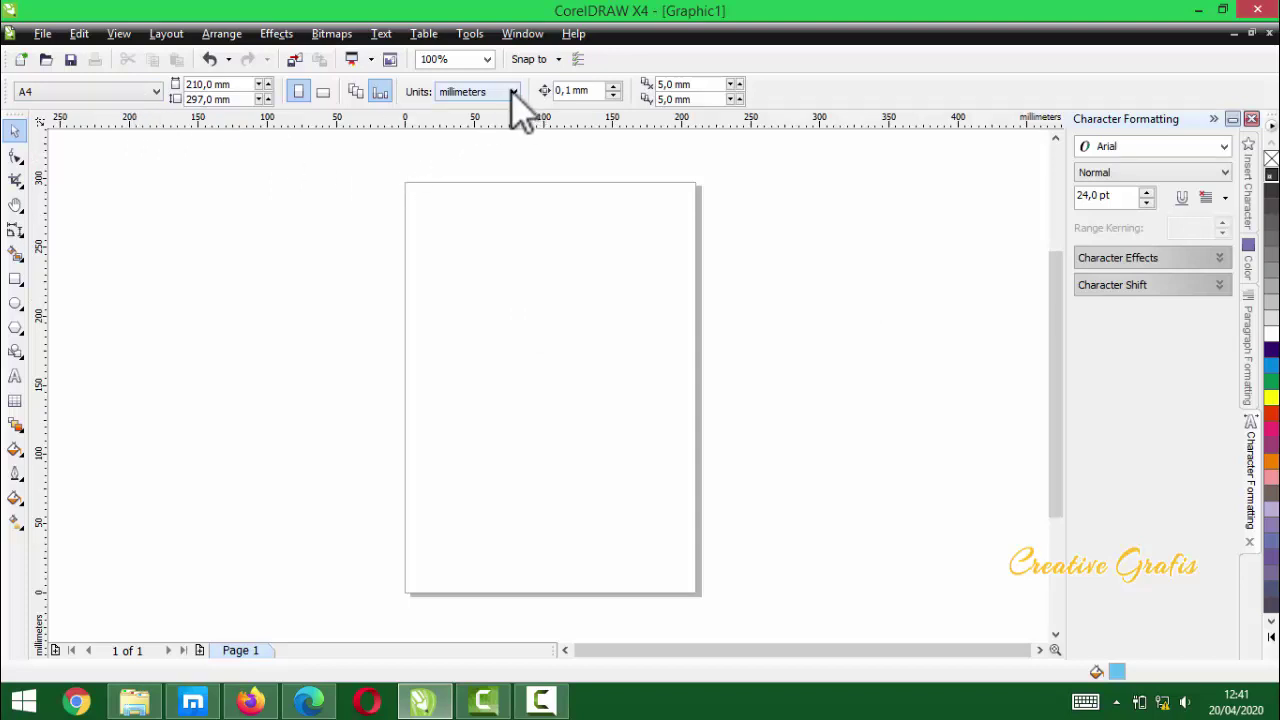
# - Set the page size to F4 and change the document units to centimeters
pyautogui.click(98, 90)
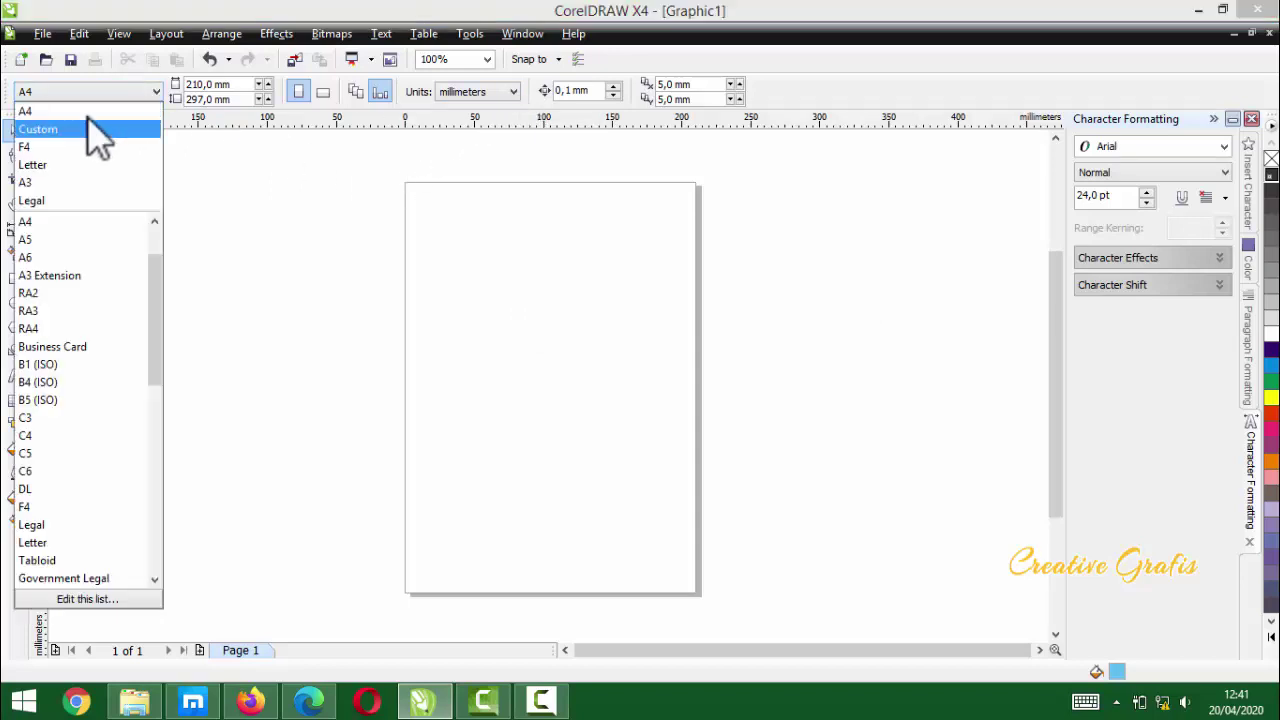
pyautogui.click(90, 148)
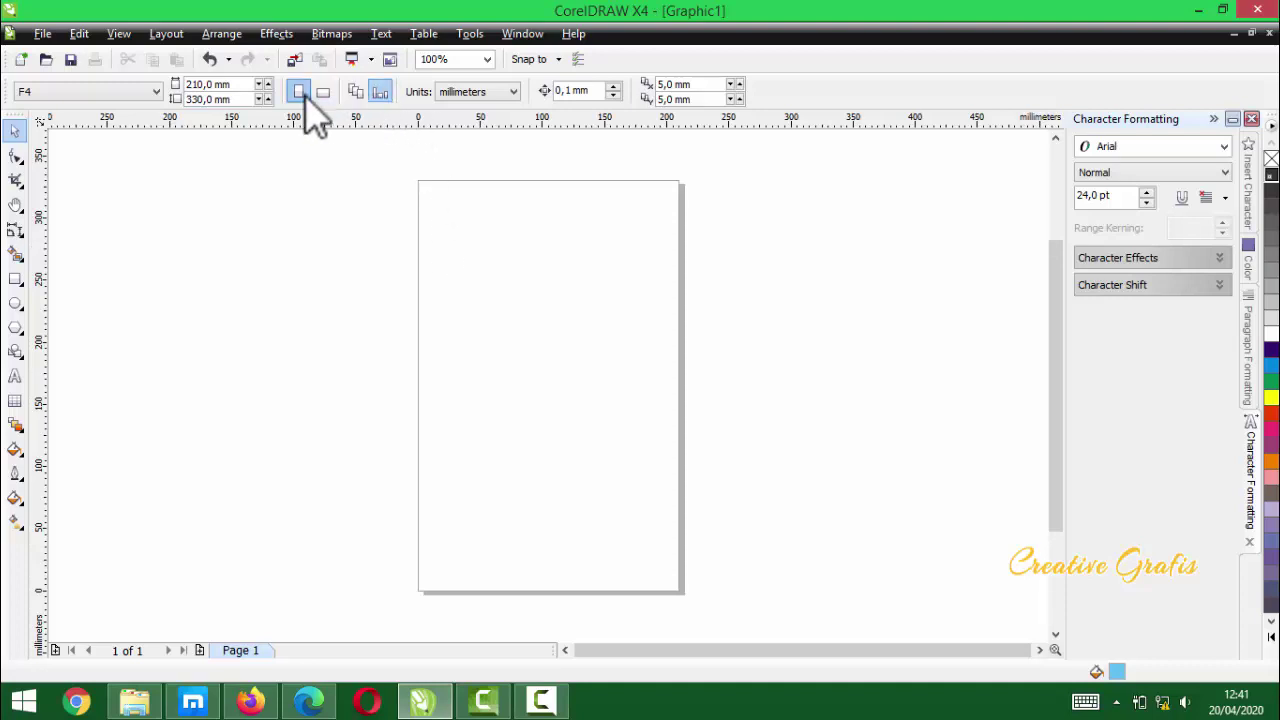
pyautogui.click(357, 91)
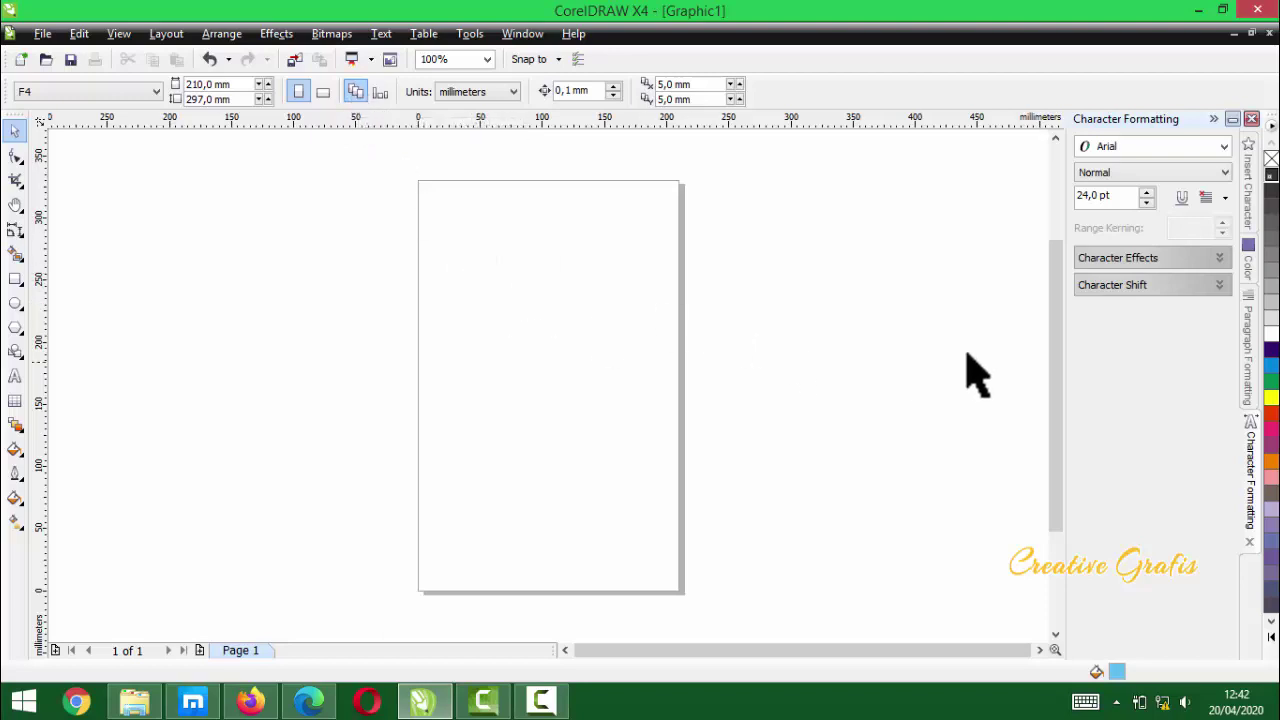
pyautogui.click(381, 92)
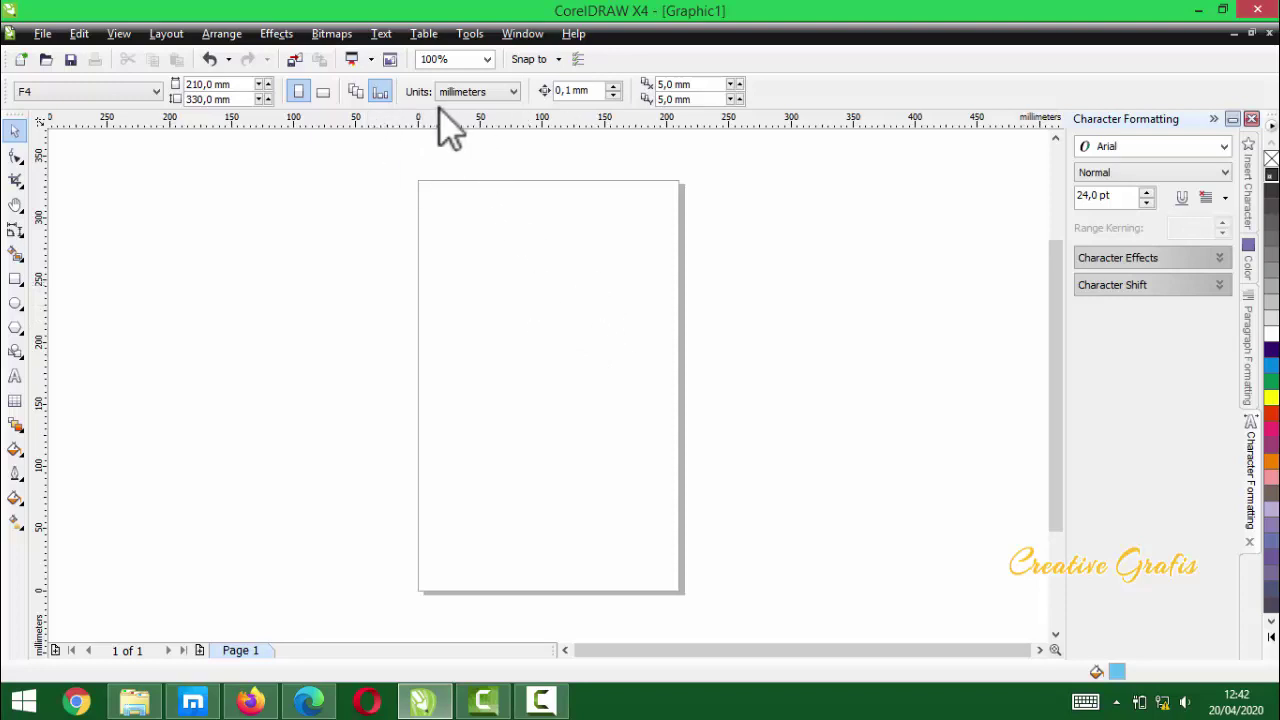
pyautogui.click(510, 92)
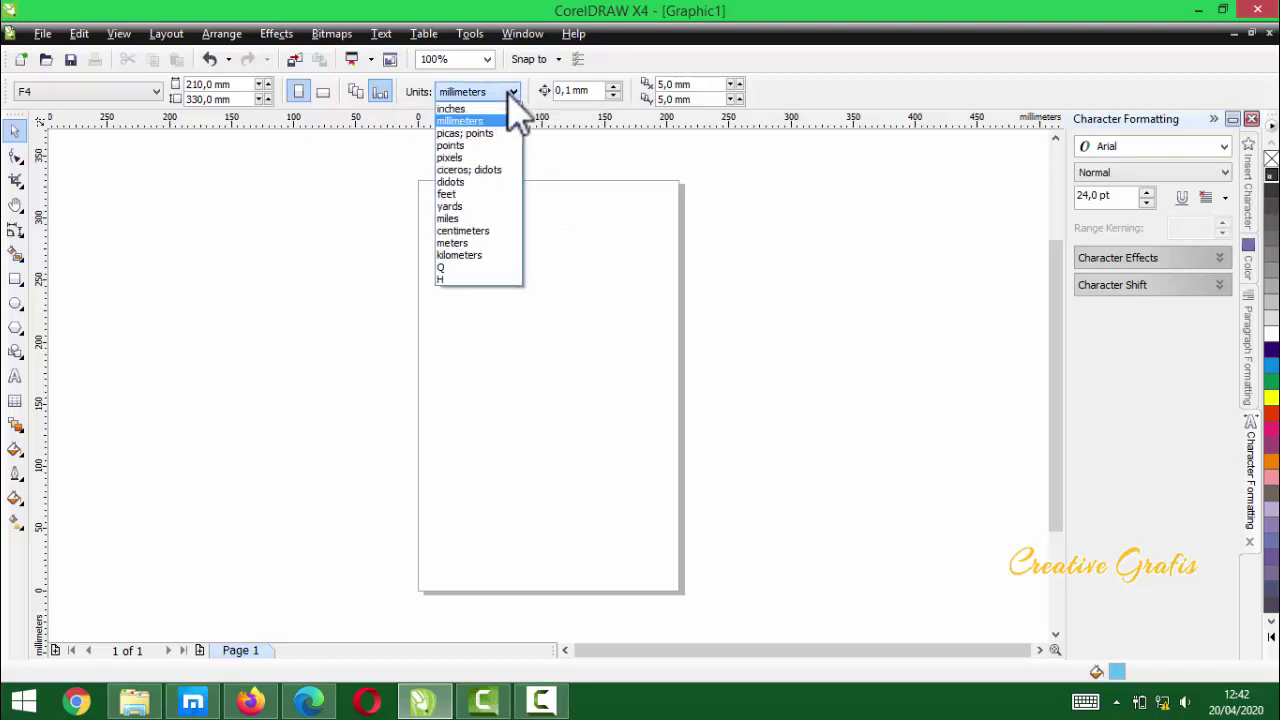
pyautogui.click(480, 230)
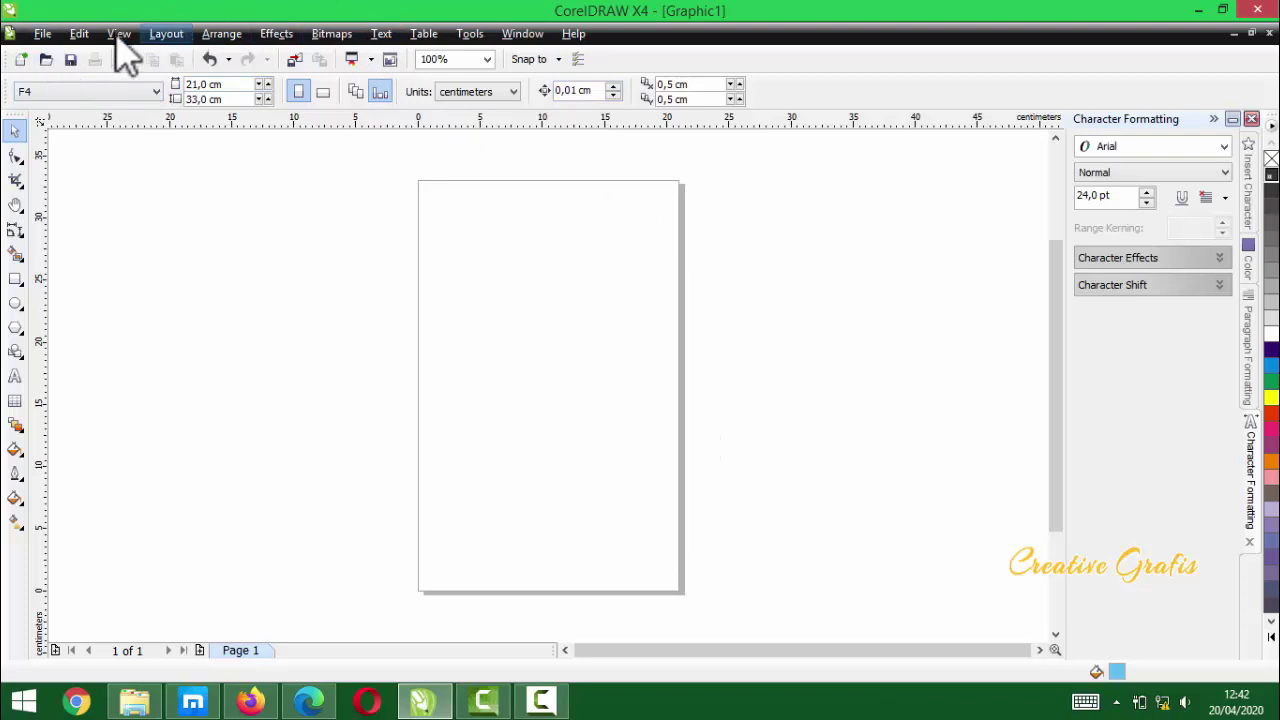
pyautogui.click(43, 36)
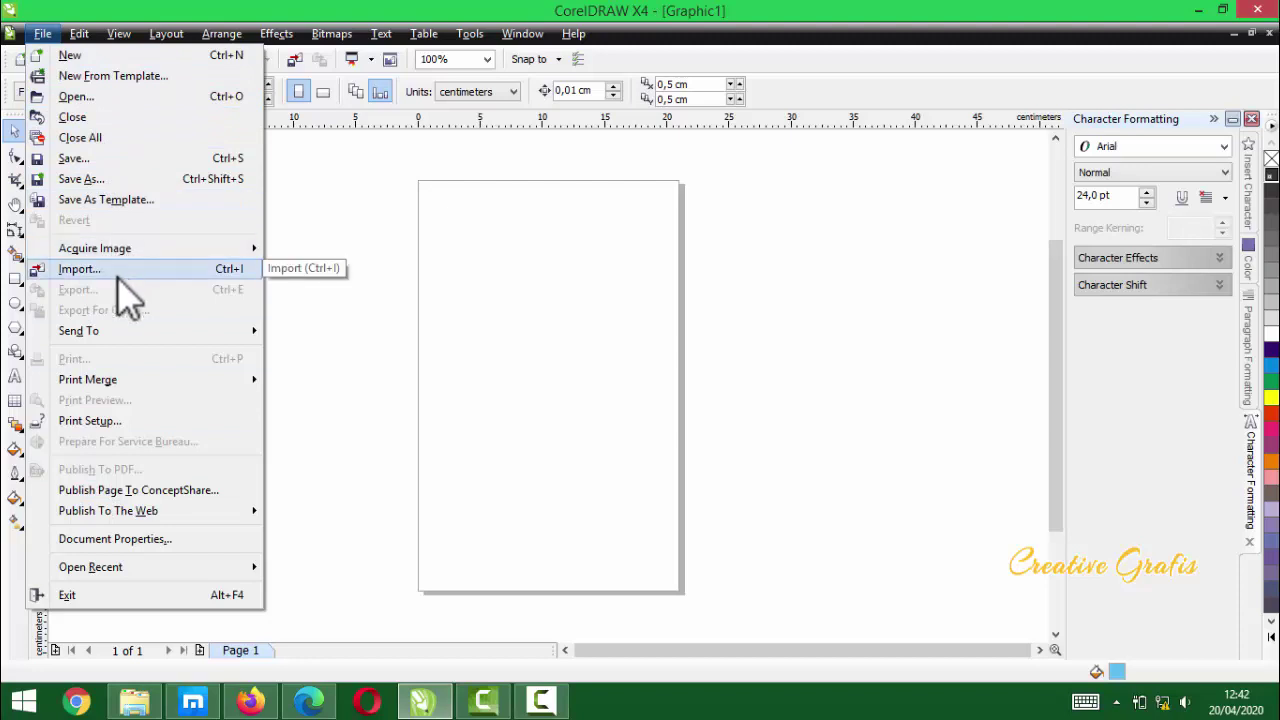
pyautogui.moveTo(129, 249)
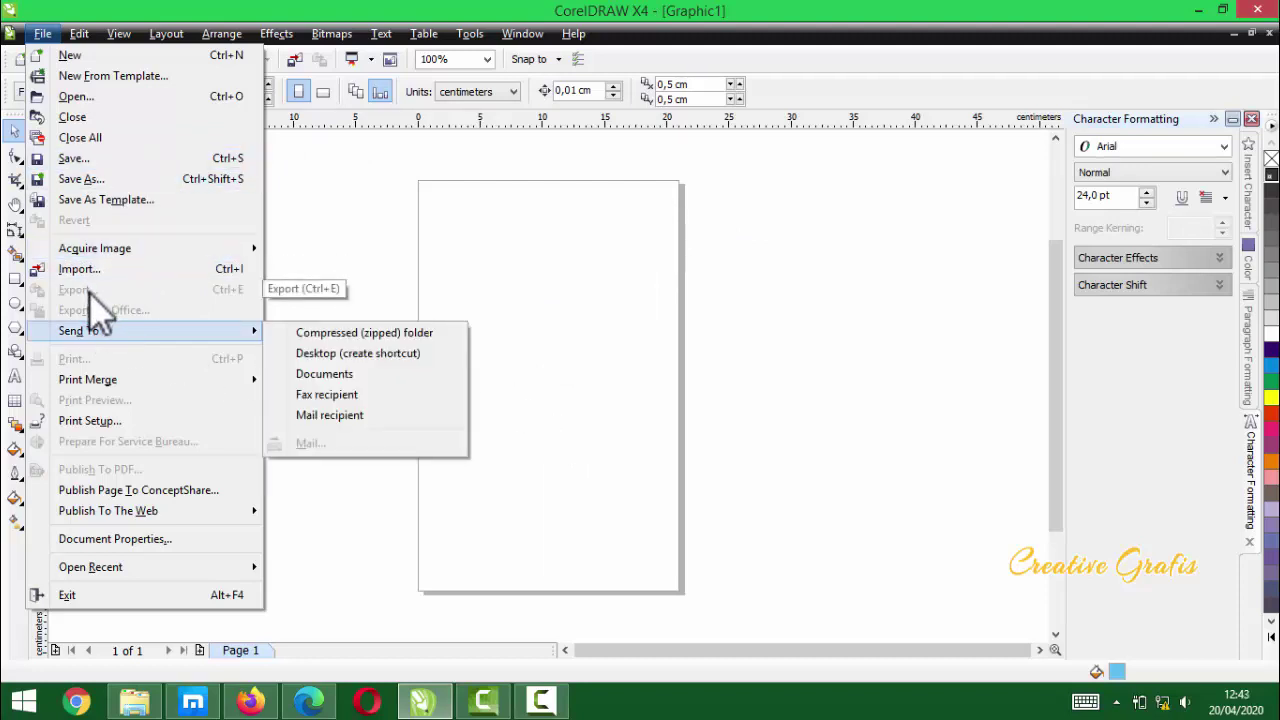
pyautogui.click(579, 242)
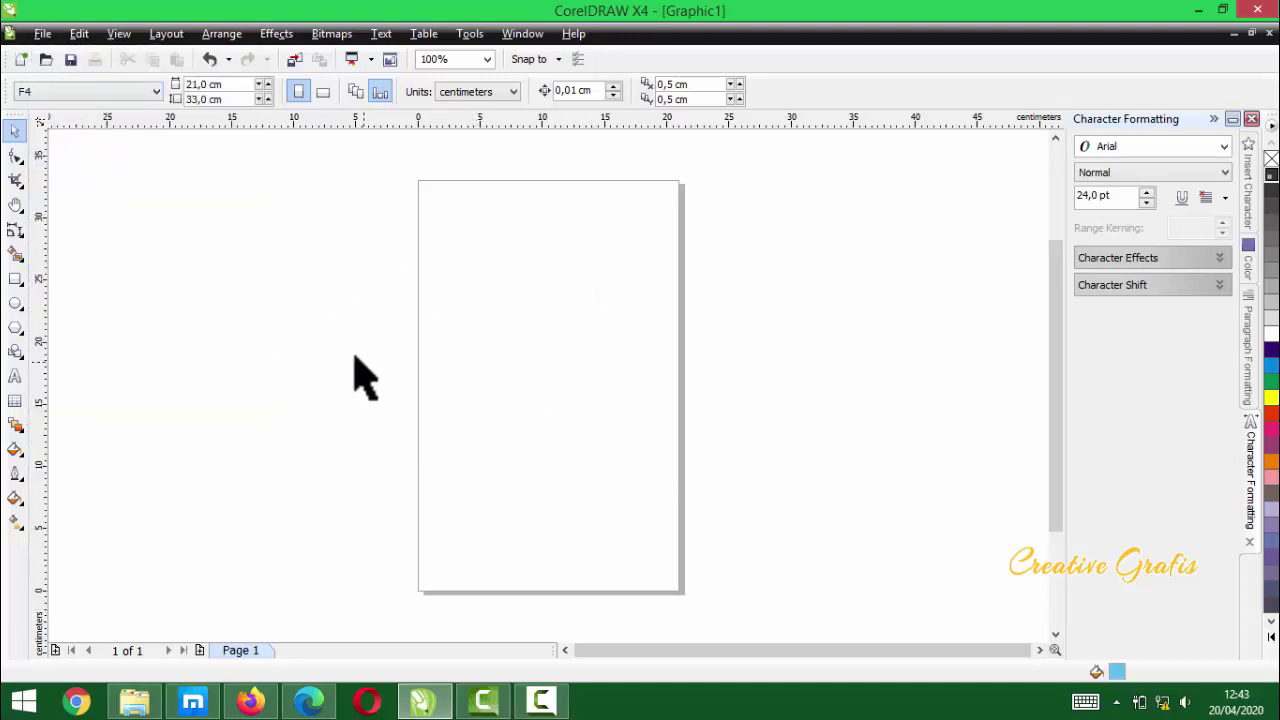
pyautogui.click(80, 36)
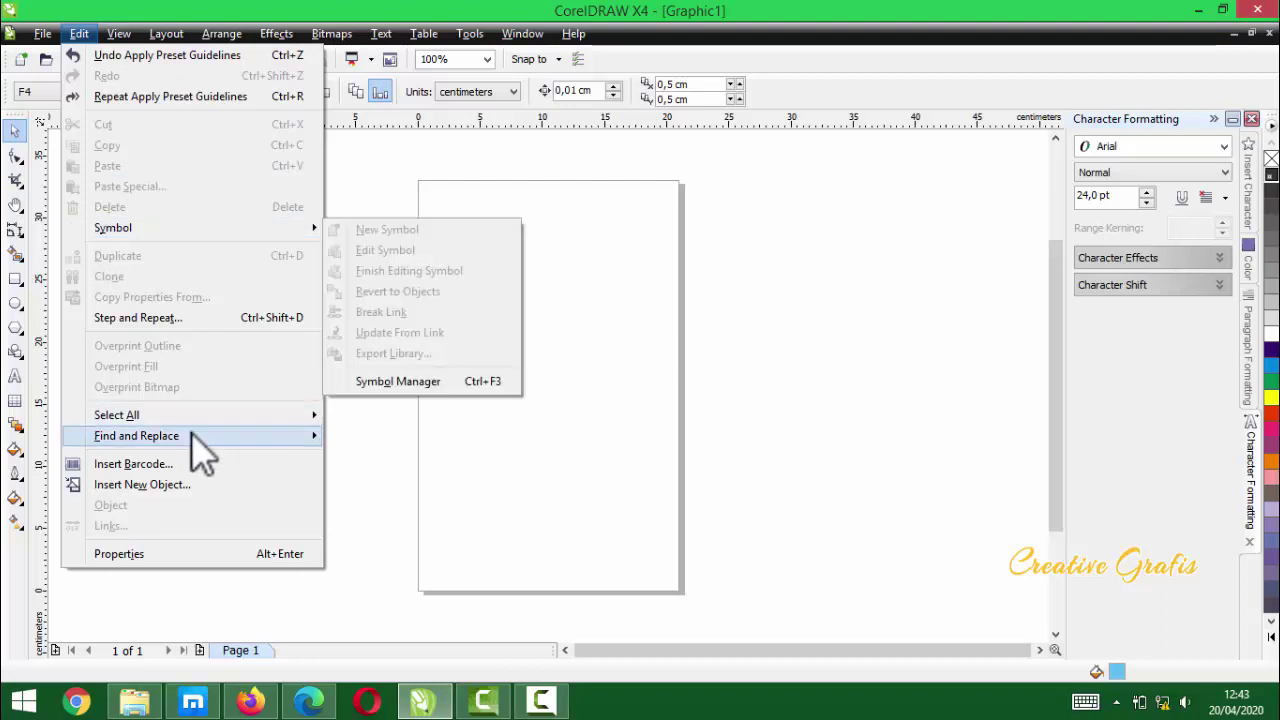
pyautogui.moveTo(192, 440)
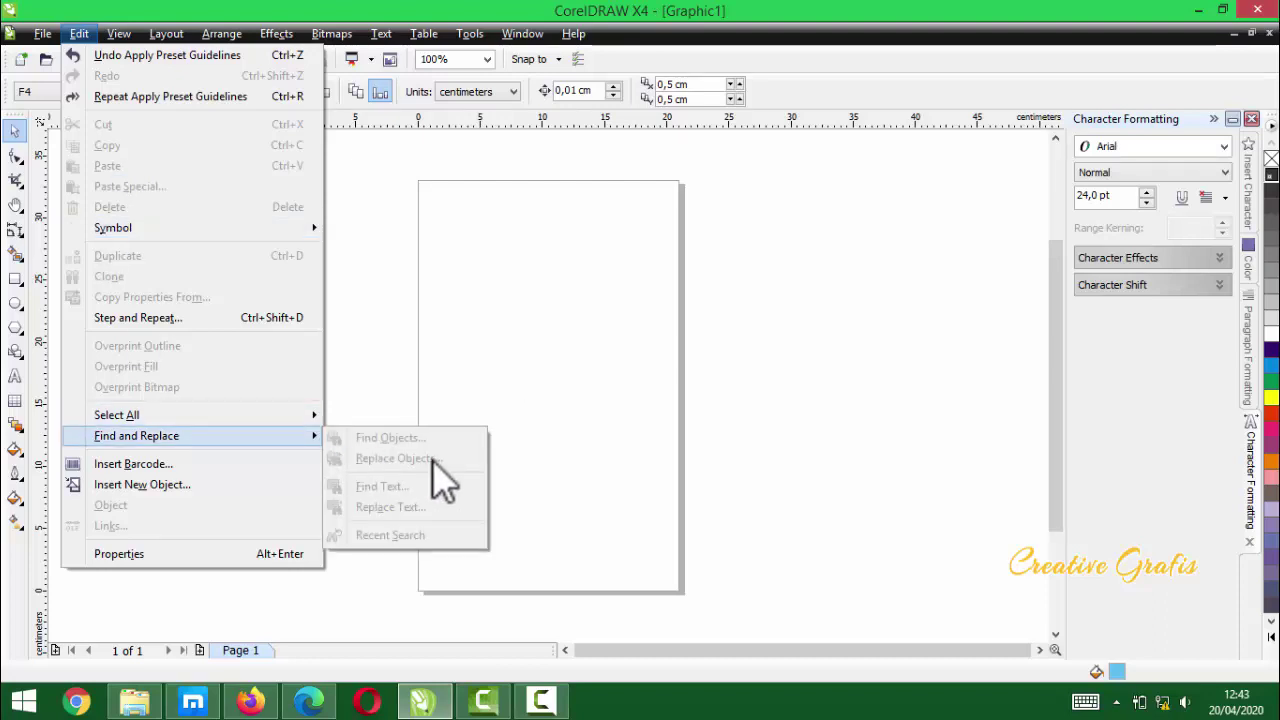
pyautogui.click(505, 325)
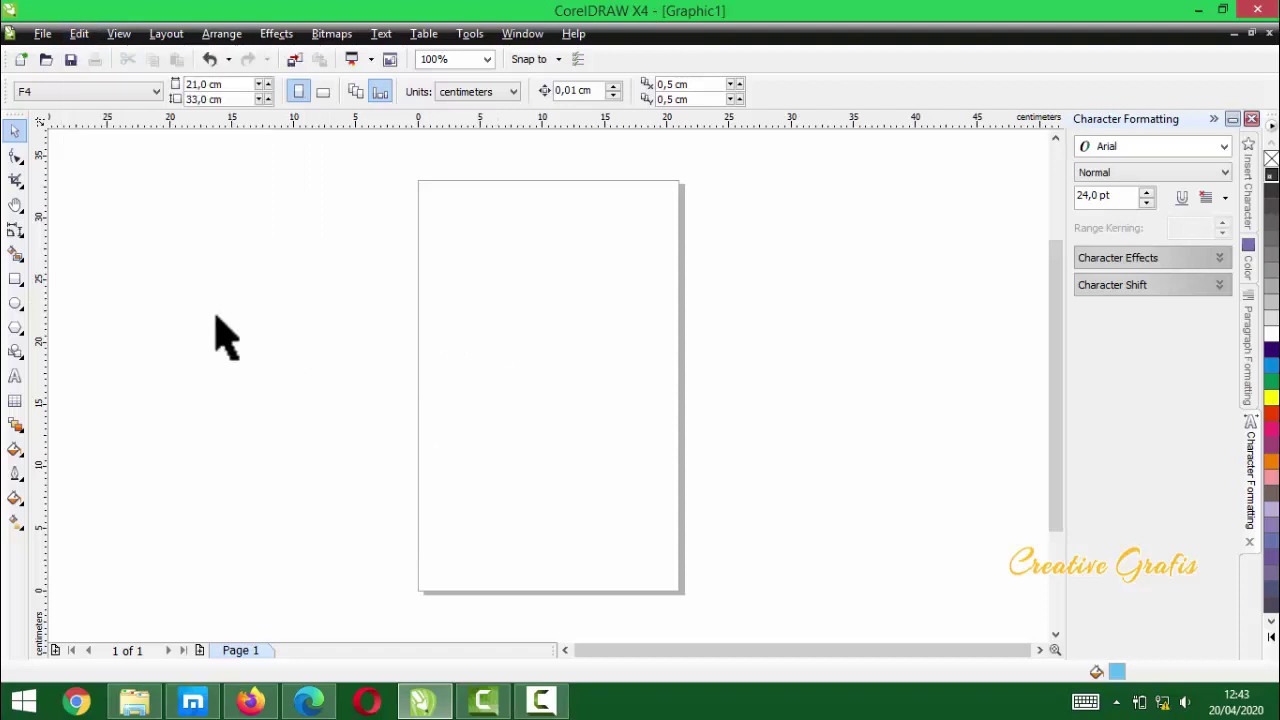
# - Draw a rectangle about 1.4 cm wide and 3.1 cm high on the page's upper part and look at the Find and Replace commands
pyautogui.click(15, 280)
pyautogui.moveTo(484, 276); pyautogui.dragTo(501, 314)
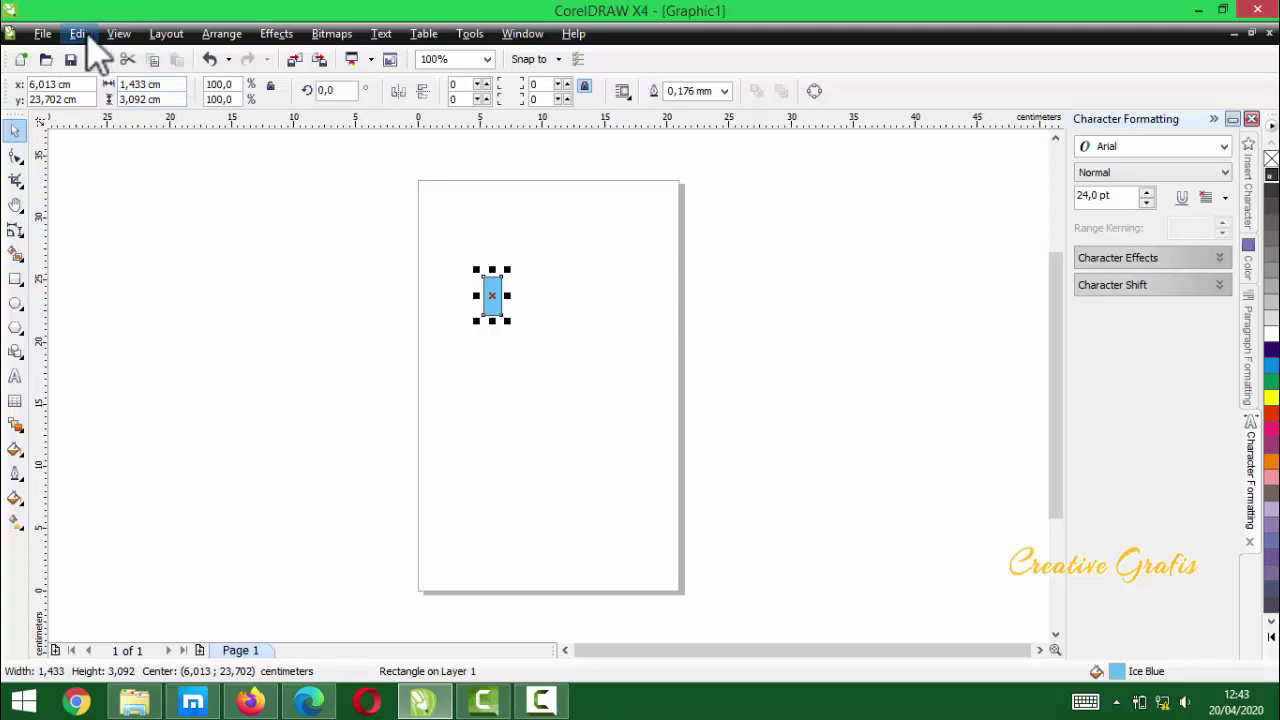
pyautogui.click(80, 34)
pyautogui.moveTo(210, 436)
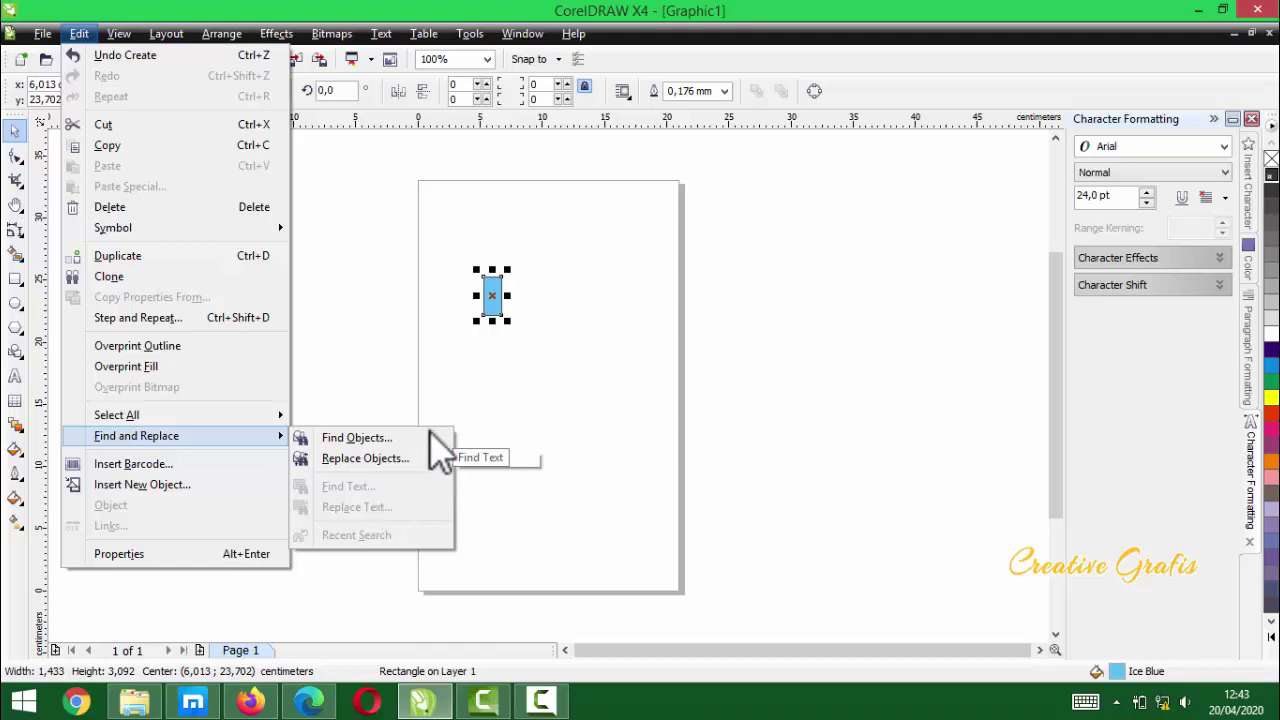
pyautogui.click(491, 406)
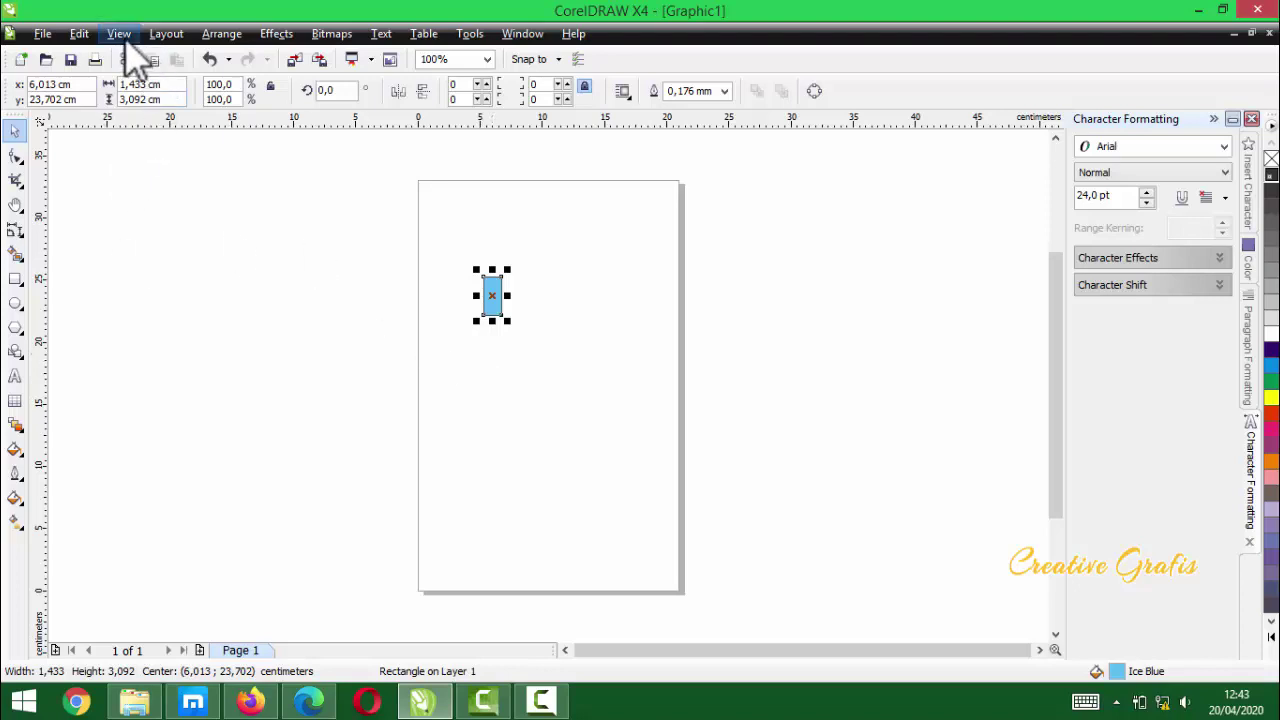
pyautogui.click(120, 36)
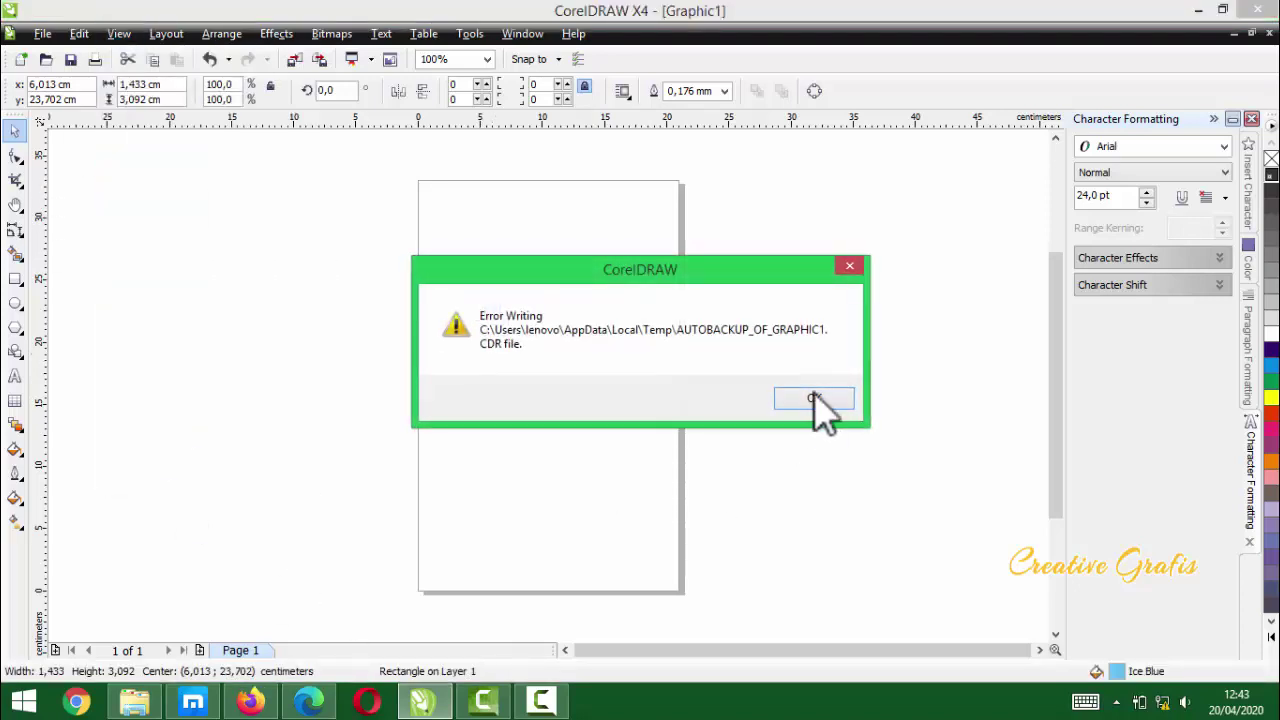
pyautogui.click(814, 399)
pyautogui.click(120, 34)
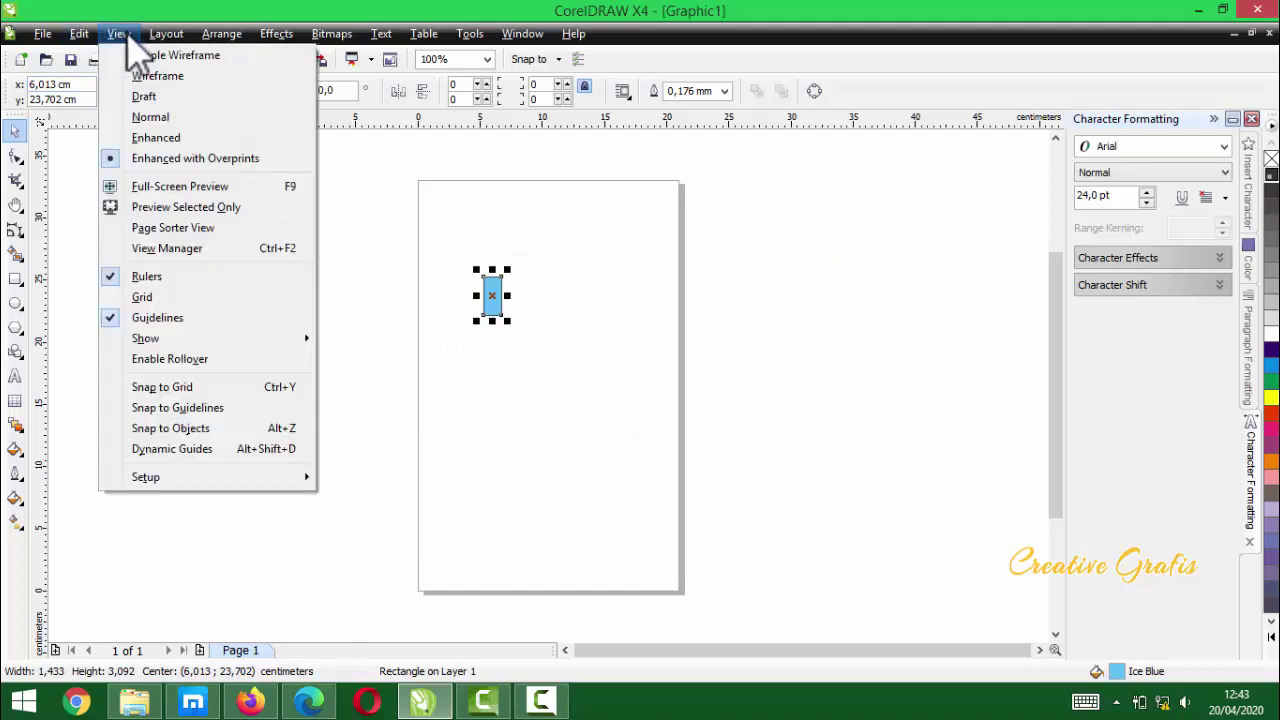
pyautogui.click(516, 290)
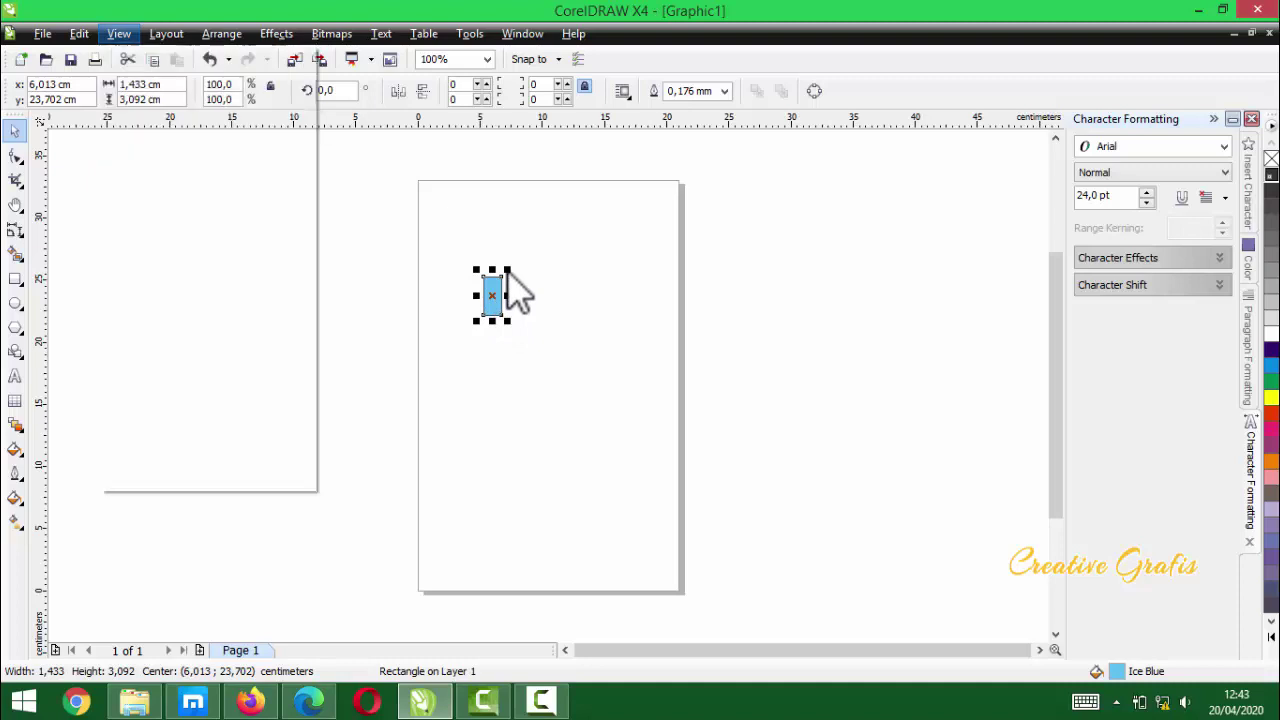
# - Rotate the blue rectangle to about 295.5° and enlarge it to about 18 by 13.9 cm overall, within the page's upper half
pyautogui.click(498, 295)
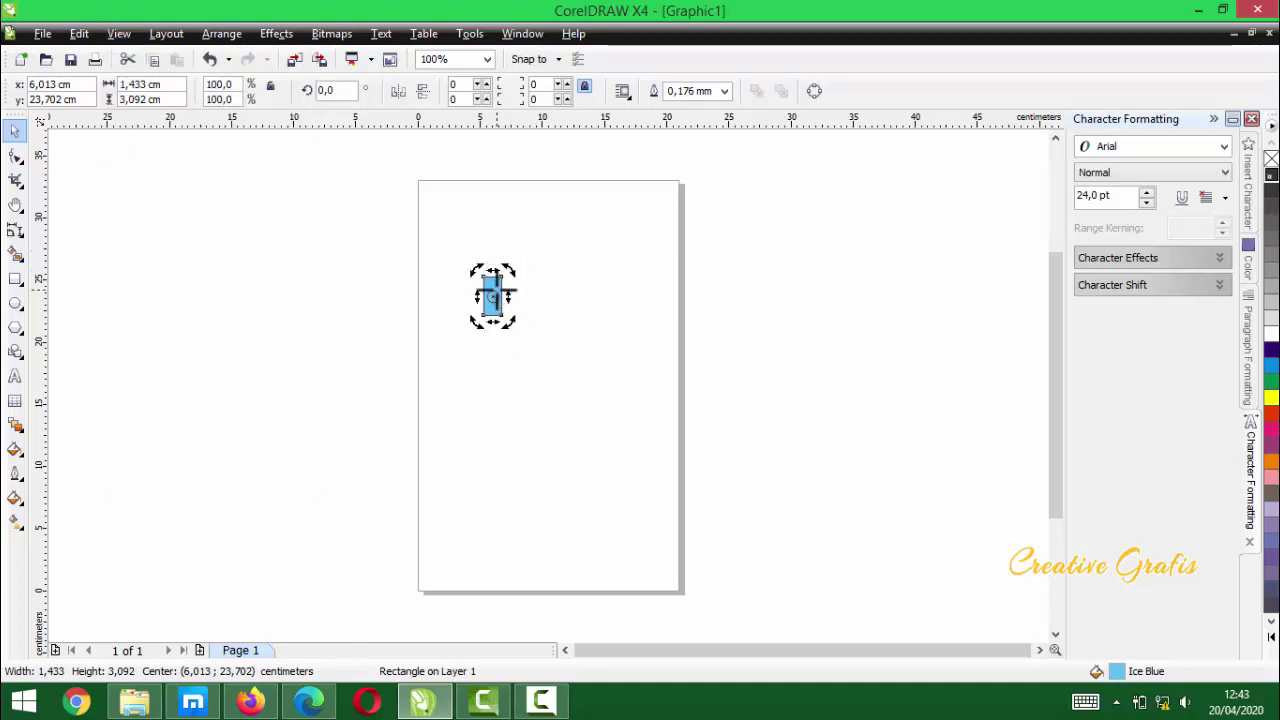
pyautogui.moveTo(513, 268); pyautogui.dragTo(575, 173)
pyautogui.click(505, 280)
pyautogui.click(503, 279)
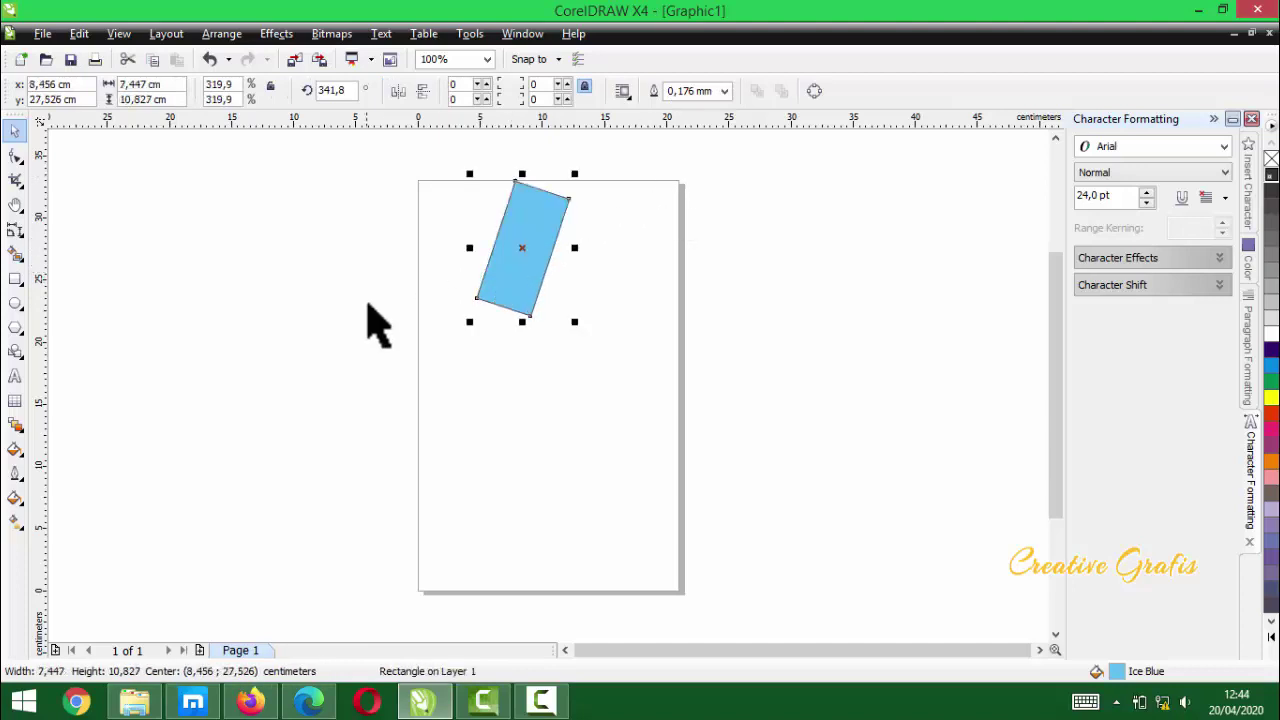
pyautogui.moveTo(505, 291); pyautogui.dragTo(464, 405)
pyautogui.moveTo(537, 289); pyautogui.dragTo(600, 280)
pyautogui.click(671, 286)
pyautogui.doubleClick(515, 316)
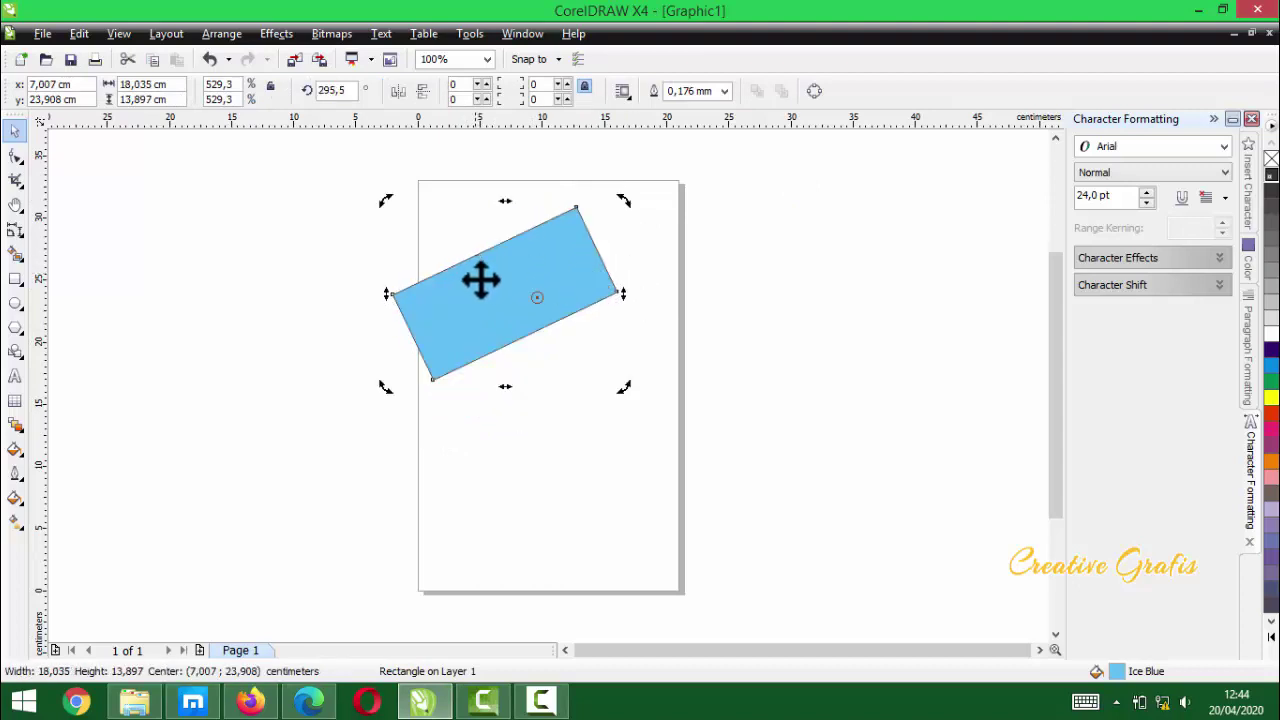
# - Switch the display to Normal view mode and examine the rectangle's outline up close
pyautogui.scroll(4, 481, 270)
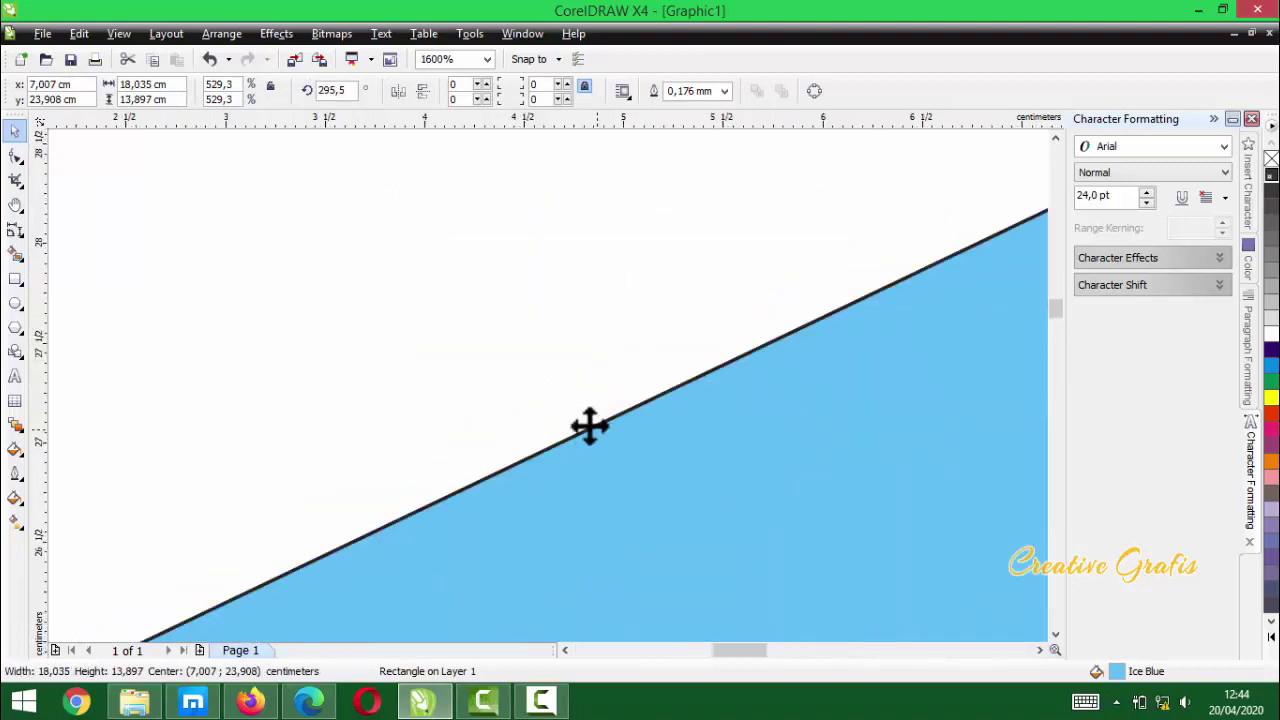
pyautogui.click(119, 33)
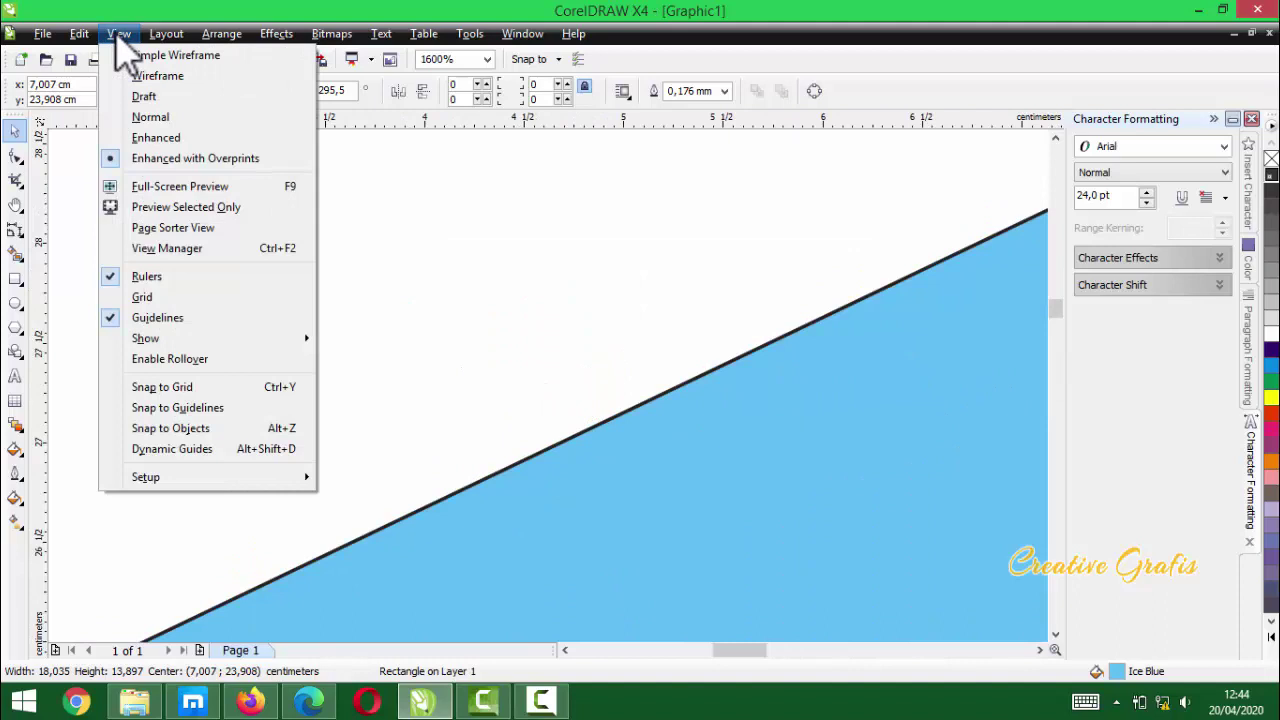
pyautogui.click(160, 121)
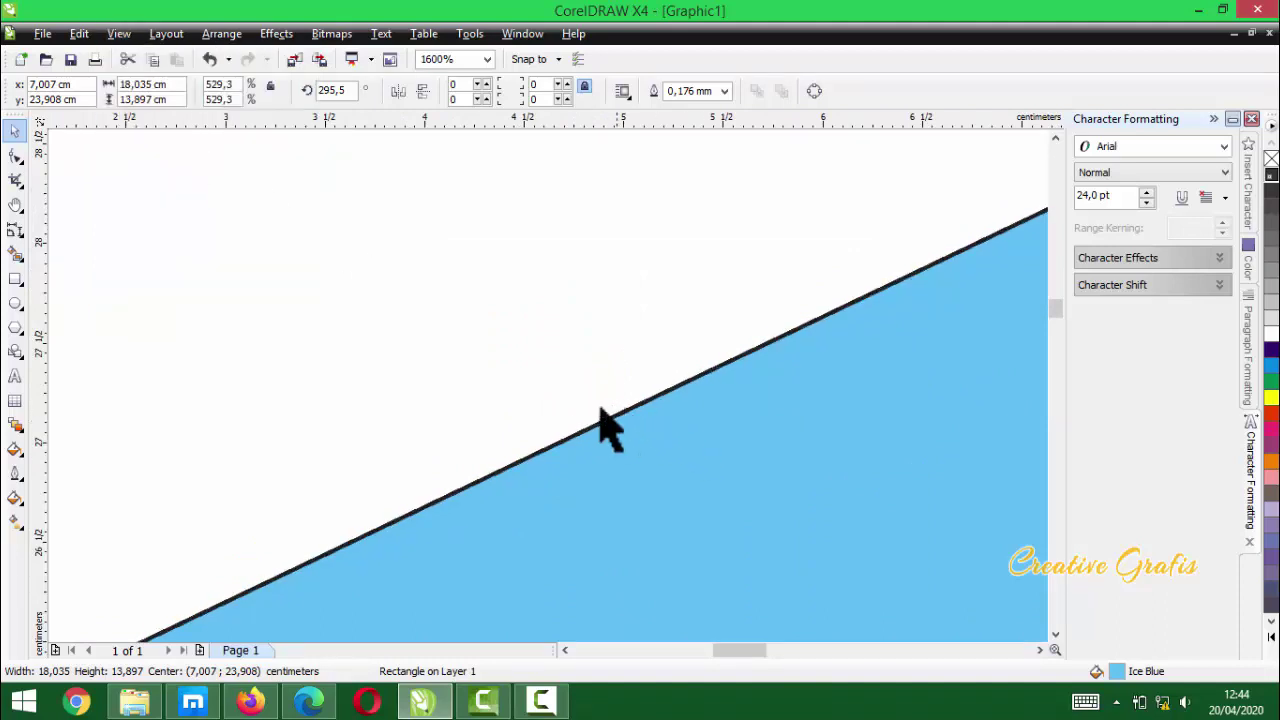
pyautogui.scroll(3, 560, 405)
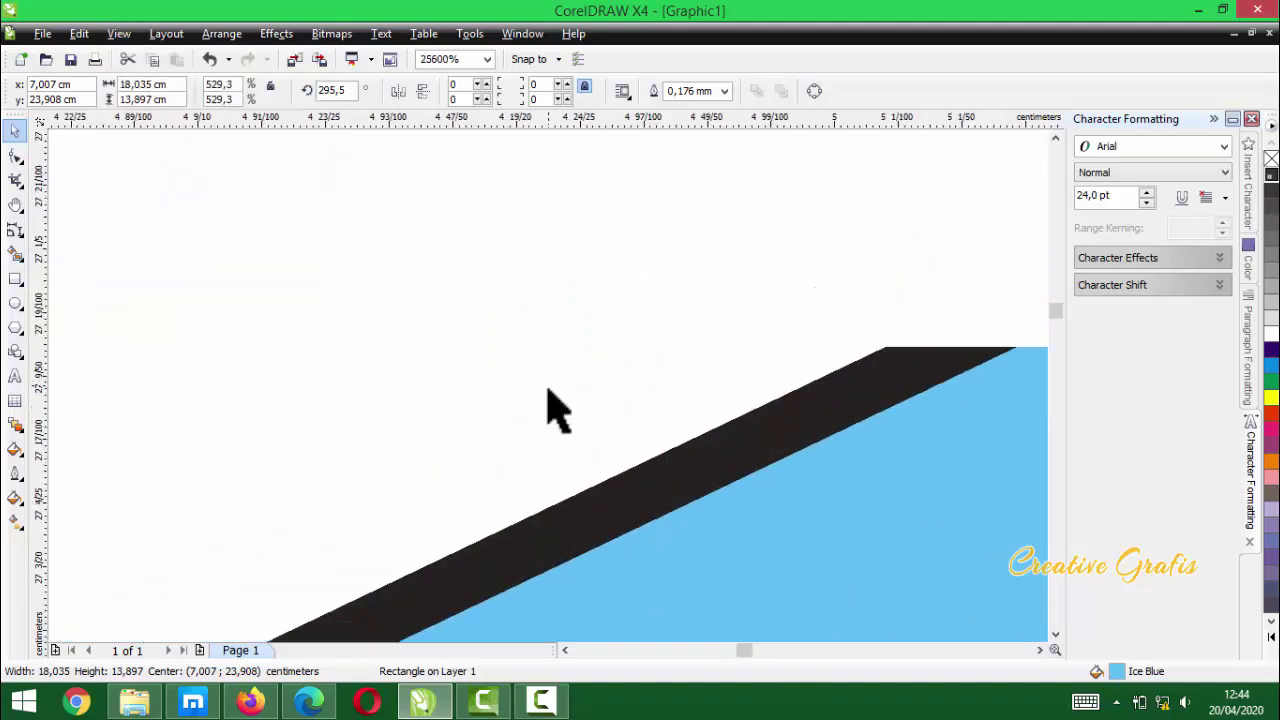
pyautogui.scroll(-1, 551, 409)
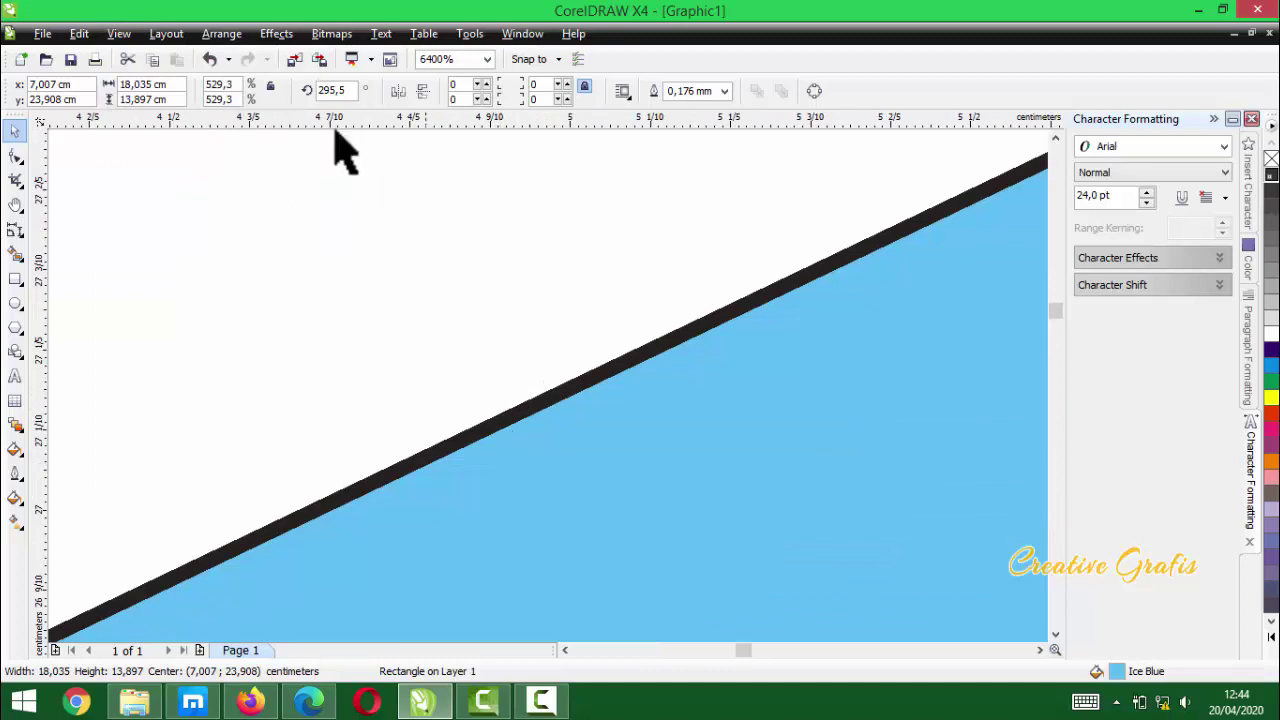
# - Switch the display of the rectangle to Wireframe view mode
pyautogui.click(119, 33)
pyautogui.click(145, 77)
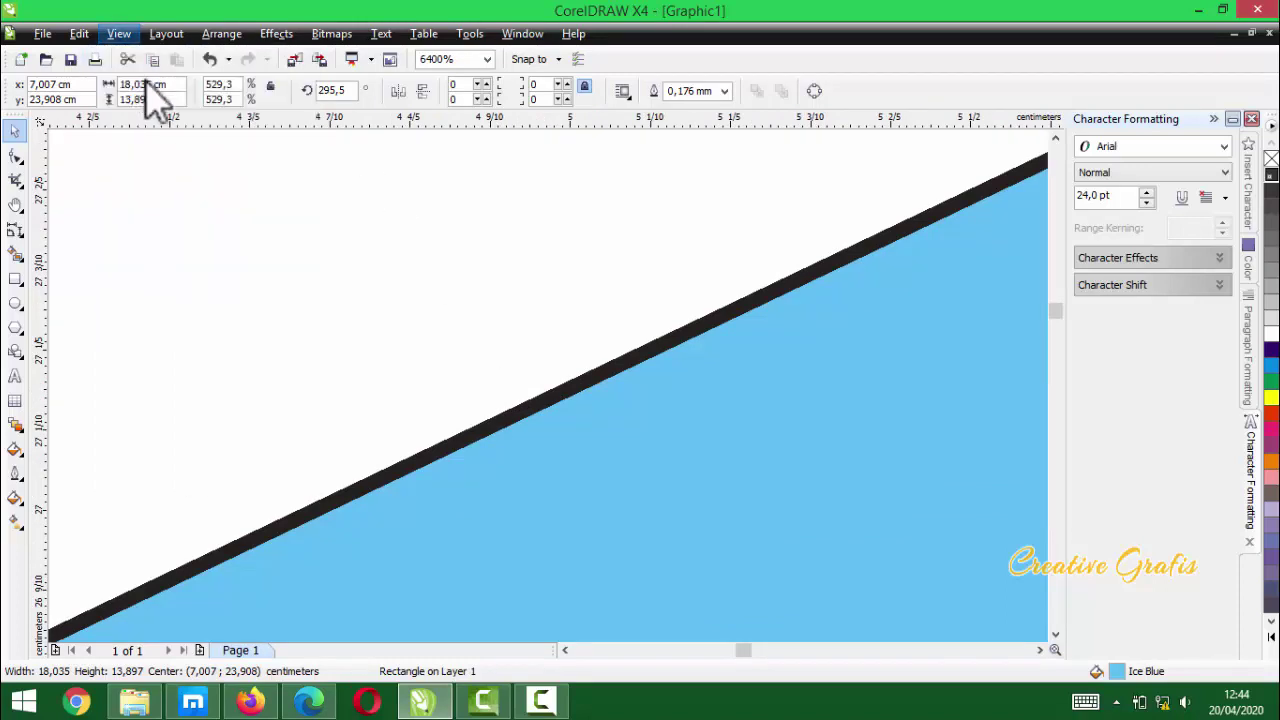
# - Switch the display to Simple Wireframe view mode and examine the rectangle's outline
pyautogui.scroll(-4, 551, 391)
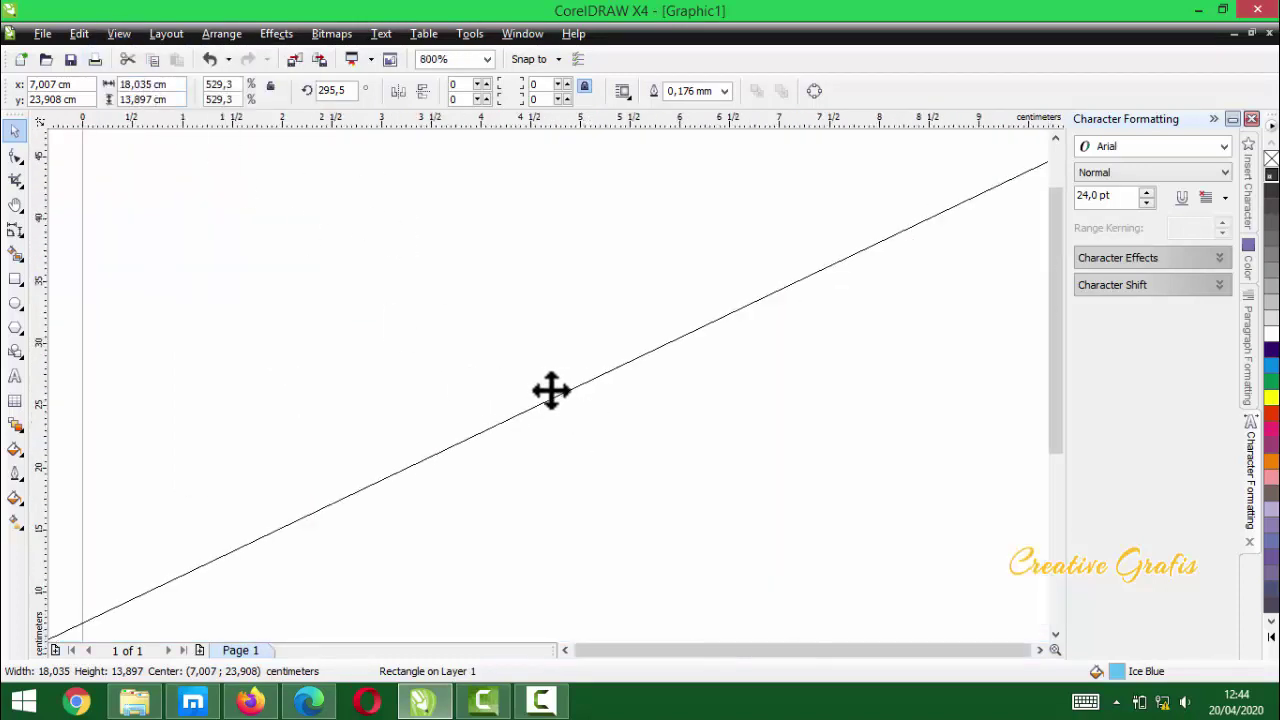
pyautogui.scroll(1, 546, 383)
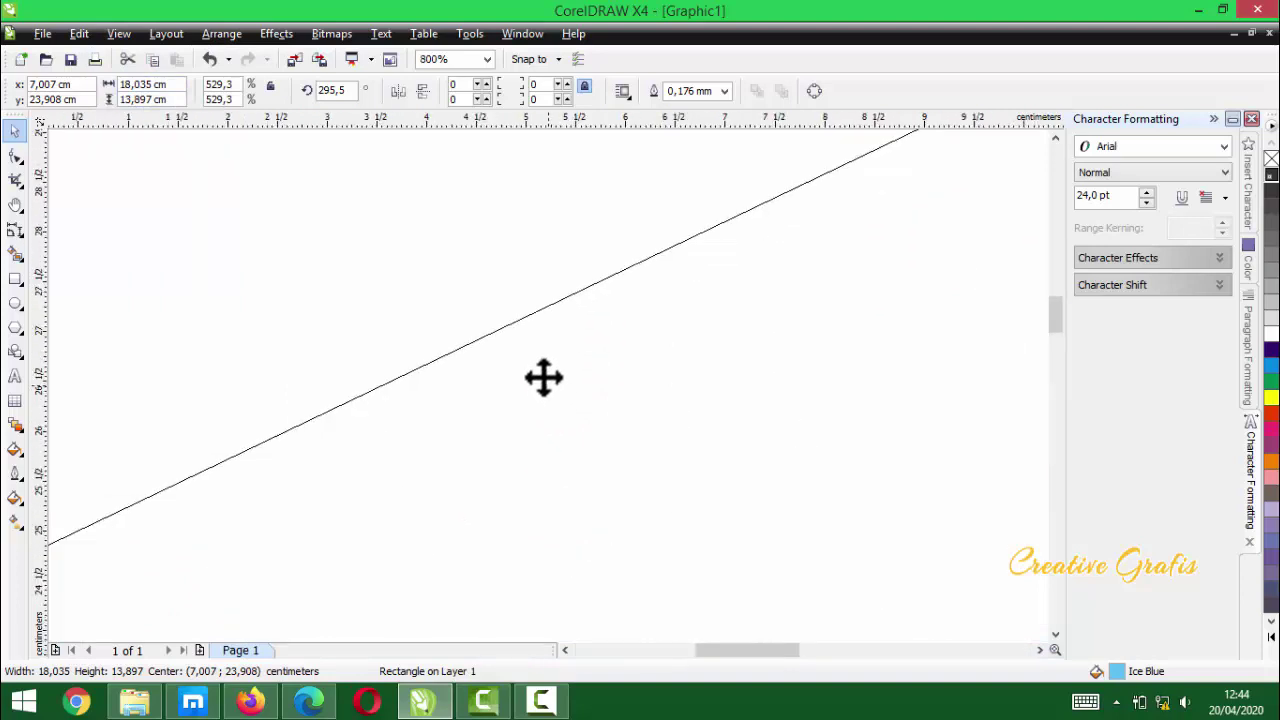
pyautogui.click(119, 33)
pyautogui.click(149, 76)
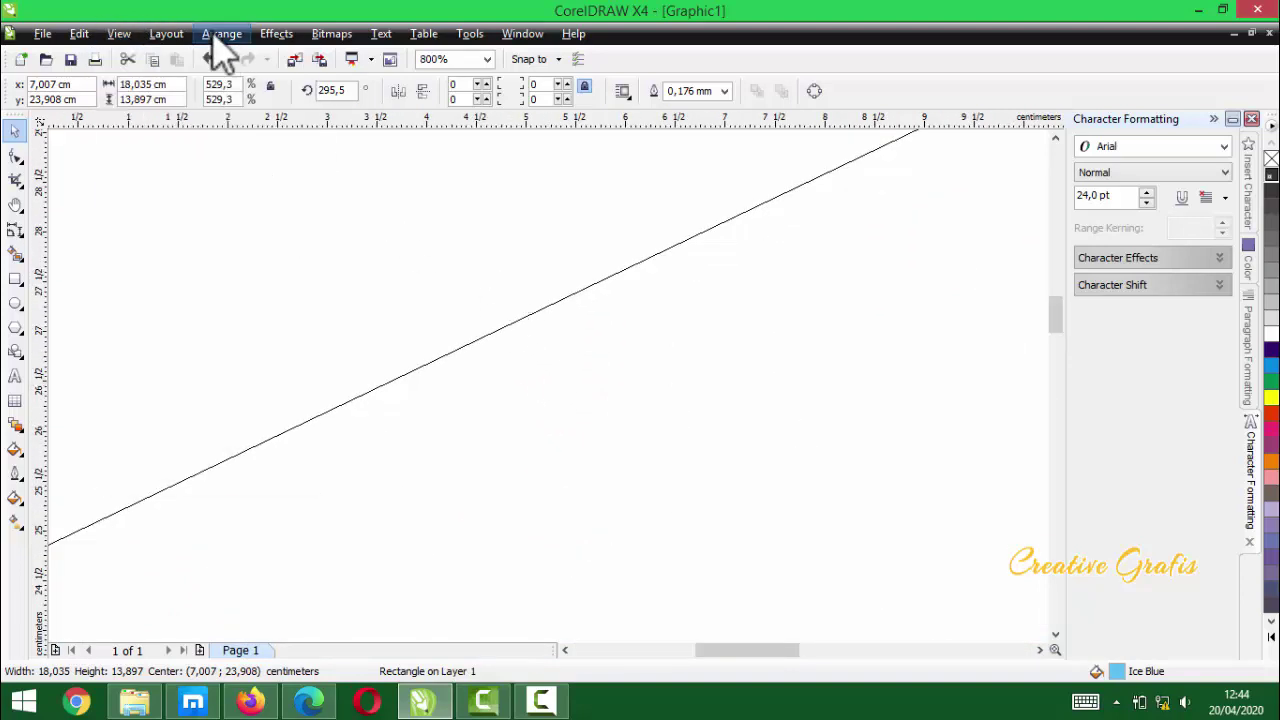
# - Return the display to Normal view mode and examine the rectangle's outline up close
pyautogui.click(122, 34)
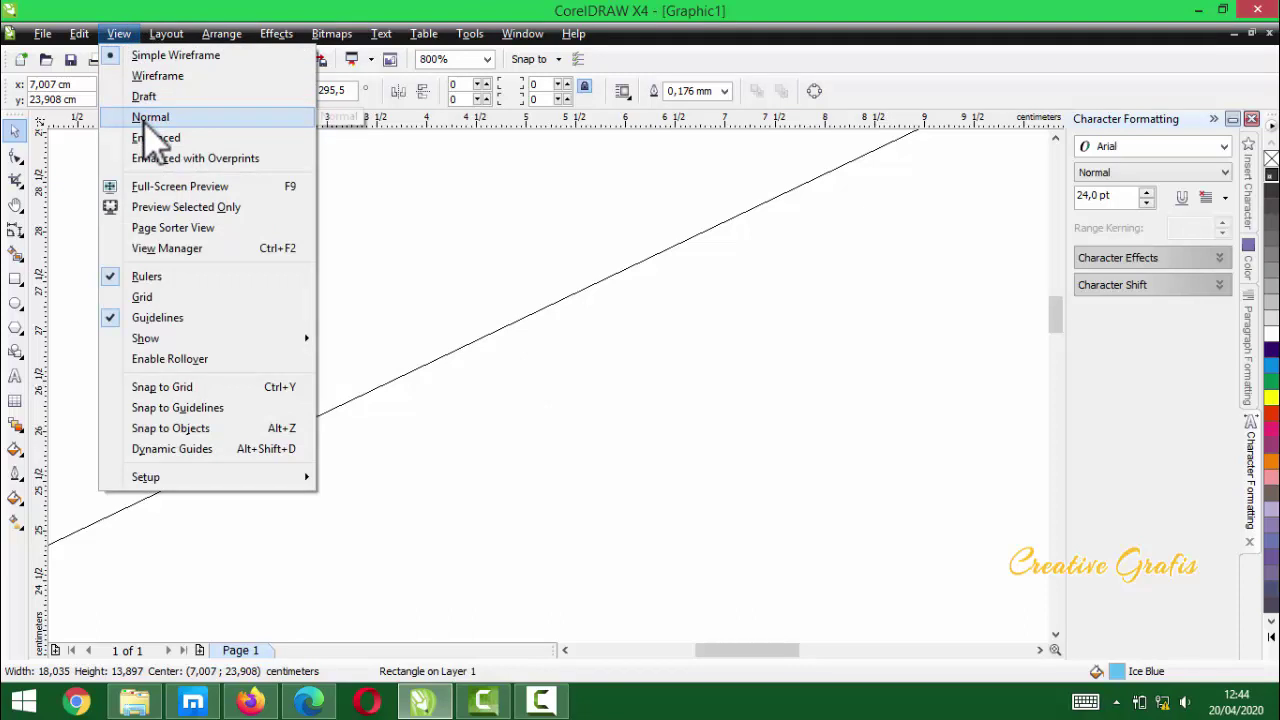
pyautogui.click(150, 118)
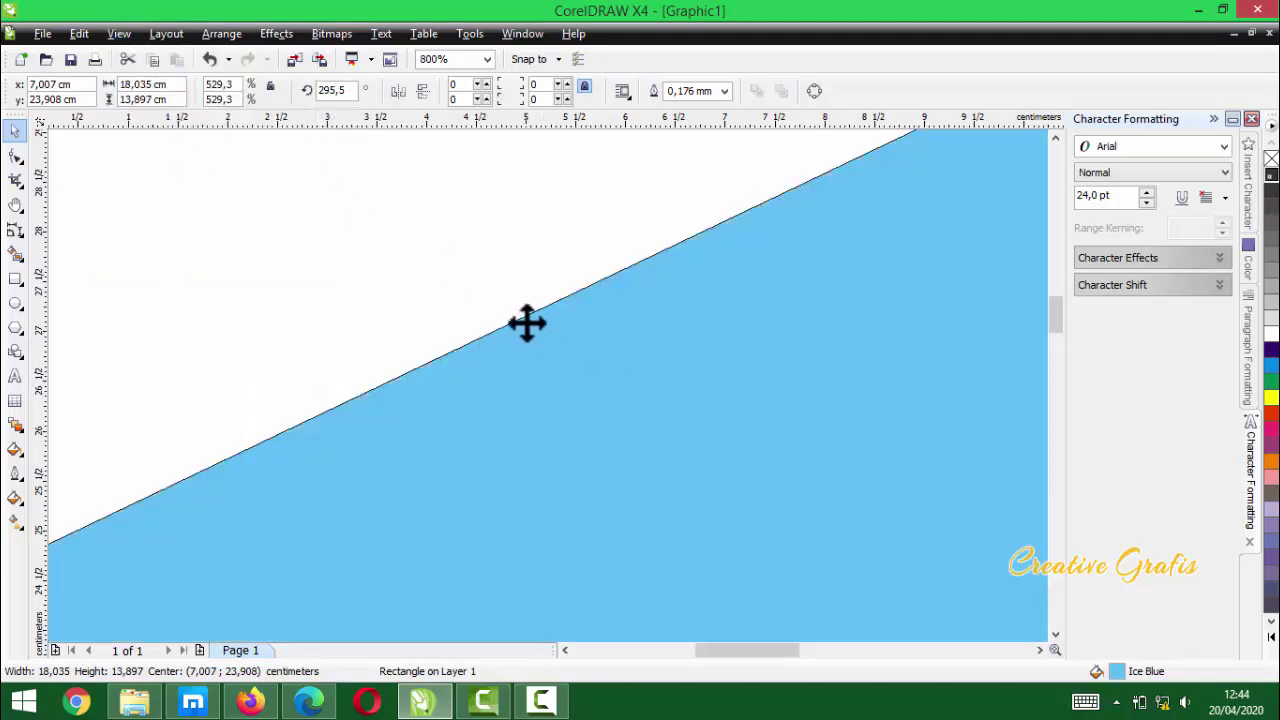
pyautogui.scroll(3, 527, 322)
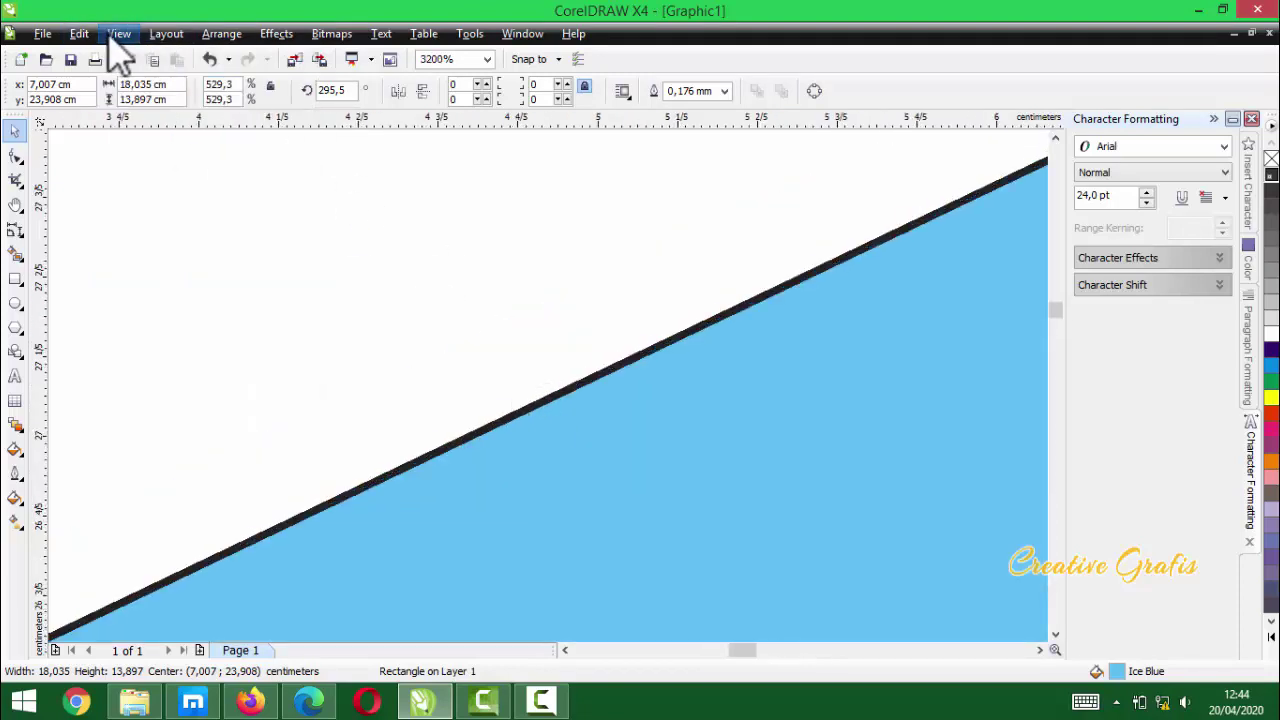
# - Try the Enhanced view mode and set the display to Enhanced with Overprints
pyautogui.click(118, 36)
pyautogui.click(150, 136)
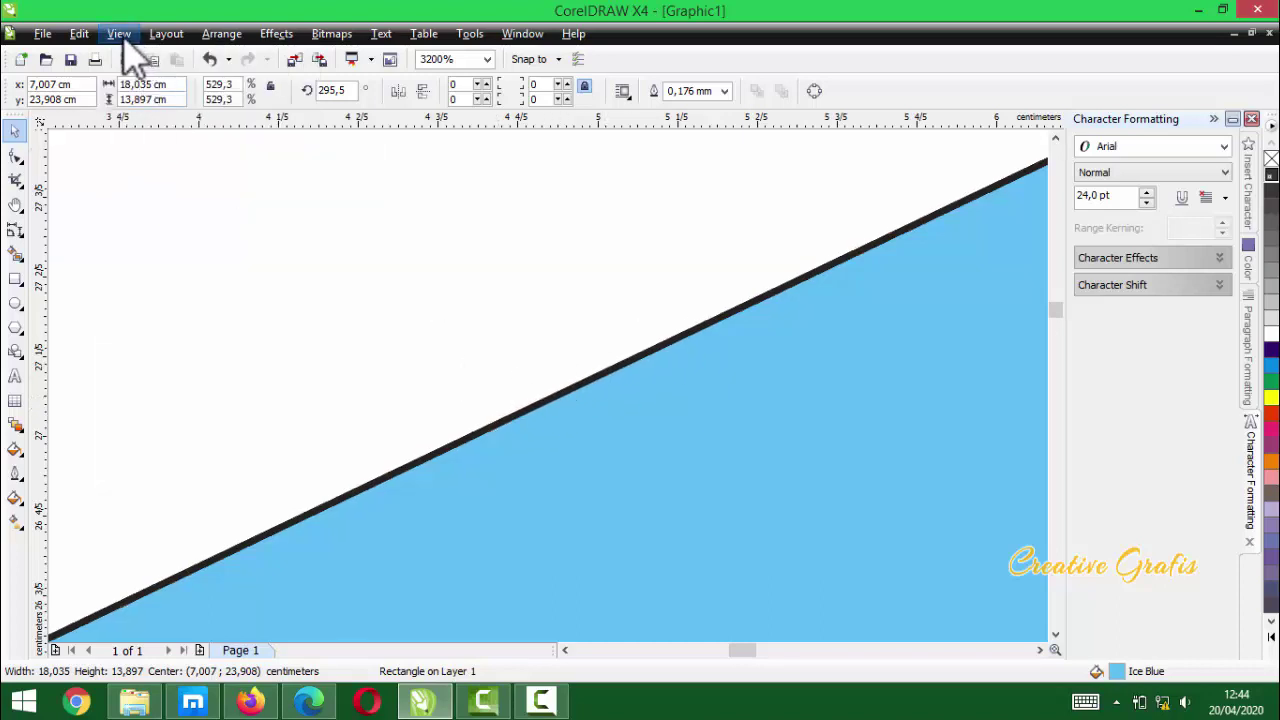
pyautogui.click(120, 36)
pyautogui.click(145, 156)
# - Dismiss the automatic backup error and look over the view modes and display options
pyautogui.click(119, 34)
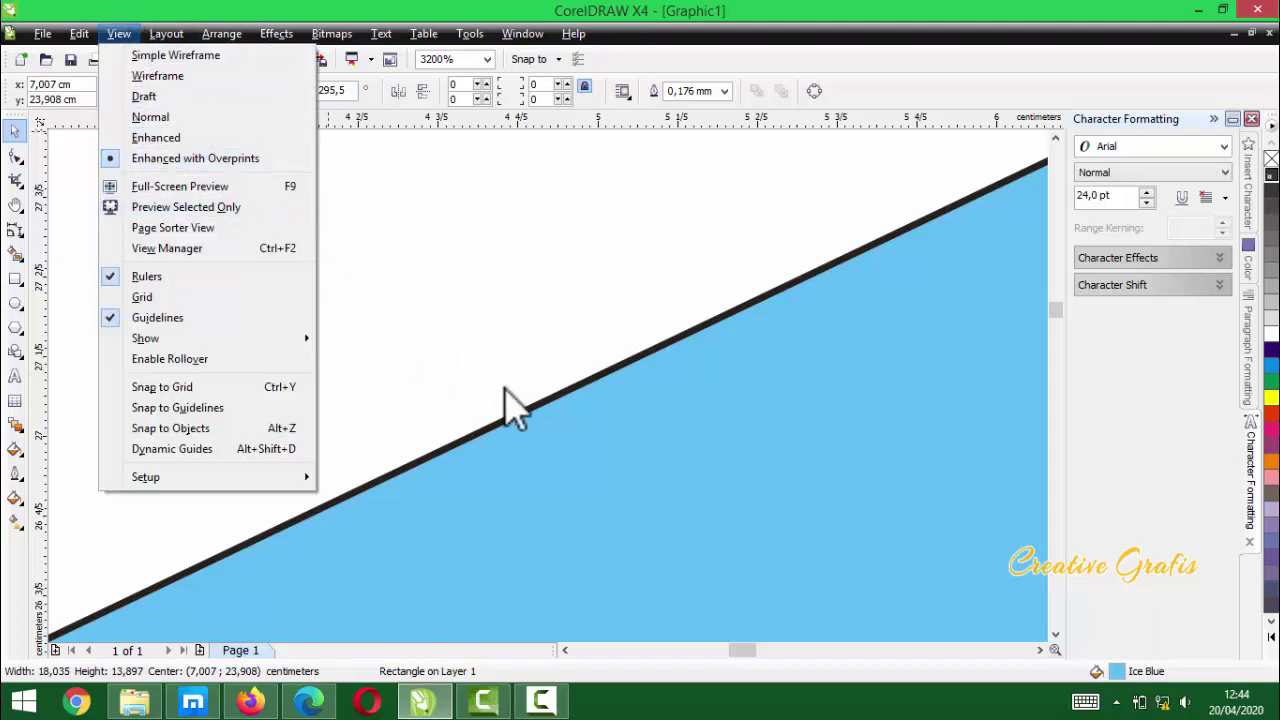
pyautogui.click(814, 398)
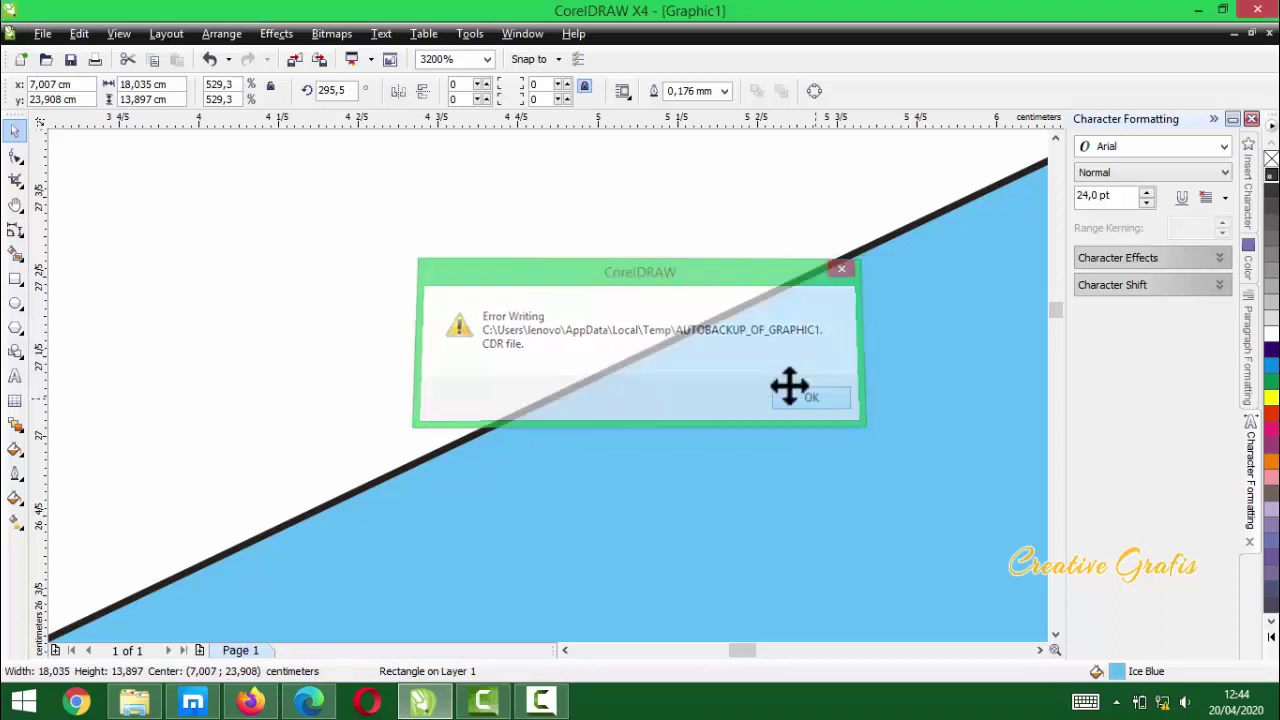
pyautogui.click(119, 34)
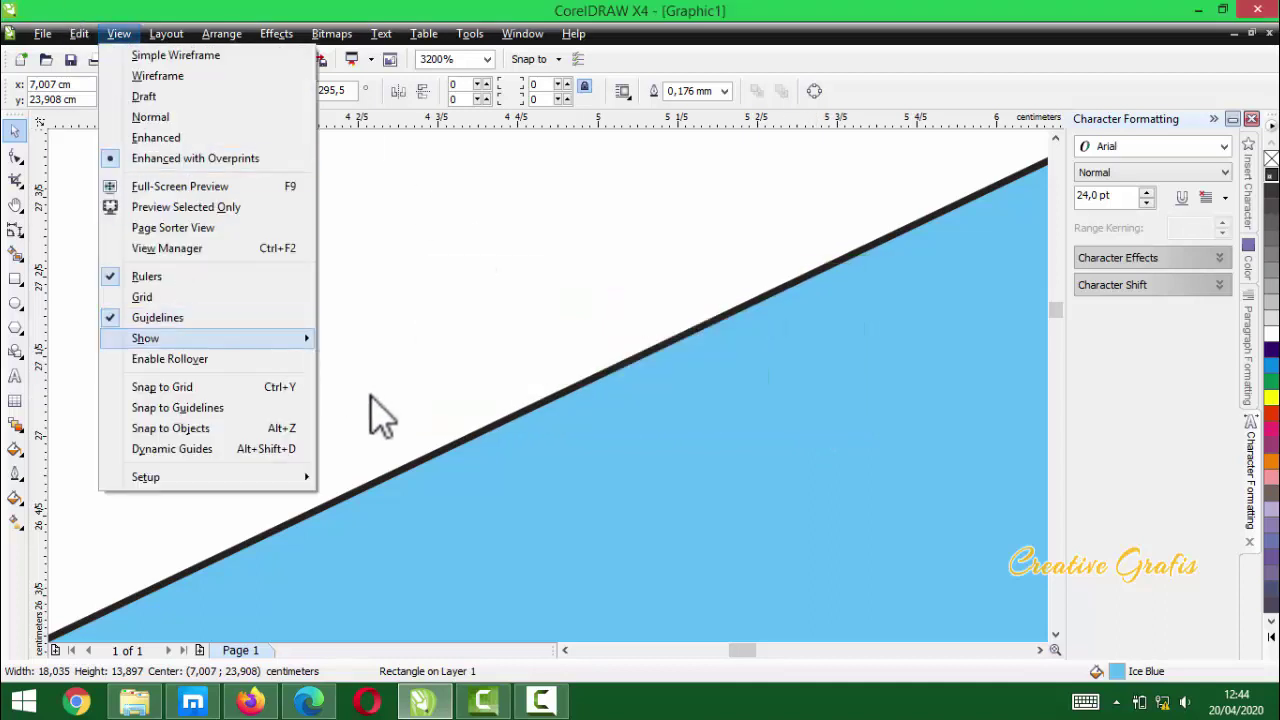
pyautogui.click(430, 498)
pyautogui.scroll(-3, 549, 387)
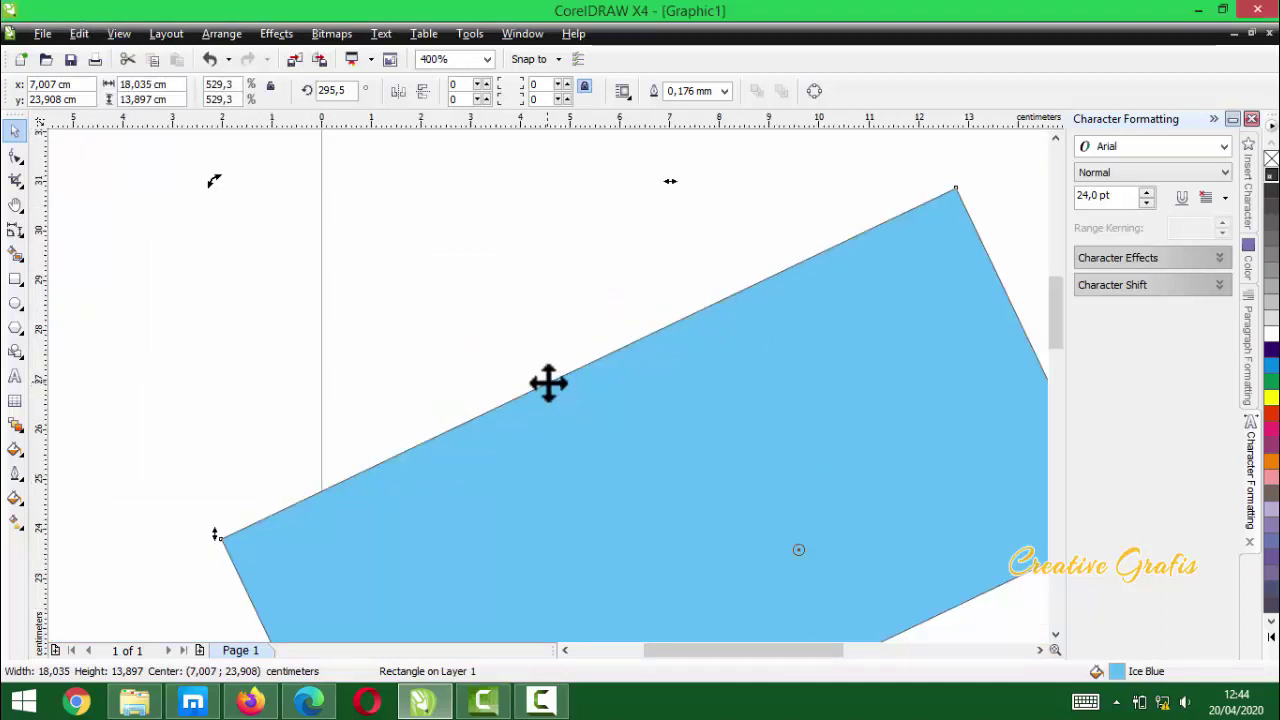
# - Hide the rulers around the drawing area and show them again
pyautogui.click(117, 34)
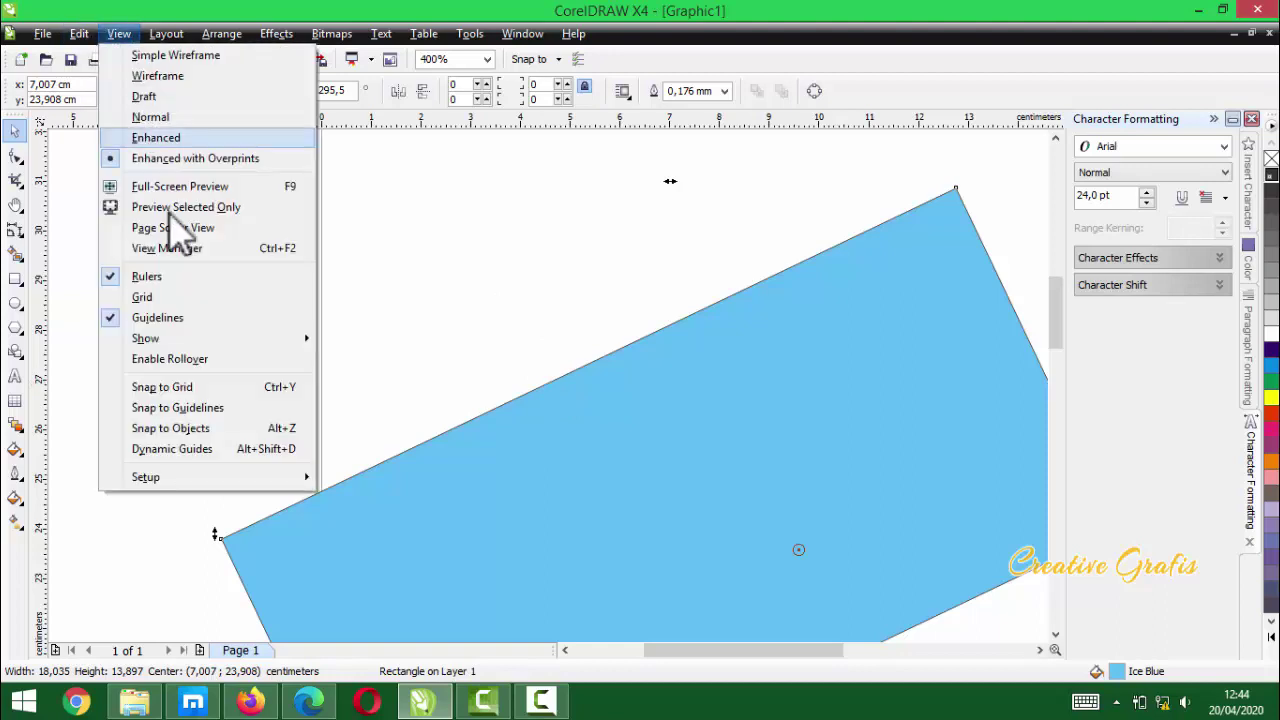
pyautogui.click(128, 278)
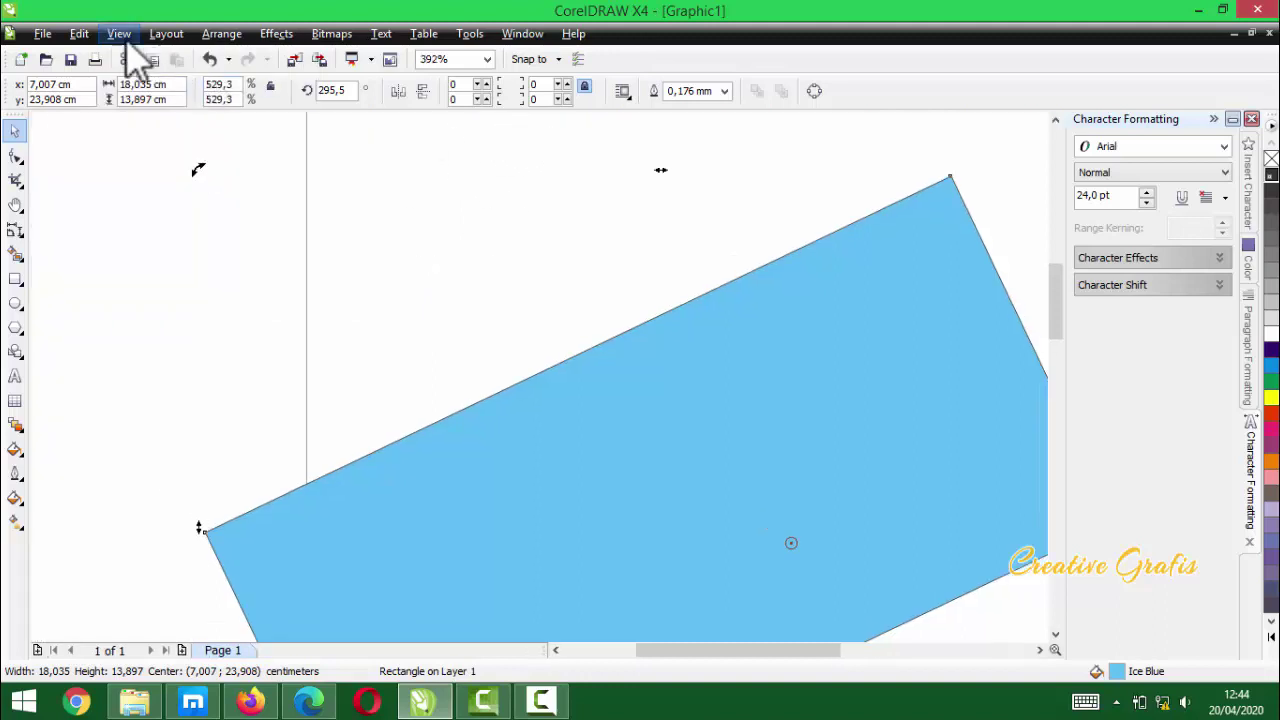
pyautogui.click(119, 34)
pyautogui.click(143, 276)
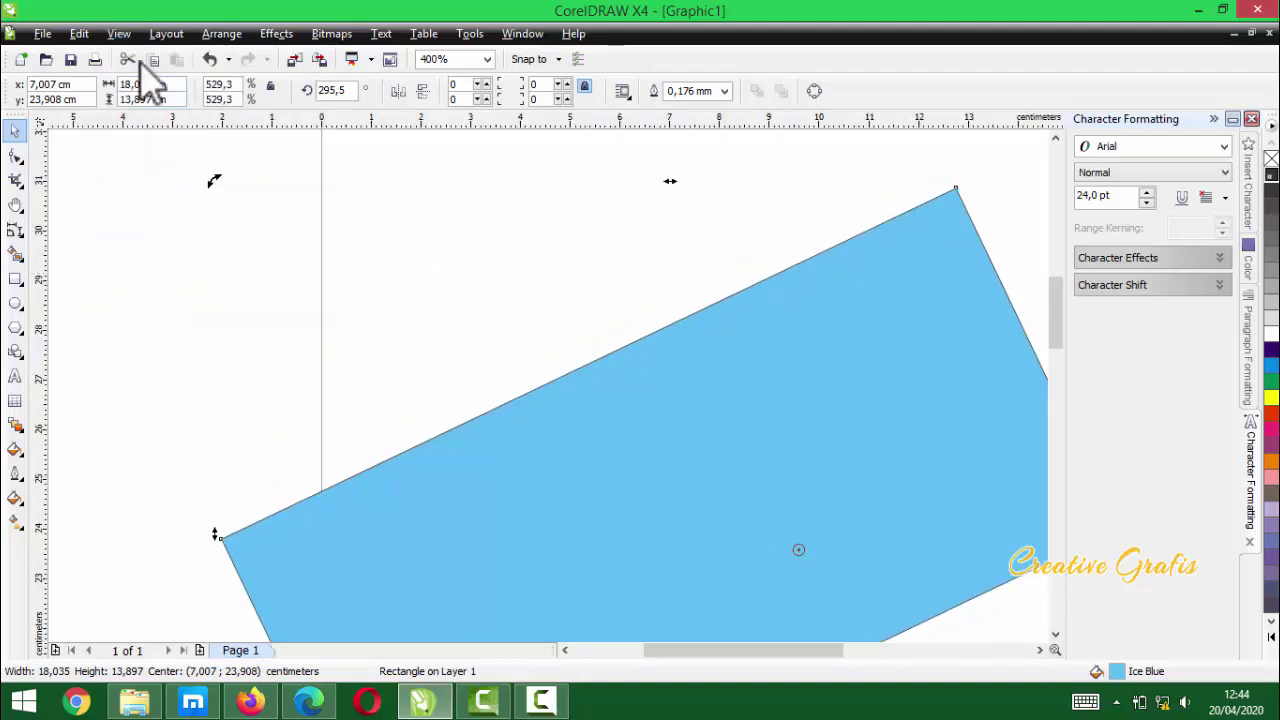
# - Show the grid over the drawing area and hide it again
pyautogui.click(119, 34)
pyautogui.click(157, 318)
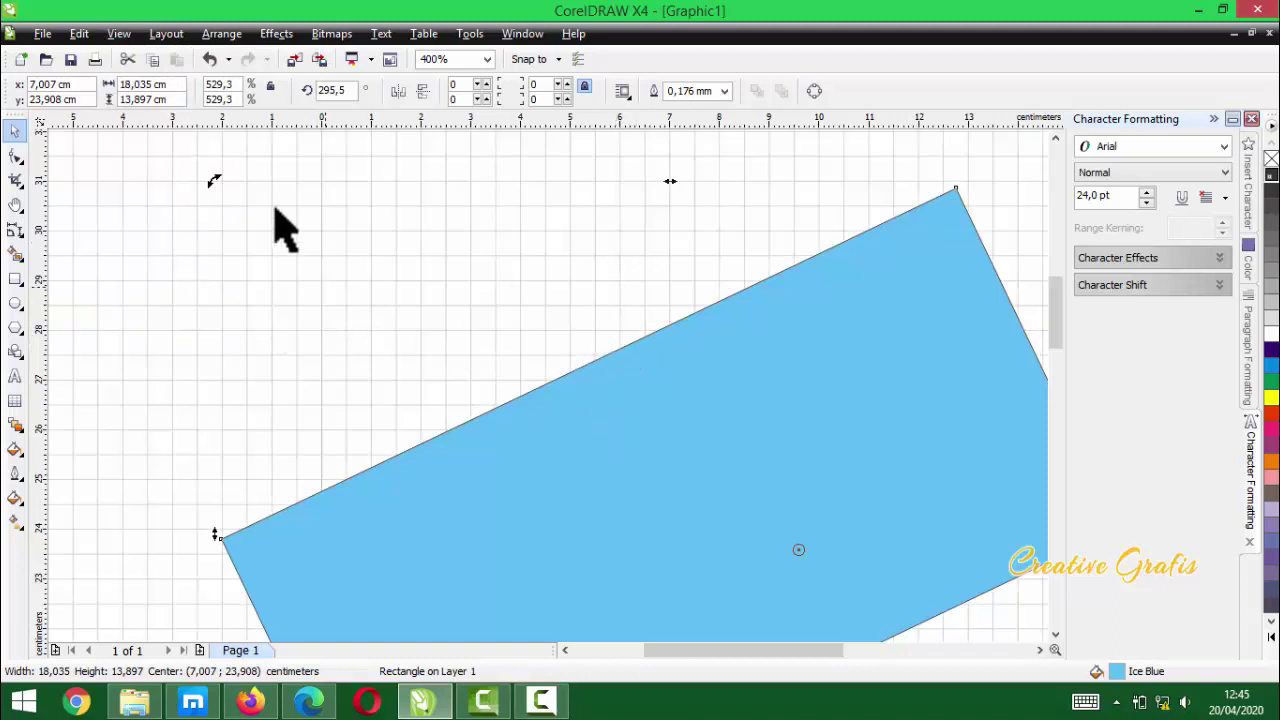
pyautogui.click(119, 34)
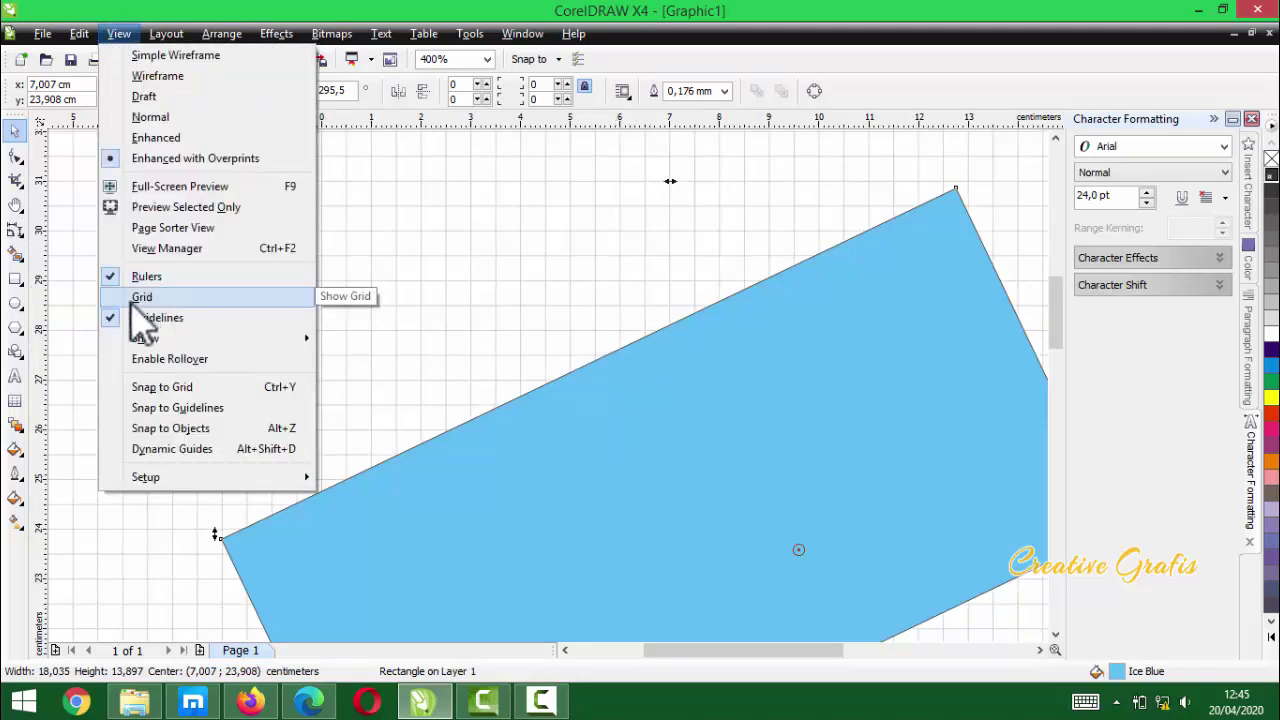
pyautogui.click(137, 300)
# - Look at the Guidelines display option and the page layout commands
pyautogui.click(119, 34)
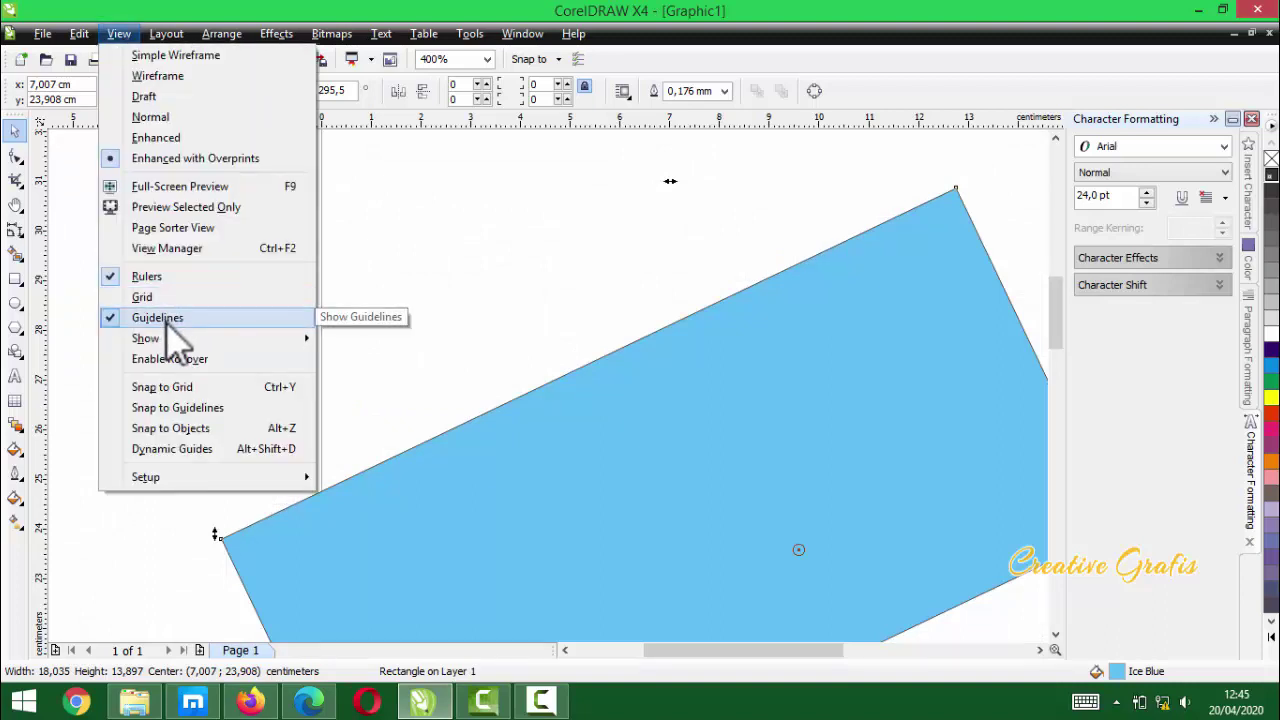
pyautogui.click(435, 350)
pyautogui.click(166, 34)
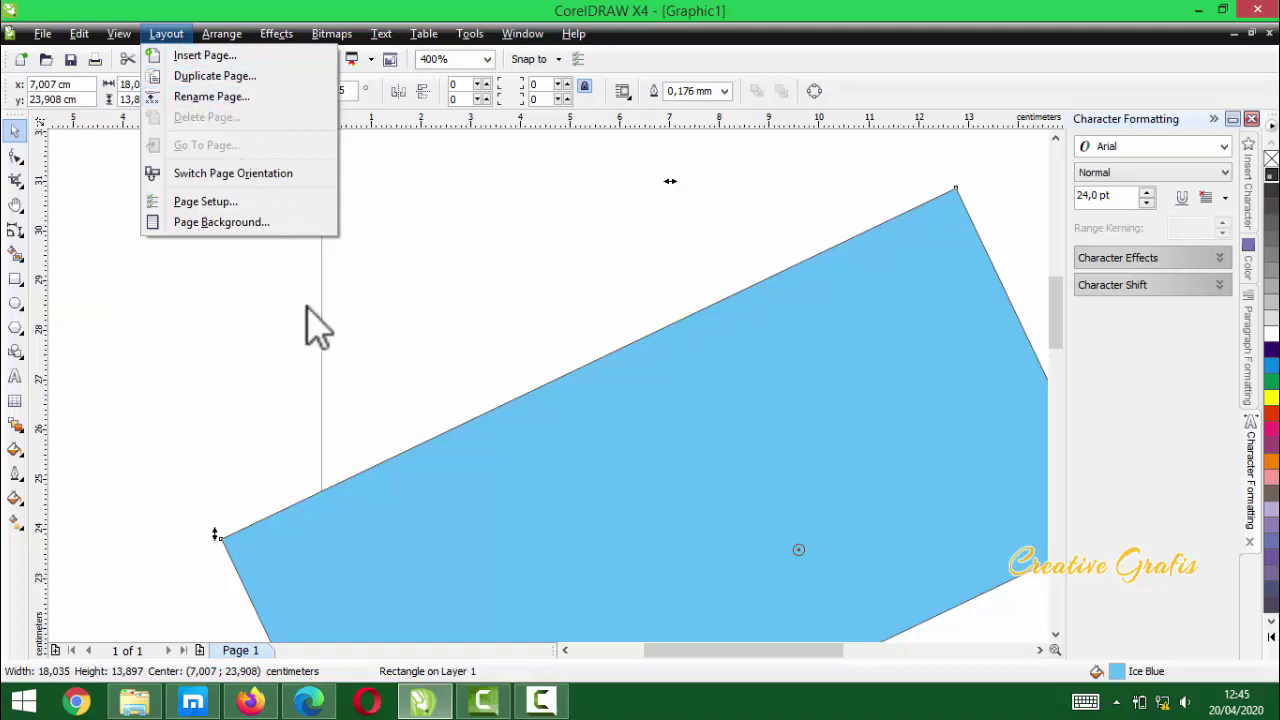
pyautogui.click(505, 355)
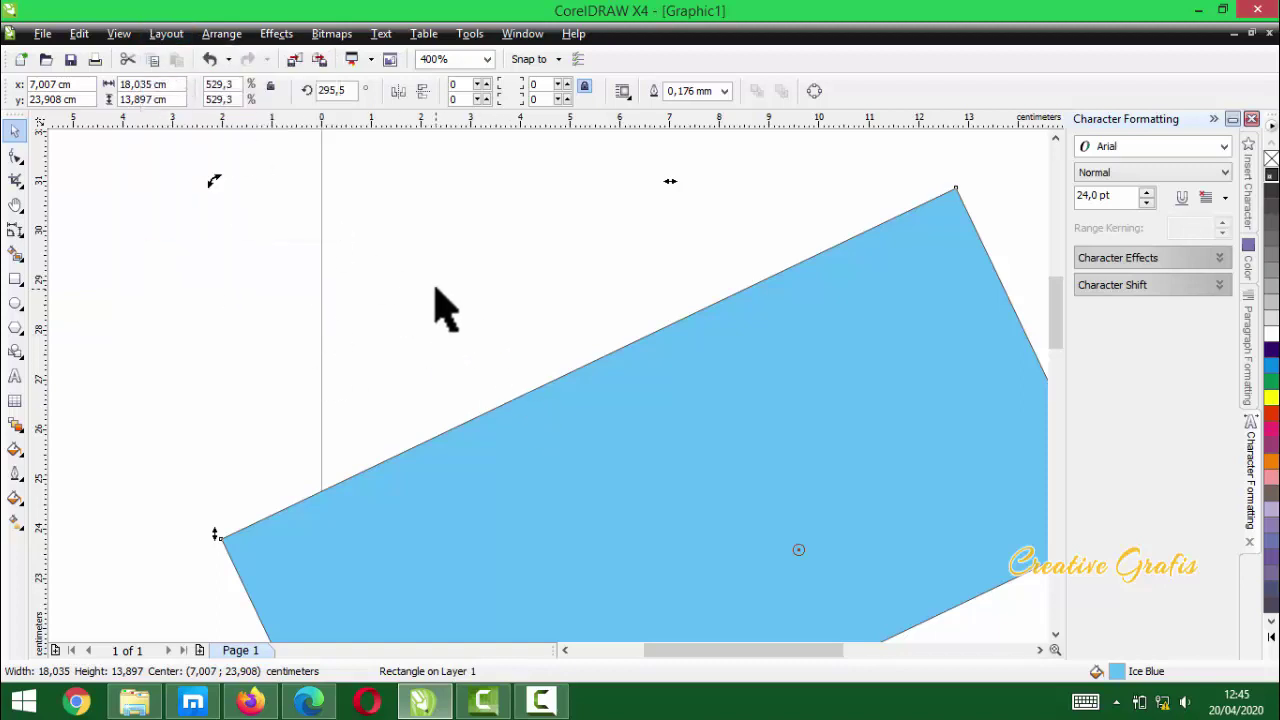
# - Deselect the rectangle and look at the commands for ordering and grouping objects
pyautogui.click(443, 300)
pyautogui.click(221, 36)
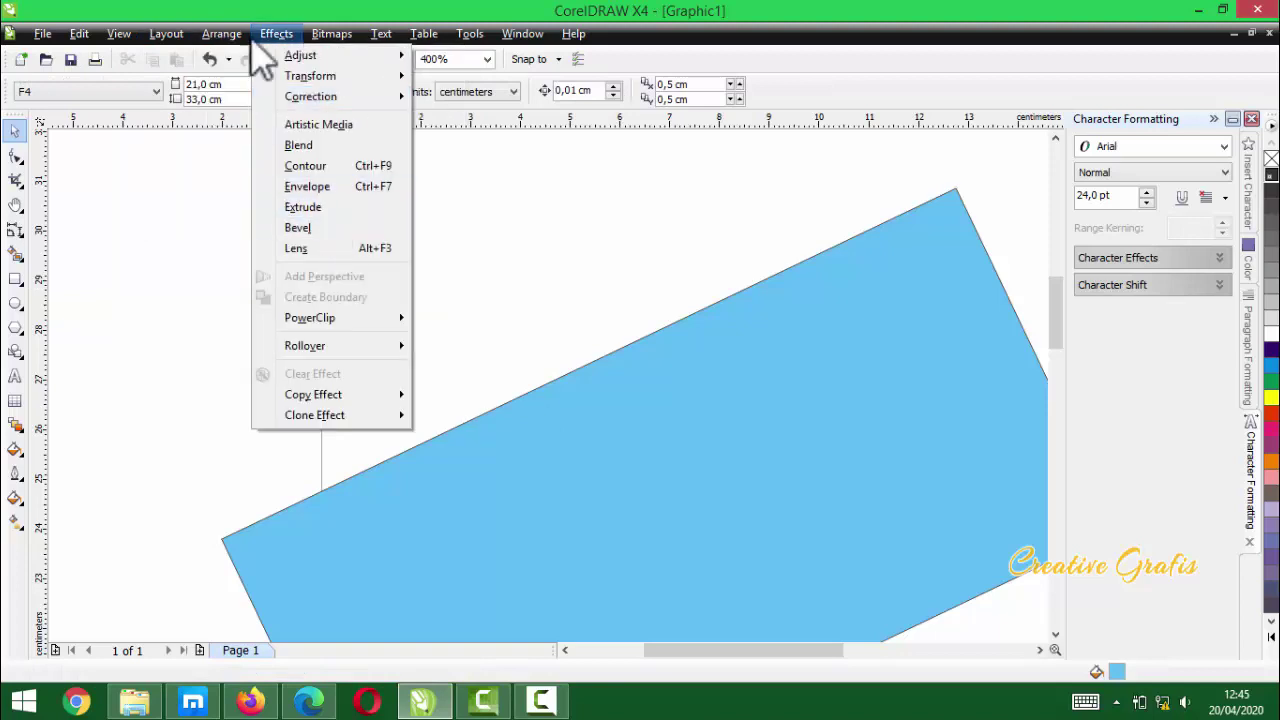
pyautogui.moveTo(218, 45)
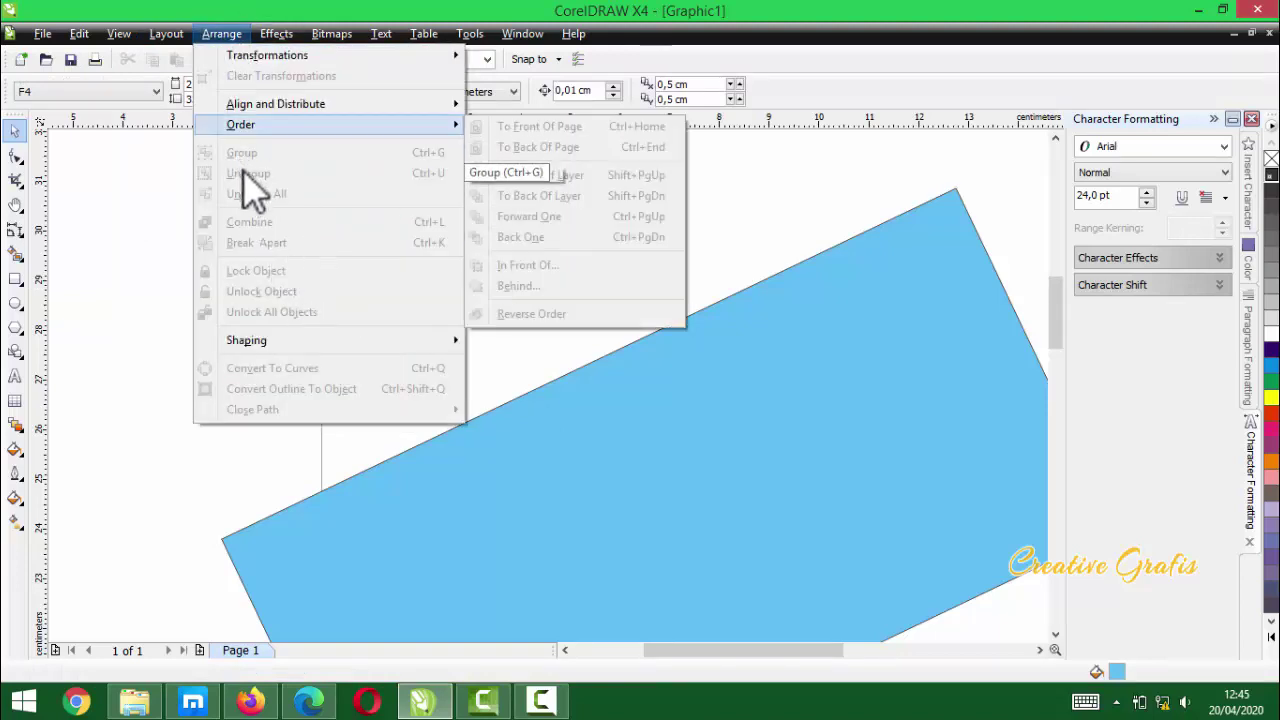
pyautogui.click(628, 485)
# - Shrink the blue rectangle to about 6.6 by 5.1 cm overall and place a copy up and to the right of it
pyautogui.scroll(-3, 551, 406)
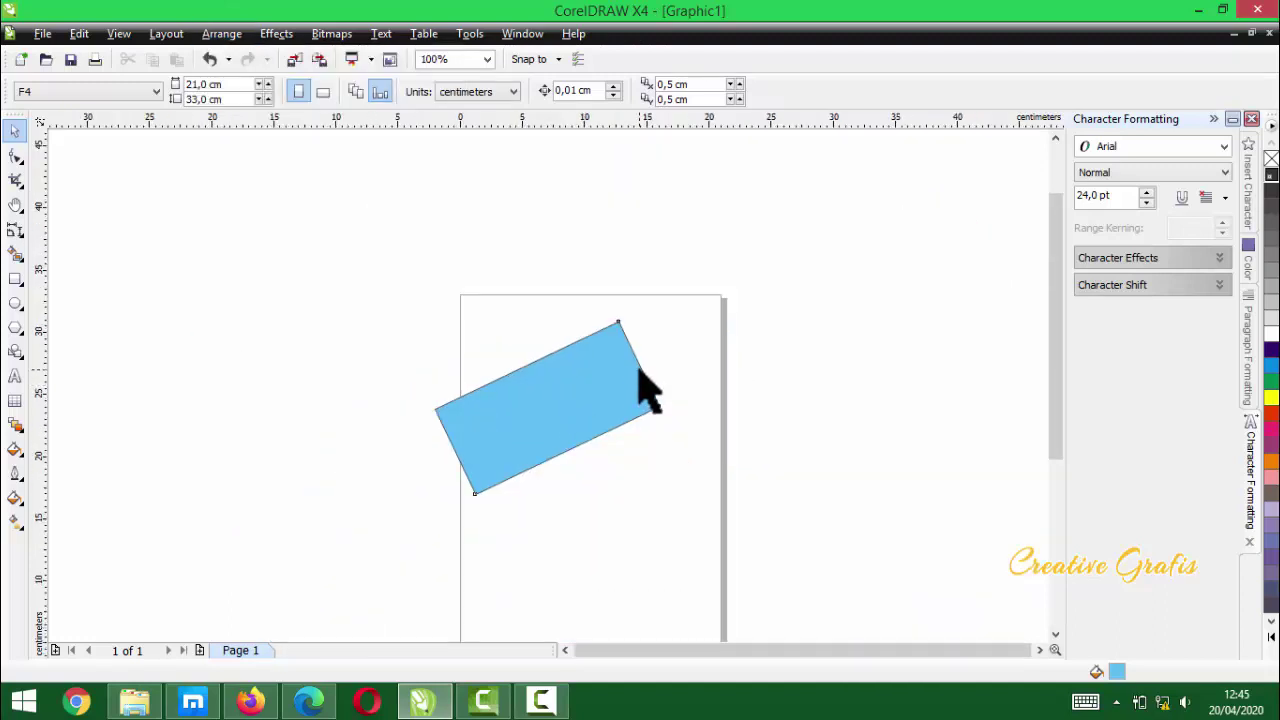
pyautogui.click(624, 328)
pyautogui.moveTo(665, 316); pyautogui.dragTo(522, 424)
pyautogui.press('Escape')
pyautogui.press('super')
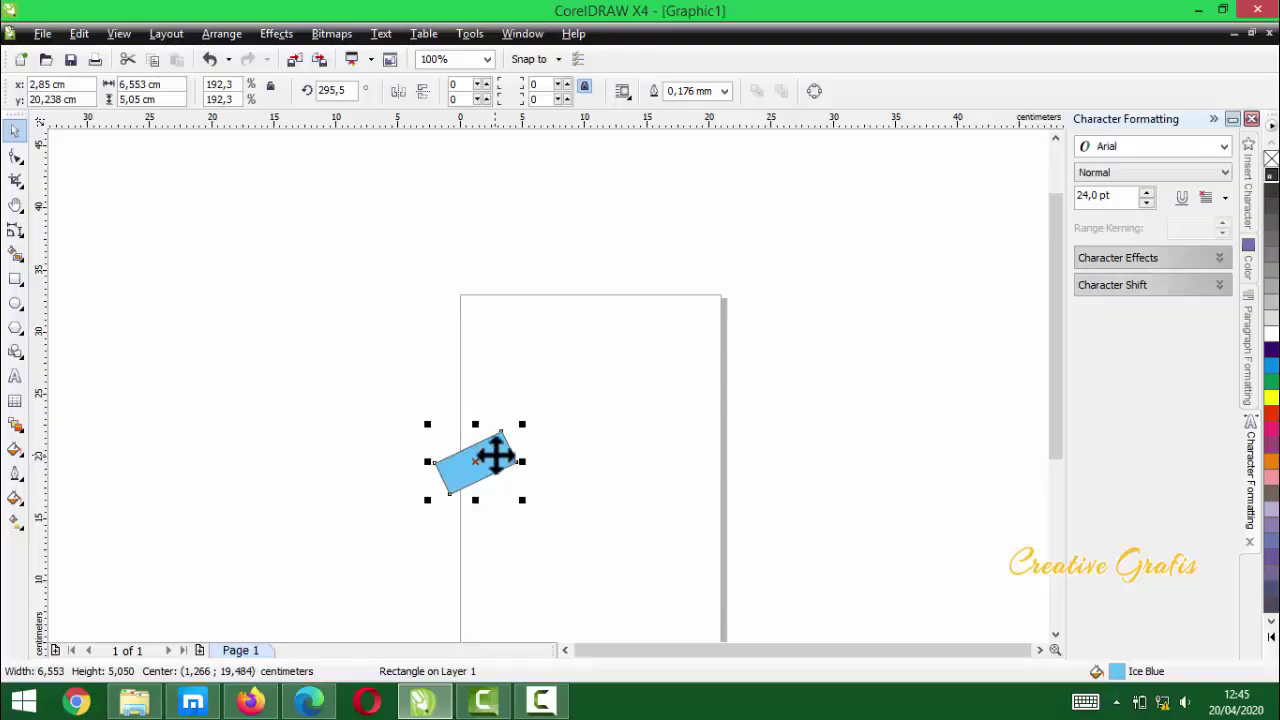
pyautogui.moveTo(496, 456); pyautogui.dragTo(603, 391)
pyautogui.rightClick(603, 391)
# - Select both rectangles and examine the Group, Combine, Lock Object, Shaping and outline conversion commands
pyautogui.moveTo(372, 316); pyautogui.dragTo(688, 534)
pyautogui.click(222, 34)
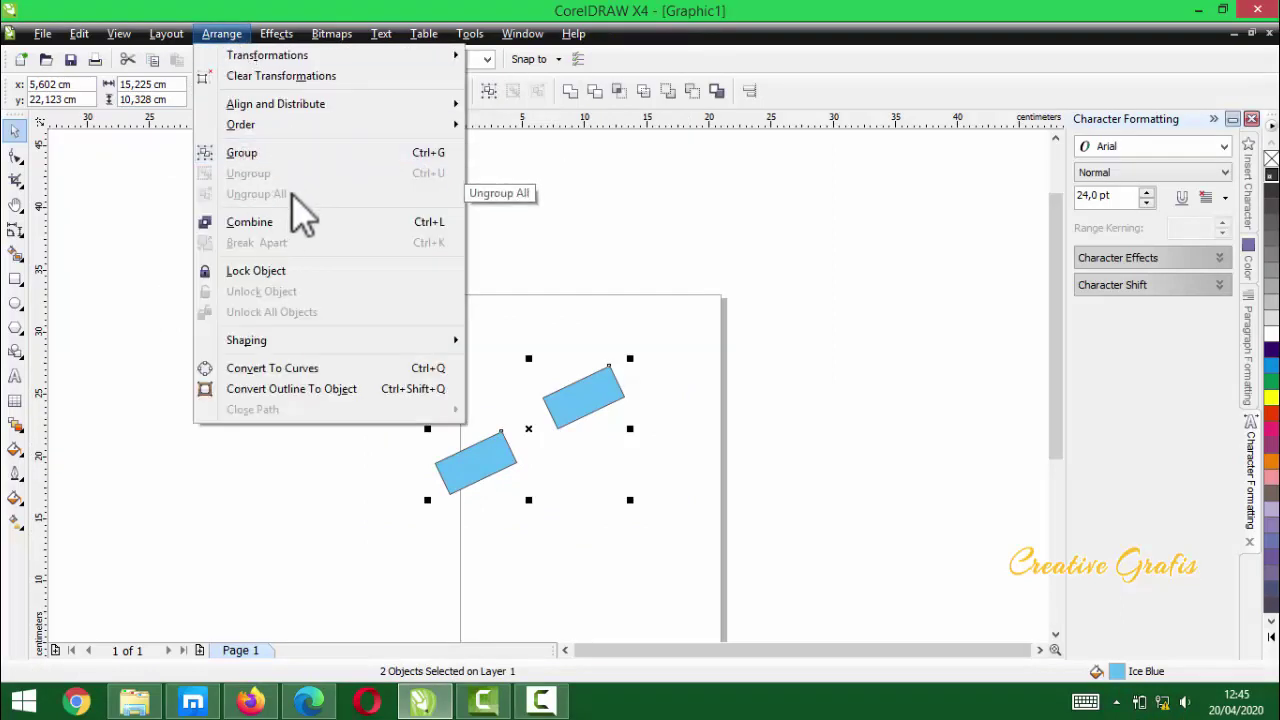
pyautogui.press('Return')
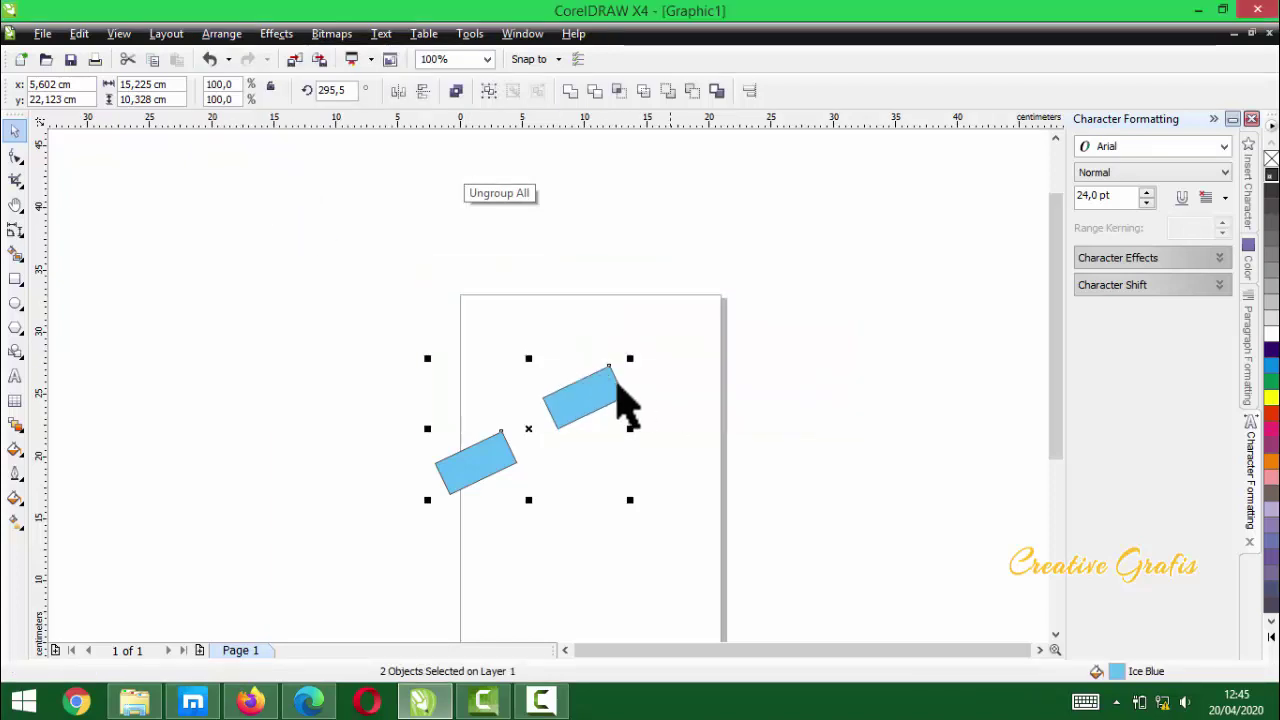
pyautogui.scroll(1, 508, 443)
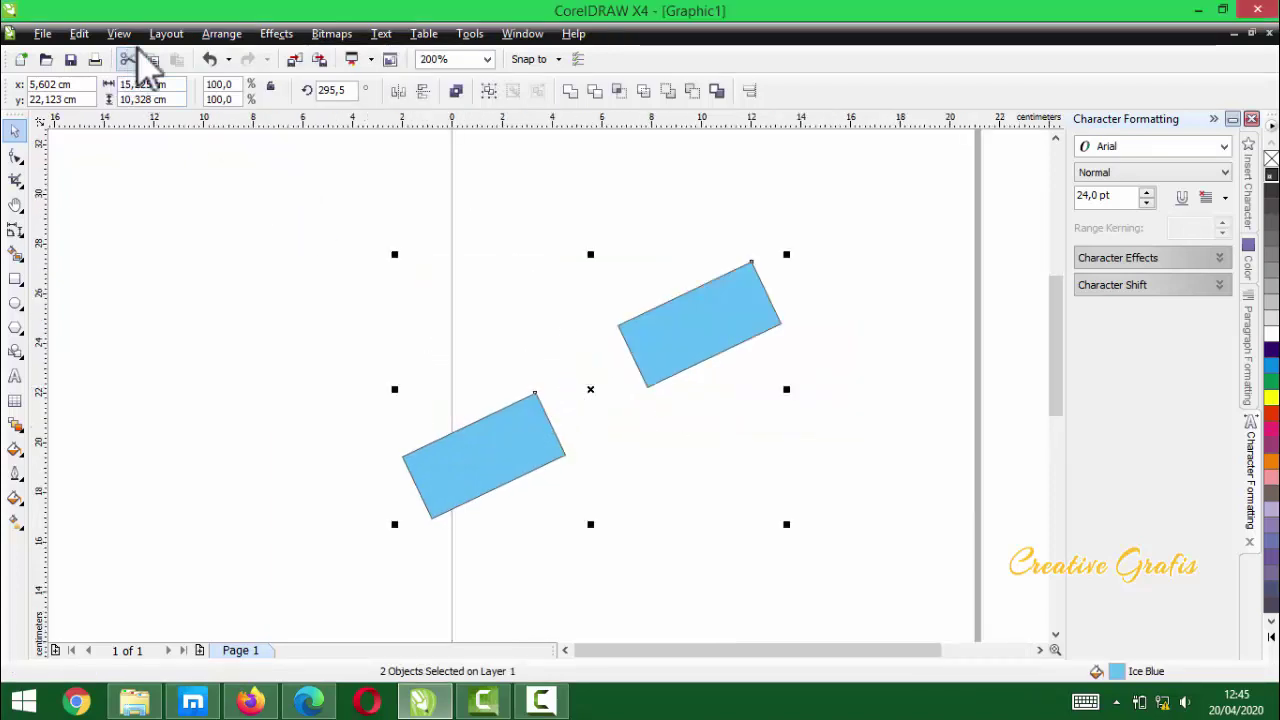
pyautogui.click(221, 33)
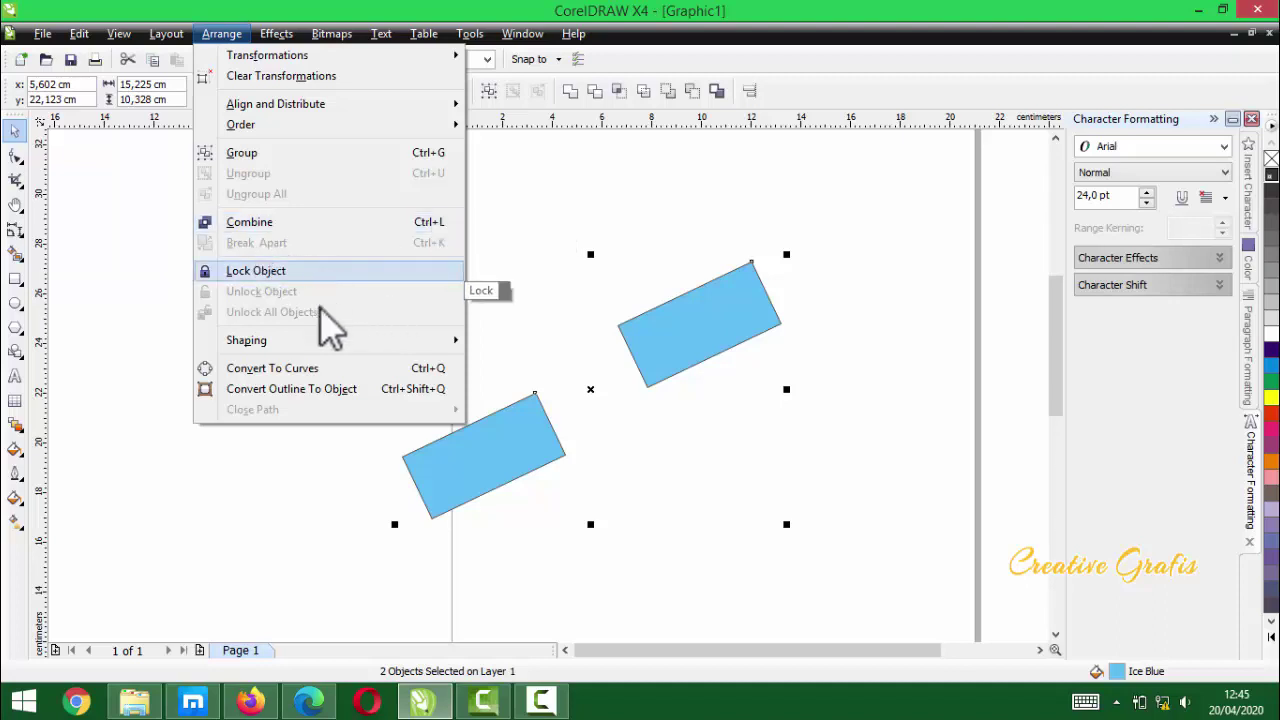
pyautogui.moveTo(315, 345)
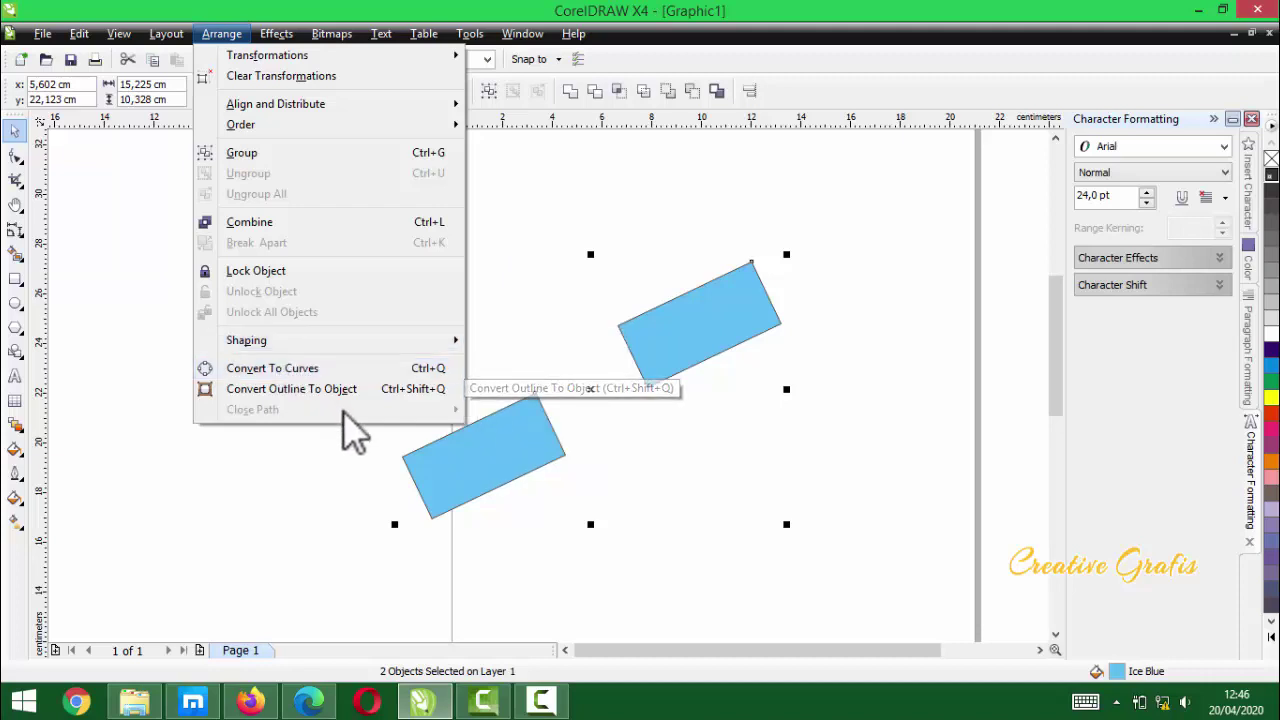
pyautogui.click(614, 471)
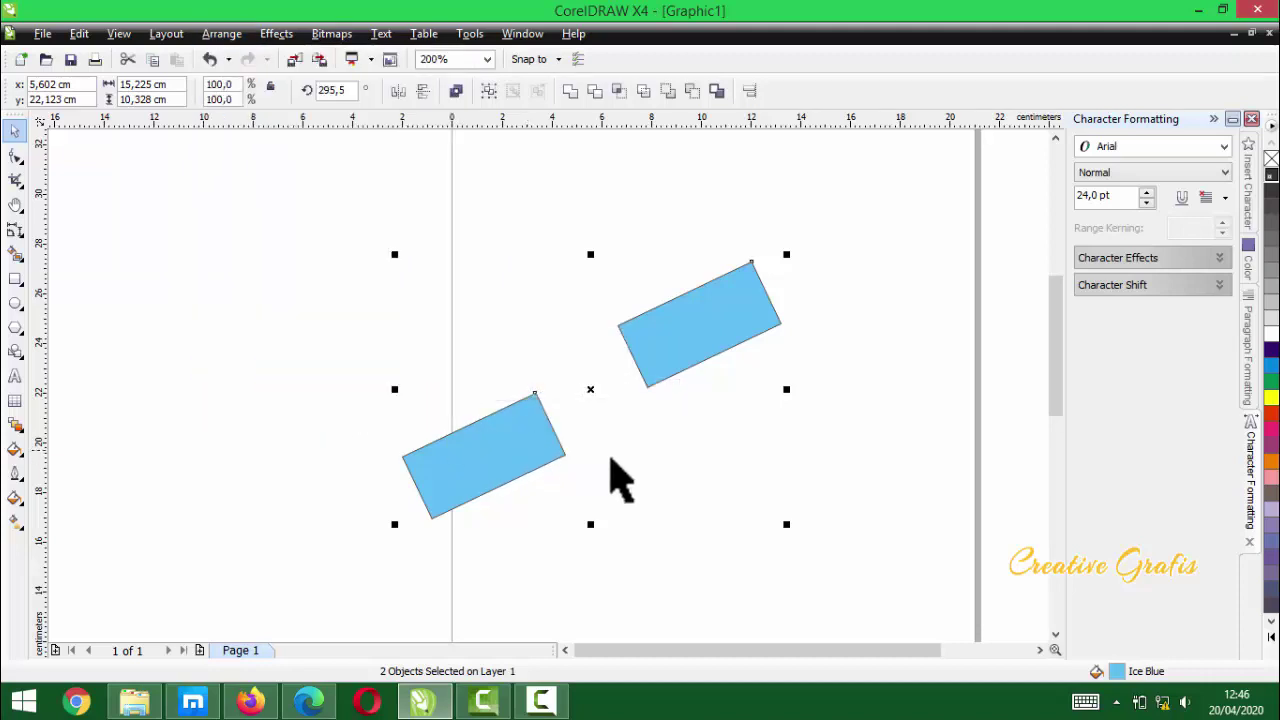
# - Move the upper rectangle down about 0.2 cm and look at the arranging commands for it
pyautogui.click(714, 386)
pyautogui.click(714, 362)
pyautogui.scroll(1, 715, 346)
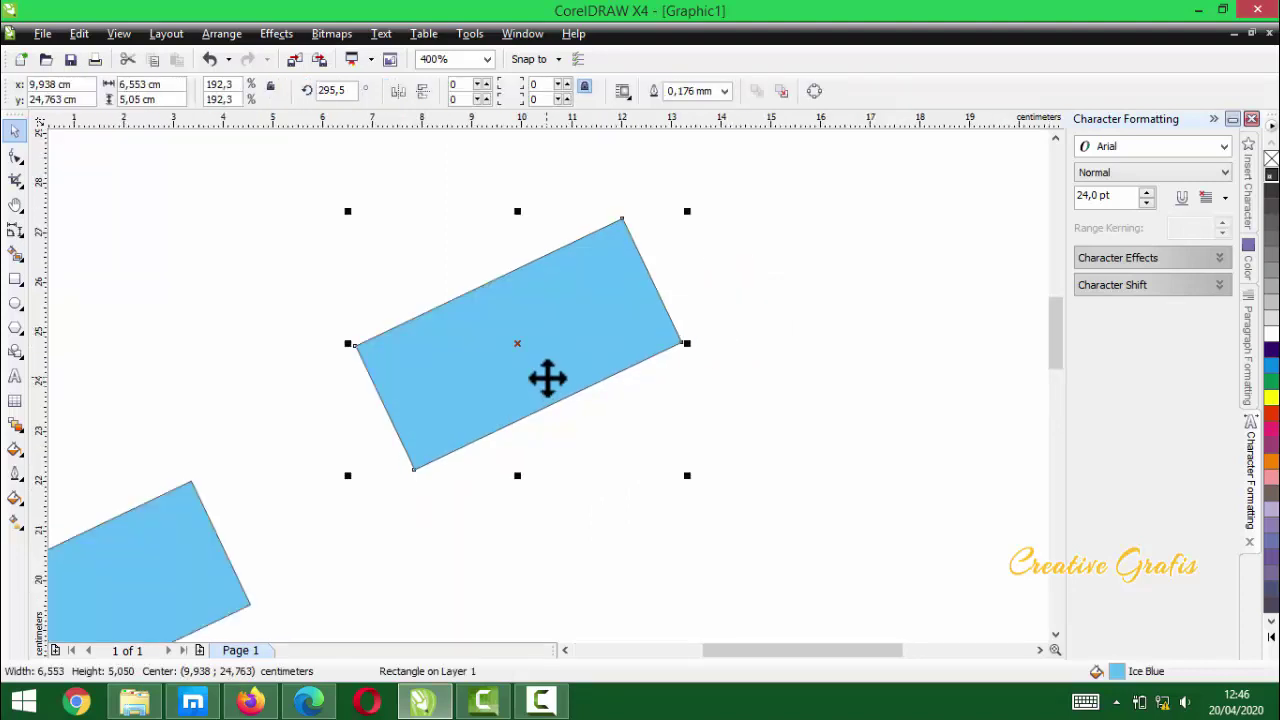
pyautogui.moveTo(548, 377); pyautogui.dragTo(549, 385)
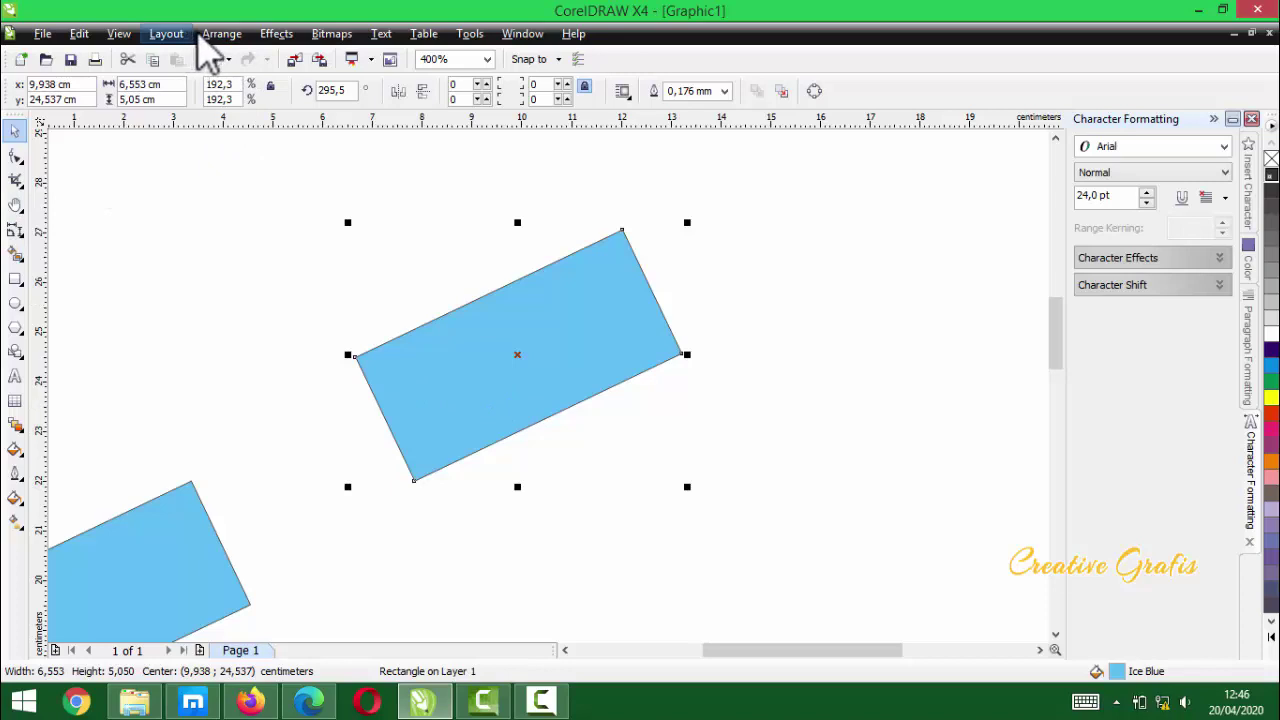
pyautogui.click(206, 36)
pyautogui.click(583, 257)
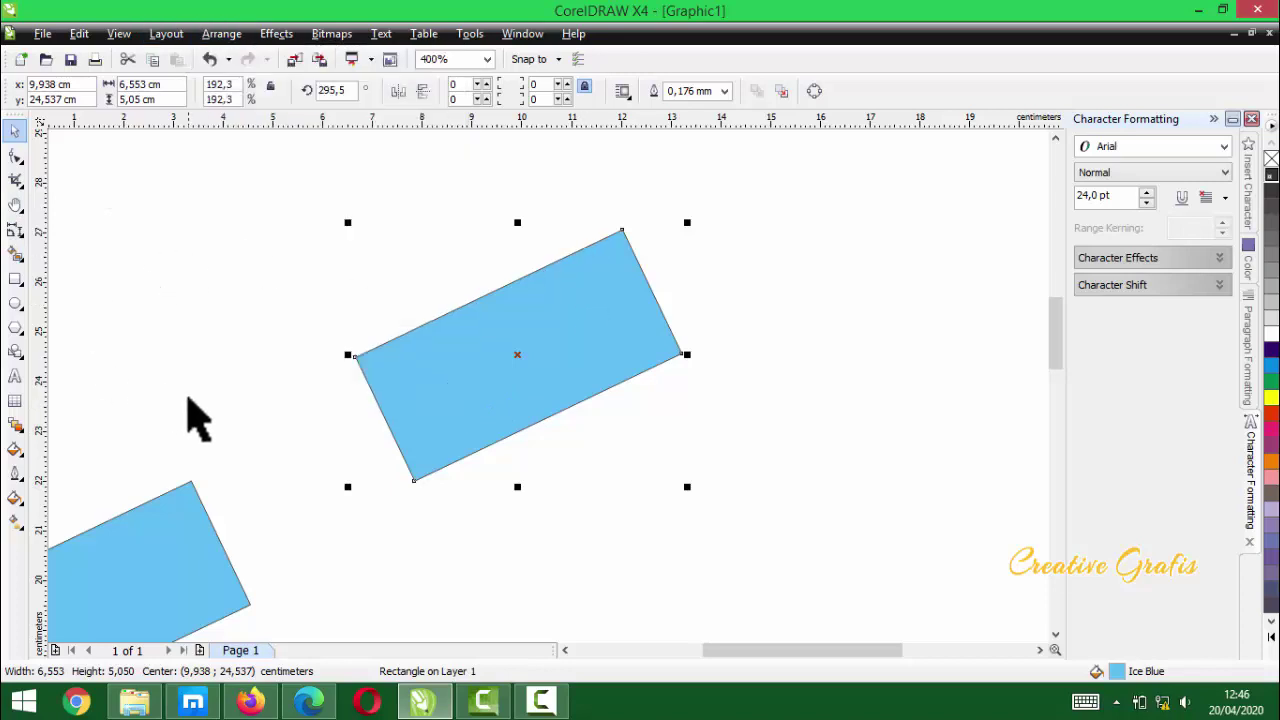
# - Add the artistic text "SFGDFHFSSADAF" across the upper corner of the upper rectangle
pyautogui.click(15, 377)
pyautogui.click(376, 264)
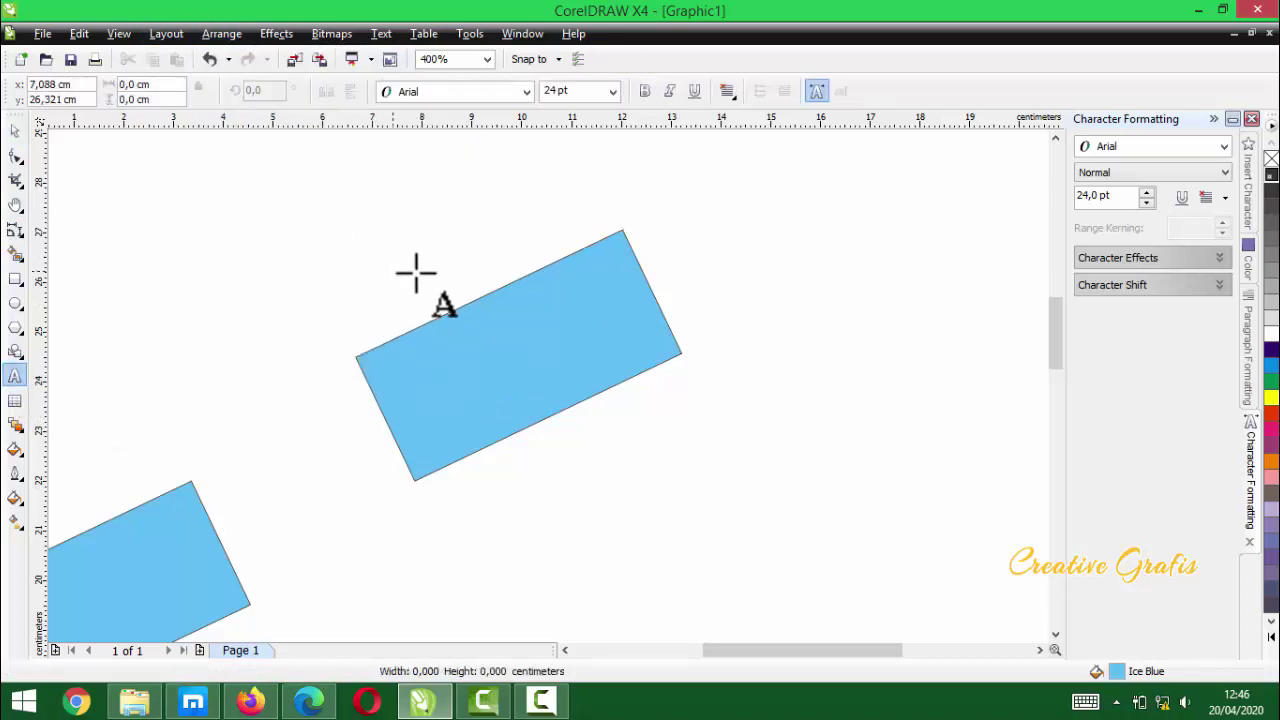
pyautogui.write('SFGDFHFSSADAF')
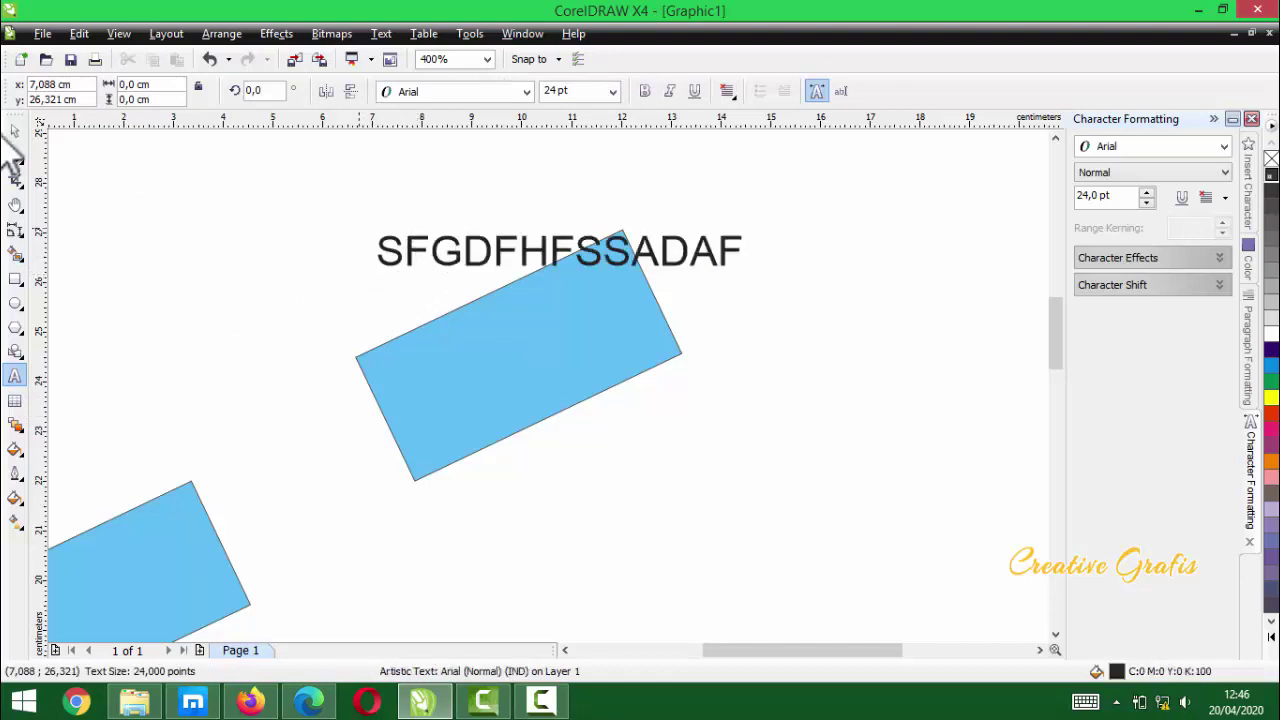
pyautogui.click(15, 131)
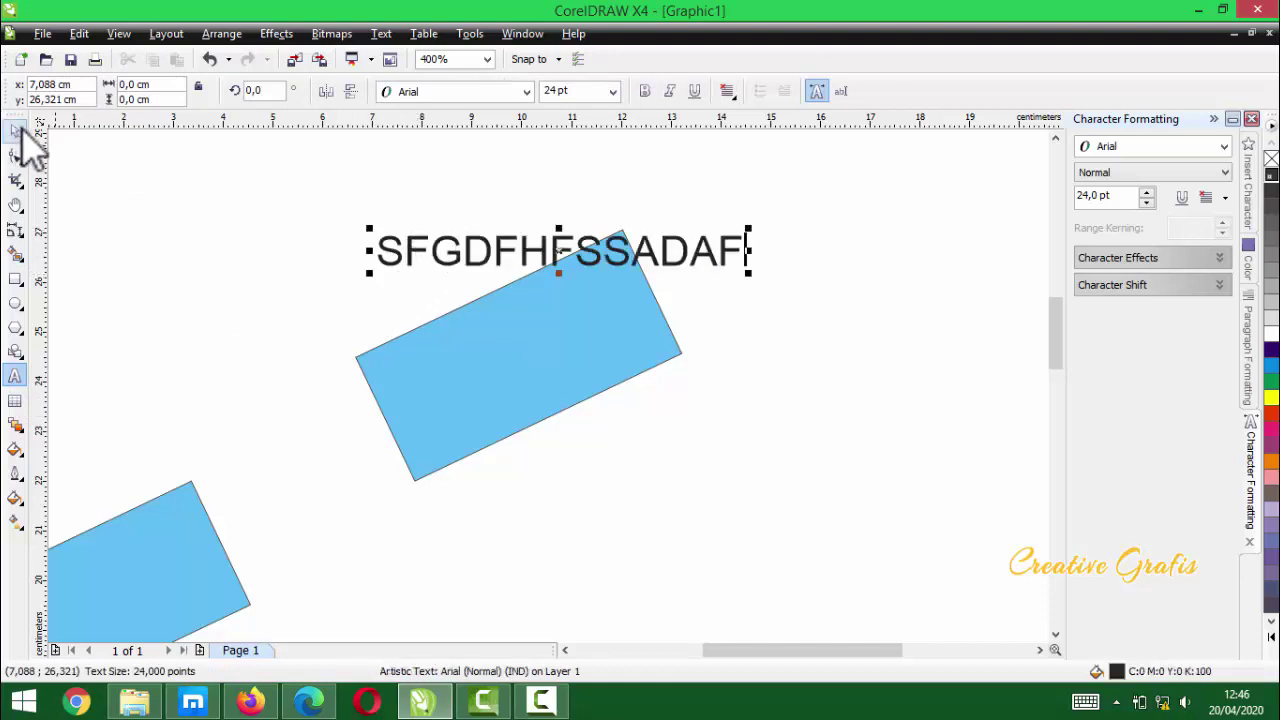
# - Select the artistic text as an object and look at the Convert To Curves command for it
pyautogui.doubleClick(497, 242)
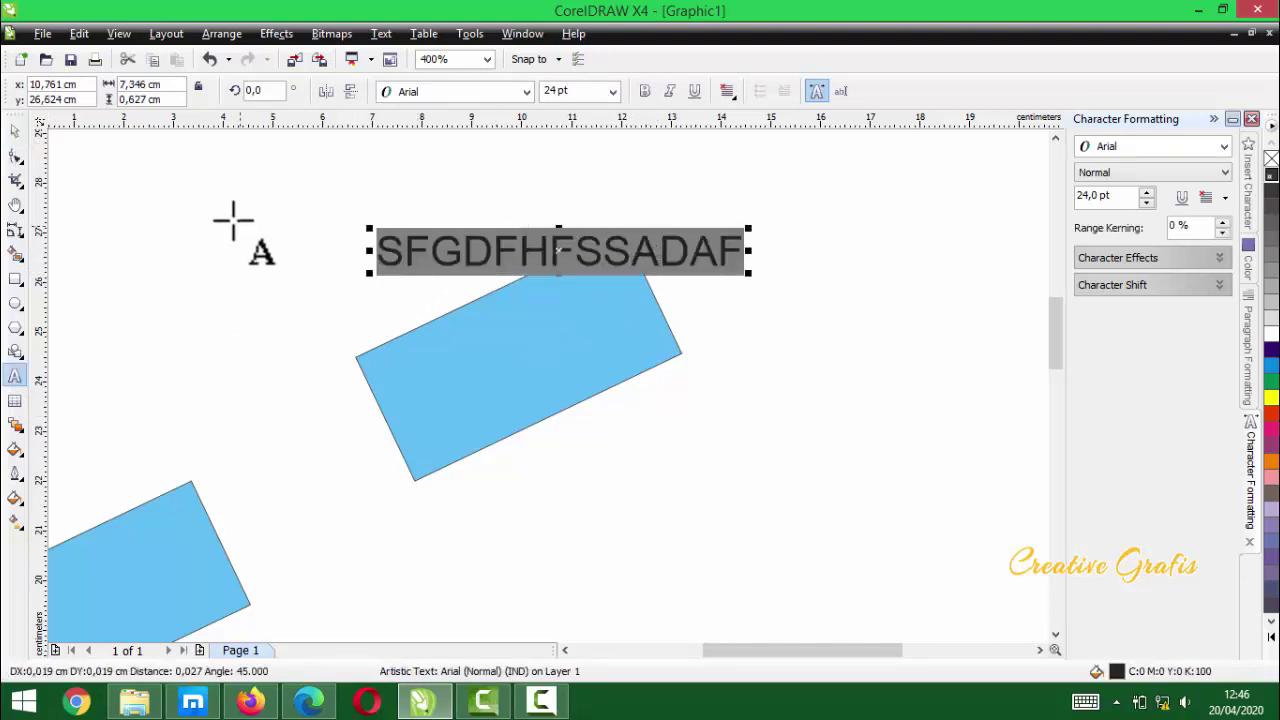
pyautogui.click(15, 131)
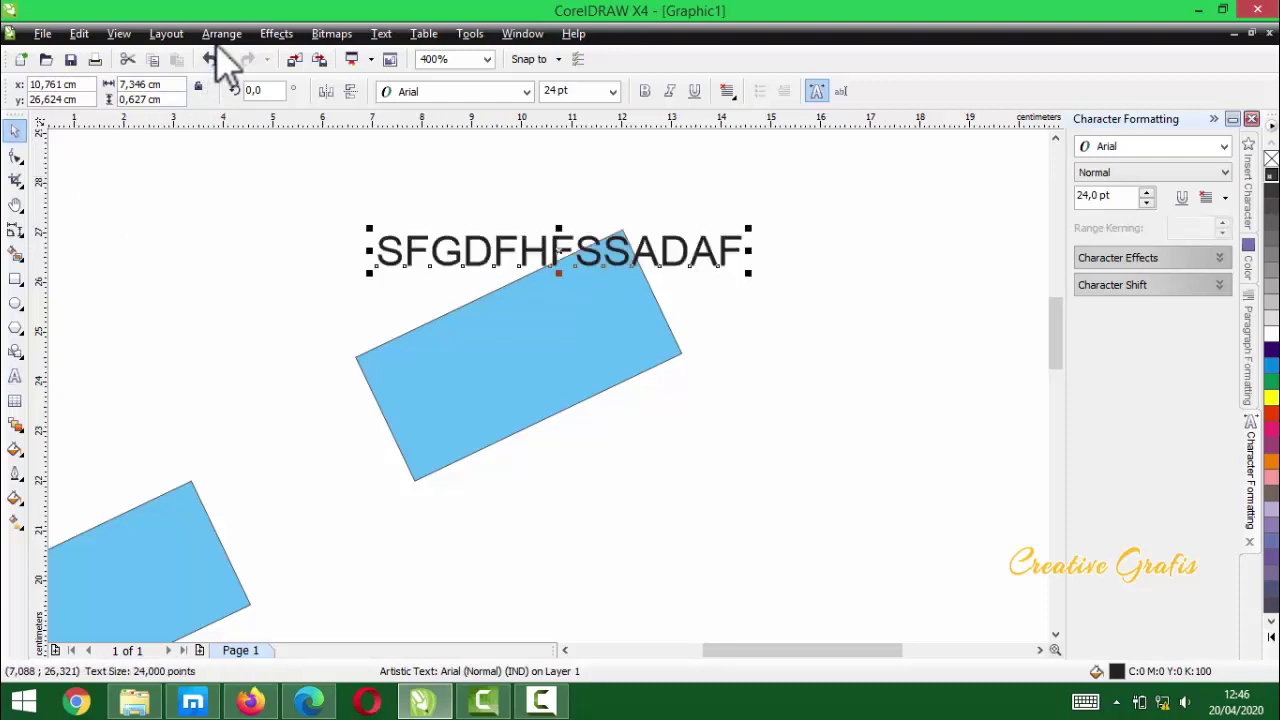
pyautogui.click(222, 34)
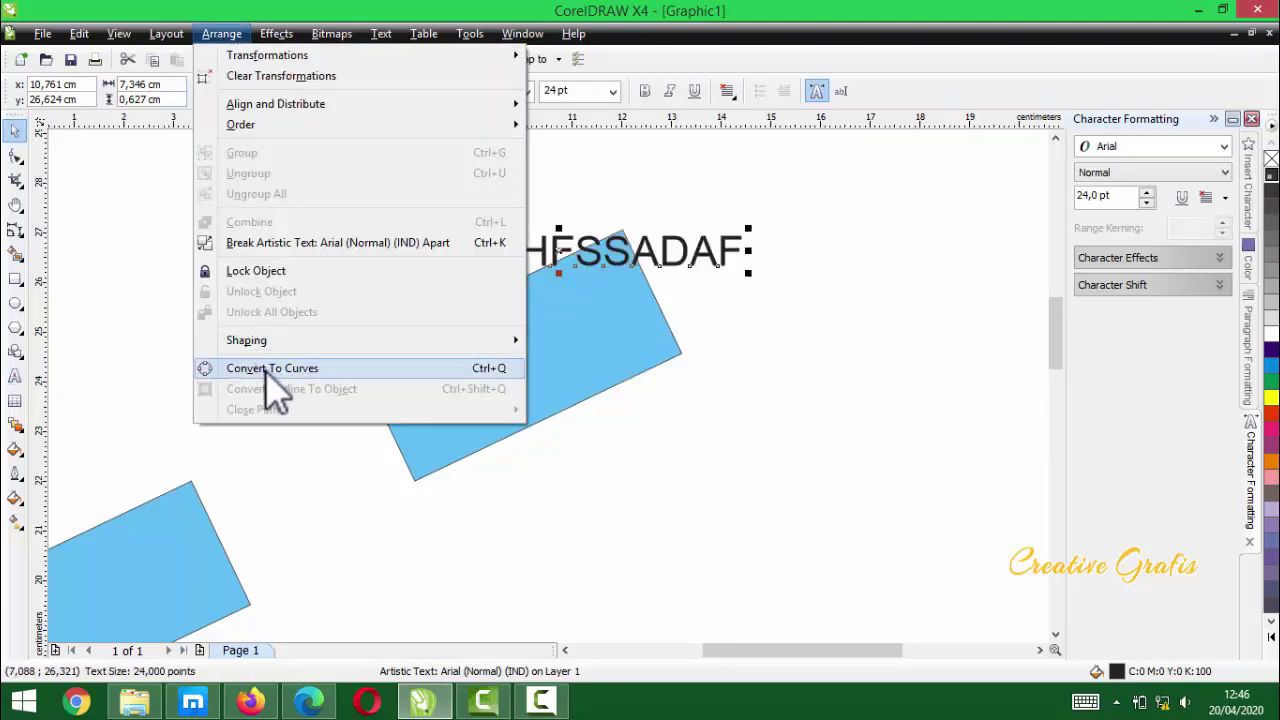
pyautogui.click(688, 295)
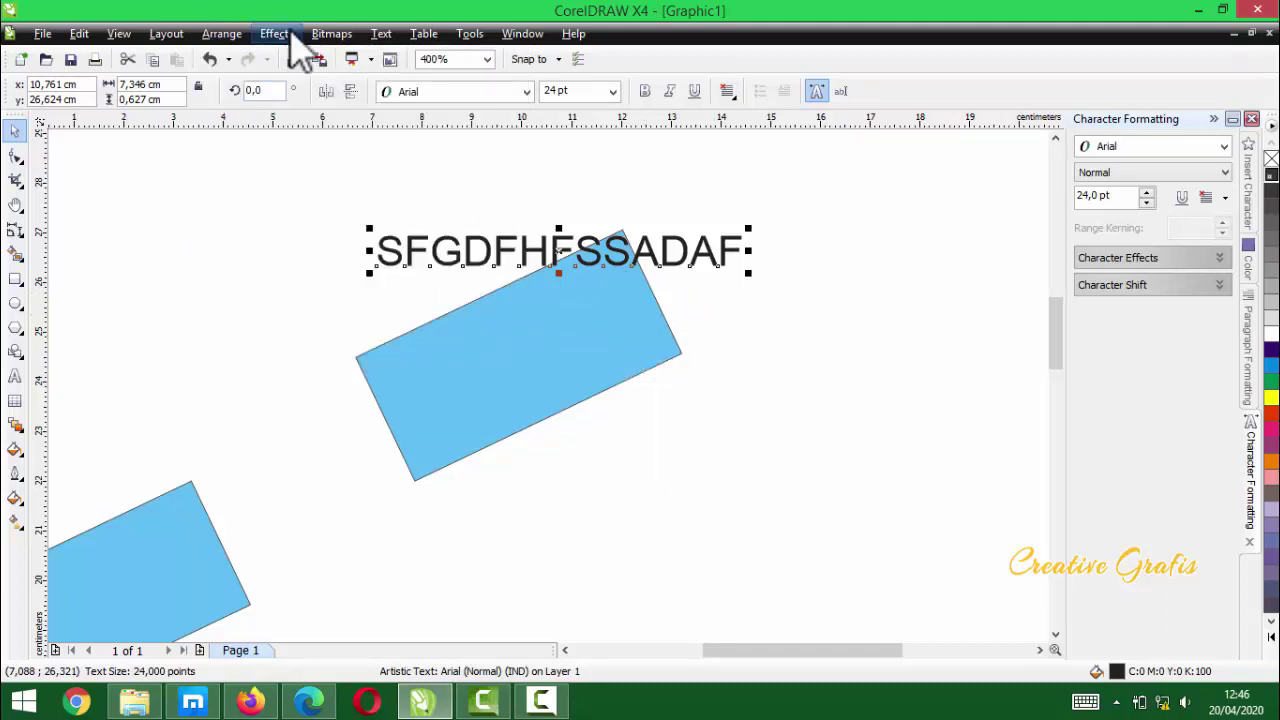
# - Examine the effect commands available for the text, including Extrude, Bevel, Lens and the PowerClip options
pyautogui.click(282, 35)
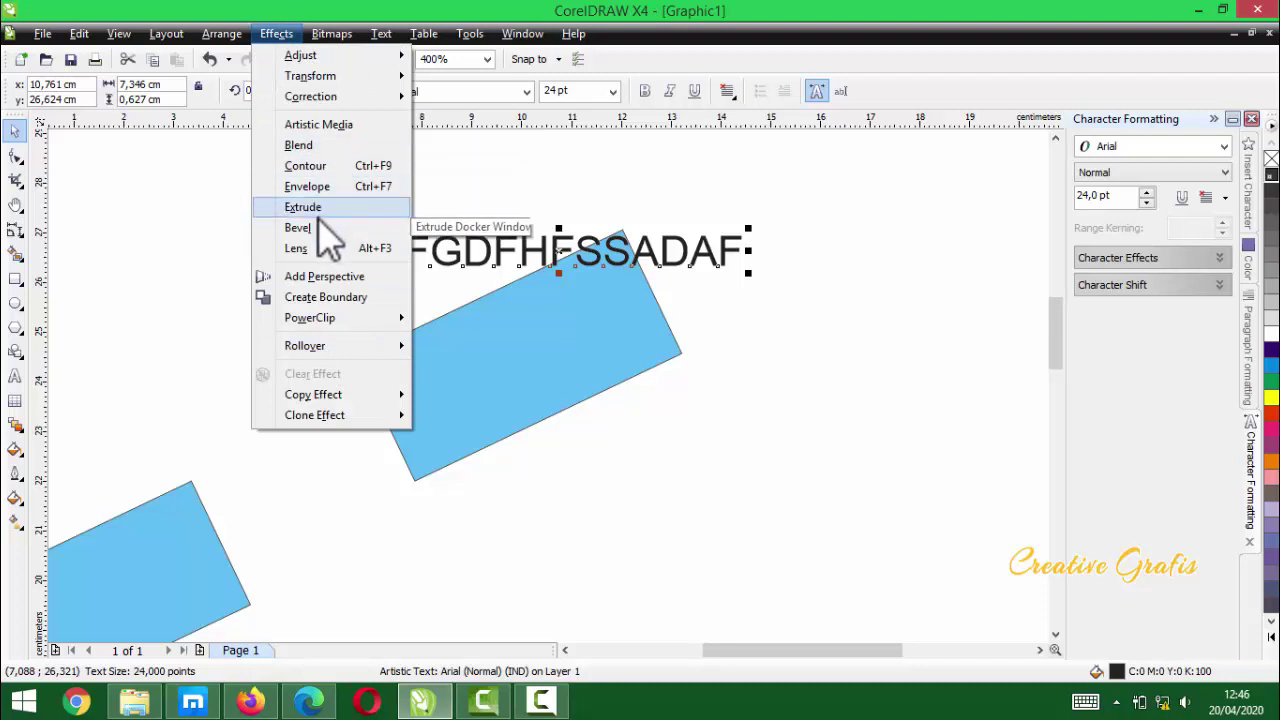
pyautogui.click(803, 393)
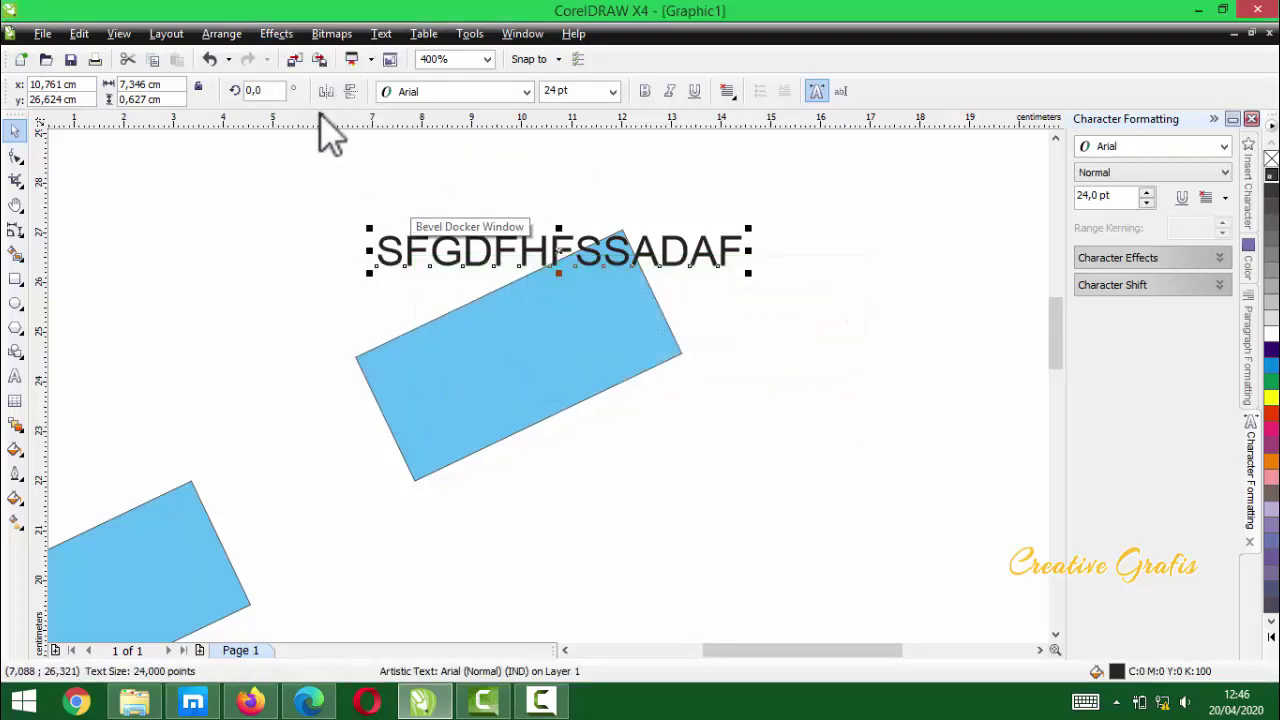
pyautogui.click(276, 34)
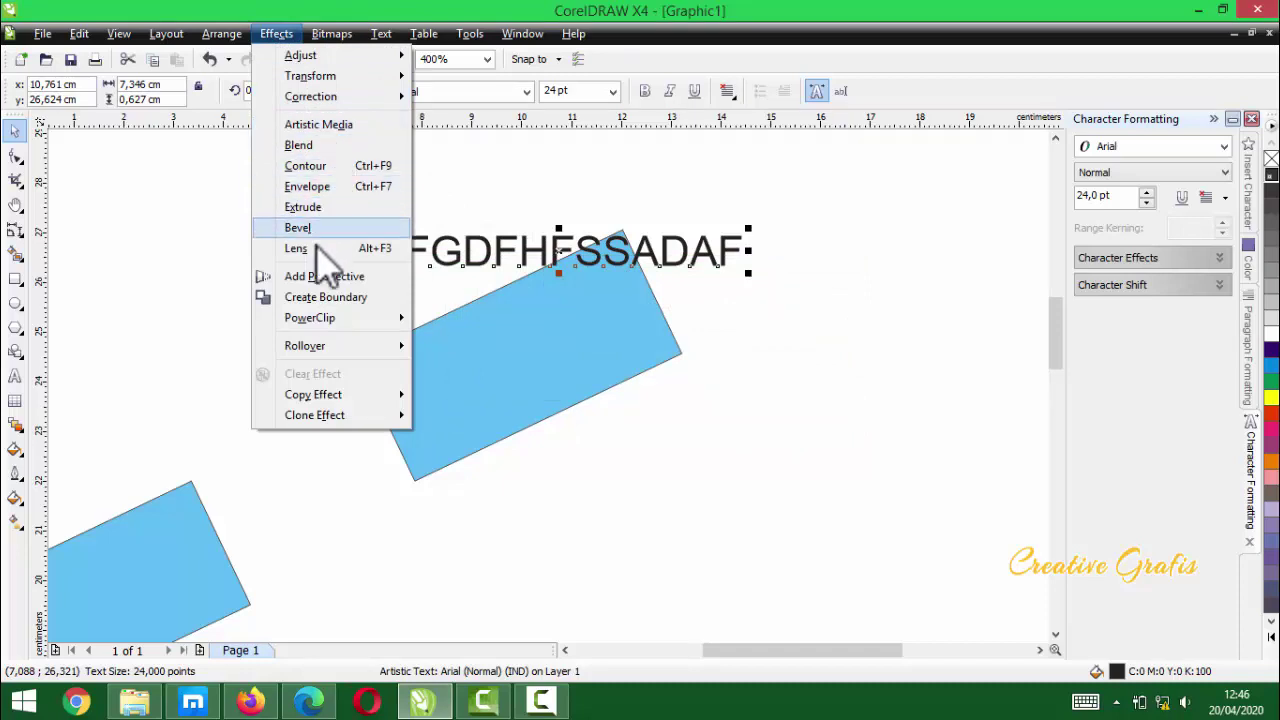
pyautogui.moveTo(332, 340)
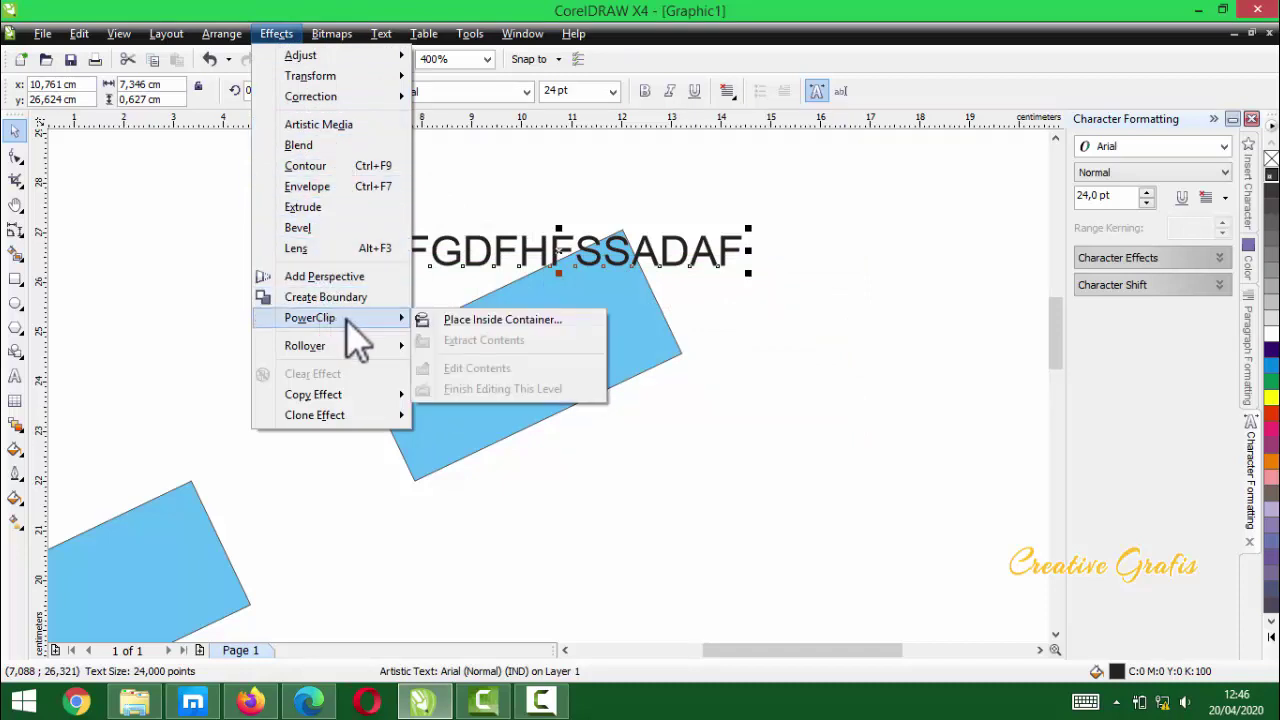
pyautogui.click(334, 43)
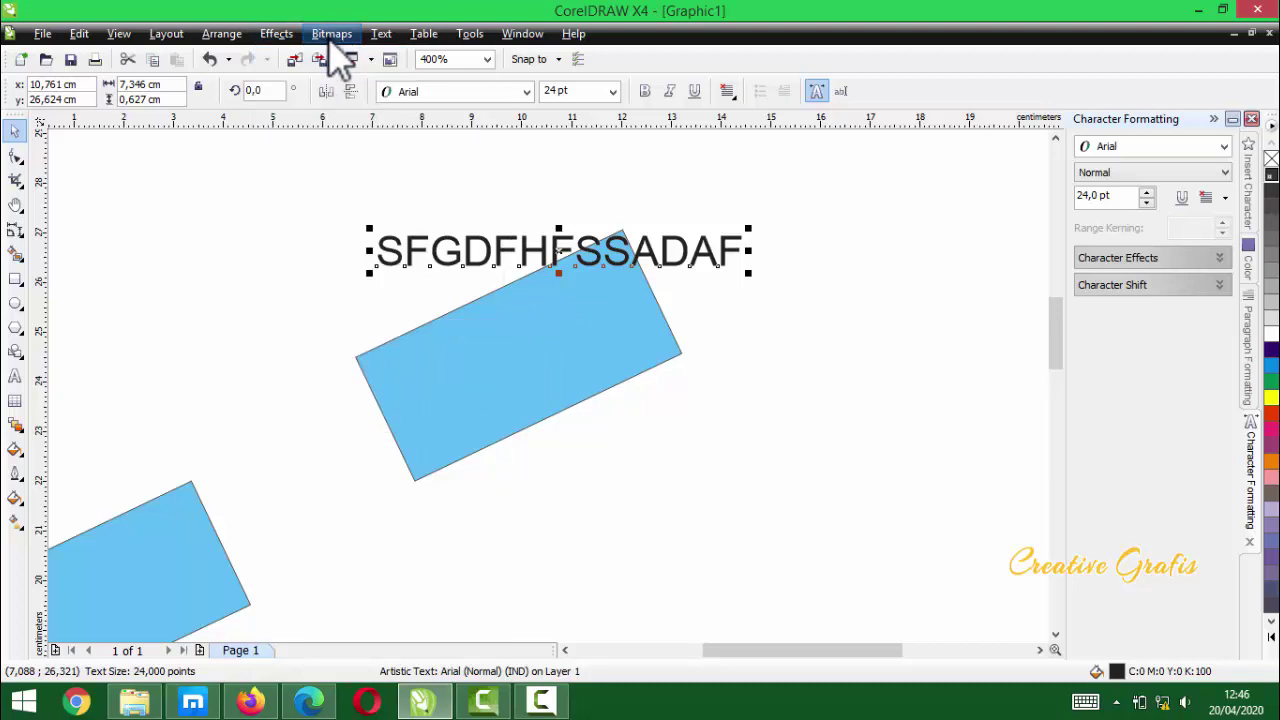
# - Examine the bitmap commands for the text and the upper rectangle, including the Camera, Blur and 3D Effects groups
pyautogui.click(334, 40)
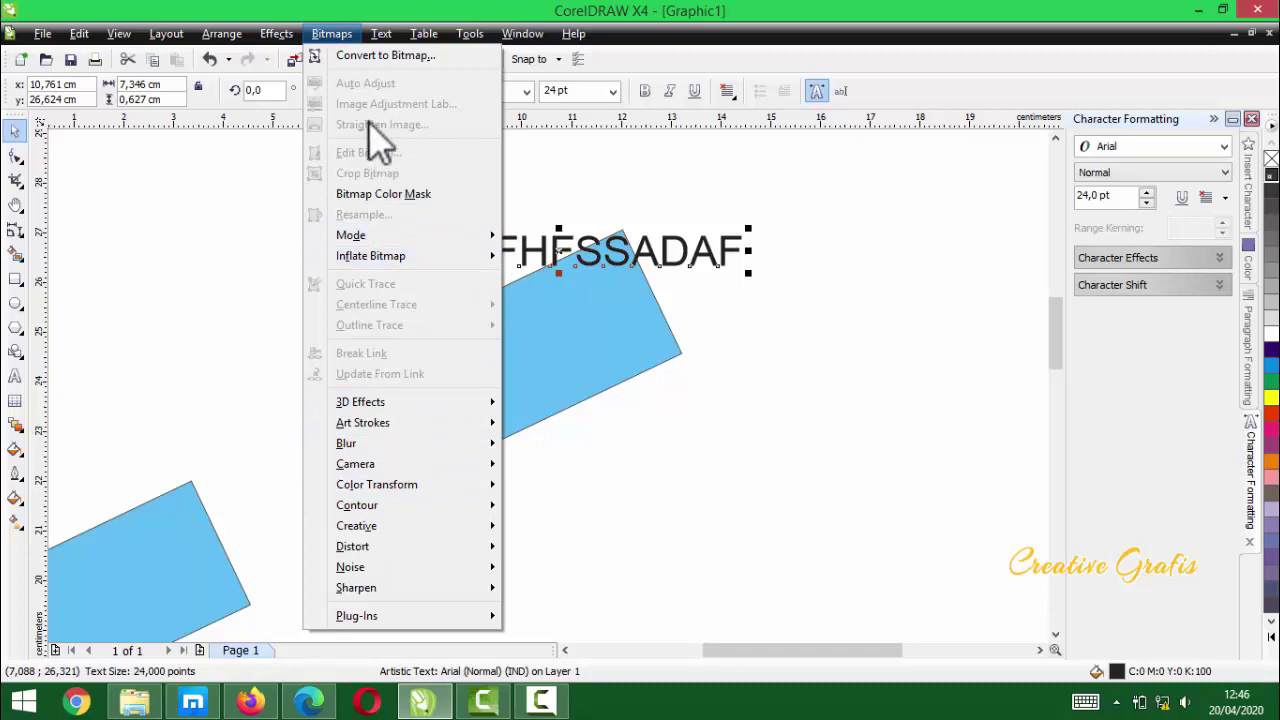
pyautogui.click(612, 378)
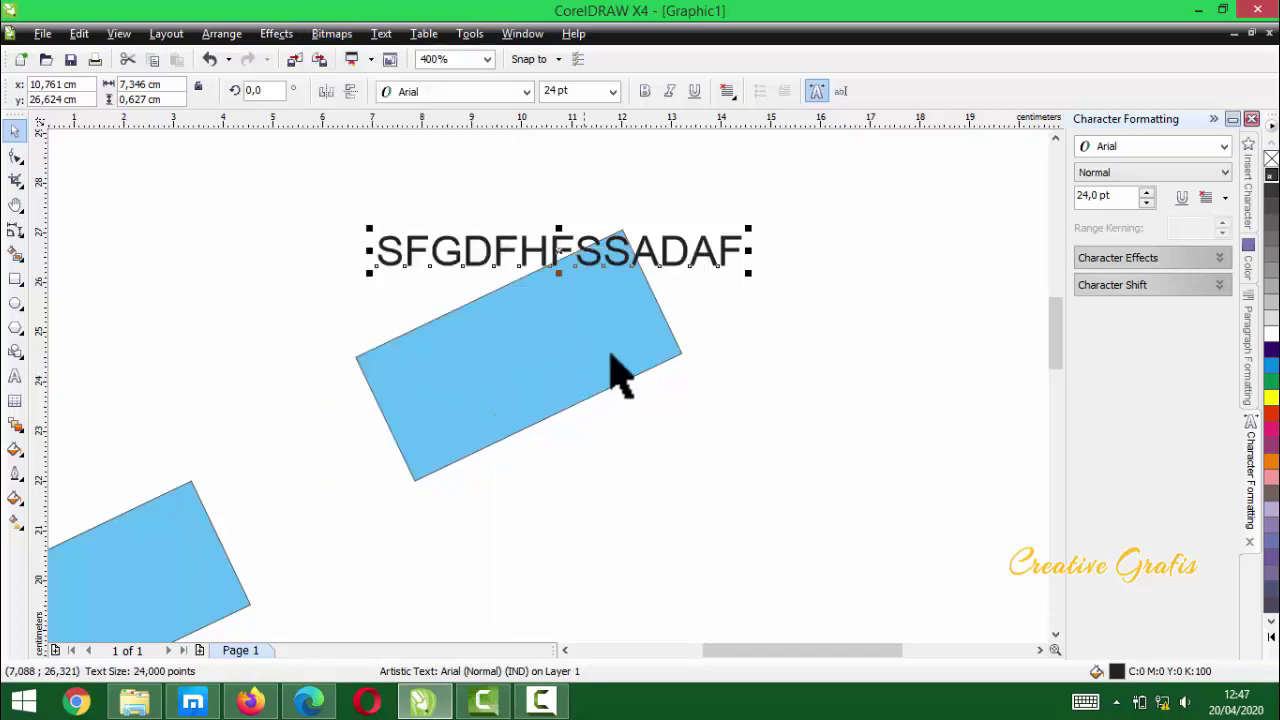
pyautogui.click(490, 330)
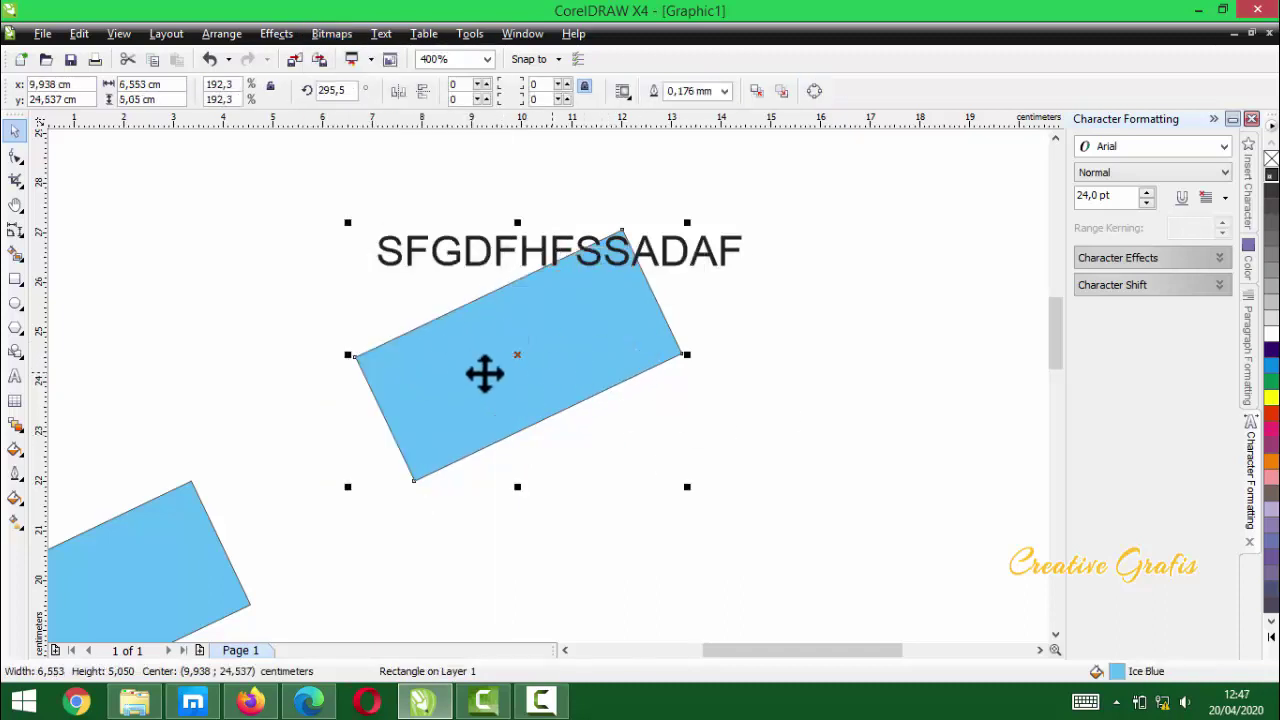
pyautogui.click(331, 34)
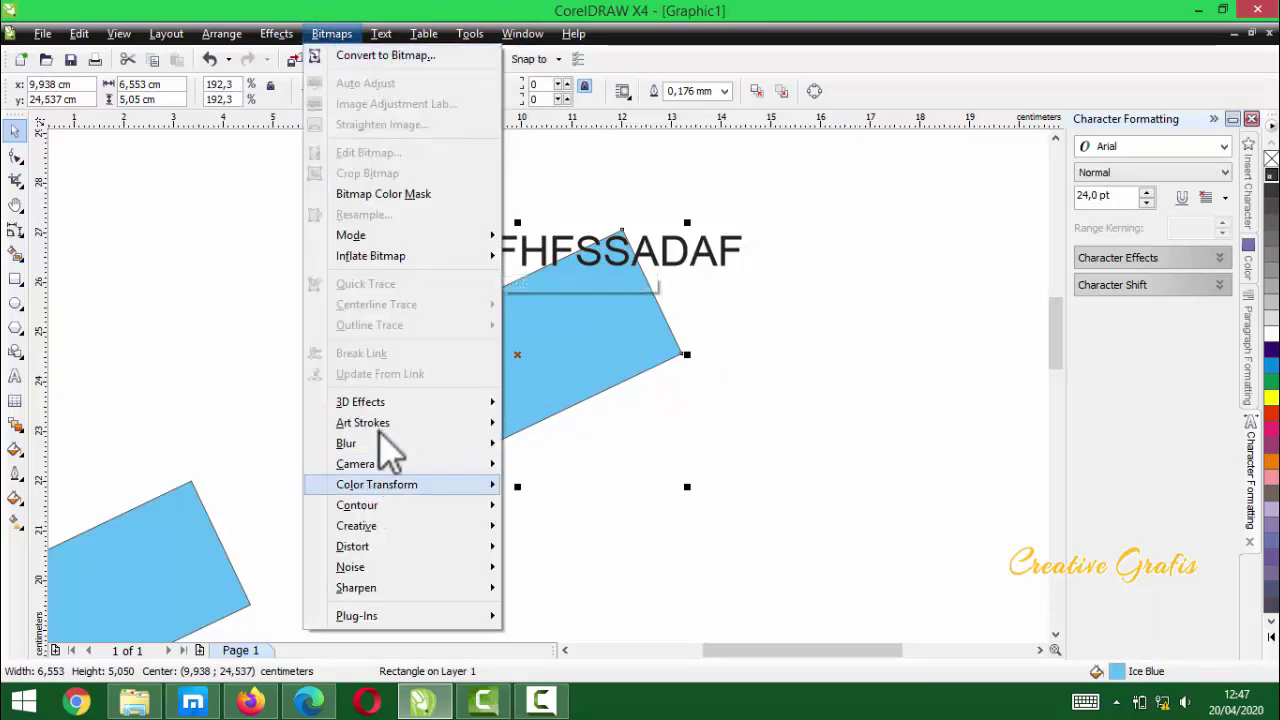
pyautogui.moveTo(400, 405)
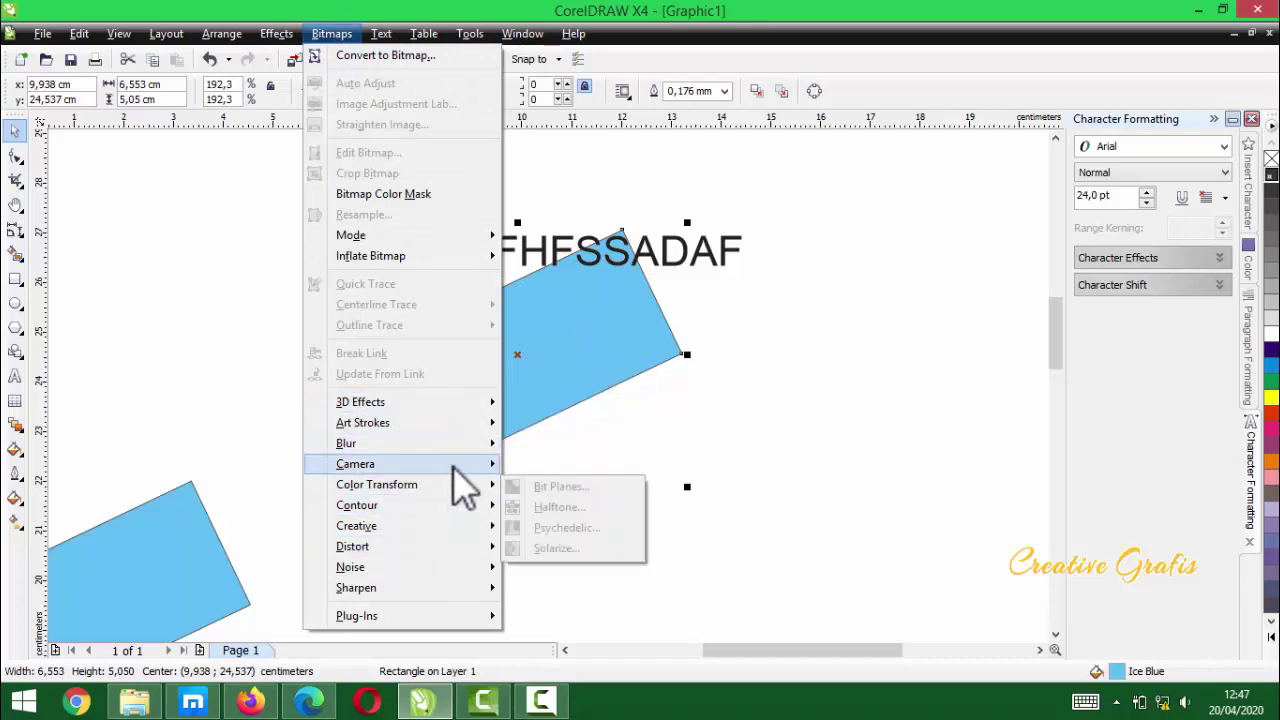
pyautogui.moveTo(447, 440)
pyautogui.moveTo(442, 406)
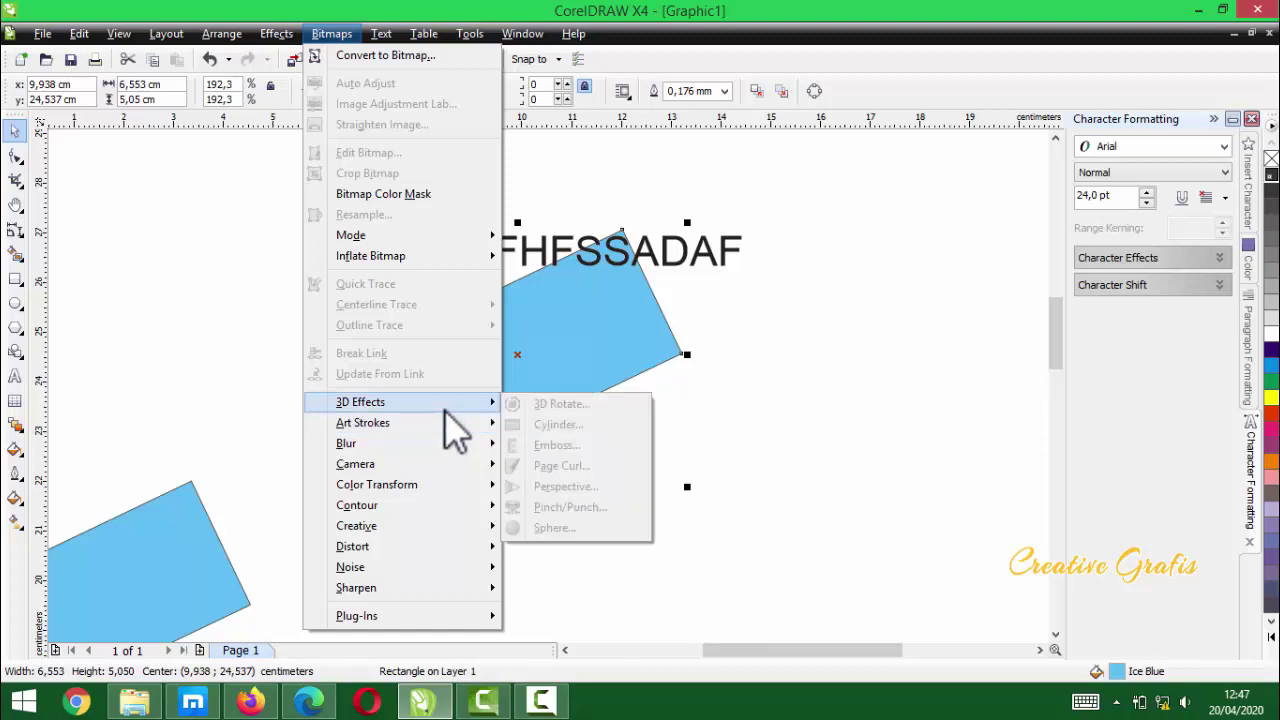
pyautogui.click(604, 308)
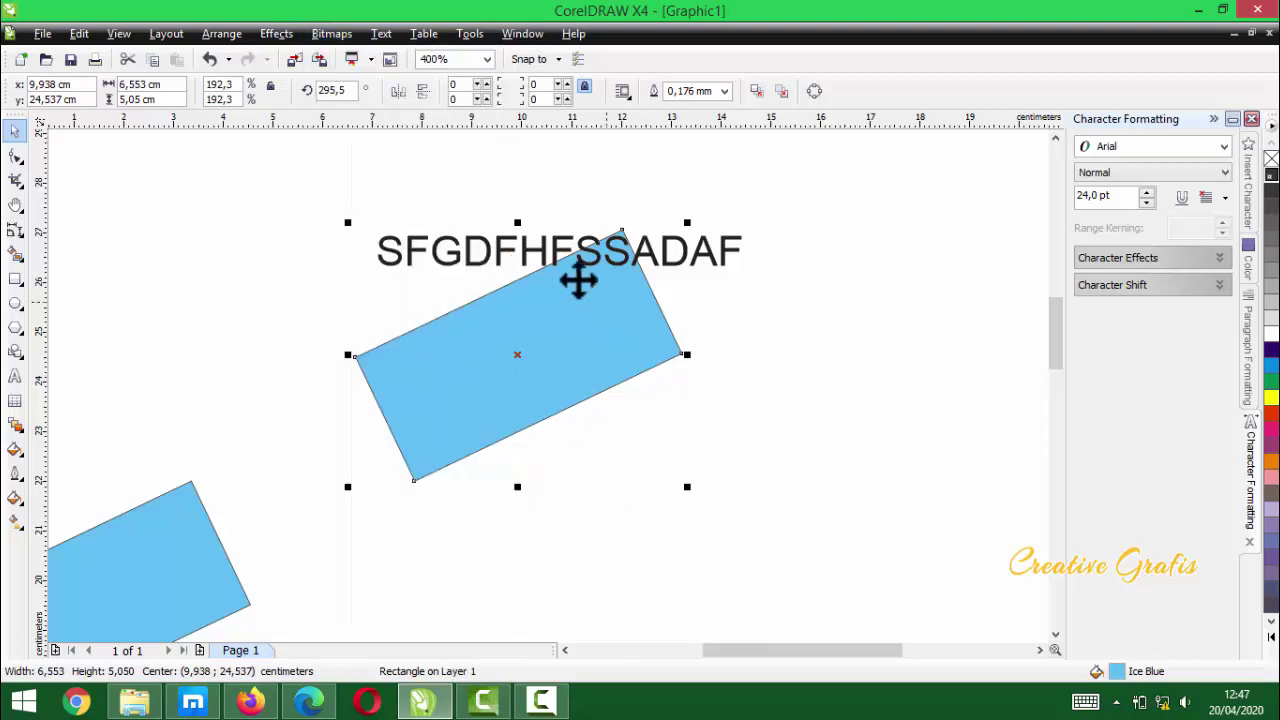
# - Review the text commands and show the Spacing and Indents settings under Paragraph Formatting
pyautogui.click(381, 34)
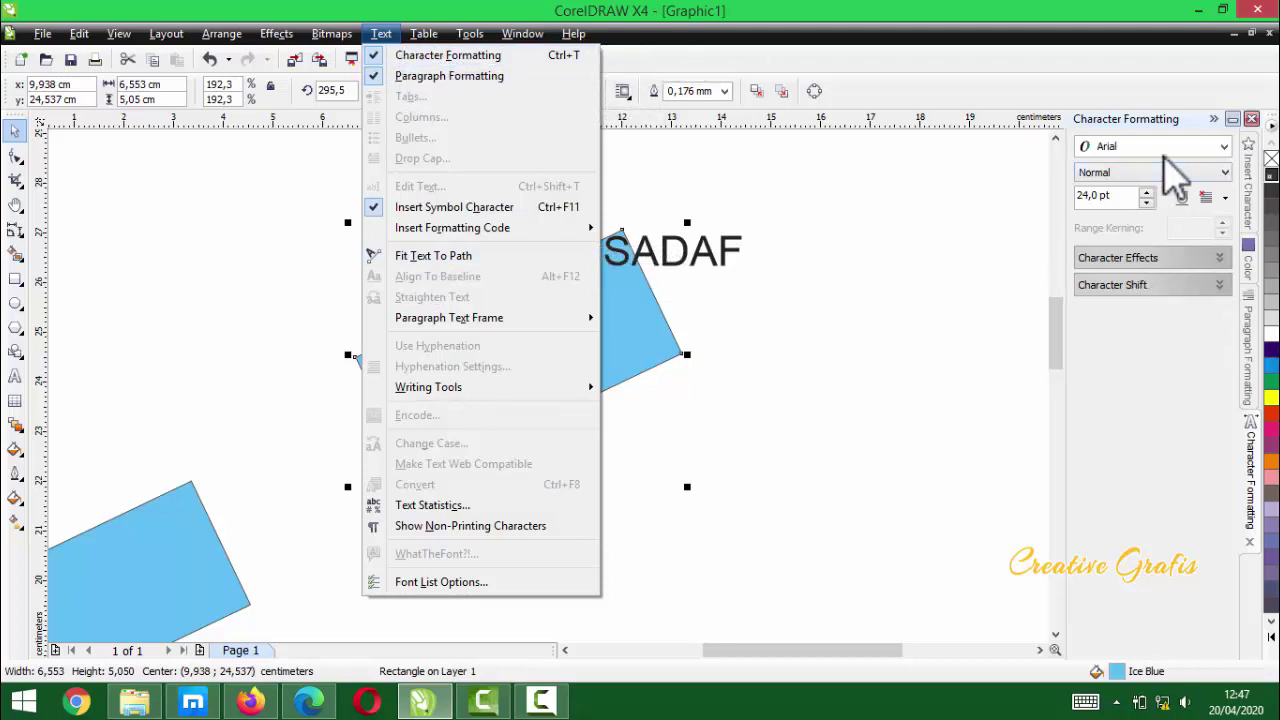
pyautogui.click(1247, 370)
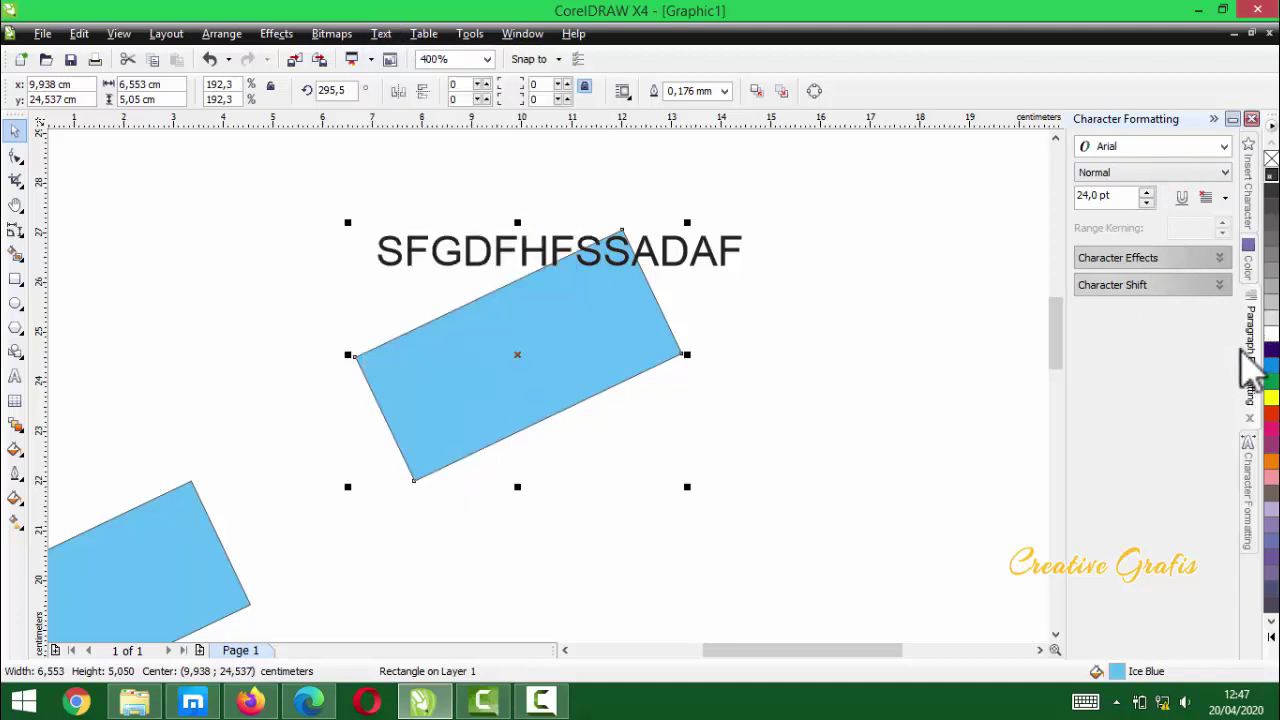
pyautogui.click(1249, 371)
pyautogui.click(1220, 240)
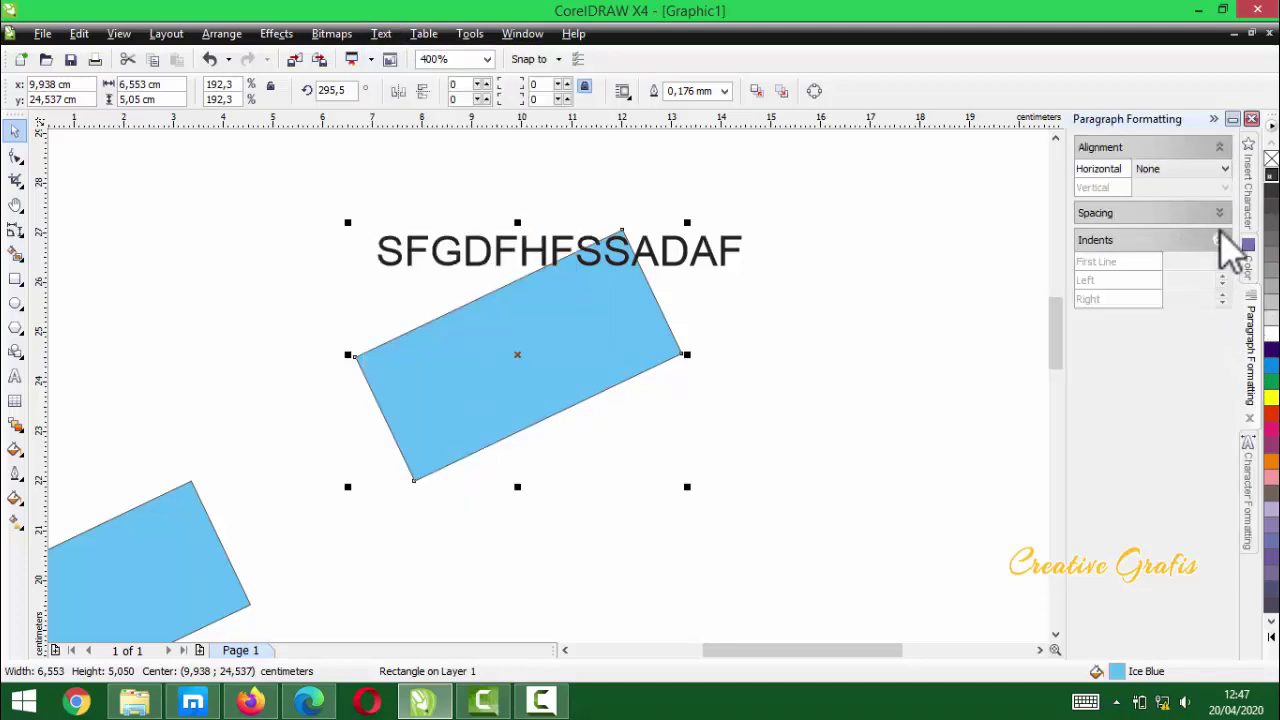
pyautogui.click(1220, 213)
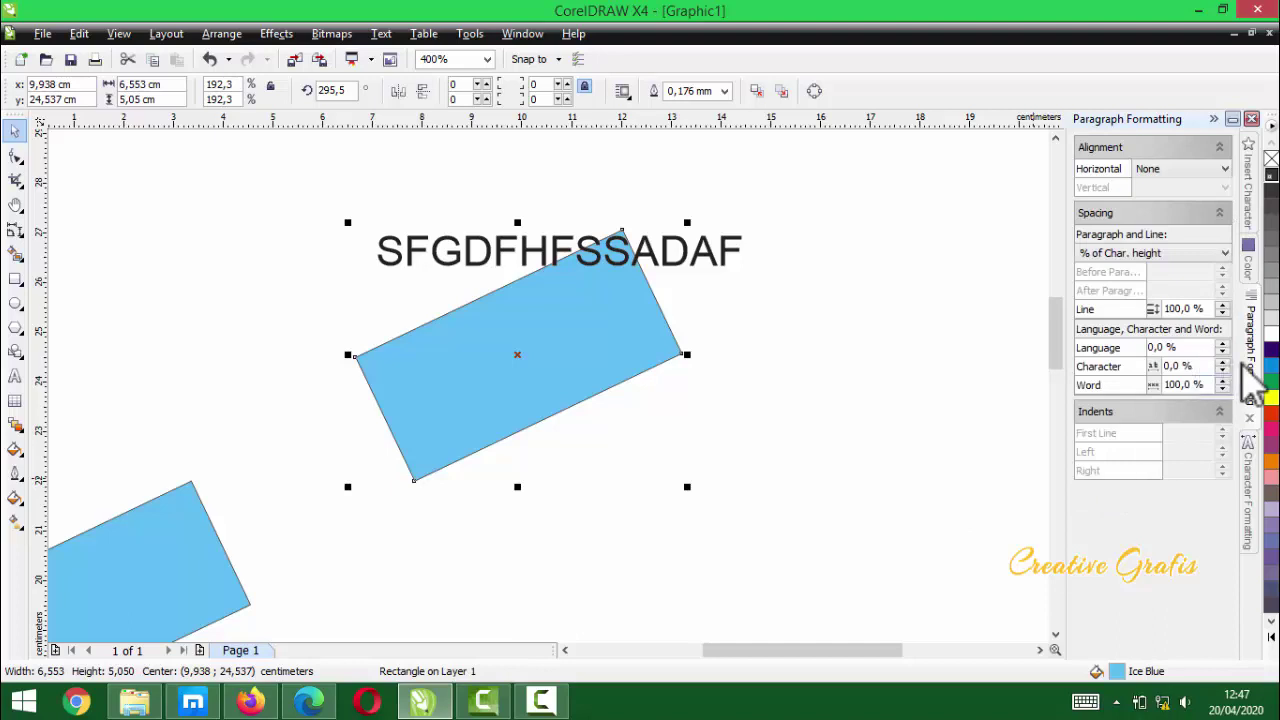
pyautogui.click(381, 34)
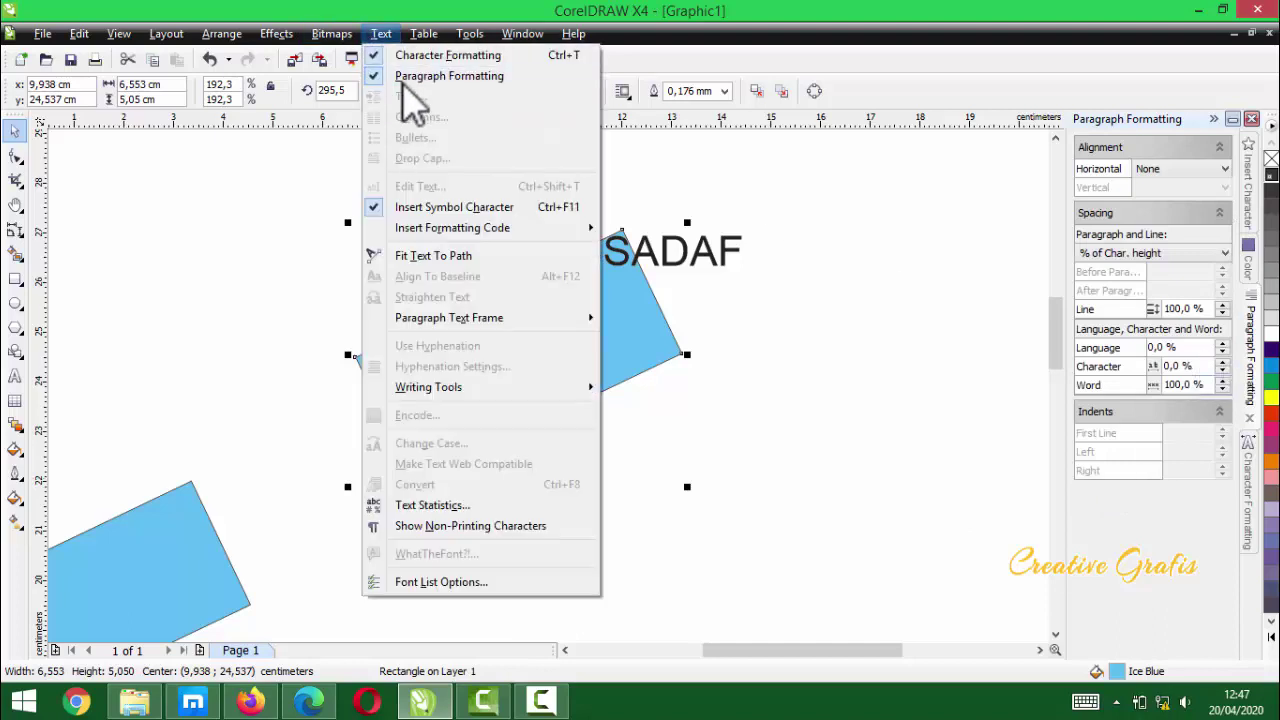
pyautogui.click(818, 399)
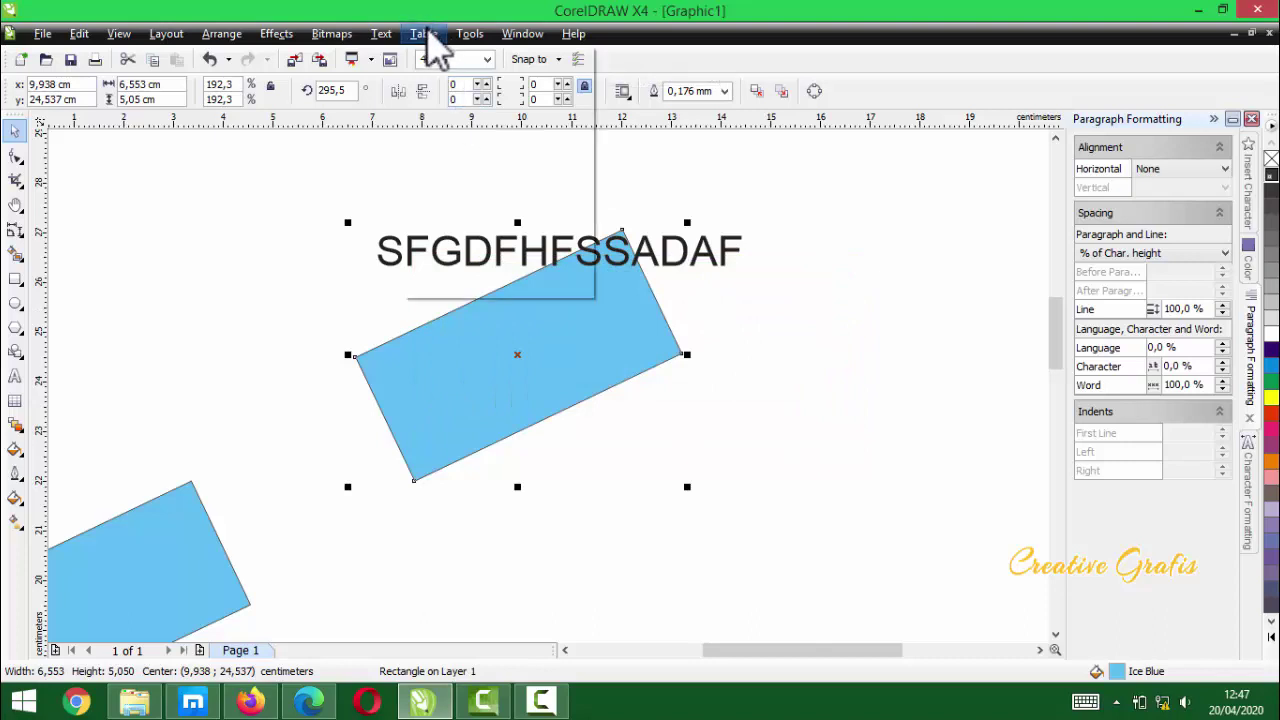
# - Create a table with 3 rows and 4 columns, 10.0 cm high and 7.5 cm wide
pyautogui.click(430, 34)
pyautogui.moveTo(505, 104)
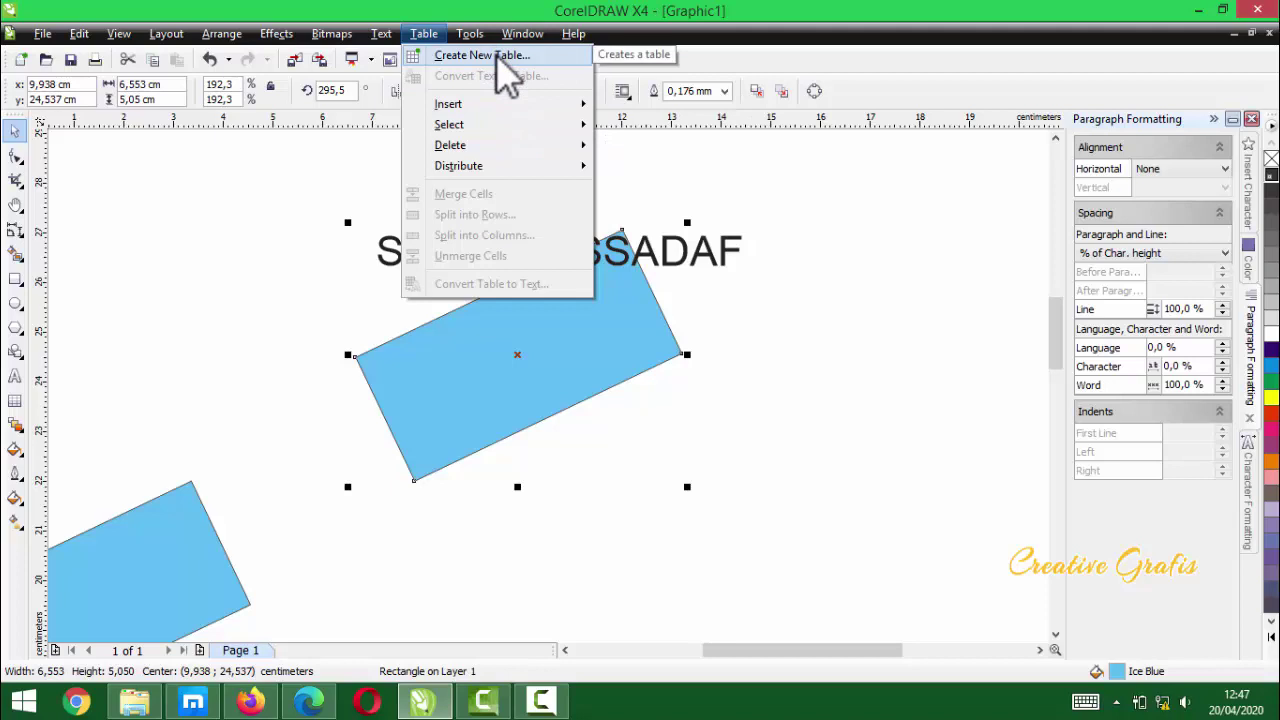
pyautogui.click(490, 56)
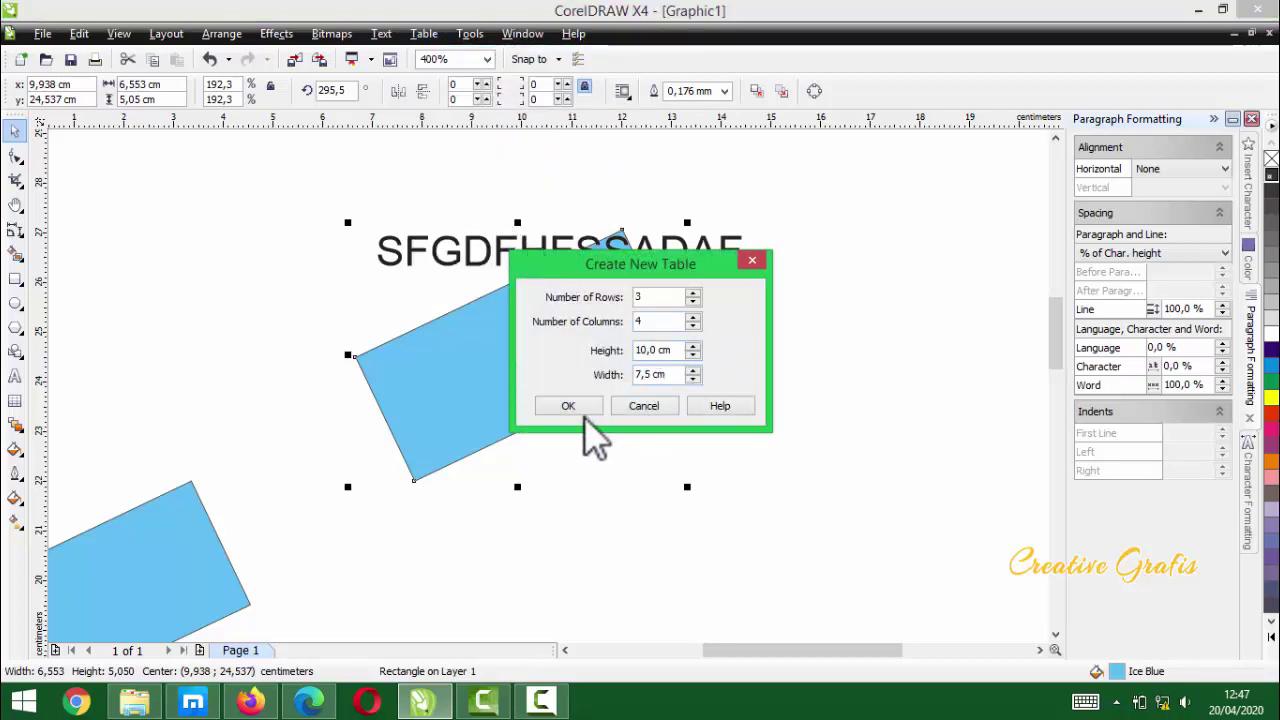
pyautogui.click(568, 405)
# - Move the table up over the sample text and upper rectangle, and delete it
pyautogui.moveTo(574, 520); pyautogui.dragTo(685, 446)
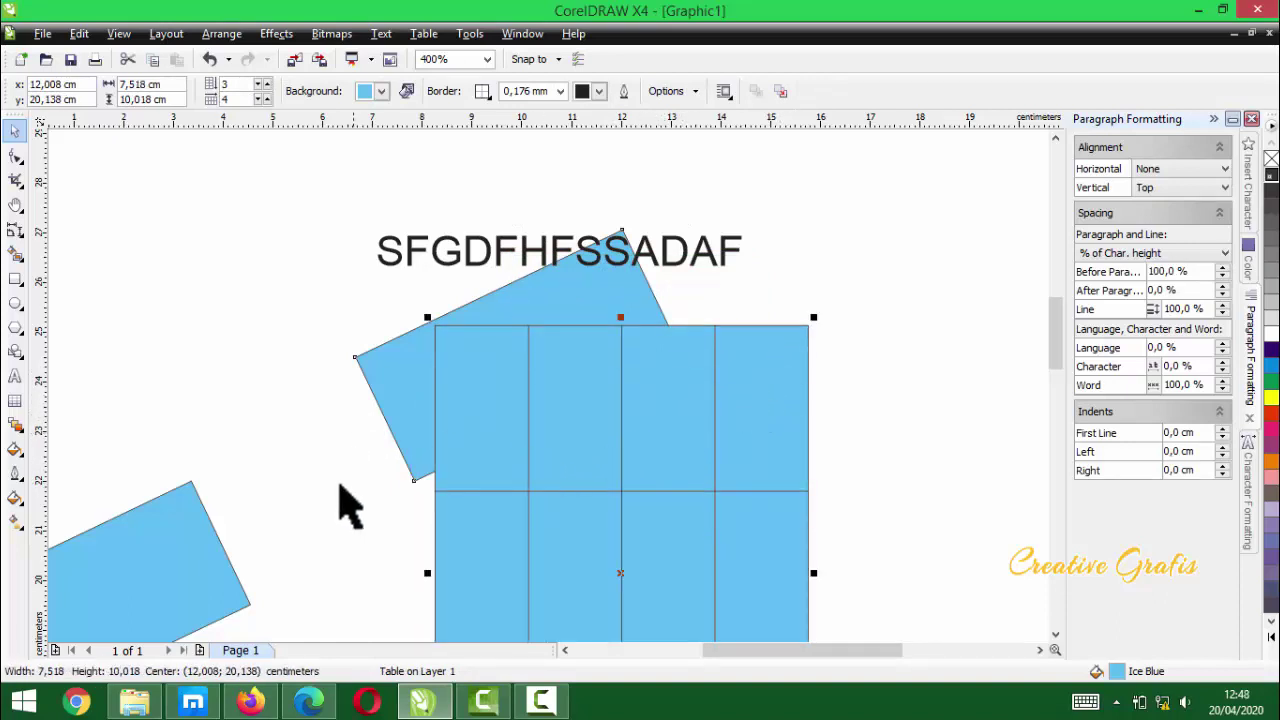
pyautogui.moveTo(572, 485); pyautogui.dragTo(635, 382)
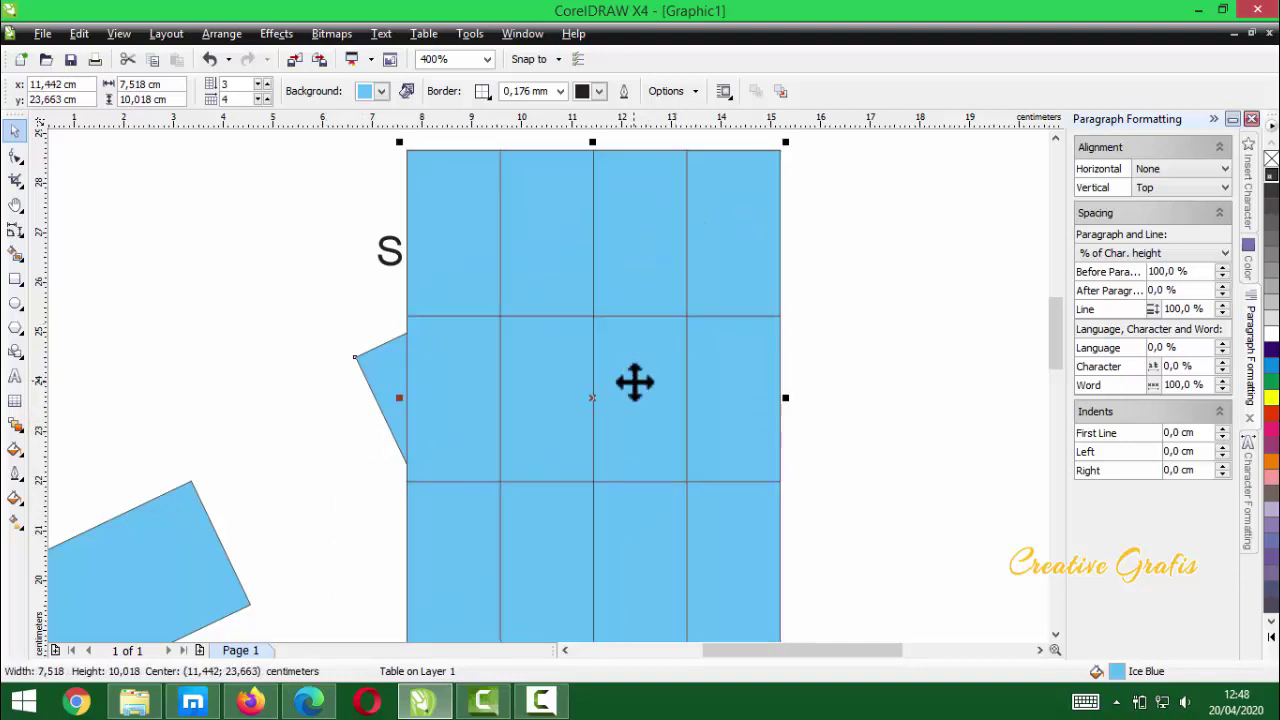
pyautogui.moveTo(663, 466); pyautogui.dragTo(664, 468)
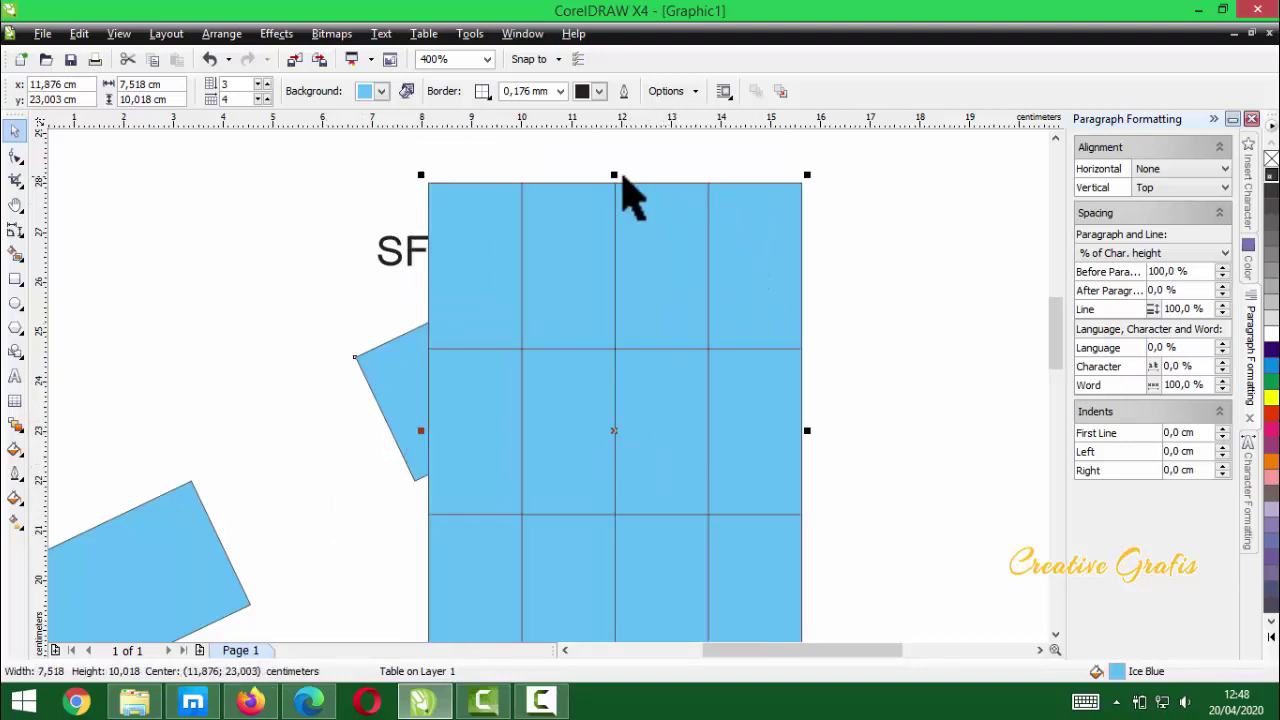
pyautogui.moveTo(619, 208); pyautogui.dragTo(549, 390)
pyautogui.scroll(-2, 549, 390)
pyautogui.scroll(1, 546, 388)
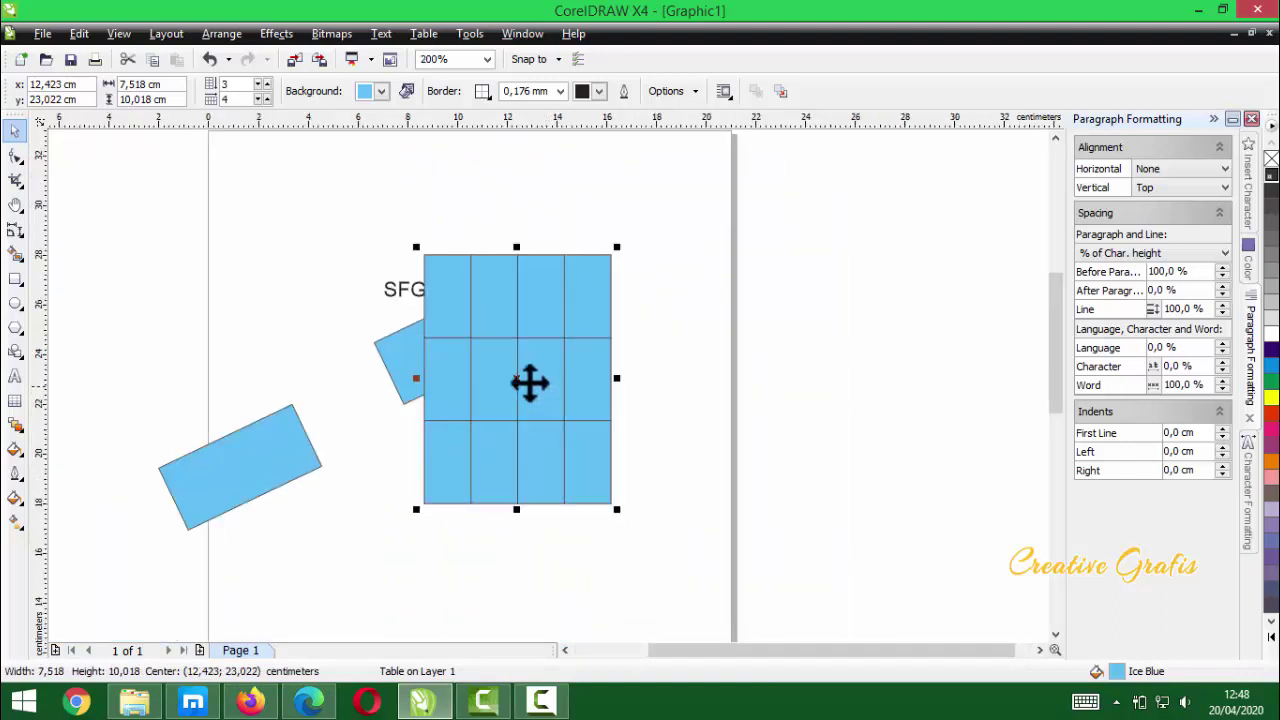
pyautogui.scroll(2, 549, 386)
pyautogui.scroll(-2, 549, 386)
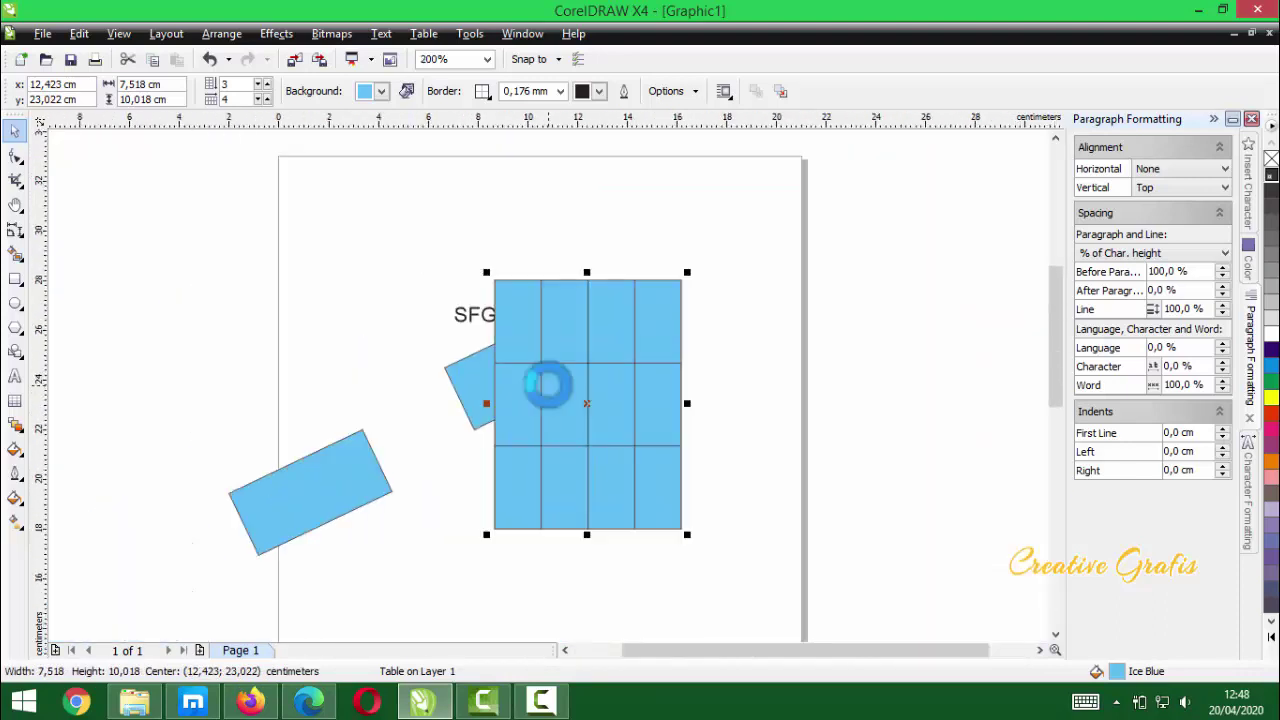
pyautogui.press('Delete')
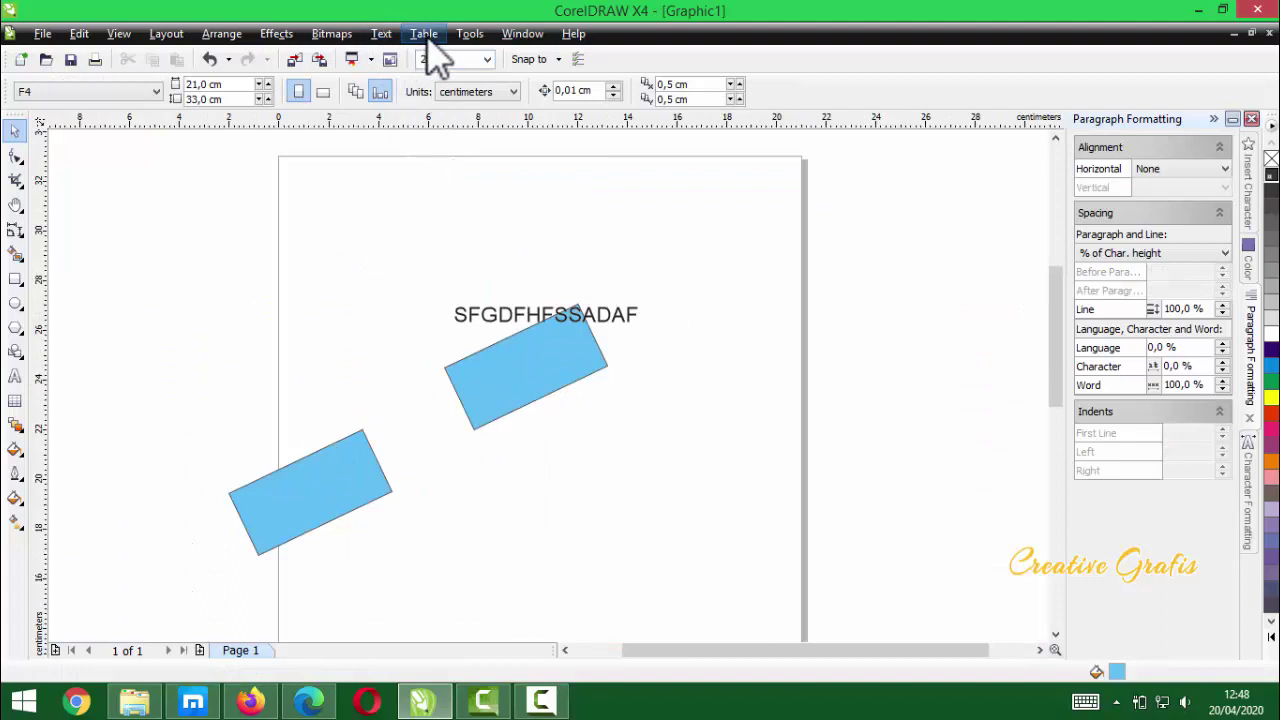
# - Look through the Tools commands and the Window commands for arranging windows, dockers and toolbars
pyautogui.click(468, 36)
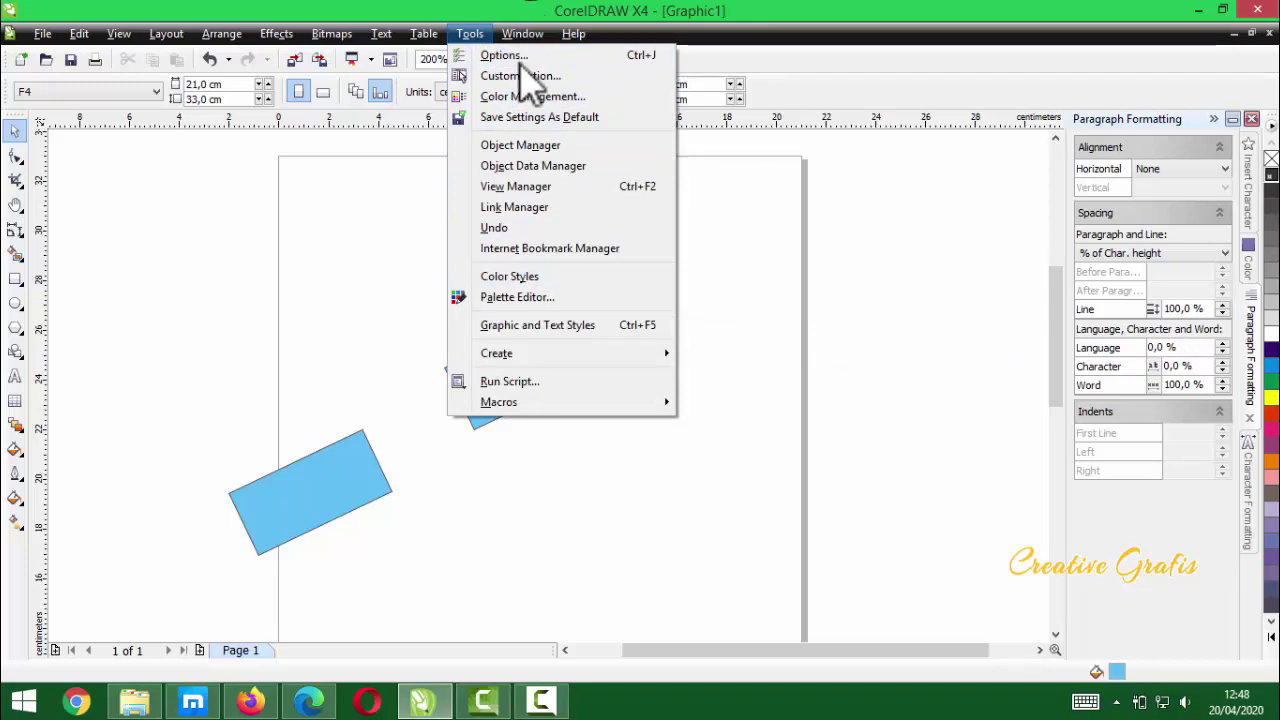
pyautogui.click(522, 33)
pyautogui.click(530, 35)
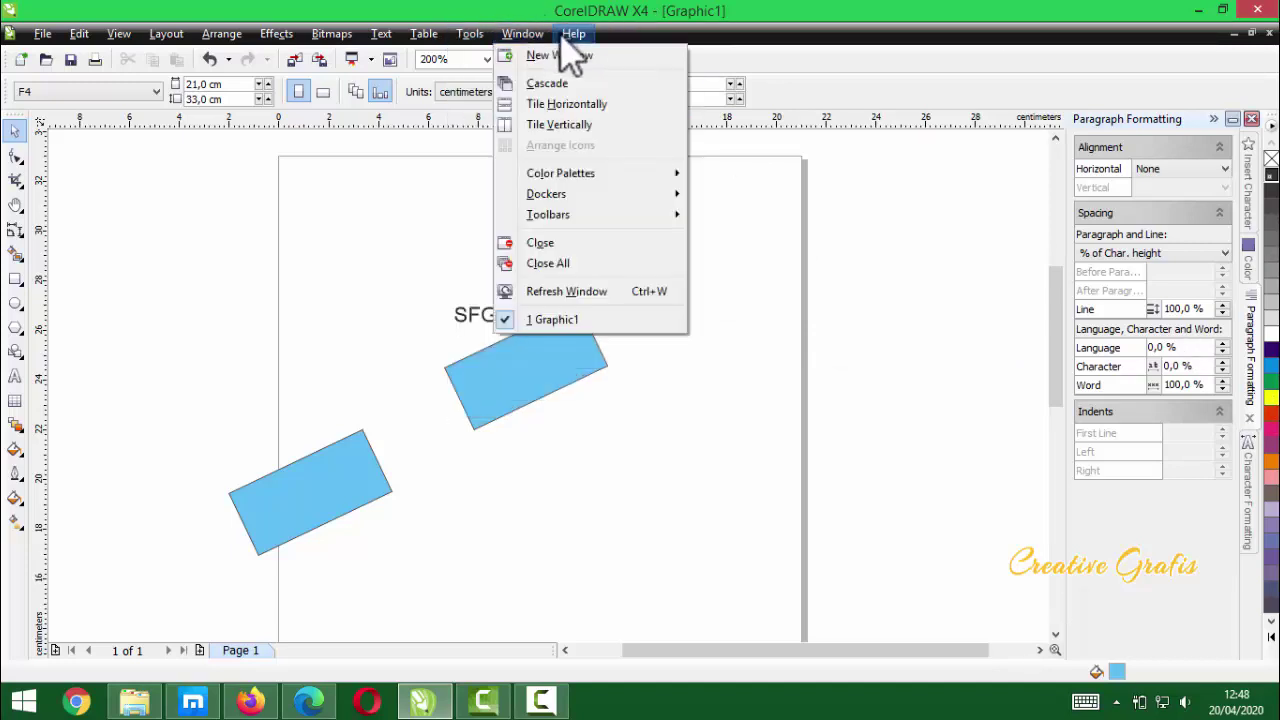
pyautogui.click(722, 395)
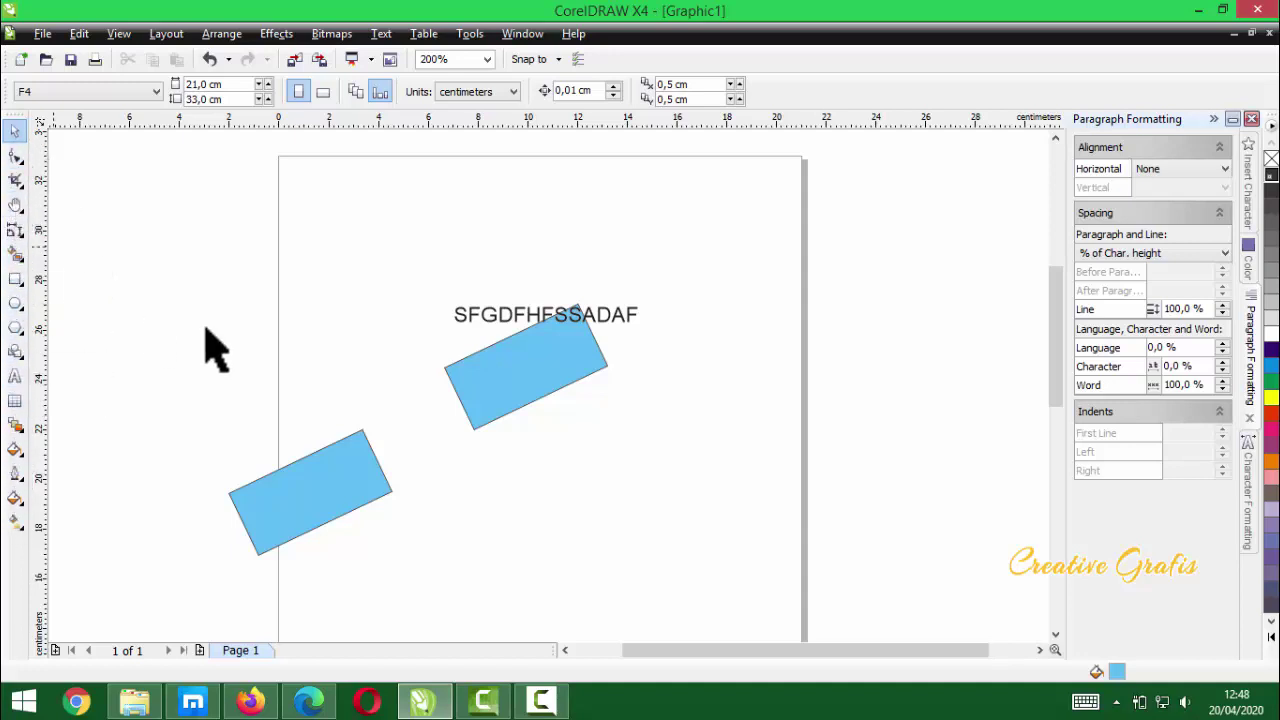
pyautogui.click(826, 396)
# - Save the drawing as BELAJAR COREL1 in CDR - CorelDRAW format with Version 13.0 in the Kumpulan File CorelDraw folder
pyautogui.click(43, 33)
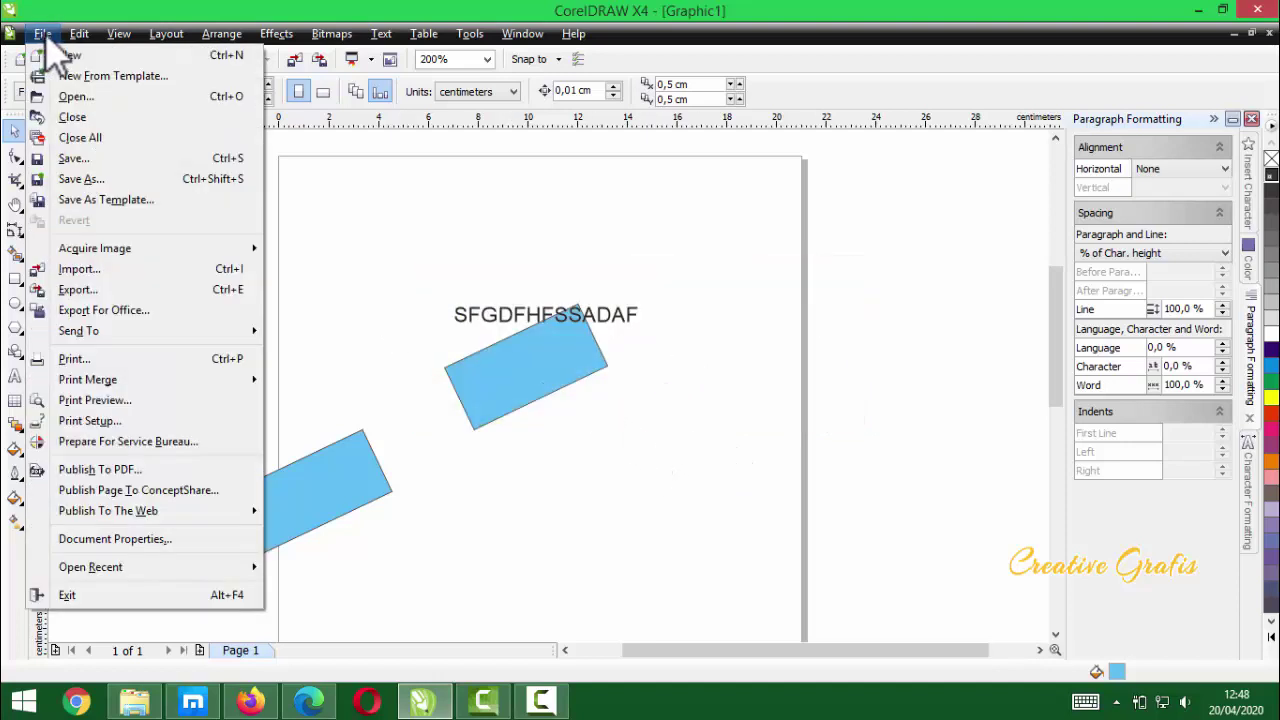
pyautogui.click(80, 162)
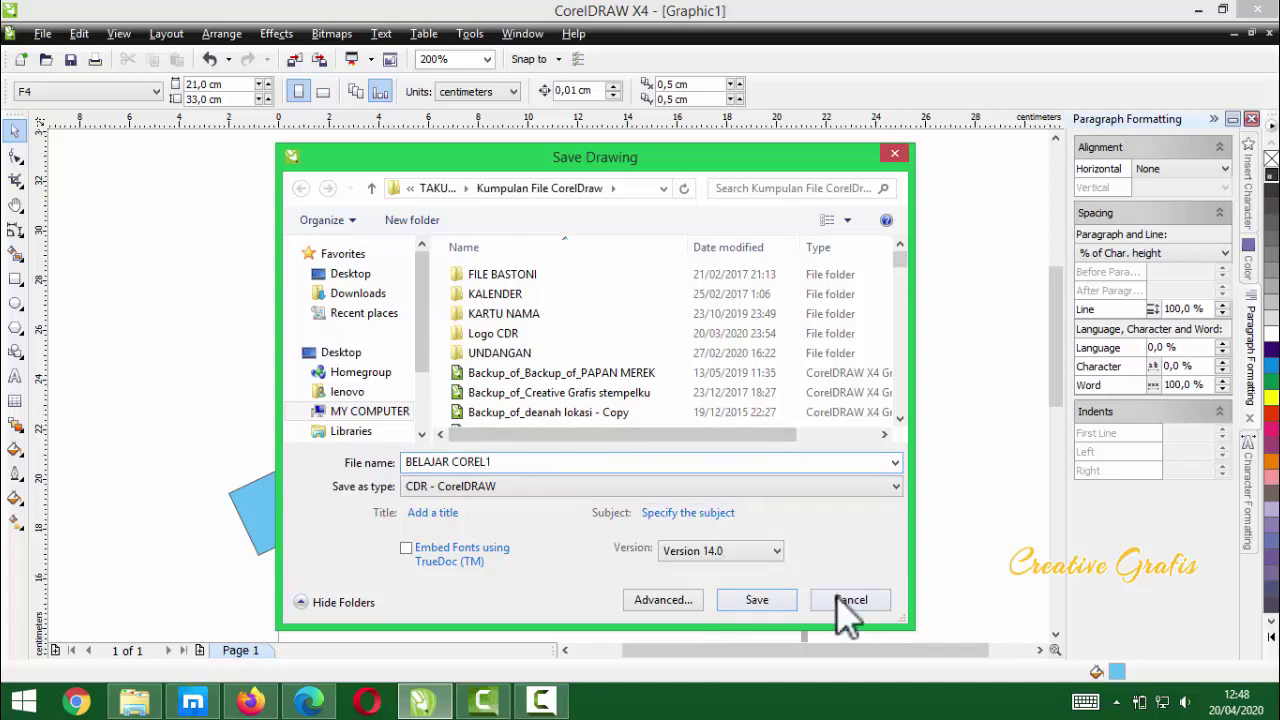
pyautogui.click(770, 551)
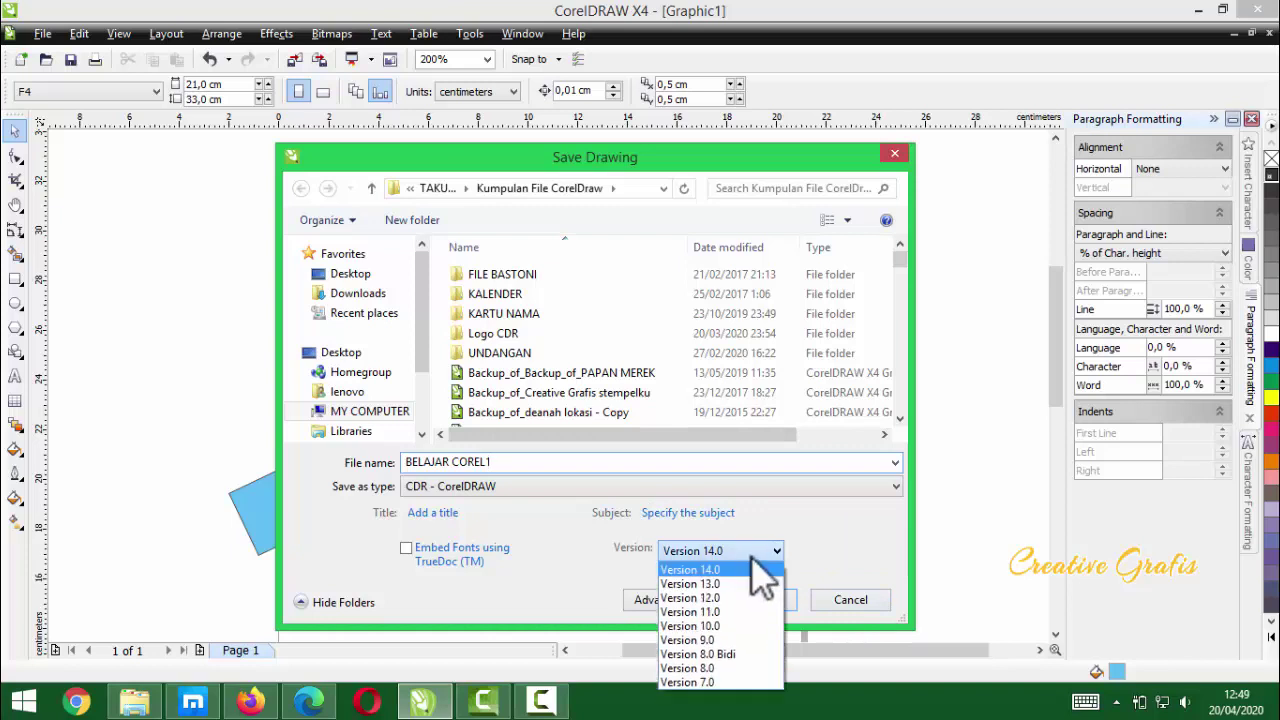
pyautogui.click(752, 584)
pyautogui.click(757, 601)
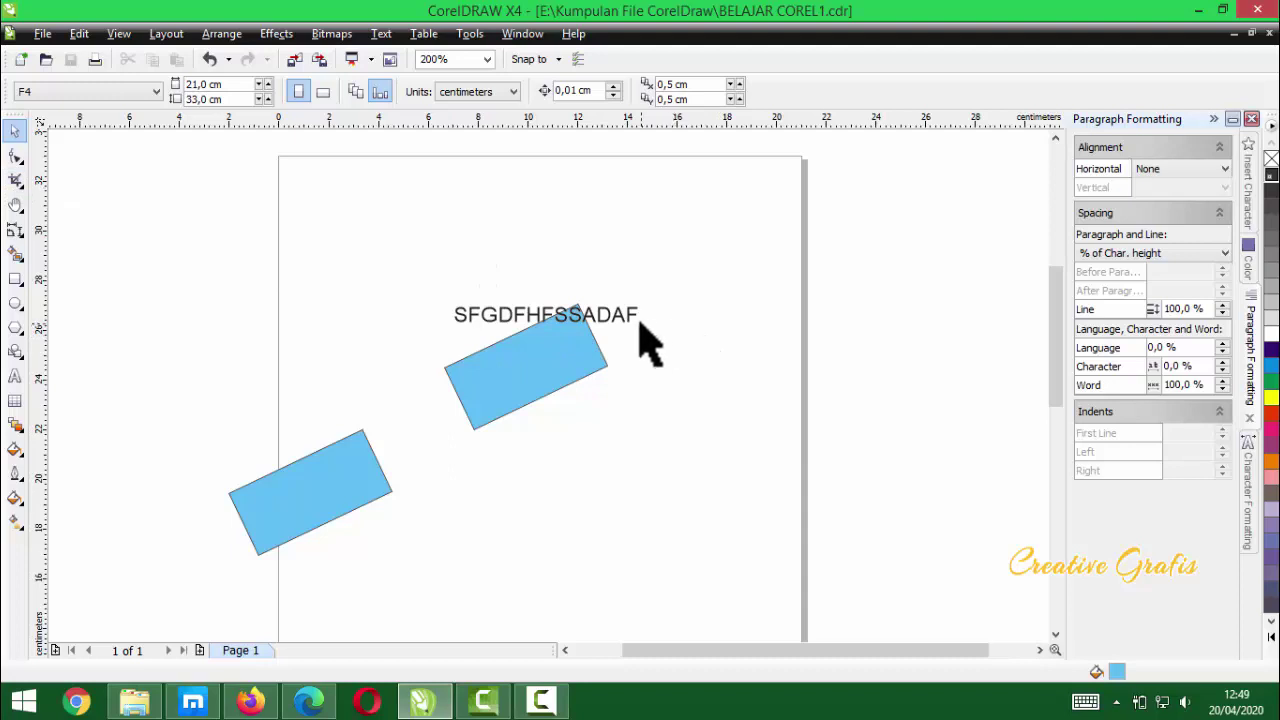
# - Open the options for saving the drawing as a CorelDRAW template, choose Version 12.0, and cancel
pyautogui.click(43, 33)
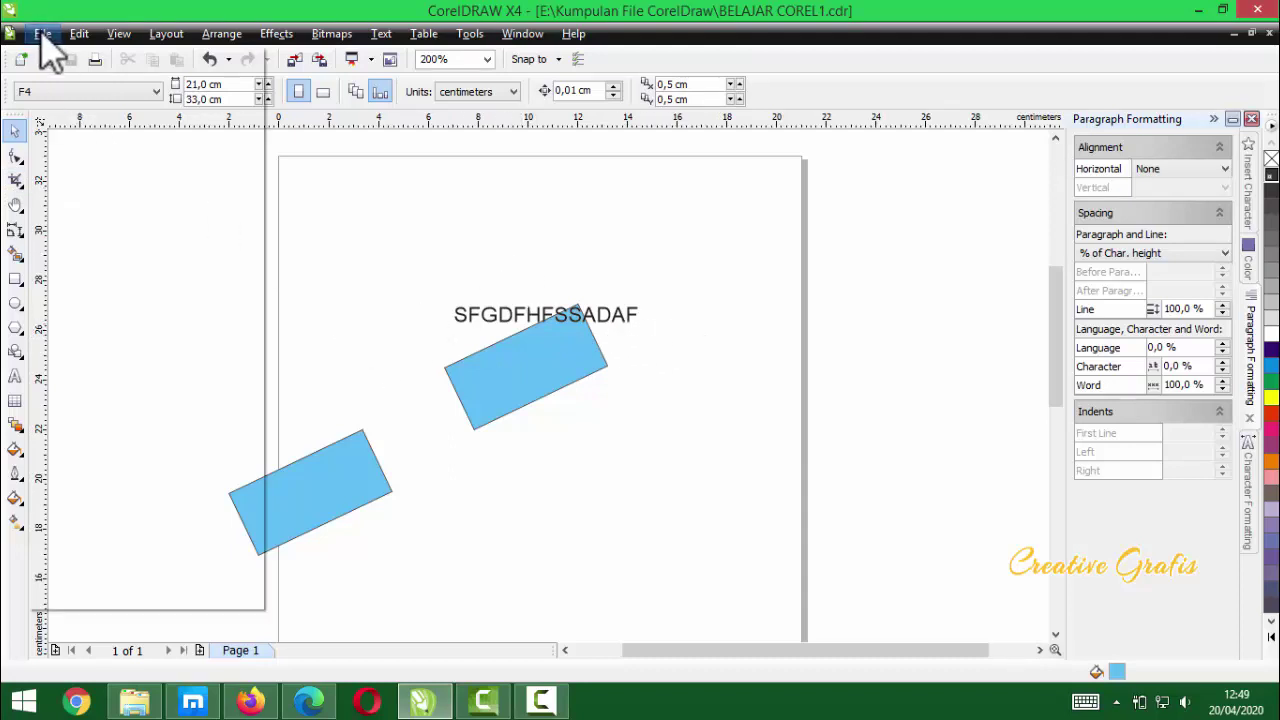
pyautogui.click(65, 198)
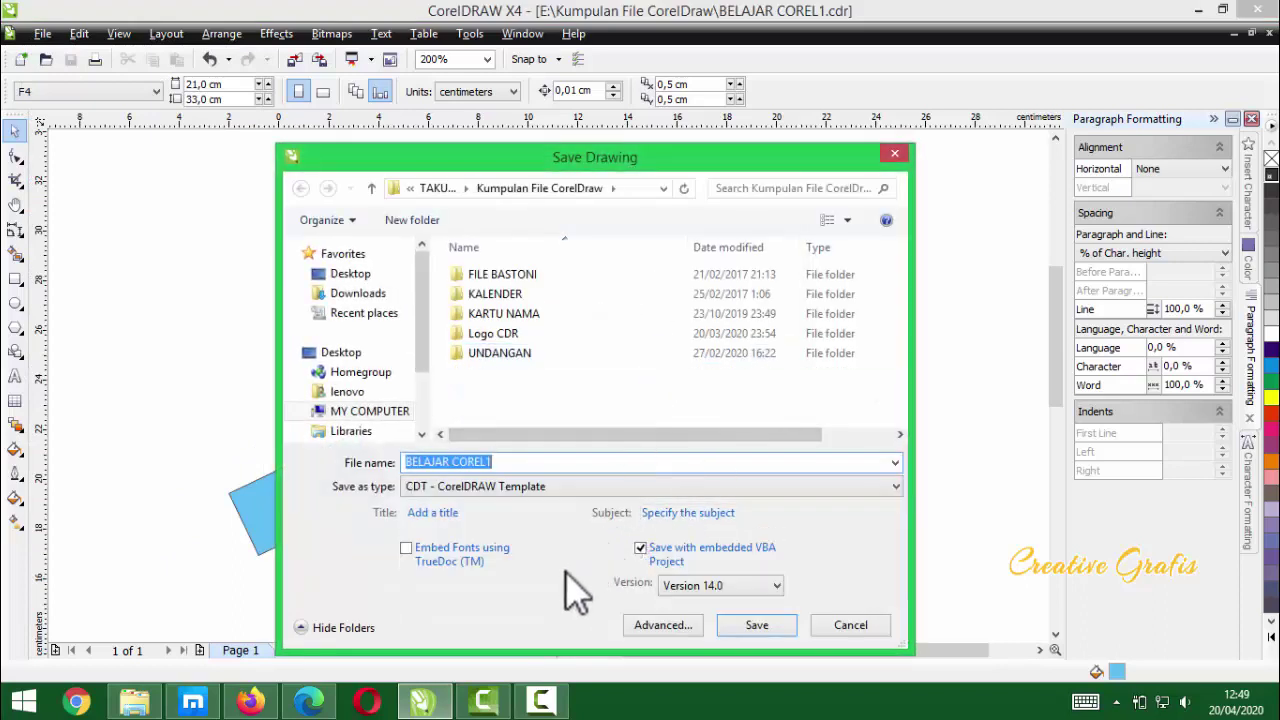
pyautogui.click(765, 585)
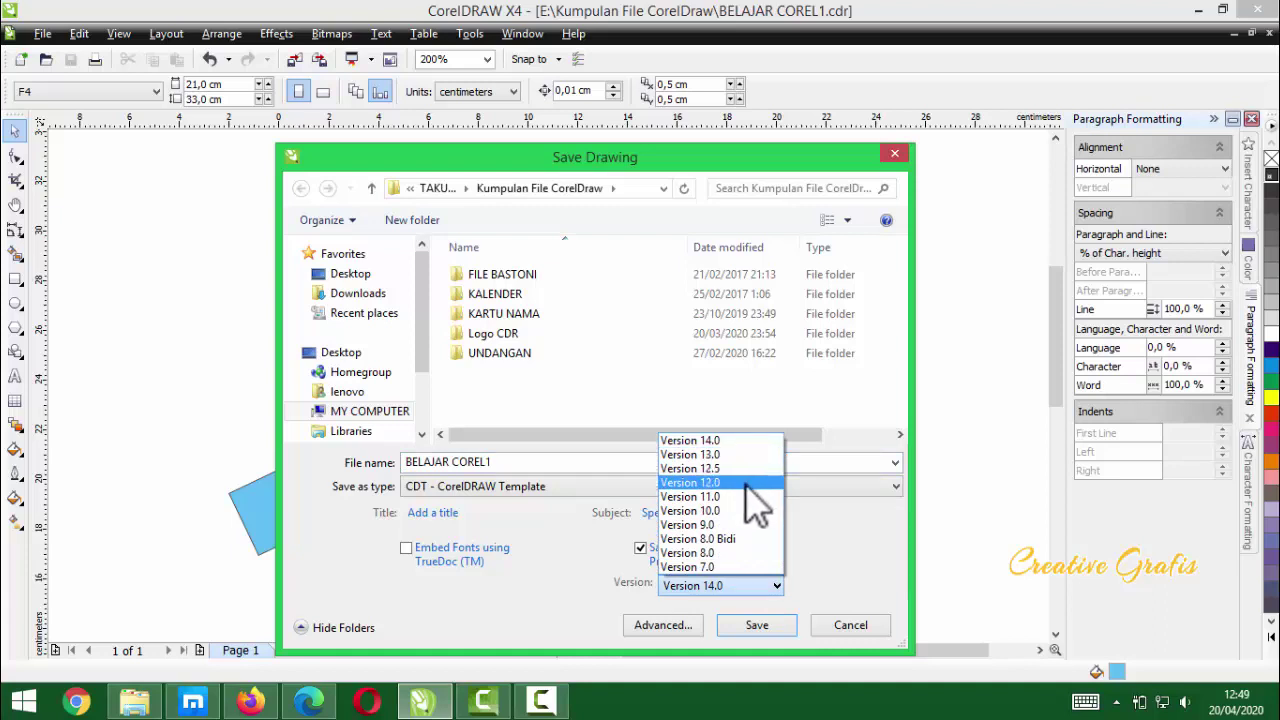
pyautogui.click(884, 546)
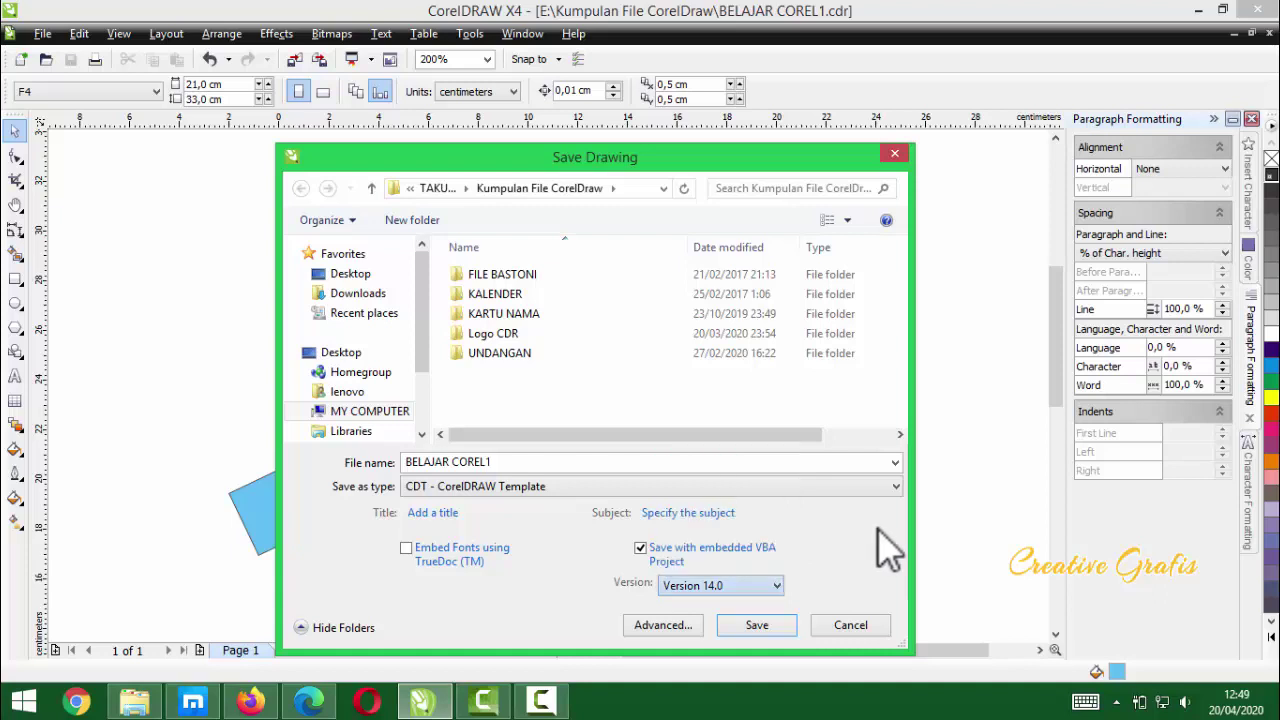
pyautogui.click(750, 584)
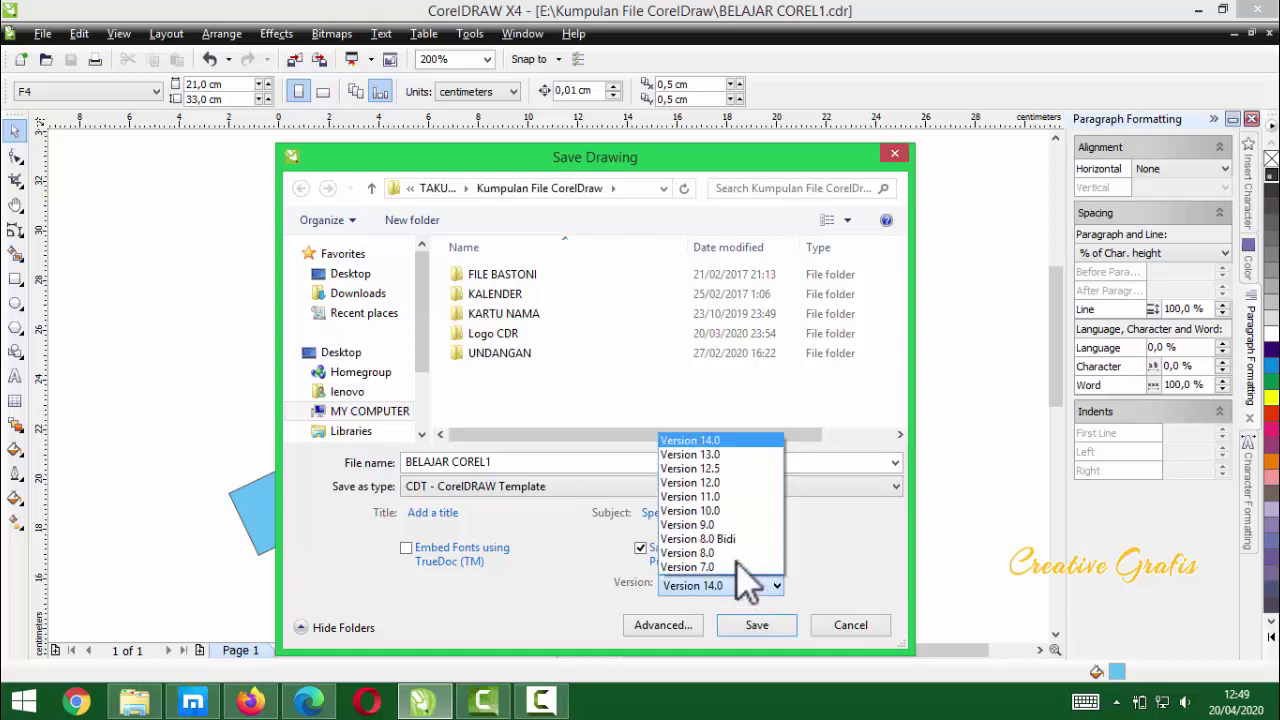
pyautogui.click(720, 486)
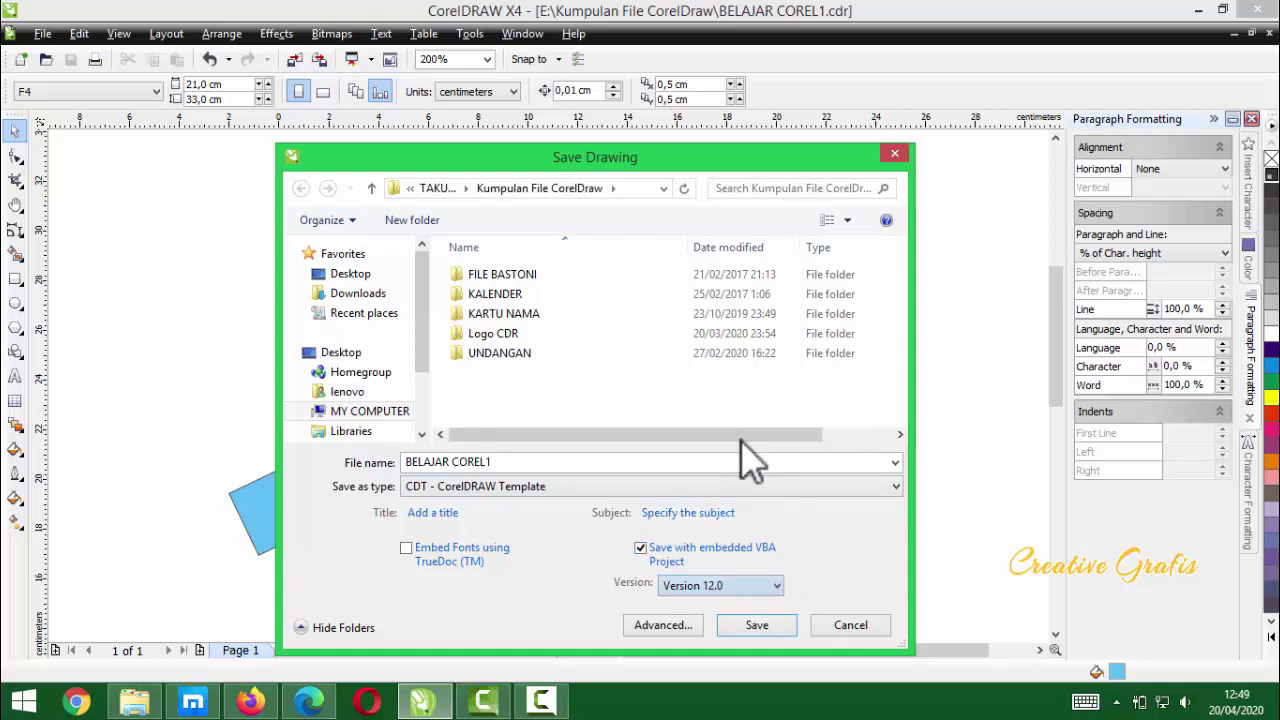
pyautogui.click(851, 625)
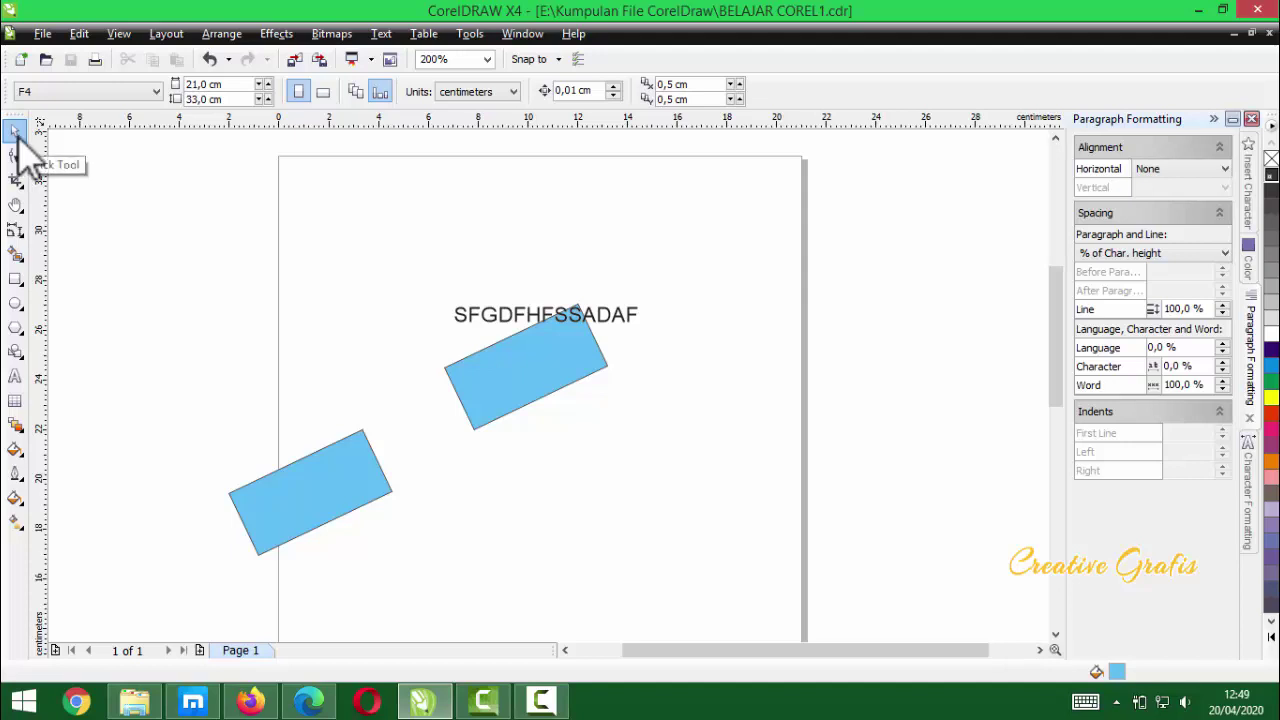
# - Move the two blue rectangles so they partly overlap, and delete the sample text above them
pyautogui.moveTo(385, 445); pyautogui.dragTo(575, 425)
pyautogui.moveTo(542, 349); pyautogui.dragTo(557, 363)
pyautogui.moveTo(457, 486); pyautogui.dragTo(410, 434)
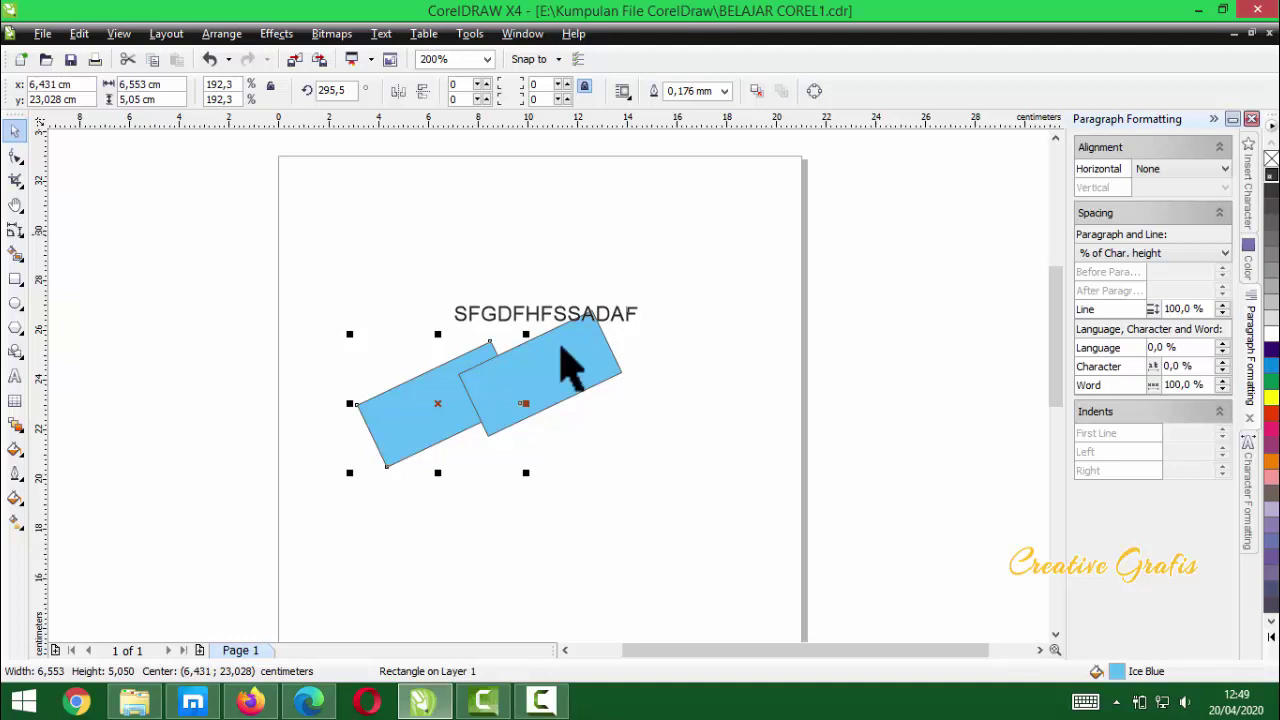
pyautogui.click(472, 312)
pyautogui.press('Delete')
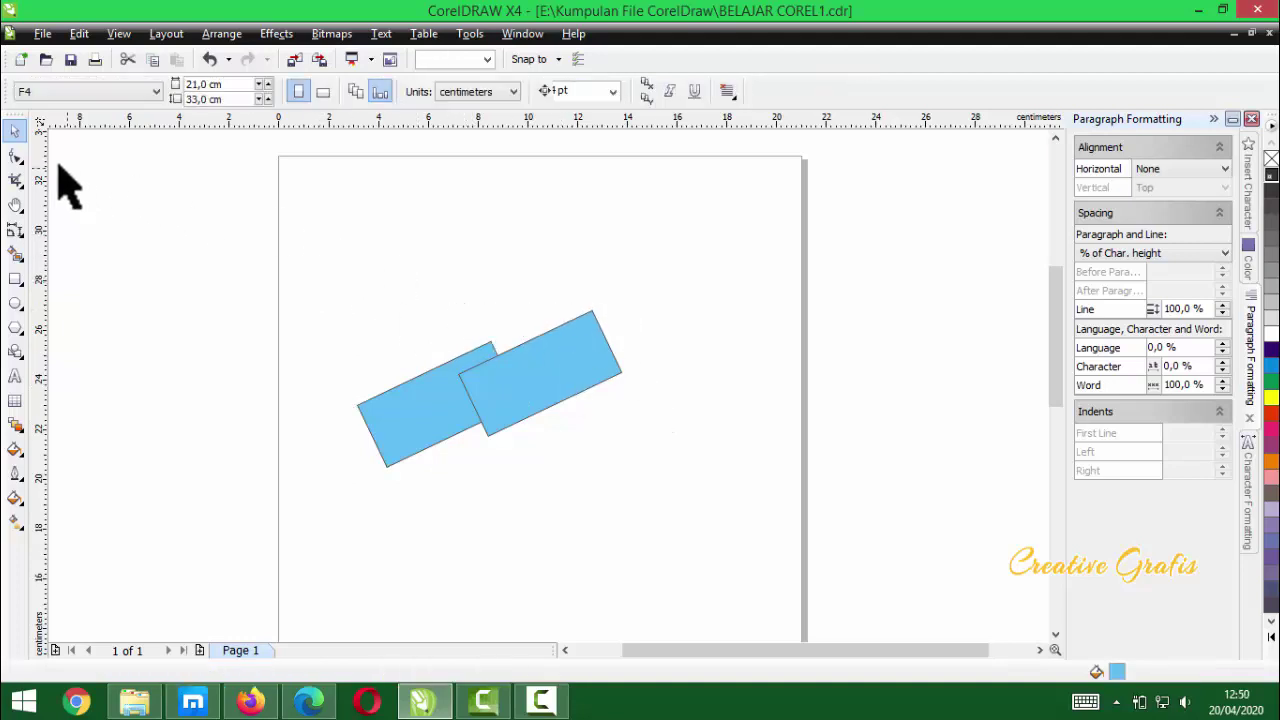
# - Show the right rectangle's nodes with the Shape tool and review the cropping, panning and line-drawing tools
pyautogui.click(16, 155)
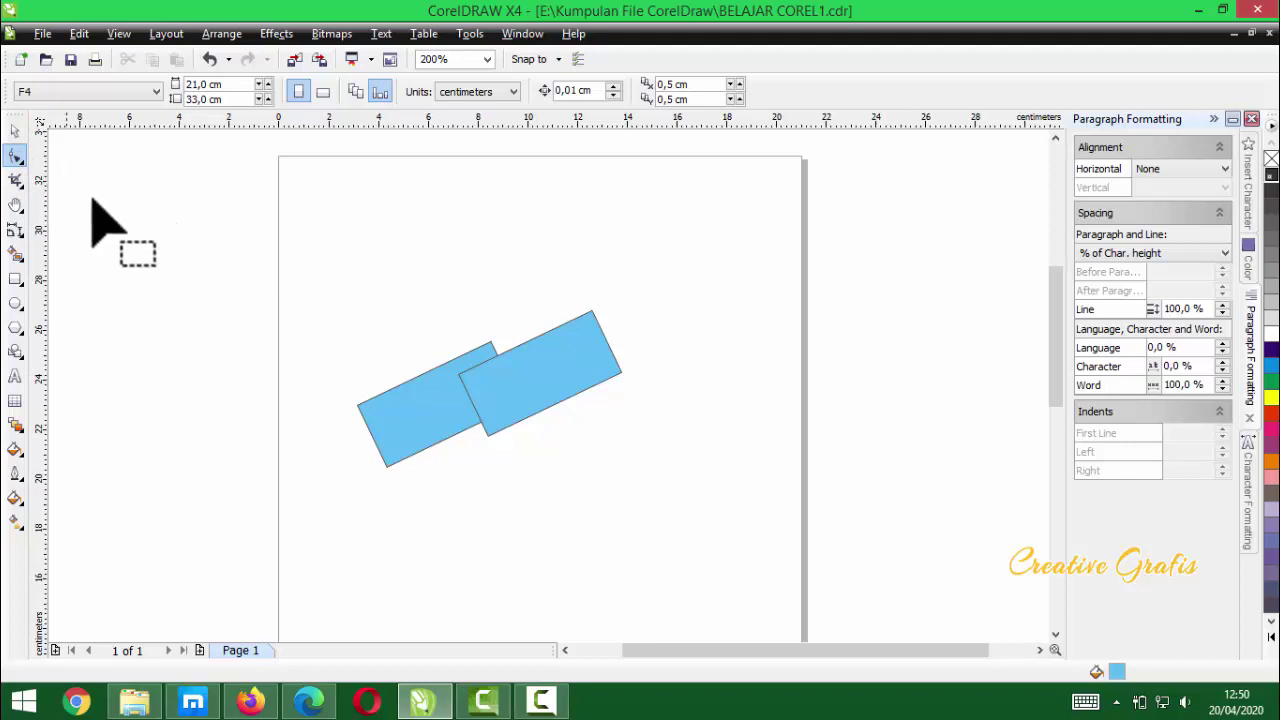
pyautogui.click(545, 370)
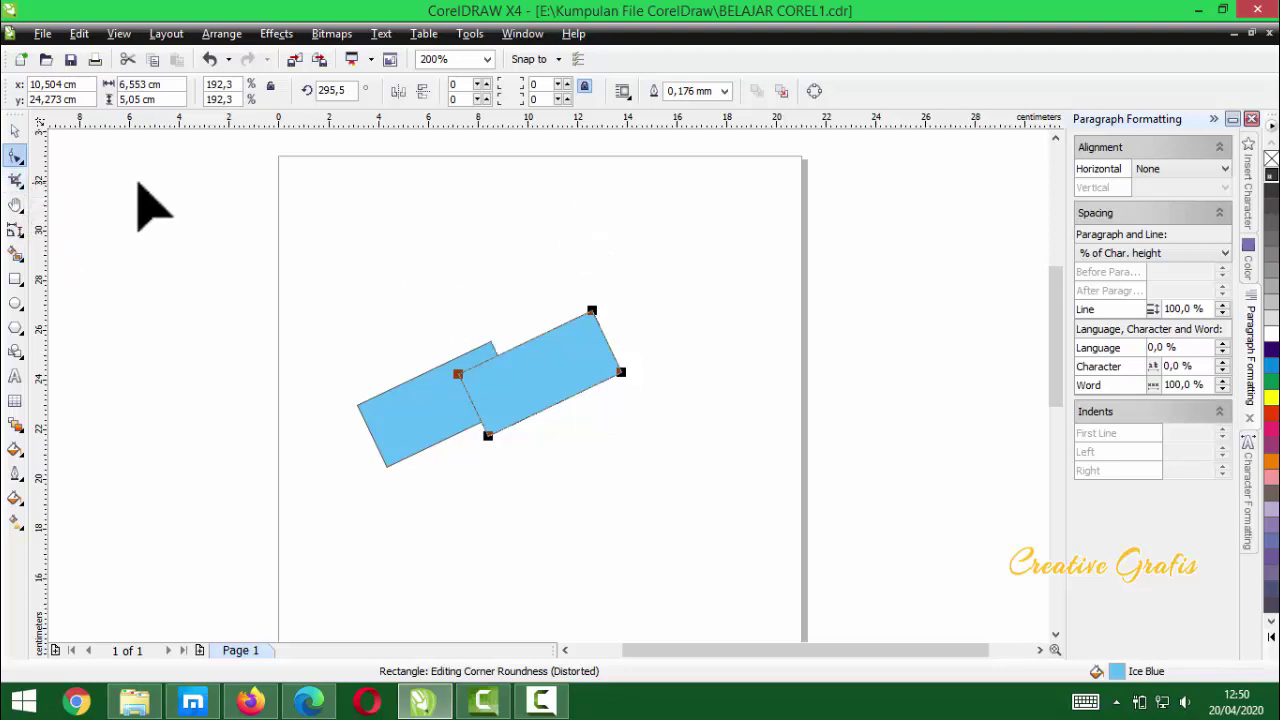
pyautogui.click(15, 186)
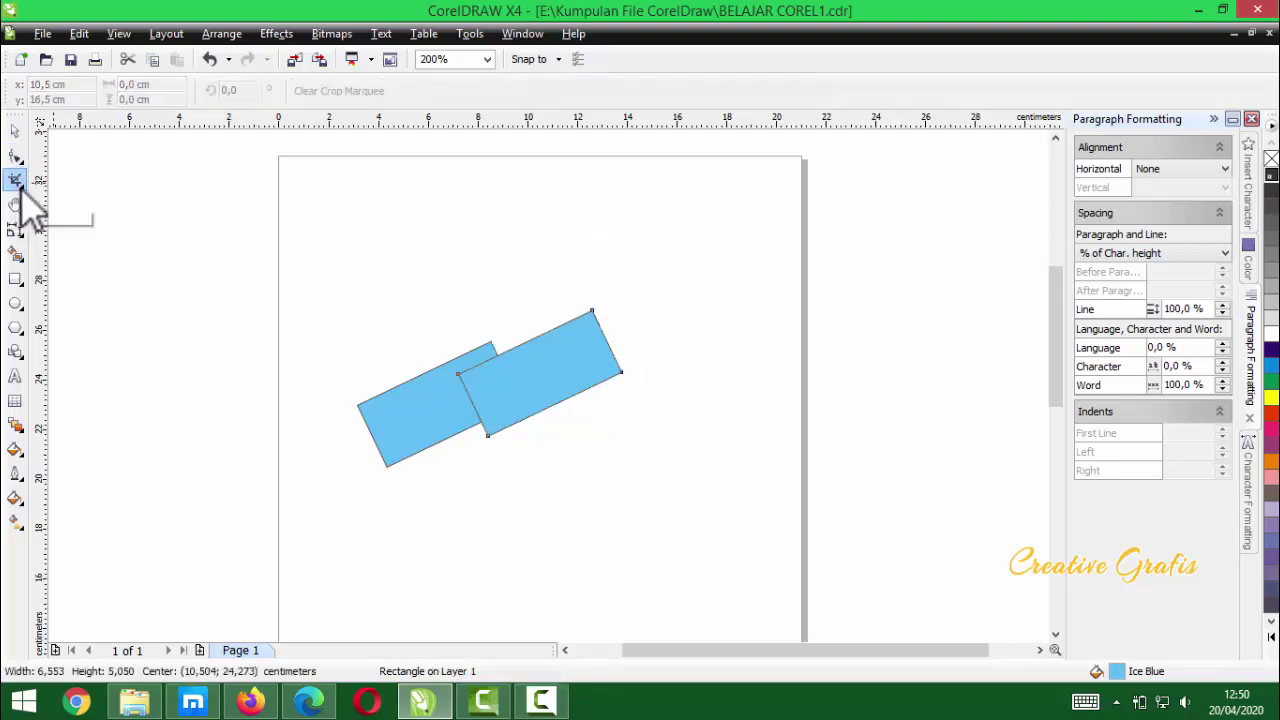
pyautogui.click(22, 188)
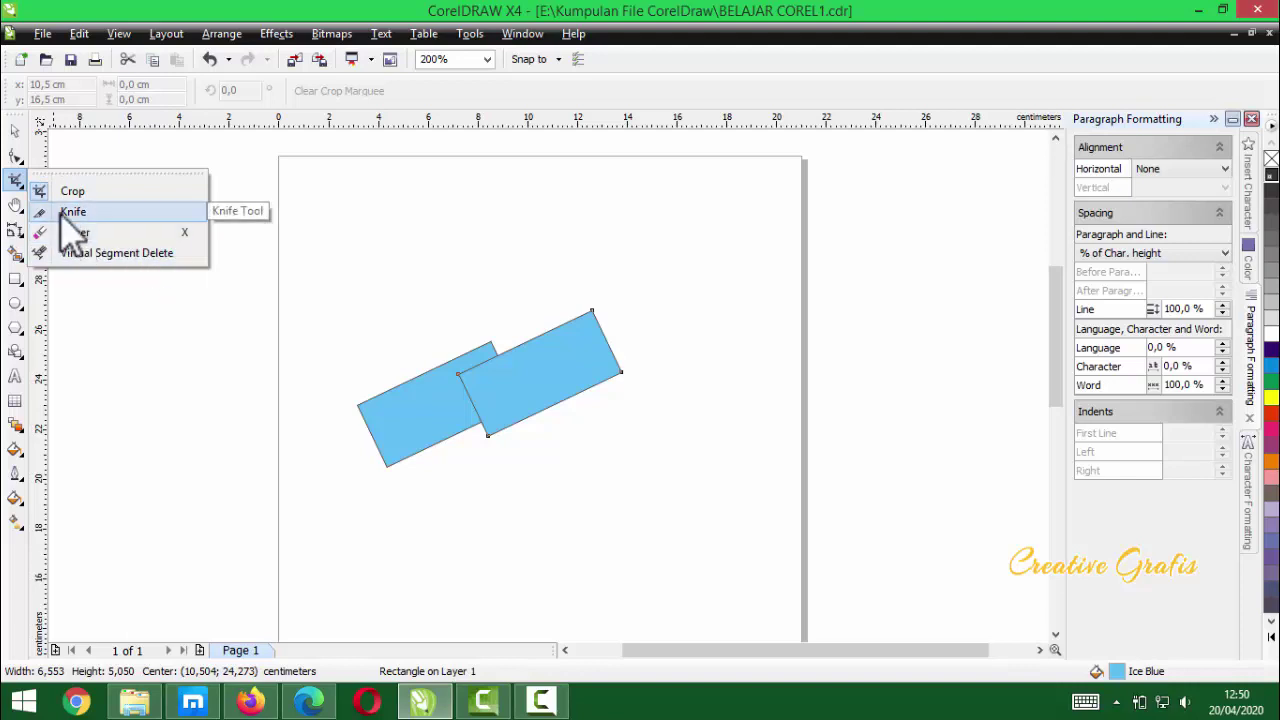
pyautogui.click(106, 334)
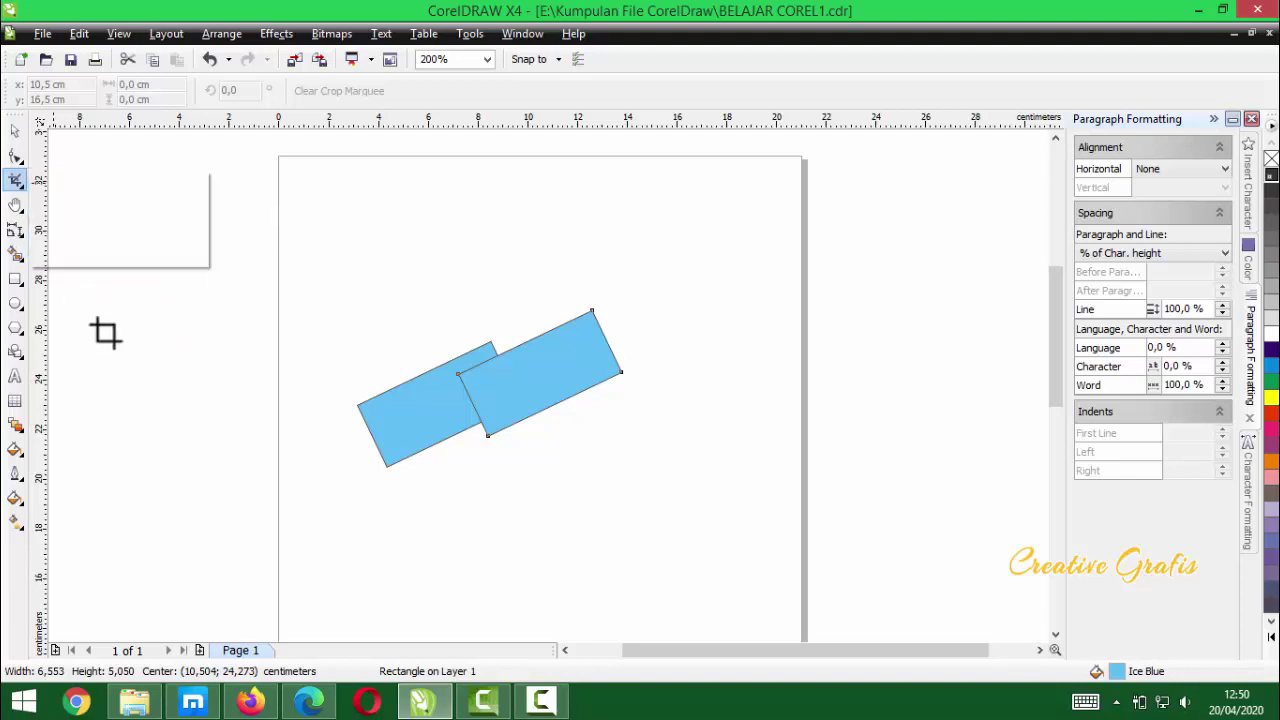
pyautogui.click(18, 207)
pyautogui.moveTo(509, 277)
pyautogui.mouseDown()
pyautogui.moveTo(514, 380)
pyautogui.moveTo(519, 235)
pyautogui.moveTo(523, 343)
pyautogui.moveTo(523, 257)
pyautogui.moveTo(523, 280)
pyautogui.mouseUp()
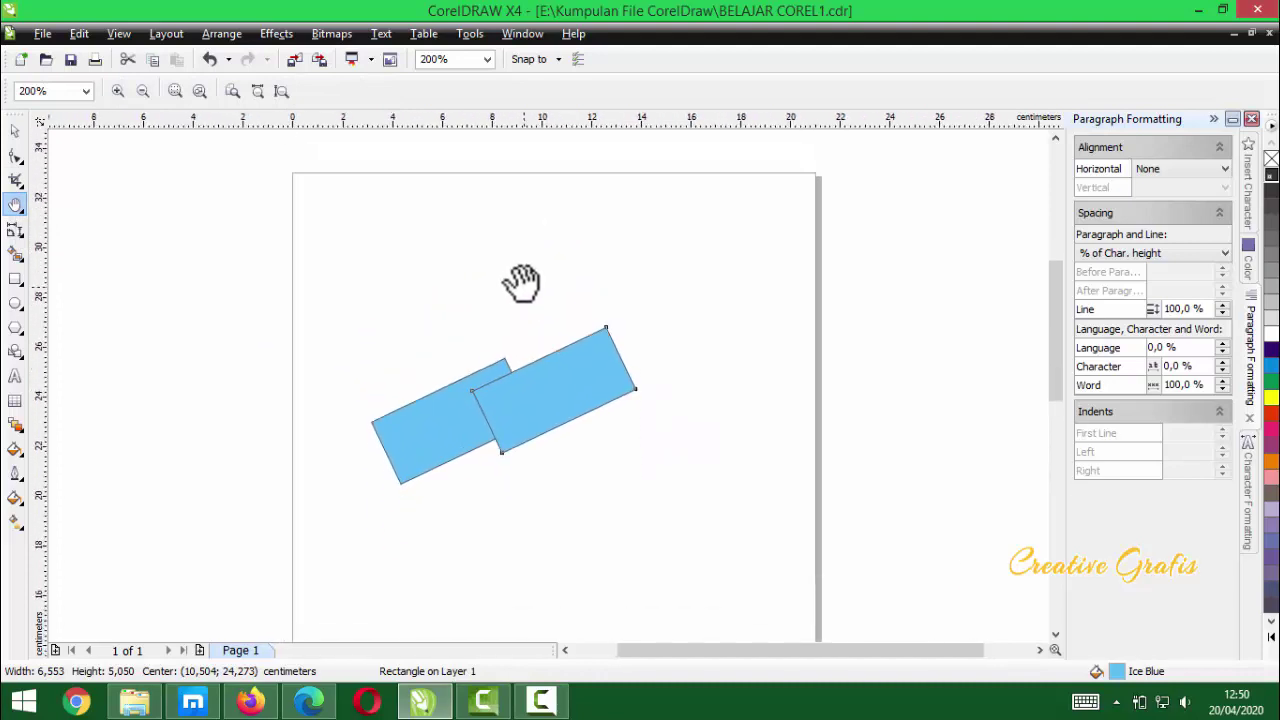
pyautogui.click(22, 236)
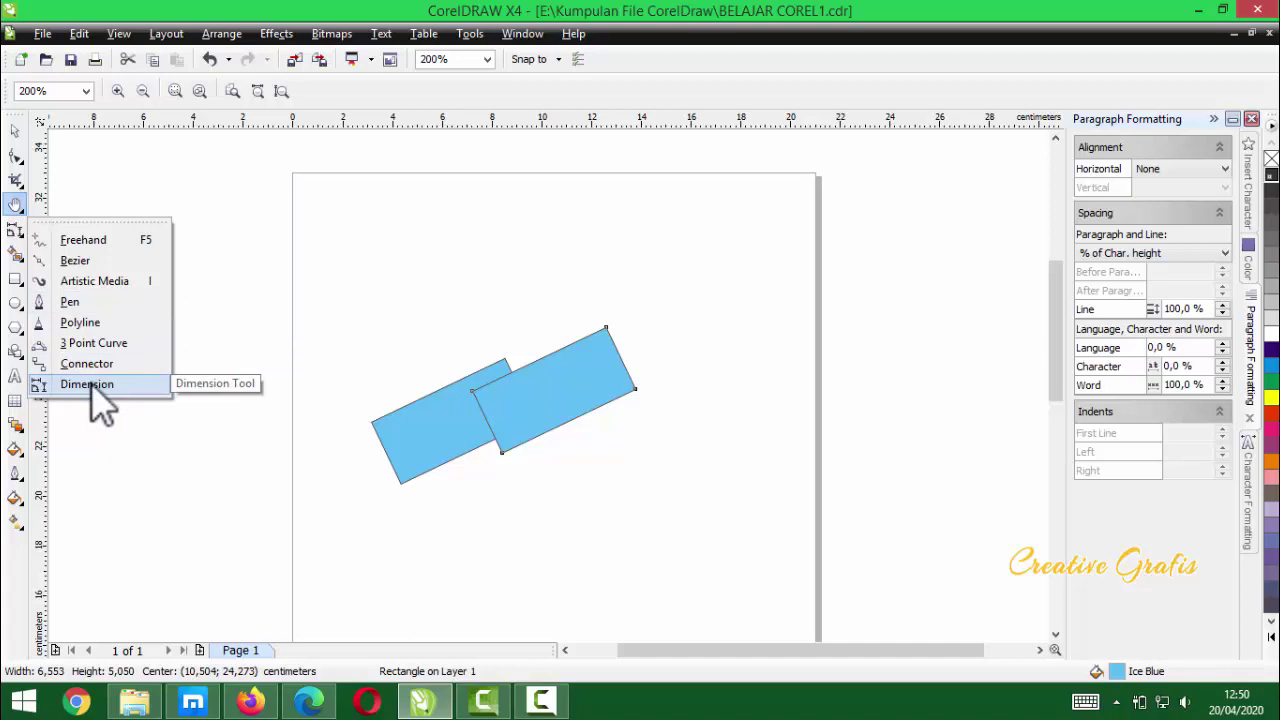
# - Apply a Desert Blue Smart Fill to the right rectangle and try recolouring it with the palette's blue swatch
pyautogui.click(24, 256)
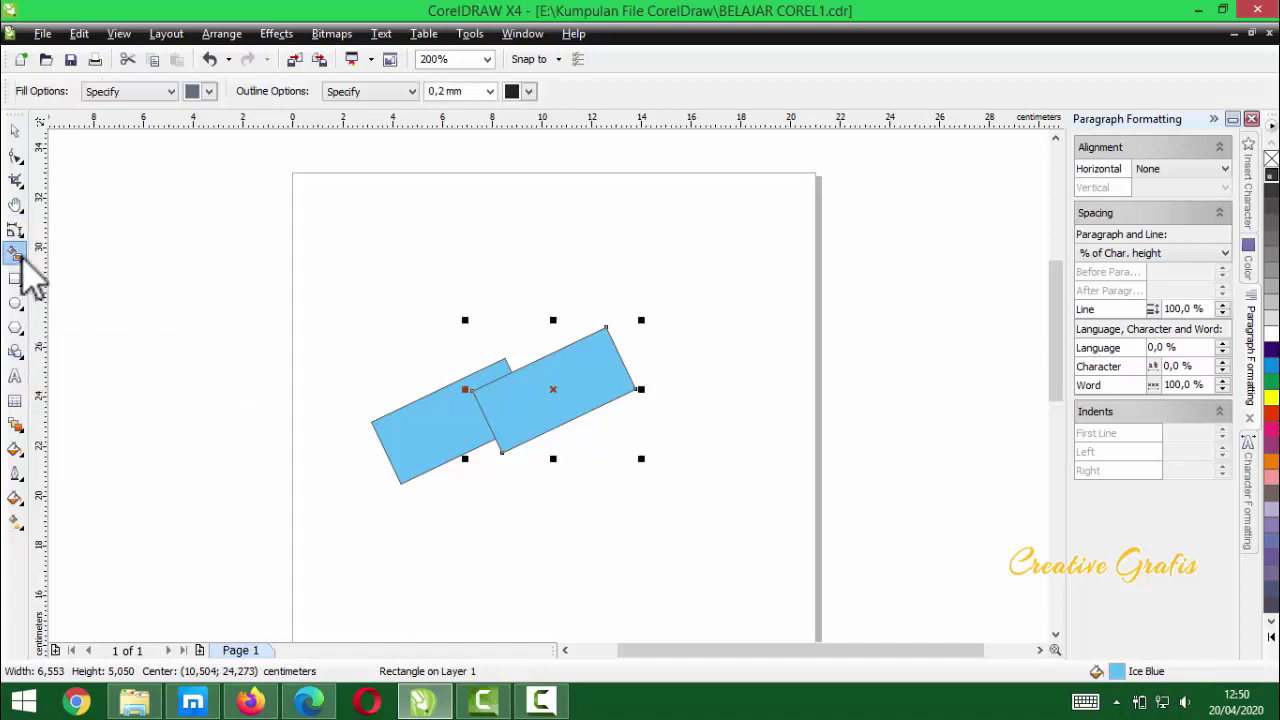
pyautogui.click(26, 262)
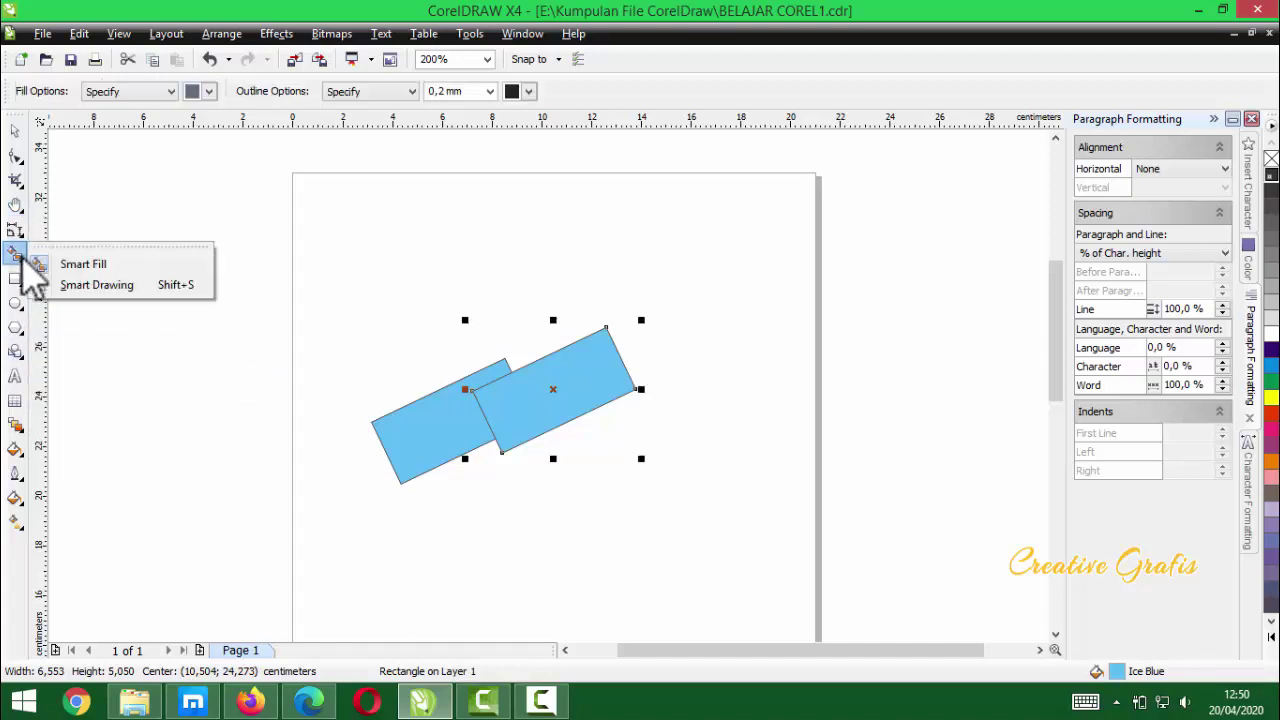
pyautogui.click(110, 264)
pyautogui.click(573, 390)
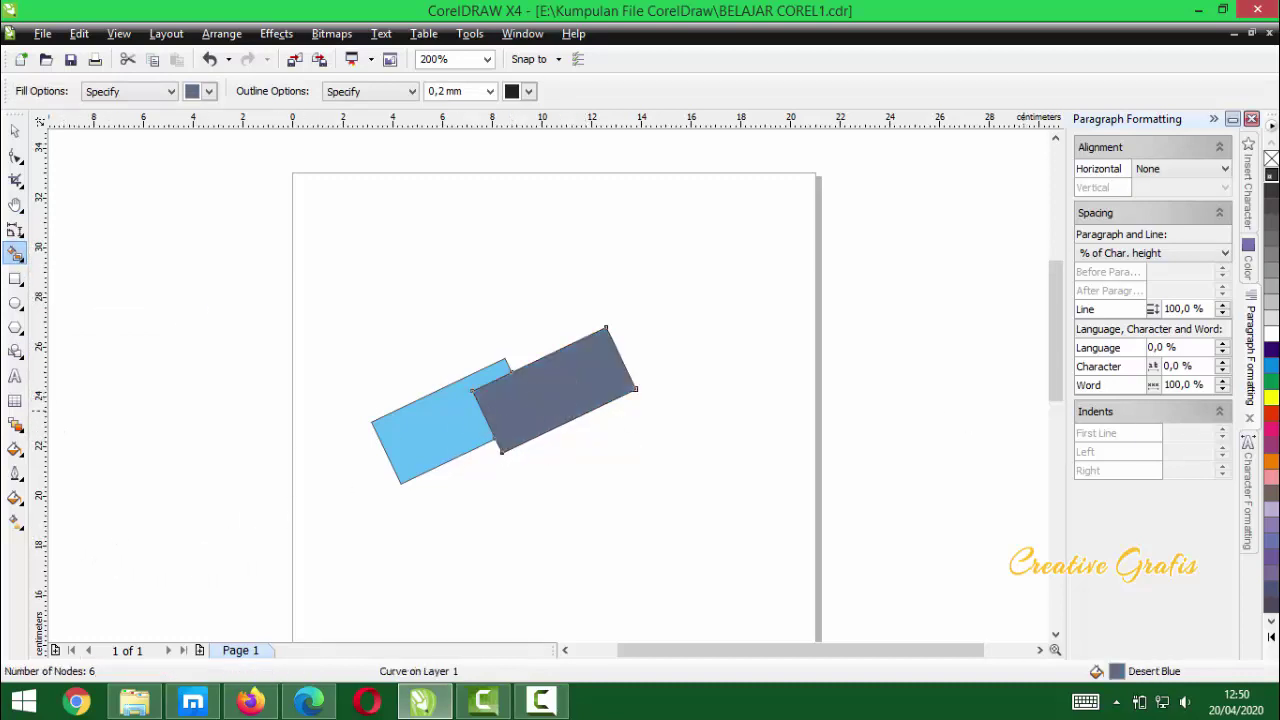
pyautogui.click(1271, 364)
pyautogui.click(580, 380)
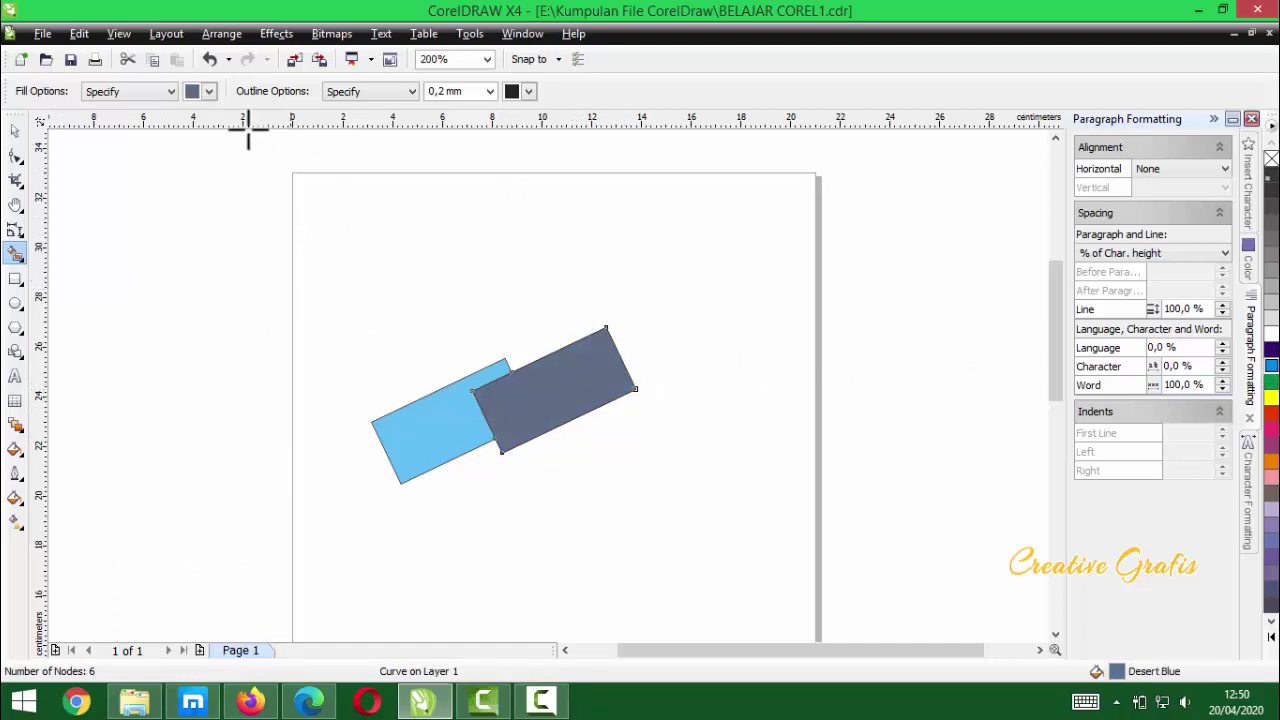
# - Set the Smart Fill colour to Ghost Green and fill the right rectangle with it
pyautogui.click(208, 92)
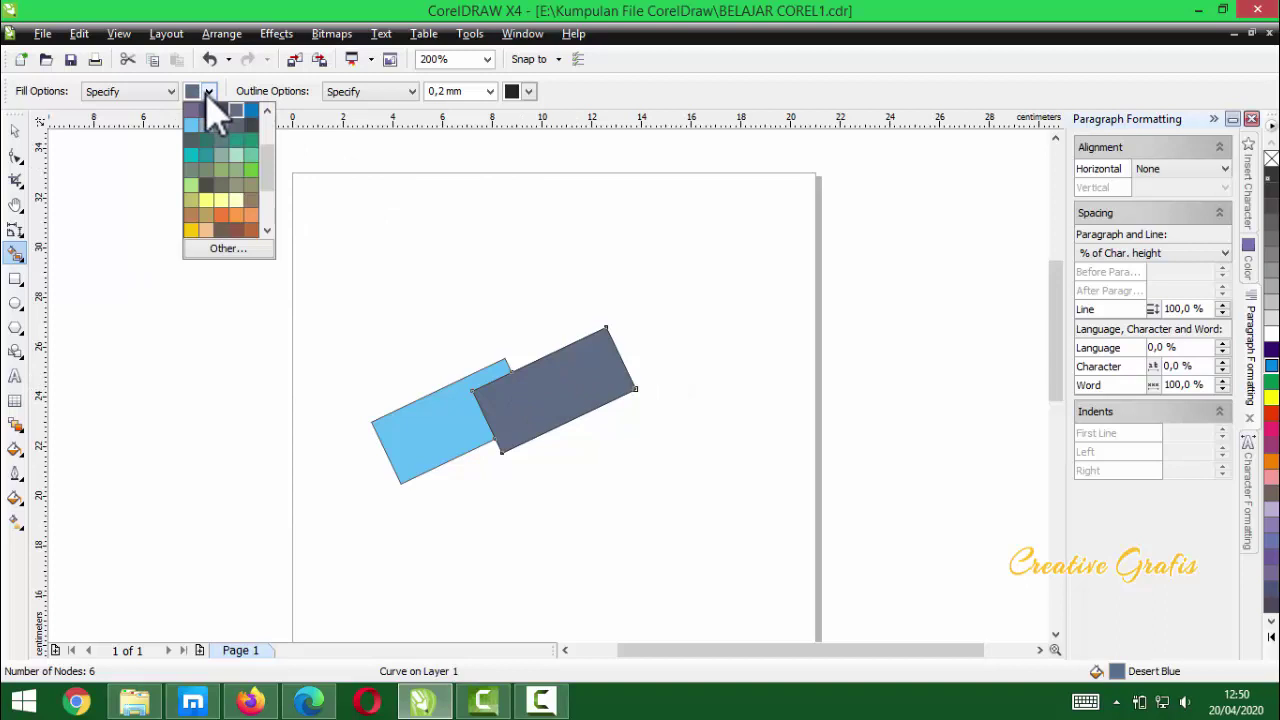
pyautogui.click(240, 155)
pyautogui.click(556, 398)
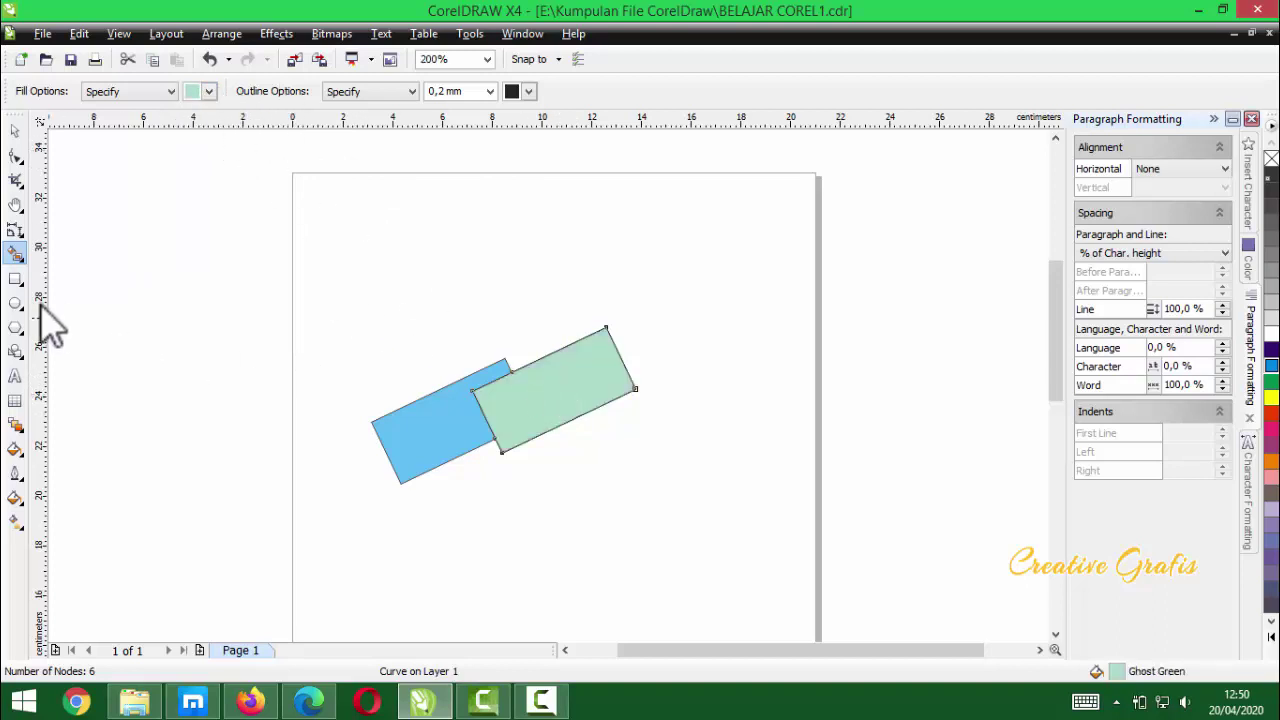
# - Draw a small rectangle about 1.2 cm wide and 1.3 cm high near the page's upper-left corner
pyautogui.click(15, 280)
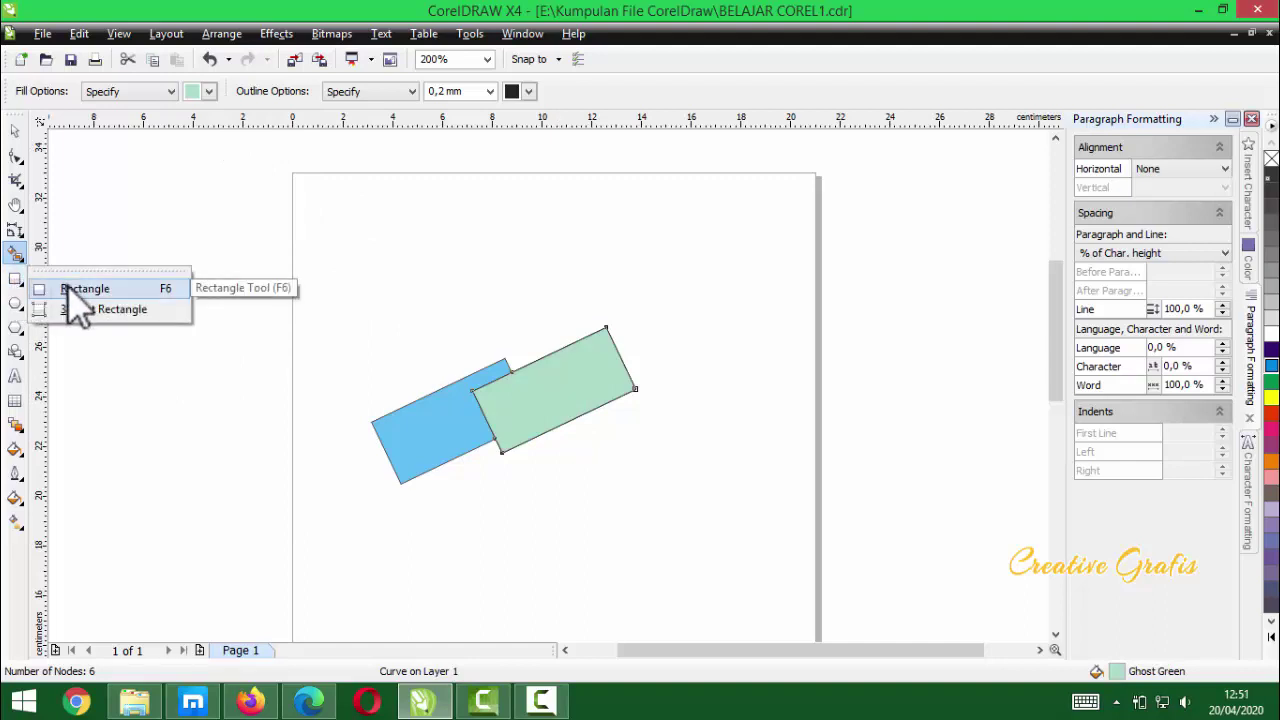
pyautogui.click(95, 290)
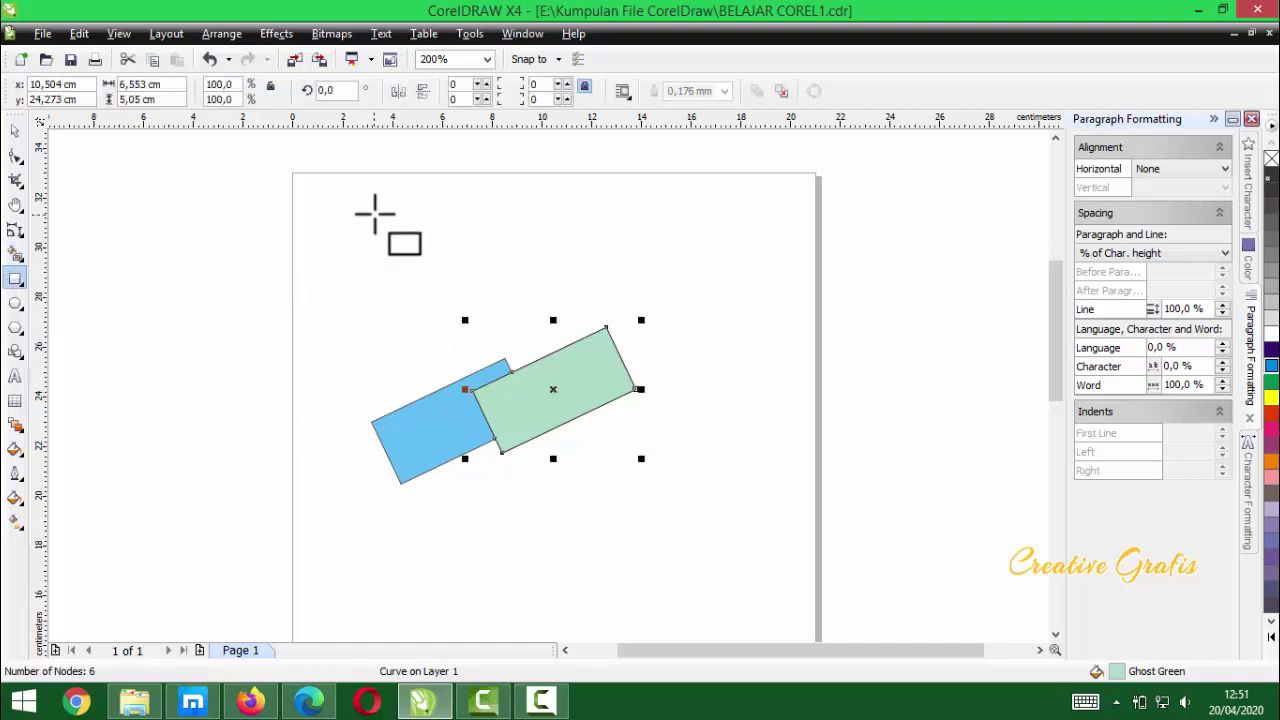
pyautogui.moveTo(375, 213); pyautogui.dragTo(407, 245)
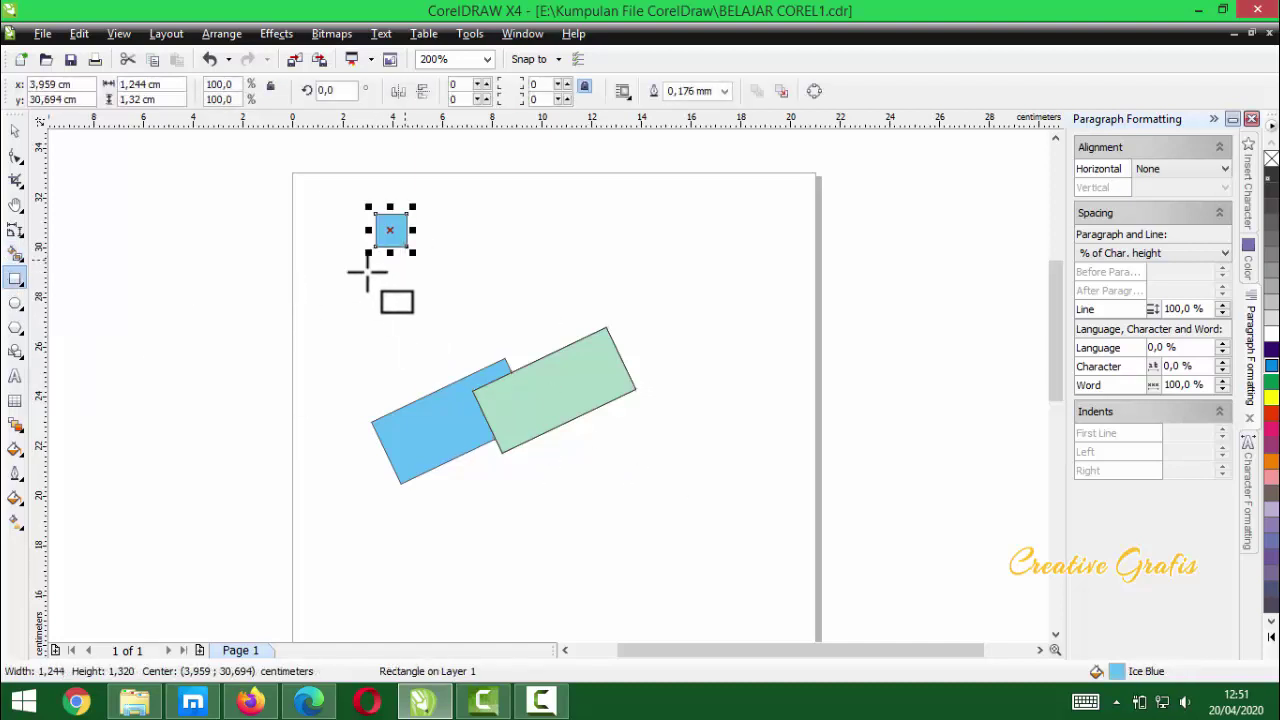
# - Look through the ellipse tools and the polygon, star, graph paper and spiral tools
pyautogui.click(16, 306)
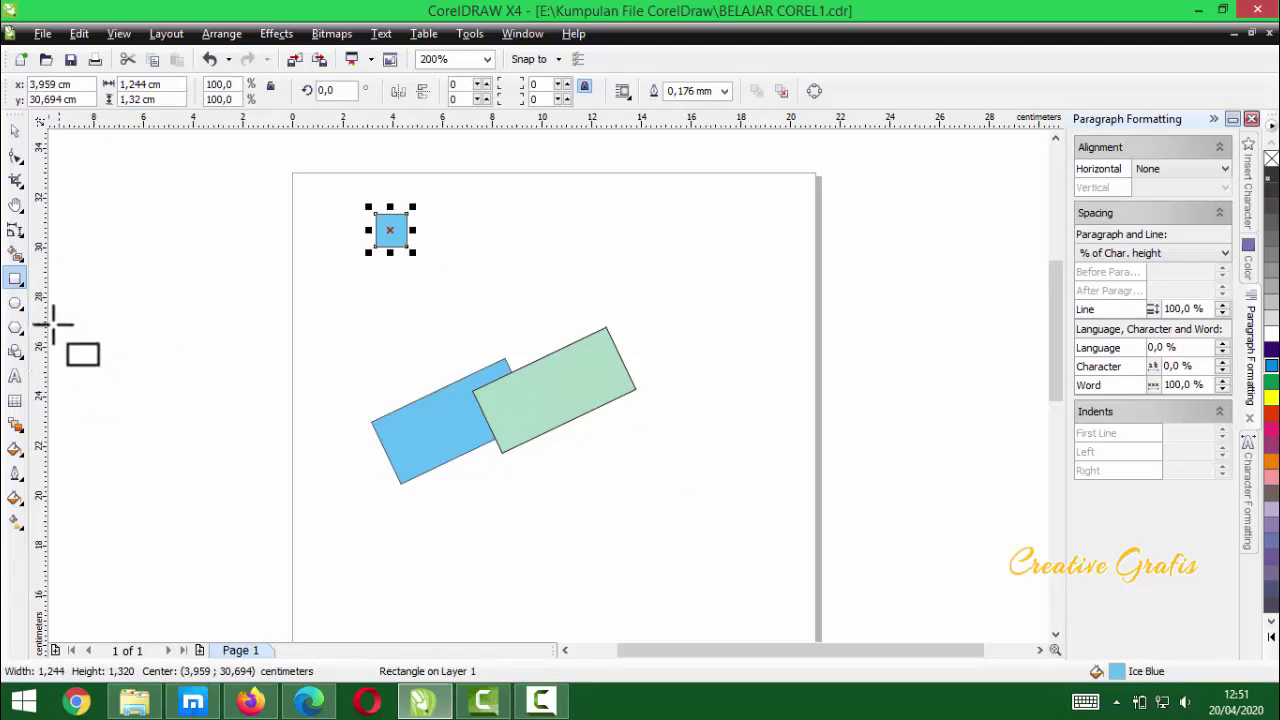
pyautogui.click(20, 330)
pyautogui.click(36, 344)
pyautogui.click(18, 330)
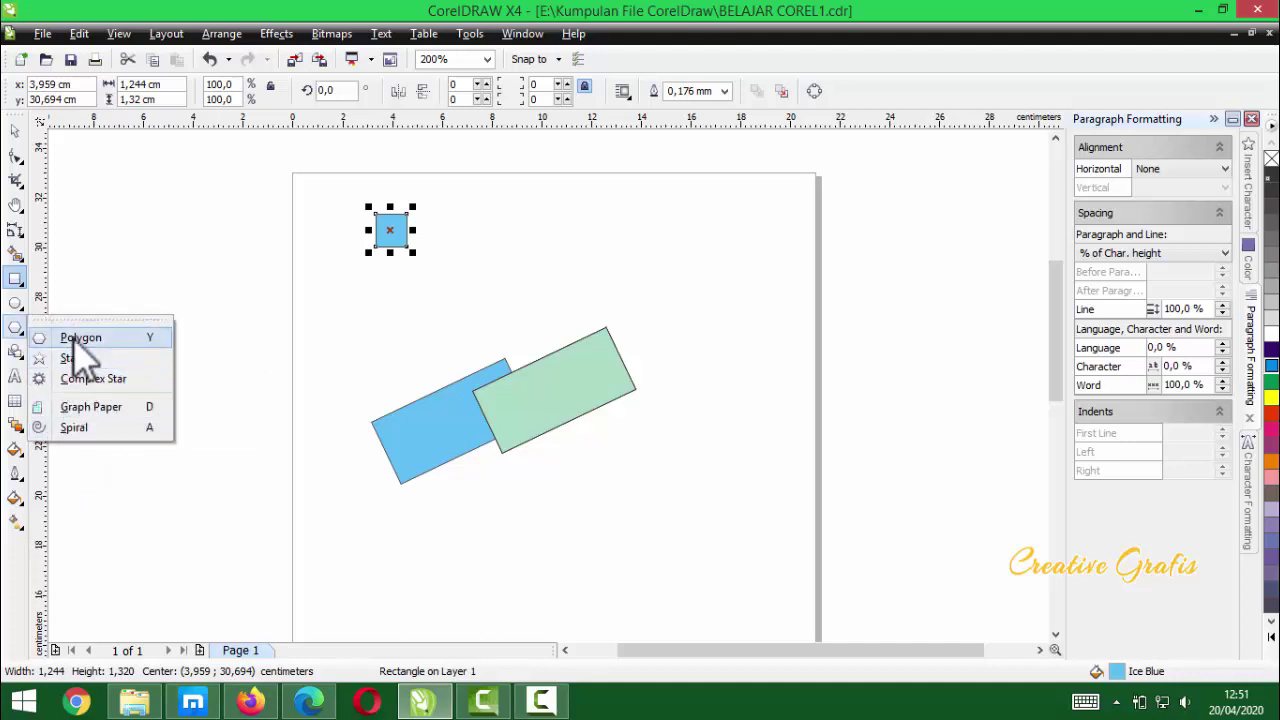
# - Draw two Basic Shapes parallelograms: a tall one below the small square, and one about 6.6 by 2.6 cm above the green rectangle
pyautogui.click(16, 354)
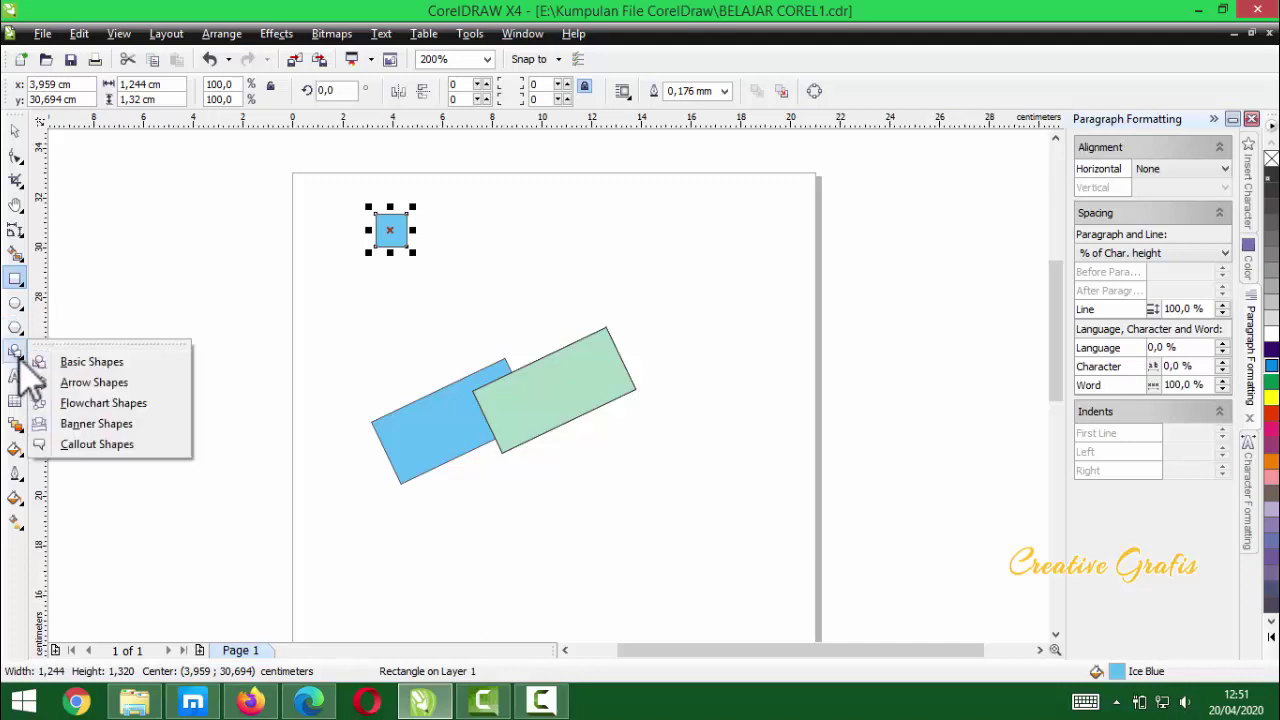
pyautogui.click(91, 361)
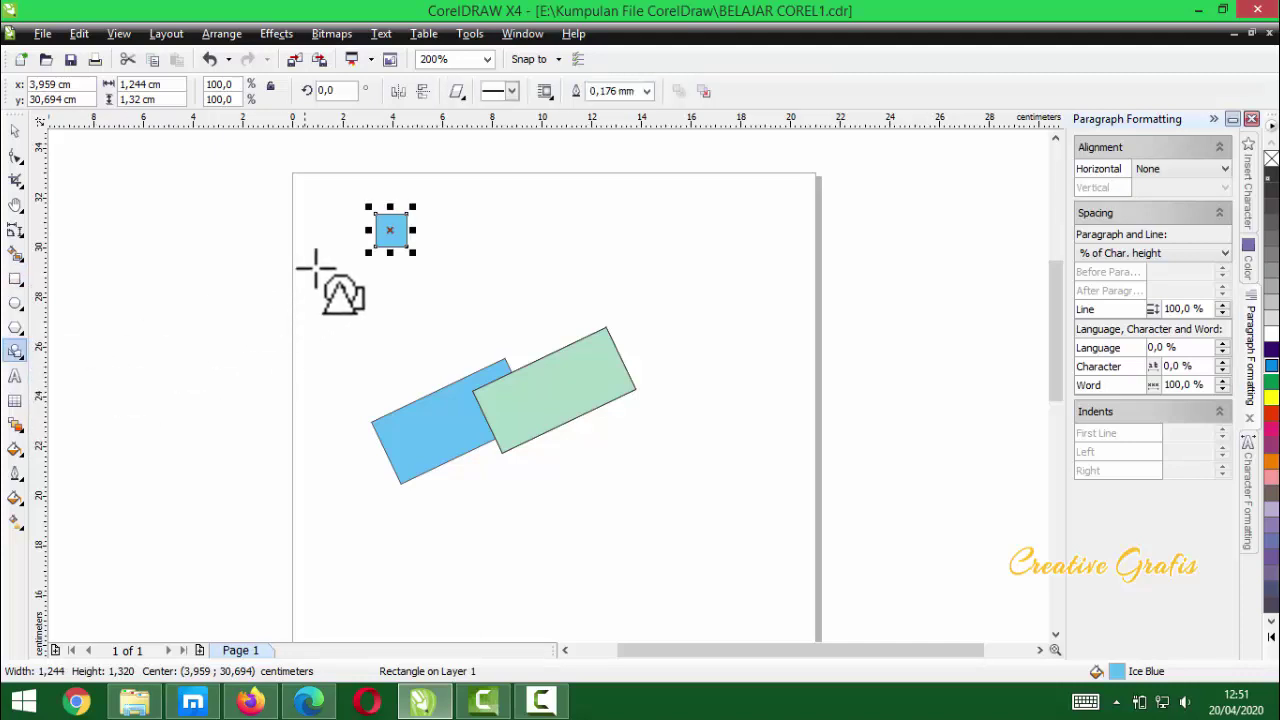
pyautogui.moveTo(320, 270); pyautogui.dragTo(422, 388)
pyautogui.moveTo(645, 241); pyautogui.dragTo(475, 313)
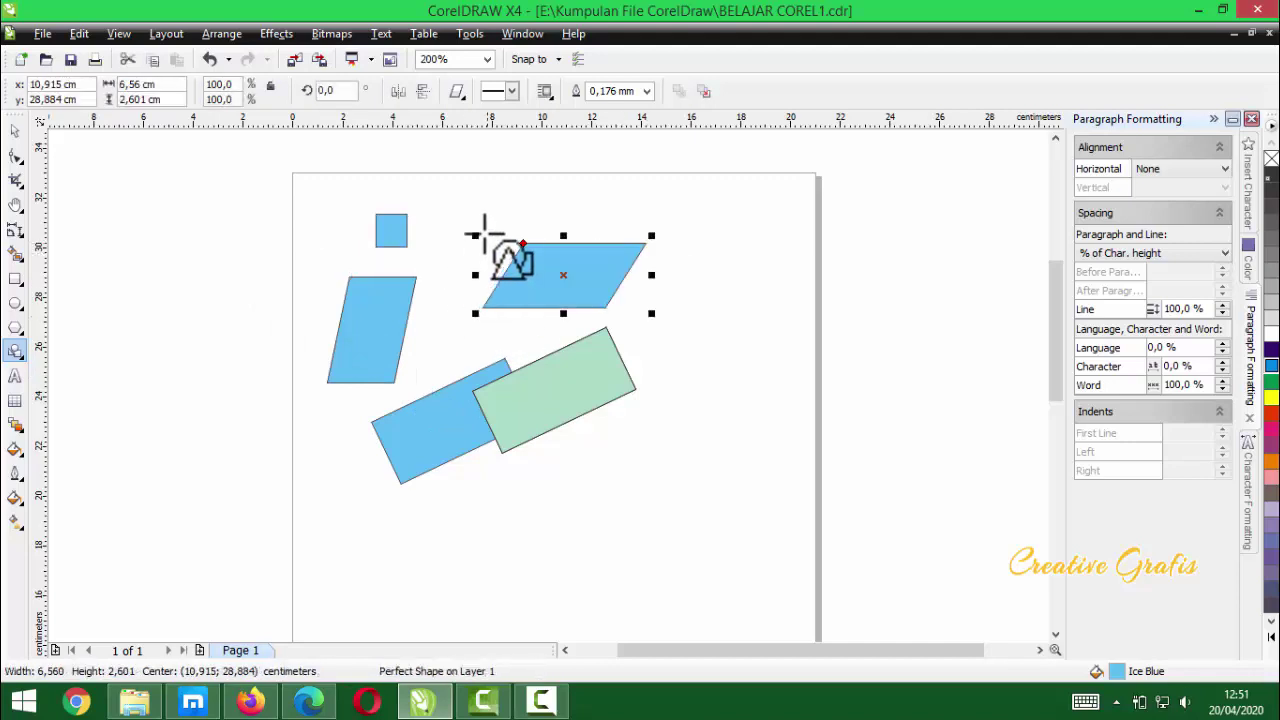
# - Look through the text, blend, eyedropper, outline, fill and interactive fill tools in the toolbox
pyautogui.click(15, 378)
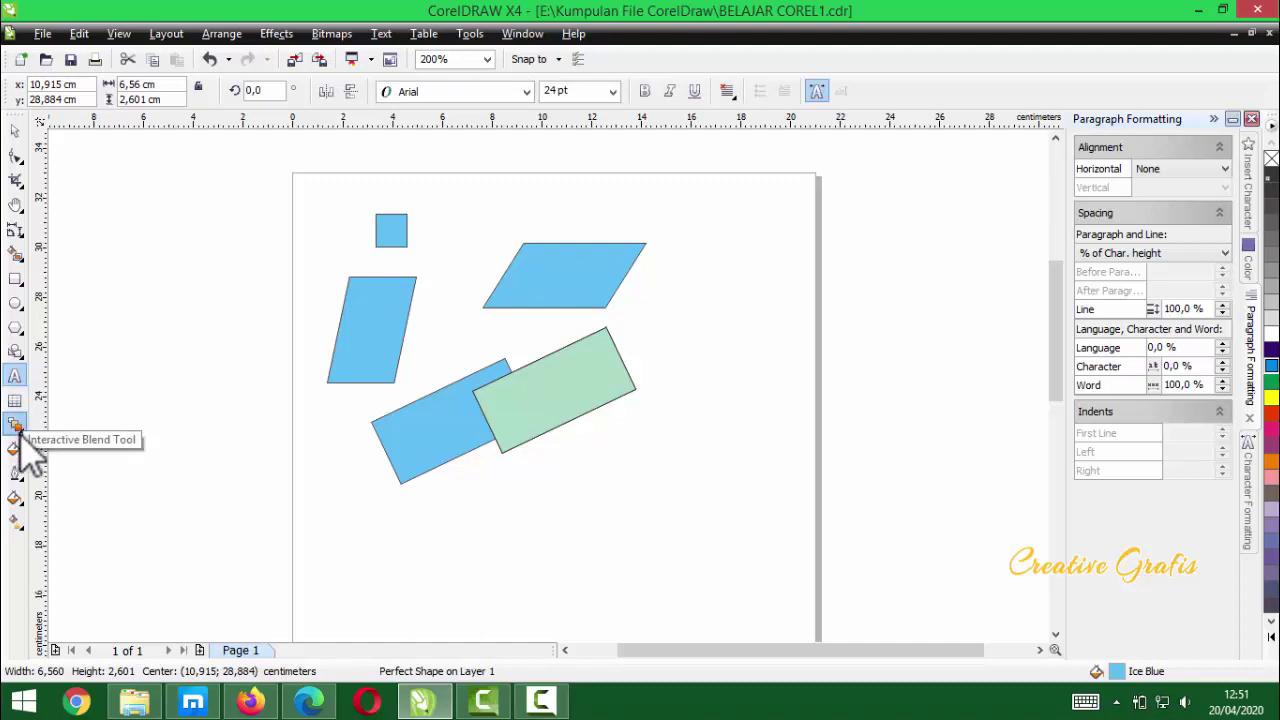
pyautogui.click(20, 428)
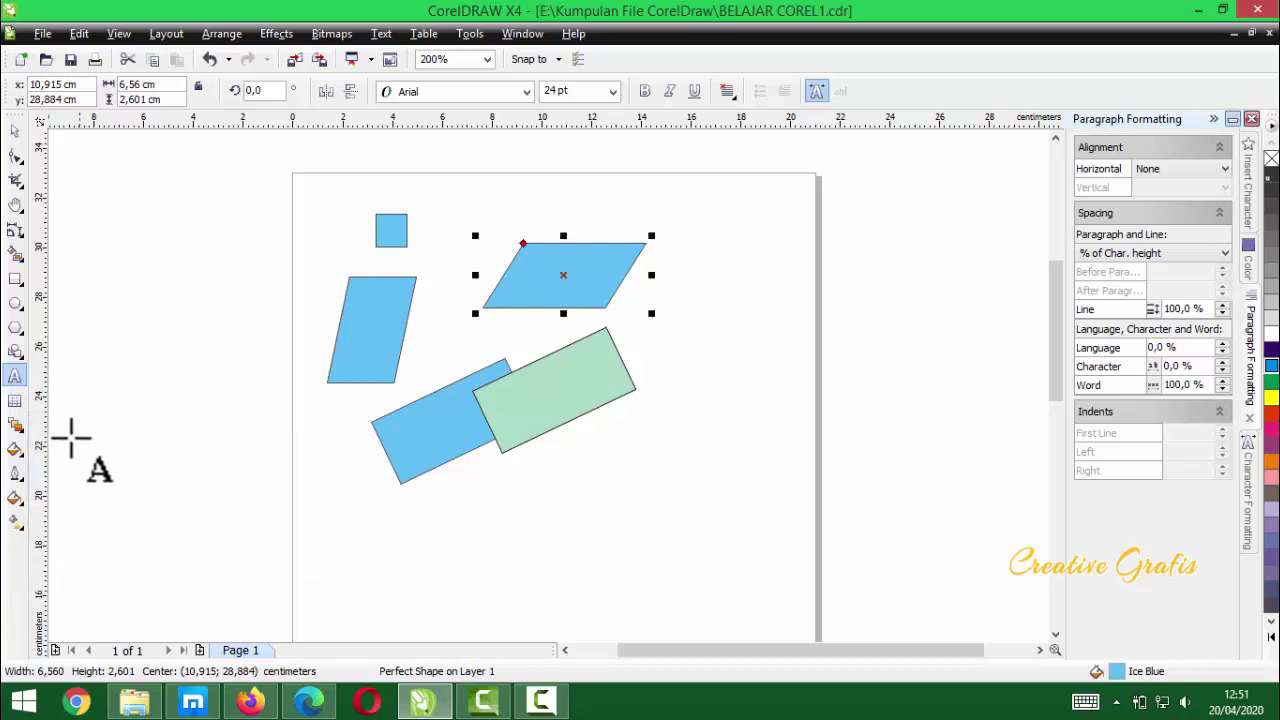
pyautogui.click(15, 449)
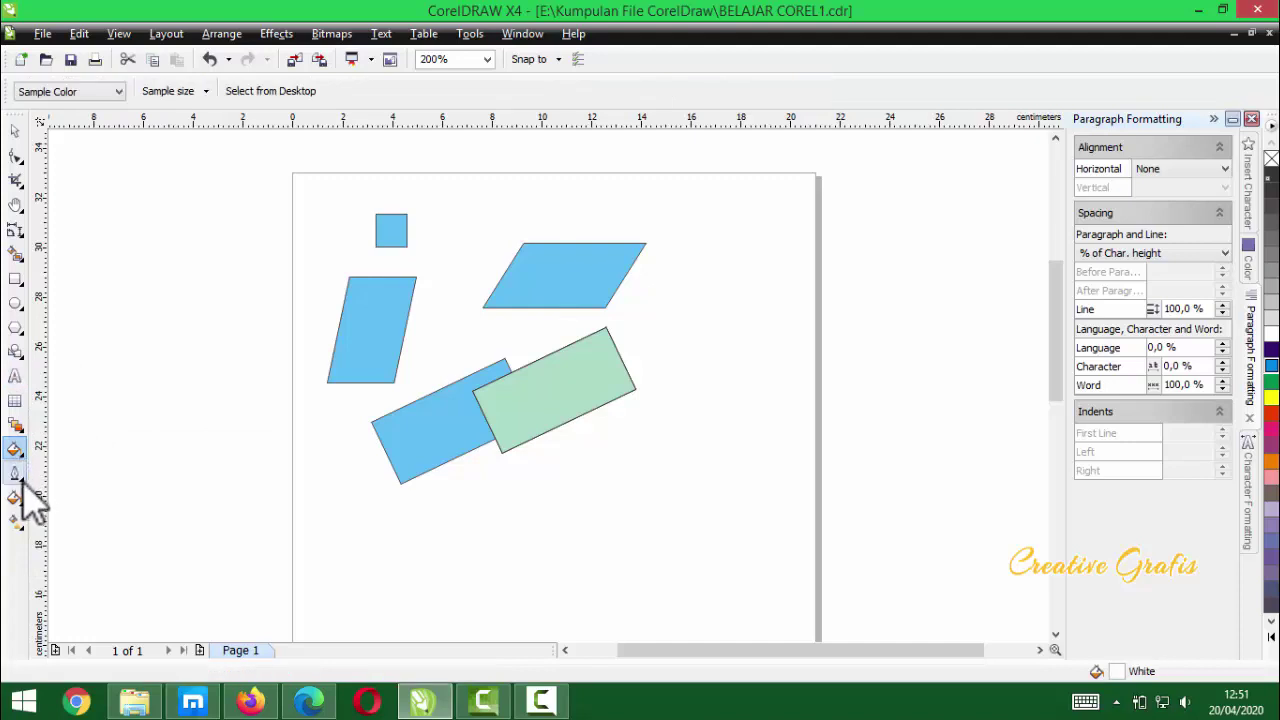
pyautogui.click(17, 474)
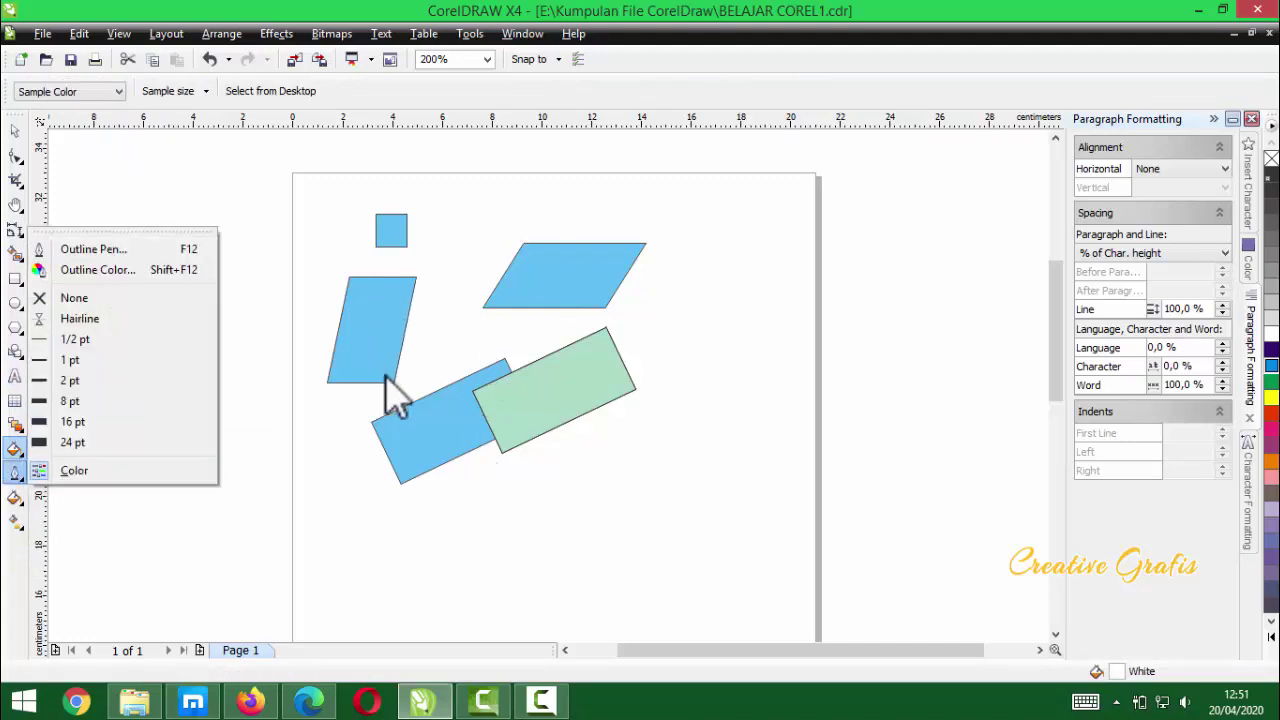
pyautogui.click(15, 497)
pyautogui.click(20, 510)
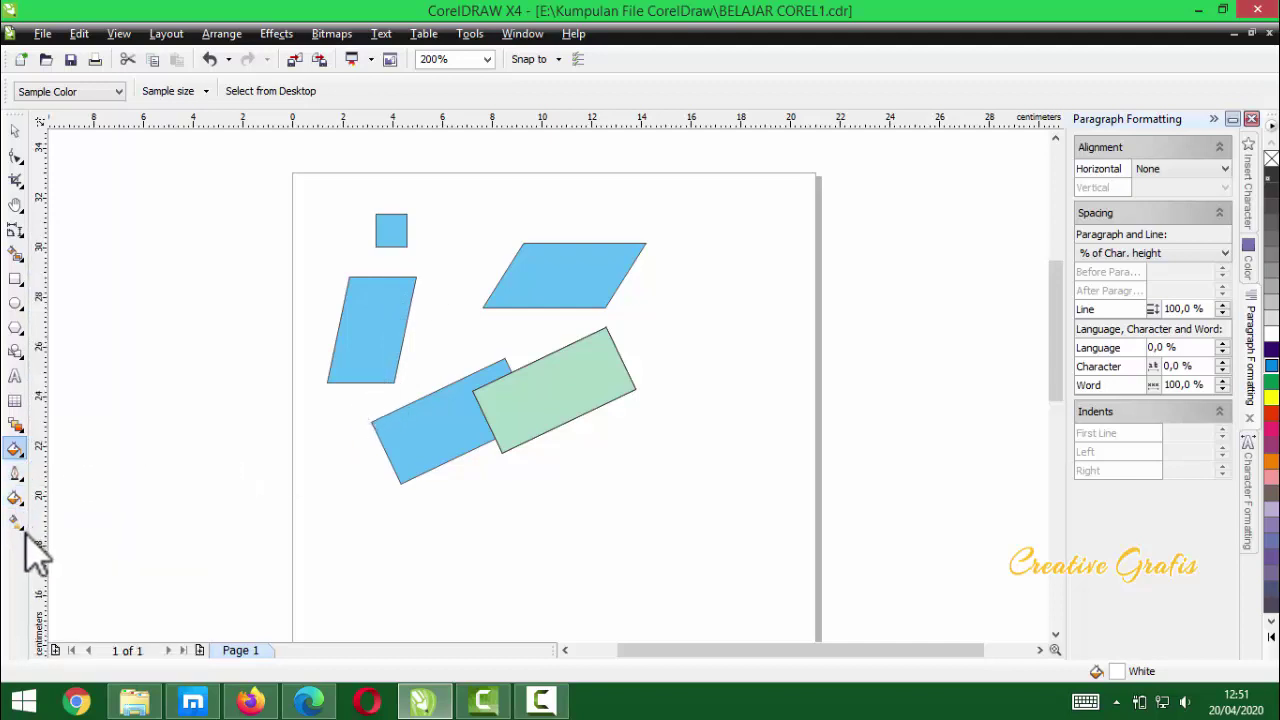
pyautogui.click(16, 522)
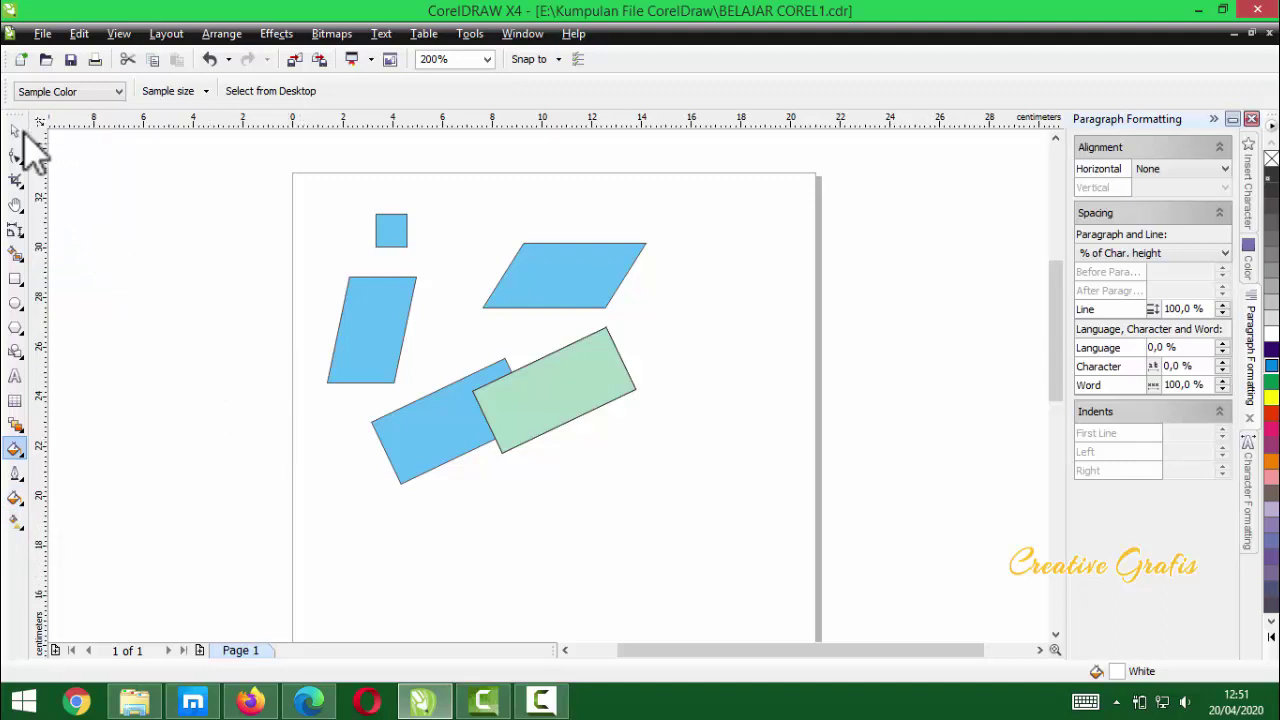
# - Select all the example shapes on the page with the Pick tool and delete them
pyautogui.press('space')
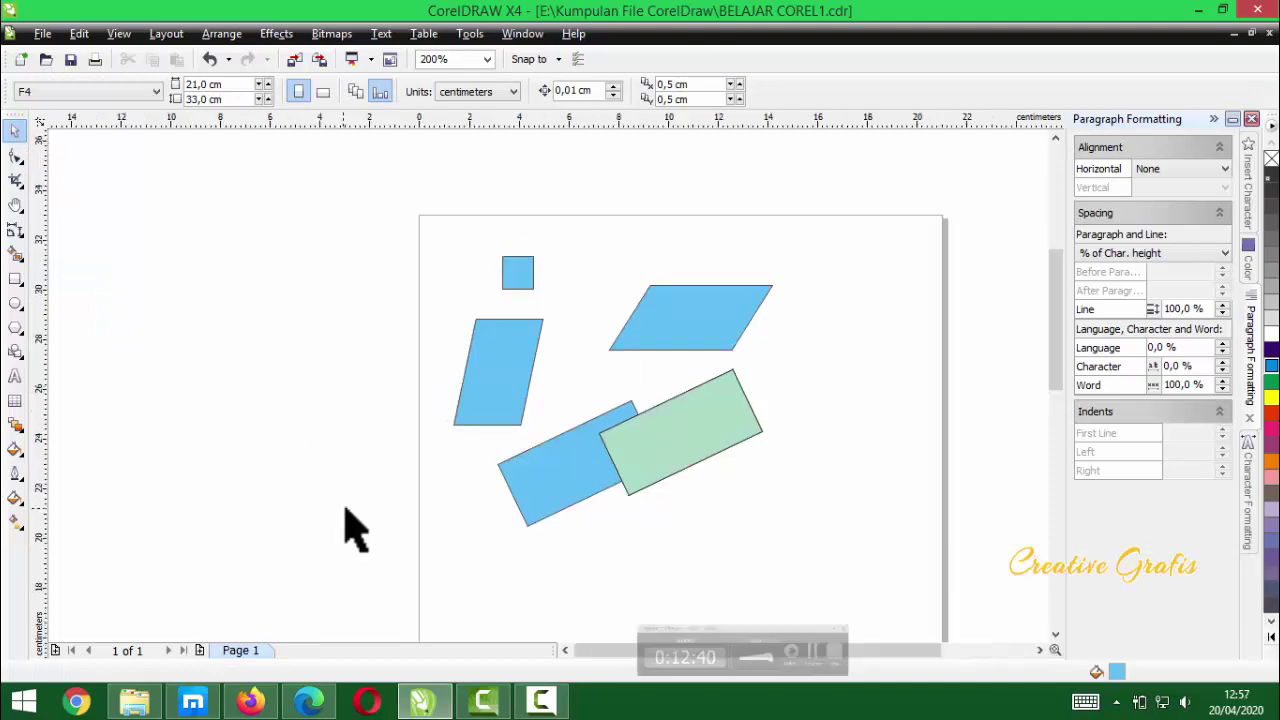
pyautogui.moveTo(397, 215); pyautogui.dragTo(807, 532)
pyautogui.press('Delete')
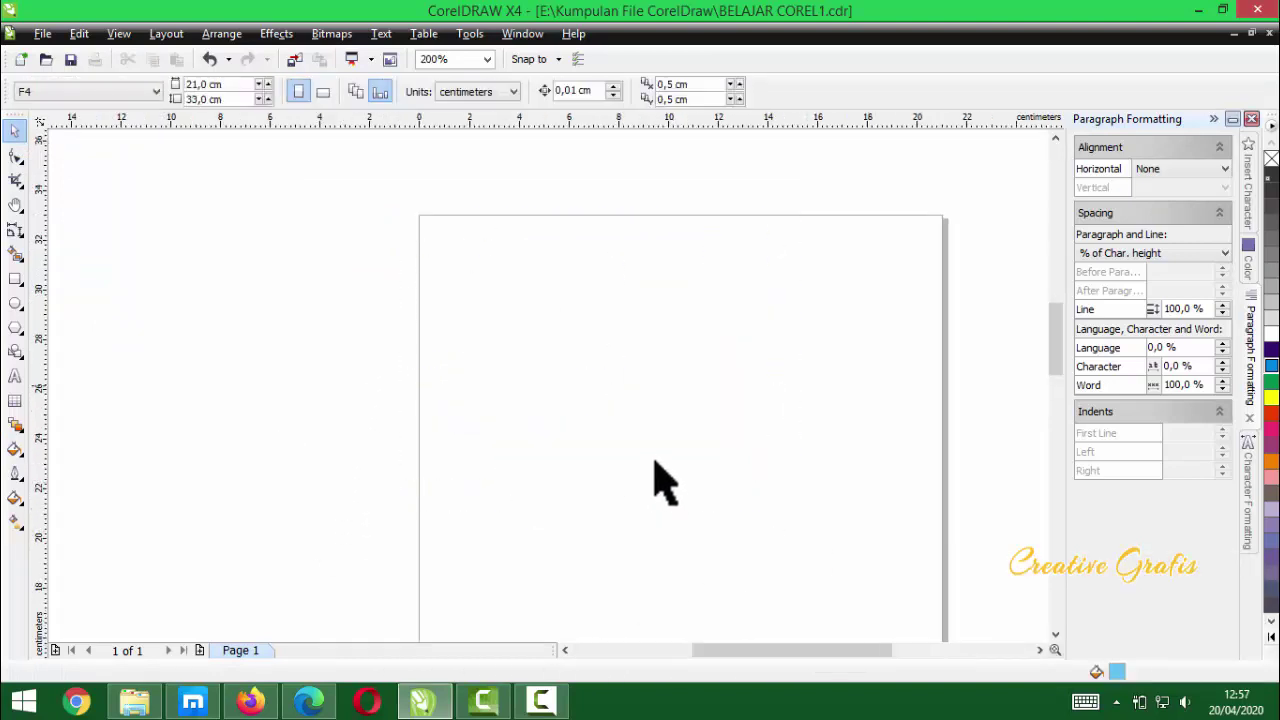
# - Examine the empty page at different magnifications by zooming in and out repeatedly
pyautogui.scroll(1, 654, 486)
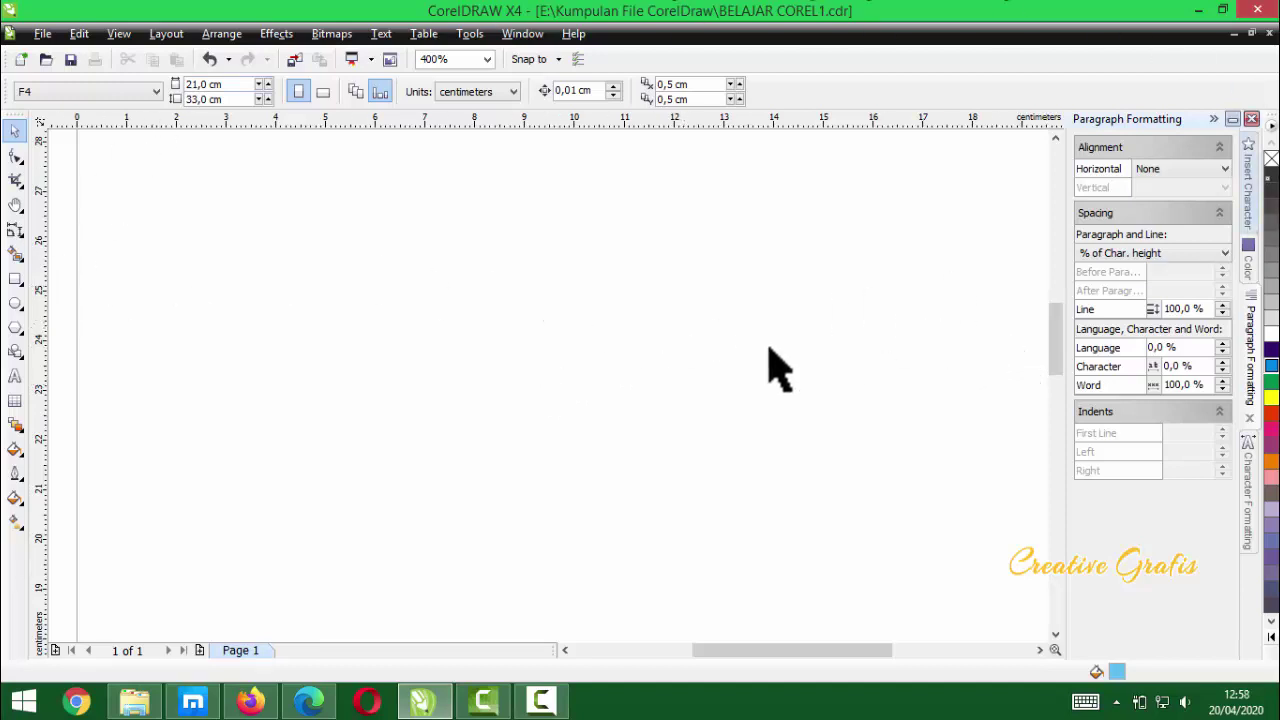
pyautogui.scroll(-1, 549, 403)
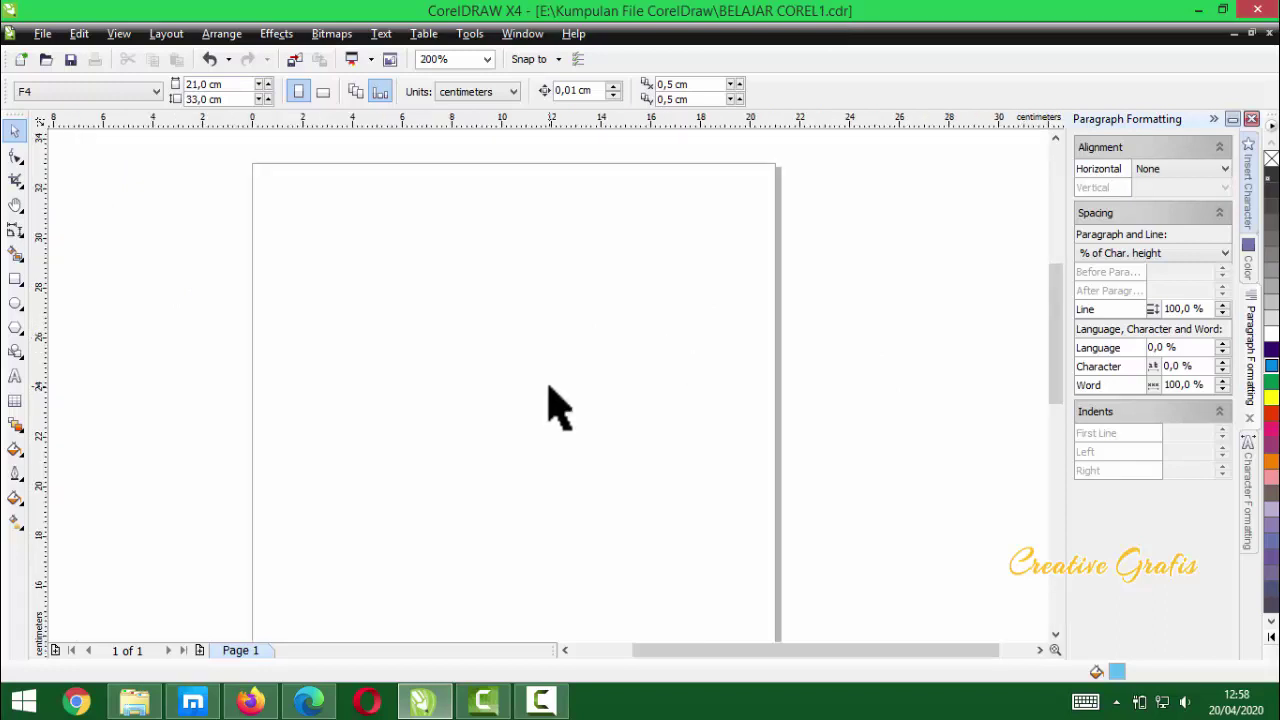
pyautogui.scroll(-1, 545, 413)
pyautogui.scroll(-1, 557, 381)
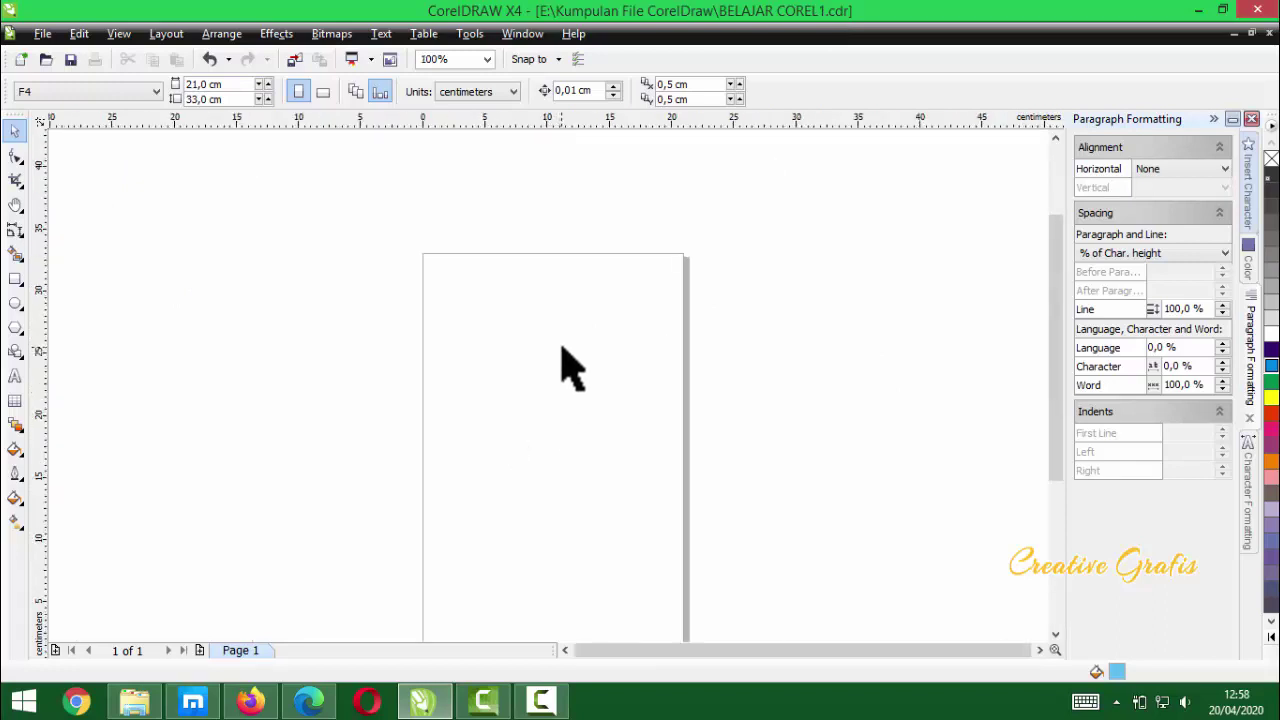
pyautogui.scroll(2, 549, 406)
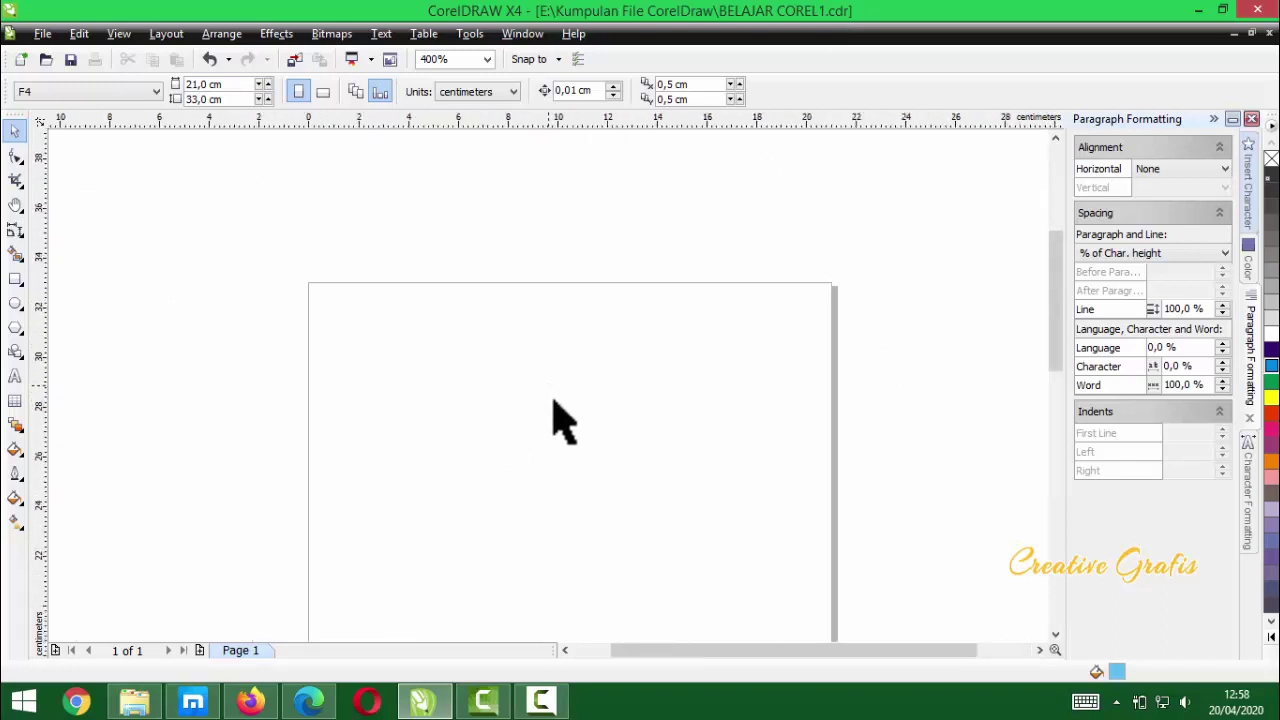
pyautogui.scroll(-1, 558, 405)
pyautogui.scroll(1, 549, 390)
pyautogui.scroll(-1, 549, 390)
pyautogui.scroll(1, 549, 390)
pyautogui.scroll(-1, 549, 390)
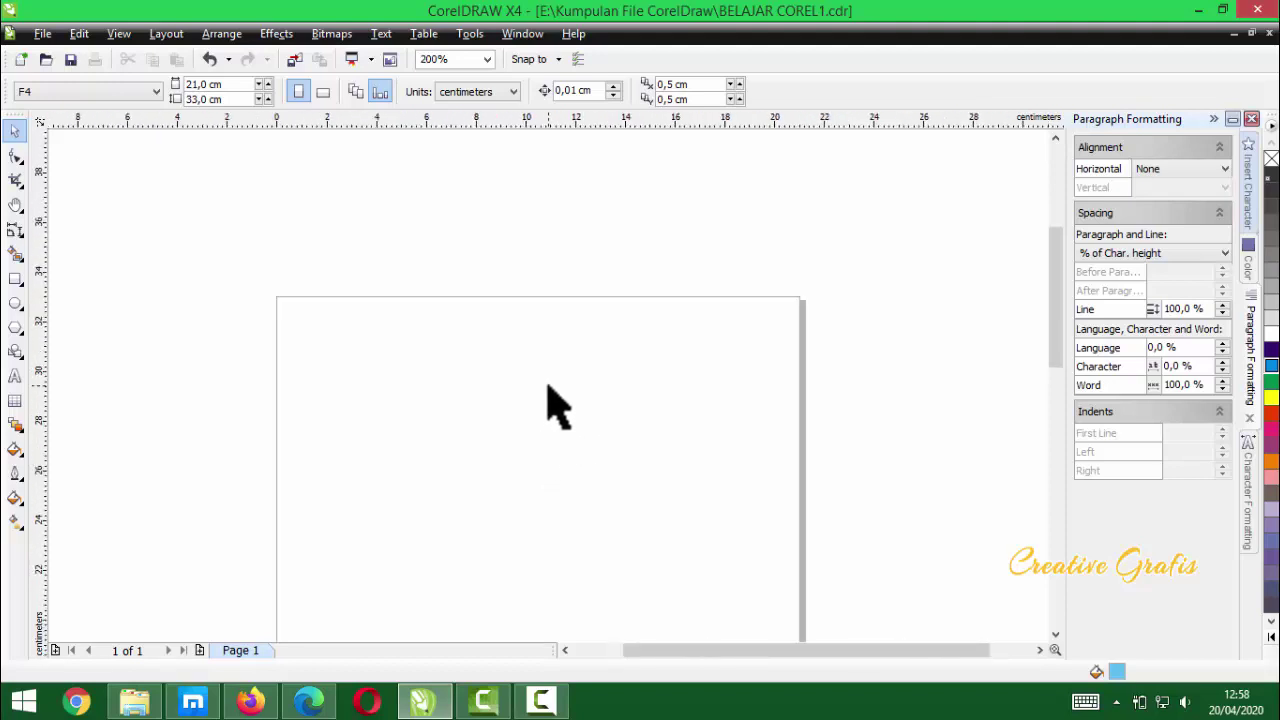
pyautogui.scroll(2, 553, 412)
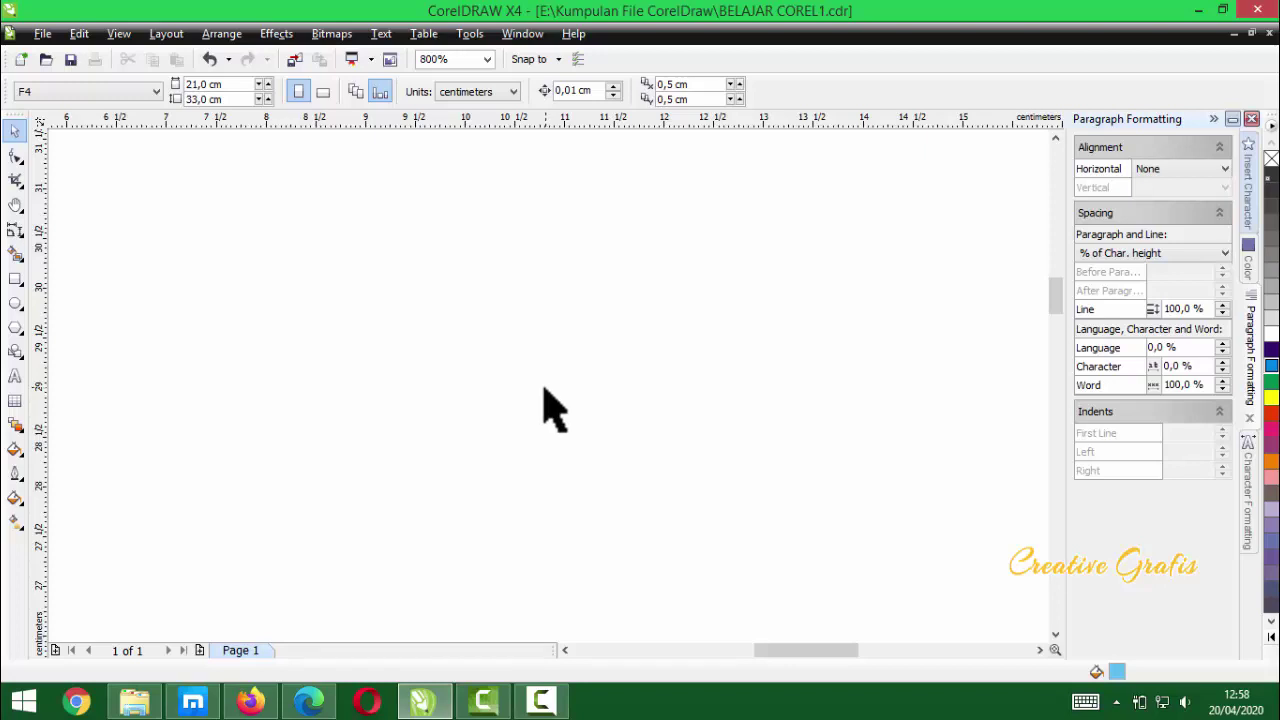
pyautogui.scroll(-1, 553, 410)
pyautogui.scroll(-1, 547, 388)
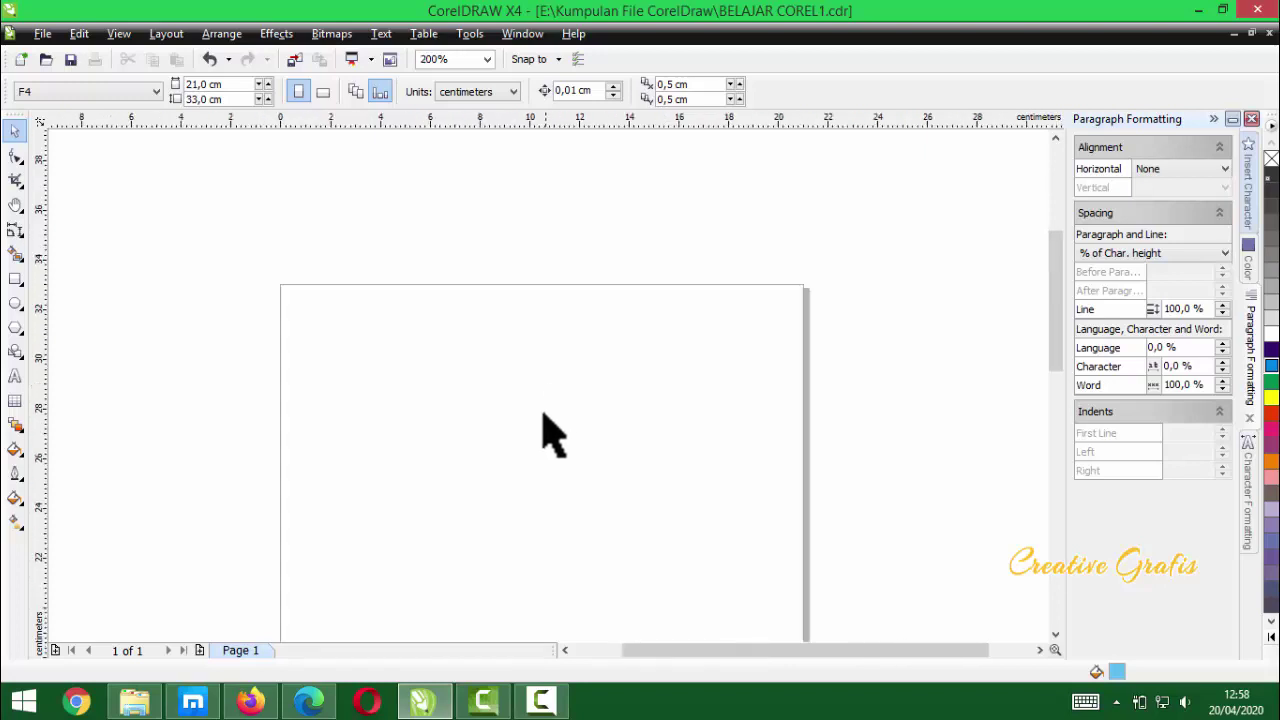
pyautogui.scroll(1, 577, 445)
pyautogui.scroll(-1, 547, 386)
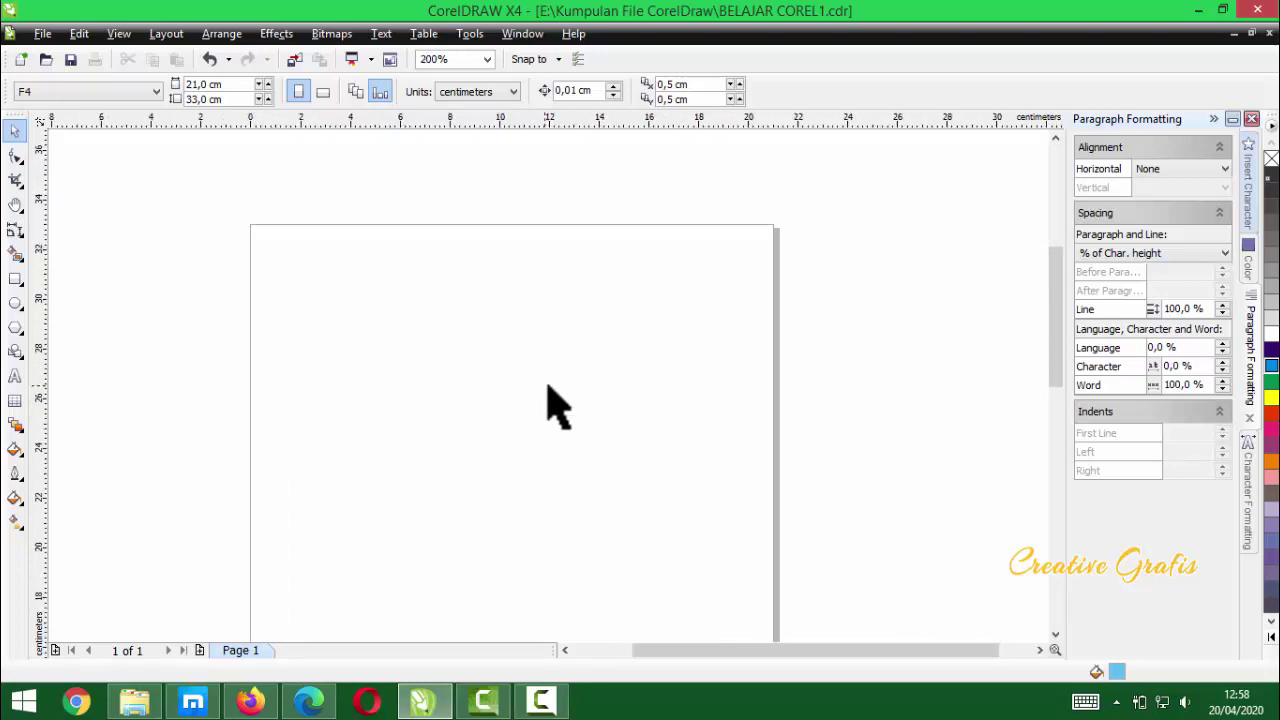
pyautogui.scroll(6, 548, 386)
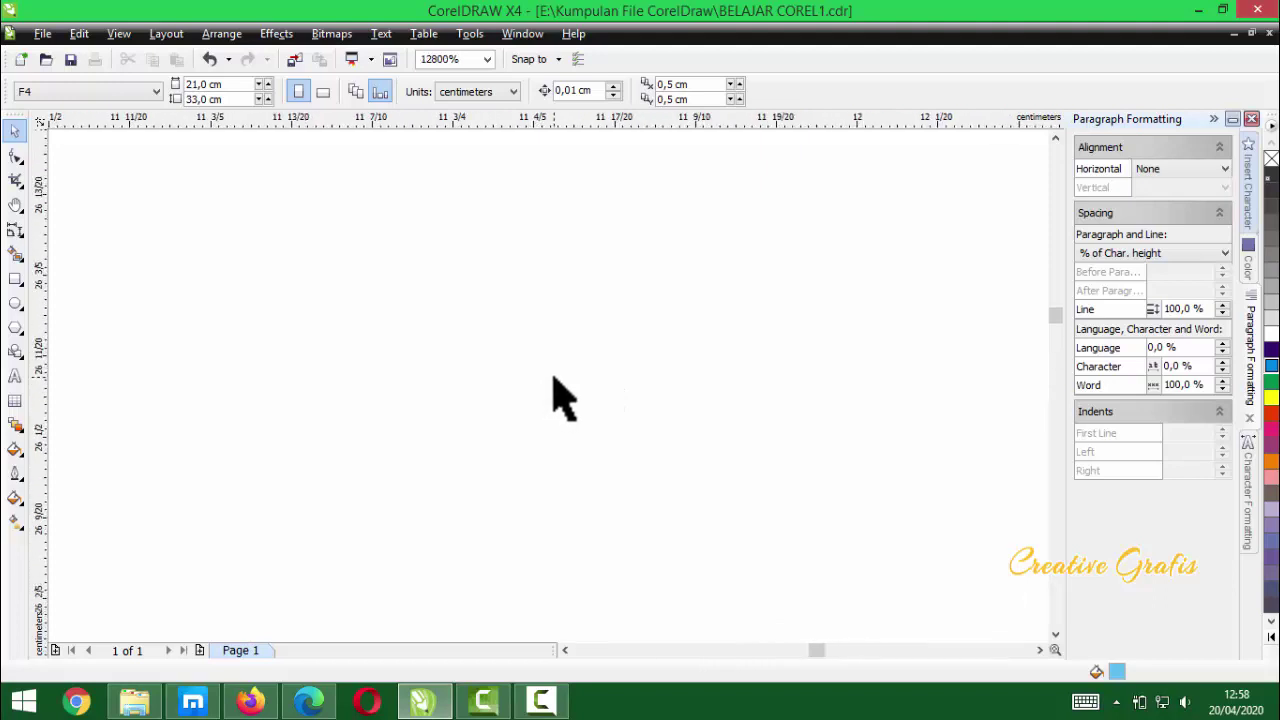
pyautogui.scroll(-5, 558, 402)
pyautogui.scroll(2, 555, 406)
pyautogui.scroll(2, 557, 405)
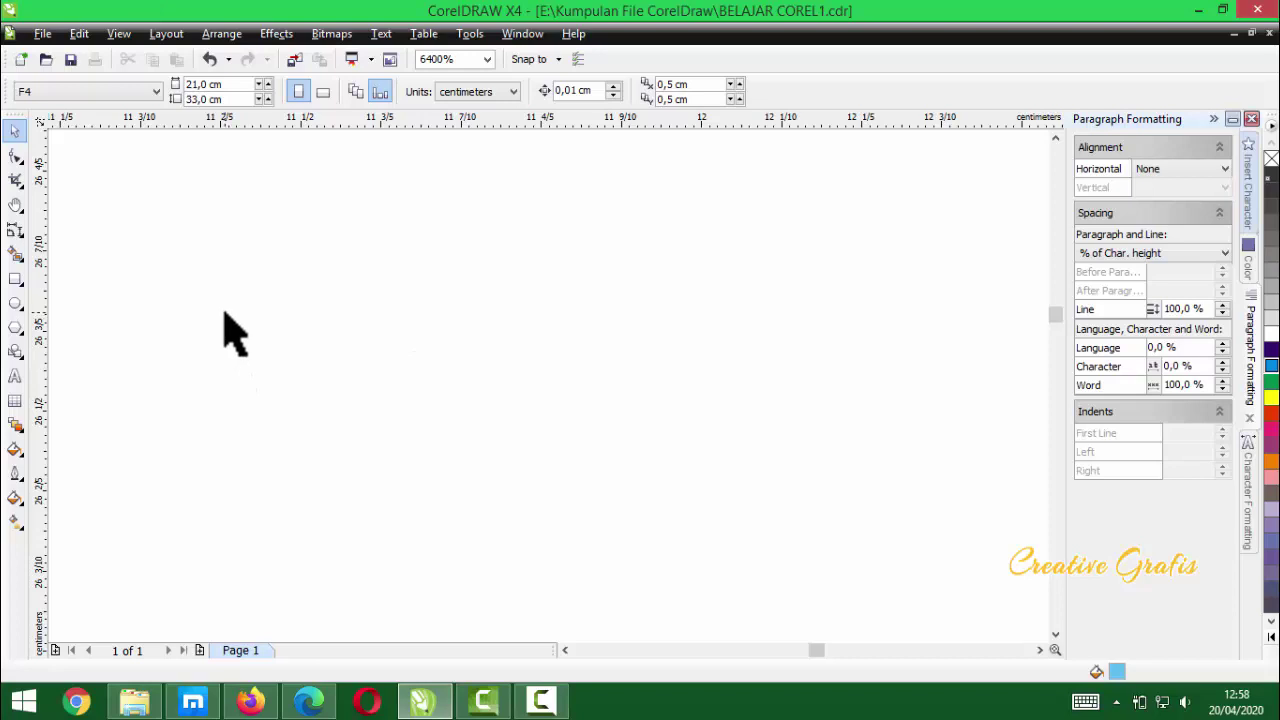
# - Draw a small rectangle about 0.18 cm wide and 0.1 cm high, and move it slightly right and up
pyautogui.click(24, 284)
pyautogui.click(26, 284)
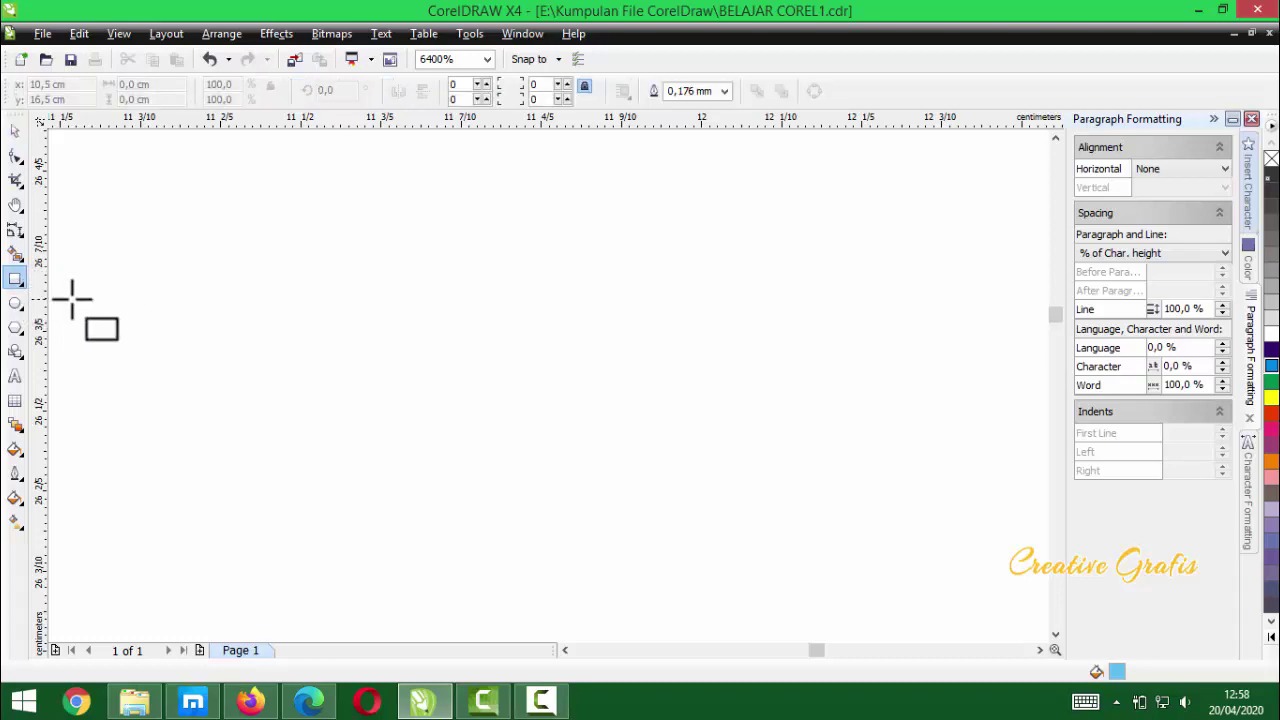
pyautogui.moveTo(220, 273); pyautogui.dragTo(362, 366)
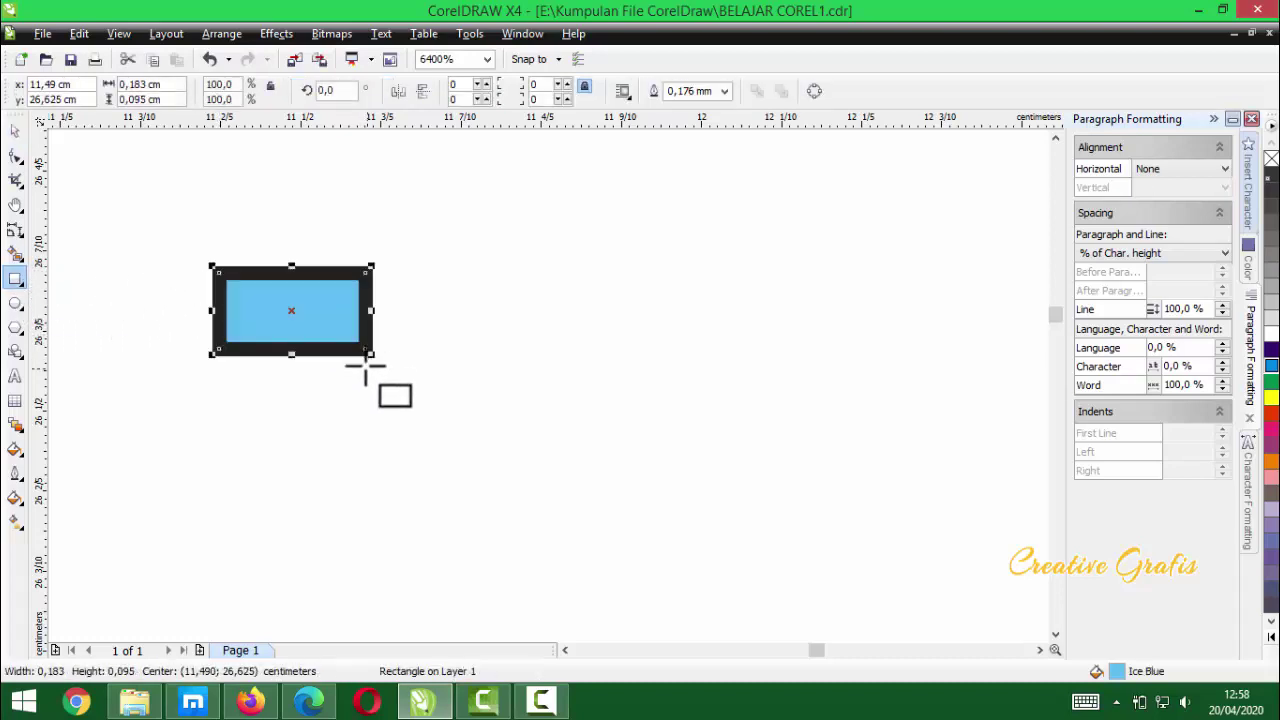
pyautogui.click(15, 132)
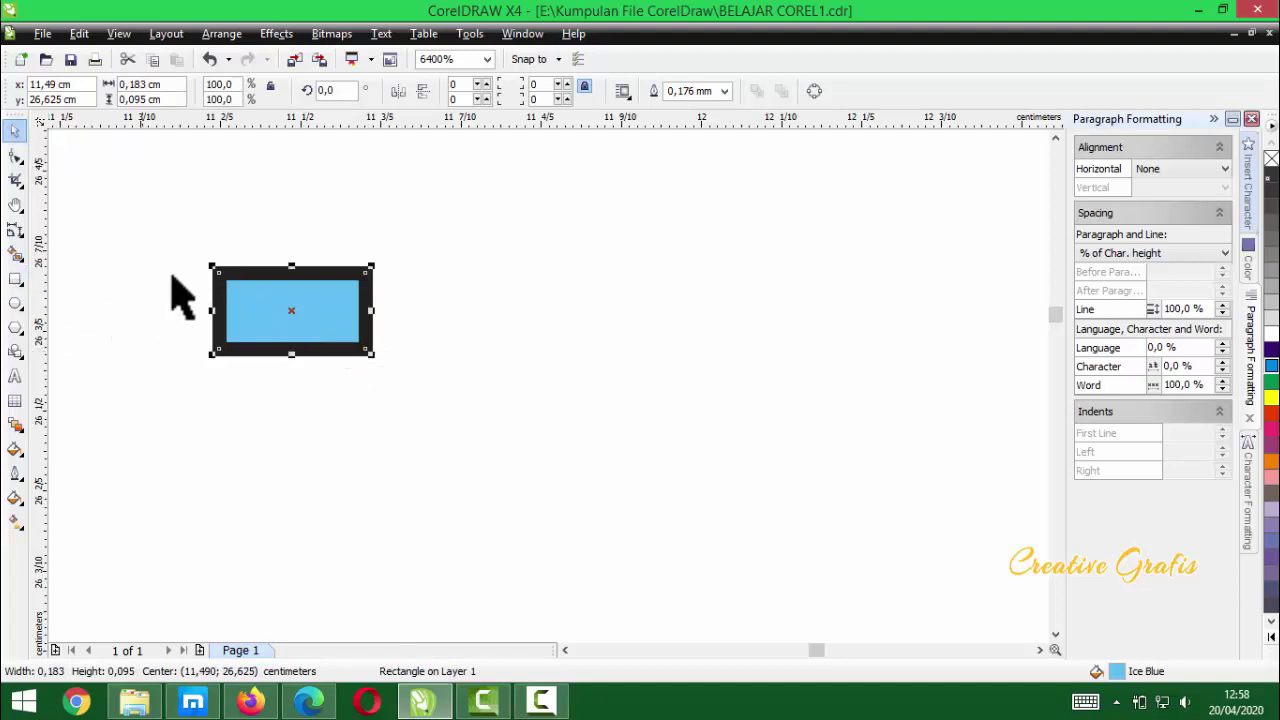
pyautogui.moveTo(317, 315); pyautogui.dragTo(418, 299)
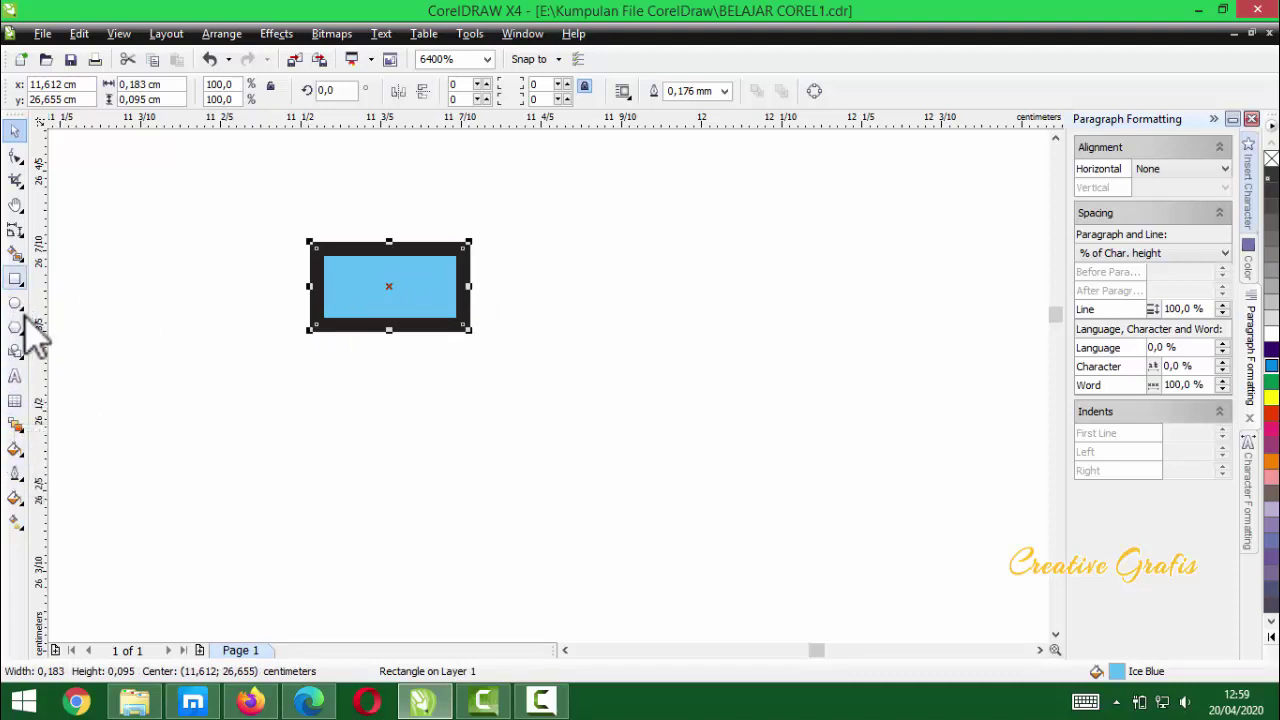
# - Draw a closed four-cornered shape about 0.31 by 0.18 cm with the Pen tool, below and right of the rectangle
pyautogui.click(26, 266)
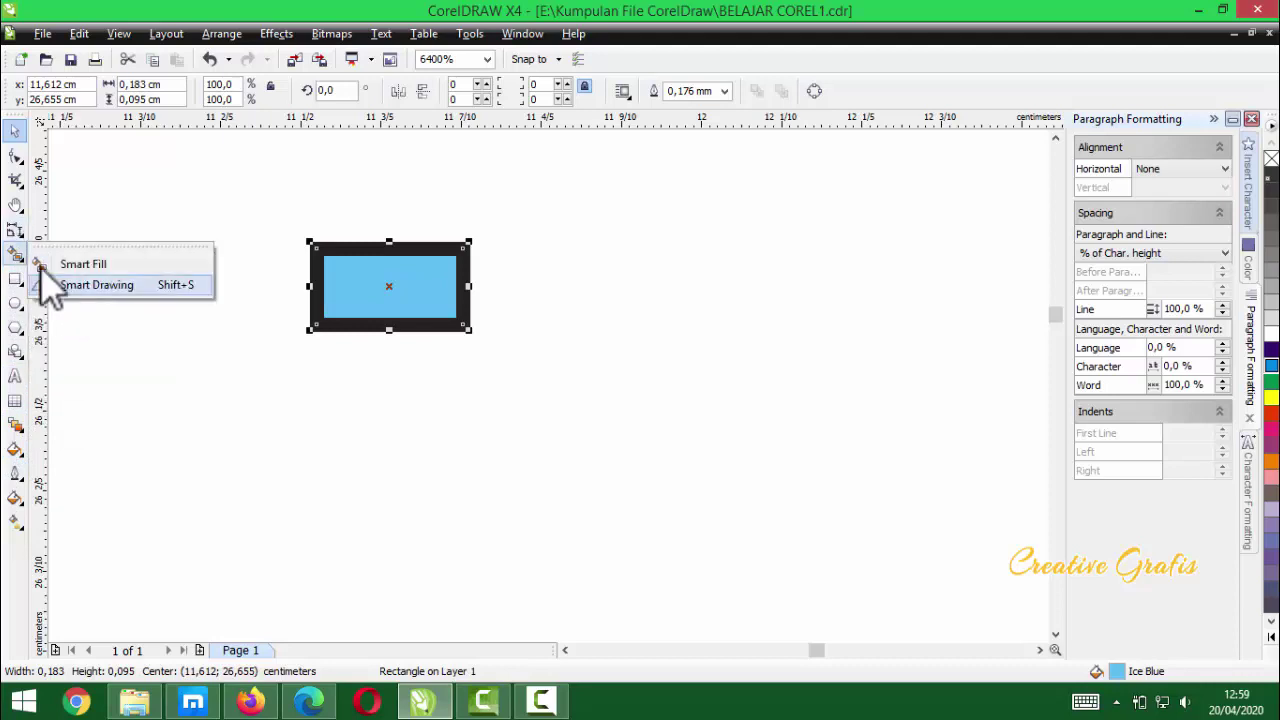
pyautogui.click(15, 232)
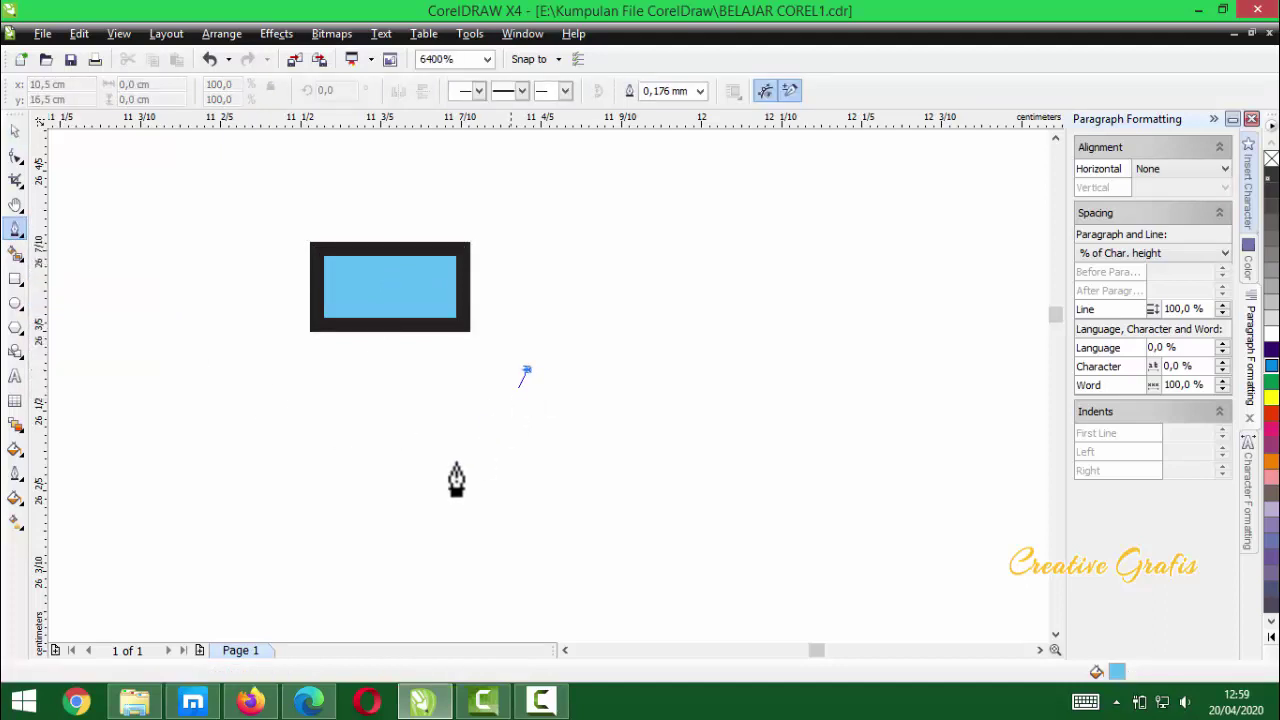
pyautogui.click(698, 516)
pyautogui.click(680, 431)
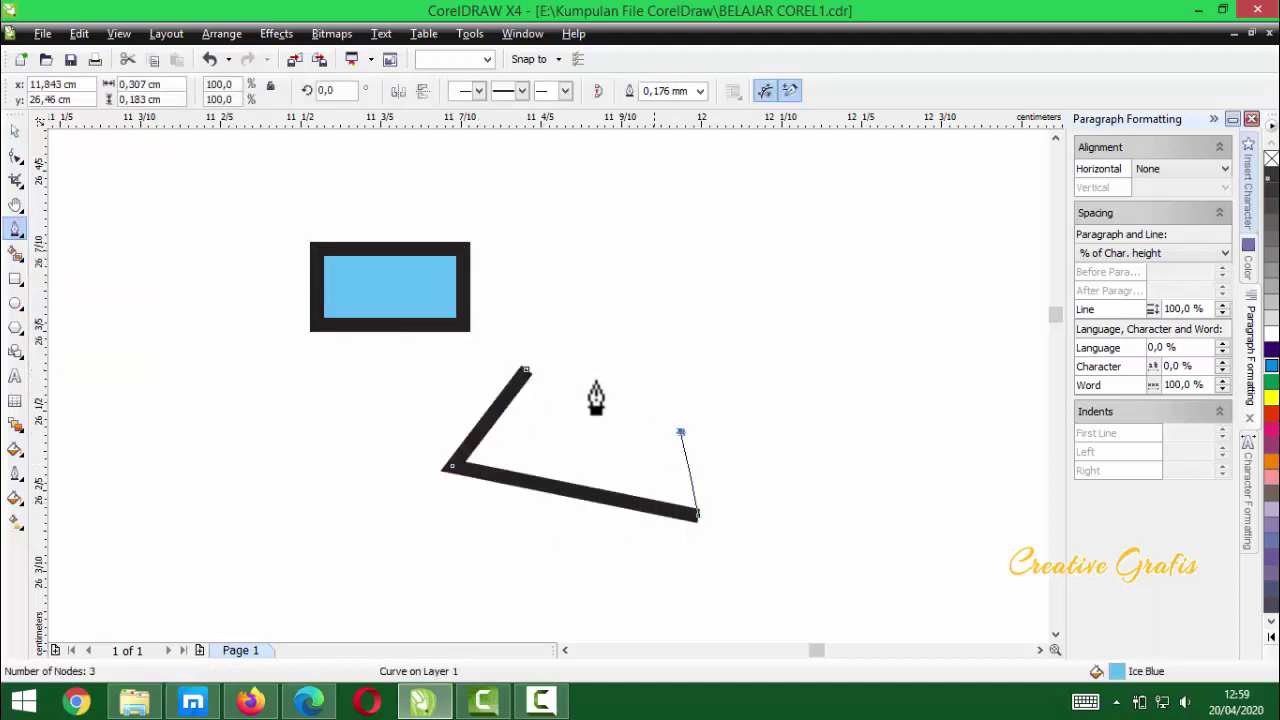
pyautogui.click(526, 371)
pyautogui.click(526, 371)
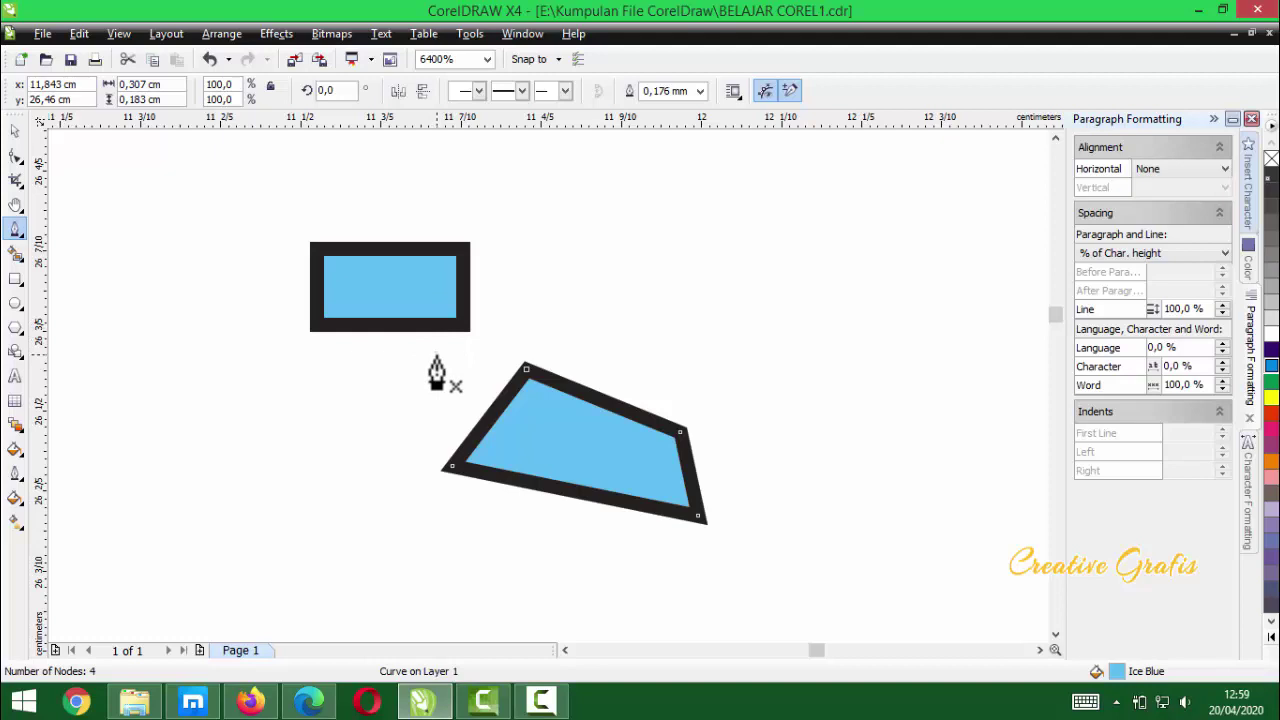
# - Select both the small rectangle and the four-cornered pen shape and delete them
pyautogui.click(14, 131)
pyautogui.moveTo(257, 209); pyautogui.dragTo(760, 540)
pyautogui.press('Delete')
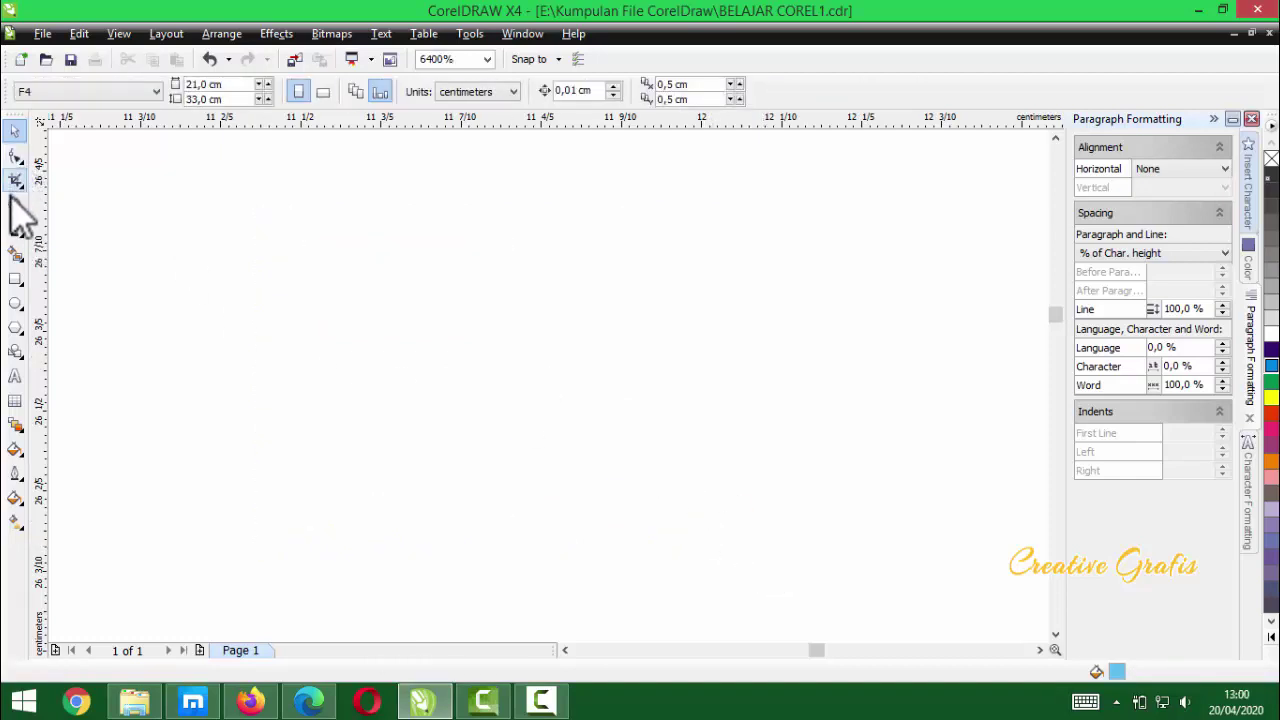
# - Draw a rectangle about 0.54 cm wide and 0.19 cm high, and move it slightly left and down
pyautogui.click(17, 281)
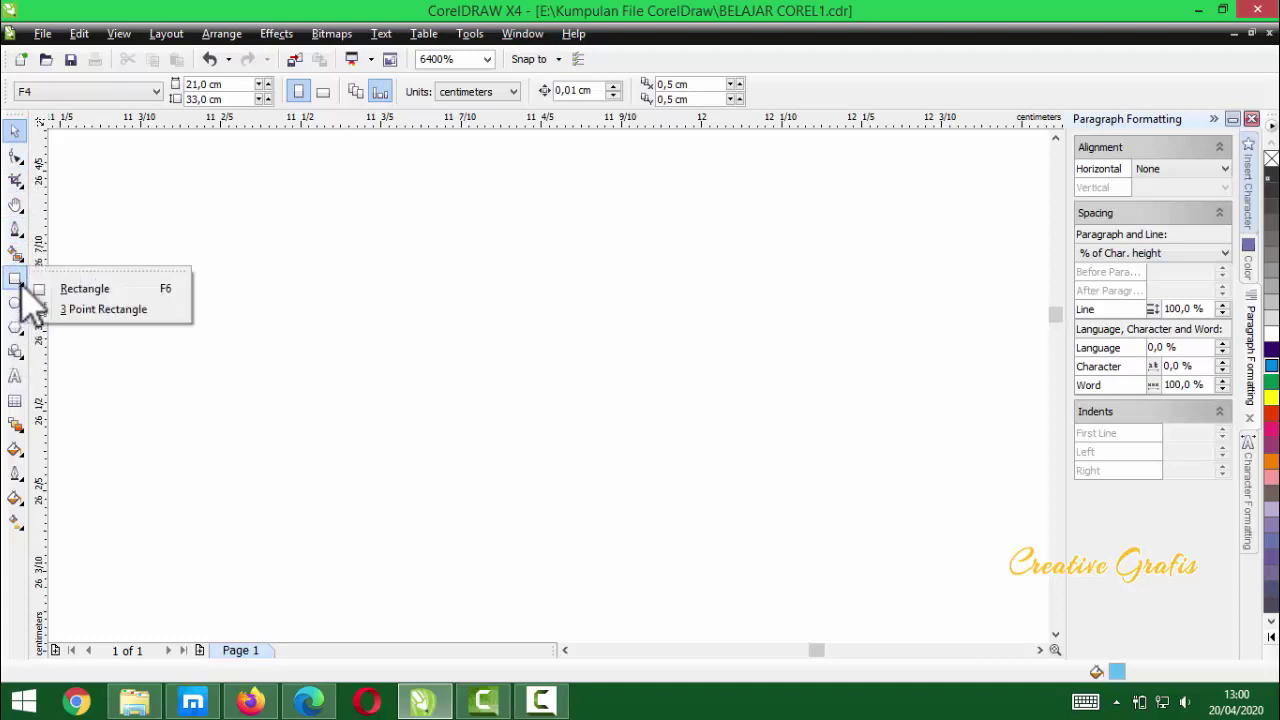
pyautogui.click(88, 290)
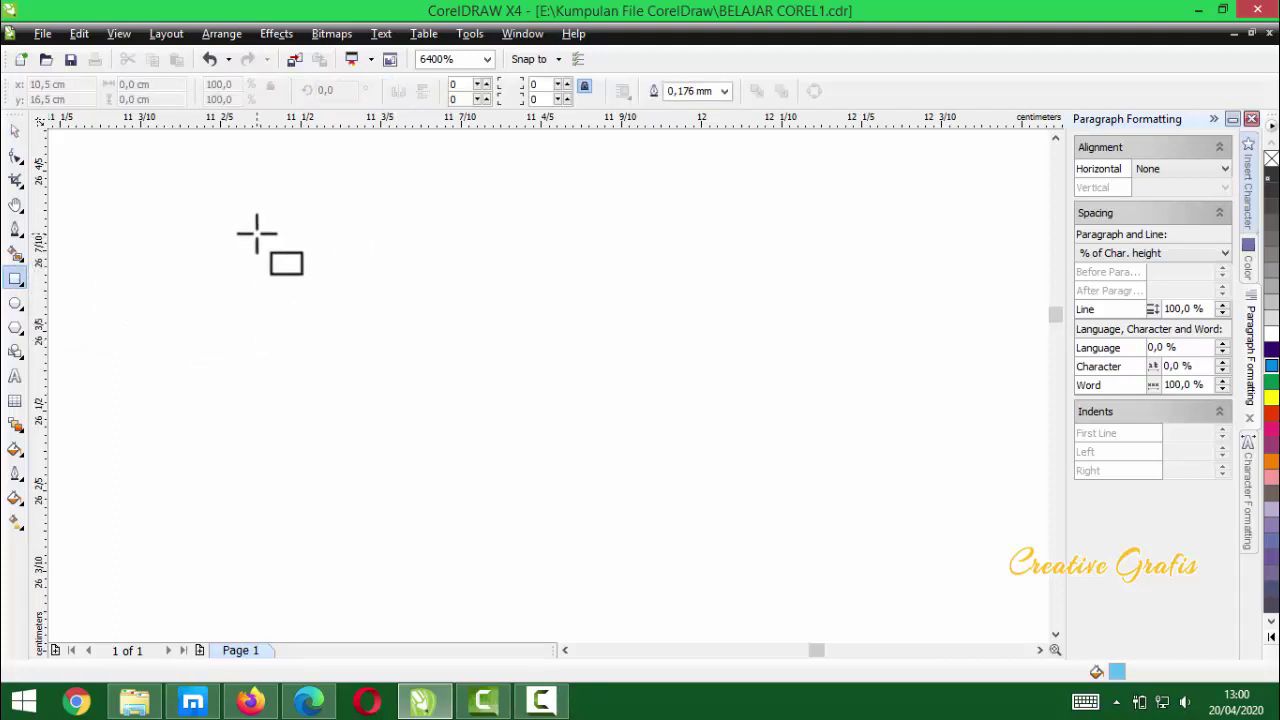
pyautogui.moveTo(288, 220); pyautogui.dragTo(728, 378)
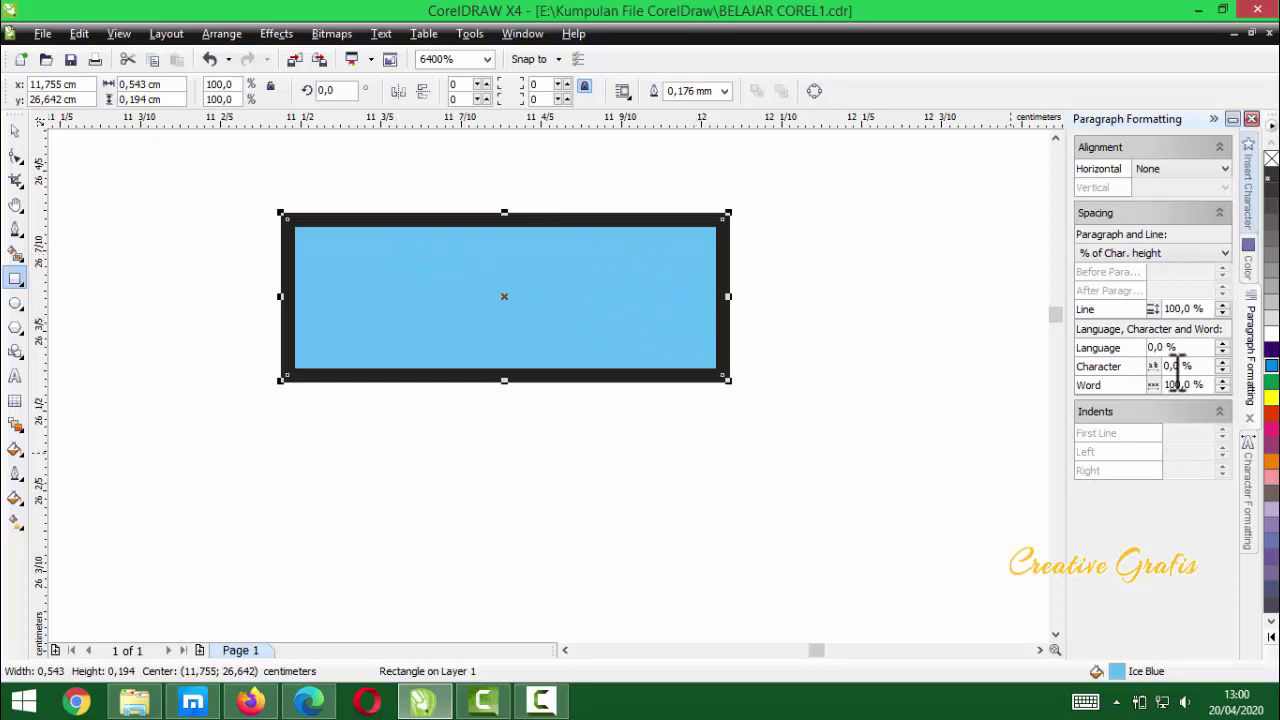
pyautogui.click(17, 131)
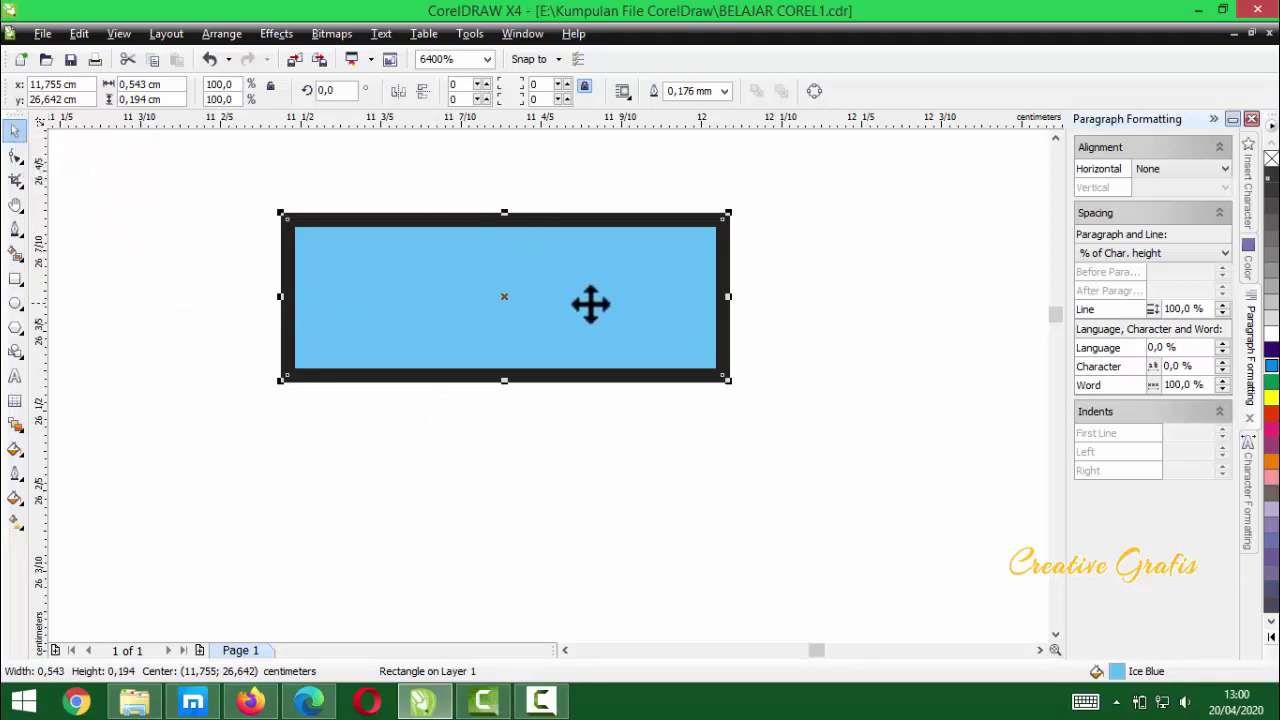
pyautogui.click(505, 321)
pyautogui.moveTo(505, 321); pyautogui.dragTo(515, 327)
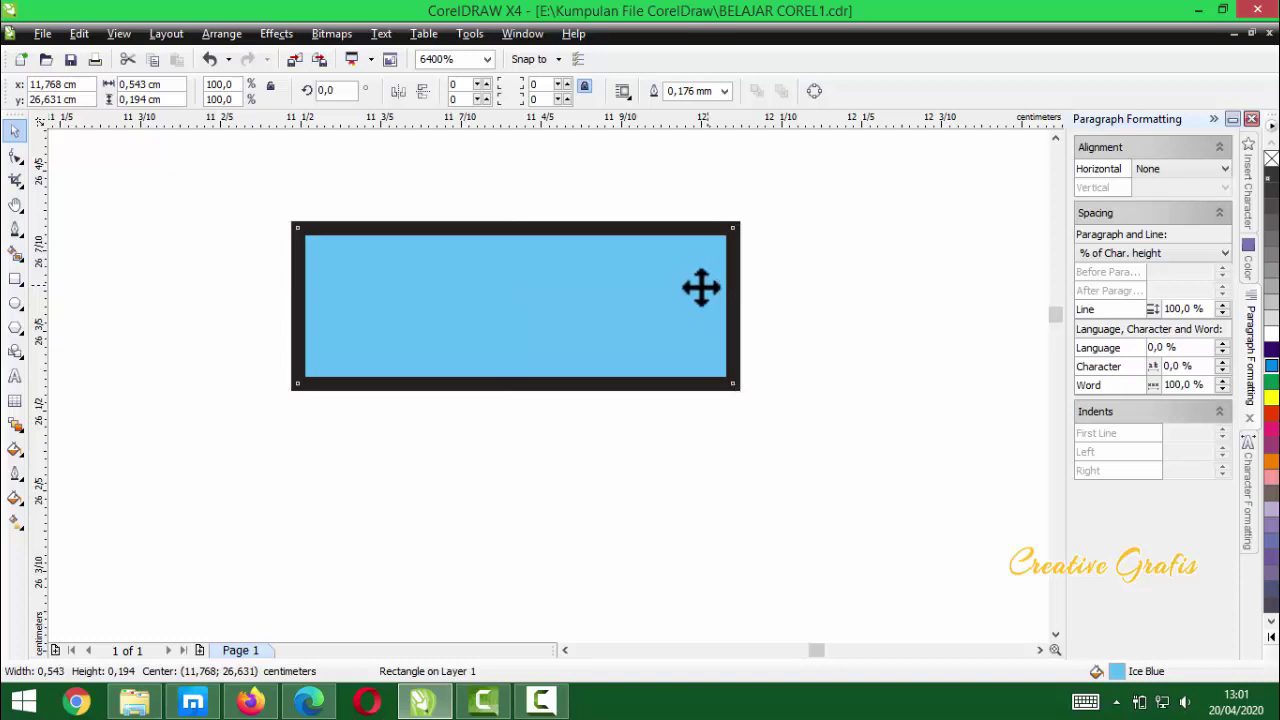
pyautogui.moveTo(697, 286); pyautogui.dragTo(654, 289)
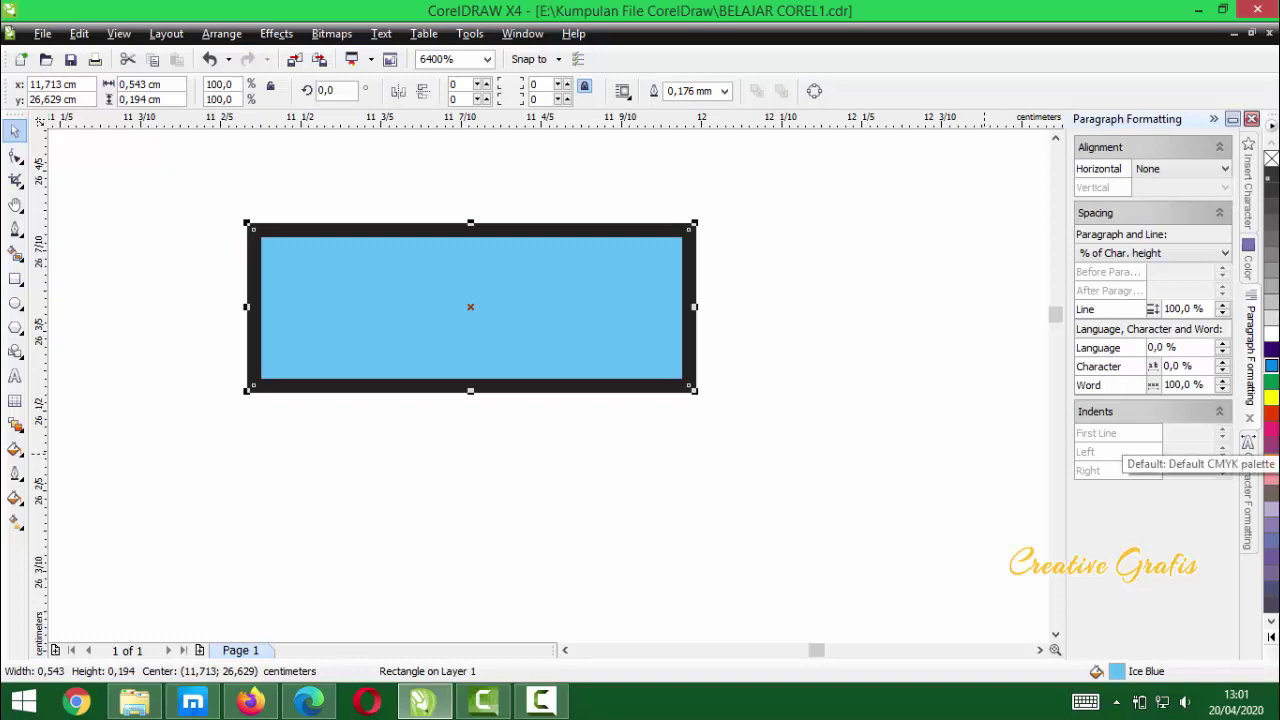
# - Look through the full default CMYK colour palette and deselect the rectangle
pyautogui.click(1272, 637)
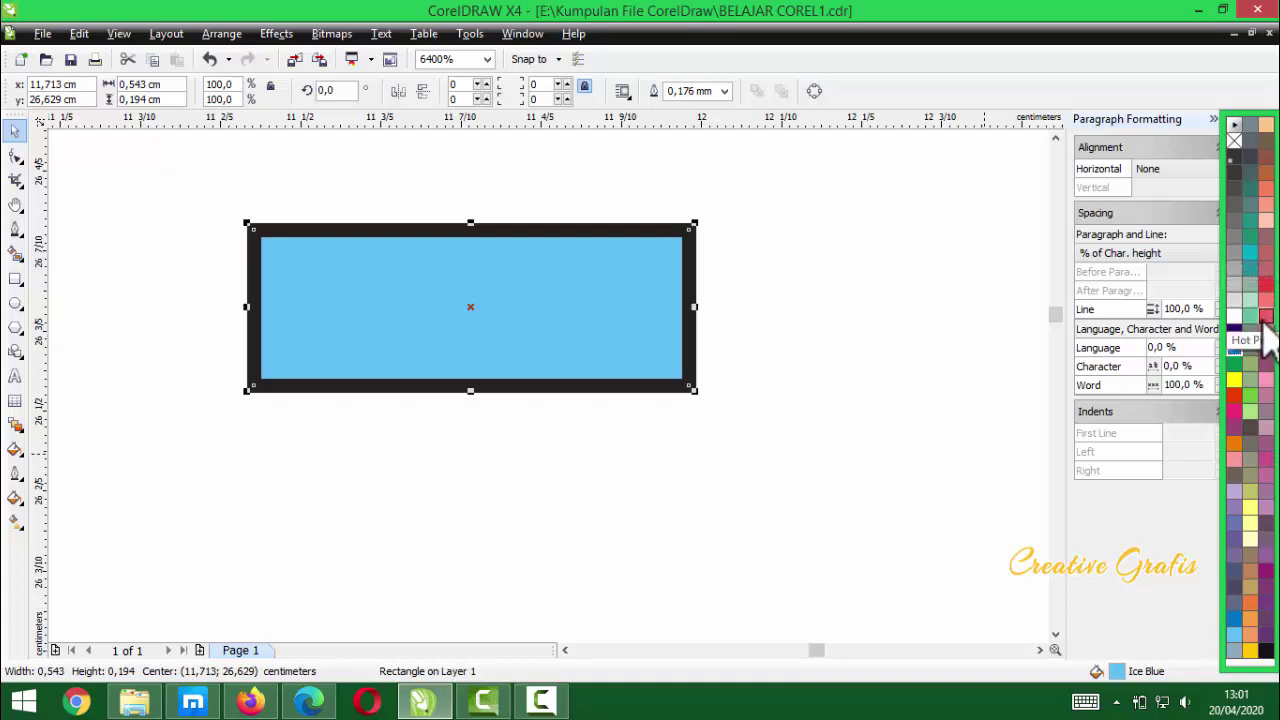
pyautogui.click(951, 349)
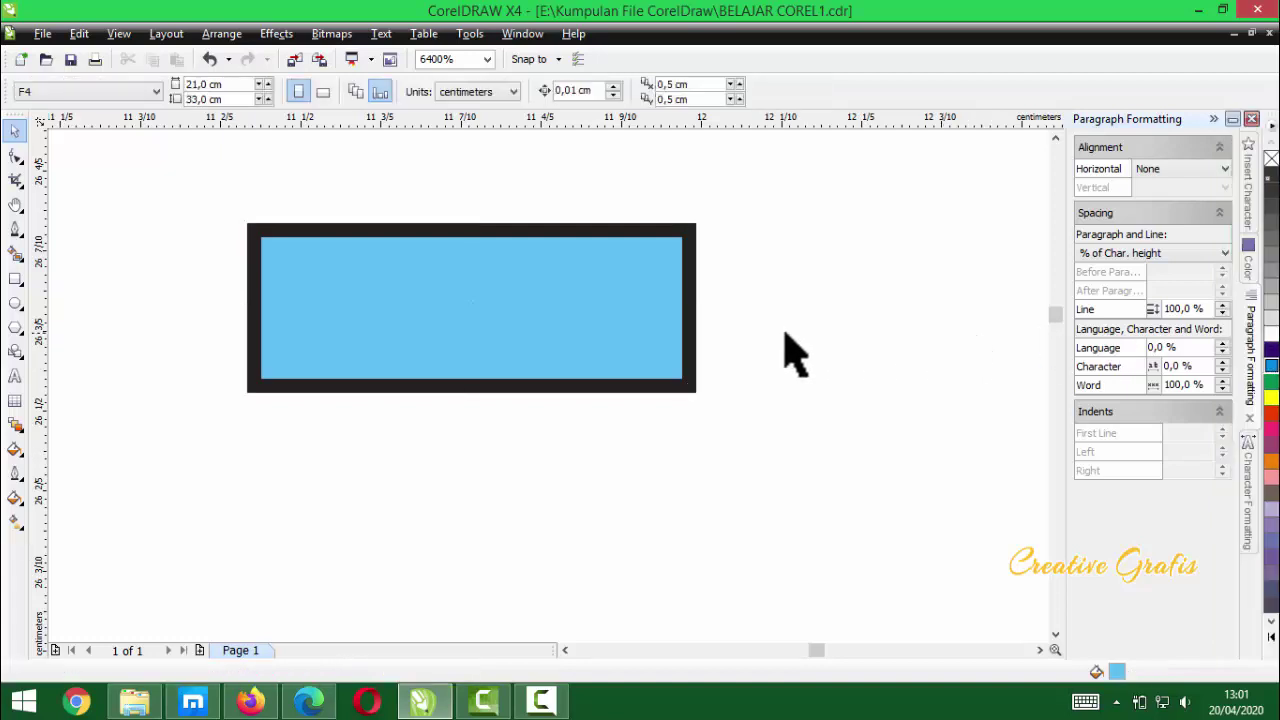
# - Move the blue rectangle left, stretching it downward to about 0.44 cm high and shifting it slightly up and right
pyautogui.moveTo(526, 334); pyautogui.dragTo(410, 338)
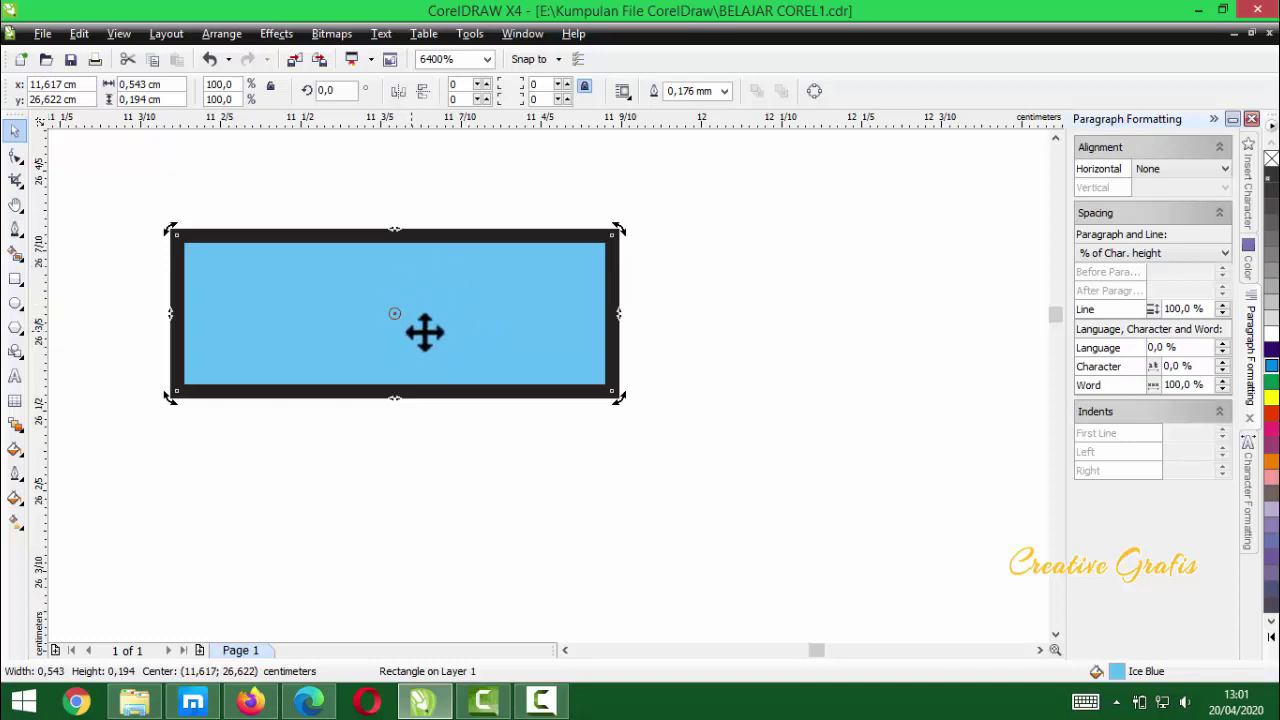
pyautogui.moveTo(424, 333); pyautogui.dragTo(401, 334)
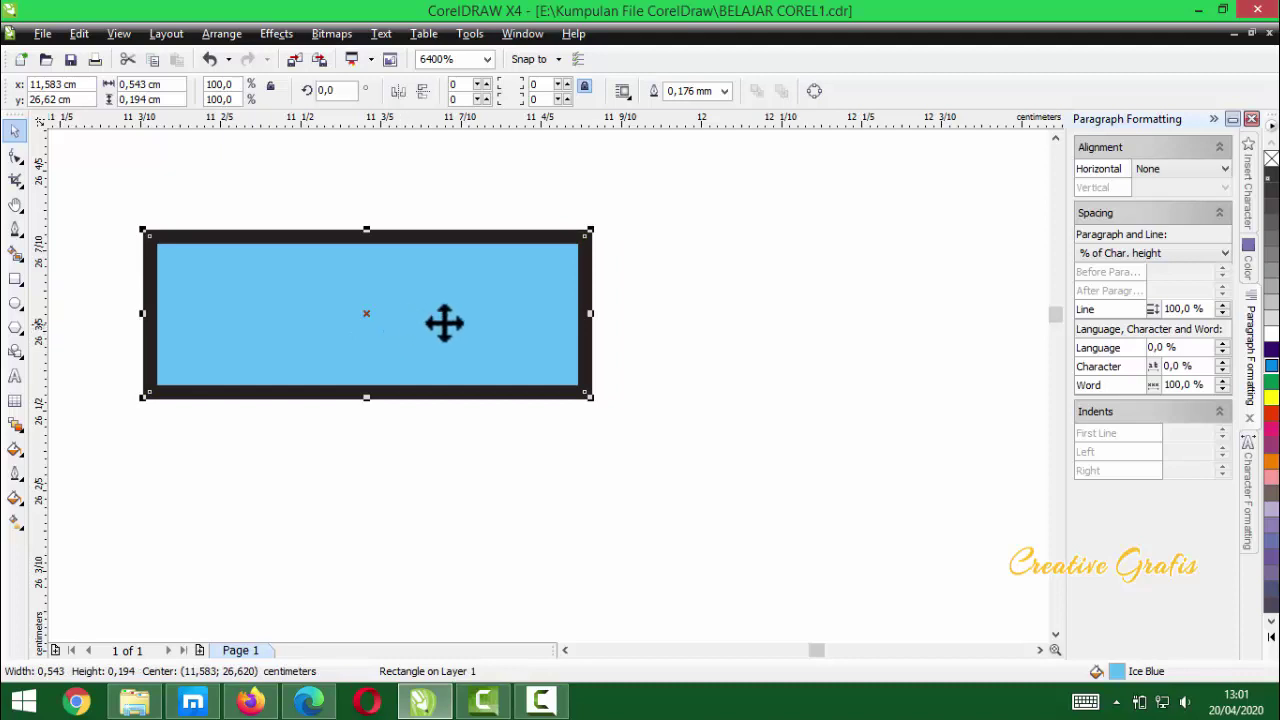
pyautogui.moveTo(443, 324); pyautogui.dragTo(416, 314)
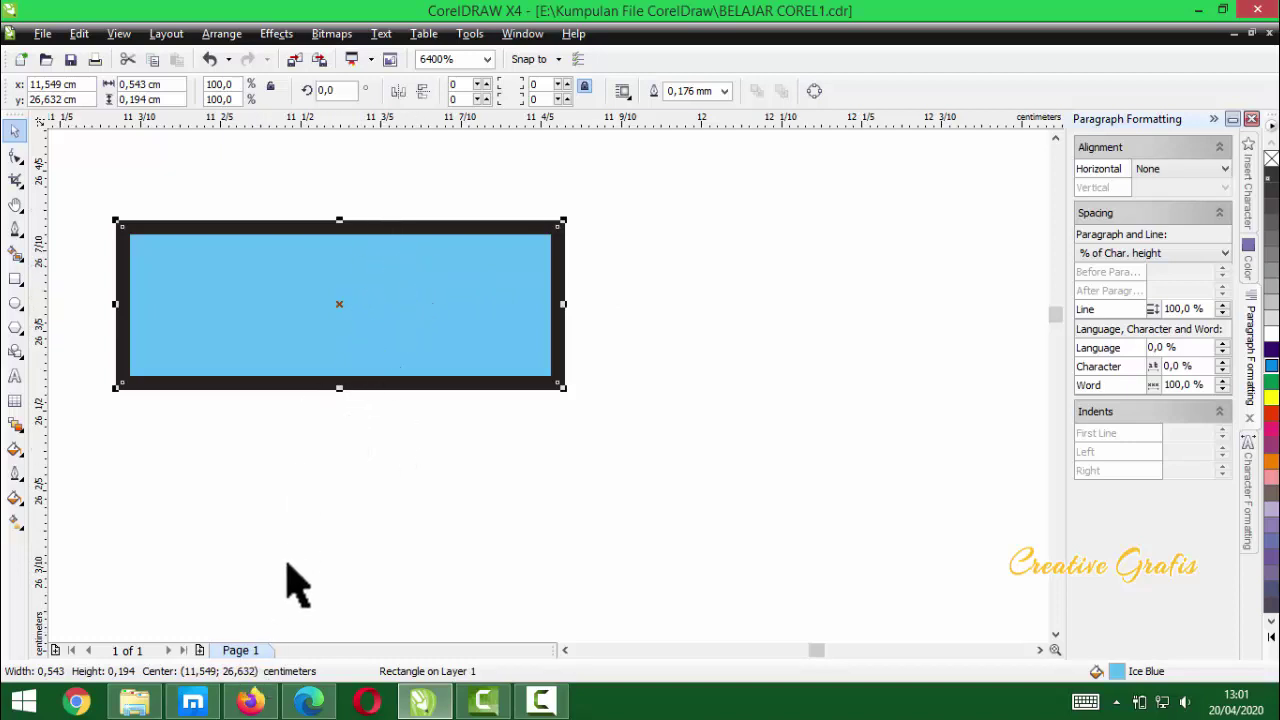
pyautogui.moveTo(340, 390); pyautogui.dragTo(331, 586)
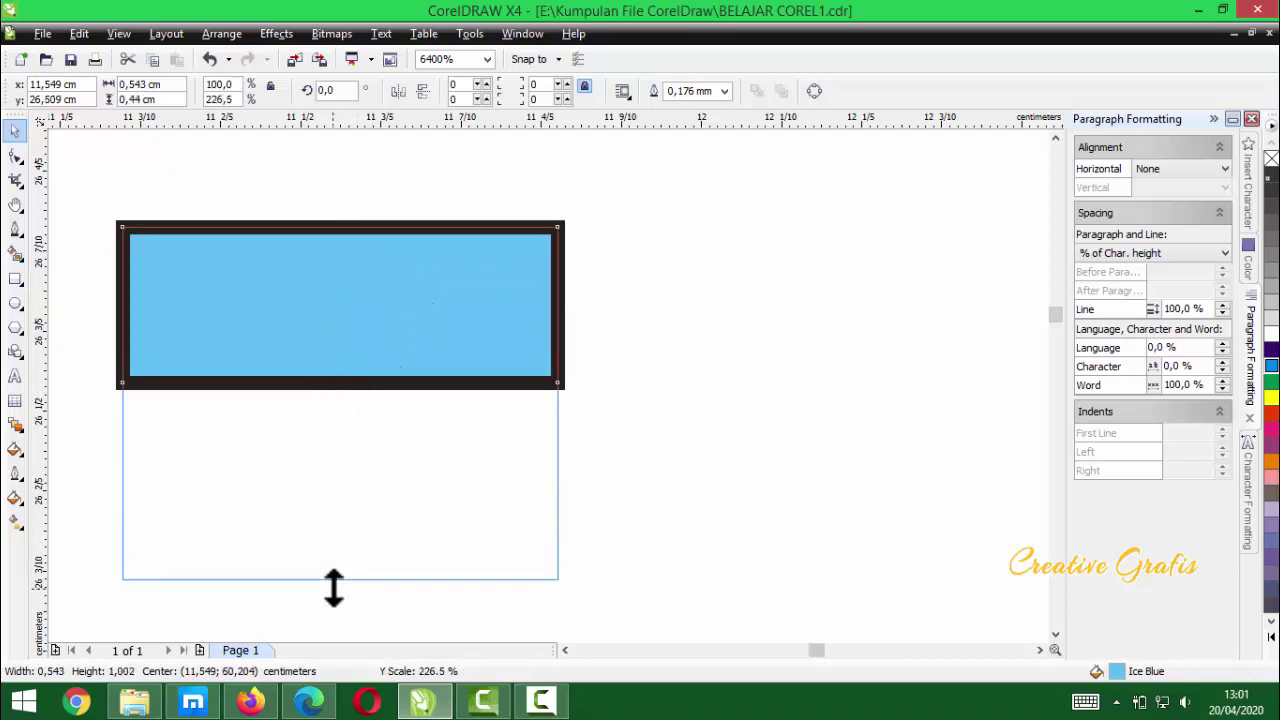
pyautogui.moveTo(423, 434); pyautogui.dragTo(457, 412)
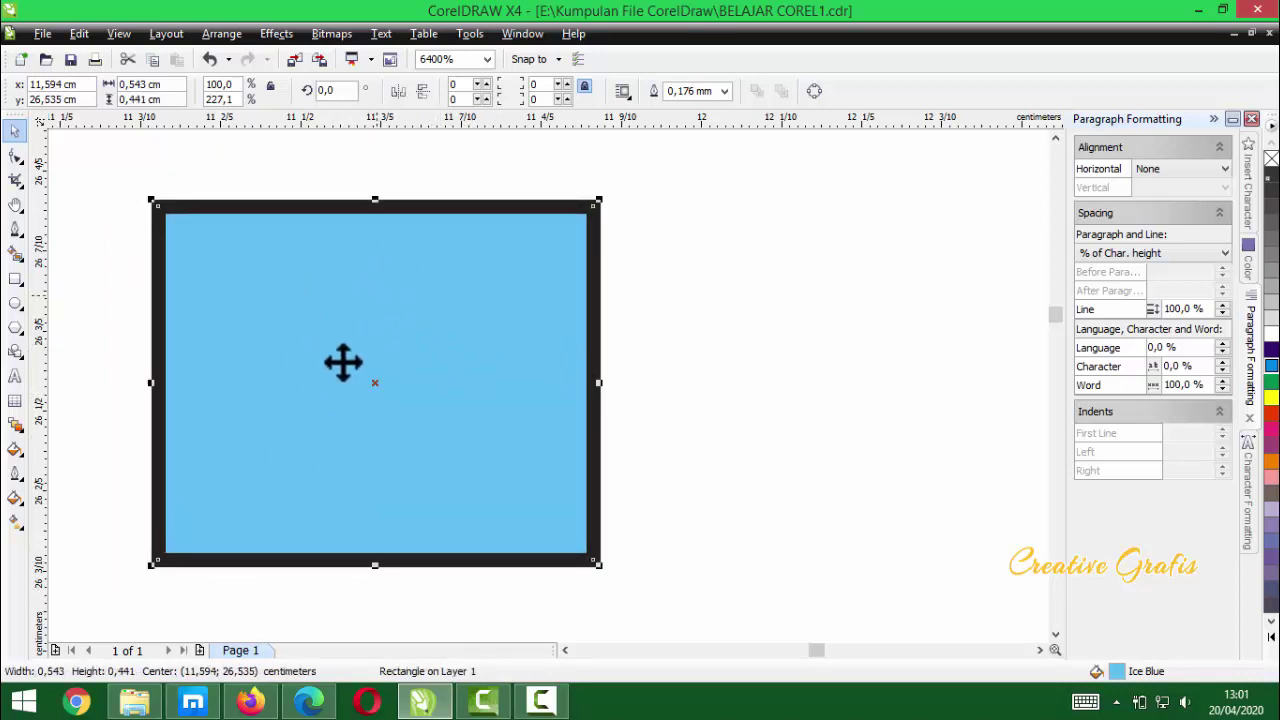
# - Switch to File Explorer, look through the portrait images in Downloads and copy the wajah picture
pyautogui.click(134, 700)
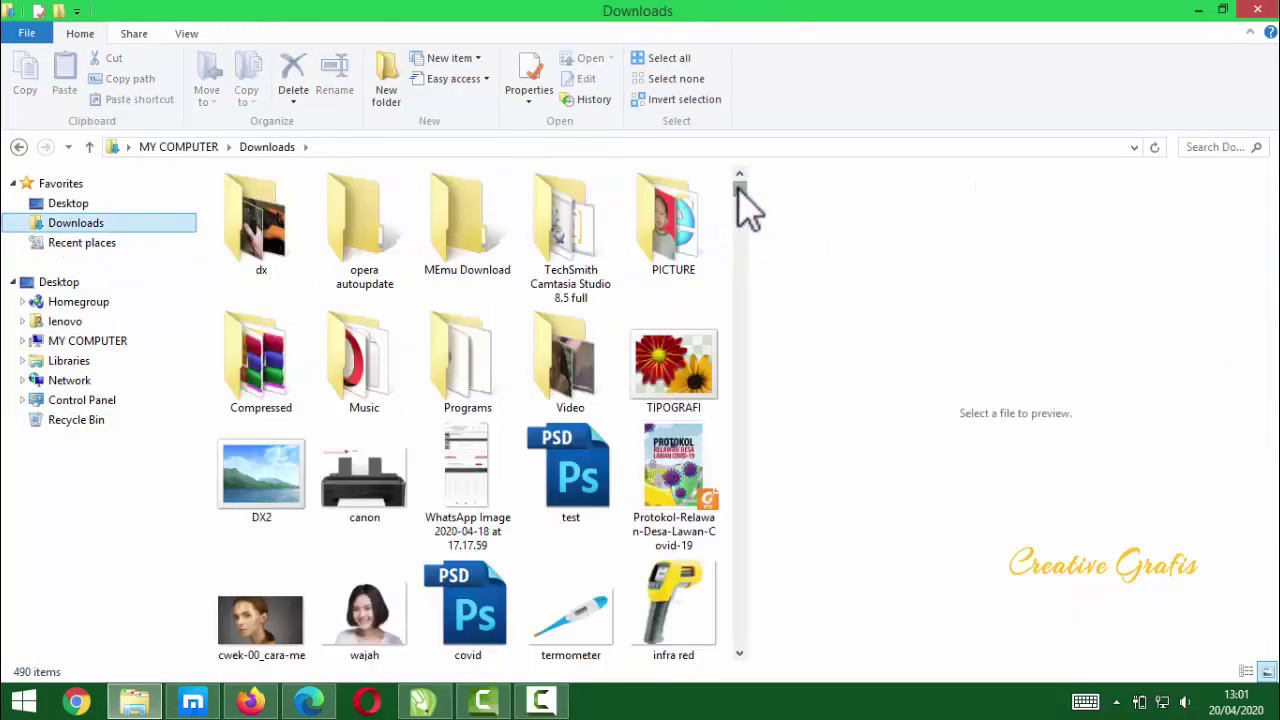
pyautogui.click(460, 518)
pyautogui.click(258, 624)
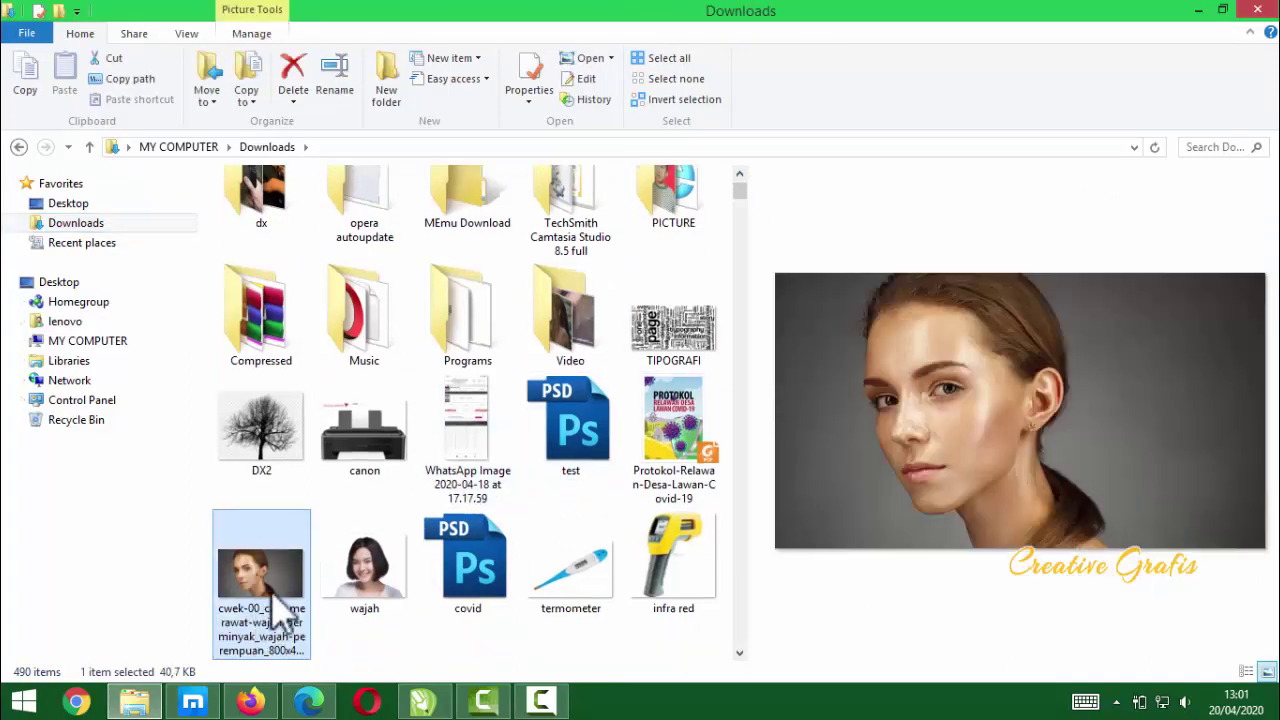
pyautogui.click(381, 571)
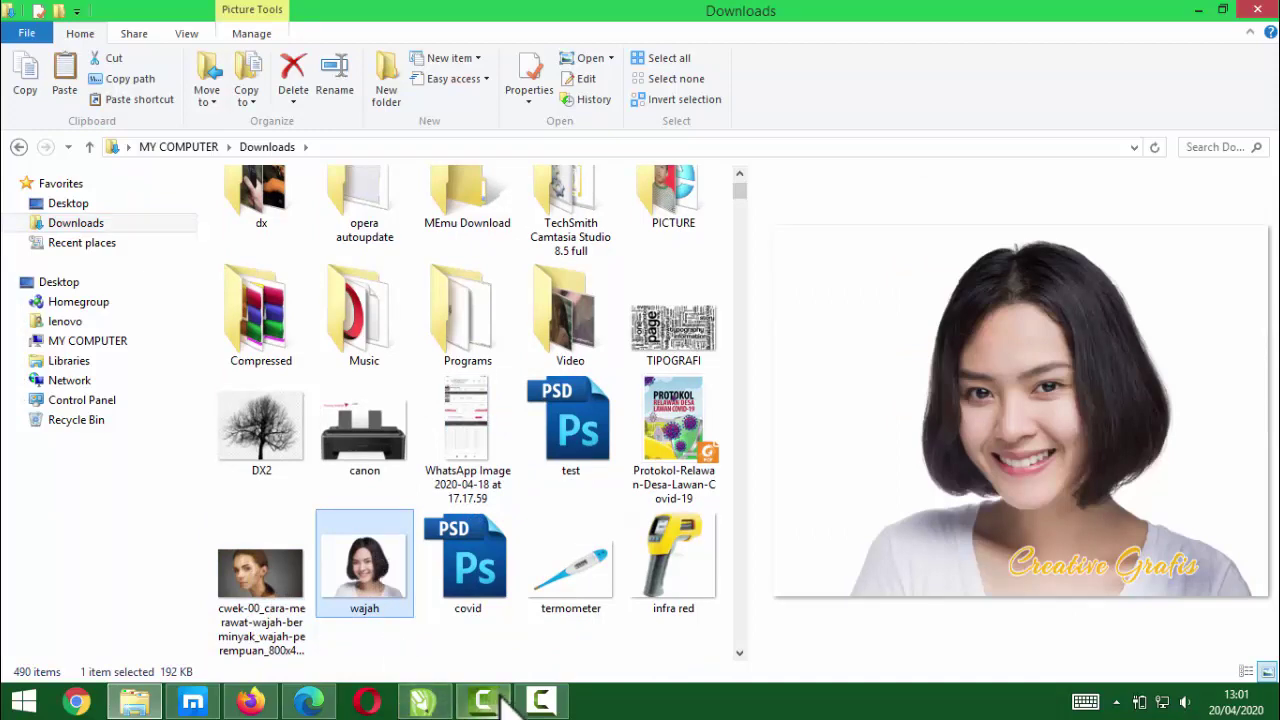
# - Return to CorelDRAW, deselect the rectangle and paste the copied wajah picture onto the page
pyautogui.click(412, 701)
pyautogui.click(729, 405)
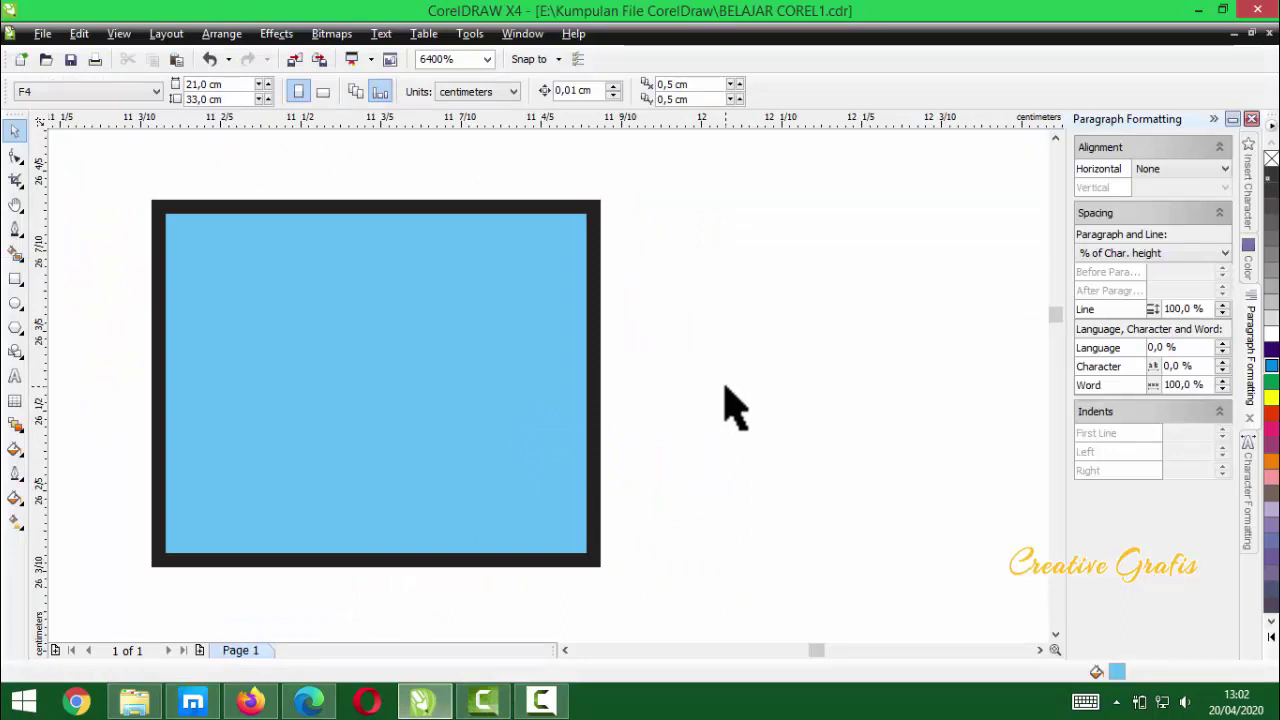
pyautogui.scroll(-7, 551, 392)
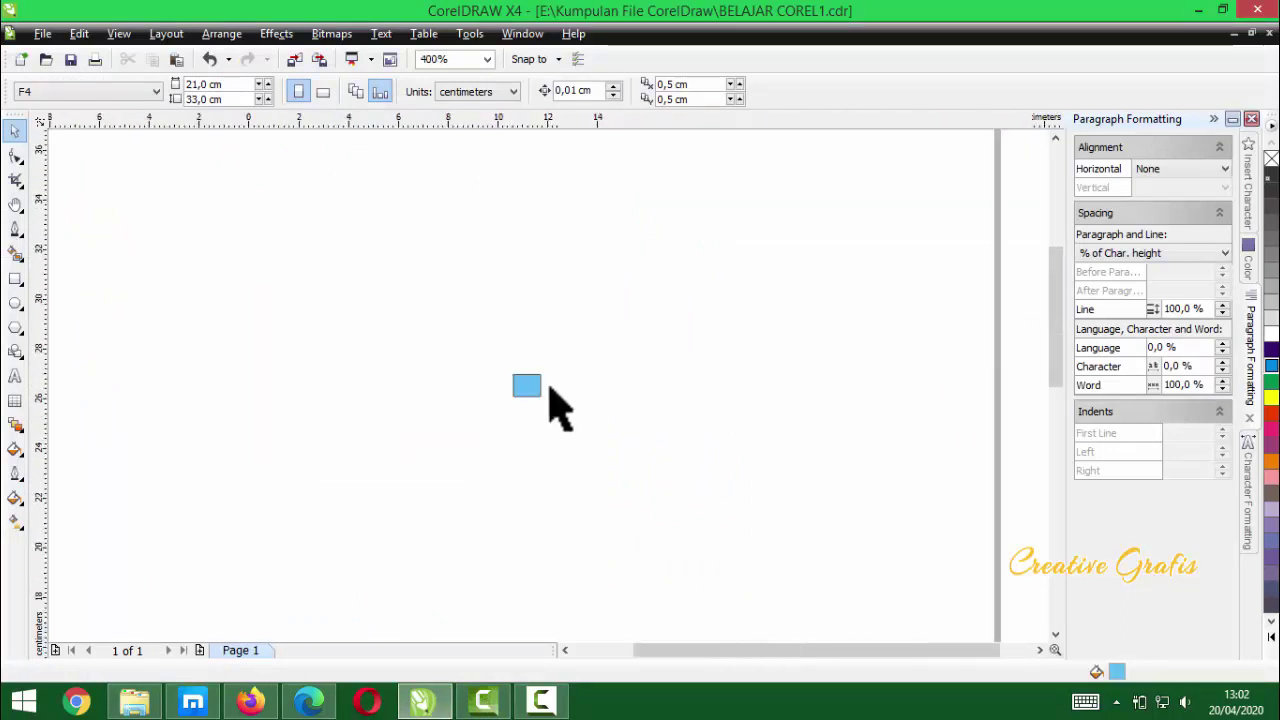
pyautogui.scroll(3, 550, 390)
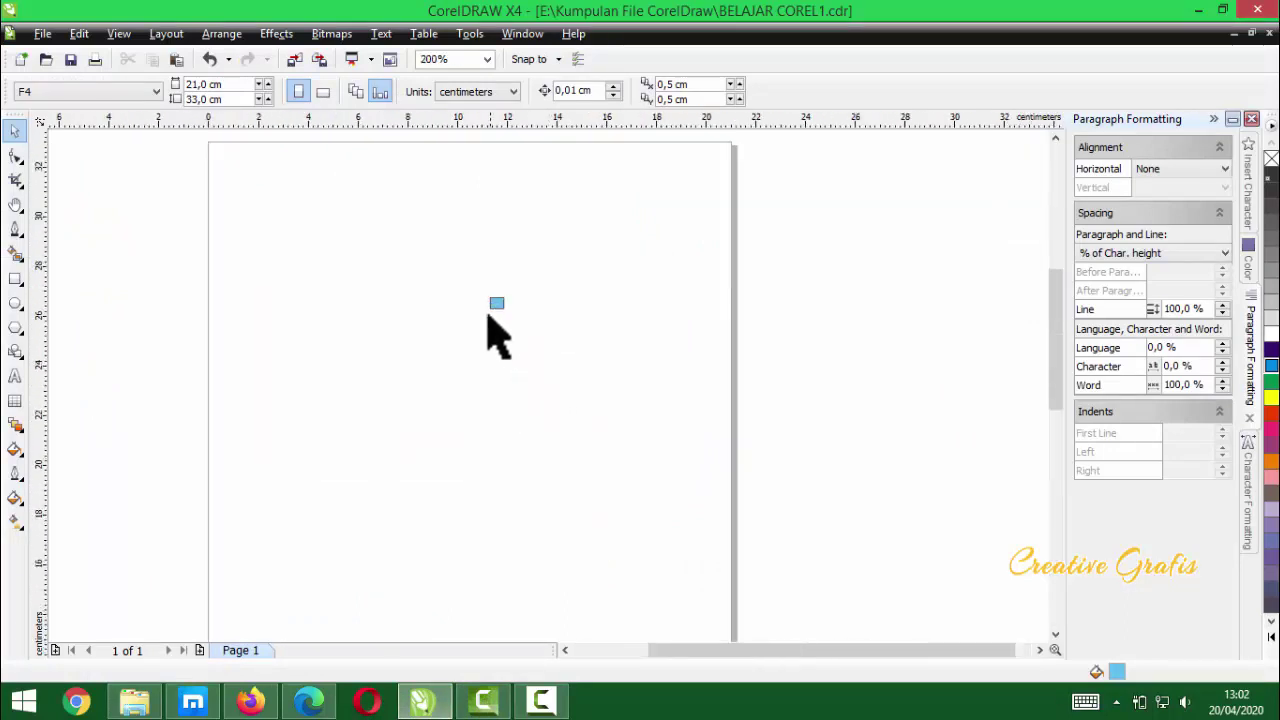
pyautogui.click(552, 370)
pyautogui.click(714, 366)
pyautogui.hotkey('ctrl', 'v')
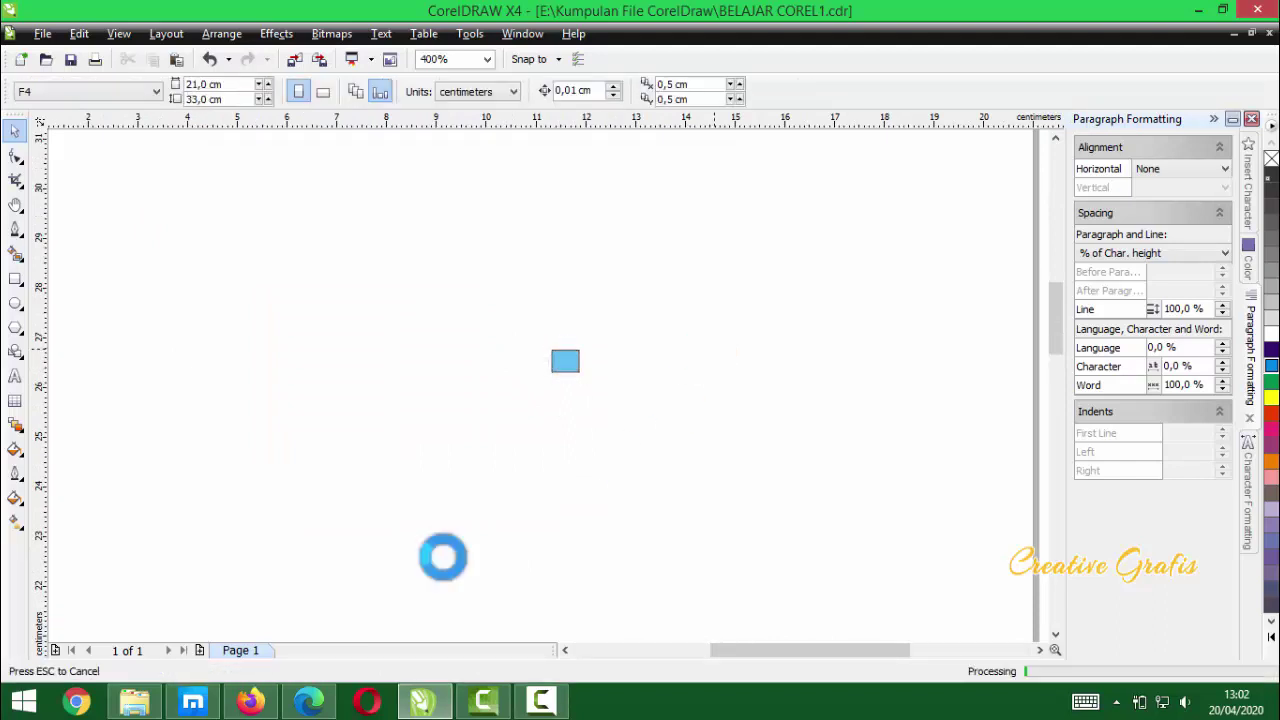
# - Enlarge the blue rectangle to about 11.5 by 9.4 cm and place the portrait, scaled to about 14.8 by 11.1 cm, beside it
pyautogui.scroll(-2, 545, 406)
pyautogui.moveTo(537, 408); pyautogui.dragTo(665, 408)
pyautogui.moveTo(772, 516); pyautogui.dragTo(734, 497)
pyautogui.moveTo(515, 368); pyautogui.dragTo(382, 505)
pyautogui.moveTo(603, 384); pyautogui.dragTo(526, 431)
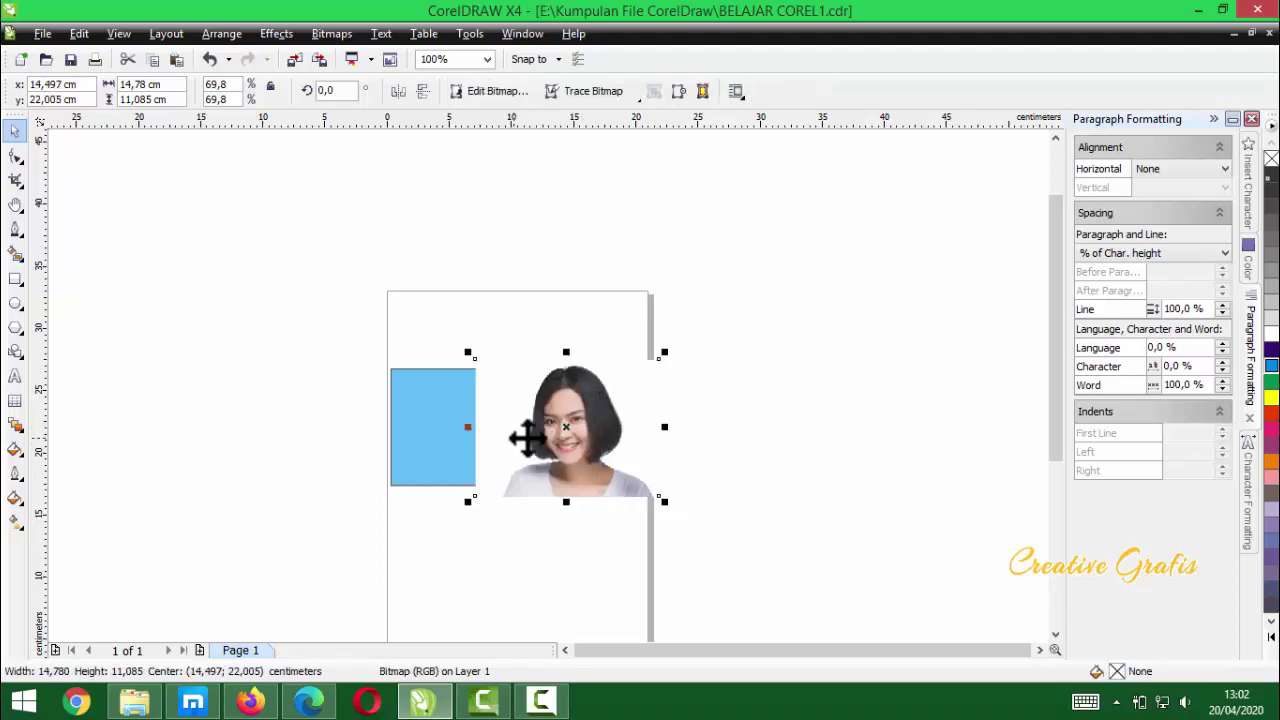
# - Nudge the portrait slightly right and up, and move the blue rectangle over the left part of the face
pyautogui.scroll(2, 543, 449)
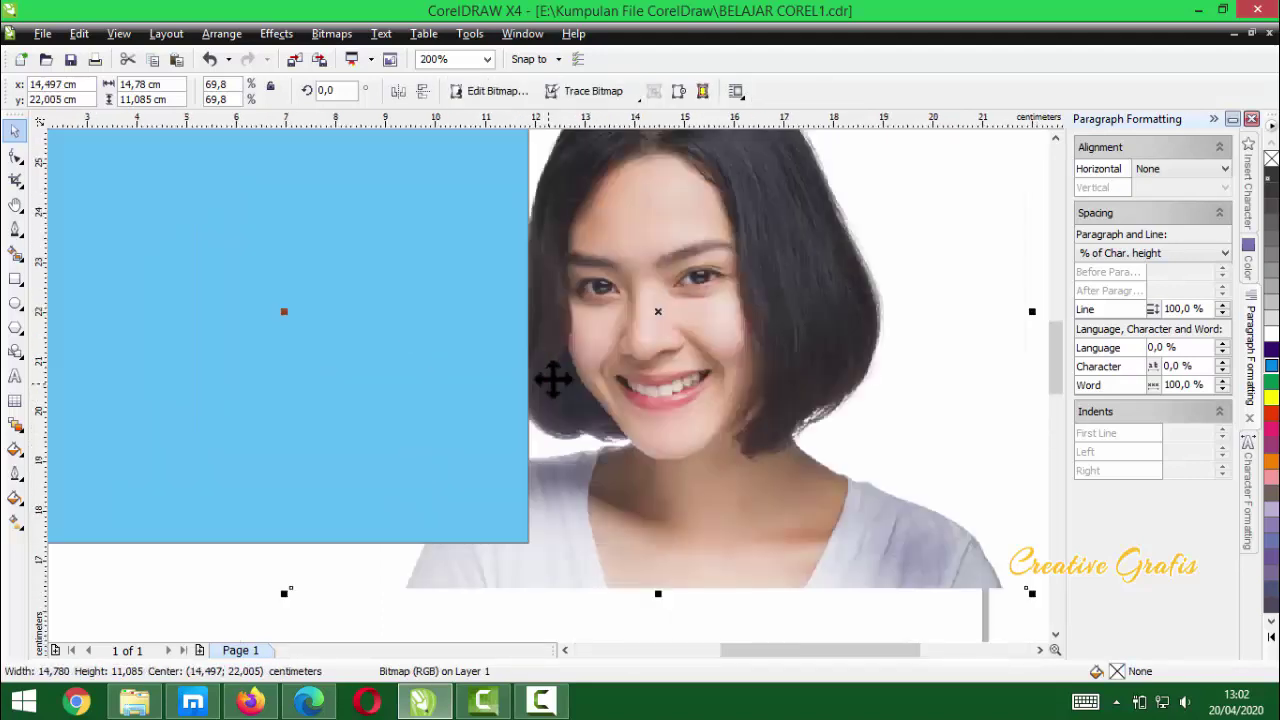
pyautogui.moveTo(551, 374); pyautogui.dragTo(623, 344)
pyautogui.scroll(-1, 545, 388)
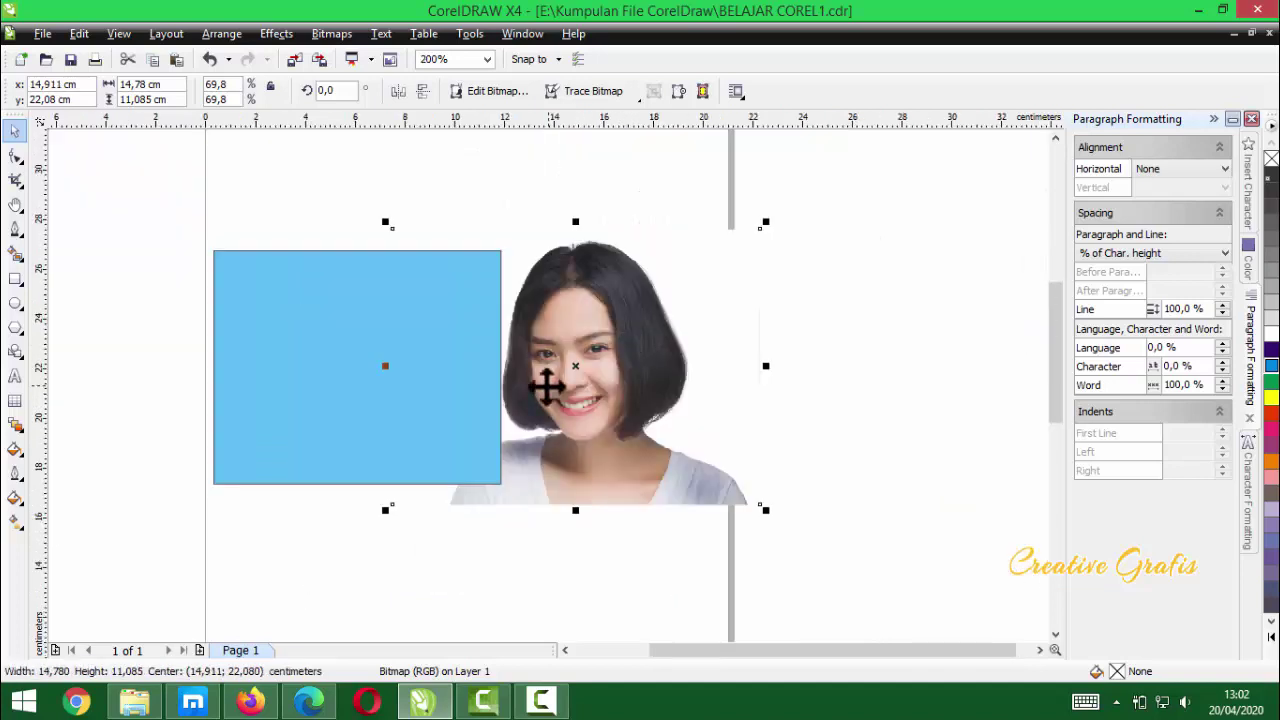
pyautogui.click(428, 423)
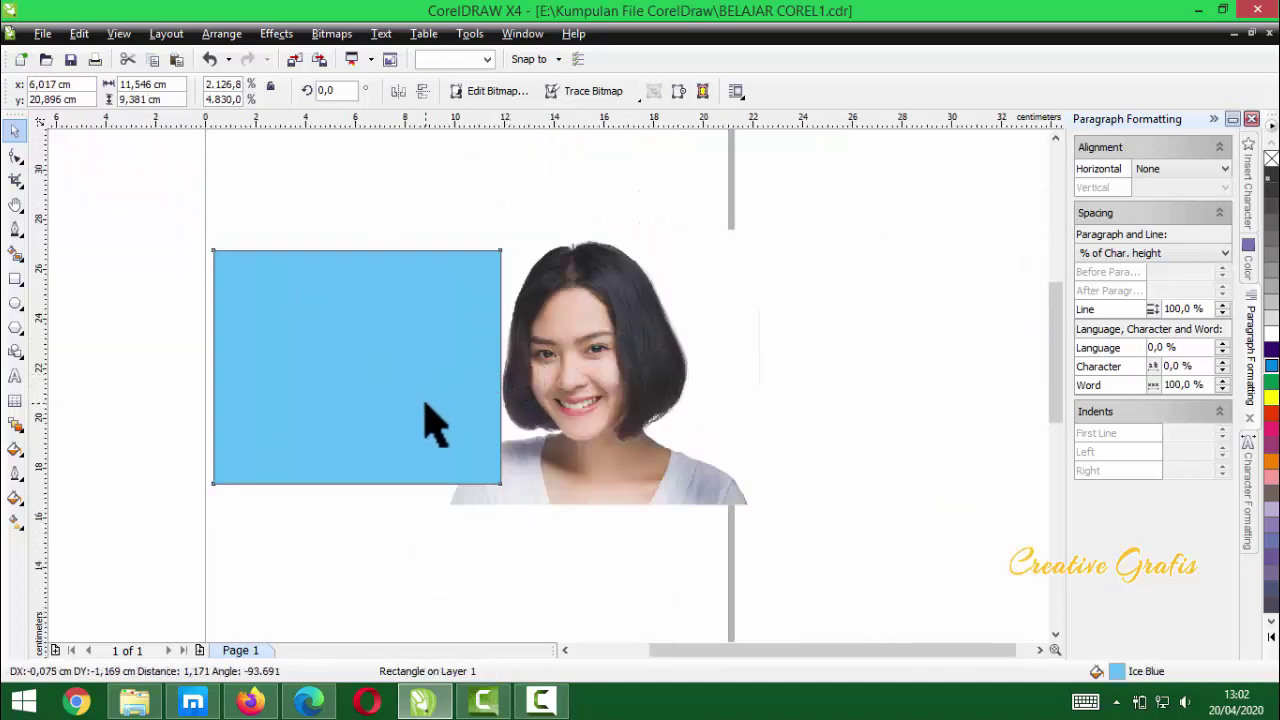
pyautogui.moveTo(428, 423); pyautogui.dragTo(500, 447)
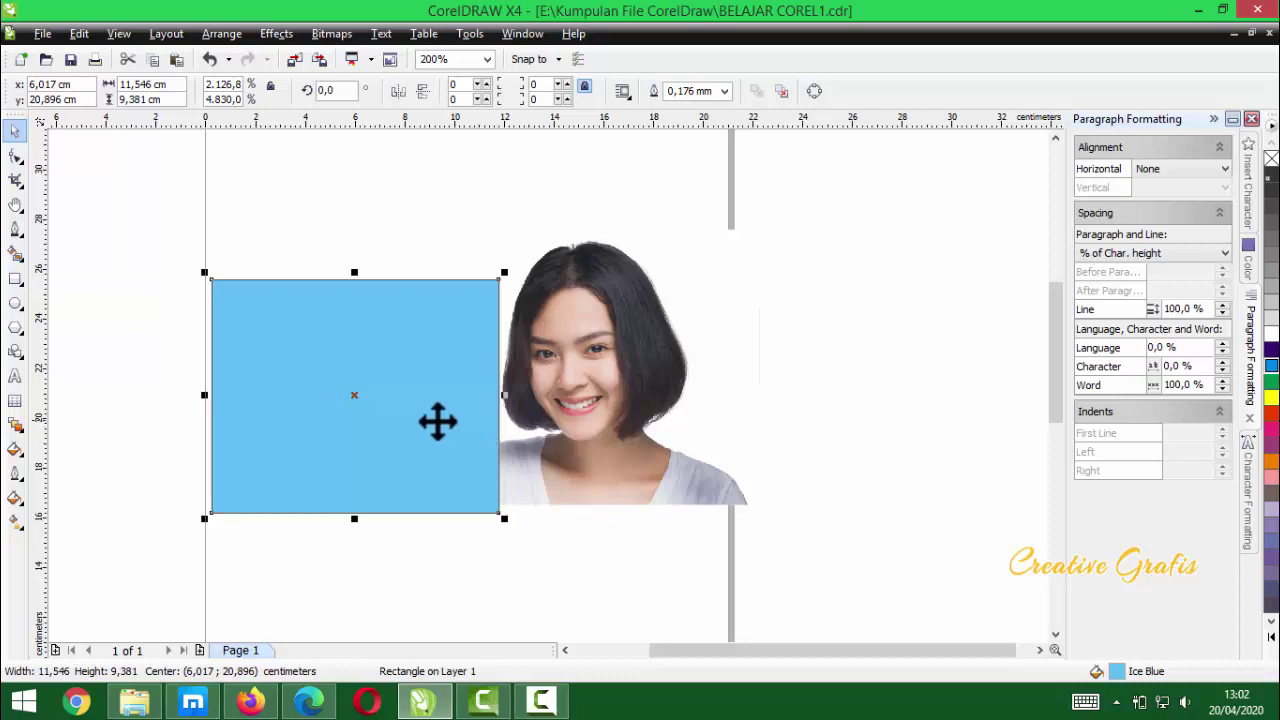
pyautogui.moveTo(434, 420); pyautogui.dragTo(502, 422)
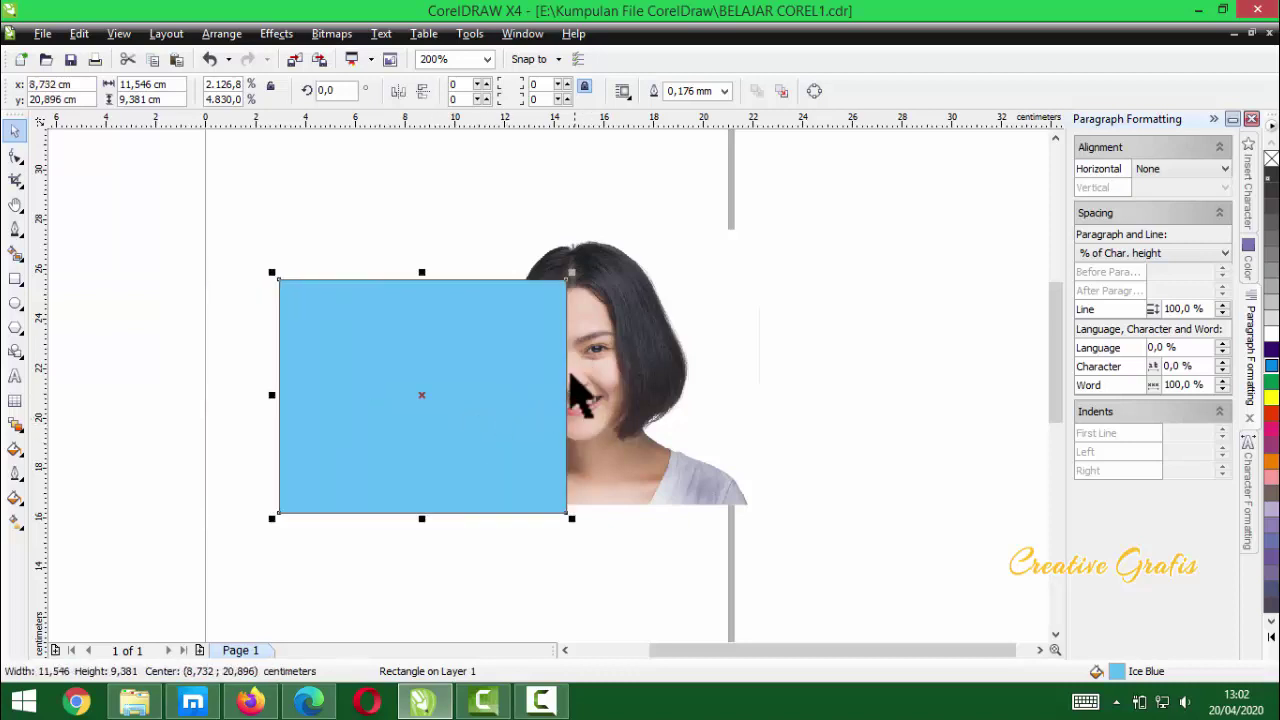
# - Examine the rectangle's outline next to the mouth at very high magnification, comparing the vector edge with the bitmap's pixels
pyautogui.scroll(3, 580, 380)
pyautogui.scroll(1, 542, 418)
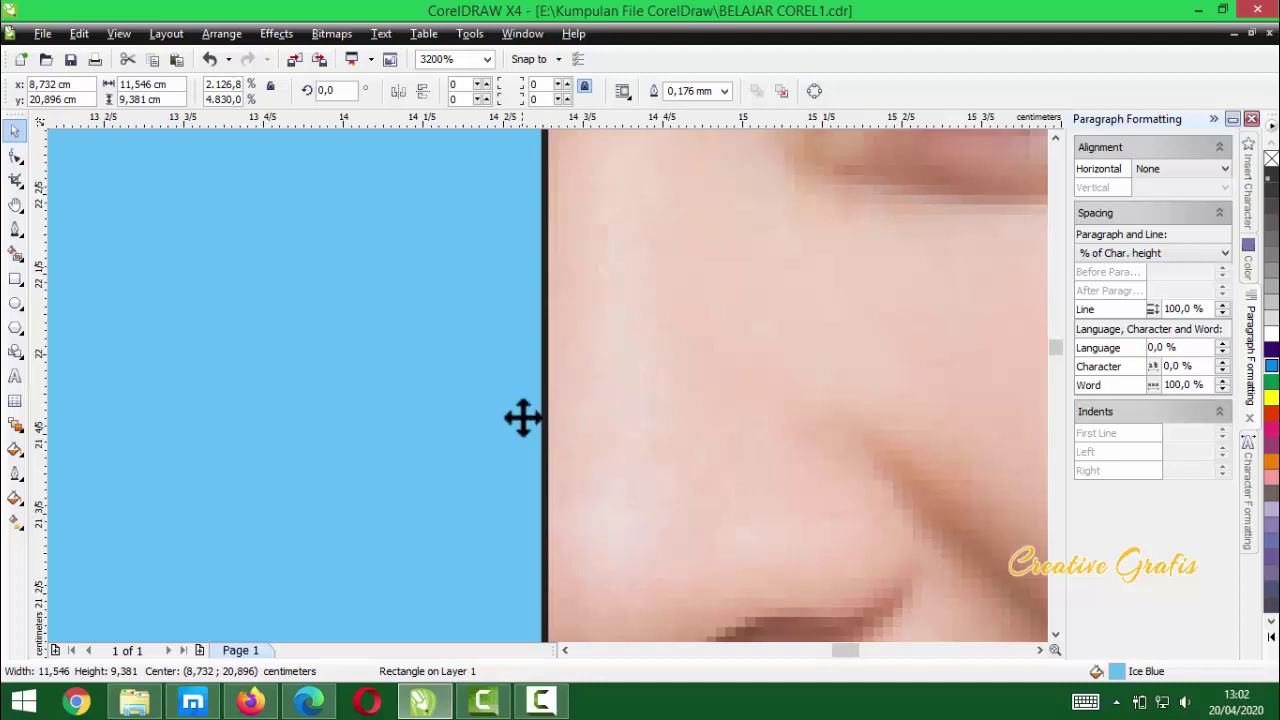
pyautogui.scroll(1, 549, 386)
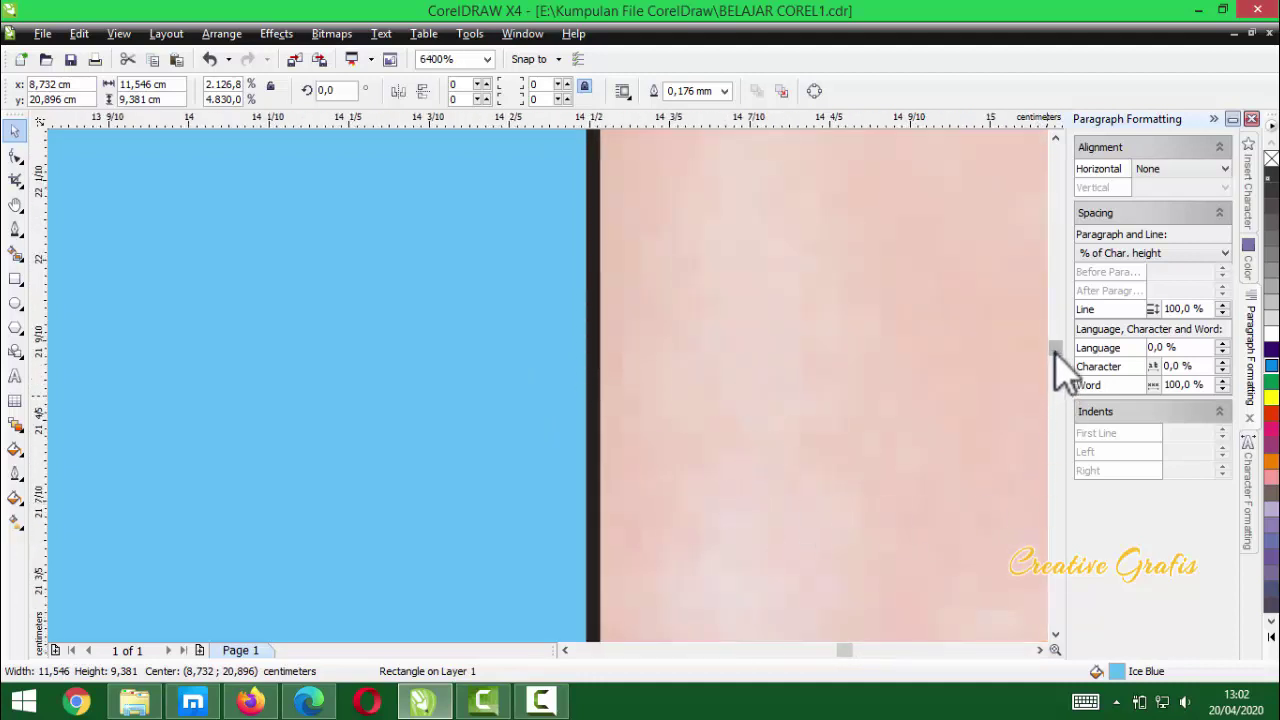
pyautogui.moveTo(1055, 348); pyautogui.dragTo(1056, 366)
pyautogui.scroll(-2, 560, 405)
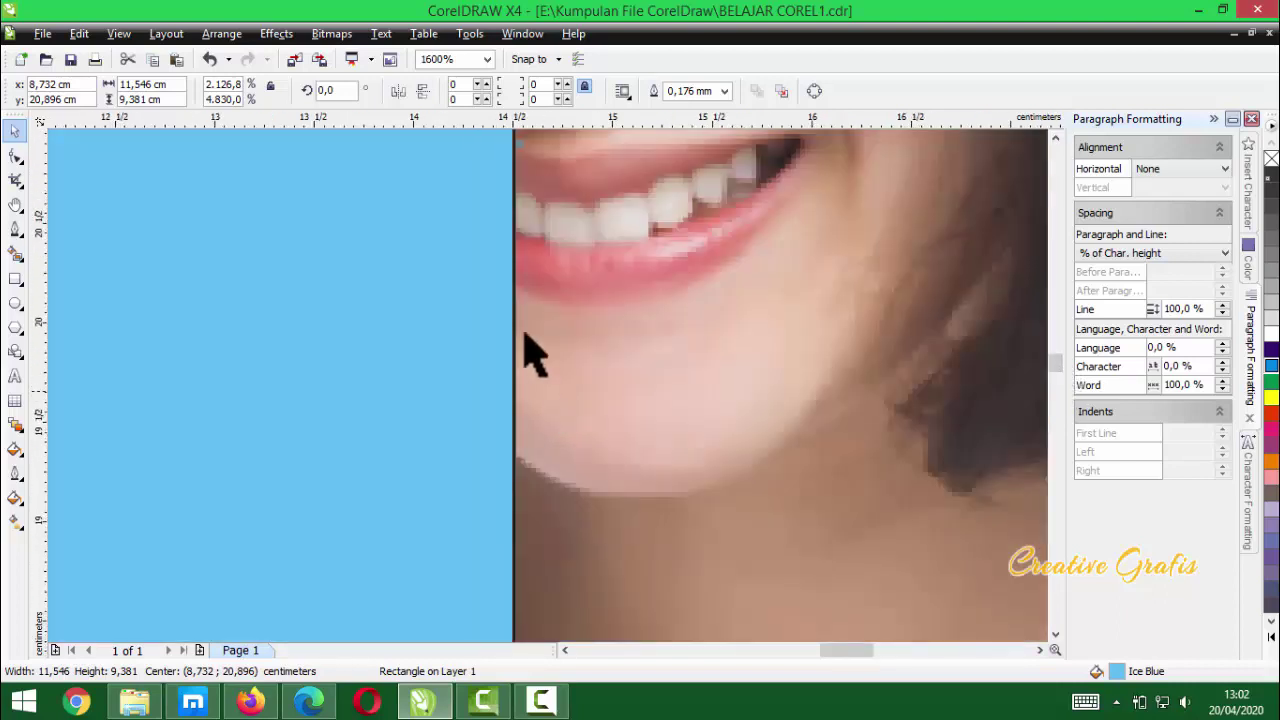
pyautogui.scroll(1, 549, 400)
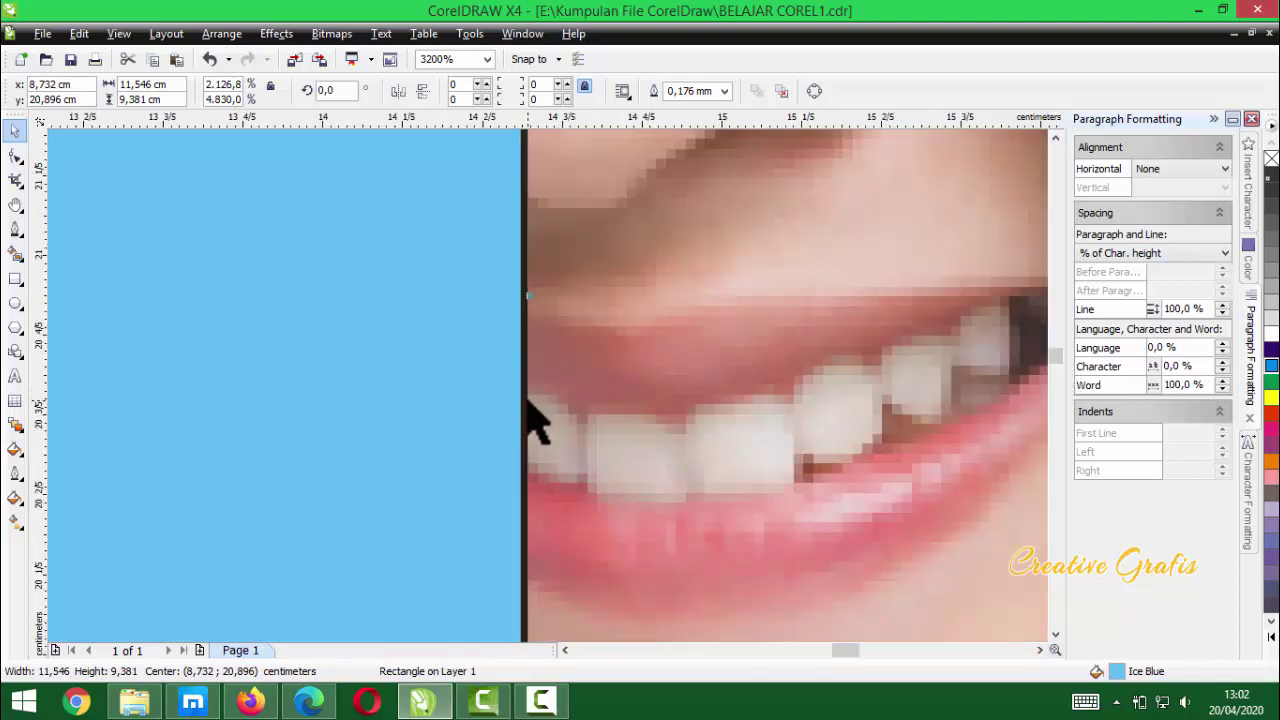
pyautogui.scroll(1, 545, 432)
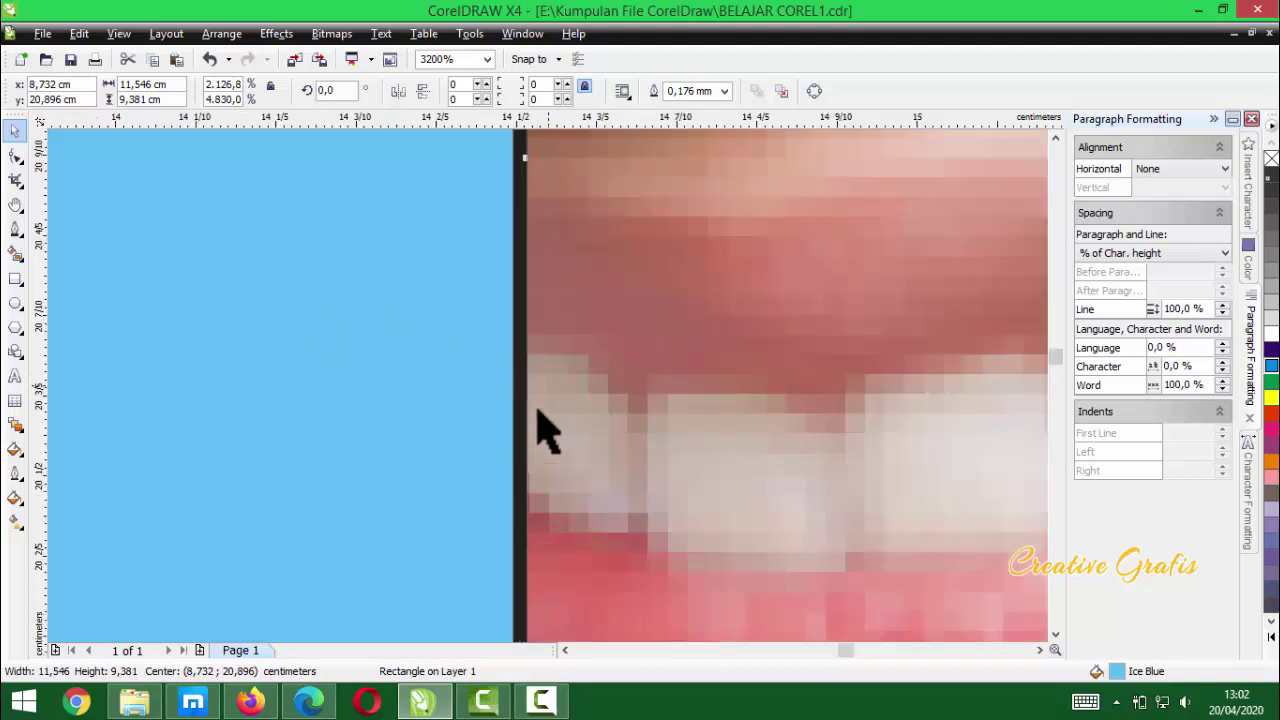
pyautogui.scroll(3, 548, 420)
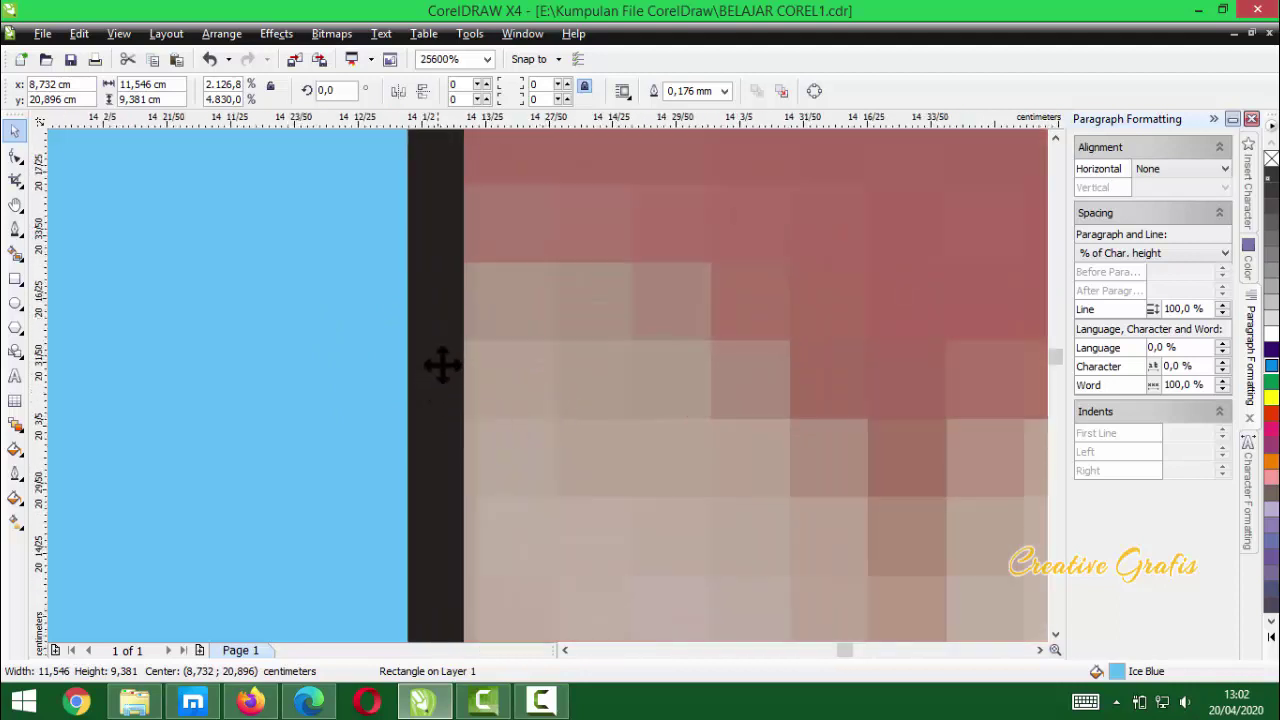
pyautogui.scroll(2, 551, 403)
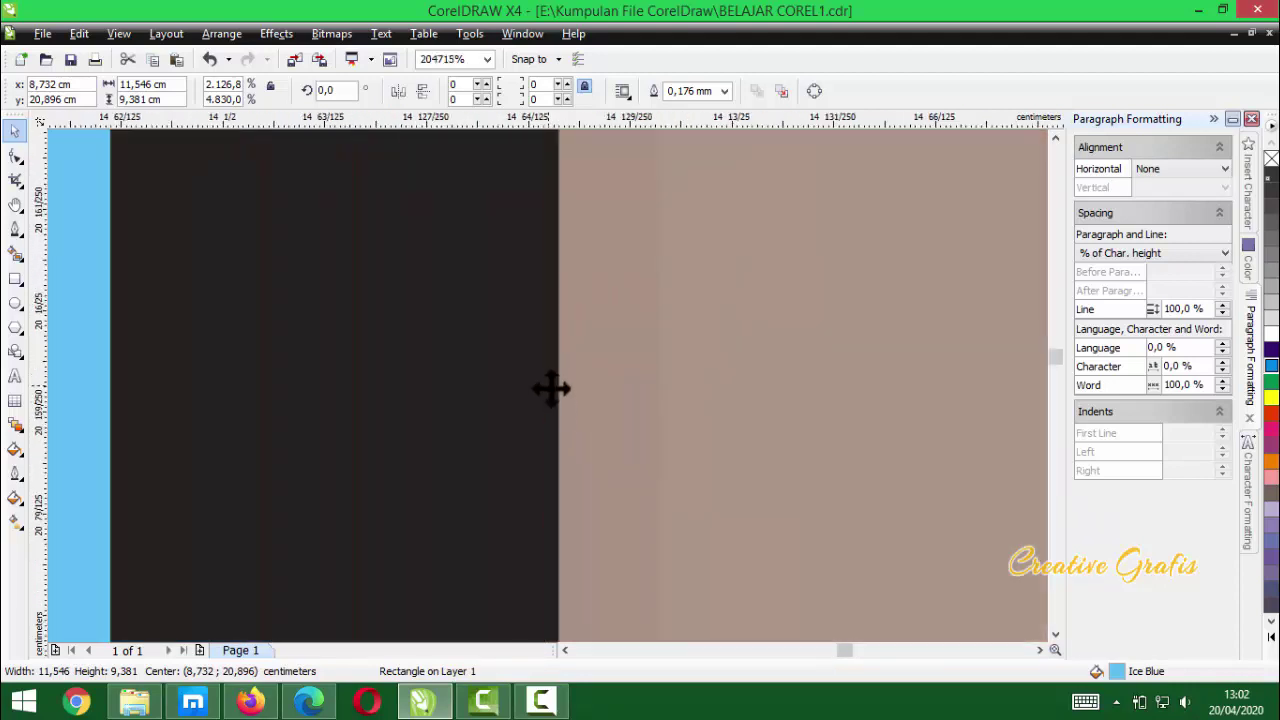
pyautogui.scroll(1, 551, 389)
pyautogui.scroll(-2, 549, 386)
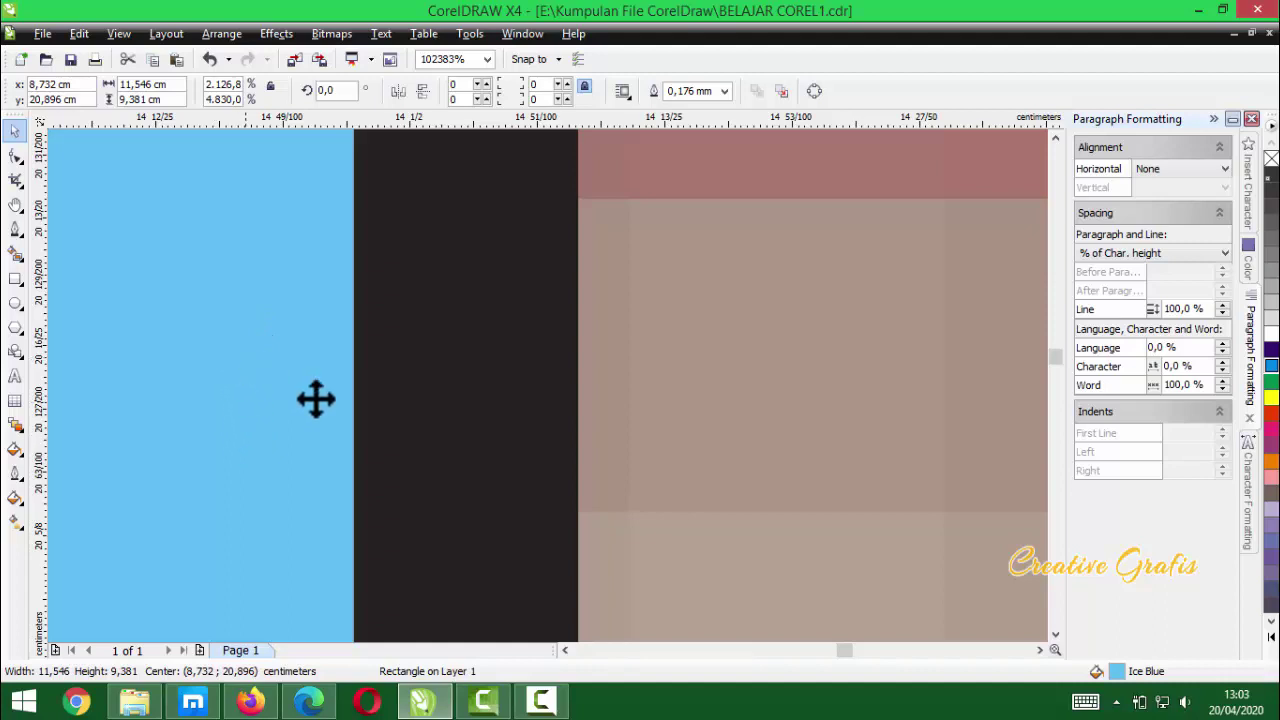
# - Select the portrait bitmap and inspect the pixels around its mouth at several magnifications
pyautogui.click(835, 432)
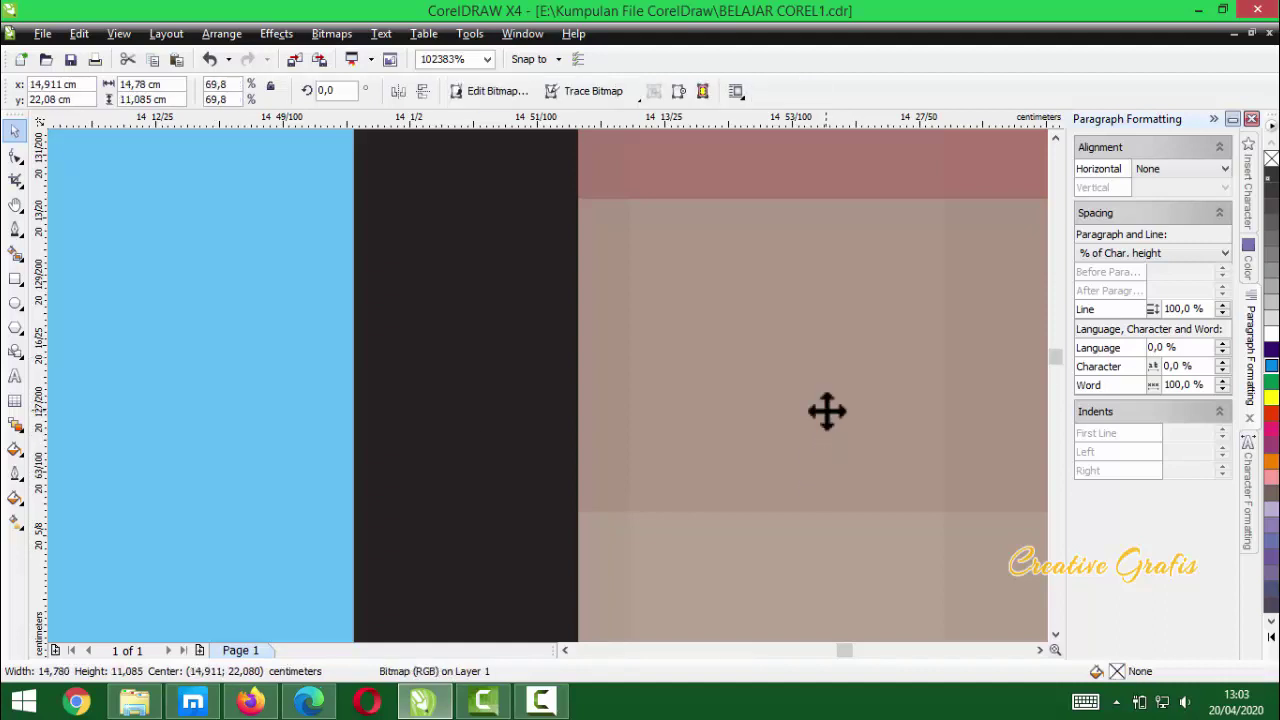
pyautogui.scroll(-2, 550, 388)
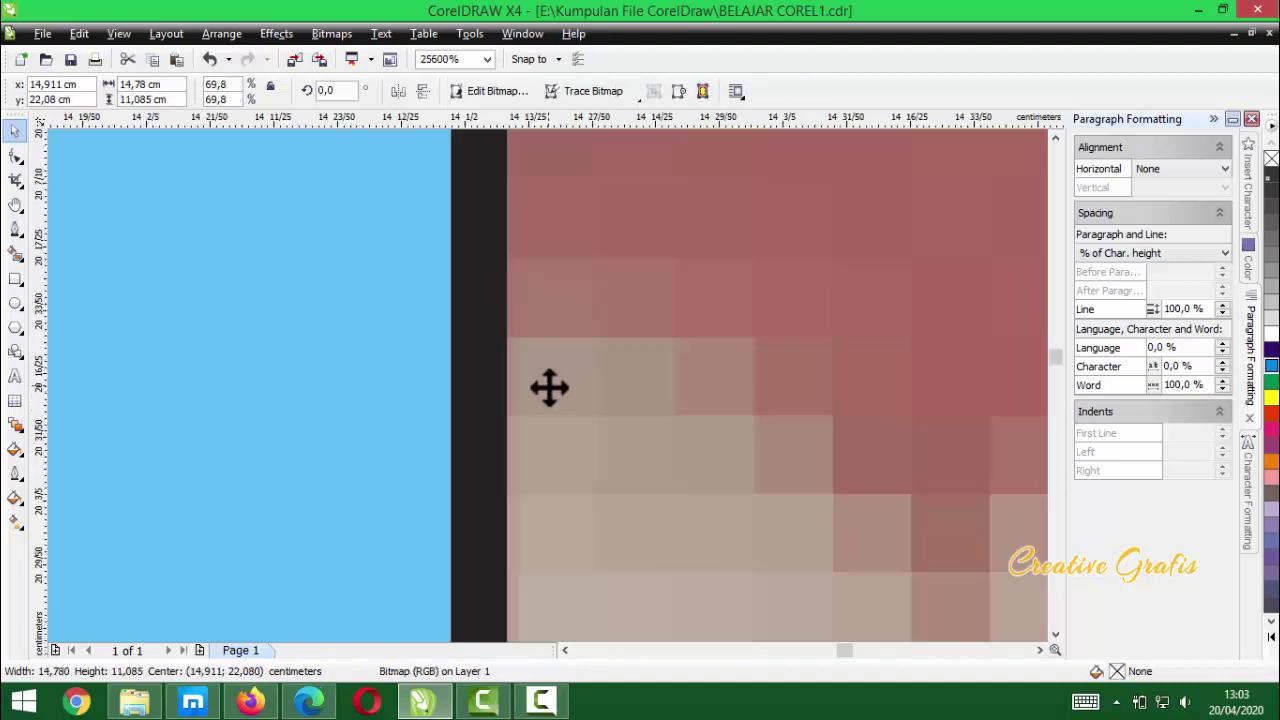
pyautogui.scroll(-3, 550, 384)
pyautogui.scroll(1, 546, 386)
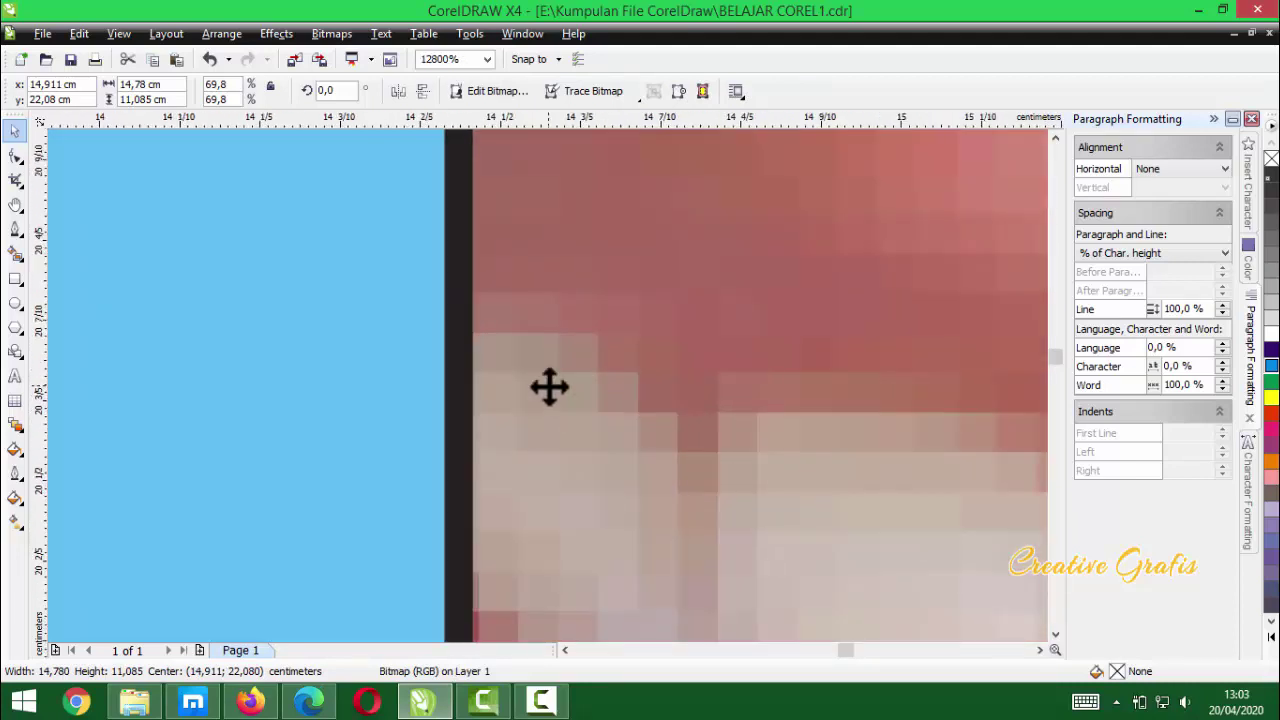
pyautogui.scroll(-1, 547, 386)
pyautogui.scroll(-1, 550, 387)
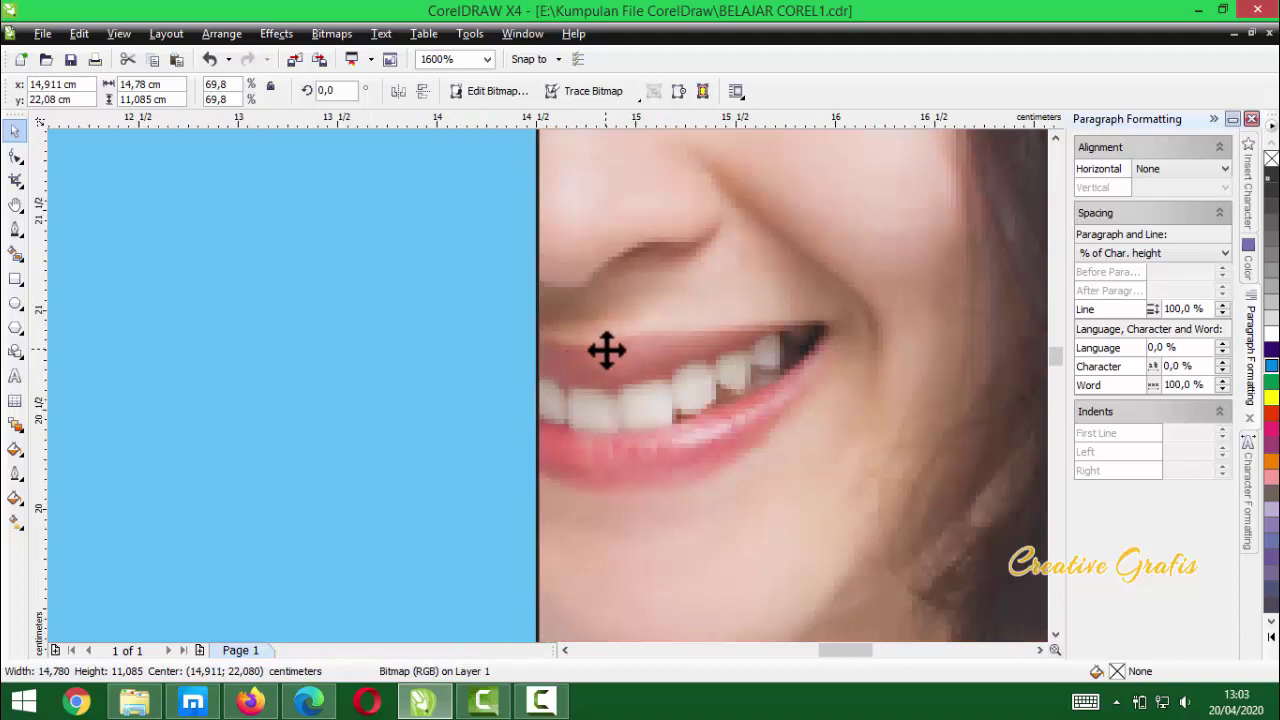
pyautogui.moveTo(606, 314); pyautogui.dragTo(549, 387)
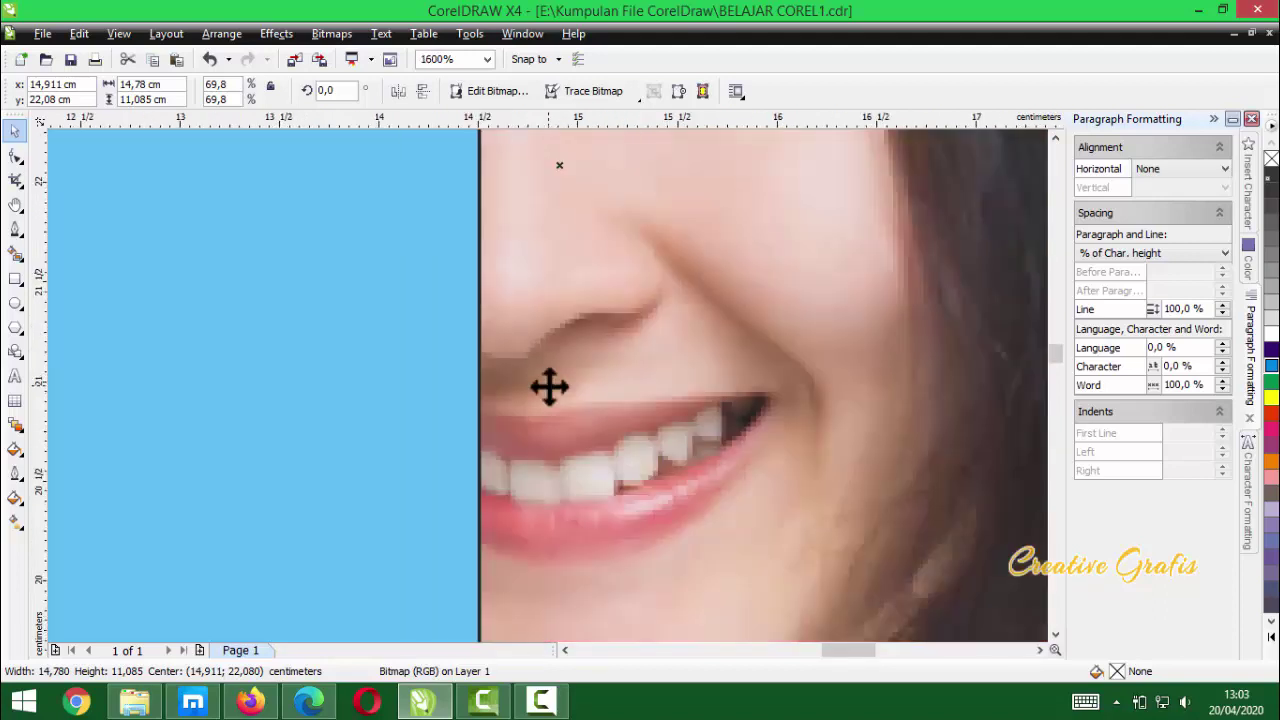
pyautogui.scroll(2, 549, 387)
pyautogui.scroll(-1, 540, 385)
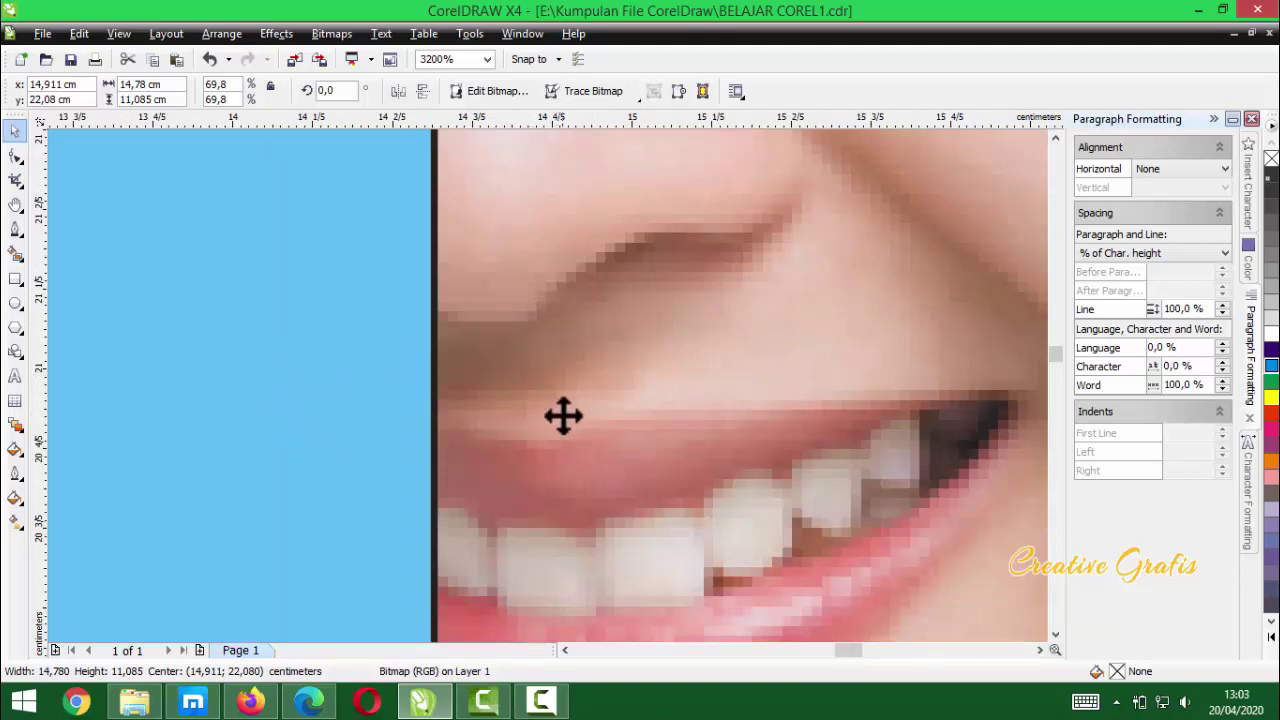
# - Move the blue rectangle about 0.14 cm right over the mouth and inspect its edge against the portrait's pixels
pyautogui.click(400, 440)
pyautogui.moveTo(434, 423); pyautogui.dragTo(491, 419)
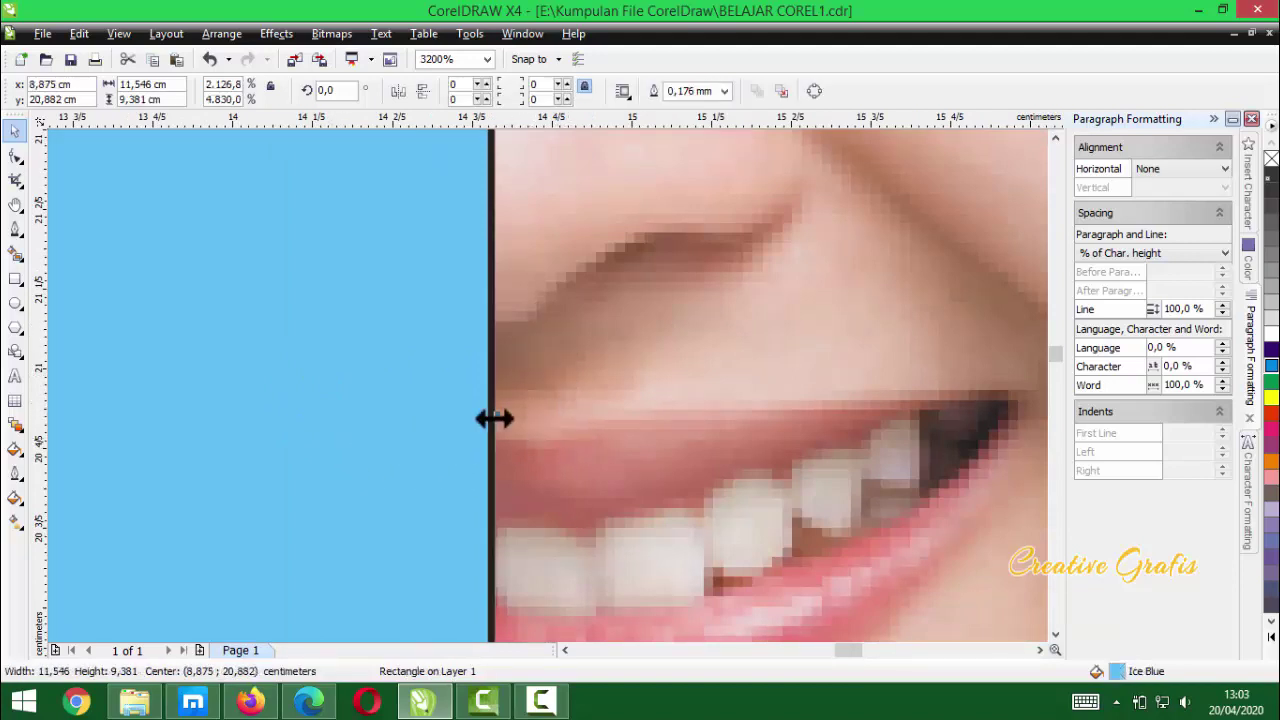
pyautogui.scroll(1, 491, 419)
pyautogui.scroll(1, 547, 387)
pyautogui.scroll(2, 537, 400)
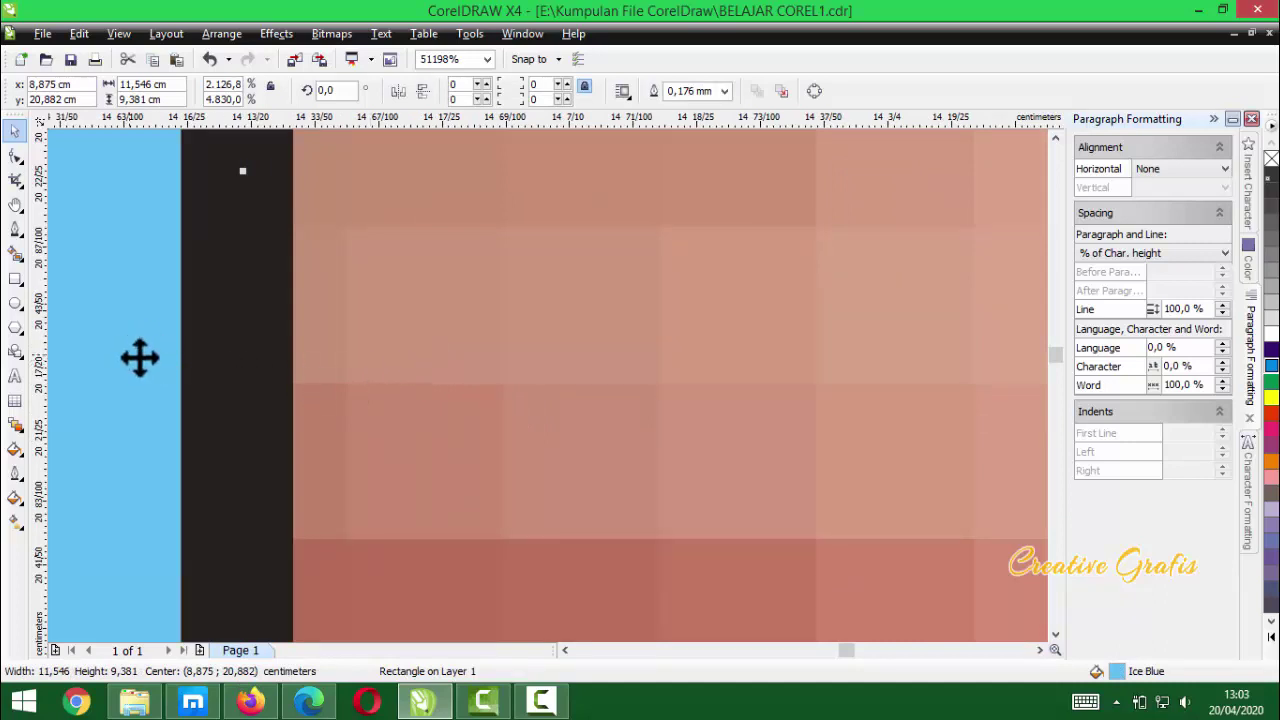
pyautogui.click(565, 651)
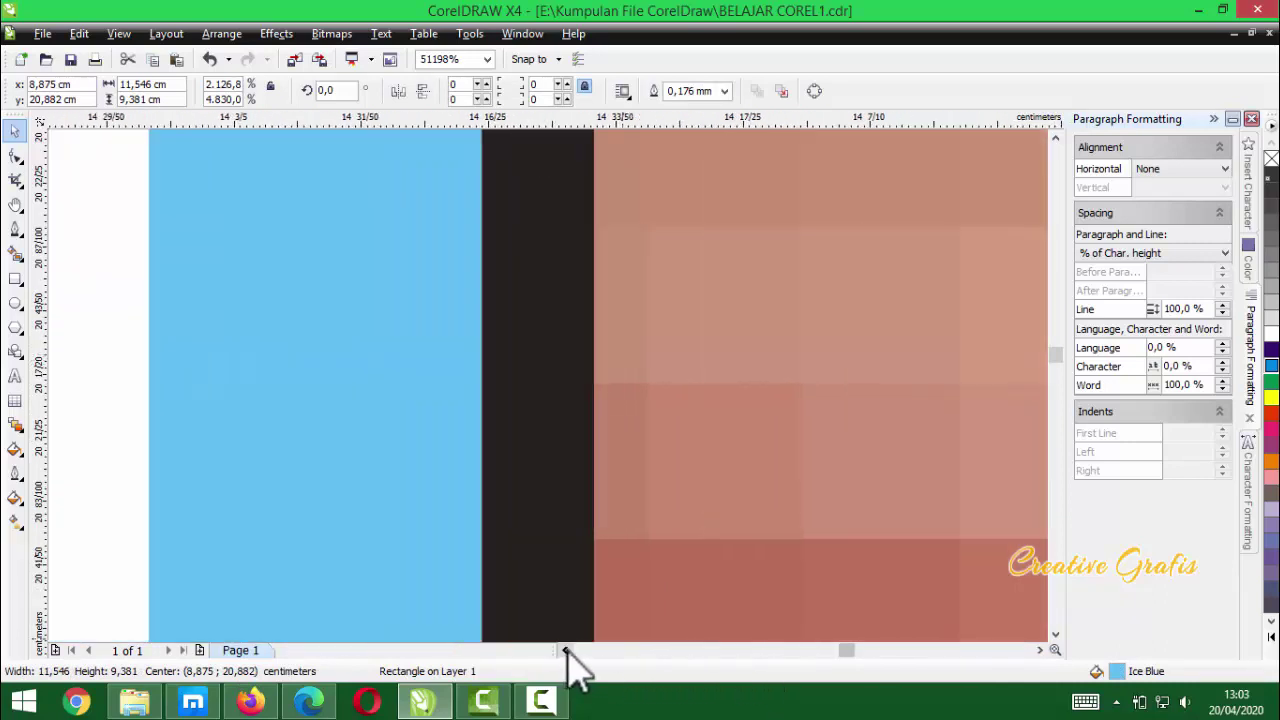
# - Separate the blue rectangle from the portrait's face, shifting the portrait about 1.47 cm right and placing the rectangle centred near x 6.07, y 21.00 cm
pyautogui.scroll(-4, 555, 400)
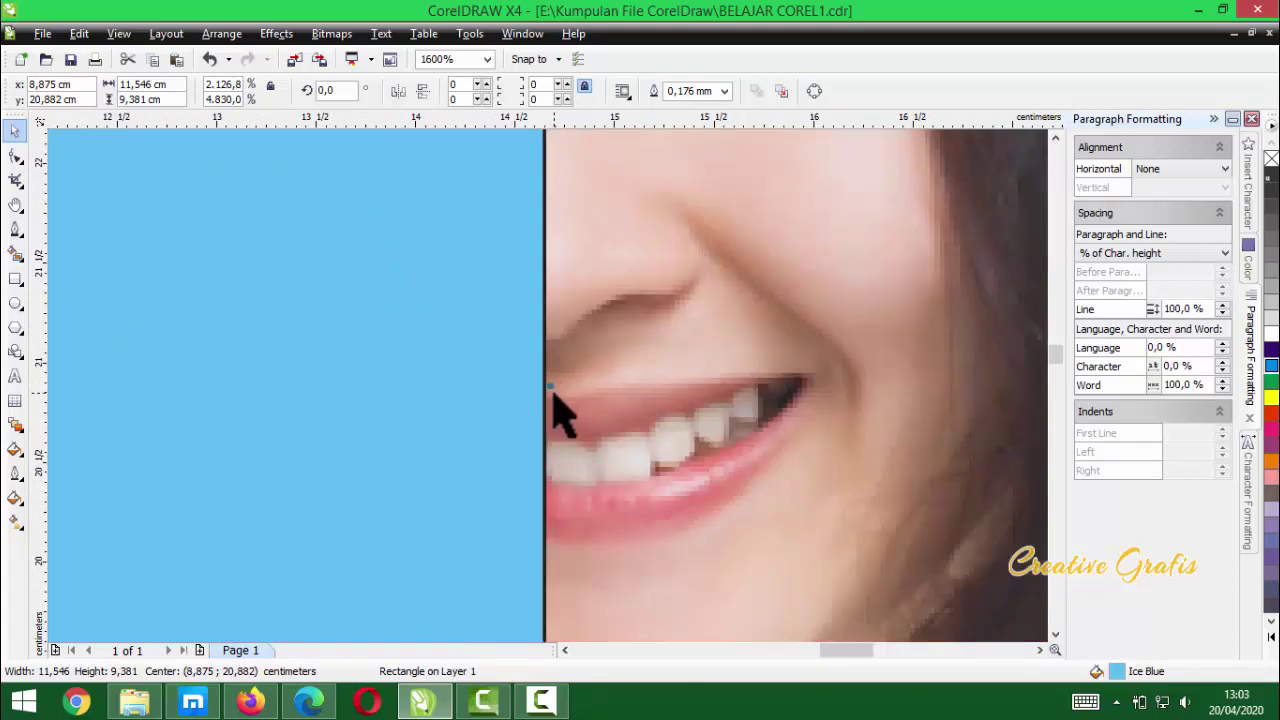
pyautogui.scroll(-3, 548, 390)
pyautogui.scroll(1, 543, 386)
pyautogui.moveTo(456, 354); pyautogui.dragTo(207, 360)
pyautogui.scroll(-1, 471, 366)
pyautogui.click(620, 393)
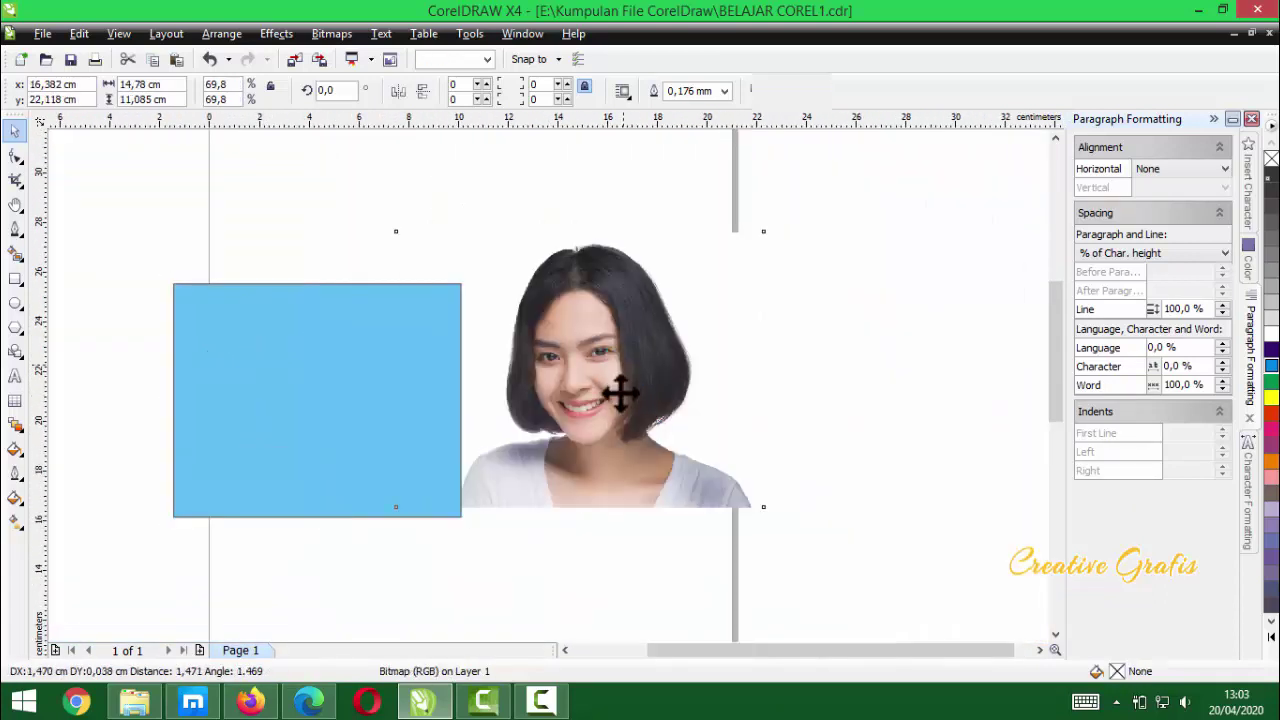
pyautogui.moveTo(620, 393); pyautogui.dragTo(625, 400)
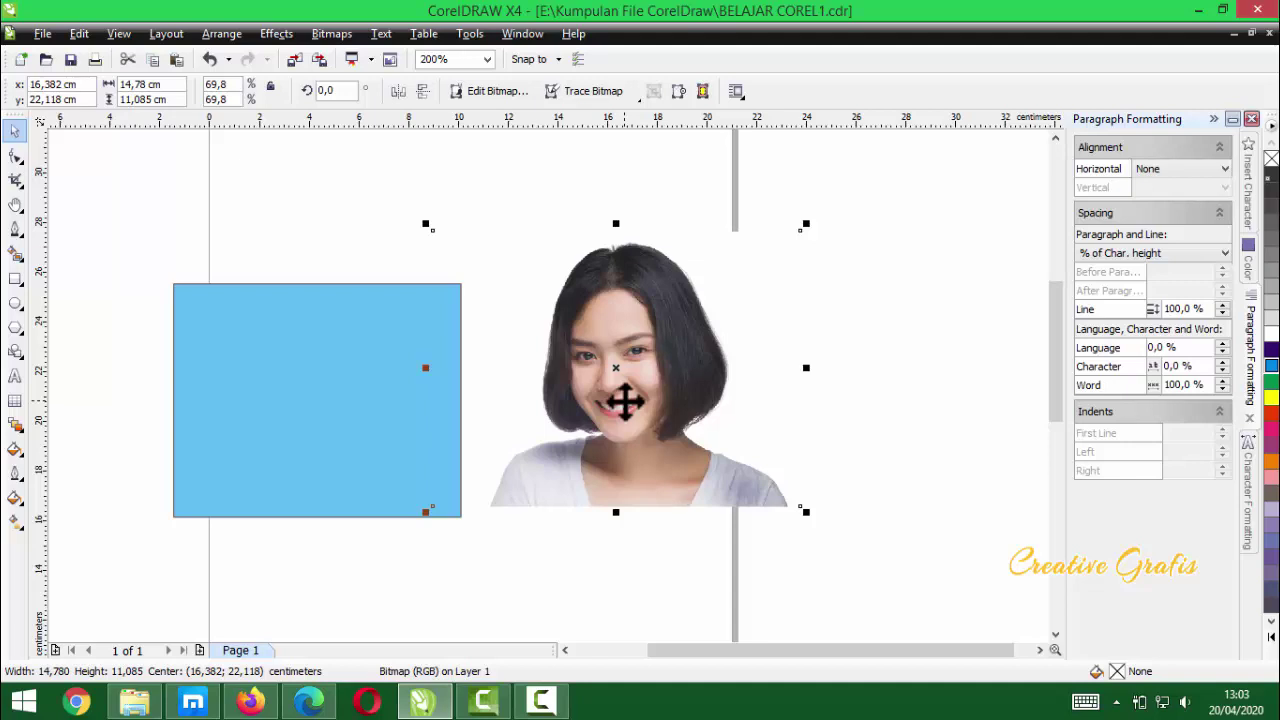
pyautogui.moveTo(284, 410); pyautogui.dragTo(379, 410)
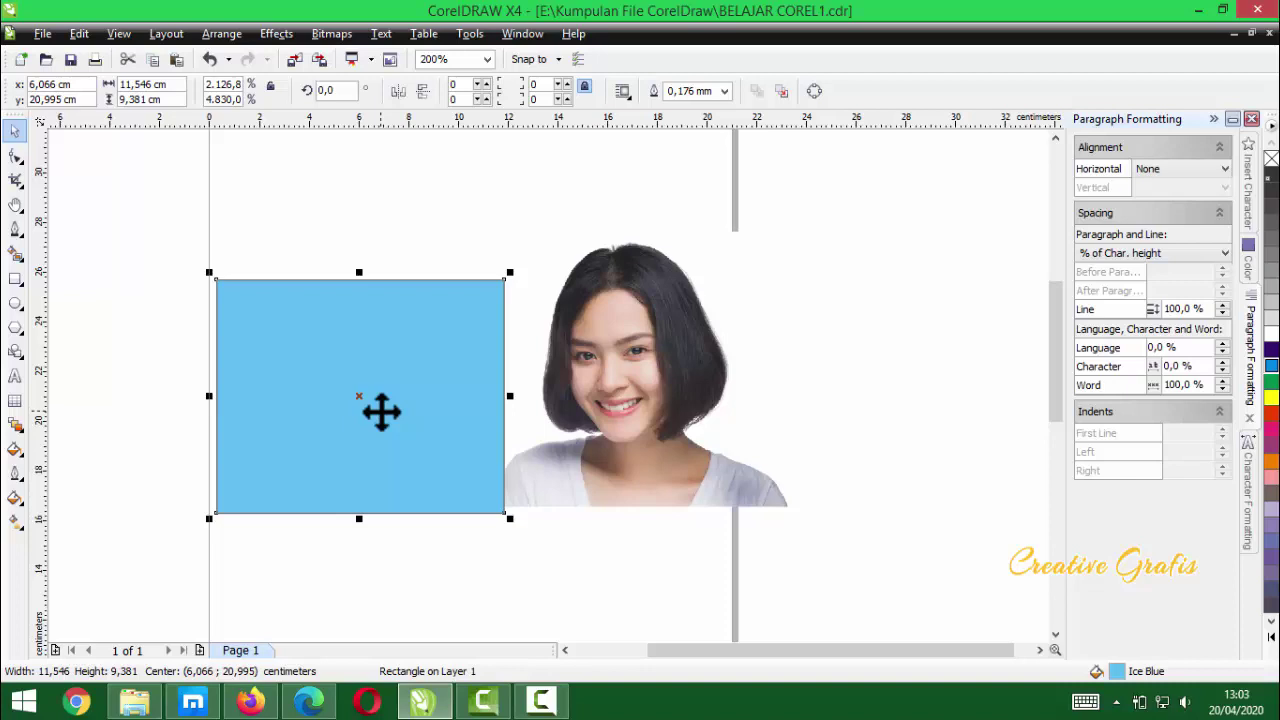
# - Delete the portrait bitmap and move the blue rectangle up and right to a centre of about x 7.54, y 22.96 cm
pyautogui.click(606, 406)
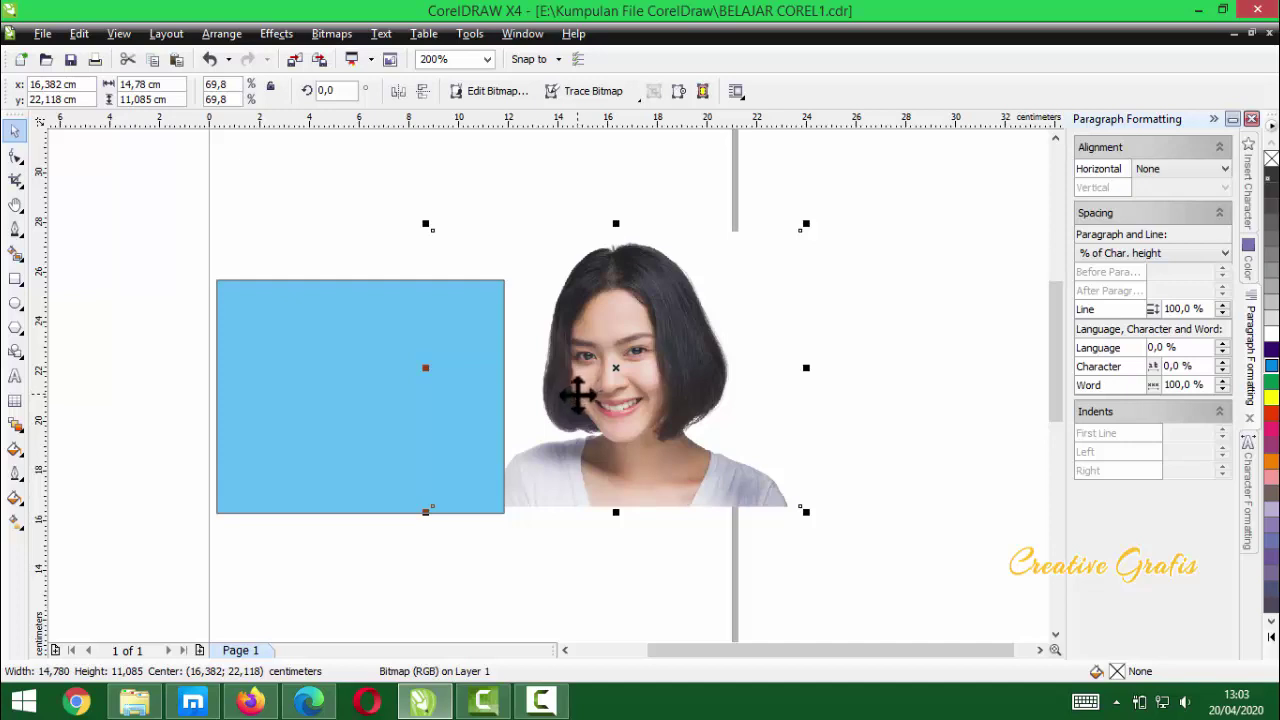
pyautogui.press('Delete')
pyautogui.moveTo(393, 367); pyautogui.dragTo(364, 347)
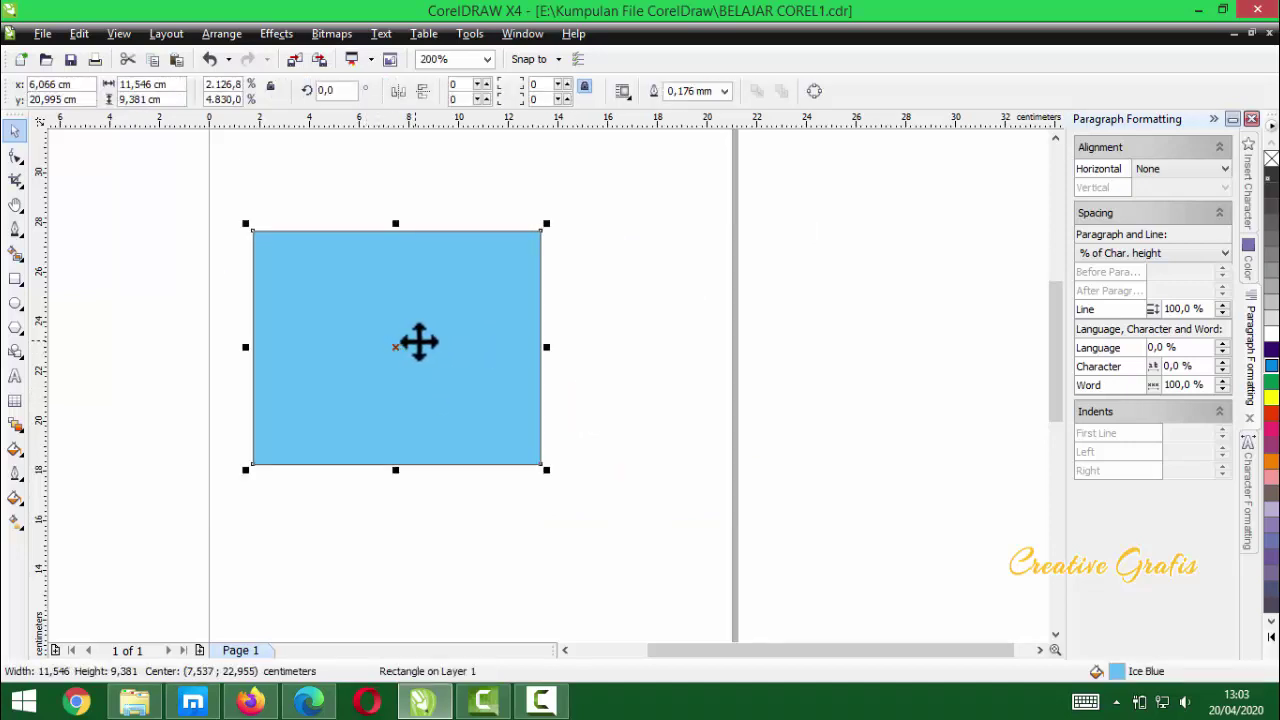
pyautogui.scroll(1, 608, 431)
pyautogui.scroll(-1, 571, 465)
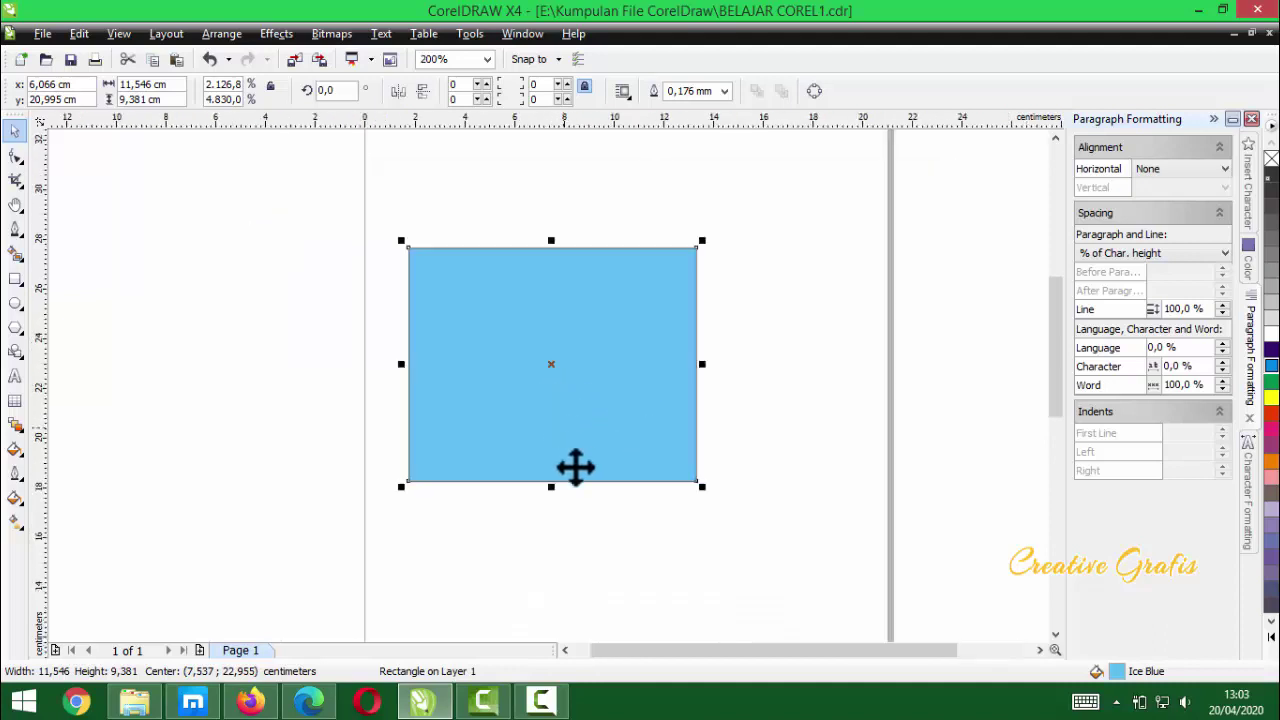
# - Reduce the blue rectangle's height to about 5.83 cm, and scale it proportionally down to about 6.51 by 3.29 cm
pyautogui.click(555, 500)
pyautogui.click(552, 484)
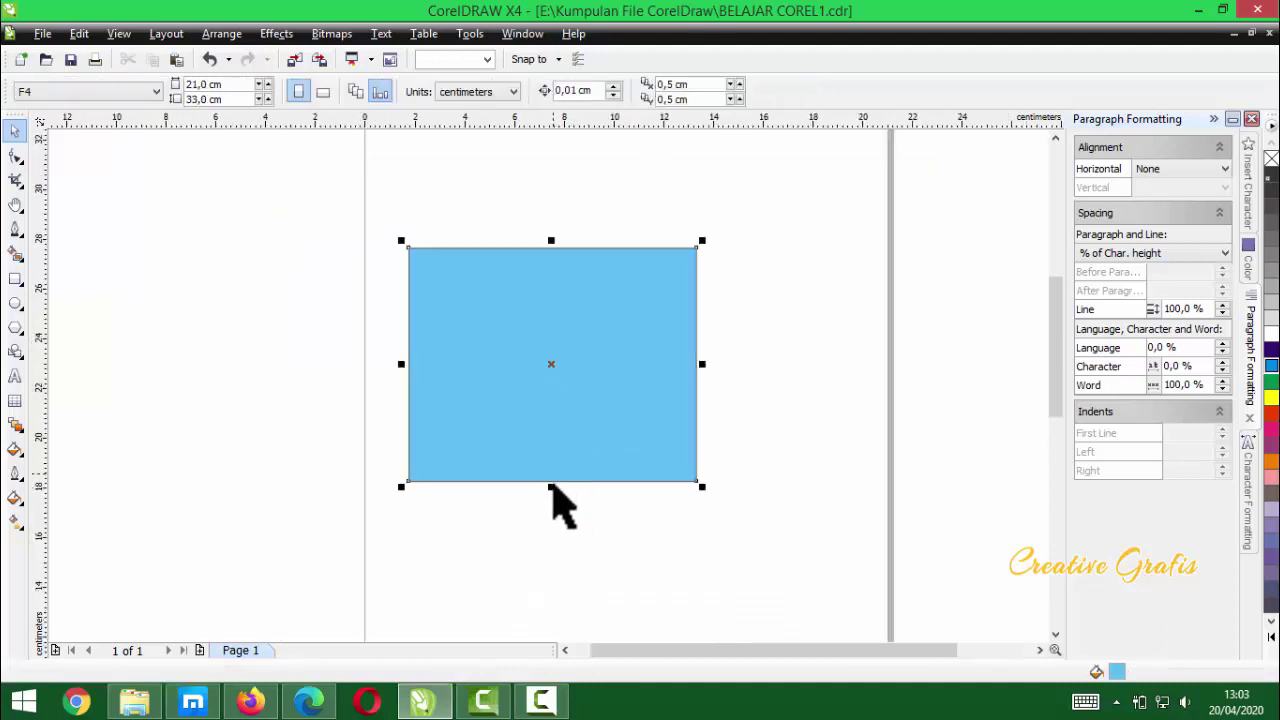
pyautogui.moveTo(552, 484); pyautogui.dragTo(552, 391)
pyautogui.scroll(1, 549, 380)
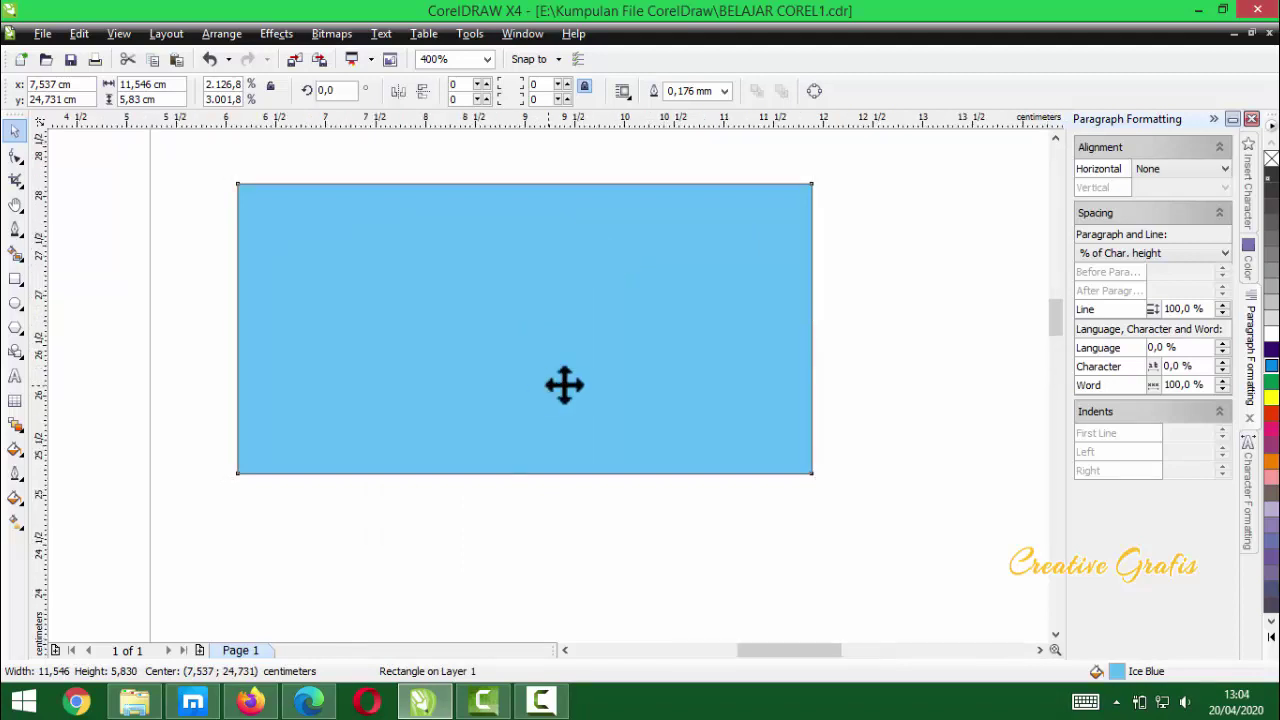
pyautogui.scroll(2, 557, 387)
pyautogui.moveTo(733, 612); pyautogui.dragTo(483, 486)
pyautogui.scroll(1, 458, 421)
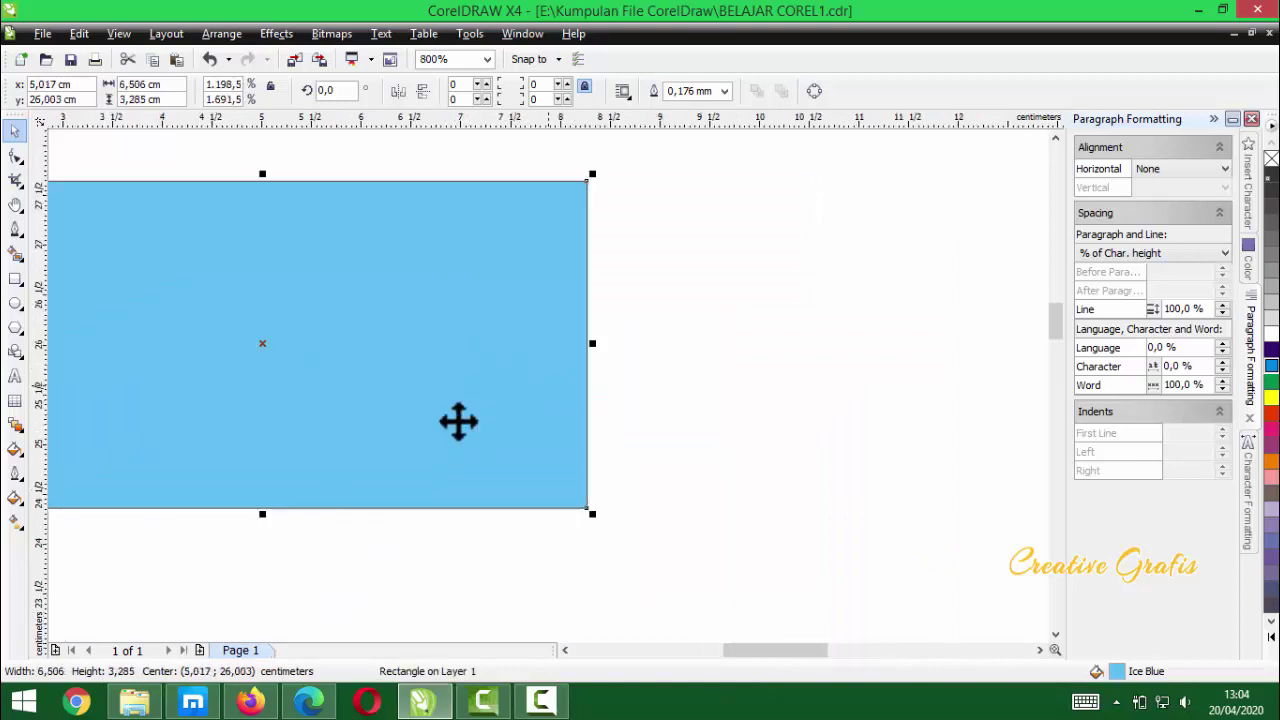
# - Move the blue rectangle about 2.1 cm right and scale it proportionally down to about 3.12 by 1.58 cm
pyautogui.moveTo(491, 377); pyautogui.dragTo(694, 420)
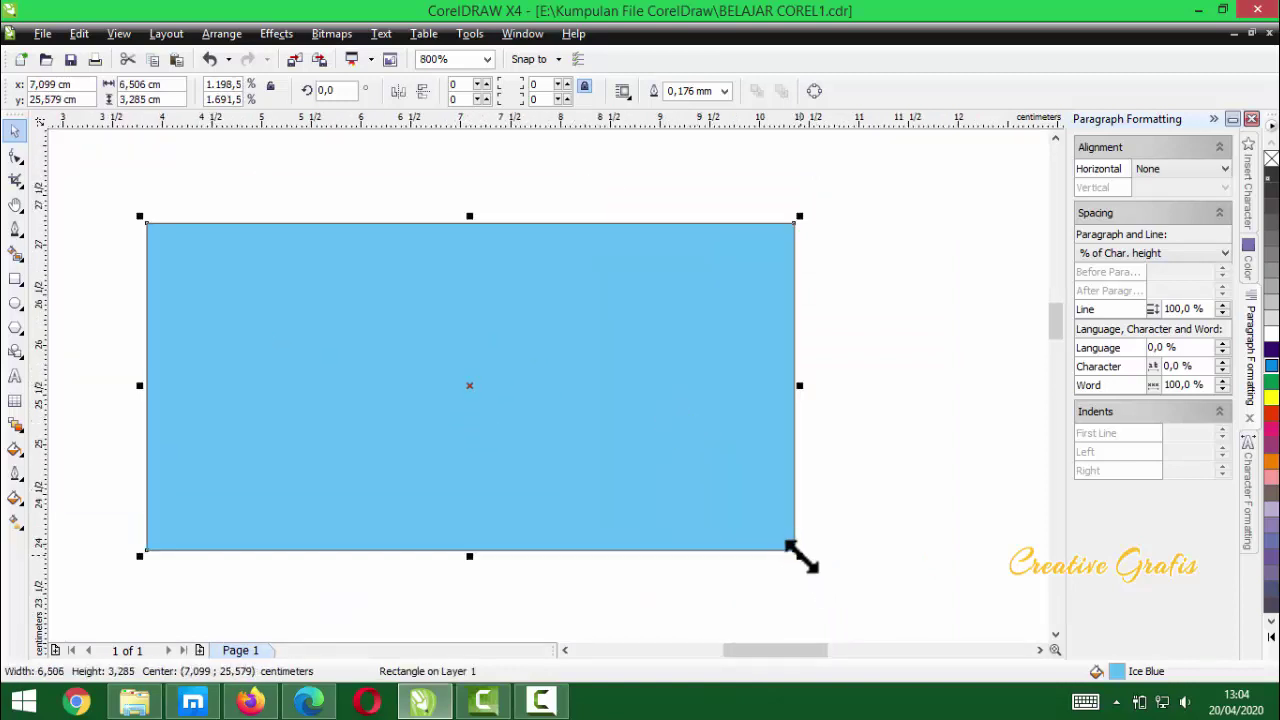
pyautogui.moveTo(800, 555); pyautogui.dragTo(458, 380)
pyautogui.scroll(2, 320, 291)
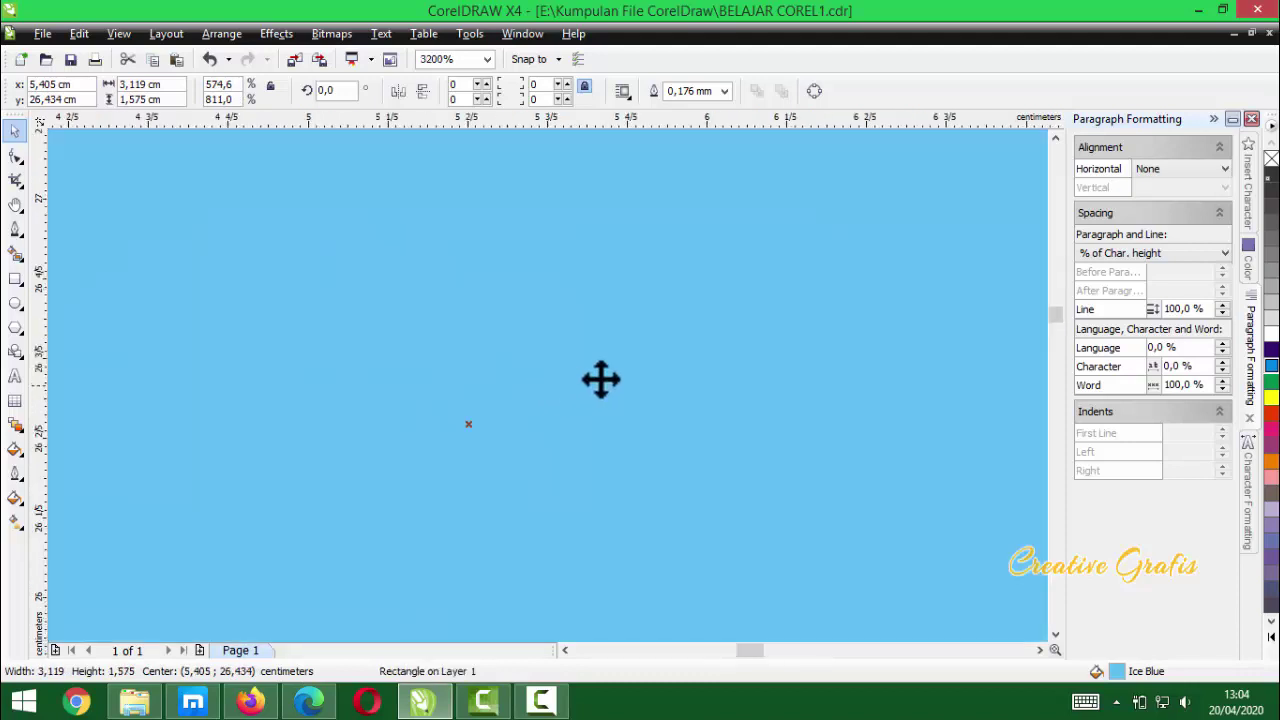
pyautogui.scroll(-1, 550, 387)
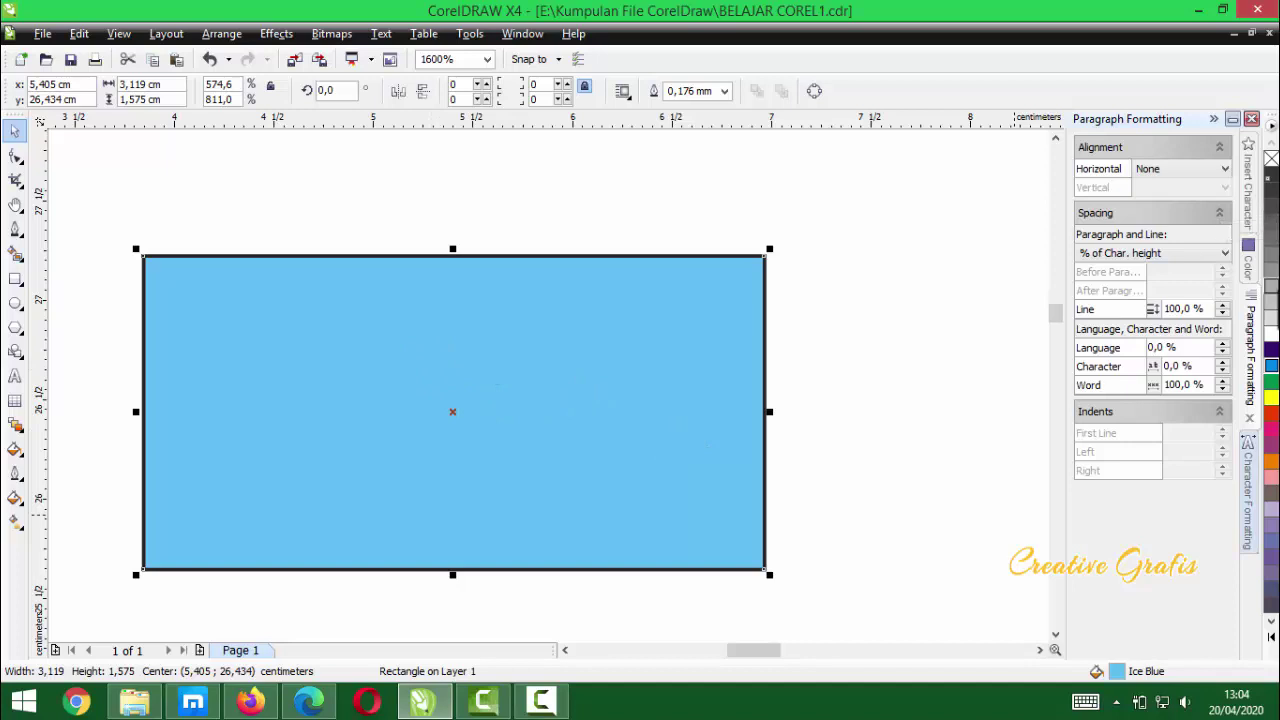
# - Try several palette fills on the rectangle, including 20% Black, Blue and Cyan, ending with Magenta
pyautogui.click(1273, 312)
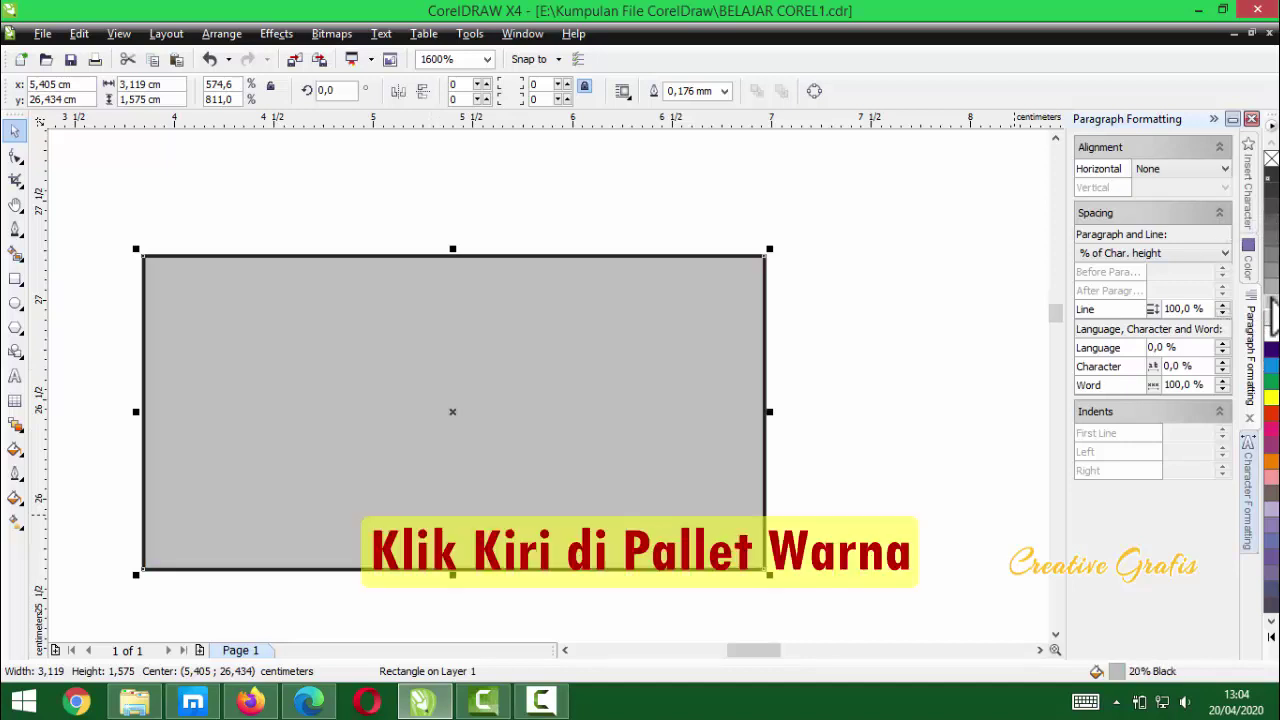
pyautogui.click(1271, 362)
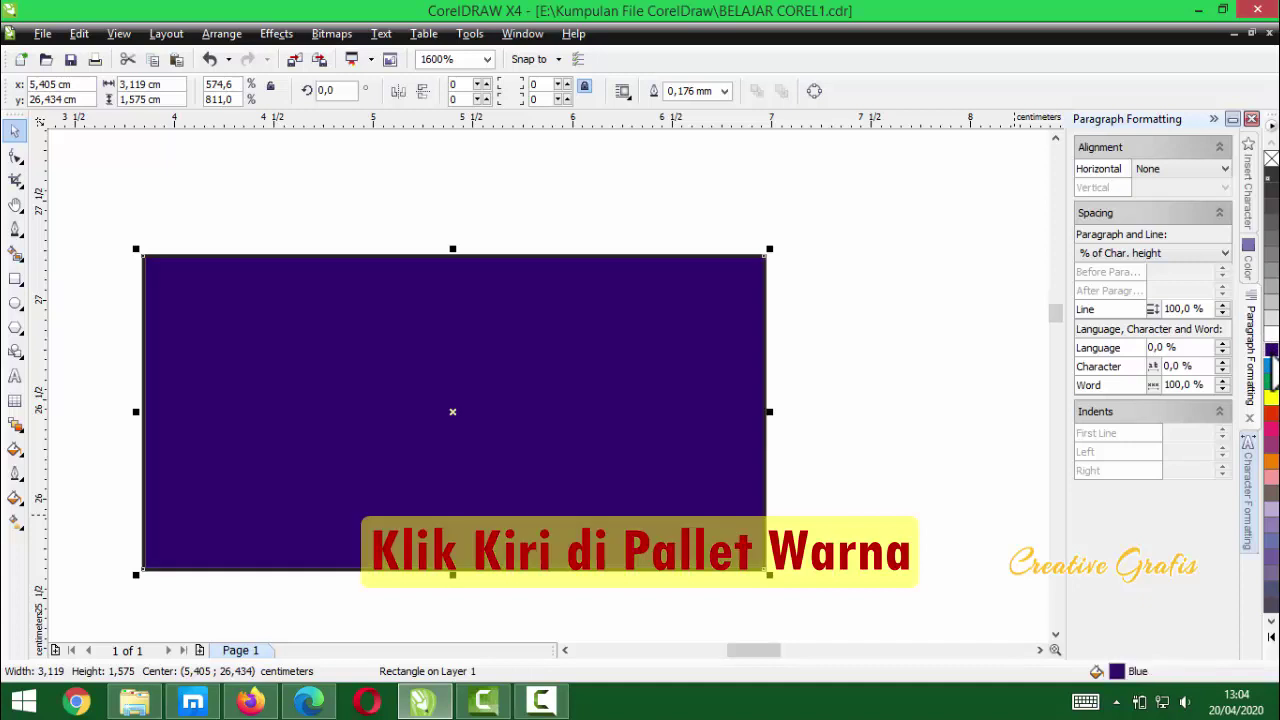
pyautogui.click(1273, 378)
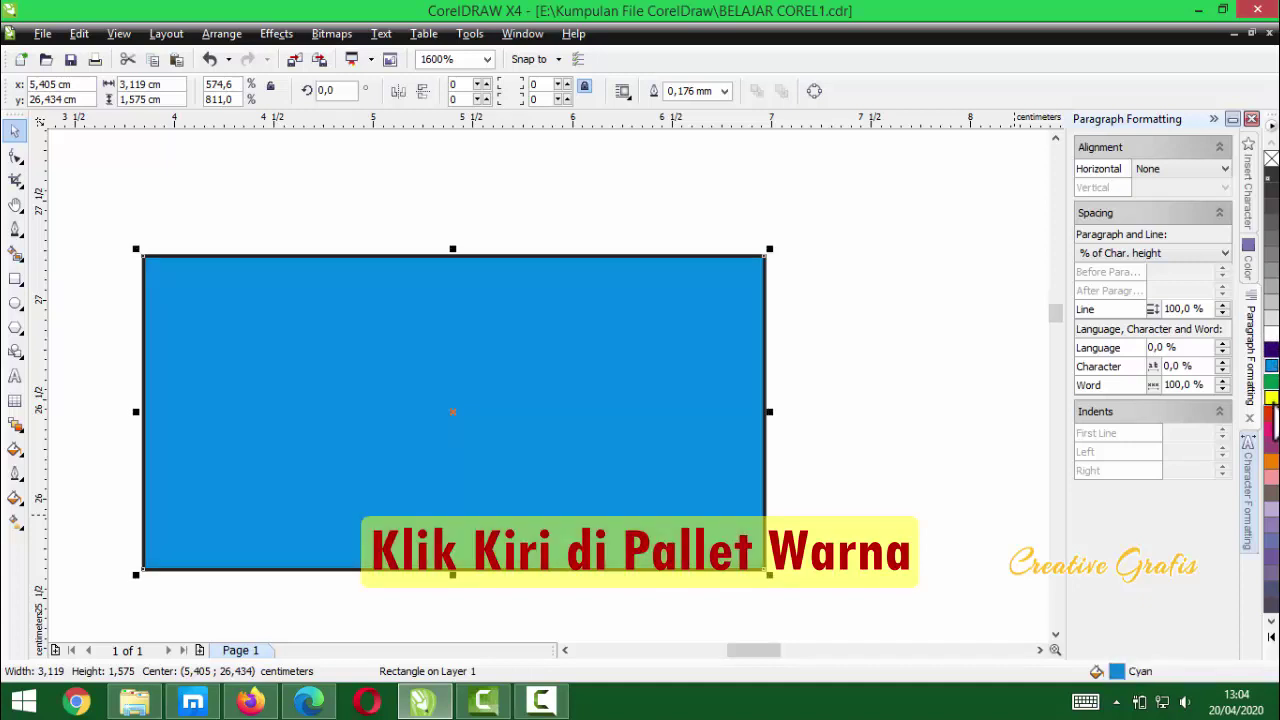
pyautogui.click(1272, 398)
pyautogui.click(1271, 414)
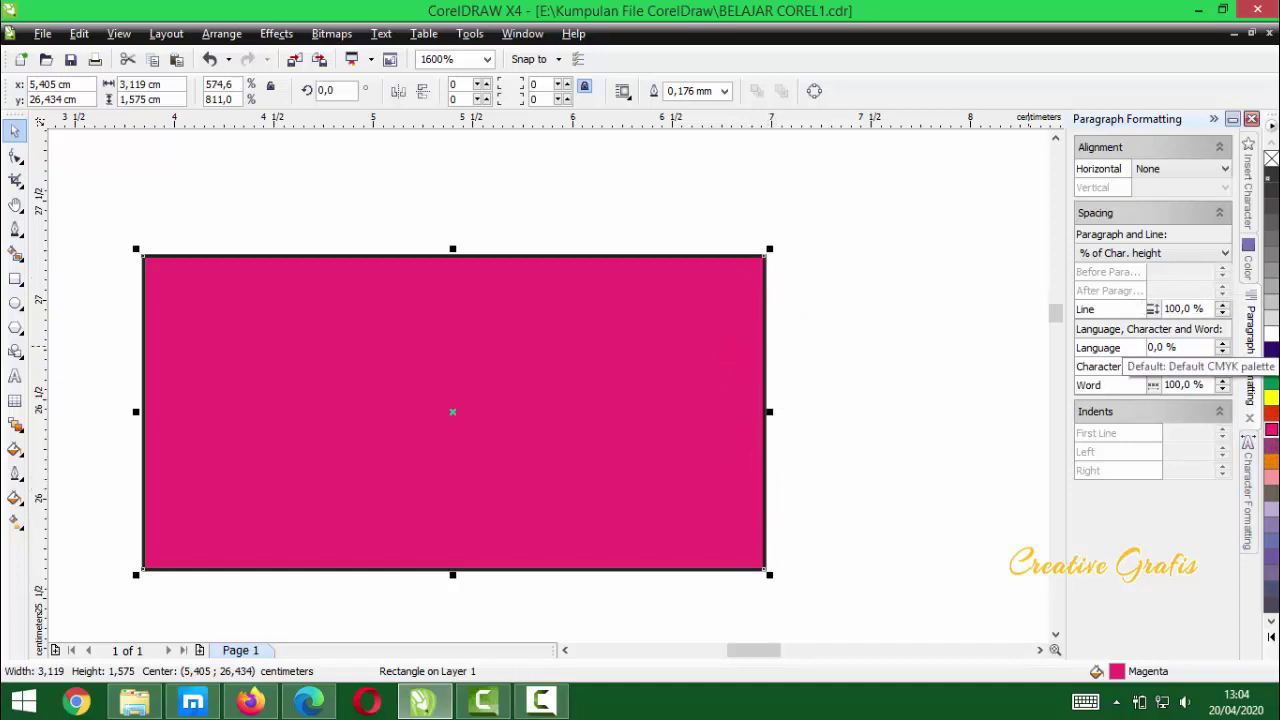
# - Try several outline colours on the magenta rectangle, including white, greys and magenta, ending with light pink
pyautogui.rightClick(1271, 338)
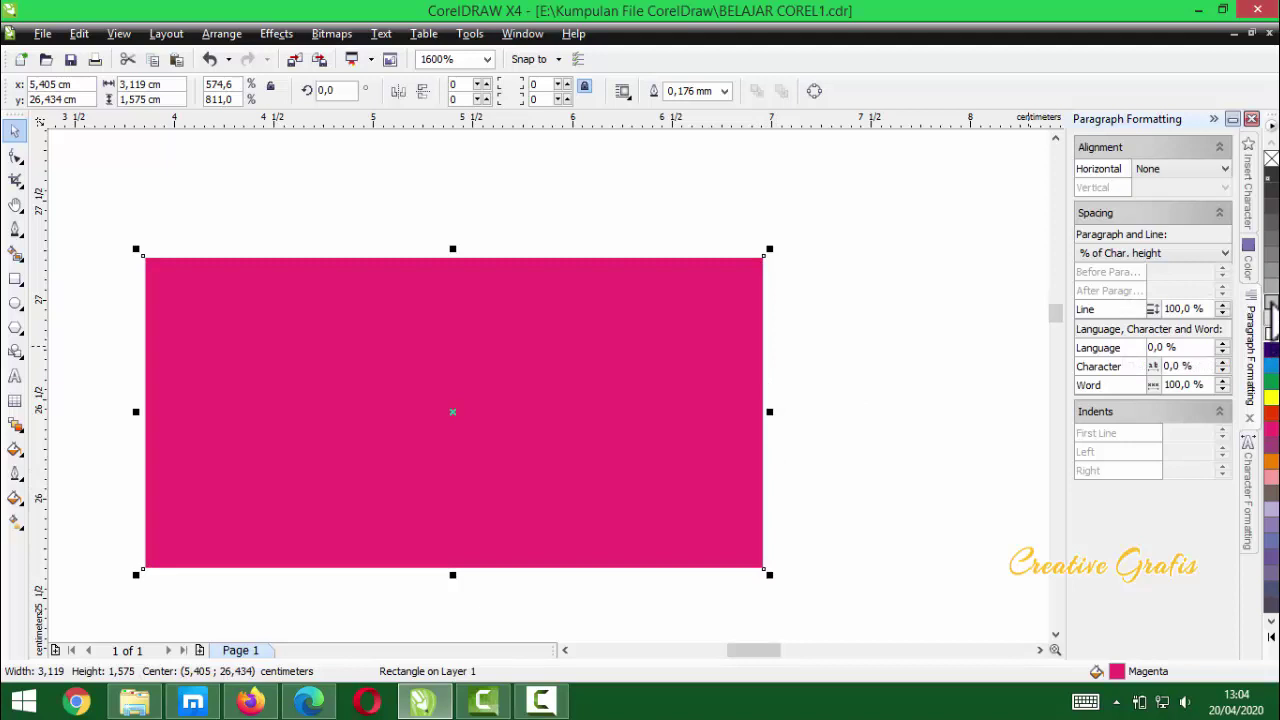
pyautogui.rightClick(1270, 304)
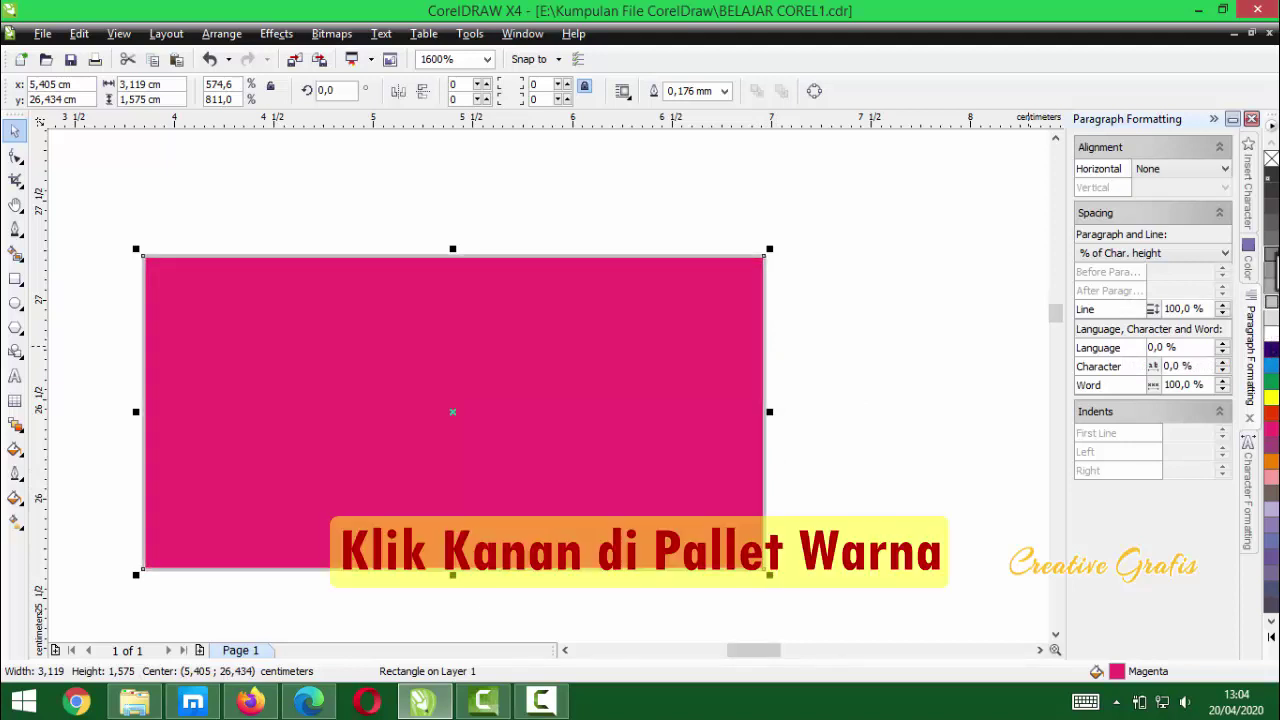
pyautogui.rightClick(1271, 292)
pyautogui.rightClick(1271, 222)
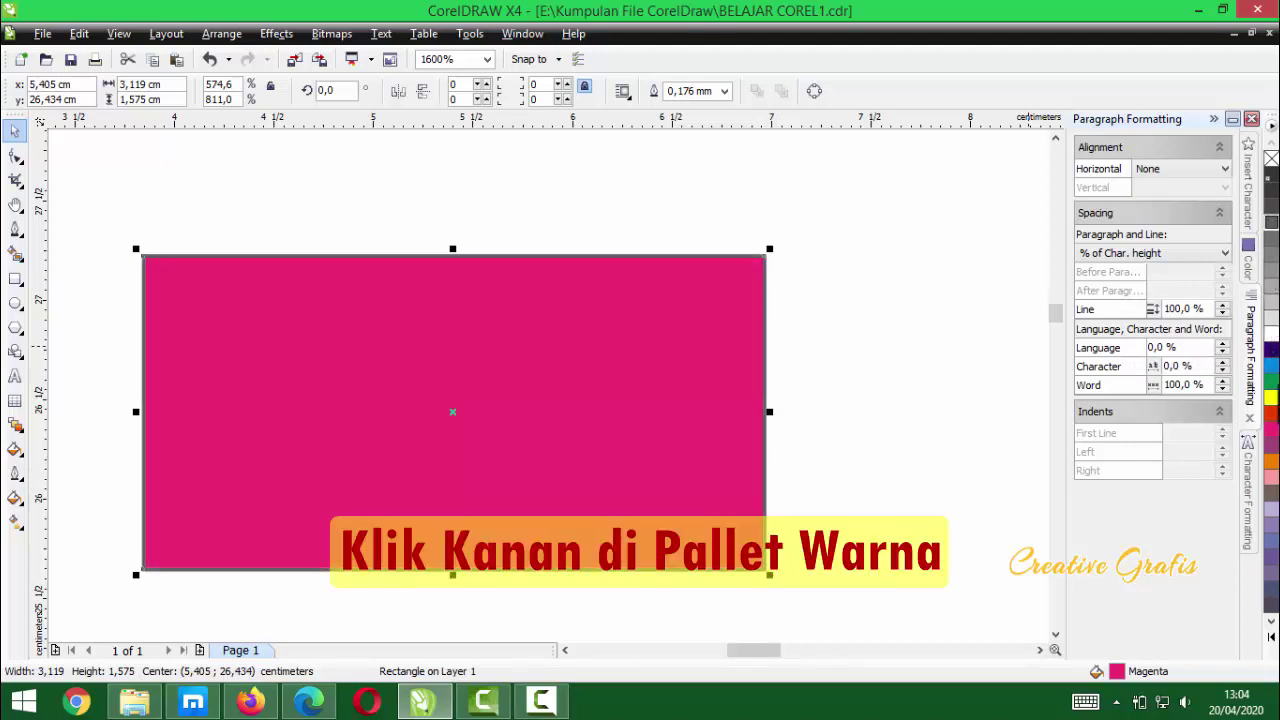
pyautogui.rightClick(1272, 399)
pyautogui.rightClick(1272, 430)
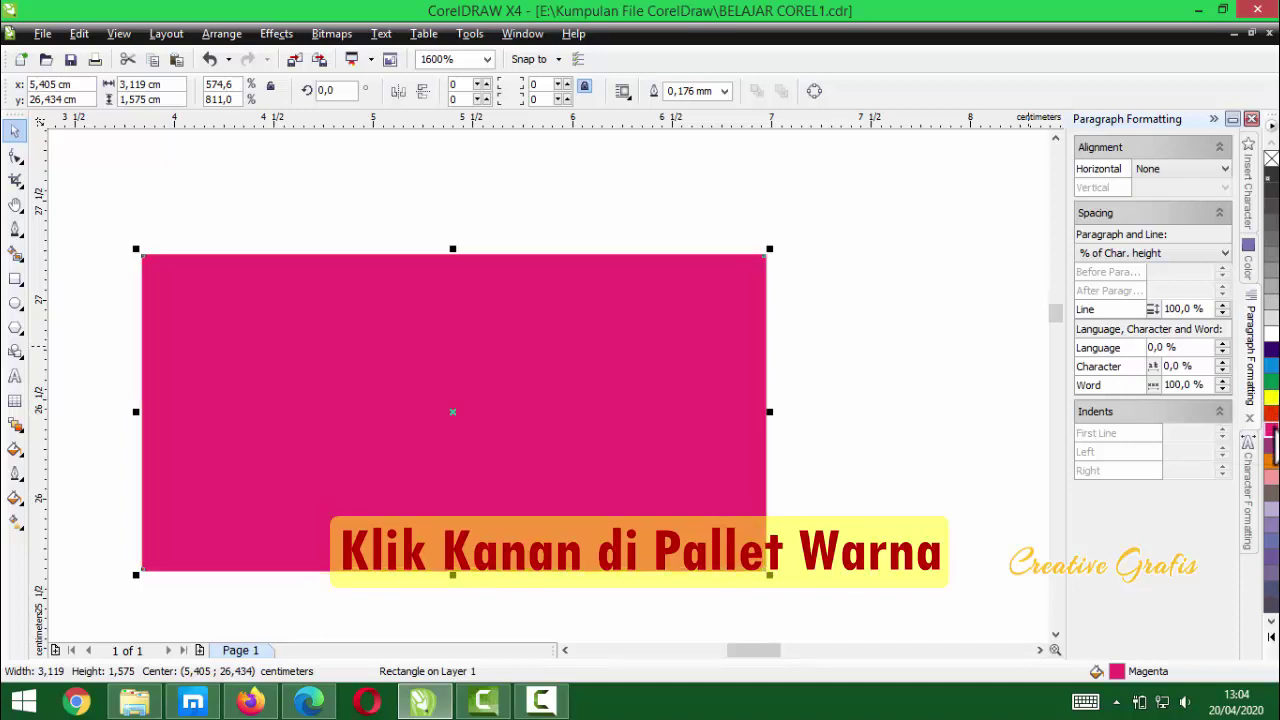
pyautogui.rightClick(1273, 480)
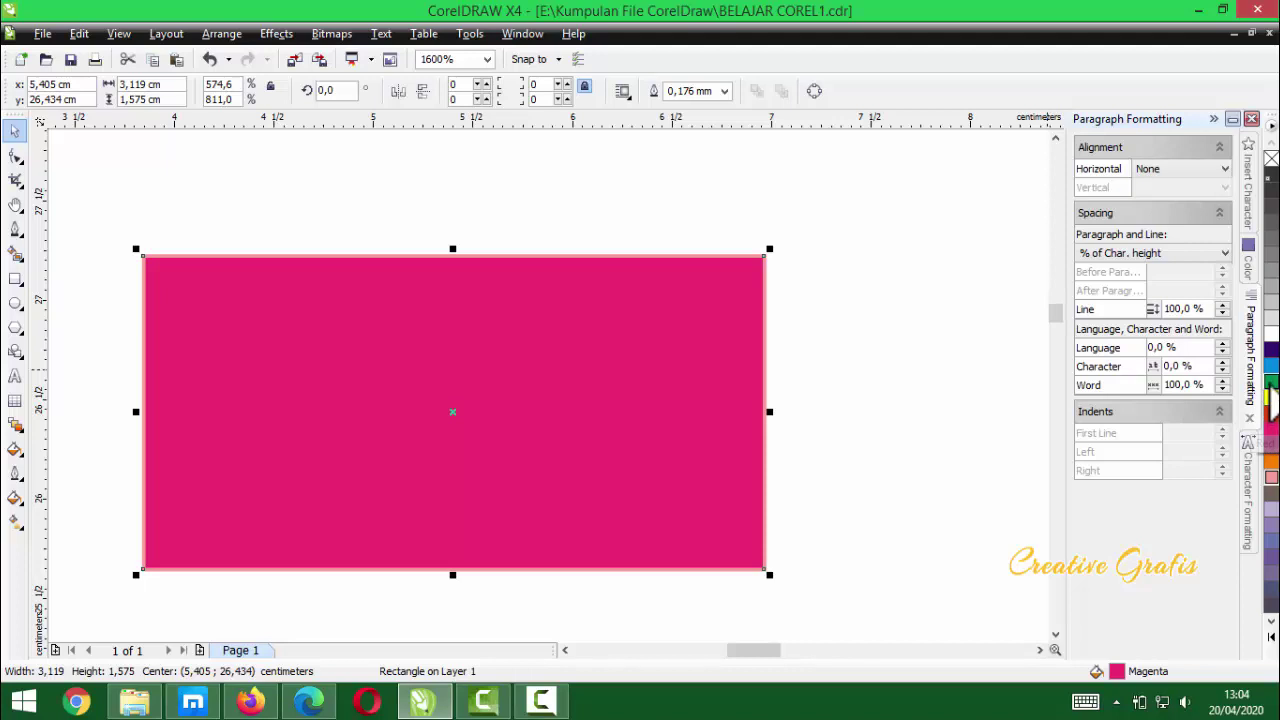
# - Fill the rectangle with Green and recolour its outline, trying green before applying yellow
pyautogui.click(1270, 388)
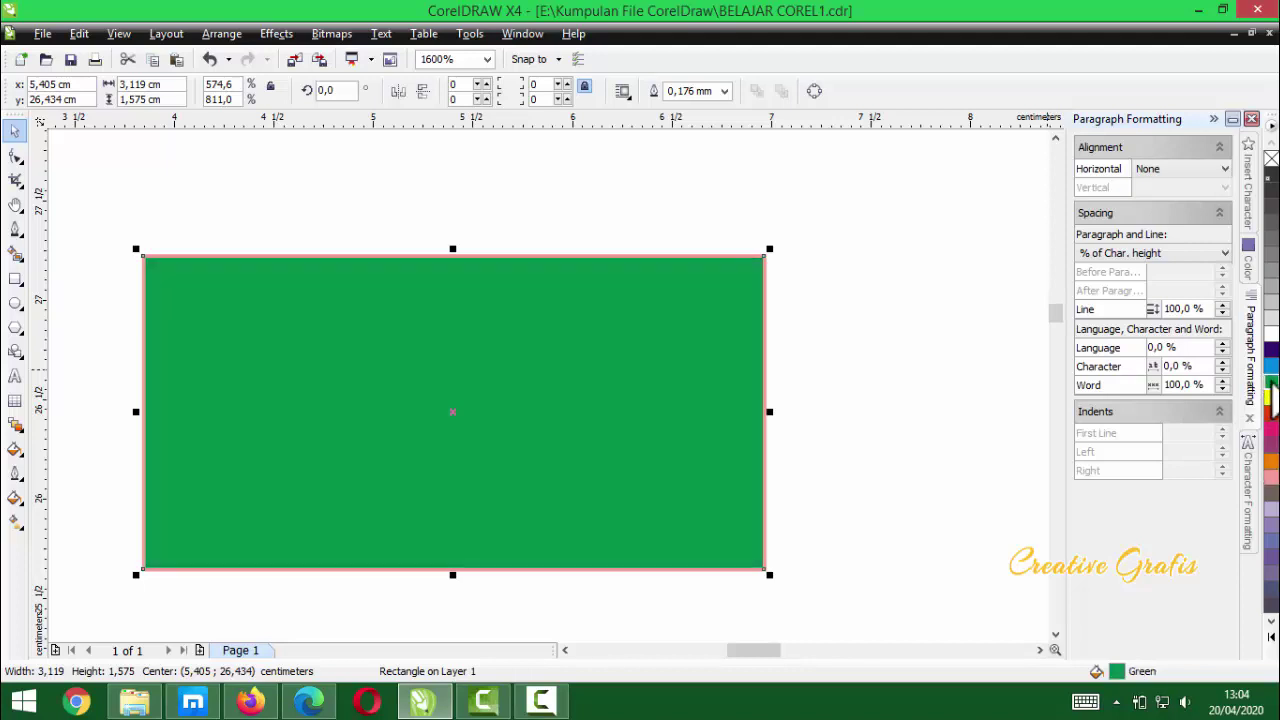
pyautogui.rightClick(1270, 388)
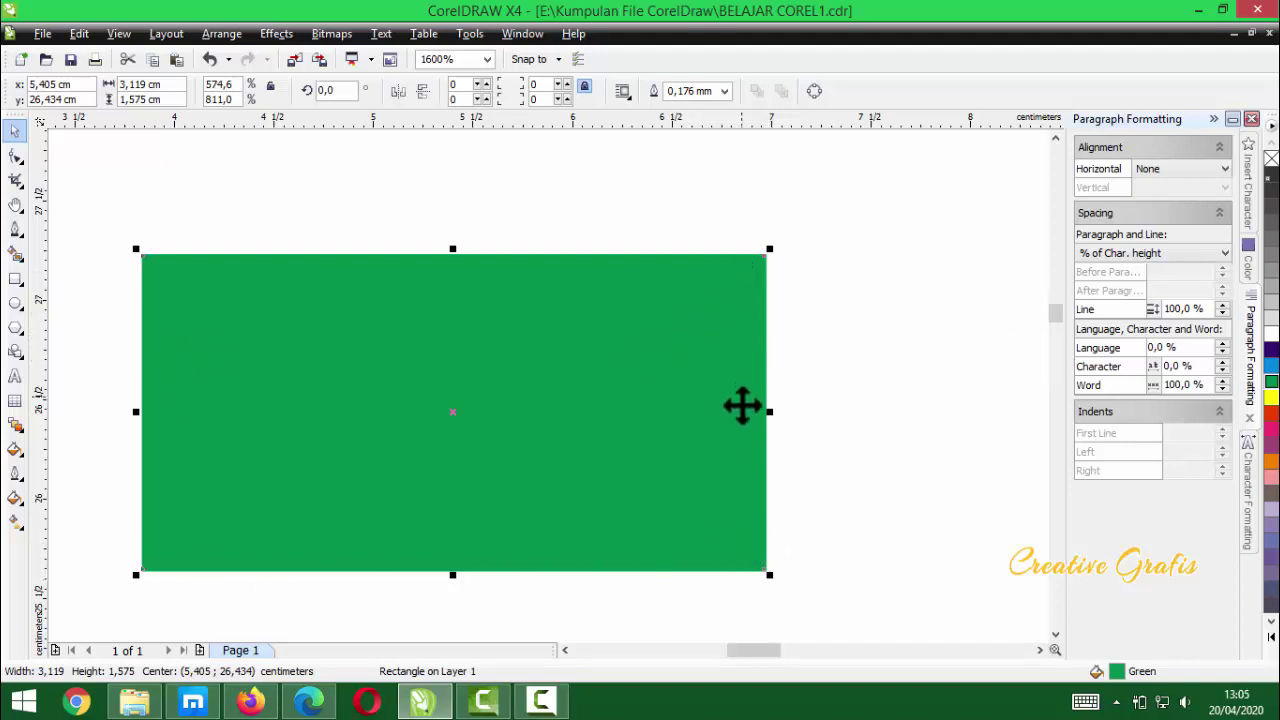
pyautogui.rightClick(1271, 398)
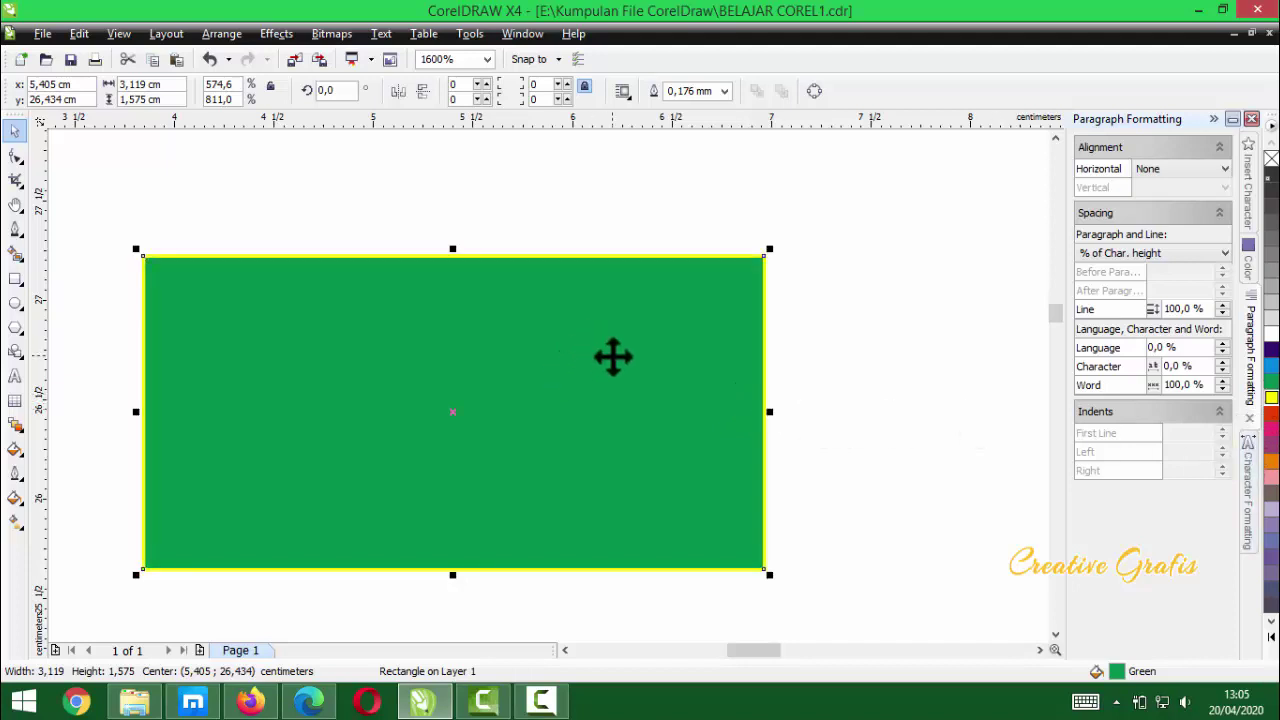
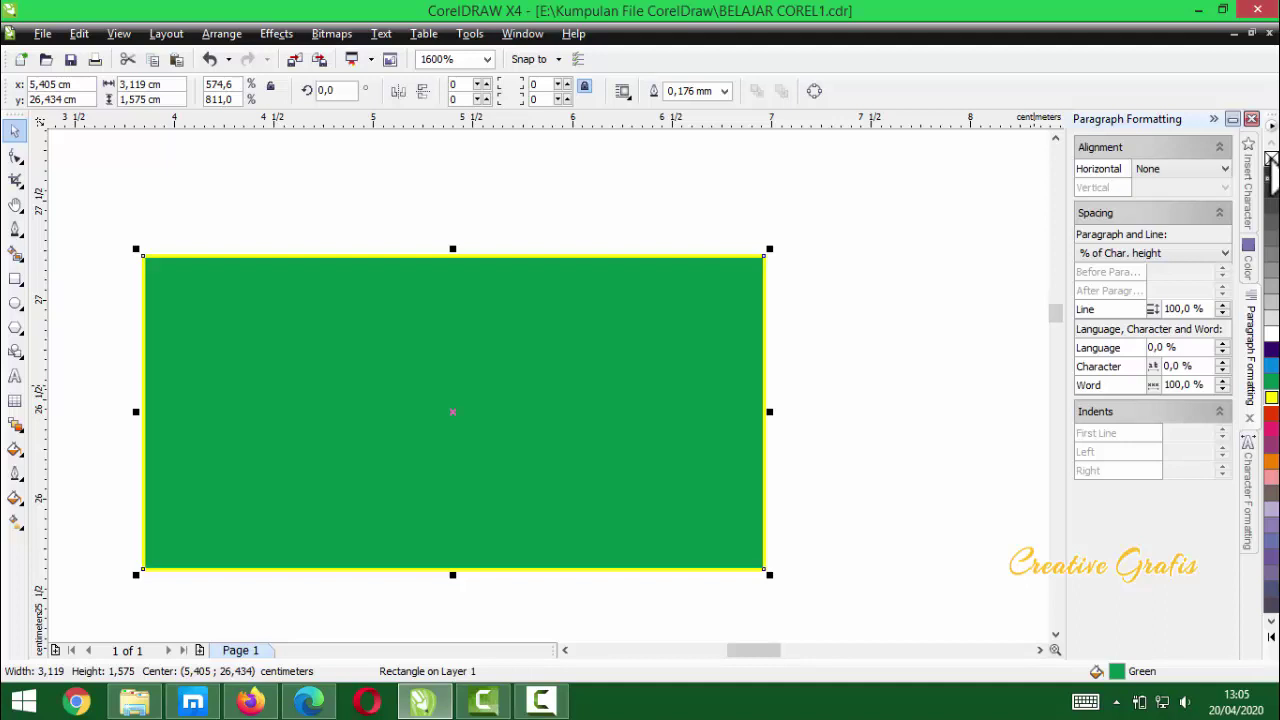
# - Remove the rectangle's fill and refill it with 50% Black, and remove its outline and reapply one in cyan
pyautogui.click(1270, 160)
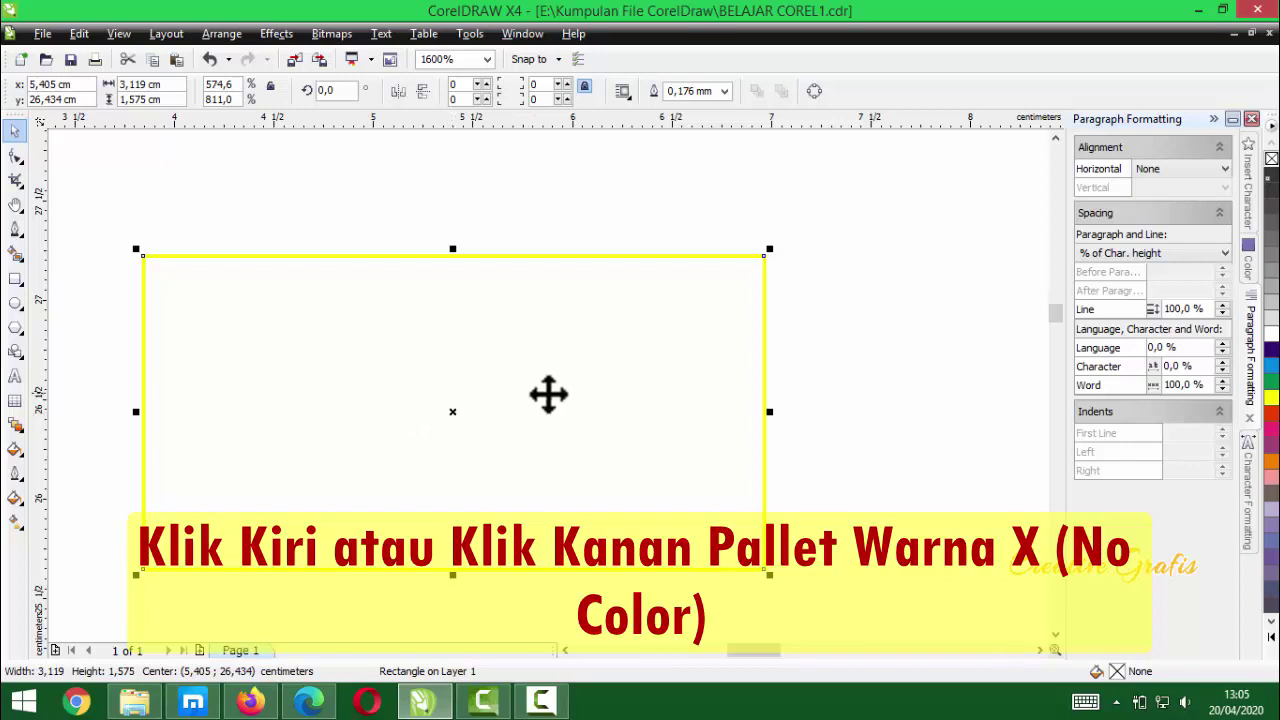
pyautogui.click(1270, 268)
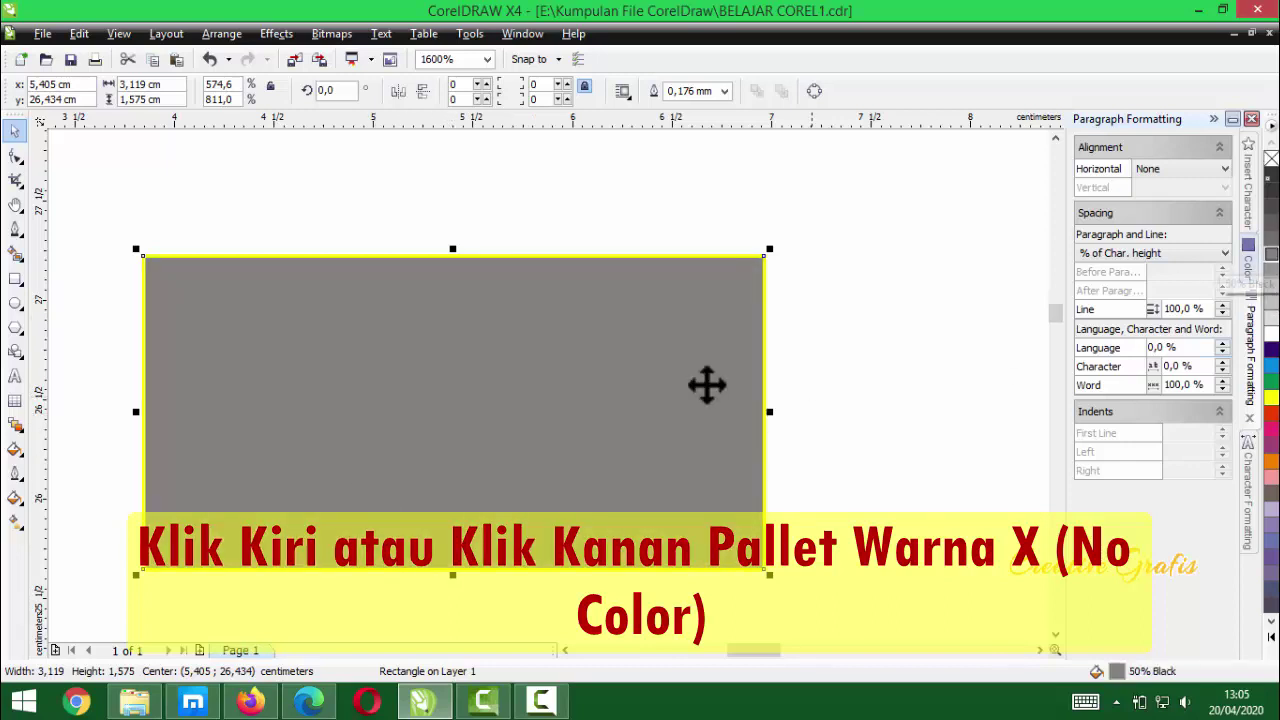
pyautogui.rightClick(1270, 158)
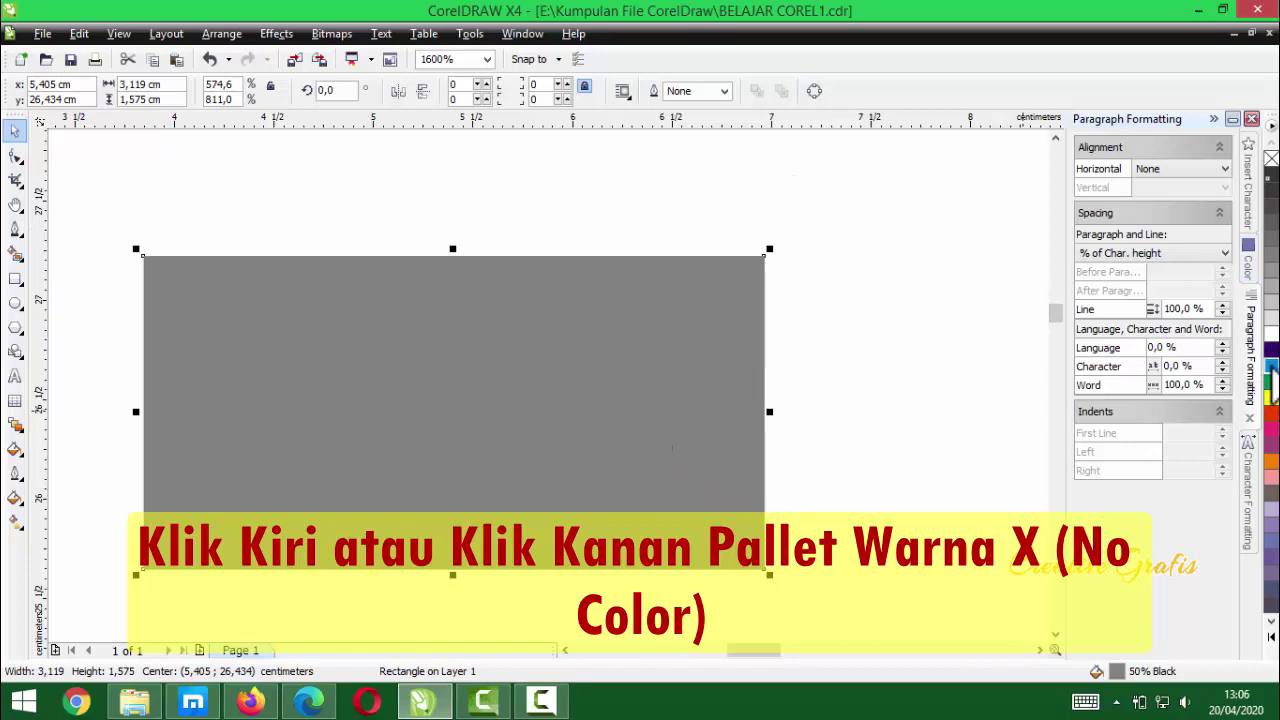
pyautogui.rightClick(1270, 367)
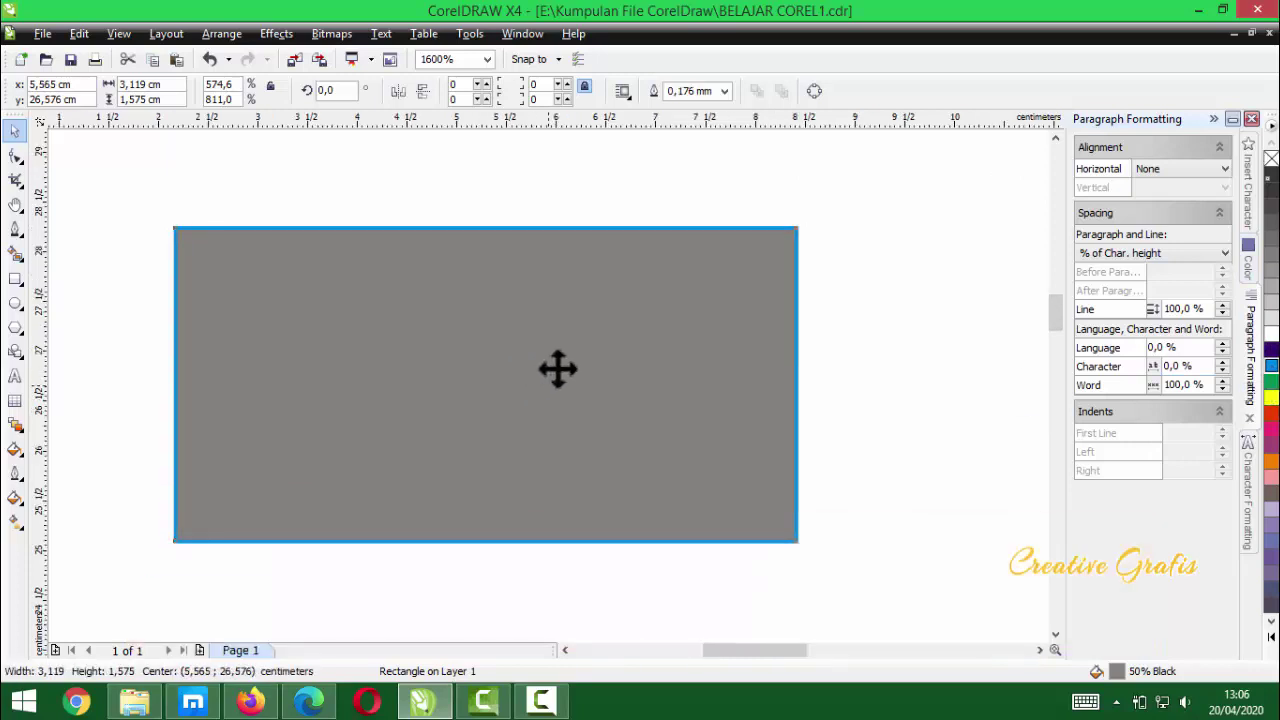
# - Place a copy of the grey rectangle overlapping its upper right part, narrow it to about 1.97 cm, and fill it with Yellow
pyautogui.scroll(-2, 558, 368)
pyautogui.scroll(1, 548, 393)
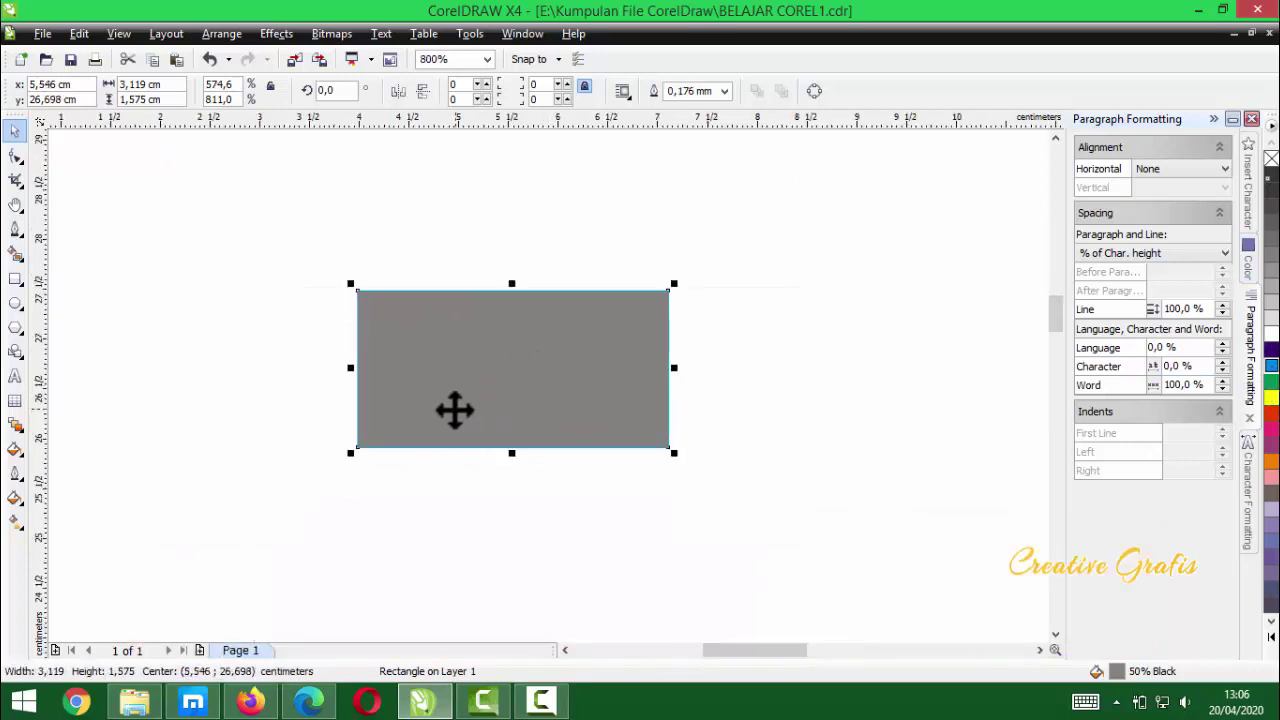
pyautogui.moveTo(500, 393); pyautogui.dragTo(674, 366)
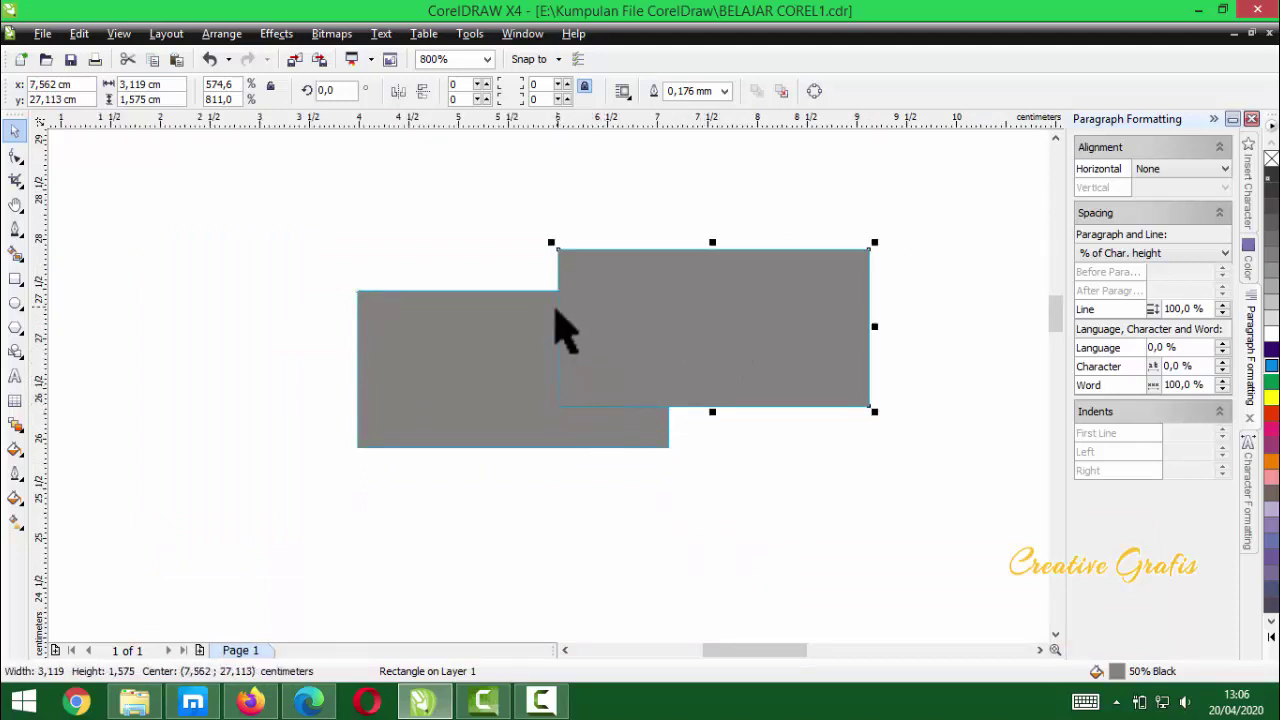
pyautogui.moveTo(574, 330); pyautogui.dragTo(673, 330)
pyautogui.moveTo(811, 329); pyautogui.dragTo(768, 329)
pyautogui.click(1271, 398)
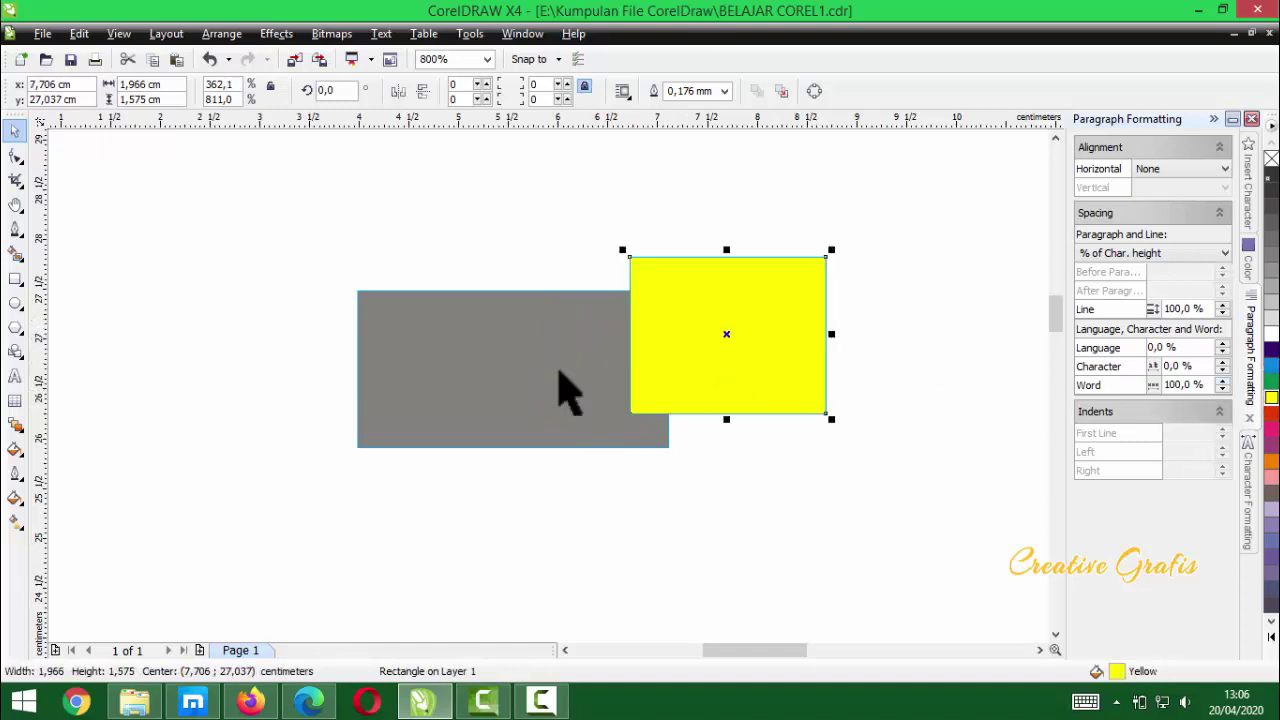
# - Move the grey rectangle so it overlaps more of the yellow one, and bring it to the front, centred near x 6.13, y 26.79 cm
pyautogui.moveTo(471, 366); pyautogui.dragTo(553, 406)
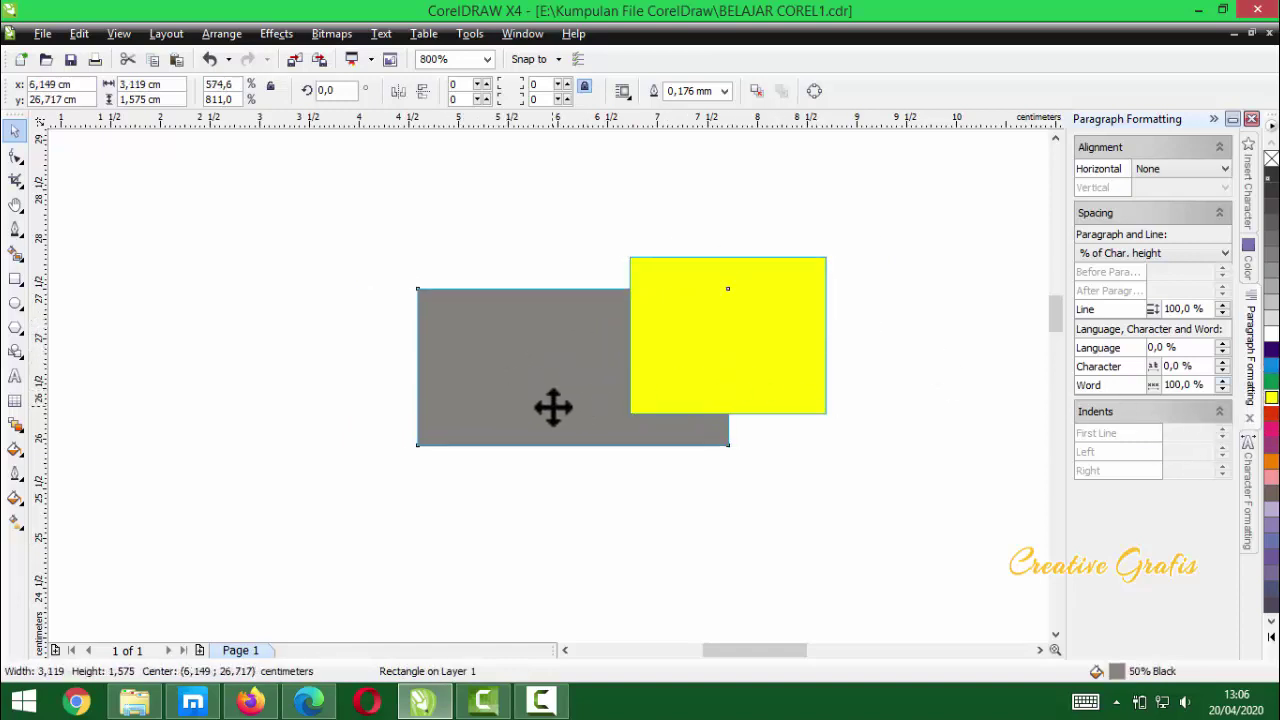
pyautogui.hotkey('shift', 'pageup')
pyautogui.moveTo(631, 382); pyautogui.dragTo(629, 372)
pyautogui.scroll(1, 630, 338)
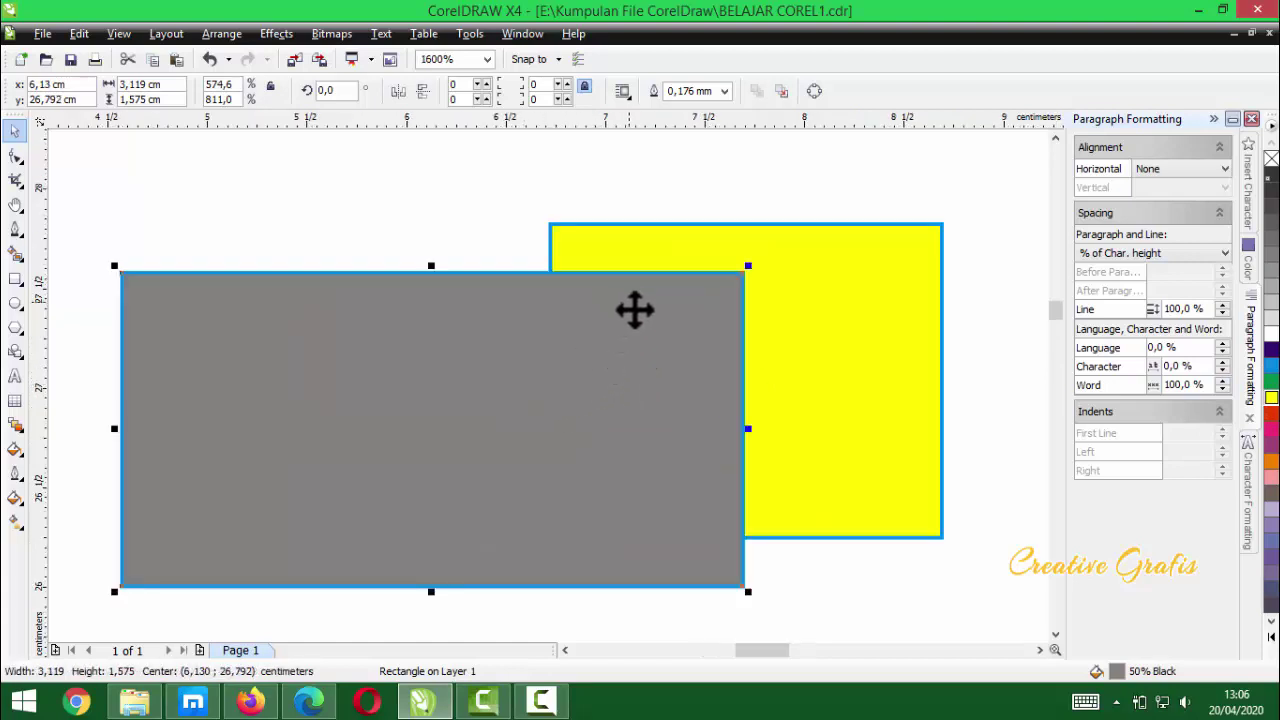
# - Remove the front grey rectangle's fill and move it so its centre is near x 5.81, y 26.78 cm, still overlapping the yellow rectangle
pyautogui.moveTo(597, 491)
pyautogui.mouseDown()
pyautogui.moveTo(606, 471)
pyautogui.moveTo(616, 486)
pyautogui.mouseUp()
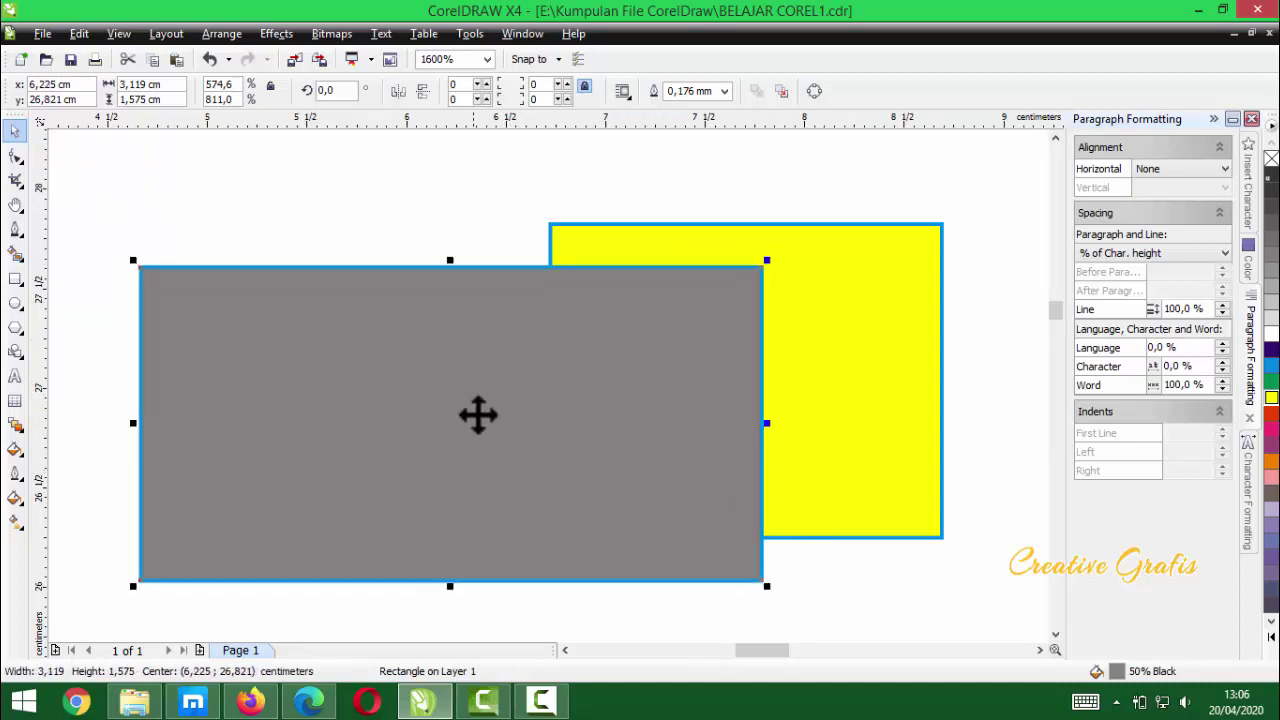
pyautogui.click(1271, 158)
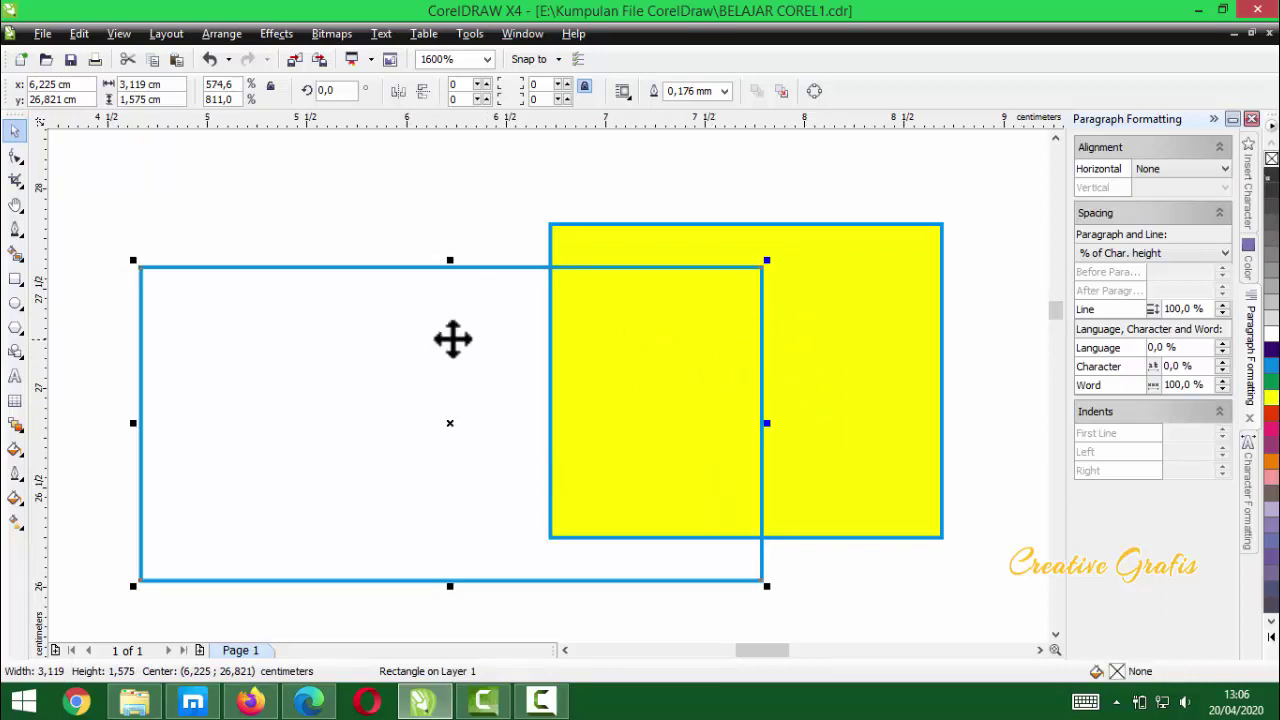
pyautogui.moveTo(436, 340); pyautogui.dragTo(370, 334)
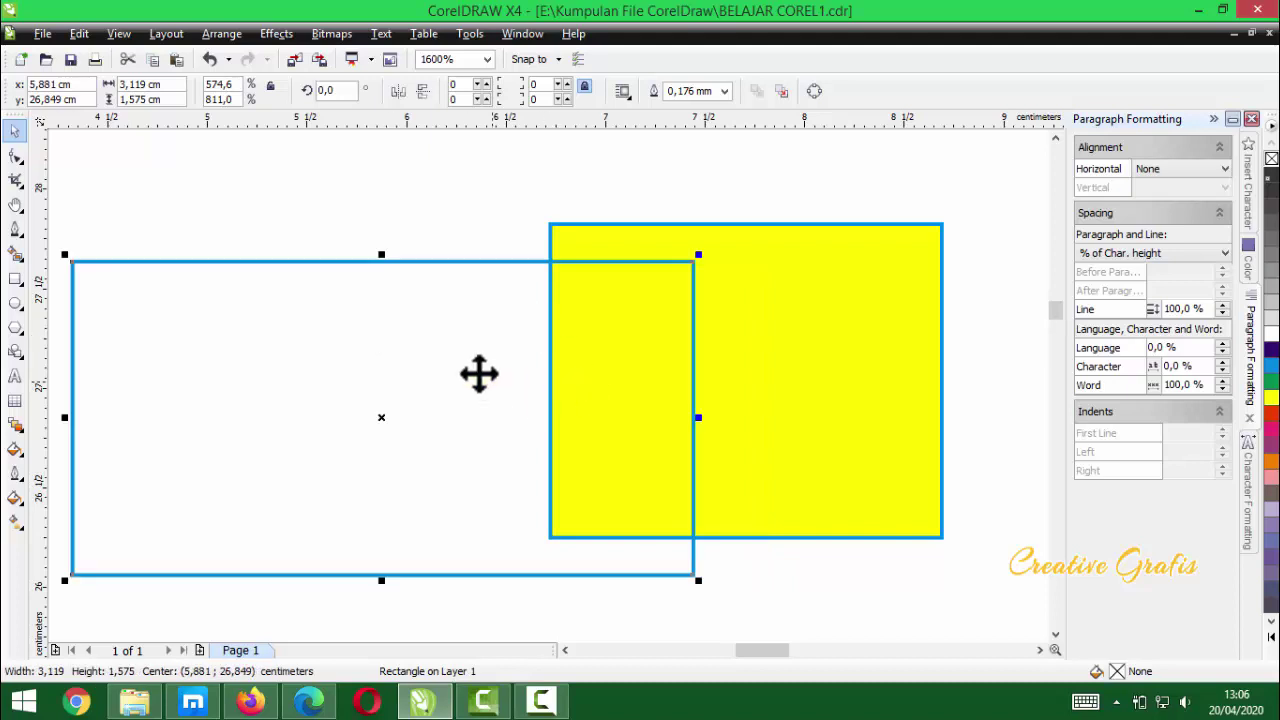
pyautogui.moveTo(472, 397); pyautogui.dragTo(409, 414)
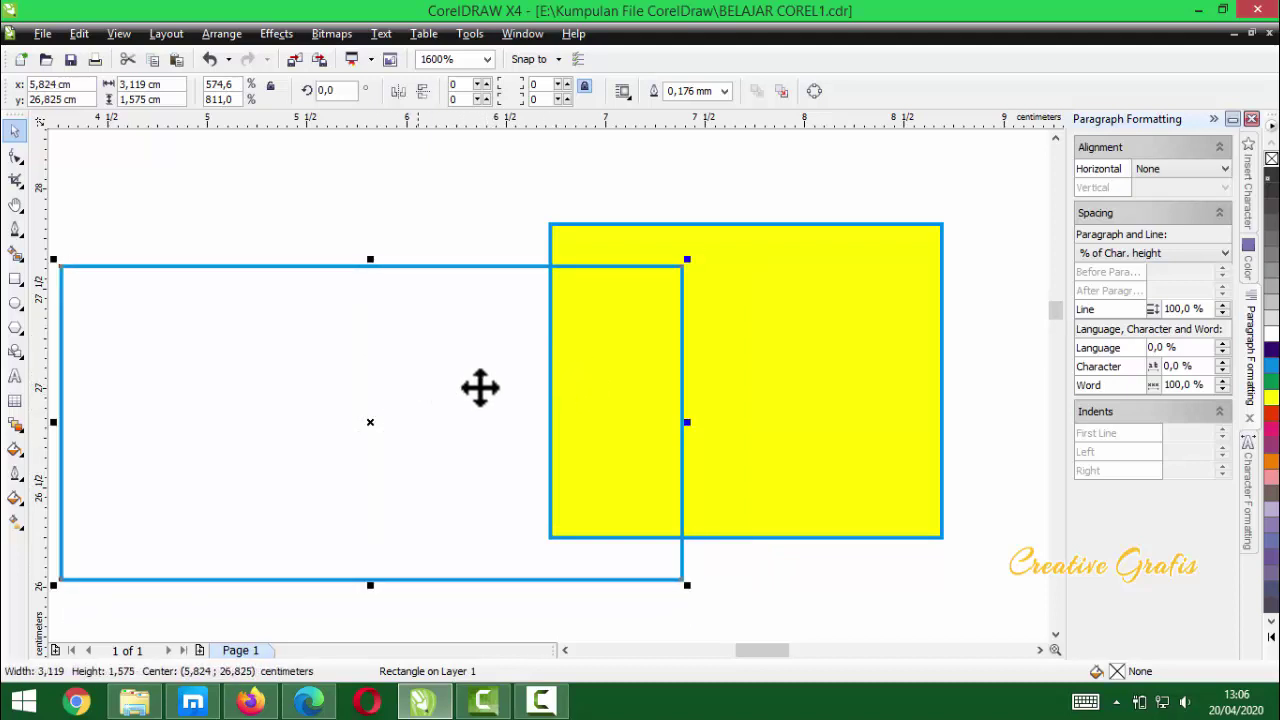
pyautogui.moveTo(416, 391)
pyautogui.mouseDown()
pyautogui.moveTo(423, 437)
pyautogui.moveTo(395, 406)
pyautogui.moveTo(406, 402)
pyautogui.mouseUp()
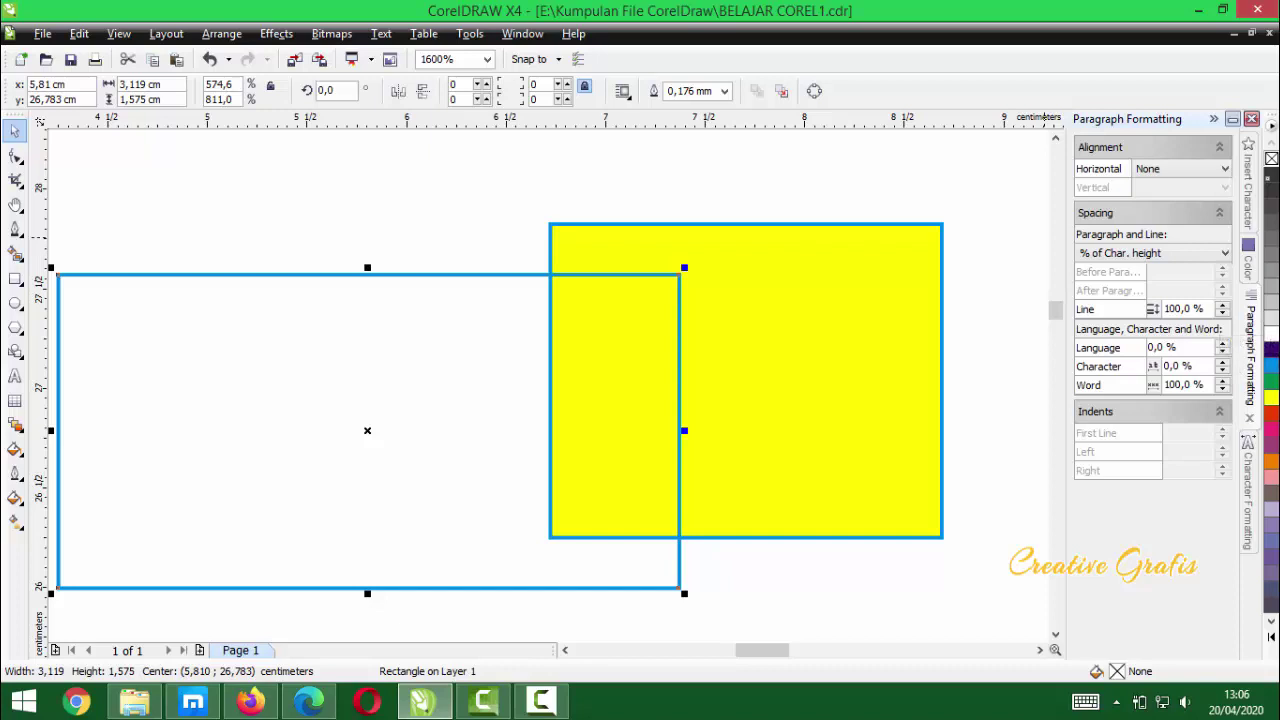
# - Fill the unfilled rectangle with Cyan, change the fill to Red, and remove its outline
pyautogui.click(1272, 366)
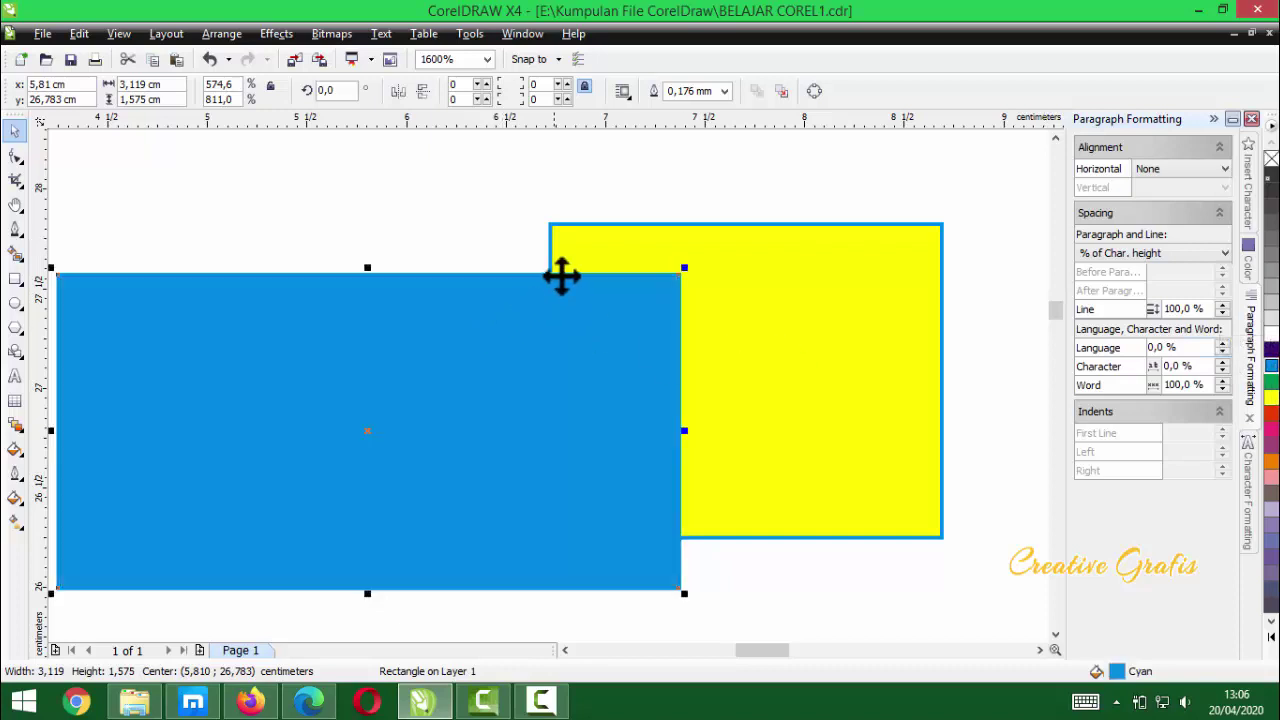
pyautogui.click(1271, 414)
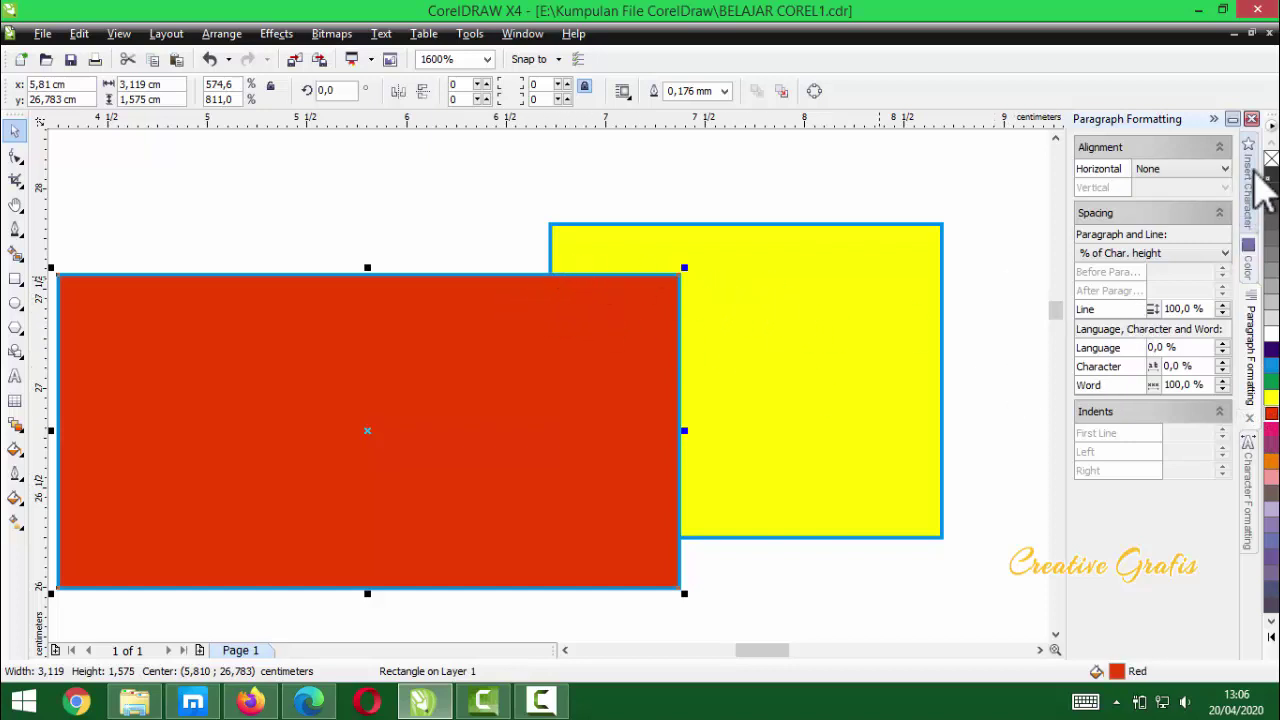
pyautogui.rightClick(1271, 158)
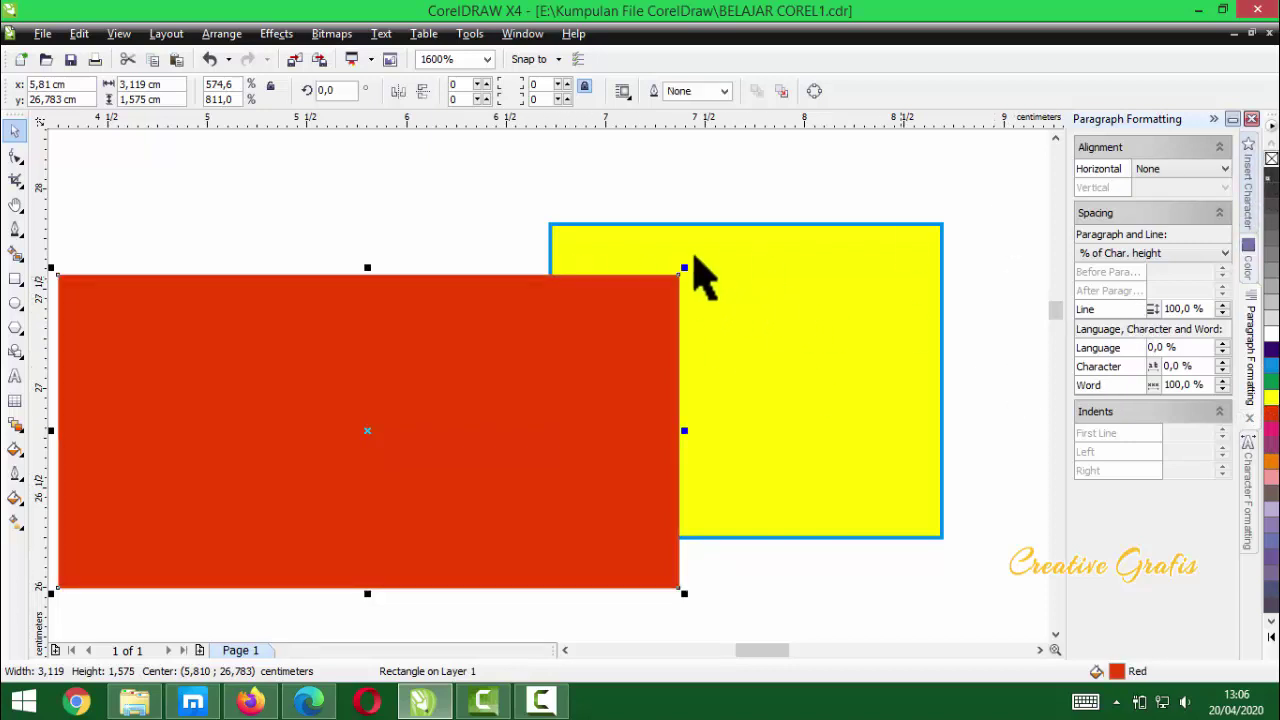
pyautogui.scroll(1, 560, 288)
pyautogui.scroll(1, 549, 387)
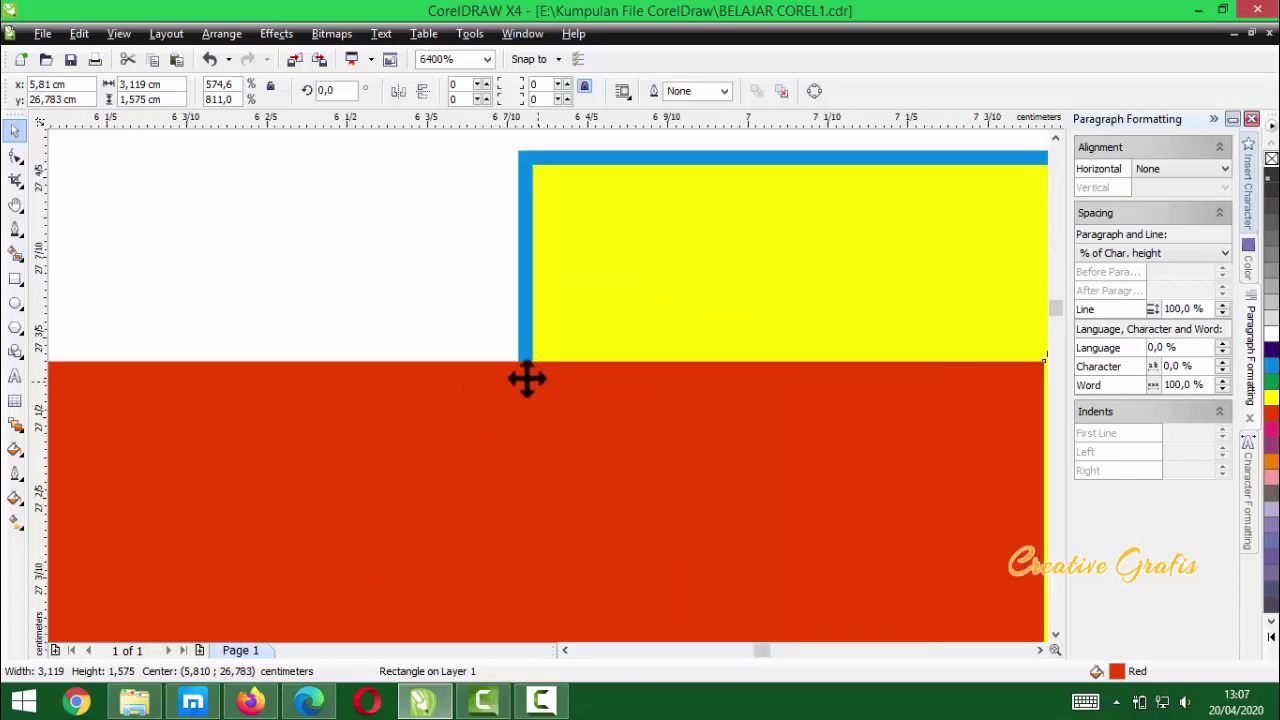
pyautogui.scroll(-3, 549, 387)
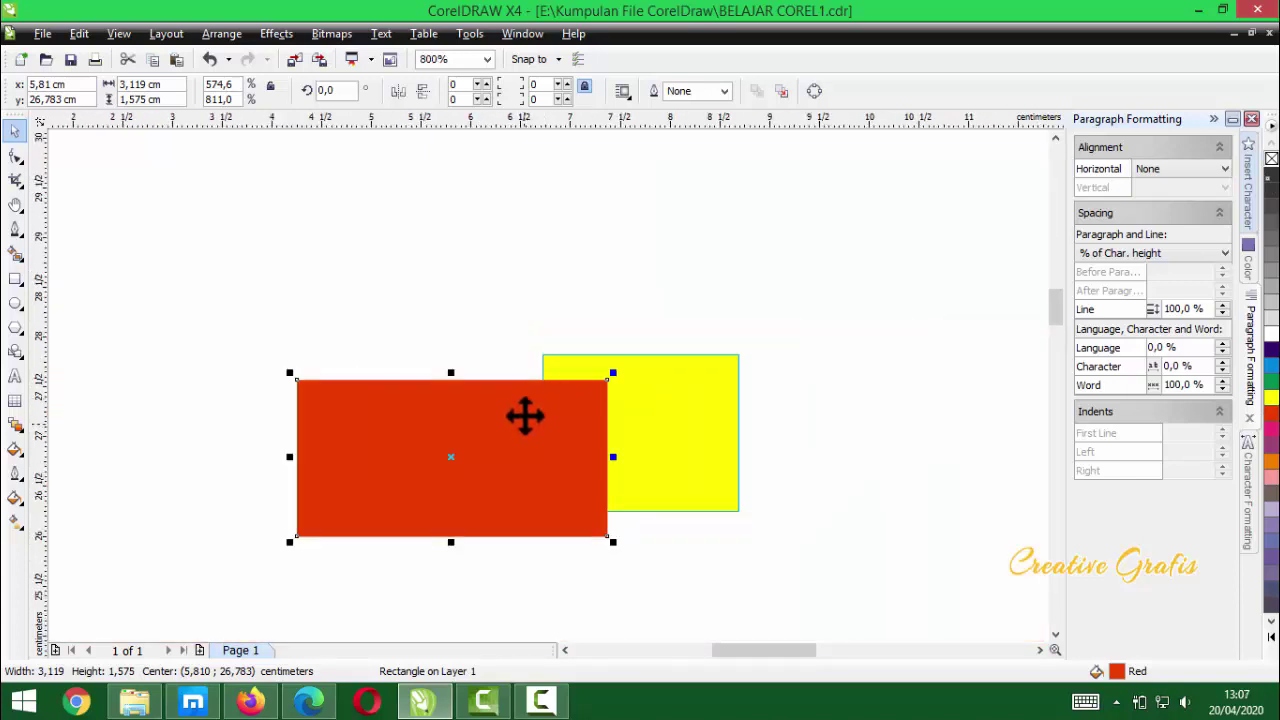
pyautogui.scroll(1, 525, 415)
pyautogui.scroll(-1, 549, 386)
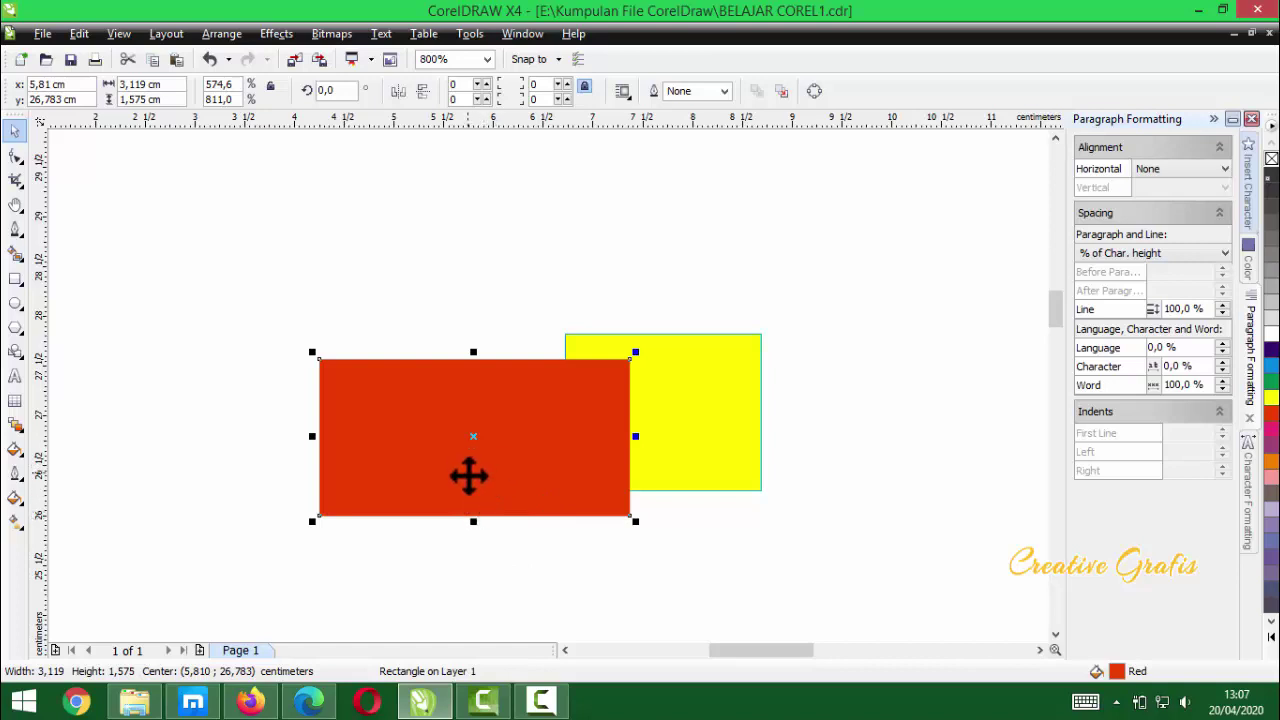
# - Move the red rectangle up to a centre near x 5.89, y 27.77 cm, and delete the yellow rectangle behind it
pyautogui.moveTo(516, 403); pyautogui.dragTo(528, 350)
pyautogui.moveTo(557, 394); pyautogui.dragTo(559, 376)
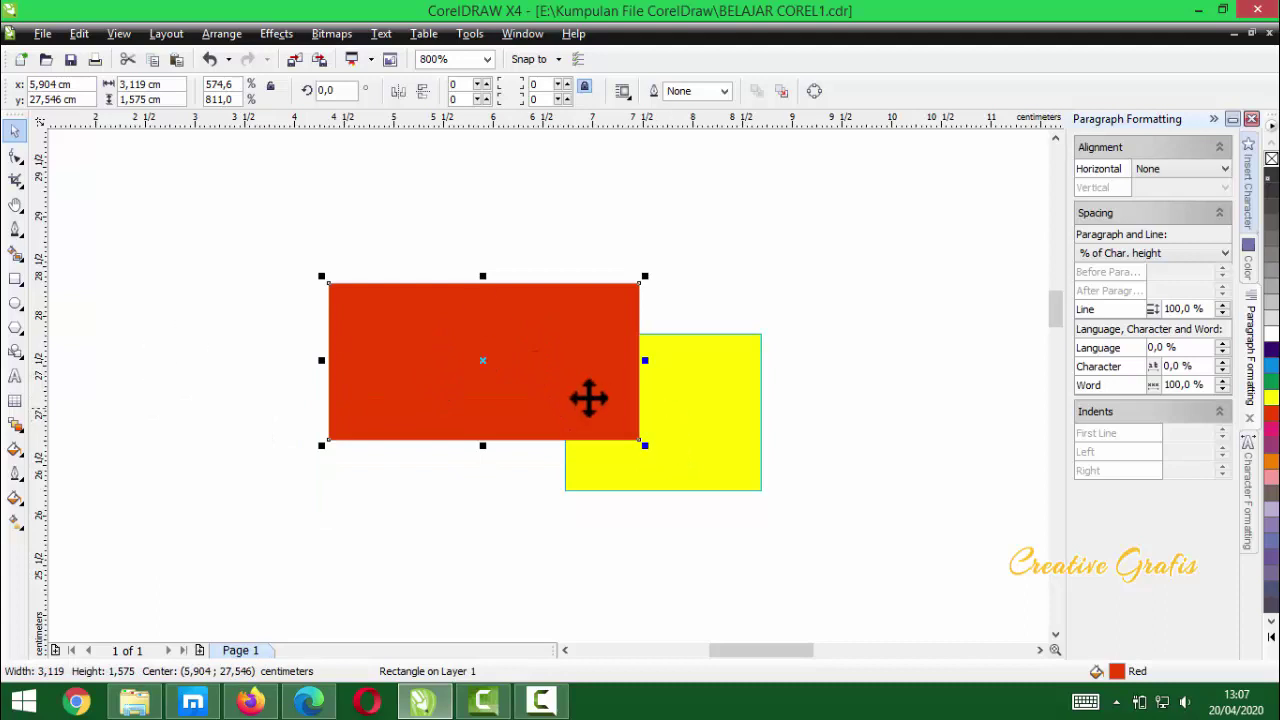
pyautogui.moveTo(477, 394); pyautogui.dragTo(473, 372)
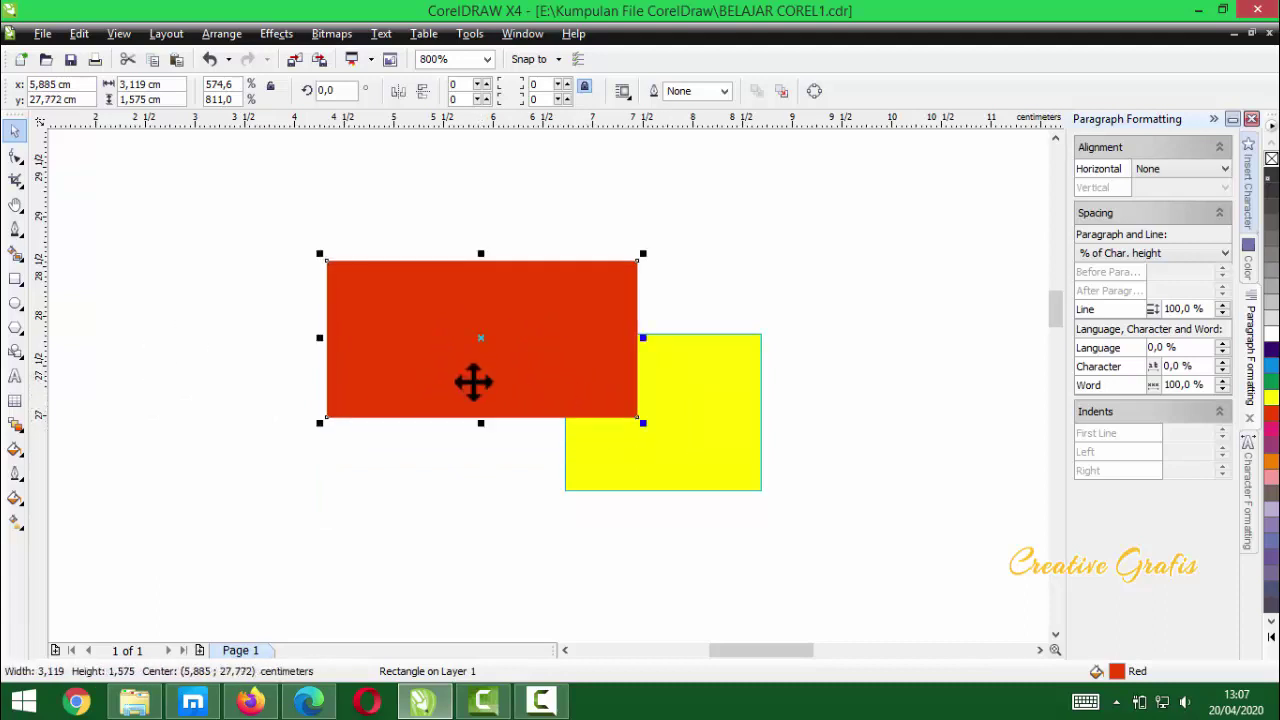
pyautogui.click(698, 405)
pyautogui.press('Delete')
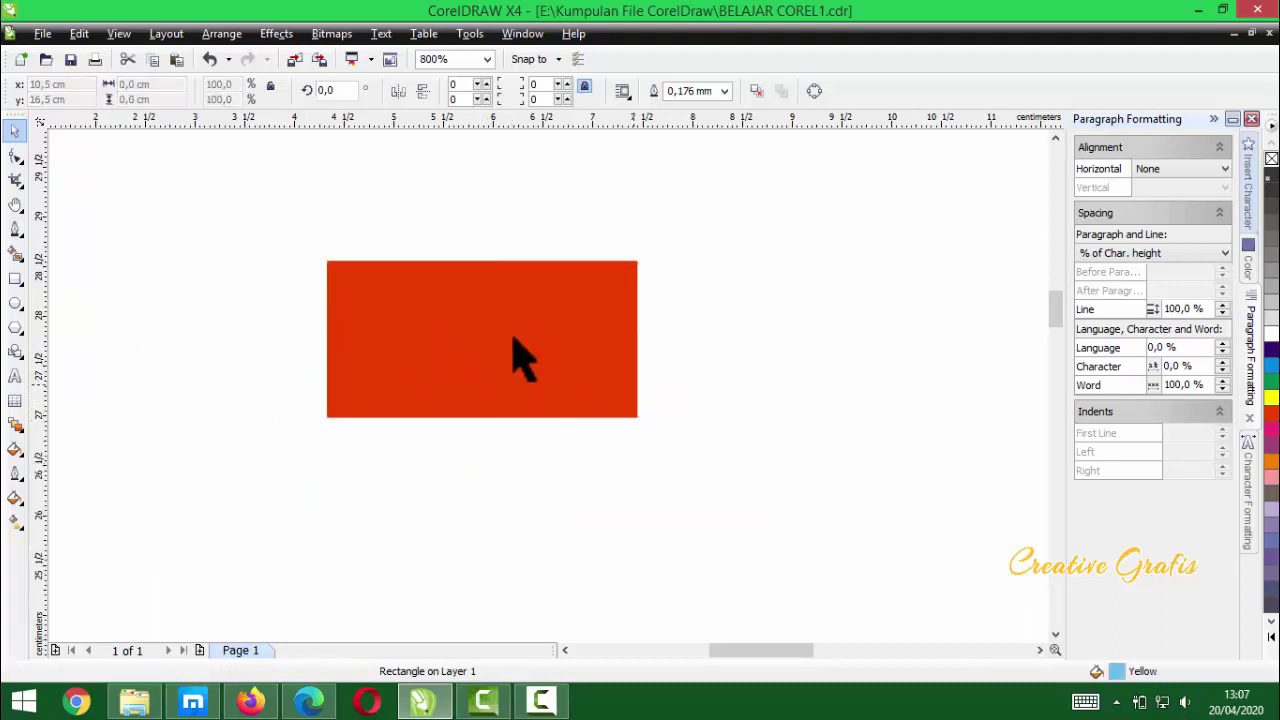
# - Fill the red rectangle with Yellow, give it a cyan outline after trying green, and move it up to about y 27.95 cm
pyautogui.click(520, 356)
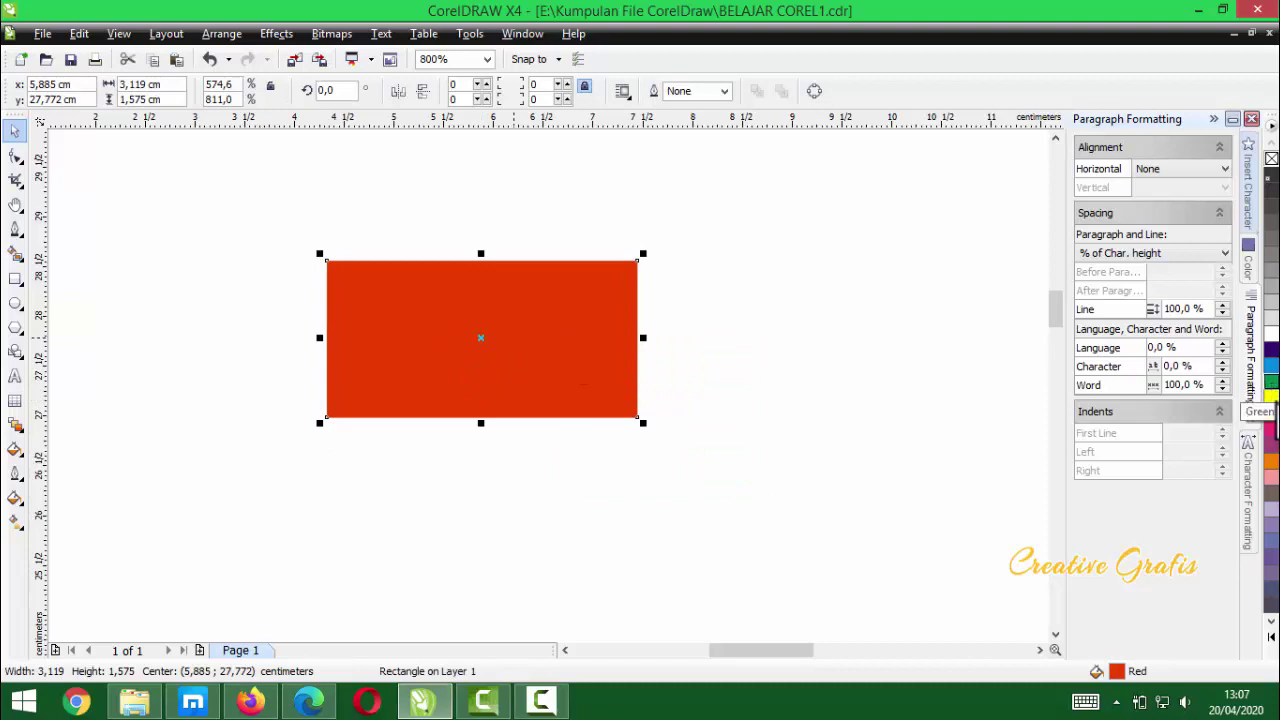
pyautogui.click(1271, 397)
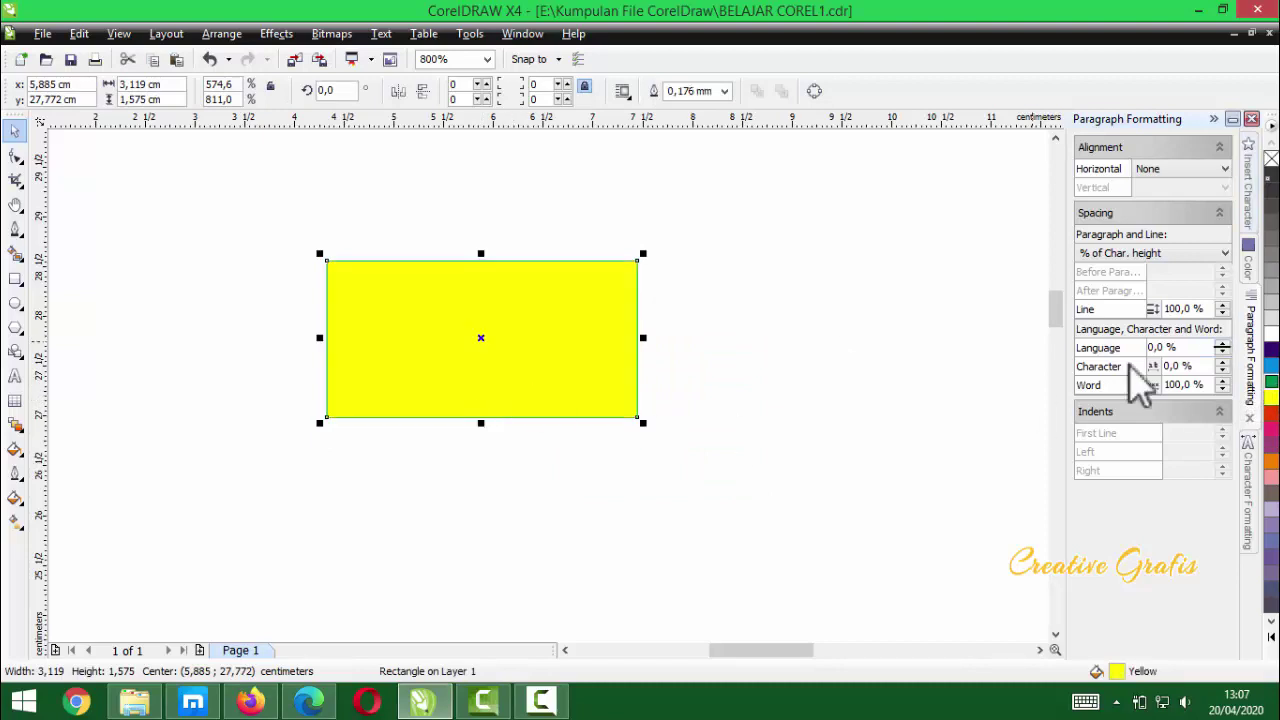
pyautogui.rightClick(1272, 381)
pyautogui.rightClick(1273, 365)
pyautogui.scroll(1, 528, 345)
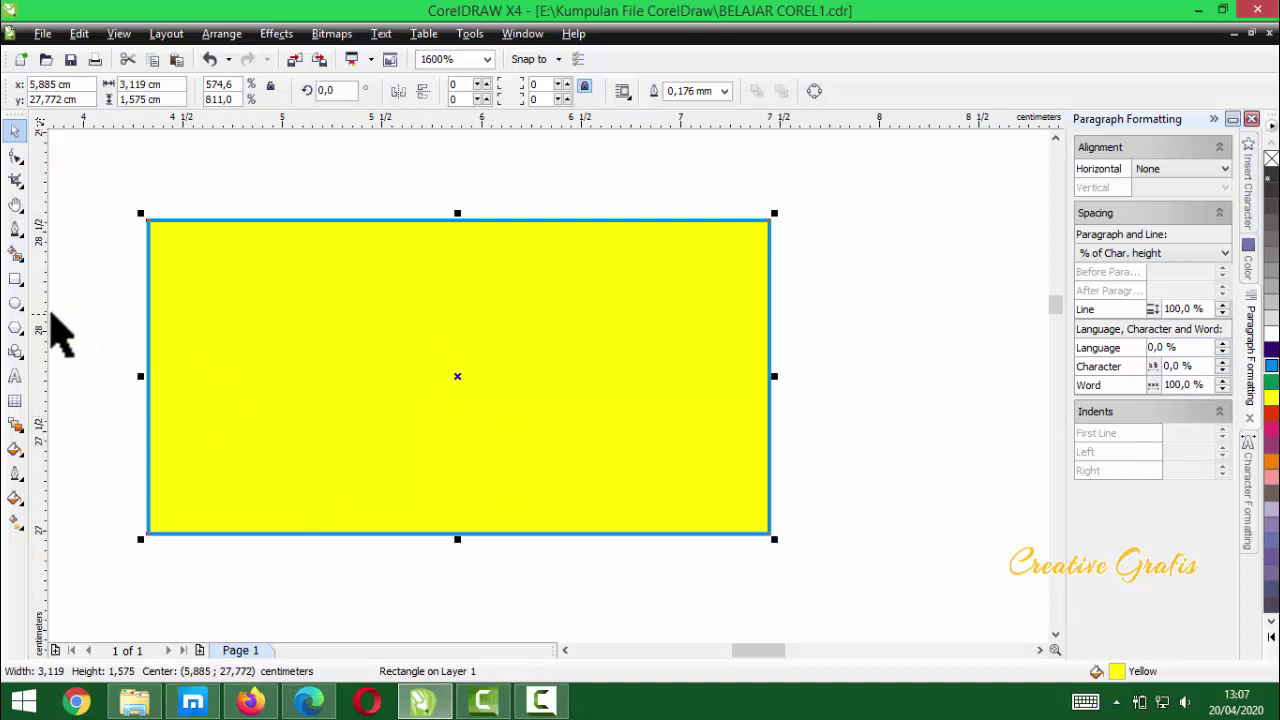
pyautogui.moveTo(315, 316); pyautogui.dragTo(313, 282)
# - Draw a rectangle about 1.39 × 1.41 cm in the empty area beside the yellow rectangle, and delete it
pyautogui.click(15, 281)
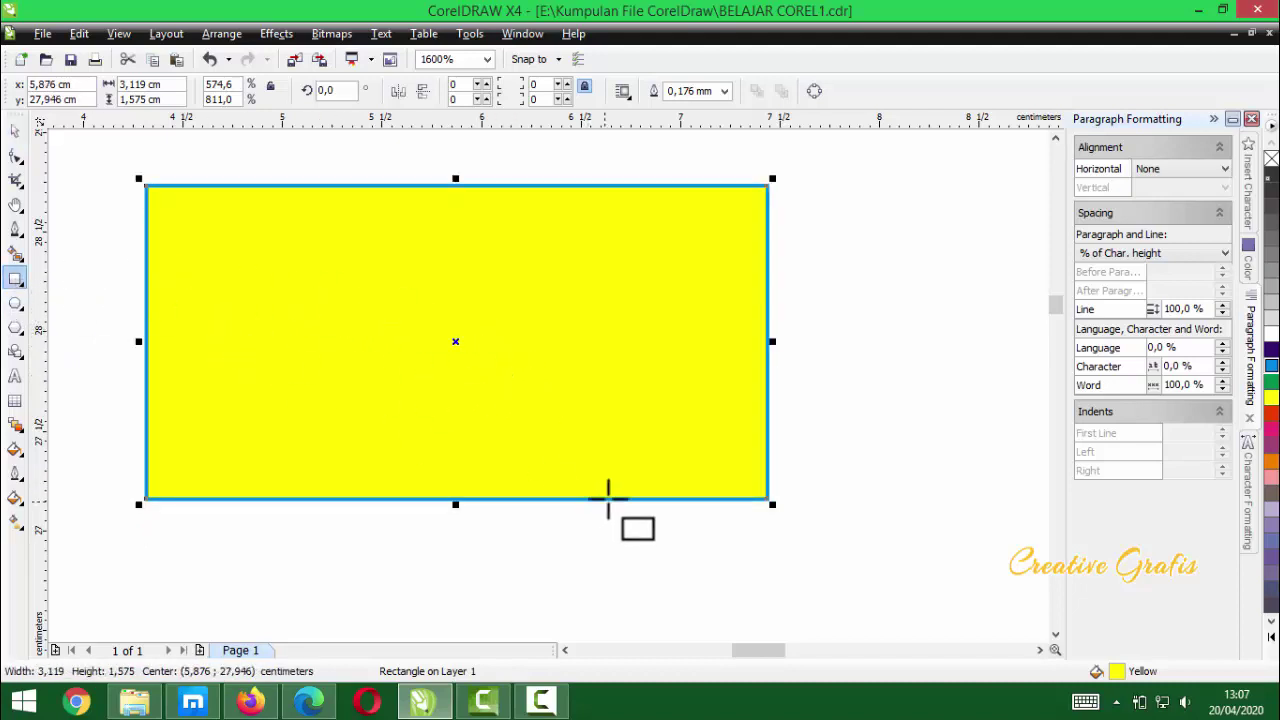
pyautogui.scroll(-1, 586, 423)
pyautogui.scroll(-1, 556, 378)
pyautogui.scroll(2, 556, 378)
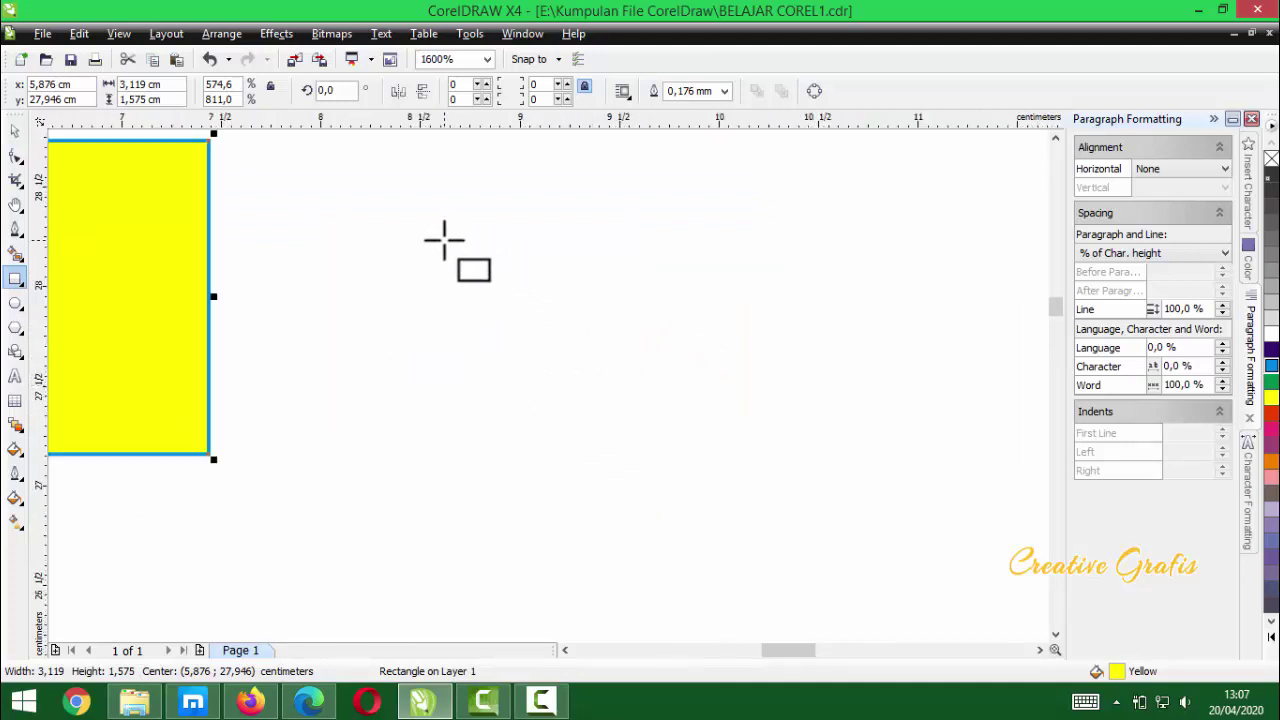
pyautogui.moveTo(444, 240); pyautogui.dragTo(724, 514)
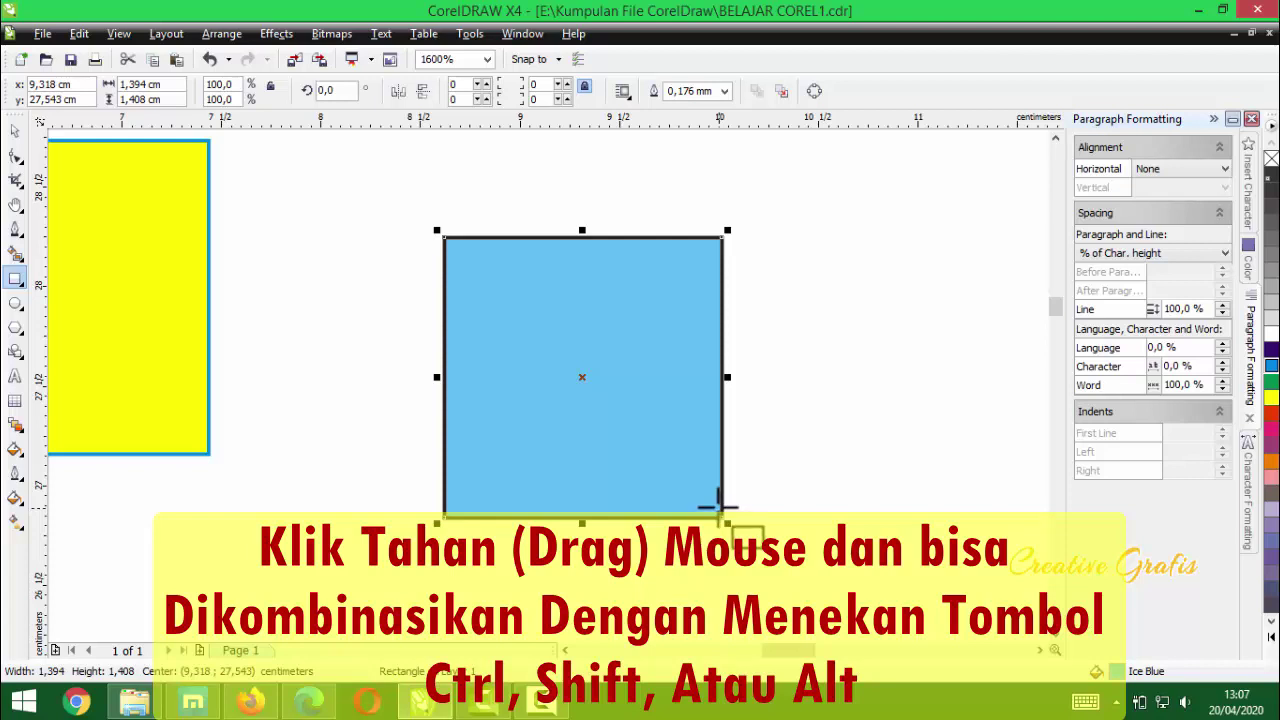
pyautogui.press('Delete')
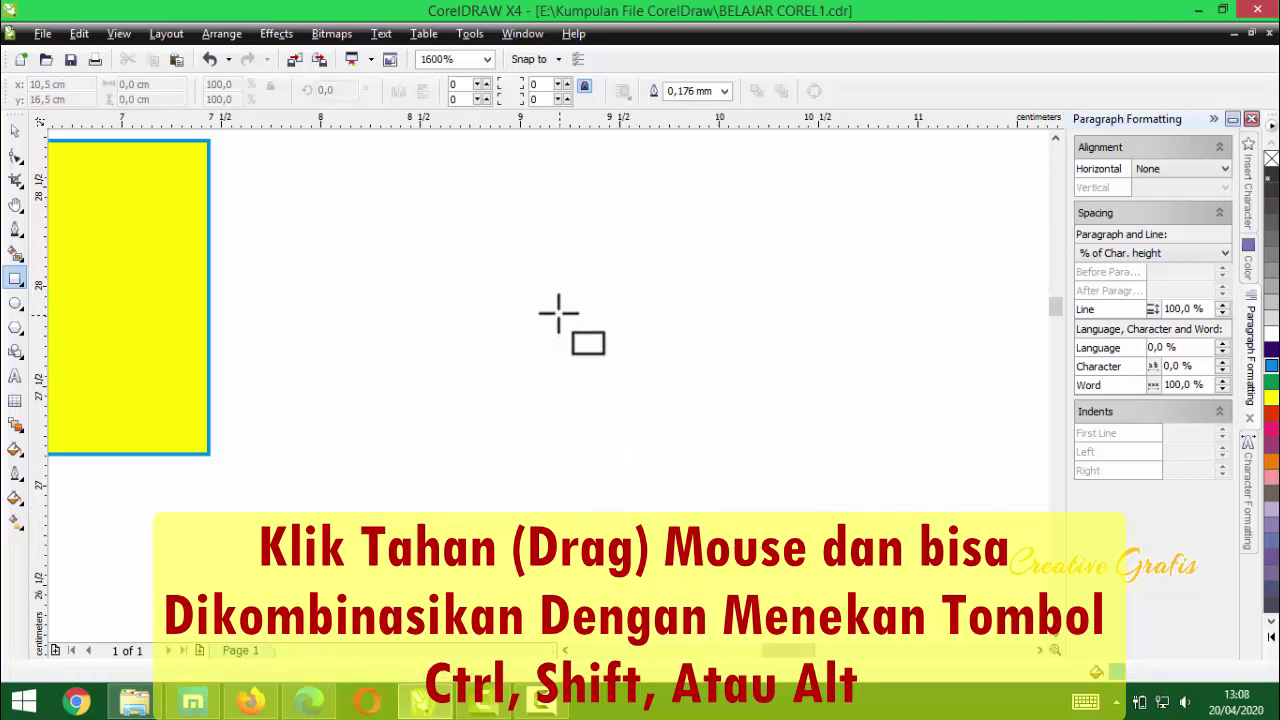
# - Draw two overlapping rectangles outward from their centres, about 0.96 × 0.82 cm and 0.85 × 0.37 cm, and delete both
pyautogui.moveTo(558, 313)
pyautogui.mouseDown()
pyautogui.moveTo(631, 369)
pyautogui.moveTo(717, 343)
pyautogui.moveTo(754, 280)
pyautogui.moveTo(697, 234)
pyautogui.moveTo(529, 251)
pyautogui.moveTo(492, 306)
pyautogui.moveTo(517, 373)
pyautogui.moveTo(560, 406)
pyautogui.moveTo(611, 414)
pyautogui.moveTo(738, 377)
pyautogui.moveTo(740, 396)
pyautogui.moveTo(723, 380)
pyautogui.moveTo(617, 374)
pyautogui.moveTo(671, 380)
pyautogui.moveTo(604, 394)
pyautogui.moveTo(656, 396)
pyautogui.mouseUp()
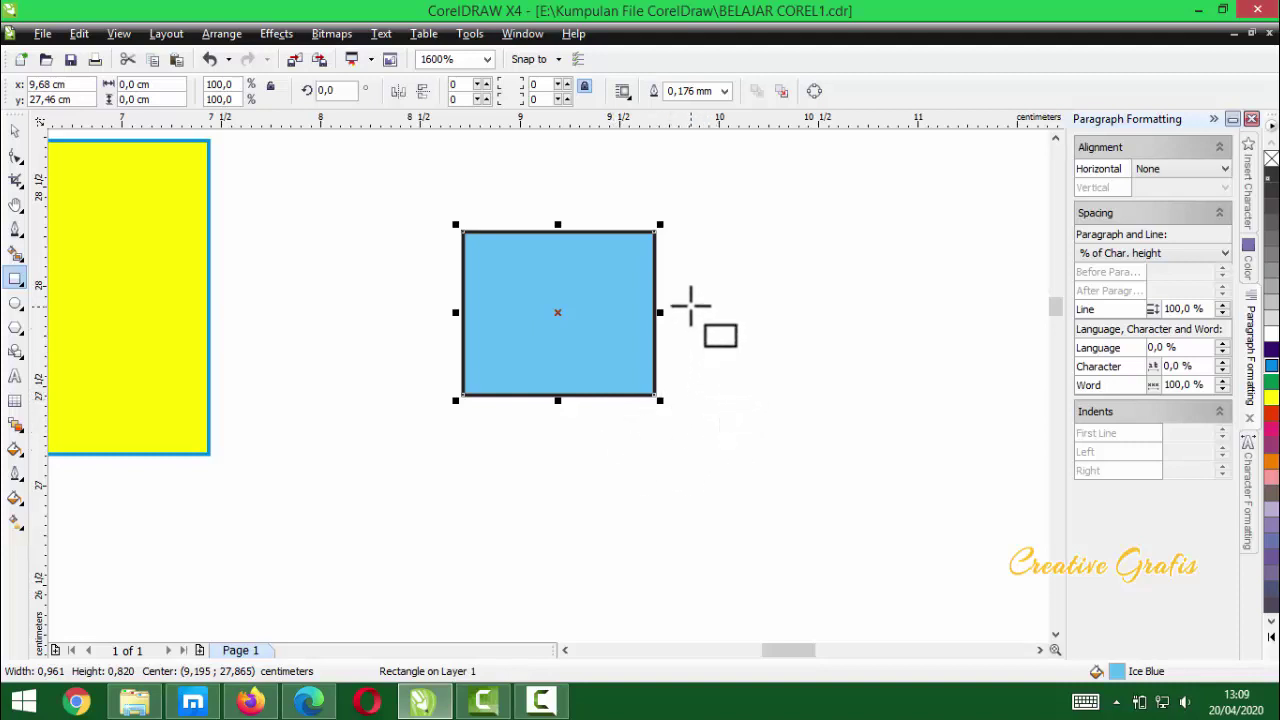
pyautogui.press('Escape')
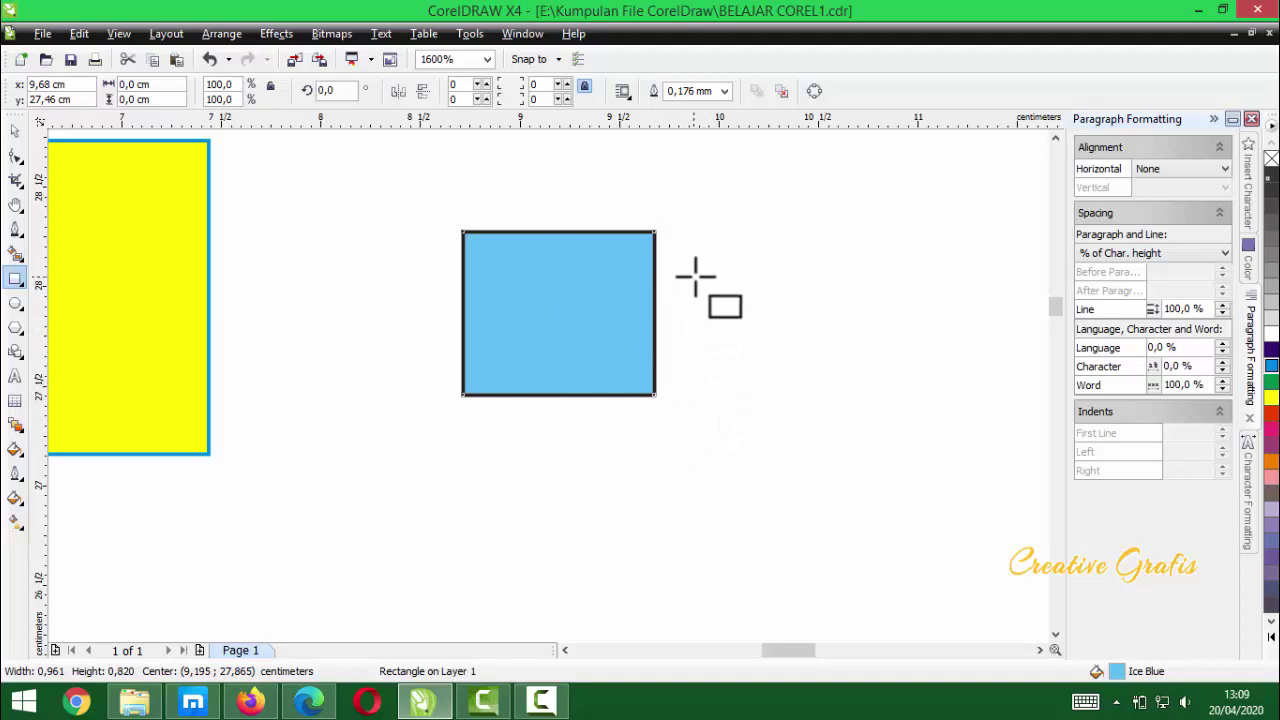
pyautogui.moveTo(694, 277); pyautogui.dragTo(787, 394)
pyautogui.moveTo(826, 396)
pyautogui.mouseDown()
pyautogui.moveTo(834, 465)
pyautogui.moveTo(883, 470)
pyautogui.moveTo(889, 507)
pyautogui.moveTo(951, 546)
pyautogui.moveTo(861, 373)
pyautogui.moveTo(752, 347)
pyautogui.moveTo(724, 362)
pyautogui.moveTo(726, 405)
pyautogui.moveTo(731, 311)
pyautogui.moveTo(797, 314)
pyautogui.moveTo(779, 314)
pyautogui.mouseUp()
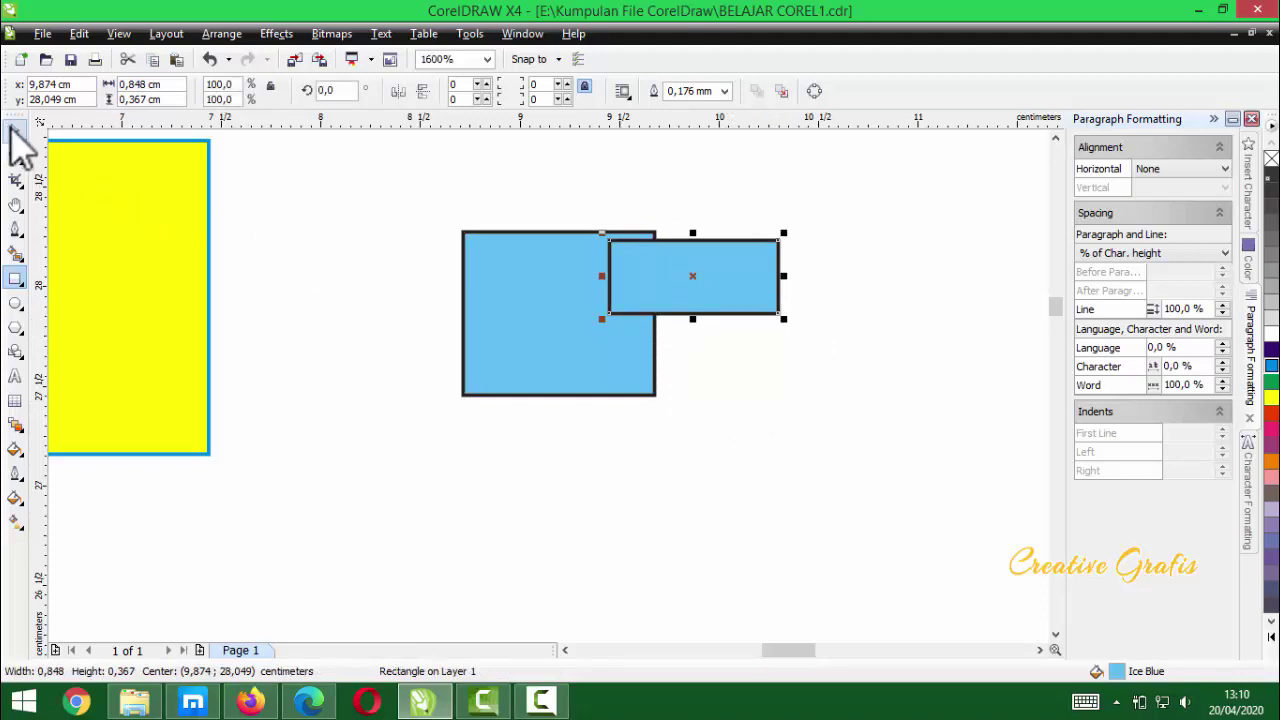
pyautogui.click(14, 130)
pyautogui.moveTo(384, 194); pyautogui.dragTo(840, 515)
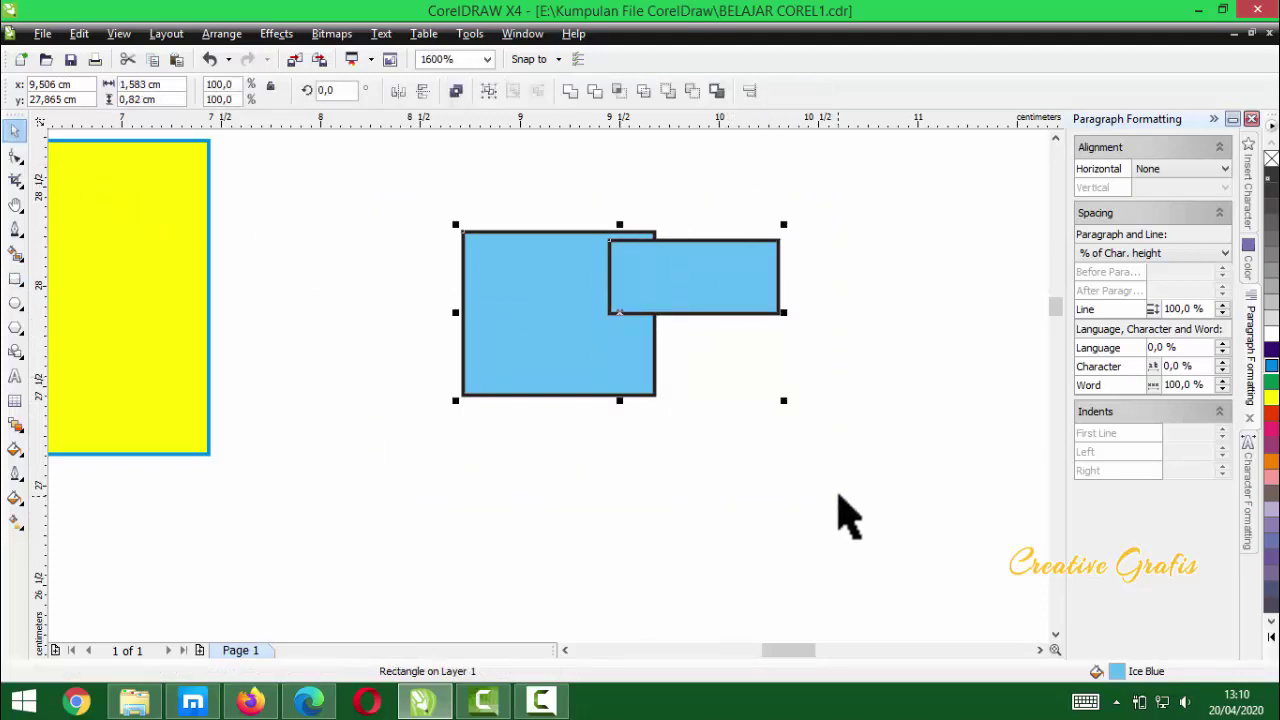
pyautogui.press('Delete')
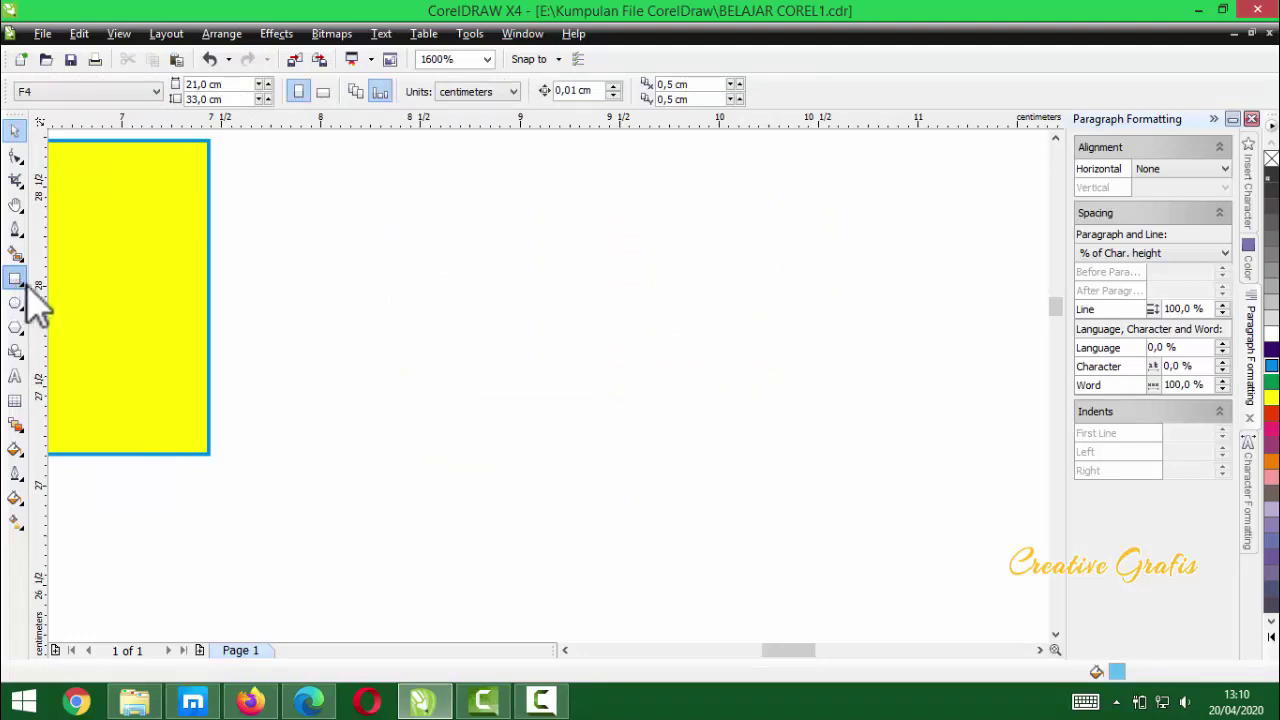
# - Draw a perfect square about 1.4 cm wide, move it to a centre near x 9.28, y 27.67 cm, and delete it
pyautogui.click(15, 279)
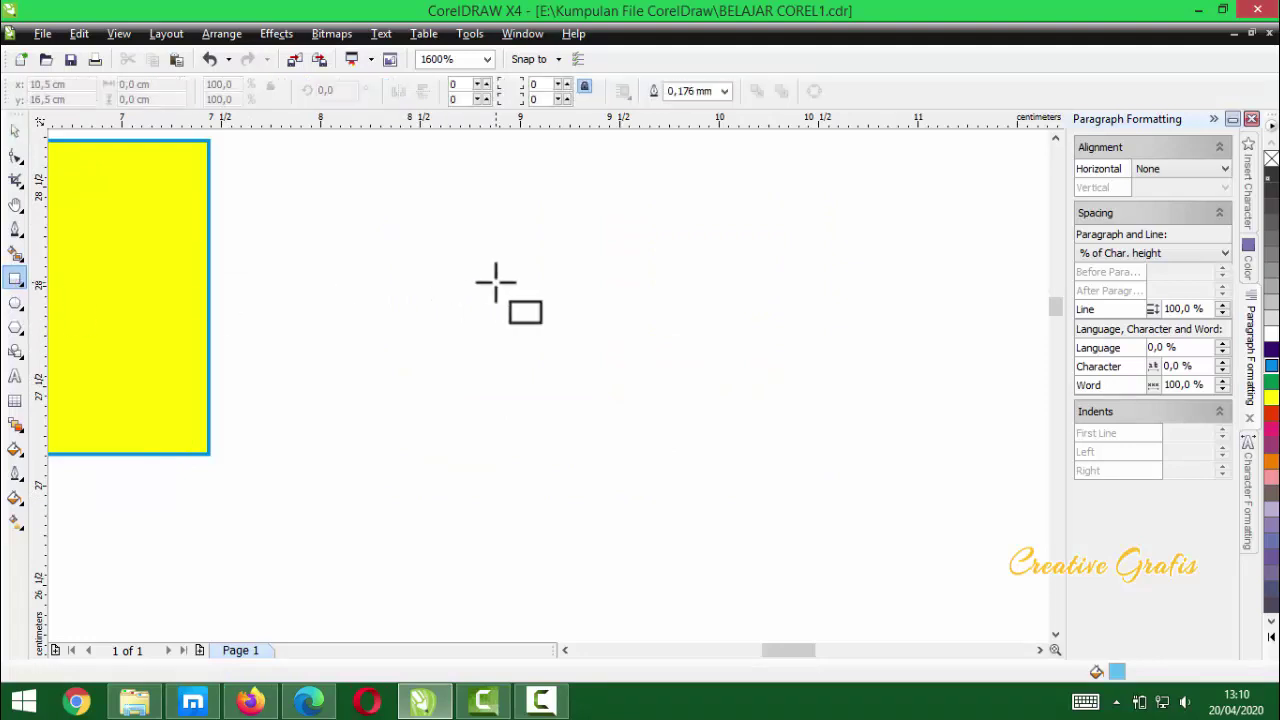
pyautogui.moveTo(496, 283); pyautogui.dragTo(768, 563)
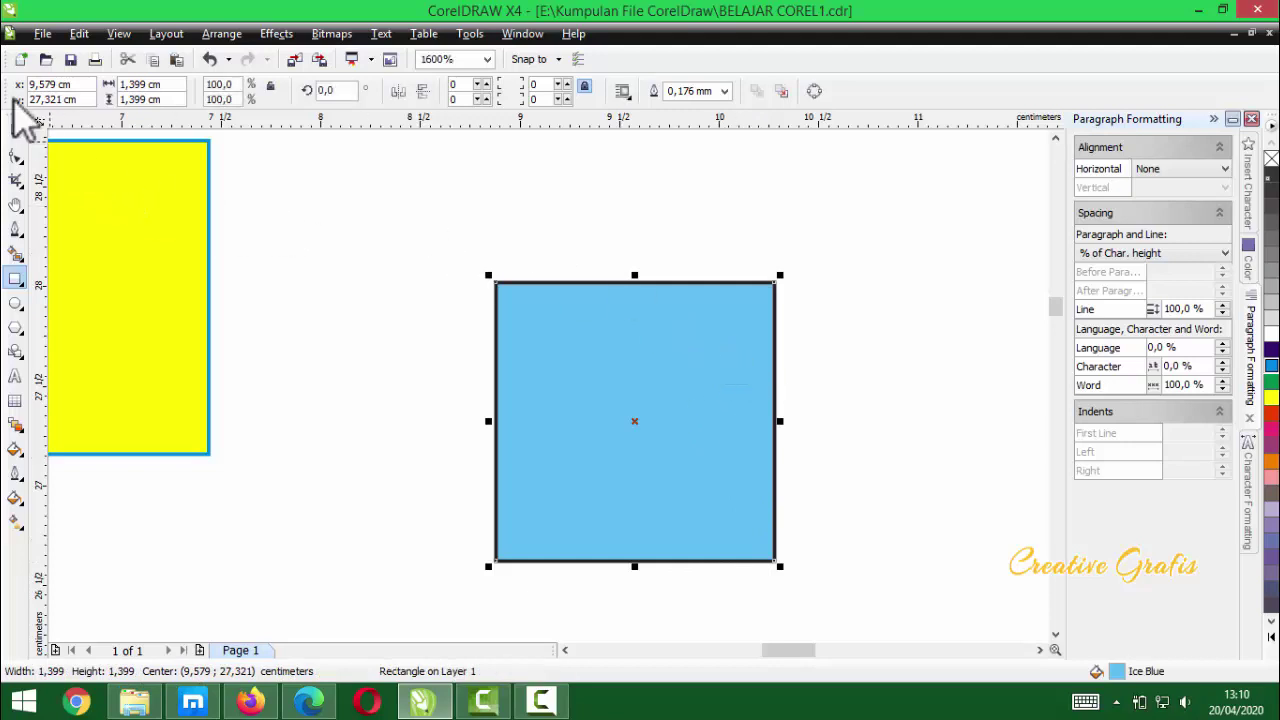
pyautogui.click(14, 131)
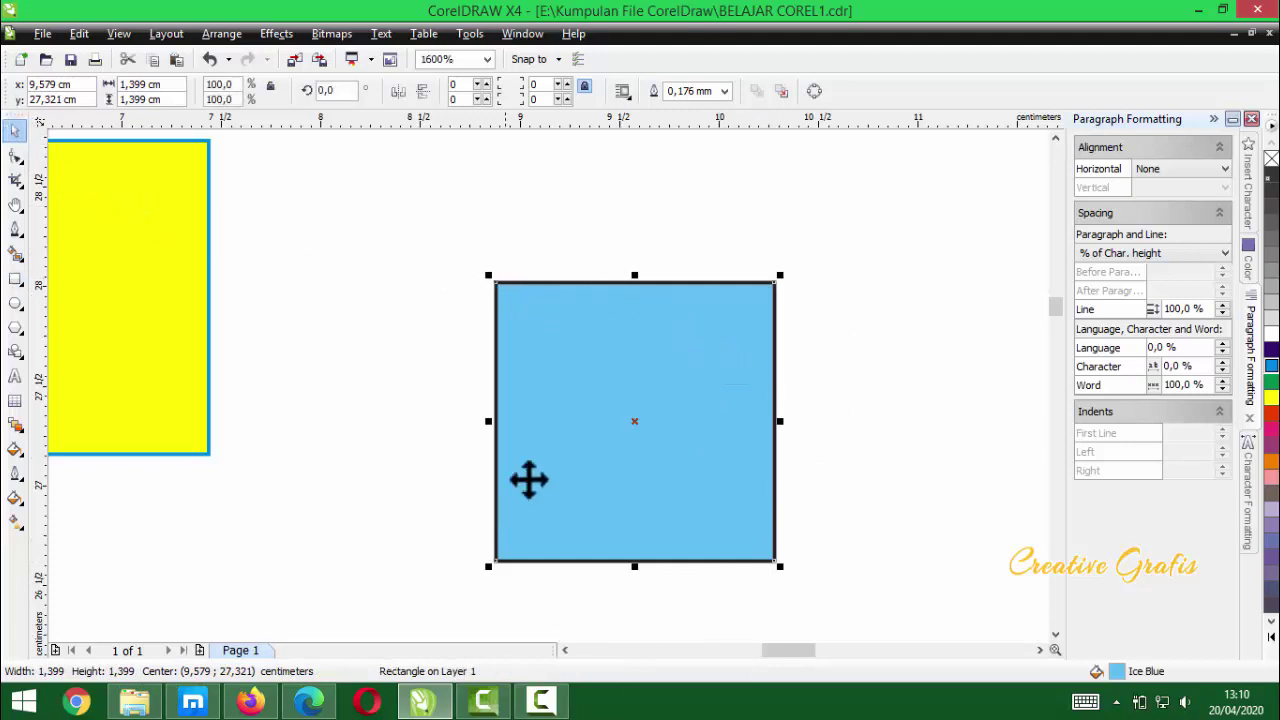
pyautogui.moveTo(662, 411); pyautogui.dragTo(641, 335)
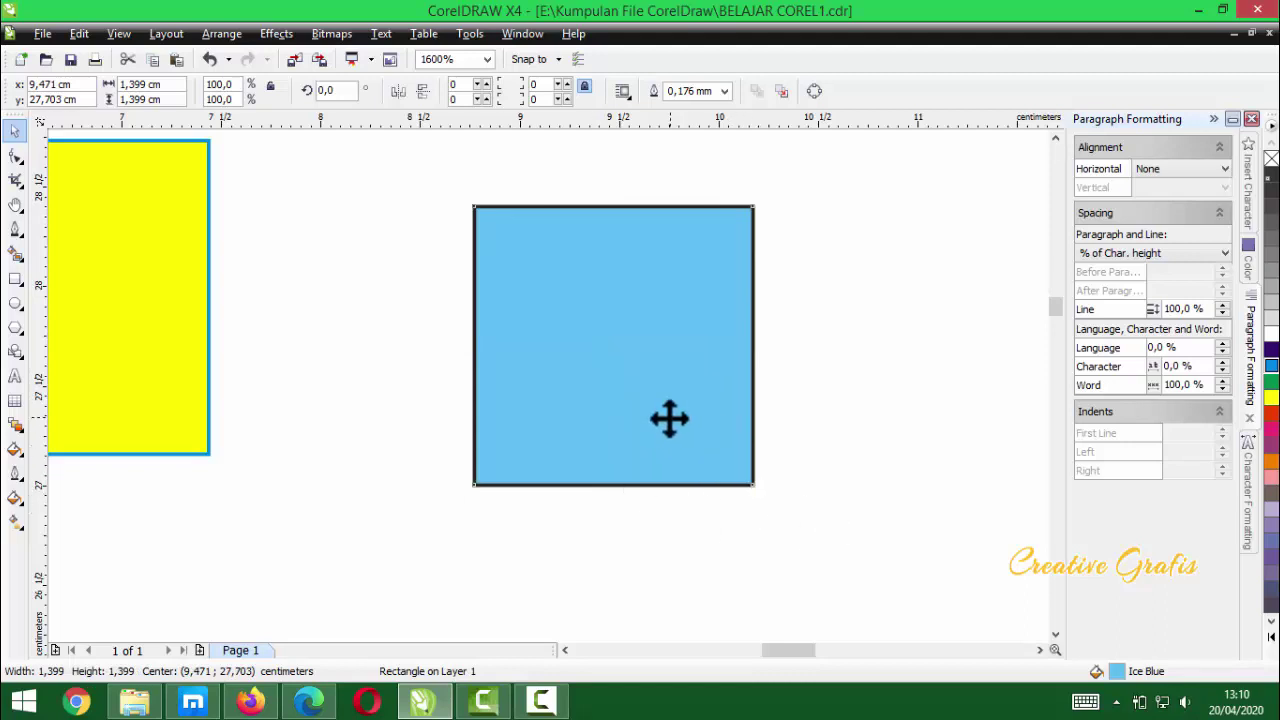
pyautogui.moveTo(669, 420); pyautogui.dragTo(626, 427)
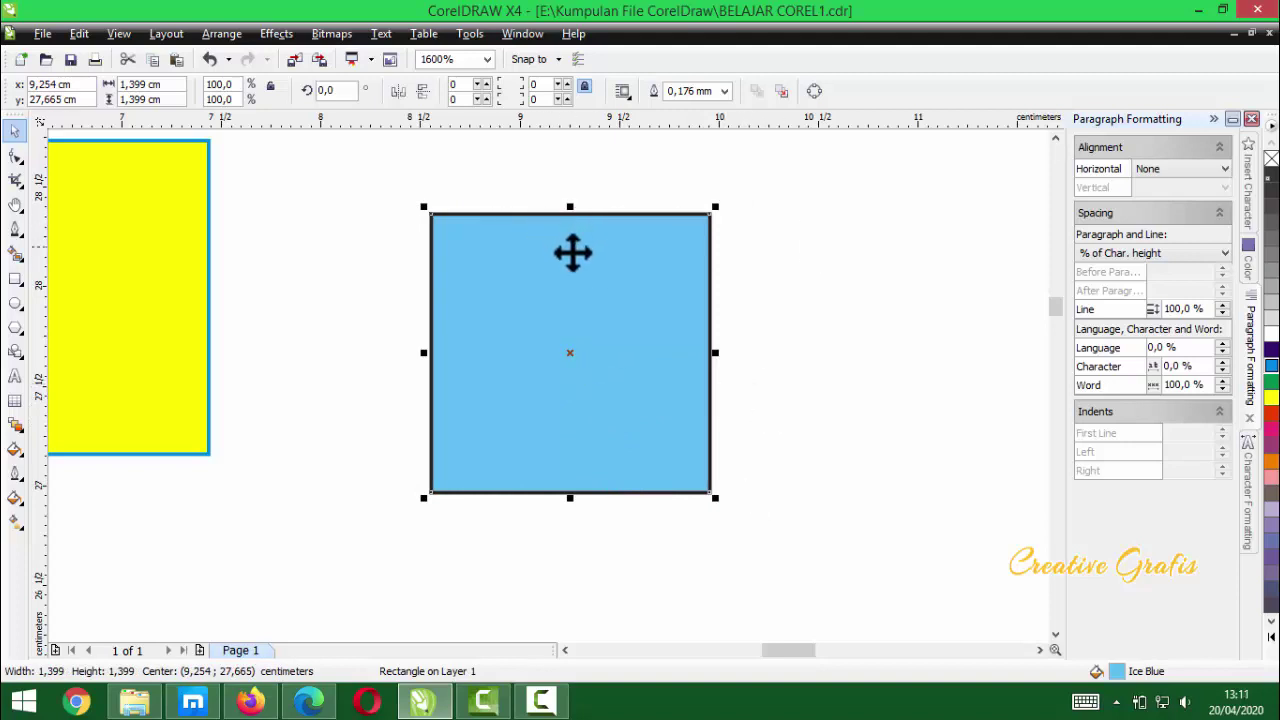
pyautogui.moveTo(584, 276); pyautogui.dragTo(593, 279)
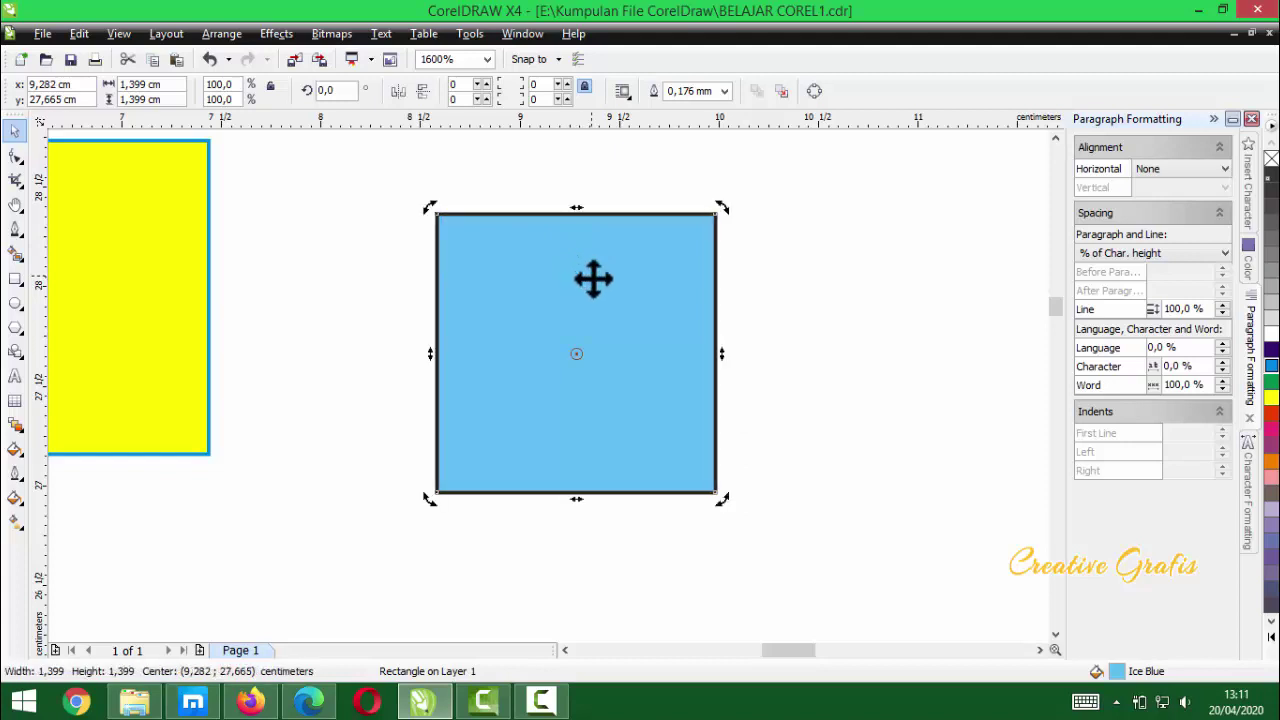
pyautogui.press('Delete')
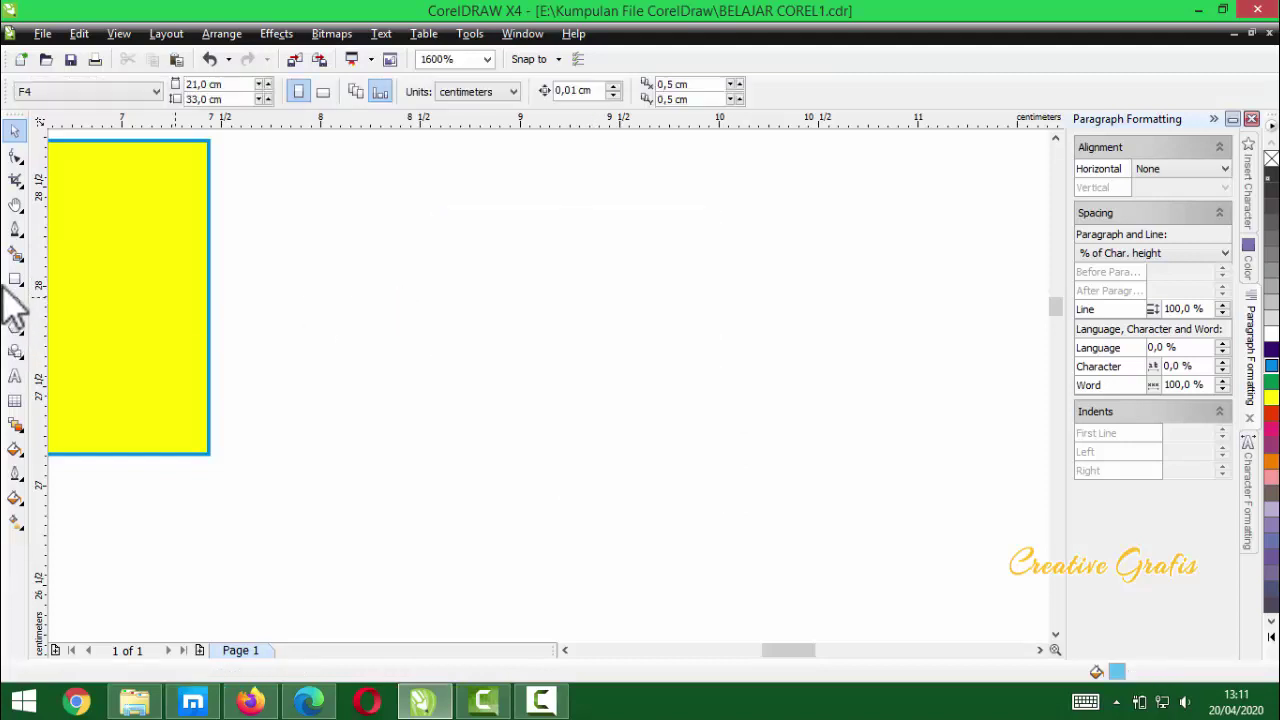
# - Draw a perfect square about 1.59 cm wide in the empty area beside the yellow rectangle, and delete it
pyautogui.click(15, 280)
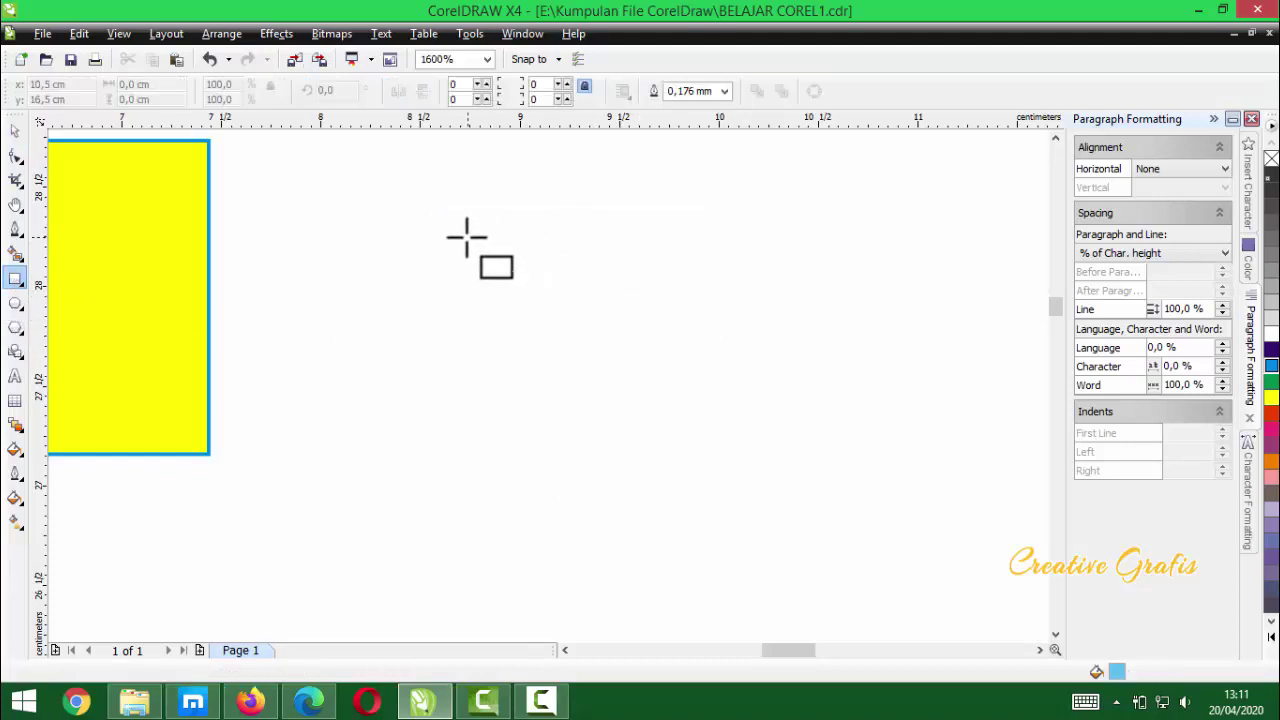
pyautogui.moveTo(439, 241); pyautogui.dragTo(487, 302)
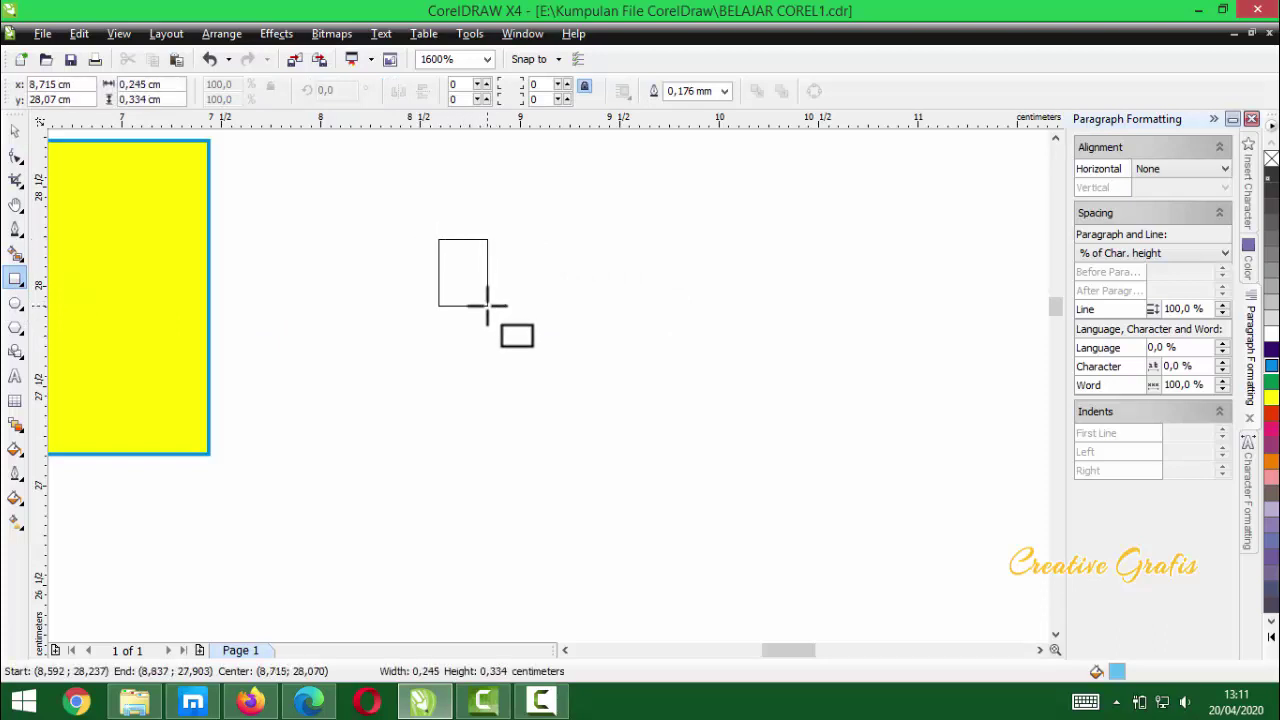
pyautogui.moveTo(487, 306); pyautogui.dragTo(647, 552)
pyautogui.press('ctrl')
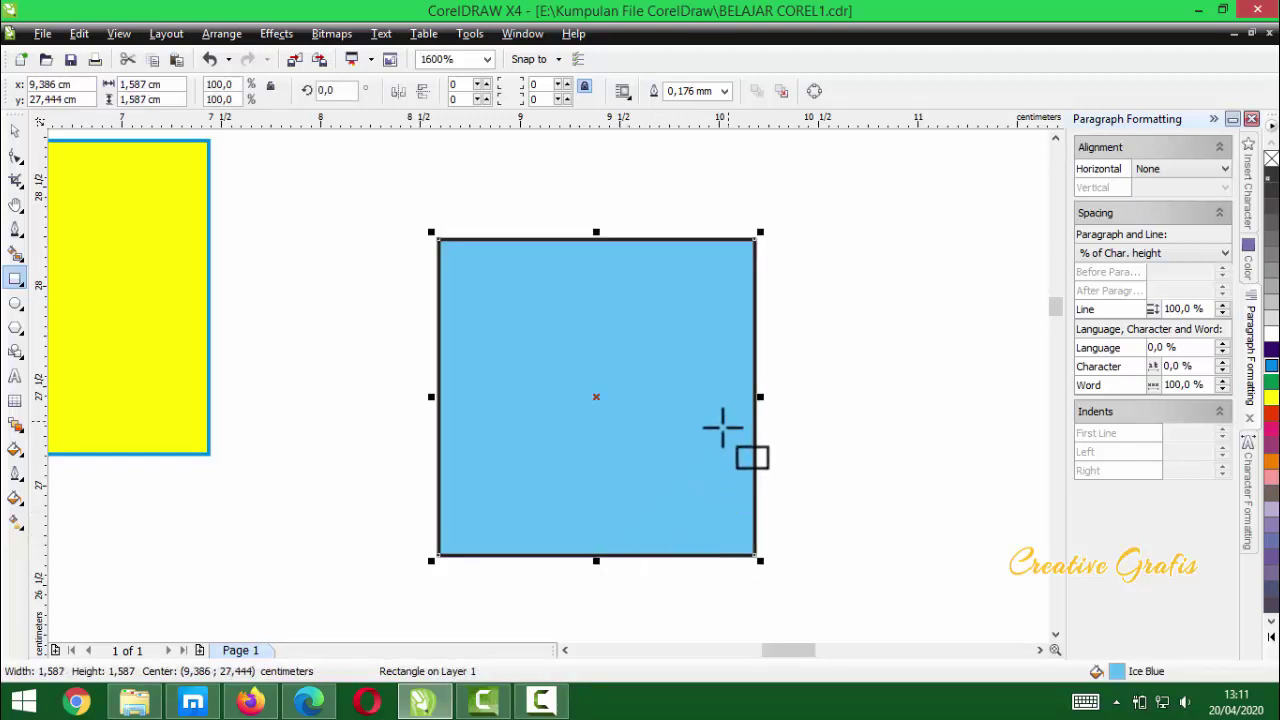
pyautogui.press('Delete')
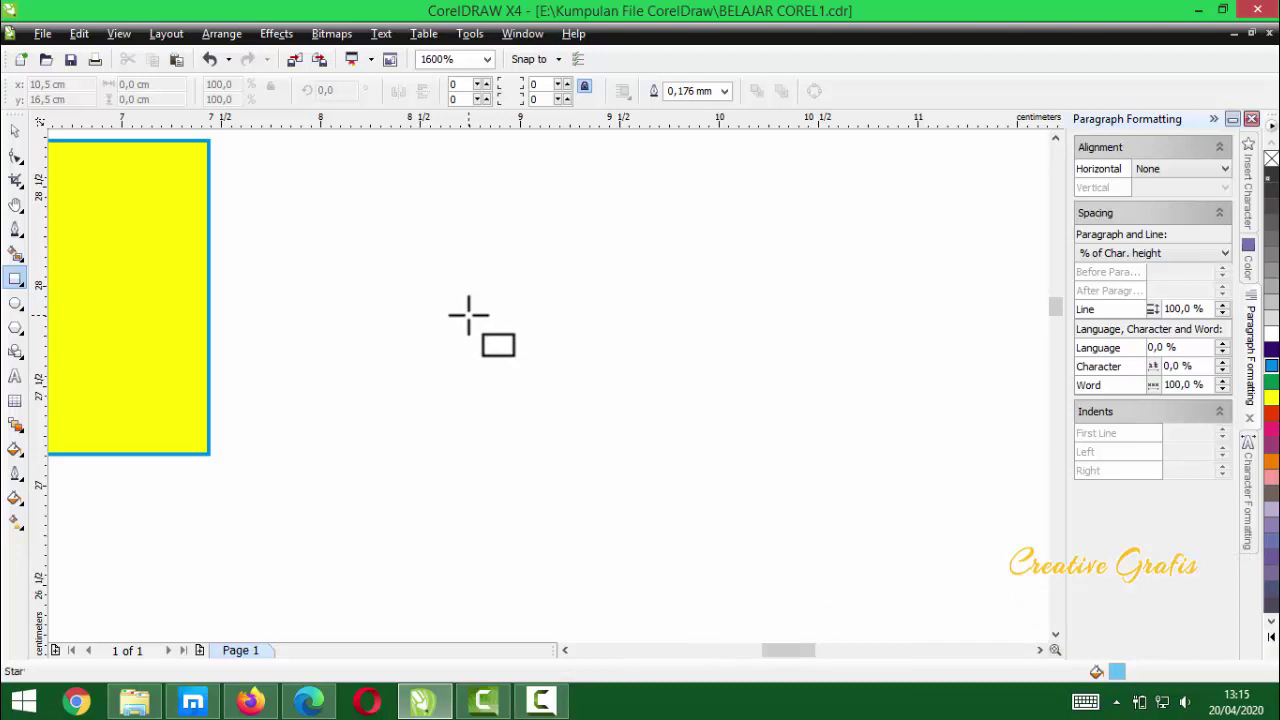
# - Draw a rectangle about 0.63 × 0.68 cm and three squares outward from their centres, the last about 1.07 cm wide, and delete all four
pyautogui.moveTo(468, 315); pyautogui.dragTo(595, 450)
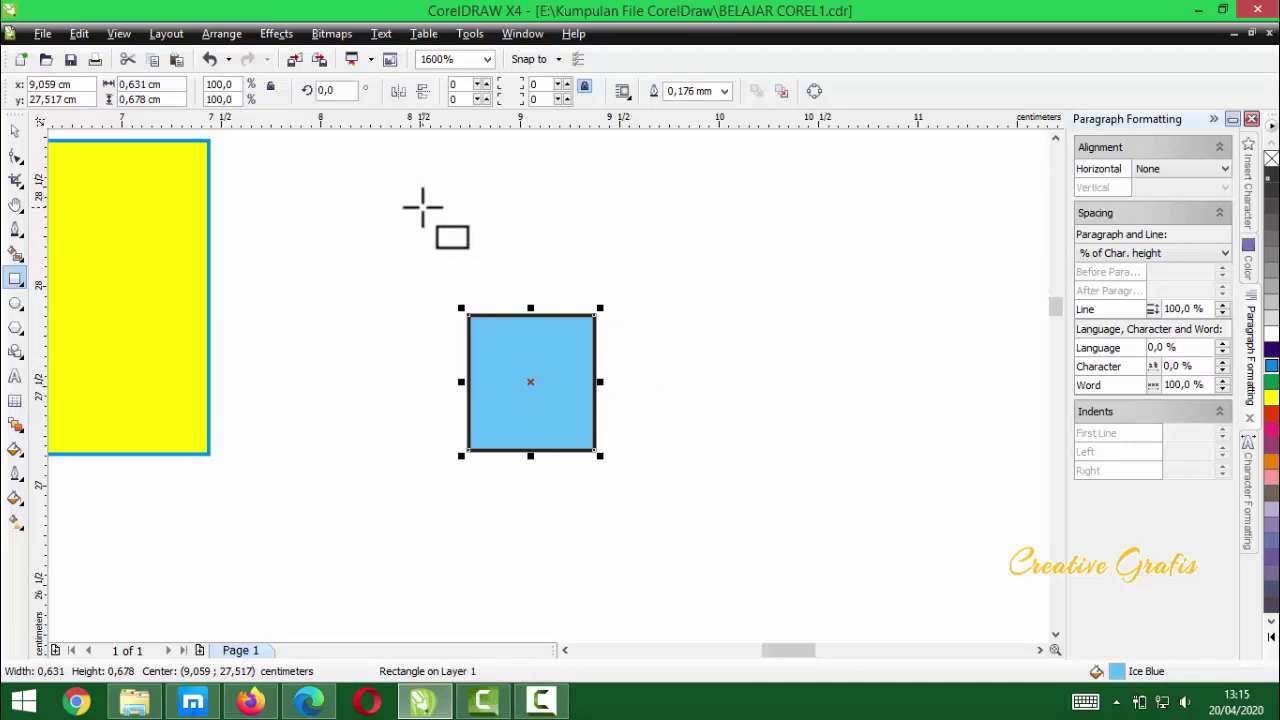
pyautogui.moveTo(422, 206)
pyautogui.mouseDown()
pyautogui.moveTo(571, 329)
pyautogui.moveTo(537, 294)
pyautogui.moveTo(527, 254)
pyautogui.mouseUp()
pyautogui.moveTo(670, 352); pyautogui.dragTo(726, 410)
pyautogui.moveTo(727, 424)
pyautogui.mouseDown()
pyautogui.moveTo(808, 529)
pyautogui.moveTo(808, 515)
pyautogui.mouseUp()
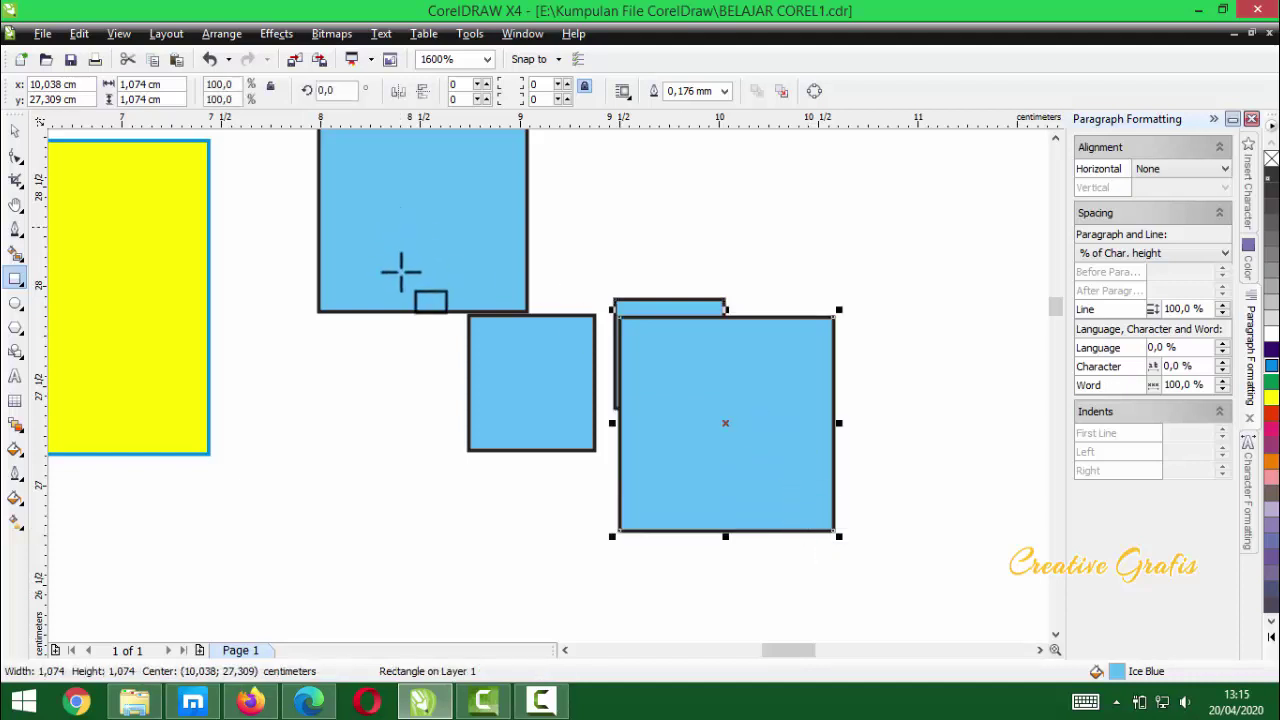
pyautogui.scroll(-2, 514, 366)
pyautogui.scroll(1, 543, 377)
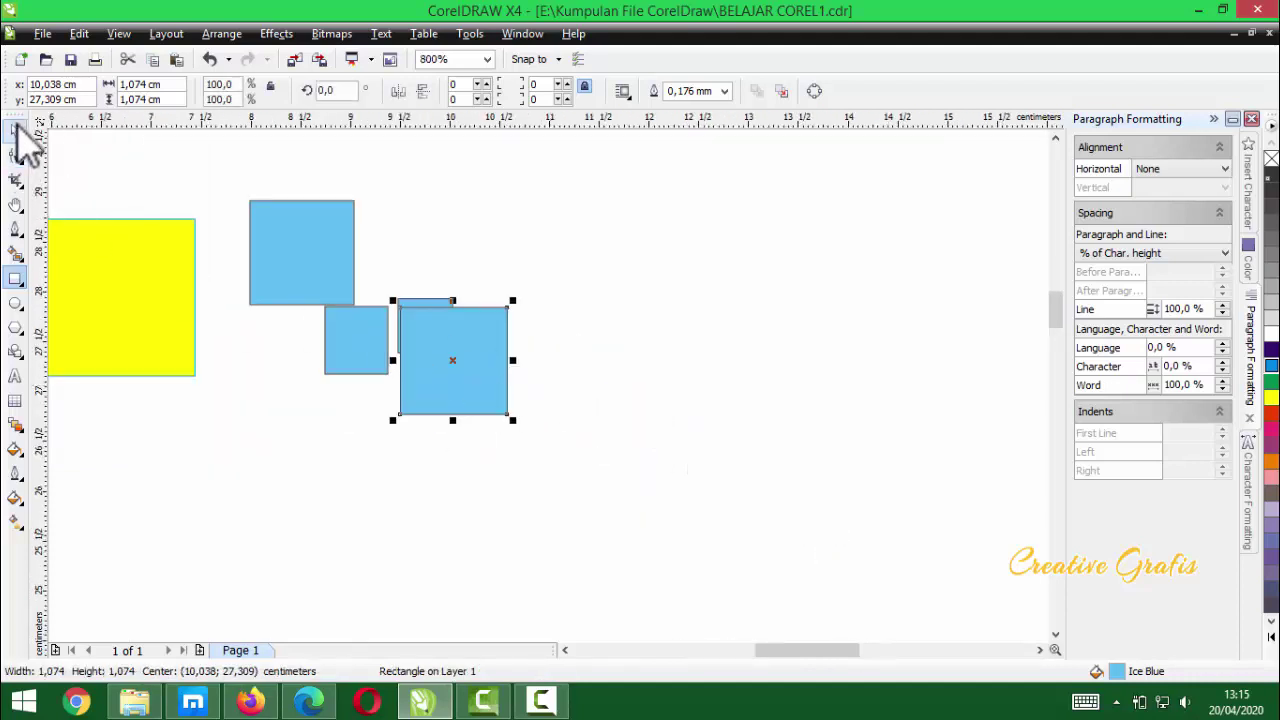
pyautogui.click(15, 130)
pyautogui.moveTo(218, 184); pyautogui.dragTo(574, 492)
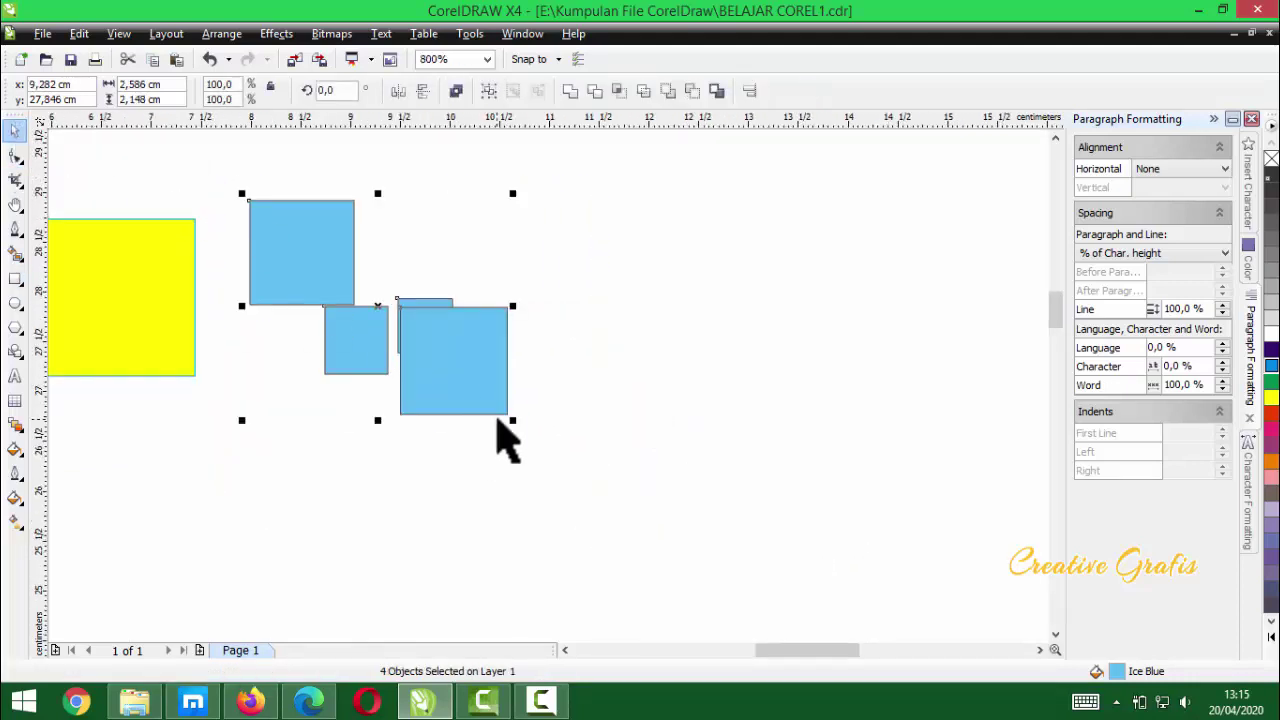
pyautogui.press('Delete')
# - Shrink the yellow rectangle to about 1.38 × 0.69 cm and move it to a centre near x 4.80, y 29.85 cm
pyautogui.moveTo(238, 325); pyautogui.dragTo(238, 325)
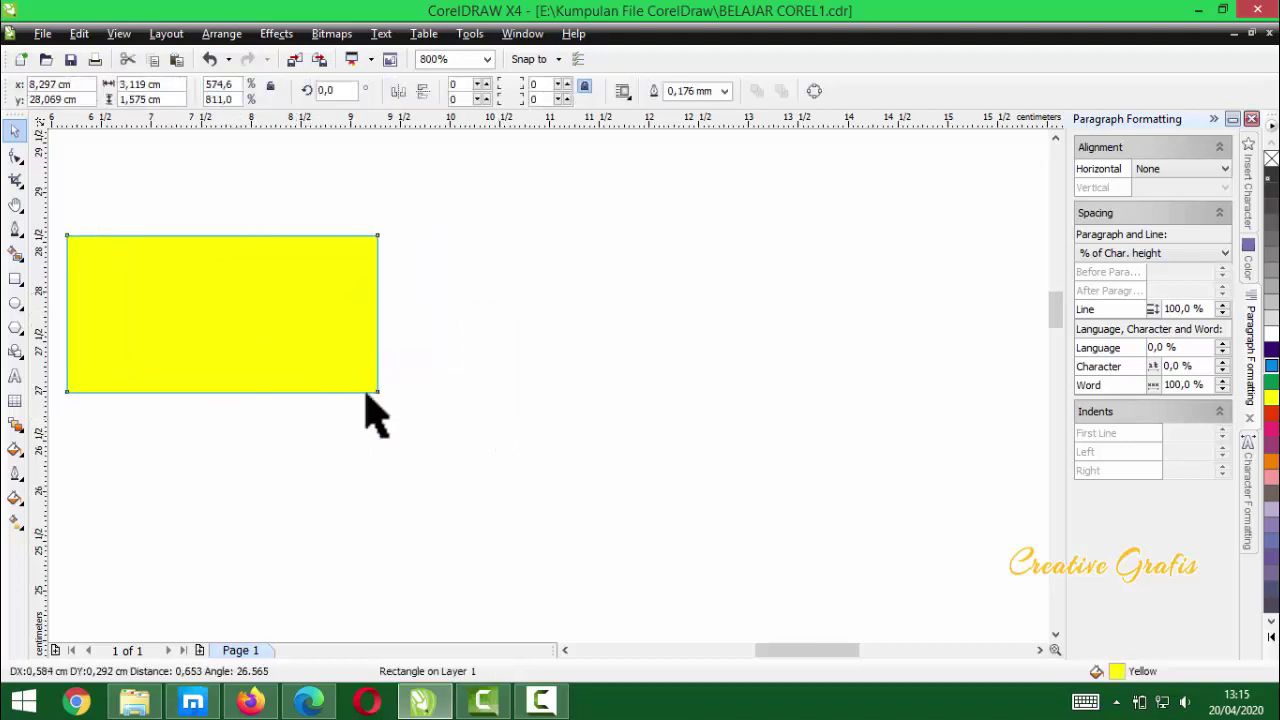
pyautogui.moveTo(363, 391); pyautogui.dragTo(266, 281)
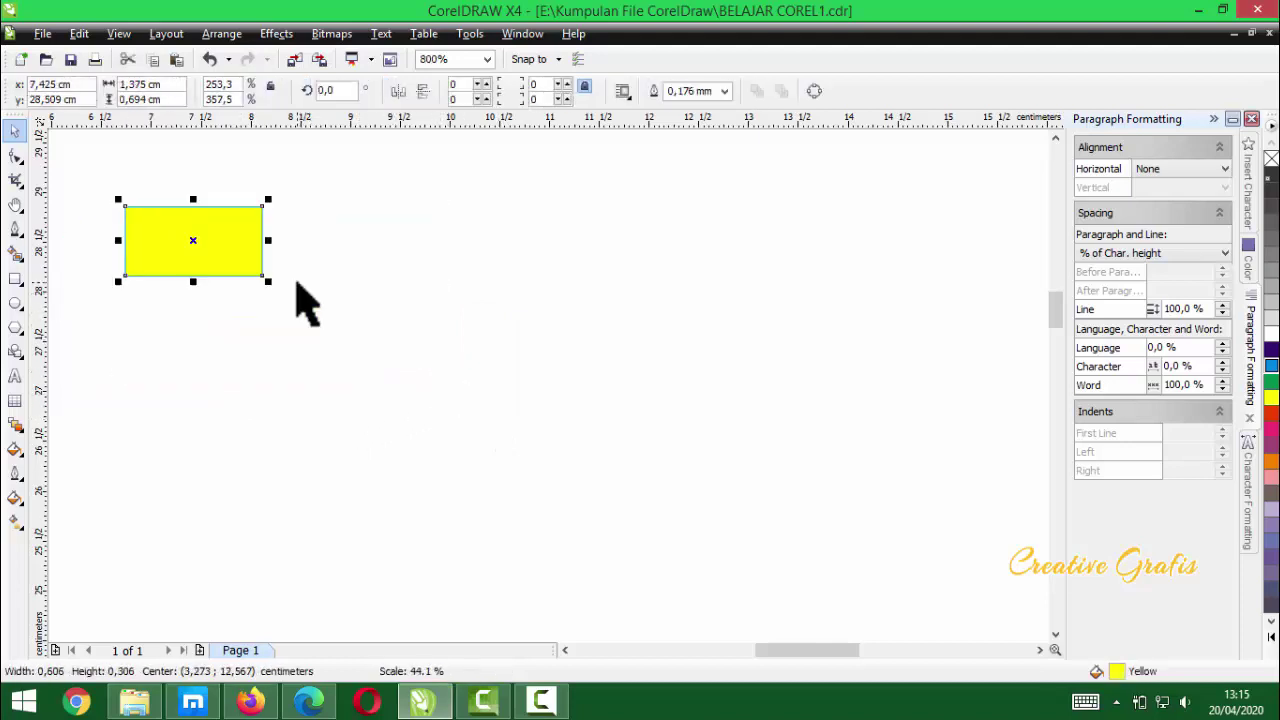
pyautogui.scroll(1, 136, 255)
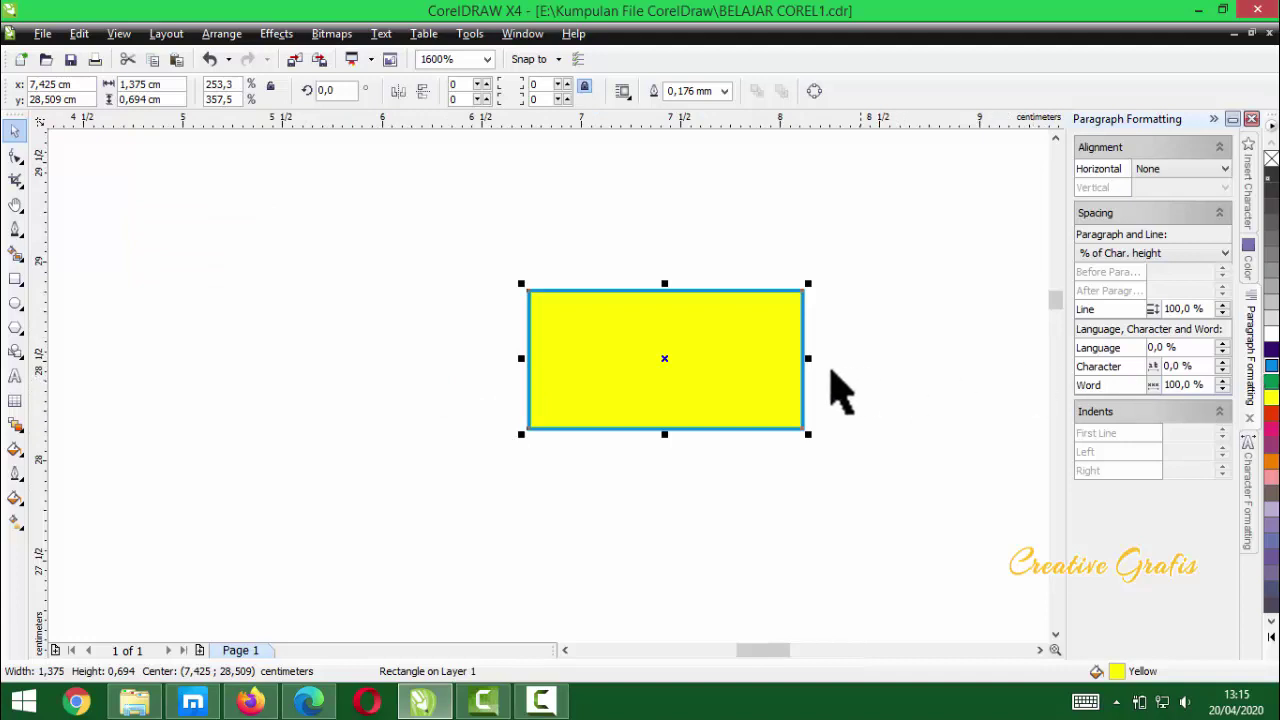
pyautogui.scroll(-1, 541, 386)
pyautogui.moveTo(541, 386); pyautogui.dragTo(279, 253)
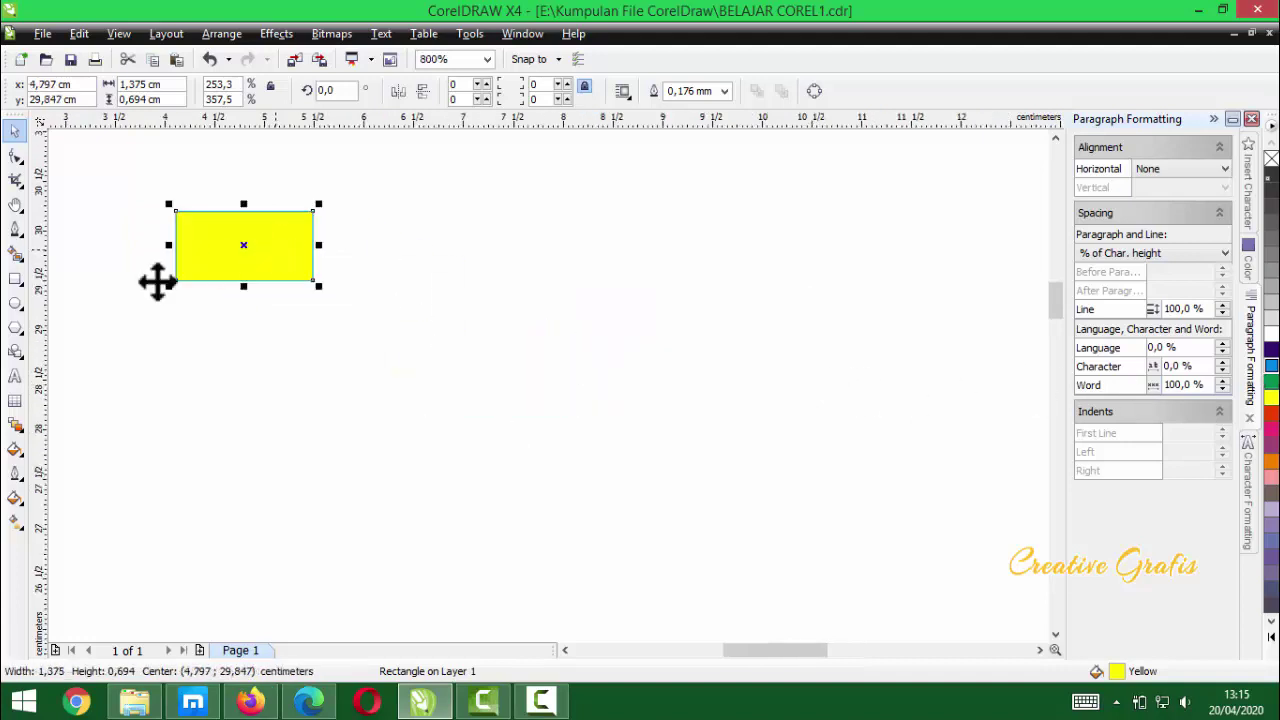
# - Draw a rectangle about 1.83 × 0.49 cm outward from its centre and move it beside the yellow one, near x 6.78, y 29.94 cm
pyautogui.click(14, 283)
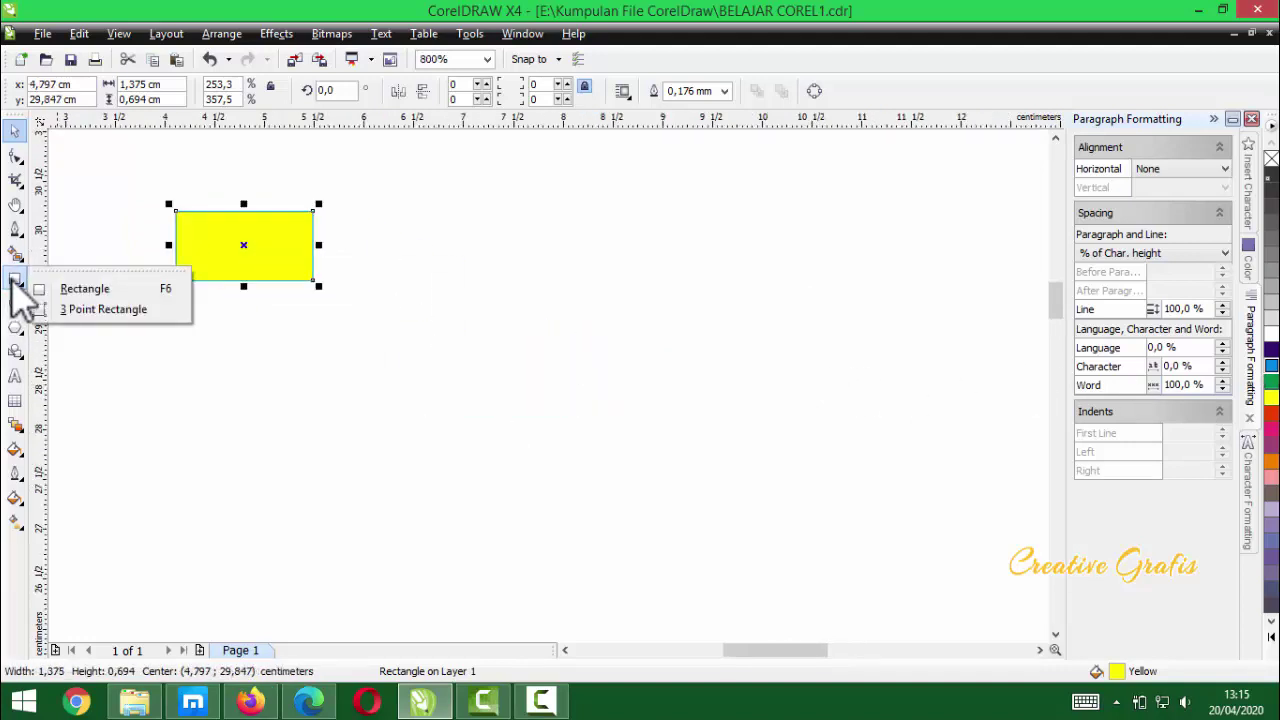
pyautogui.click(85, 289)
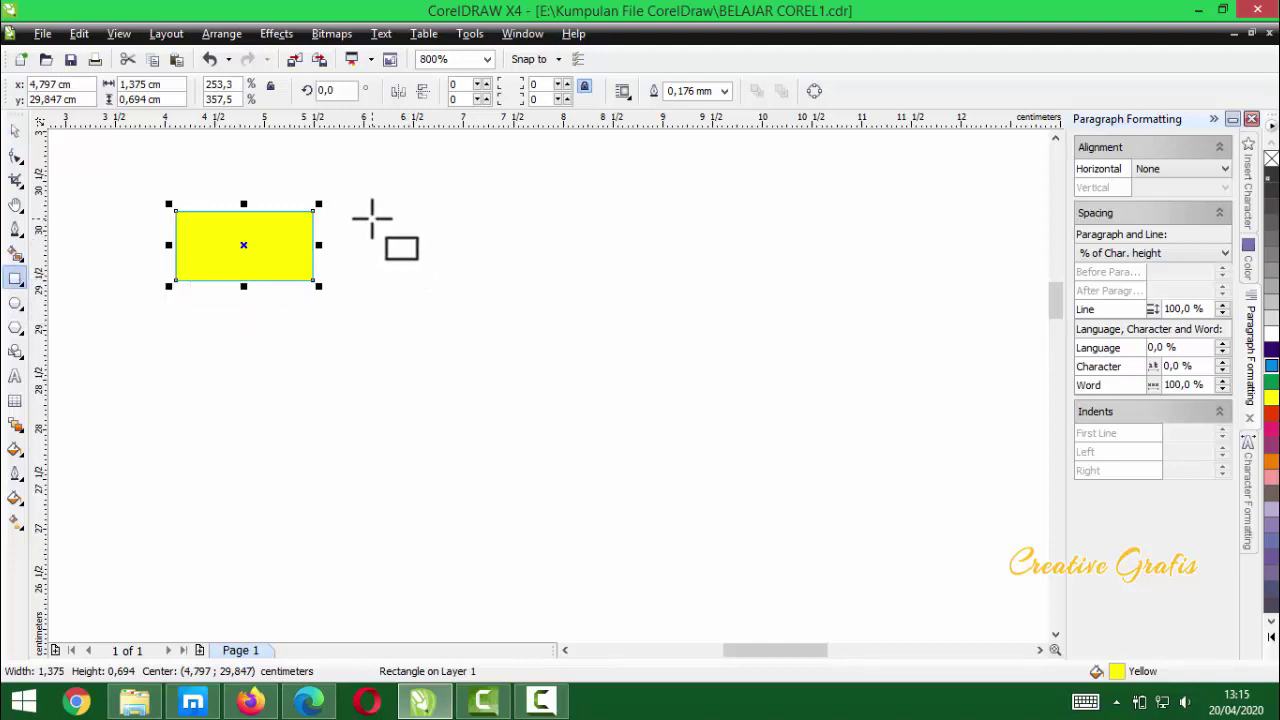
pyautogui.moveTo(372, 217); pyautogui.dragTo(464, 244)
pyautogui.click(15, 131)
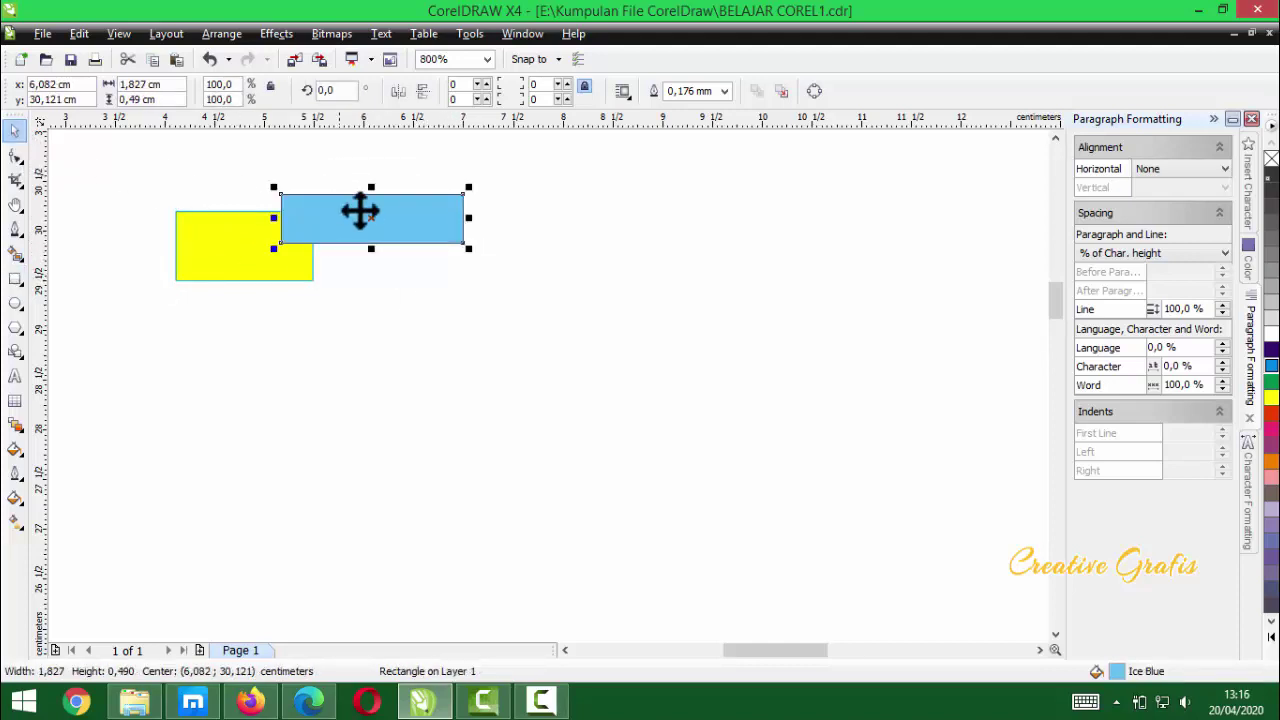
pyautogui.moveTo(360, 211); pyautogui.dragTo(429, 229)
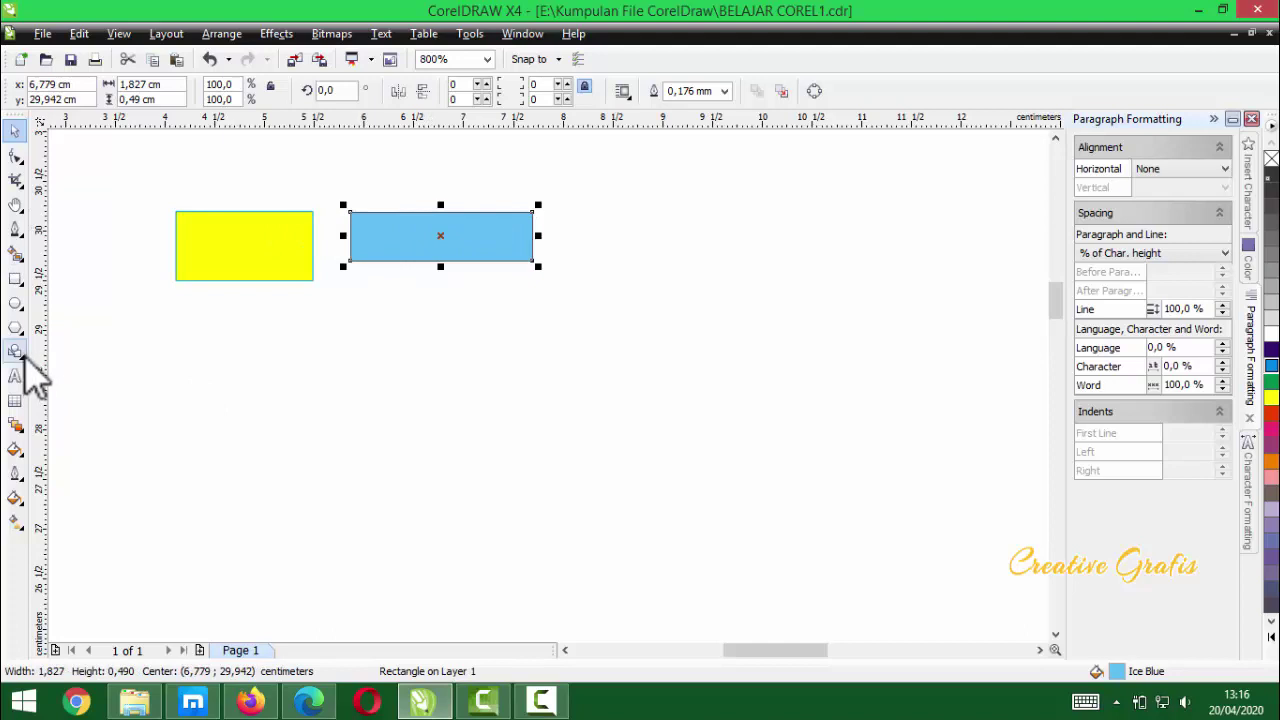
# - Draw a perfect square about 0.83 cm wide and move it beside the wide blue rectangle, centred near x 8.38, y 30.04 cm
pyautogui.click(15, 279)
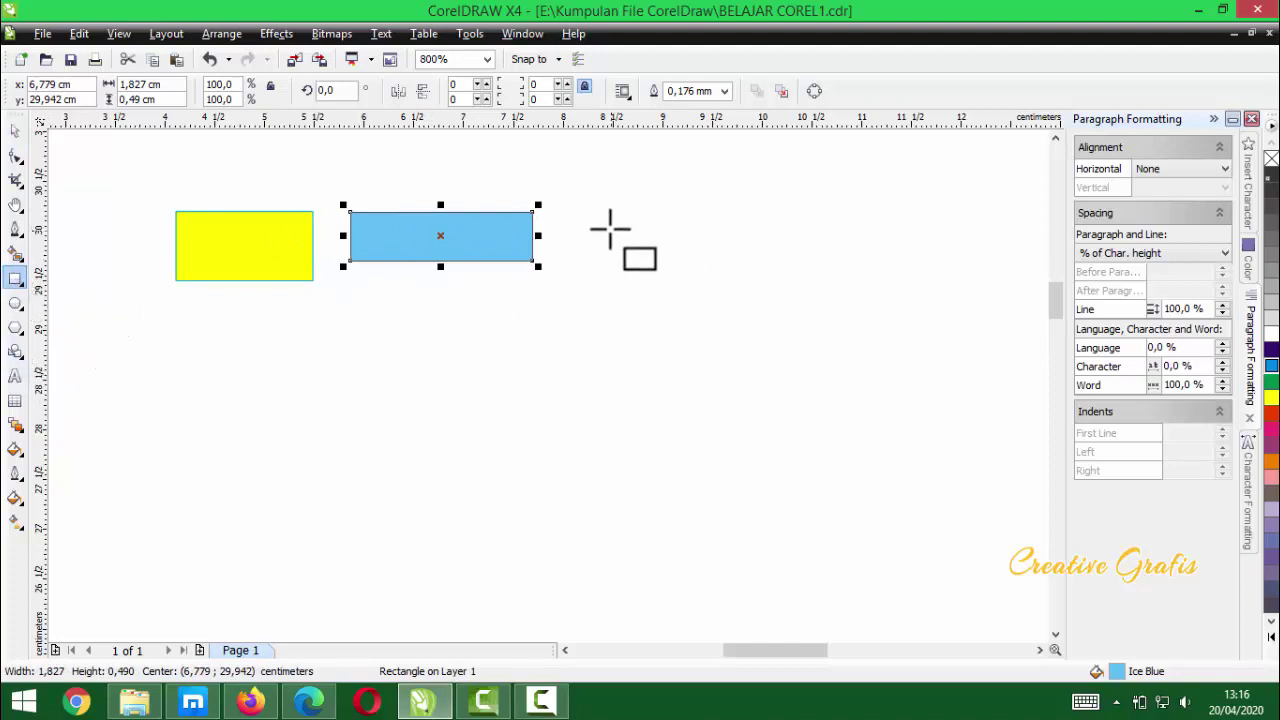
pyautogui.moveTo(610, 222); pyautogui.dragTo(693, 304)
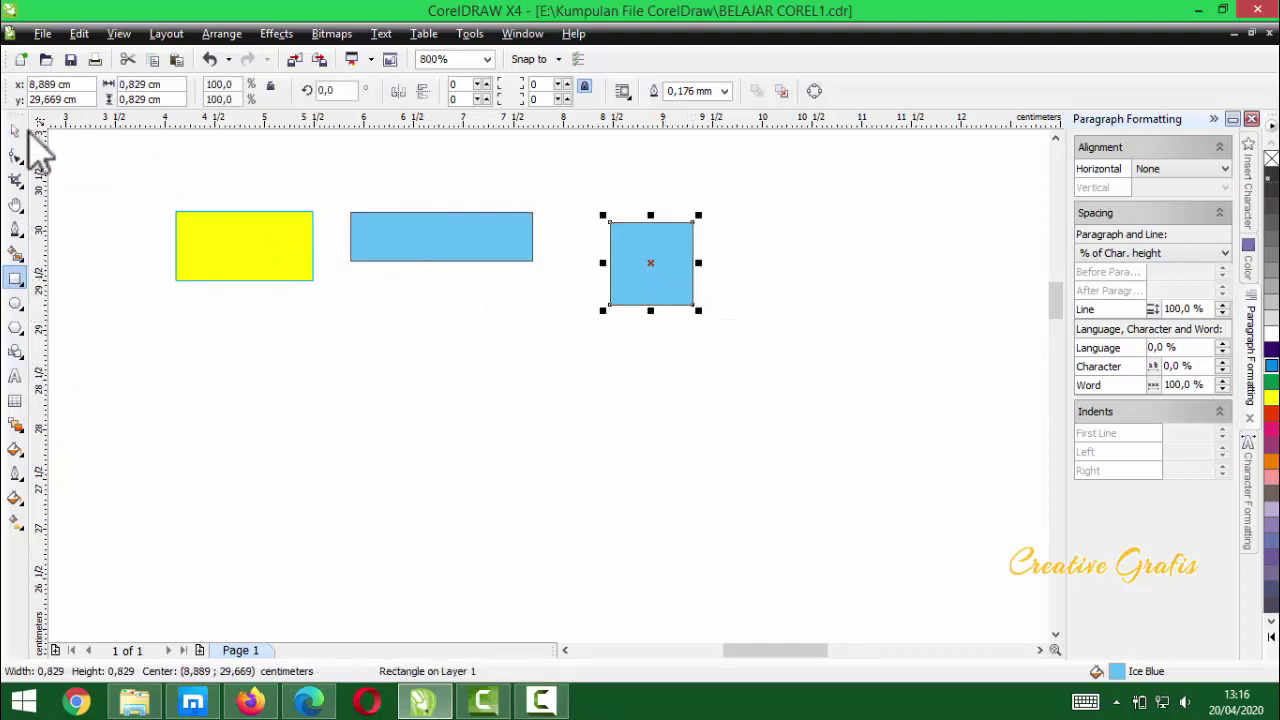
pyautogui.click(15, 130)
pyautogui.moveTo(651, 266); pyautogui.dragTo(607, 243)
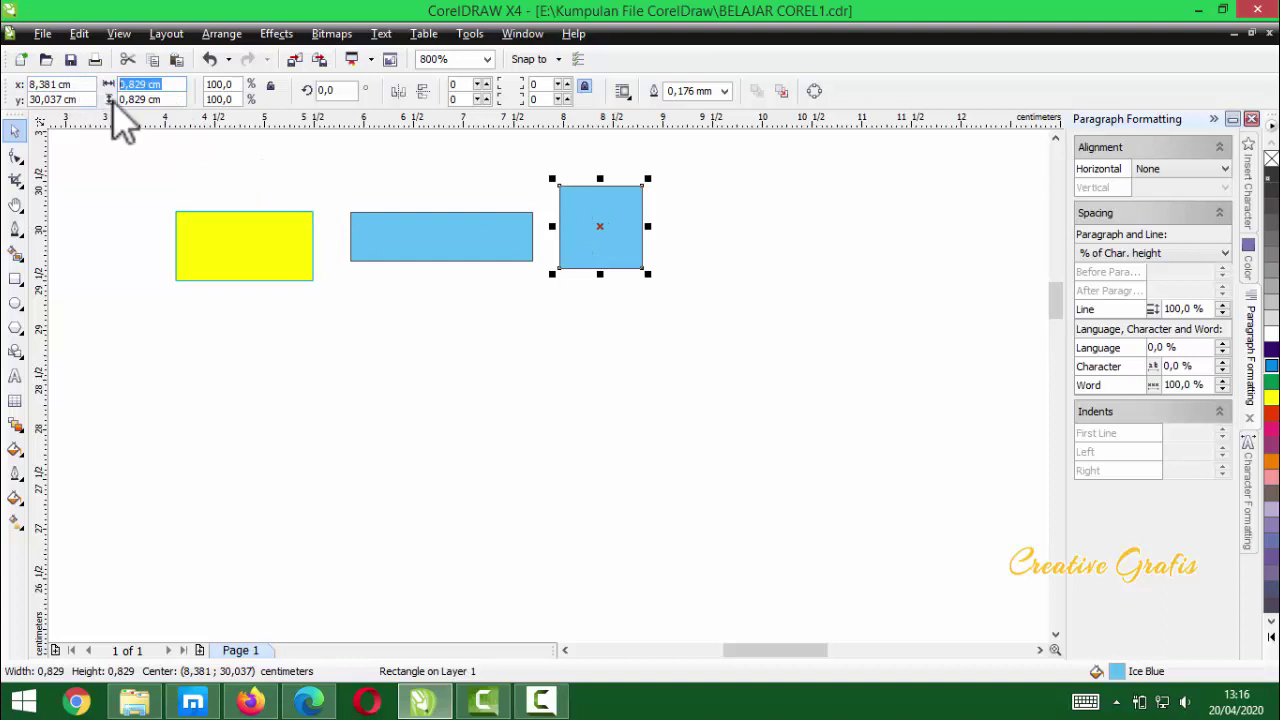
# - Resize the blue square to 2 × 2 cm, move its centre to about x 8.90, y 29.26 cm, and deselect it
pyautogui.write('2')
pyautogui.press('Return')
pyautogui.moveTo(526, 220); pyautogui.dragTo(660, 287)
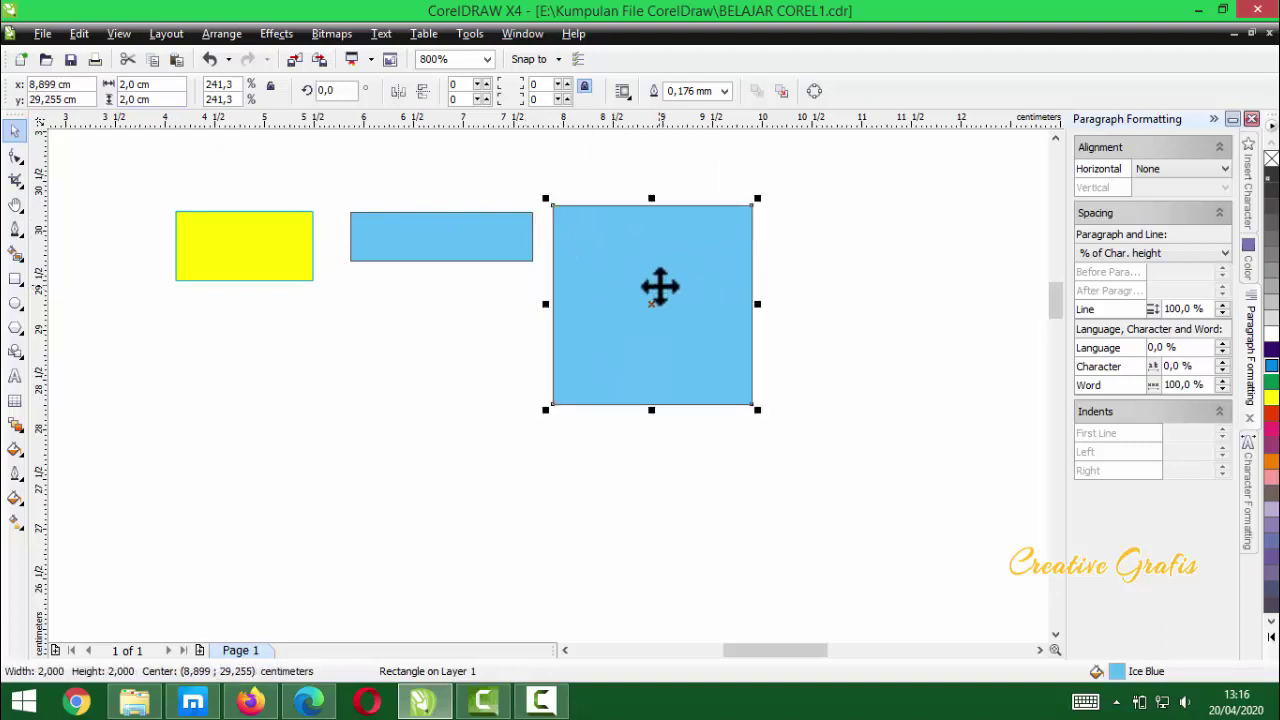
pyautogui.scroll(-2, 549, 386)
pyautogui.click(672, 392)
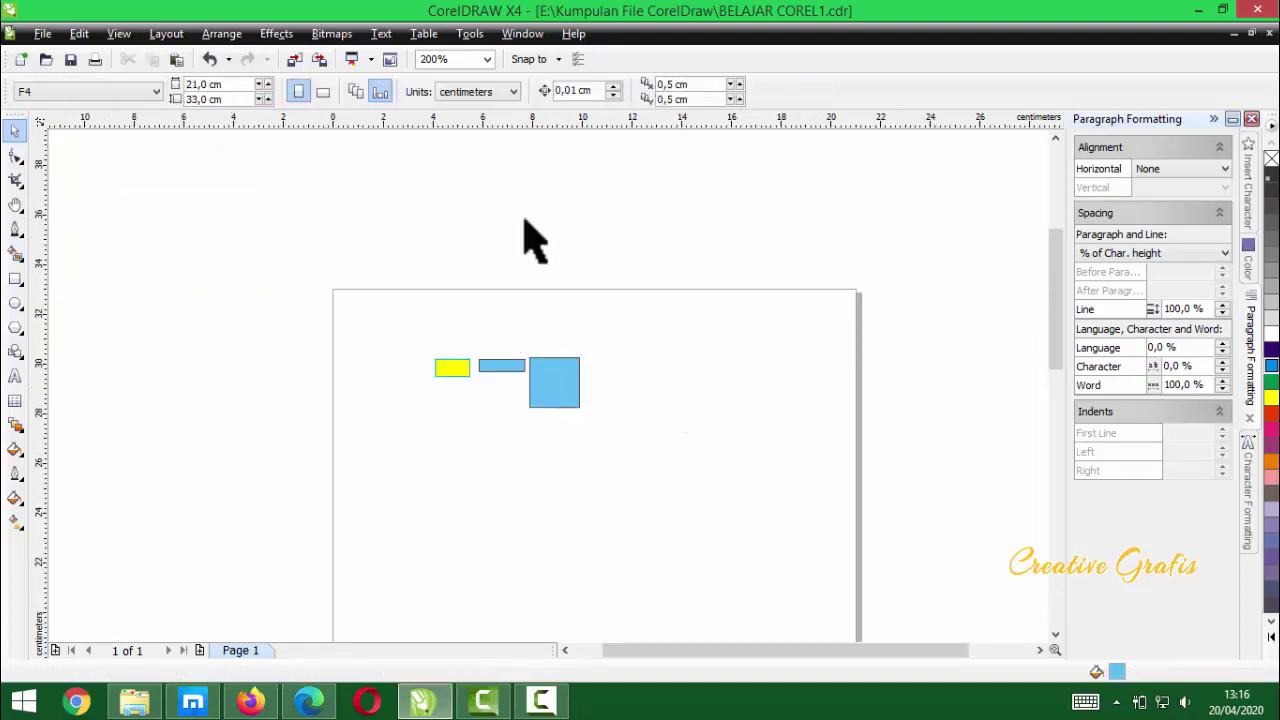
pyautogui.click(511, 91)
pyautogui.click(511, 91)
pyautogui.click(511, 92)
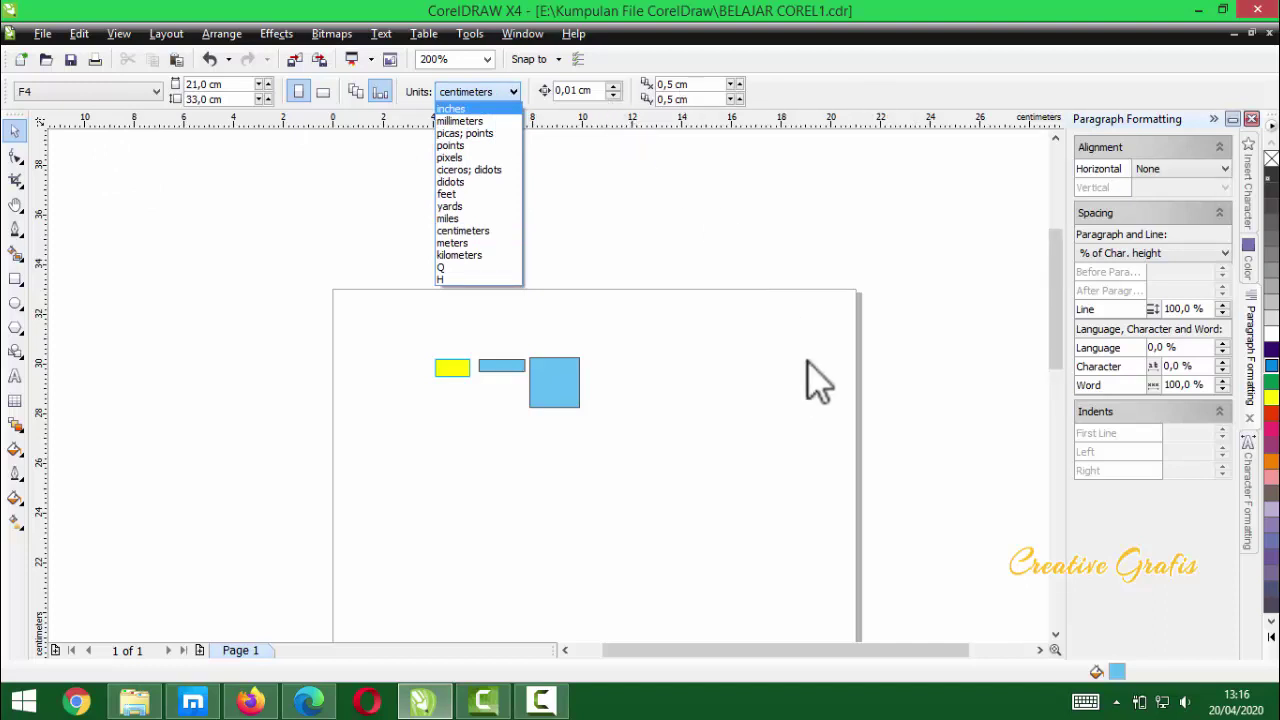
pyautogui.click(772, 462)
# - Move the 2 cm blue square slightly up and closer to the narrow blue rectangle
pyautogui.scroll(1, 588, 430)
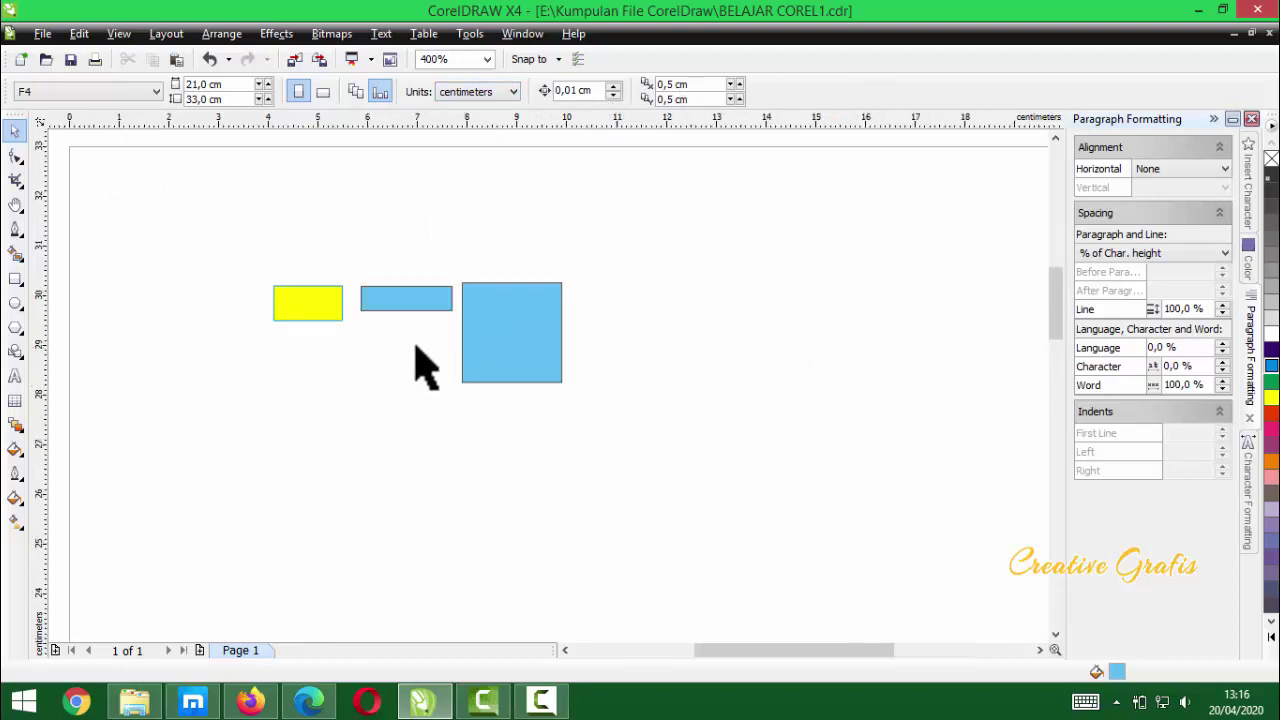
pyautogui.scroll(1, 530, 372)
pyautogui.moveTo(713, 400); pyautogui.dragTo(714, 329)
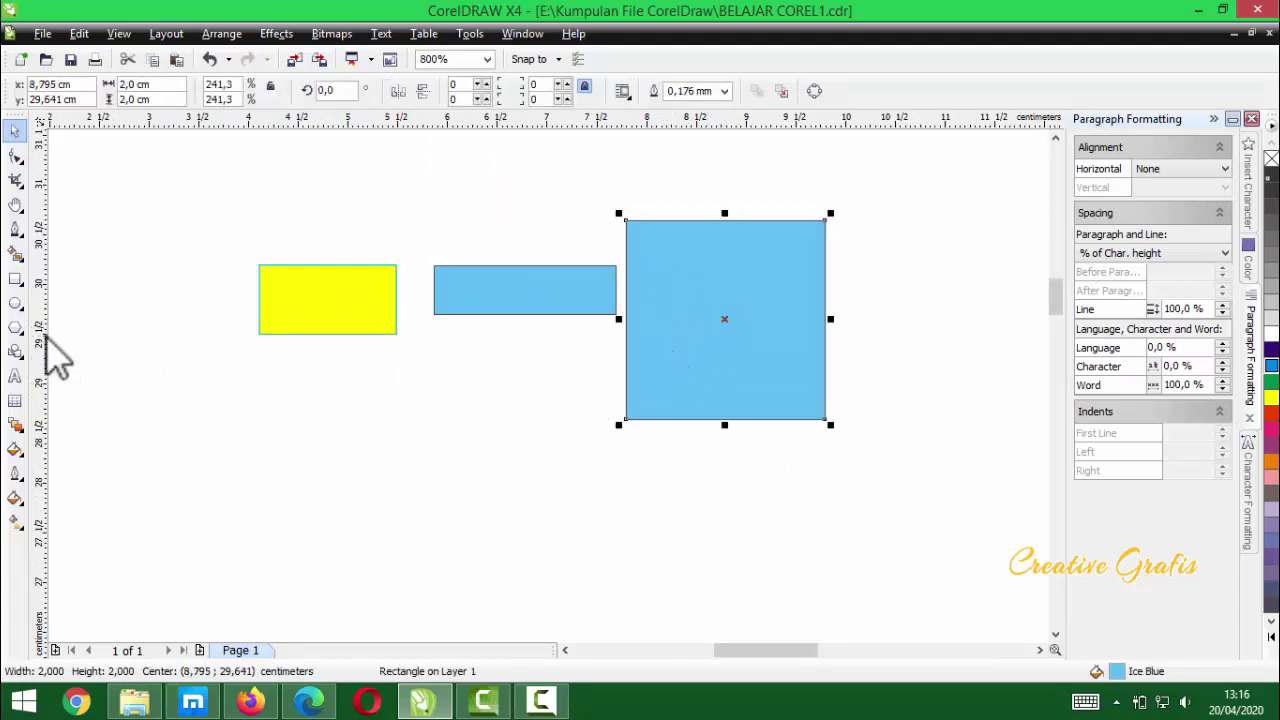
# - Draw a flat ellipse about 1.74 cm wide and 0.51 cm high below the rectangles with the Ellipse tool
pyautogui.click(16, 304)
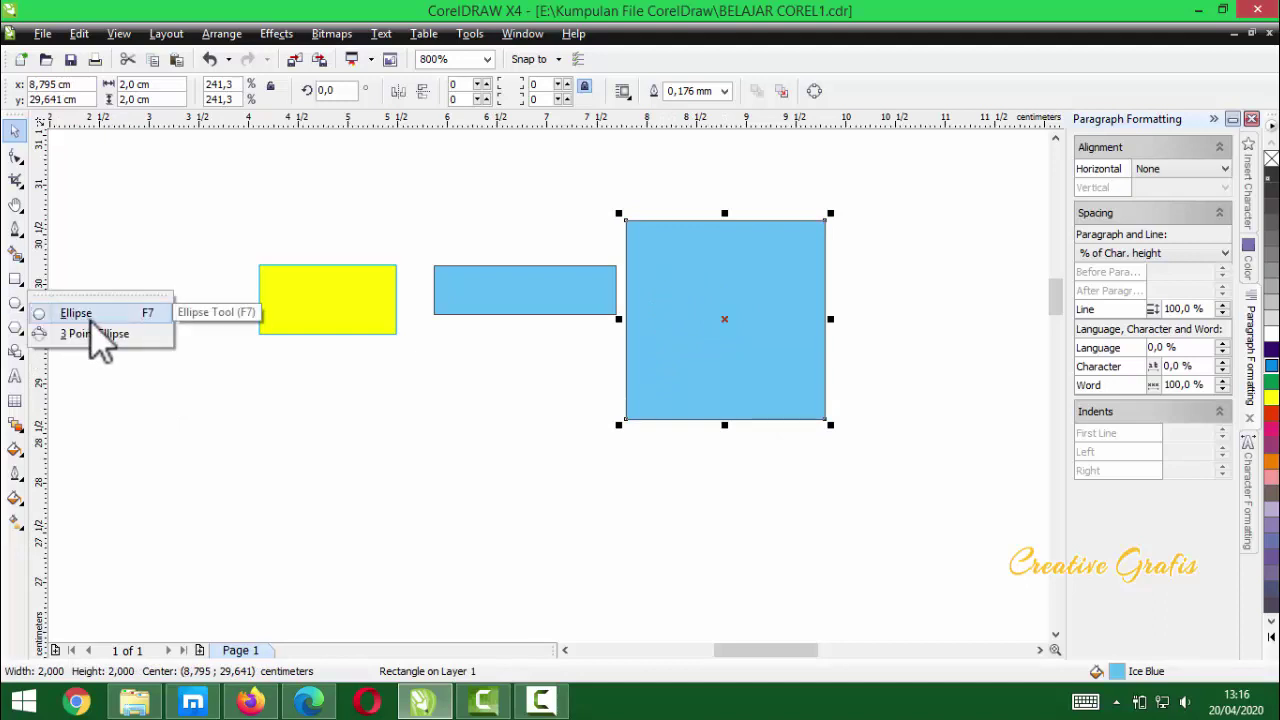
pyautogui.press('F3')
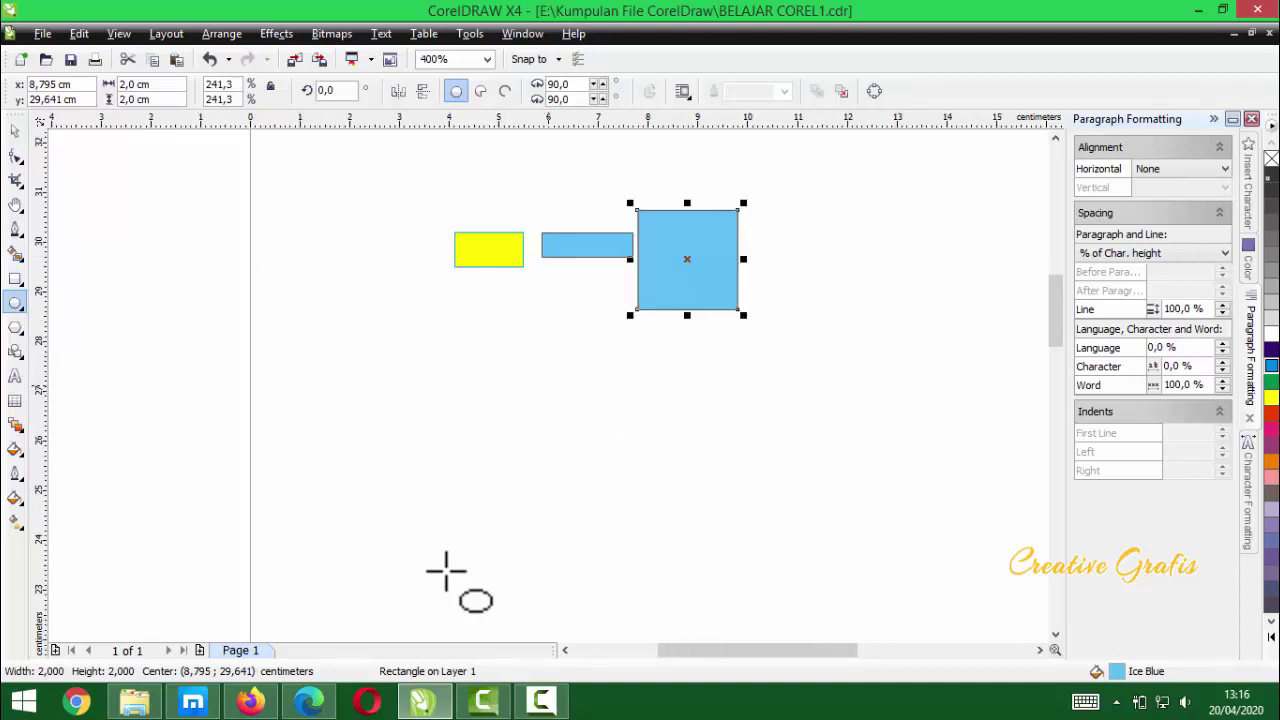
pyautogui.scroll(1, 550, 400)
pyautogui.scroll(1, 520, 375)
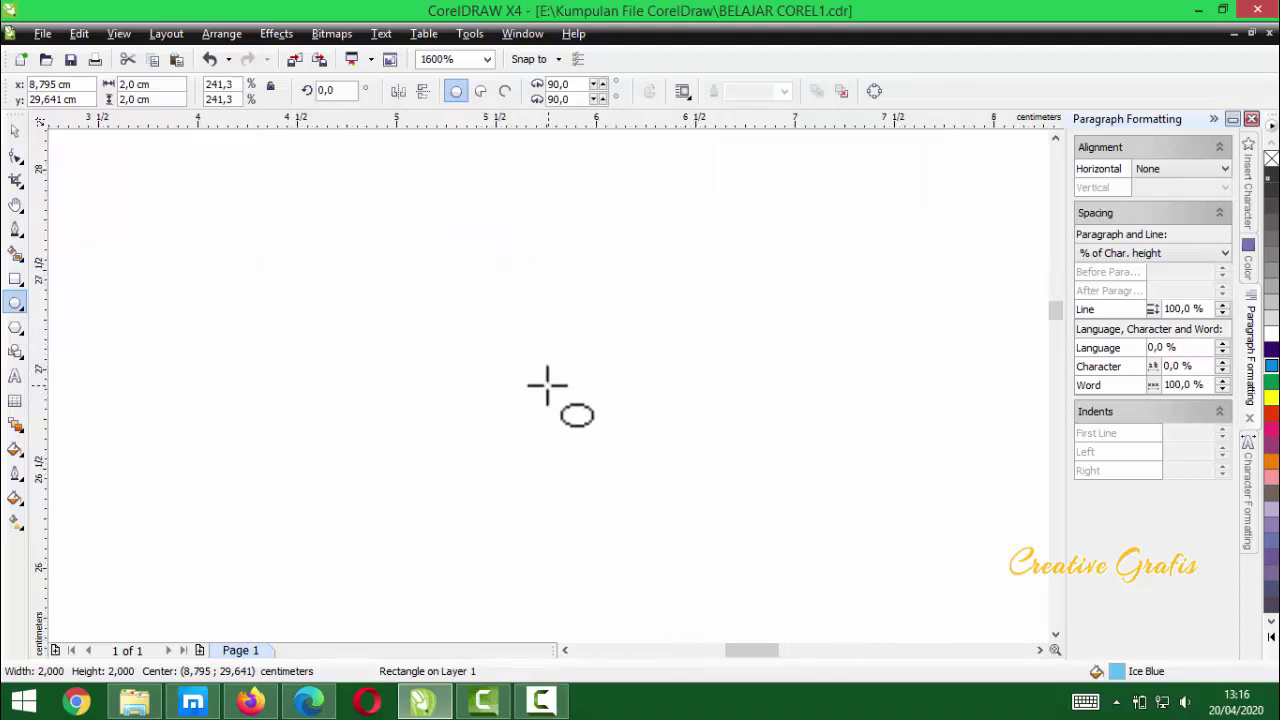
pyautogui.moveTo(372, 237); pyautogui.dragTo(330, 283)
pyautogui.moveTo(382, 394)
pyautogui.mouseDown()
pyautogui.moveTo(460, 431)
pyautogui.moveTo(666, 431)
pyautogui.moveTo(740, 369)
pyautogui.moveTo(722, 262)
pyautogui.moveTo(434, 183)
pyautogui.moveTo(297, 254)
pyautogui.moveTo(309, 334)
pyautogui.moveTo(369, 402)
pyautogui.moveTo(483, 423)
pyautogui.moveTo(777, 429)
pyautogui.moveTo(968, 343)
pyautogui.moveTo(899, 416)
pyautogui.mouseUp()
pyautogui.moveTo(857, 540); pyautogui.dragTo(724, 340)
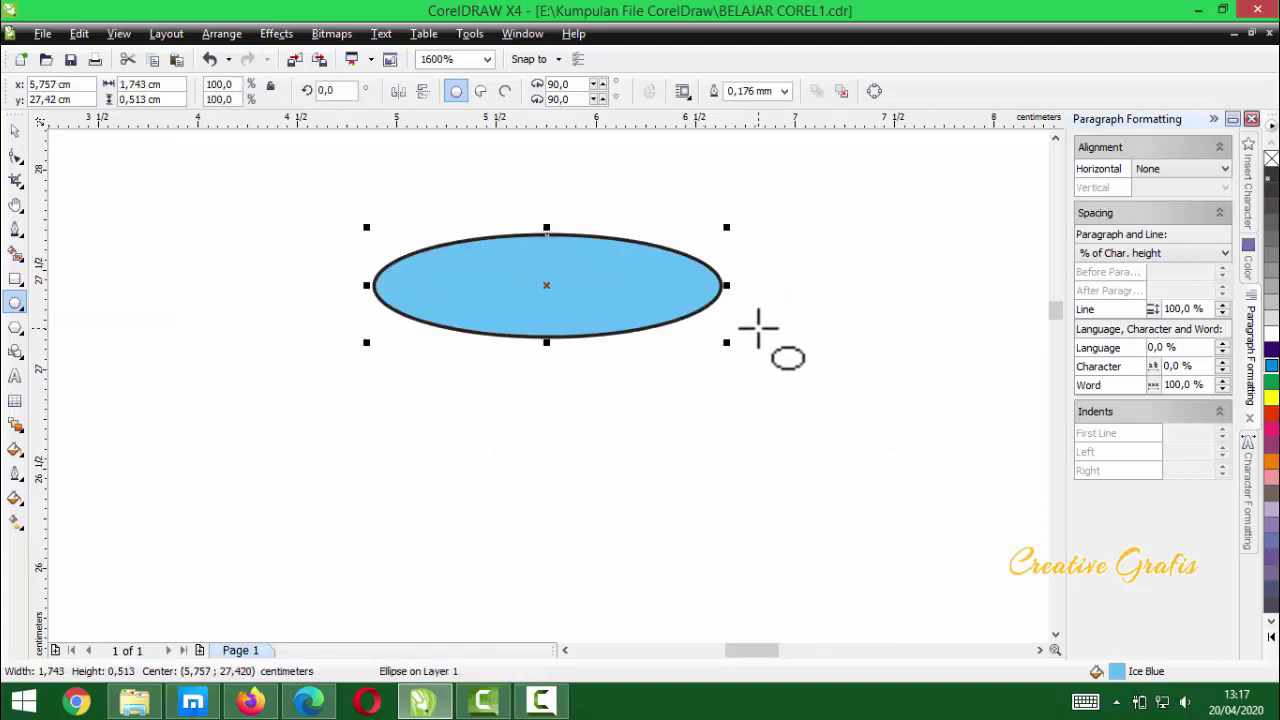
# - Draw an upright ellipse about 0.46 by 1.55 cm over the flat ellipse's left end and a circle about 1.08 cm across below it
pyautogui.scroll(-1, 757, 327)
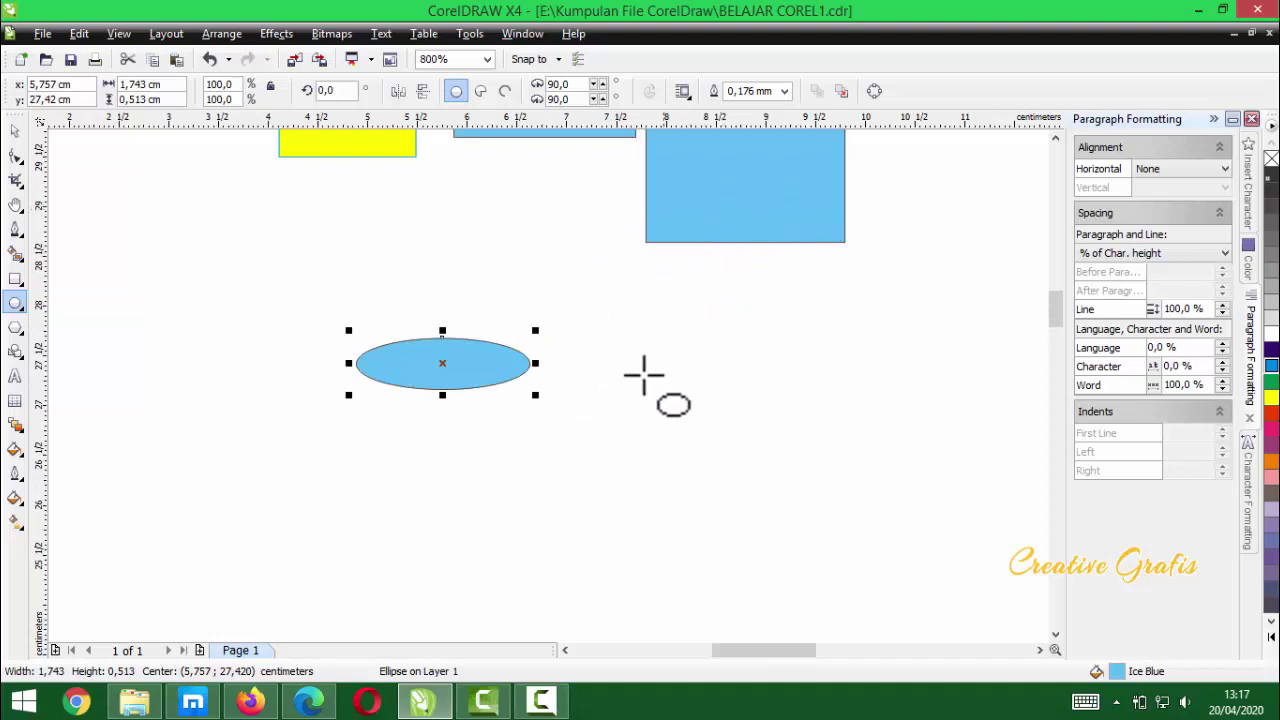
pyautogui.scroll(1, 446, 393)
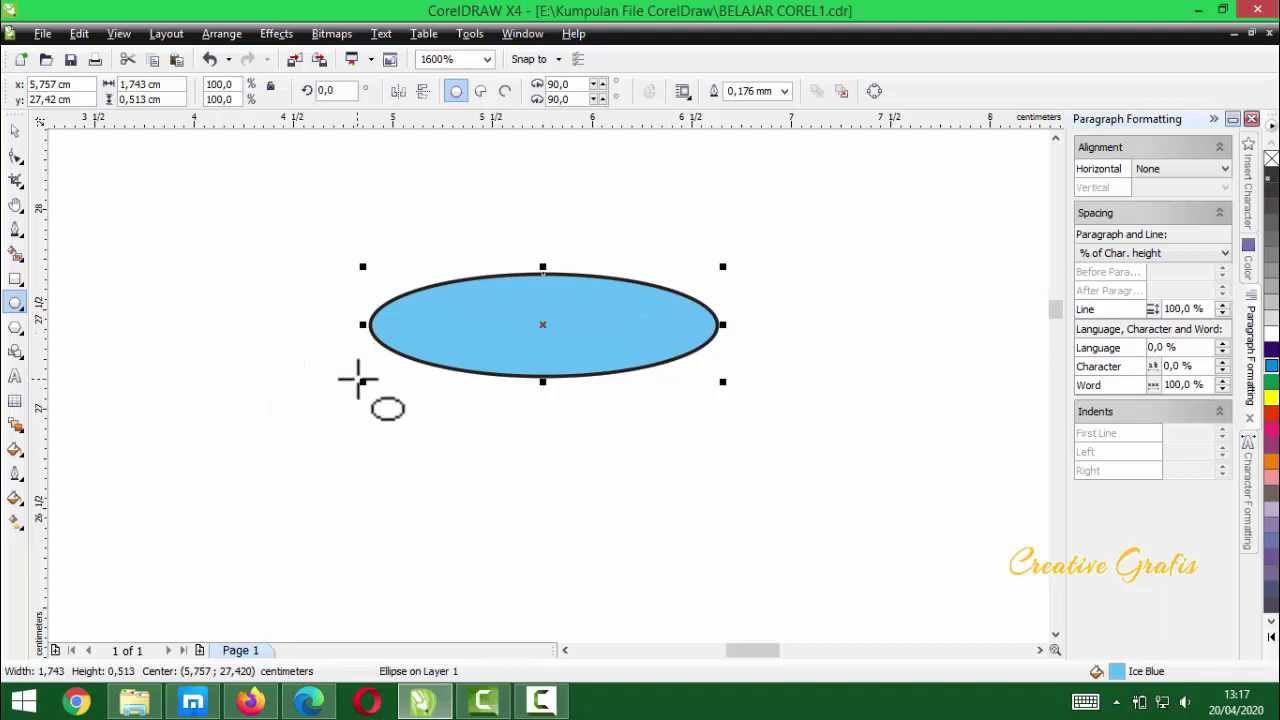
pyautogui.moveTo(376, 400); pyautogui.dragTo(424, 552)
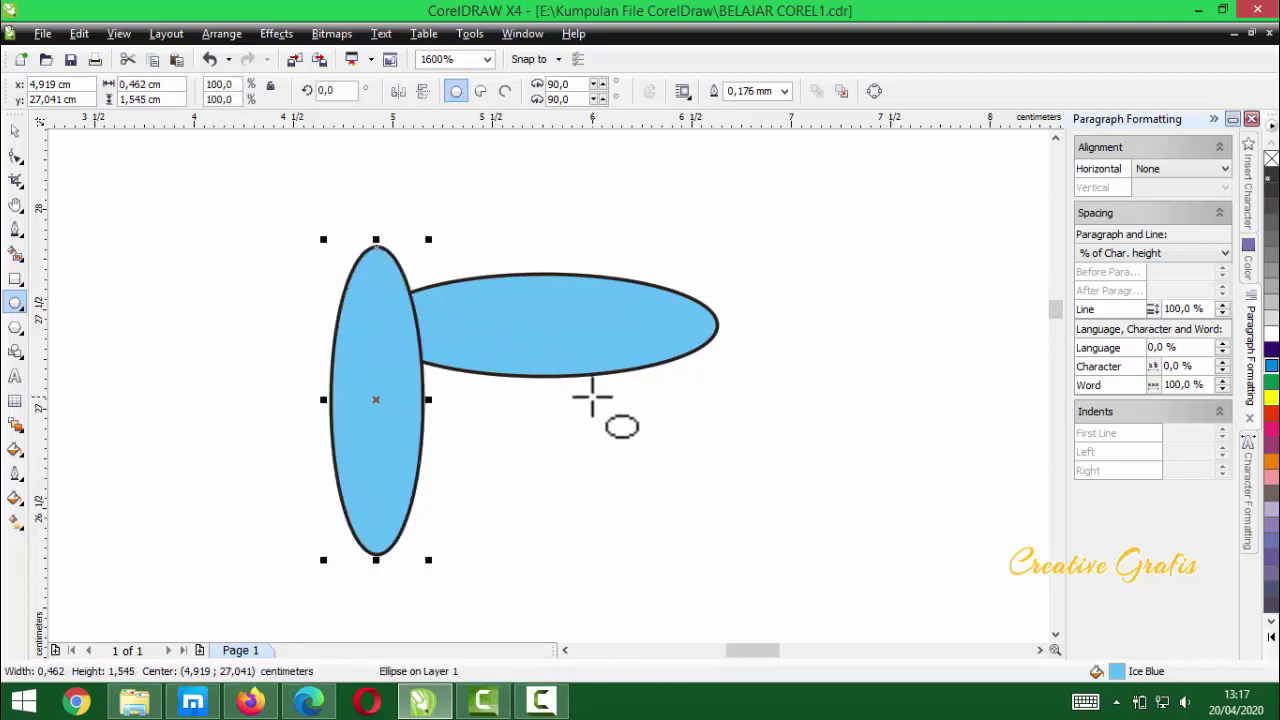
pyautogui.moveTo(592, 398); pyautogui.dragTo(808, 600)
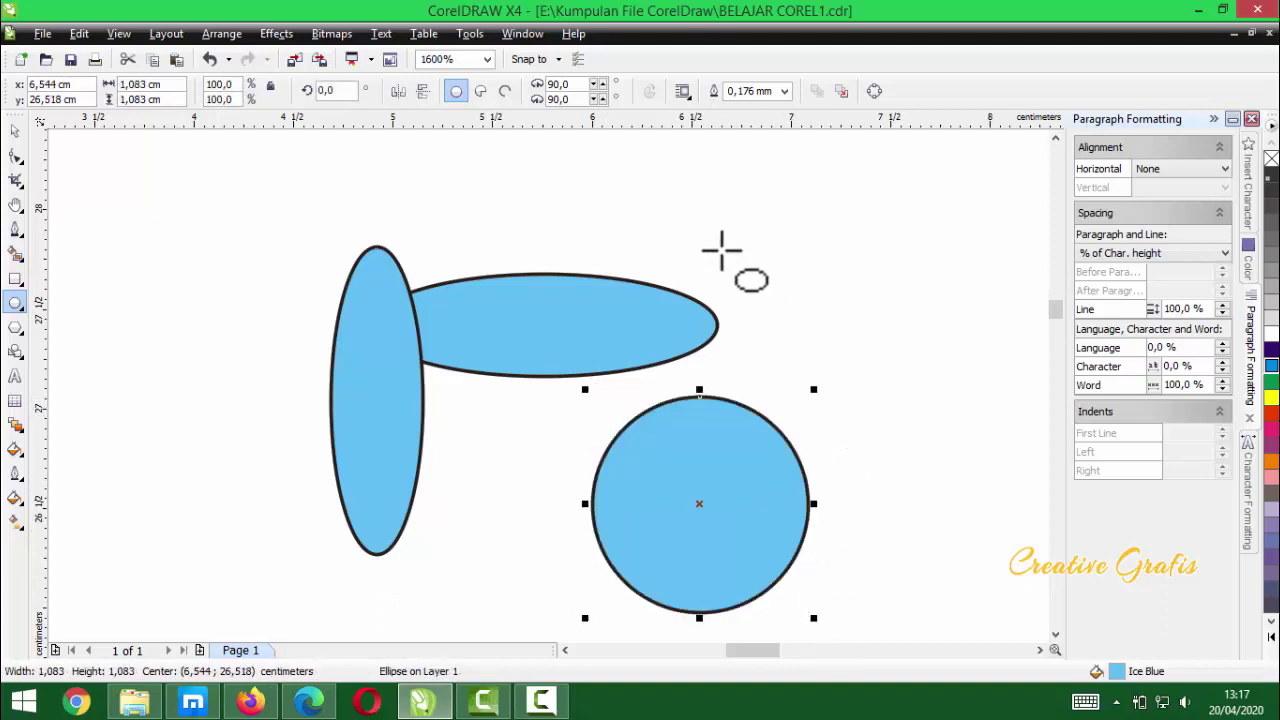
# - Draw nine more circles of varying size, about 0.5 to 1.3 cm in diameter, around and over the ellipses
pyautogui.moveTo(670, 218); pyautogui.dragTo(714, 291)
pyautogui.moveTo(683, 241); pyautogui.dragTo(700, 263)
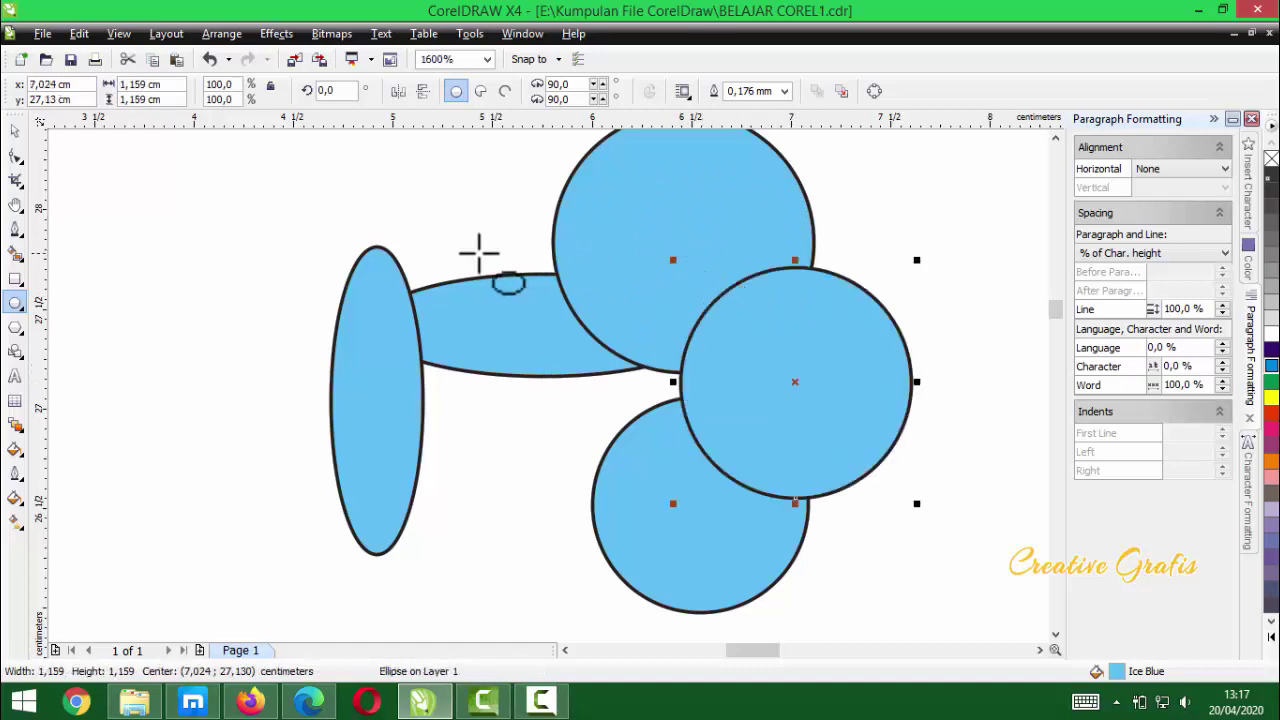
pyautogui.moveTo(485, 282); pyautogui.dragTo(490, 285)
pyautogui.moveTo(491, 449); pyautogui.dragTo(600, 560)
pyautogui.moveTo(214, 300); pyautogui.dragTo(261, 347)
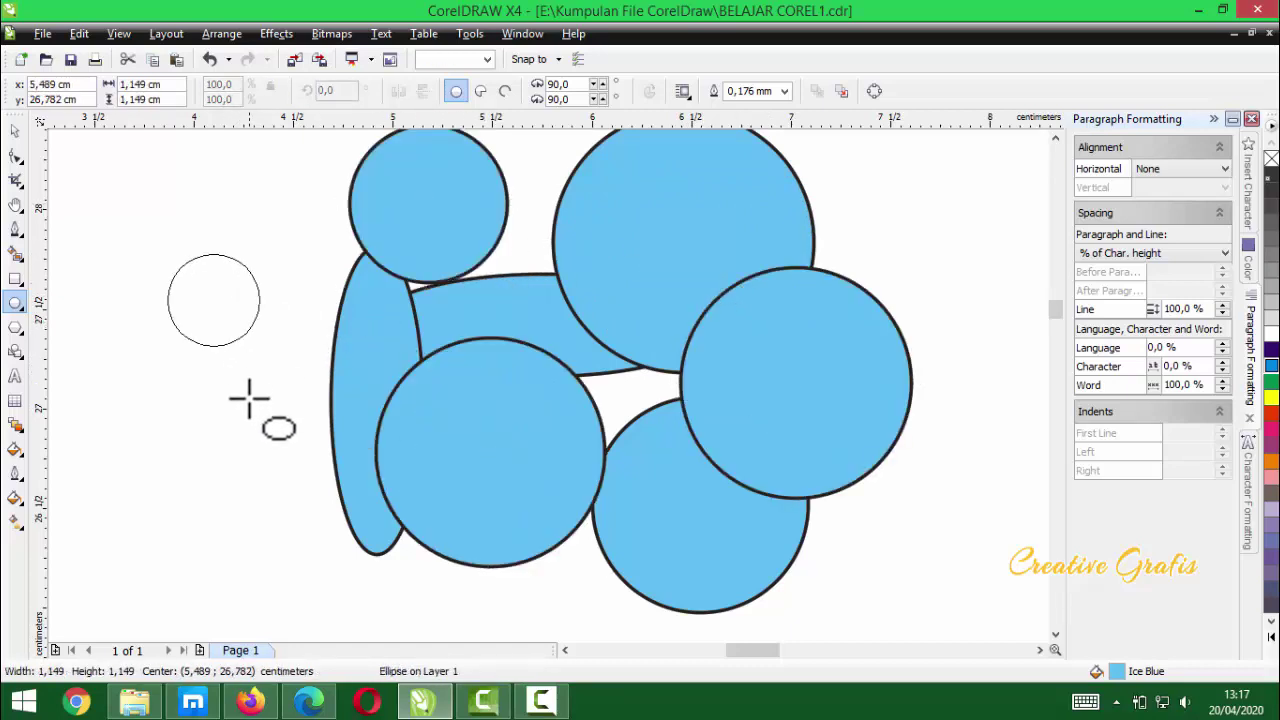
pyautogui.moveTo(194, 450); pyautogui.dragTo(236, 442)
pyautogui.moveTo(308, 395); pyautogui.dragTo(253, 339)
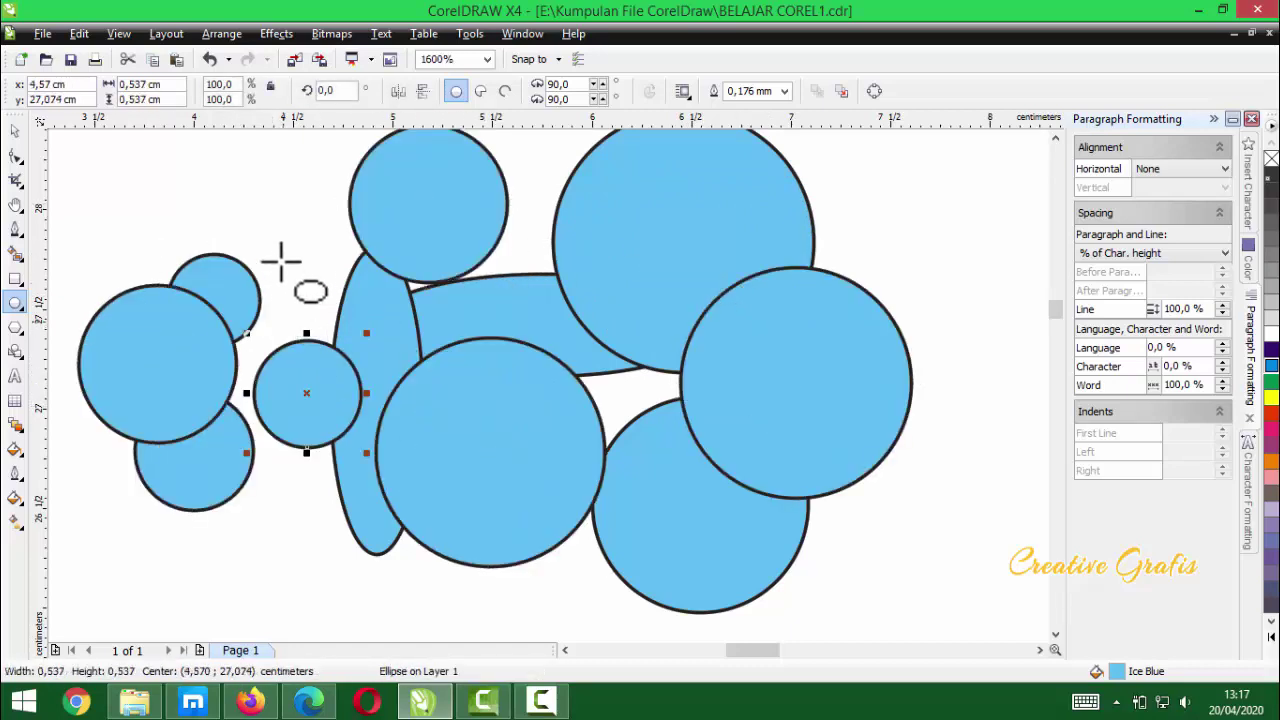
pyautogui.moveTo(282, 261); pyautogui.dragTo(341, 320)
# - Move the 0.79 cm circle up out of the cluster and delete all the other circles and ellipses
pyautogui.press('F3')
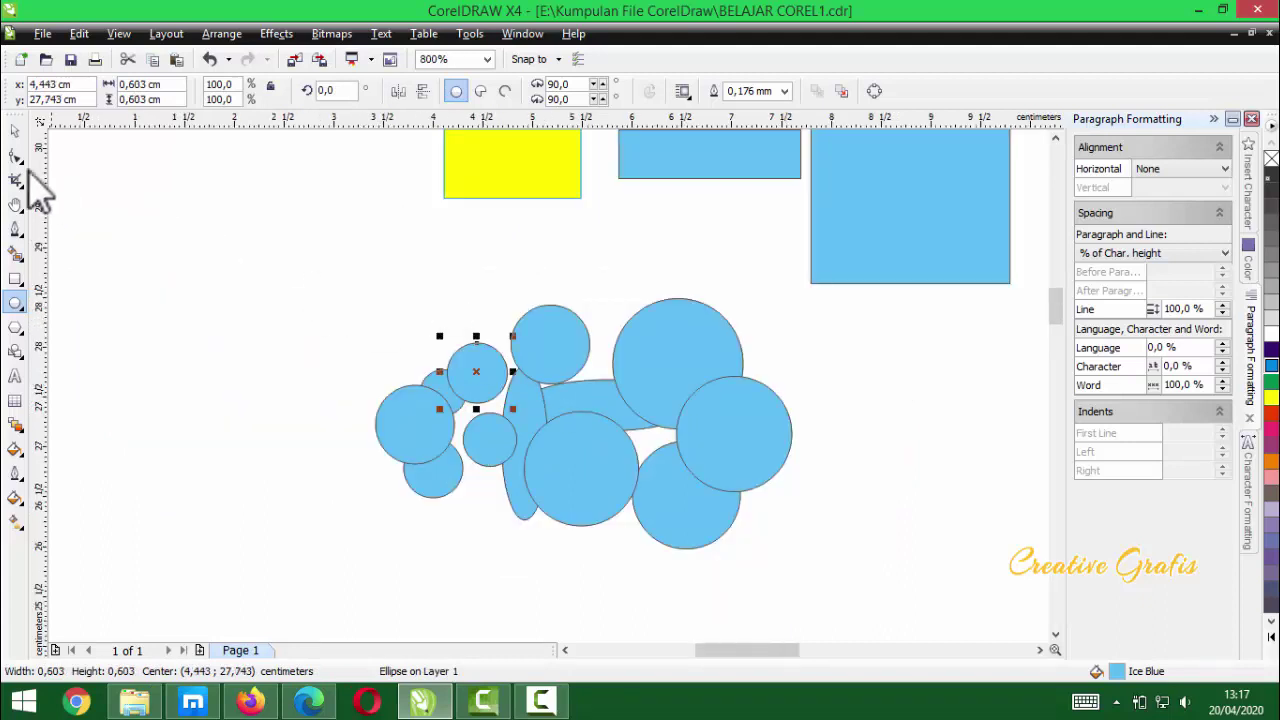
pyautogui.click(15, 130)
pyautogui.moveTo(553, 343); pyautogui.dragTo(505, 270)
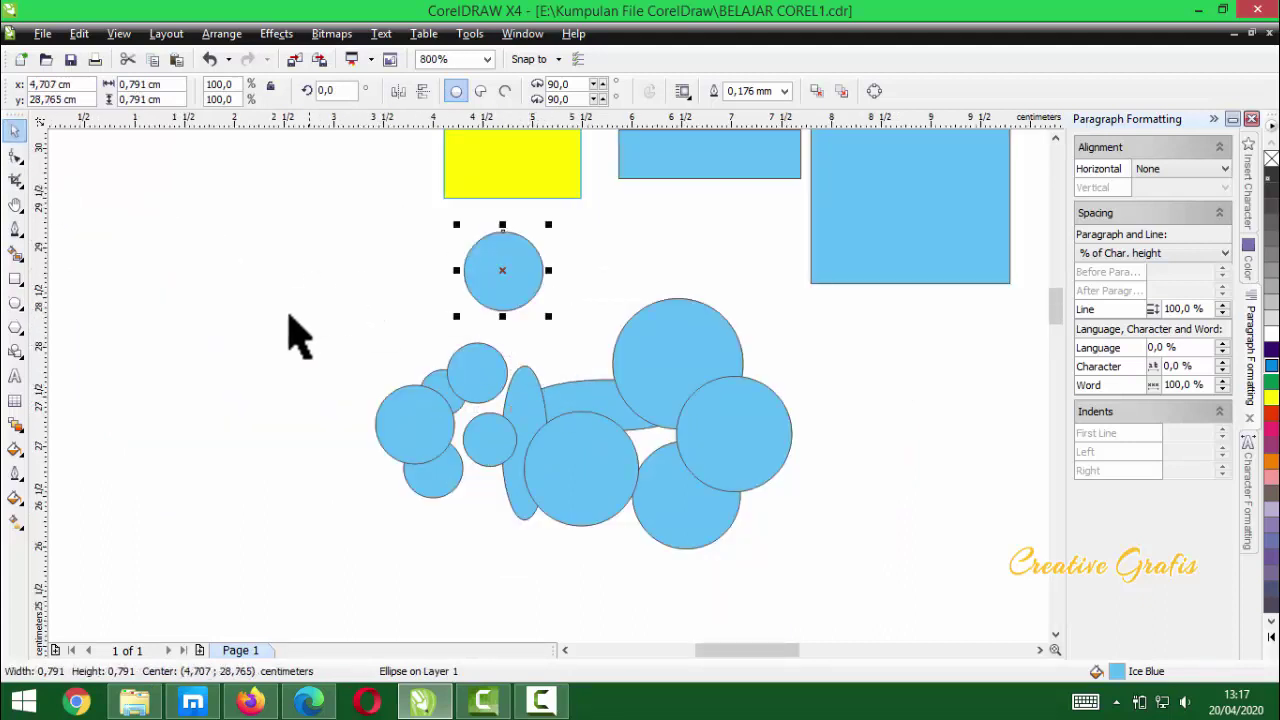
pyautogui.moveTo(291, 317); pyautogui.dragTo(843, 549)
pyautogui.moveTo(286, 277); pyautogui.dragTo(838, 565)
pyautogui.press('Delete')
# - Delete the yellow rectangle, the narrow blue rectangle and the blue square above the circle
pyautogui.scroll(-1, 543, 400)
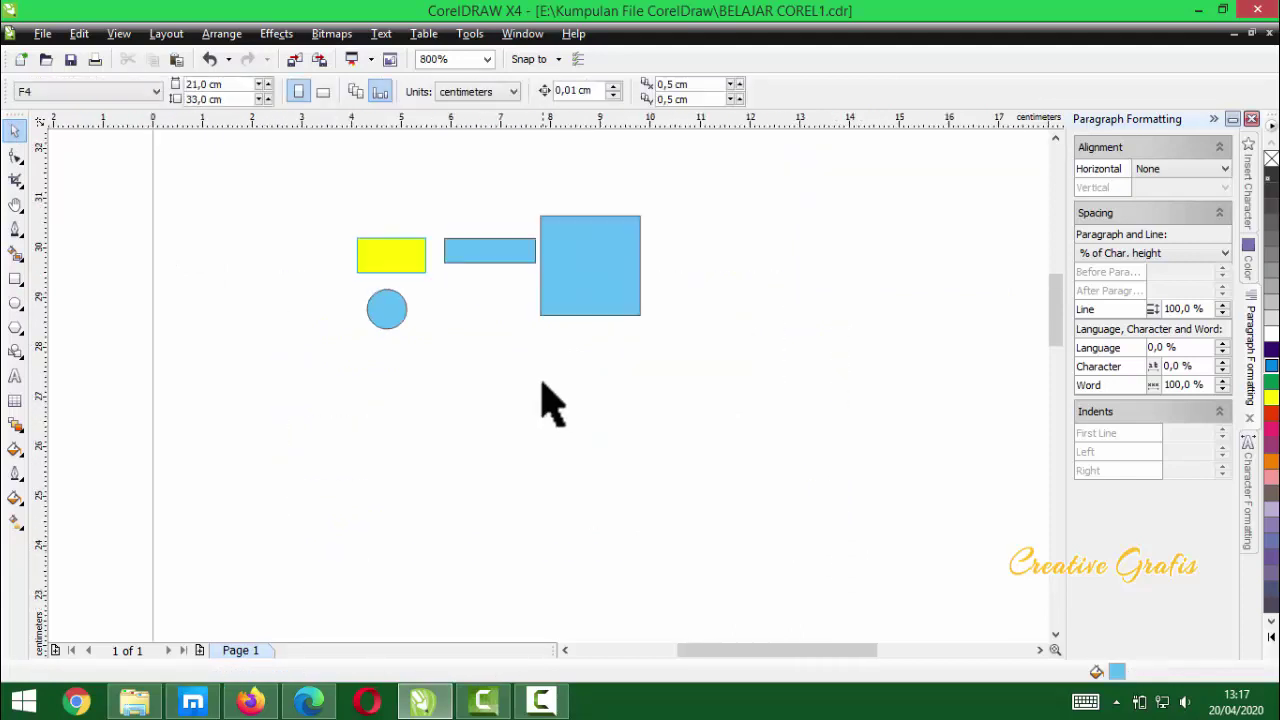
pyautogui.scroll(1, 460, 342)
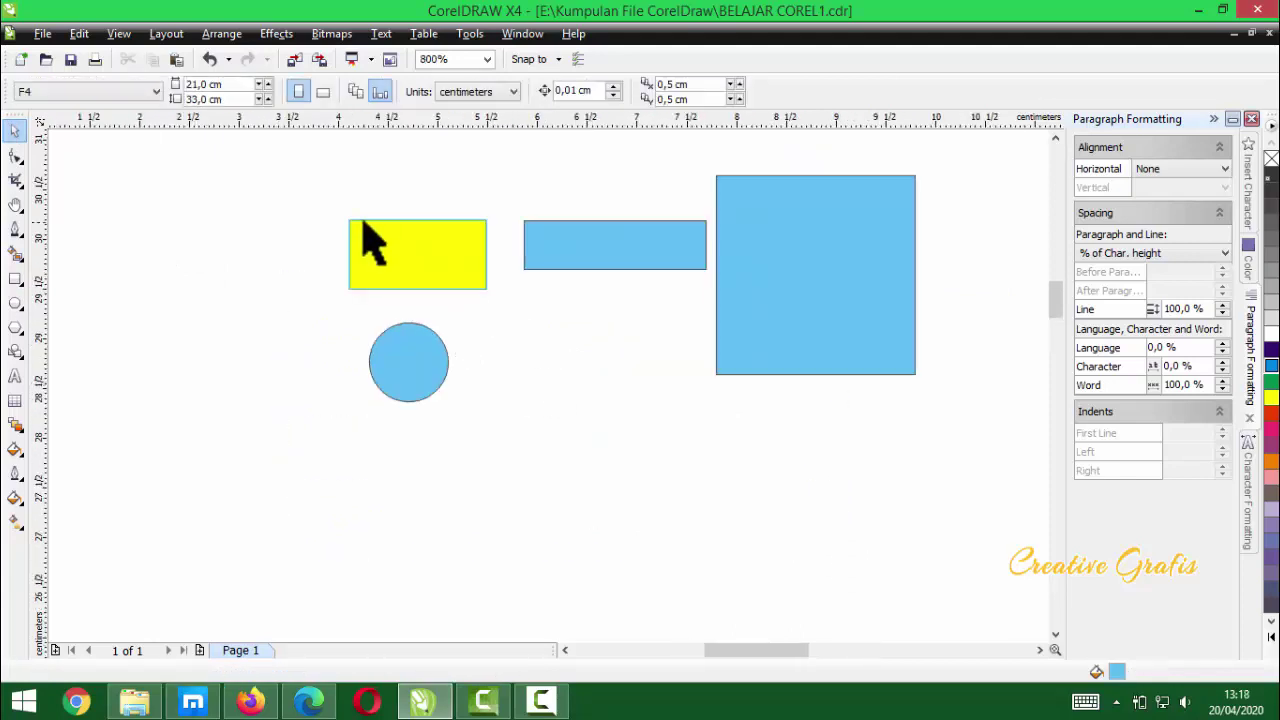
pyautogui.moveTo(284, 179); pyautogui.dragTo(917, 329)
pyautogui.moveTo(301, 140); pyautogui.dragTo(968, 390)
pyautogui.press('Delete')
# - Shift the remaining circle slightly to the right and enlarge it proportionally to about 4.54 cm in diameter
pyautogui.moveTo(409, 366); pyautogui.dragTo(461, 365)
pyautogui.hotkey('shift', 'F2')
pyautogui.moveTo(556, 398); pyautogui.dragTo(334, 366)
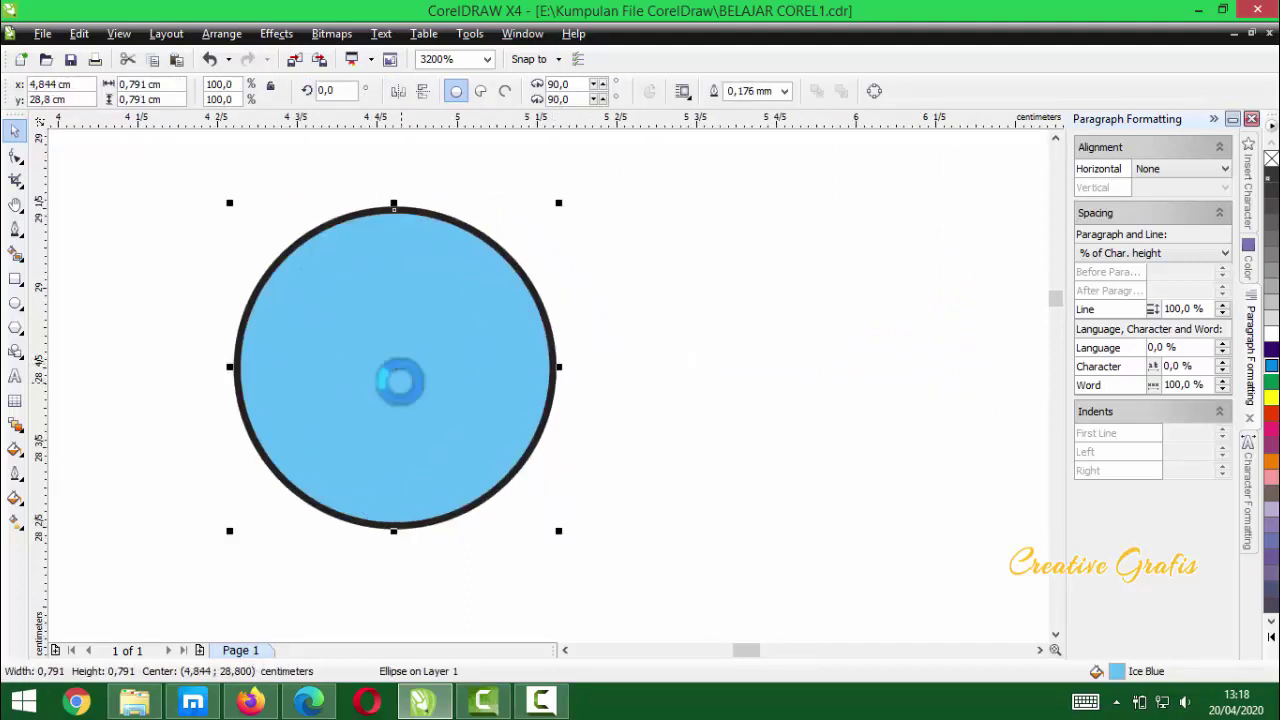
pyautogui.scroll(-5, 549, 383)
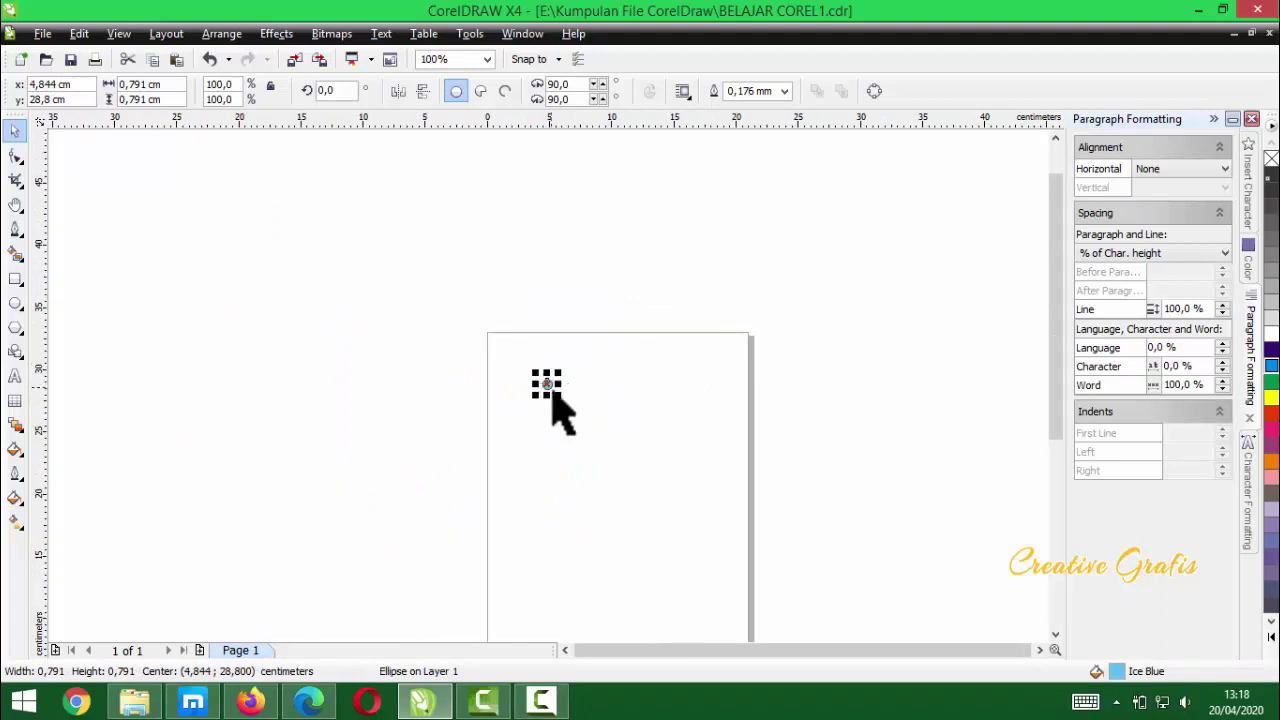
pyautogui.moveTo(563, 398); pyautogui.dragTo(600, 458)
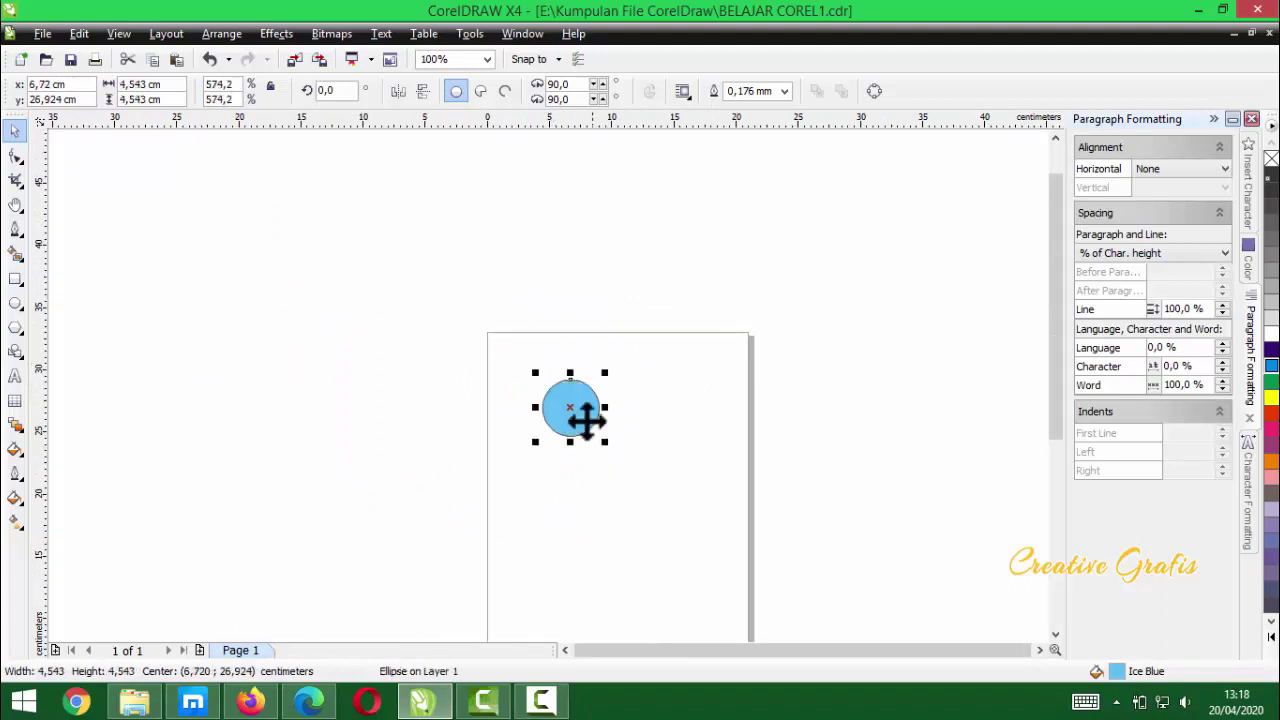
# - Remove the large blue circle's outline by setting its outline width to None
pyautogui.scroll(1, 549, 387)
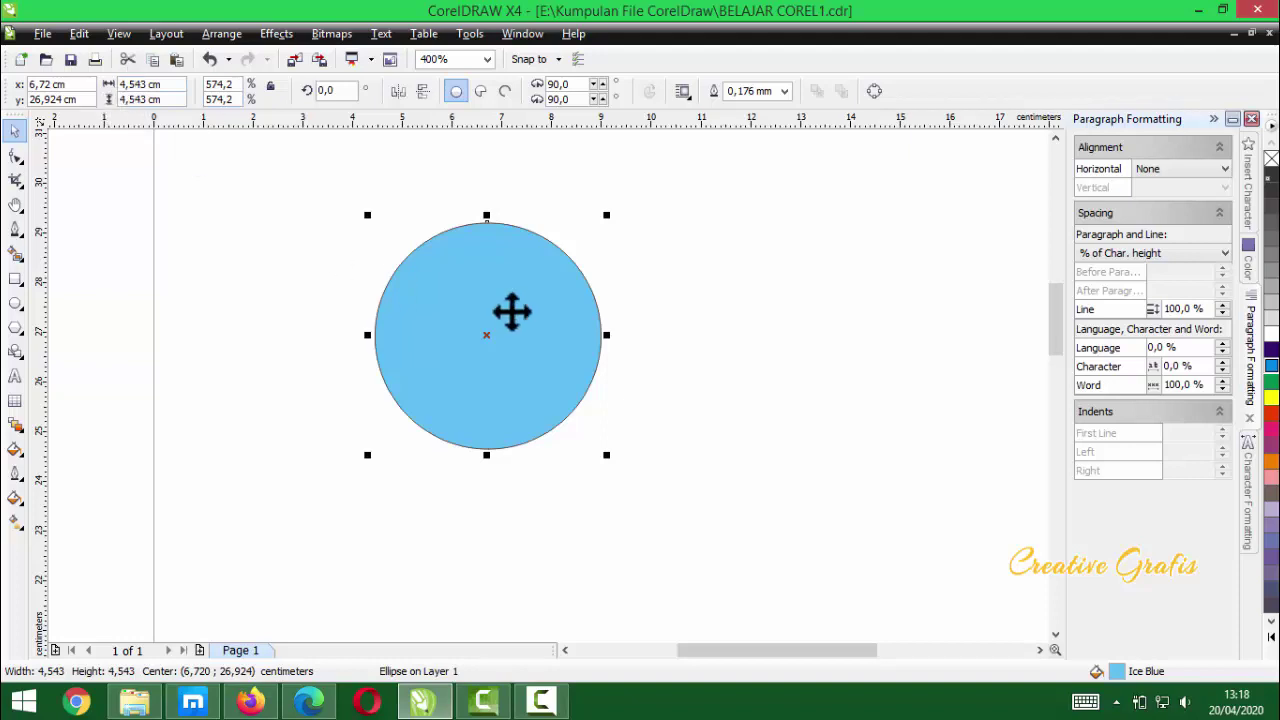
pyautogui.scroll(1, 533, 357)
pyautogui.scroll(-1, 531, 354)
pyautogui.scroll(1, 546, 383)
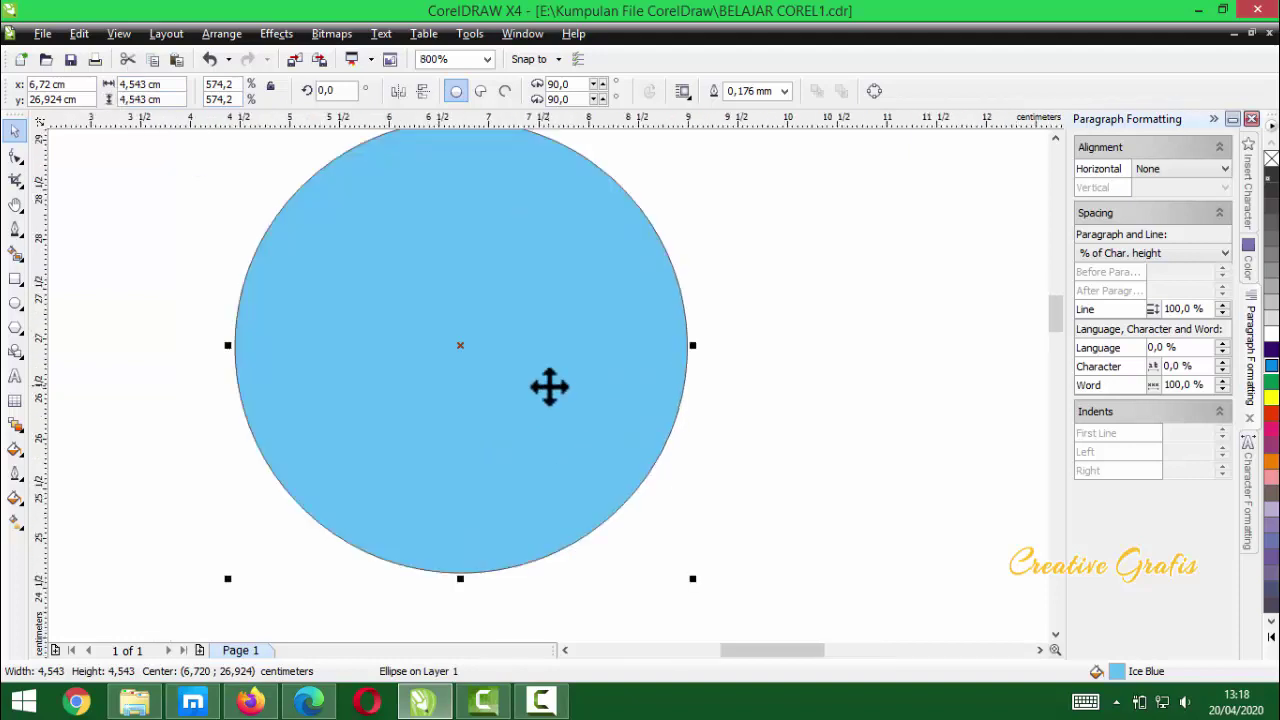
pyautogui.scroll(-1, 545, 357)
pyautogui.scroll(1, 546, 380)
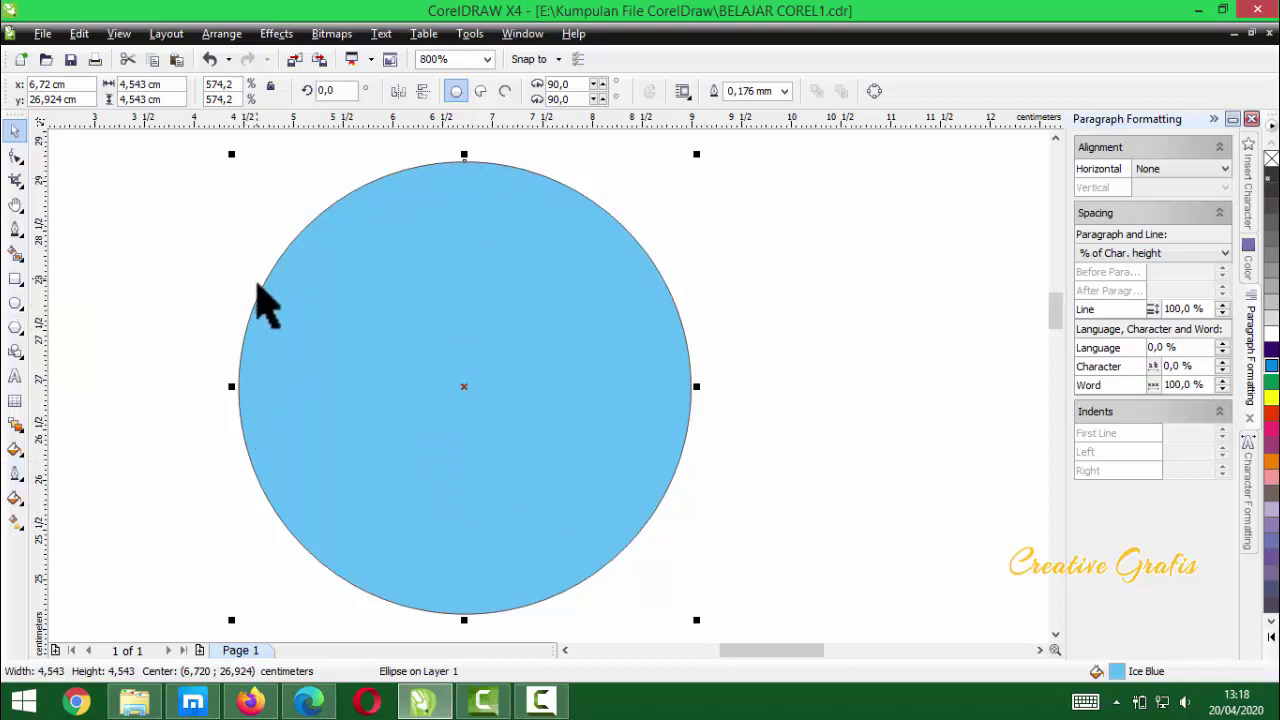
pyautogui.click(15, 474)
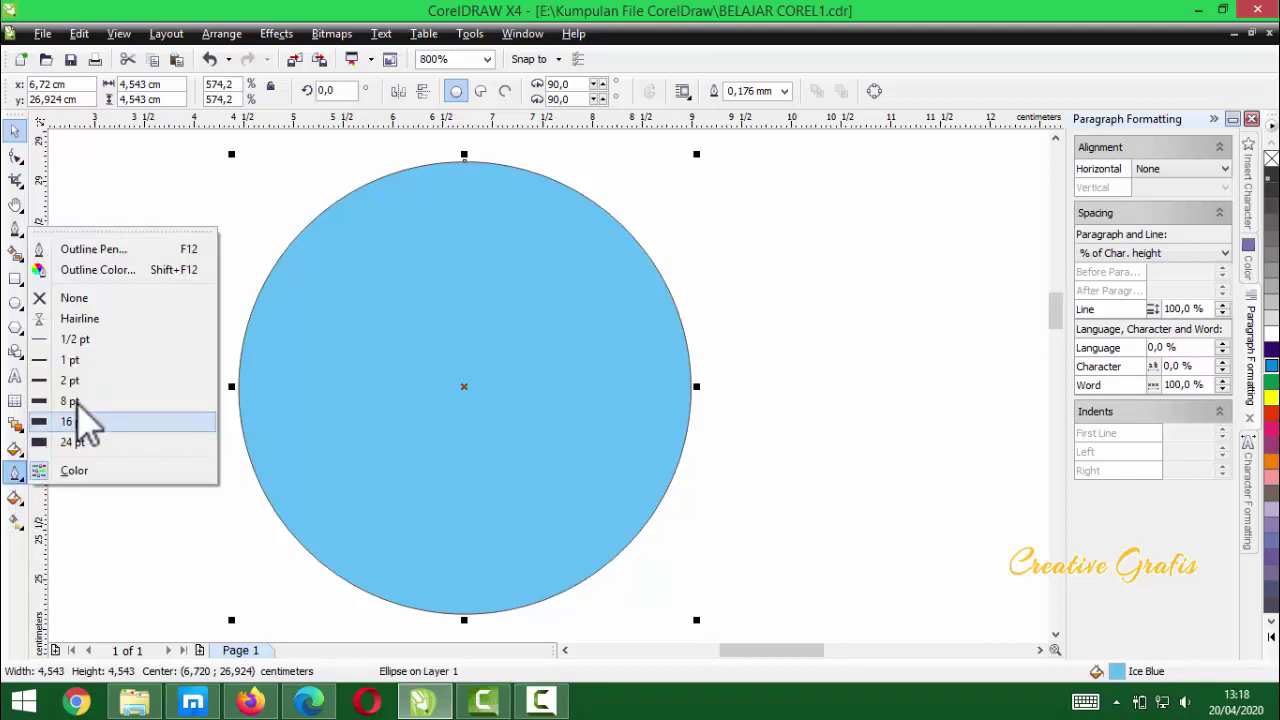
pyautogui.click(290, 360)
pyautogui.scroll(1, 270, 360)
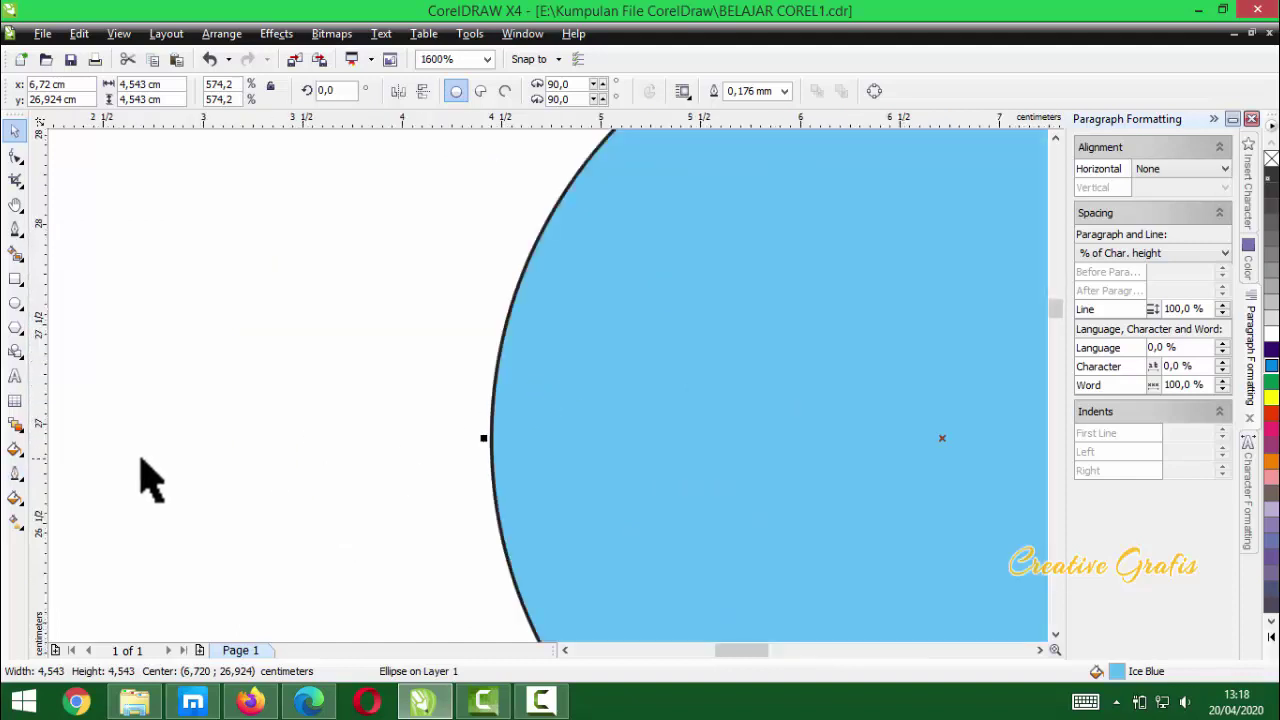
pyautogui.click(16, 474)
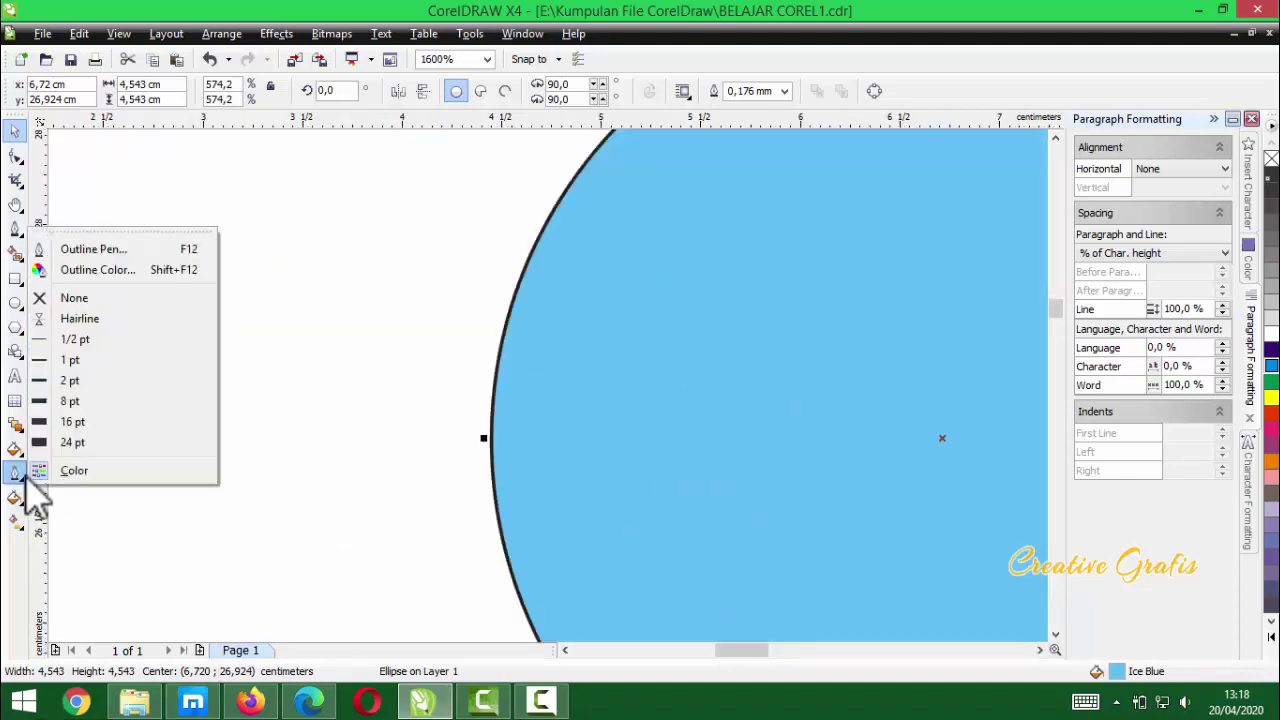
pyautogui.click(88, 305)
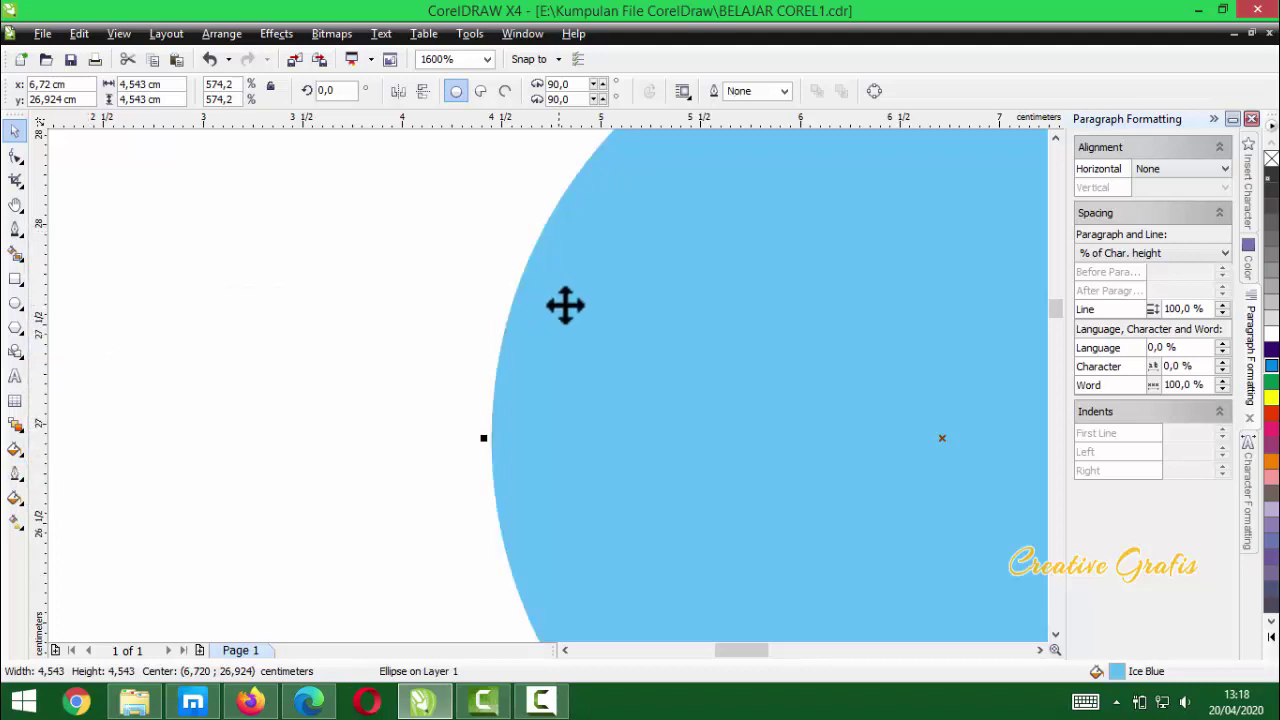
# - Apply a Hairline outline to the large blue circle
pyautogui.click(16, 474)
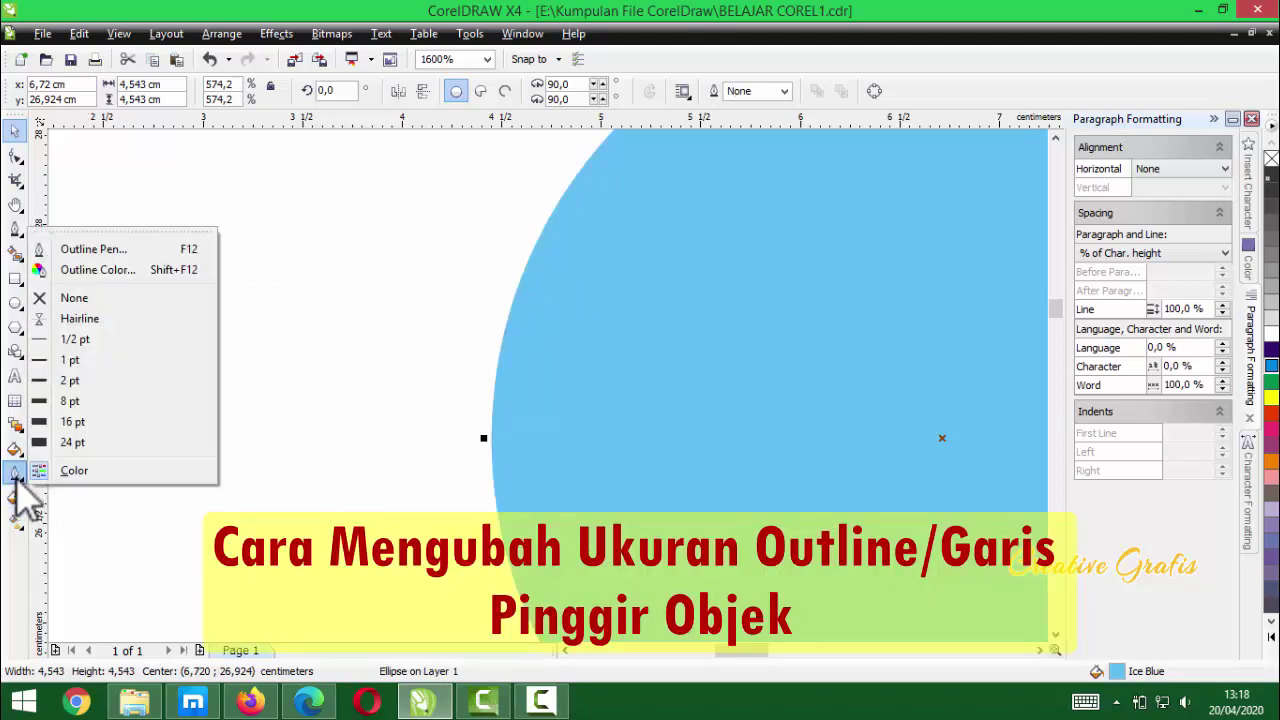
pyautogui.click(82, 320)
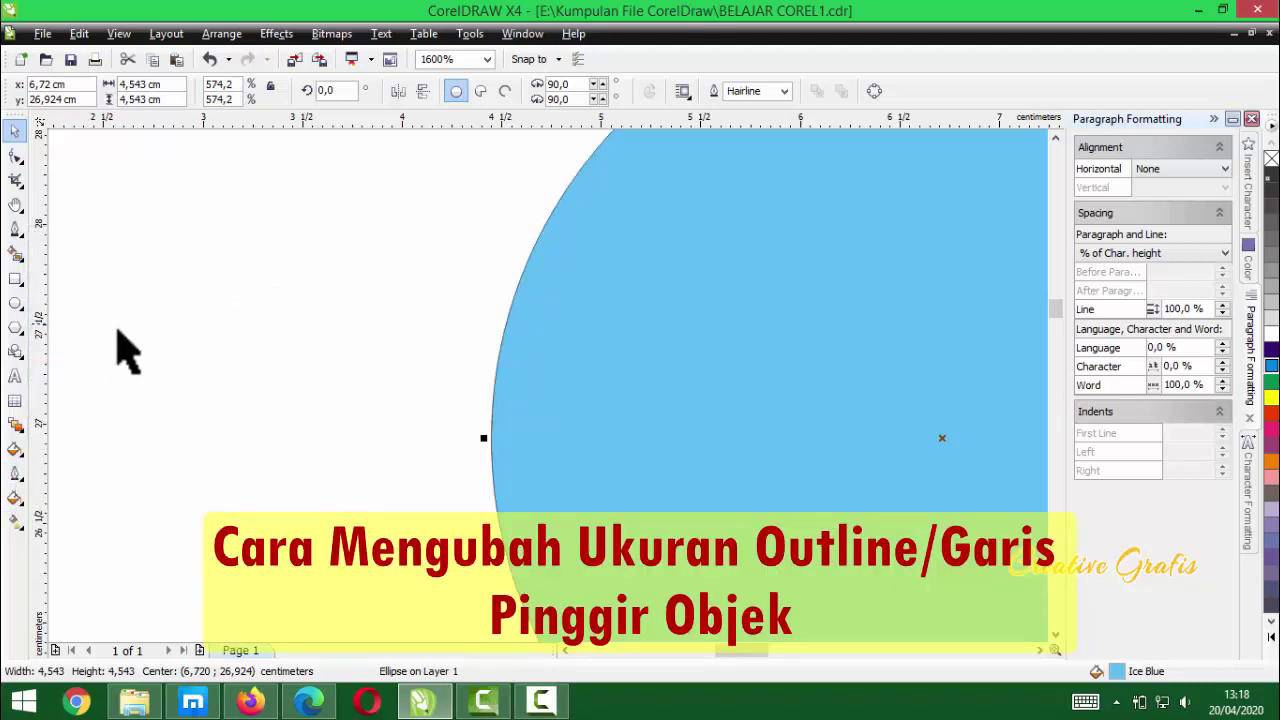
pyautogui.scroll(1, 519, 346)
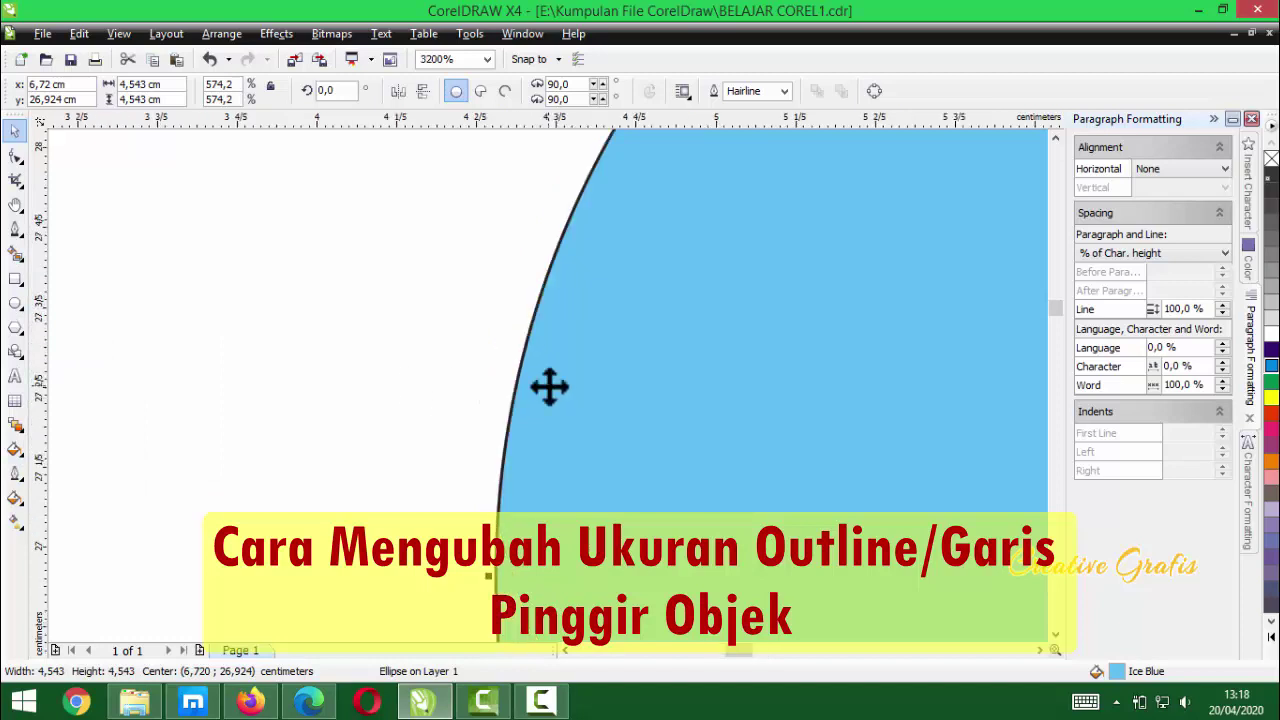
pyautogui.scroll(-2, 549, 387)
pyautogui.scroll(-2, 549, 387)
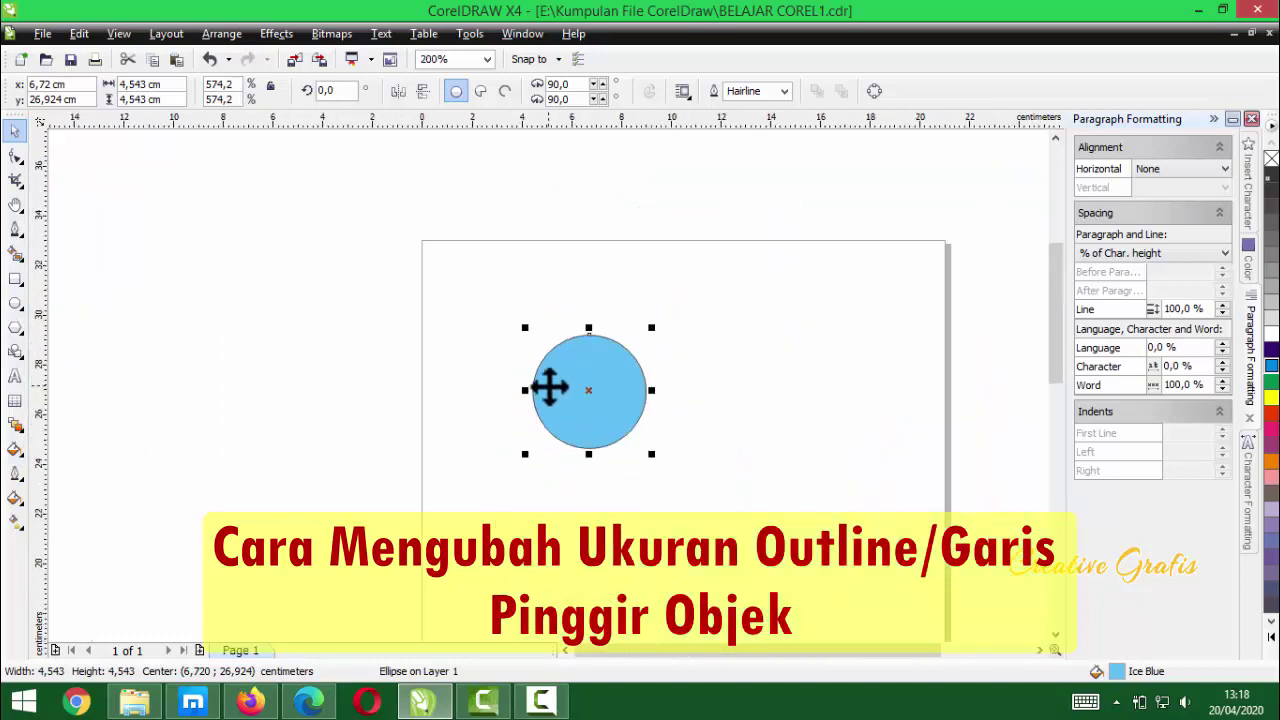
pyautogui.scroll(2, 549, 387)
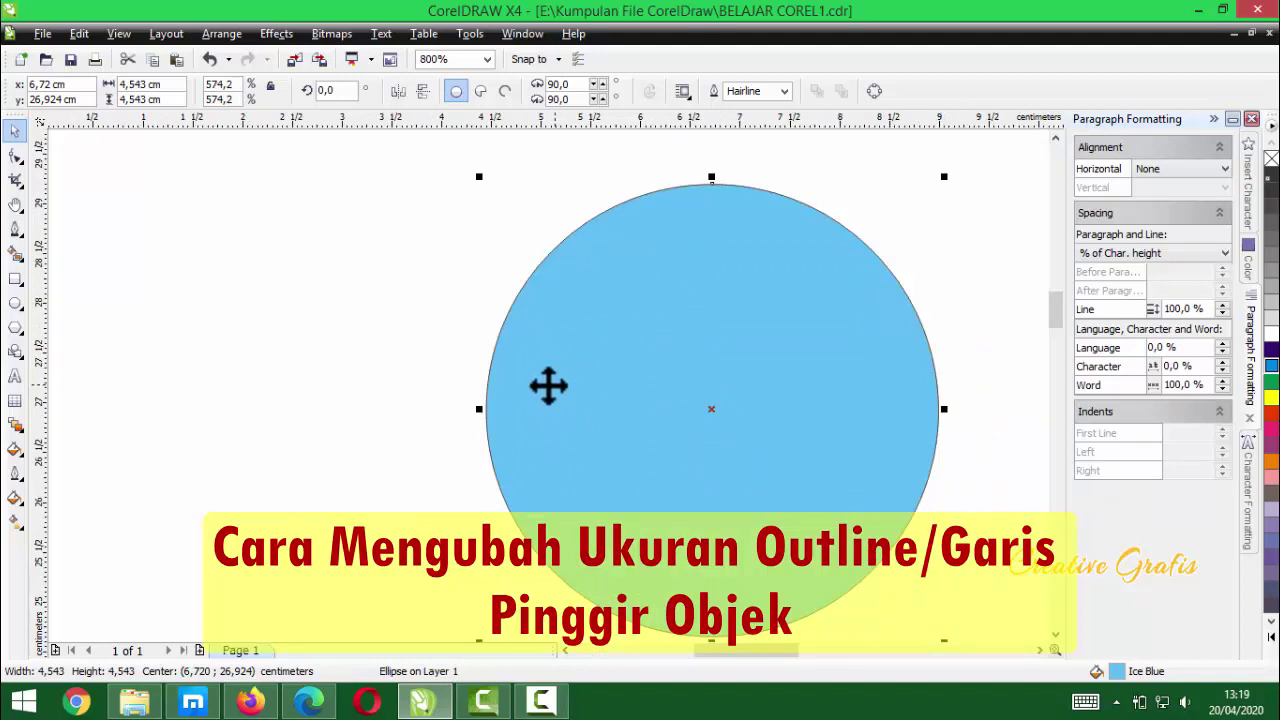
pyautogui.scroll(1, 540, 384)
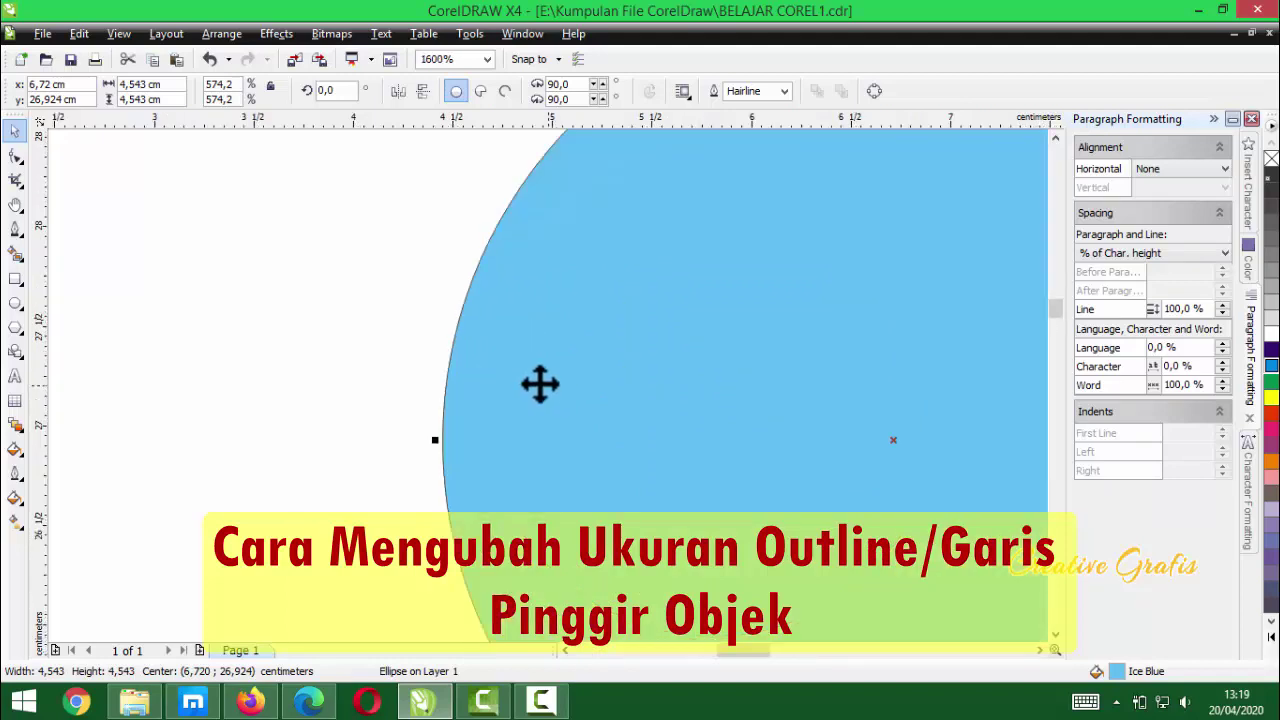
pyautogui.scroll(1, 540, 382)
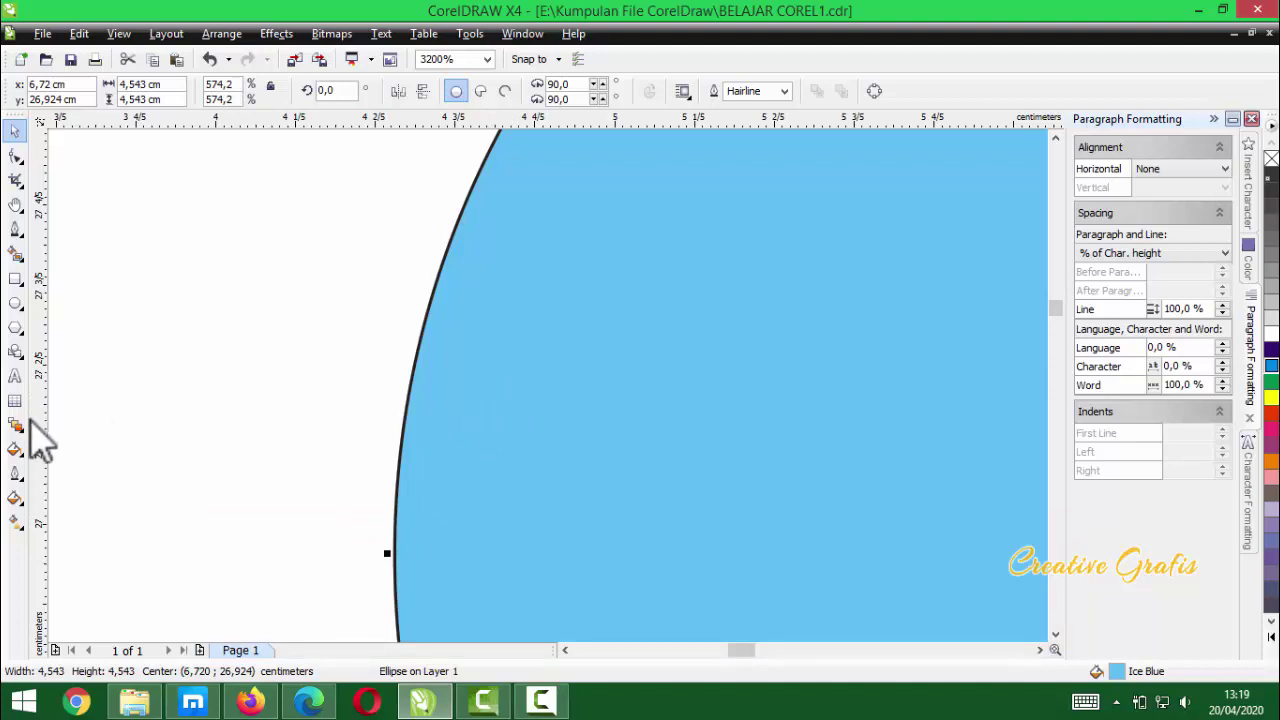
# - Try outline widths of 1/2 pt and 1 pt on the large blue circle
pyautogui.click(16, 474)
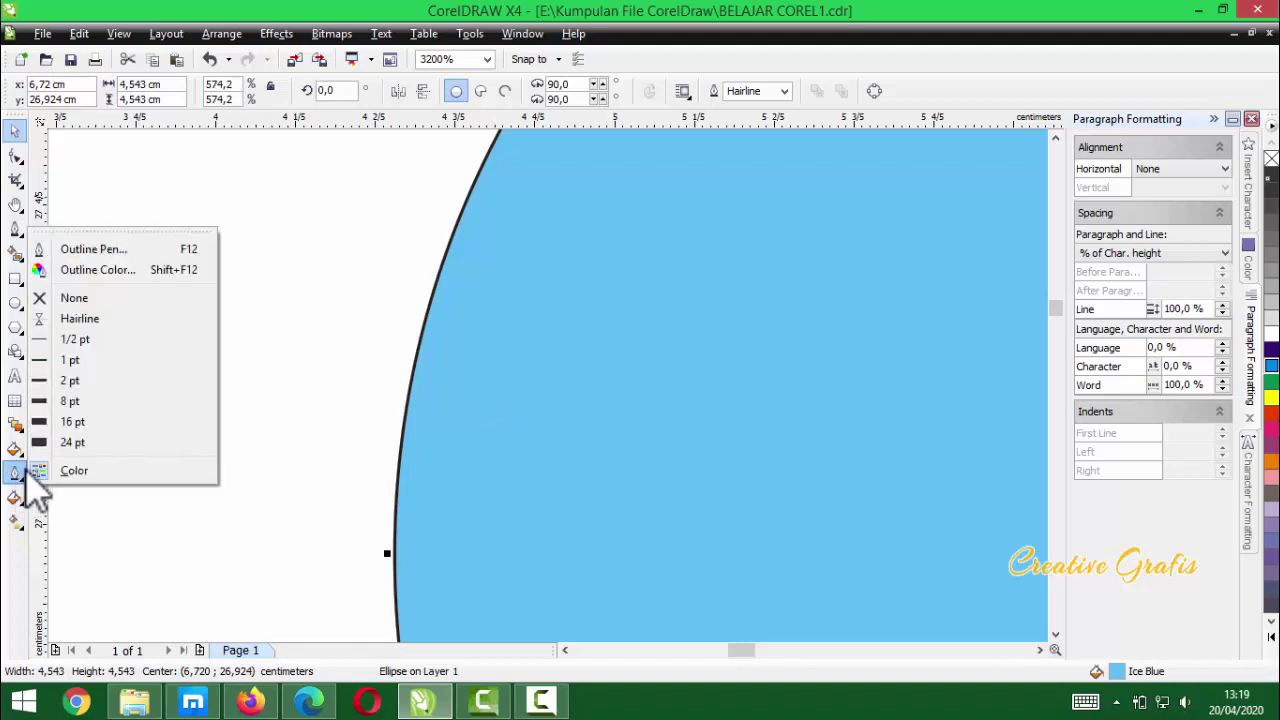
pyautogui.click(75, 340)
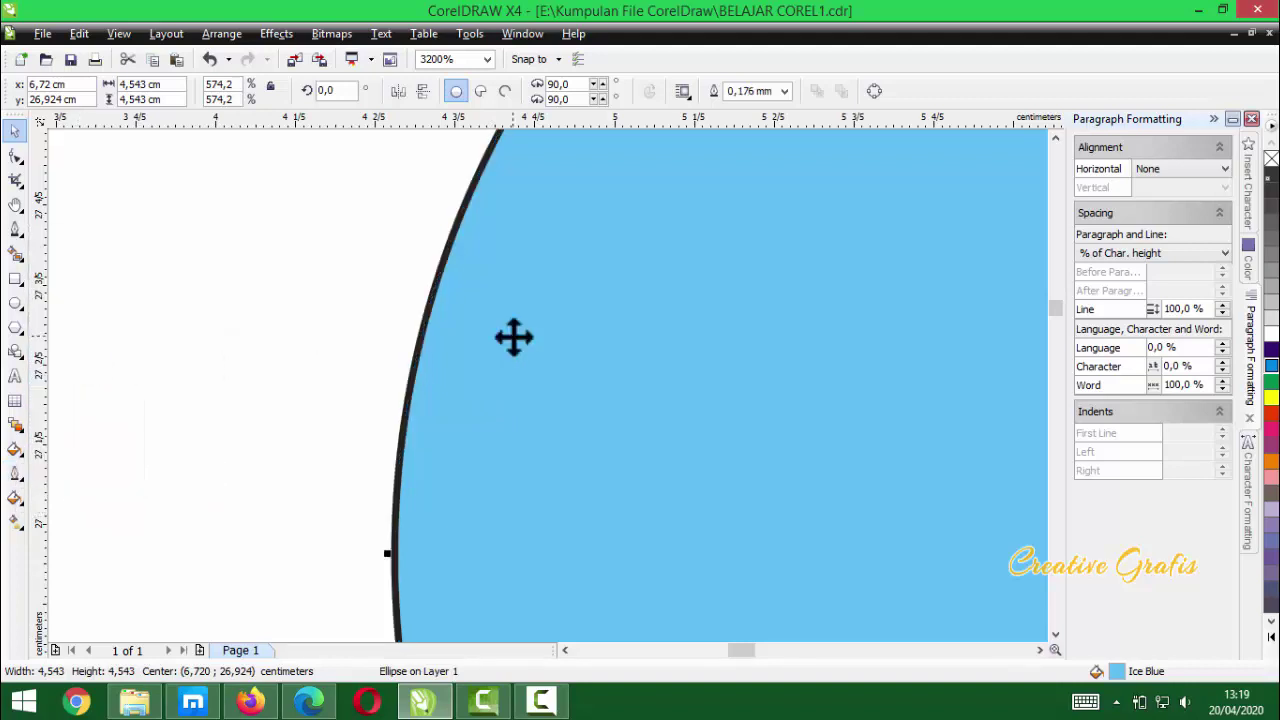
pyautogui.click(22, 478)
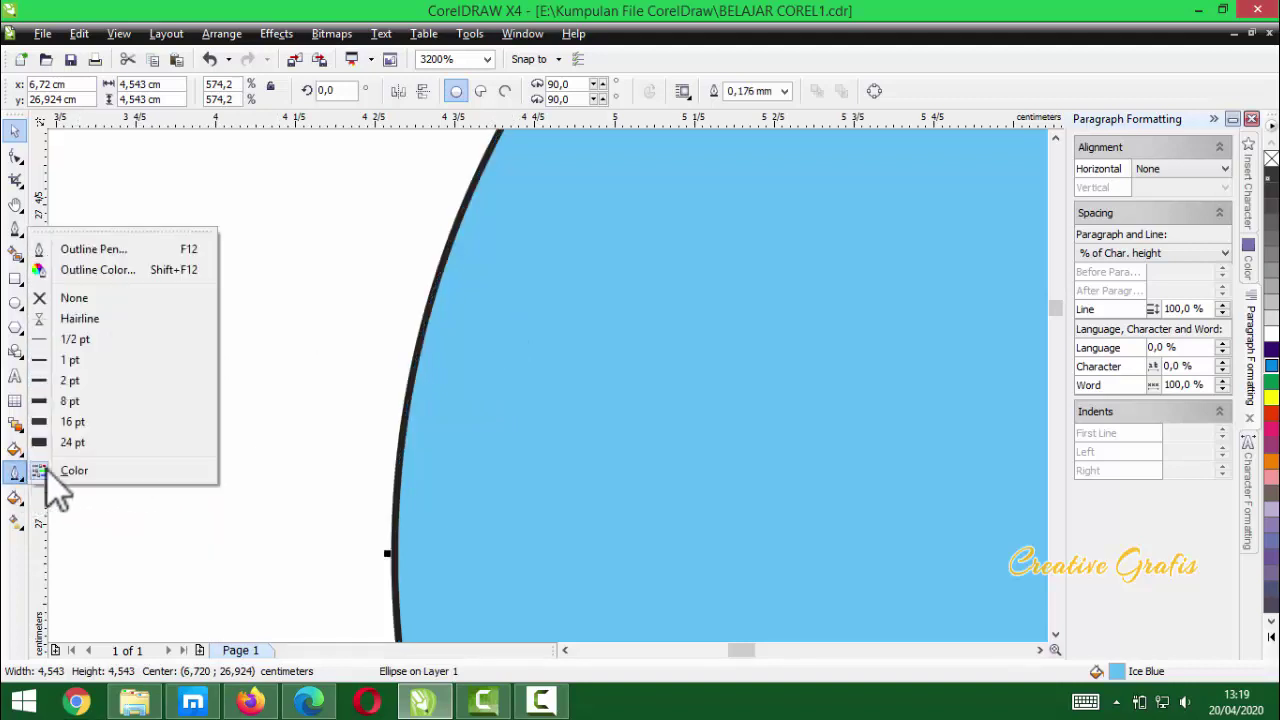
pyautogui.click(97, 361)
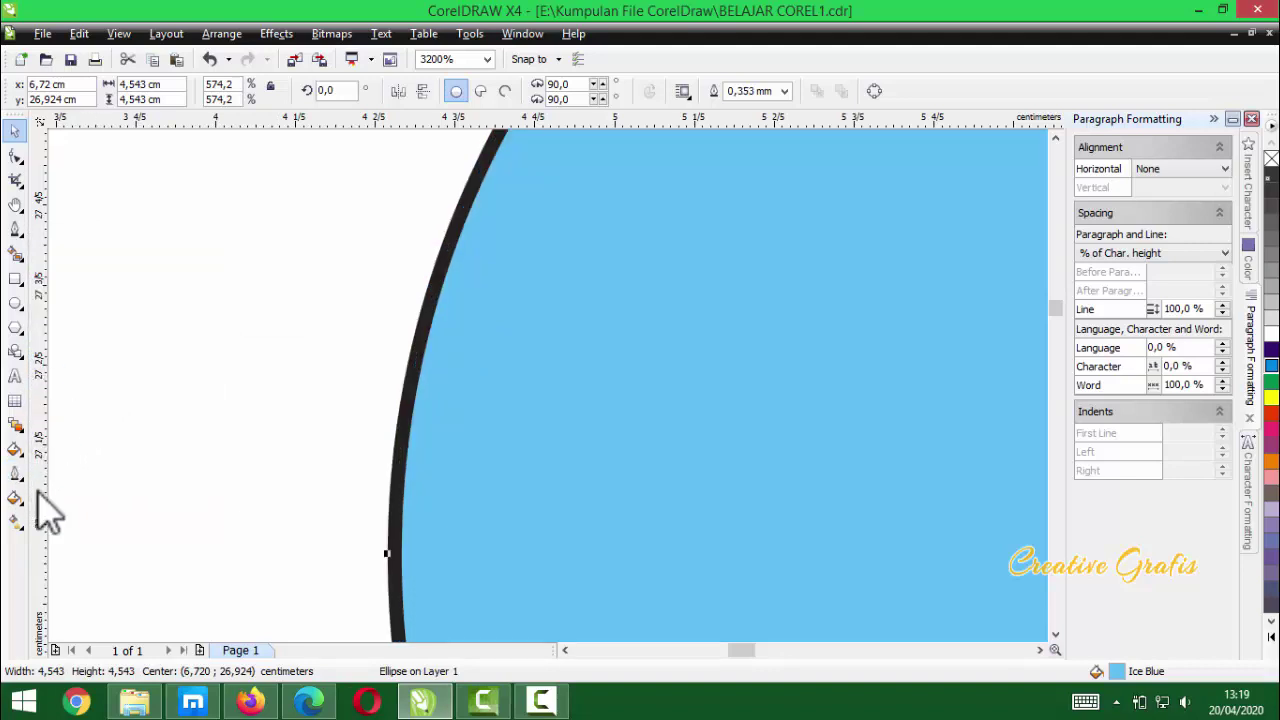
# - Apply a 24 pt outline to the blue circle and move it slightly left, centred at about 6.10, 26.83 cm
pyautogui.click(15, 476)
pyautogui.click(105, 442)
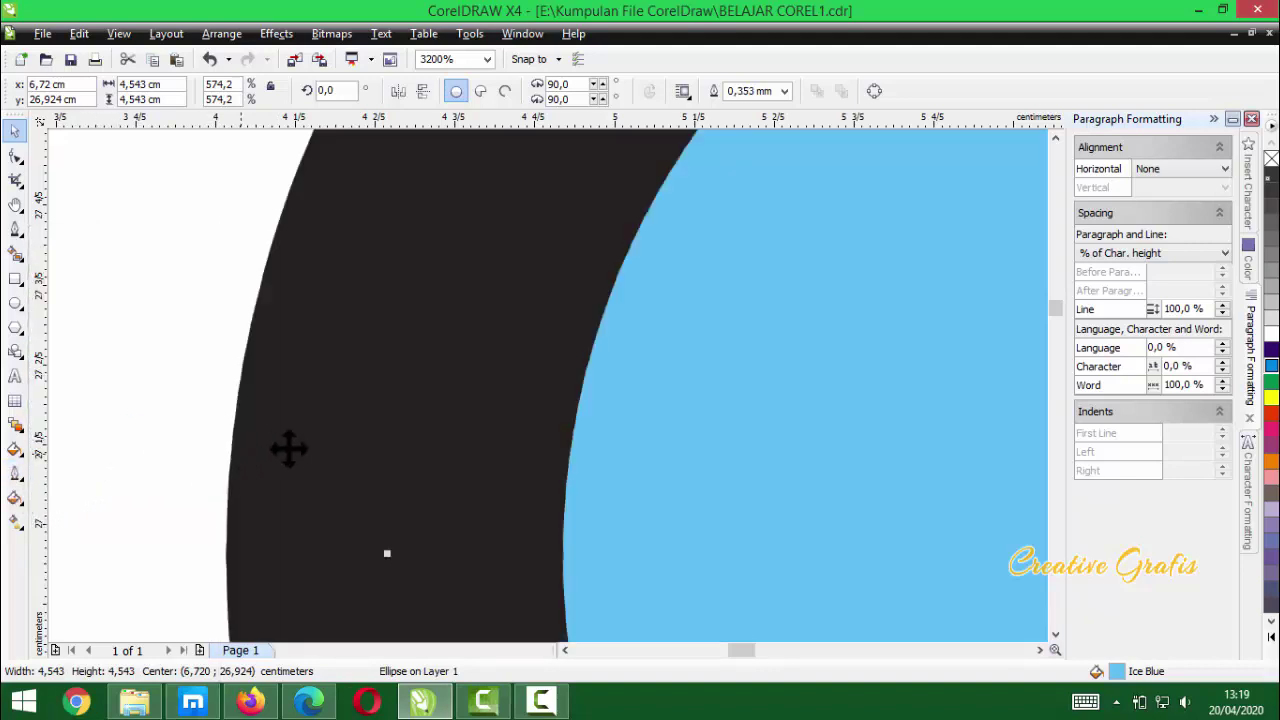
pyautogui.scroll(-4, 548, 387)
pyautogui.scroll(-1, 550, 387)
pyautogui.scroll(2, 555, 385)
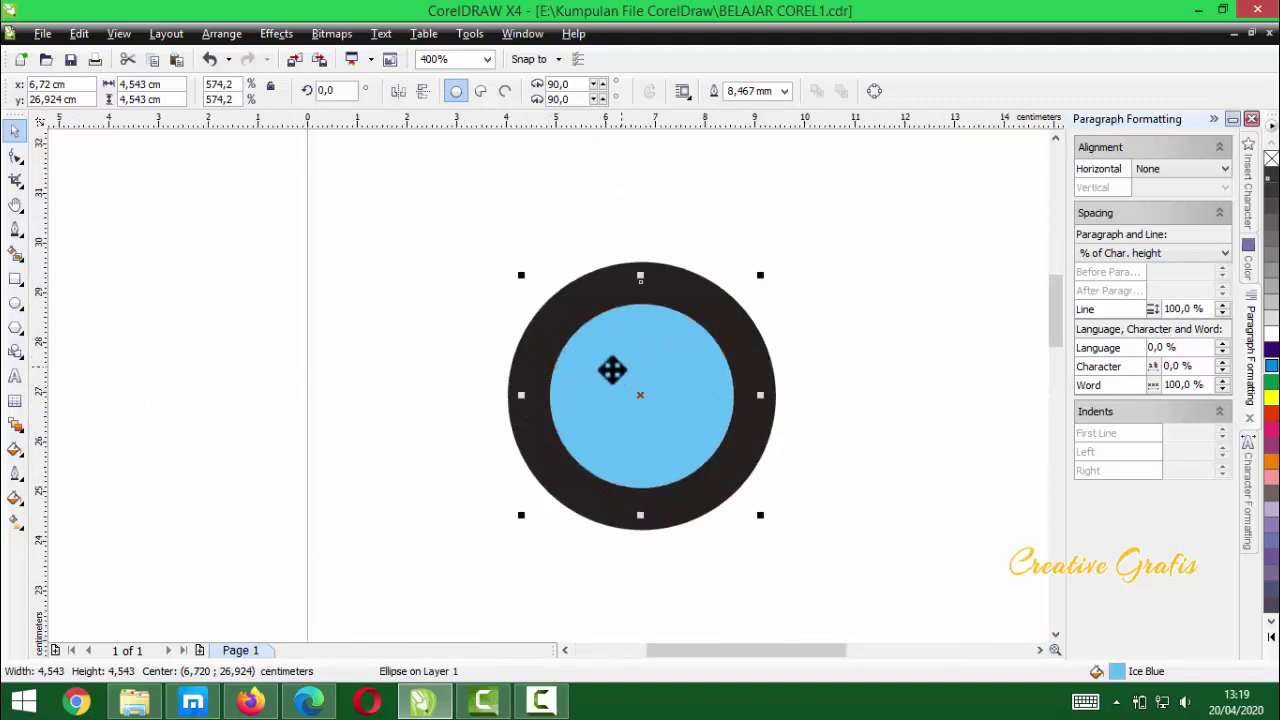
pyautogui.moveTo(612, 370); pyautogui.dragTo(590, 375)
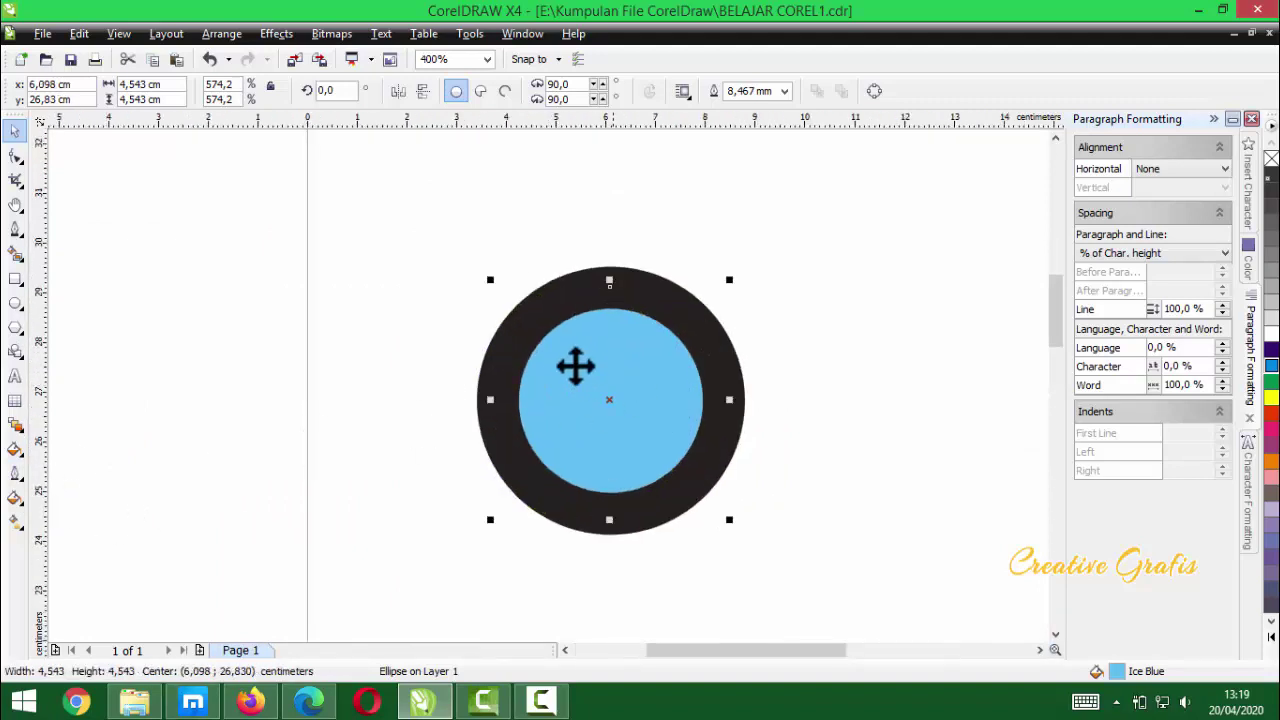
# - Set the blue circle's outline width to 3,0 mm in the Outline Pen settings
pyautogui.click(15, 472)
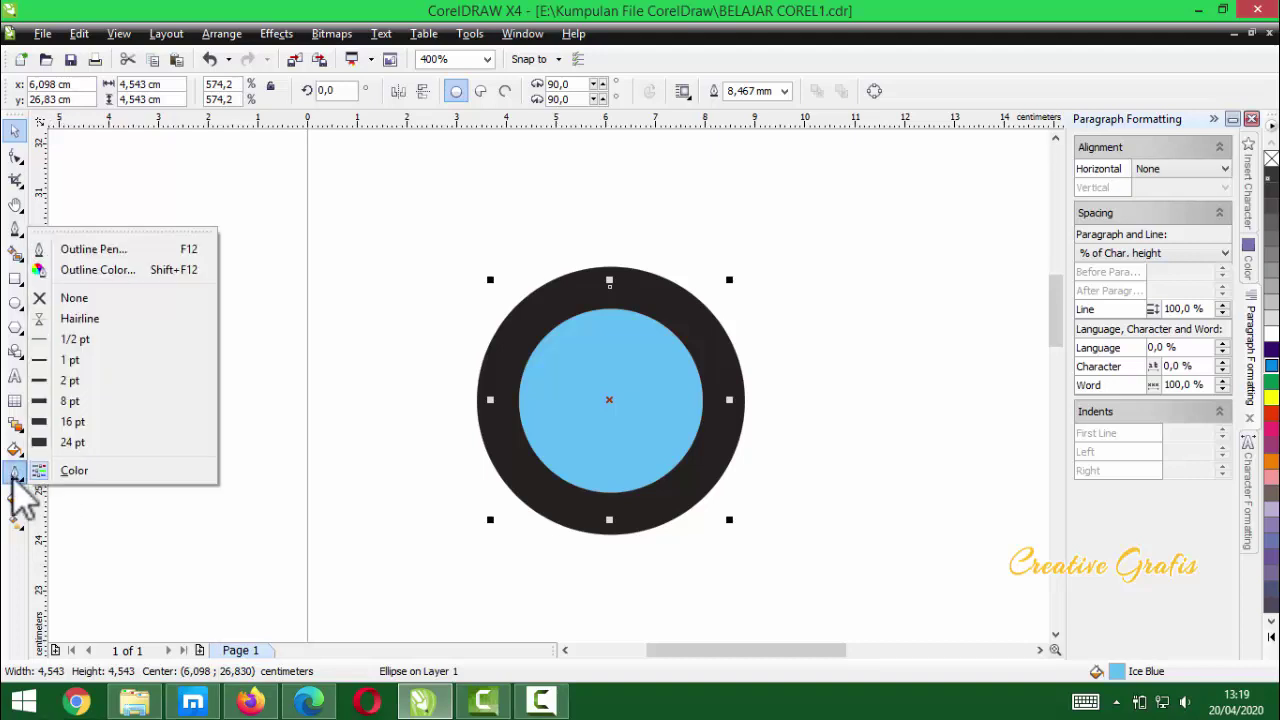
pyautogui.click(90, 249)
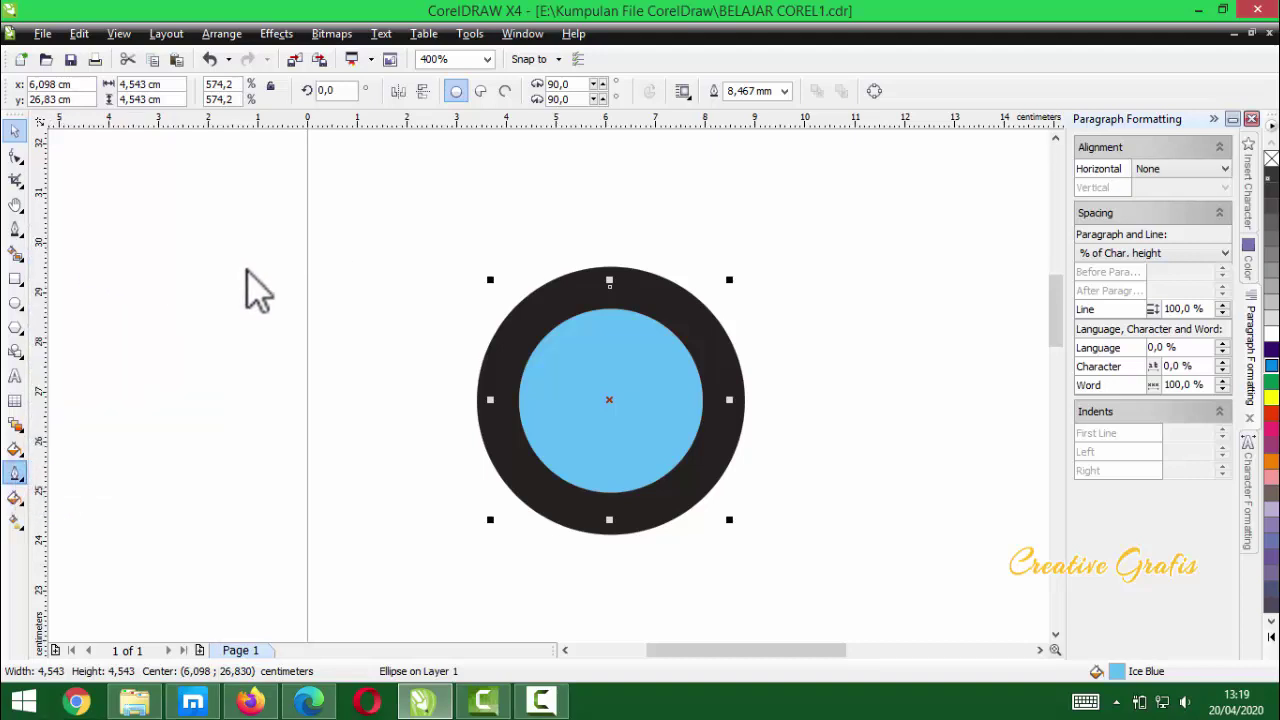
pyautogui.moveTo(537, 183); pyautogui.dragTo(276, 160)
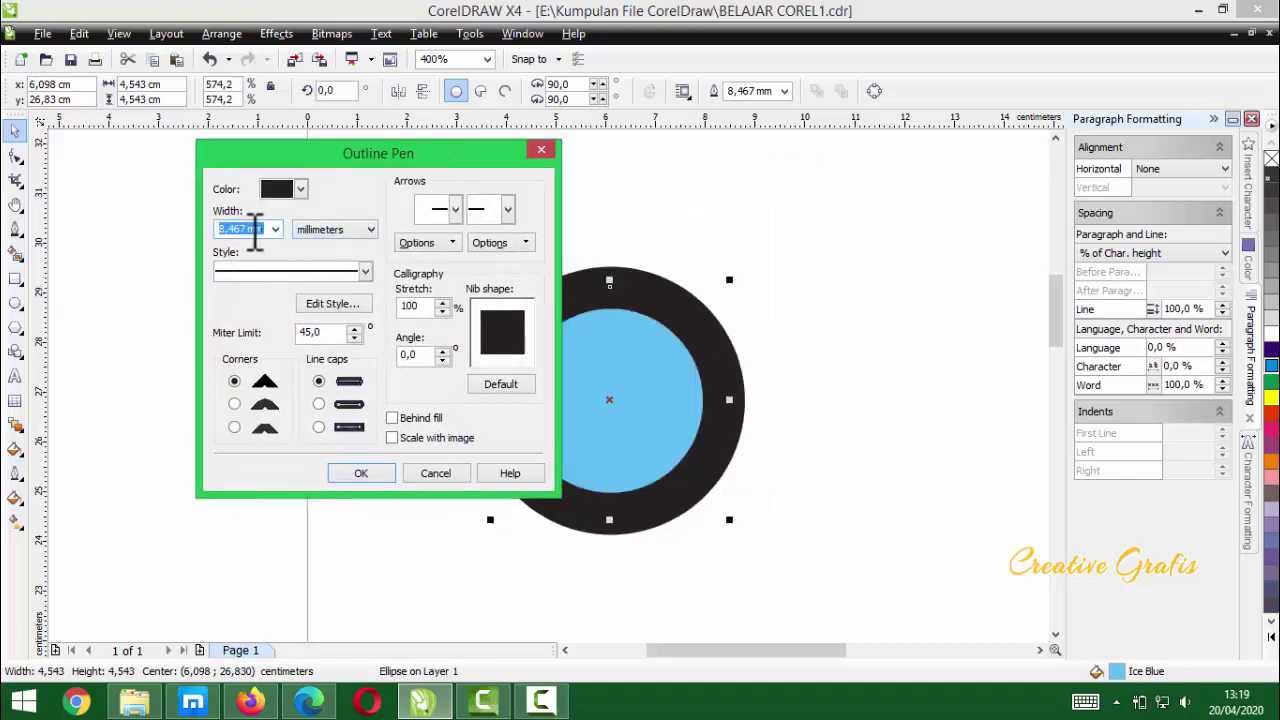
pyautogui.press('Return')
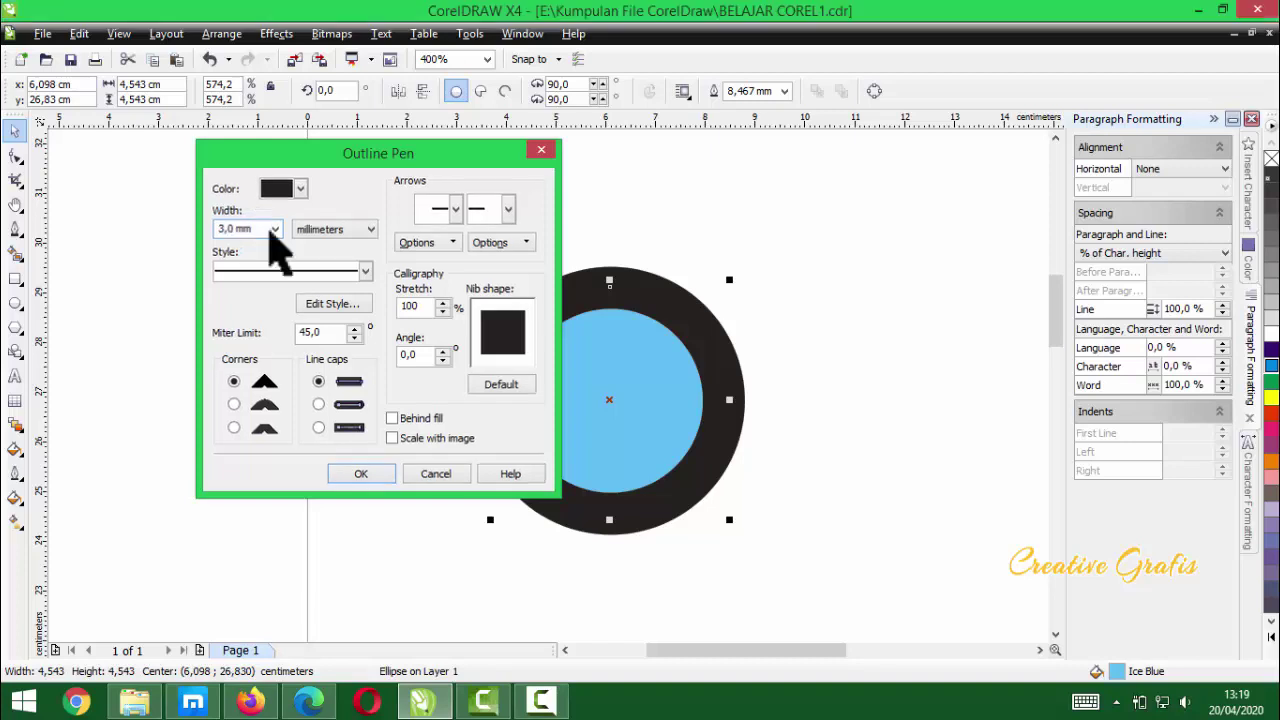
# - Set the circle's outline width to 0,25 mm in the Outline Pen settings and pick an arrowhead for the line's end
pyautogui.click(26, 474)
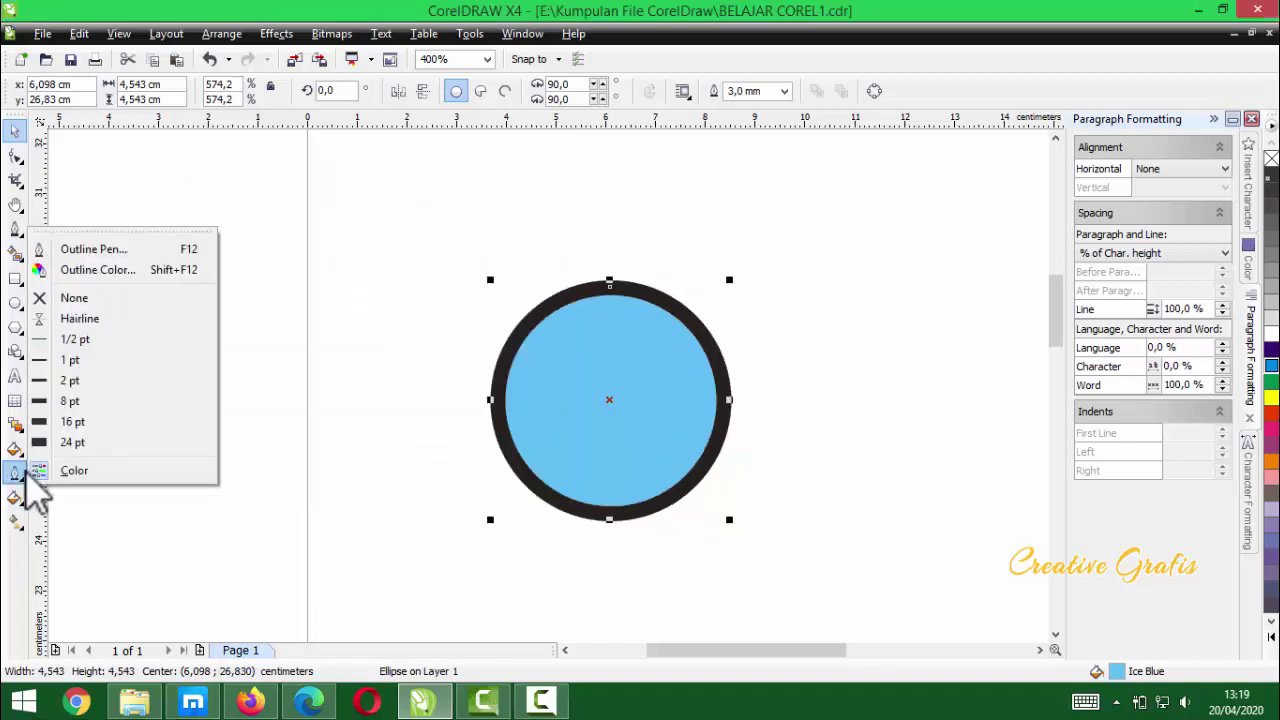
pyautogui.click(111, 252)
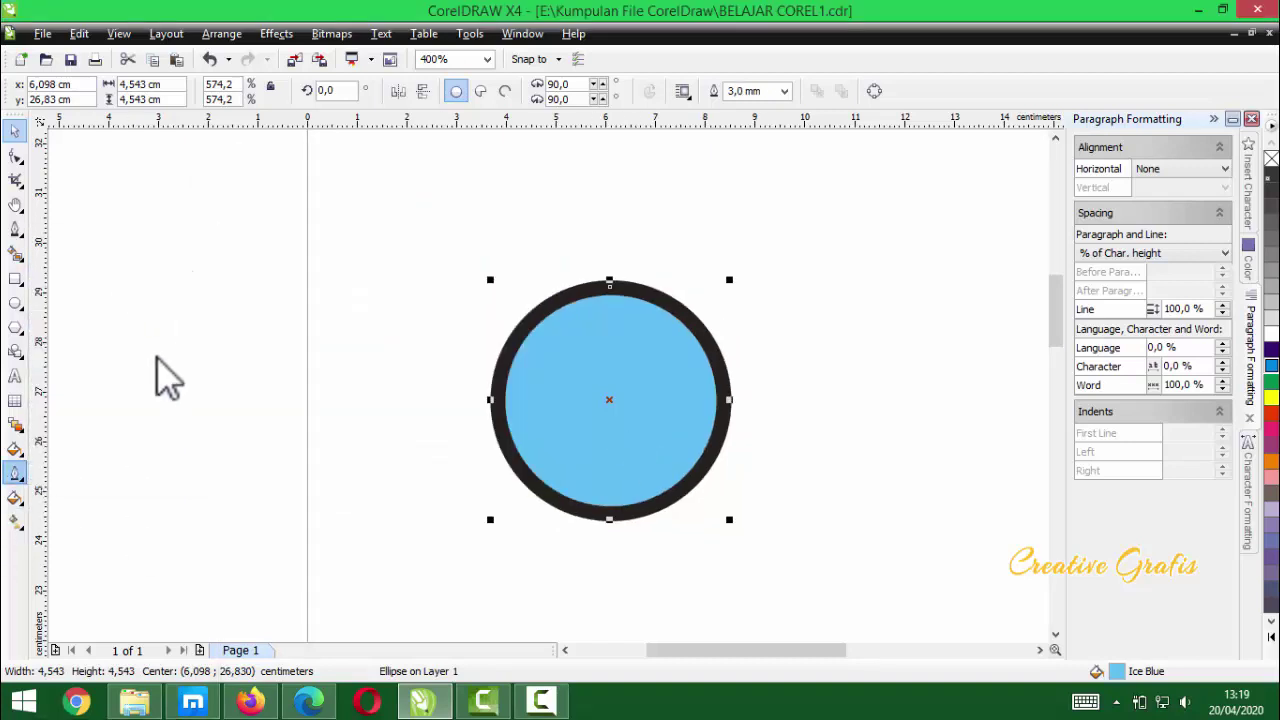
pyautogui.moveTo(634, 180); pyautogui.dragTo(343, 180)
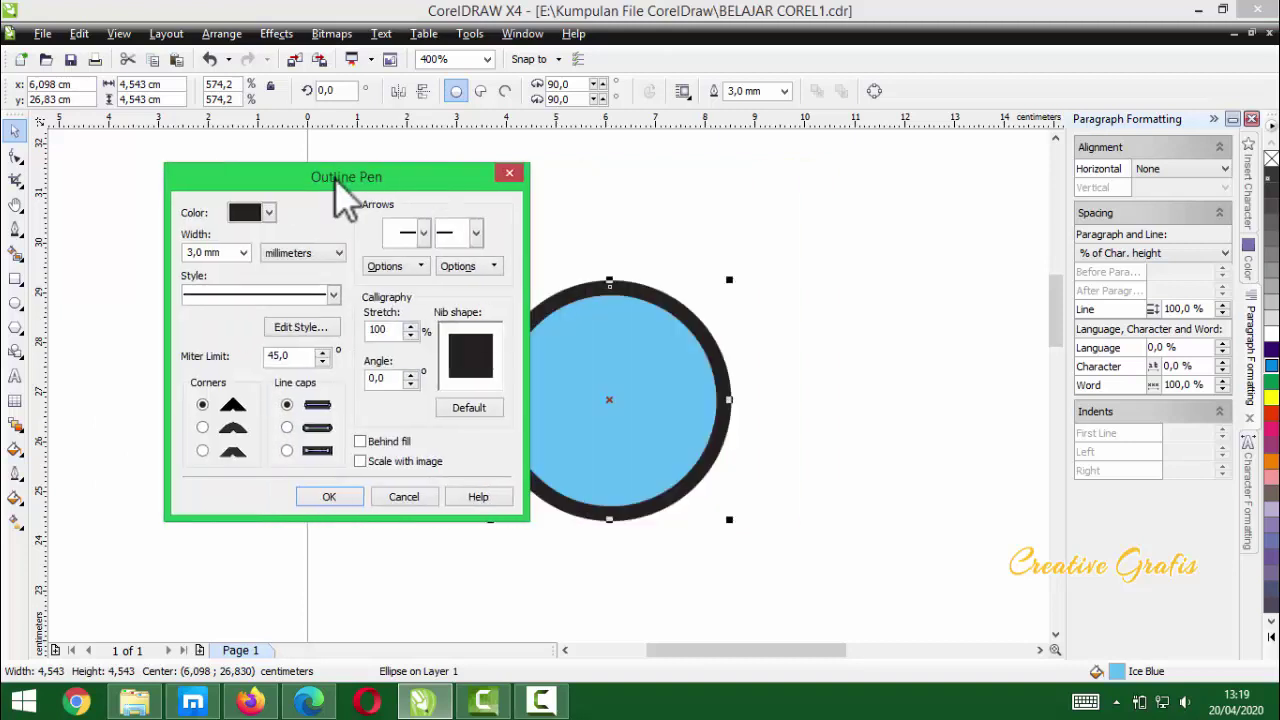
pyautogui.click(243, 252)
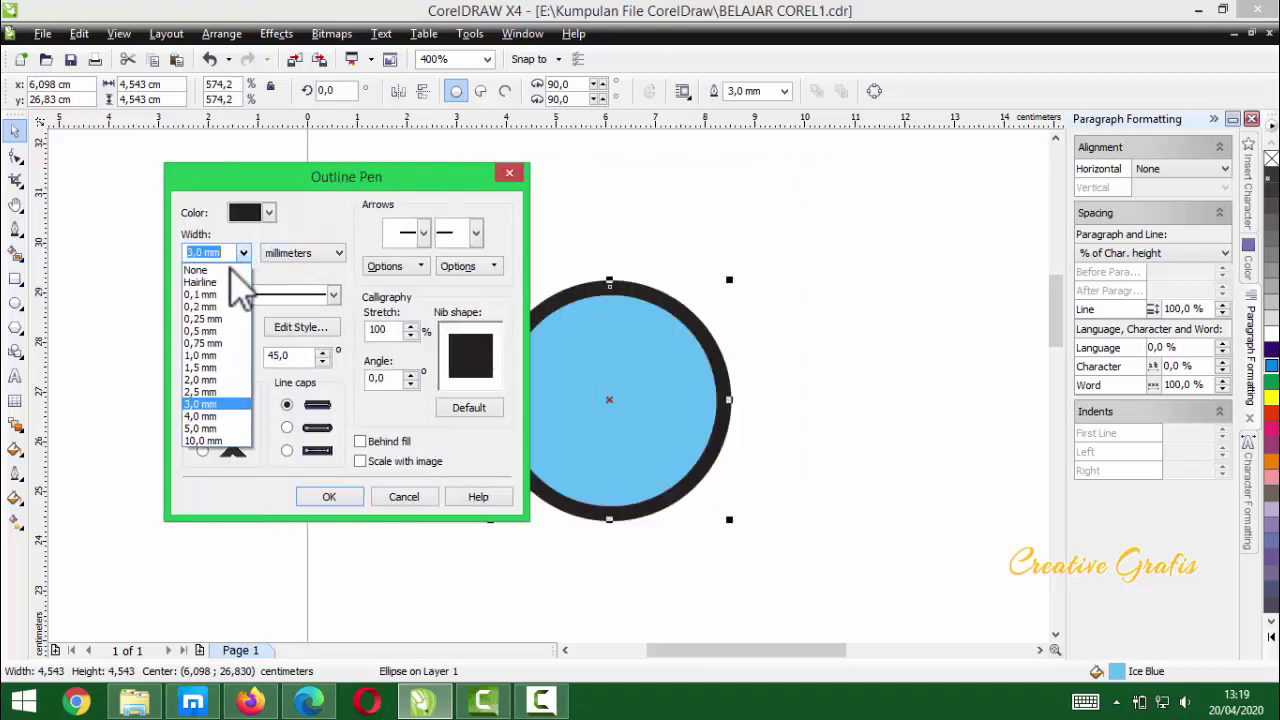
pyautogui.click(205, 319)
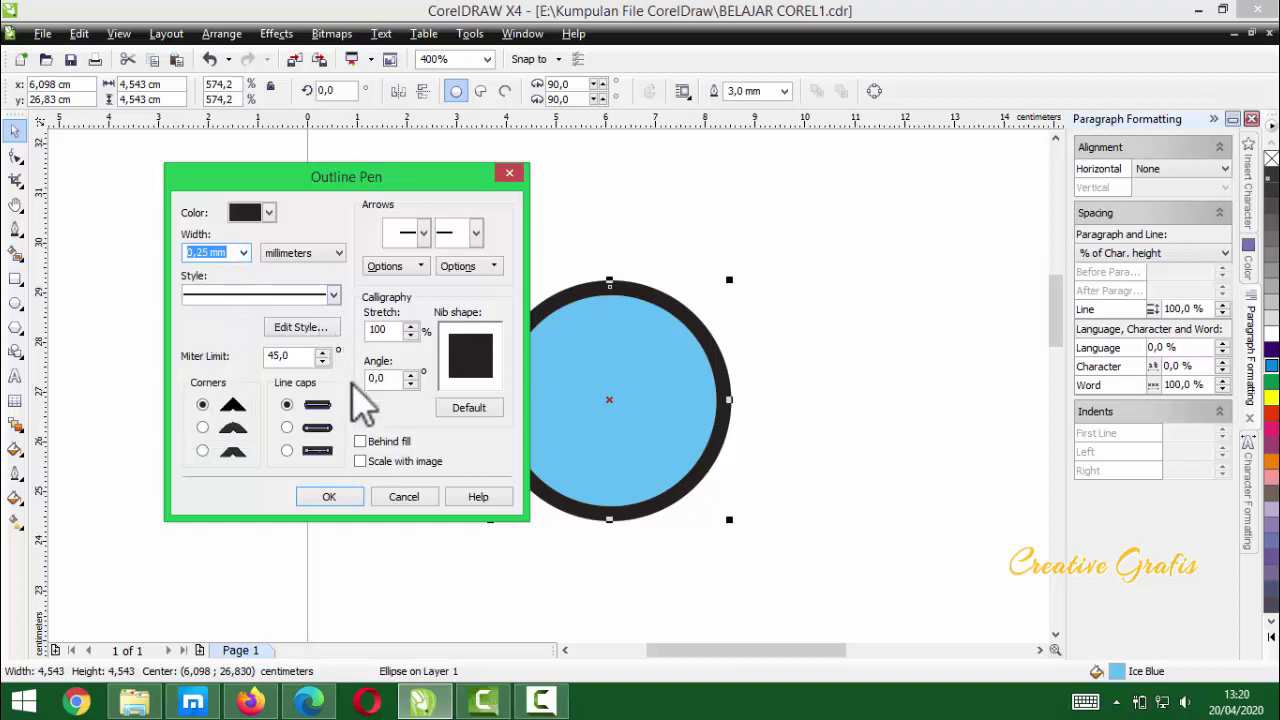
pyautogui.click(476, 237)
pyautogui.click(475, 240)
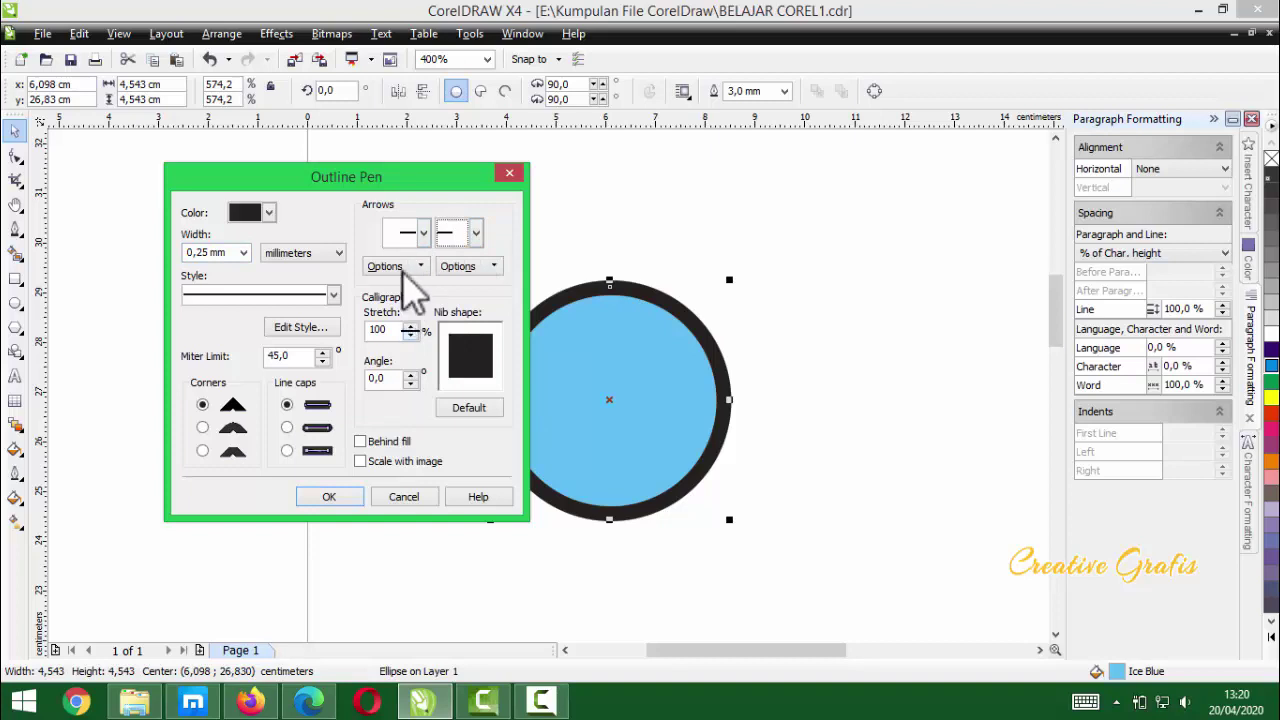
pyautogui.click(476, 233)
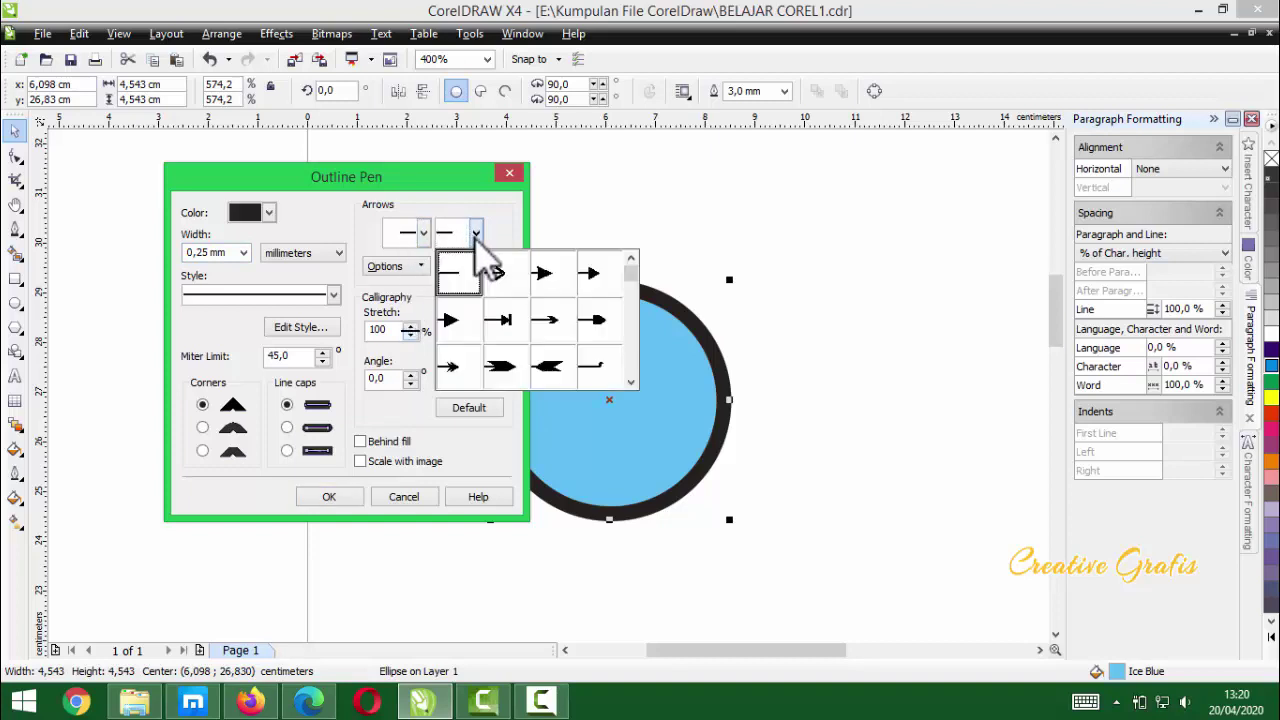
pyautogui.click(538, 265)
pyautogui.click(330, 497)
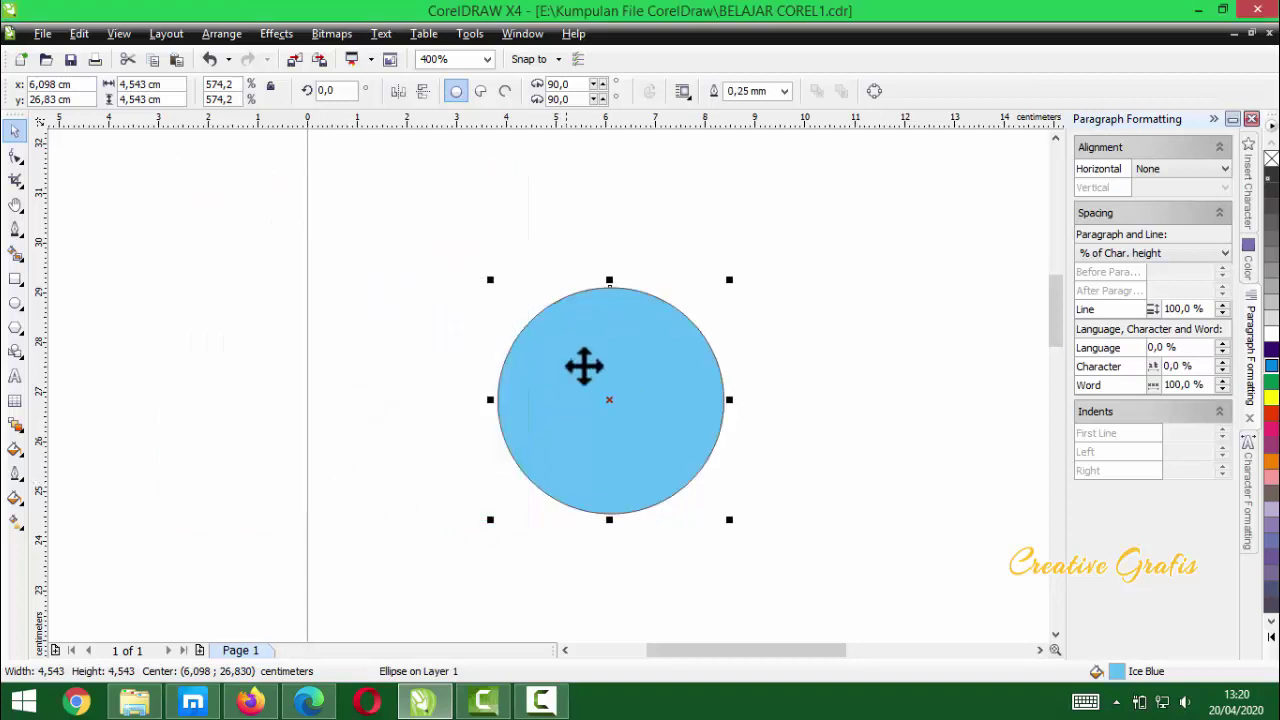
# - Move the blue circle slightly left and down, centred at about 5.79, 26.67 cm
pyautogui.scroll(2, 642, 407)
pyautogui.scroll(-1, 549, 386)
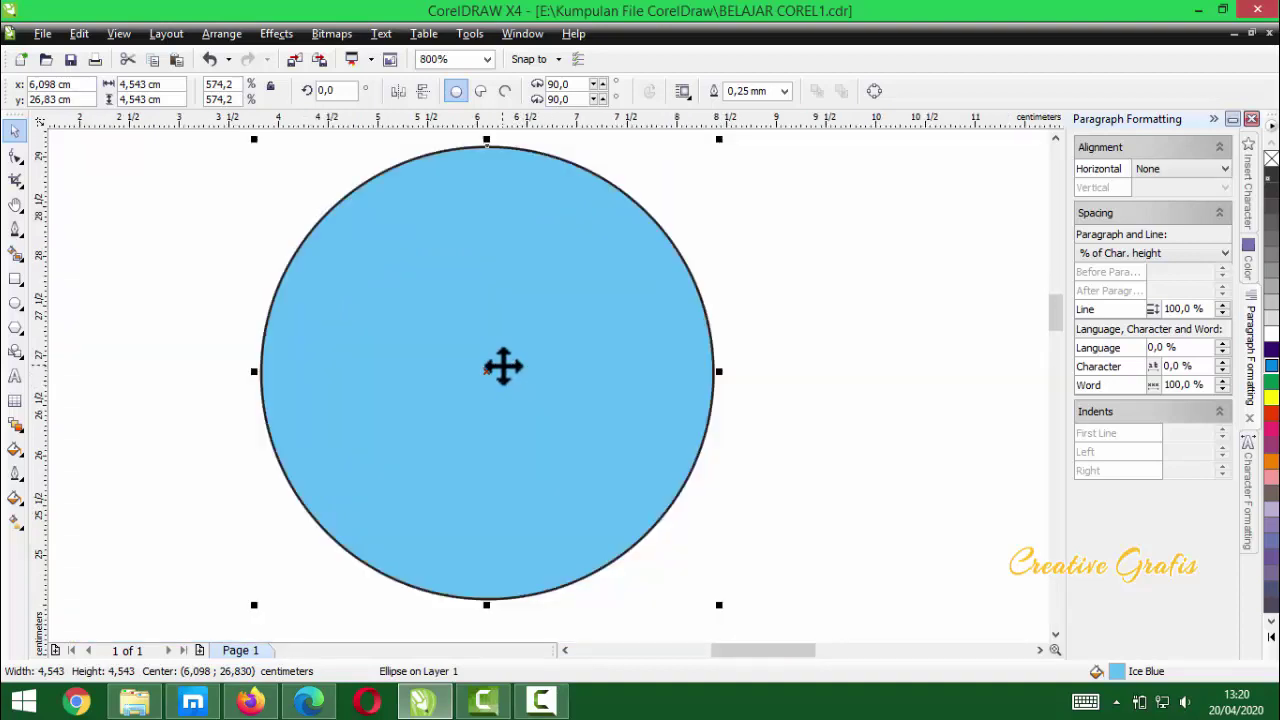
pyautogui.moveTo(507, 351); pyautogui.dragTo(508, 336)
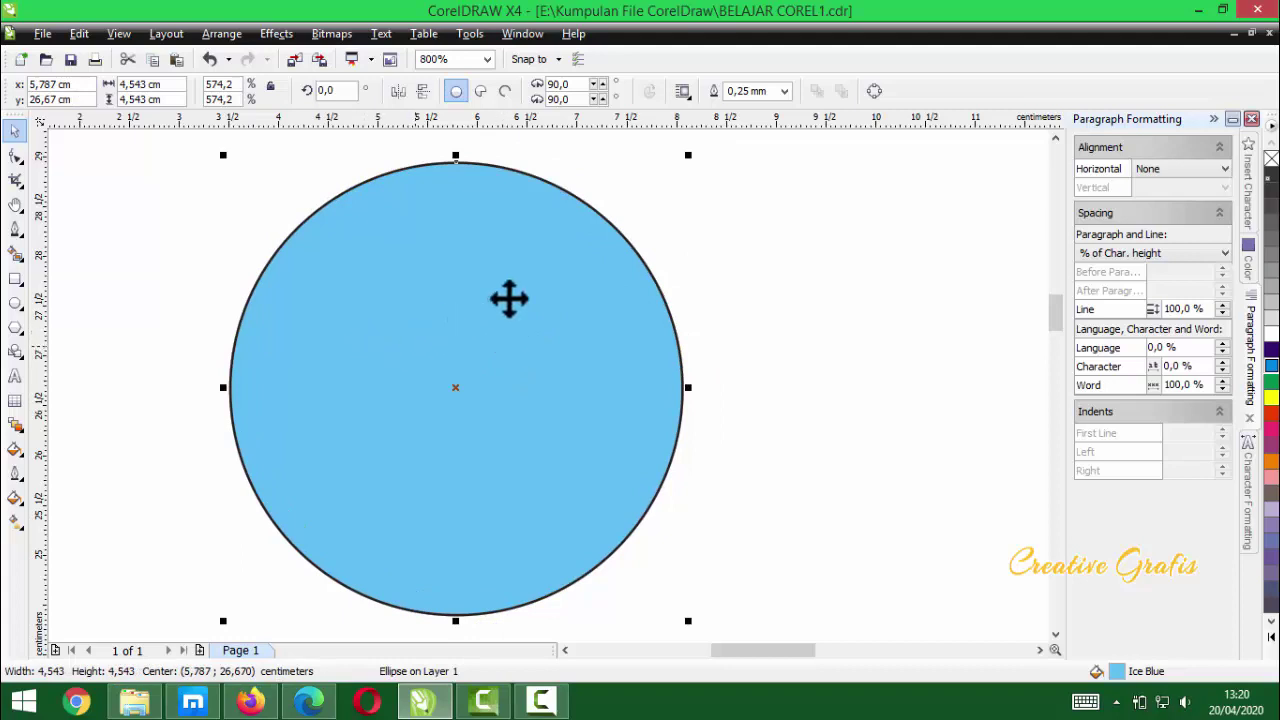
pyautogui.click(784, 91)
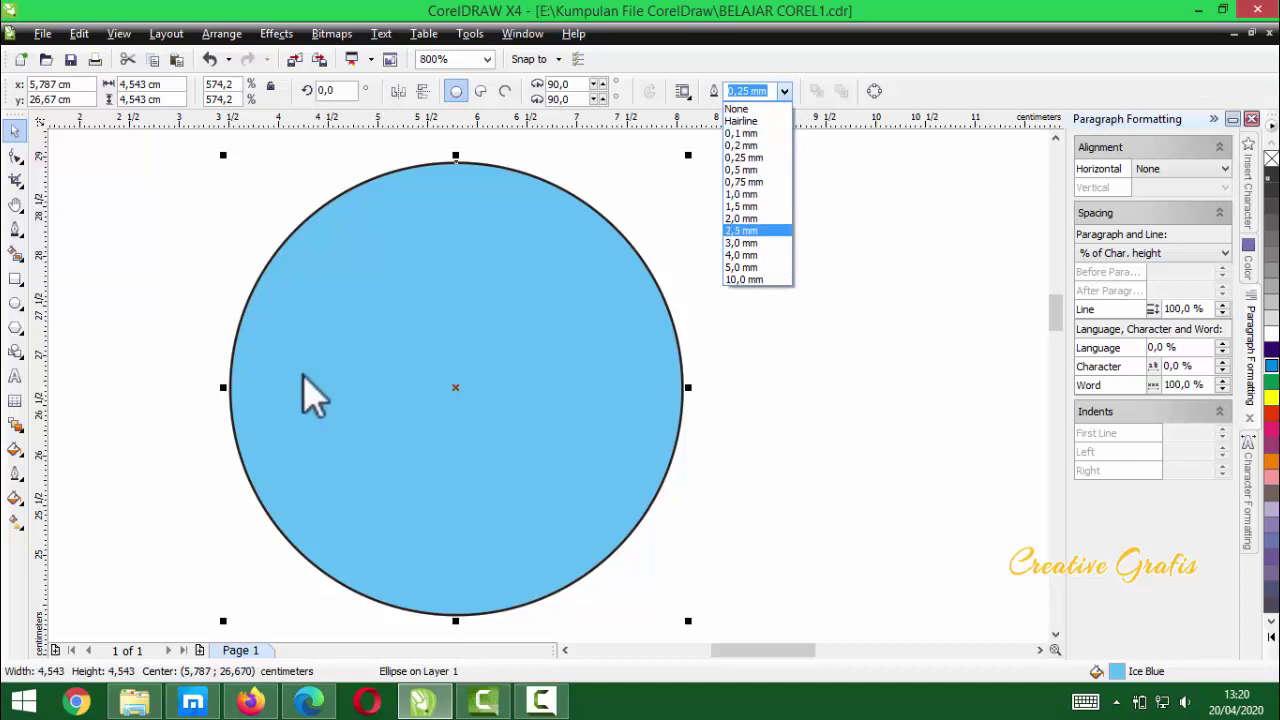
pyautogui.click(30, 500)
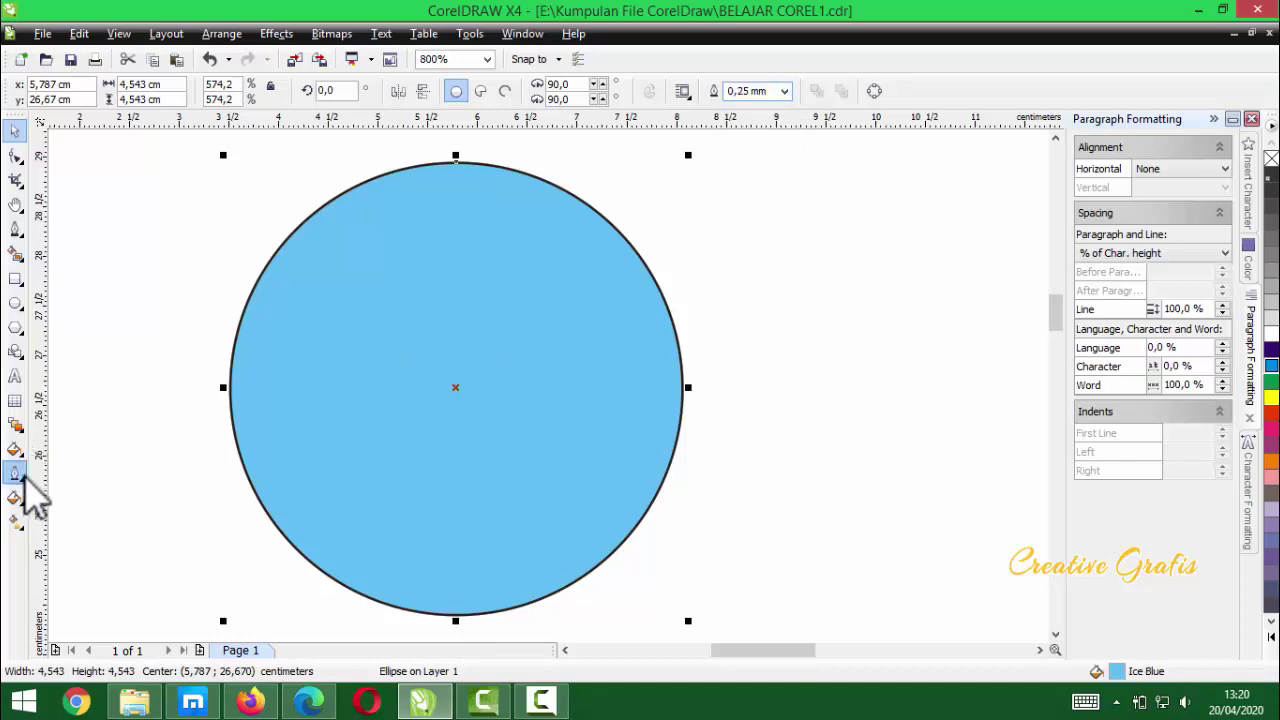
pyautogui.click(16, 474)
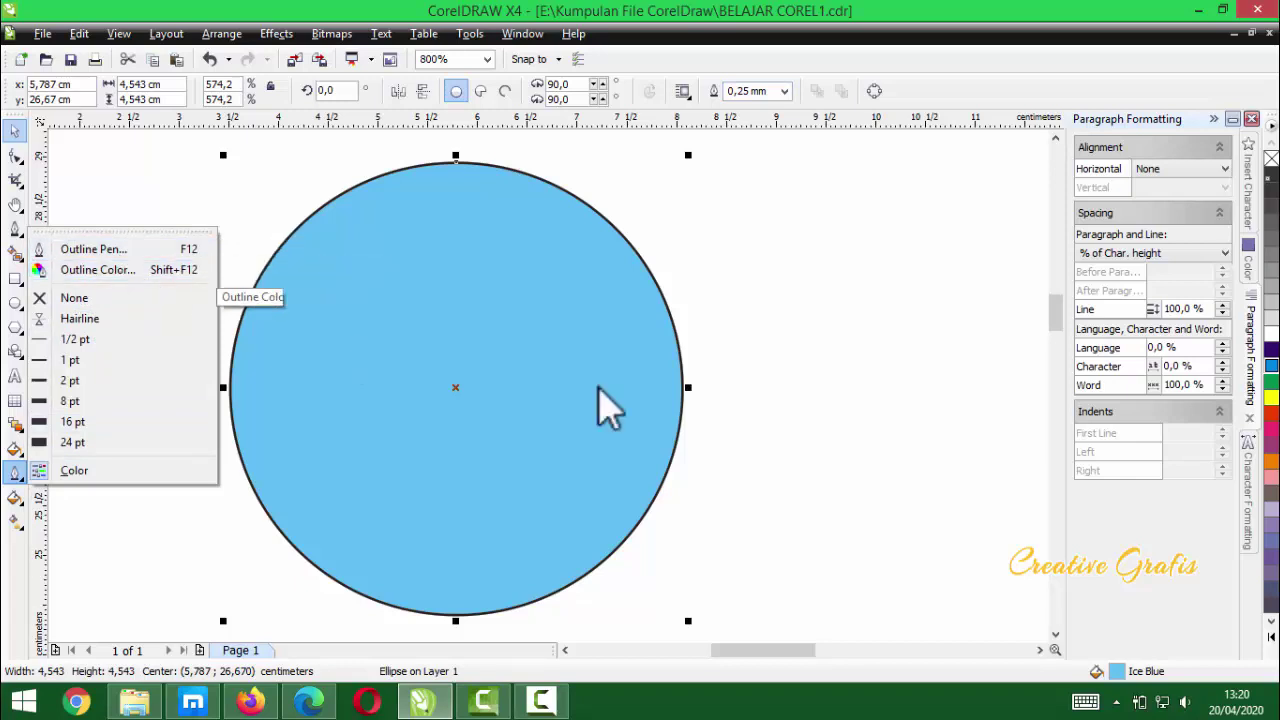
pyautogui.click(570, 415)
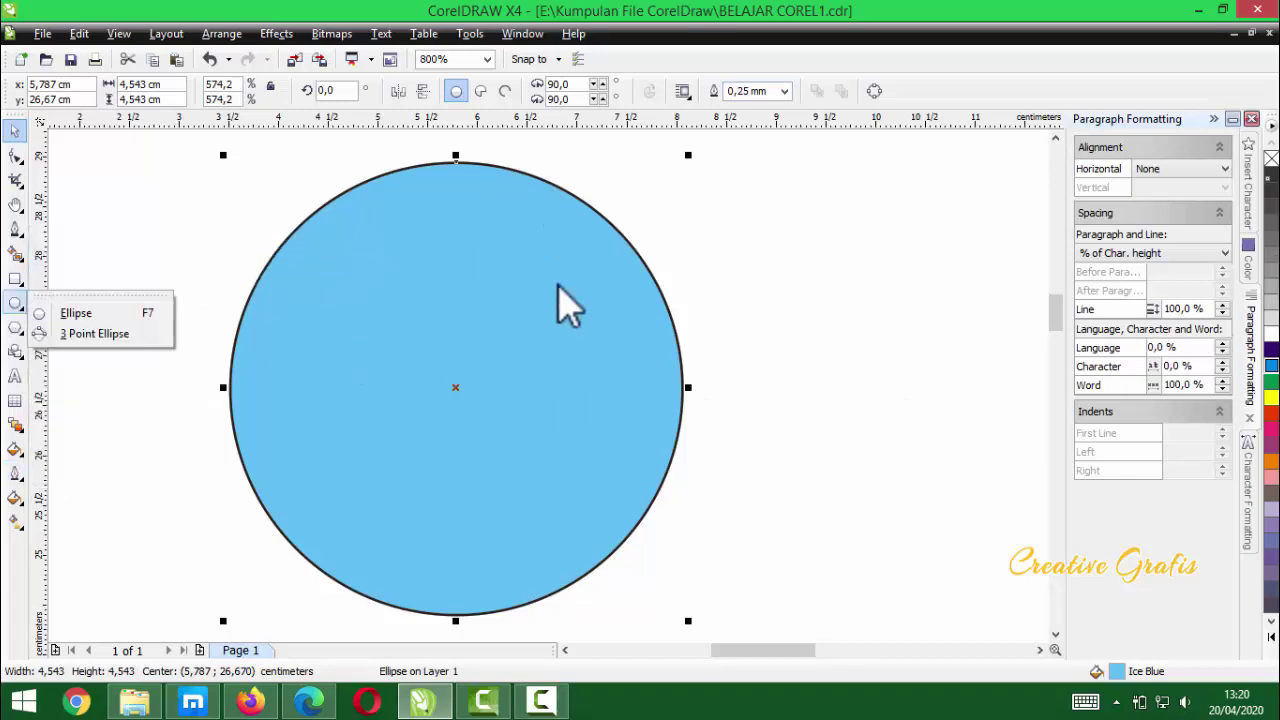
# - Try several palette colours on the circle's outline, from red to muted purple
pyautogui.rightClick(1272, 458)
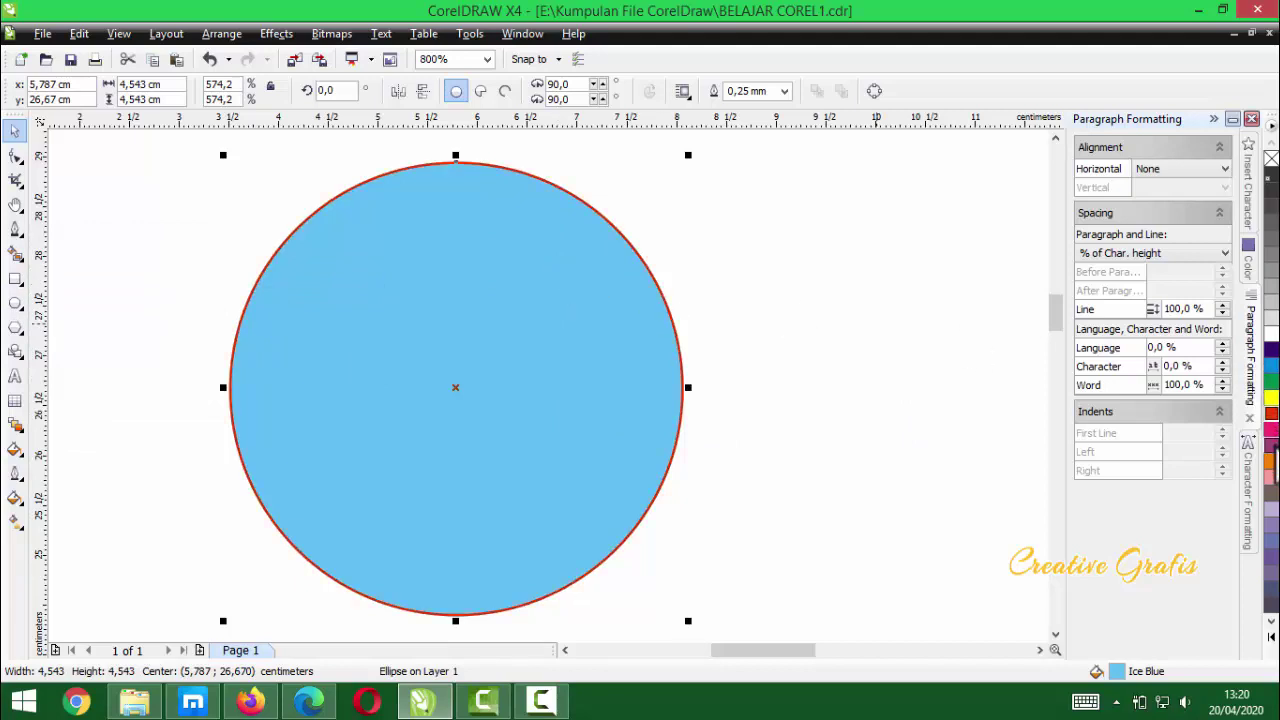
pyautogui.rightClick(1272, 490)
pyautogui.rightClick(1272, 560)
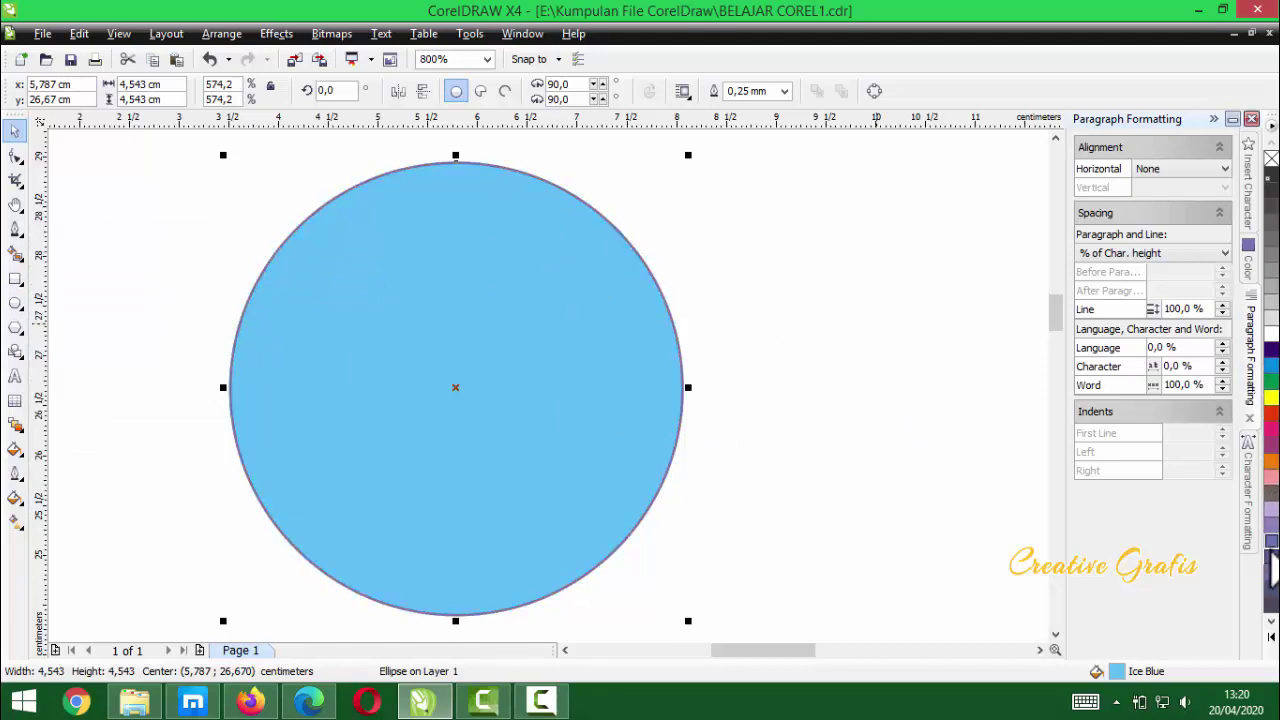
pyautogui.rightClick(1272, 590)
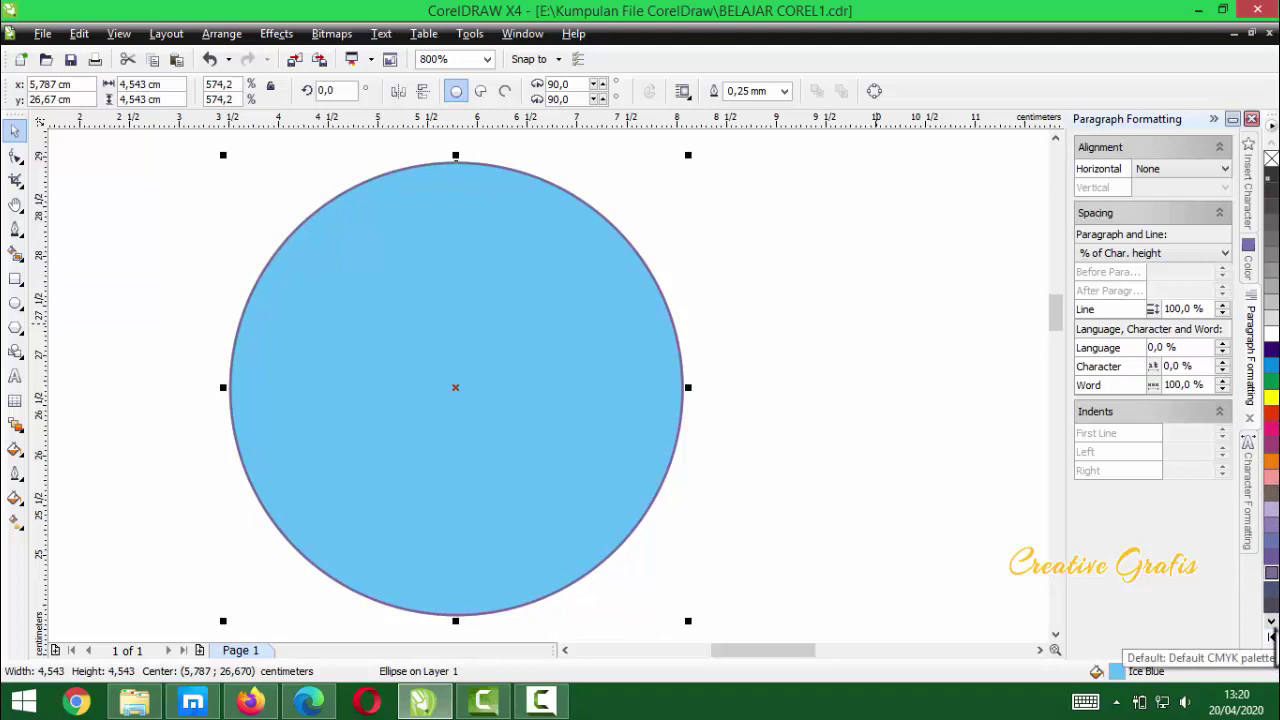
# - Recolour the circle's outline light green and finally crimson red, using the expanded colour palette
pyautogui.click(1270, 621)
pyautogui.click(1267, 633)
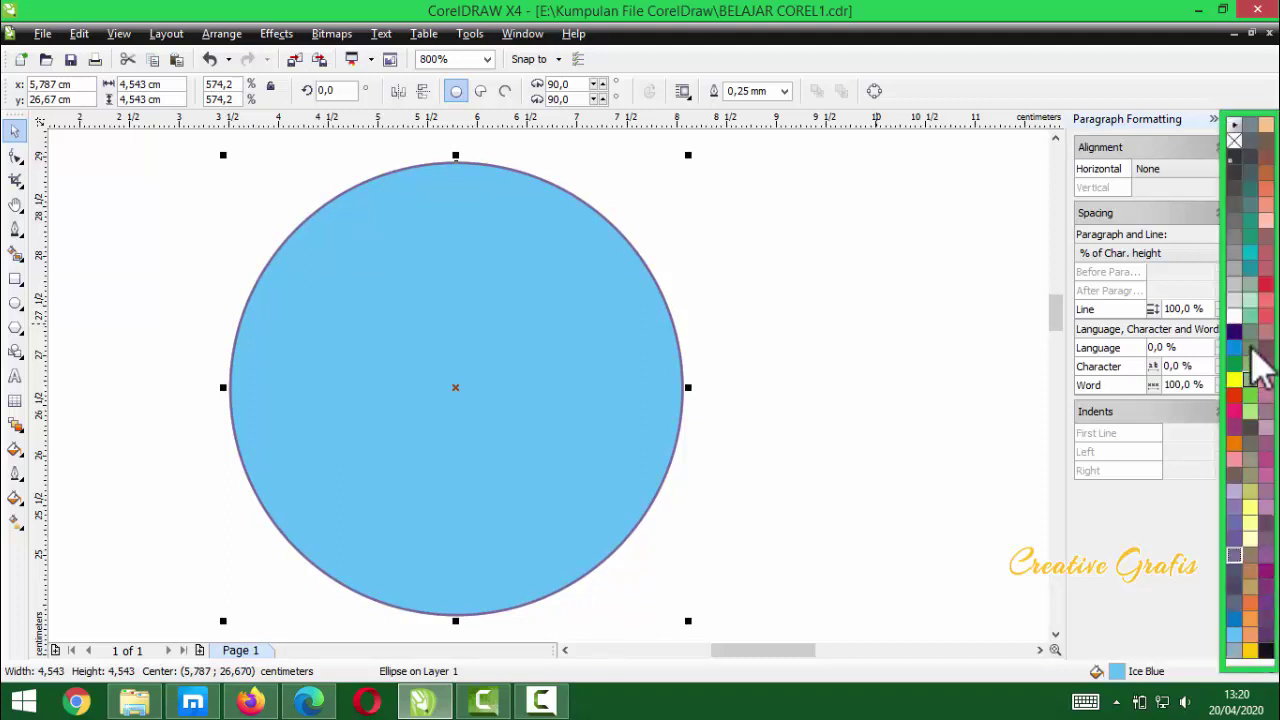
pyautogui.rightClick(1251, 314)
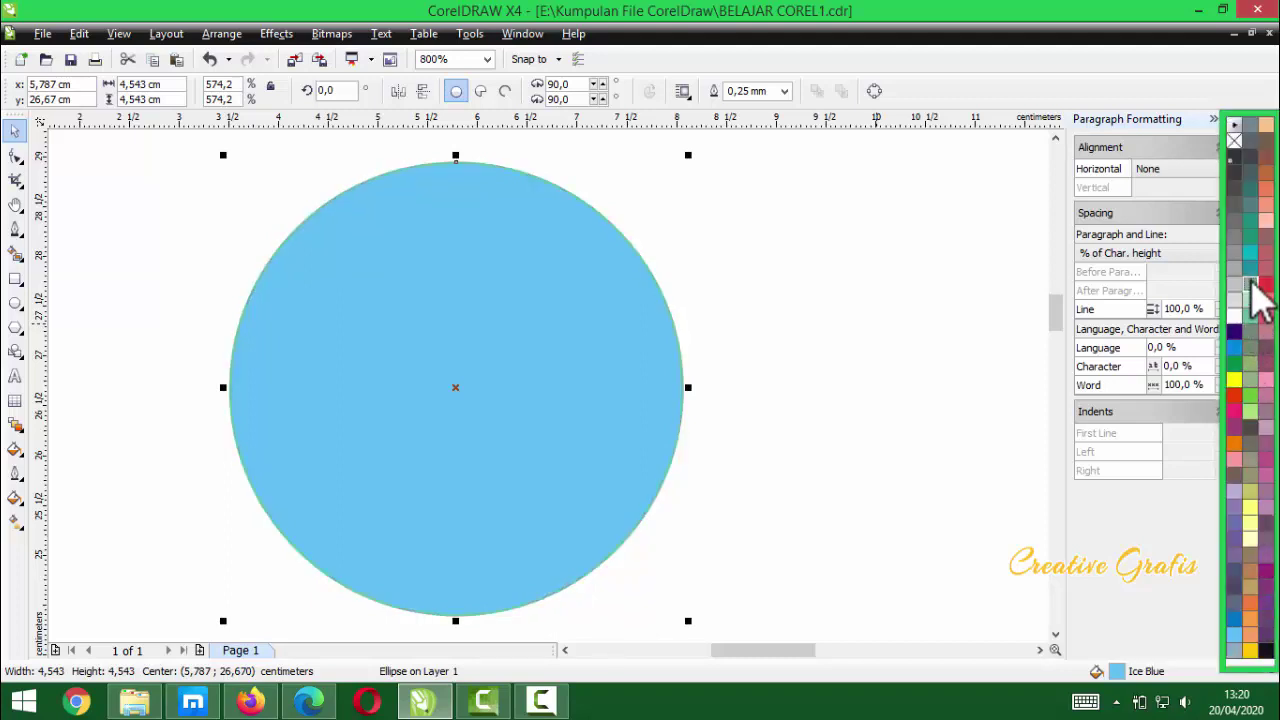
pyautogui.rightClick(1266, 284)
pyautogui.click(714, 300)
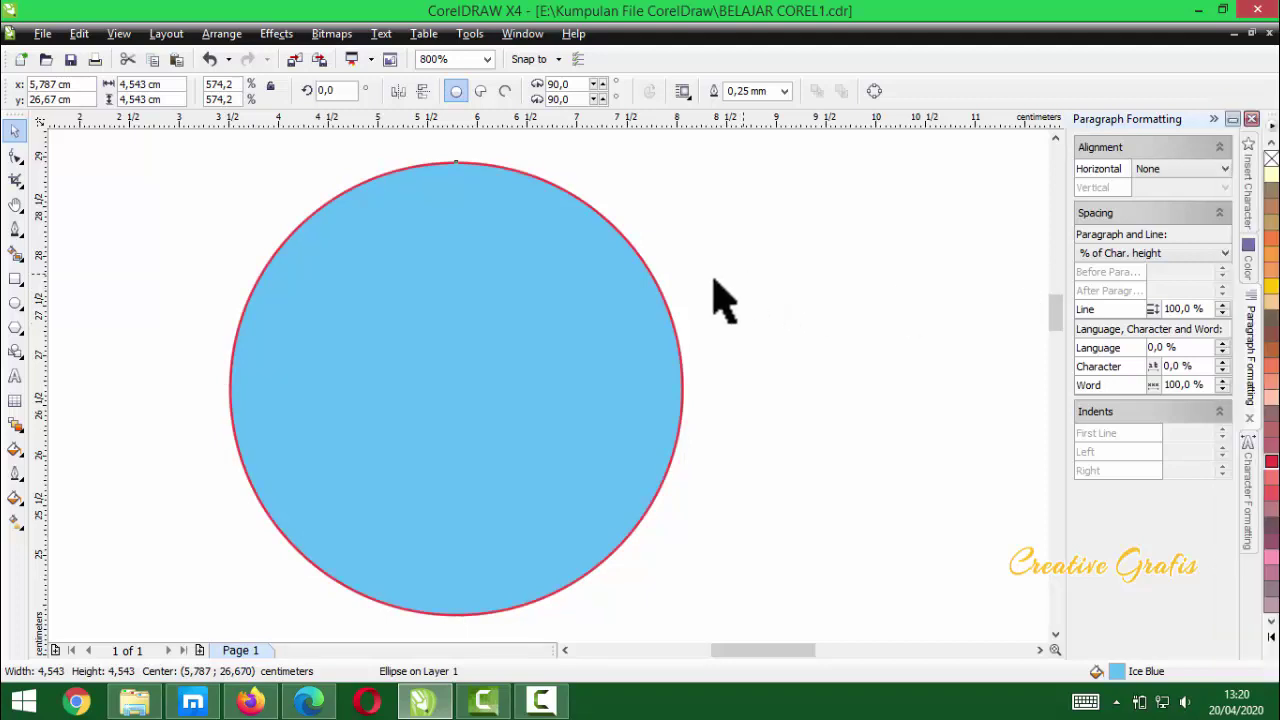
pyautogui.click(714, 300)
# - Set the red outline of the blue circle to a width of 2,0 mm
pyautogui.click(466, 323)
pyautogui.click(784, 91)
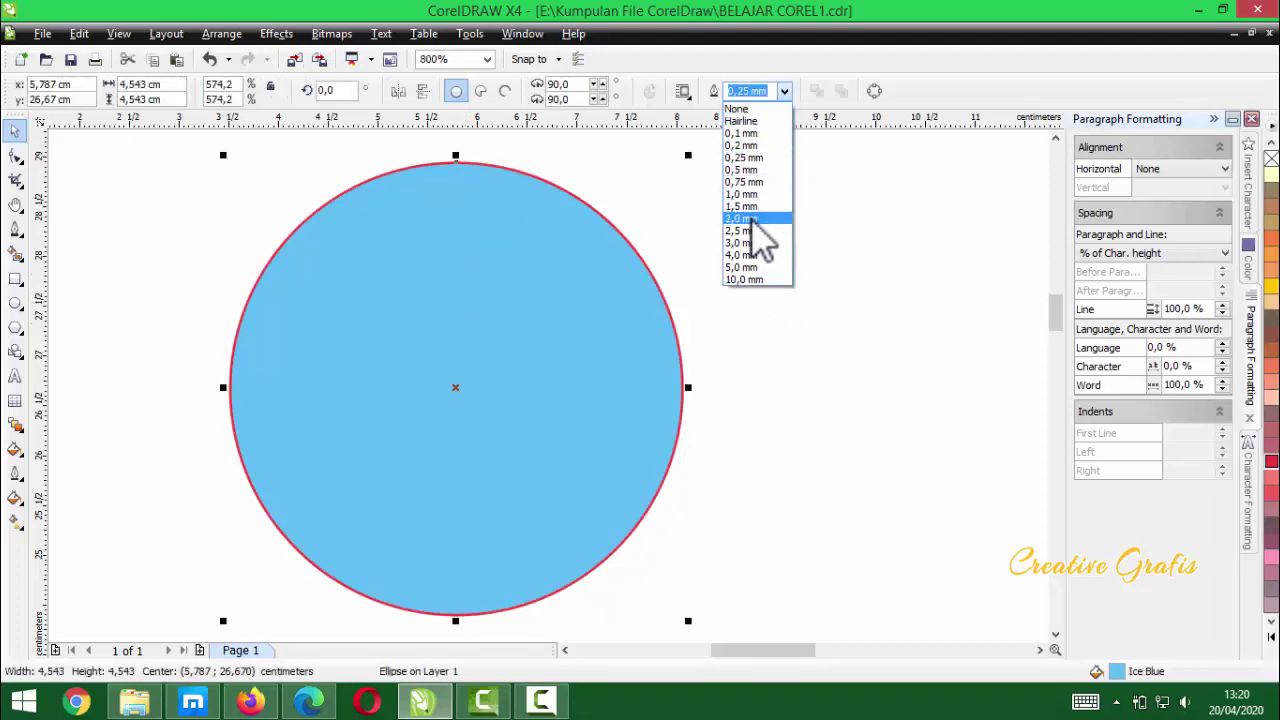
pyautogui.click(750, 219)
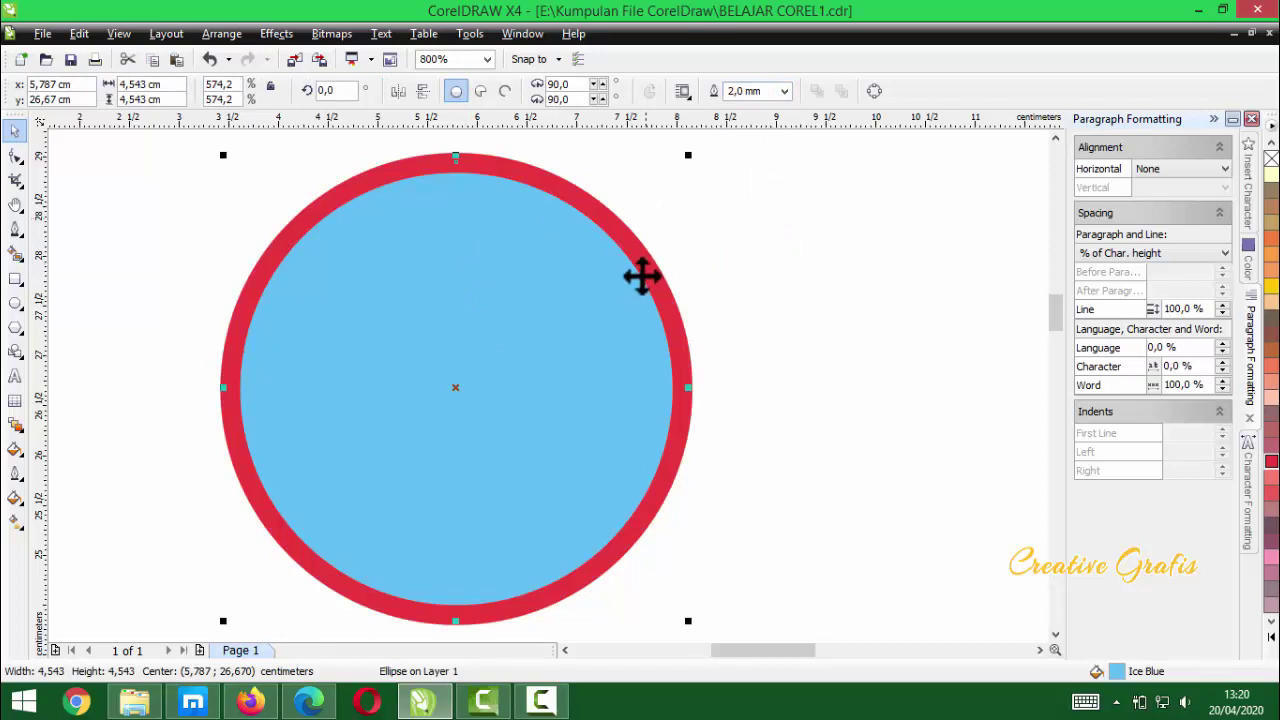
# - Enlarge the red-outlined circle proportionally to about 7.58 cm in diameter, centred at about 5.95, 26.92 cm
pyautogui.scroll(-4, 545, 390)
pyautogui.scroll(2, 549, 390)
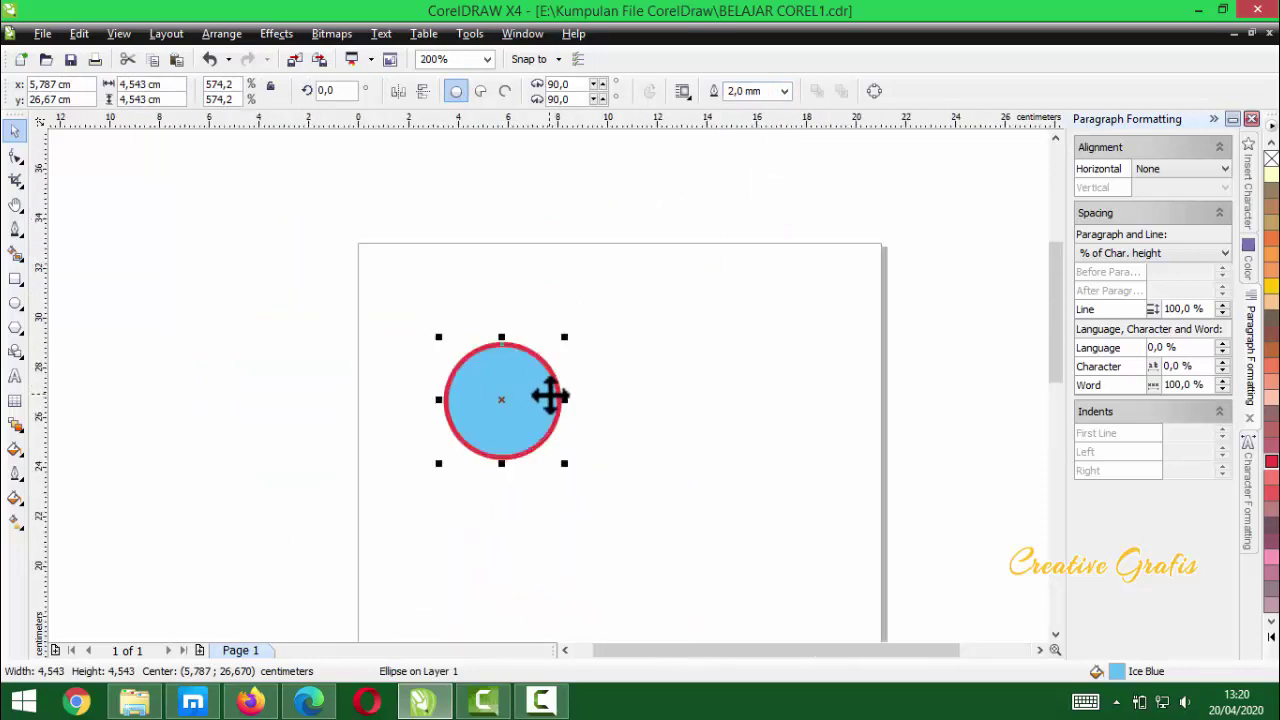
pyautogui.moveTo(564, 463); pyautogui.dragTo(505, 412)
pyautogui.scroll(2, 505, 412)
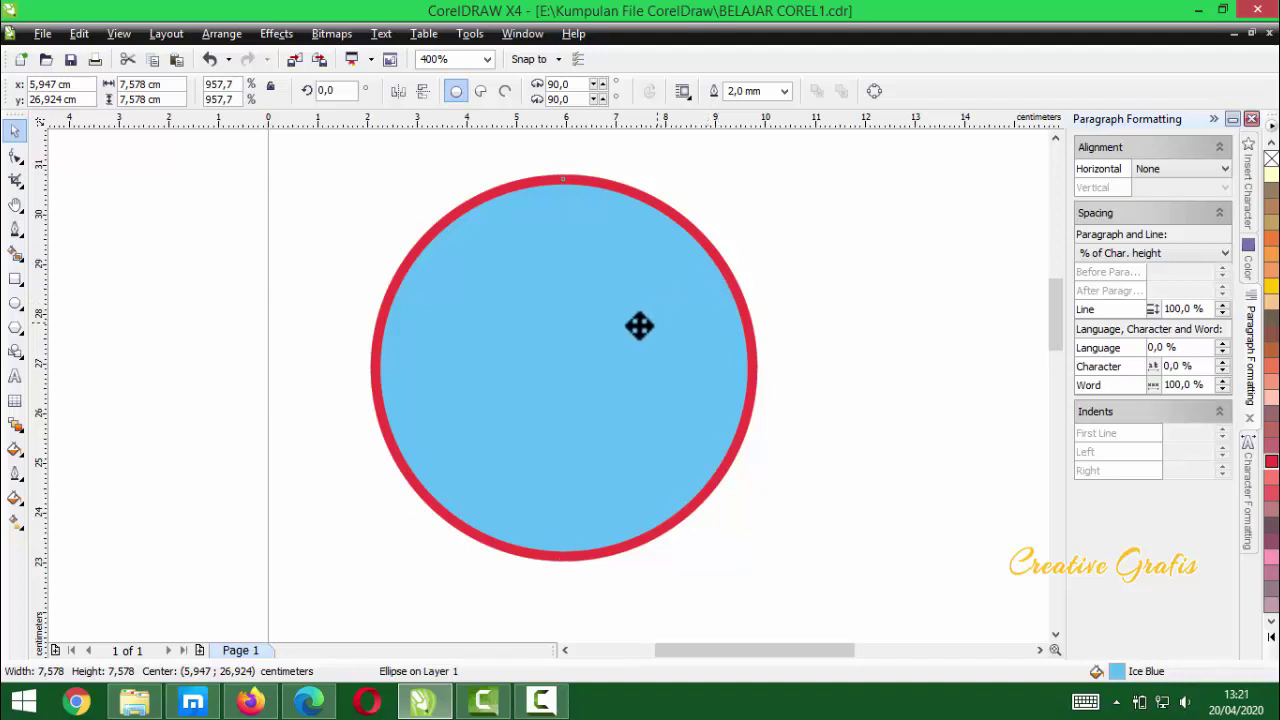
# - Move the circle to about 5.06, 26.92 cm and inspect its red outline's thickness at several magnifications
pyautogui.moveTo(634, 322); pyautogui.dragTo(588, 321)
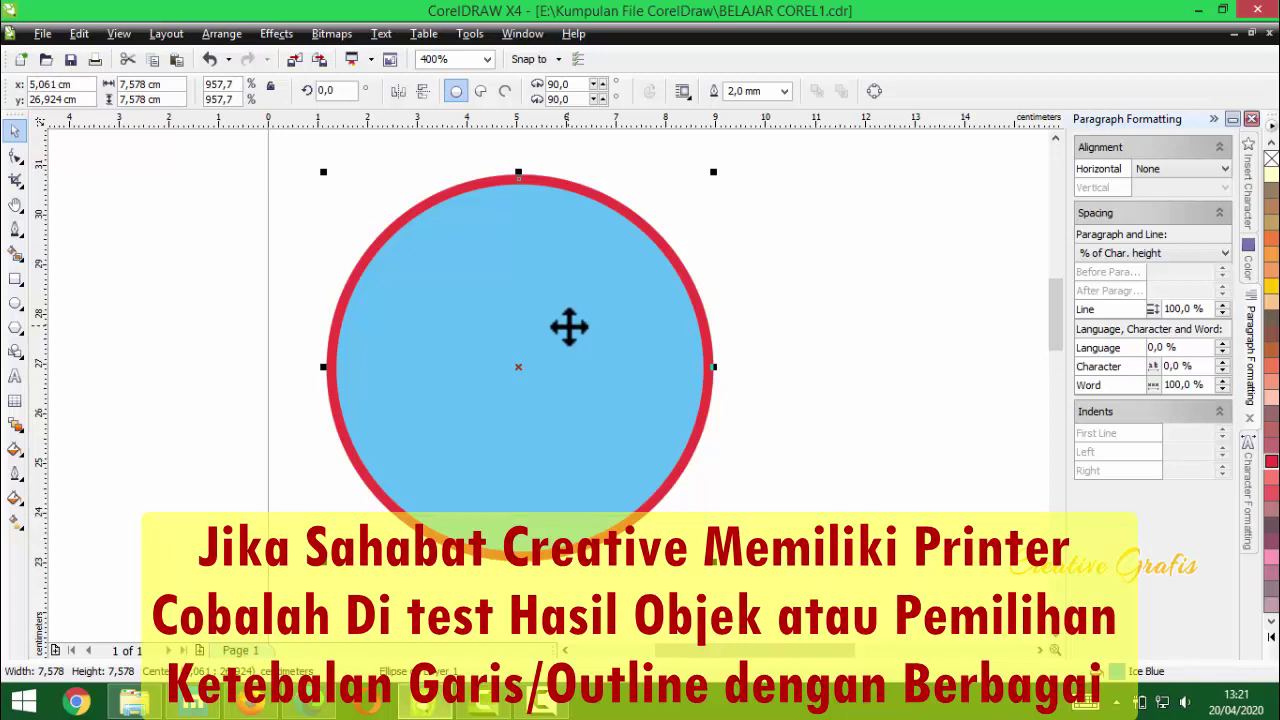
pyautogui.press('F3')
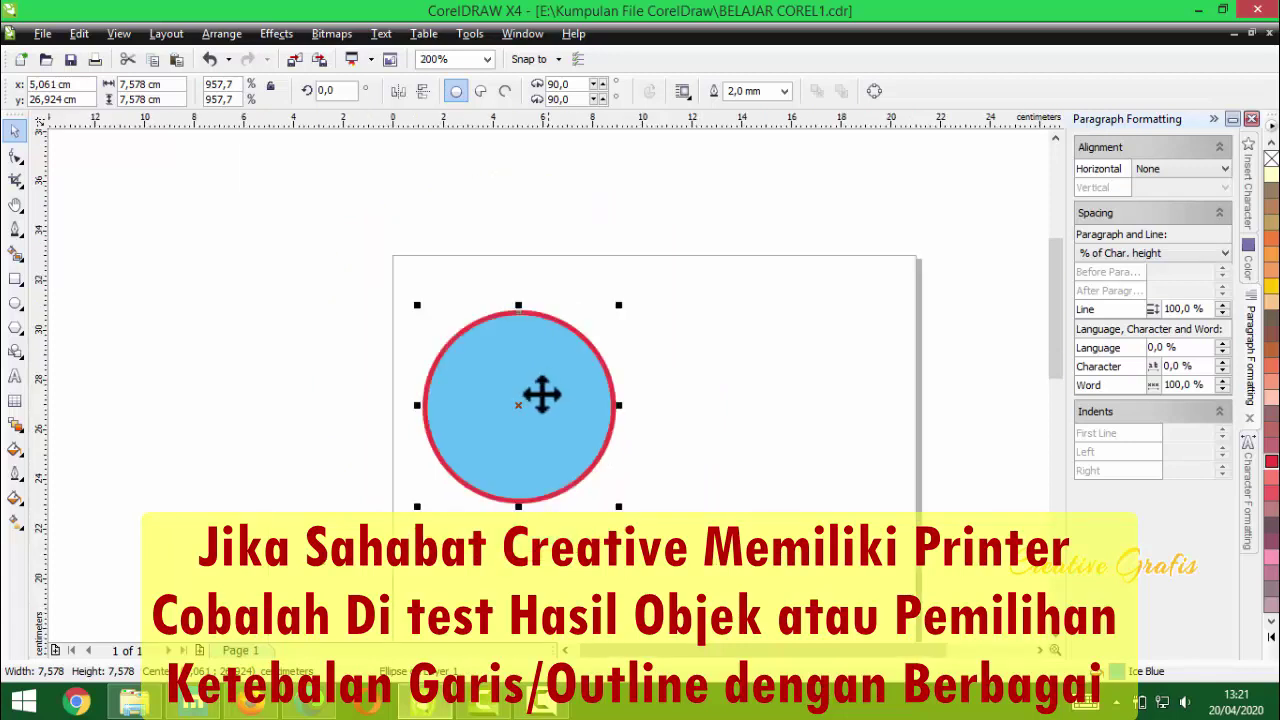
pyautogui.press('Escape')
pyautogui.click(551, 423)
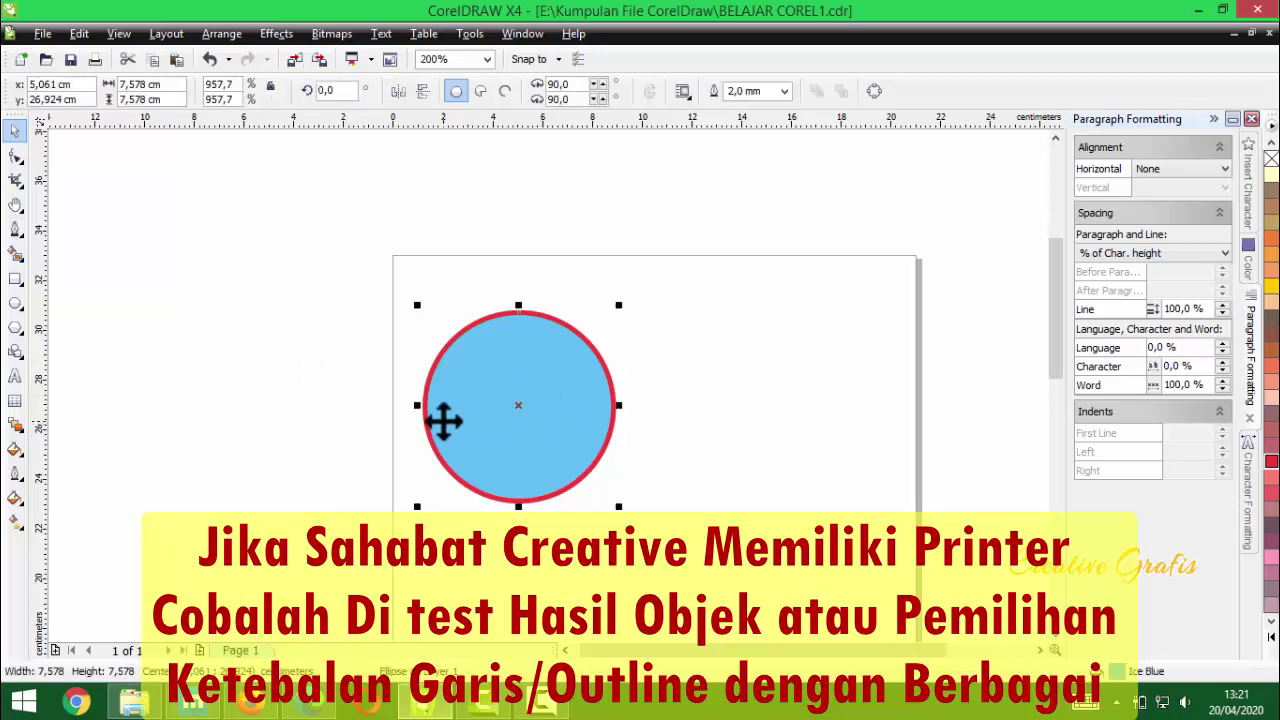
pyautogui.scroll(6, 443, 417)
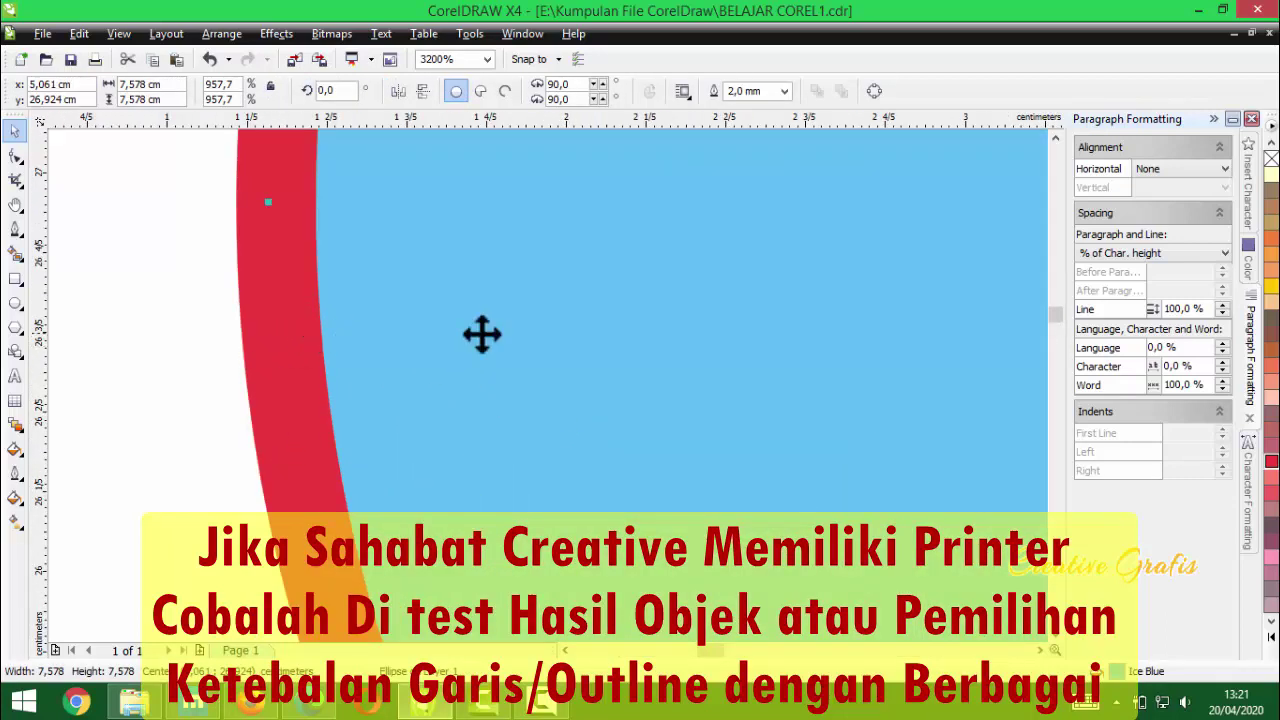
pyautogui.scroll(-8, 549, 383)
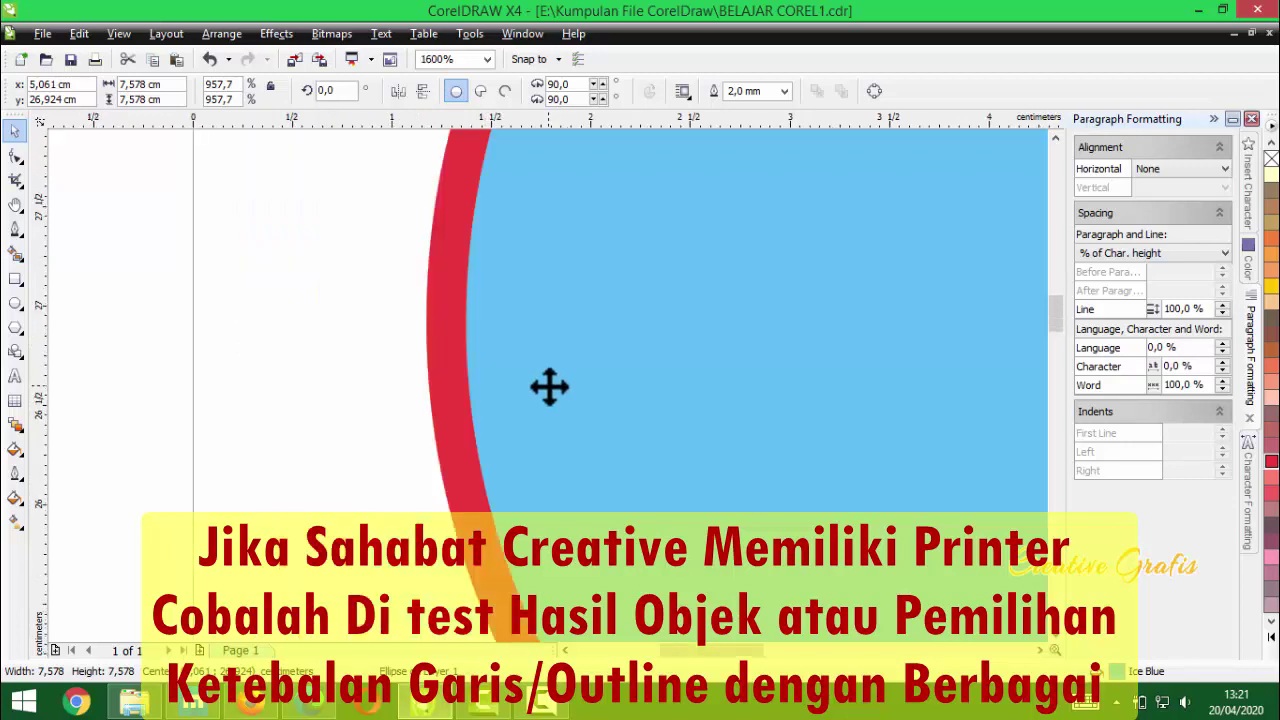
pyautogui.scroll(2, 548, 418)
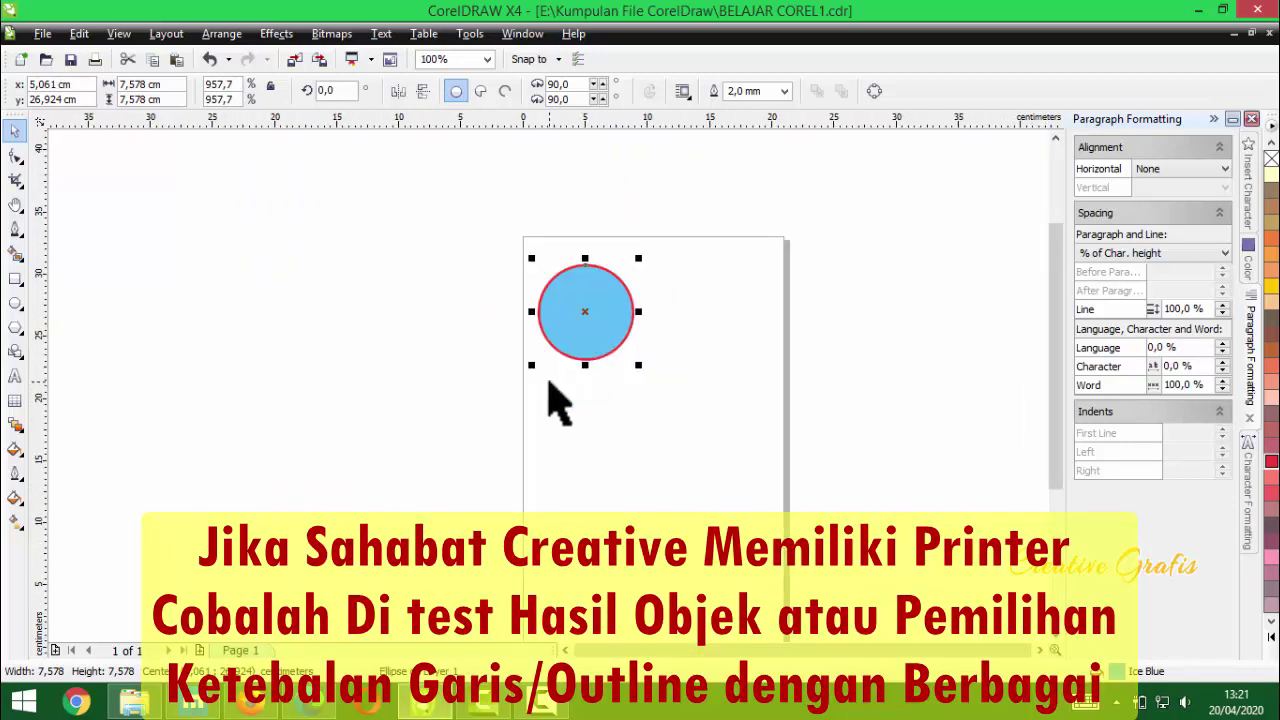
pyautogui.scroll(2, 569, 375)
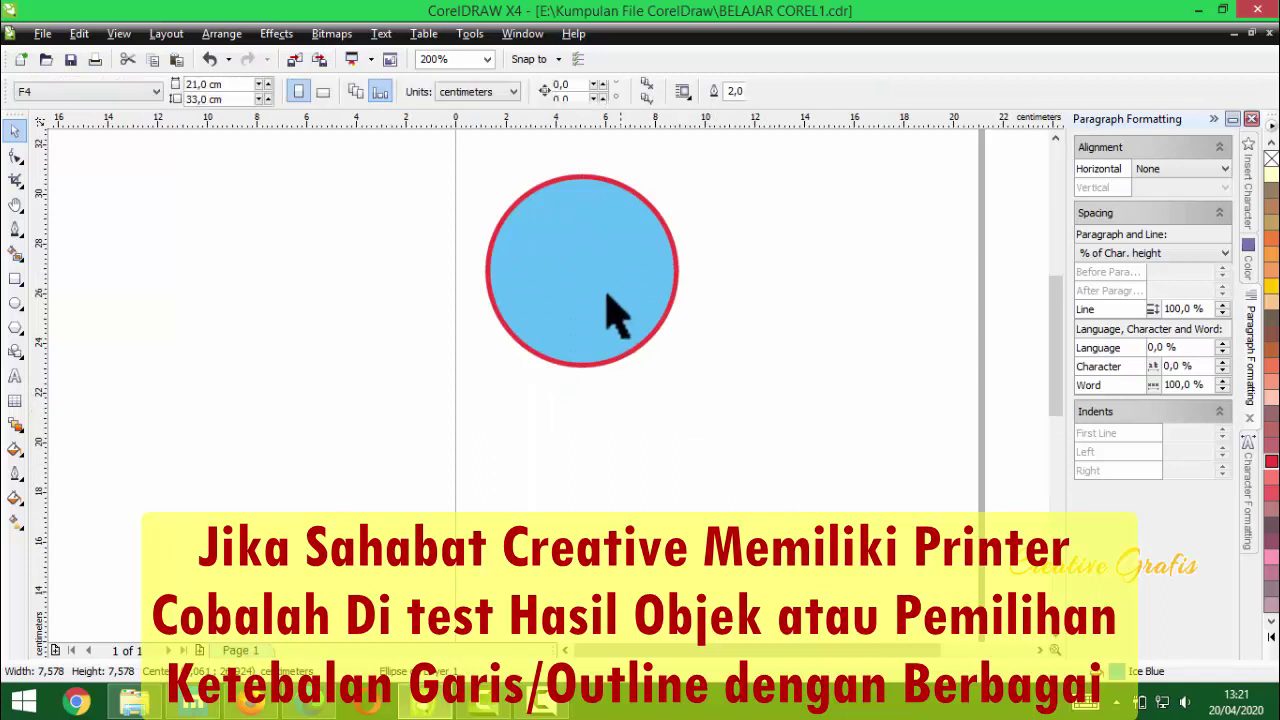
# - Move the circle further into the page, with its centre at about 9.66, 25.00 cm, and deselect it
pyautogui.moveTo(609, 309); pyautogui.dragTo(837, 386)
pyautogui.scroll(-1, 923, 409)
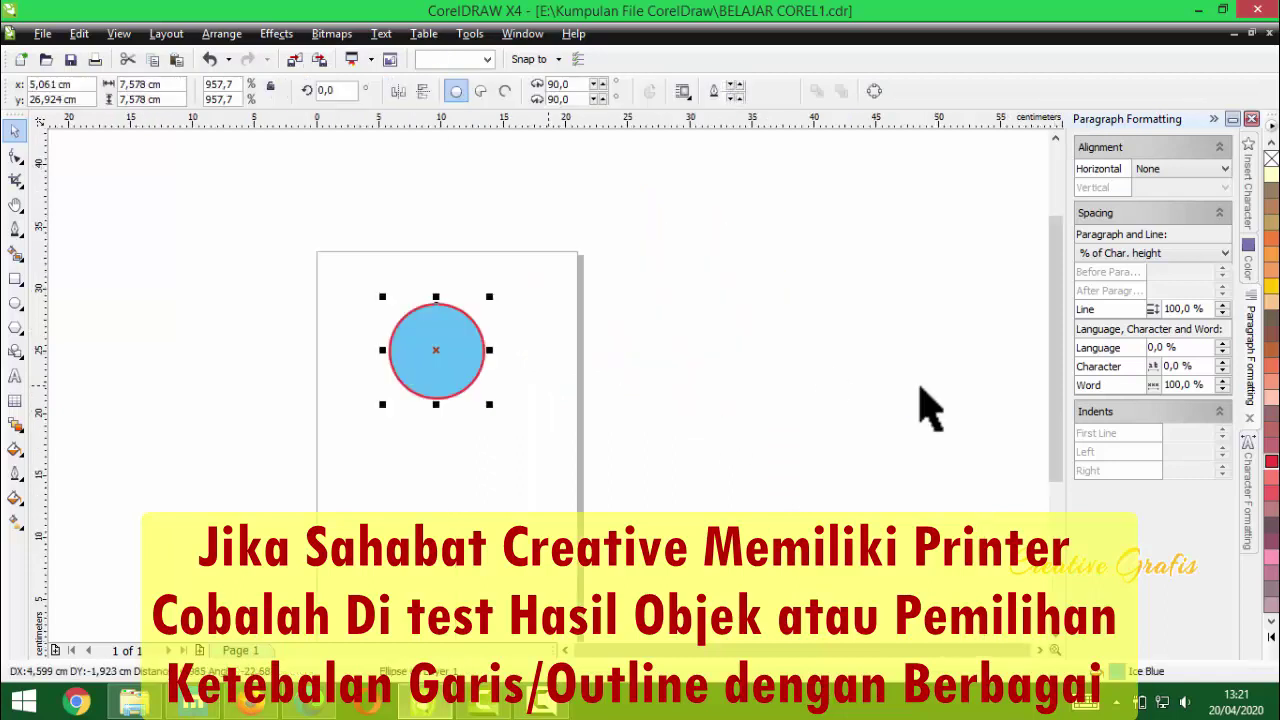
pyautogui.click(484, 499)
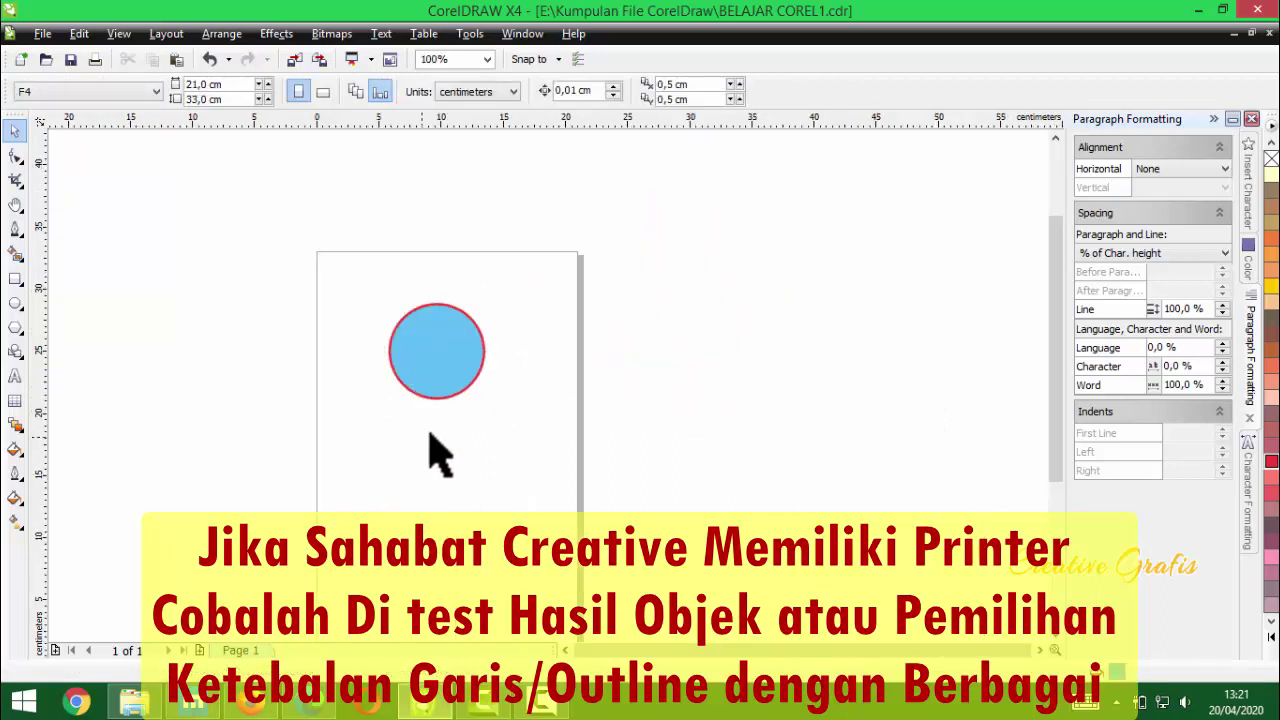
pyautogui.scroll(1, 430, 432)
pyautogui.scroll(-1, 549, 406)
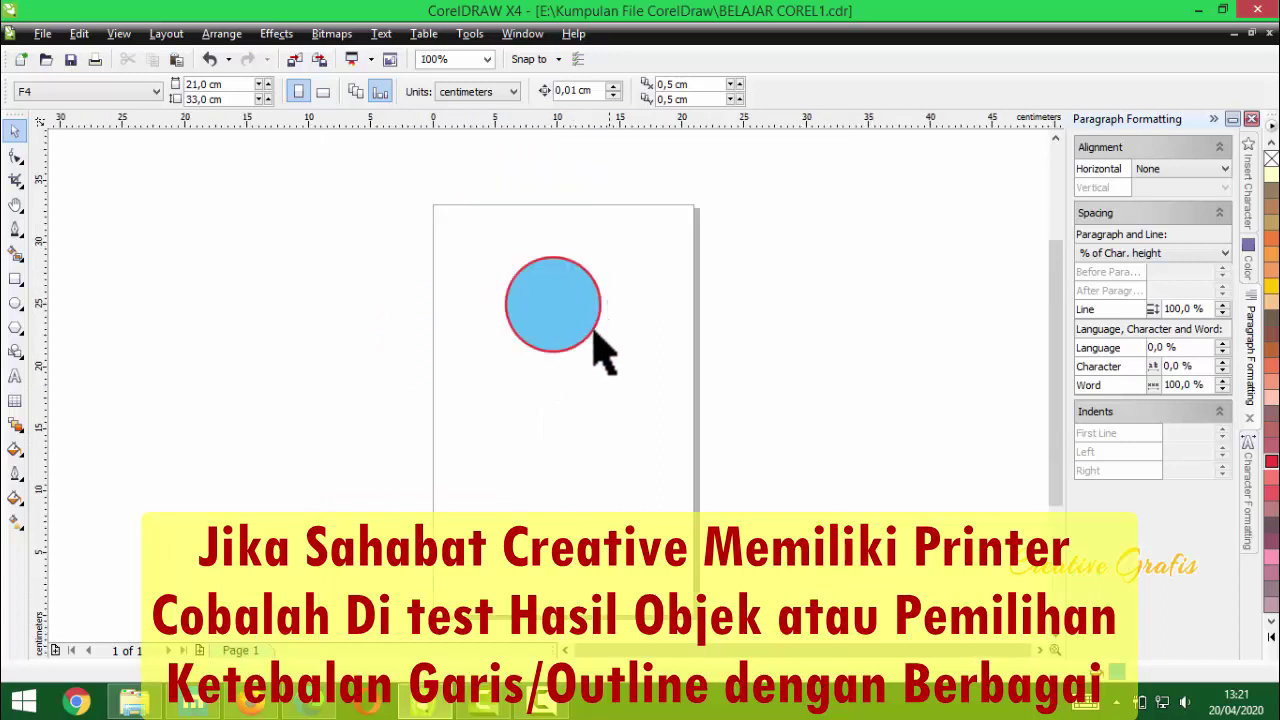
pyautogui.scroll(1, 588, 305)
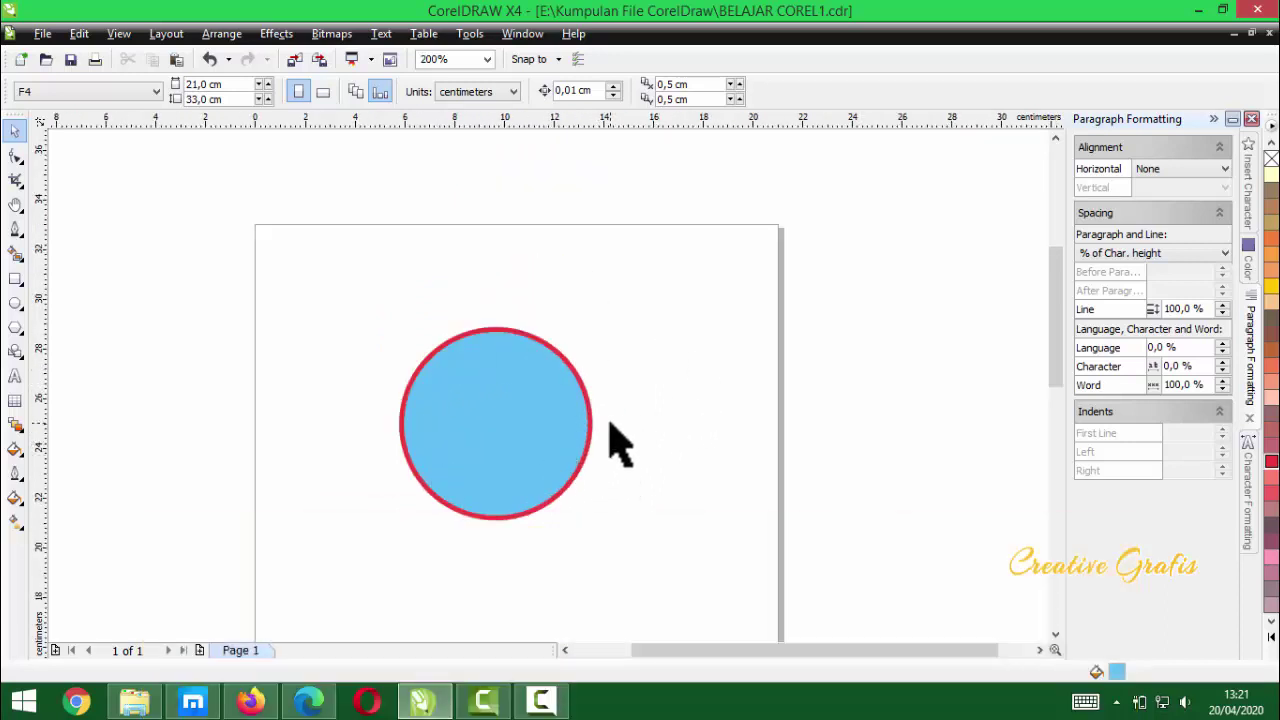
pyautogui.scroll(1, 615, 443)
pyautogui.scroll(-1, 637, 406)
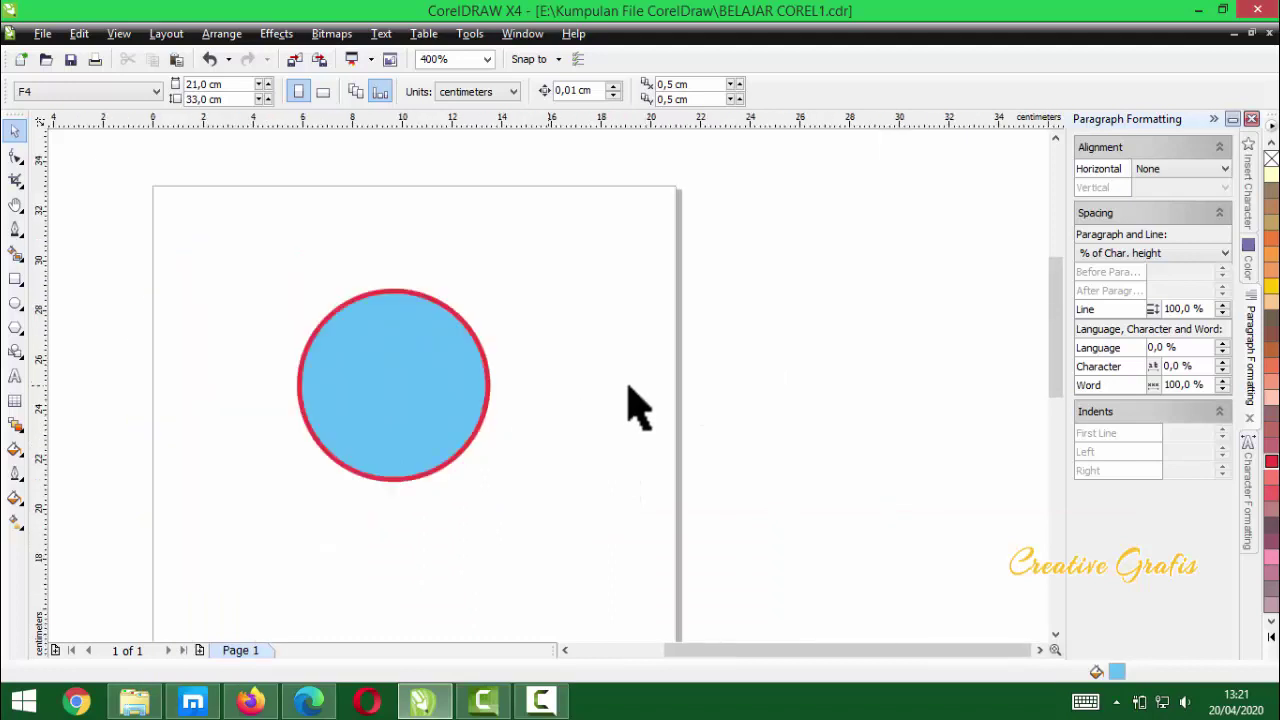
# - Move the circle towards the page's upper-left corner and shrink it to about 3.84 cm in diameter, centred at about 4.32, 28.83 cm
pyautogui.click(372, 395)
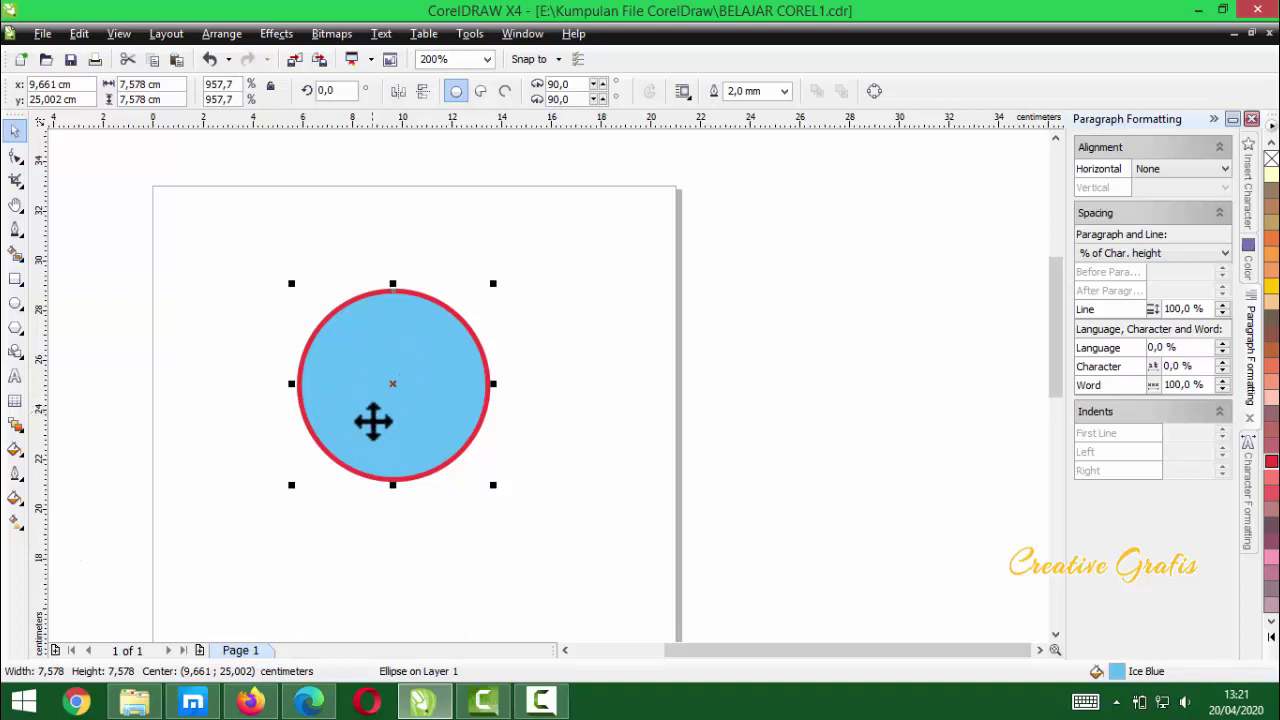
pyautogui.moveTo(373, 421); pyautogui.dragTo(286, 305)
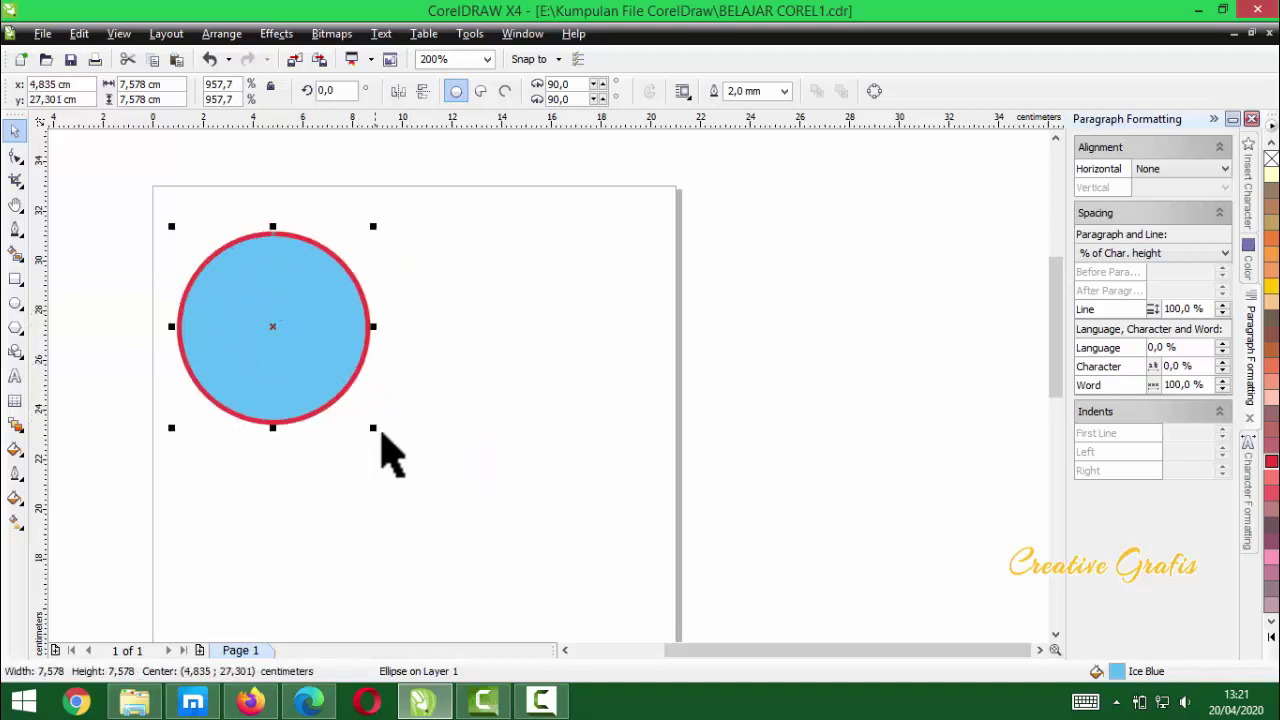
pyautogui.moveTo(375, 425); pyautogui.dragTo(305, 359)
pyautogui.moveTo(243, 306)
pyautogui.mouseDown()
pyautogui.moveTo(310, 362)
pyautogui.moveTo(268, 308)
pyautogui.mouseUp()
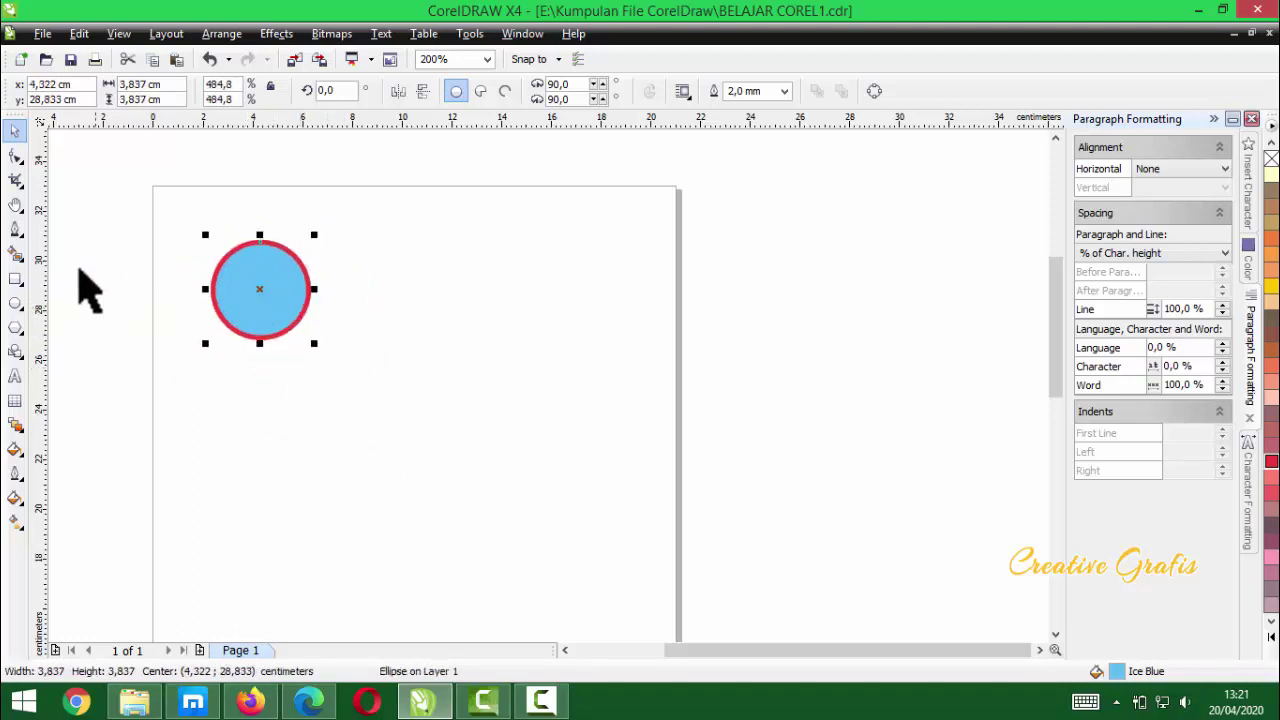
# - Delete the red-outlined blue circle from the page
pyautogui.click(20, 230)
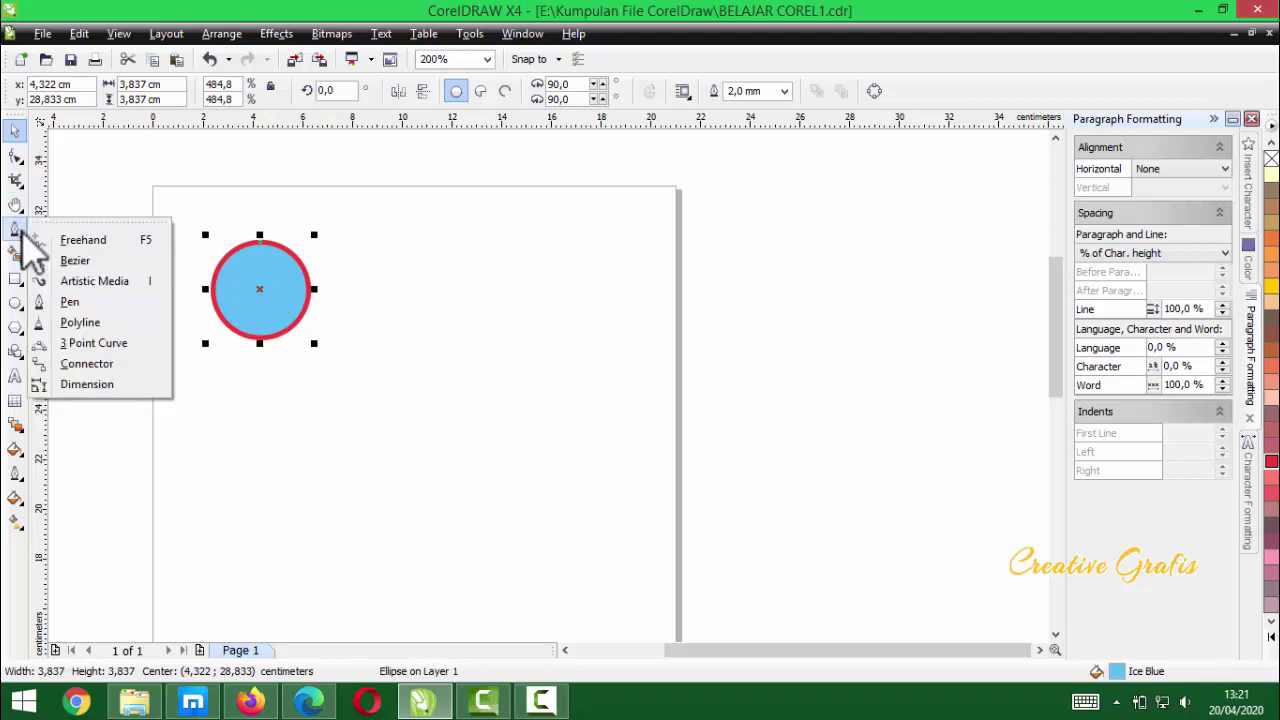
pyautogui.click(86, 180)
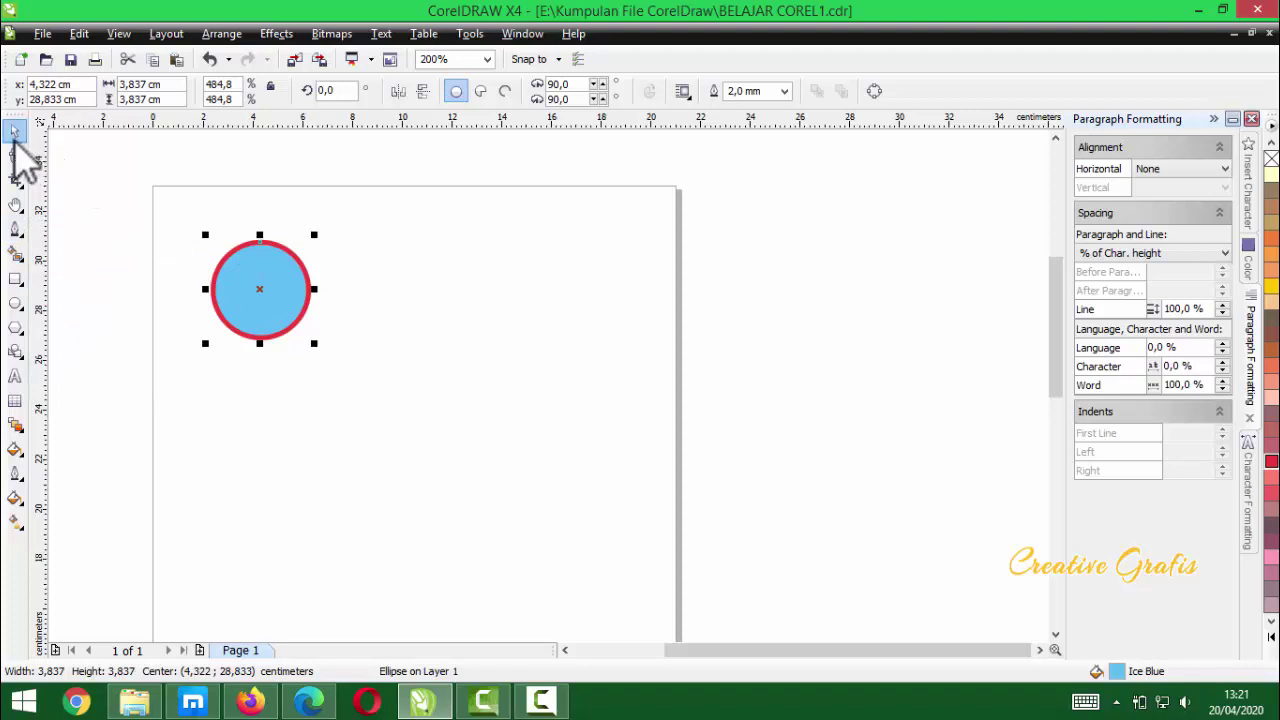
pyautogui.click(16, 280)
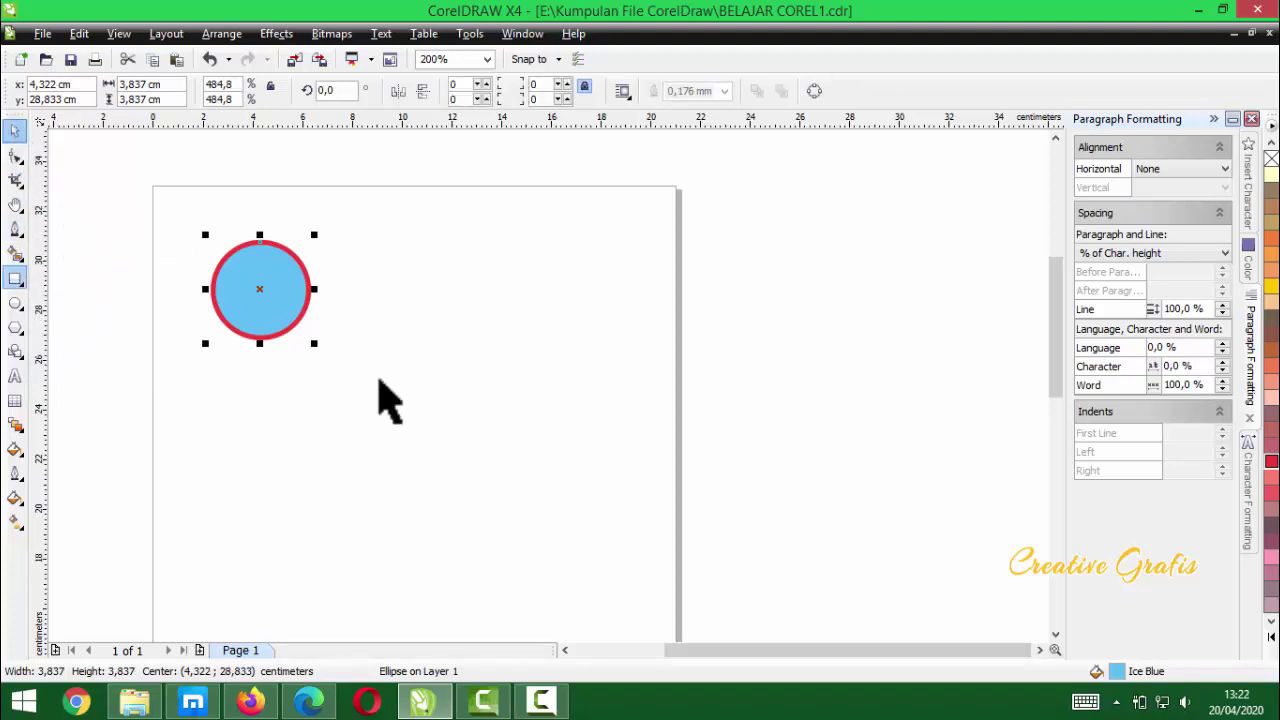
pyautogui.press('space')
pyautogui.click(266, 311)
pyautogui.press('Delete')
# - Draw a rectangle about 3.24 × 1.89 cm near the page's upper-left corner and delete it
pyautogui.scroll(1, 274, 304)
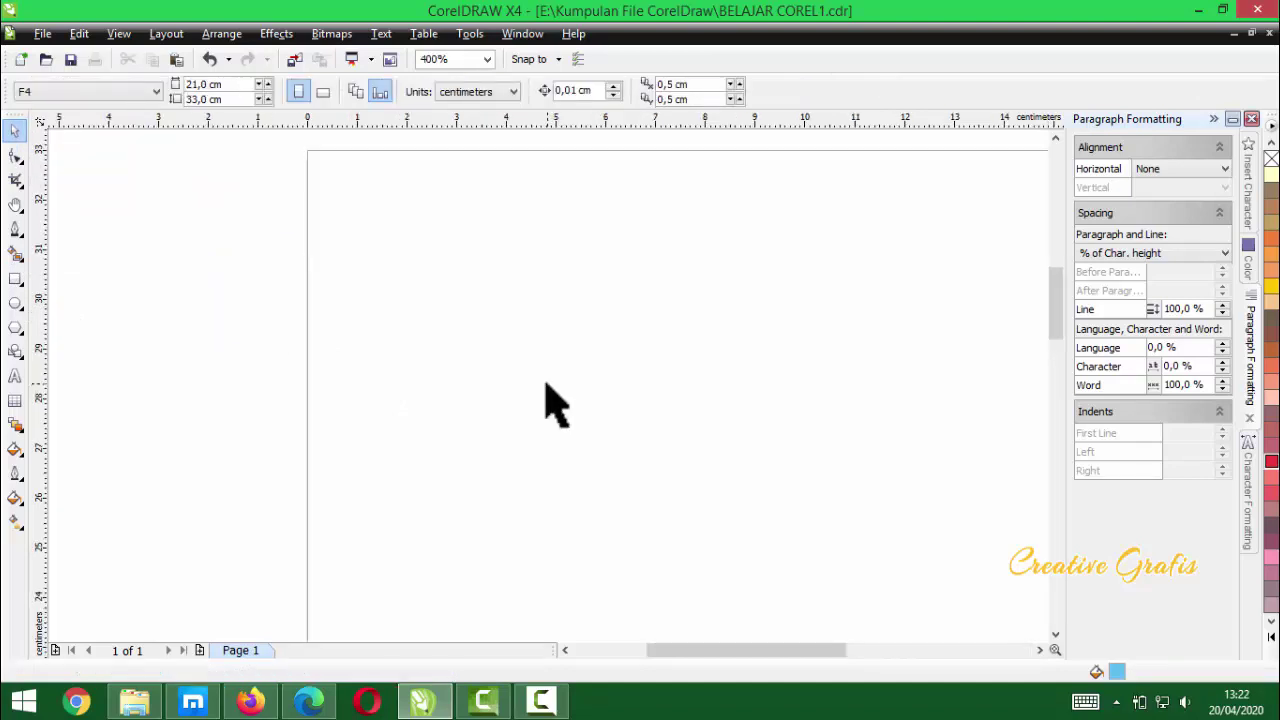
pyautogui.scroll(-1, 491, 380)
pyautogui.scroll(1, 497, 385)
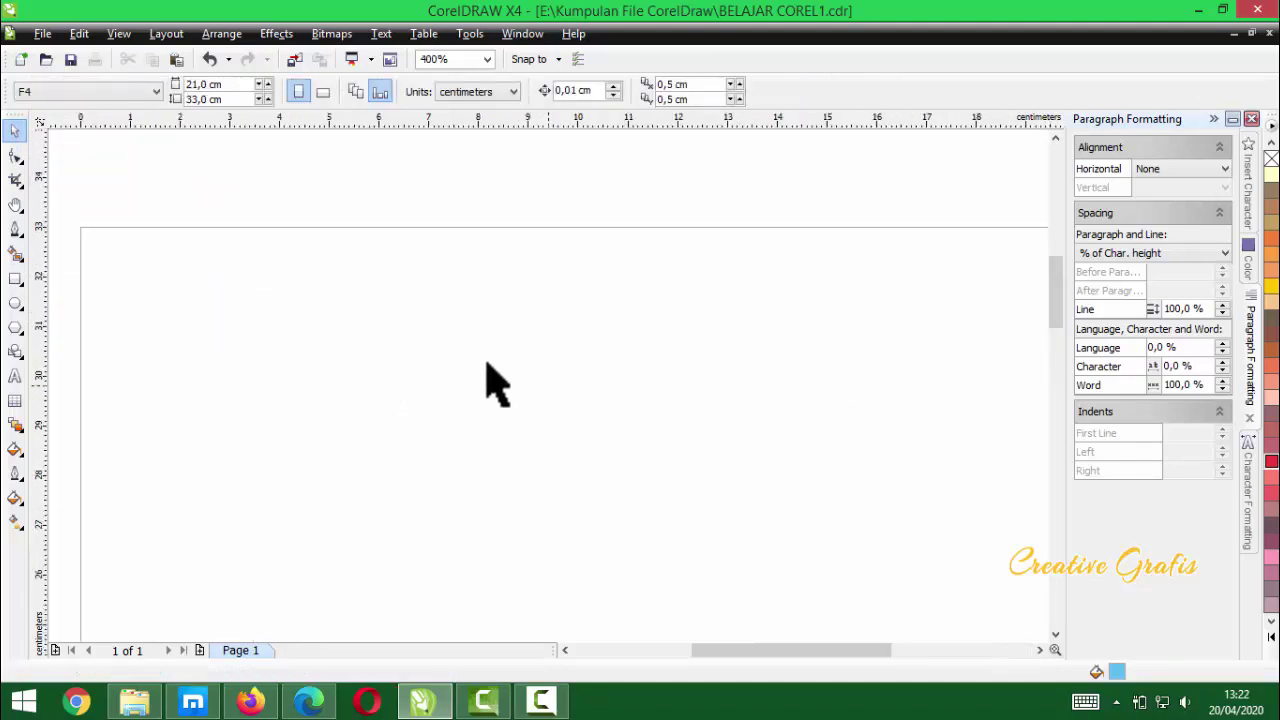
pyautogui.click(15, 280)
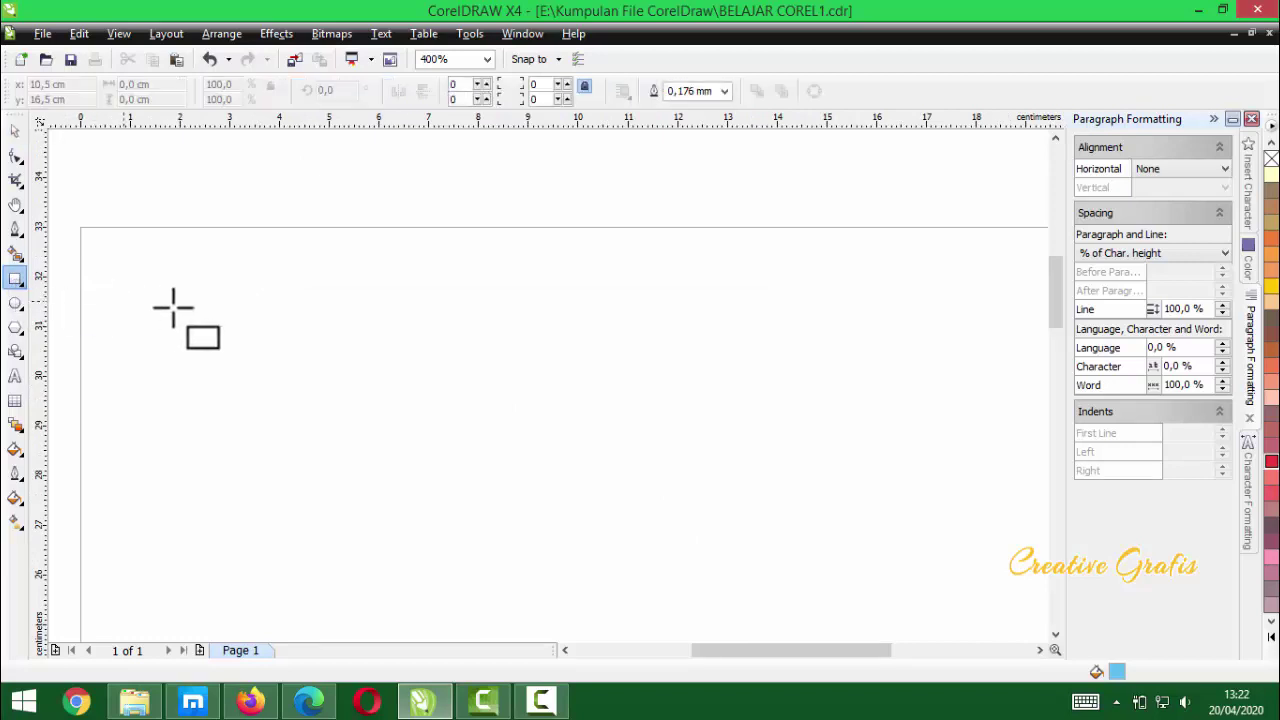
pyautogui.moveTo(174, 296); pyautogui.dragTo(337, 391)
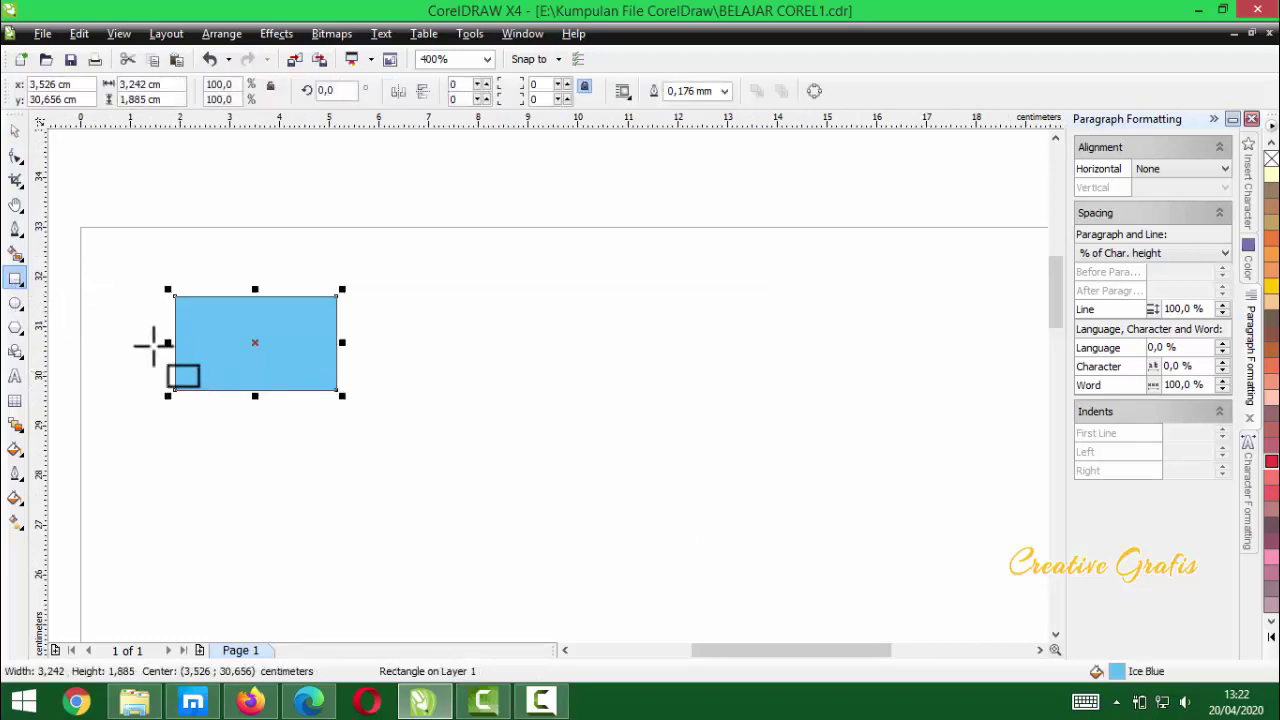
pyautogui.press('Delete')
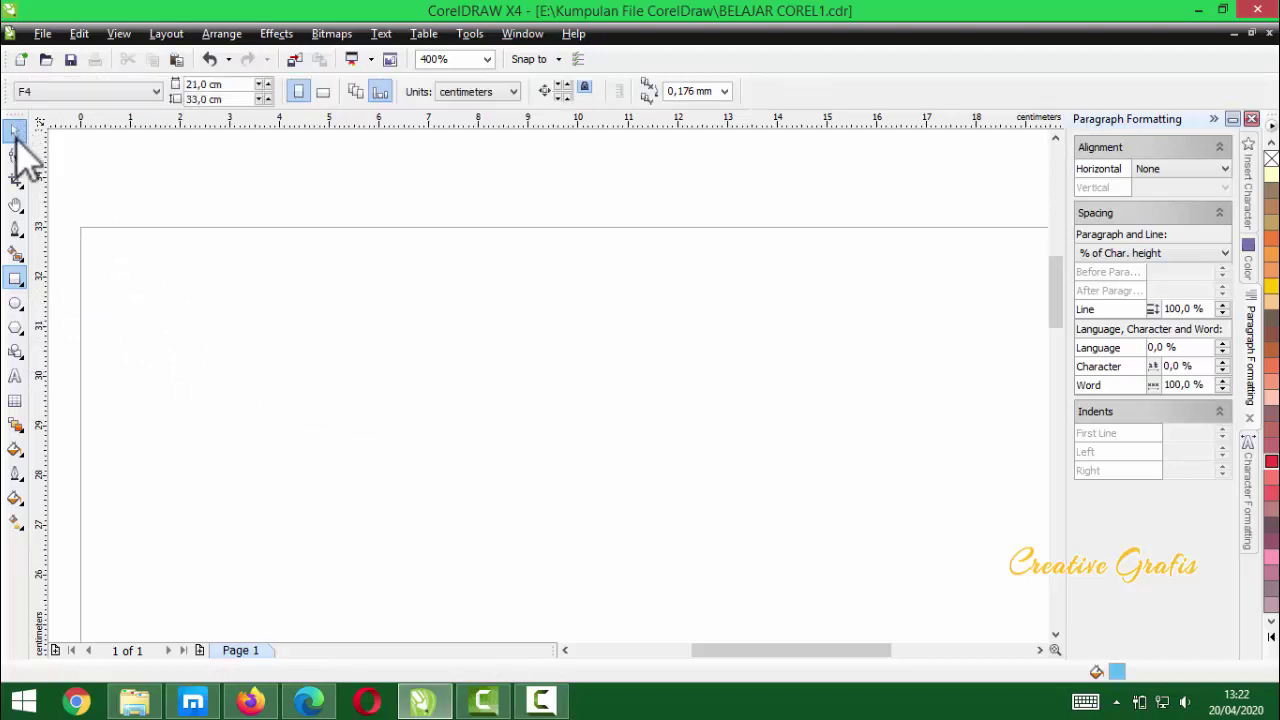
# - With no object selected, set yellow as the default fill for new graphic objects
pyautogui.click(15, 133)
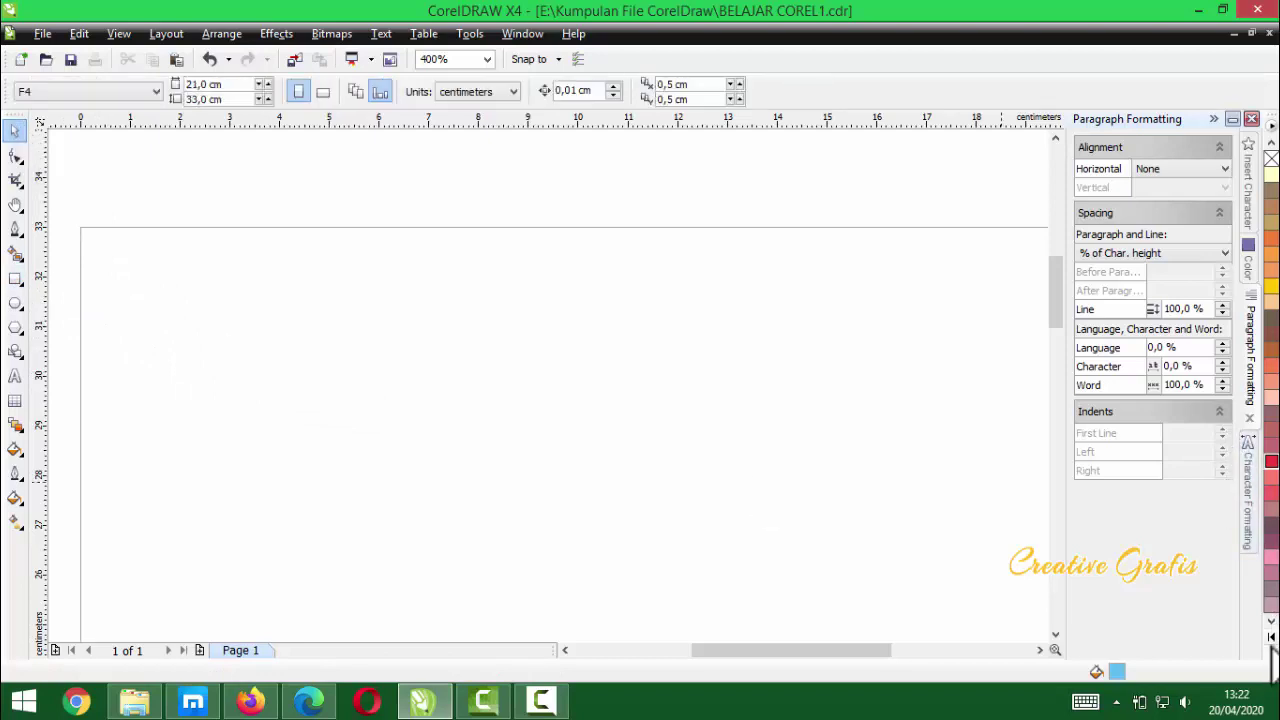
pyautogui.click(1271, 637)
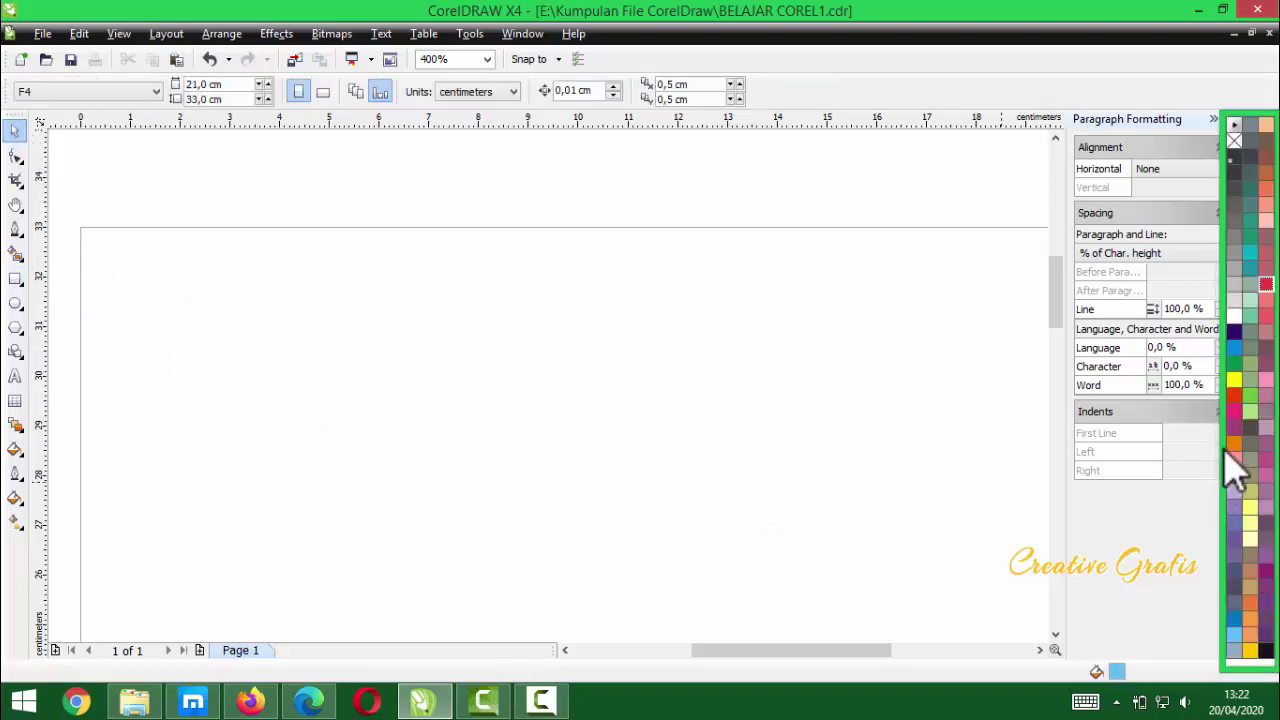
pyautogui.click(1240, 379)
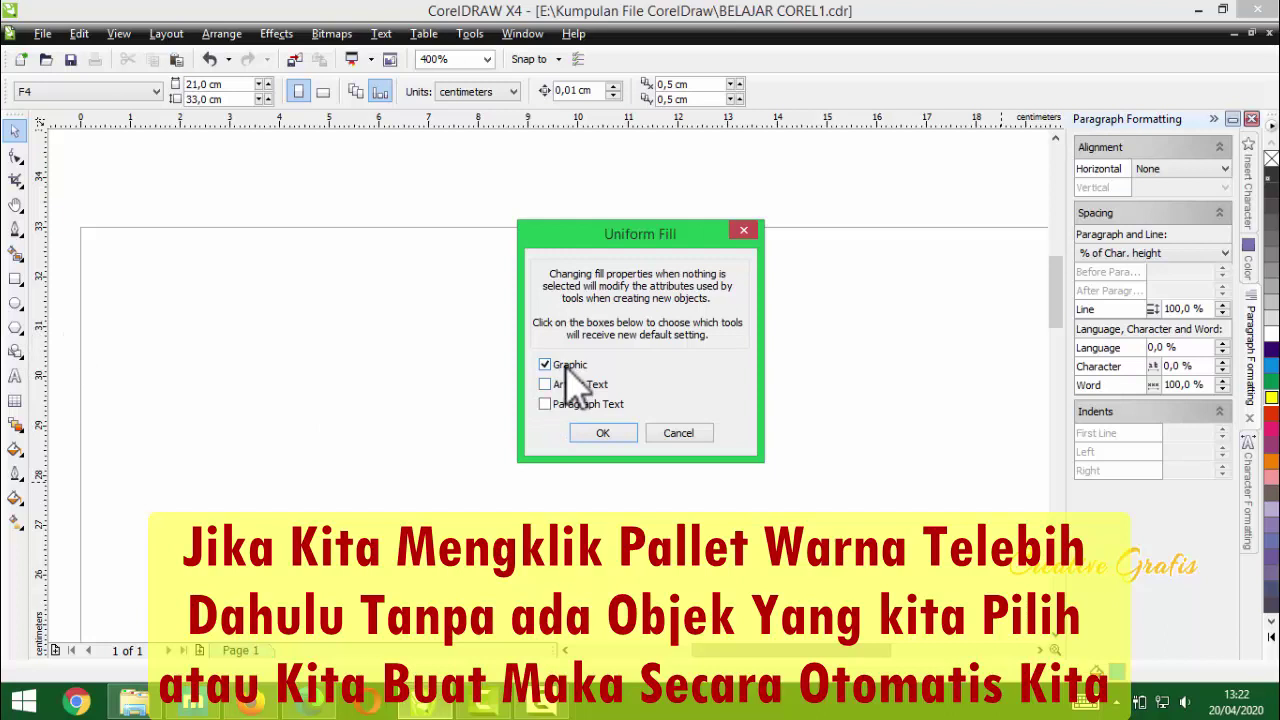
pyautogui.click(602, 436)
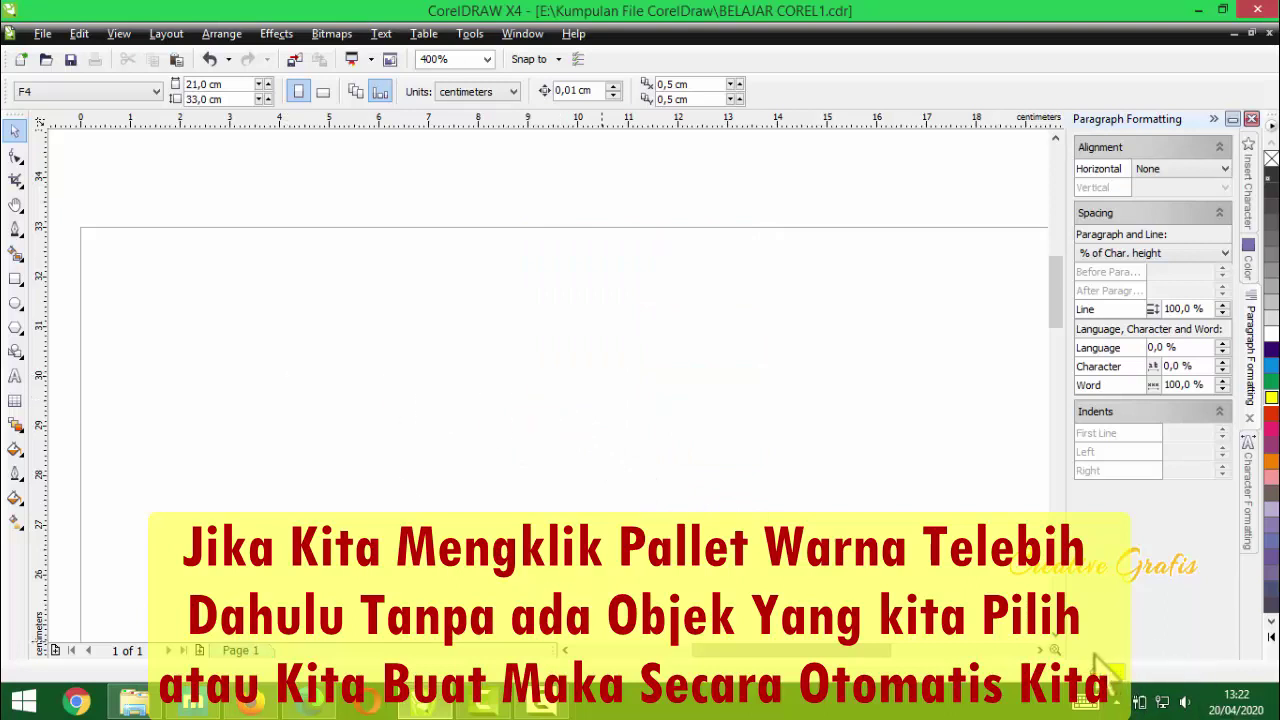
# - Draw an ellipse about 3.70 × 3.43 cm in the page's upper part and shrink it proportionally to about 2.07 × 1.92 cm
pyautogui.click(15, 304)
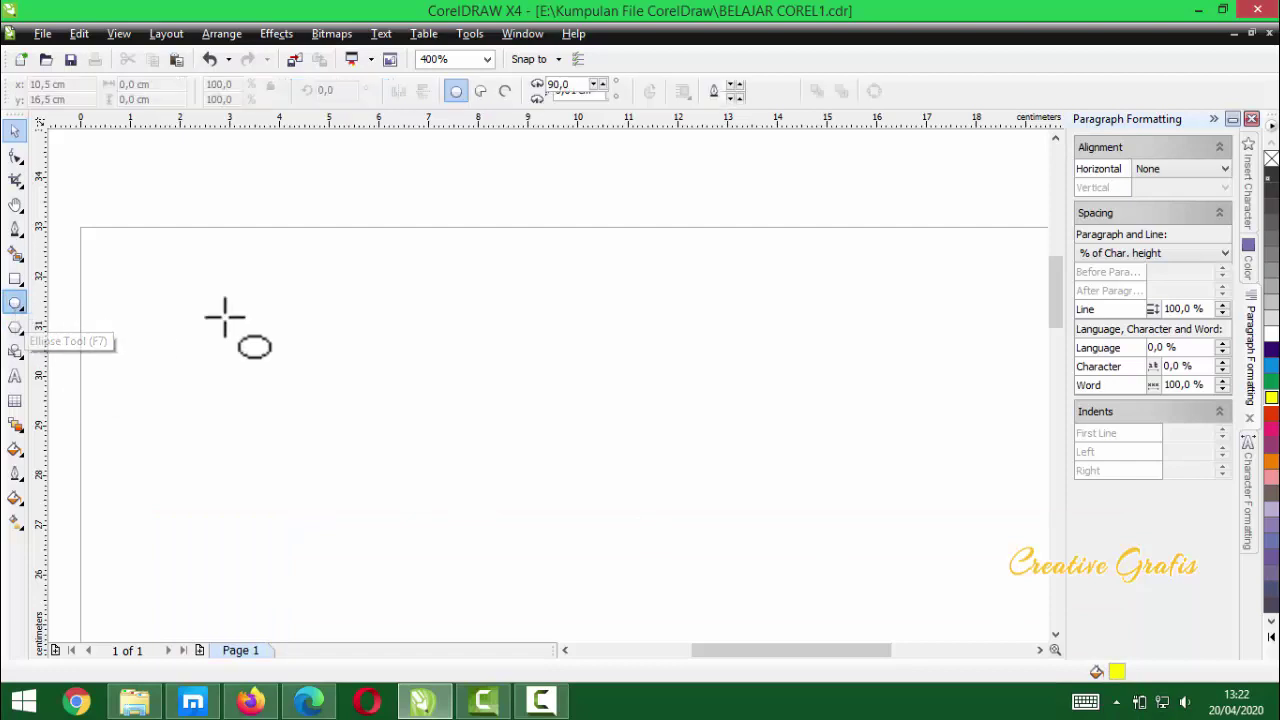
pyautogui.moveTo(285, 275); pyautogui.dragTo(481, 458)
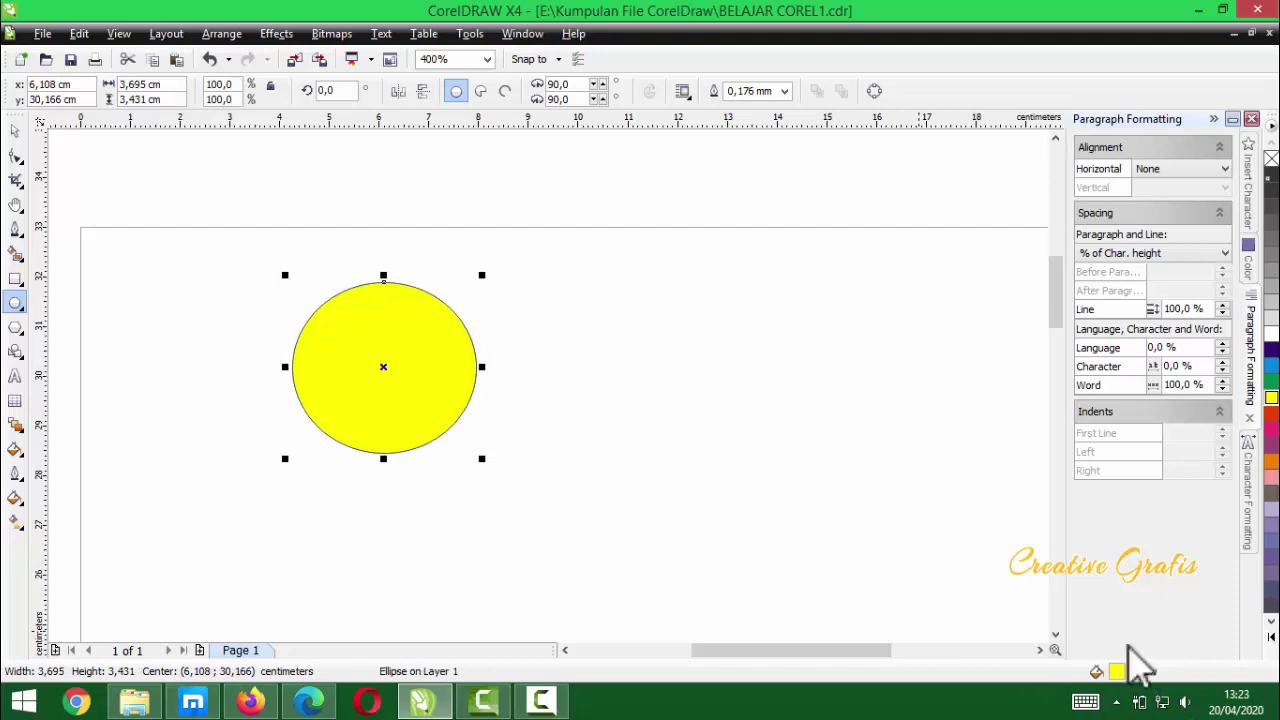
pyautogui.click(15, 278)
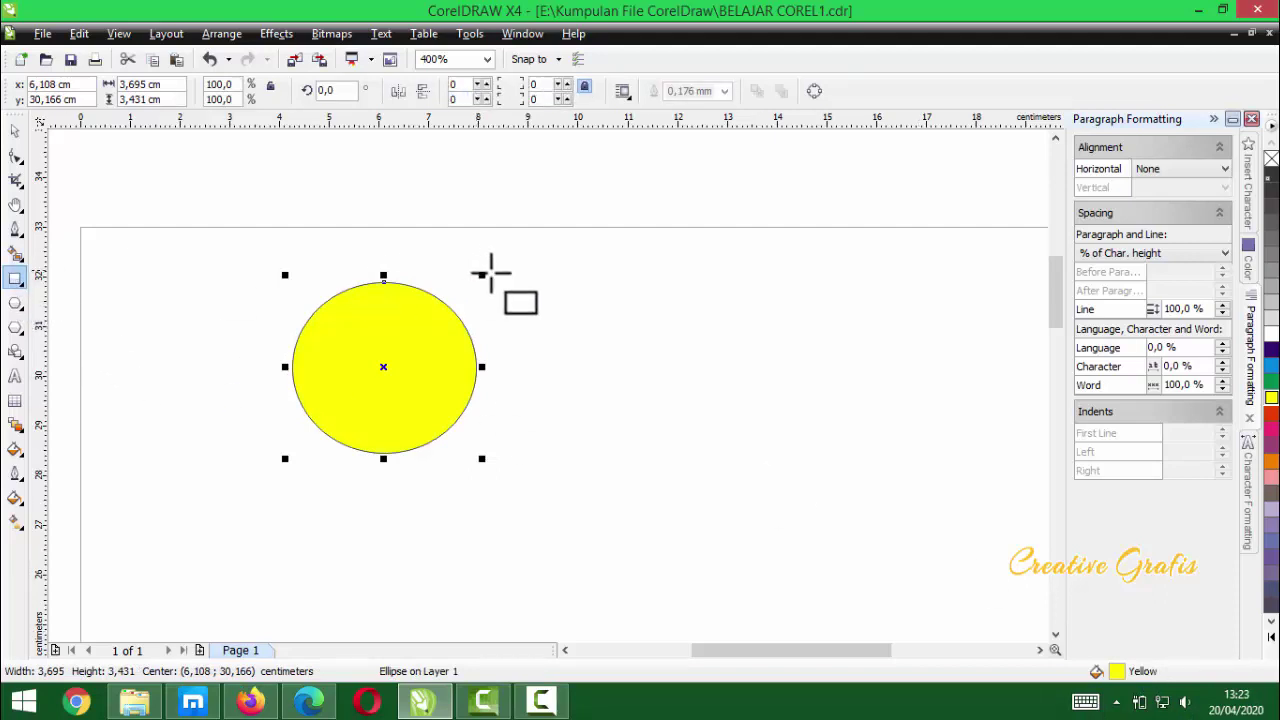
pyautogui.moveTo(482, 275); pyautogui.dragTo(401, 350)
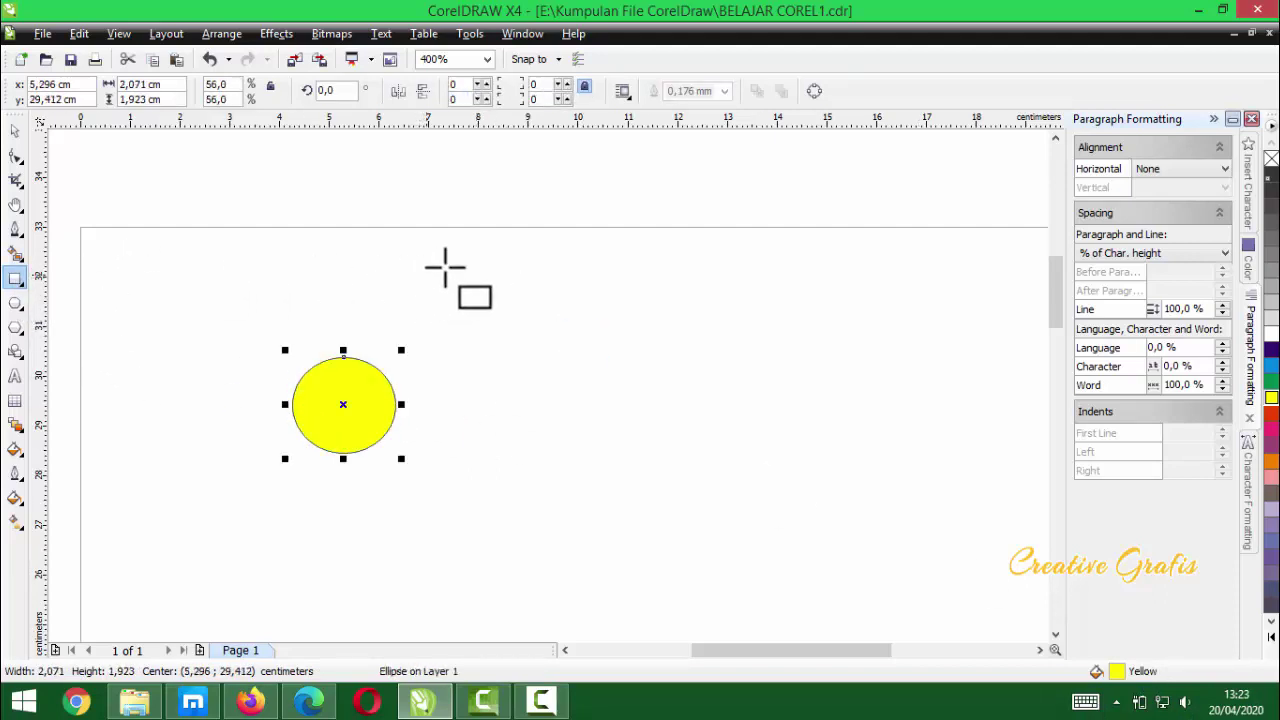
# - Draw a rectangle about 2.83 × 2.36 cm above and right of the yellow ellipse, and colour its outline blue
pyautogui.moveTo(445, 267); pyautogui.dragTo(587, 384)
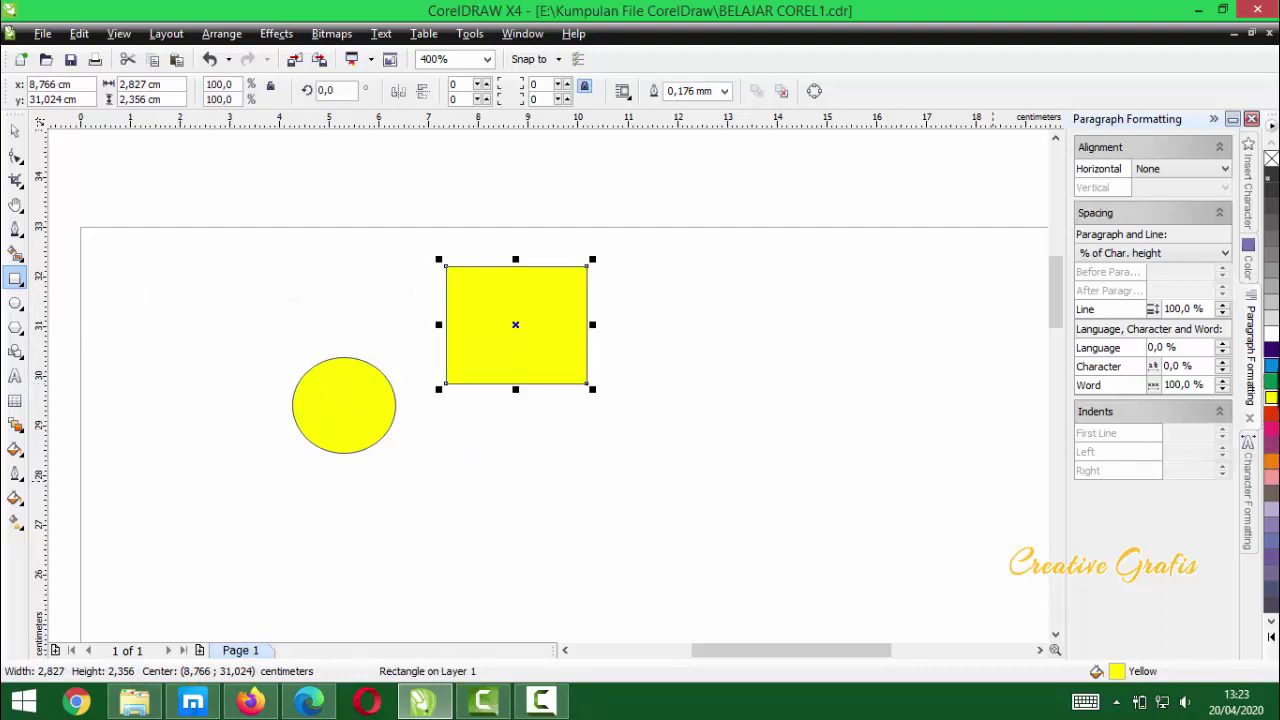
pyautogui.rightClick(1274, 380)
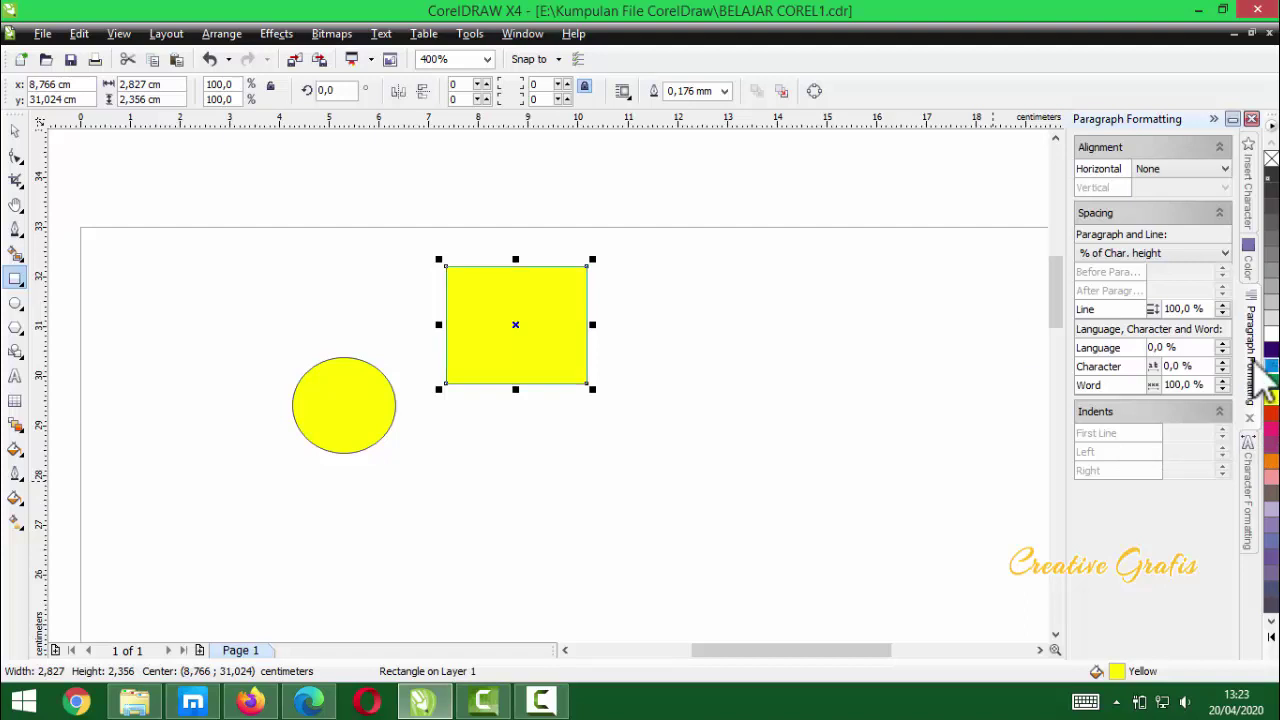
pyautogui.click(15, 131)
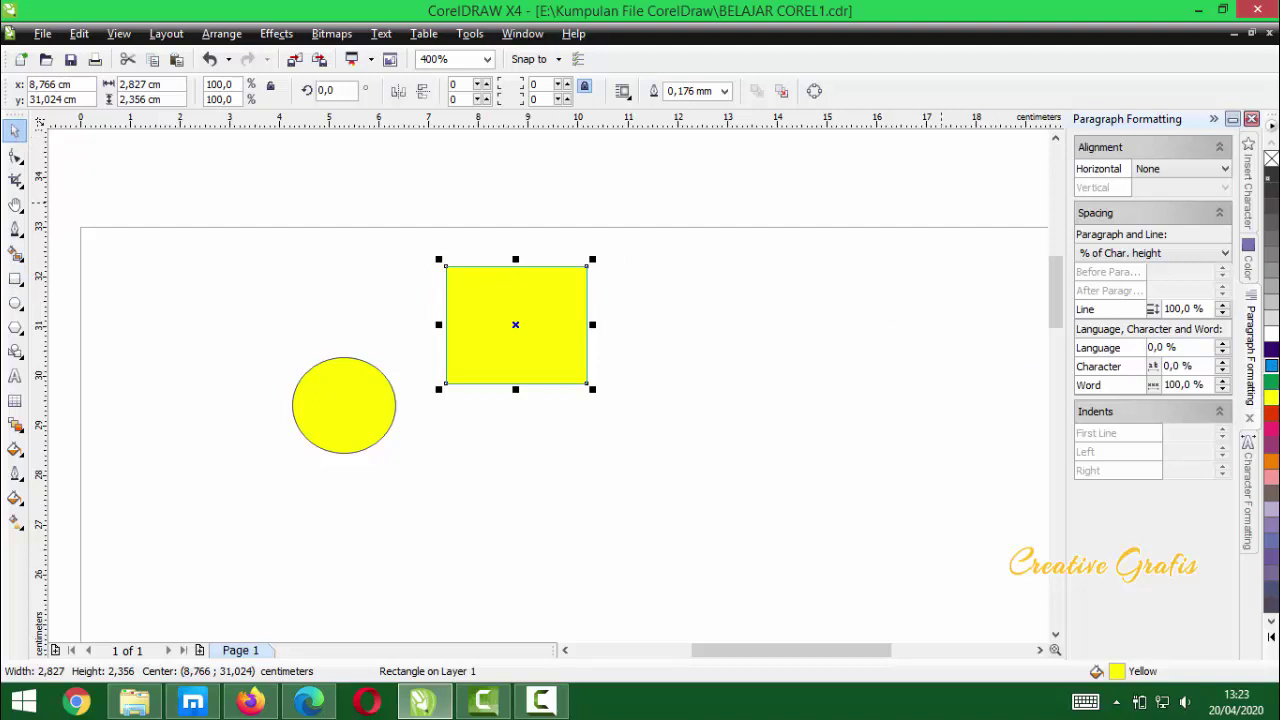
pyautogui.click(743, 334)
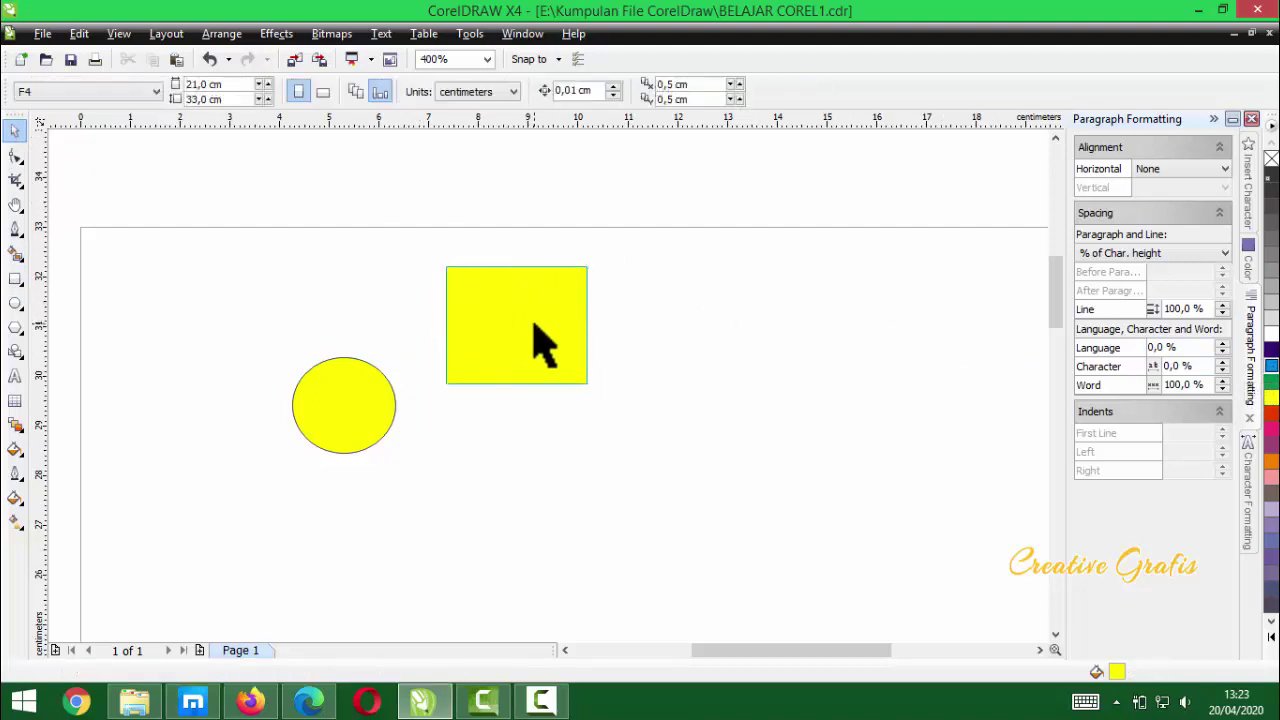
# - With no object selected, set blue as the default outline colour for new graphic objects only
pyautogui.click(540, 270)
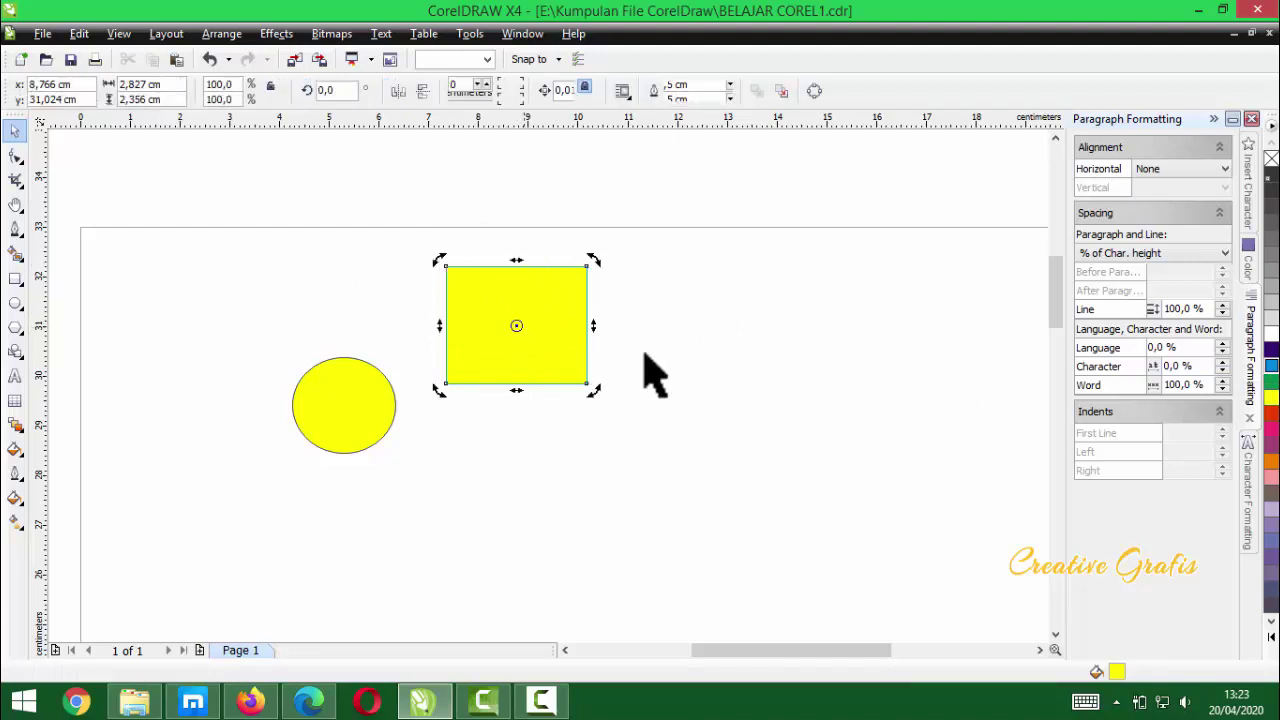
pyautogui.click(695, 338)
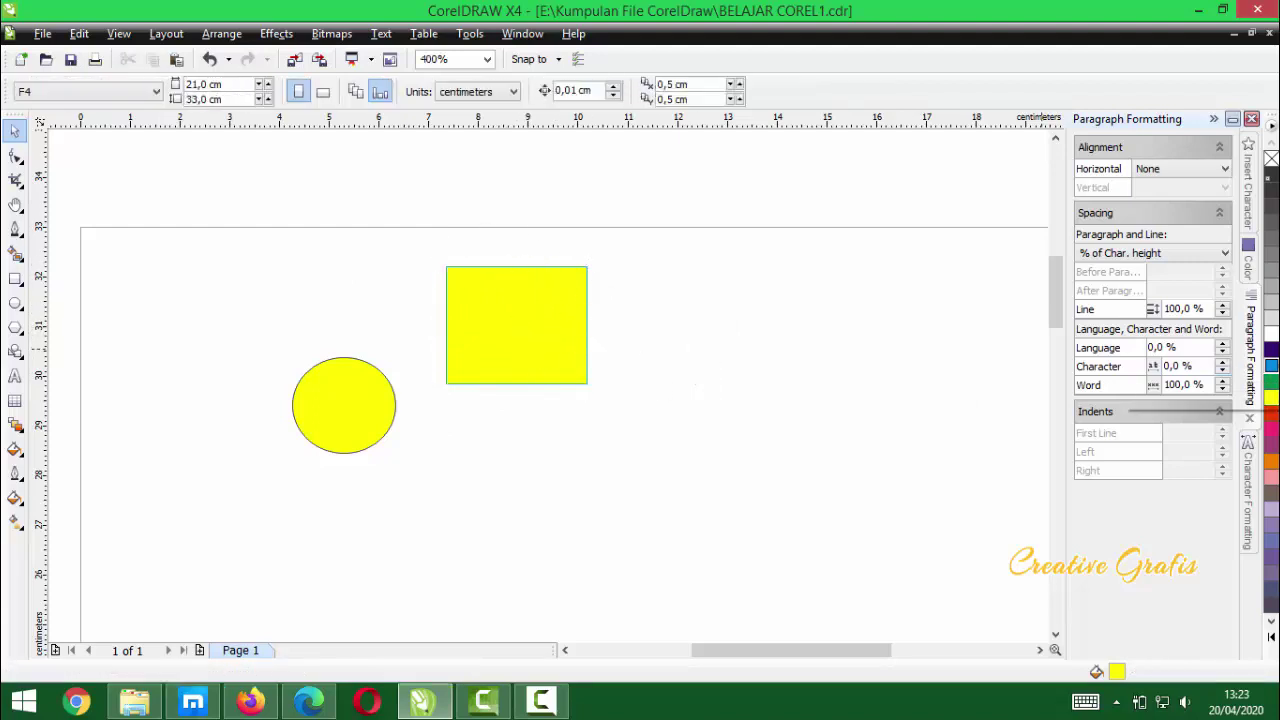
pyautogui.rightClick(1271, 366)
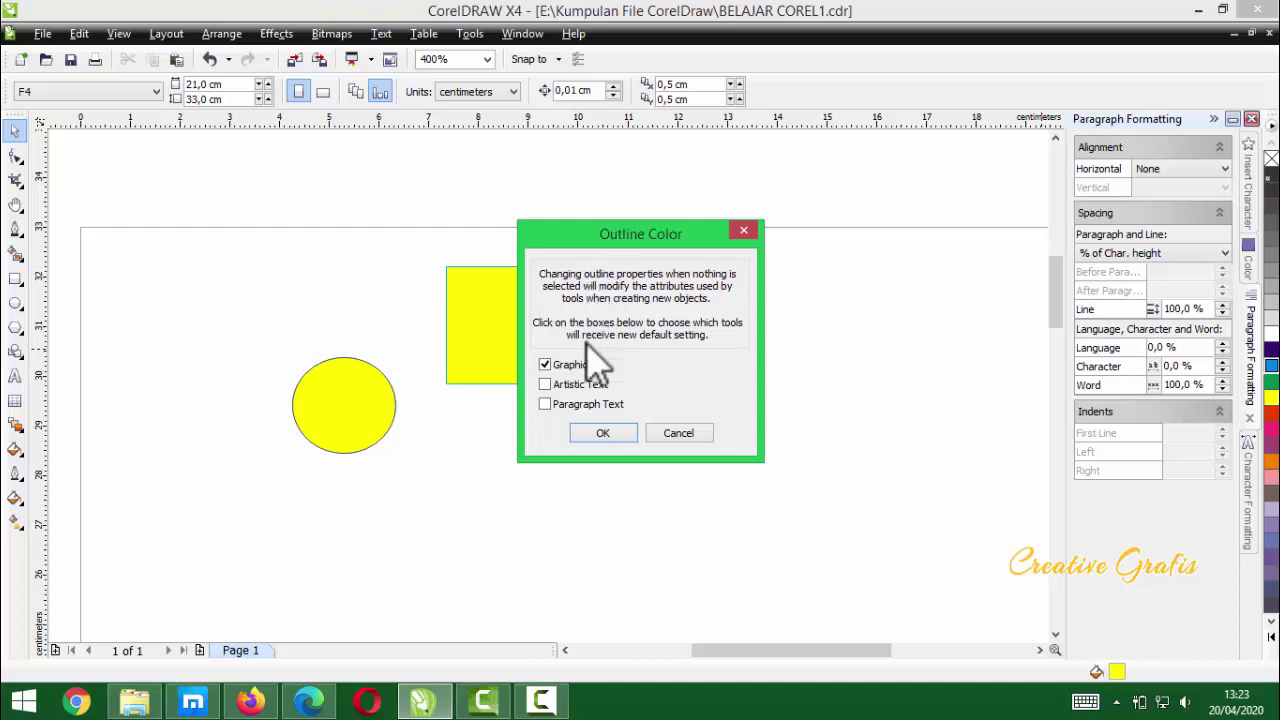
pyautogui.click(545, 404)
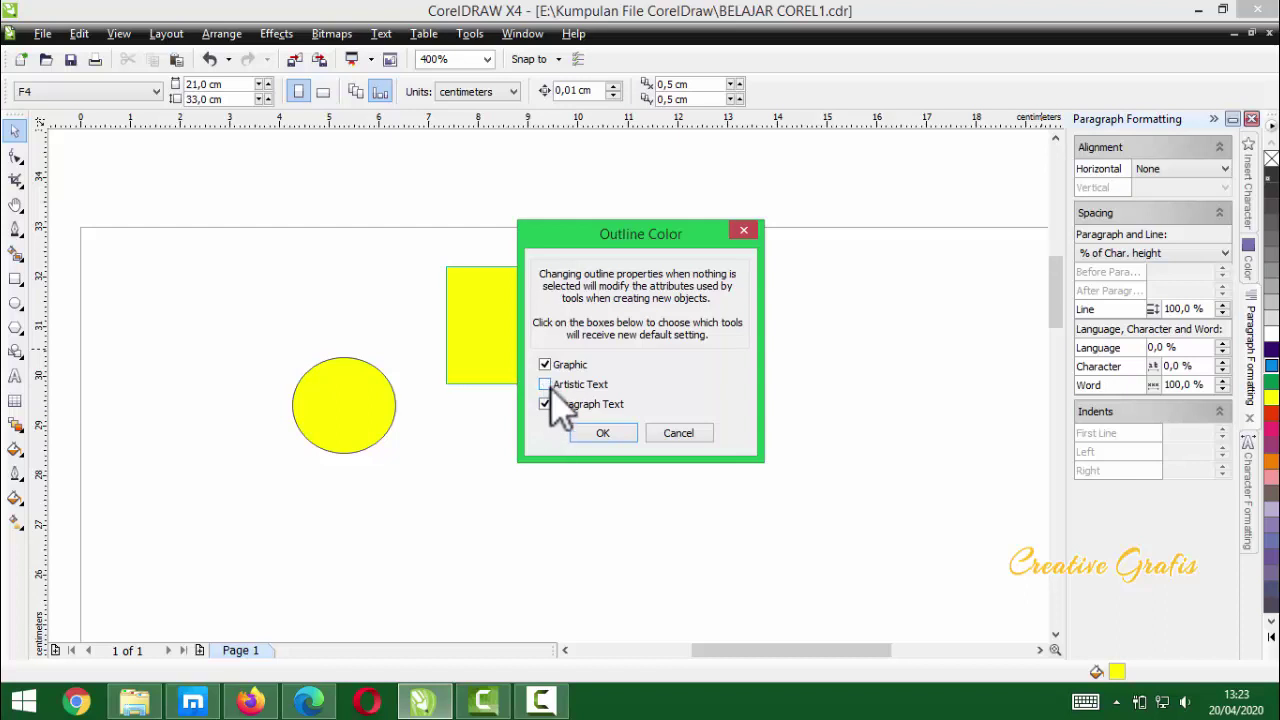
pyautogui.click(545, 404)
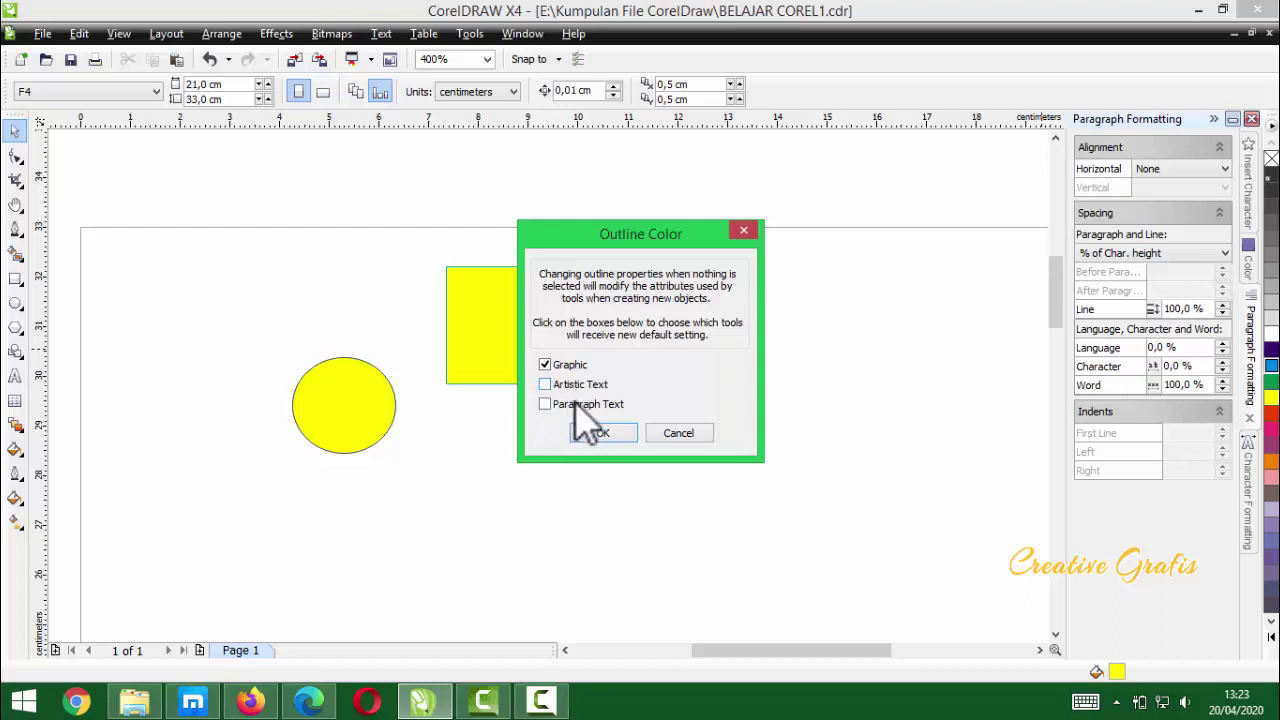
pyautogui.click(592, 433)
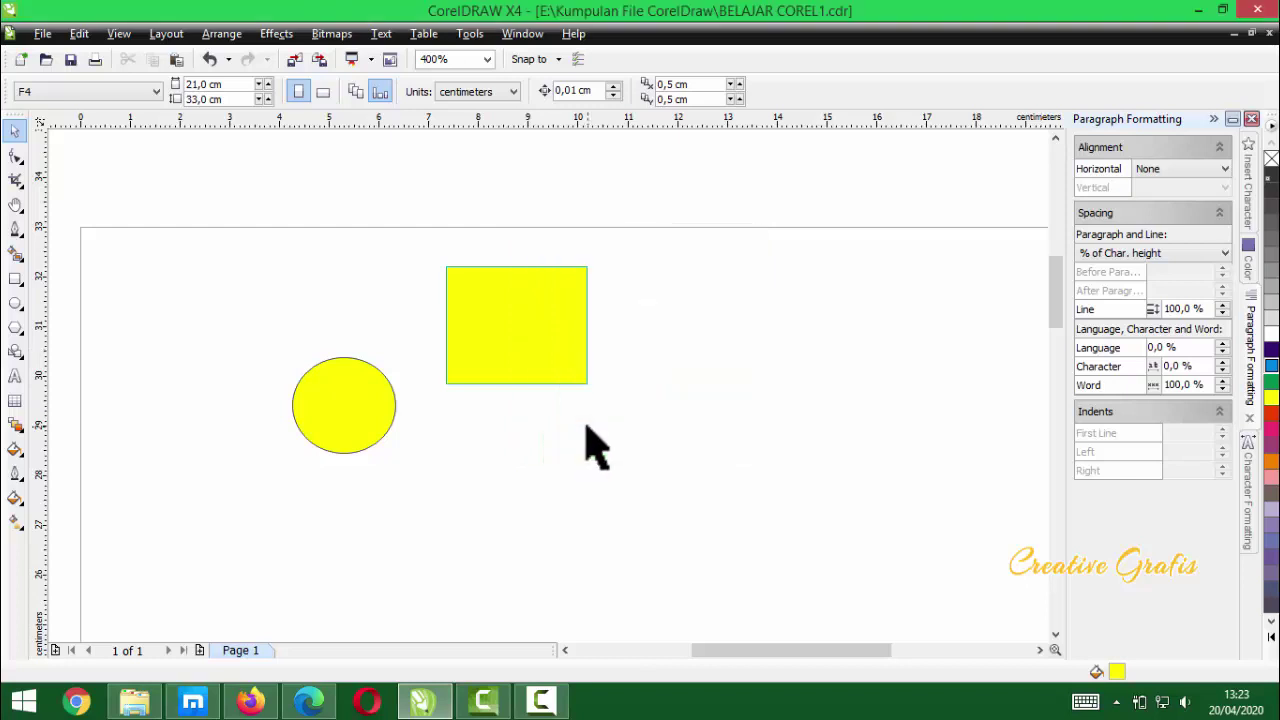
# - Draw a rectangle about 2.71 × 2.21 cm to the right of the existing yellow rectangle and slightly below it
pyautogui.click(15, 281)
pyautogui.moveTo(706, 344); pyautogui.dragTo(842, 454)
pyautogui.scroll(1, 790, 412)
pyautogui.scroll(1, 487, 327)
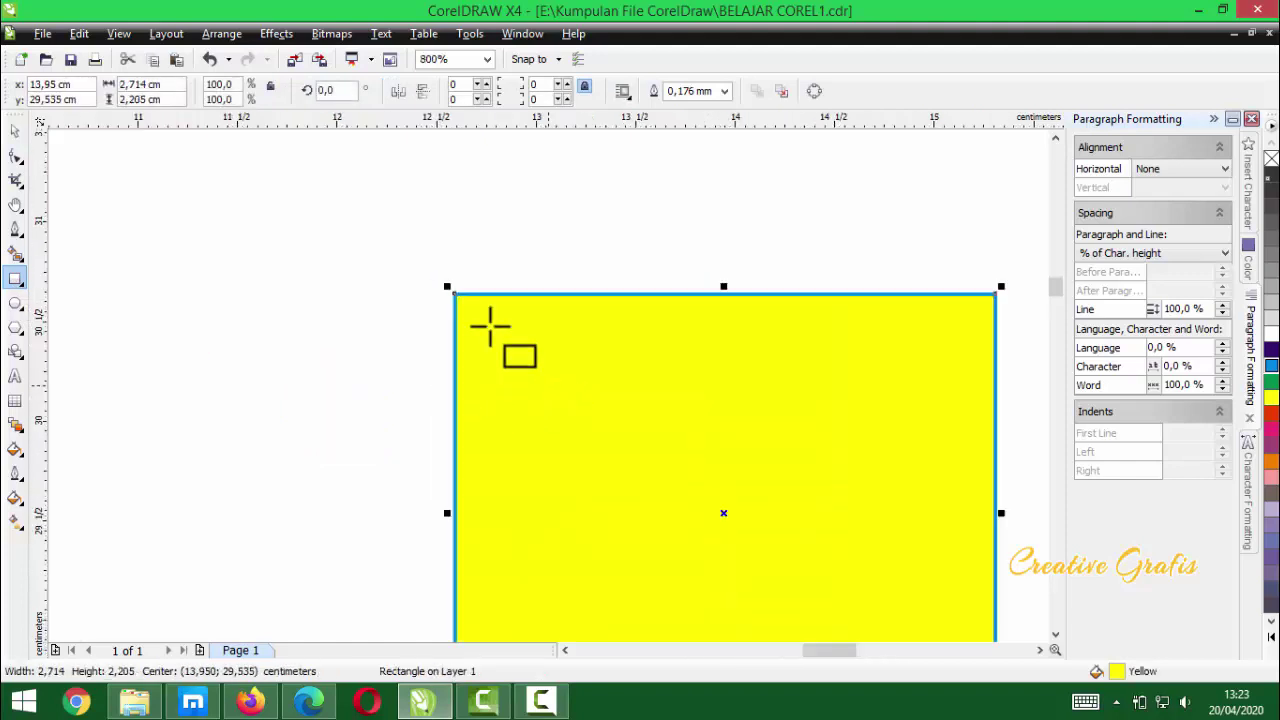
pyautogui.scroll(-1, 553, 405)
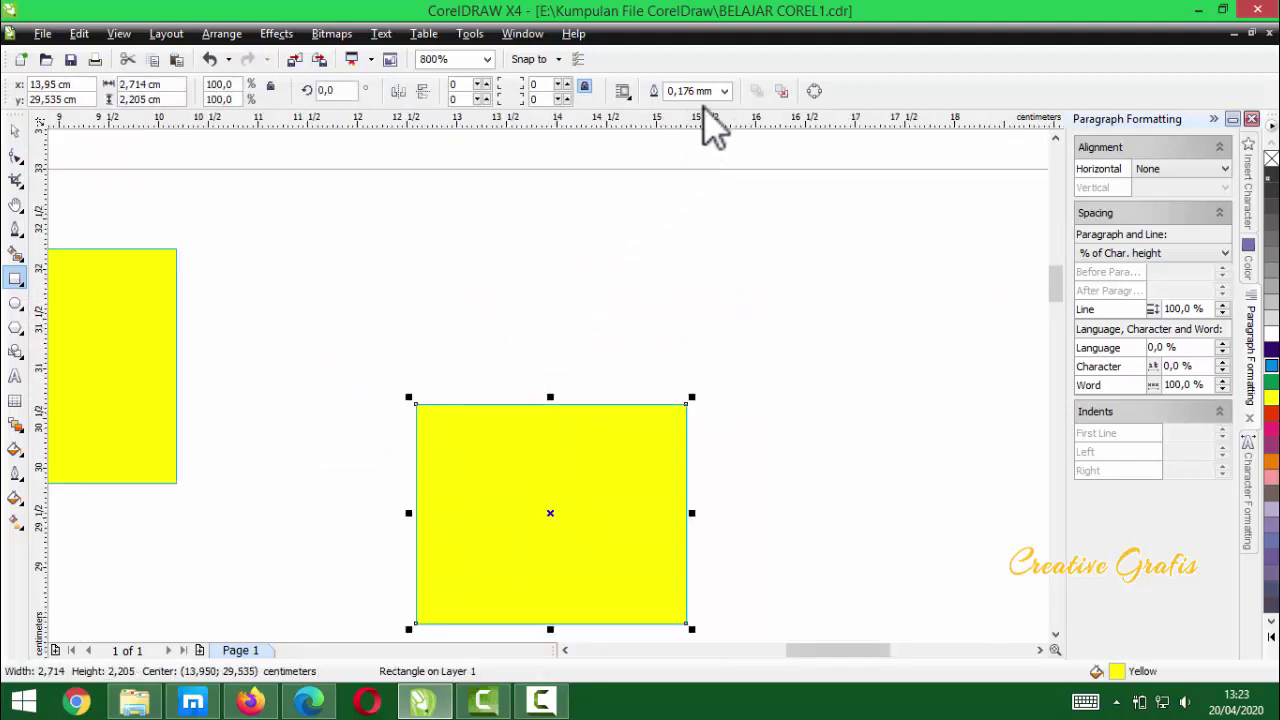
# - Set the new rectangle's outline width to 1.0 mm after trying 1.5 mm
pyautogui.click(724, 91)
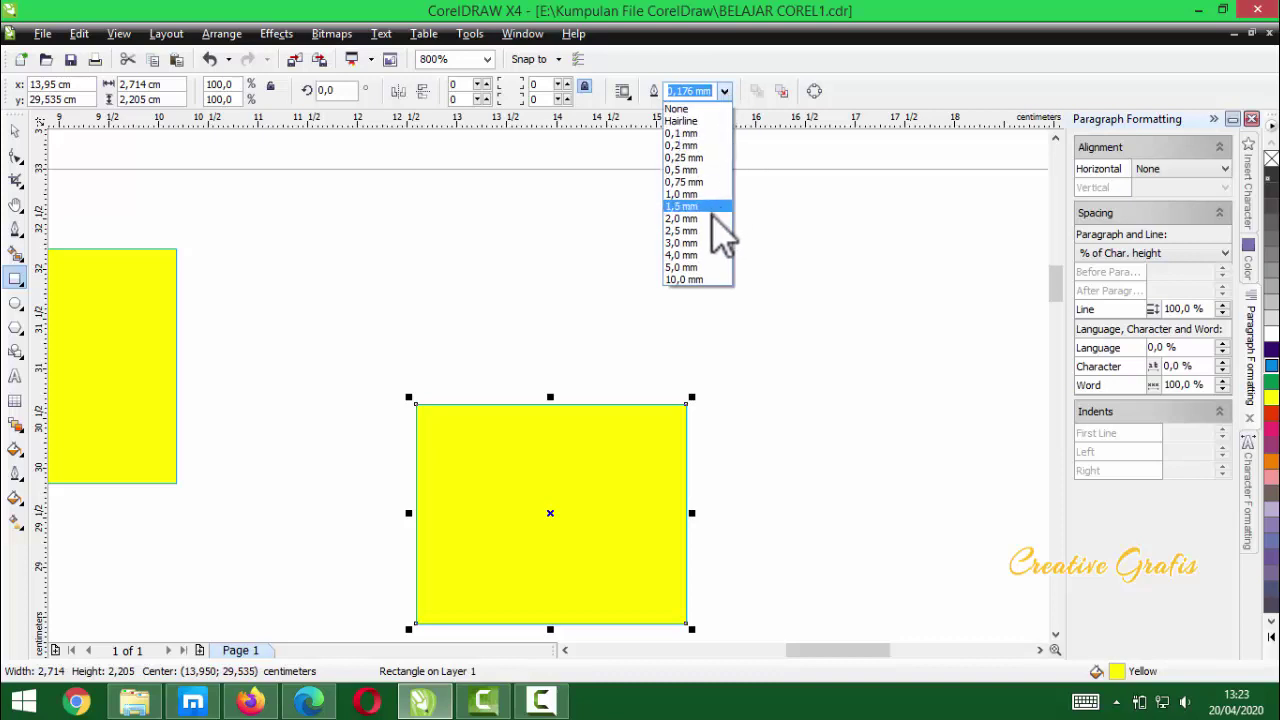
pyautogui.click(700, 218)
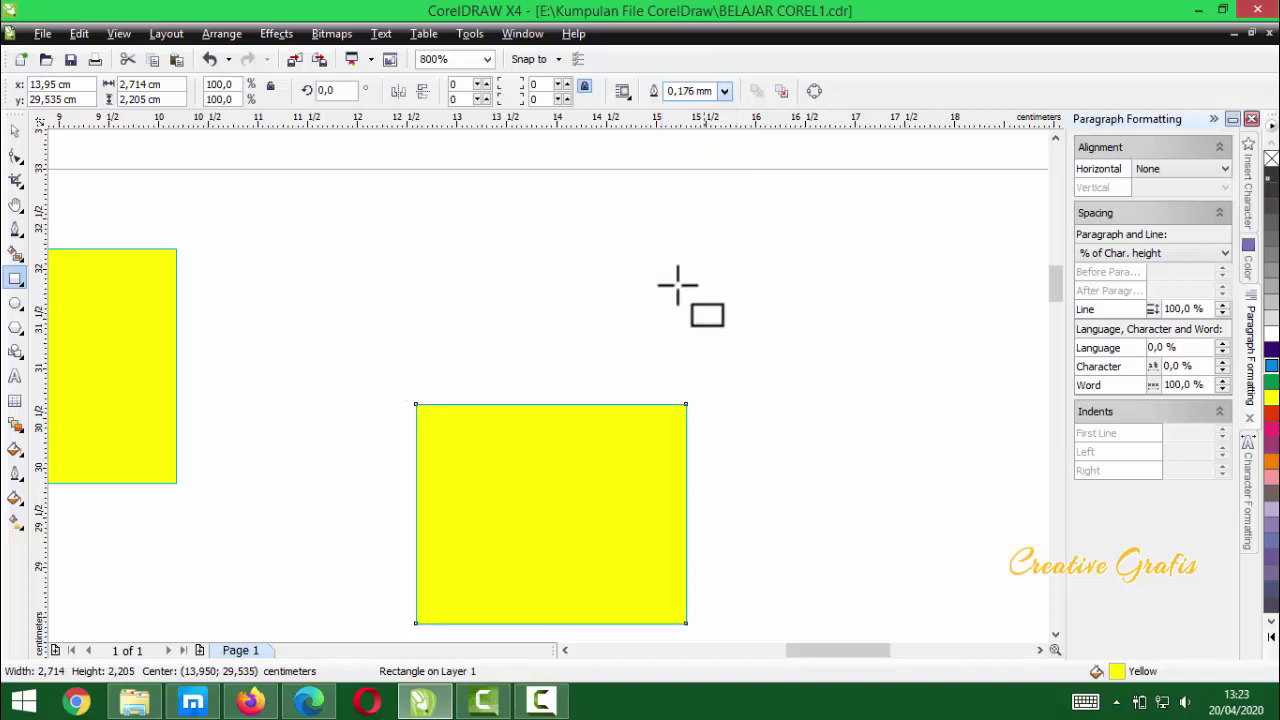
pyautogui.click(726, 91)
pyautogui.click(702, 207)
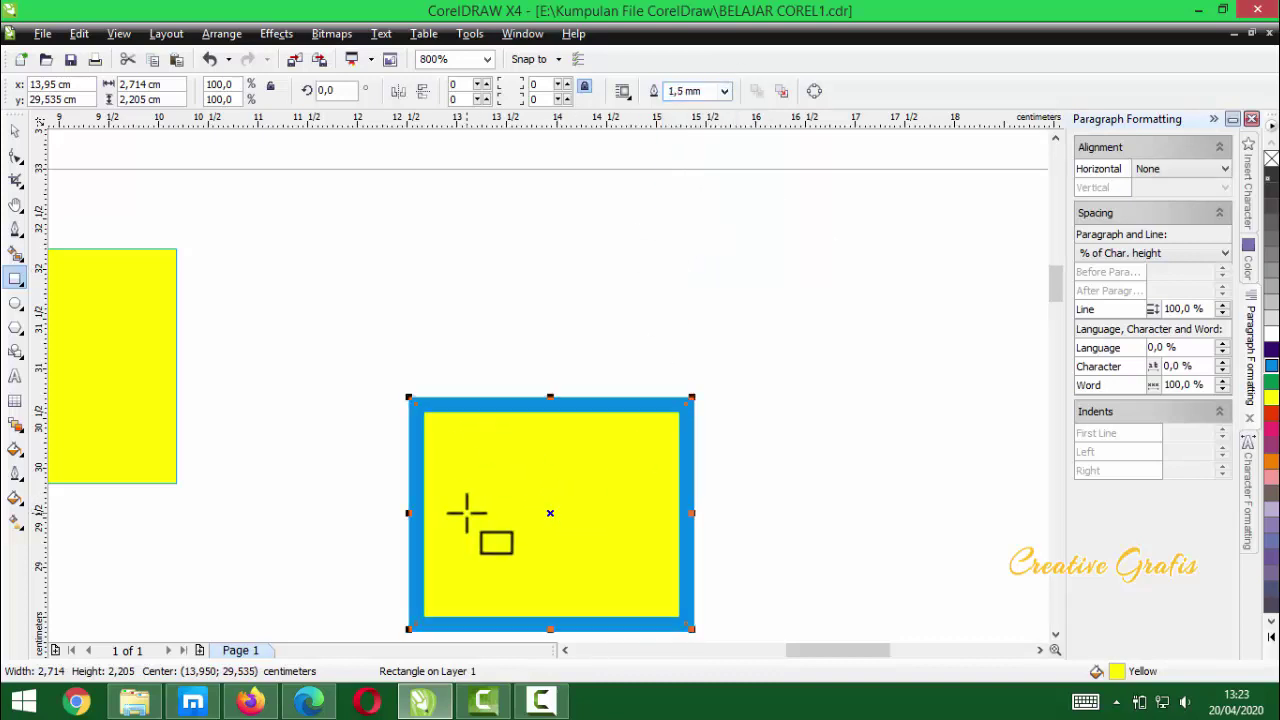
pyautogui.click(726, 91)
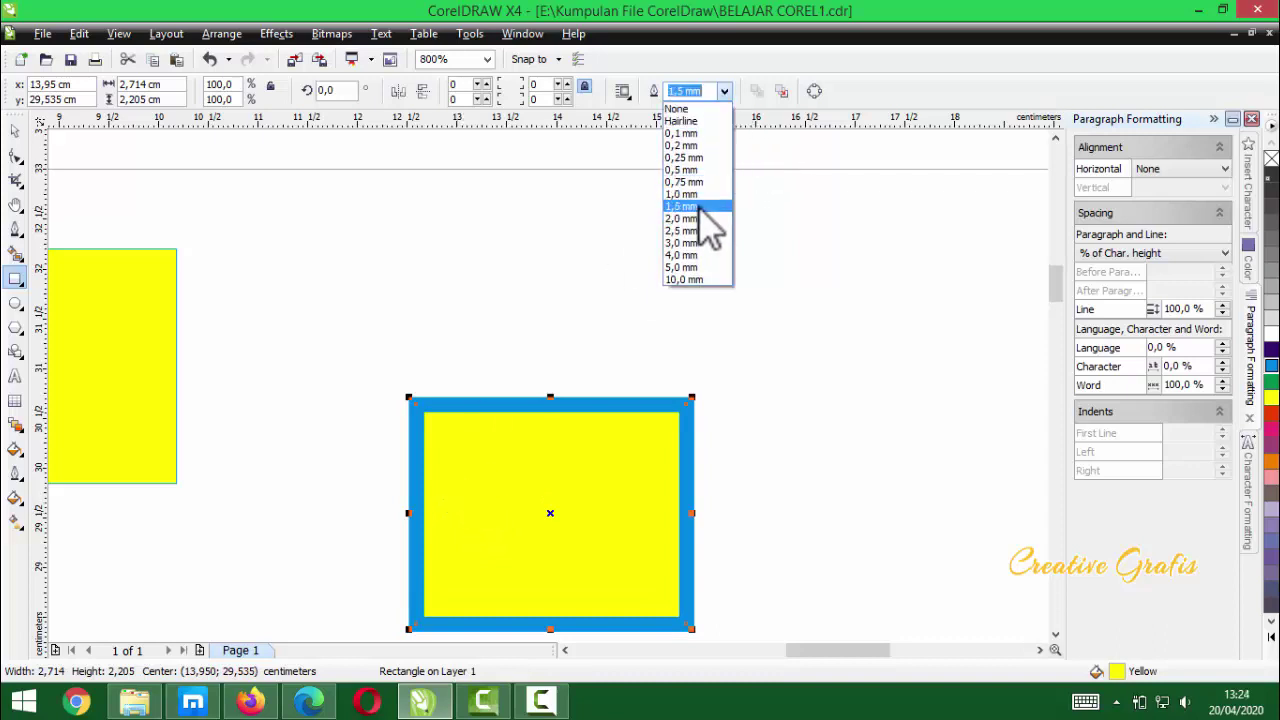
pyautogui.click(696, 197)
# - Move the thick-outlined rectangle up and left to about X 12.43, Y 30.28 cm, beside the thin-outlined one, and deselect it
pyautogui.click(15, 130)
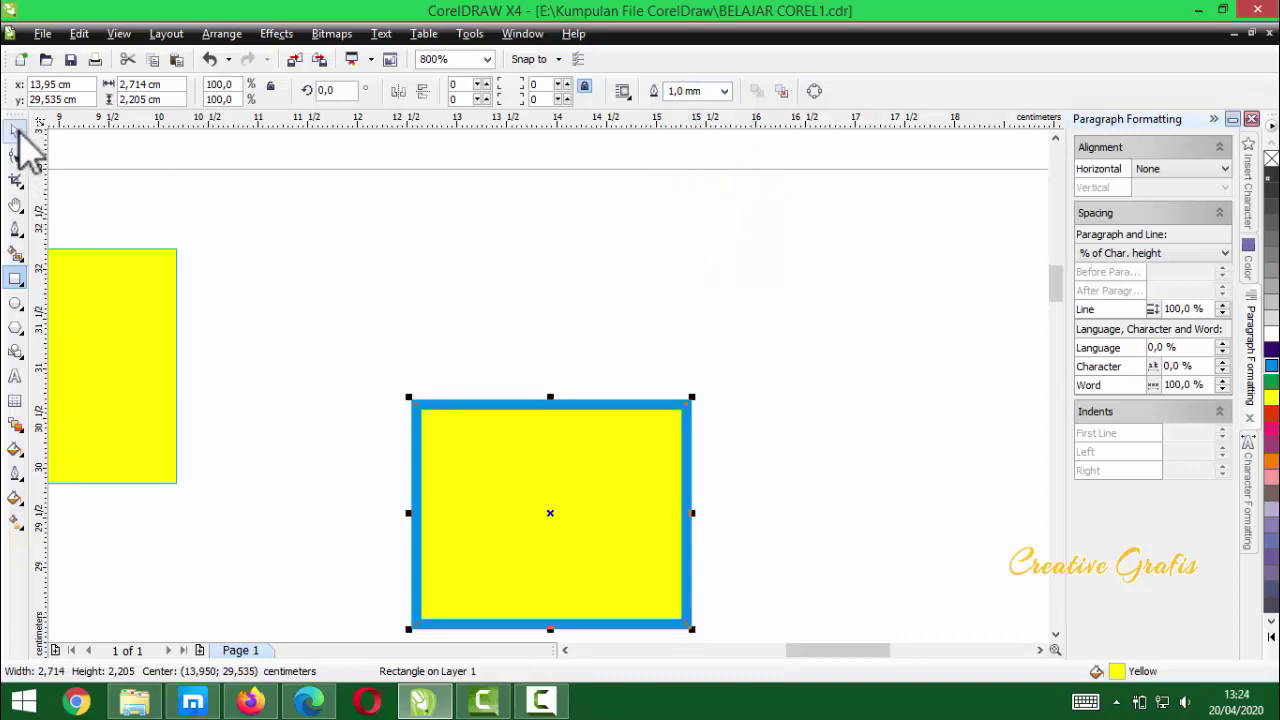
pyautogui.moveTo(541, 505); pyautogui.dragTo(519, 430)
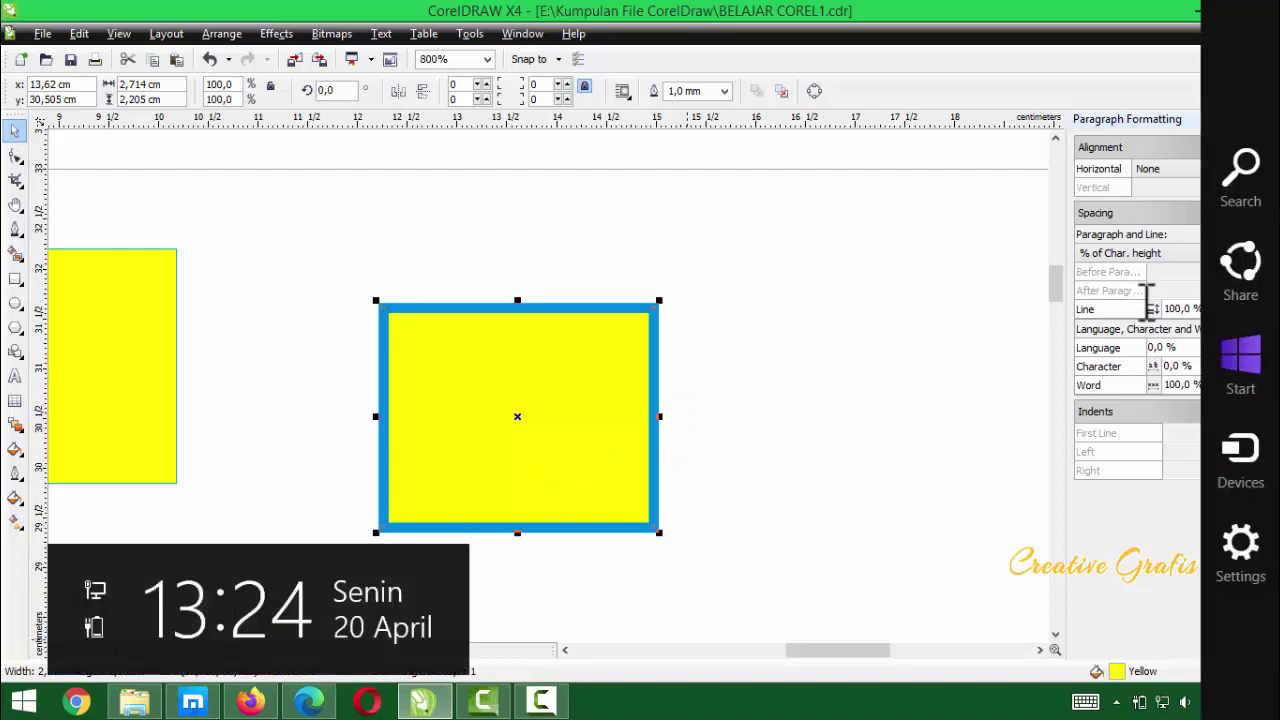
pyautogui.moveTo(520, 398); pyautogui.dragTo(541, 400)
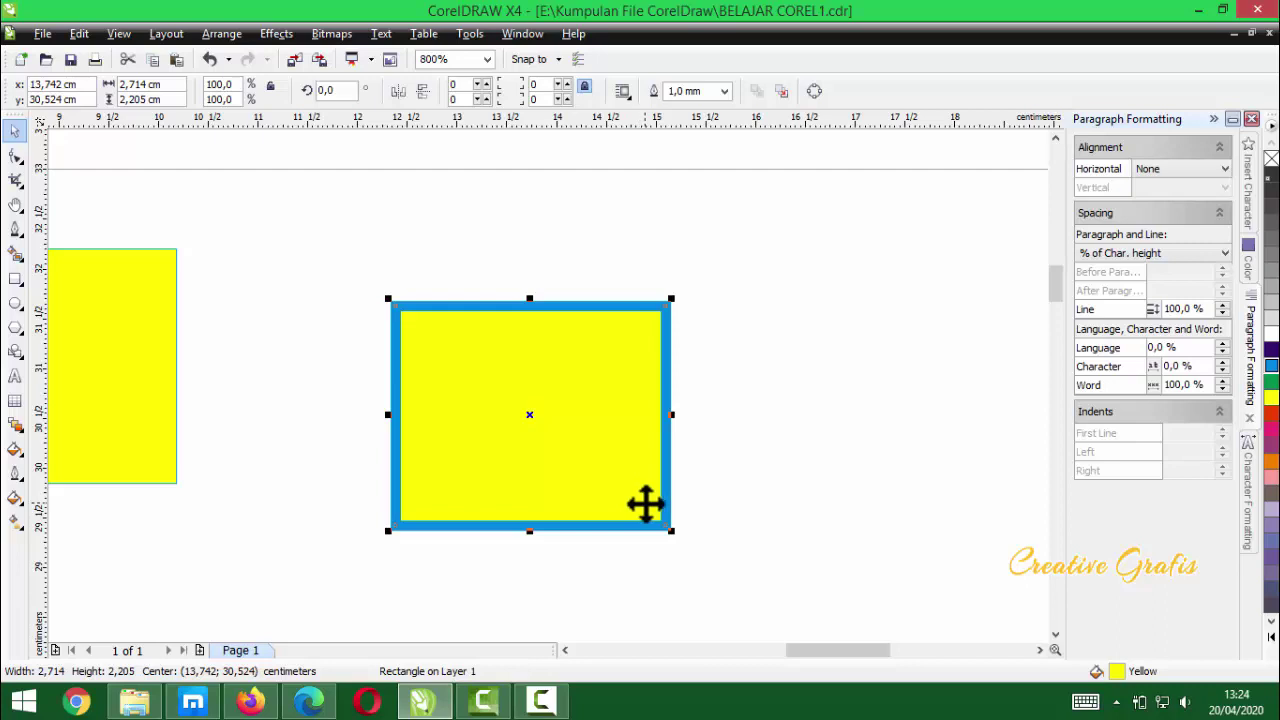
pyautogui.moveTo(571, 427); pyautogui.dragTo(561, 420)
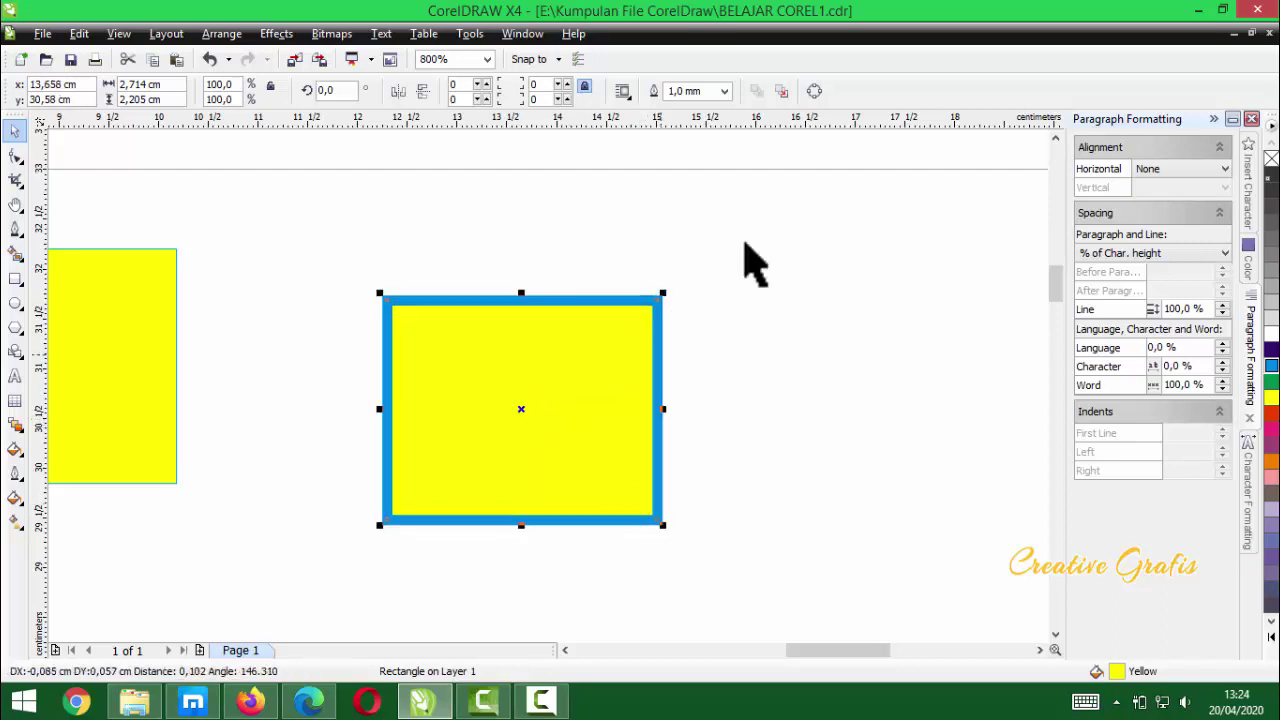
pyautogui.scroll(-1, 540, 578)
pyautogui.moveTo(540, 326); pyautogui.dragTo(510, 338)
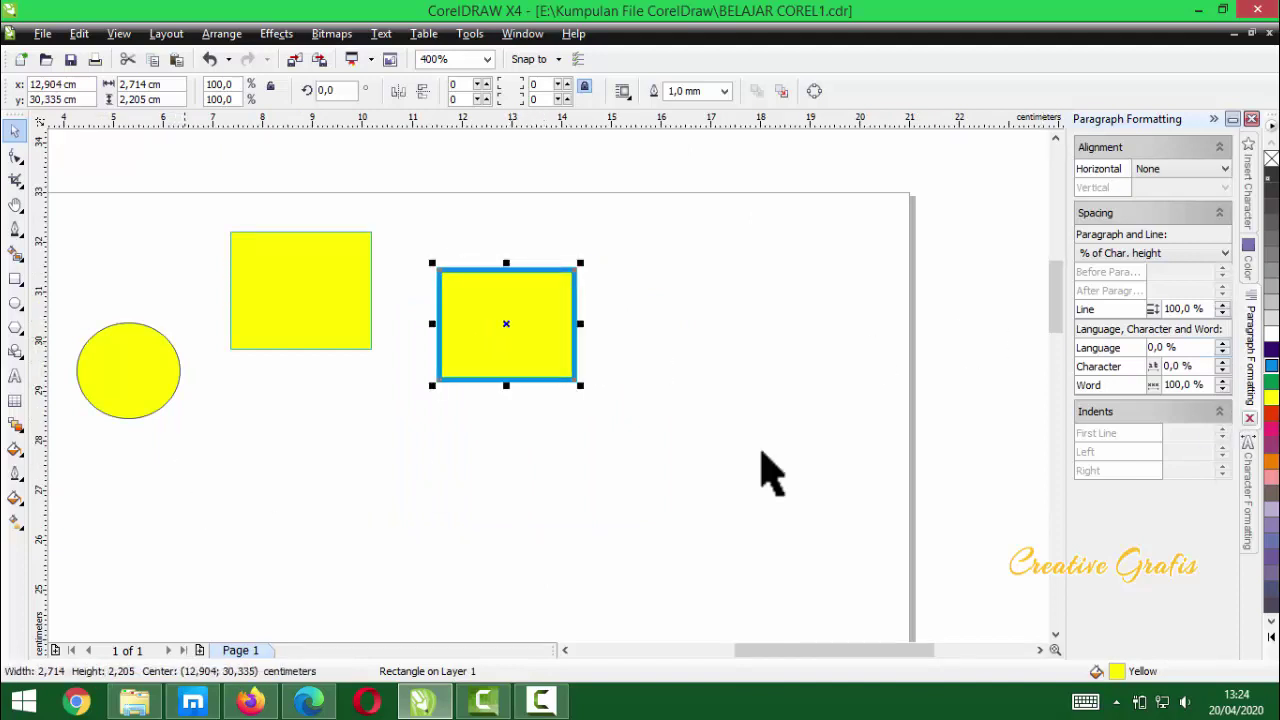
pyautogui.moveTo(503, 340); pyautogui.dragTo(480, 348)
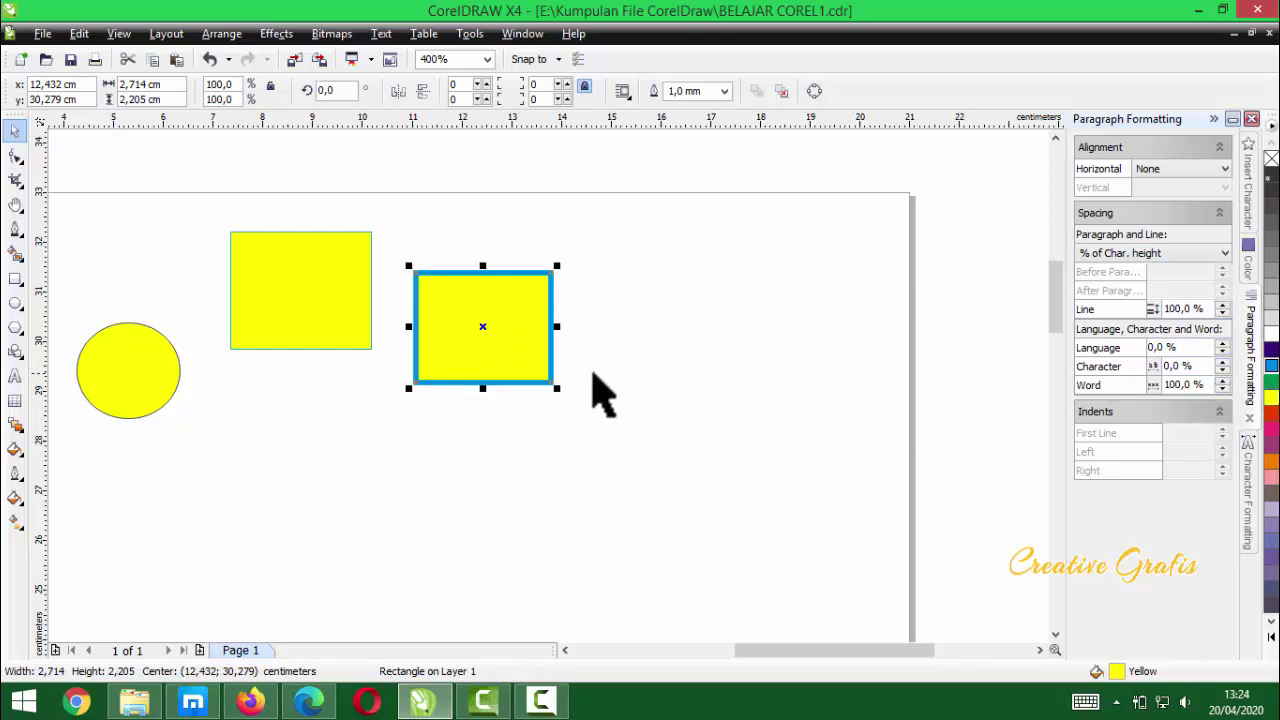
pyautogui.click(662, 366)
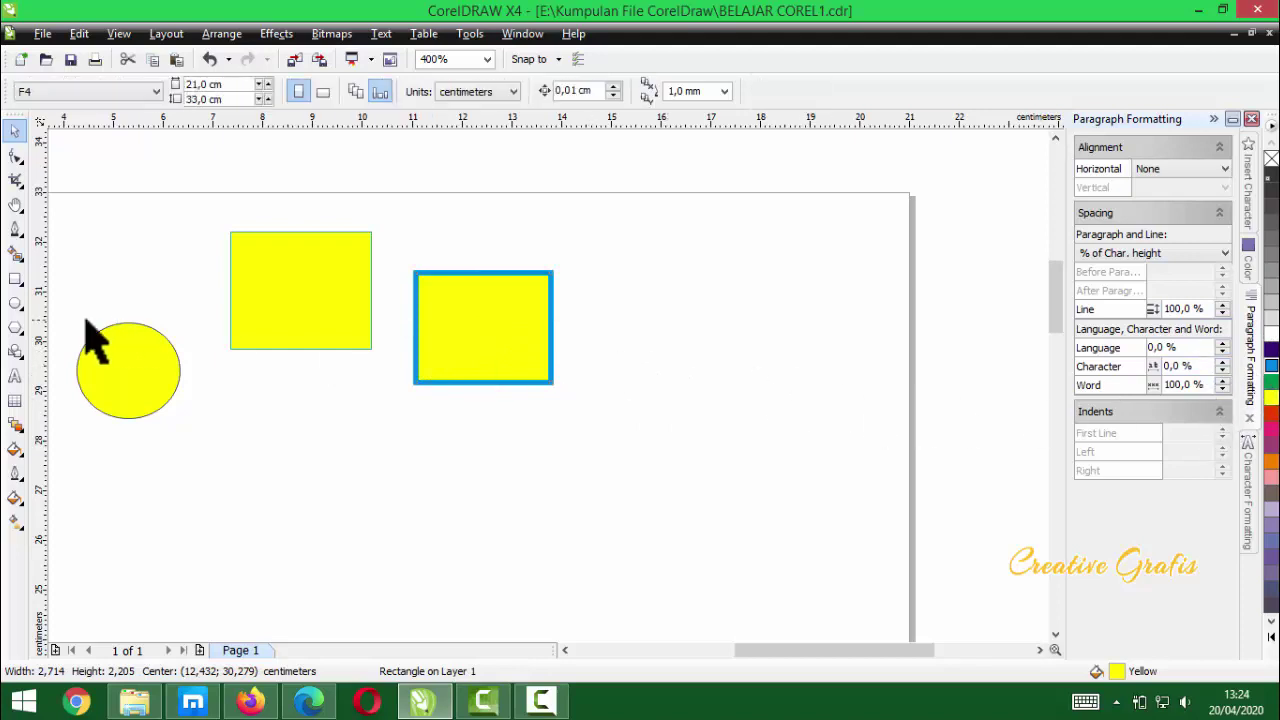
# - Draw a rectangle about 3.49 × 2.36 cm to the right of the thick-outlined one and fill it red
pyautogui.click(16, 279)
pyautogui.moveTo(624, 255)
pyautogui.mouseDown()
pyautogui.moveTo(720, 371)
pyautogui.moveTo(798, 372)
pyautogui.mouseUp()
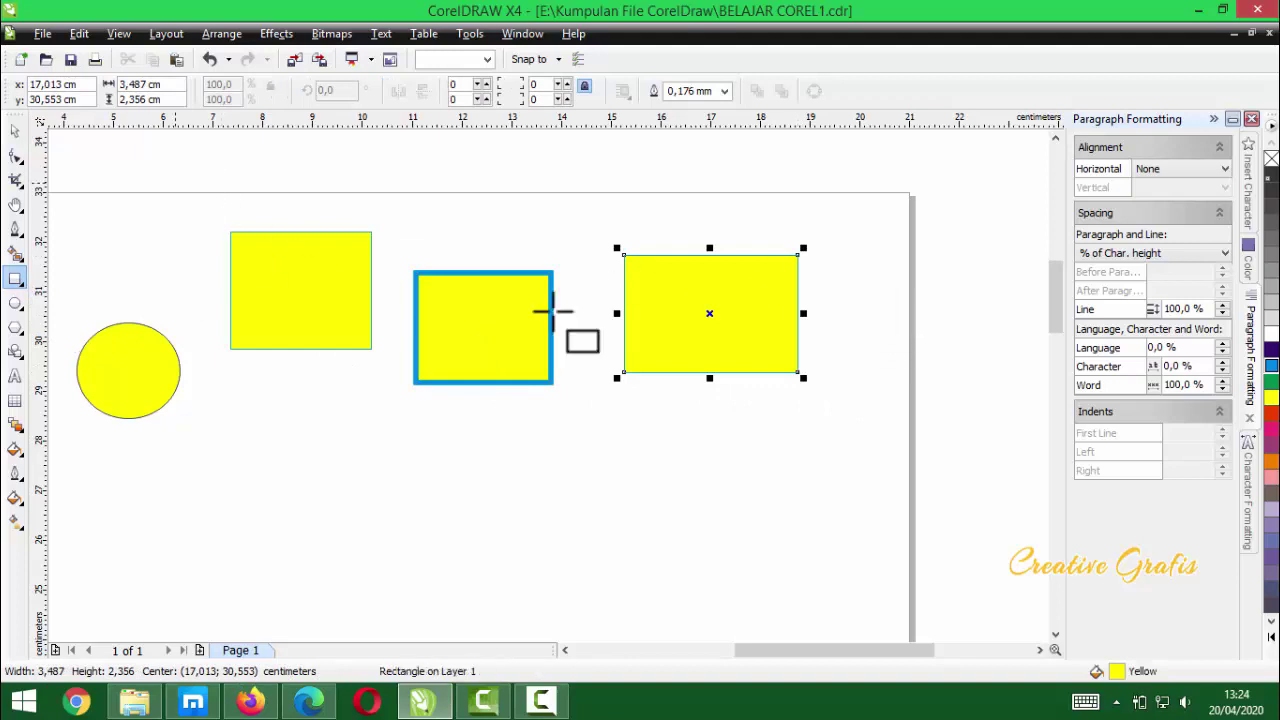
pyautogui.click(1272, 414)
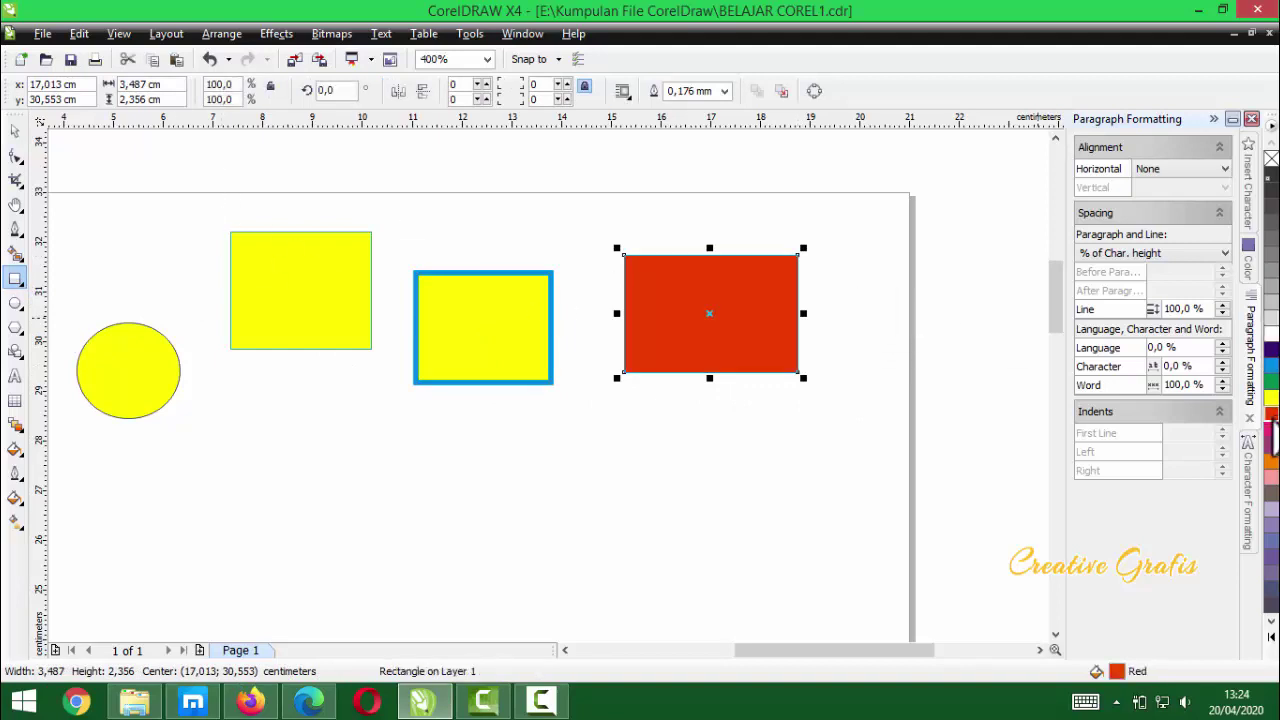
# - Draw a rectangle about 2.94 × 1.66 cm below the red rectangle and move it up and left, closer to the red one
pyautogui.click(668, 415)
pyautogui.moveTo(668, 415); pyautogui.dragTo(817, 500)
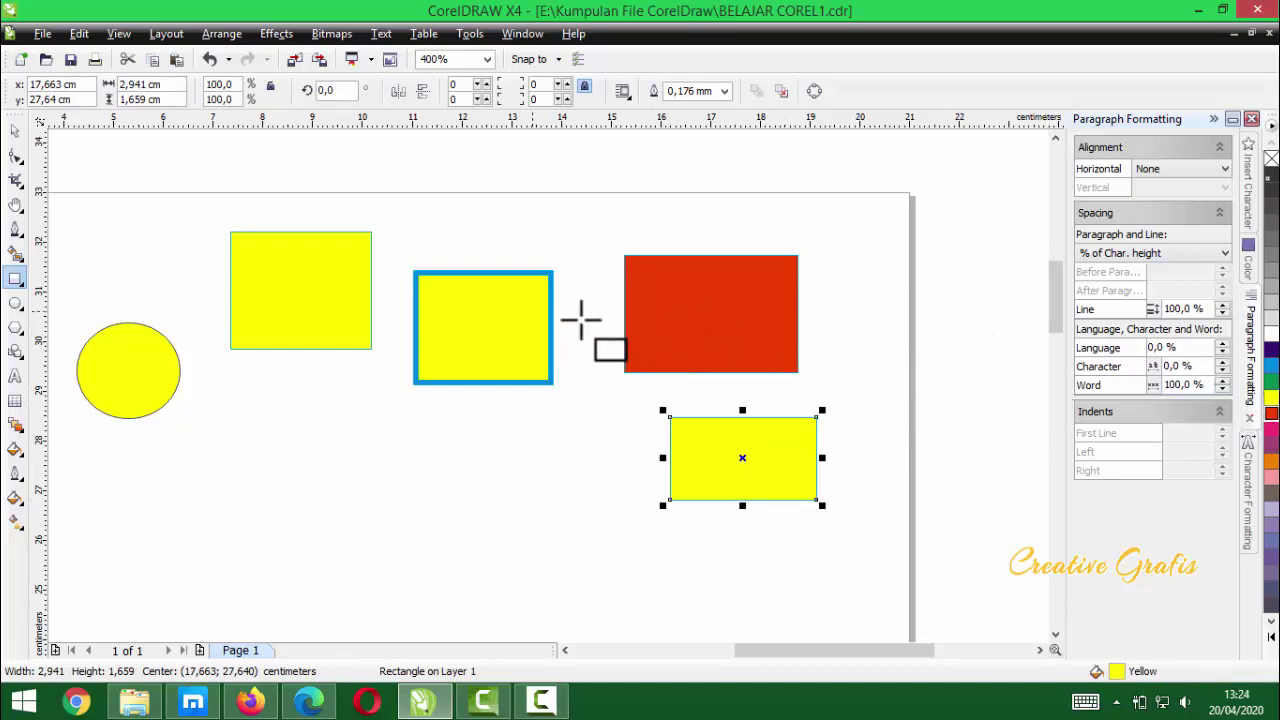
pyautogui.click(15, 130)
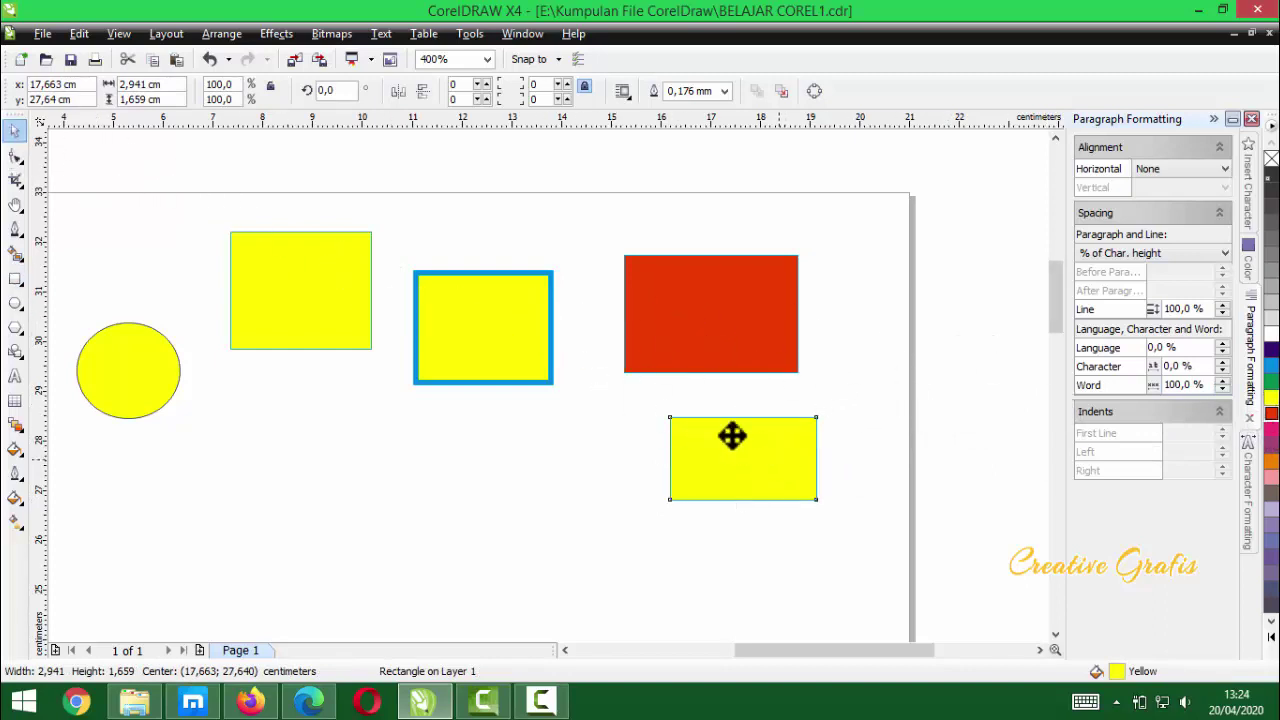
pyautogui.moveTo(731, 434); pyautogui.dragTo(678, 406)
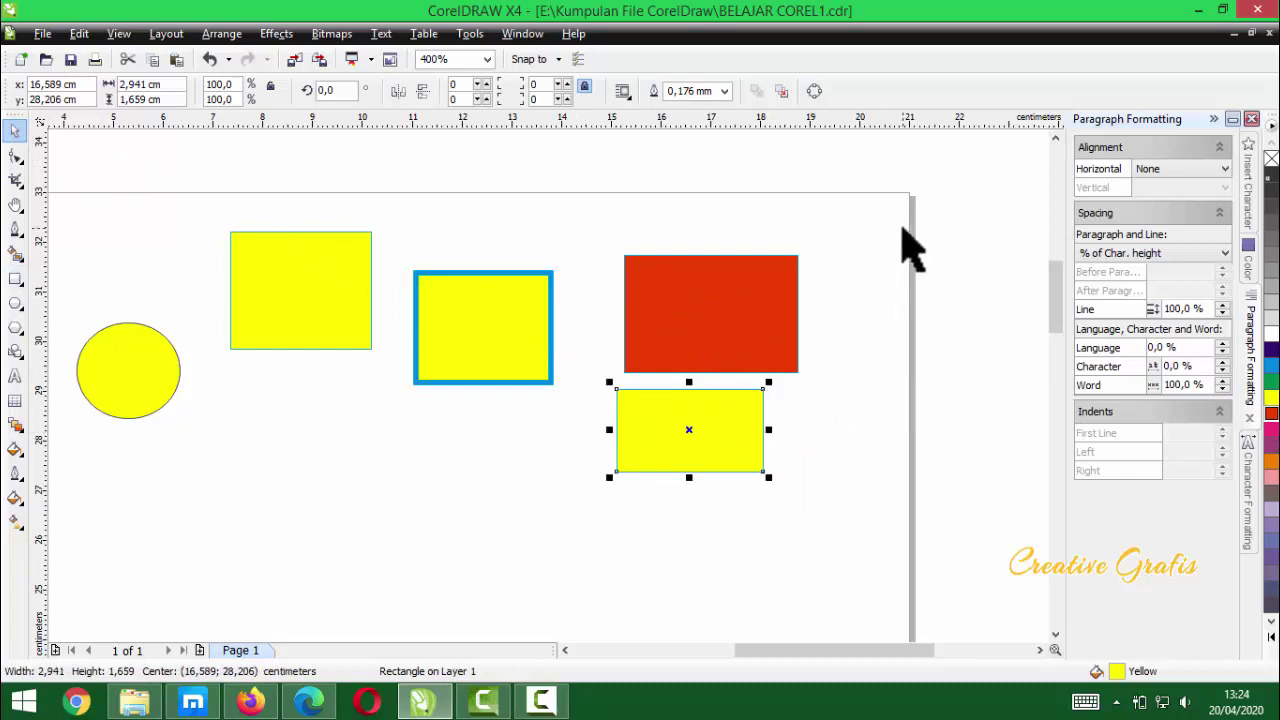
# - Delete every object except the rectangle with the thick blue outline, and place that rectangle at about X 8.79, Y 31.13 cm
pyautogui.moveTo(905, 245); pyautogui.dragTo(563, 528)
pyautogui.press('Delete')
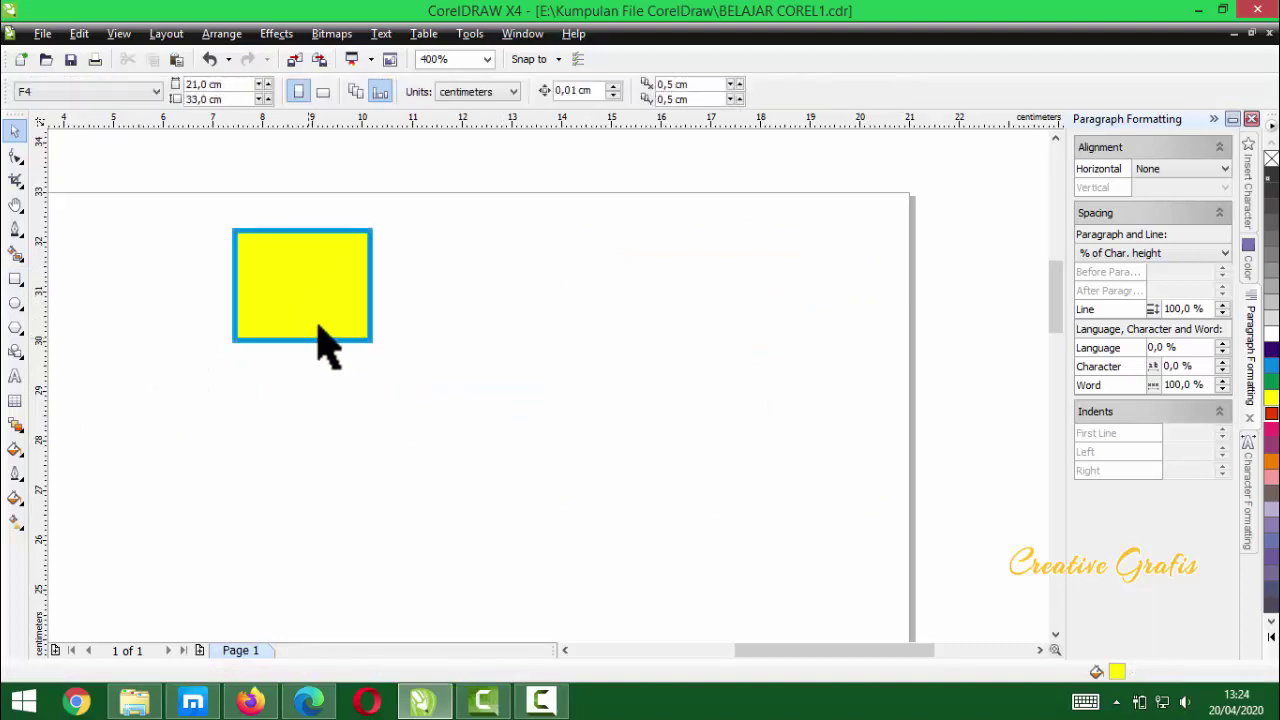
pyautogui.click(340, 335)
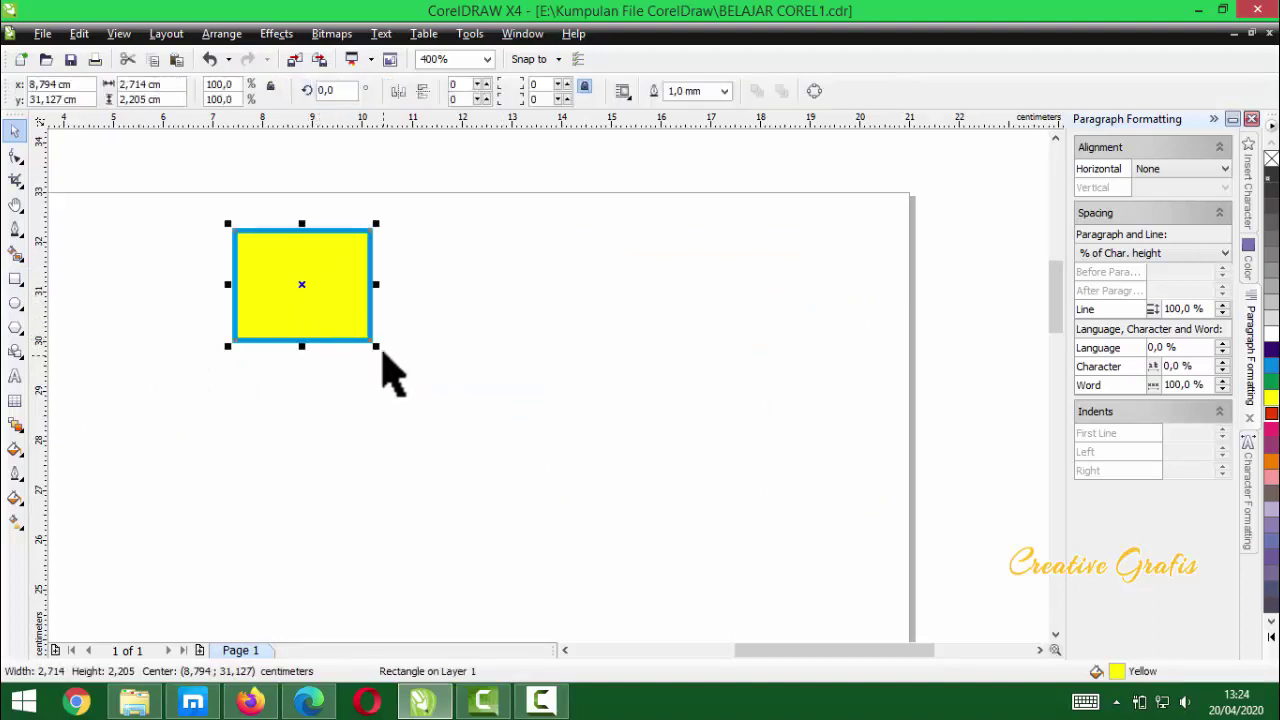
# - Enlarge the remaining rectangle to about 5.05 × 2.74 cm and move it to about X 11.47, Y 29.86 cm
pyautogui.moveTo(376, 348); pyautogui.dragTo(486, 434)
pyautogui.moveTo(394, 406); pyautogui.dragTo(418, 428)
pyautogui.moveTo(405, 354); pyautogui.dragTo(434, 349)
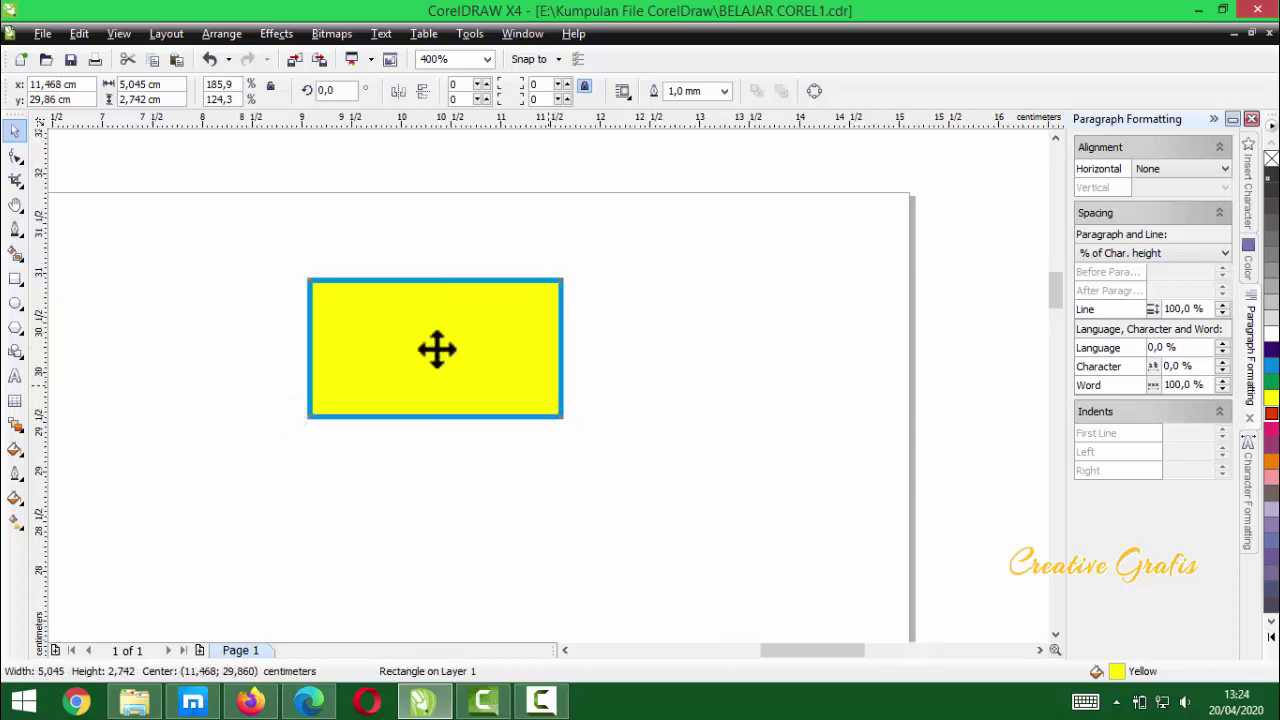
# - Examine the blue-outlined rectangle's corner nodes with the Shape tool and locate the Convert To Curves command without applying it
pyautogui.scroll(1, 325, 310)
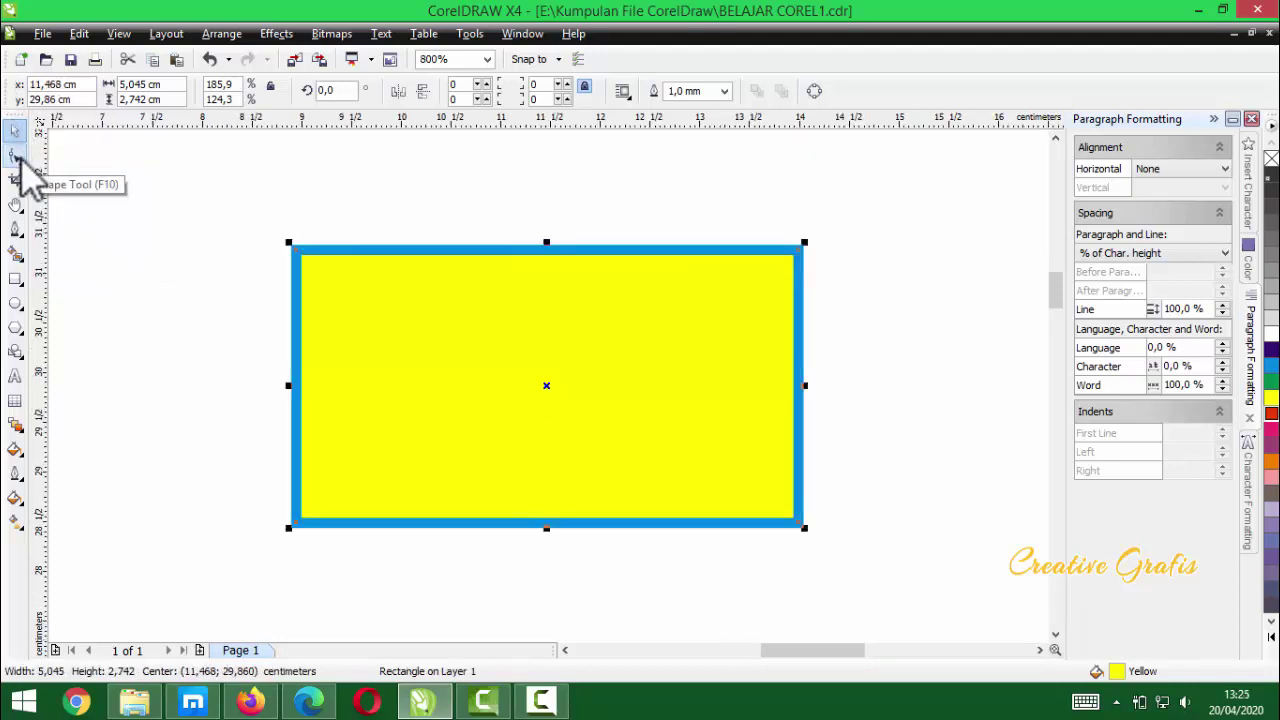
pyautogui.click(17, 159)
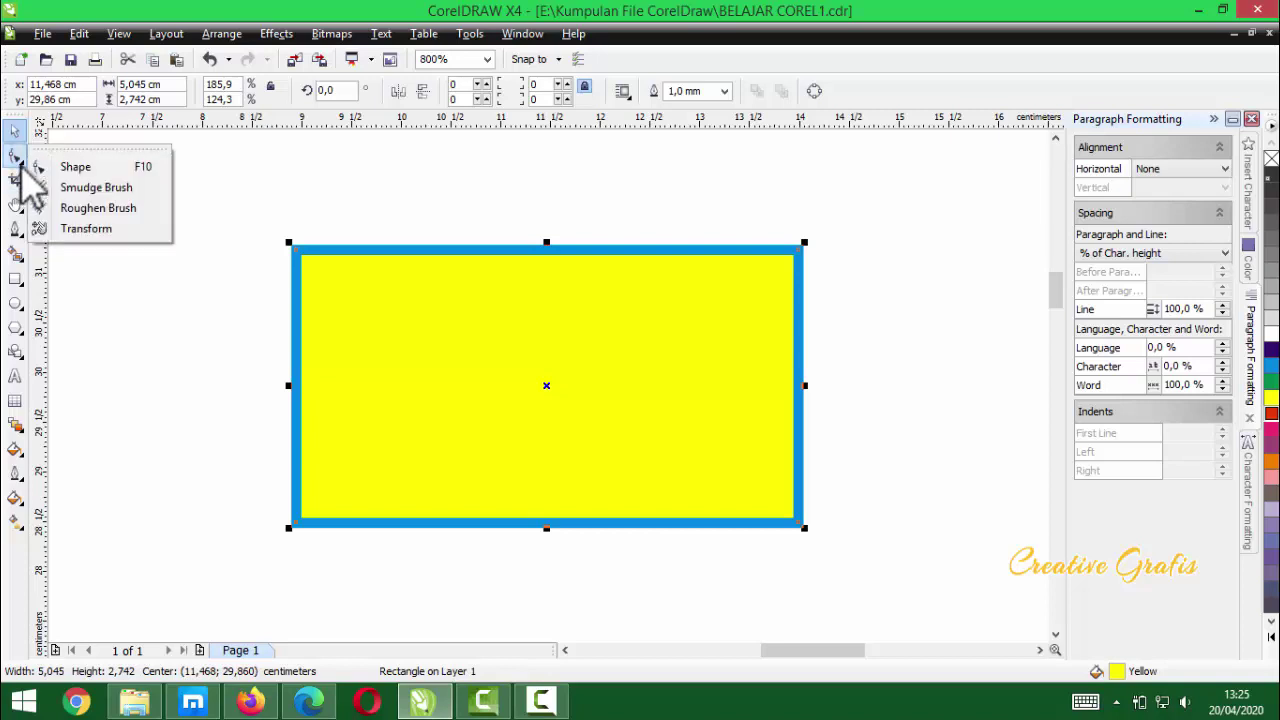
pyautogui.click(78, 167)
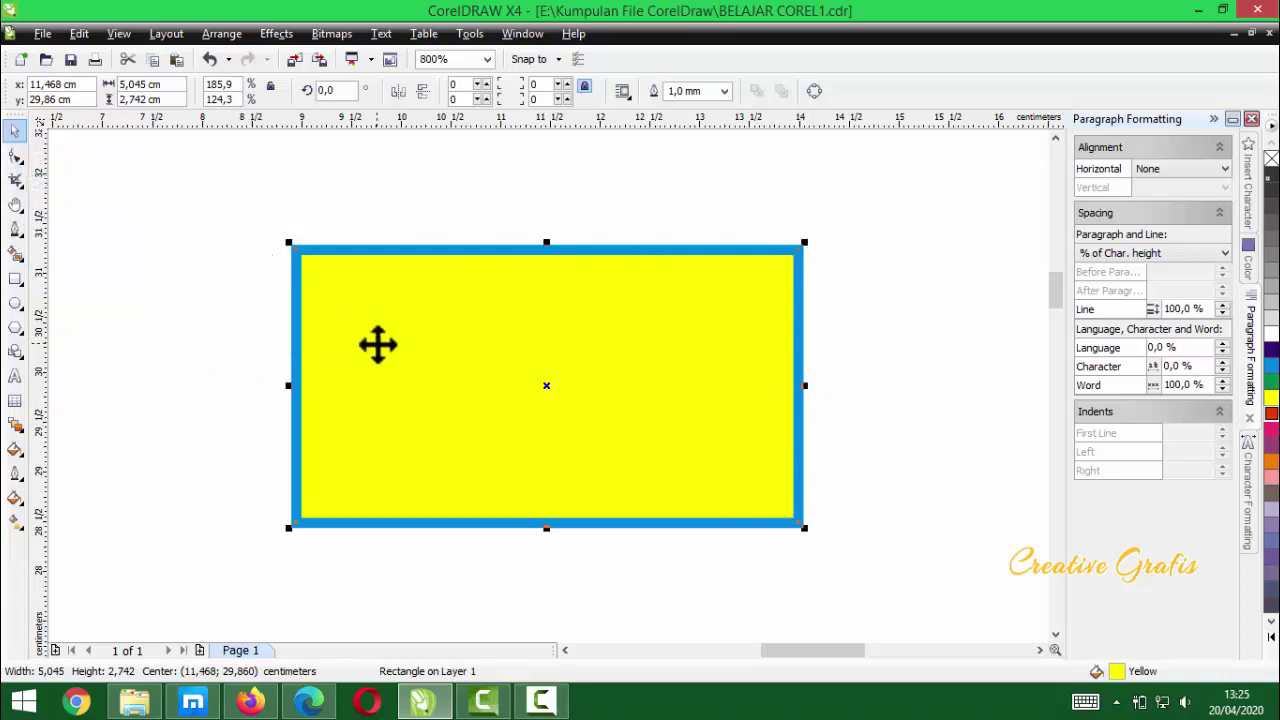
pyautogui.scroll(1, 374, 343)
pyautogui.scroll(-1, 569, 374)
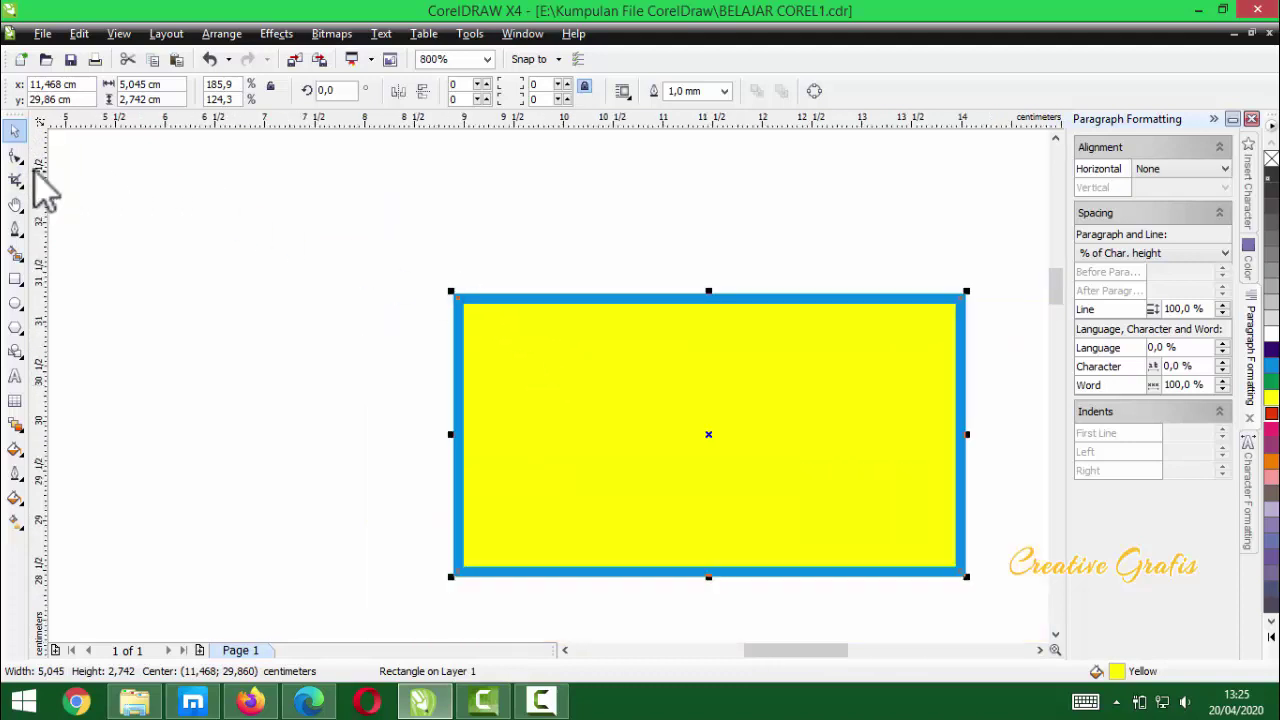
pyautogui.click(15, 157)
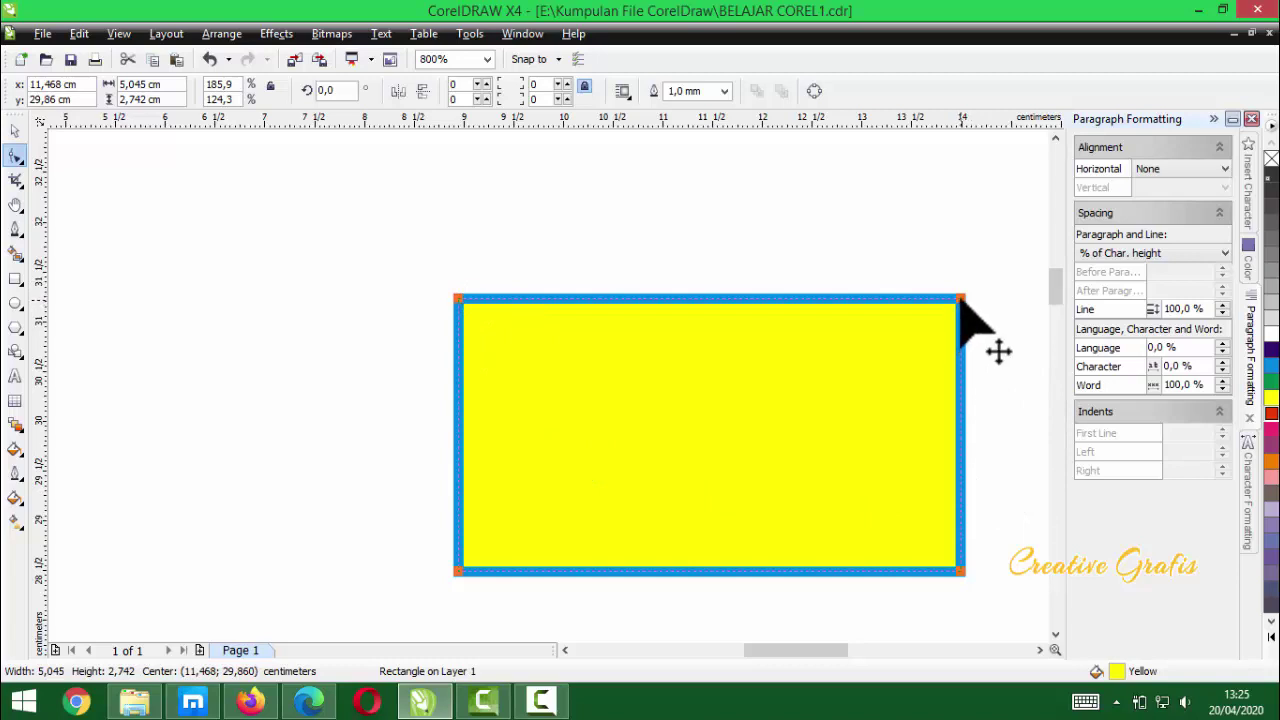
pyautogui.scroll(-2, 971, 343)
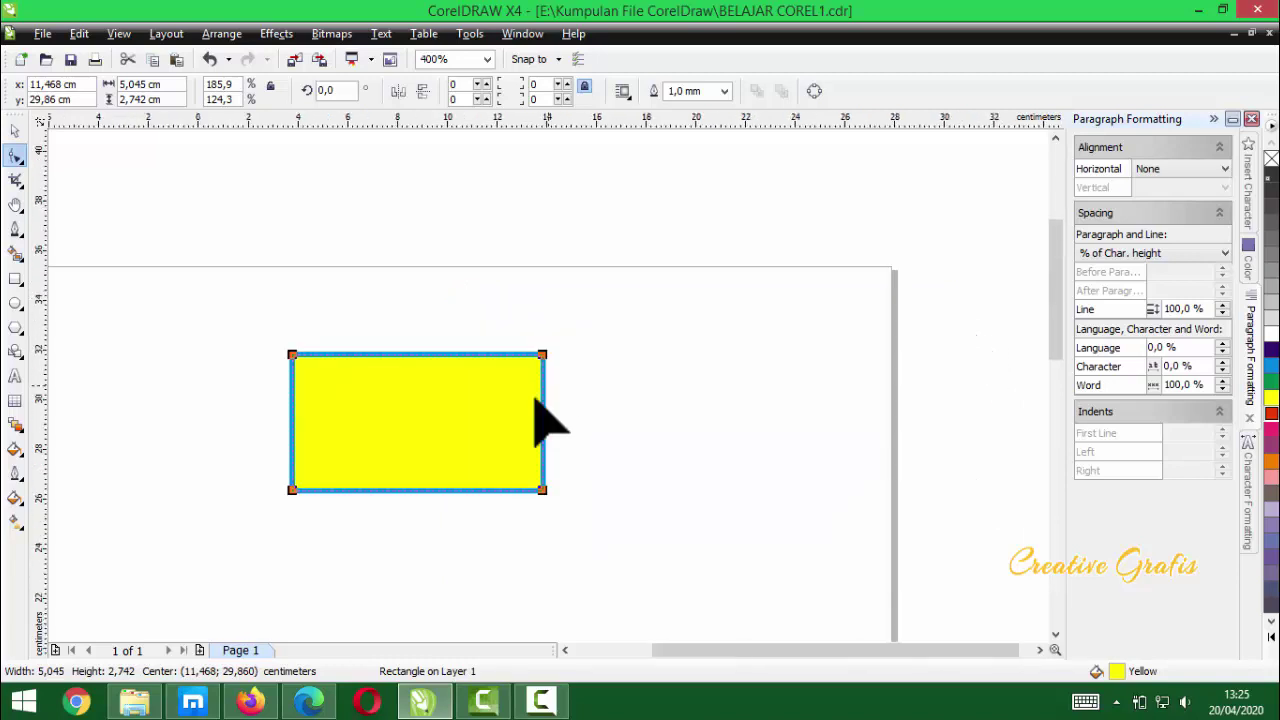
pyautogui.scroll(1, 486, 420)
pyautogui.scroll(1, 559, 386)
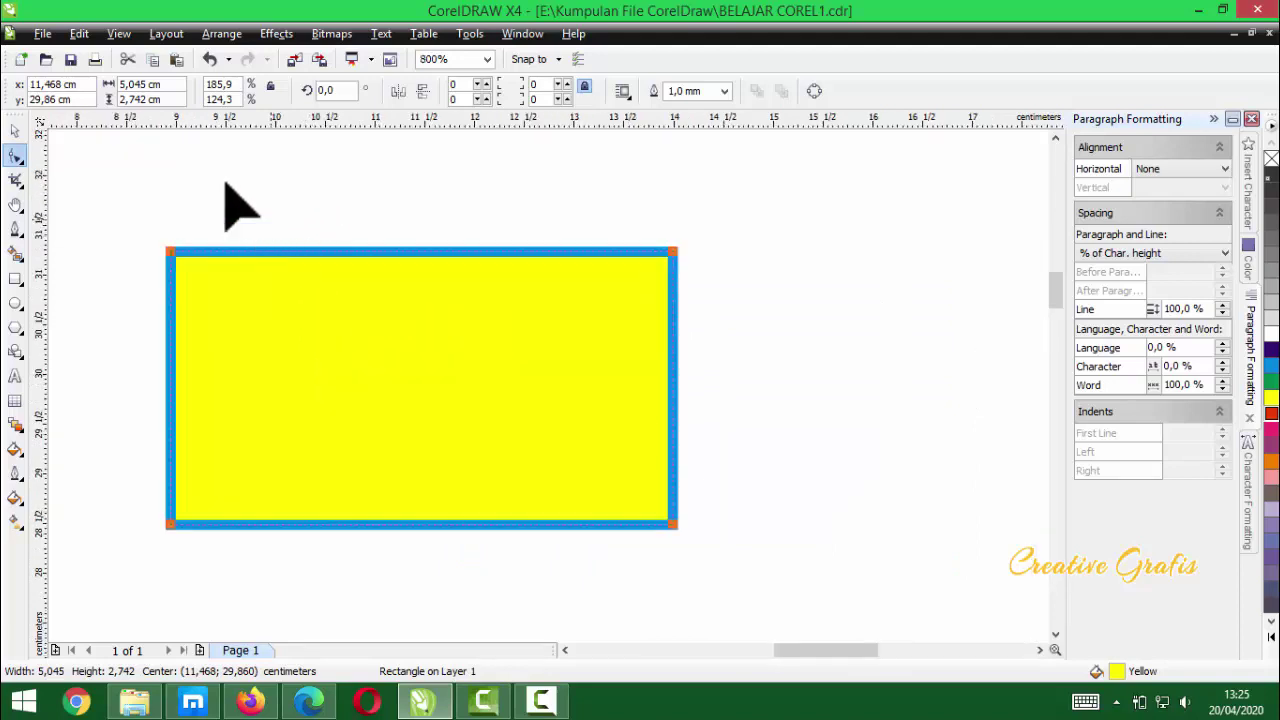
pyautogui.click(221, 34)
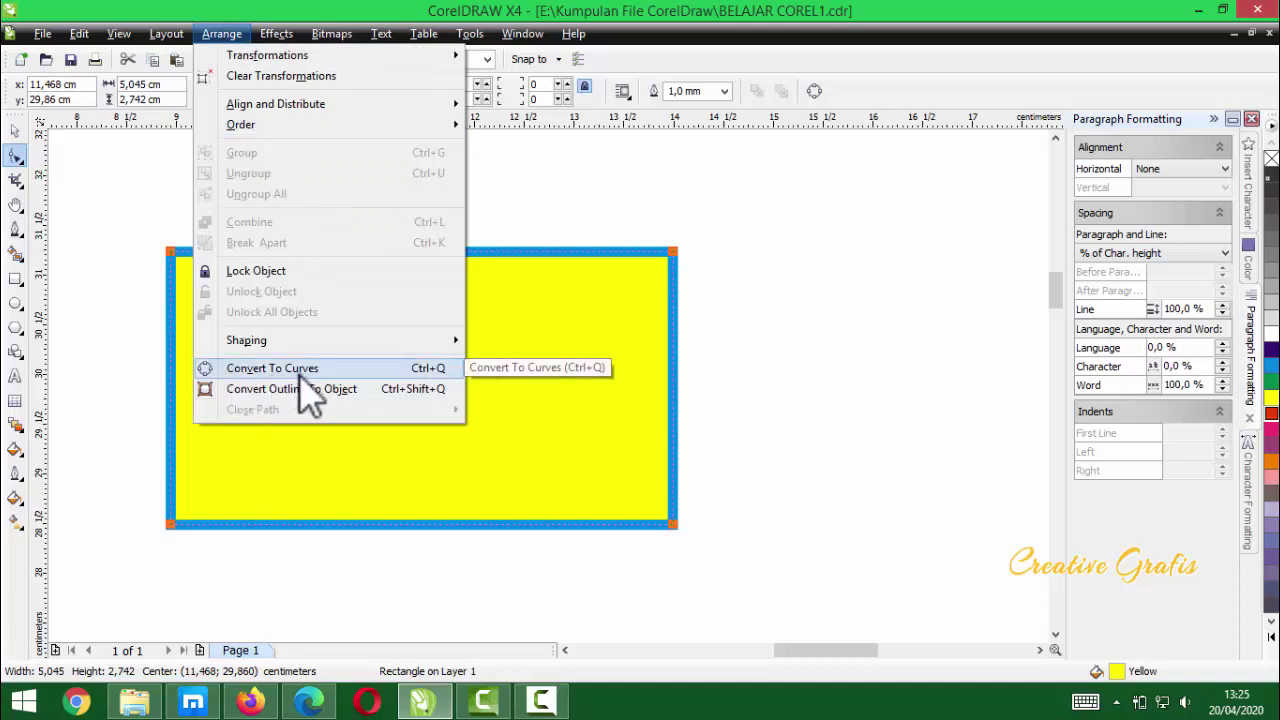
pyautogui.click(628, 234)
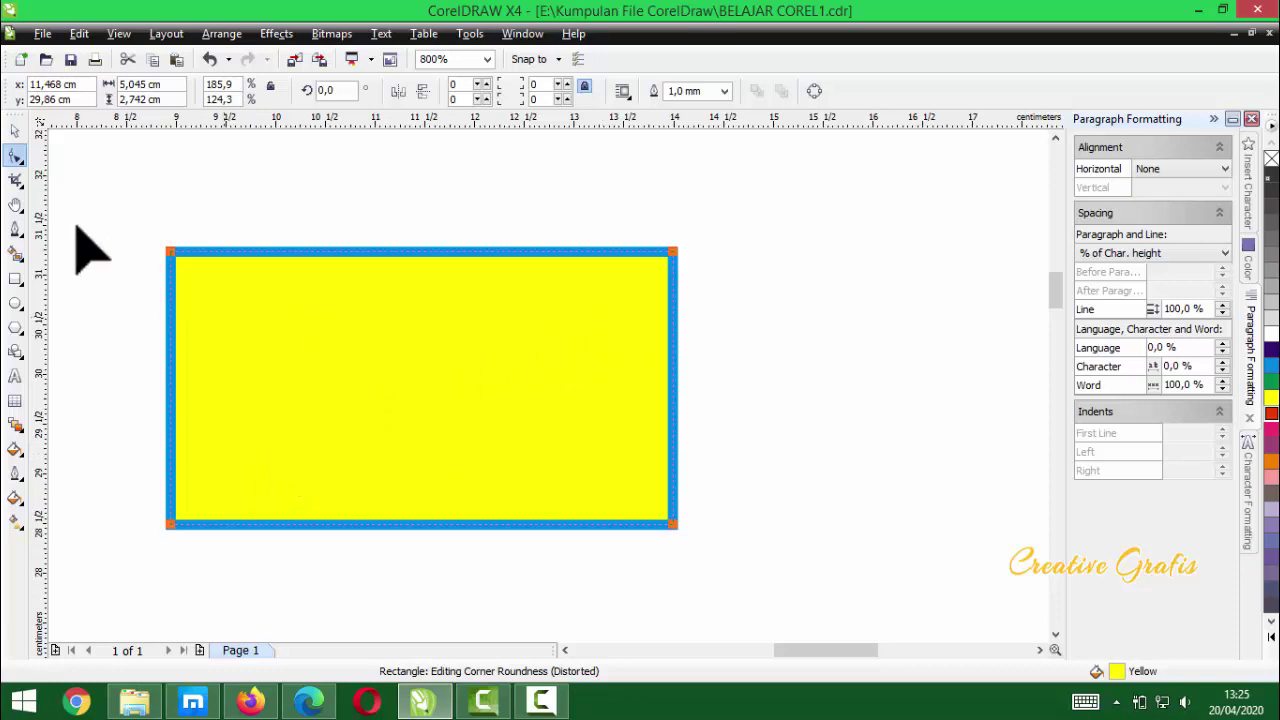
# - Replace the existing rectangle with a new one about 3.18 × 1.31 cm and set its outline width to 0.75 mm
pyautogui.click(14, 131)
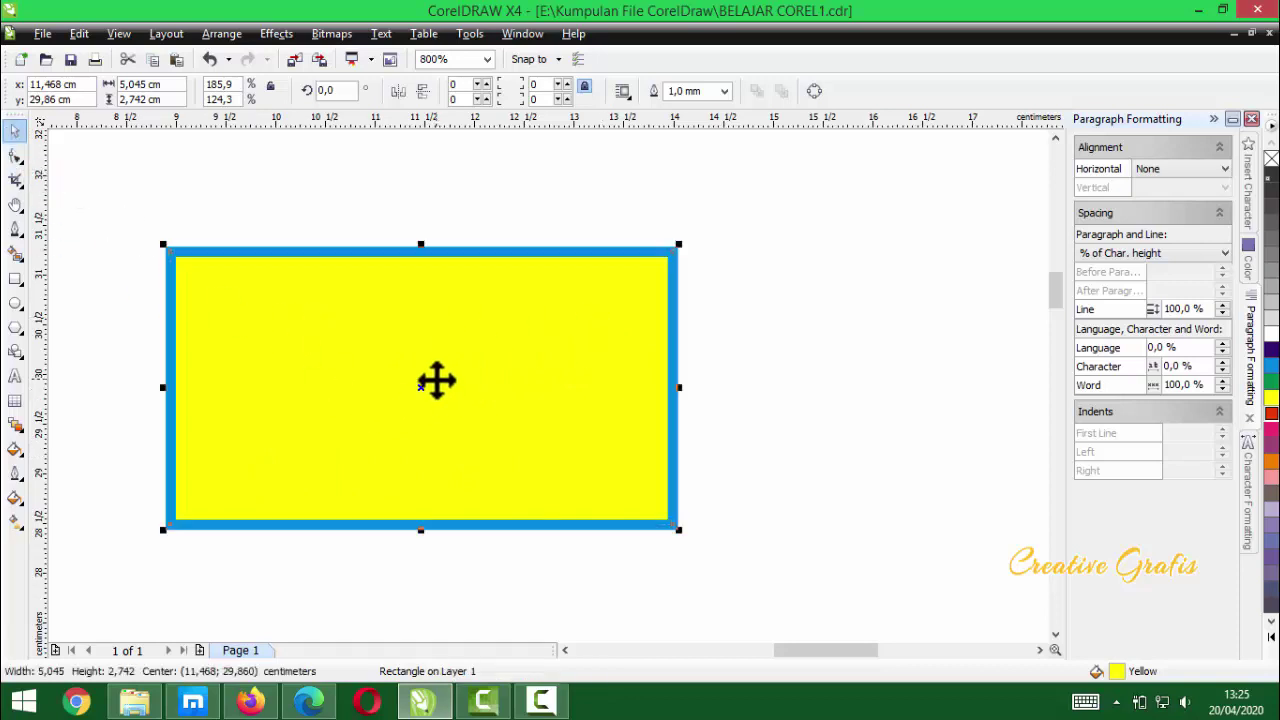
pyautogui.press('Delete')
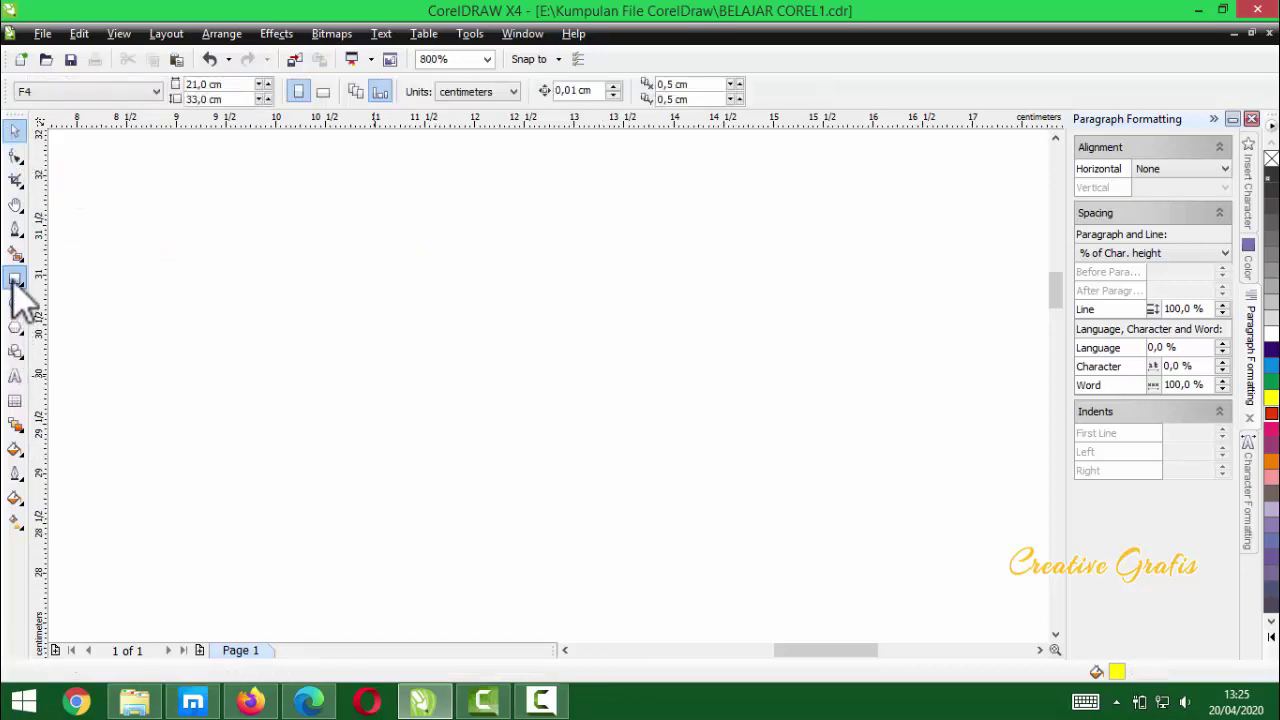
pyautogui.click(15, 278)
pyautogui.moveTo(241, 274); pyautogui.dragTo(556, 405)
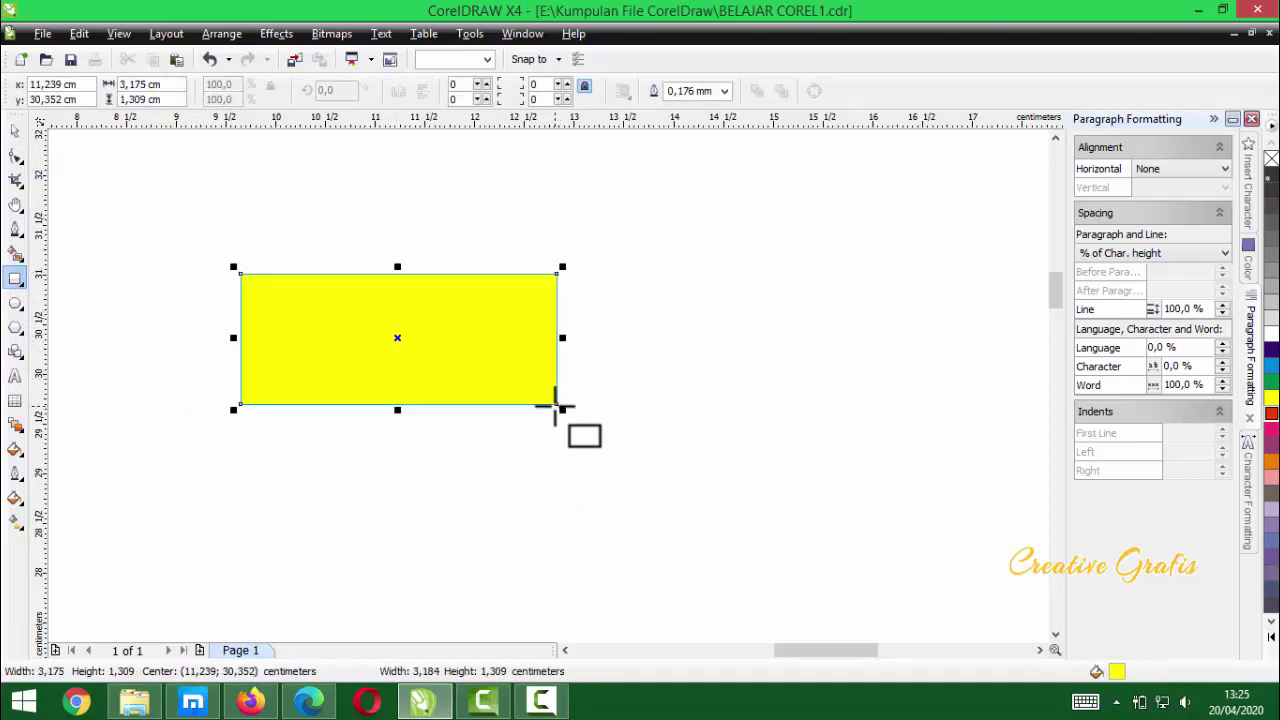
pyautogui.click(725, 91)
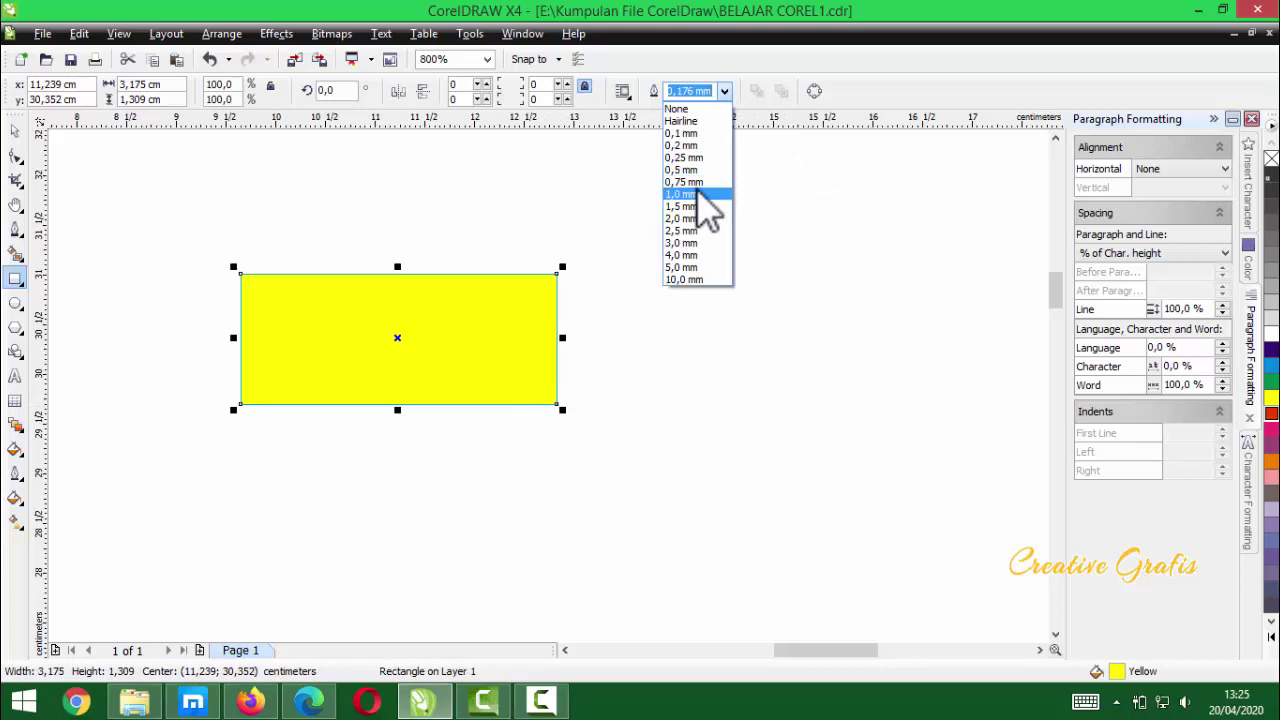
pyautogui.click(690, 182)
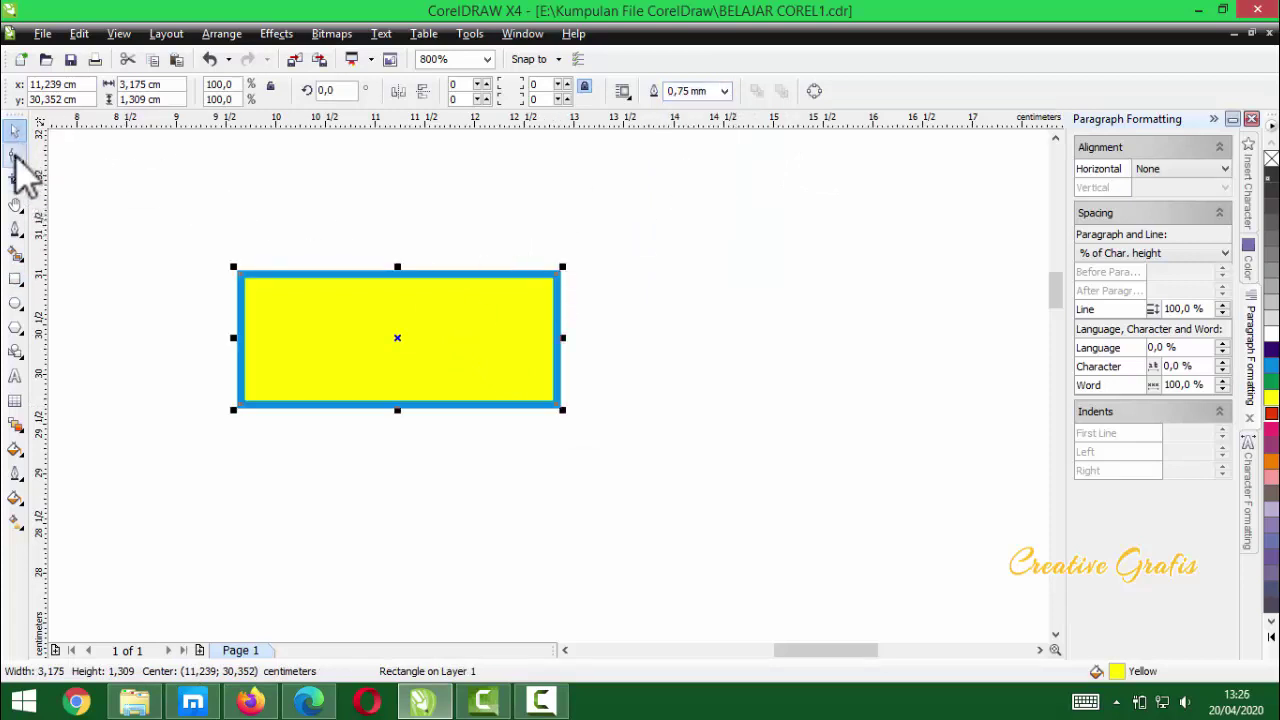
# - Reshape the unconverted rectangle by its corner nodes, varying the rounding and ending with a corner roundness of about 47 on all corners
pyautogui.click(15, 156)
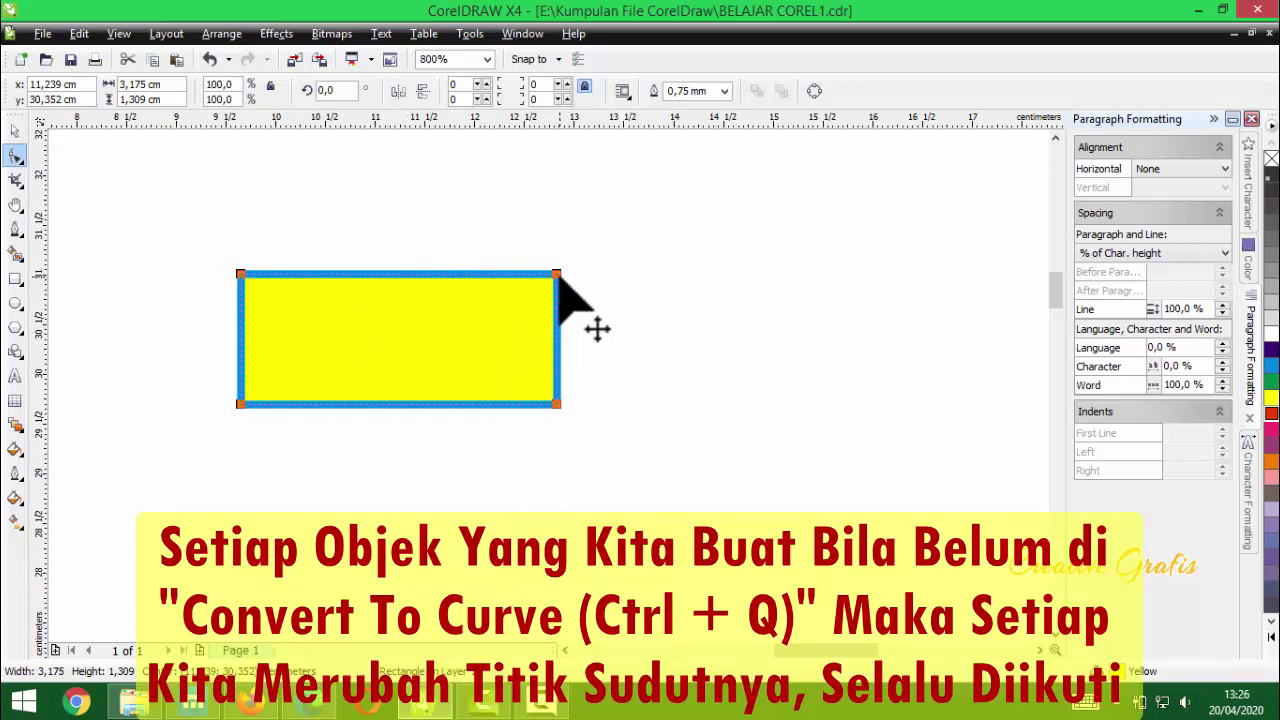
pyautogui.moveTo(558, 276); pyautogui.dragTo(552, 346)
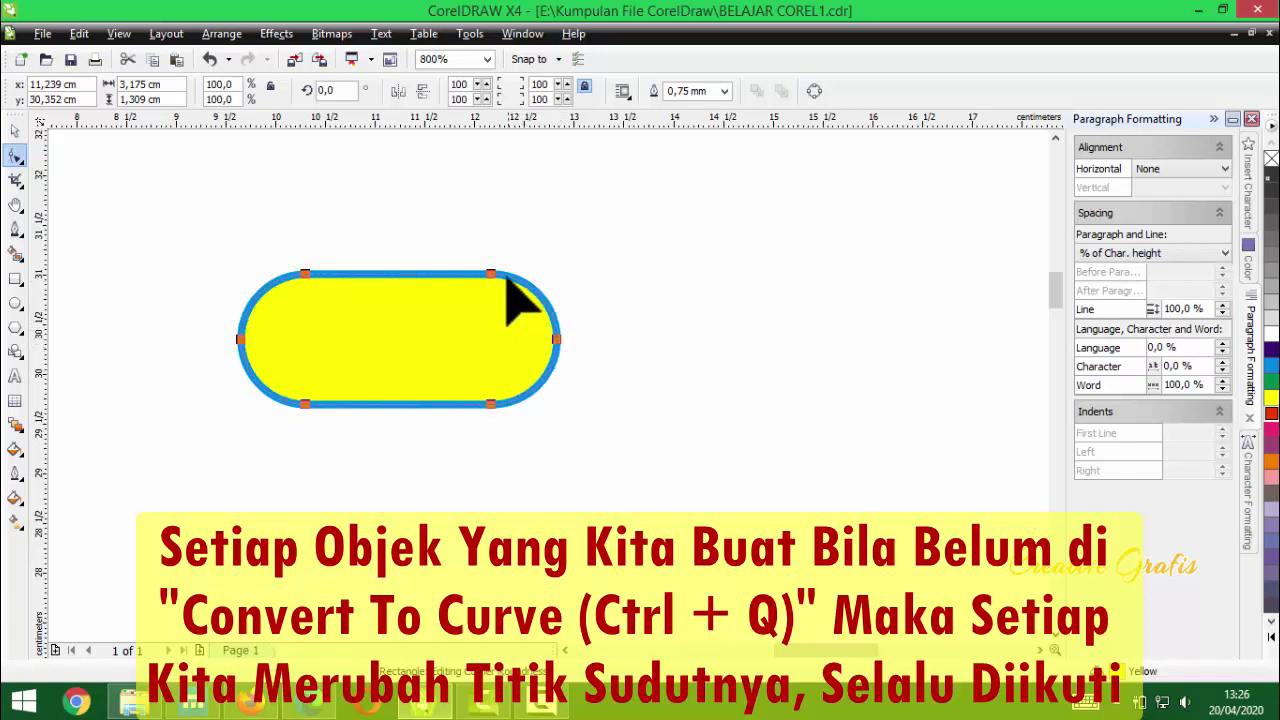
pyautogui.moveTo(491, 274); pyautogui.dragTo(532, 276)
pyautogui.moveTo(541, 330); pyautogui.dragTo(566, 337)
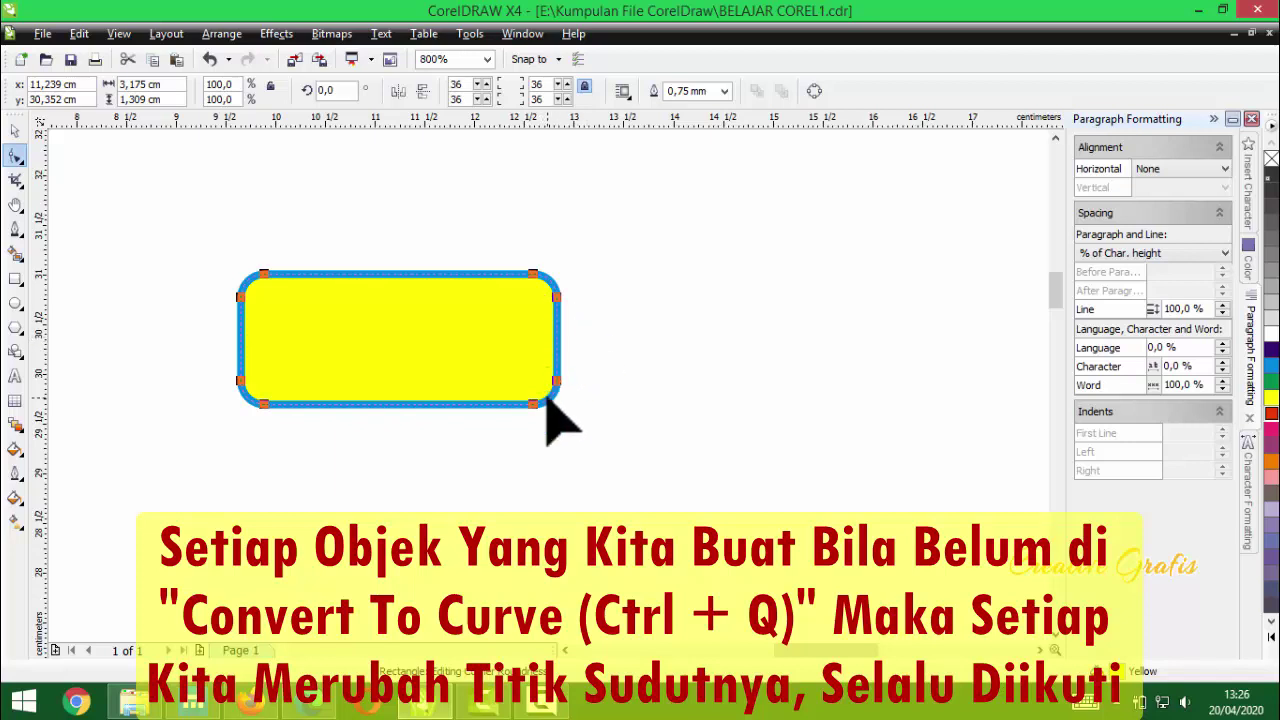
pyautogui.moveTo(536, 408); pyautogui.dragTo(539, 410)
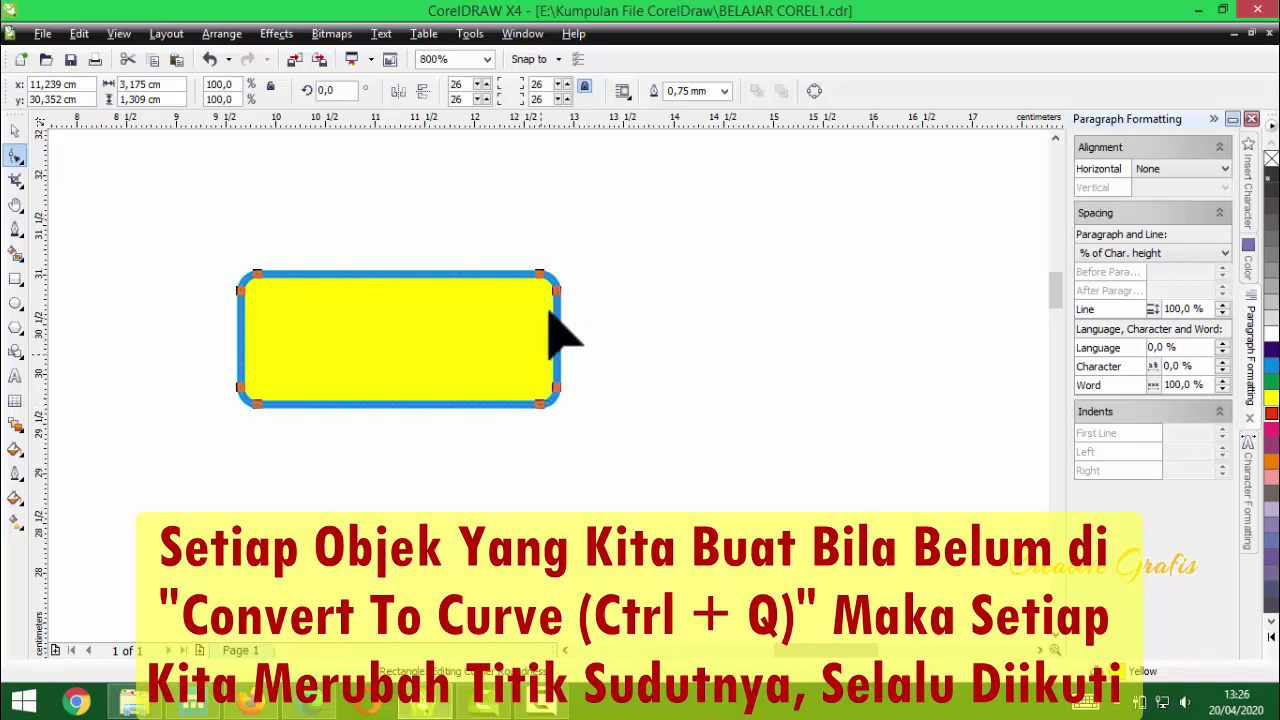
pyautogui.moveTo(258, 405); pyautogui.dragTo(271, 408)
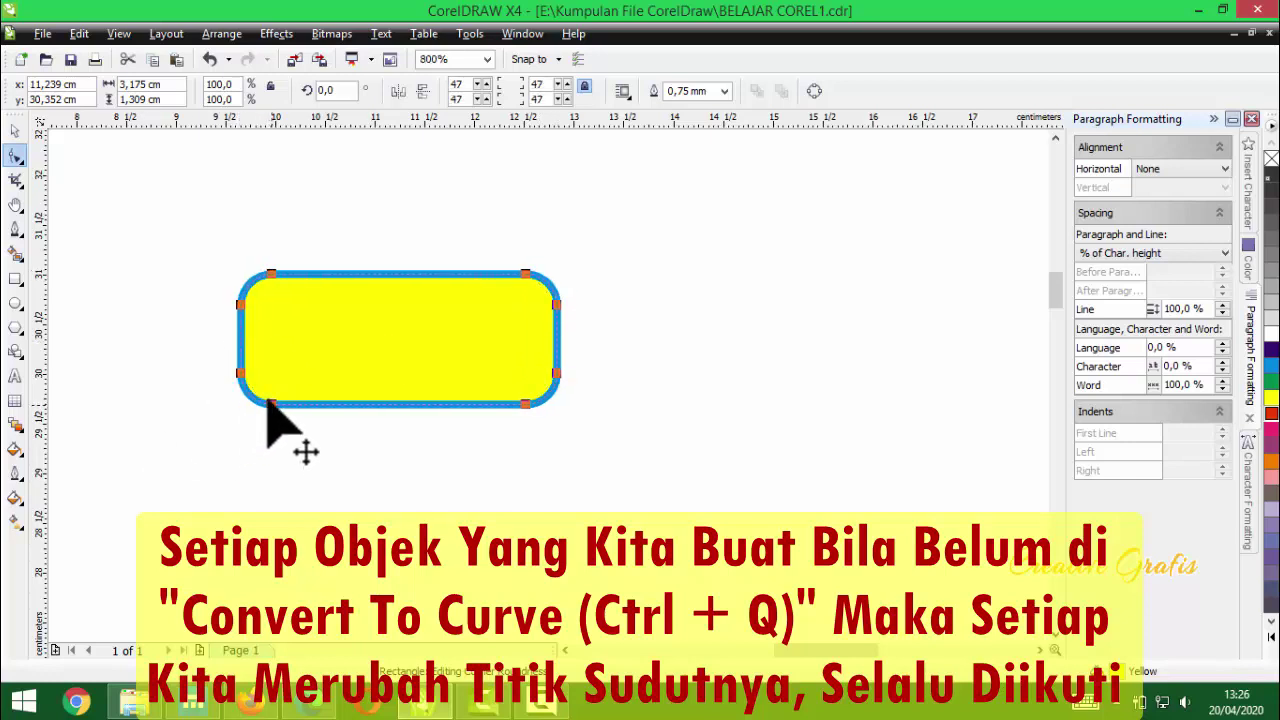
pyautogui.click(15, 131)
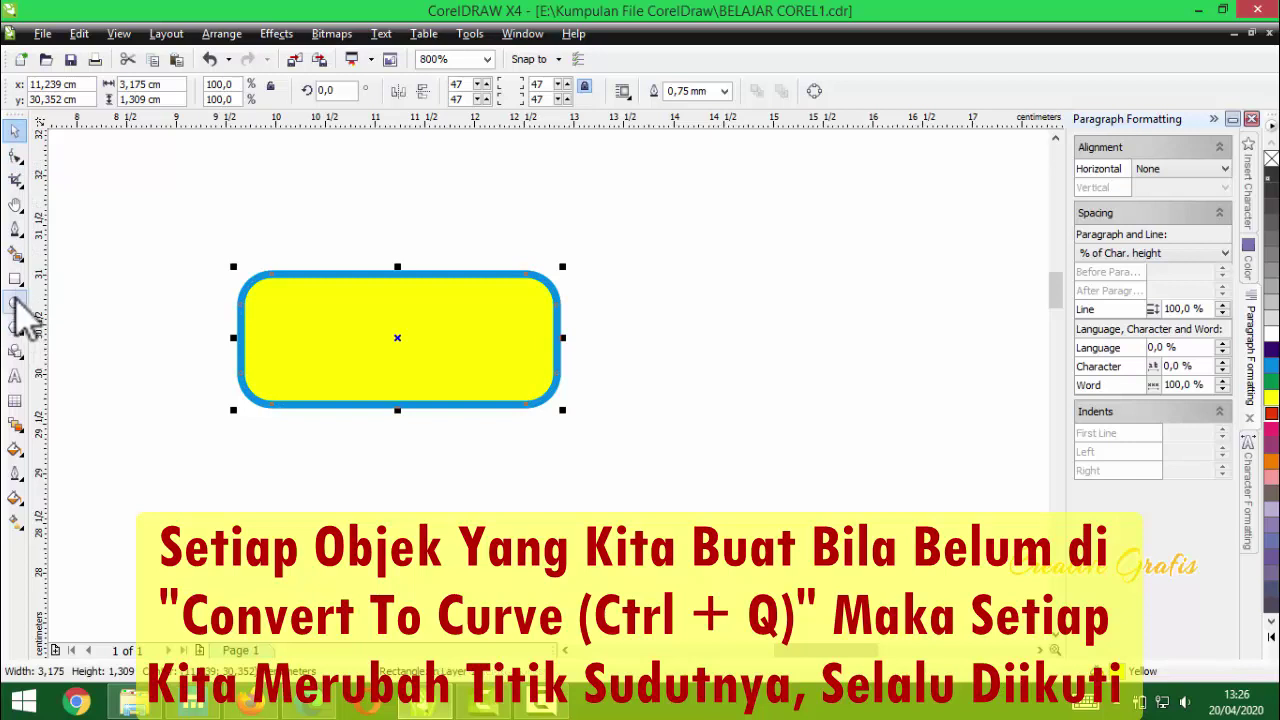
# - Draw a rectangle about 2.27 × 1.16 cm below the rounded yellow one and fill it red
pyautogui.click(15, 279)
pyautogui.moveTo(354, 454); pyautogui.dragTo(581, 573)
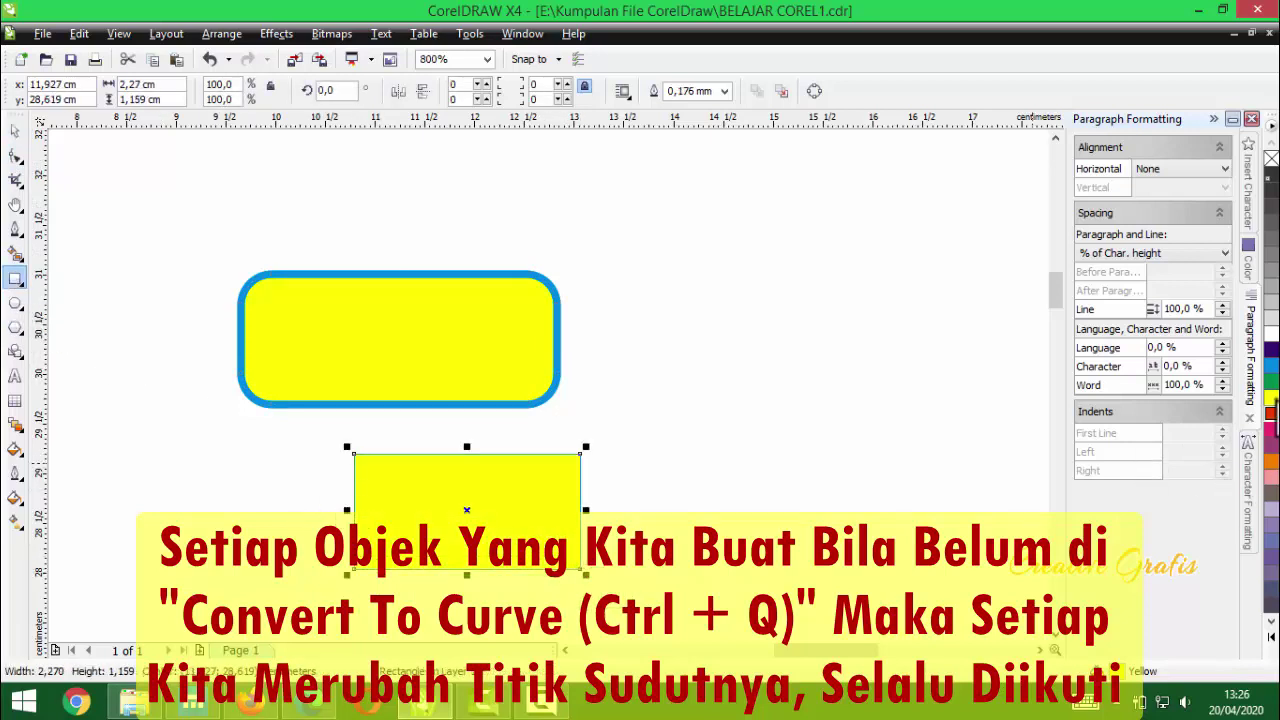
pyautogui.click(1271, 413)
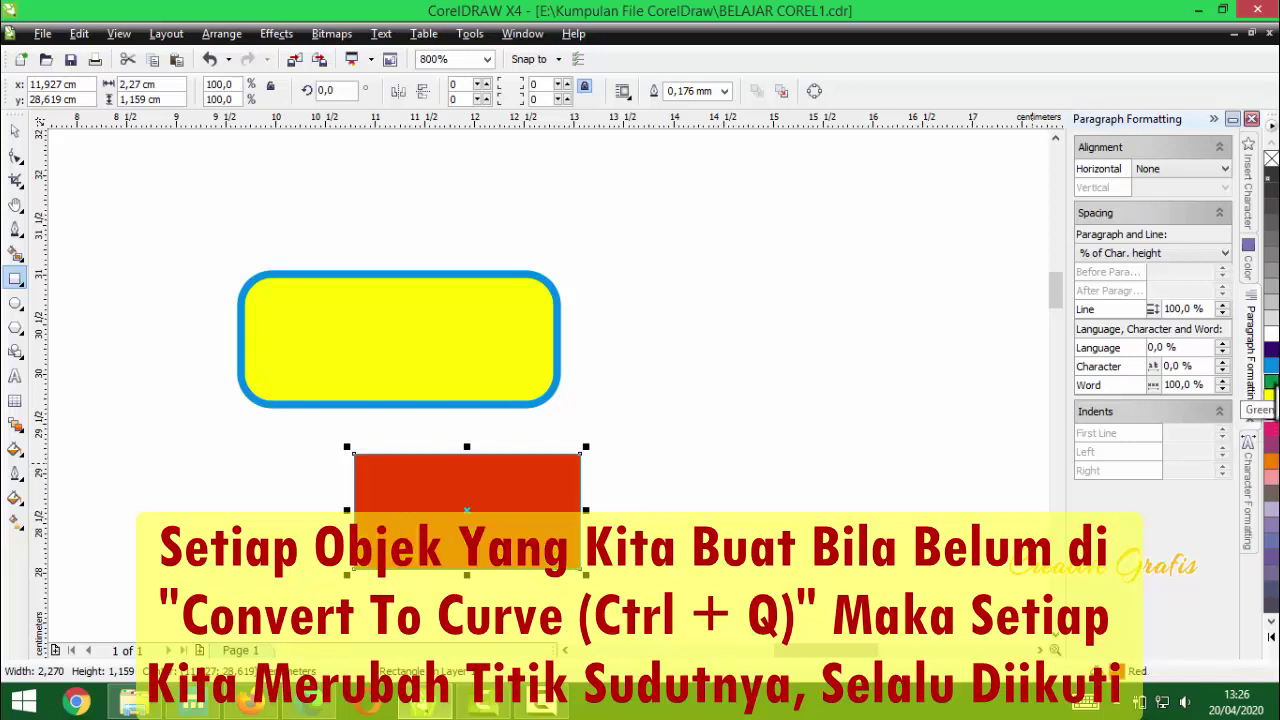
# - Convert the red rectangle to curves
pyautogui.scroll(2, 549, 382)
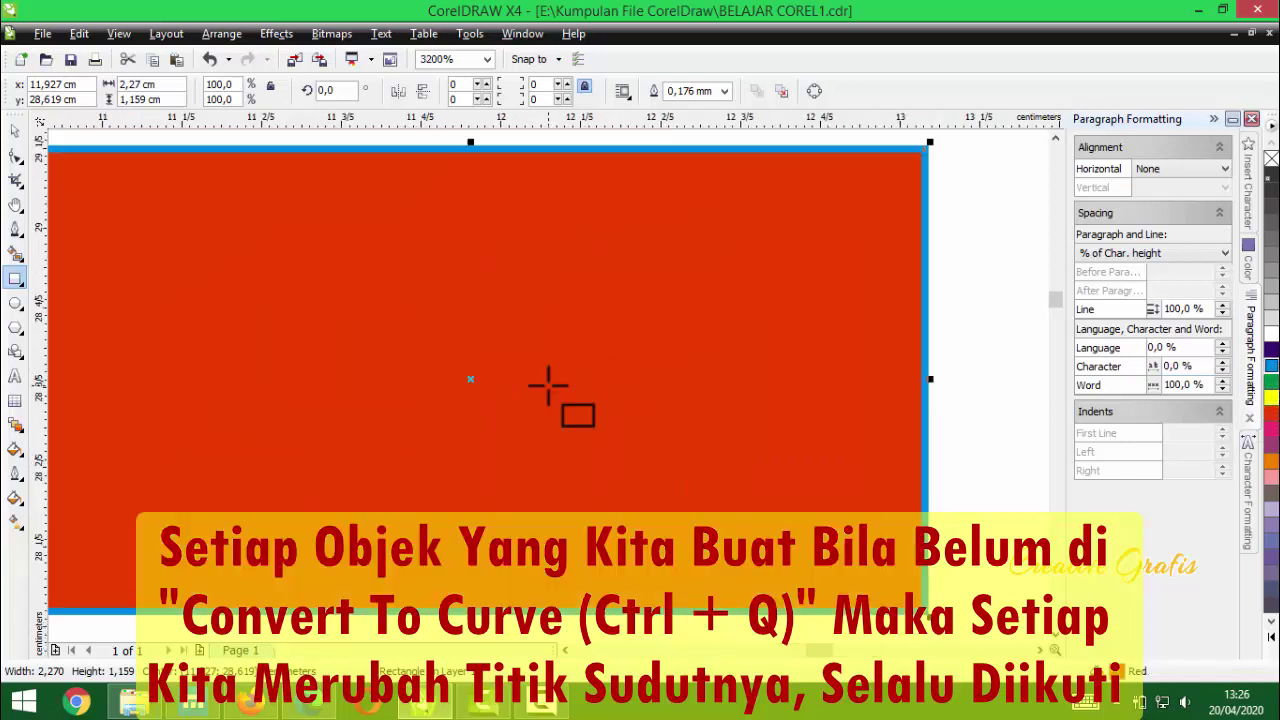
pyautogui.scroll(-1, 549, 382)
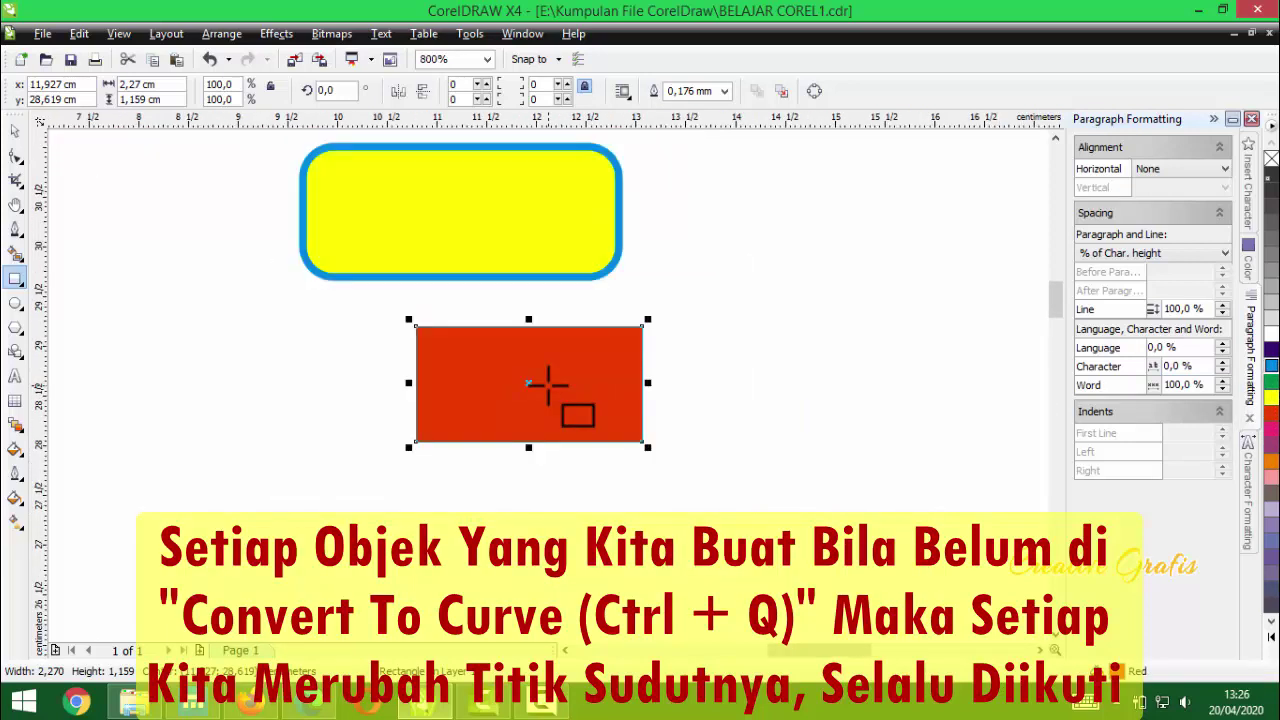
pyautogui.scroll(1, 549, 382)
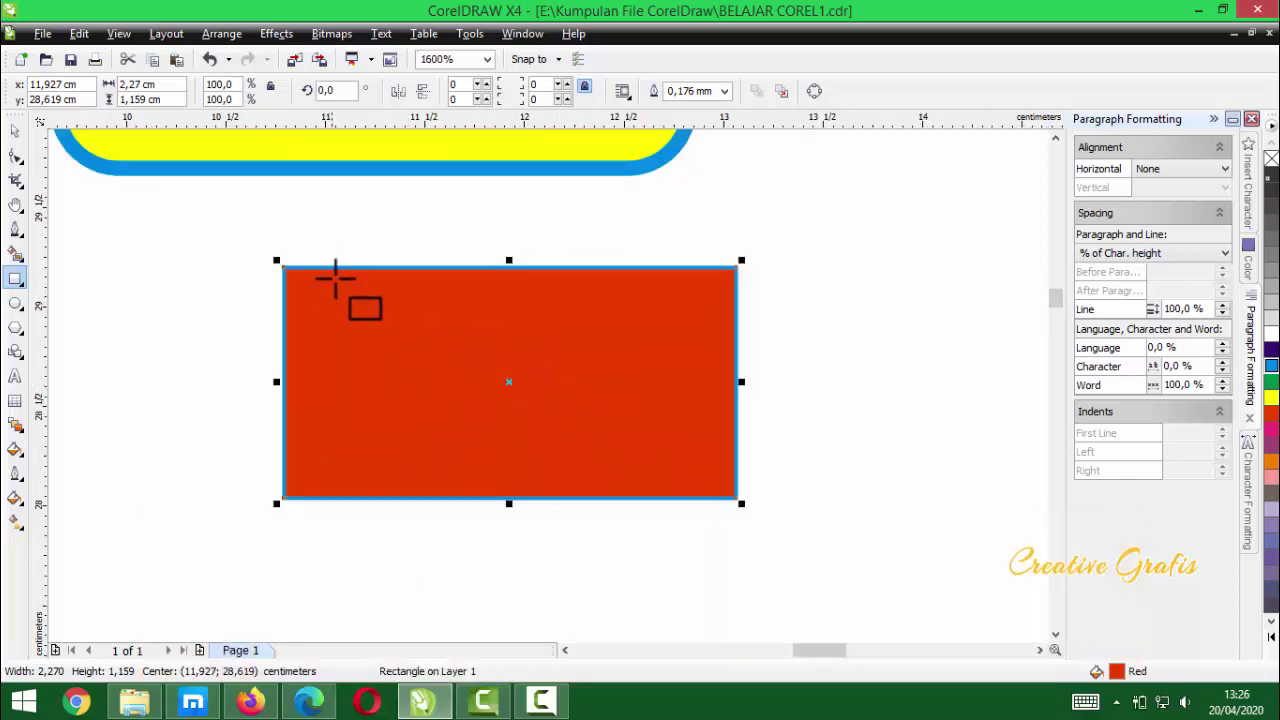
pyautogui.click(224, 35)
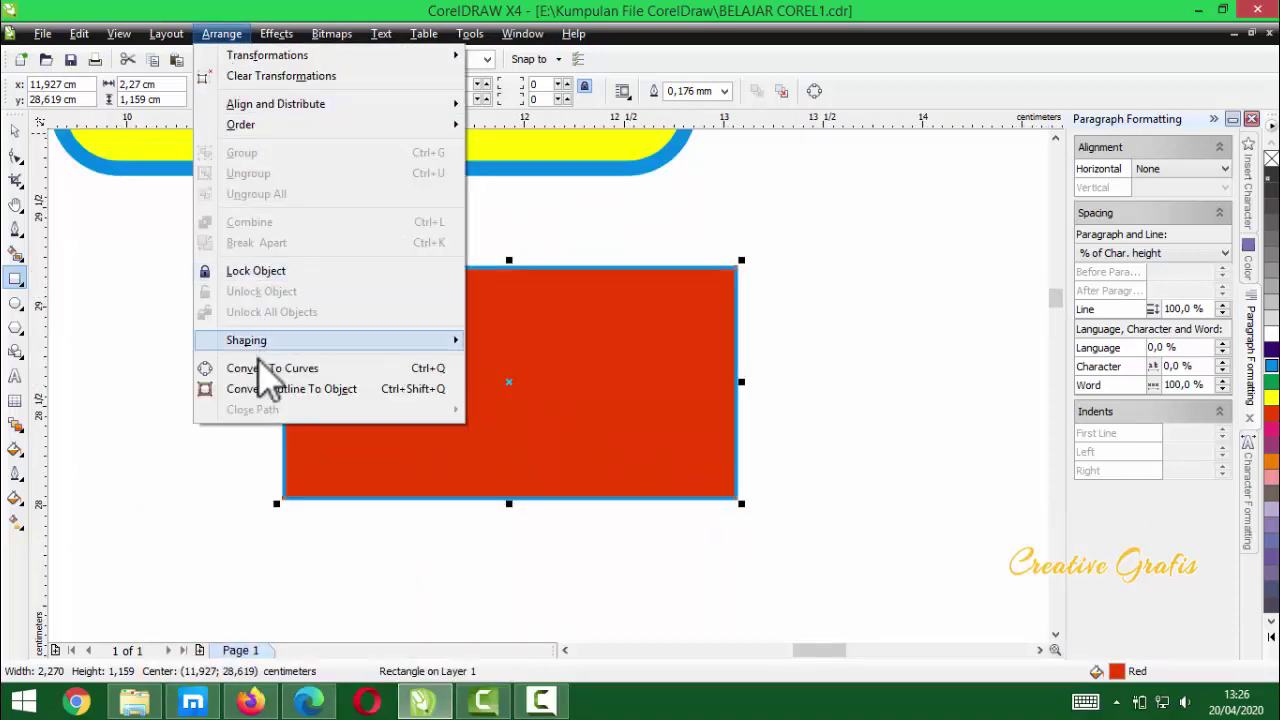
pyautogui.click(256, 368)
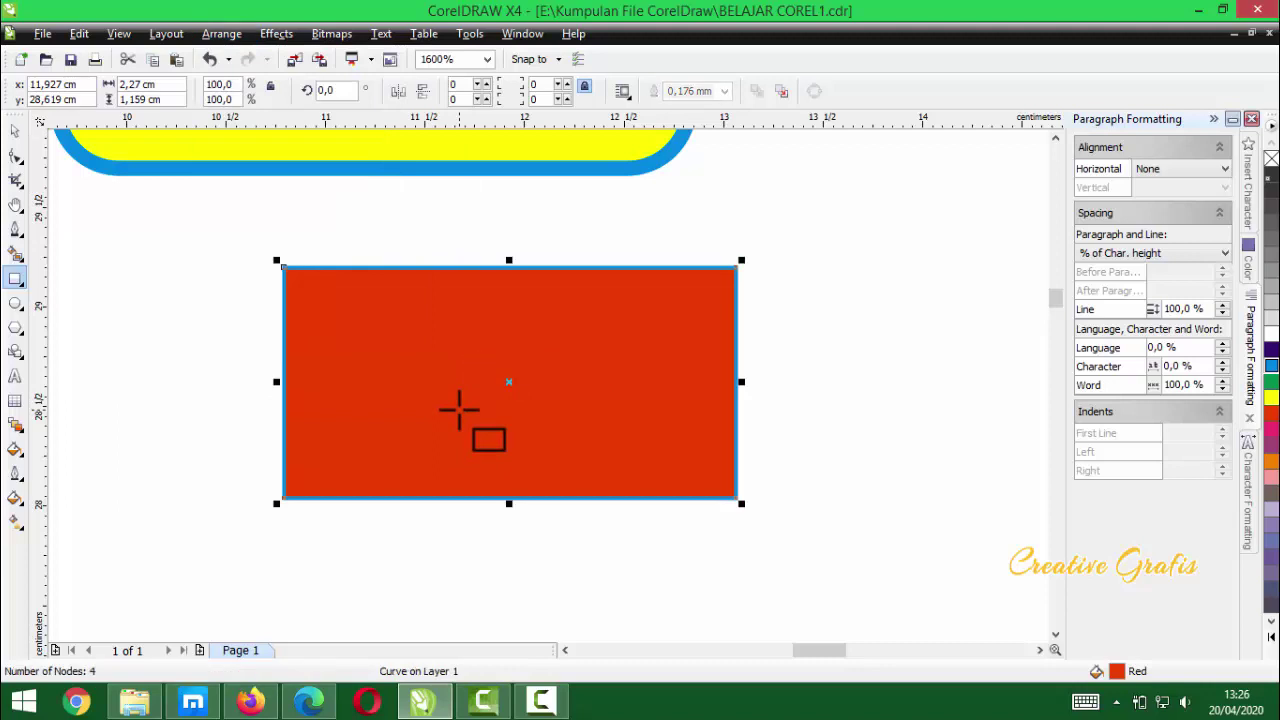
pyautogui.click(14, 132)
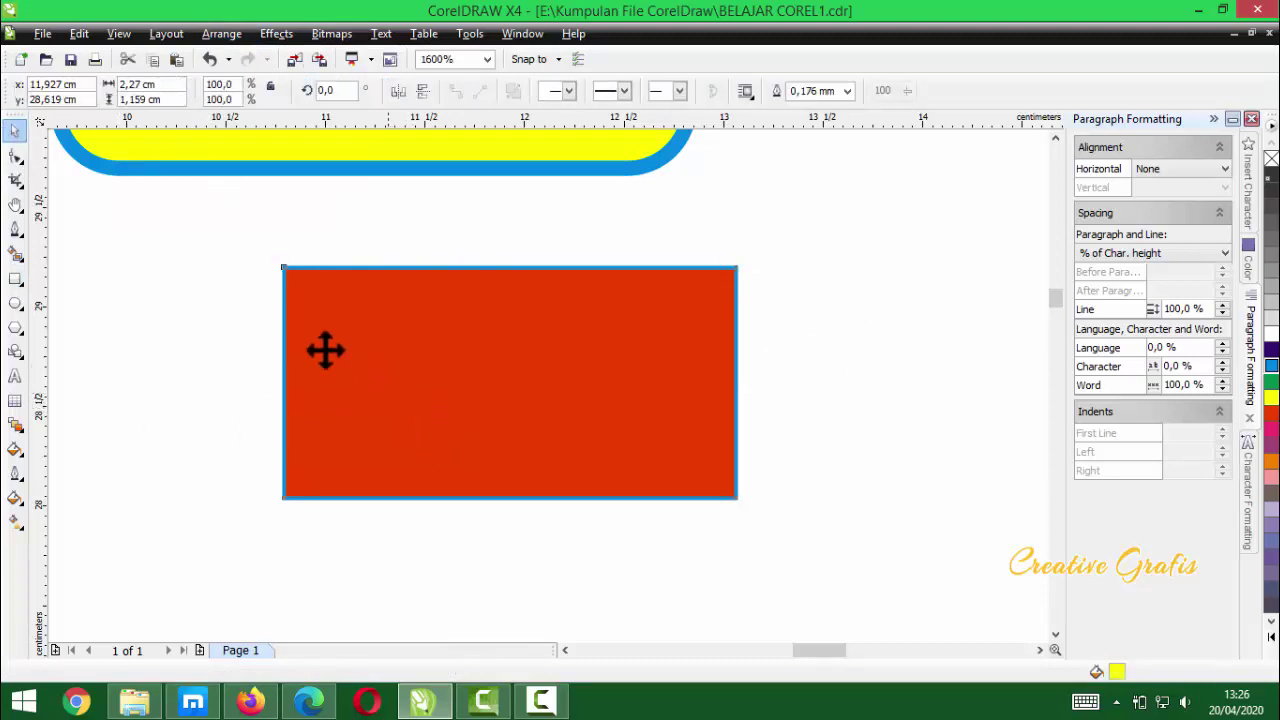
# - Move the red shape's upper-right node to about (13.02, 28.72), lower-left to (10.73, 28.20) and upper-left to (11.05, 28.81) cm
pyautogui.click(15, 155)
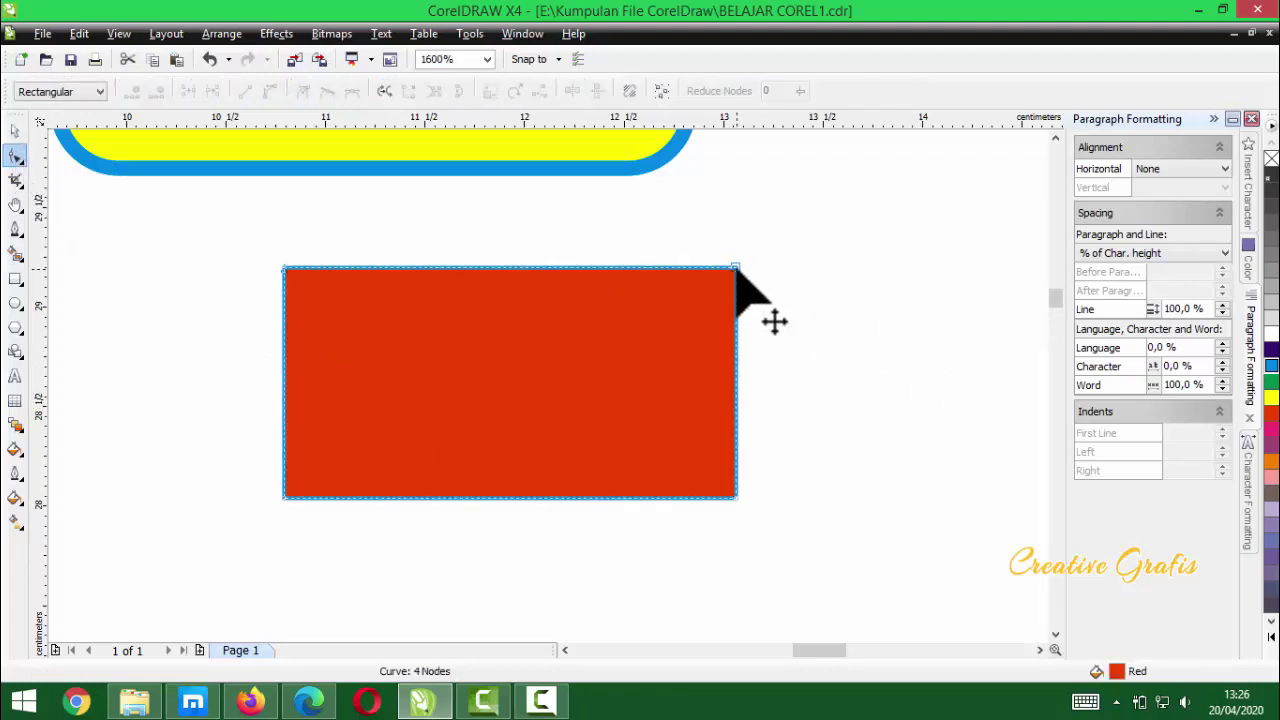
pyautogui.moveTo(740, 270); pyautogui.dragTo(727, 362)
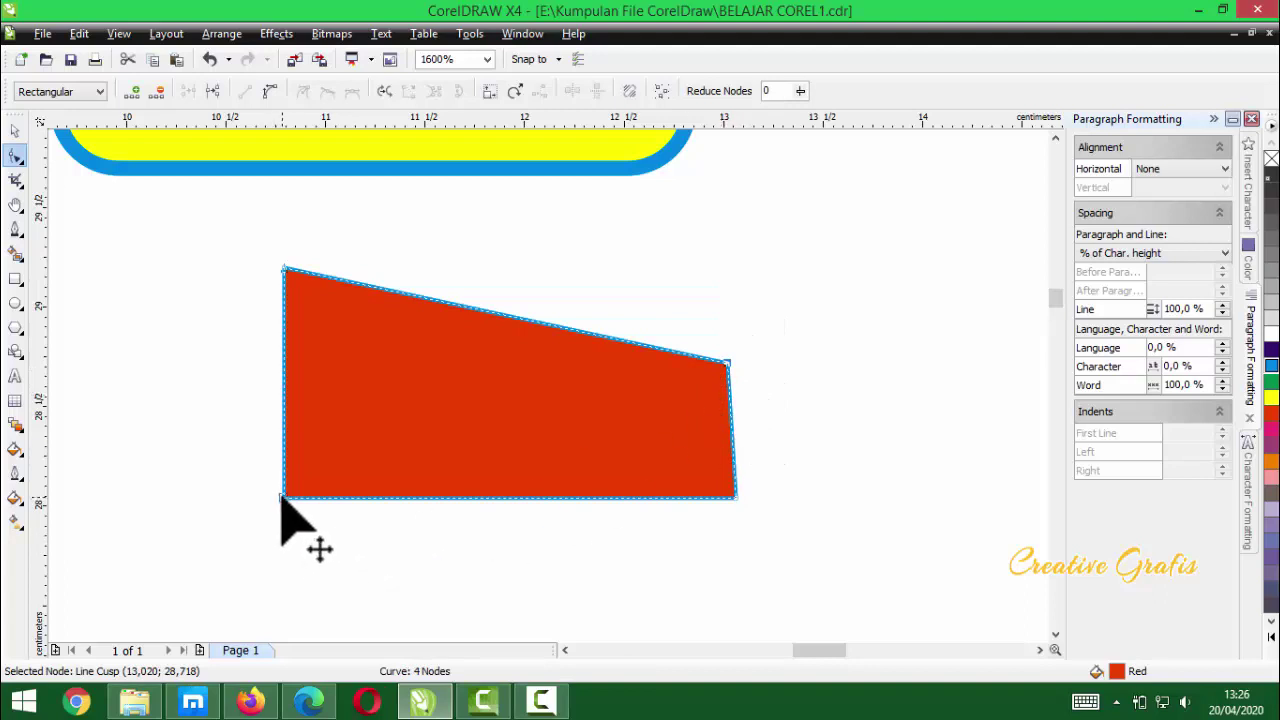
pyautogui.moveTo(284, 497); pyautogui.dragTo(270, 463)
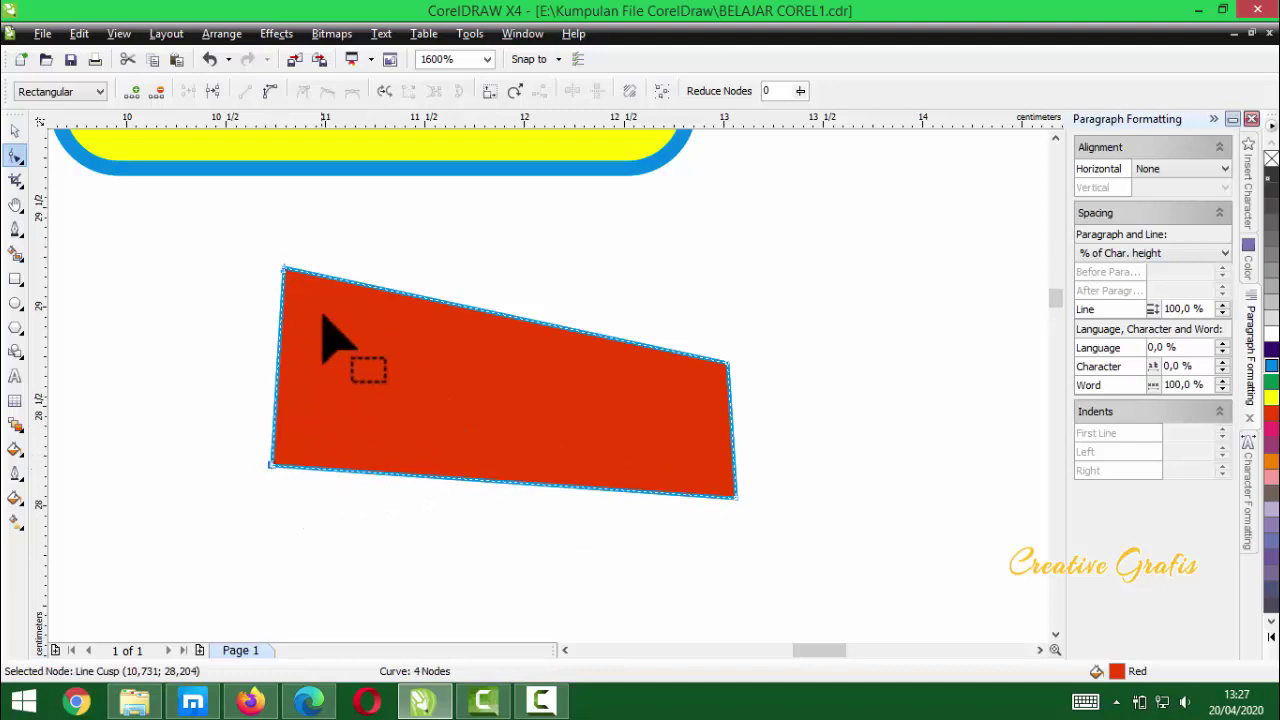
pyautogui.moveTo(284, 268); pyautogui.dragTo(335, 345)
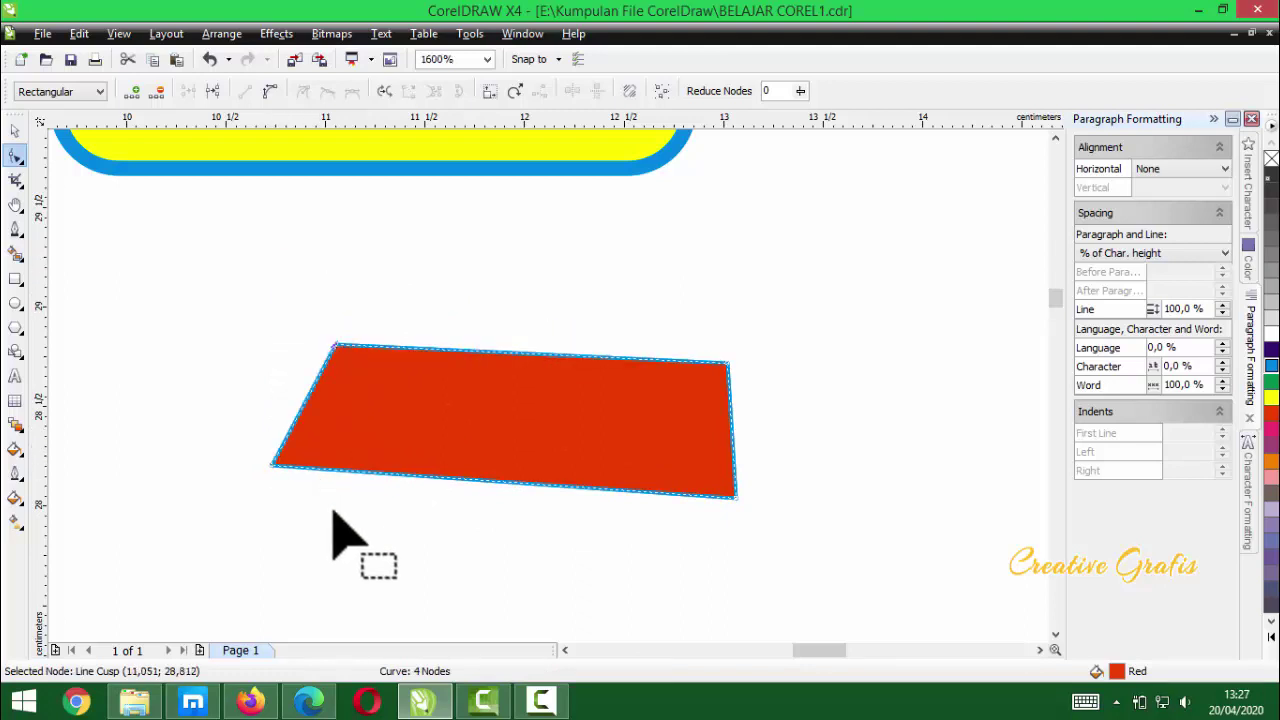
pyautogui.click(335, 535)
pyautogui.click(15, 130)
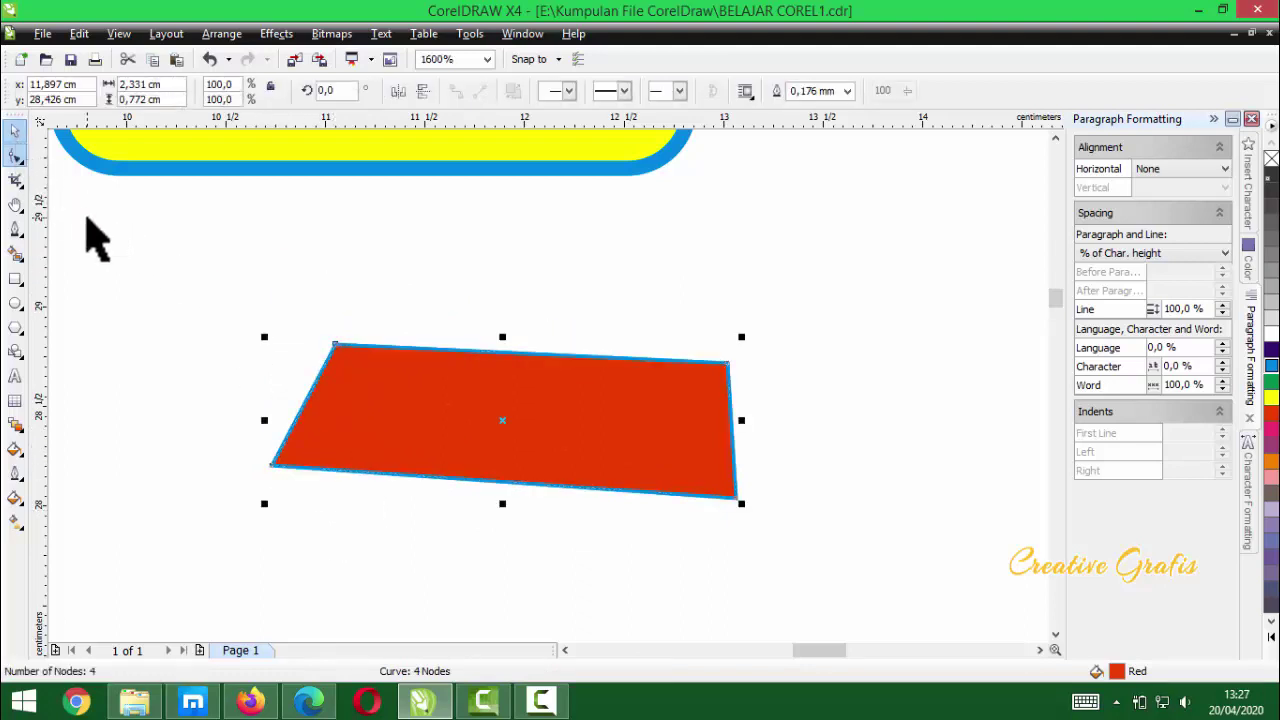
# - Reposition the red shape's upper-left node to about (10.74, 28.96) cm and its upper-right node to about (12.85, 29.13) cm
pyautogui.click(15, 156)
pyautogui.moveTo(338, 347); pyautogui.dragTo(272, 316)
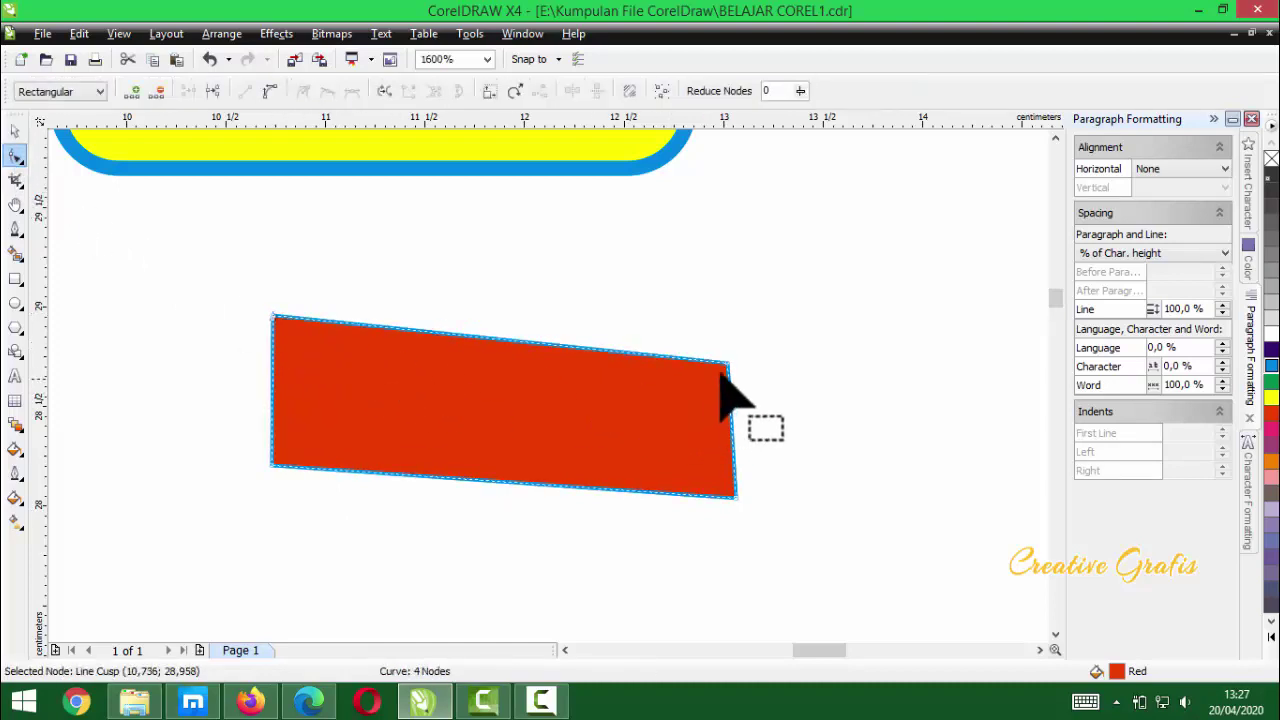
pyautogui.moveTo(727, 364); pyautogui.dragTo(693, 281)
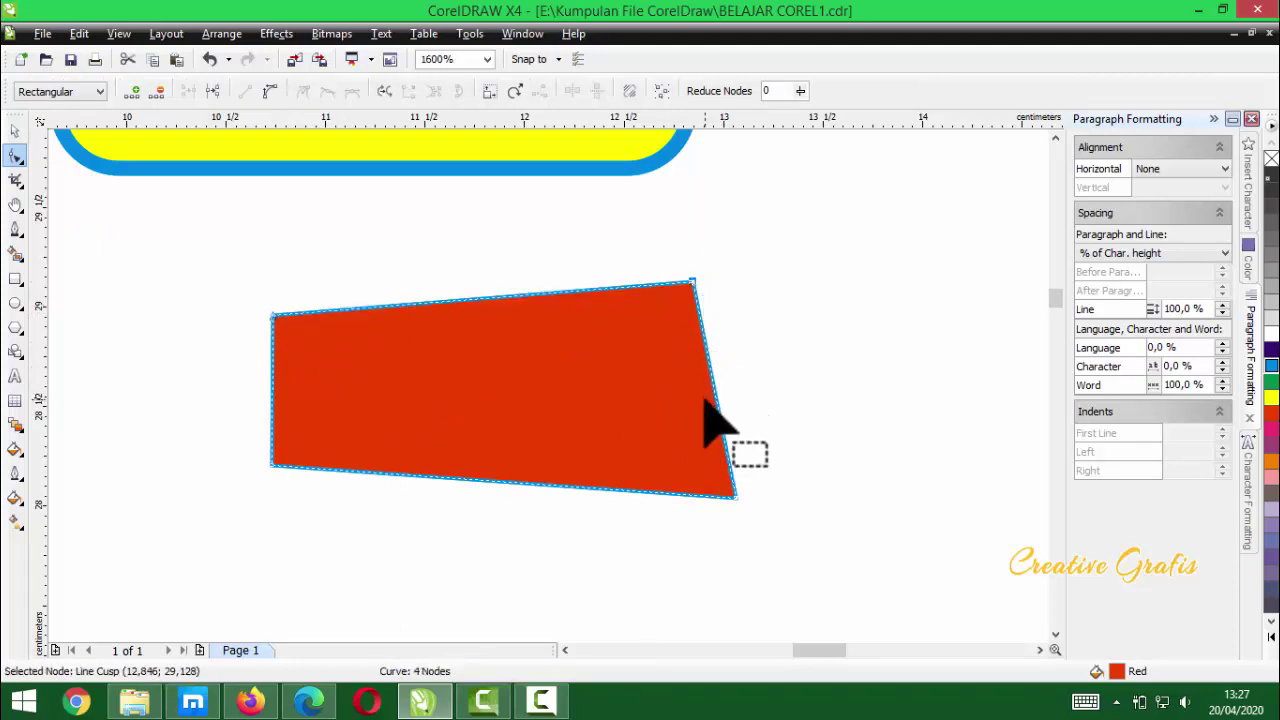
# - Move the red shape's lower-right node inward to about (12.40, 28.43) cm
pyautogui.moveTo(736, 495); pyautogui.dragTo(605, 424)
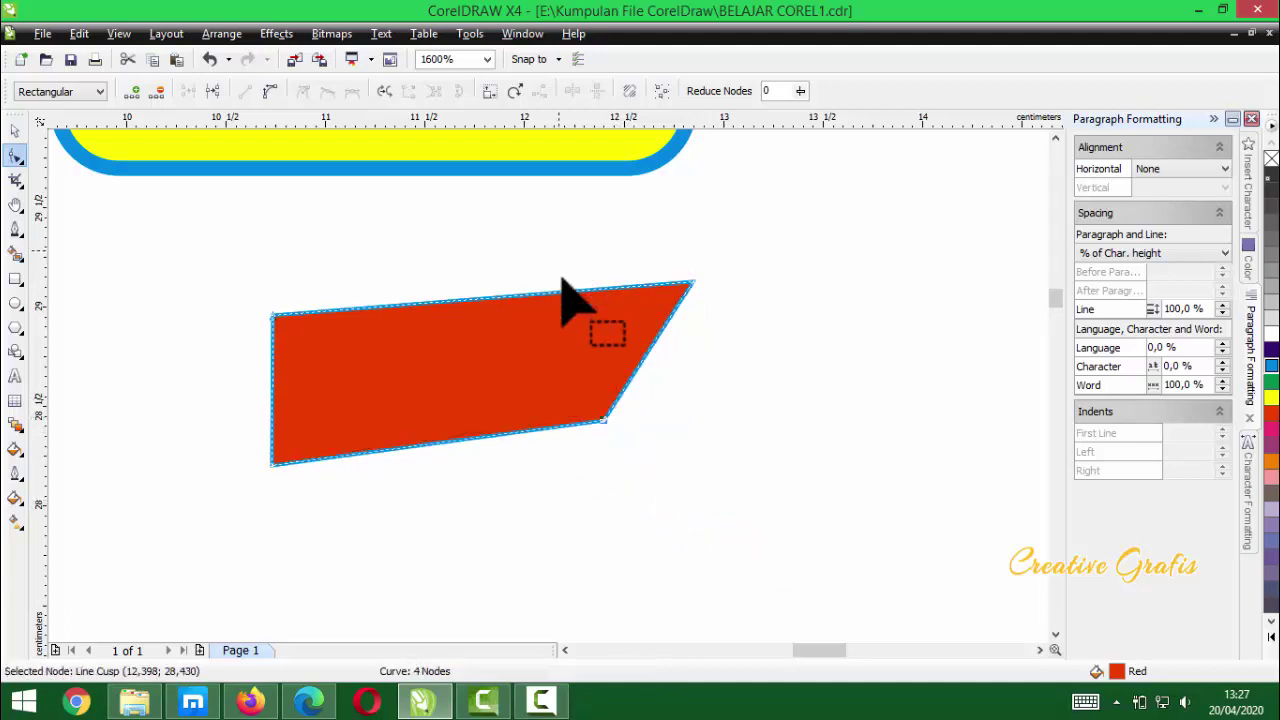
pyautogui.scroll(-1, 560, 440)
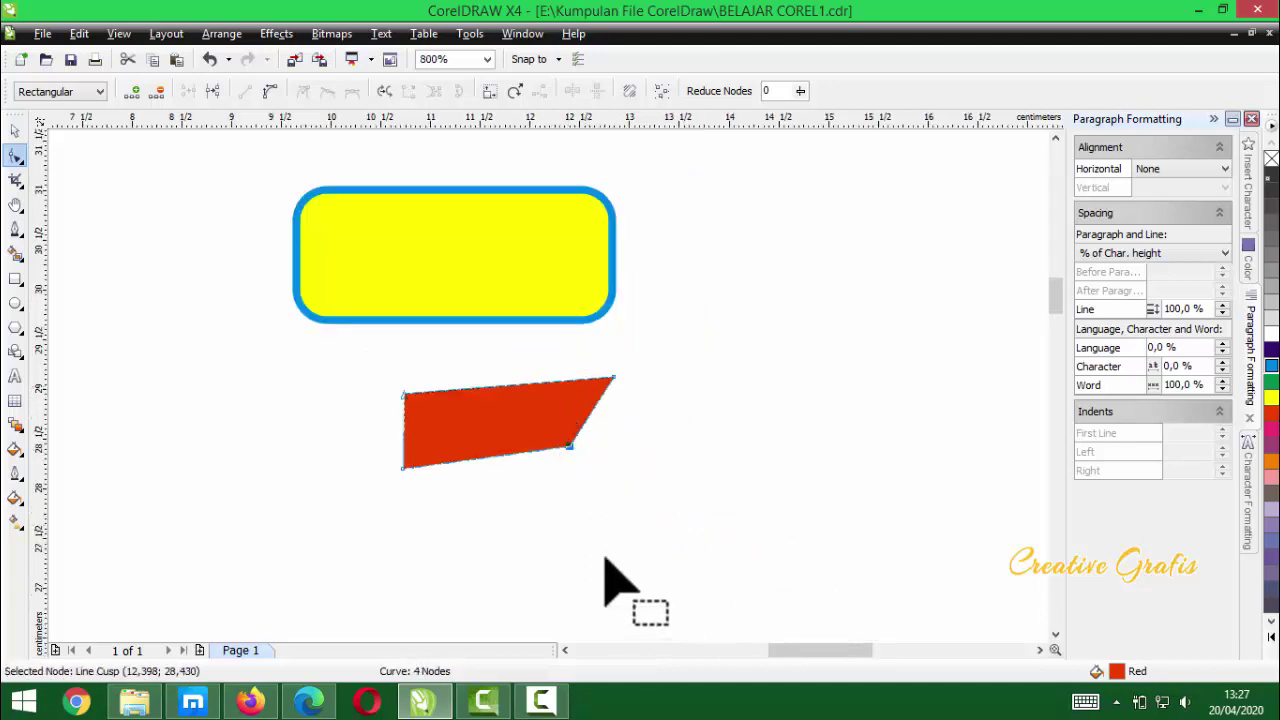
pyautogui.scroll(1, 540, 420)
pyautogui.scroll(-1, 555, 375)
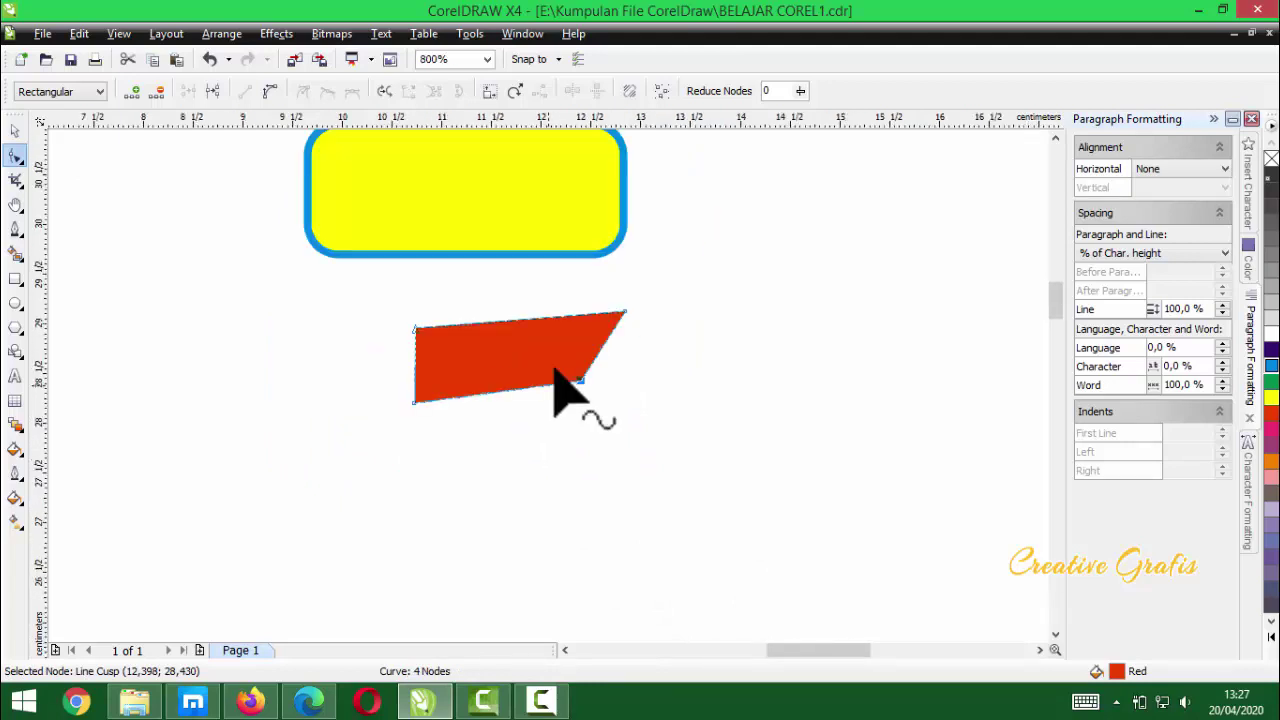
pyautogui.scroll(1, 550, 315)
pyautogui.scroll(-1, 548, 305)
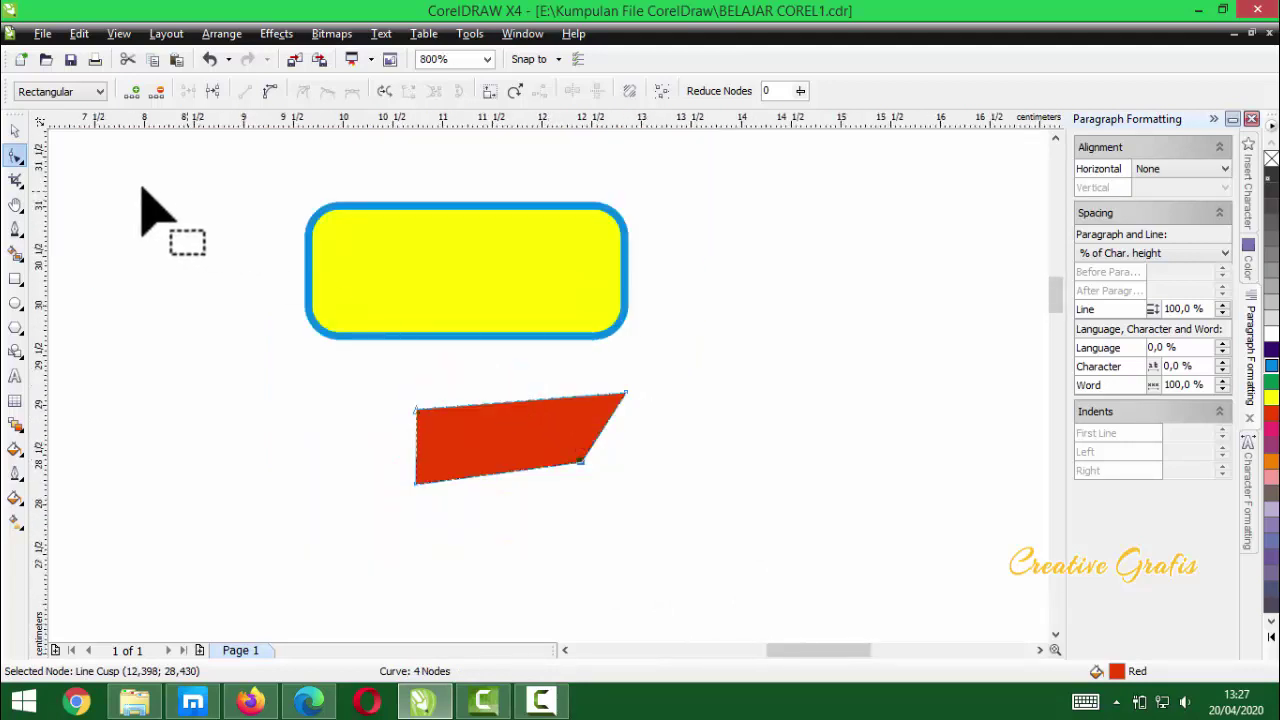
# - Move the red shape close beneath the yellow rectangle, centred at about (11.39, 29.02) cm, and delete it
pyautogui.click(15, 131)
pyautogui.press('space')
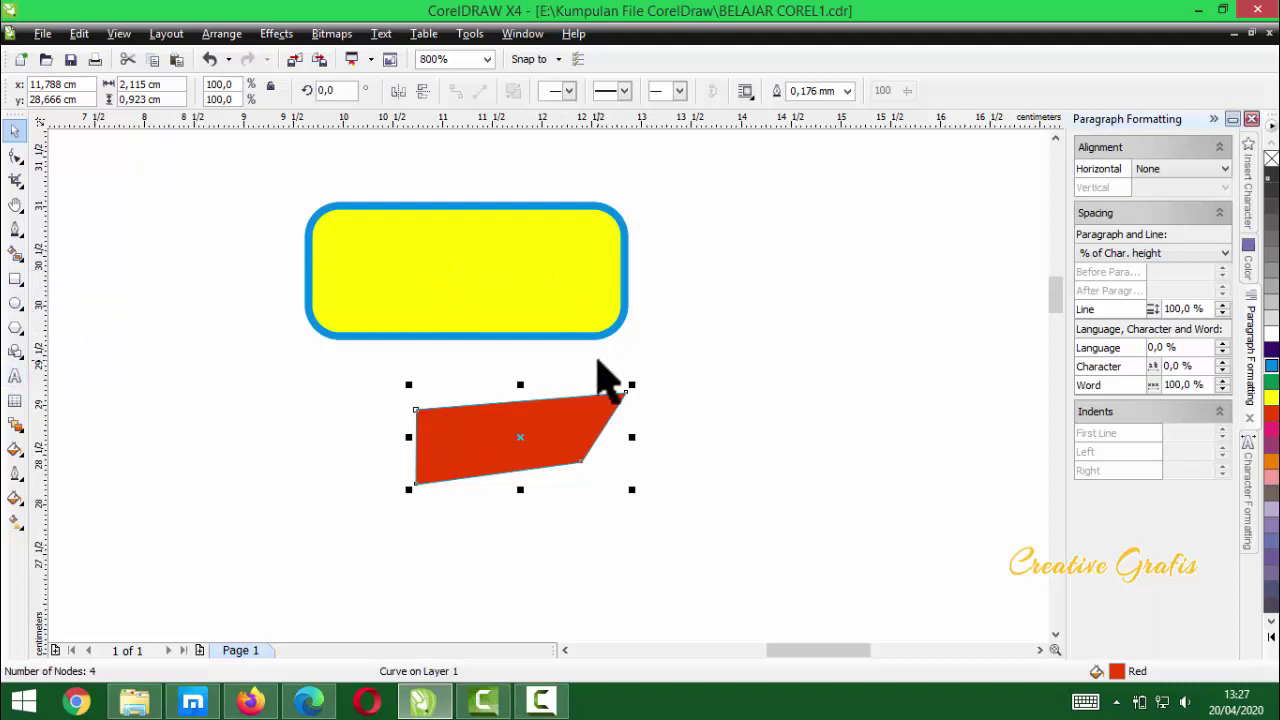
pyautogui.moveTo(532, 440); pyautogui.dragTo(497, 407)
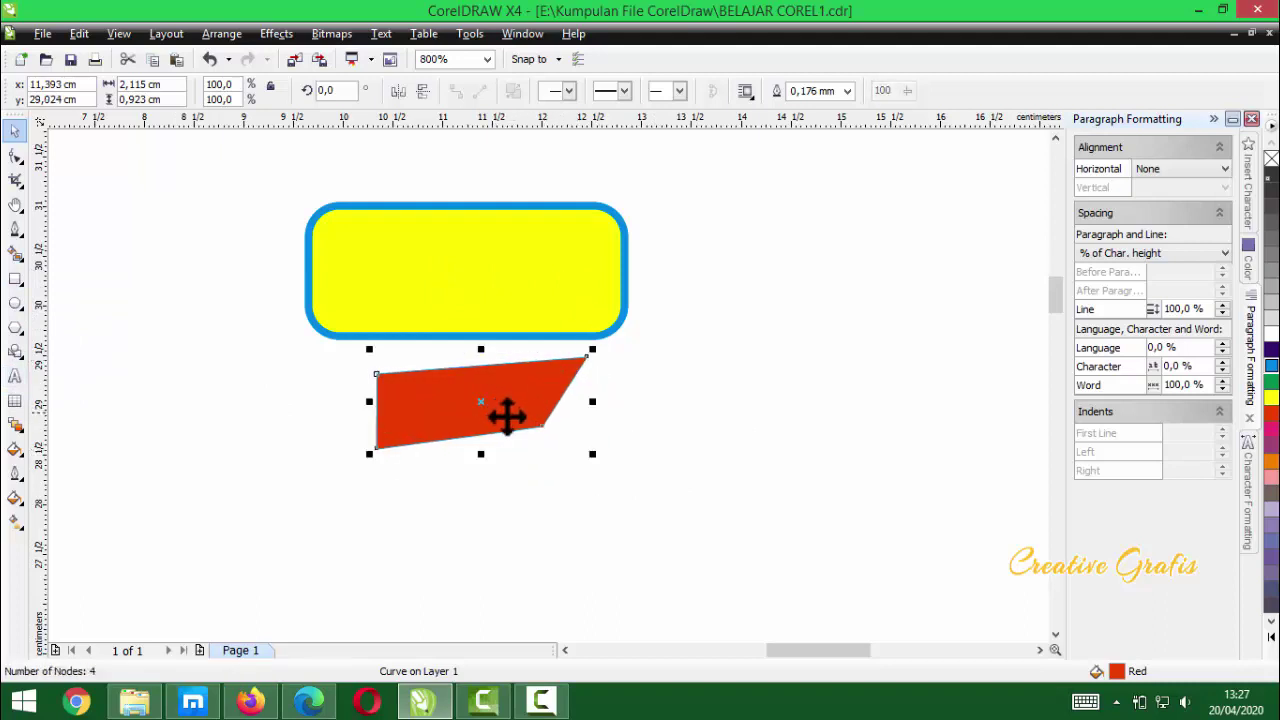
pyautogui.click(612, 322)
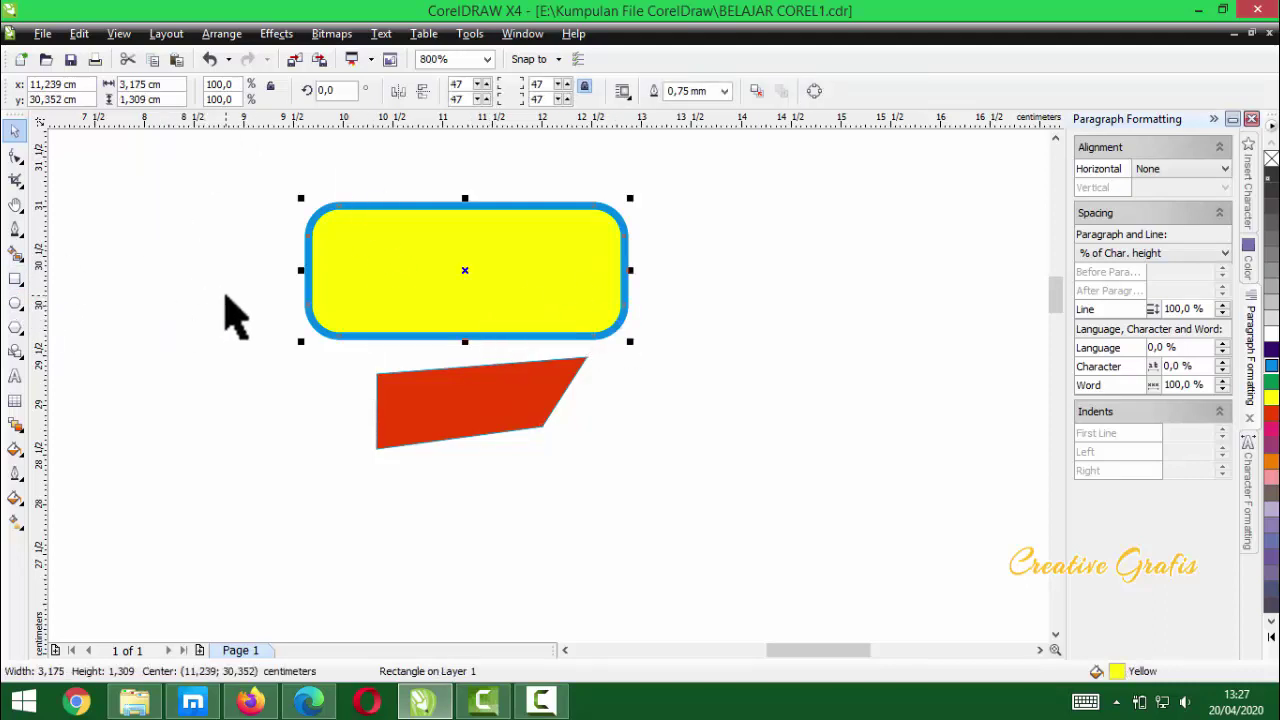
pyautogui.click(634, 458)
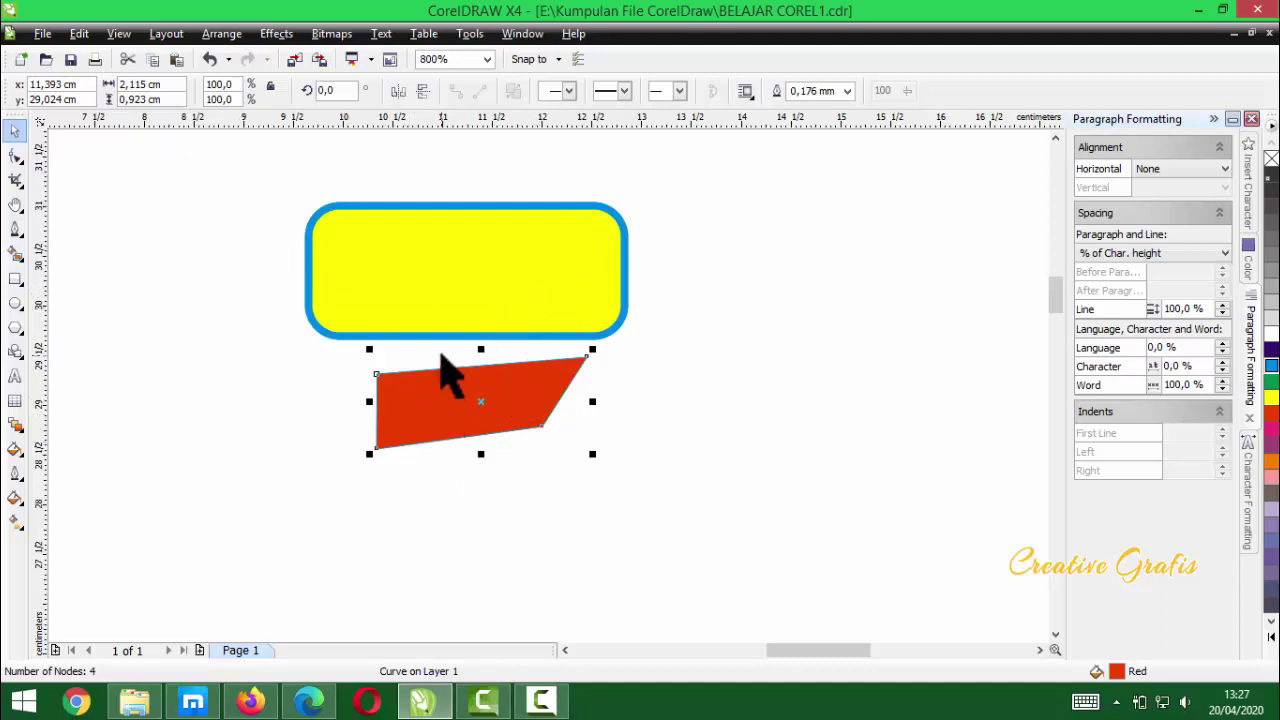
pyautogui.press('Delete')
pyautogui.click(18, 234)
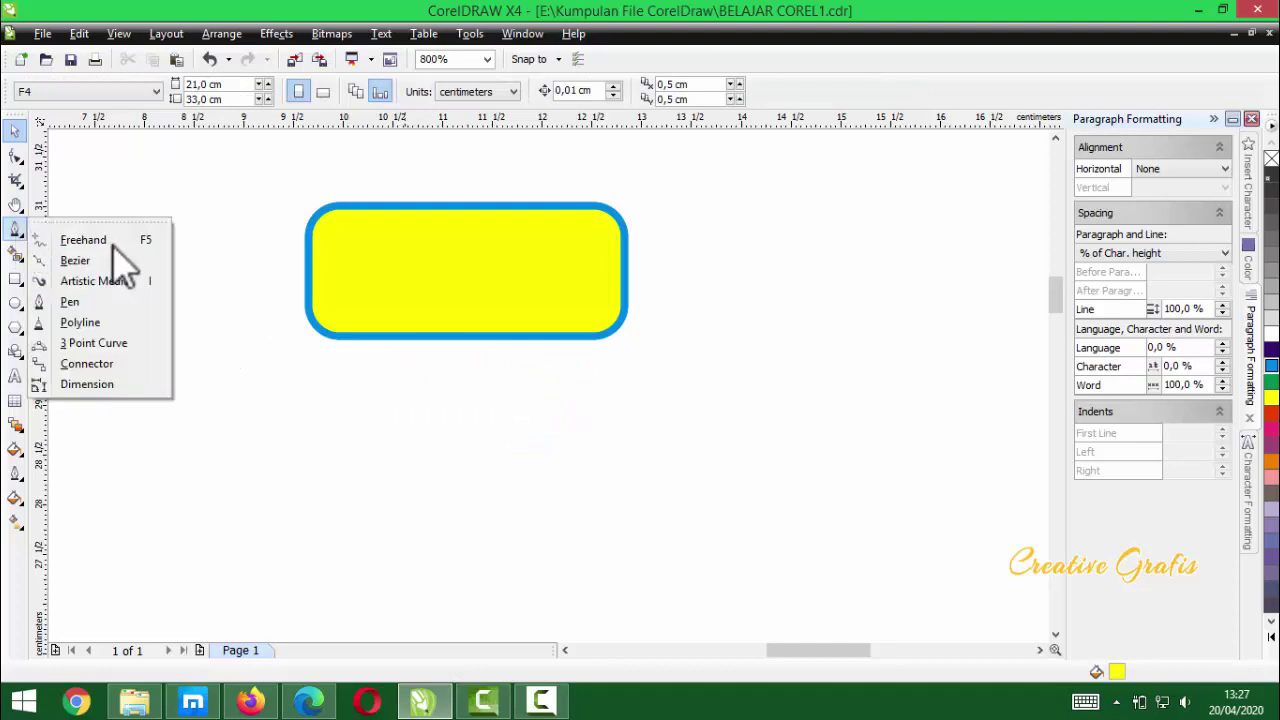
pyautogui.moveTo(16, 168)
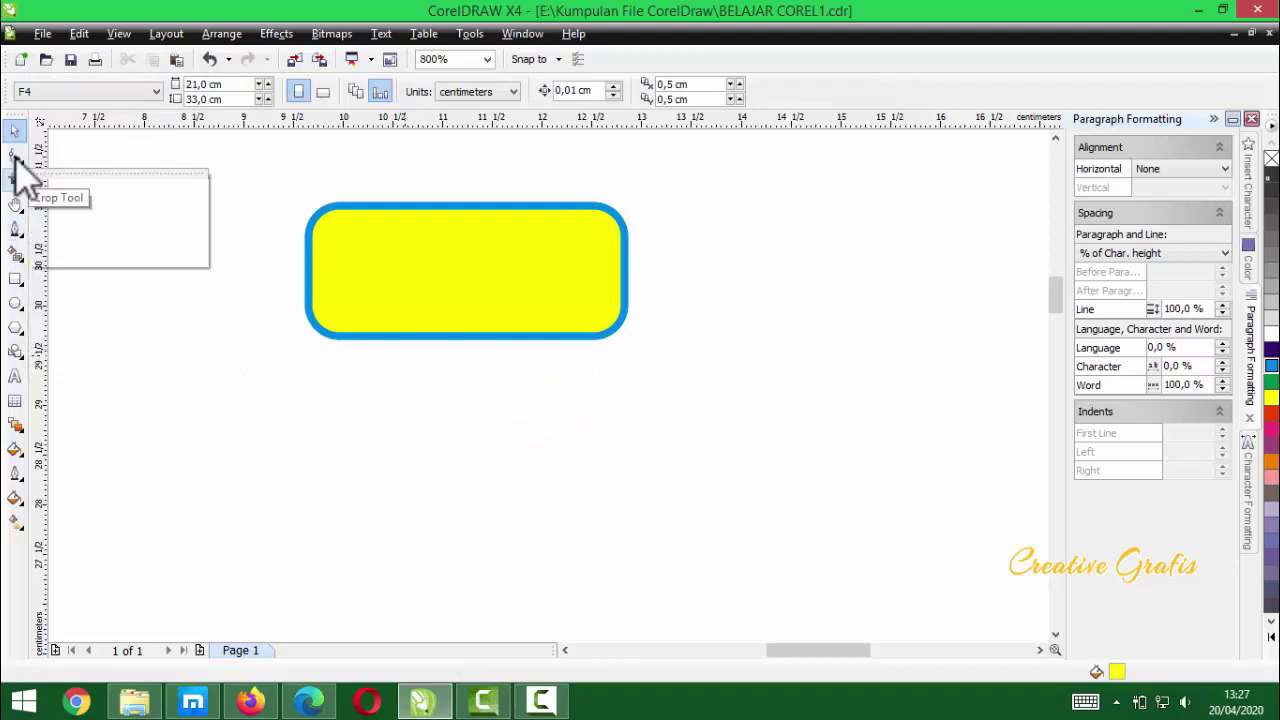
pyautogui.click(88, 166)
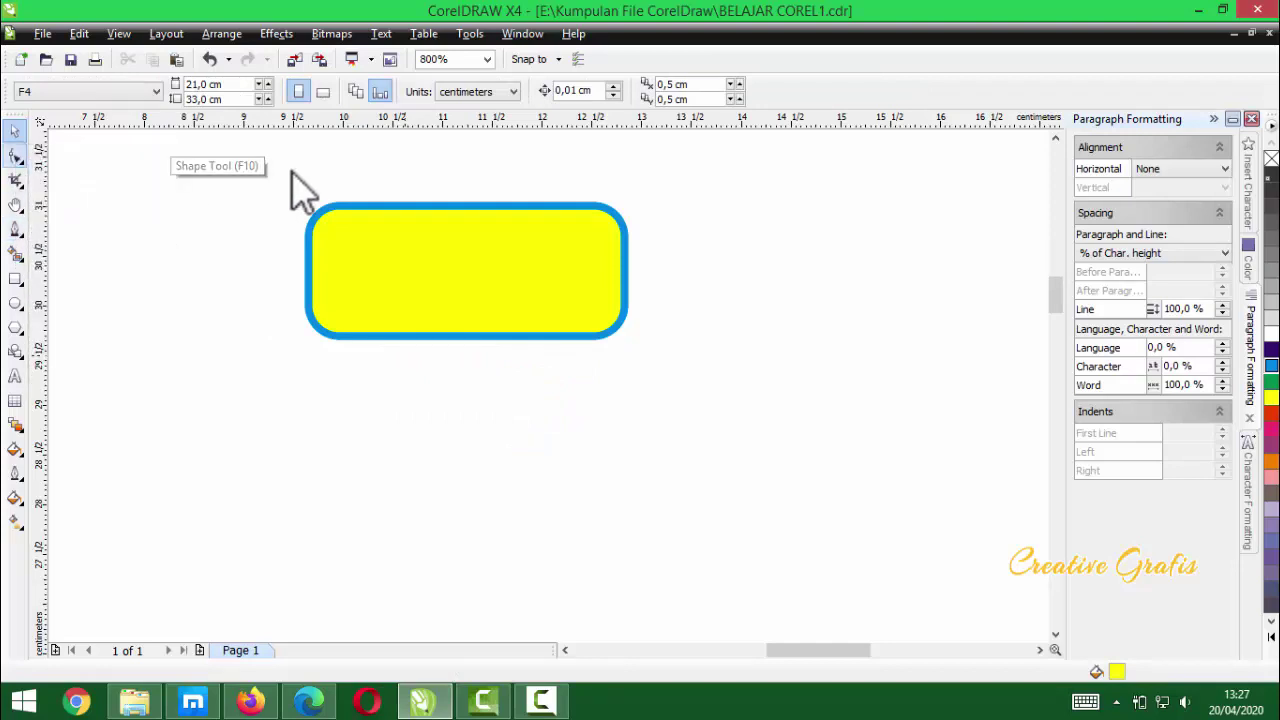
pyautogui.click(15, 230)
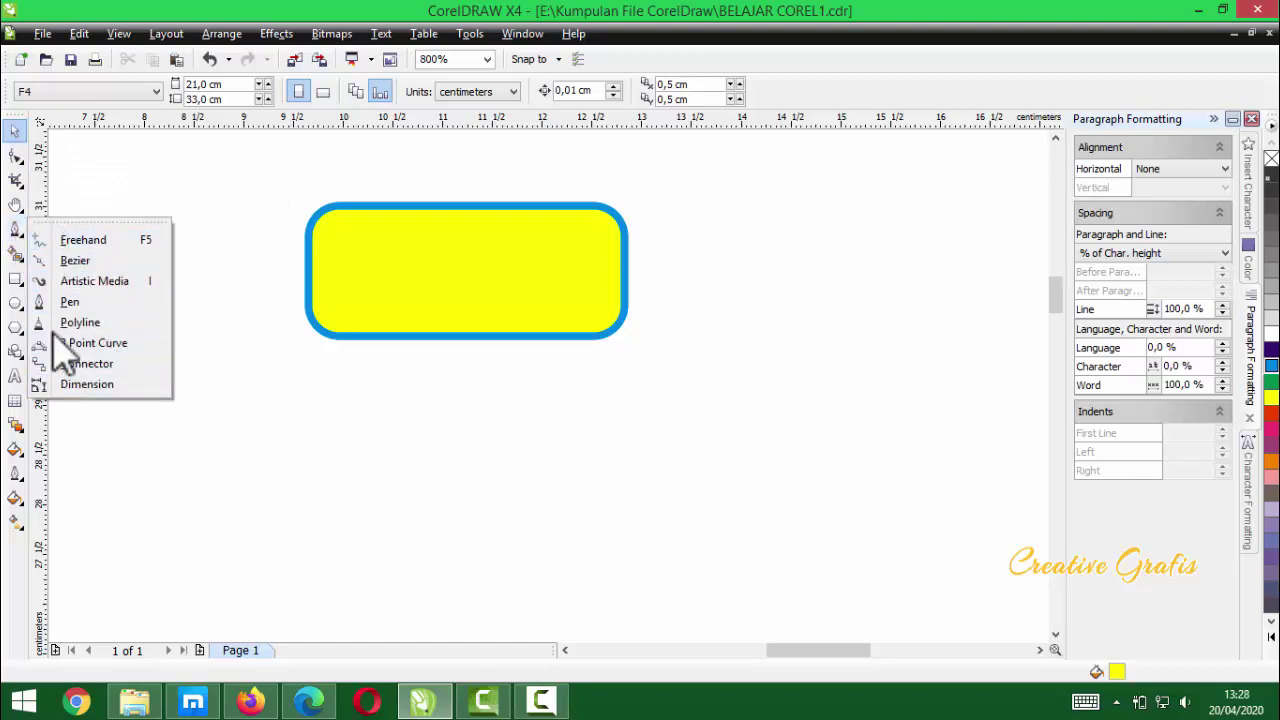
pyautogui.click(15, 204)
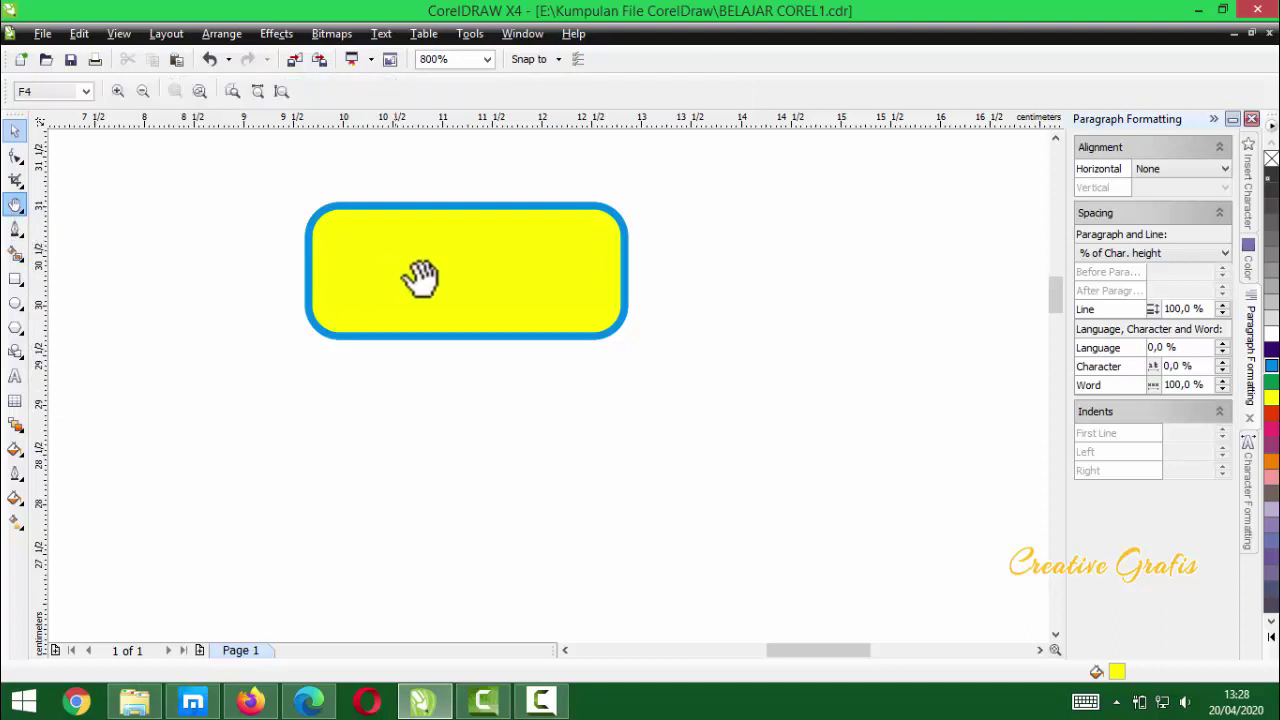
pyautogui.moveTo(420, 278); pyautogui.dragTo(424, 328)
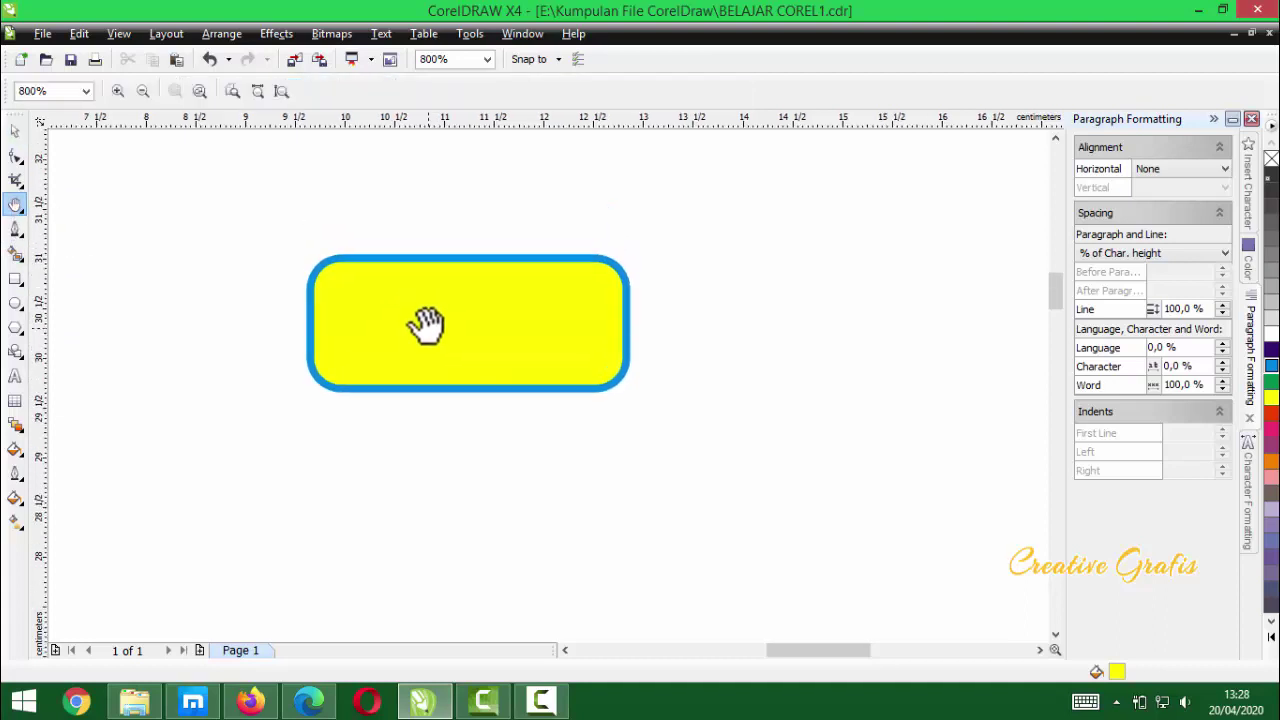
# - Crop the yellow rectangle to its left part with an area about 2.18 × 2.19 cm, and shift the result slightly down and right
pyautogui.click(16, 182)
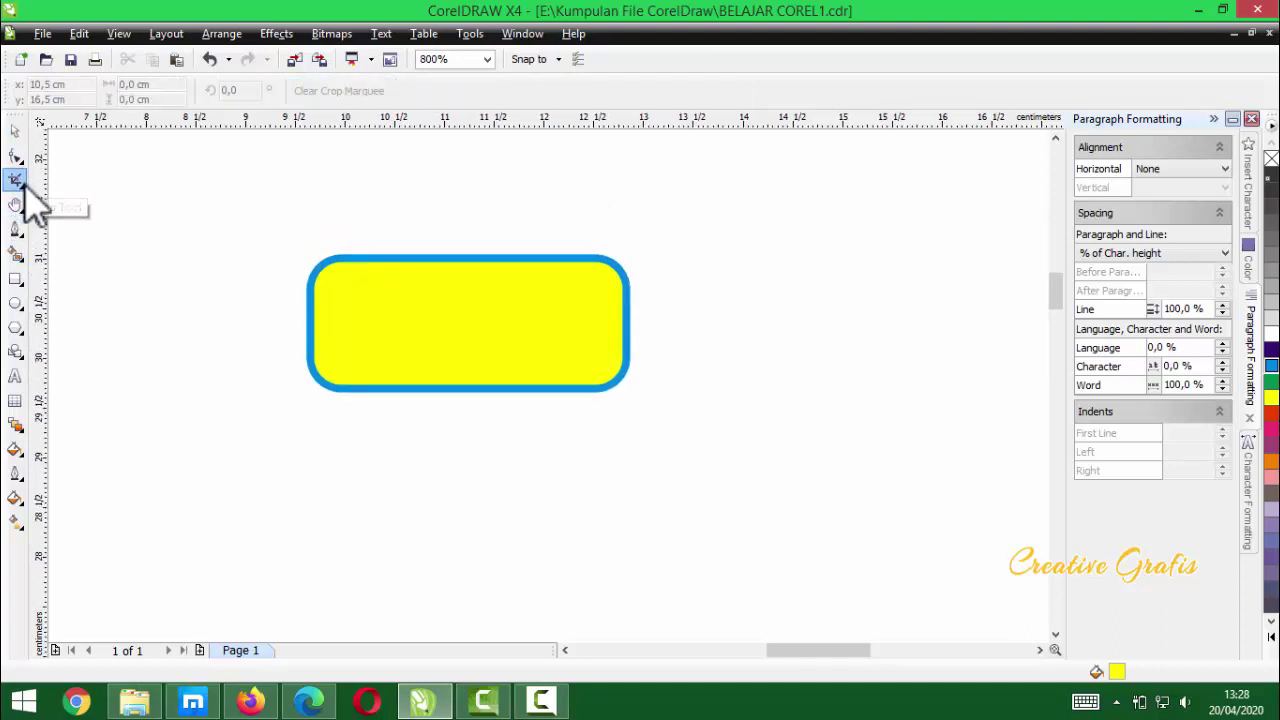
pyautogui.click(26, 188)
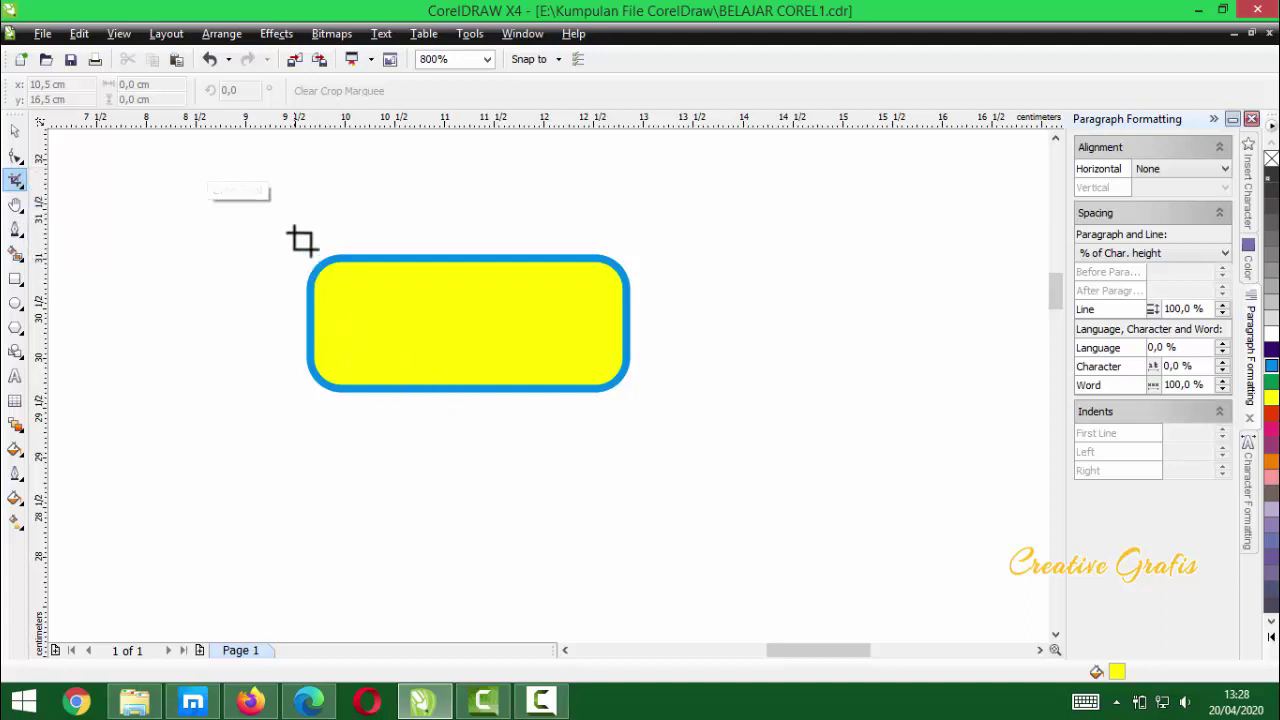
pyautogui.moveTo(294, 222); pyautogui.dragTo(510, 439)
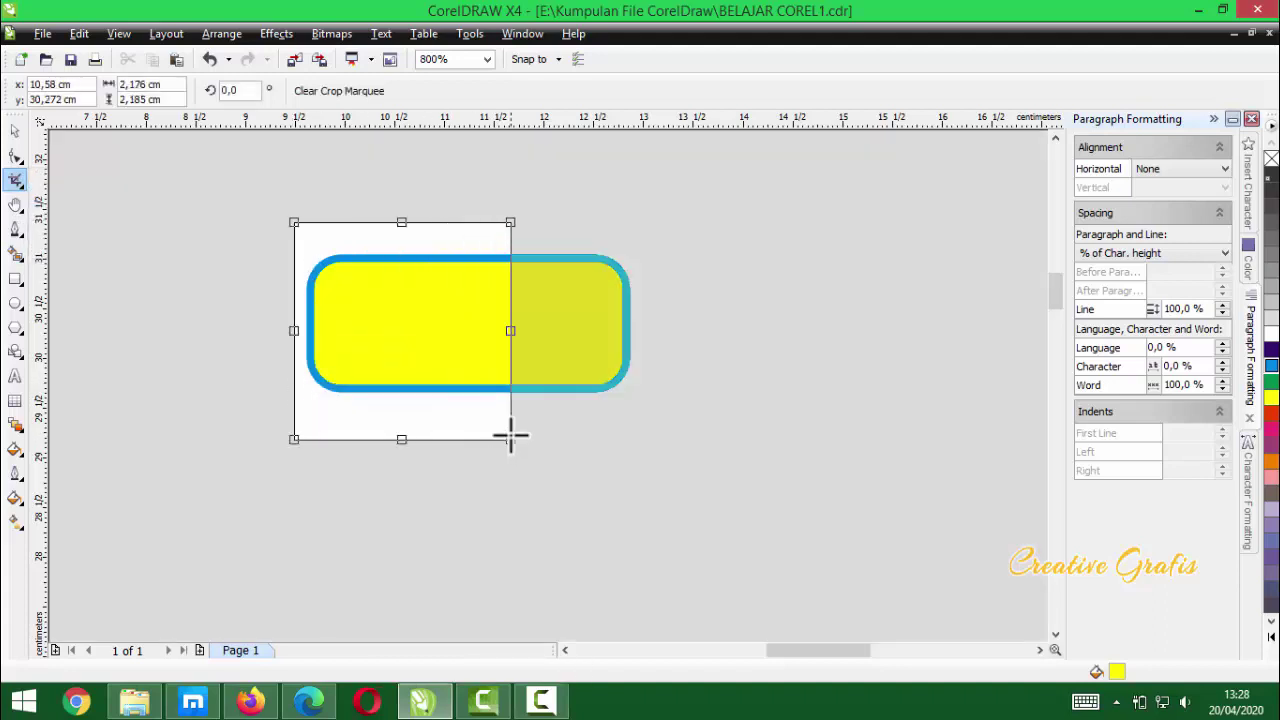
pyautogui.doubleClick(440, 322)
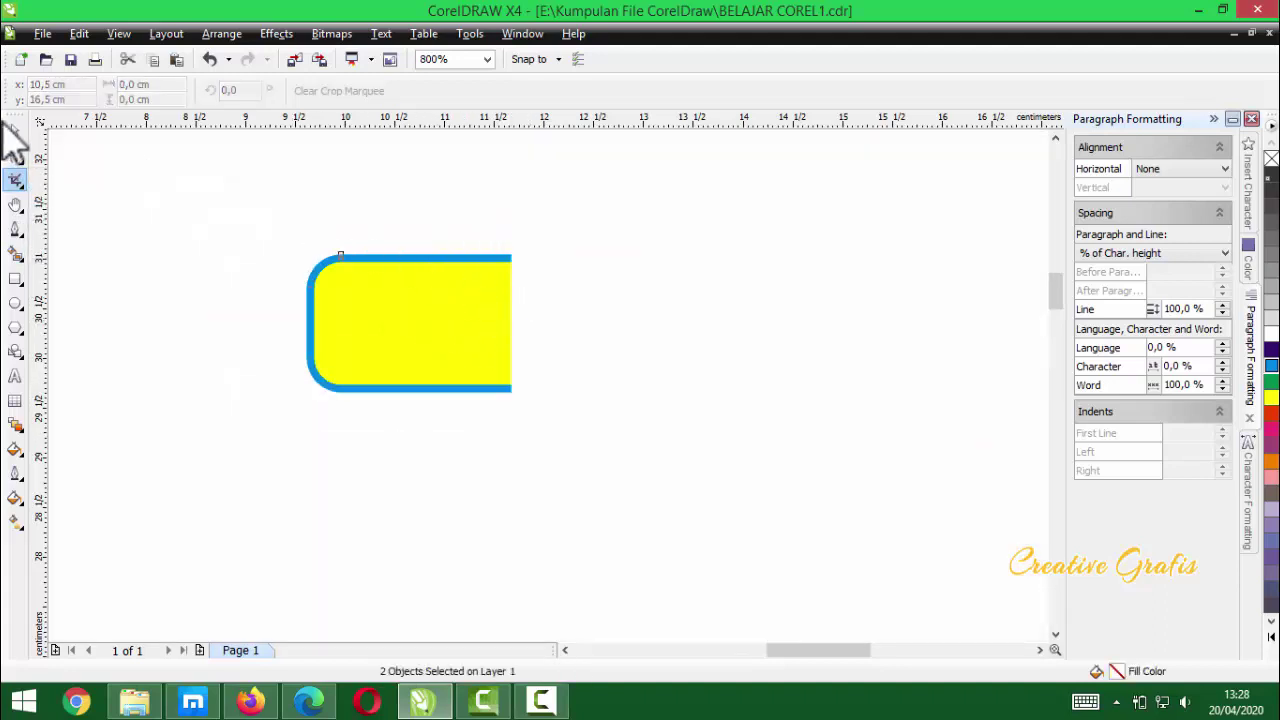
pyautogui.click(15, 130)
pyautogui.moveTo(452, 340); pyautogui.dragTo(460, 349)
pyautogui.click(440, 352)
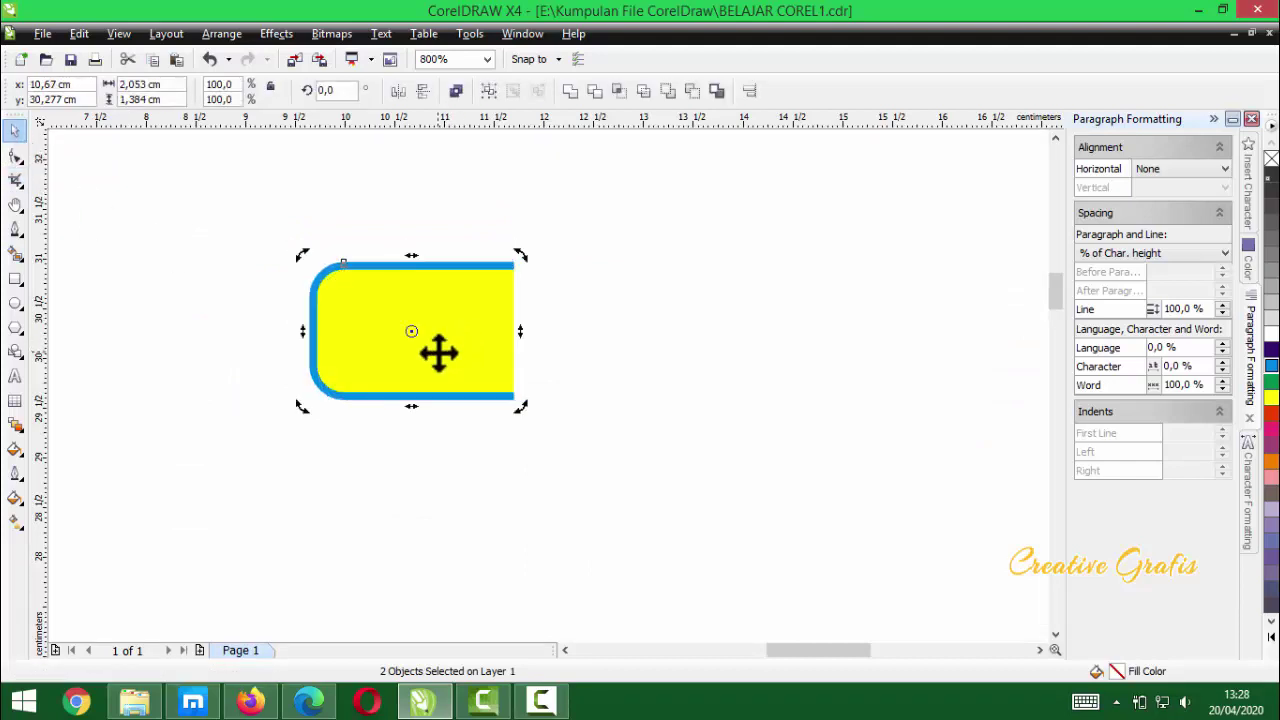
# - Cut the blue outline with a freehand Knife path from its left side, looping below the yellow shape to its right edge
pyautogui.click(17, 229)
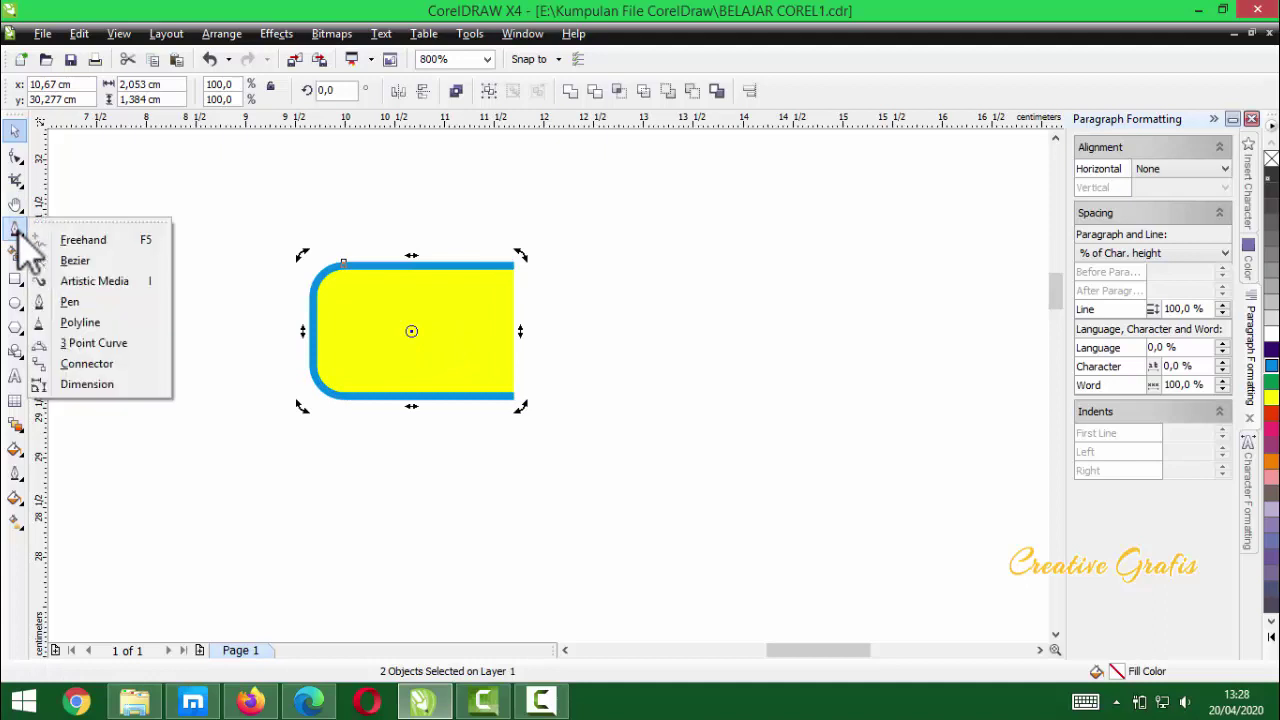
pyautogui.click(22, 187)
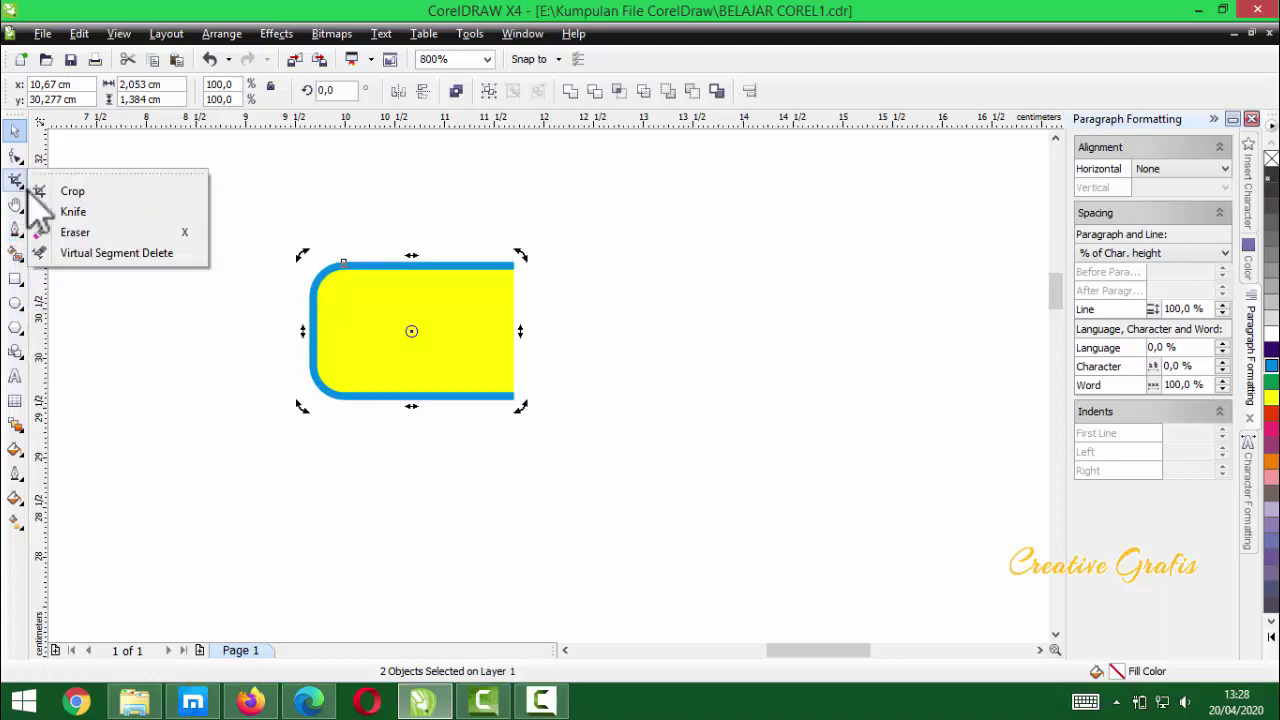
pyautogui.click(80, 229)
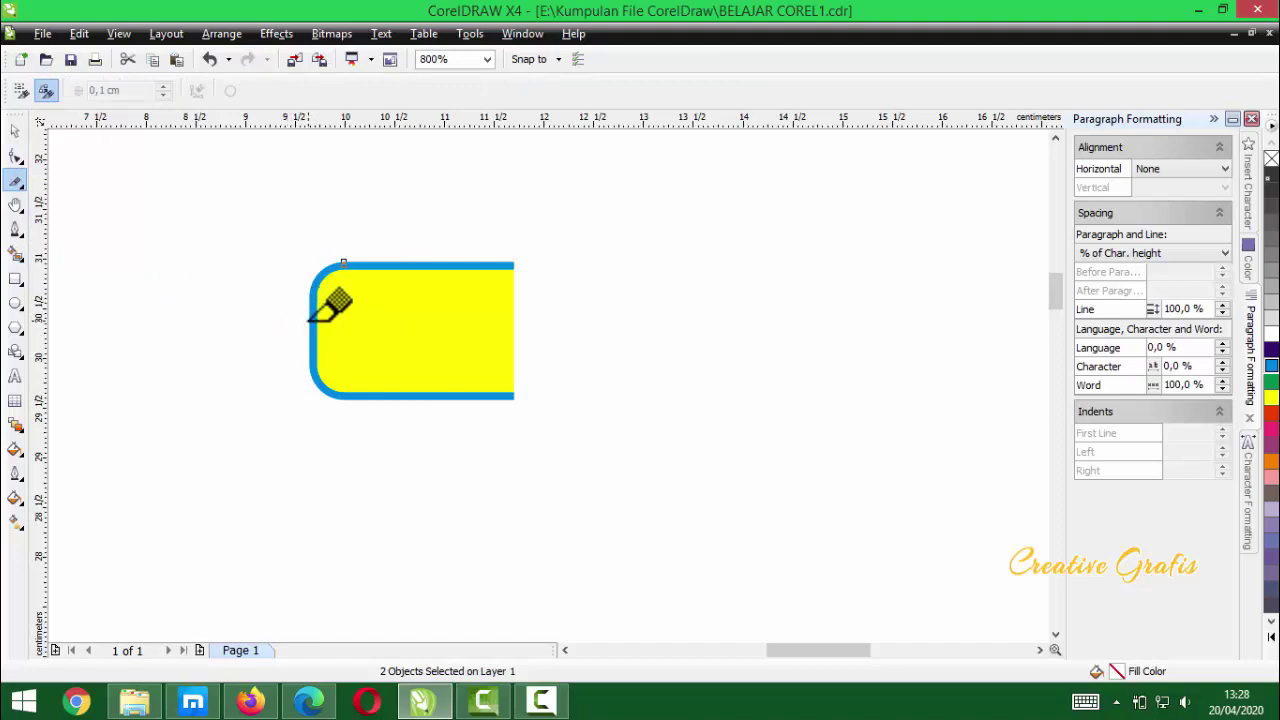
pyautogui.moveTo(314, 320)
pyautogui.mouseDown()
pyautogui.moveTo(564, 326)
pyautogui.moveTo(642, 390)
pyautogui.moveTo(465, 539)
pyautogui.moveTo(228, 480)
pyautogui.moveTo(235, 349)
pyautogui.moveTo(314, 318)
pyautogui.mouseUp()
# - Pull the two cut blue pieces off the yellow shape, one up to the right and the other down to the left
pyautogui.click(16, 131)
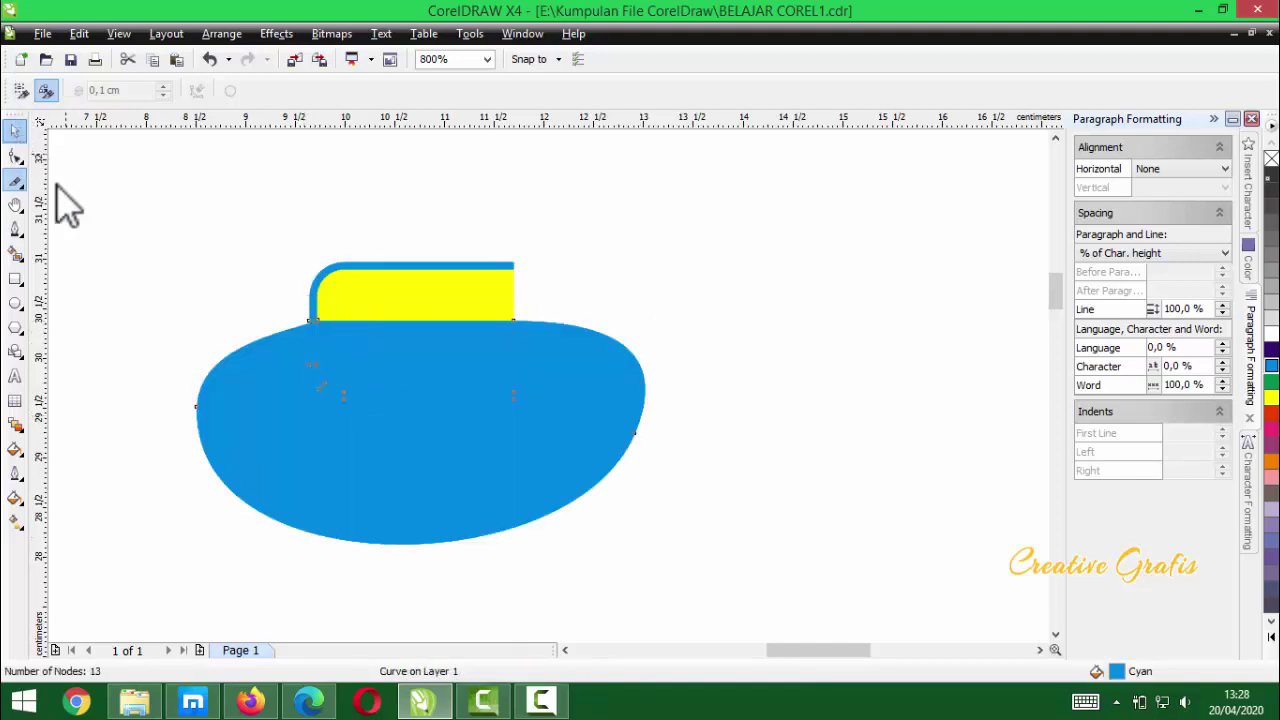
pyautogui.click(426, 437)
pyautogui.moveTo(426, 437); pyautogui.dragTo(438, 465)
pyautogui.moveTo(512, 451)
pyautogui.mouseDown()
pyautogui.moveTo(780, 349)
pyautogui.moveTo(813, 366)
pyautogui.mouseUp()
pyautogui.moveTo(417, 498)
pyautogui.mouseDown()
pyautogui.moveTo(289, 477)
pyautogui.moveTo(360, 506)
pyautogui.moveTo(330, 498)
pyautogui.mouseUp()
# - Delete both blue pieces left from the knife cut
pyautogui.click(648, 290)
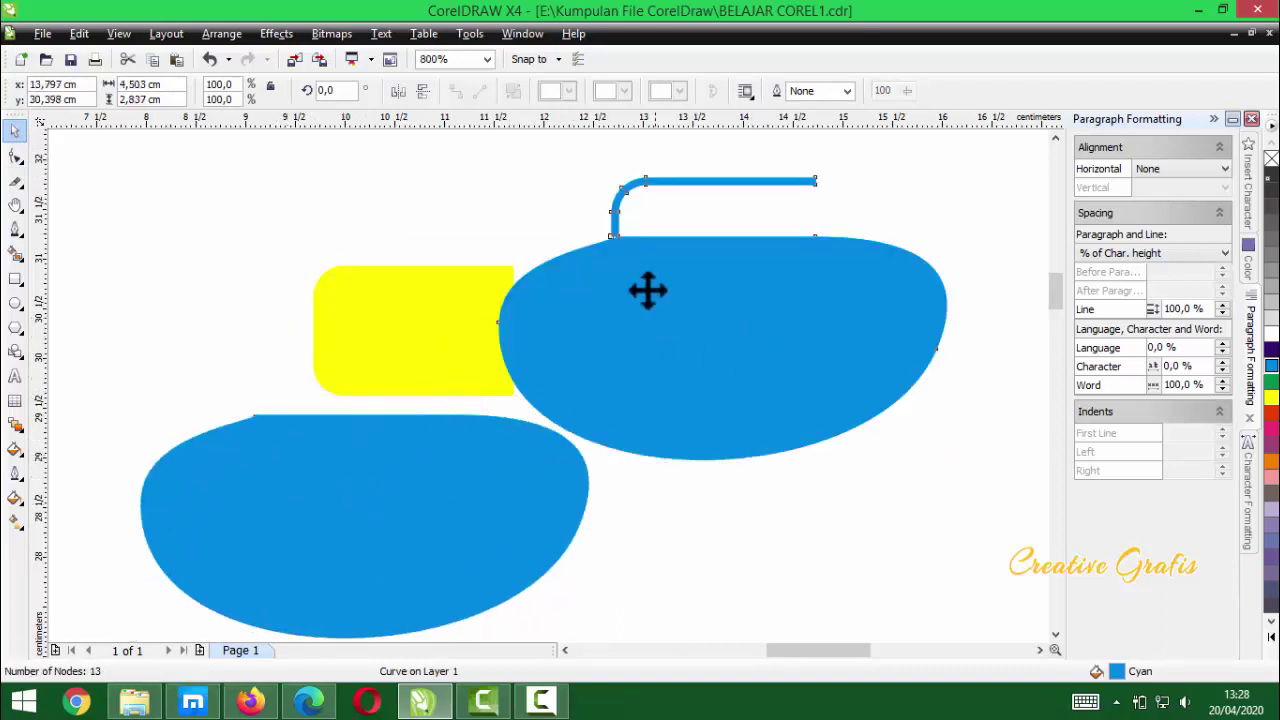
pyautogui.moveTo(627, 334); pyautogui.dragTo(540, 368)
pyautogui.press('Delete')
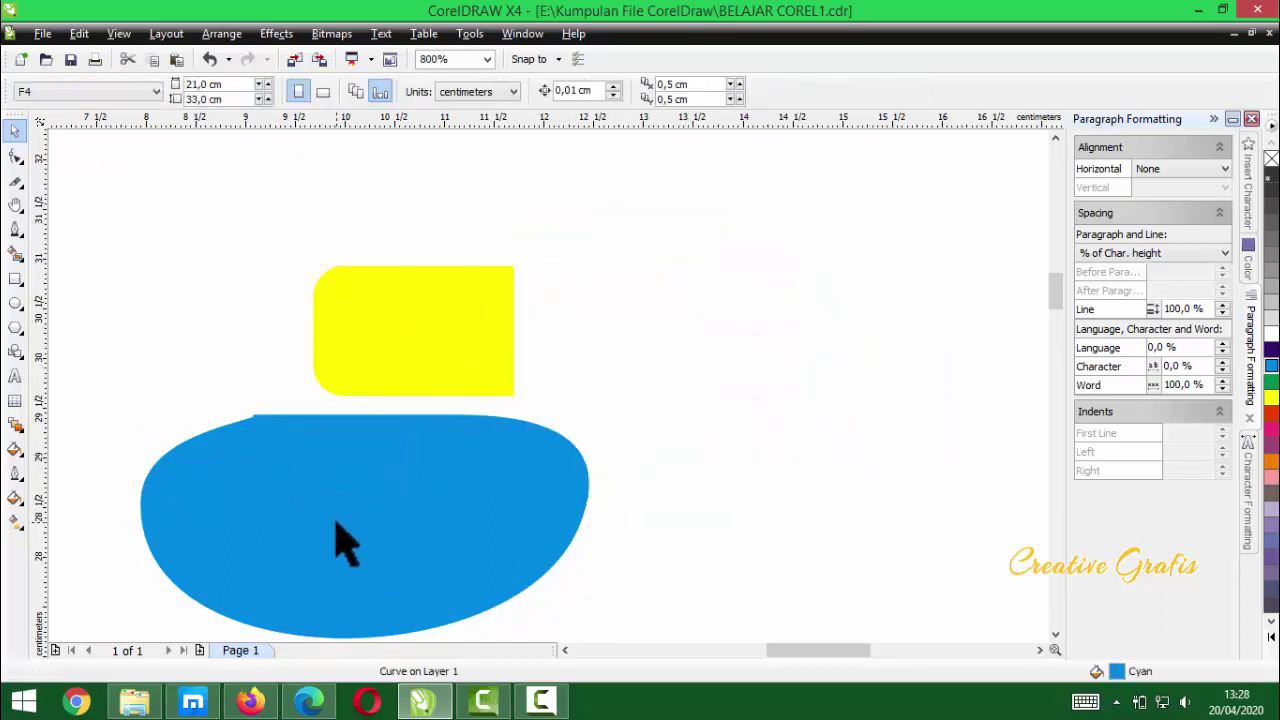
pyautogui.click(334, 486)
pyautogui.press('Delete')
# - Select the cropped yellow shape, shift it slightly up and left, and delete it
pyautogui.click(382, 366)
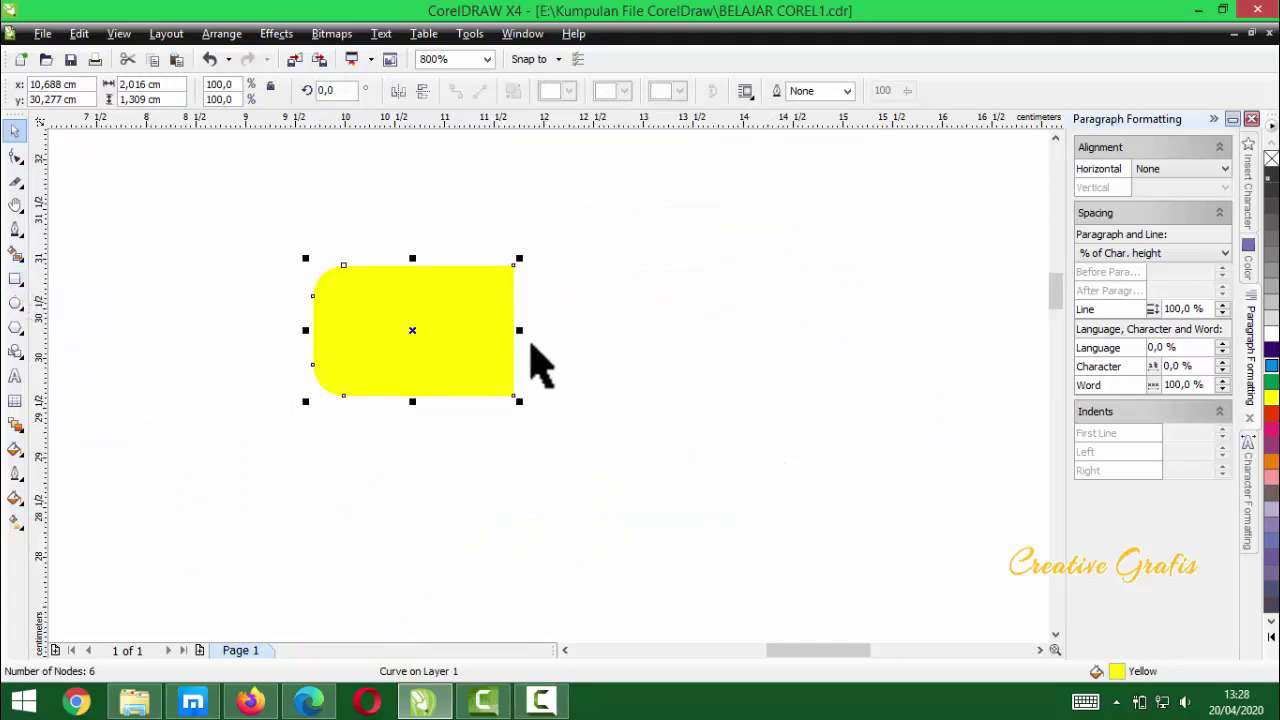
pyautogui.moveTo(461, 328); pyautogui.dragTo(456, 330)
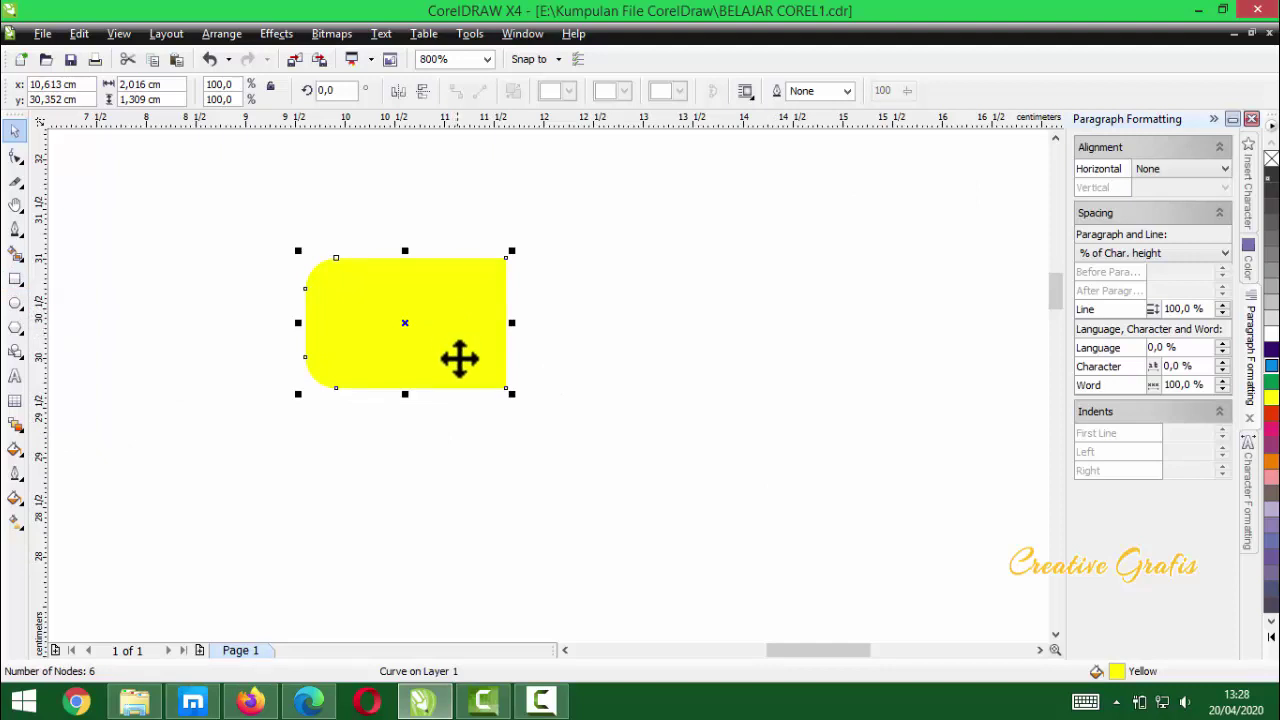
pyautogui.press('Delete')
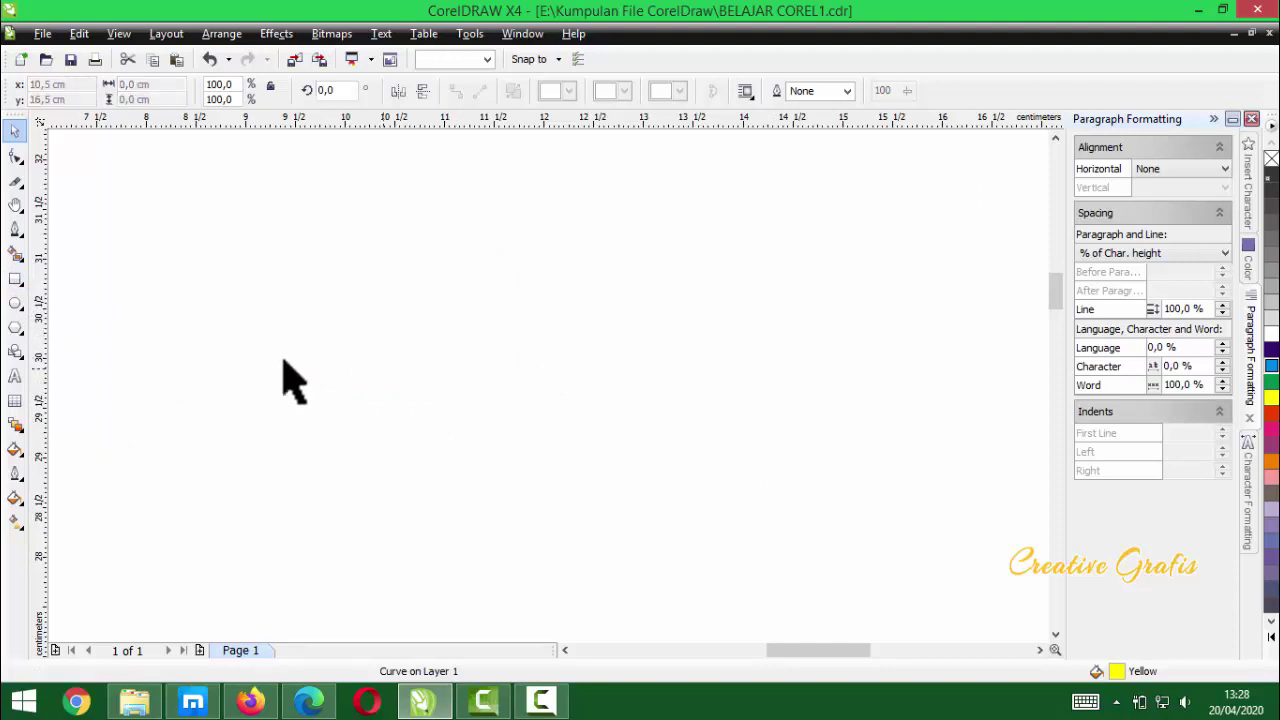
# - Draw a closed freeform shape with ten nodes using the Bezier tool, mixing curved and straight segments and ending on the start node
pyautogui.click(14, 252)
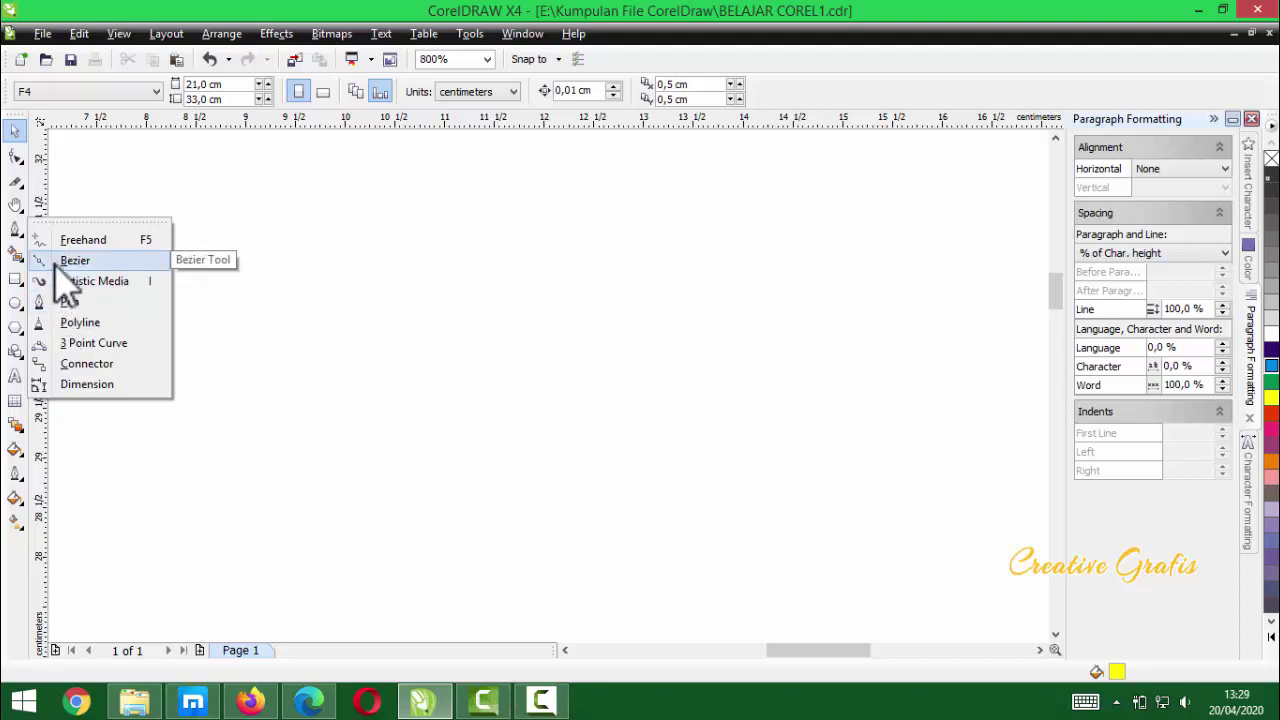
pyautogui.click(70, 262)
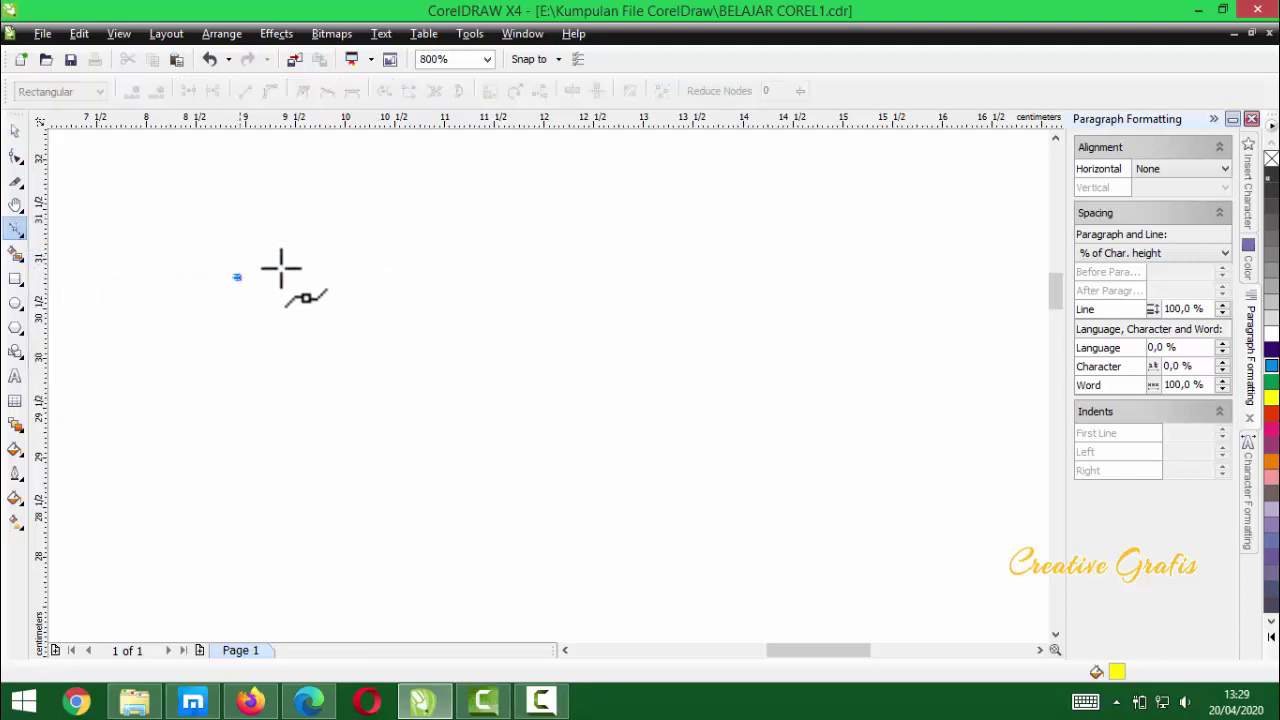
pyautogui.moveTo(499, 240); pyautogui.dragTo(571, 308)
pyautogui.moveTo(477, 395); pyautogui.dragTo(477, 395)
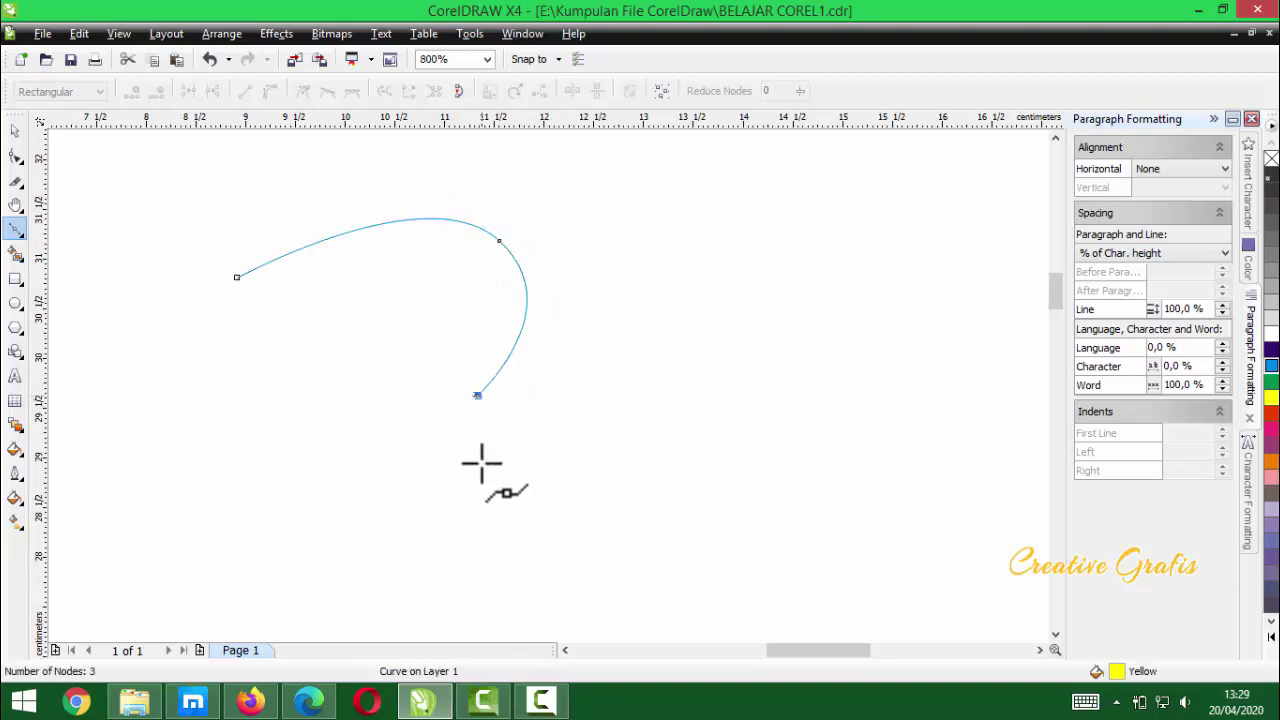
pyautogui.click(497, 490)
pyautogui.click(374, 497)
pyautogui.moveTo(383, 357); pyautogui.dragTo(322, 446)
pyautogui.moveTo(260, 516); pyautogui.dragTo(116, 400)
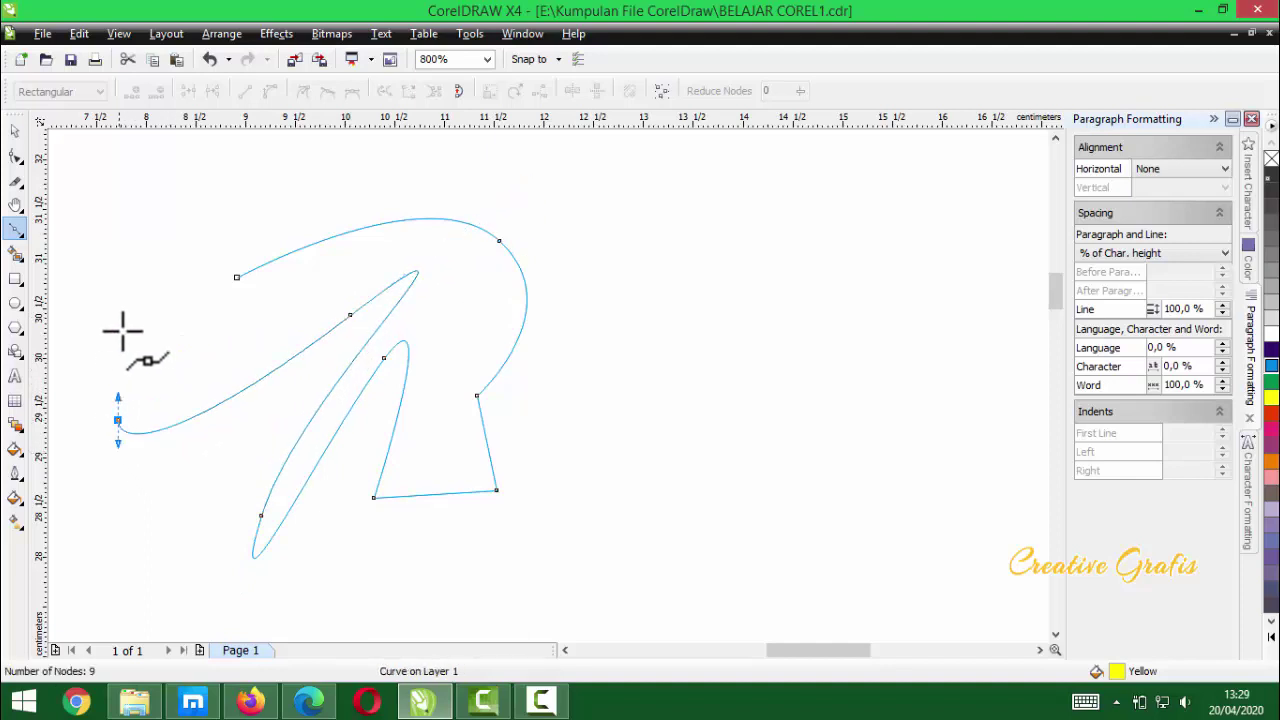
pyautogui.moveTo(122, 330); pyautogui.dragTo(136, 323)
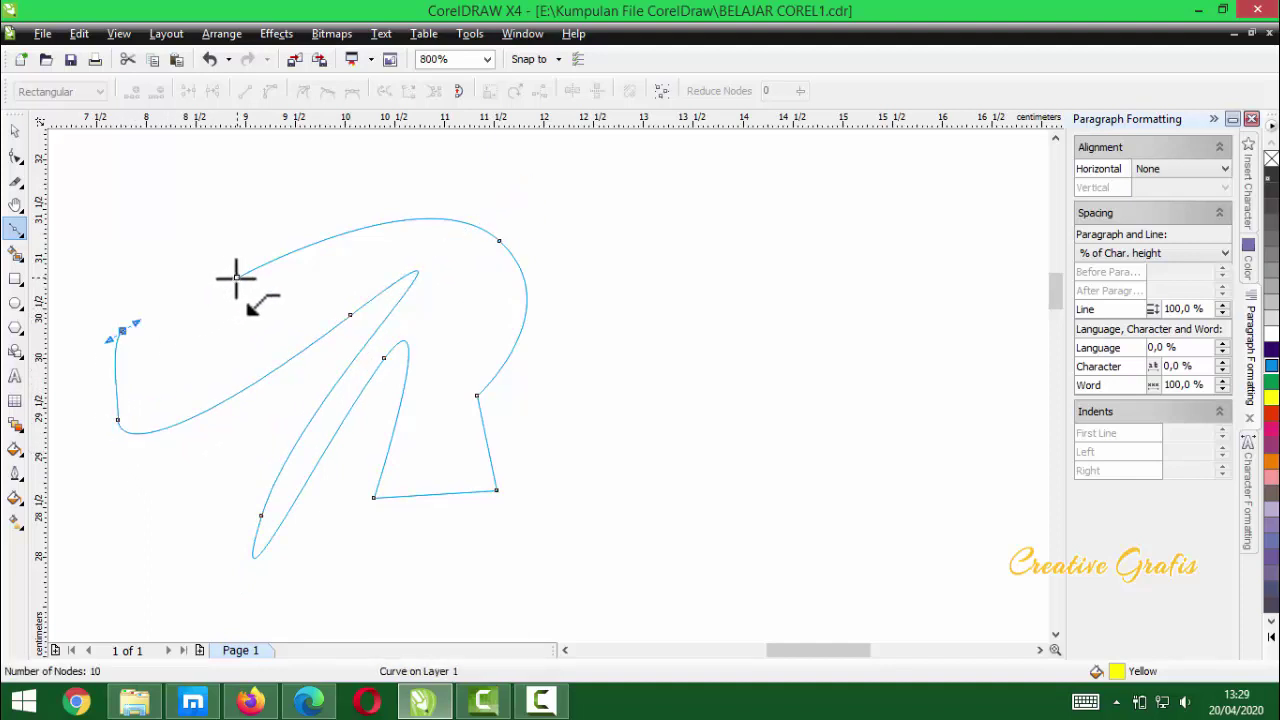
pyautogui.click(236, 279)
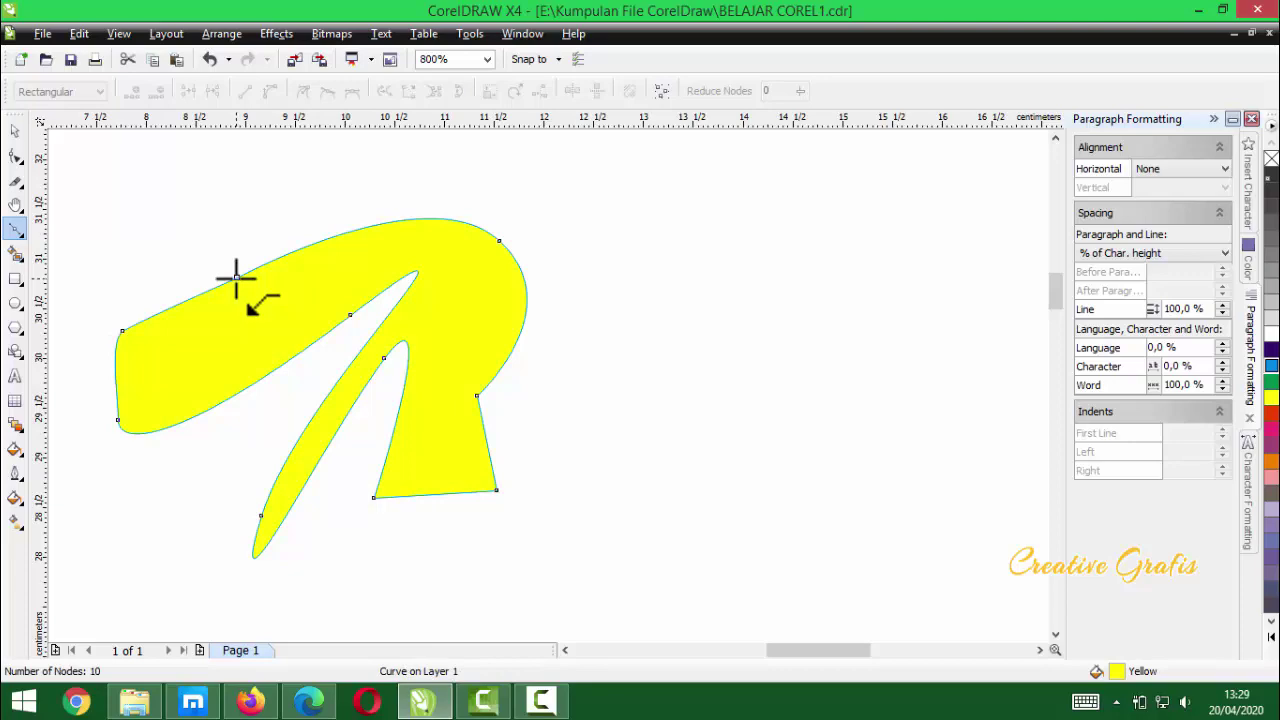
pyautogui.scroll(1, 236, 279)
pyautogui.scroll(1, 550, 385)
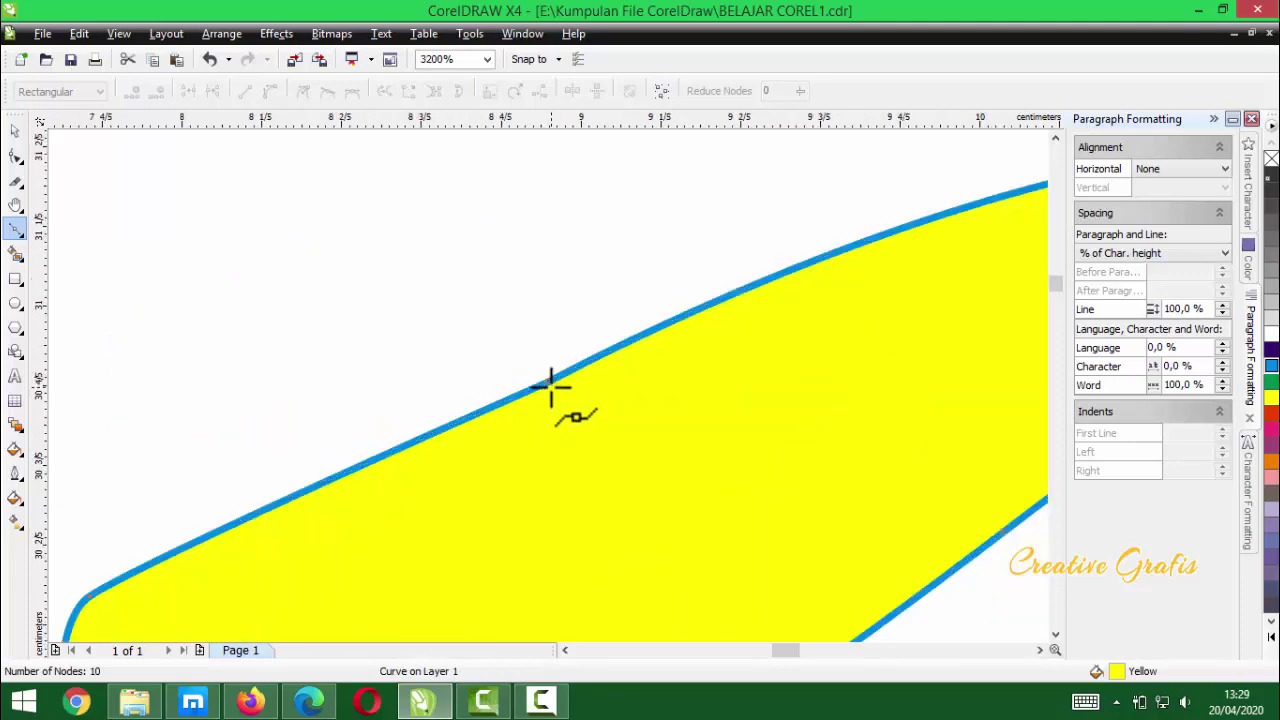
# - Draw a second closed shape with six nodes to the right of the first using the Bezier tool, mixing straight and curved segments
pyautogui.scroll(-3, 550, 385)
pyautogui.scroll(1, 548, 384)
pyautogui.scroll(2, 548, 384)
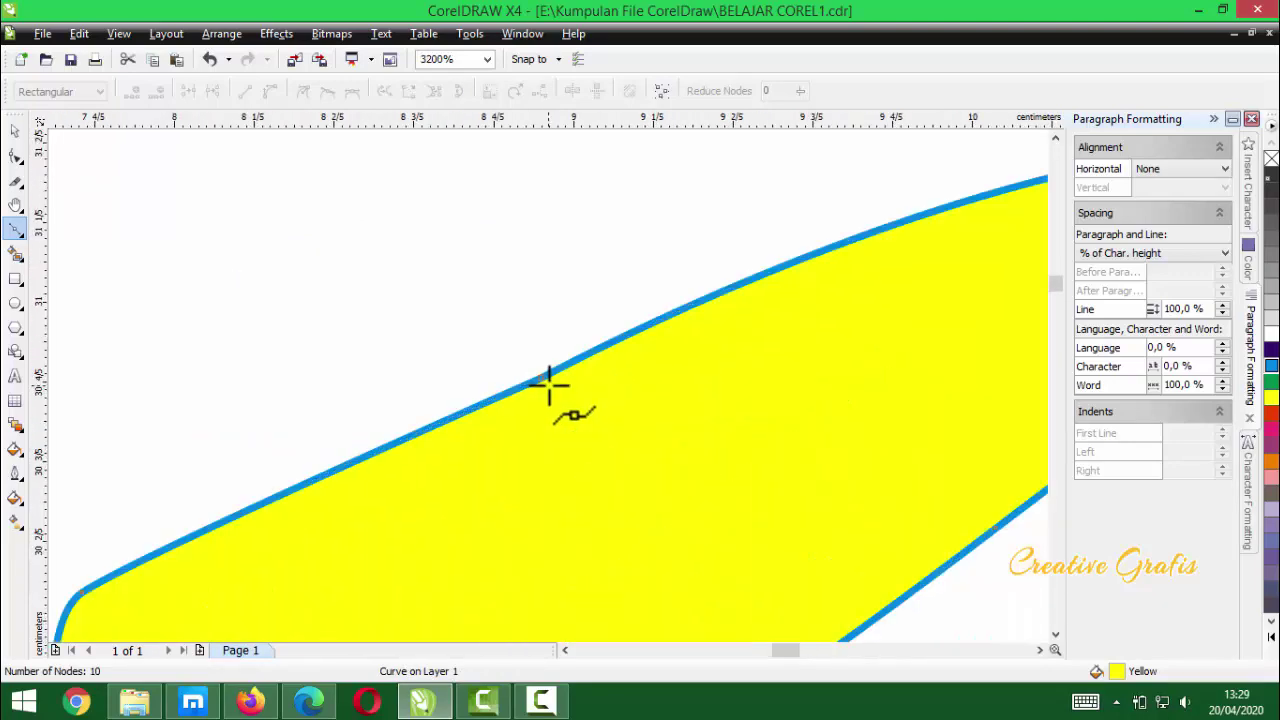
pyautogui.scroll(-4, 546, 380)
pyautogui.scroll(1, 549, 383)
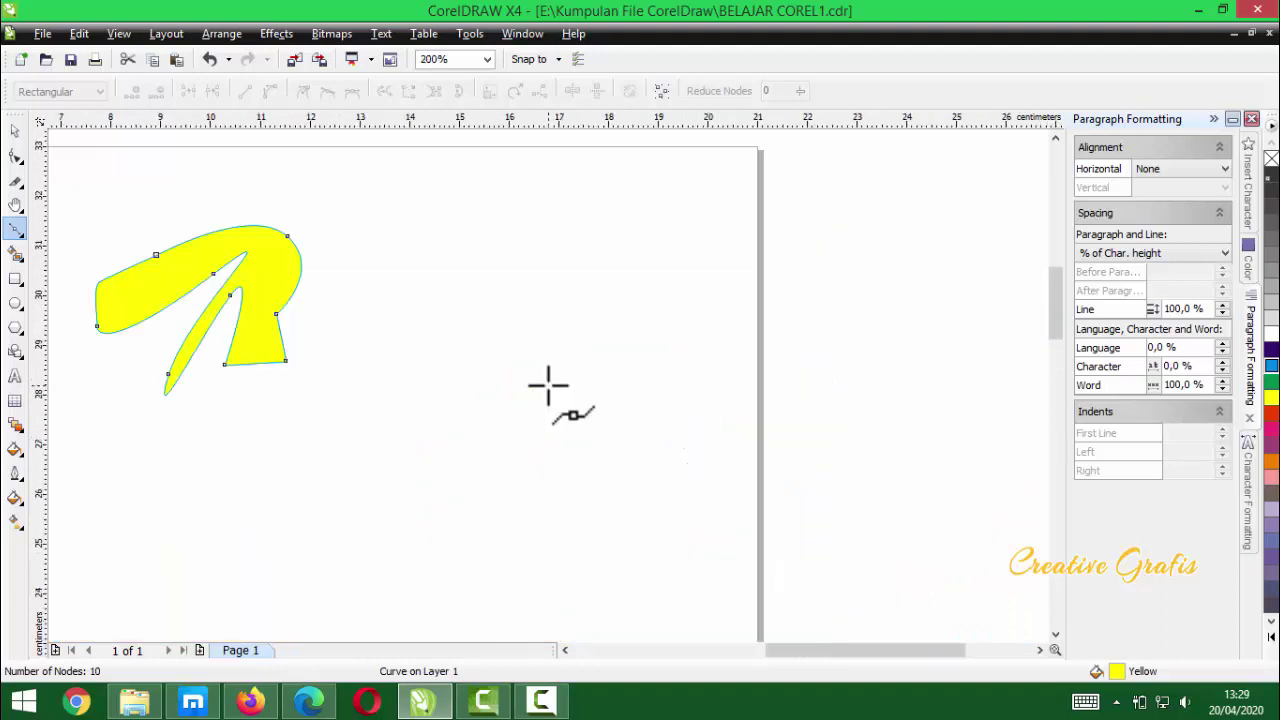
pyautogui.scroll(1, 549, 383)
pyautogui.click(415, 318)
pyautogui.click(627, 251)
pyautogui.click(610, 397)
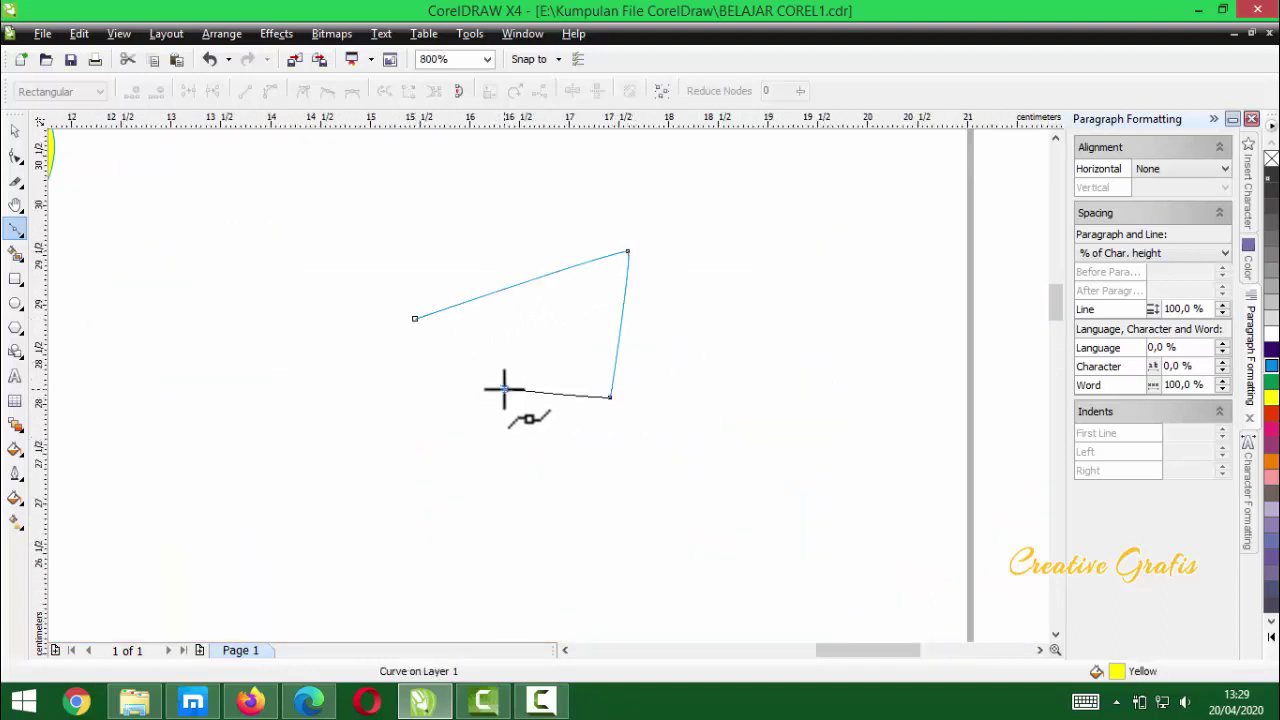
pyautogui.moveTo(504, 388); pyautogui.dragTo(485, 465)
pyautogui.moveTo(411, 409); pyautogui.dragTo(453, 352)
pyautogui.scroll(2, 478, 340)
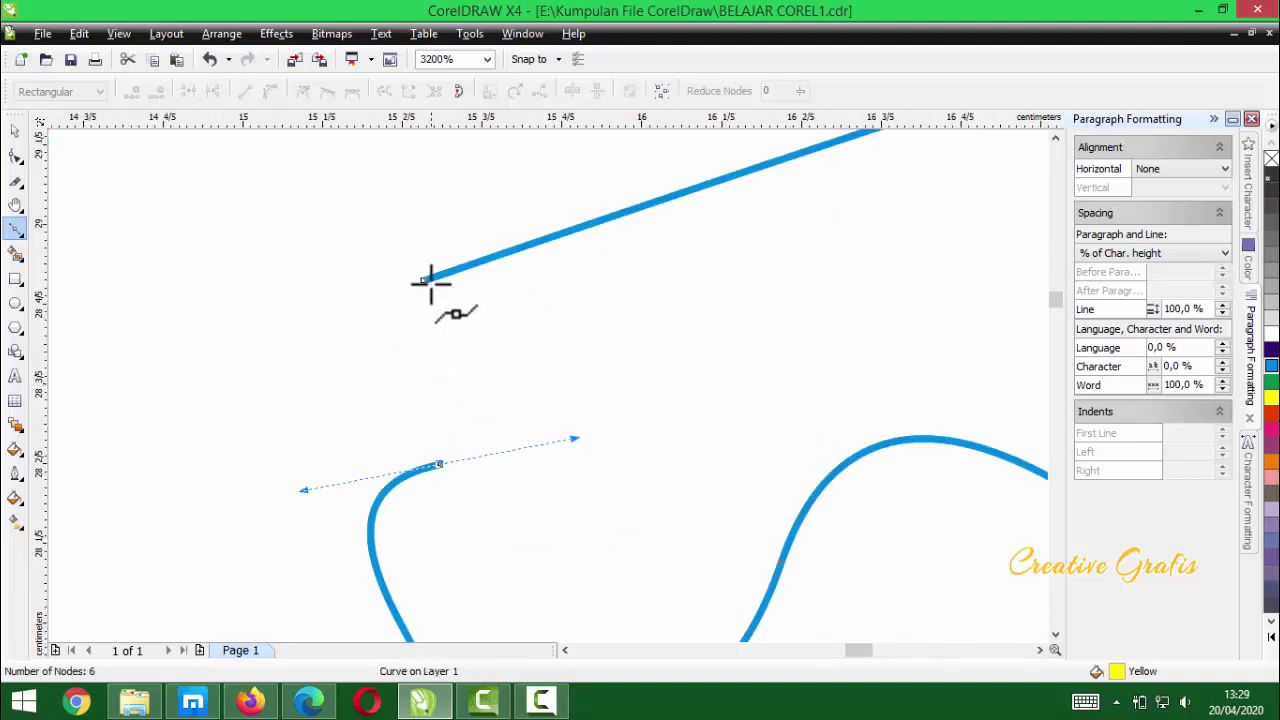
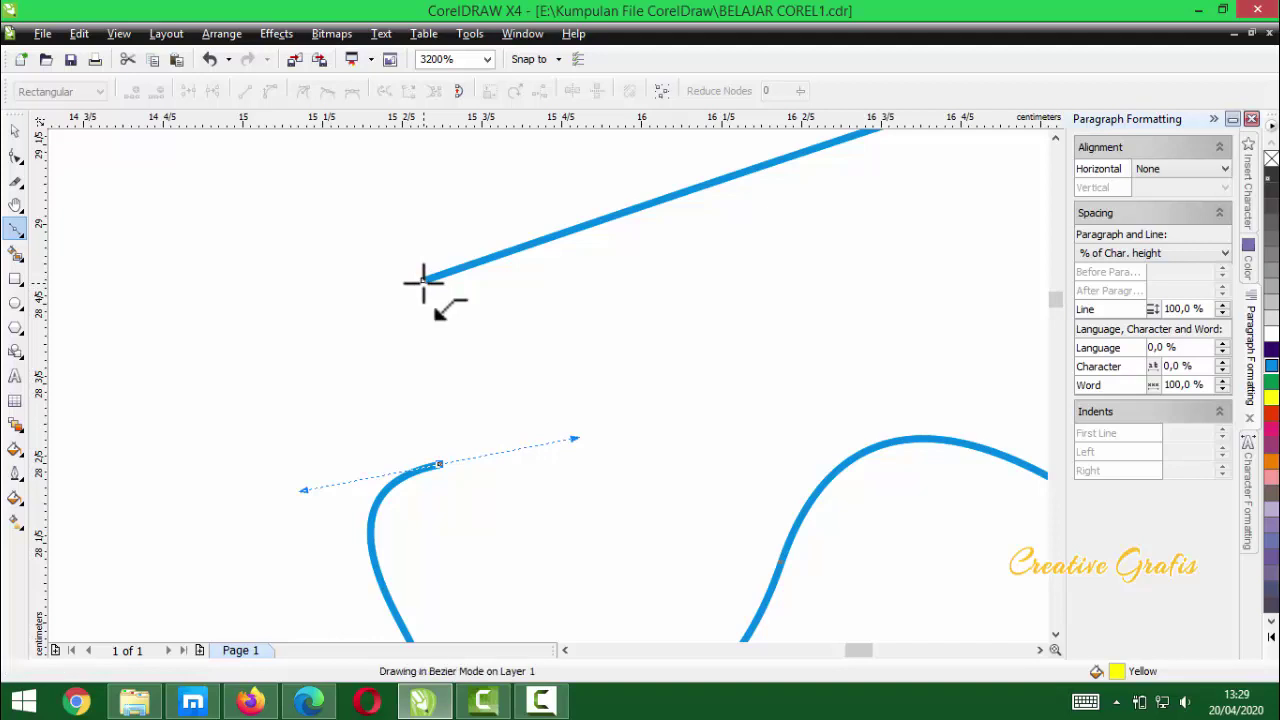
pyautogui.click(424, 282)
pyautogui.scroll(-1, 651, 294)
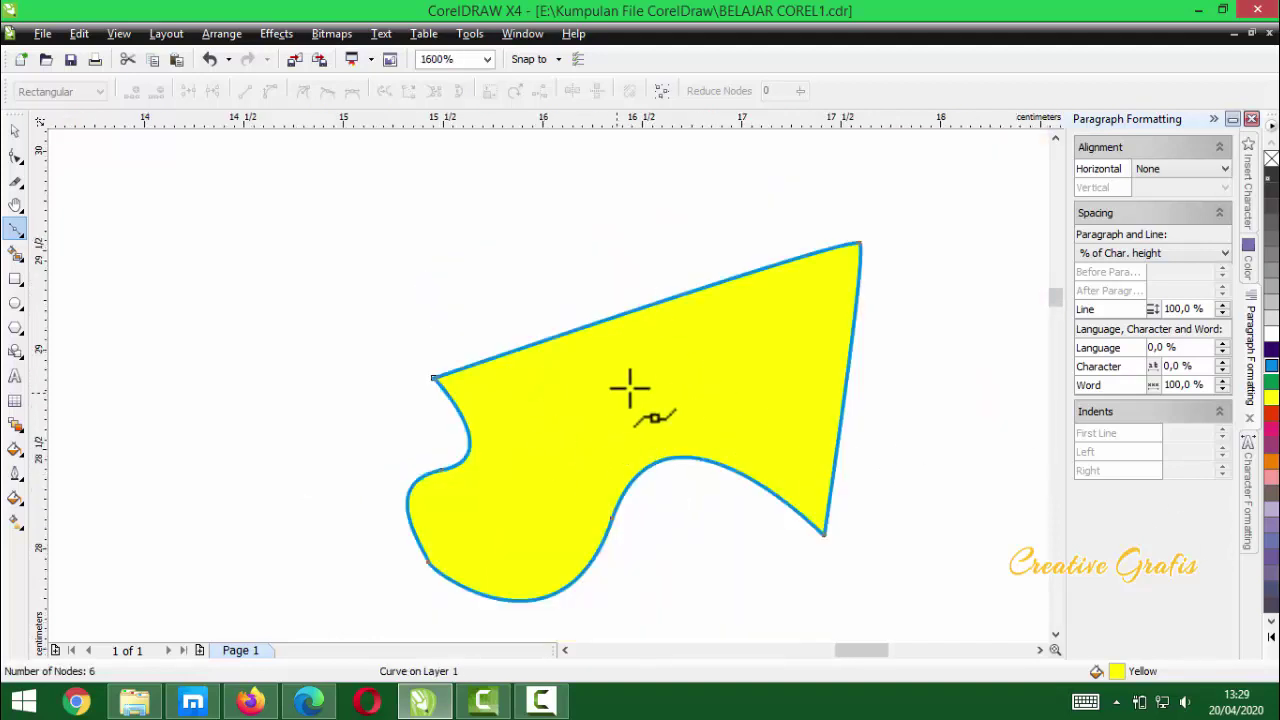
pyautogui.scroll(-2, 510, 497)
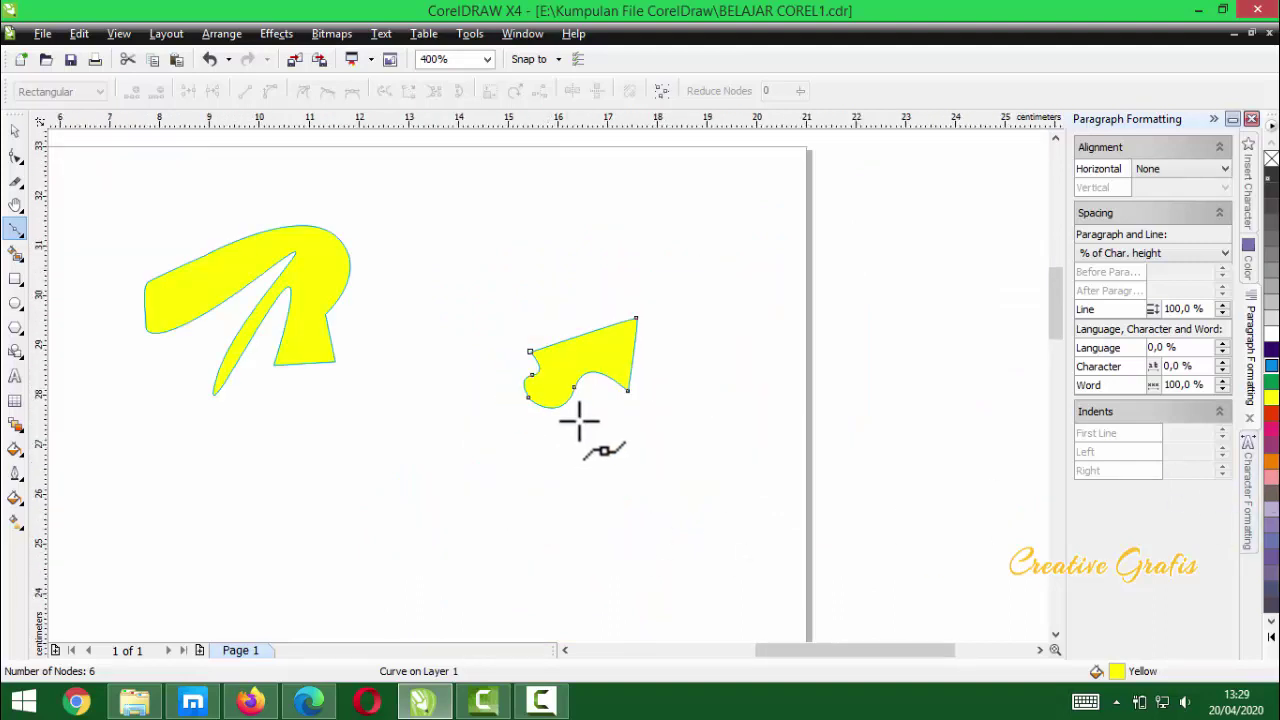
# - Move the two yellow Bezier shapes closer together and delete them both
pyautogui.click(18, 131)
pyautogui.moveTo(560, 365); pyautogui.dragTo(482, 330)
pyautogui.moveTo(298, 292); pyautogui.dragTo(348, 318)
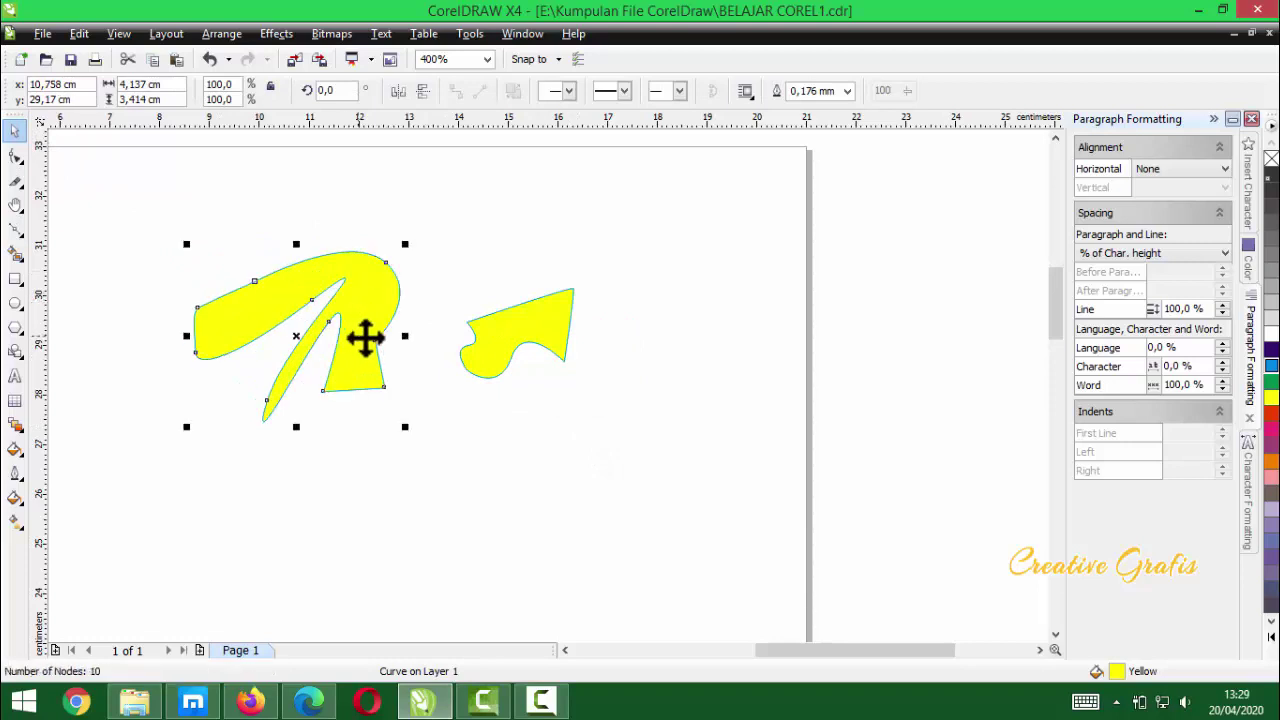
pyautogui.moveTo(157, 238); pyautogui.dragTo(663, 520)
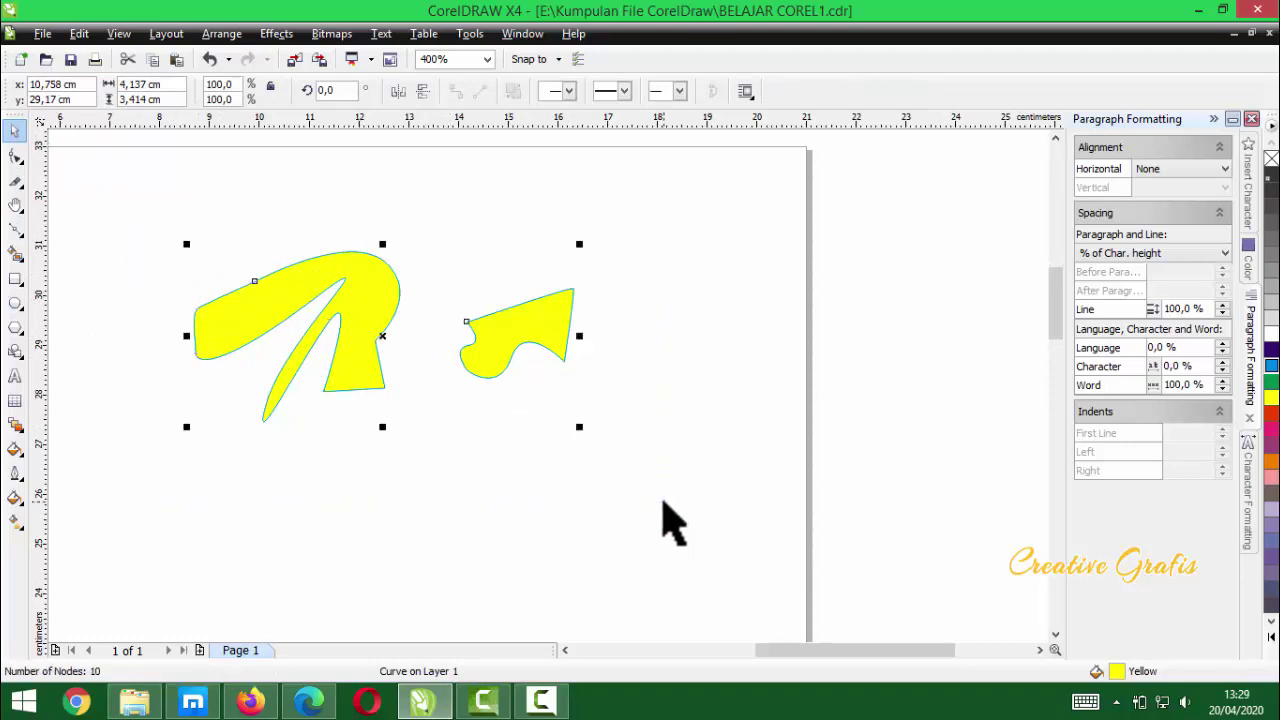
pyautogui.press('Delete')
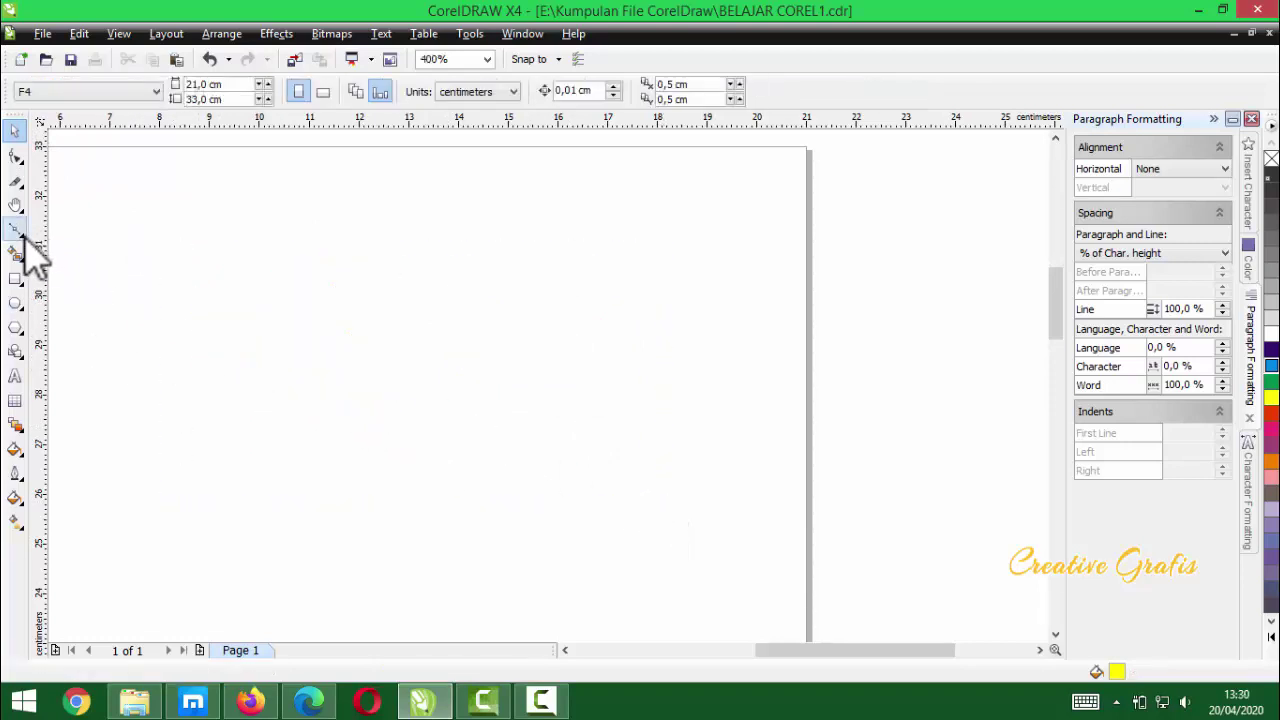
# - Draw a large S-shaped Artistic Media stroke 1.0 cm wide and apply a preset that tapers to a thin point
pyautogui.click(20, 232)
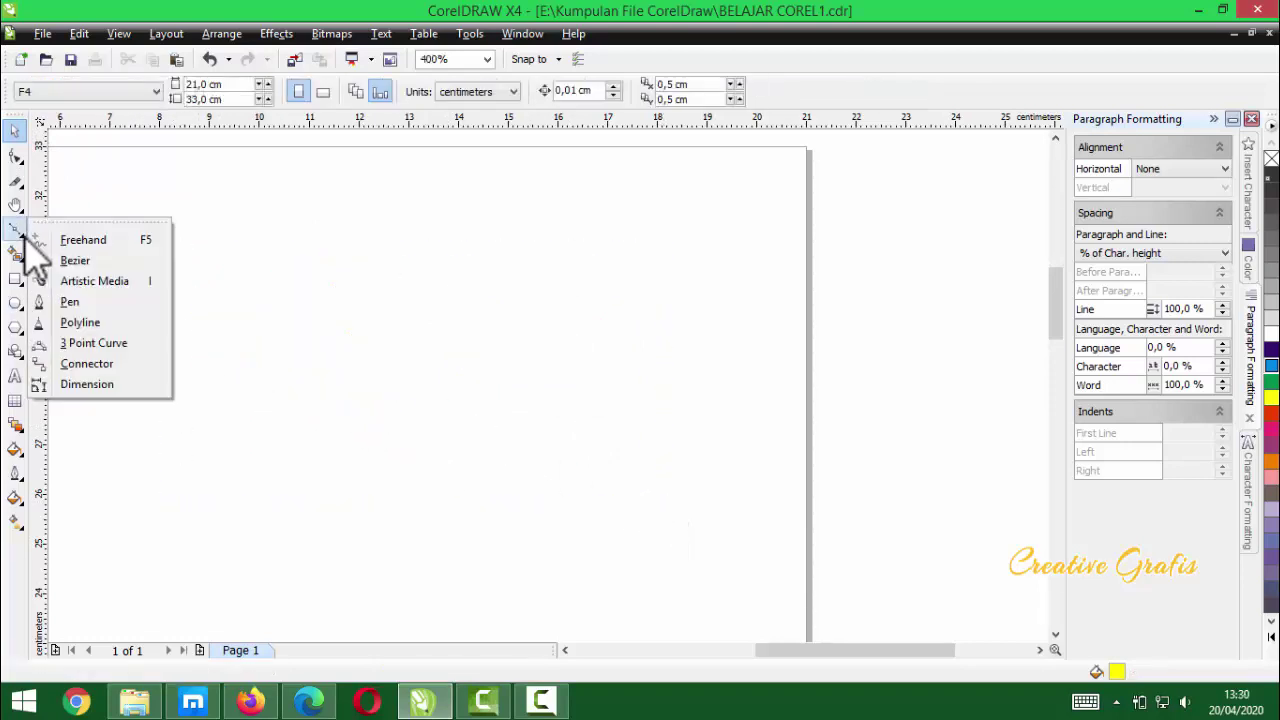
pyautogui.click(95, 282)
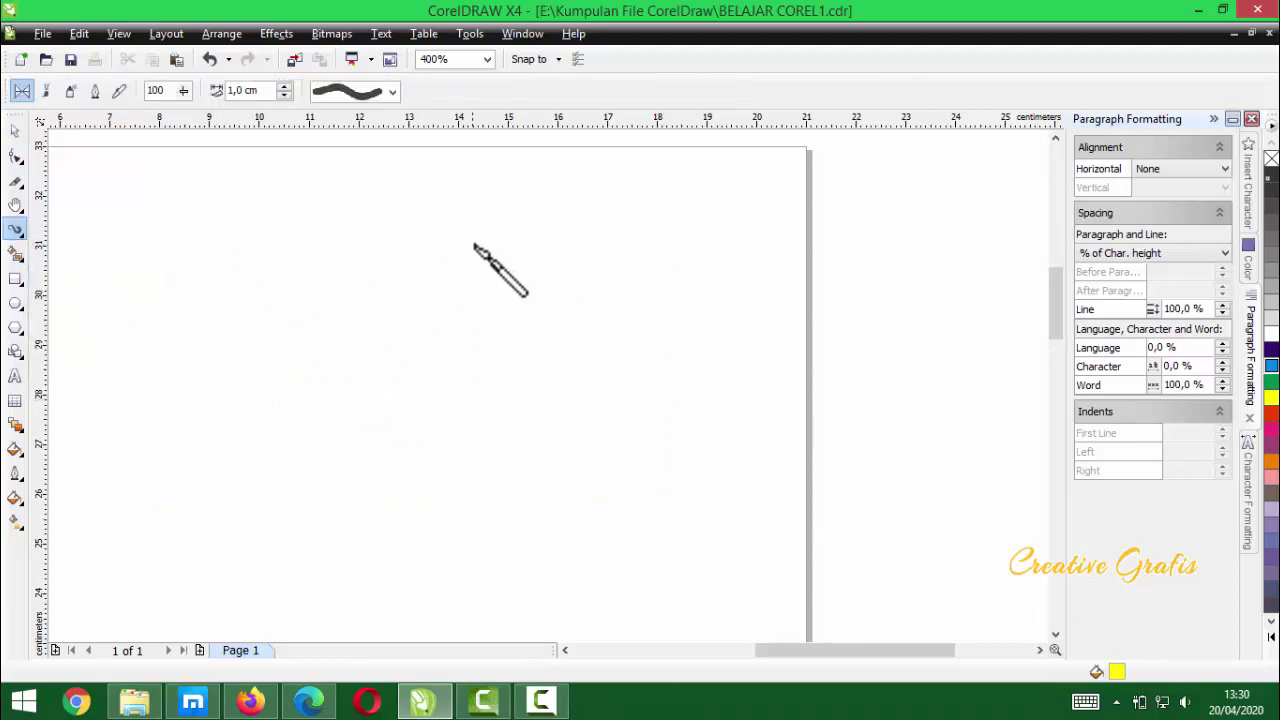
pyautogui.moveTo(476, 246)
pyautogui.mouseDown()
pyautogui.moveTo(446, 221)
pyautogui.moveTo(328, 237)
pyautogui.moveTo(376, 321)
pyautogui.moveTo(582, 319)
pyautogui.moveTo(459, 518)
pyautogui.moveTo(232, 465)
pyautogui.moveTo(195, 323)
pyautogui.mouseUp()
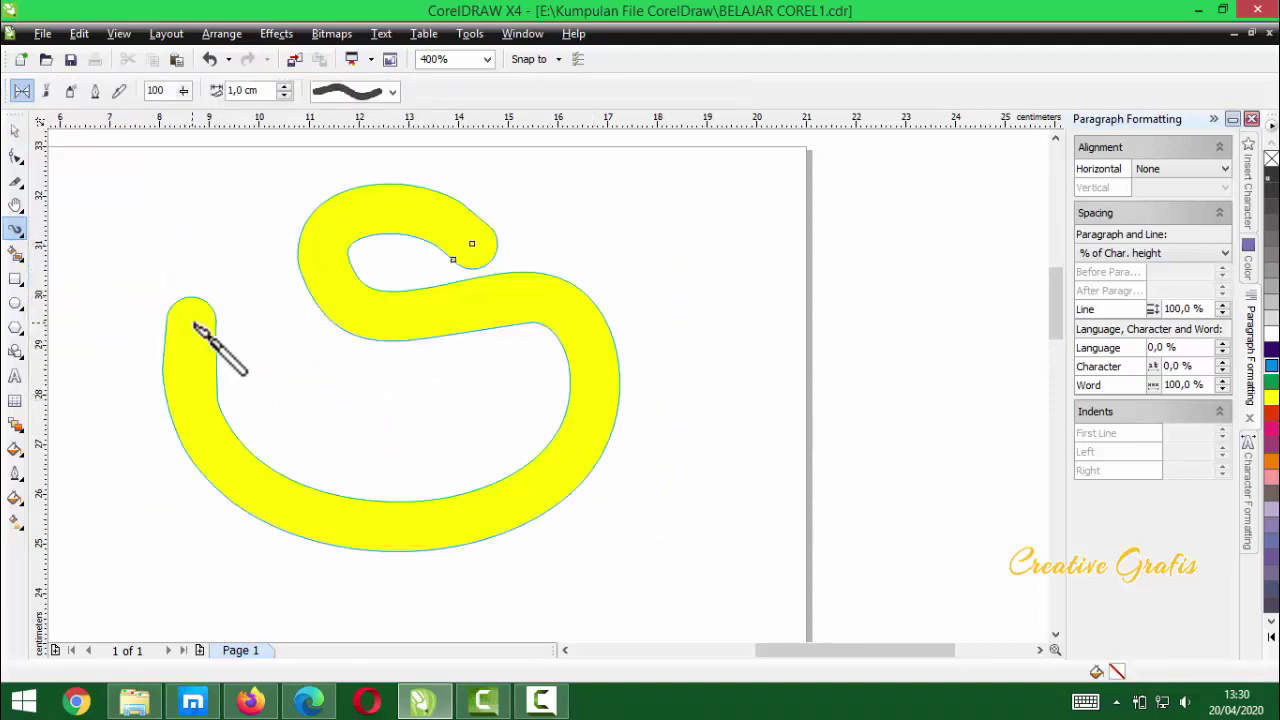
pyautogui.click(392, 91)
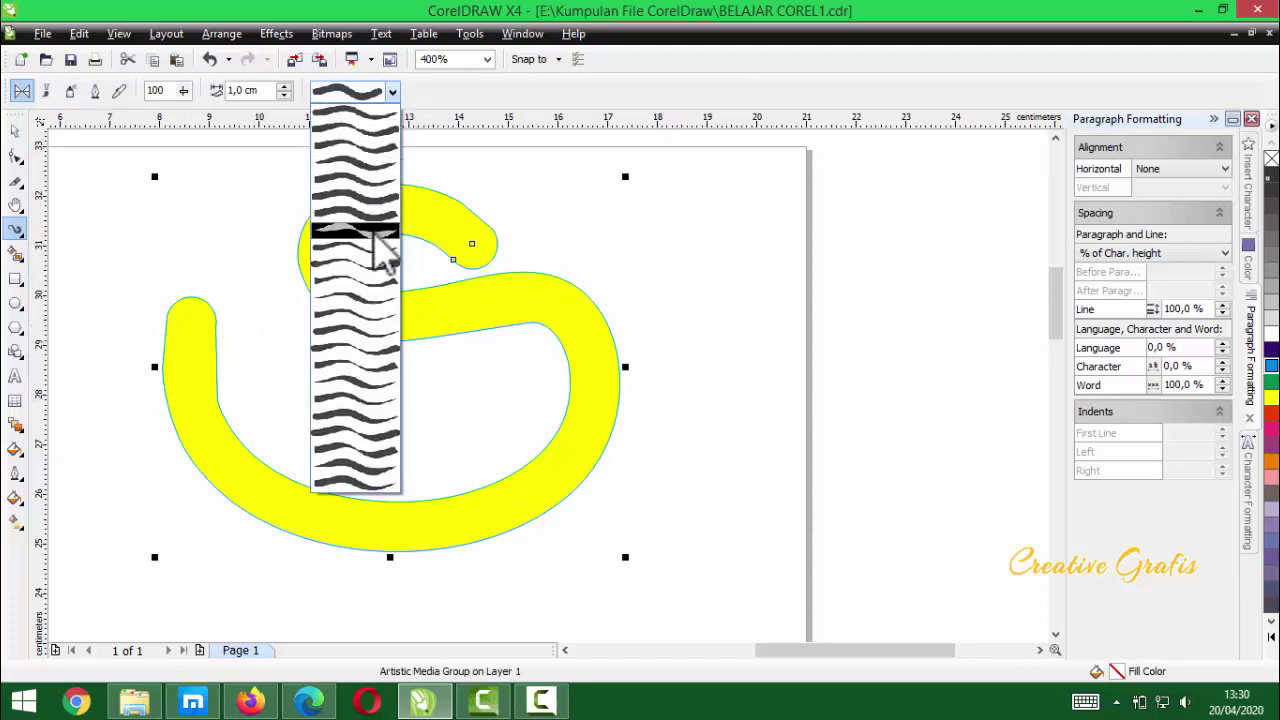
pyautogui.click(369, 251)
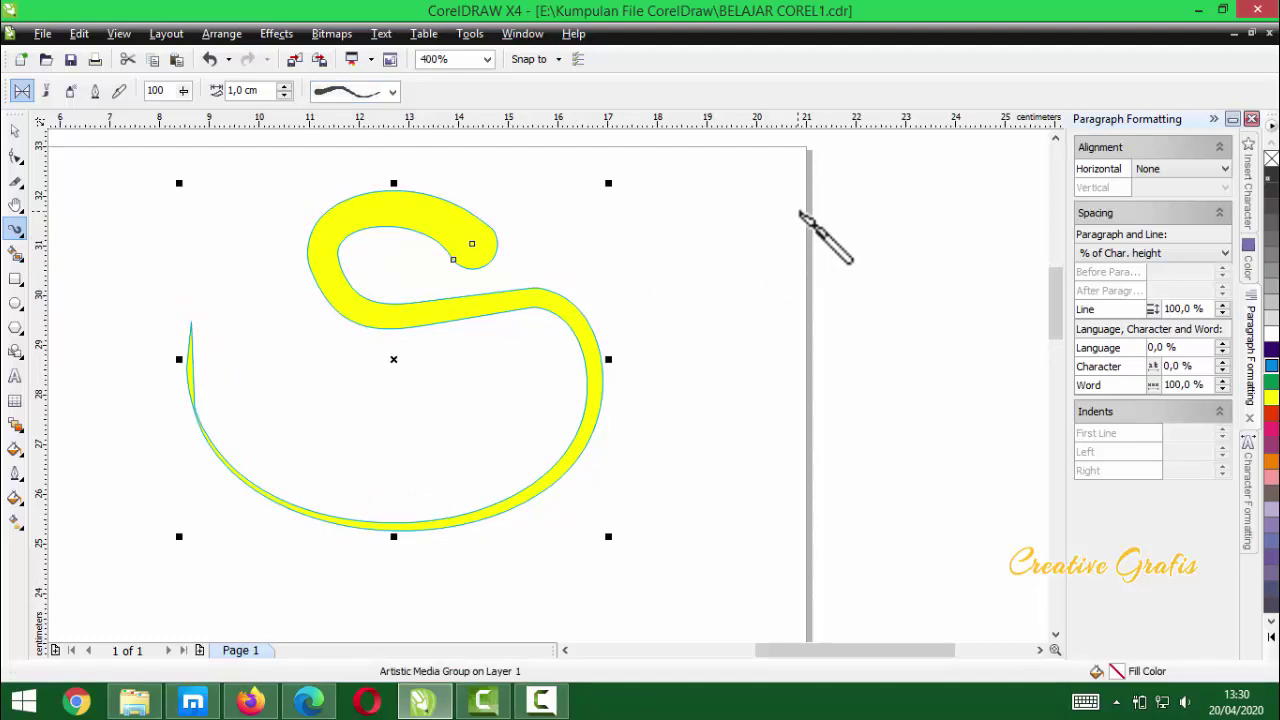
# - Draw two more tapered Artistic Media strokes, a small hook right of the S and a wide loop below it
pyautogui.moveTo(773, 240)
pyautogui.mouseDown()
pyautogui.moveTo(750, 360)
pyautogui.moveTo(665, 285)
pyautogui.mouseUp()
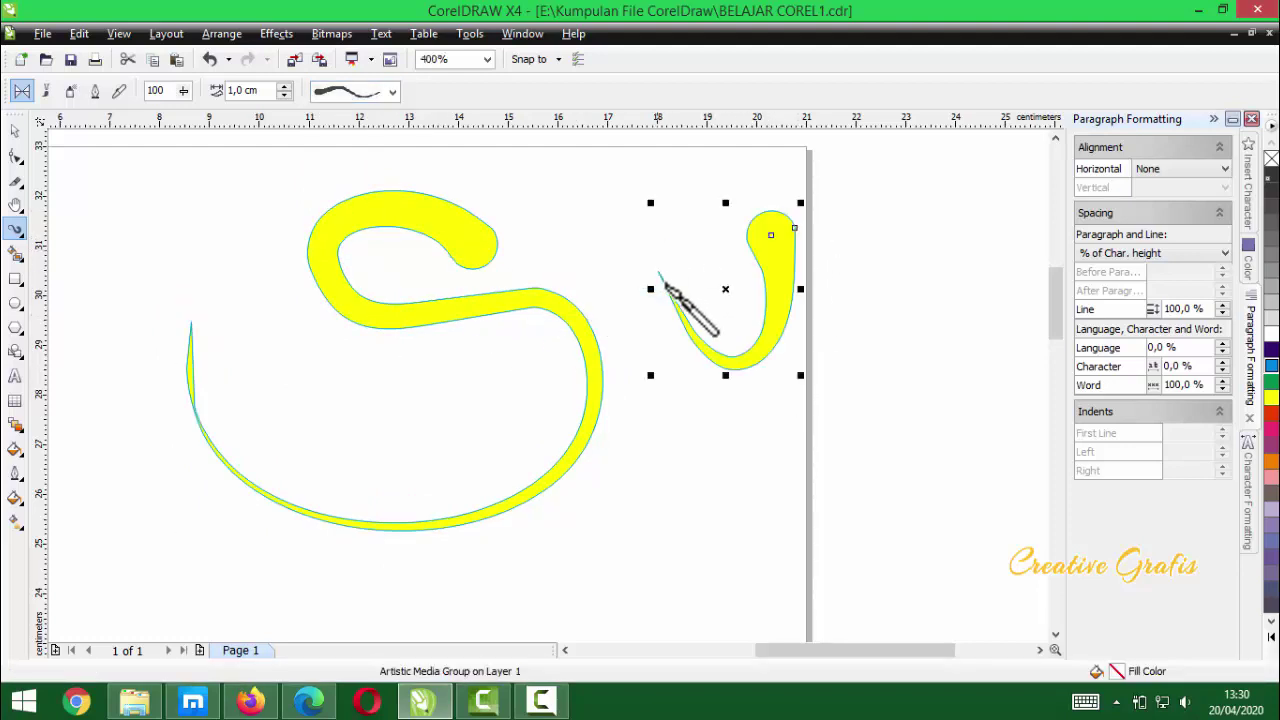
pyautogui.moveTo(578, 526)
pyautogui.mouseDown()
pyautogui.moveTo(809, 491)
pyautogui.moveTo(735, 597)
pyautogui.moveTo(444, 561)
pyautogui.moveTo(420, 523)
pyautogui.mouseUp()
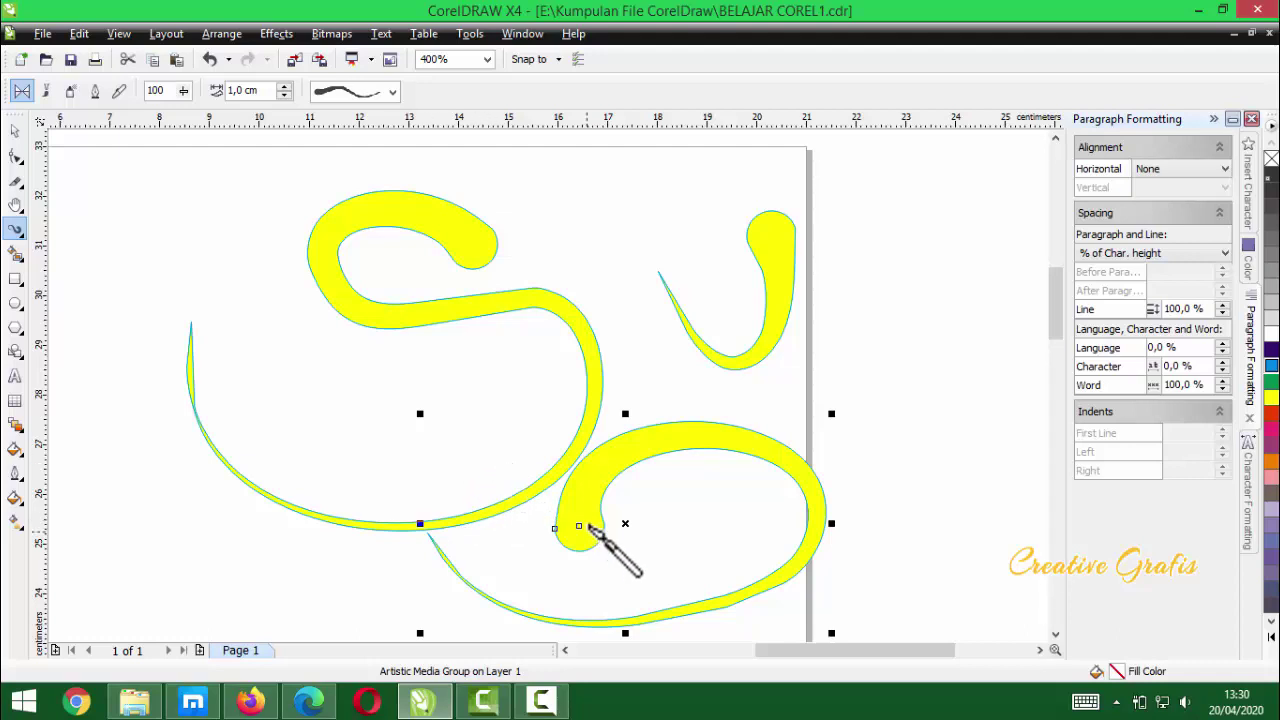
pyautogui.click(15, 131)
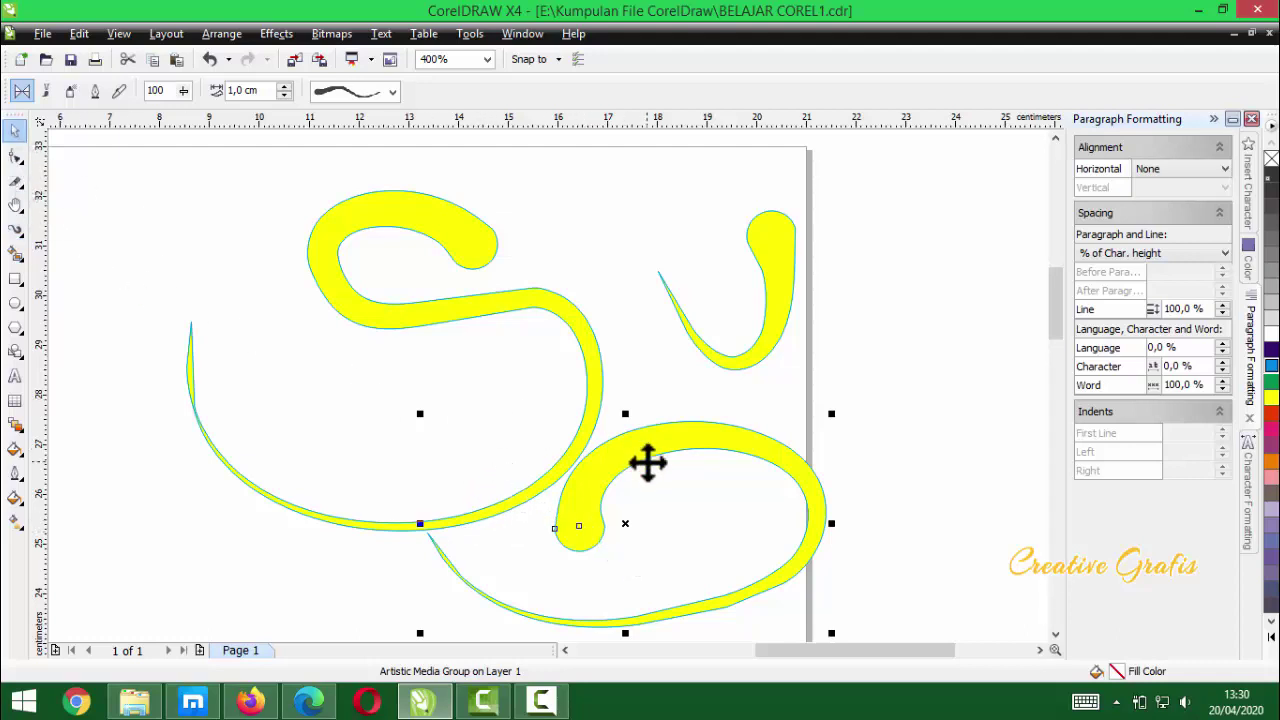
# - Reshape the wide loop stroke by bending its control curve slightly upward at the top and outward along its lower edge
pyautogui.press('F10')
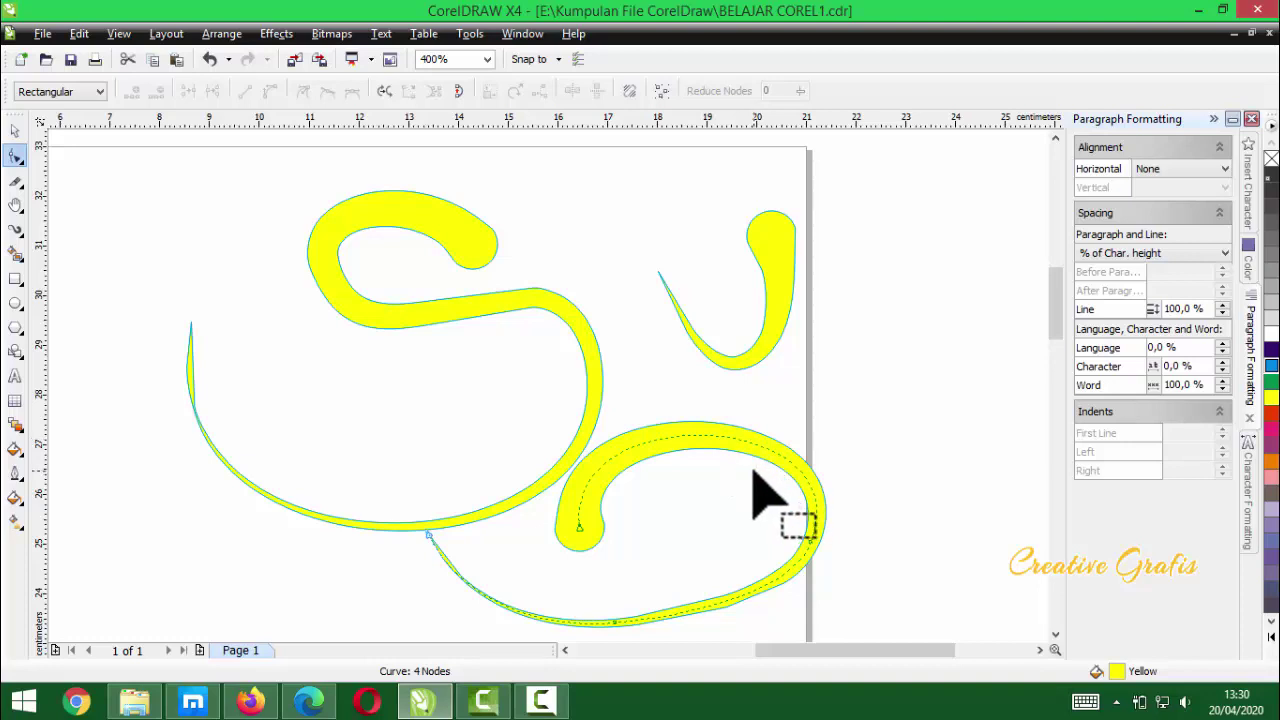
pyautogui.scroll(1, 737, 457)
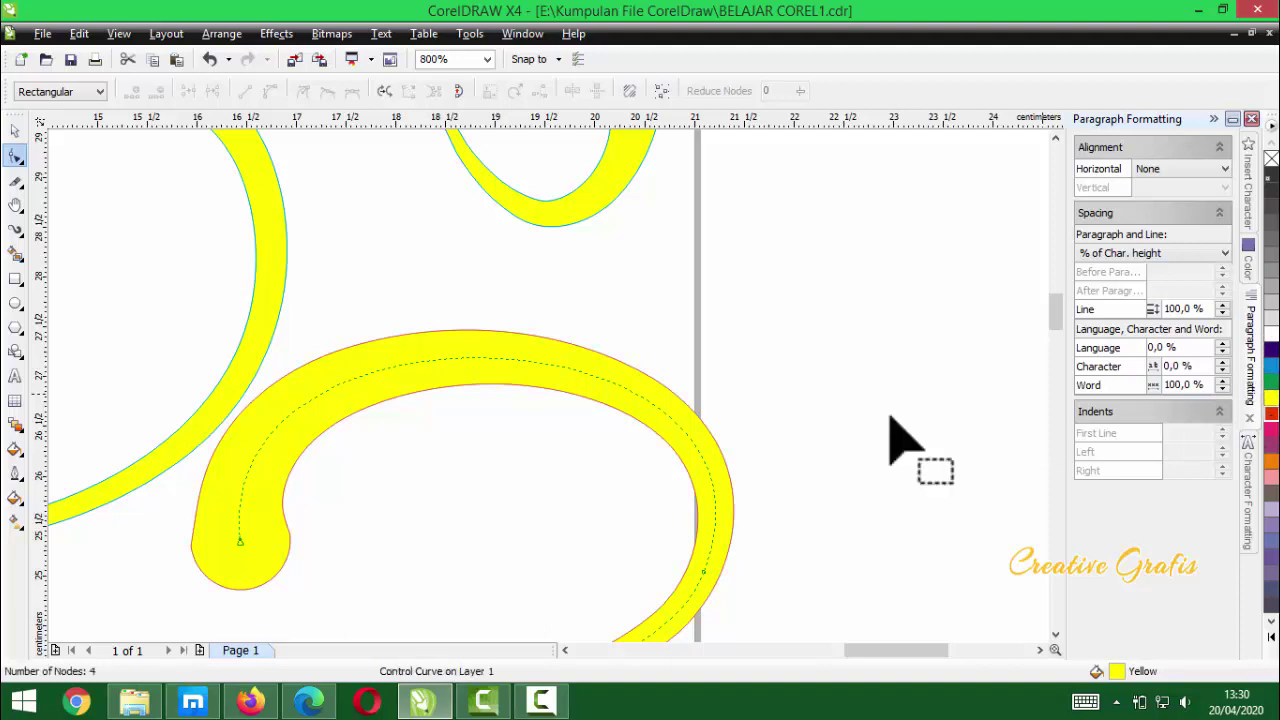
pyautogui.scroll(3, 549, 394)
pyautogui.scroll(-1, 551, 400)
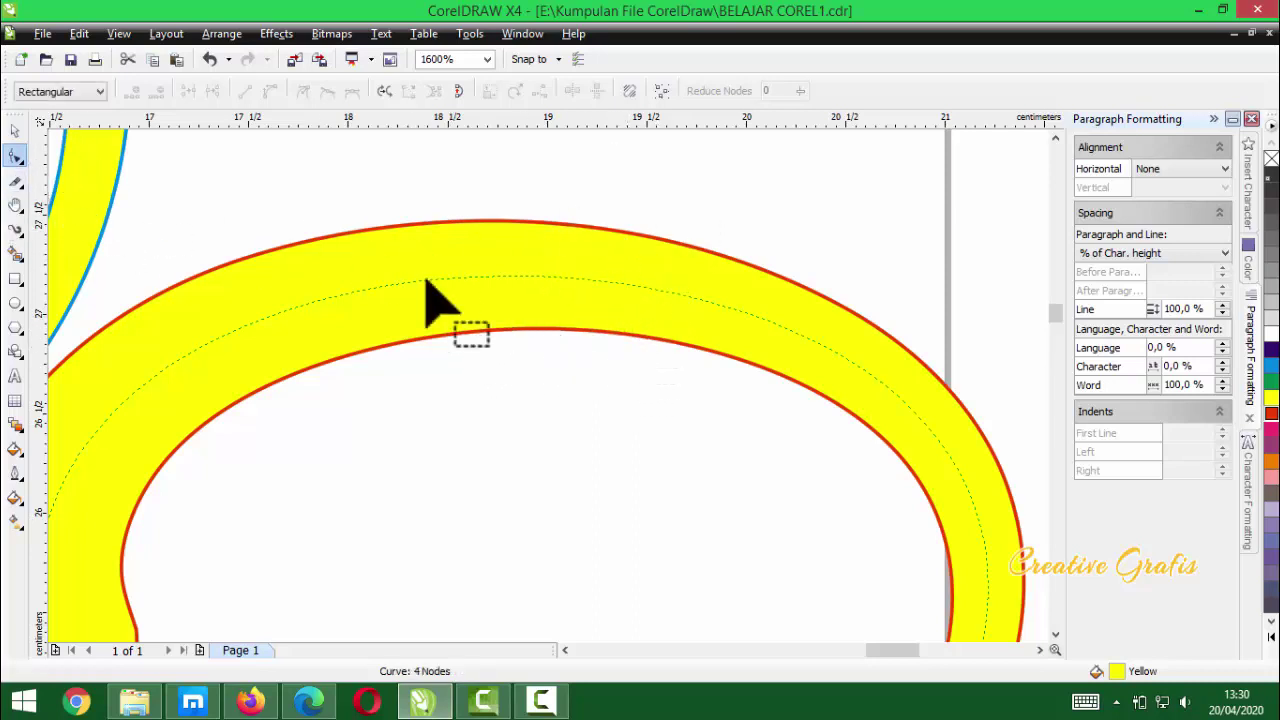
pyautogui.moveTo(510, 277); pyautogui.dragTo(517, 243)
pyautogui.scroll(-2, 557, 400)
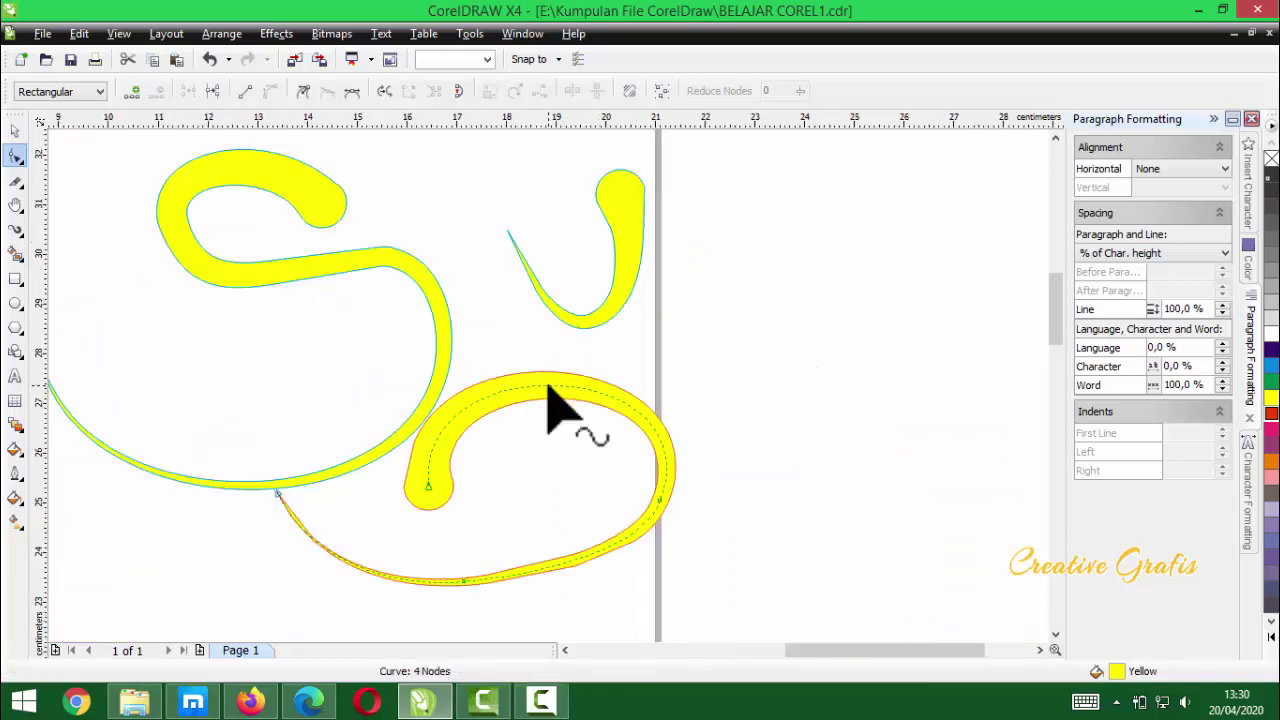
pyautogui.moveTo(555, 572); pyautogui.dragTo(574, 588)
pyautogui.scroll(-1, 560, 500)
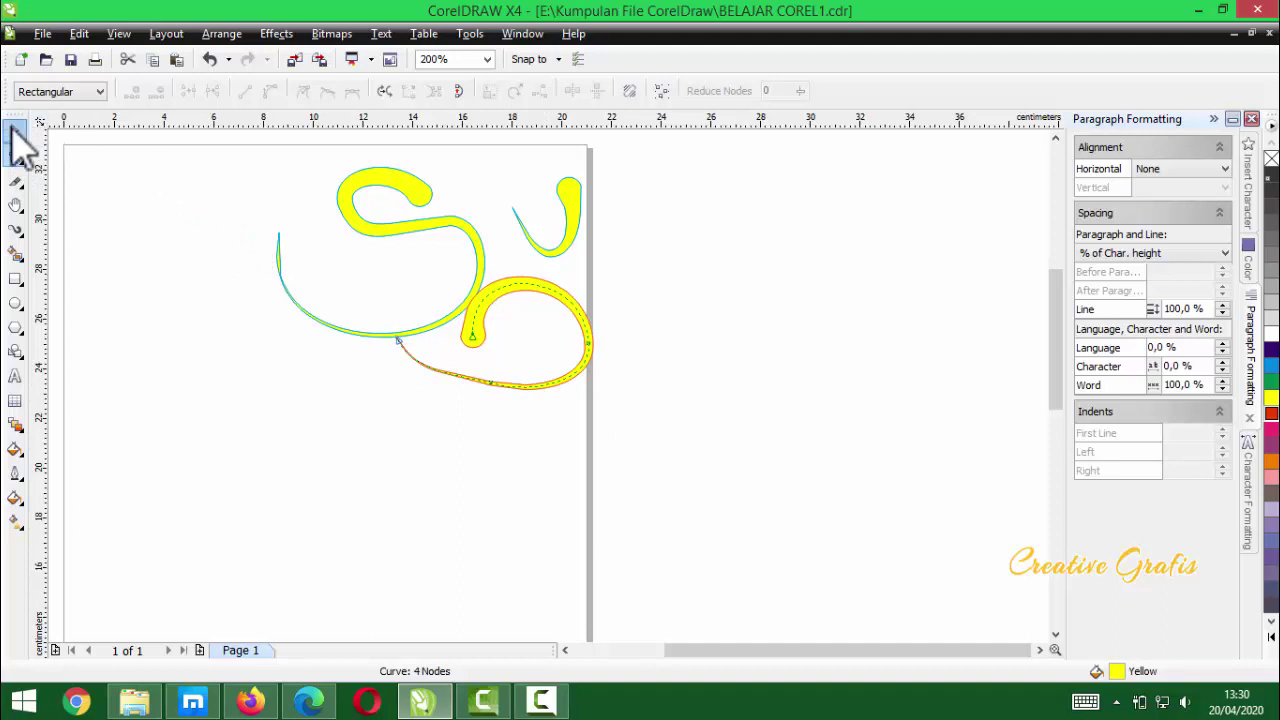
# - Select all the Artistic Media strokes on the page and delete them
pyautogui.click(15, 131)
pyautogui.moveTo(130, 157)
pyautogui.mouseDown()
pyautogui.moveTo(709, 443)
pyautogui.moveTo(620, 405)
pyautogui.mouseUp()
pyautogui.press('Delete')
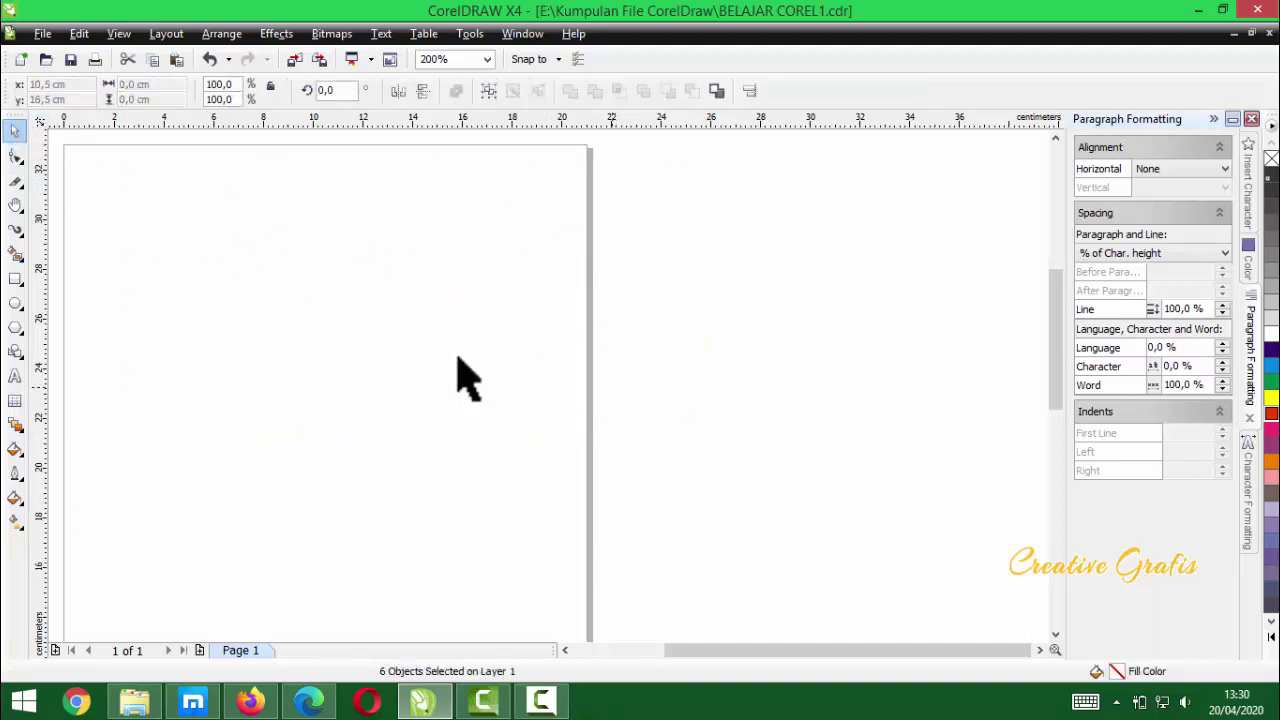
# - Draw a closed six-node straight-sided polygon with an inward notch, about 12.5 by 6.6 cm, using the Pen tool
pyautogui.click(20, 236)
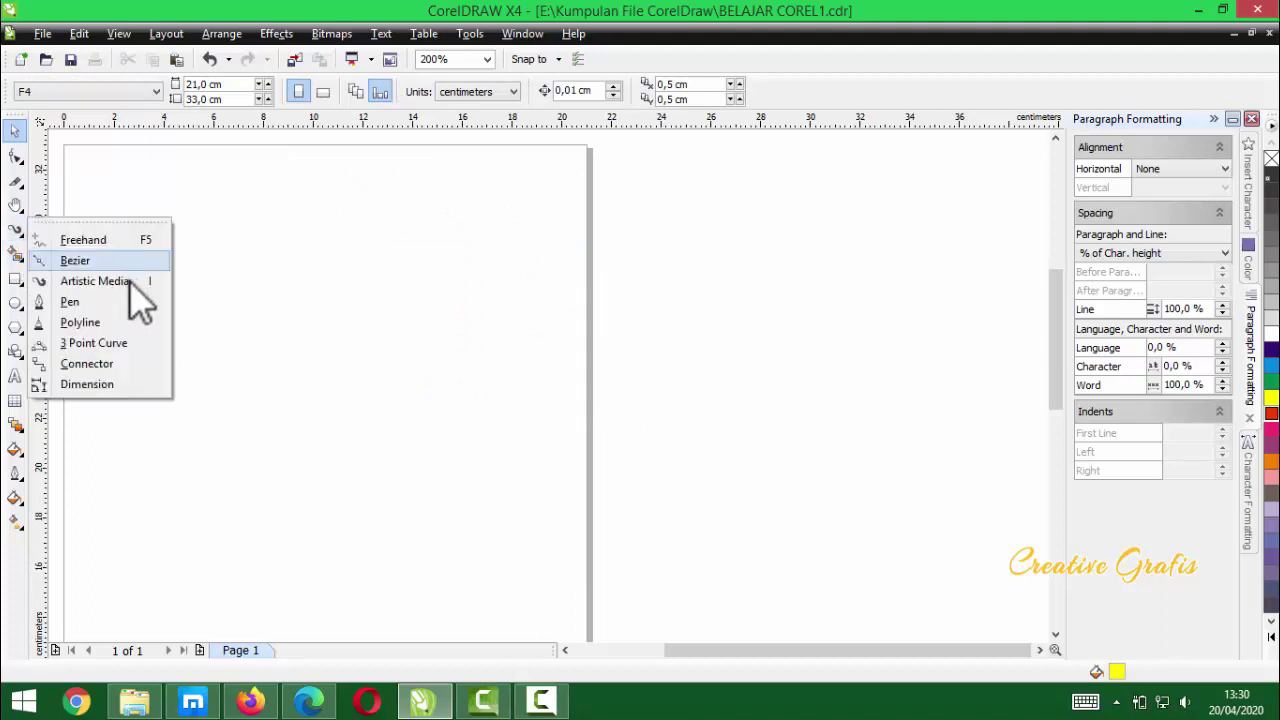
pyautogui.click(88, 305)
pyautogui.scroll(1, 186, 371)
pyautogui.click(428, 261)
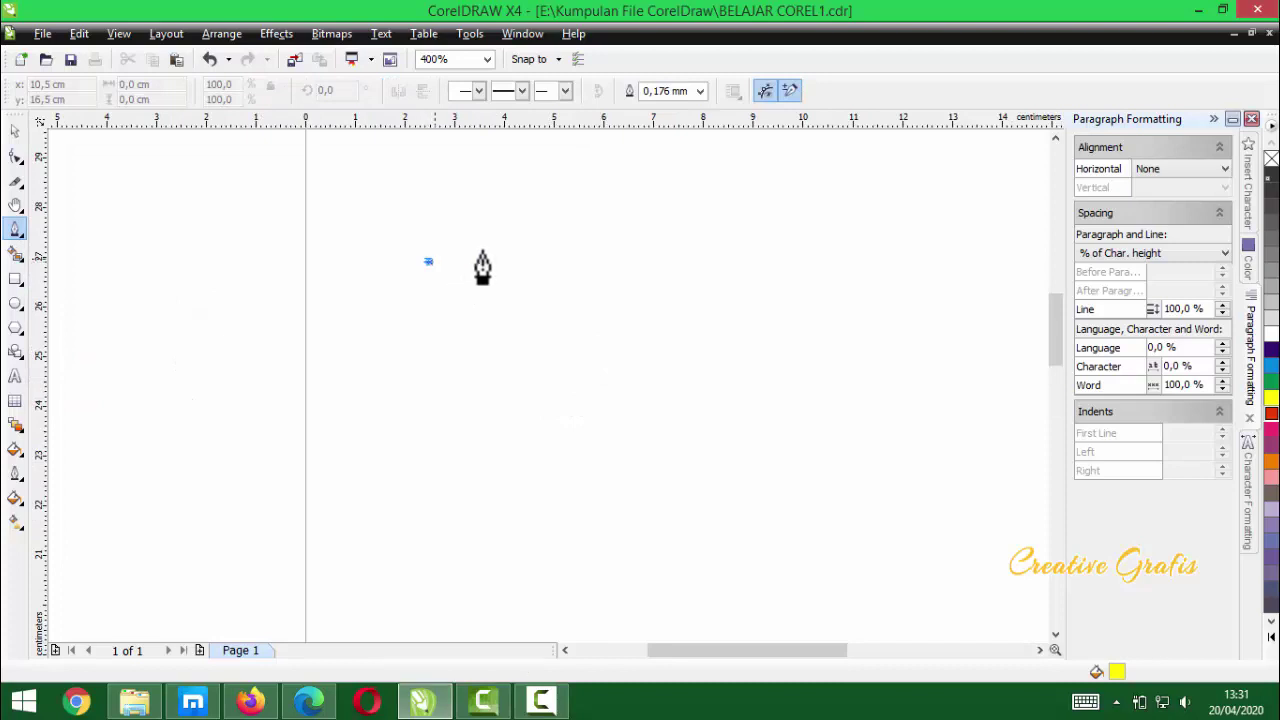
pyautogui.click(777, 194)
pyautogui.click(884, 431)
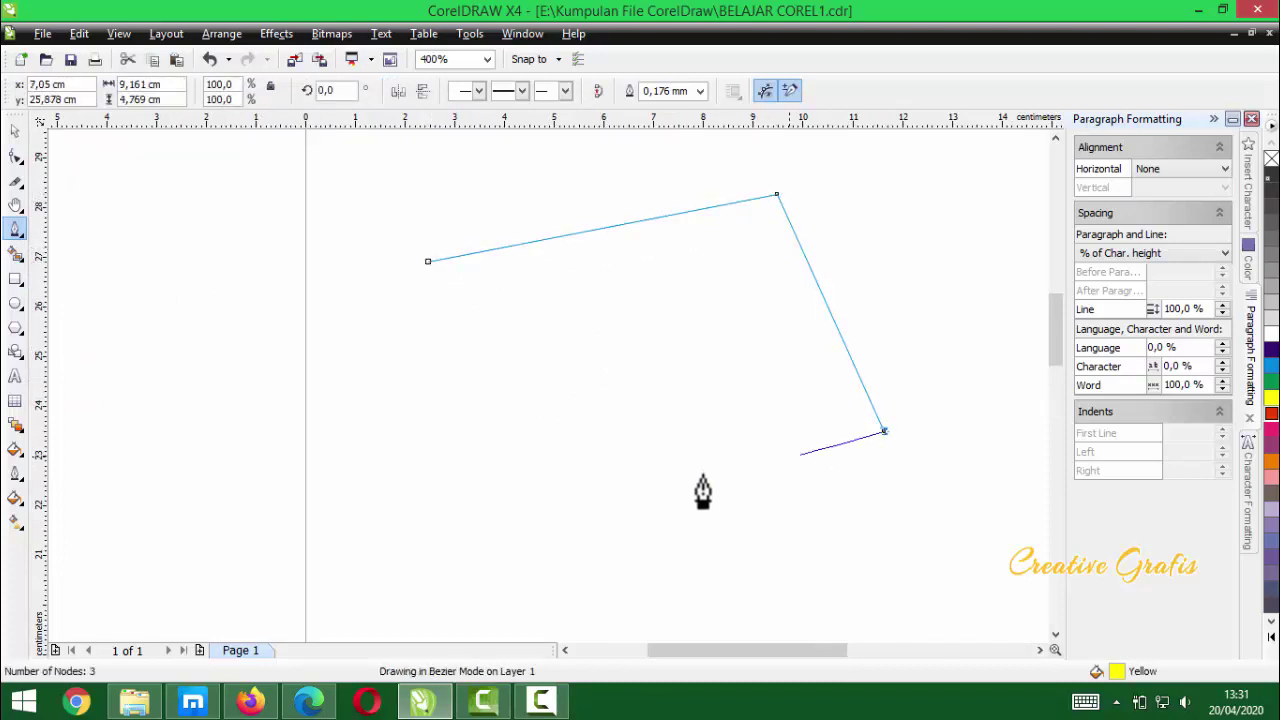
pyautogui.click(432, 521)
pyautogui.click(676, 378)
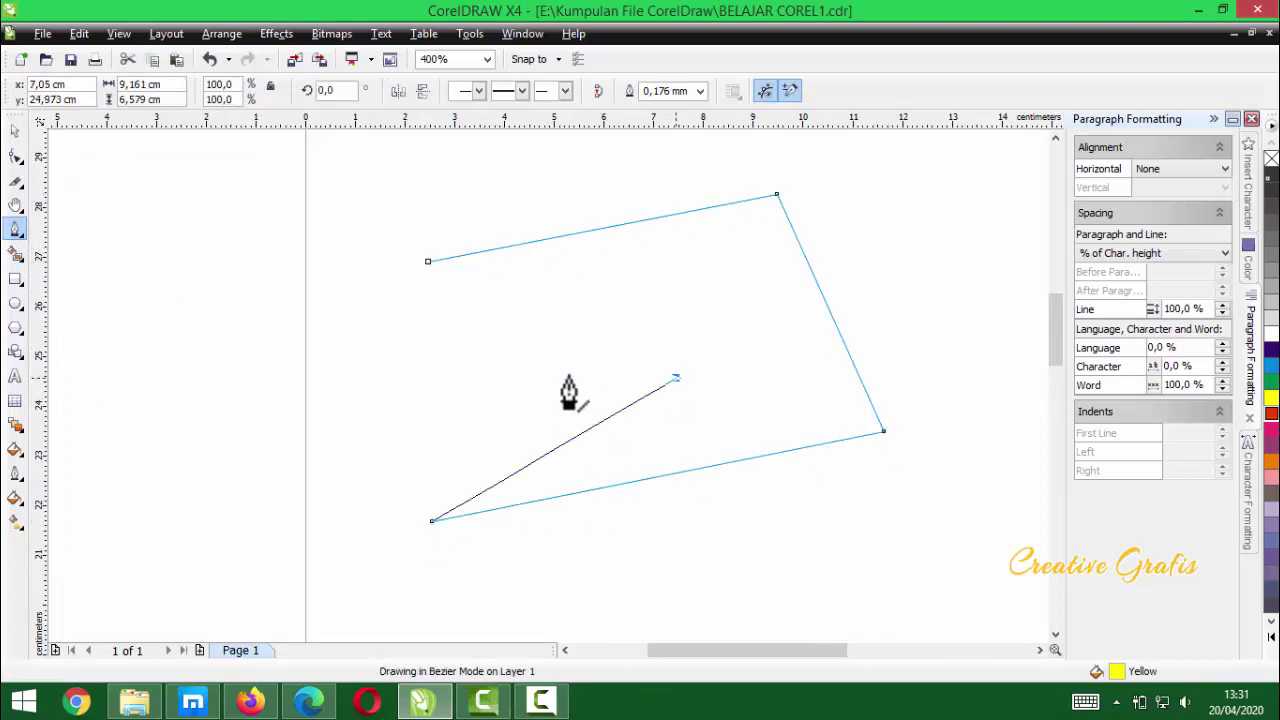
pyautogui.click(264, 438)
pyautogui.click(428, 261)
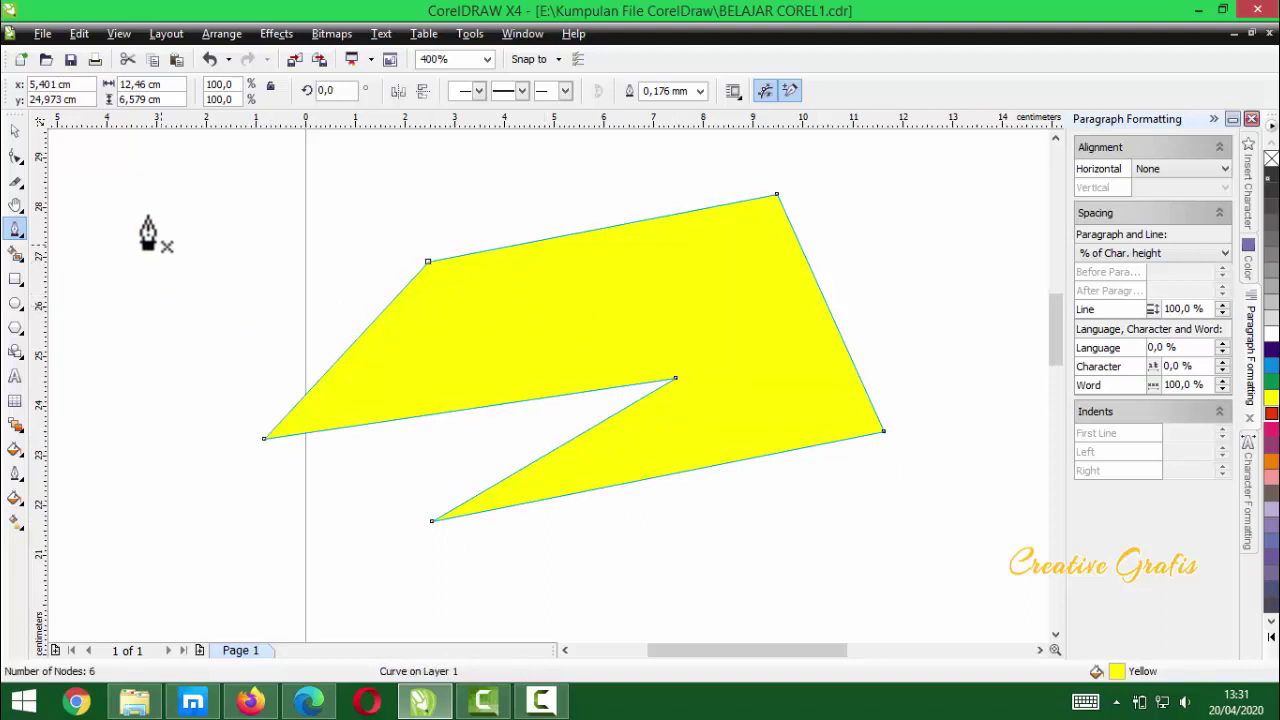
# - Move the yellow polygon up and left across the page's left edge, centred at about x -3.2 cm, y 28.6 cm
pyautogui.click(15, 131)
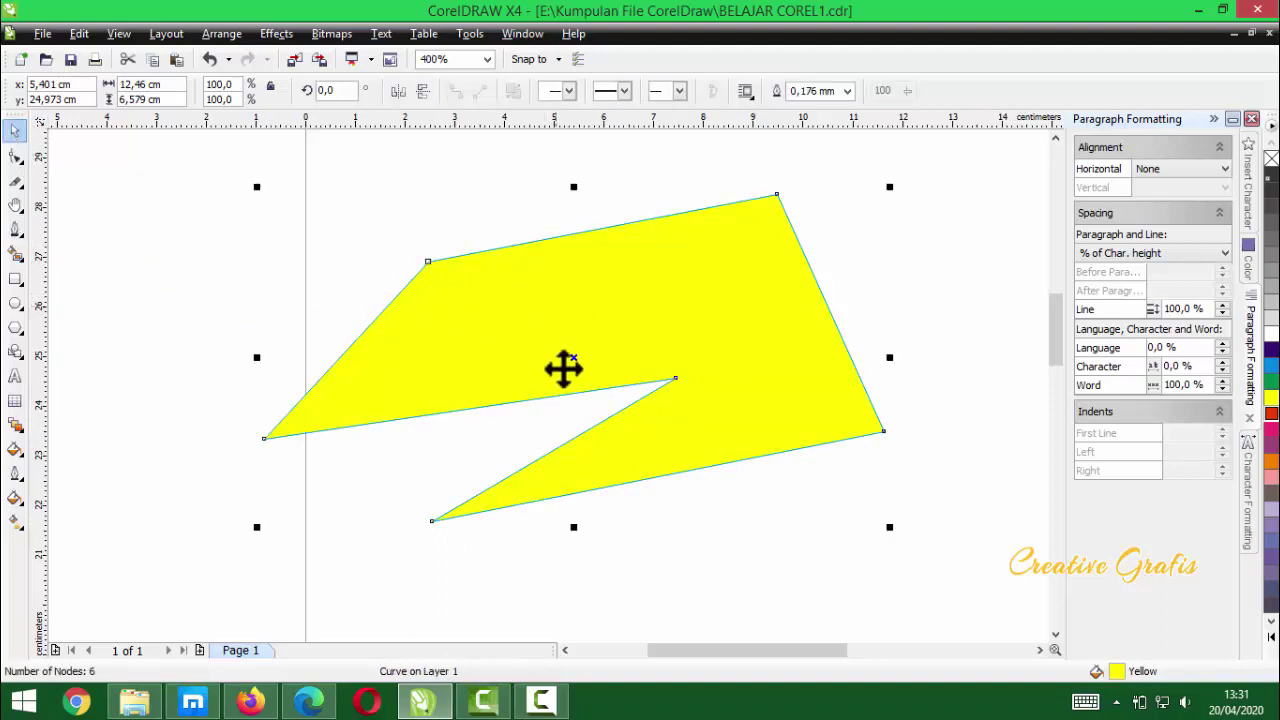
pyautogui.scroll(-1, 563, 366)
pyautogui.moveTo(647, 389); pyautogui.dragTo(446, 288)
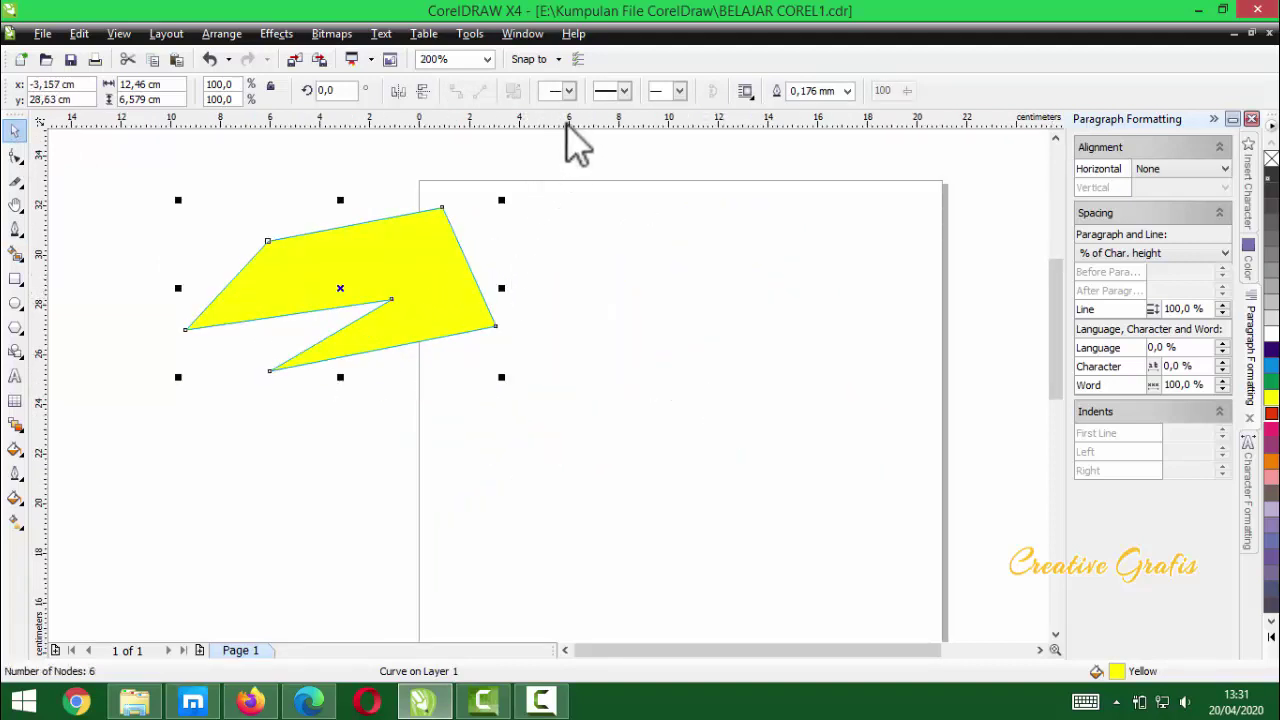
# - Check the guidelines display option and place two horizontal guidelines at about y 25.1 cm and y 21.8 cm
pyautogui.click(120, 34)
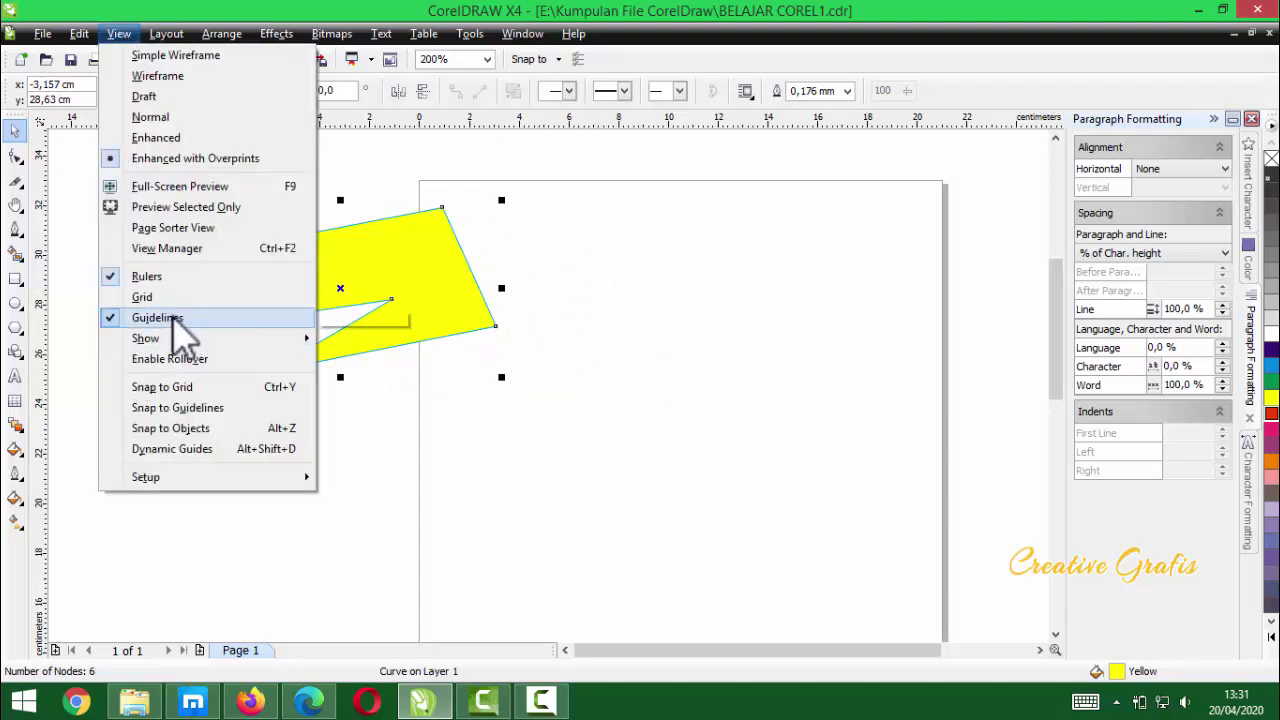
pyautogui.click(623, 343)
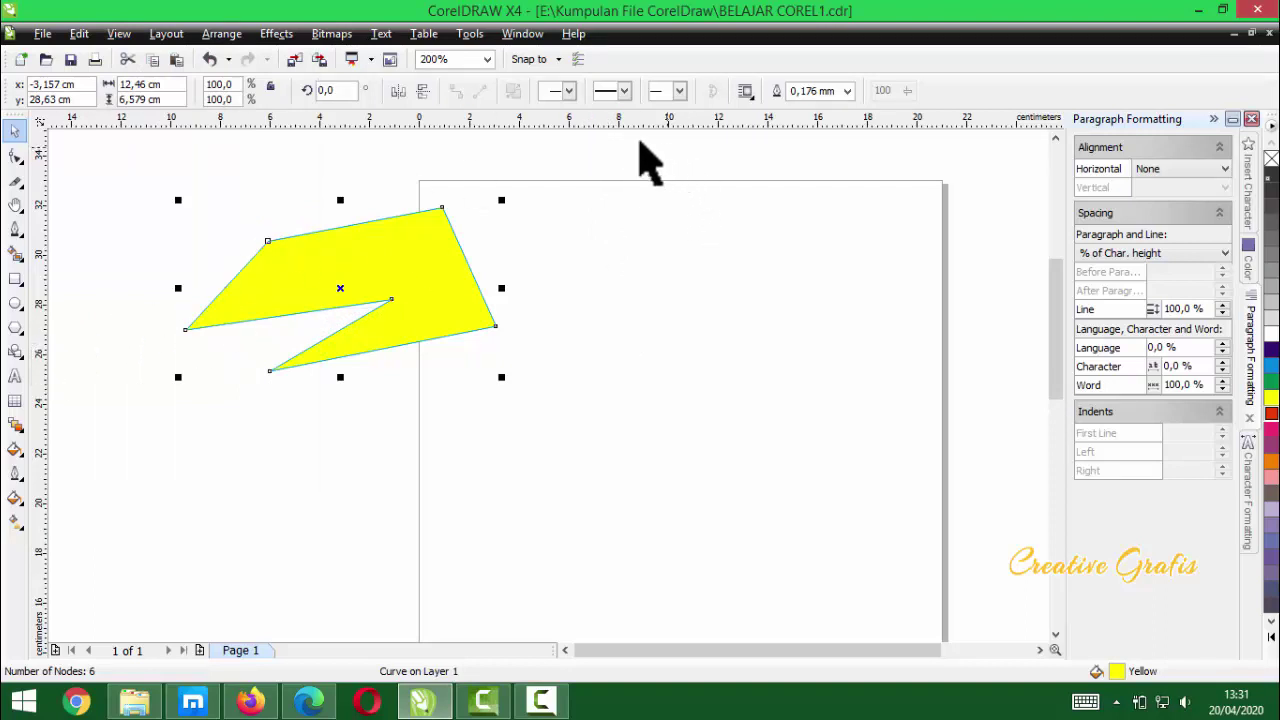
pyautogui.moveTo(598, 127); pyautogui.dragTo(598, 383)
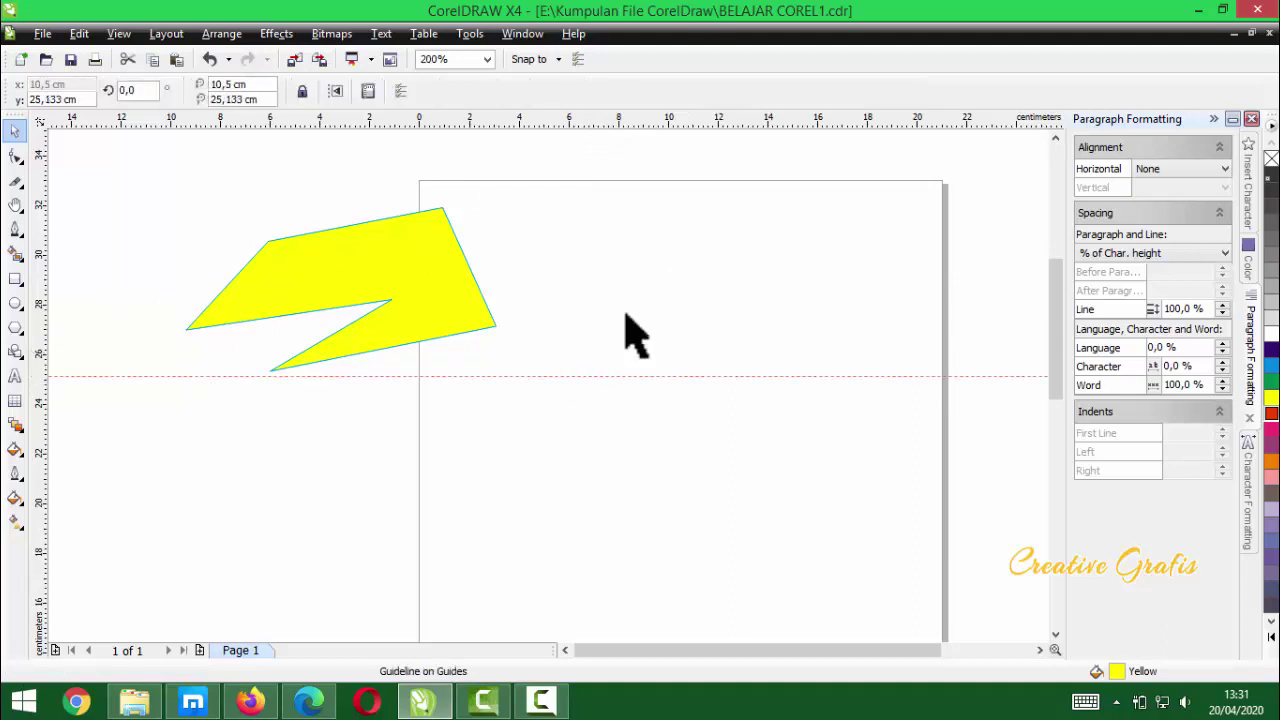
pyautogui.moveTo(656, 267); pyautogui.dragTo(649, 459)
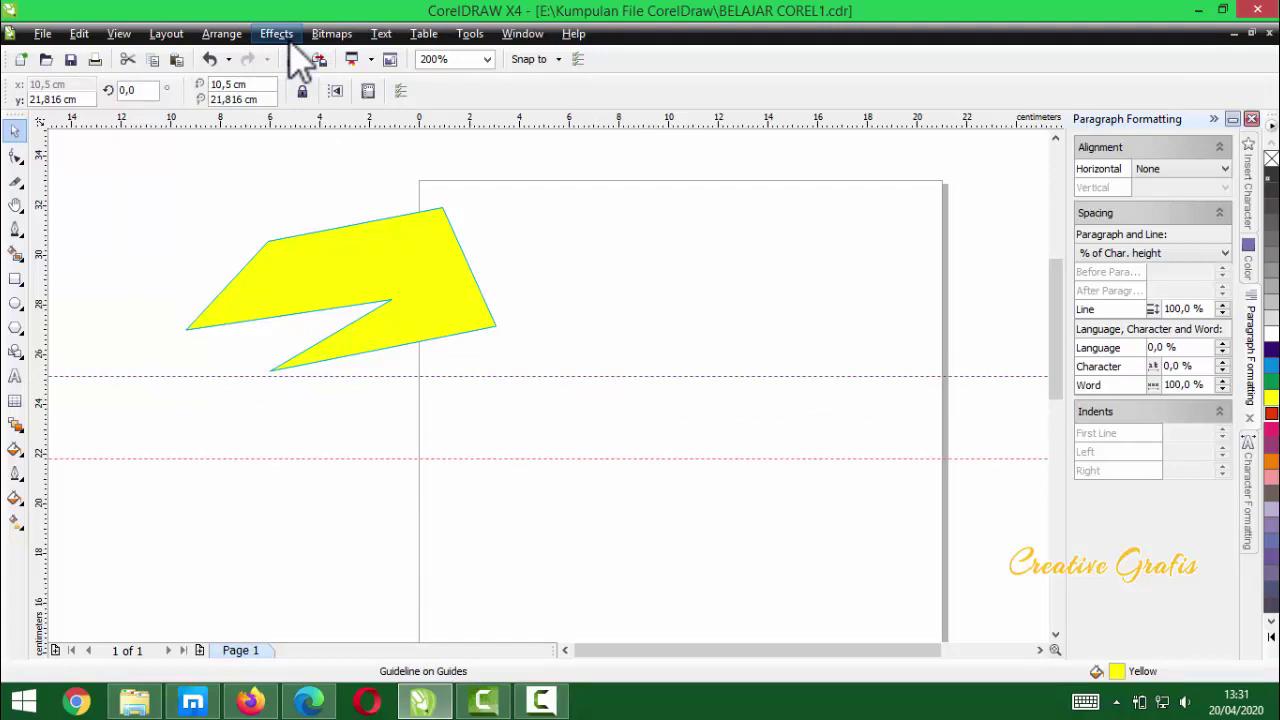
pyautogui.click(221, 36)
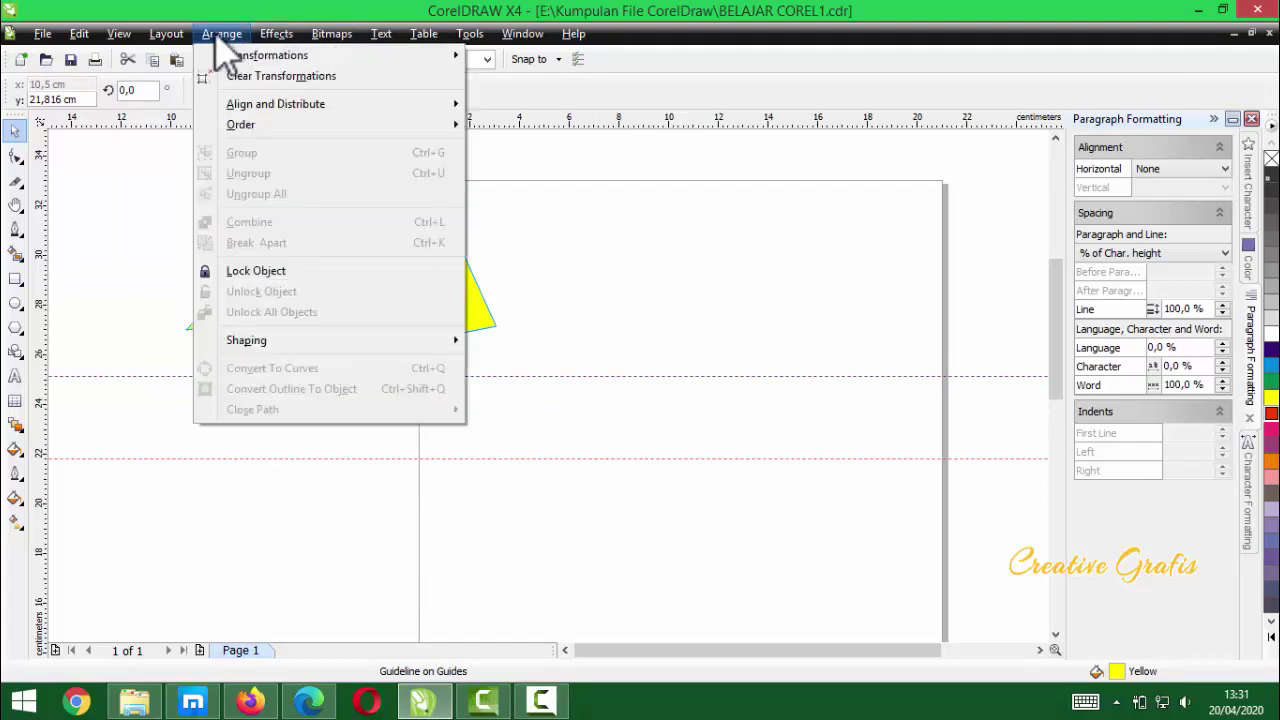
pyautogui.moveTo(328, 36)
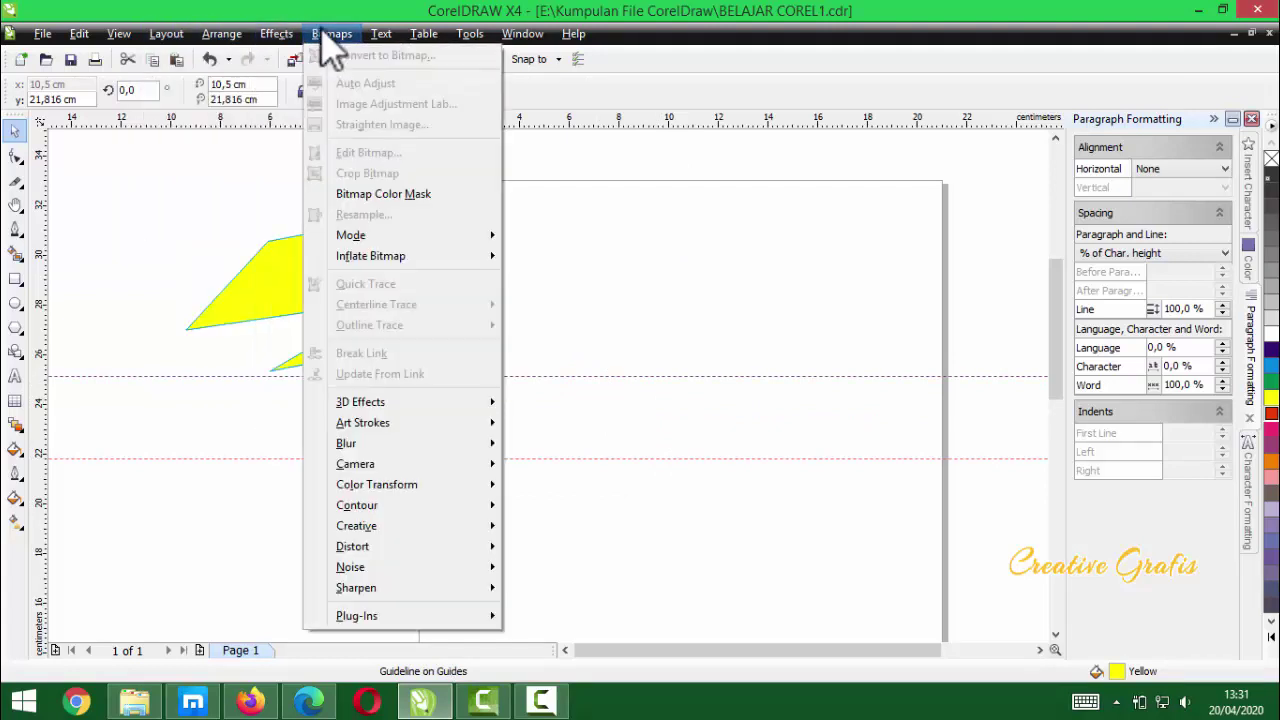
pyautogui.moveTo(128, 60)
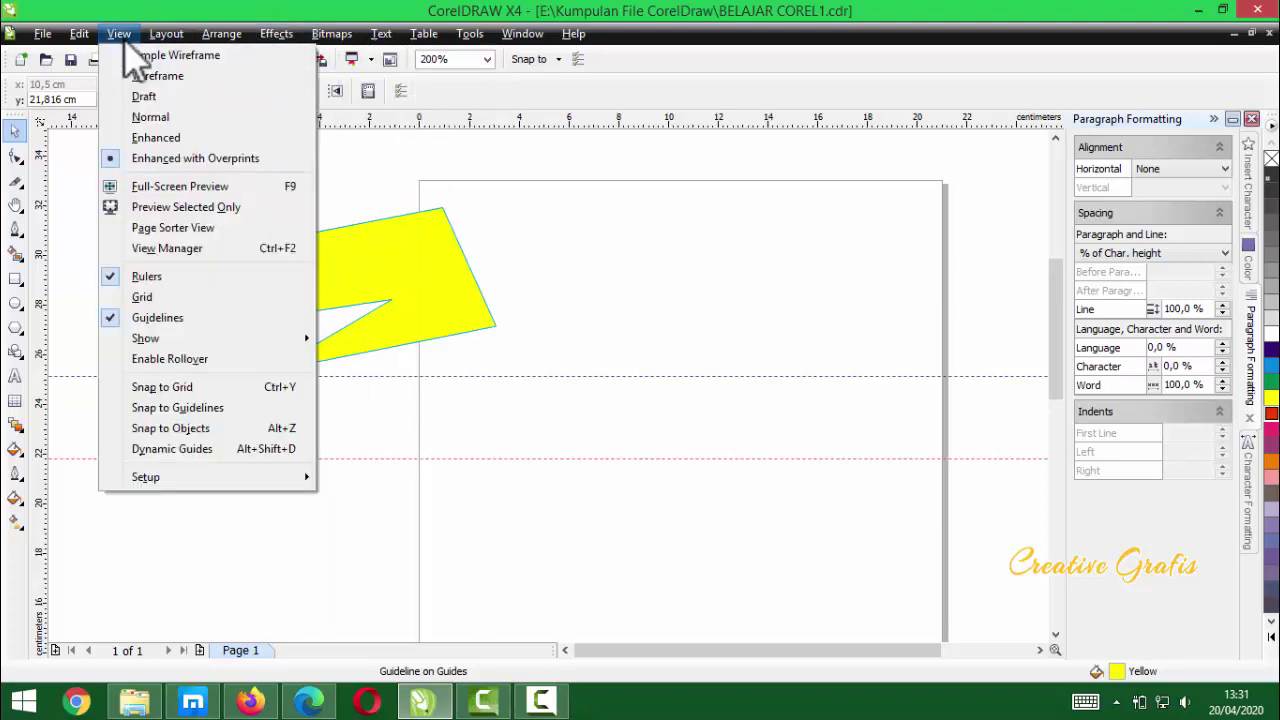
pyautogui.click(119, 33)
pyautogui.click(79, 33)
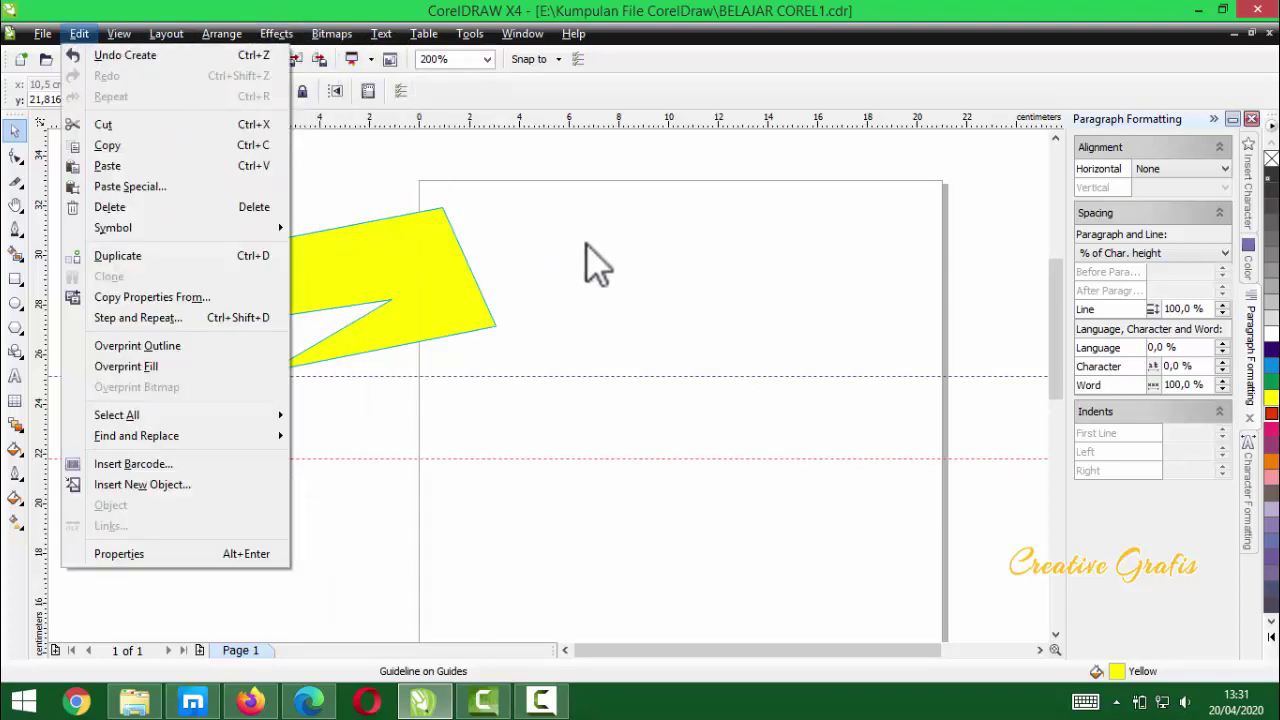
pyautogui.click(665, 370)
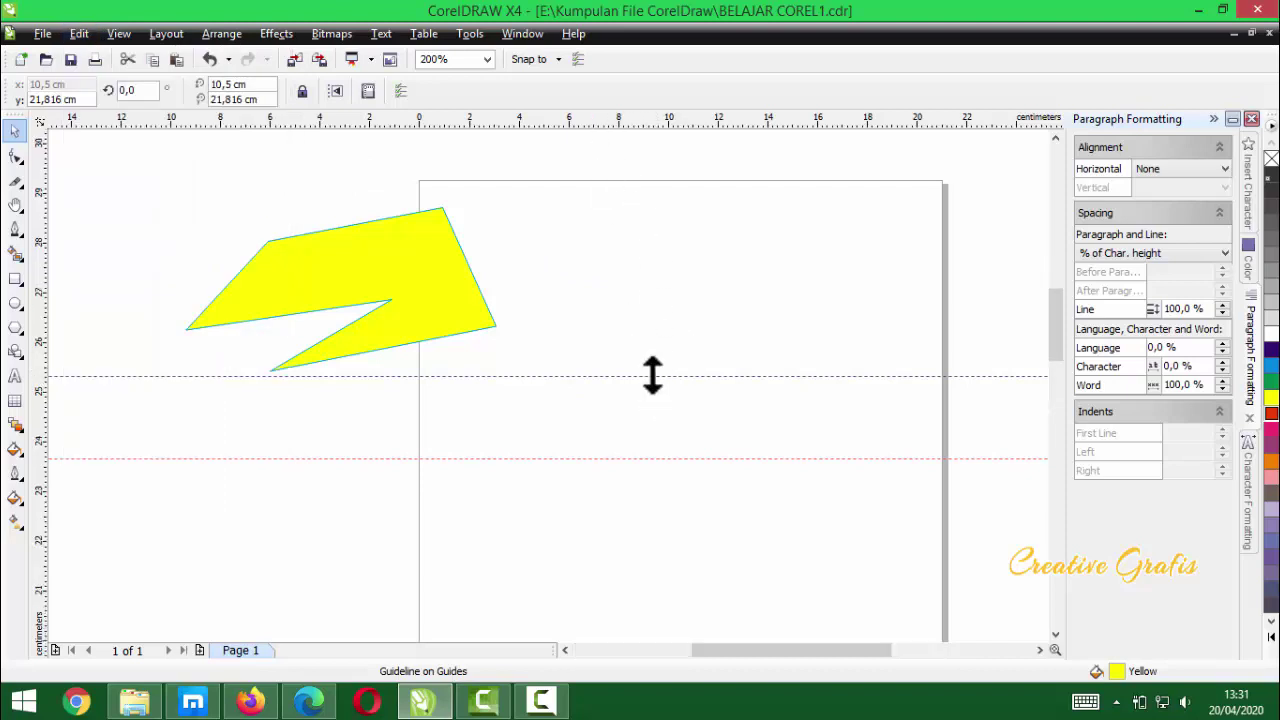
# - Move the horizontal guideline at y 25.1 cm to exactly 32 cm through the guideline options
pyautogui.scroll(2, 653, 376)
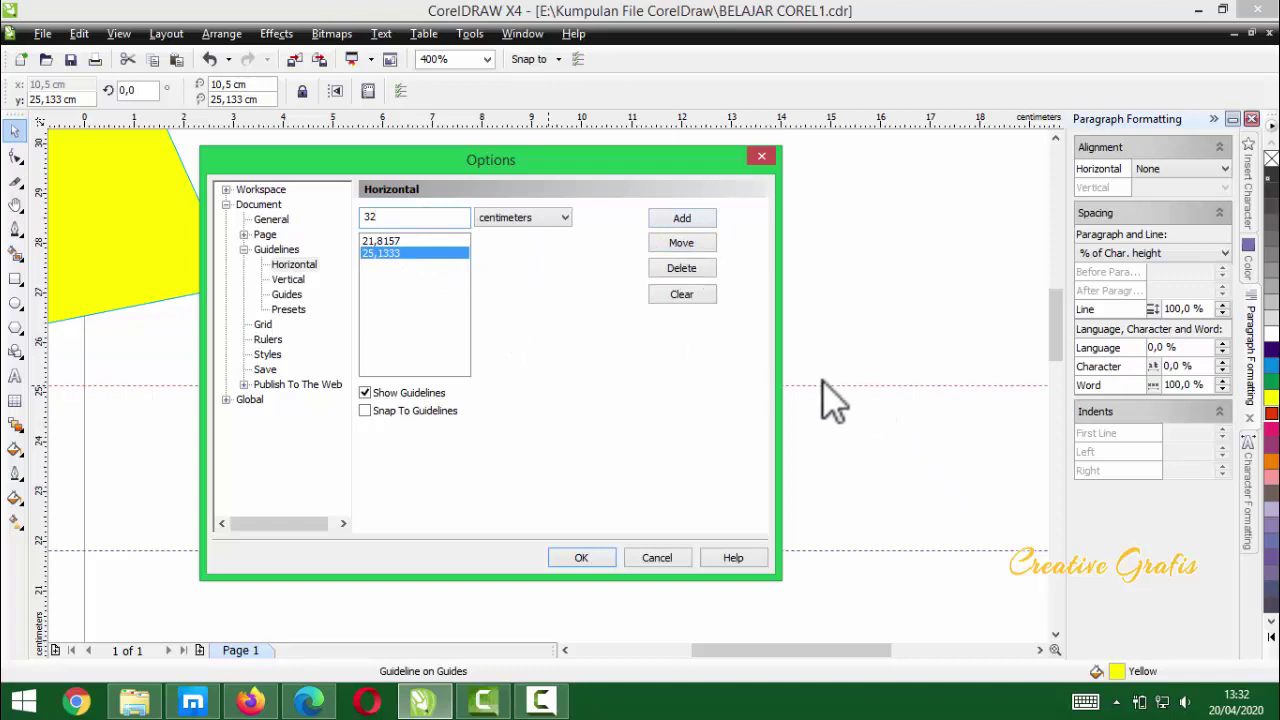
pyautogui.click(693, 250)
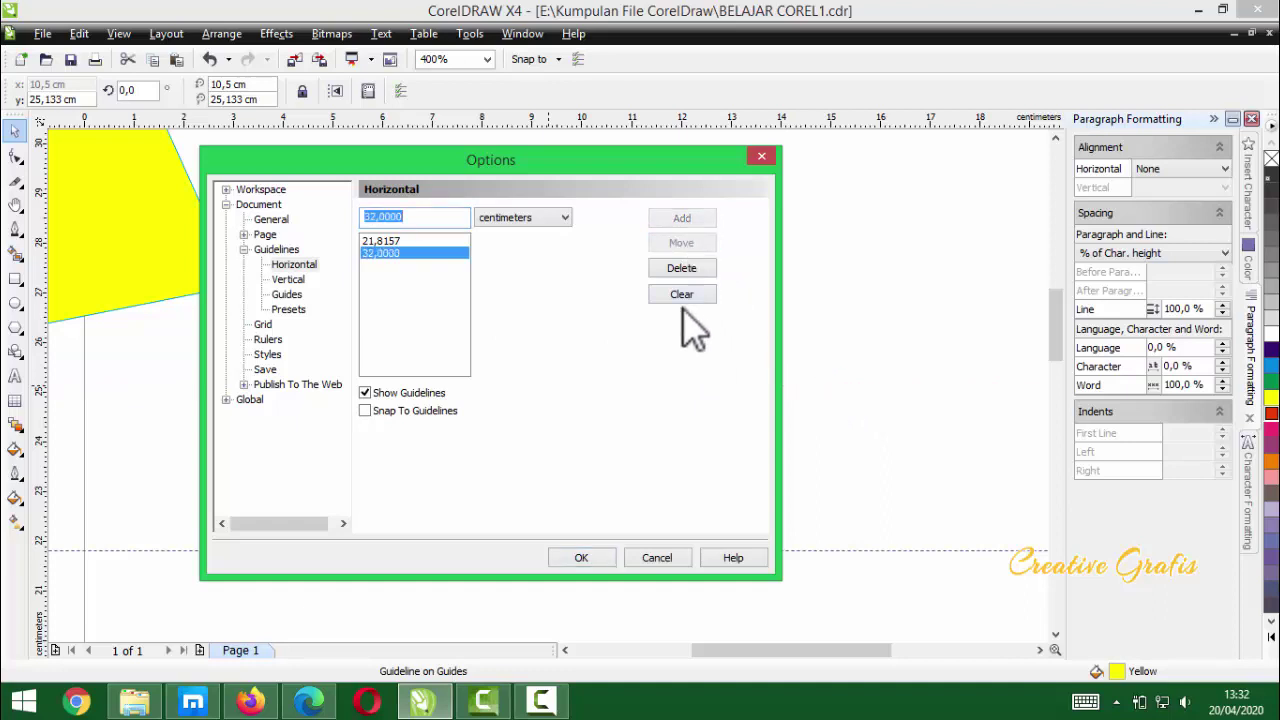
pyautogui.click(582, 557)
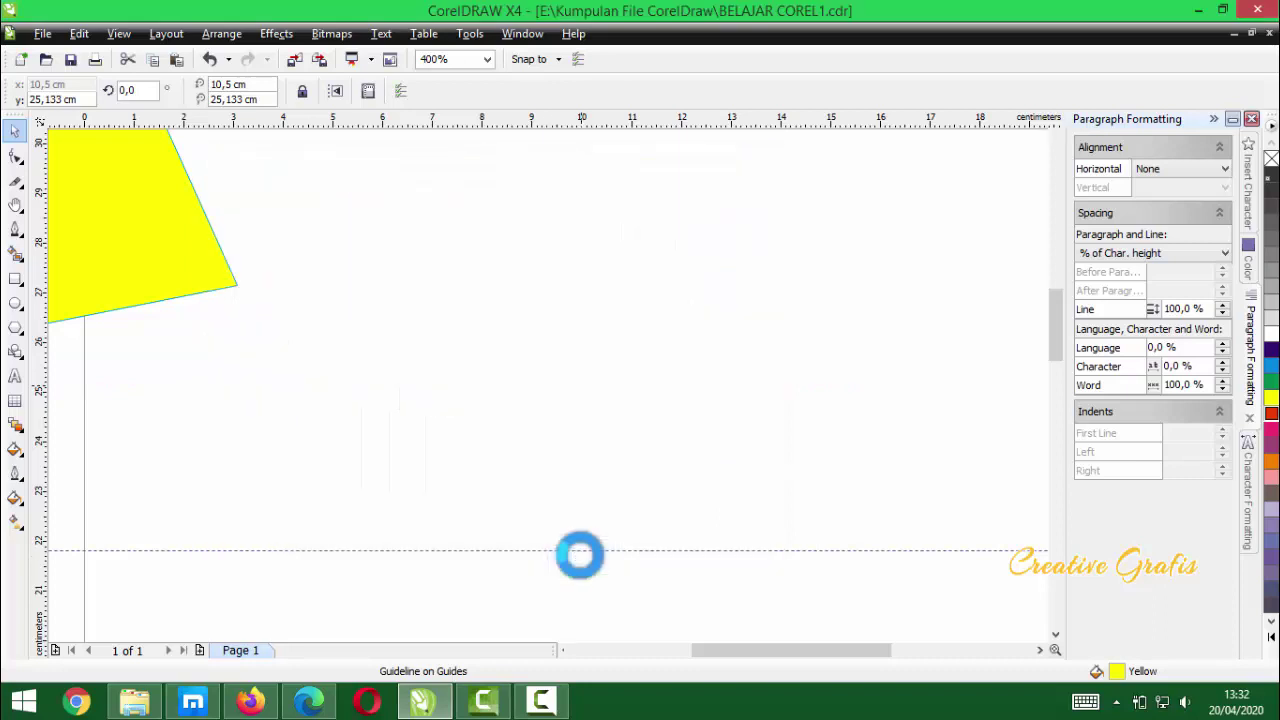
pyautogui.scroll(-5, 550, 383)
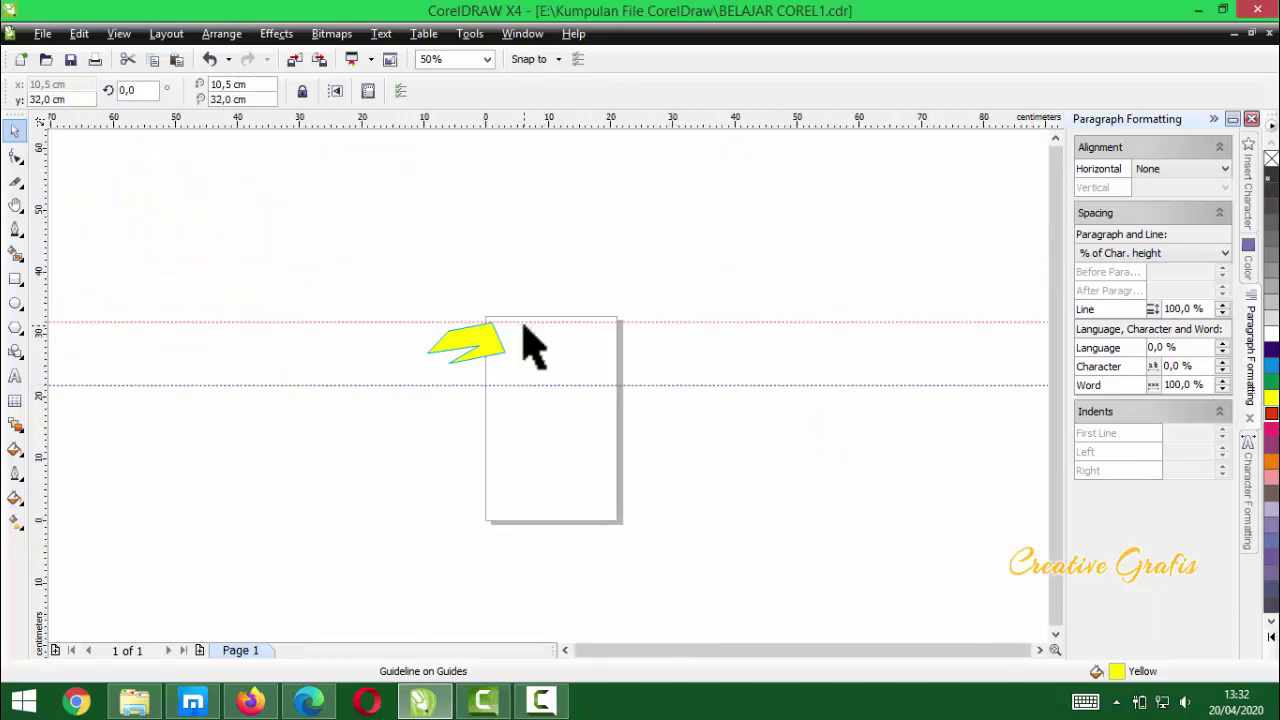
pyautogui.scroll(3, 533, 345)
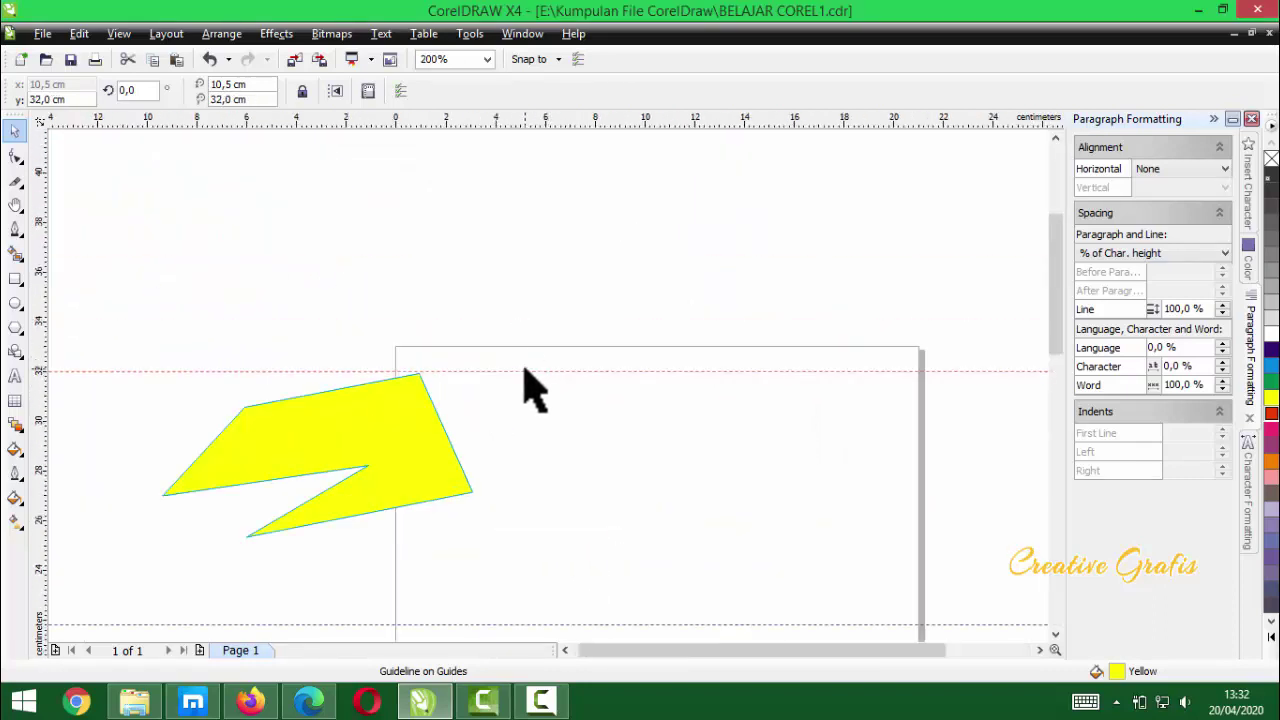
pyautogui.scroll(2, 530, 380)
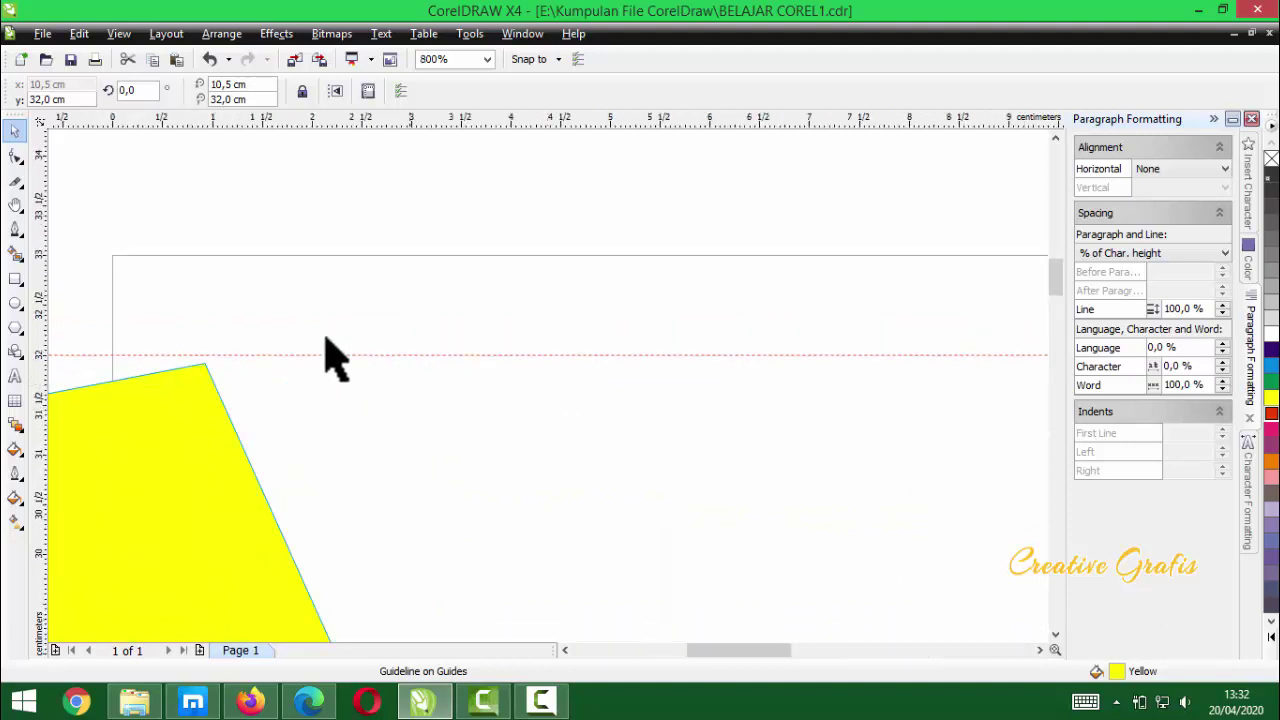
# - Place a vertical guideline along the page's left edge, at about x 0 cm
pyautogui.click(134, 319)
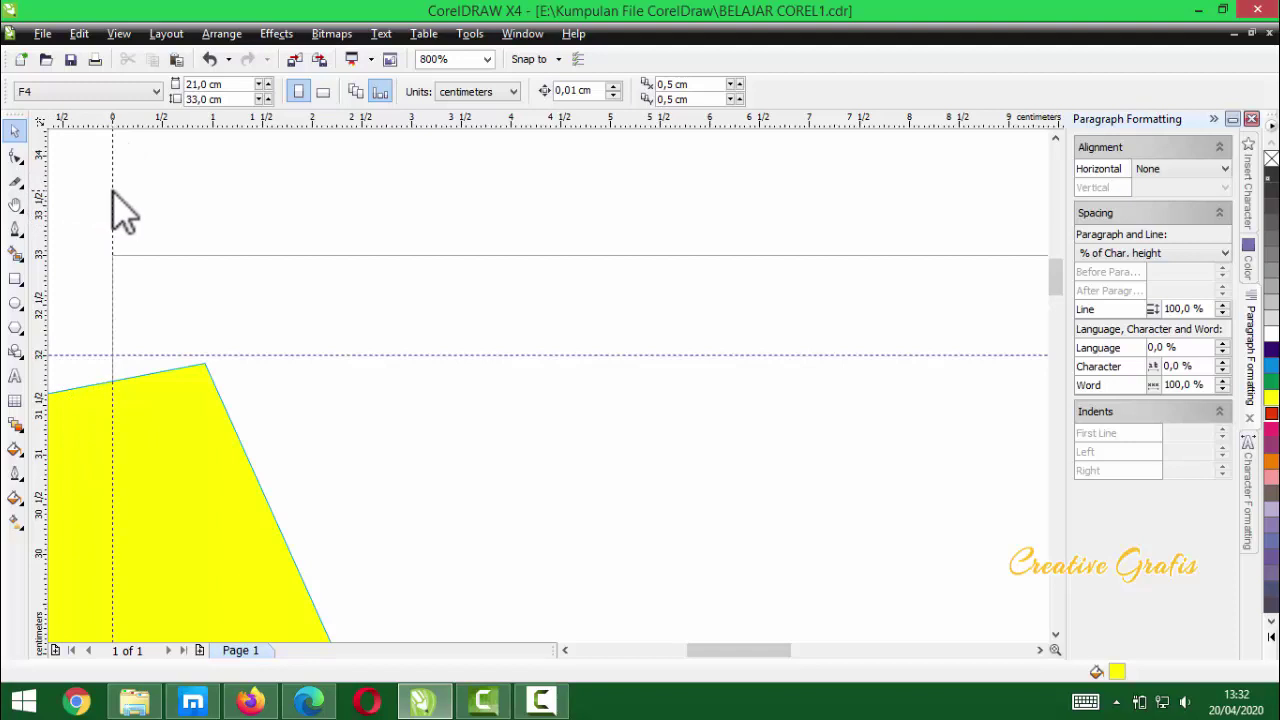
pyautogui.click(112, 190)
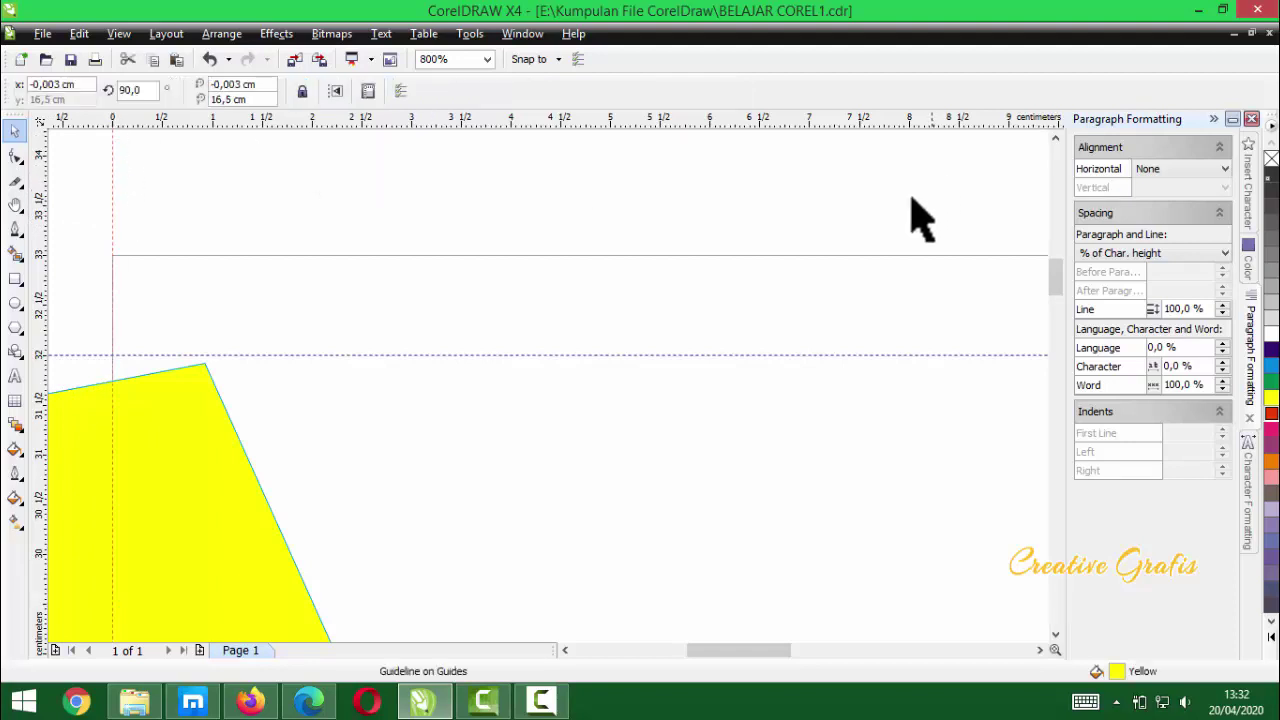
pyautogui.scroll(-1, 406, 423)
pyautogui.scroll(2, 549, 406)
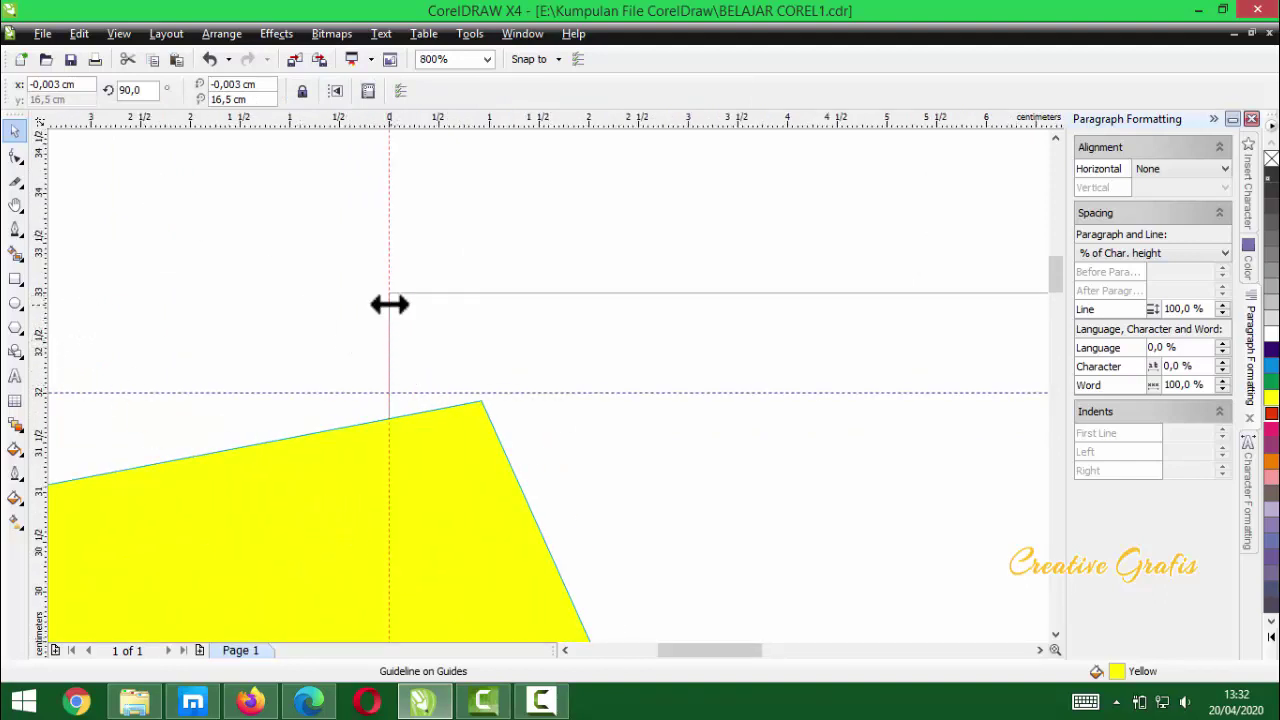
# - Examine how the vertical guideline lines up with the page's left edge from the bottom corner to the top corner
pyautogui.scroll(-5, 551, 486)
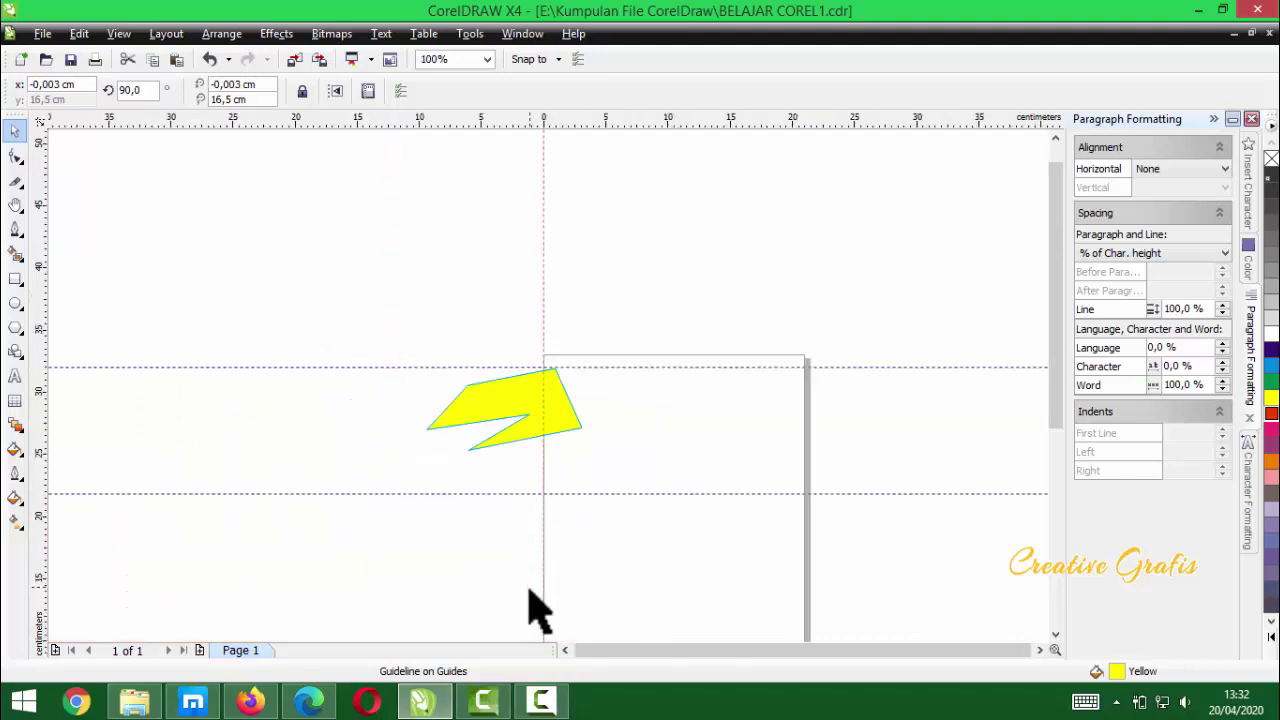
pyautogui.scroll(2, 554, 414)
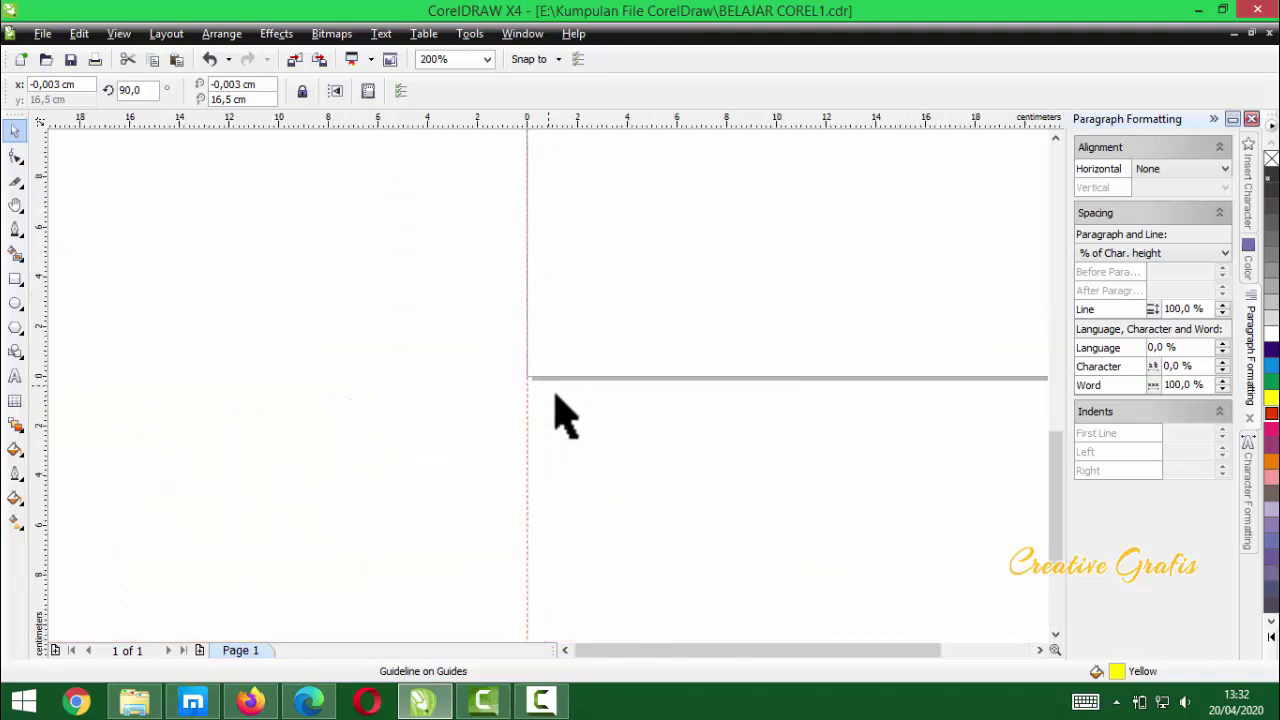
pyautogui.scroll(-4, 580, 280)
pyautogui.scroll(3, 551, 406)
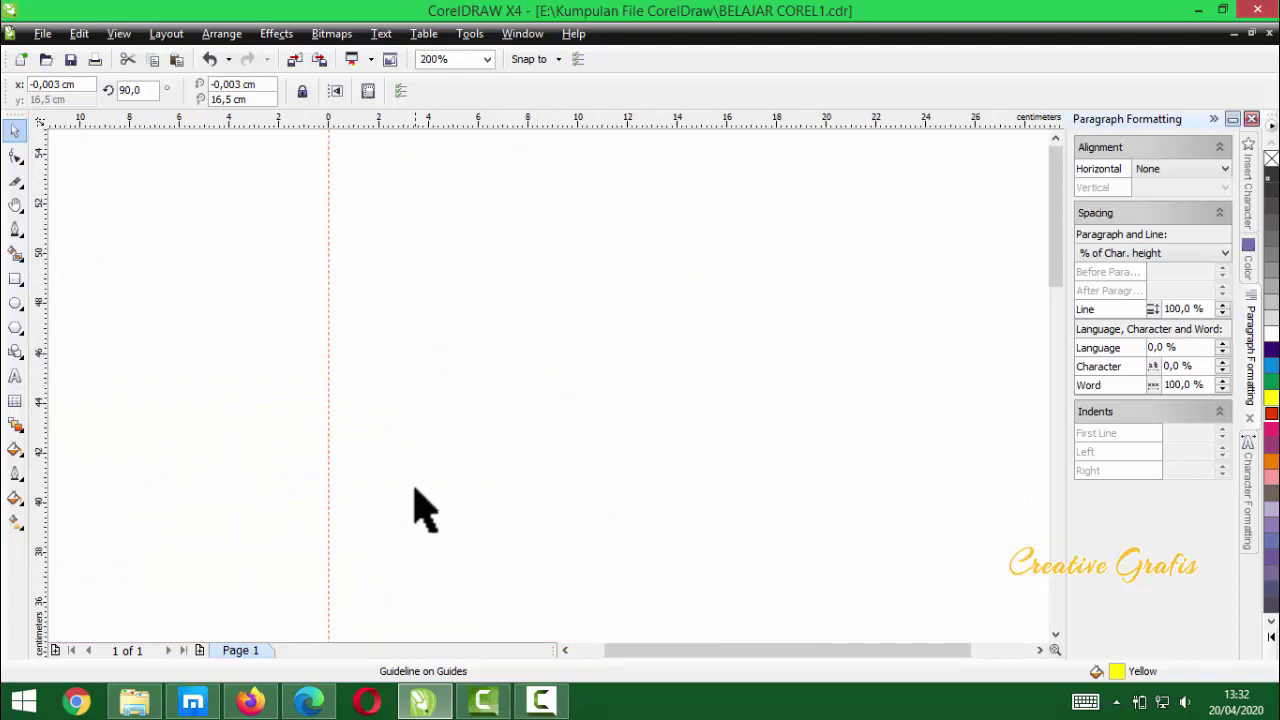
pyautogui.scroll(-2, 551, 394)
pyautogui.scroll(2, 560, 450)
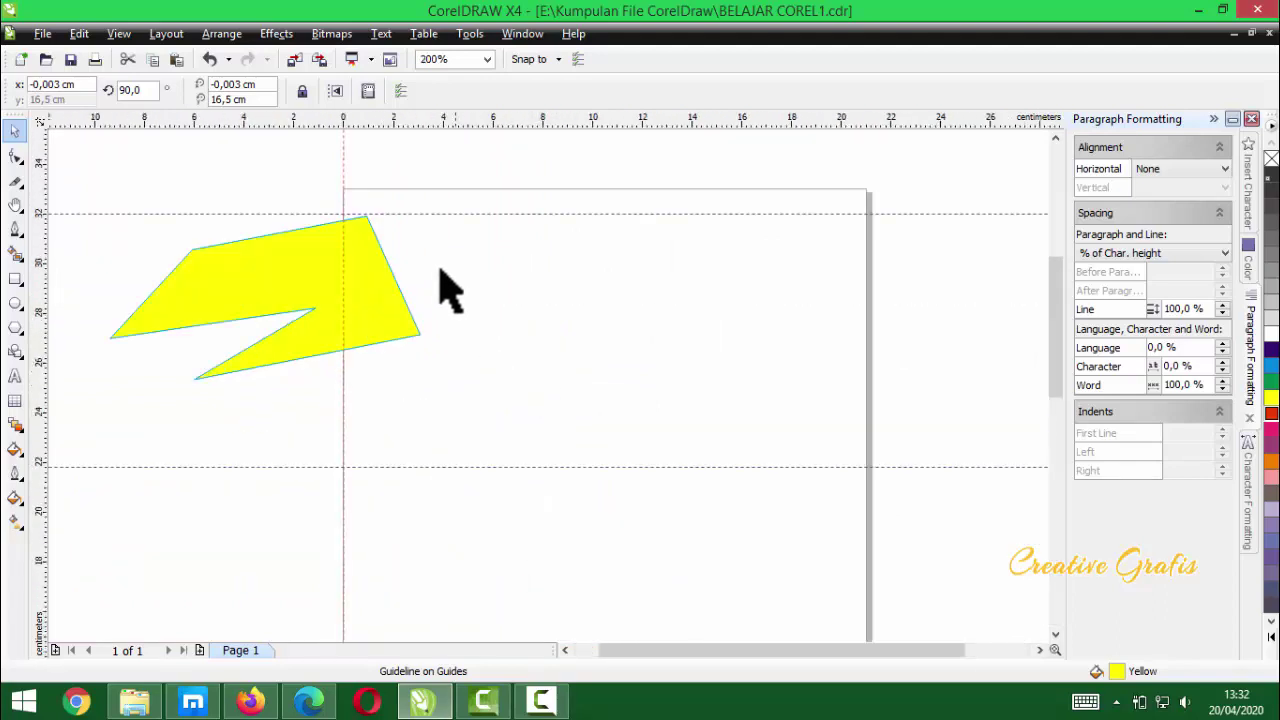
pyautogui.scroll(1, 470, 275)
pyautogui.scroll(1, 505, 250)
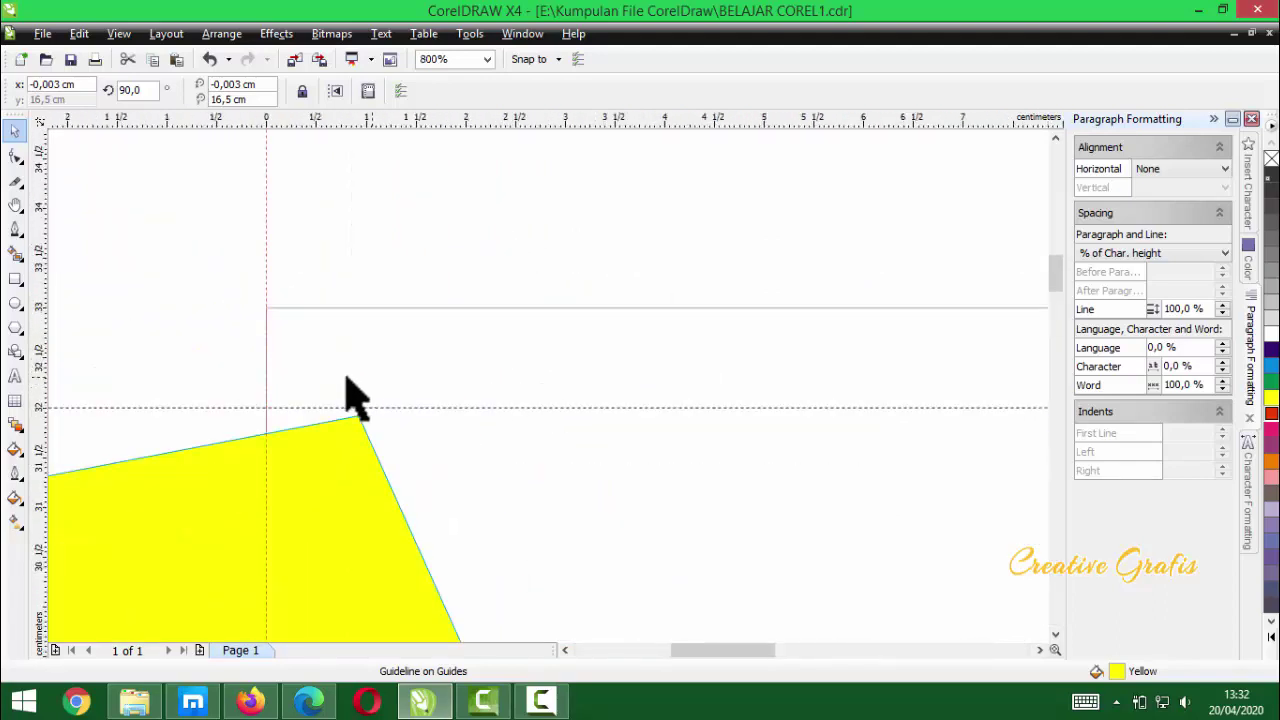
# - Set the ruler origin at the page's top-left corner
pyautogui.click(300, 348)
pyautogui.scroll(1, 300, 350)
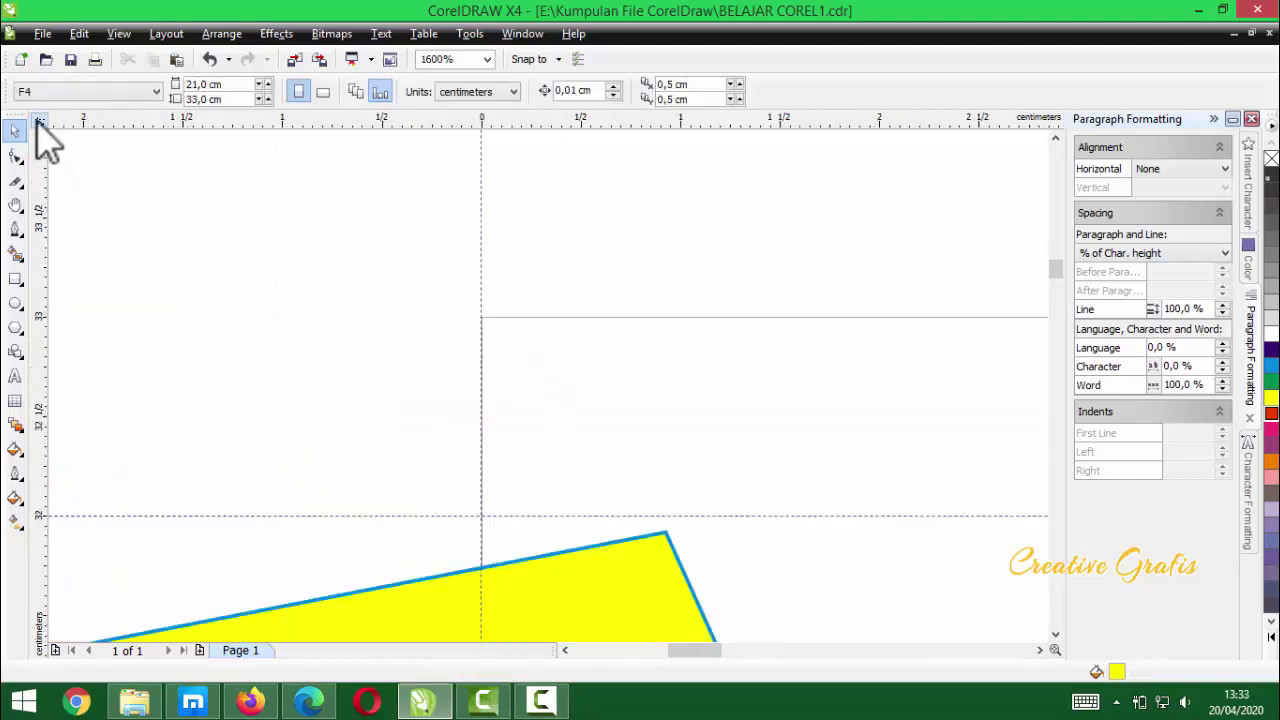
pyautogui.moveTo(38, 122); pyautogui.dragTo(482, 319)
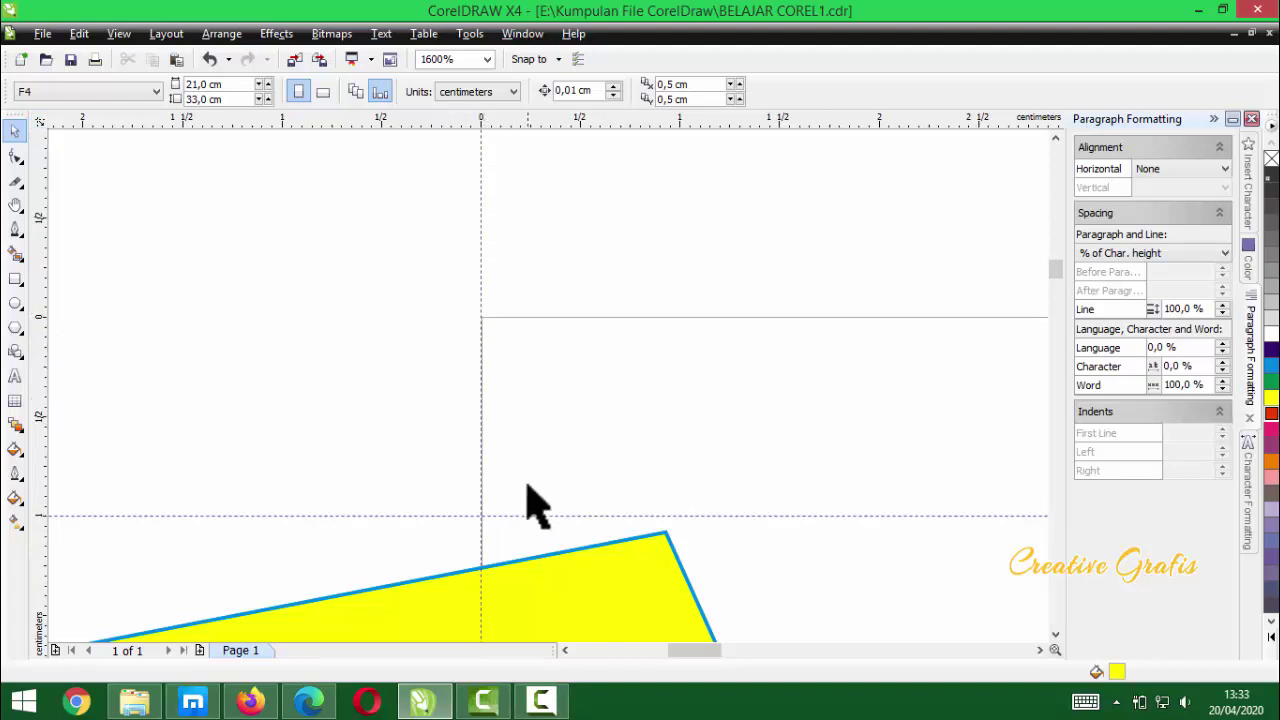
# - Place a new horizontal guideline at about y -2.1 cm, below the page's top edge
pyautogui.scroll(-2, 620, 470)
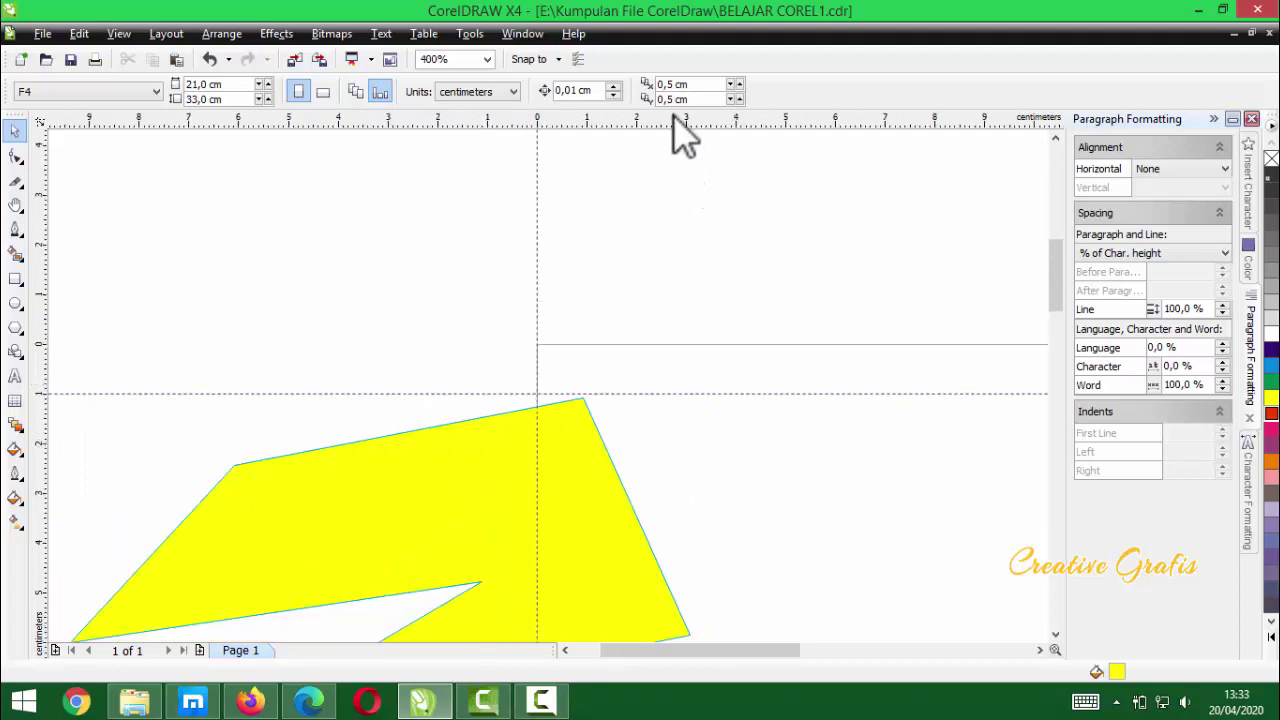
pyautogui.scroll(-1, 868, 436)
pyautogui.scroll(-1, 558, 410)
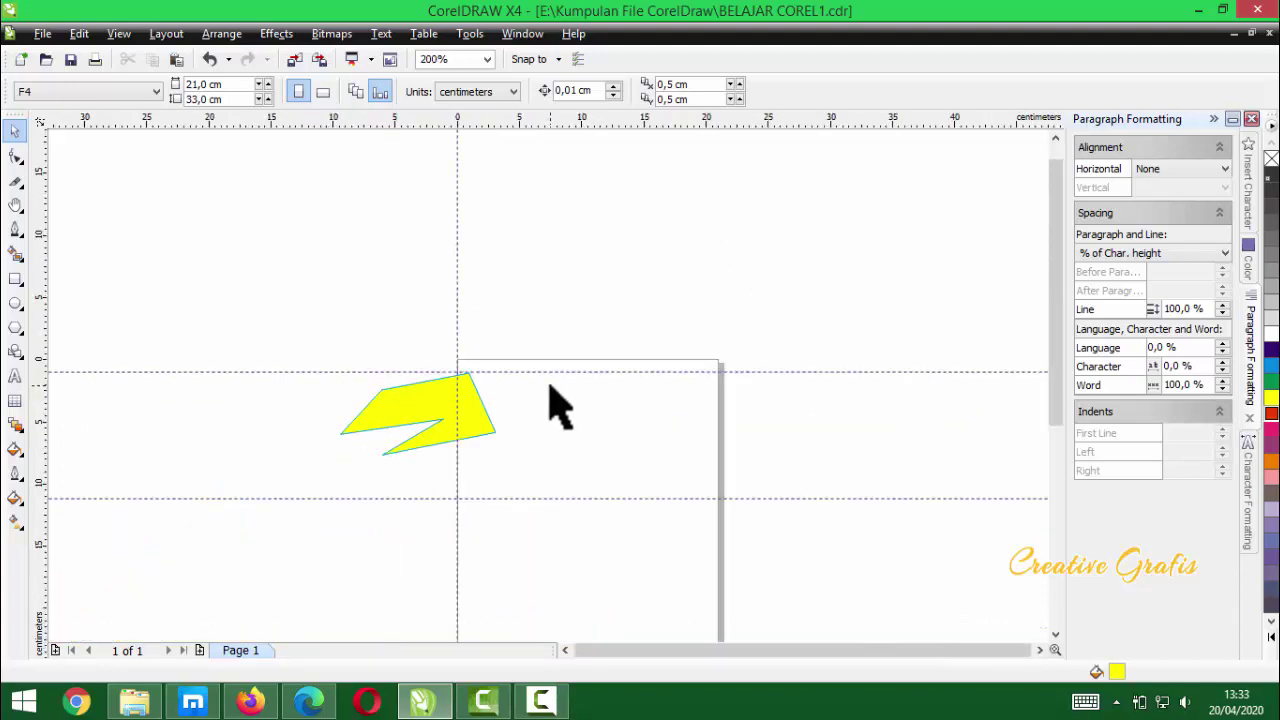
pyautogui.scroll(2, 550, 387)
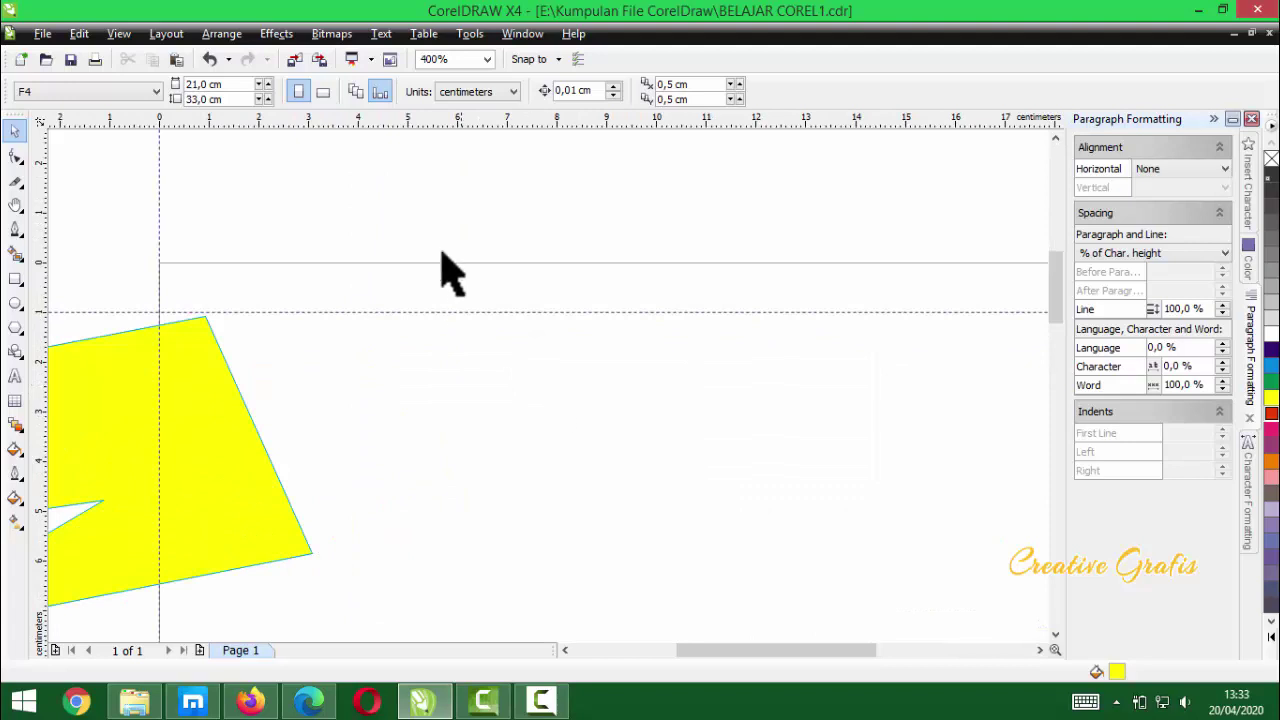
pyautogui.moveTo(437, 120); pyautogui.dragTo(520, 366)
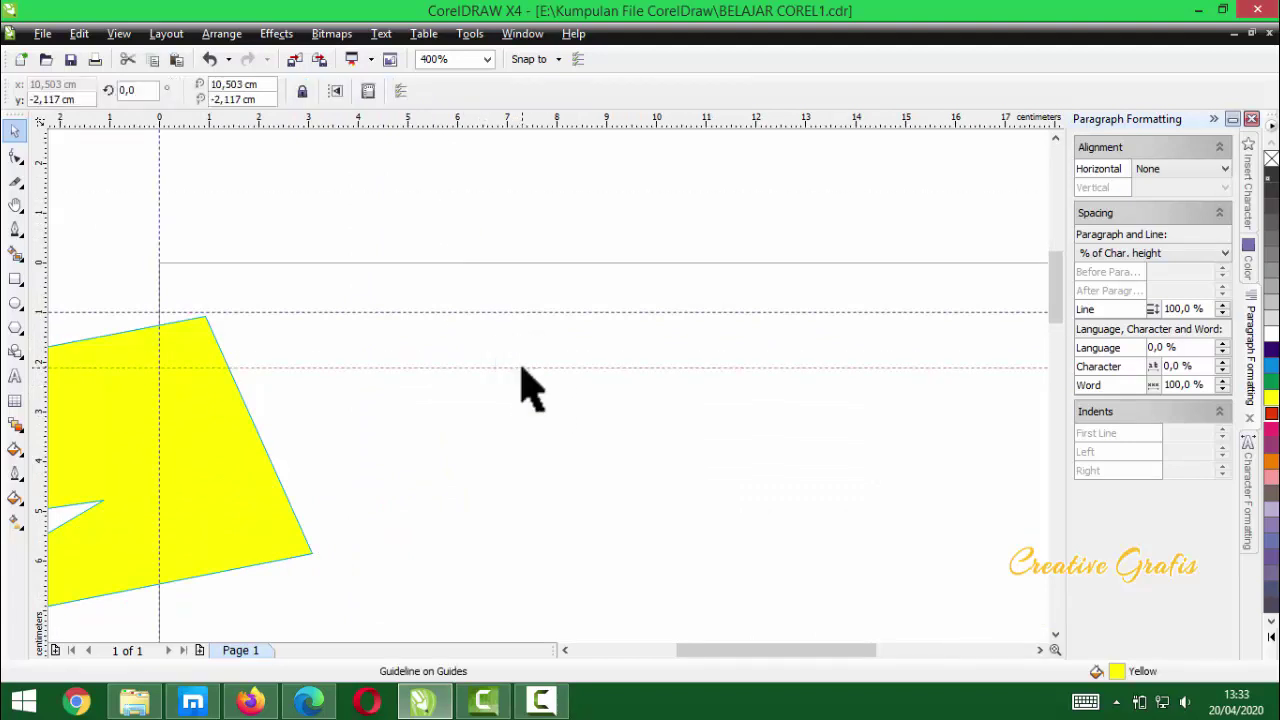
# - Move the new horizontal guideline to a position of 32 cm through the guideline options
pyautogui.doubleClick(521, 368)
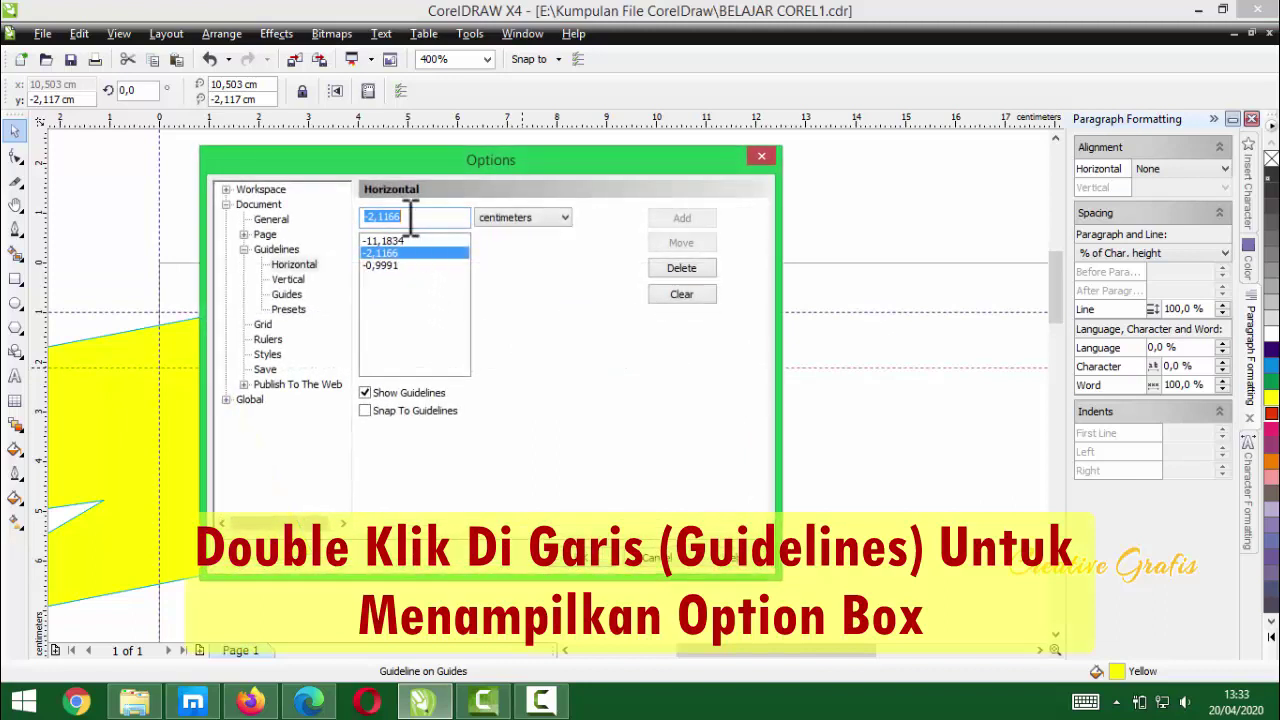
pyautogui.write('32')
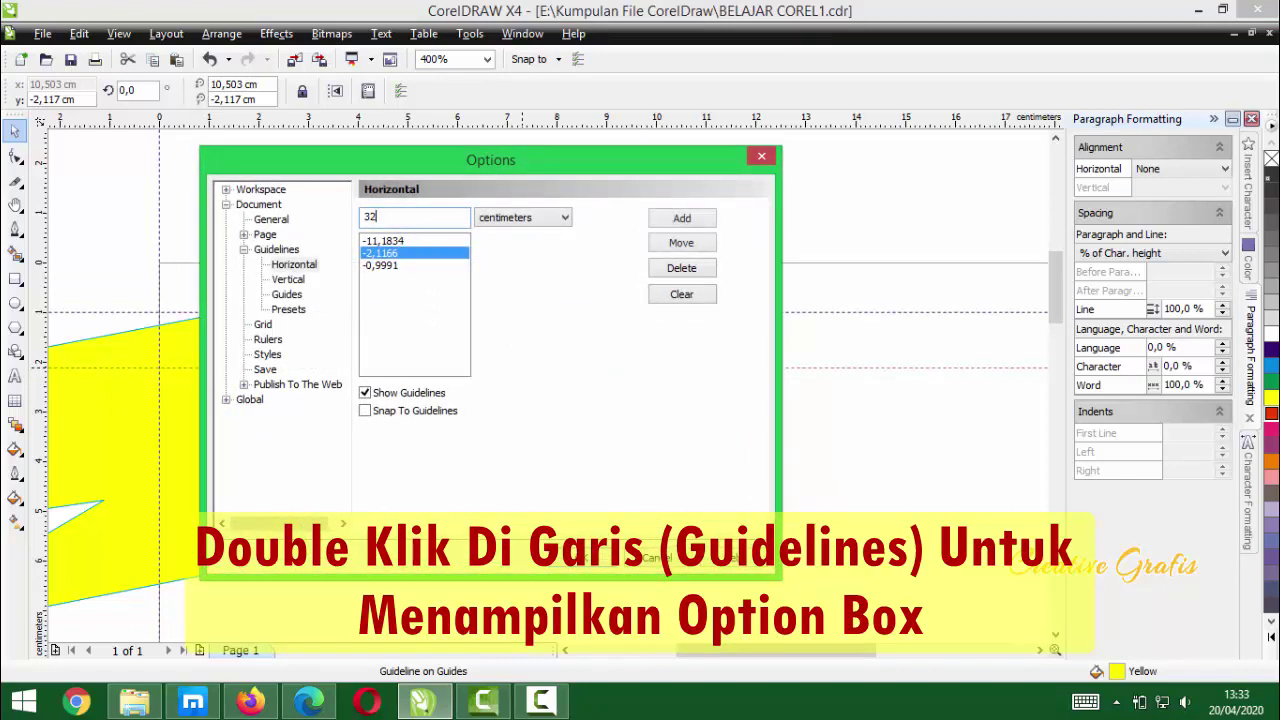
pyautogui.click(688, 252)
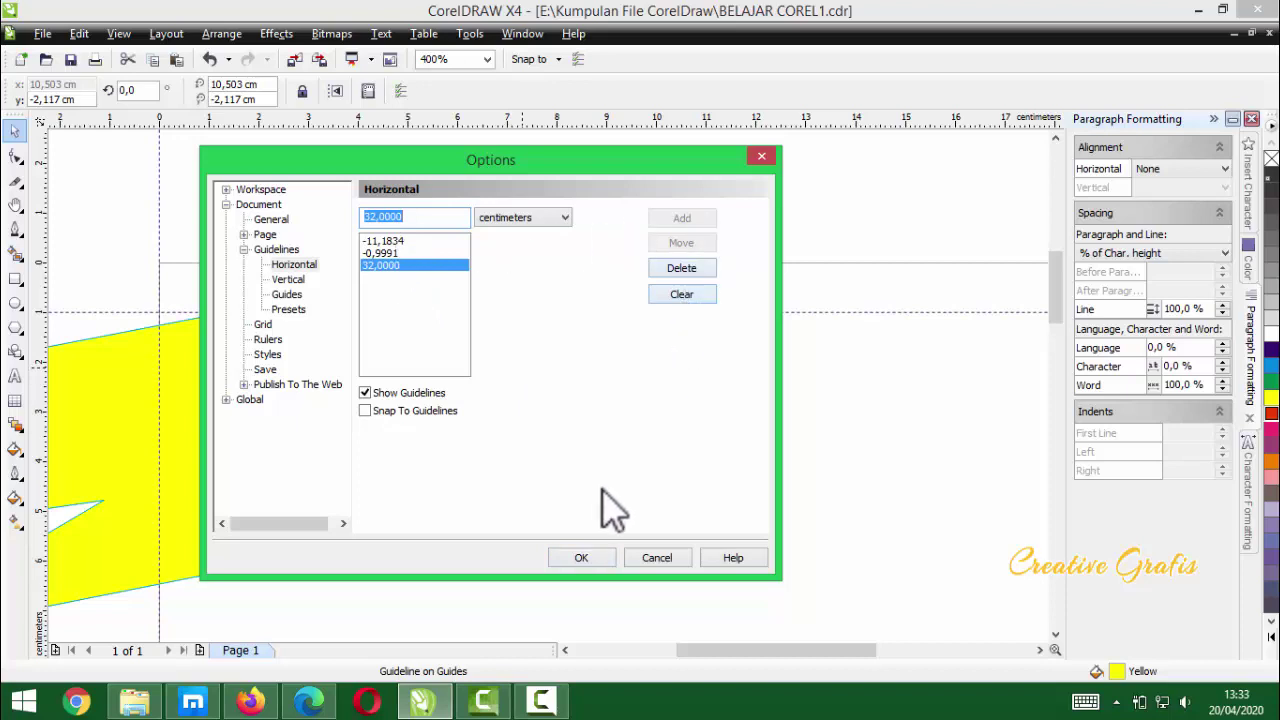
pyautogui.click(581, 557)
pyautogui.scroll(-5, 553, 402)
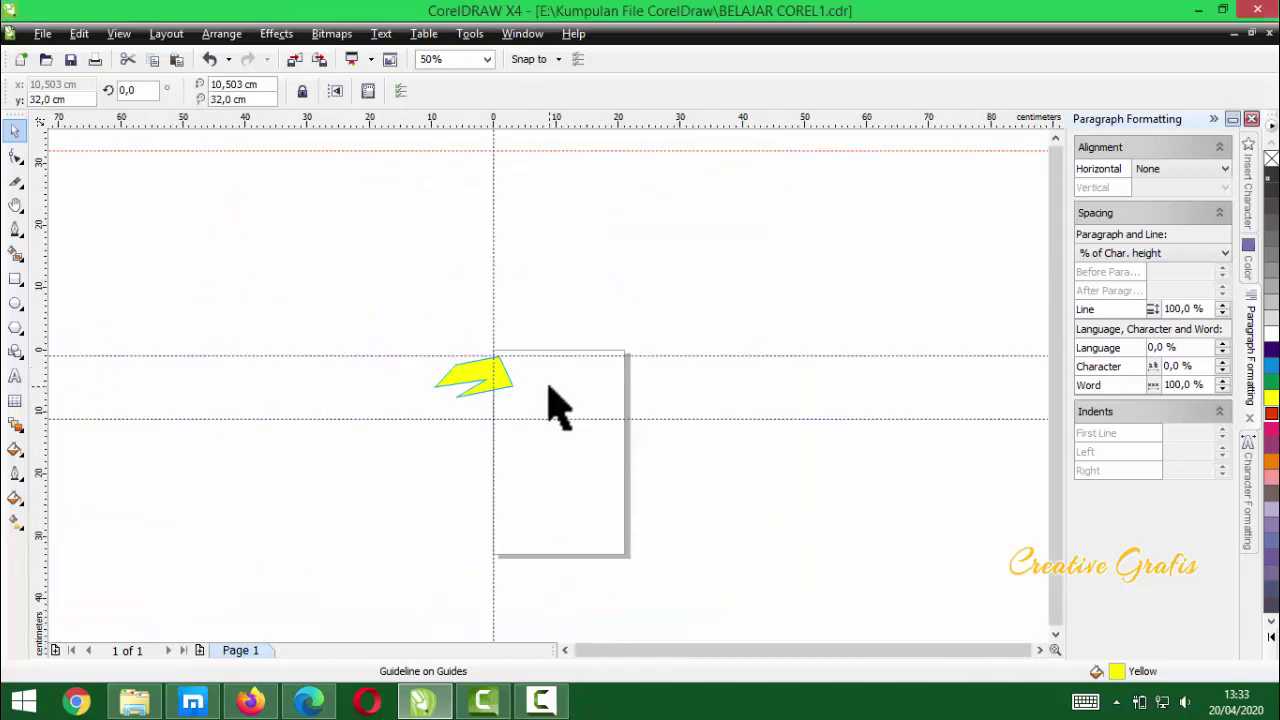
# - Try to shift the horizontal guideline just below the page's top edge slightly downward
pyautogui.scroll(5, 556, 405)
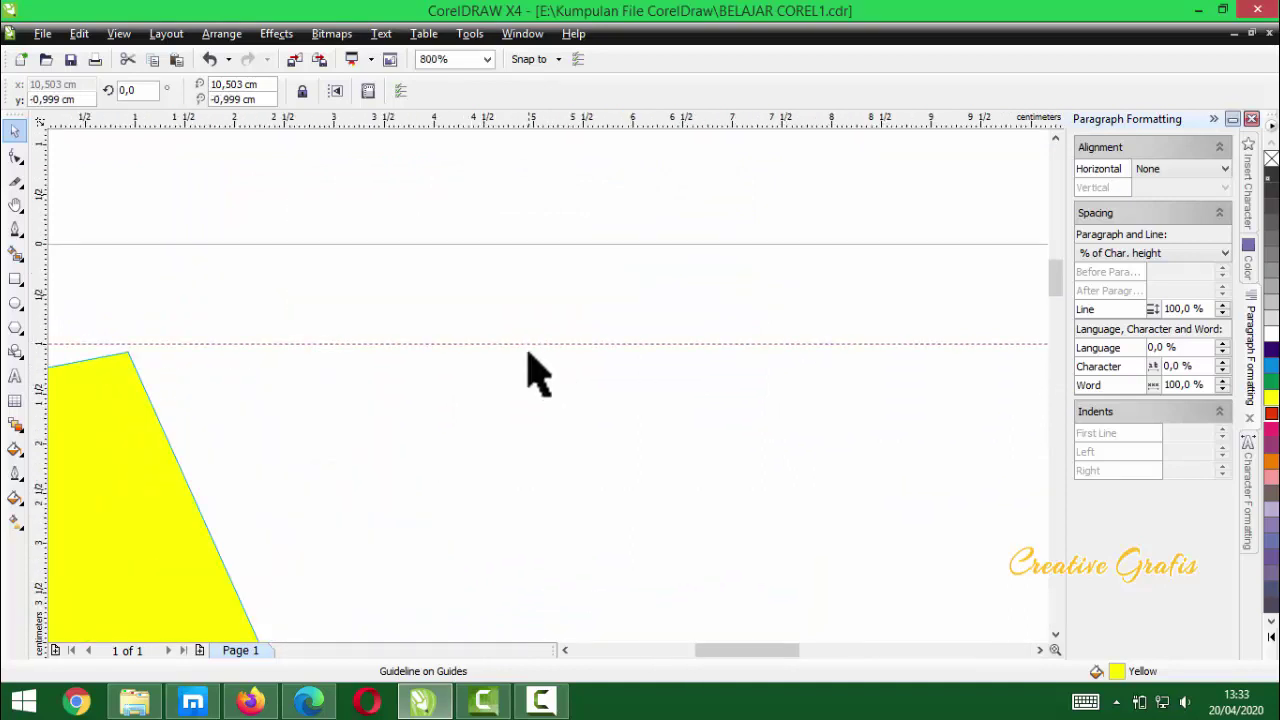
pyautogui.moveTo(530, 343); pyautogui.dragTo(534, 378)
pyautogui.scroll(-5, 534, 400)
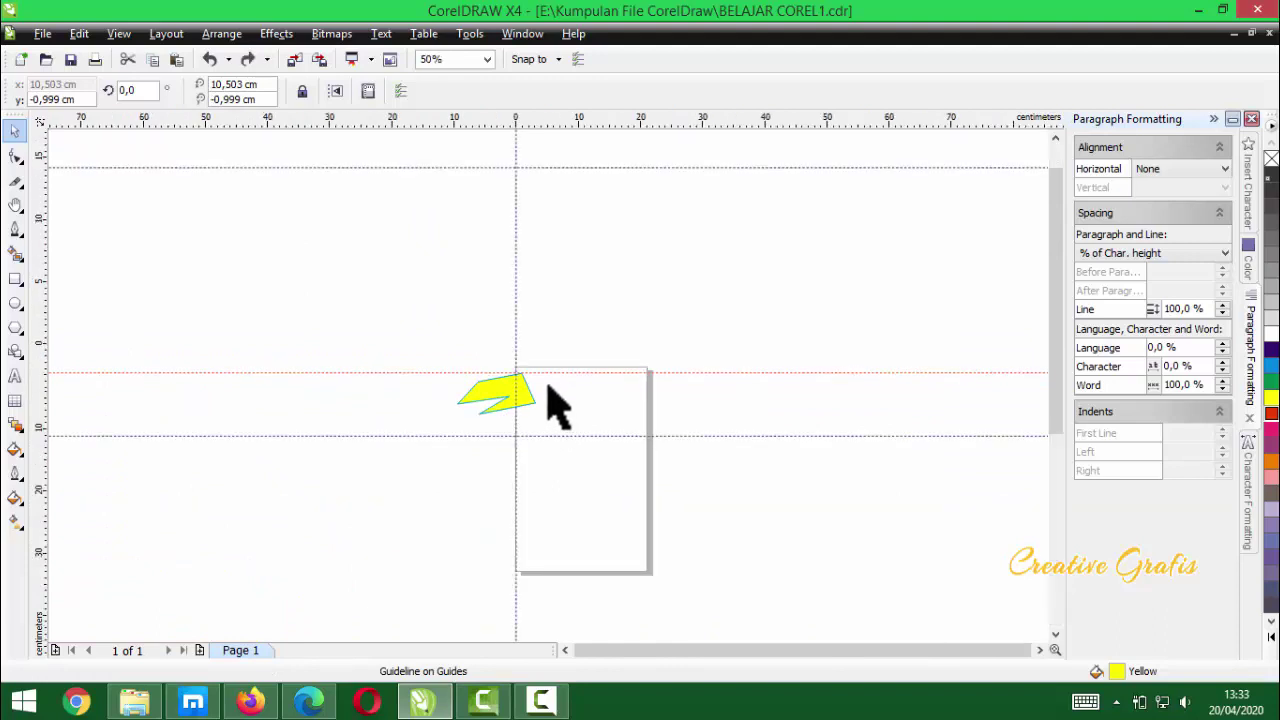
# - Move the horizontal guideline crossing the upper part of the page at about y -11.2 cm to -32 cm through the guideline options
pyautogui.scroll(5, 546, 403)
pyautogui.scroll(-2, 530, 420)
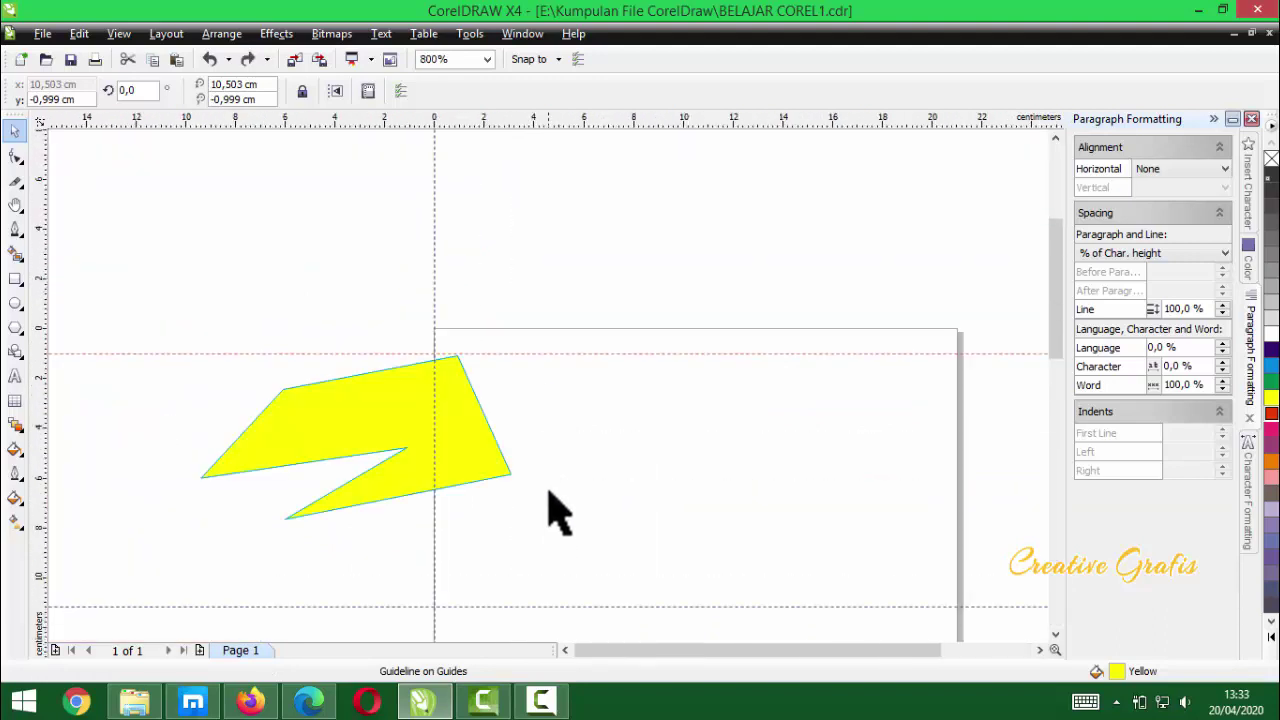
pyautogui.doubleClick(566, 605)
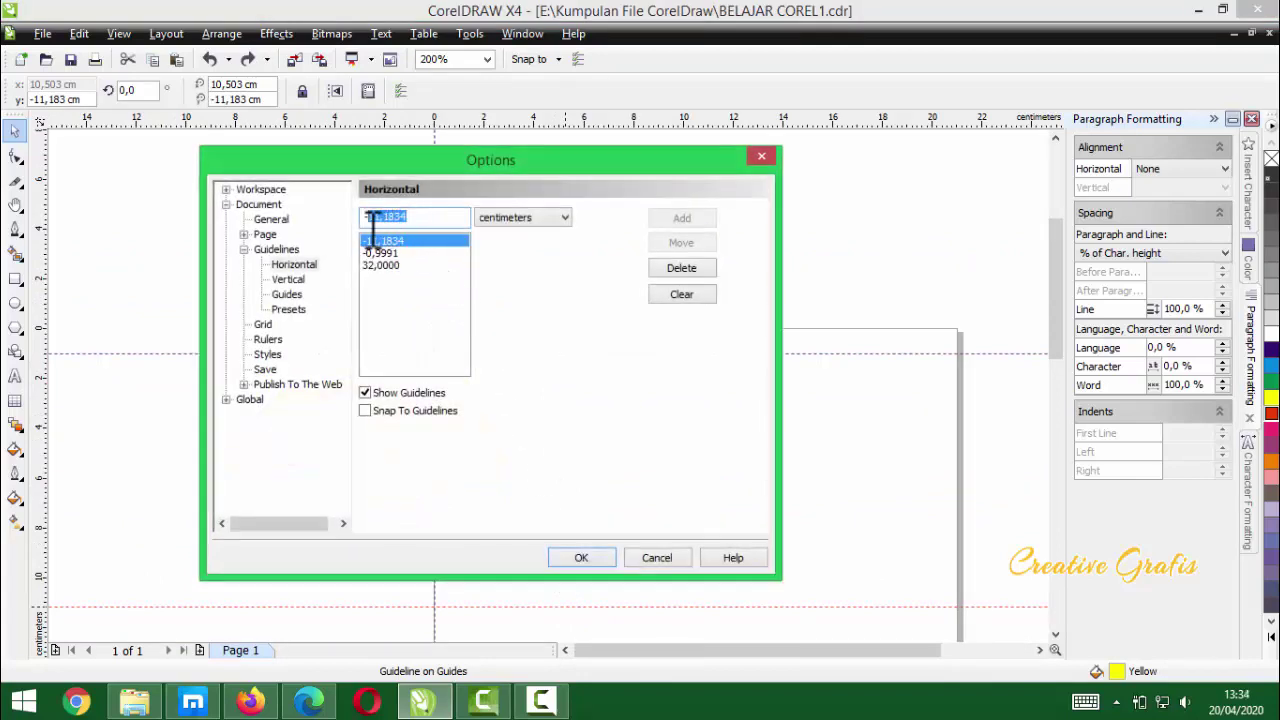
pyautogui.write('-32')
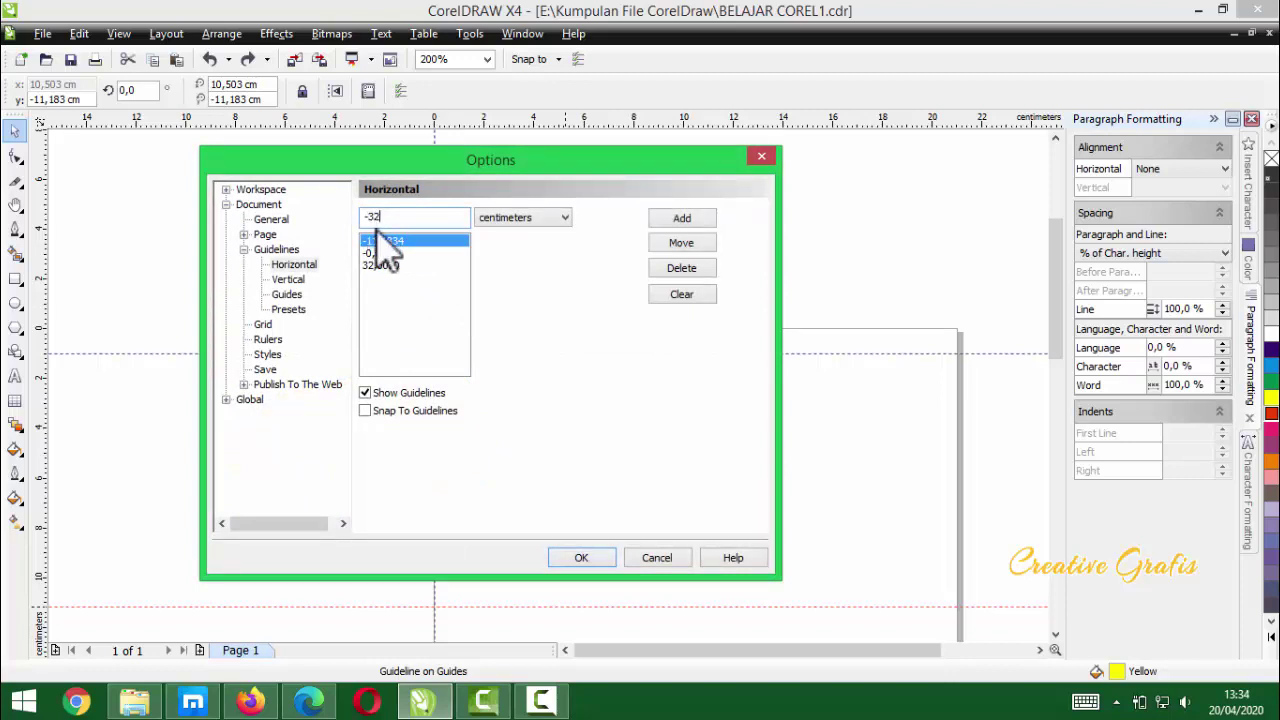
pyautogui.click(681, 243)
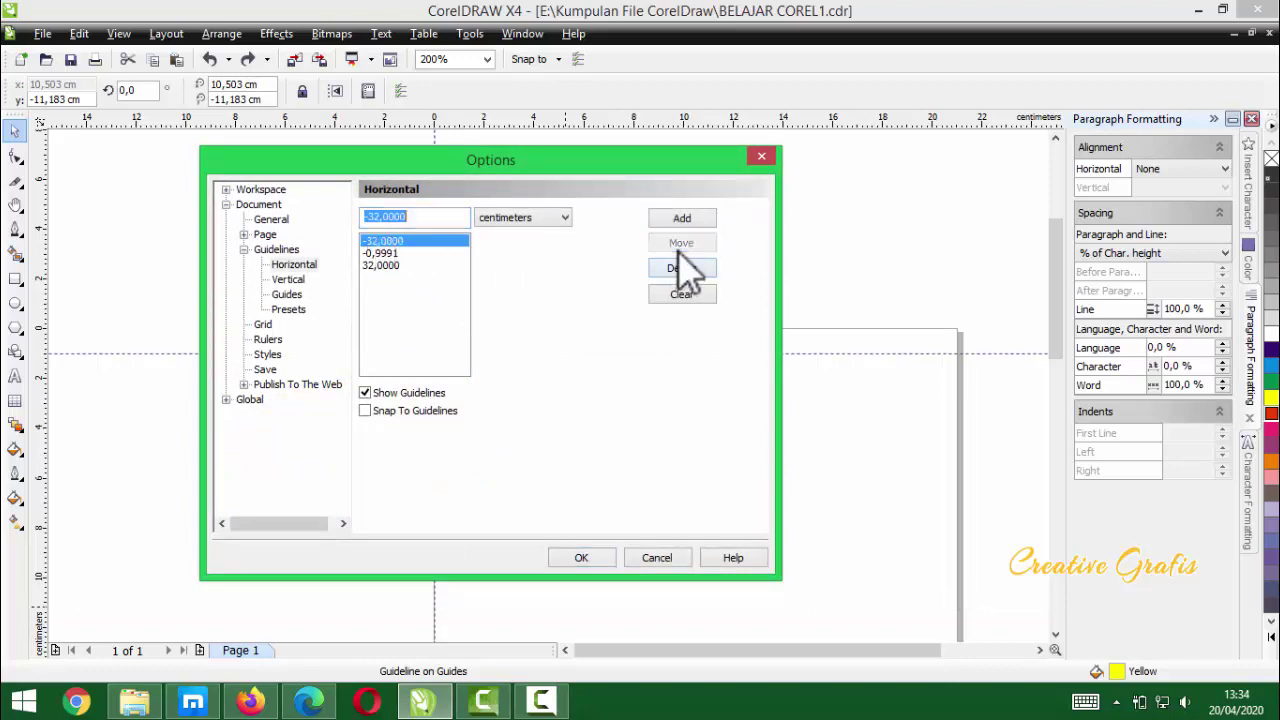
pyautogui.click(581, 557)
pyautogui.scroll(-3, 551, 400)
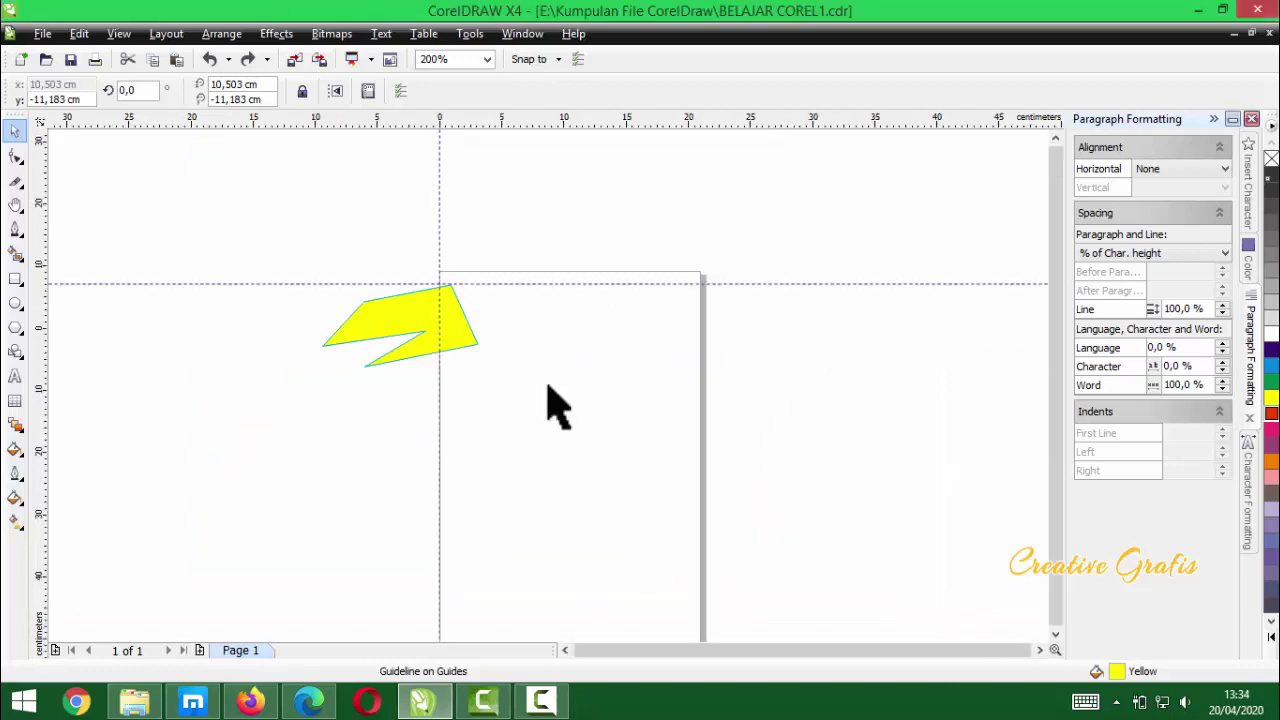
pyautogui.scroll(3, 548, 402)
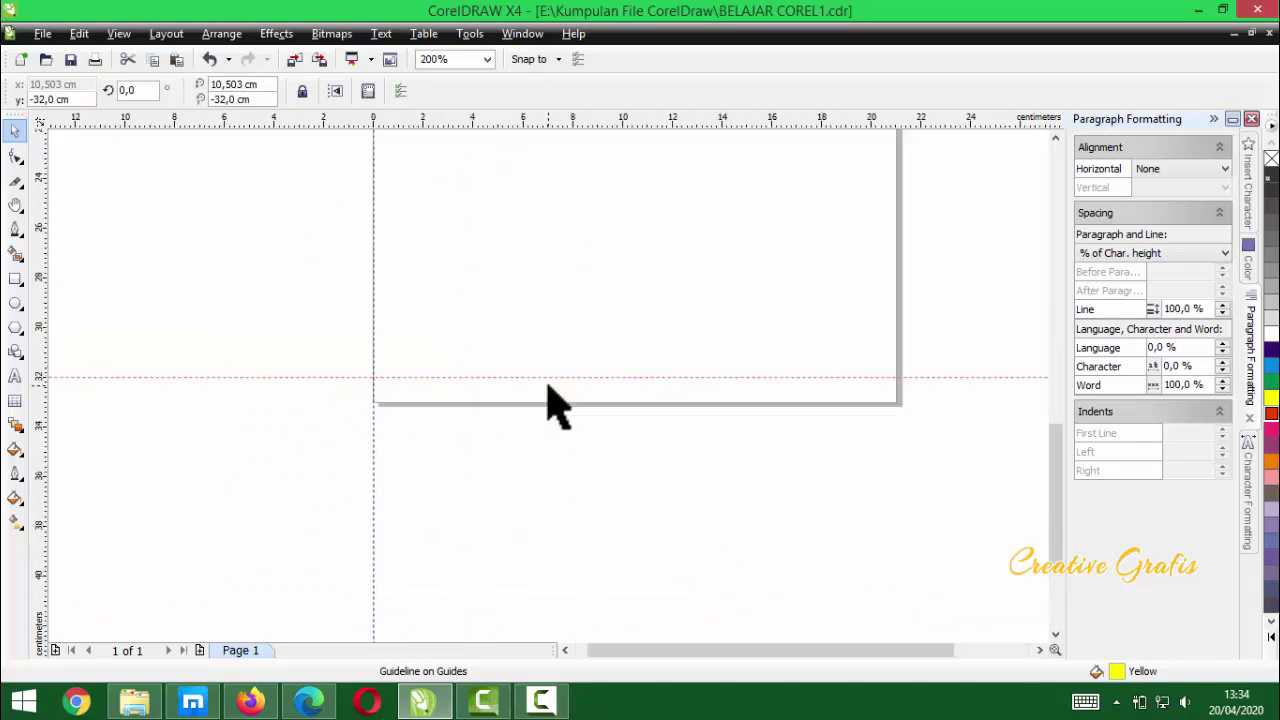
pyautogui.scroll(-3, 571, 363)
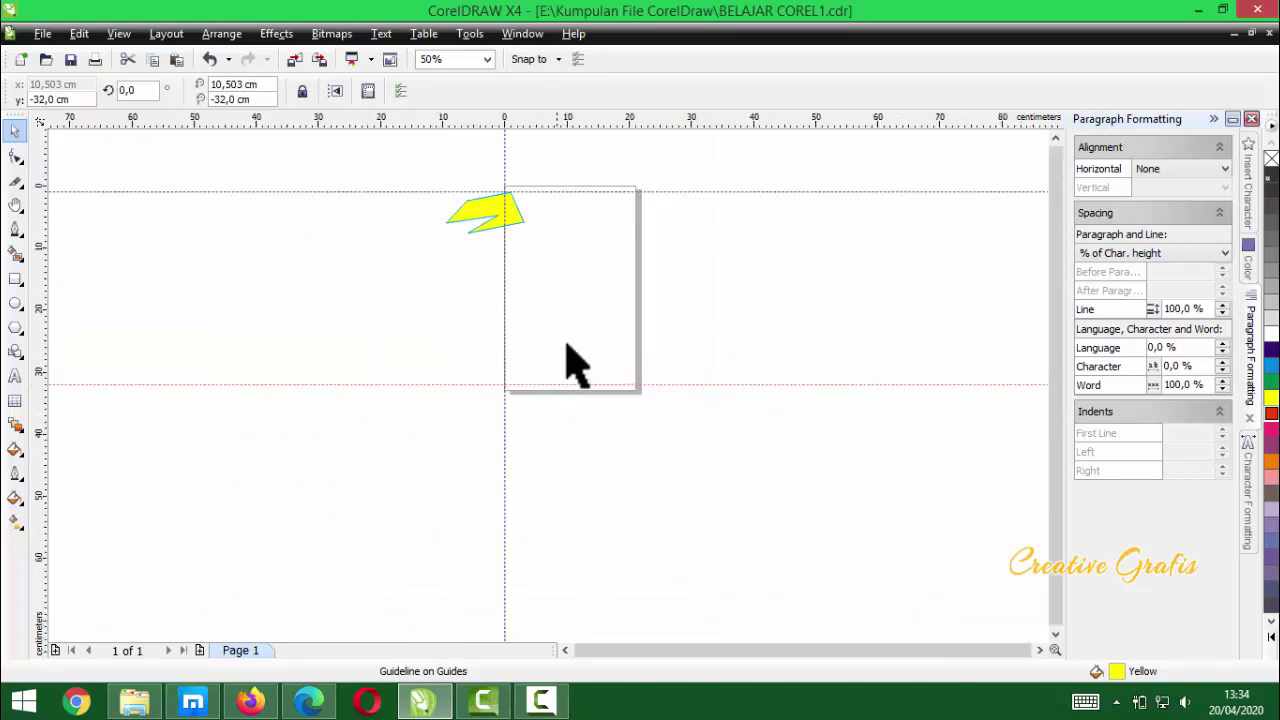
# - Place a new vertical guideline at about x 2 cm, just inside the page's left edge
pyautogui.scroll(3, 551, 403)
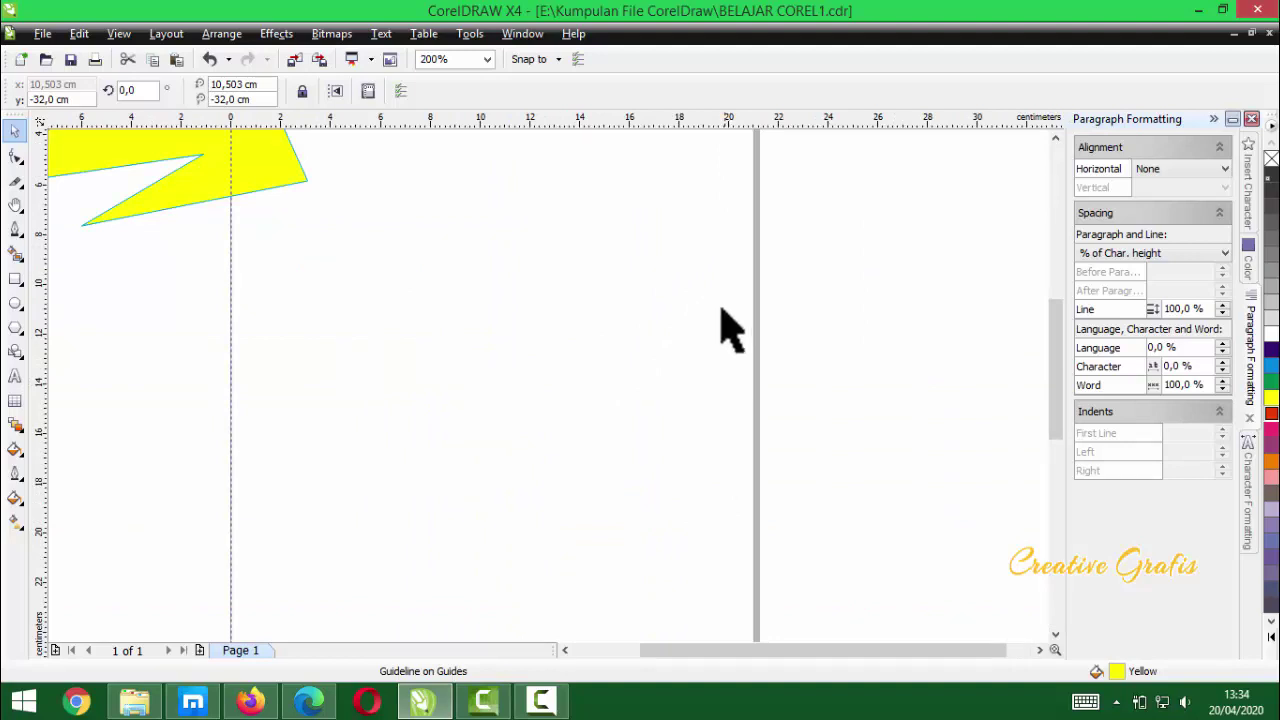
pyautogui.moveTo(34, 280); pyautogui.dragTo(280, 318)
pyautogui.doubleClick(281, 329)
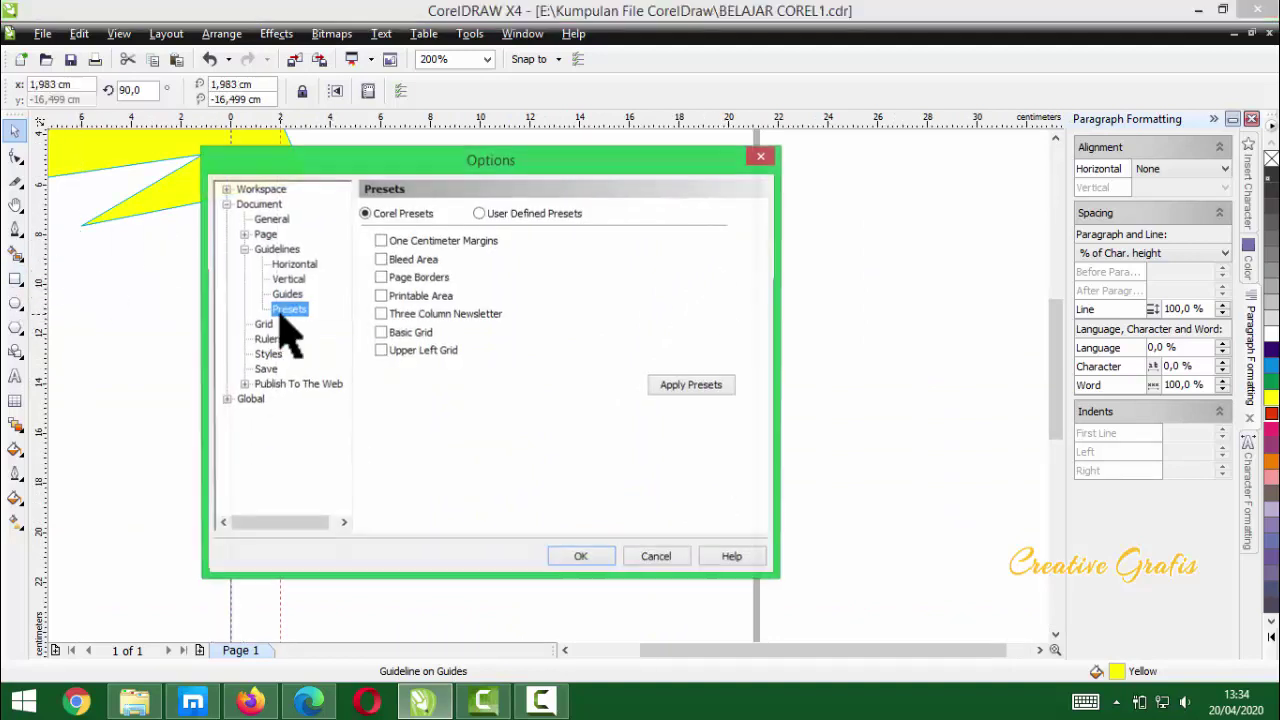
pyautogui.click(762, 156)
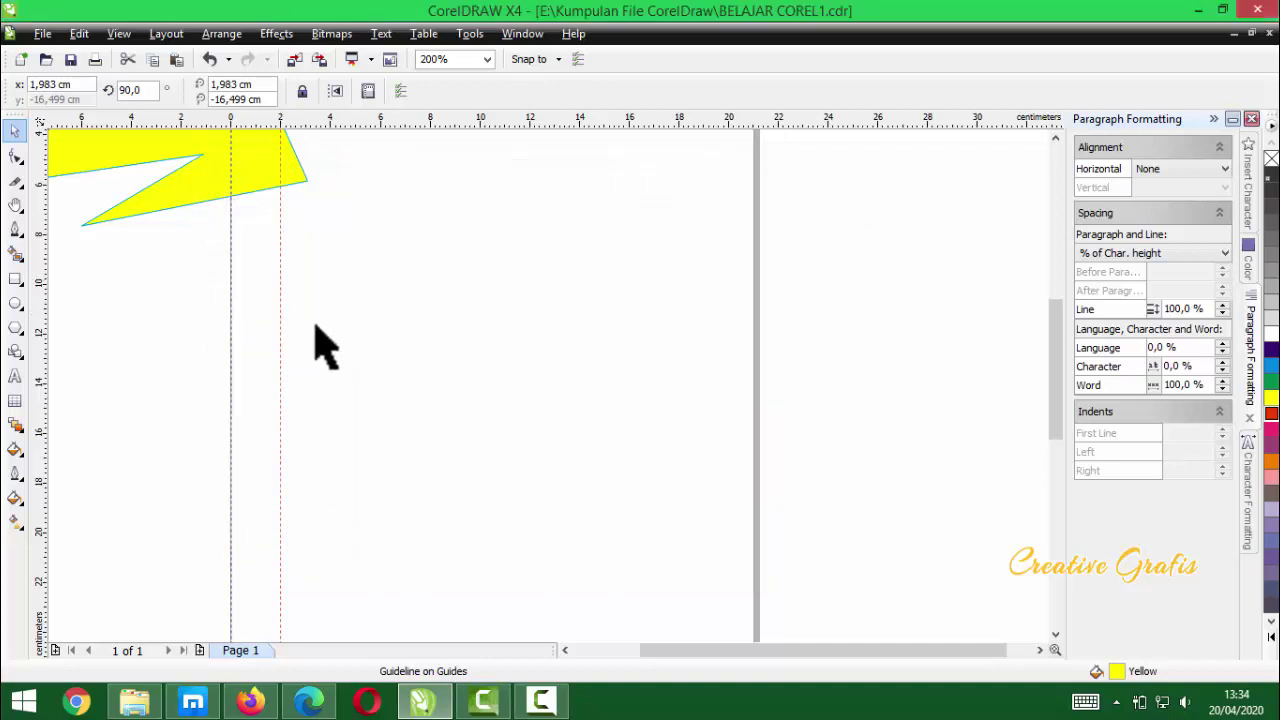
pyautogui.doubleClick(281, 350)
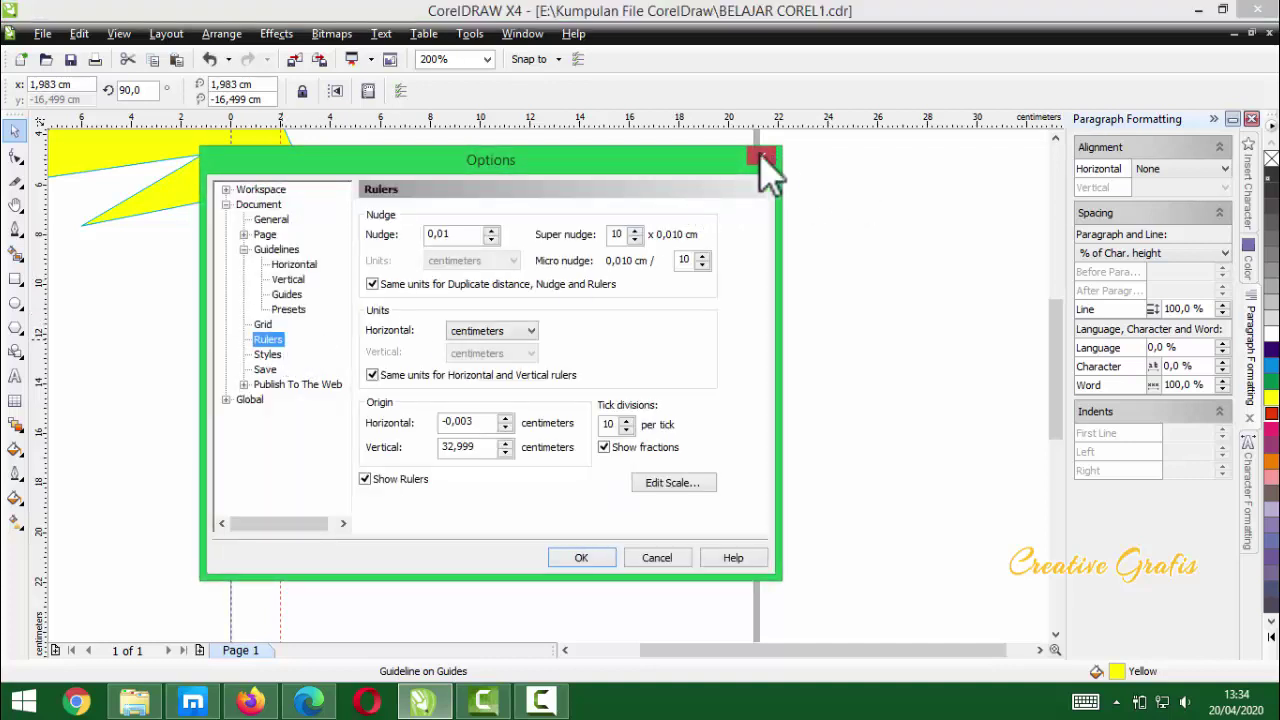
pyautogui.click(760, 157)
# - Add a vertical guideline at 1 cm through the guideline options and move it to 21 cm
pyautogui.scroll(1, 543, 400)
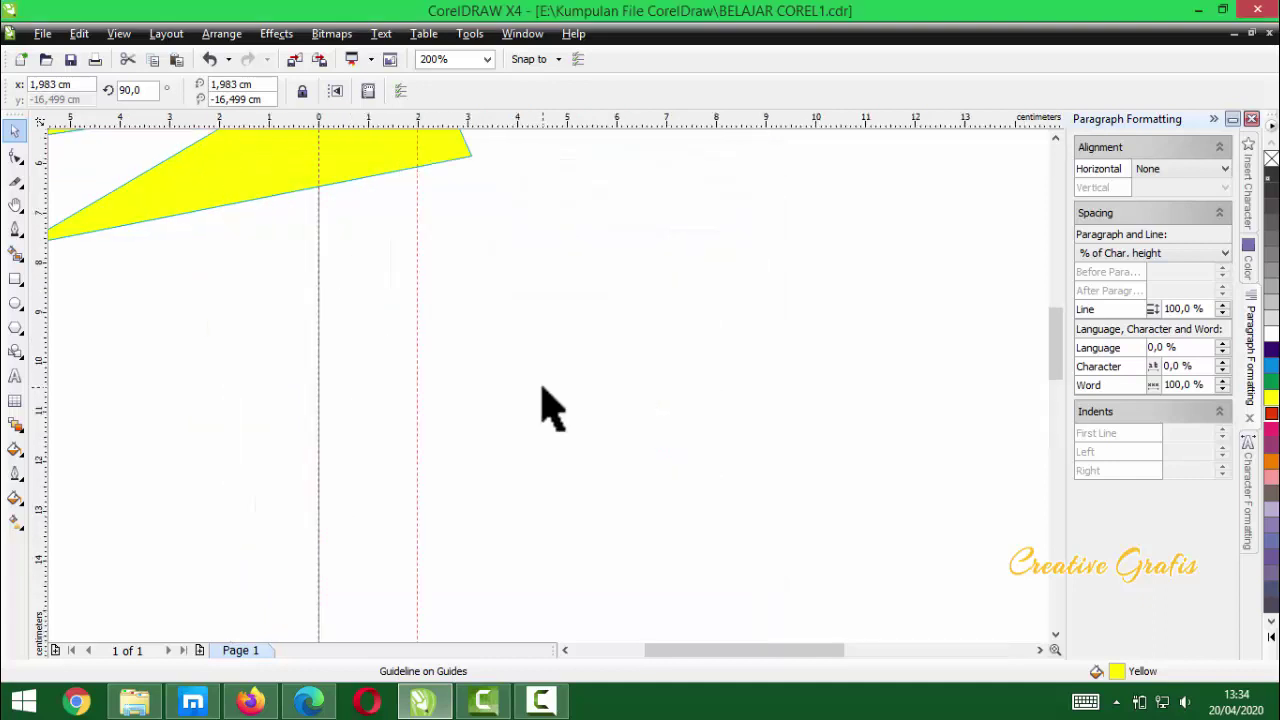
pyautogui.doubleClick(417, 389)
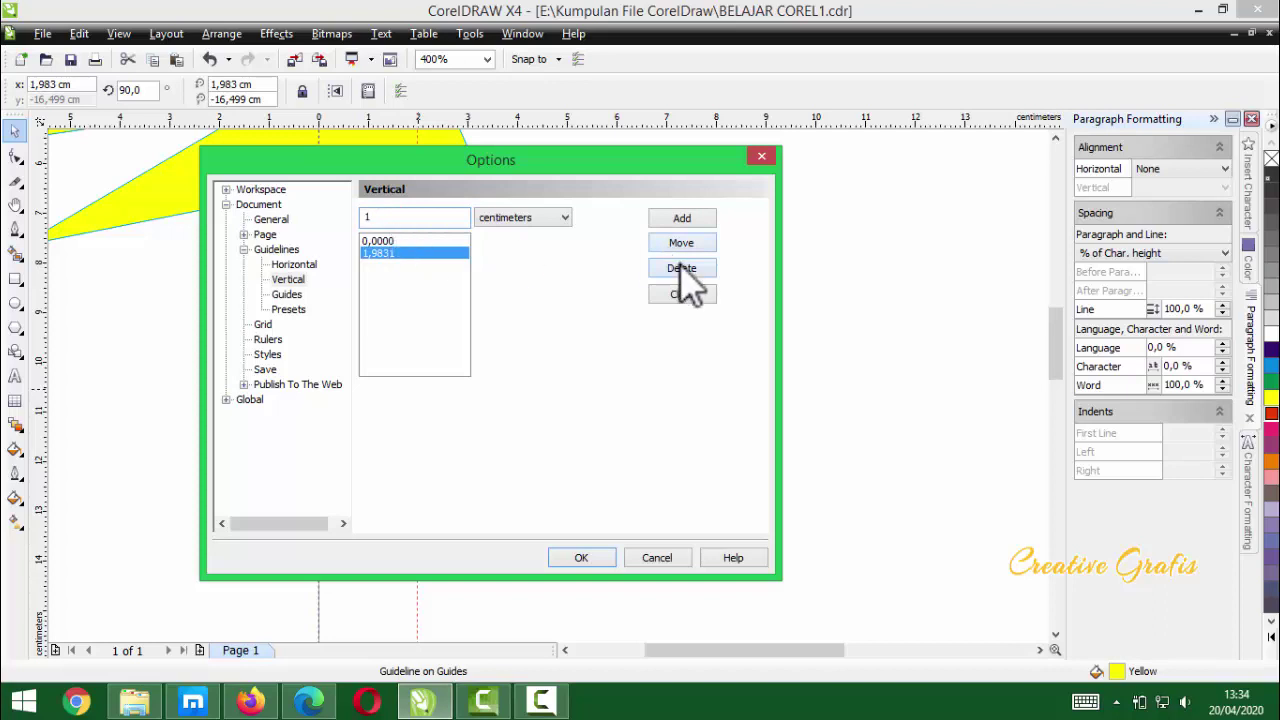
pyautogui.click(684, 220)
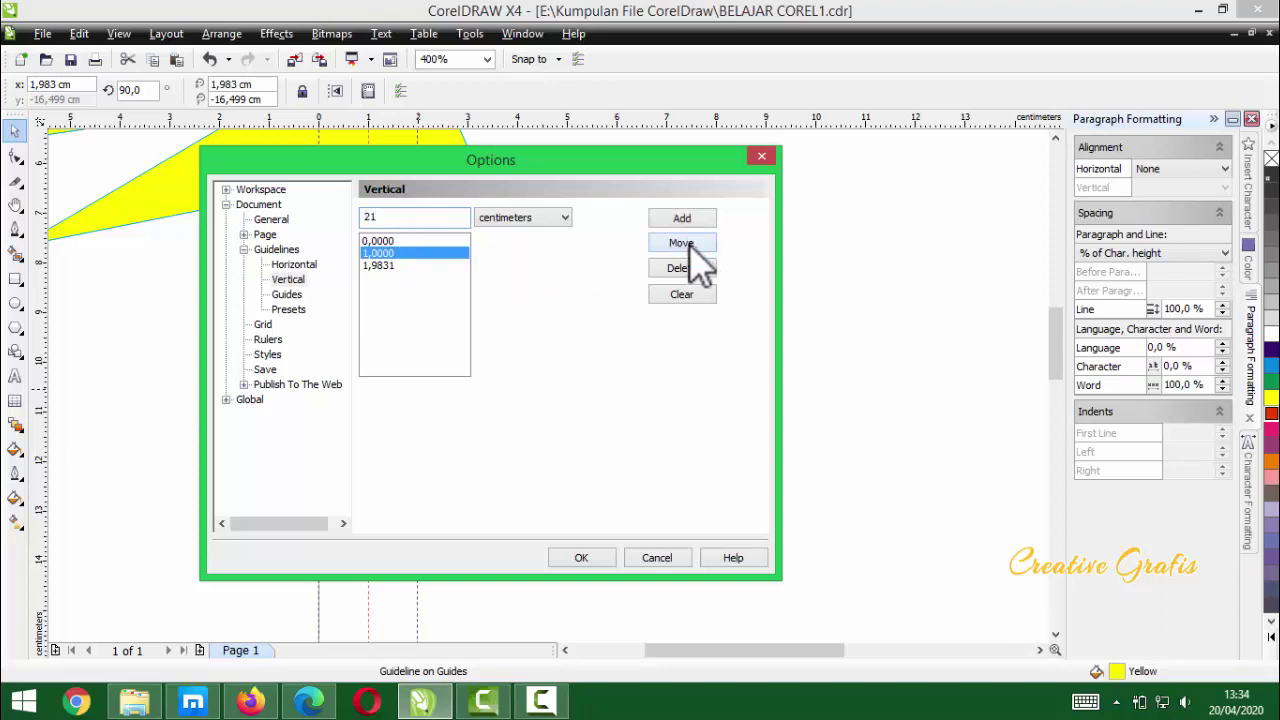
pyautogui.click(688, 247)
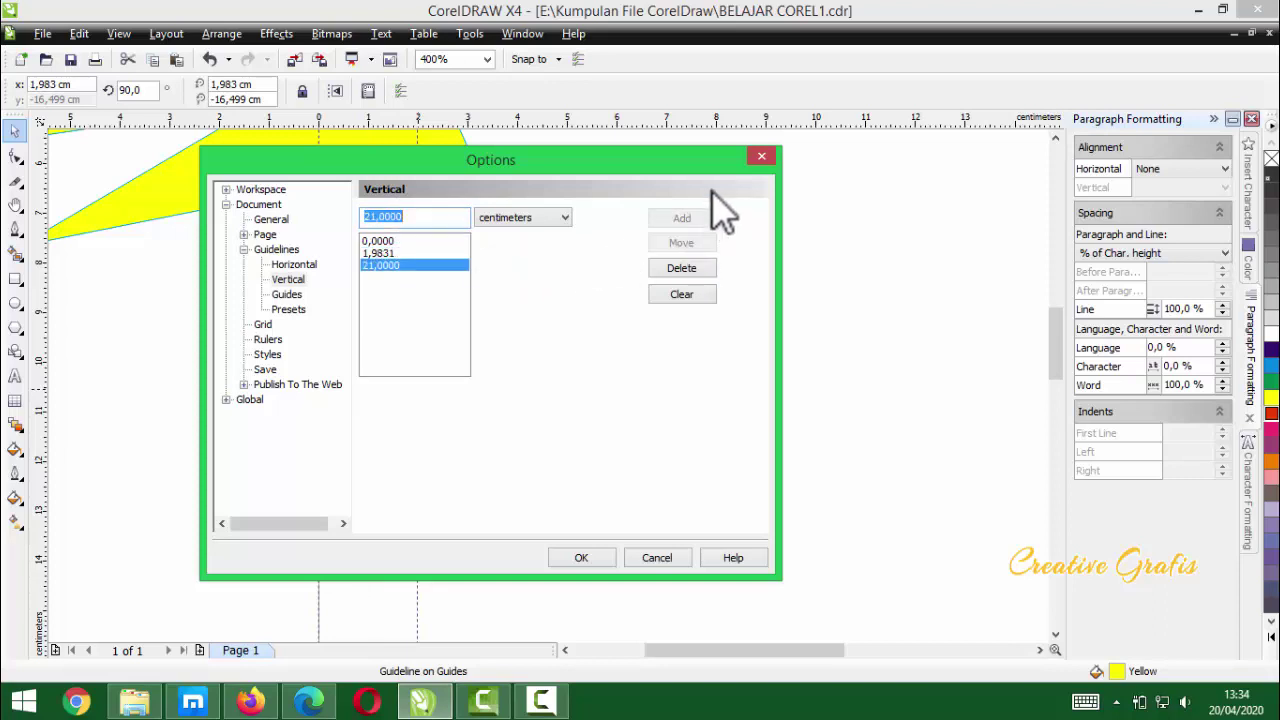
pyautogui.click(598, 550)
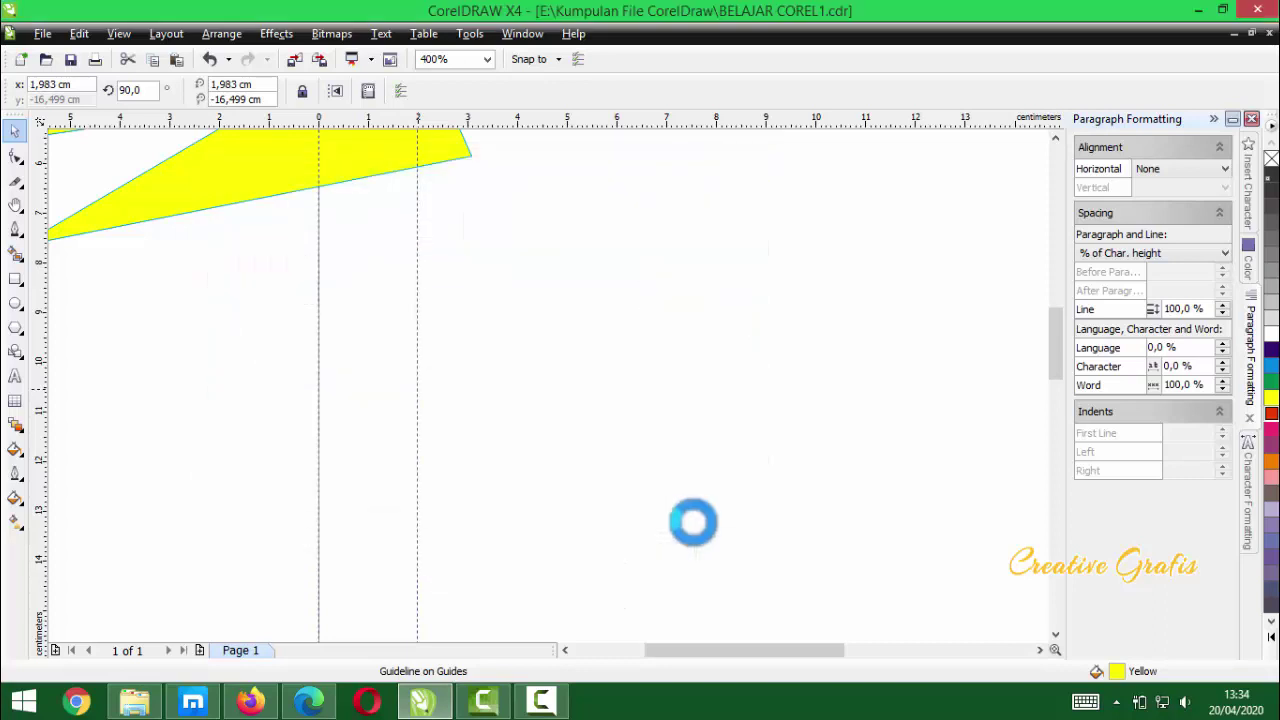
# - Move the vertical guideline on the page's right edge to 20 cm and add another vertical guideline at 1 cm
pyautogui.scroll(-4, 571, 371)
pyautogui.scroll(2, 606, 409)
pyautogui.scroll(-1, 560, 400)
pyautogui.scroll(1, 564, 400)
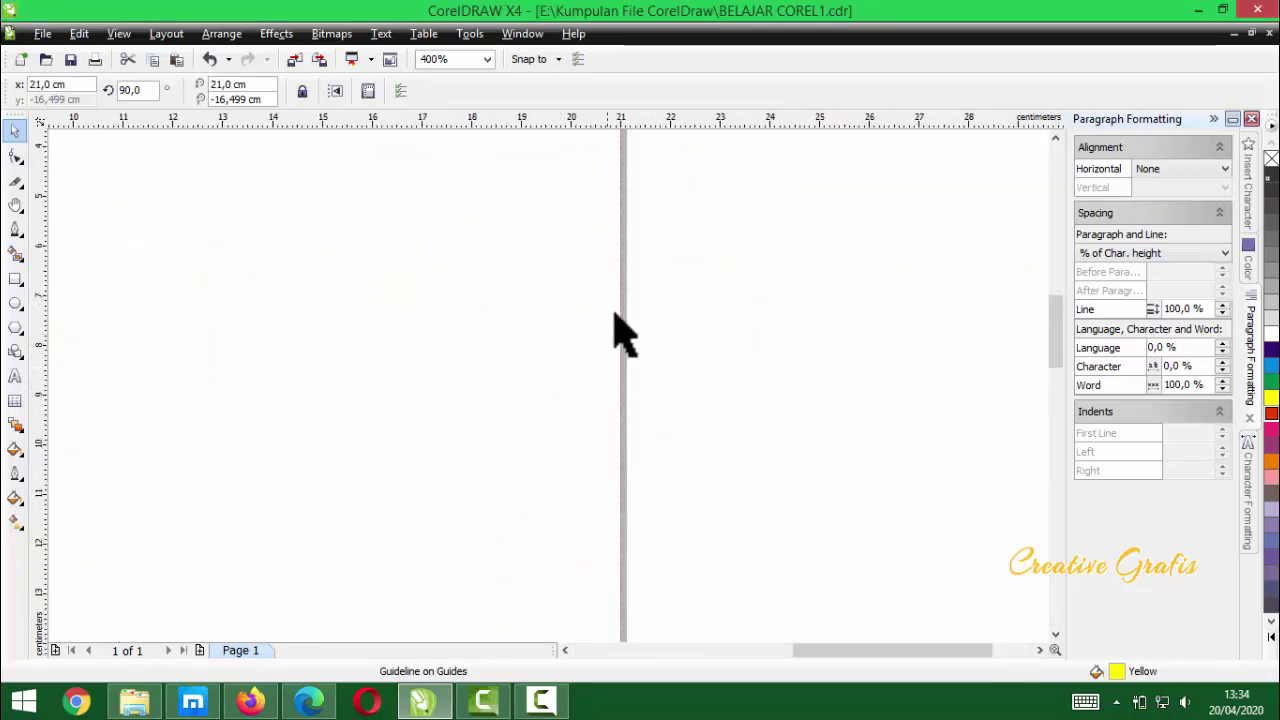
pyautogui.scroll(1, 548, 374)
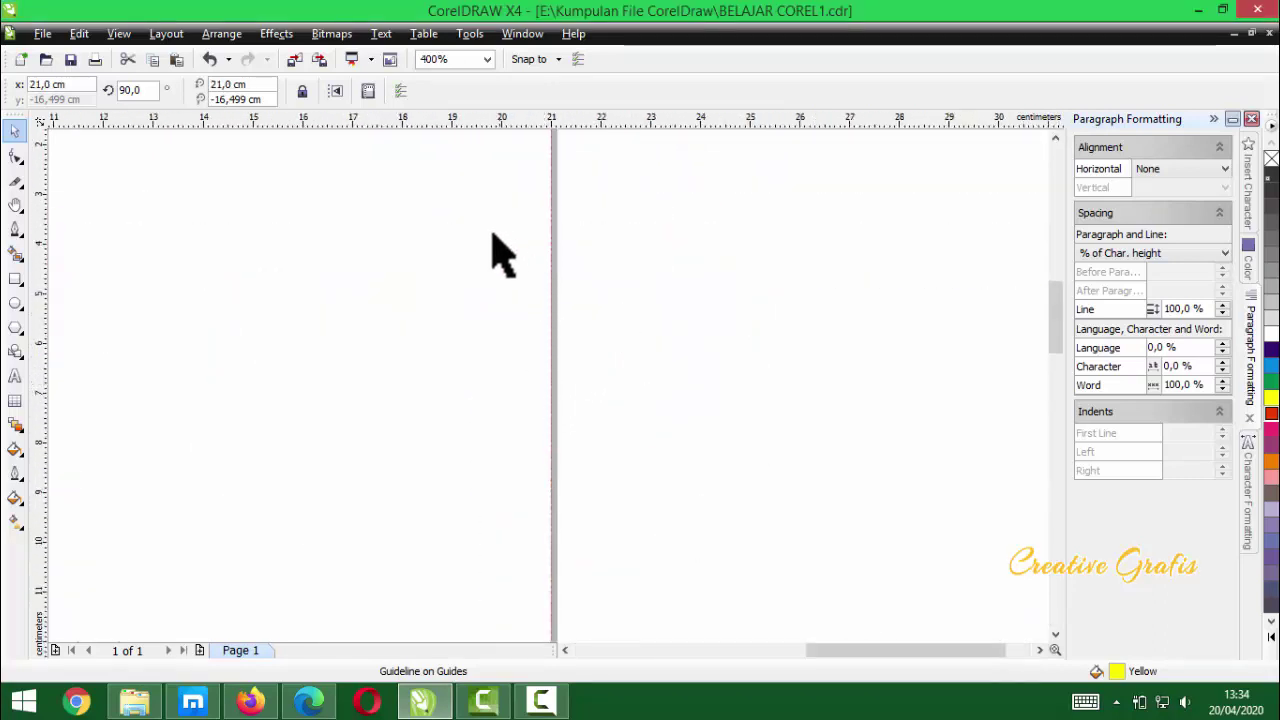
pyautogui.doubleClick(550, 308)
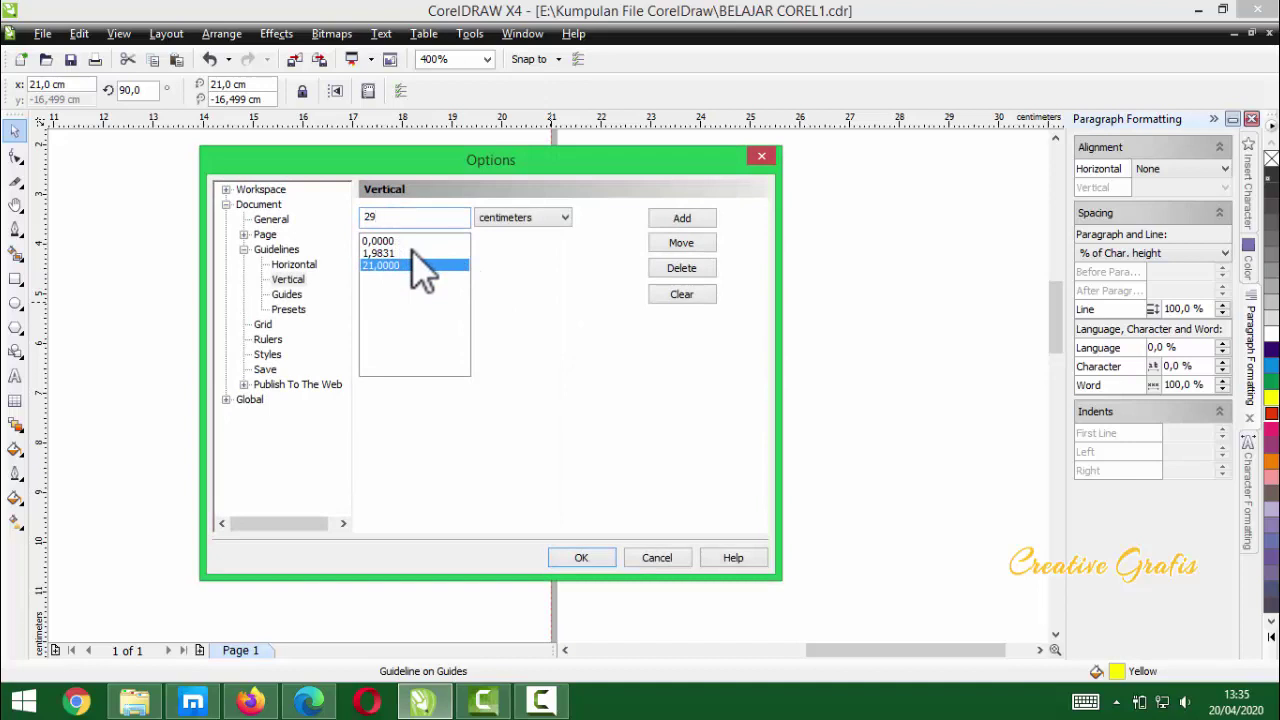
pyautogui.write('20')
pyautogui.click(681, 243)
pyautogui.click(676, 220)
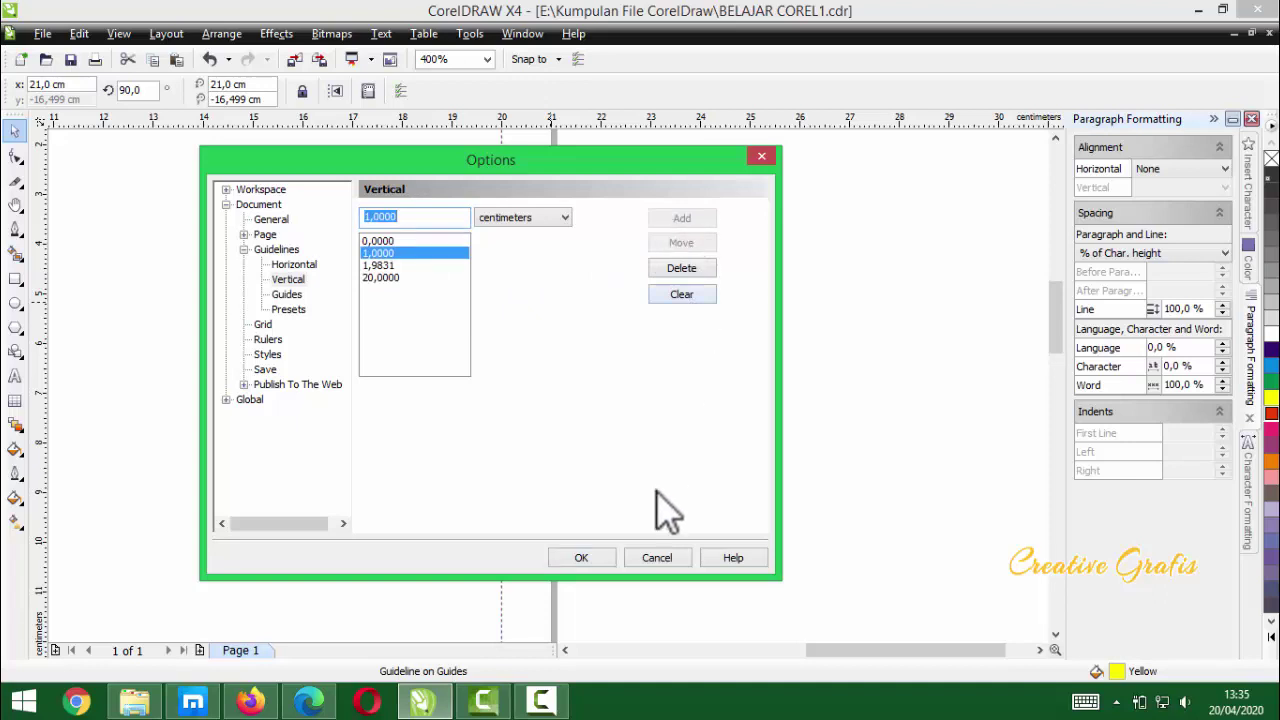
pyautogui.click(568, 557)
# - Delete the vertical guideline at about x 2 cm and the one on the page's left edge
pyautogui.scroll(-2, 500, 395)
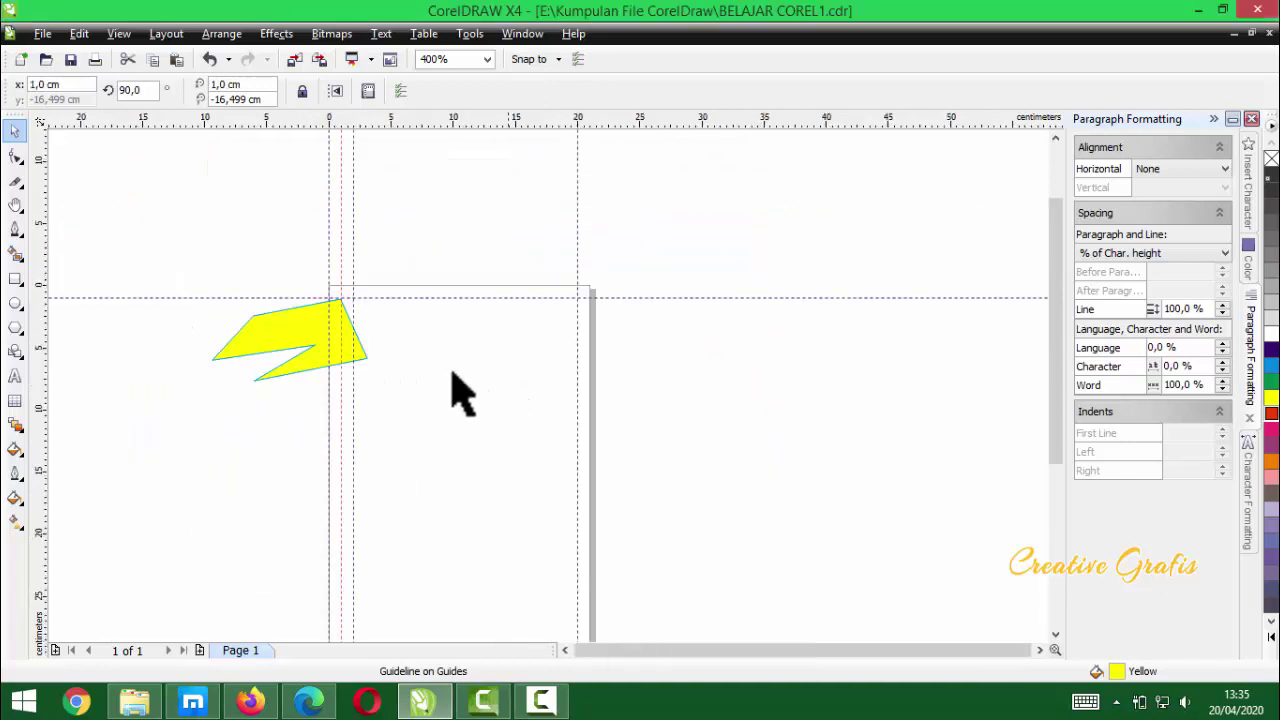
pyautogui.scroll(3, 540, 390)
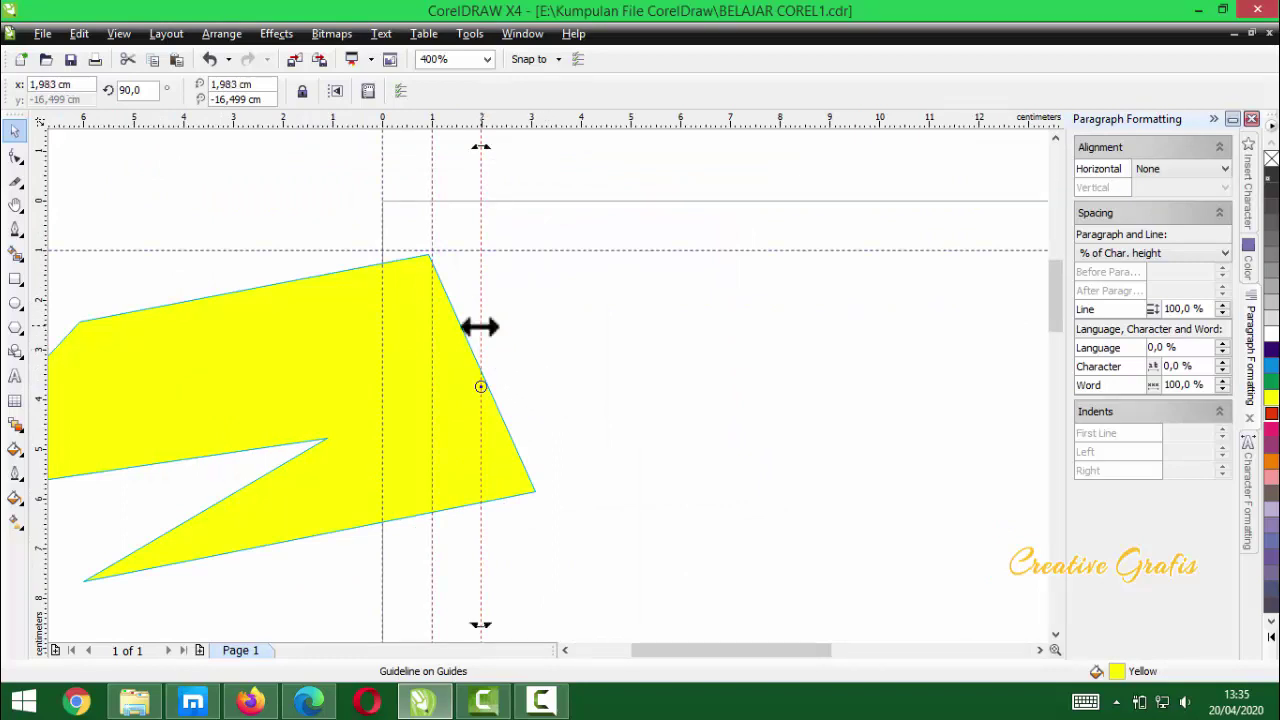
pyautogui.press('Delete')
pyautogui.click(381, 235)
pyautogui.click(520, 277)
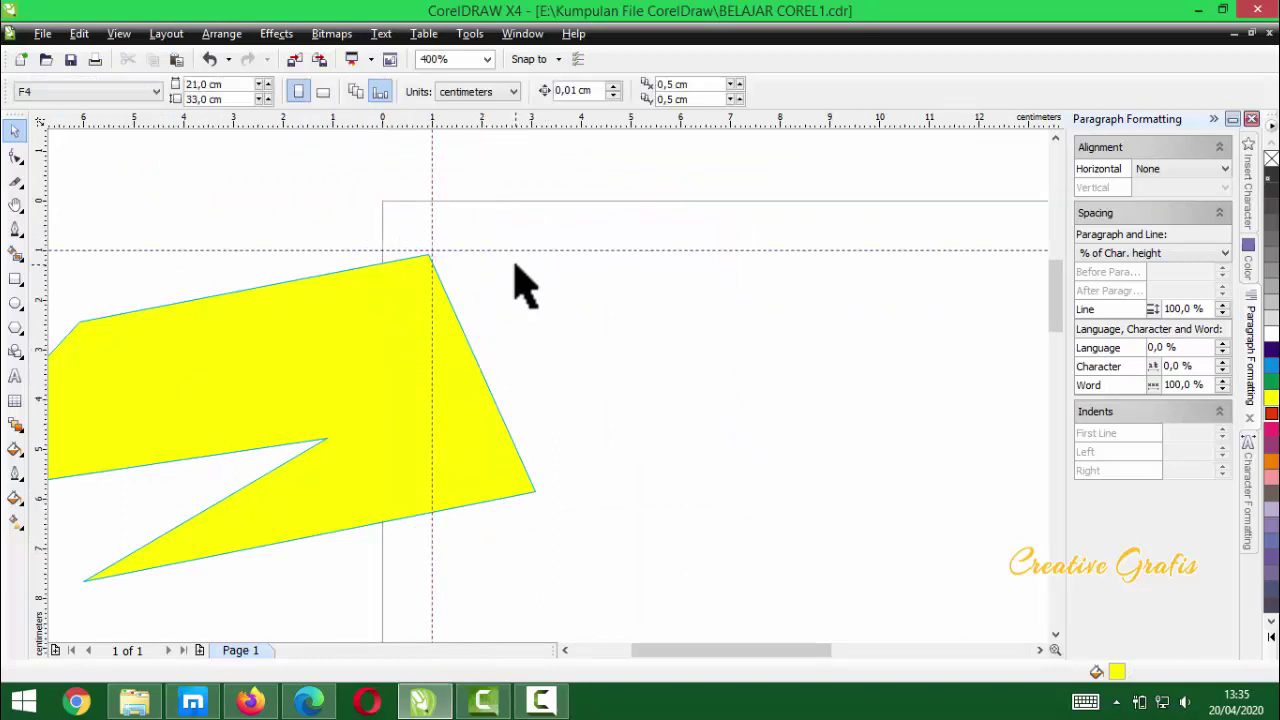
# - Draw a rectangle about 8.3 by 7.6 cm from the crossing of the guidelines near the page's top-left corner
pyautogui.scroll(-2, 557, 421)
pyautogui.scroll(-1, 544, 389)
pyautogui.scroll(1, 520, 434)
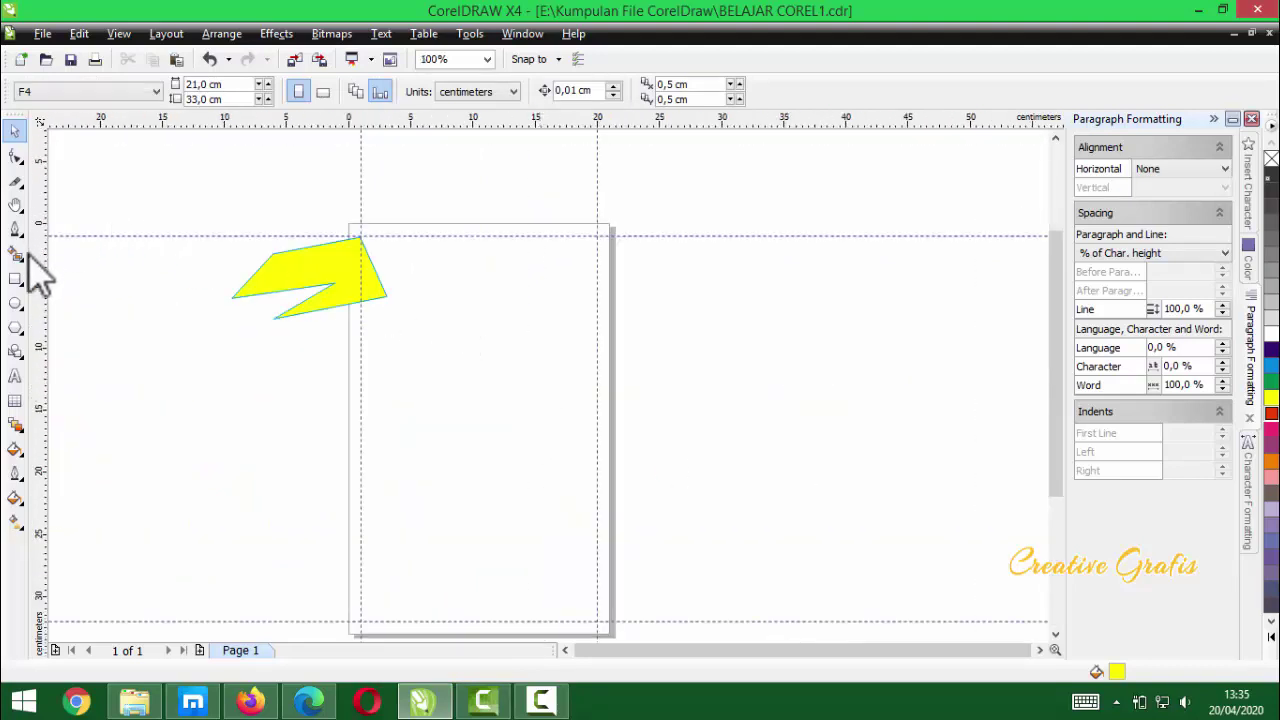
pyautogui.press('F6')
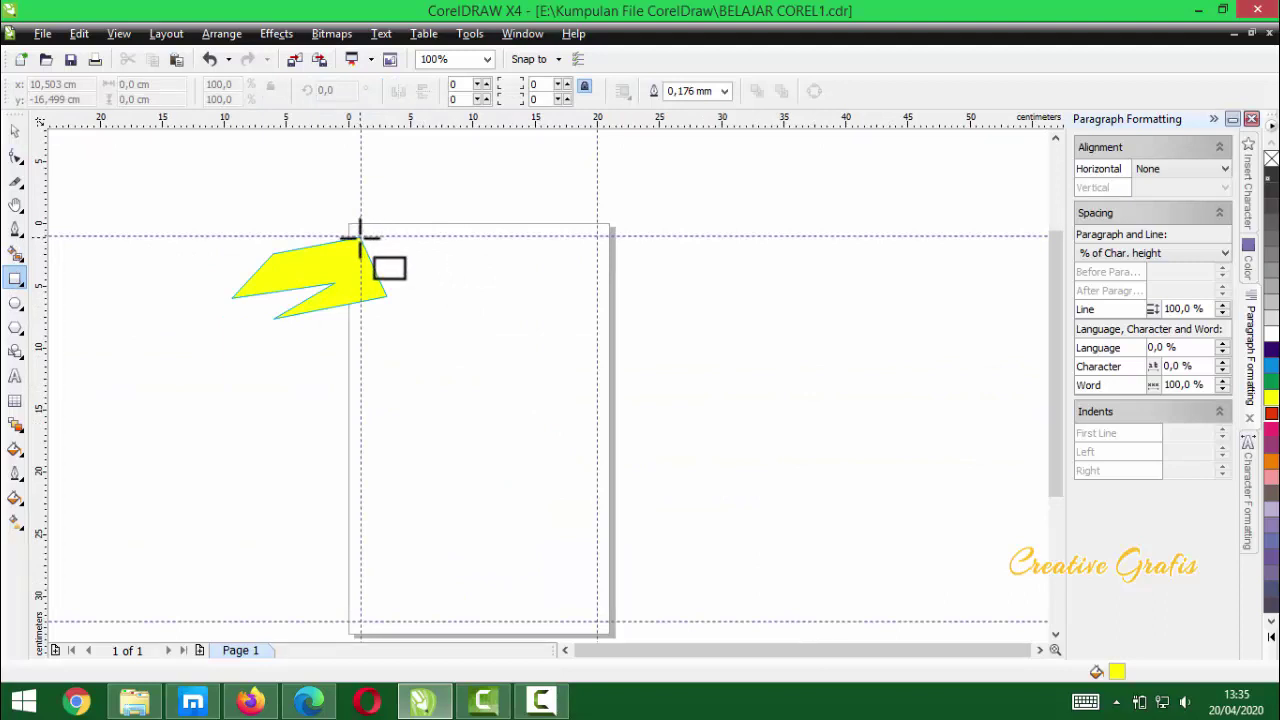
pyautogui.scroll(2, 361, 236)
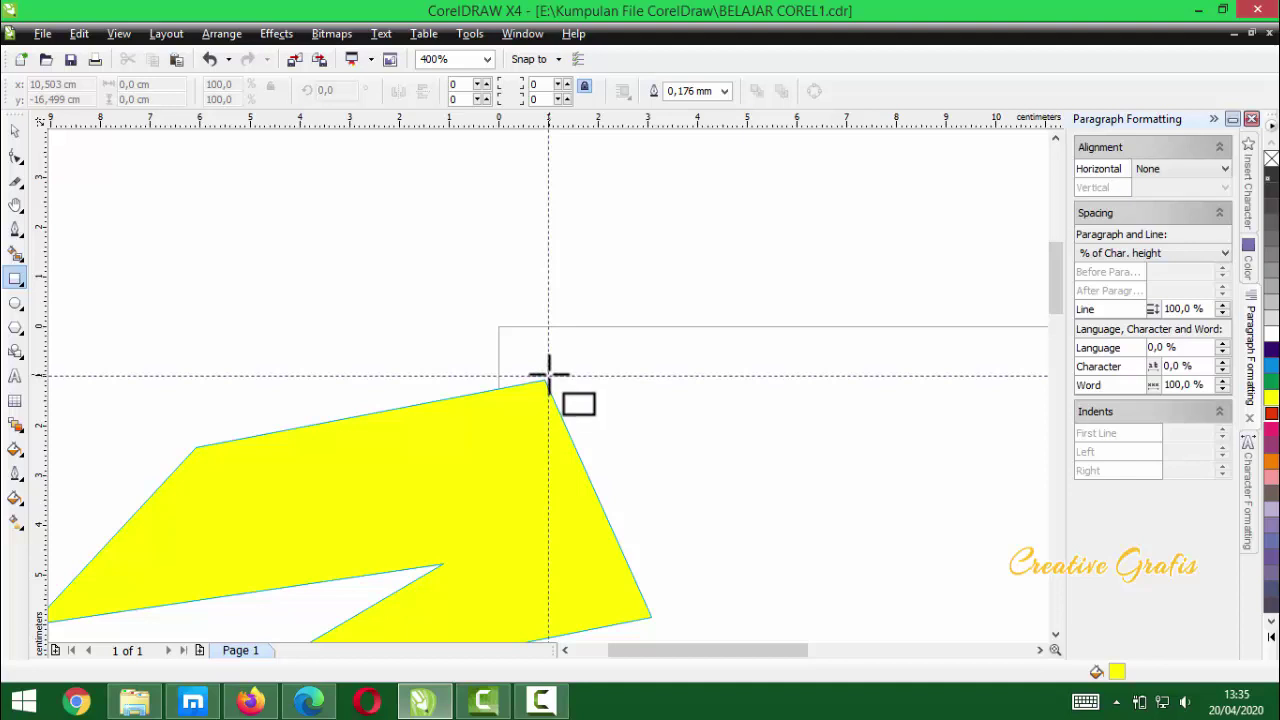
pyautogui.moveTo(548, 376); pyautogui.dragTo(962, 652)
# - Enlarge the rectangle from its lower-right corner to about 18.9 by 17.3 cm, extending it toward the 20 cm vertical guideline
pyautogui.scroll(-4, 962, 652)
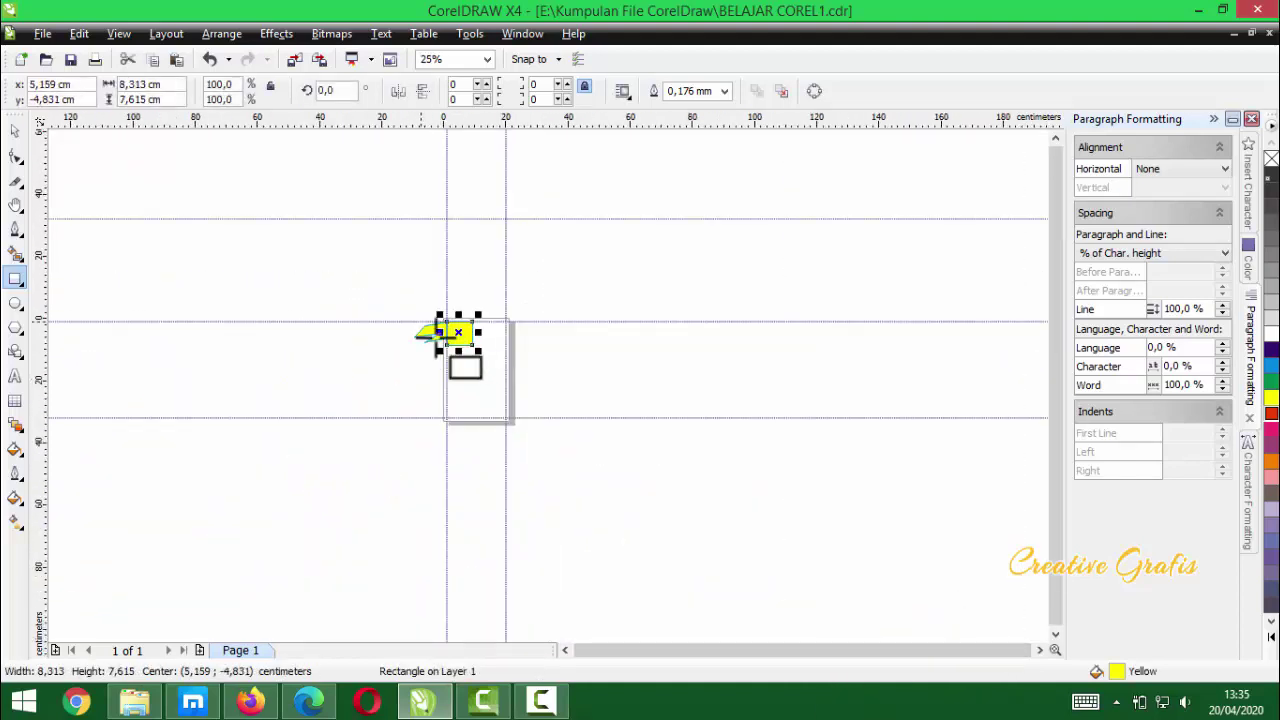
pyautogui.click(458, 350)
pyautogui.click(790, 404)
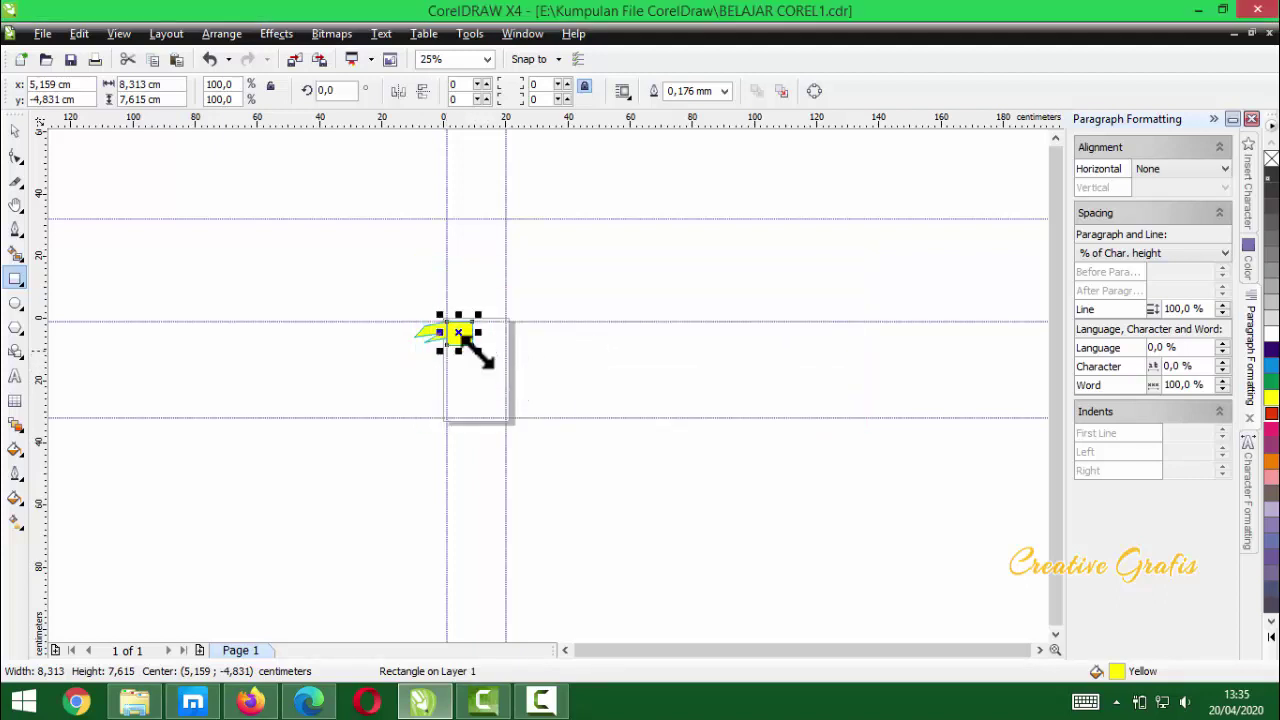
pyautogui.moveTo(478, 350); pyautogui.dragTo(511, 446)
pyautogui.scroll(2, 466, 400)
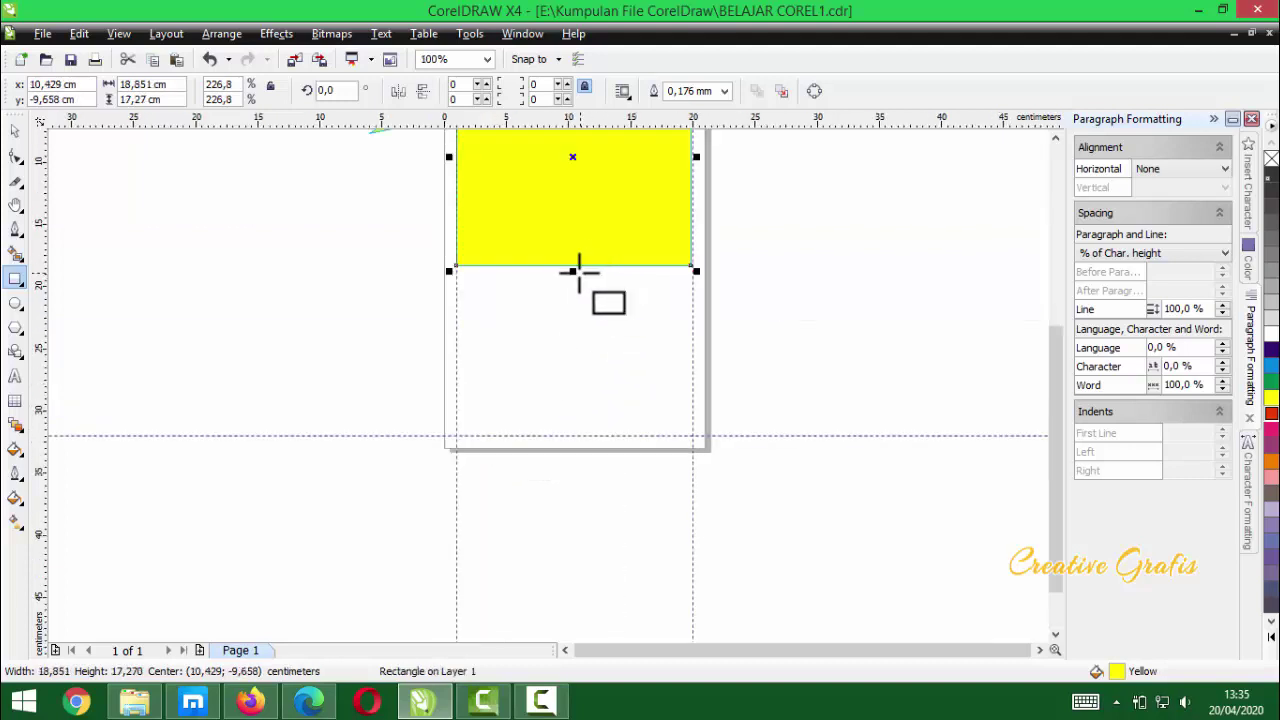
# - Stretch the yellow rectangle's bottom edge down to the lower horizontal guideline, making it about 30.97 cm high
pyautogui.moveTo(578, 271); pyautogui.dragTo(579, 441)
pyautogui.scroll(4, 549, 386)
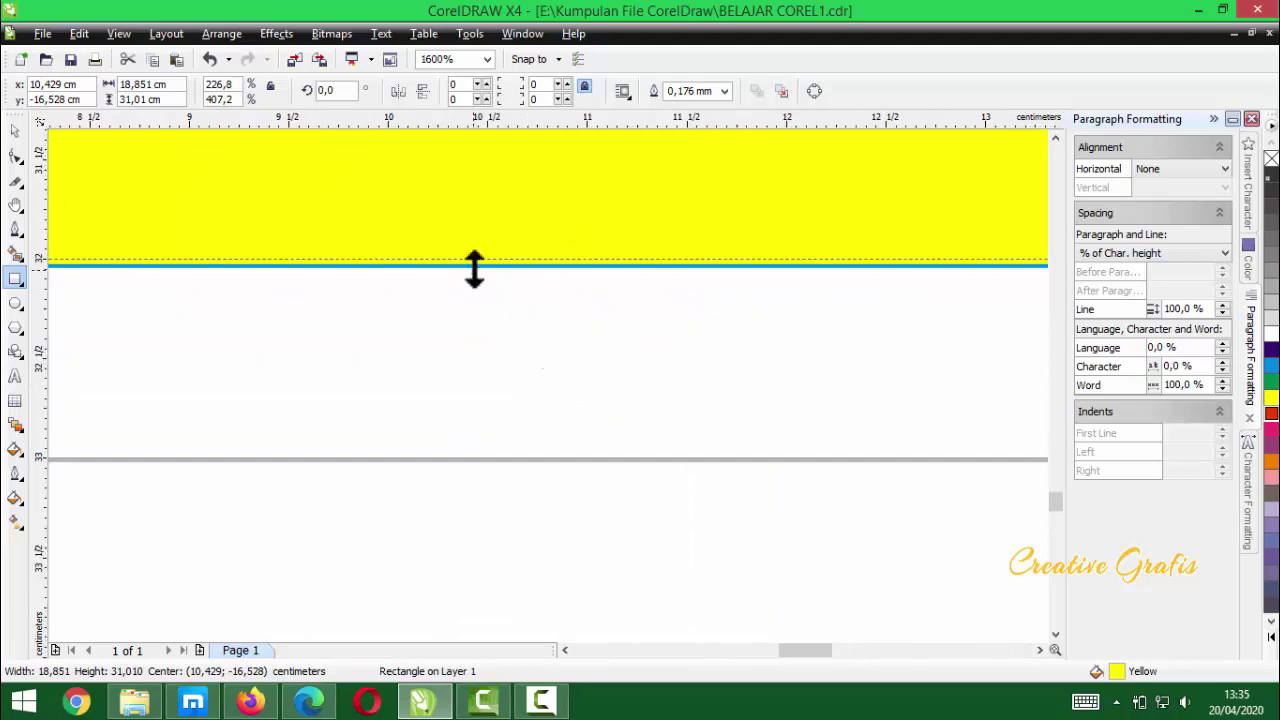
pyautogui.moveTo(474, 267); pyautogui.dragTo(474, 260)
pyautogui.scroll(-1, 766, 334)
pyautogui.scroll(-1, 549, 385)
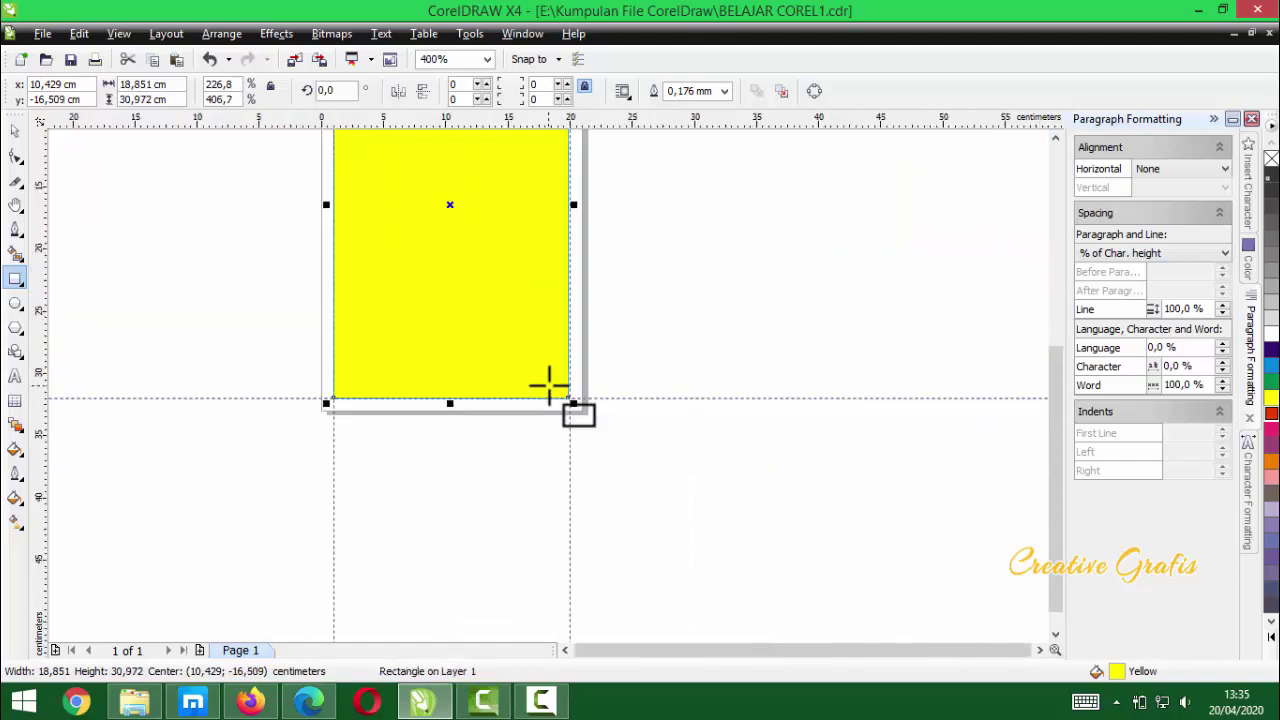
# - Extend the yellow rectangle's right edge to the right vertical guideline, making it about 19 cm wide
pyautogui.scroll(1, 549, 382)
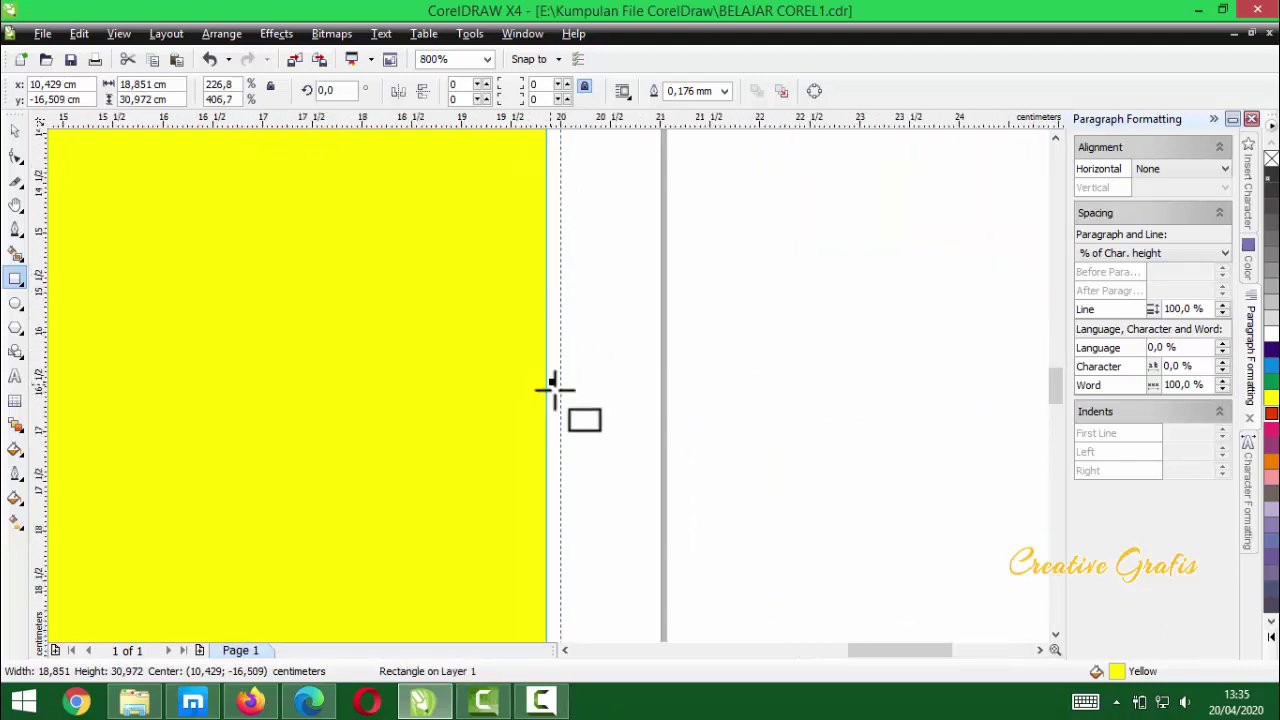
pyautogui.moveTo(553, 380); pyautogui.dragTo(563, 386)
pyautogui.scroll(-2, 525, 393)
pyautogui.scroll(-1, 523, 380)
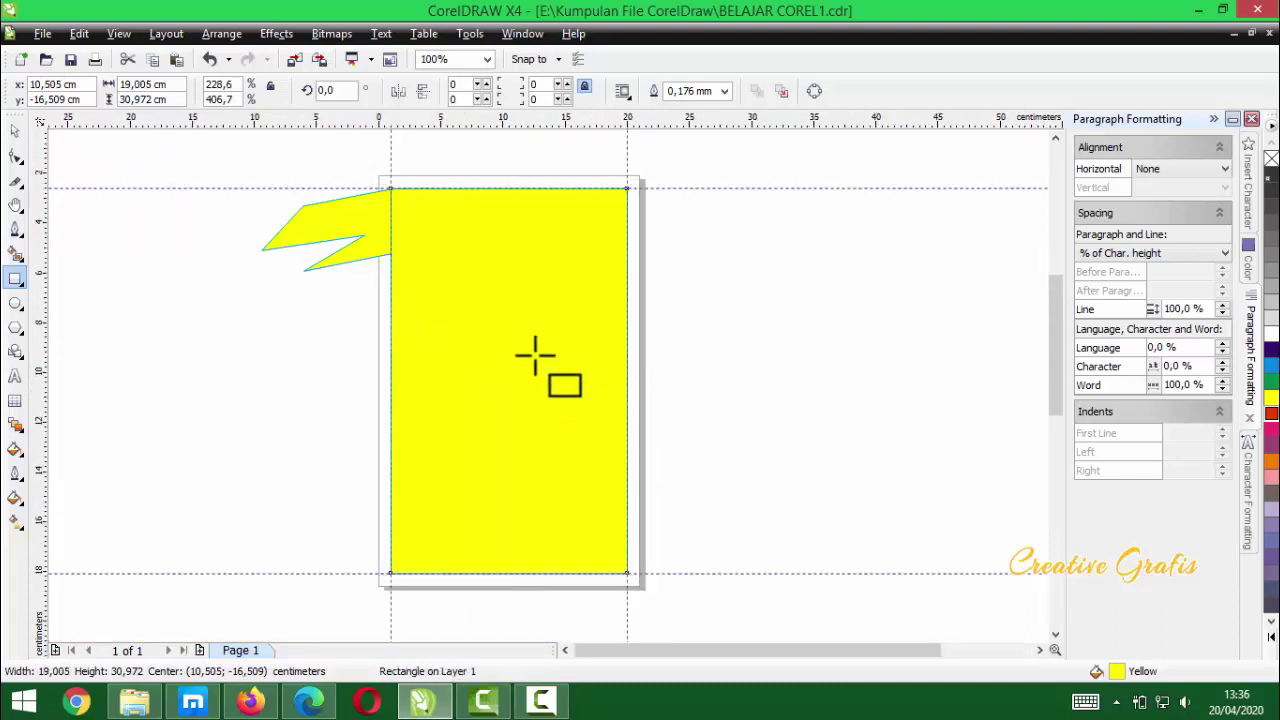
pyautogui.scroll(1, 534, 354)
pyautogui.scroll(-1, 546, 380)
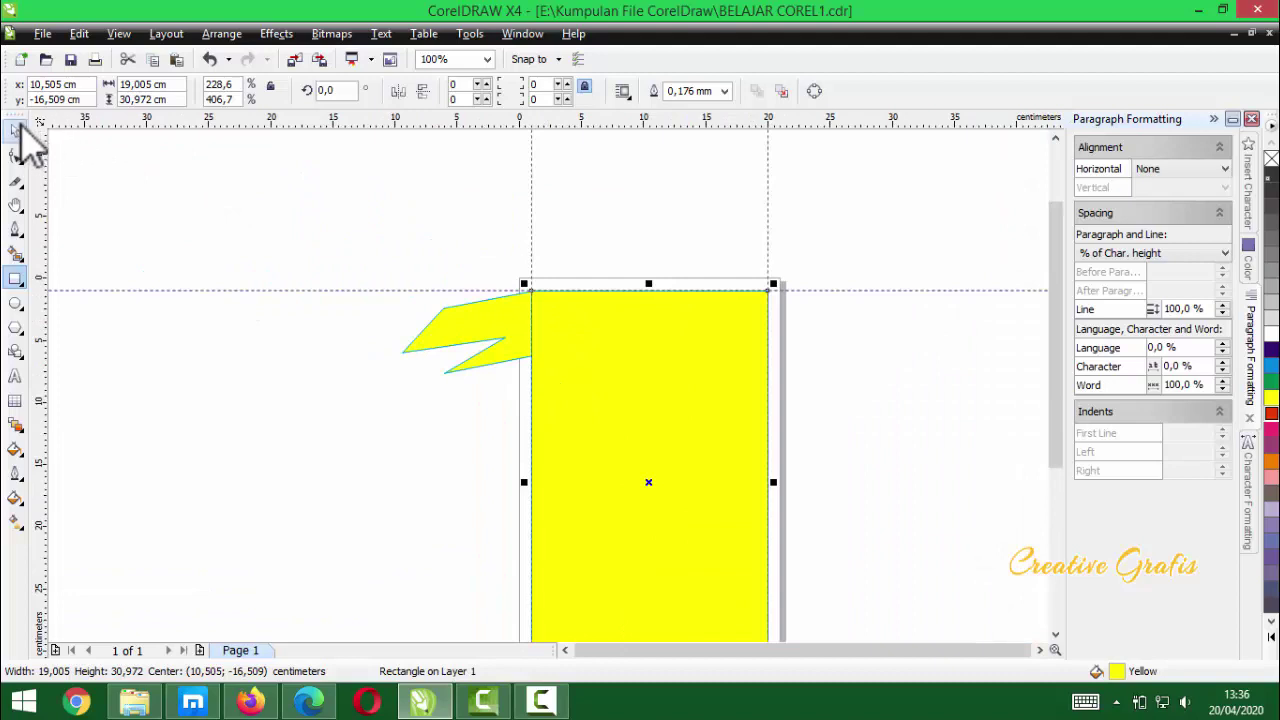
# - Delete the jagged yellow curve beside the page and the large yellow rectangle filling it
pyautogui.click(15, 130)
pyautogui.click(506, 334)
pyautogui.moveTo(506, 334); pyautogui.dragTo(646, 409)
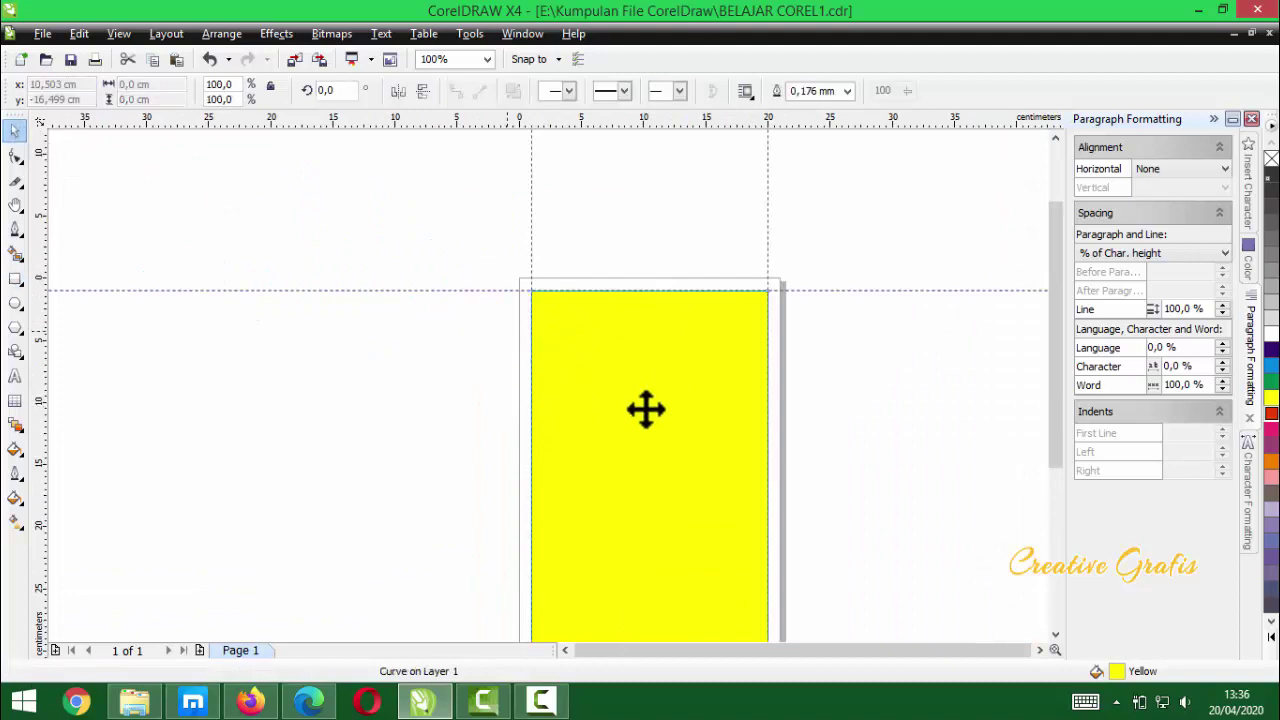
pyautogui.press('Escape')
pyautogui.click(681, 479)
pyautogui.scroll(1, 679, 377)
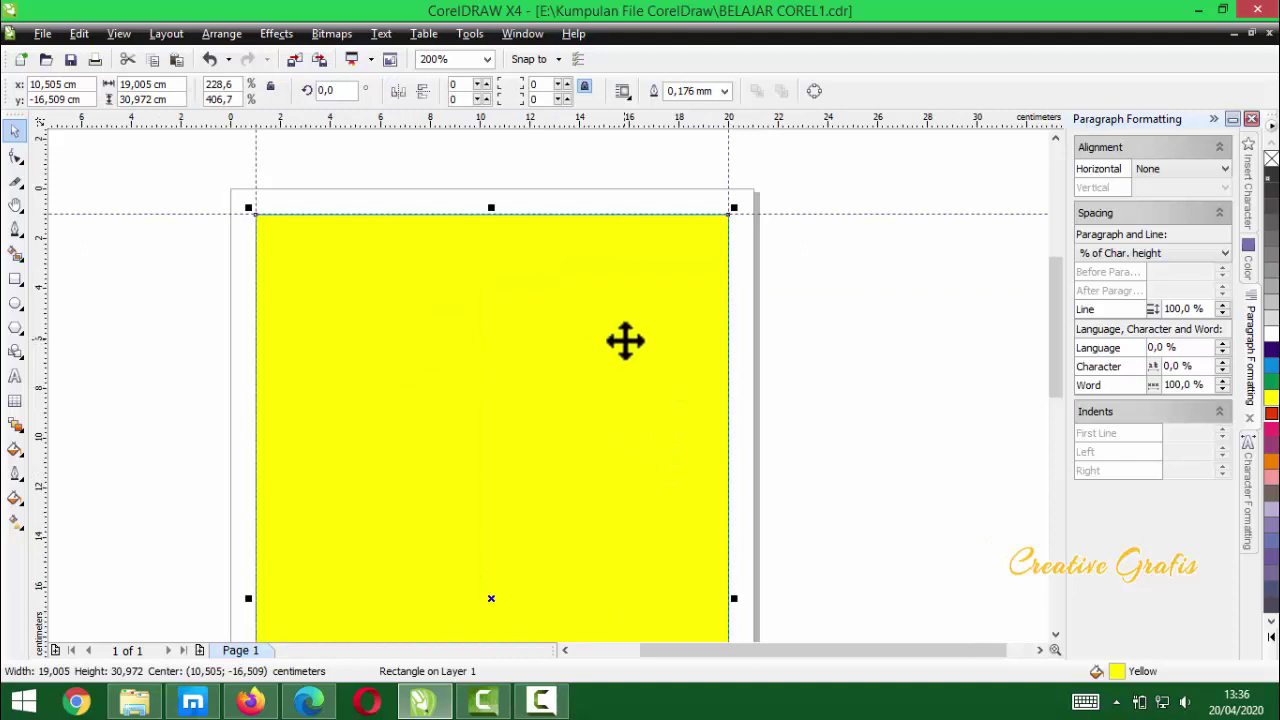
pyautogui.press('Delete')
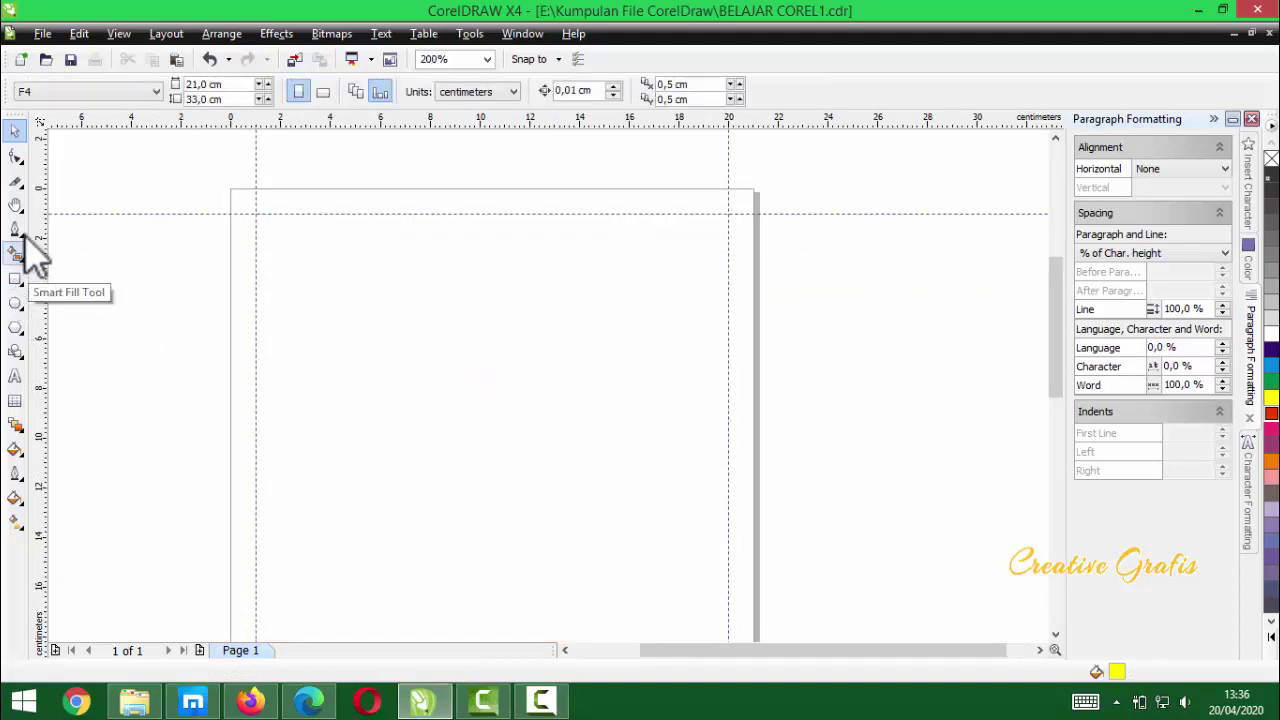
# - Draw a horizontal rectangle about 5.3 by 2.8 cm and, beside it, a vertical one about 2.3 by 5.4 cm
pyautogui.click(15, 280)
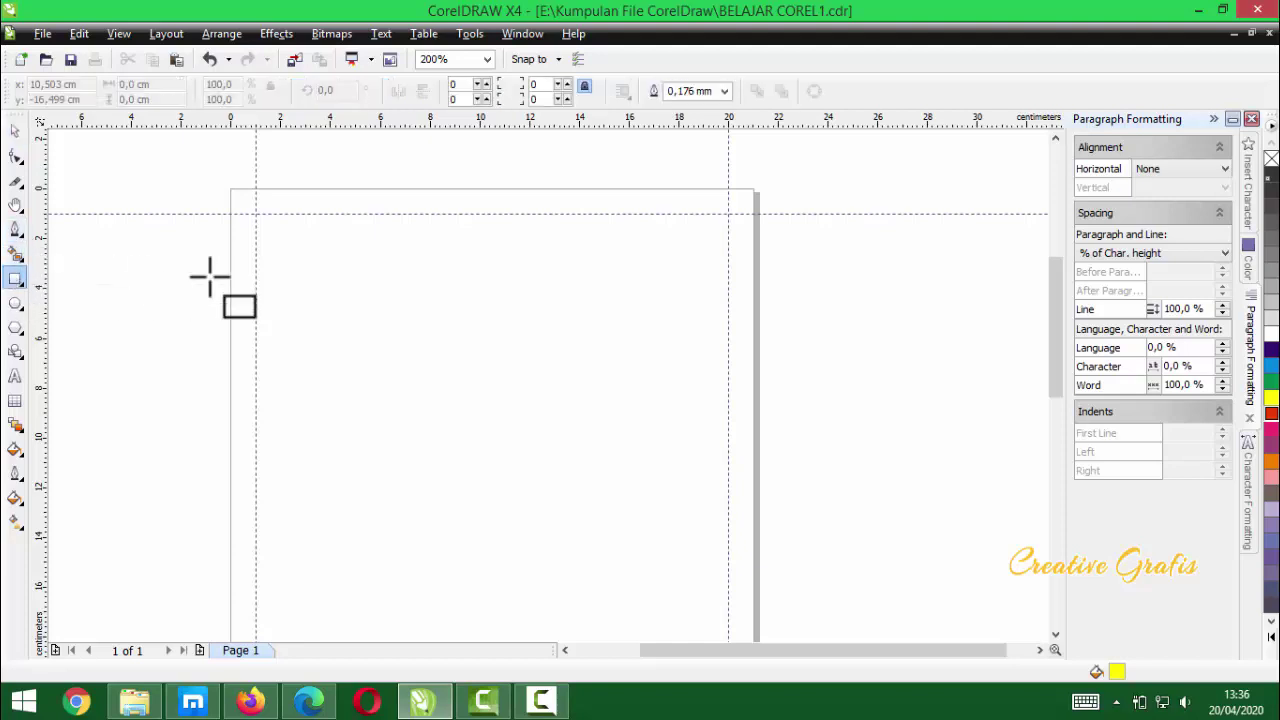
pyautogui.moveTo(286, 266); pyautogui.dragTo(418, 335)
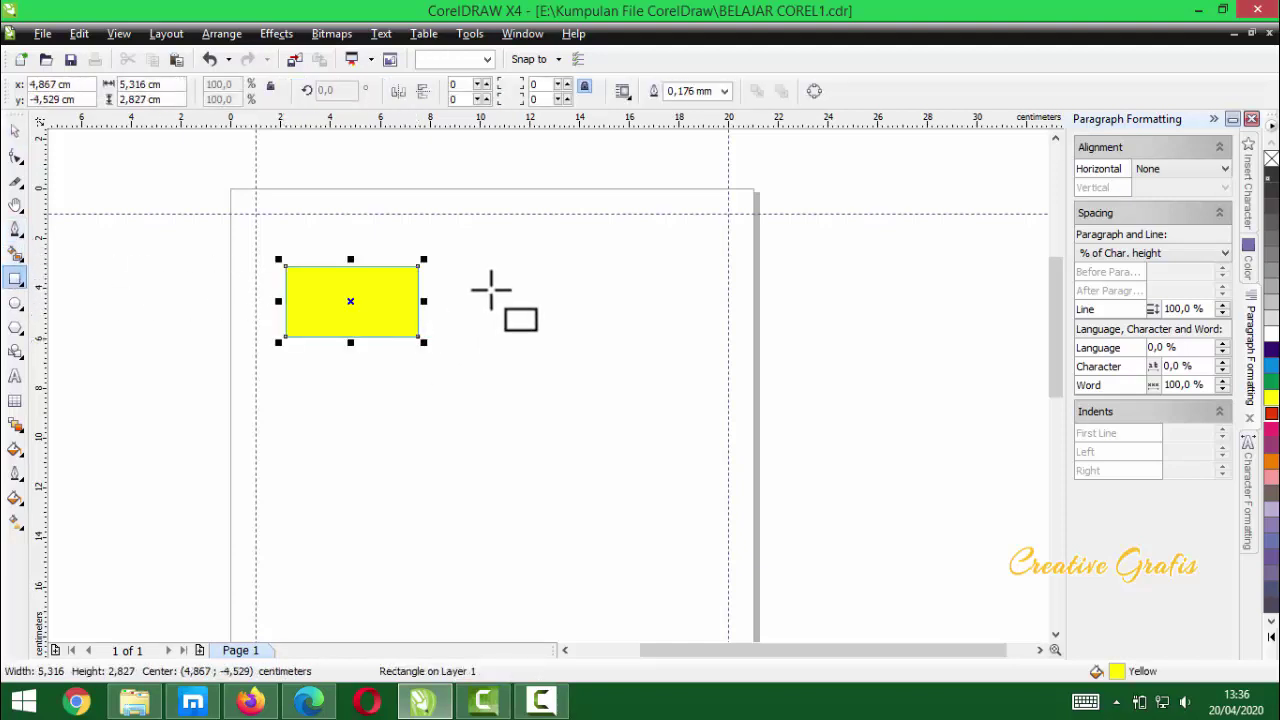
pyautogui.moveTo(487, 258); pyautogui.dragTo(546, 392)
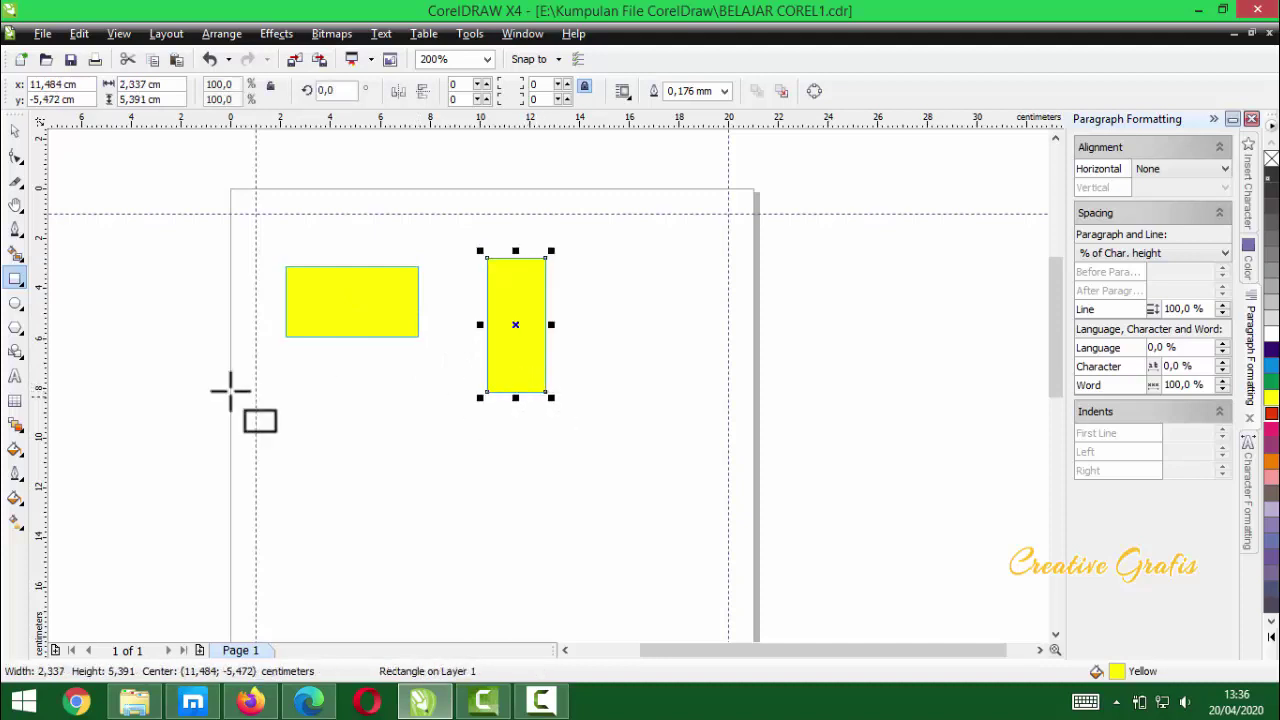
# - Draw a closed six-node bent shape about 8.2 by 4.7 cm below the rectangles with the Pen tool
pyautogui.click(16, 230)
pyautogui.click(391, 406)
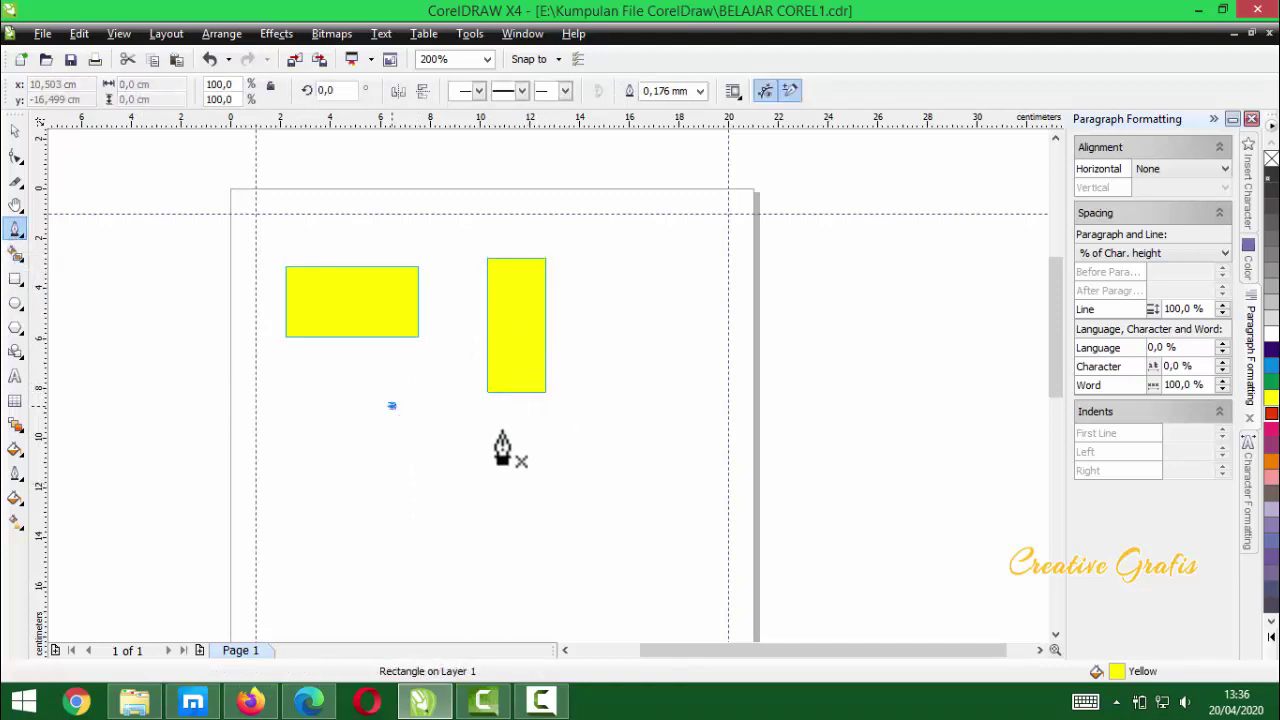
pyautogui.click(543, 434)
pyautogui.click(551, 496)
pyautogui.click(417, 464)
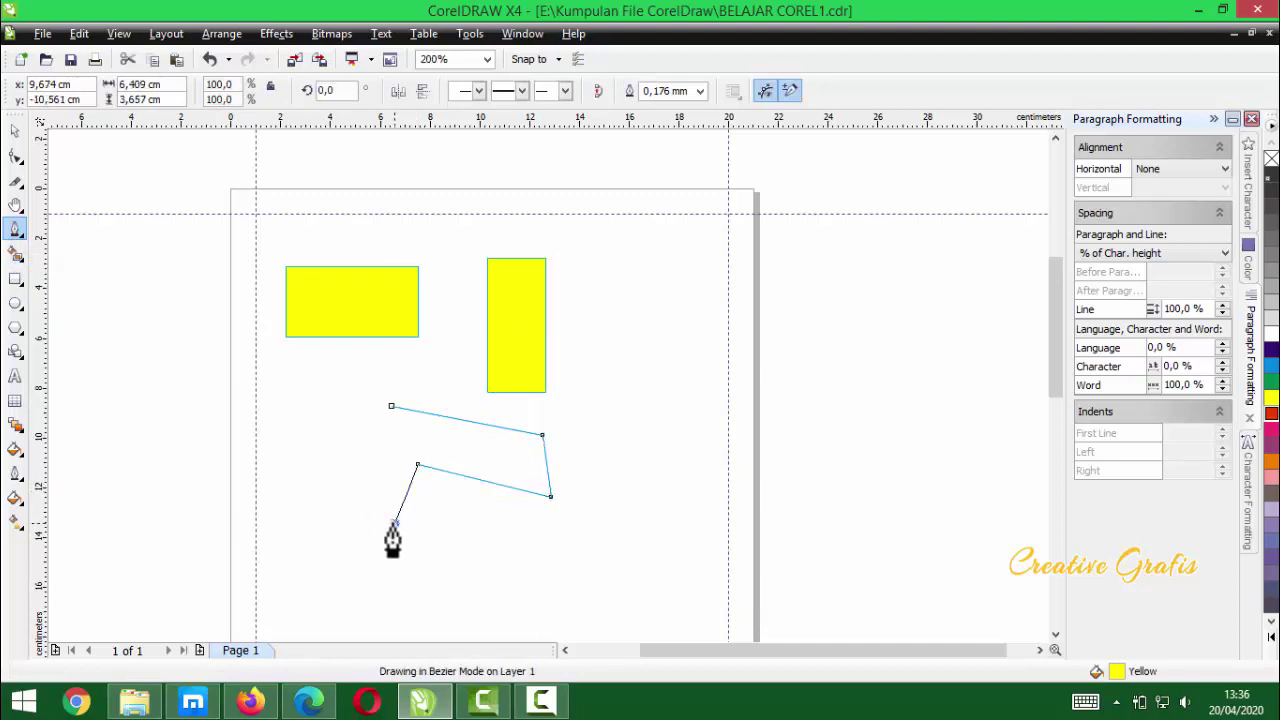
pyautogui.click(395, 522)
pyautogui.click(346, 500)
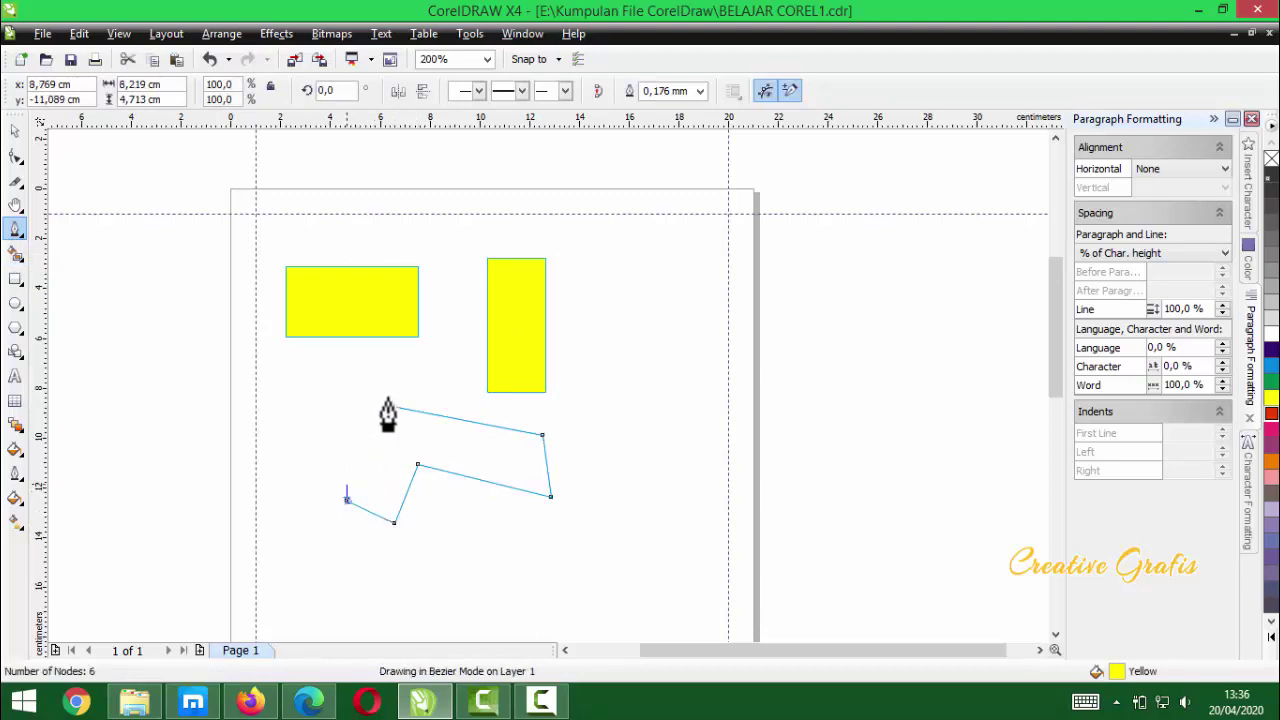
pyautogui.click(391, 406)
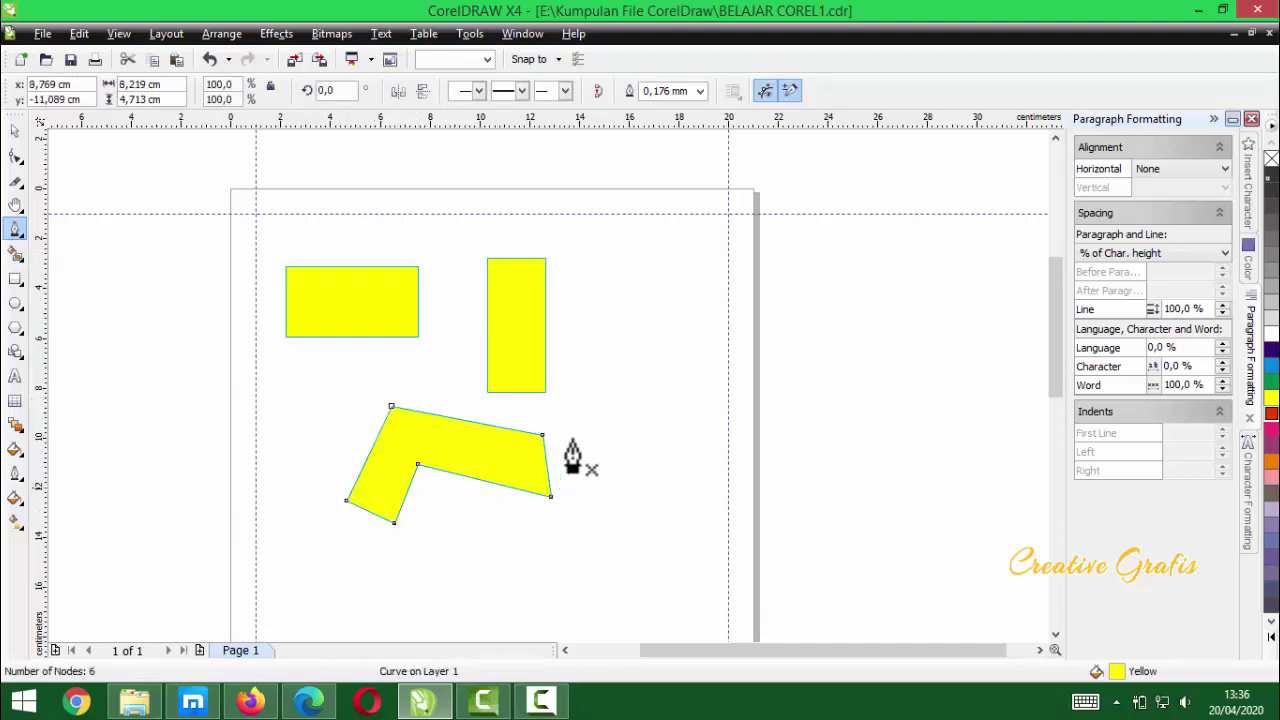
# - Draw a closed triangle about 7.3 by 3.7 cm across the page's right edge with the Pen tool
pyautogui.click(606, 390)
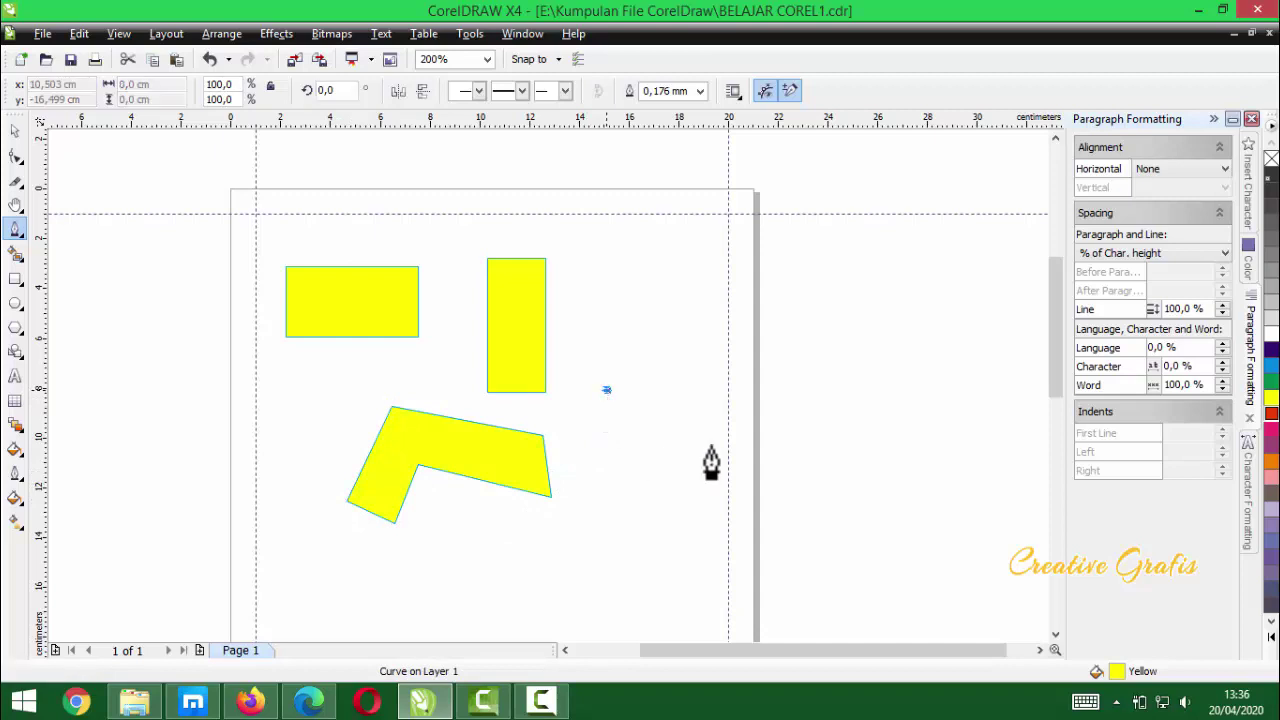
pyautogui.click(617, 477)
pyautogui.click(789, 387)
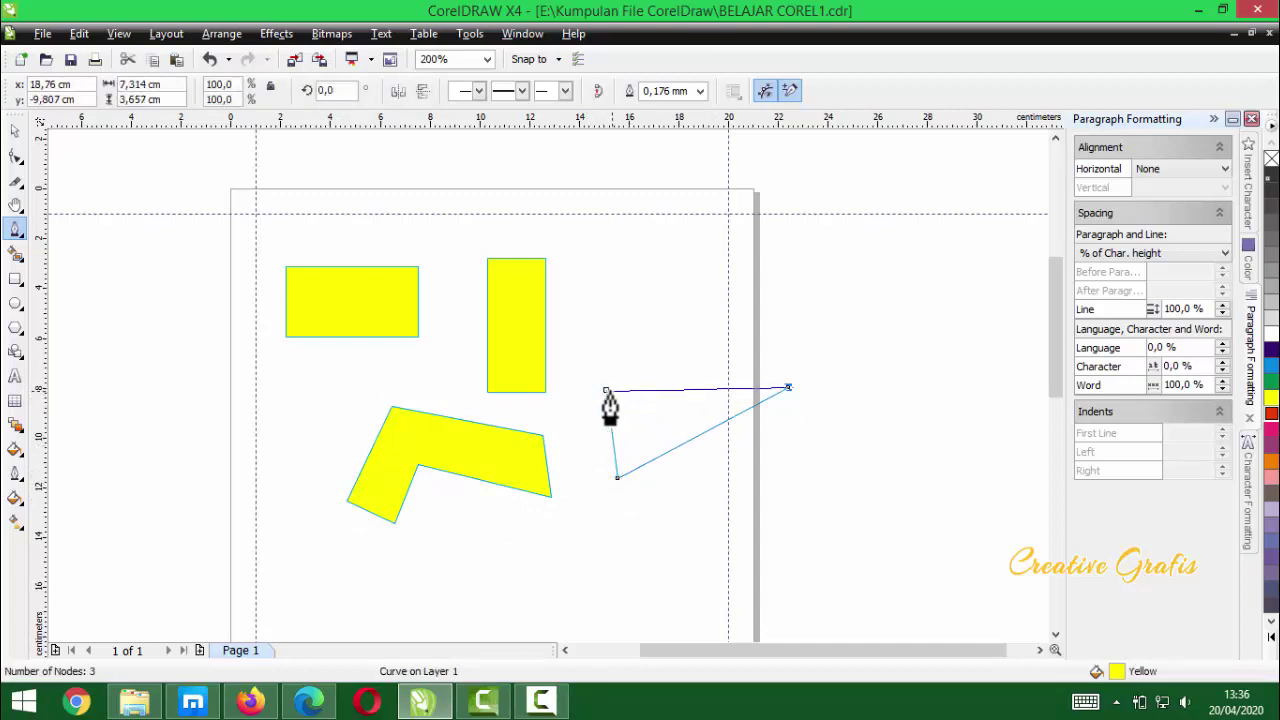
pyautogui.click(606, 390)
# - Fill the vertical rectangle with green and the triangle with light pink
pyautogui.click(16, 131)
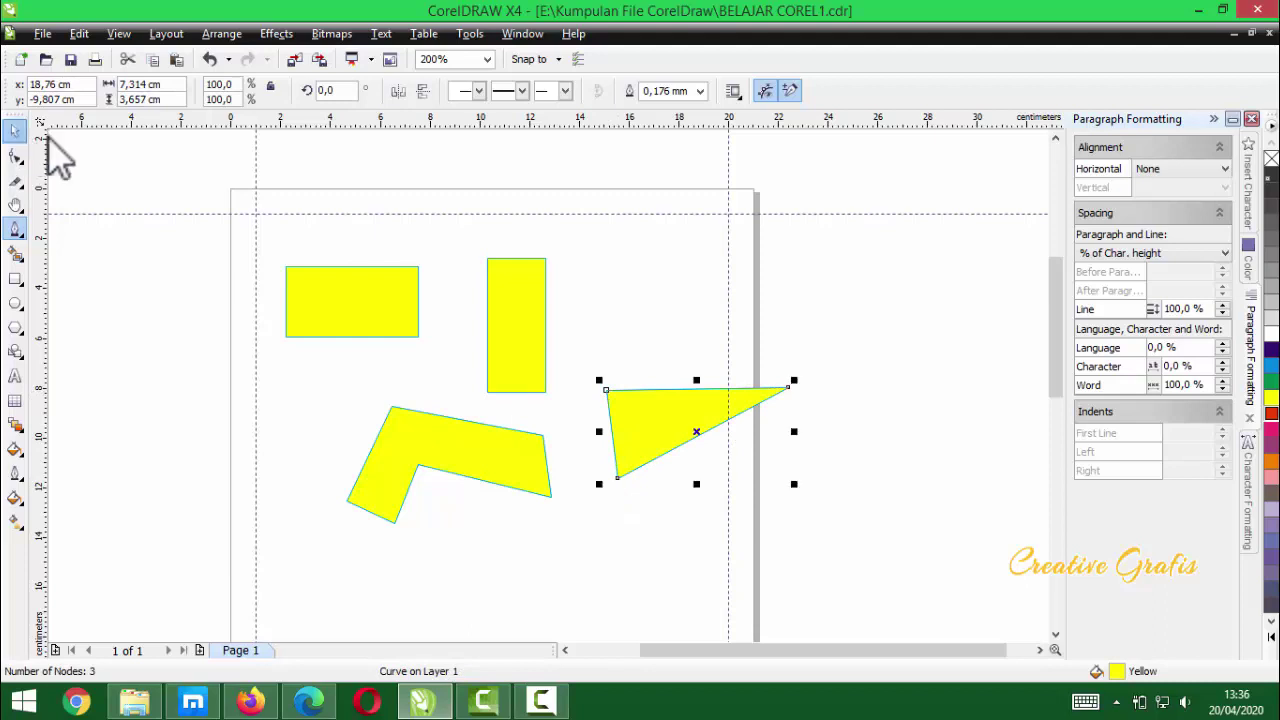
pyautogui.click(497, 385)
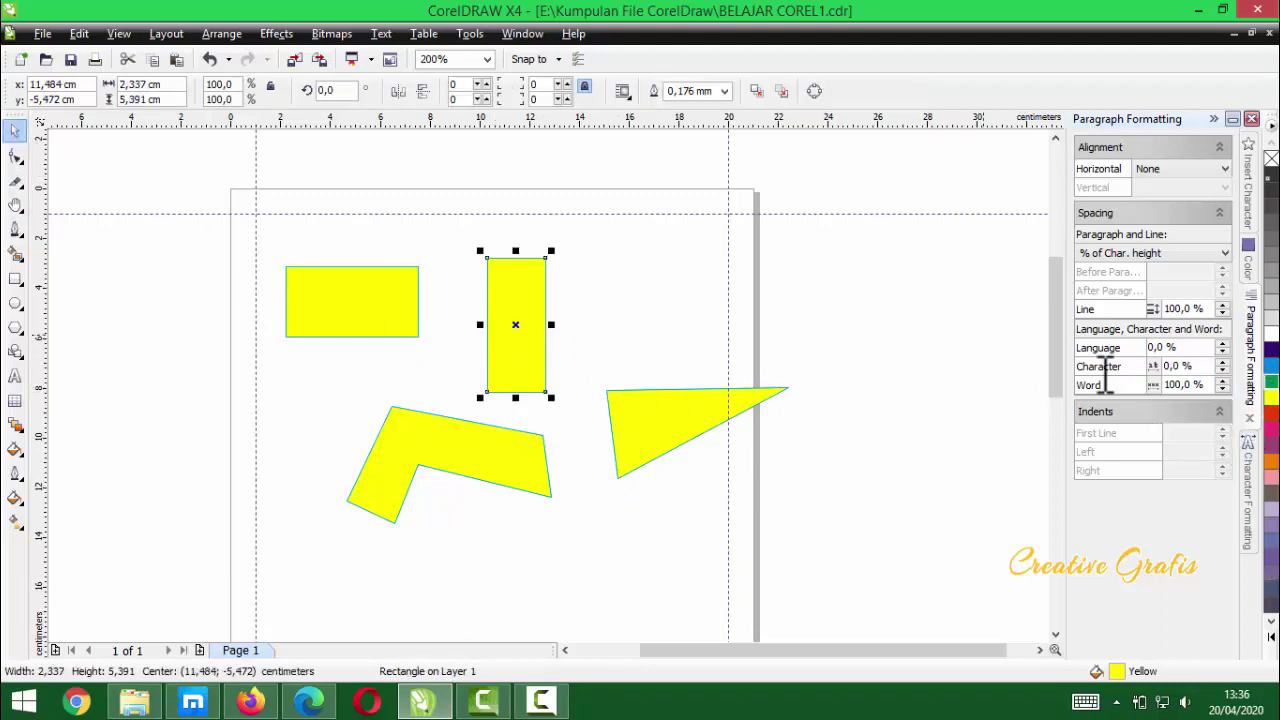
pyautogui.click(1271, 381)
pyautogui.click(629, 443)
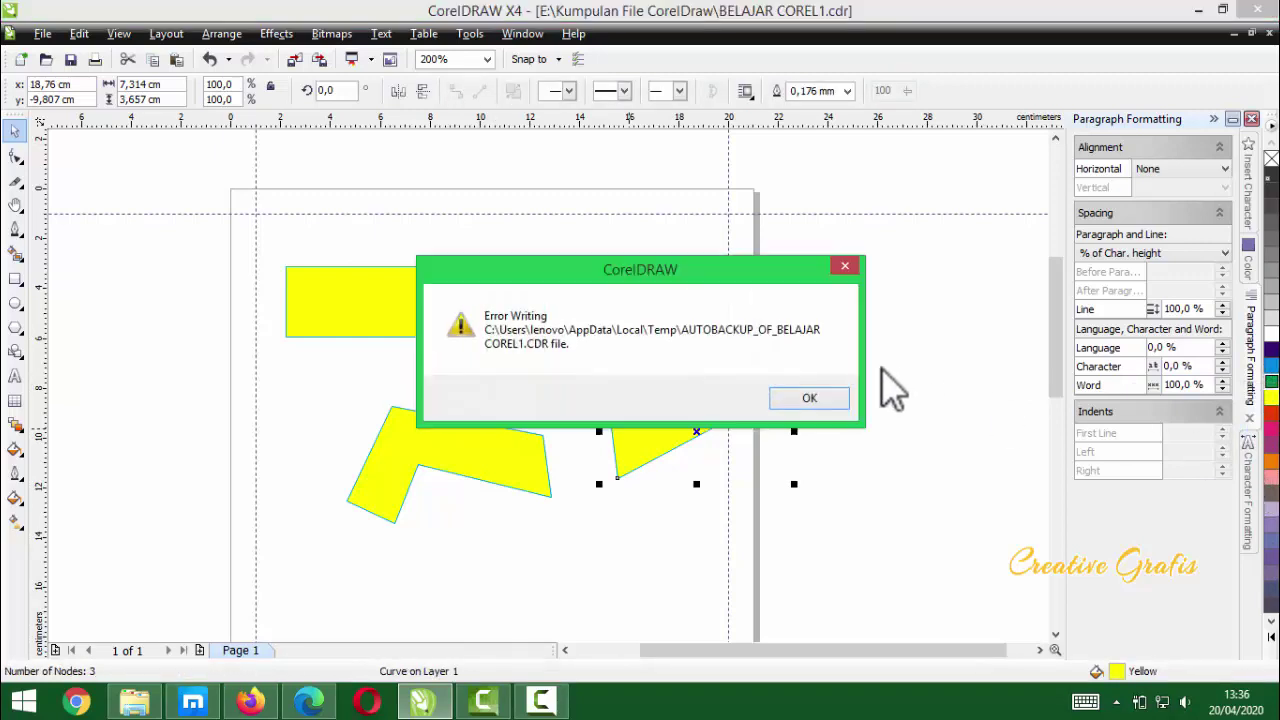
pyautogui.click(800, 398)
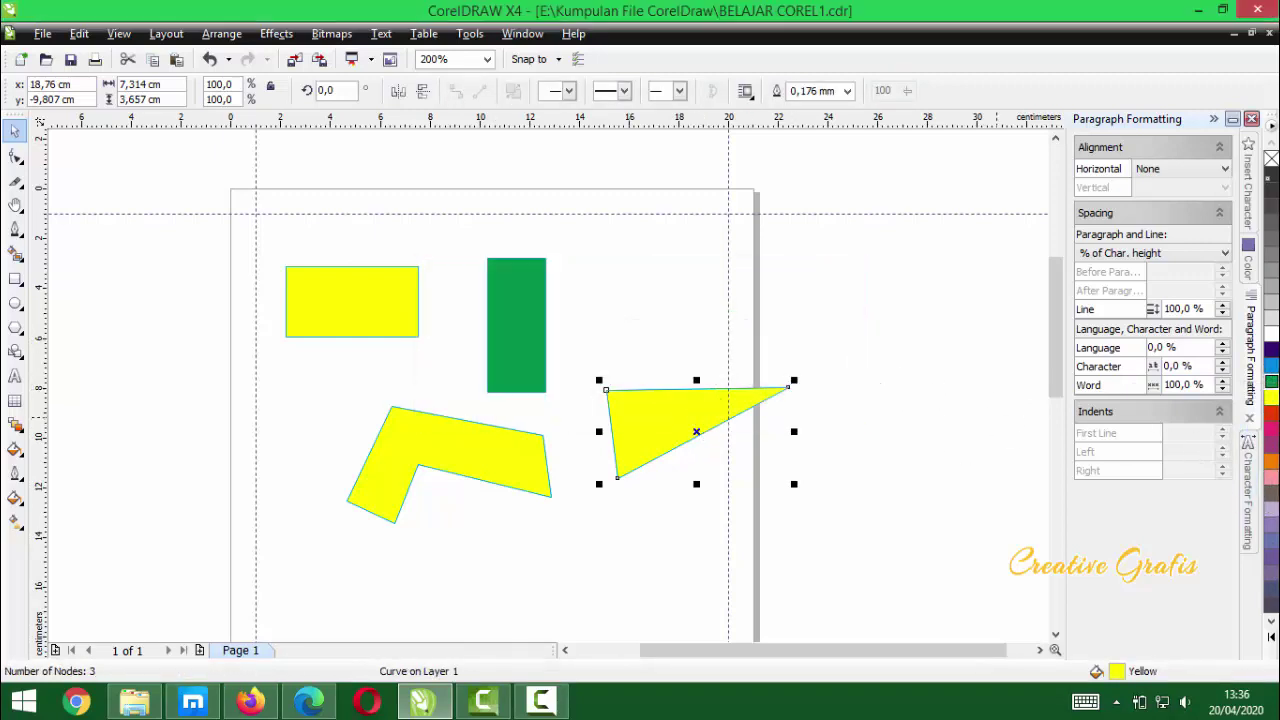
pyautogui.click(1268, 477)
# - Fill the bent shape with the light orange C:4 M:30 Y:67 K:0 from the red swatch's related shades
pyautogui.click(491, 429)
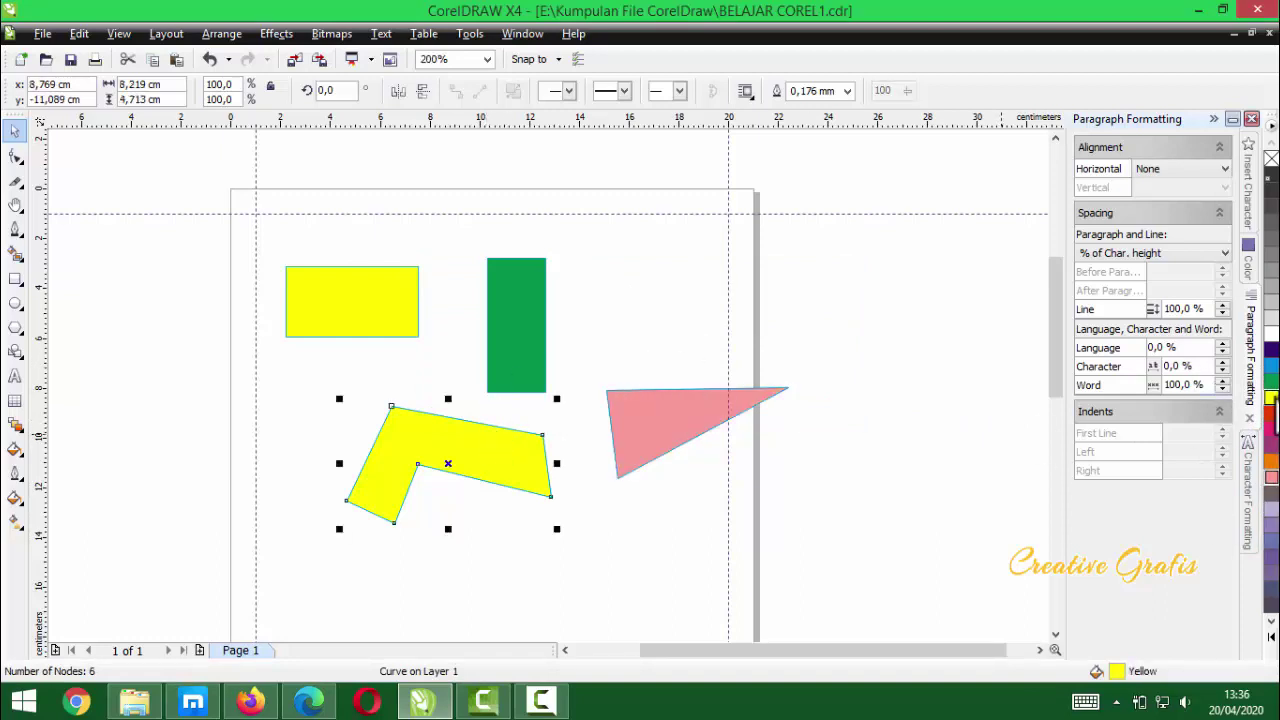
pyautogui.click(1274, 402)
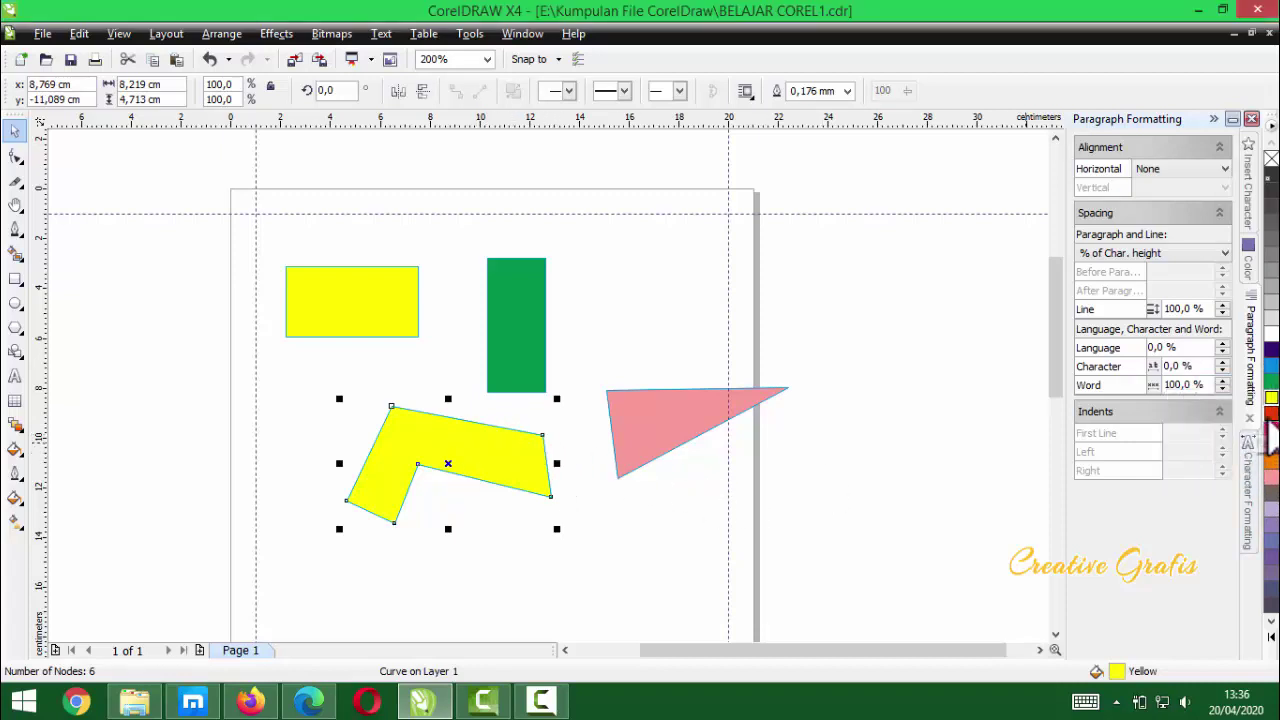
pyautogui.click(1271, 423)
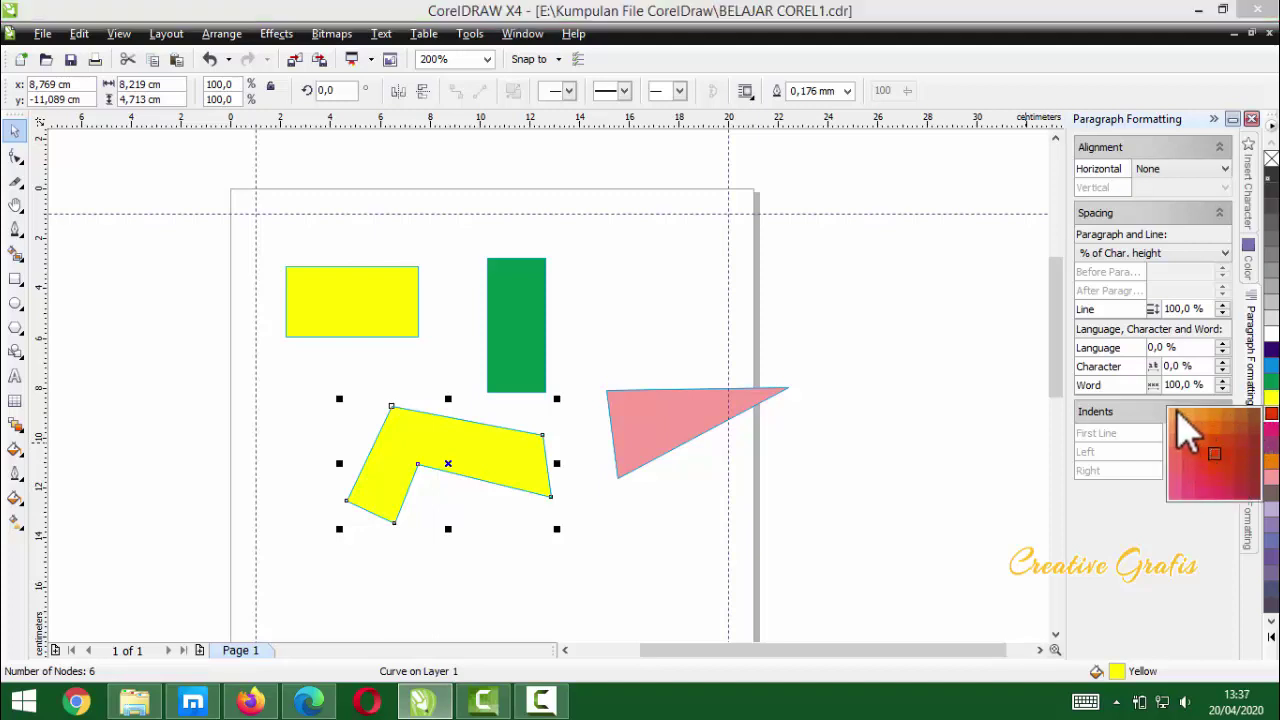
pyautogui.click(1177, 417)
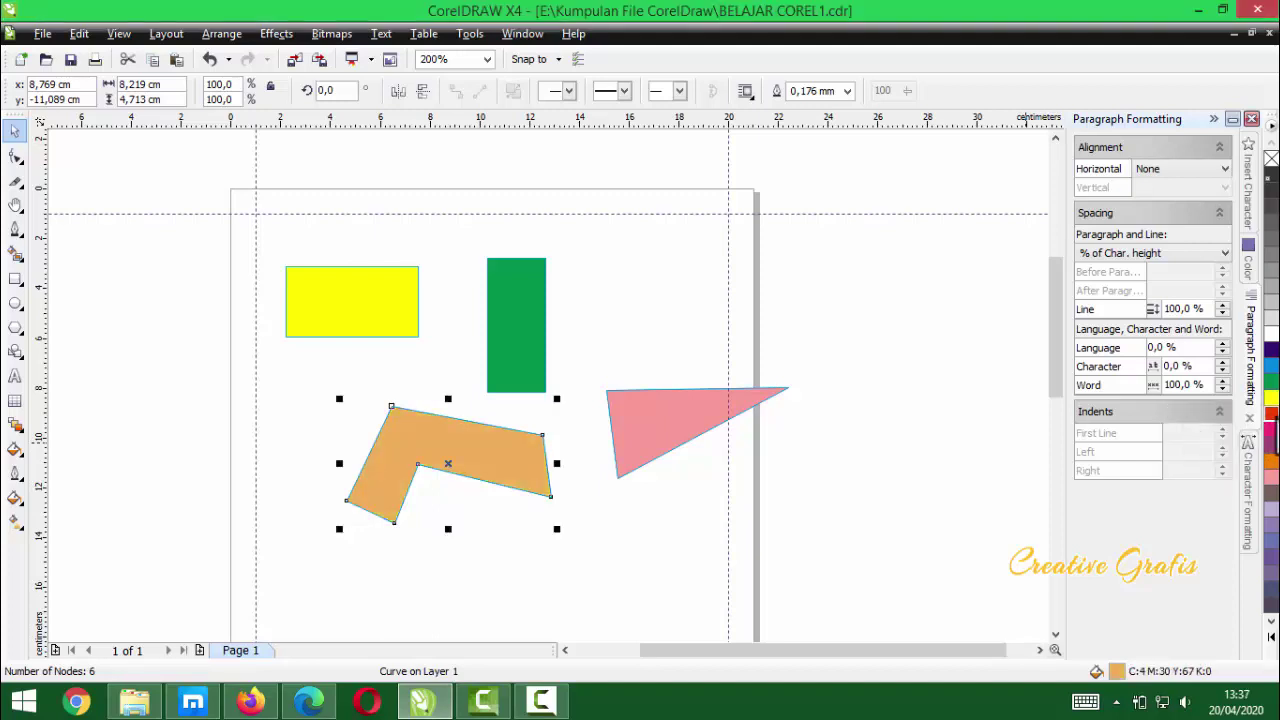
# - Reposition the orange bent shape and the green rectangle so they meet, centring the bent shape at about 8.05, -10.15 cm
pyautogui.moveTo(485, 430); pyautogui.dragTo(451, 417)
pyautogui.moveTo(525, 382)
pyautogui.mouseDown()
pyautogui.moveTo(554, 397)
pyautogui.moveTo(544, 375)
pyautogui.mouseUp()
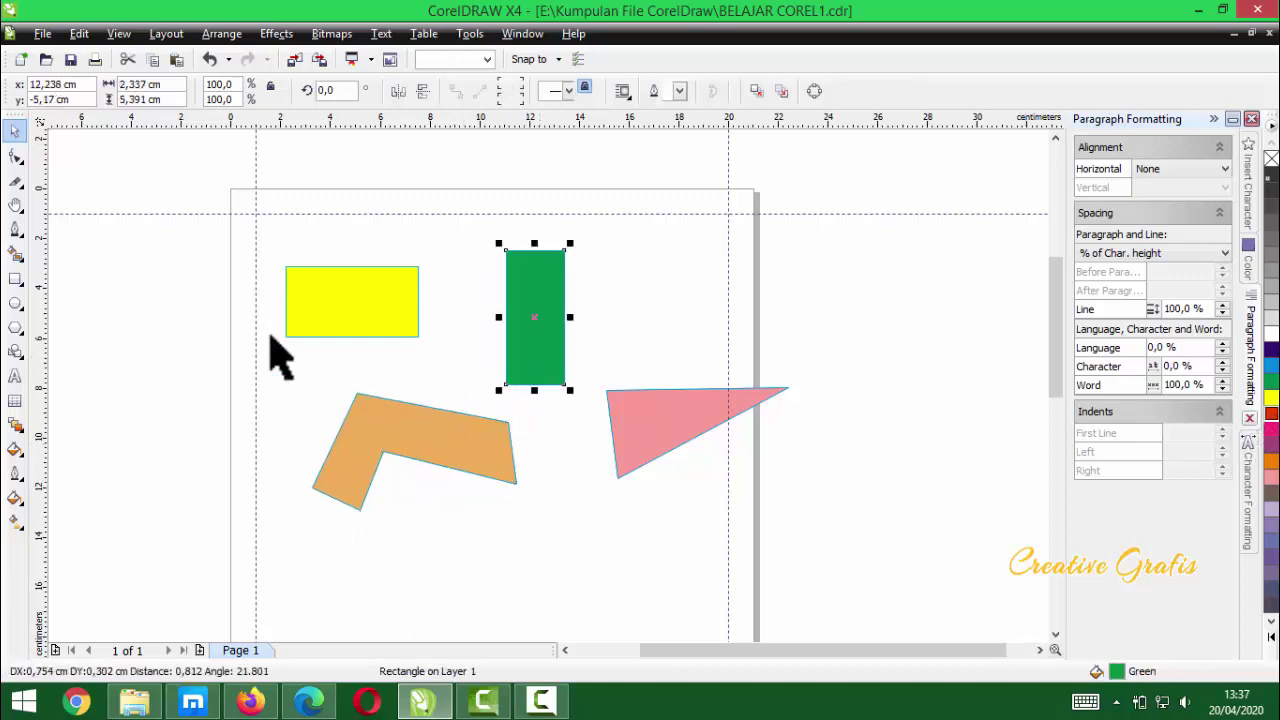
pyautogui.moveTo(456, 447); pyautogui.dragTo(452, 419)
pyautogui.moveTo(566, 337); pyautogui.dragTo(587, 384)
pyautogui.moveTo(356, 360); pyautogui.dragTo(376, 375)
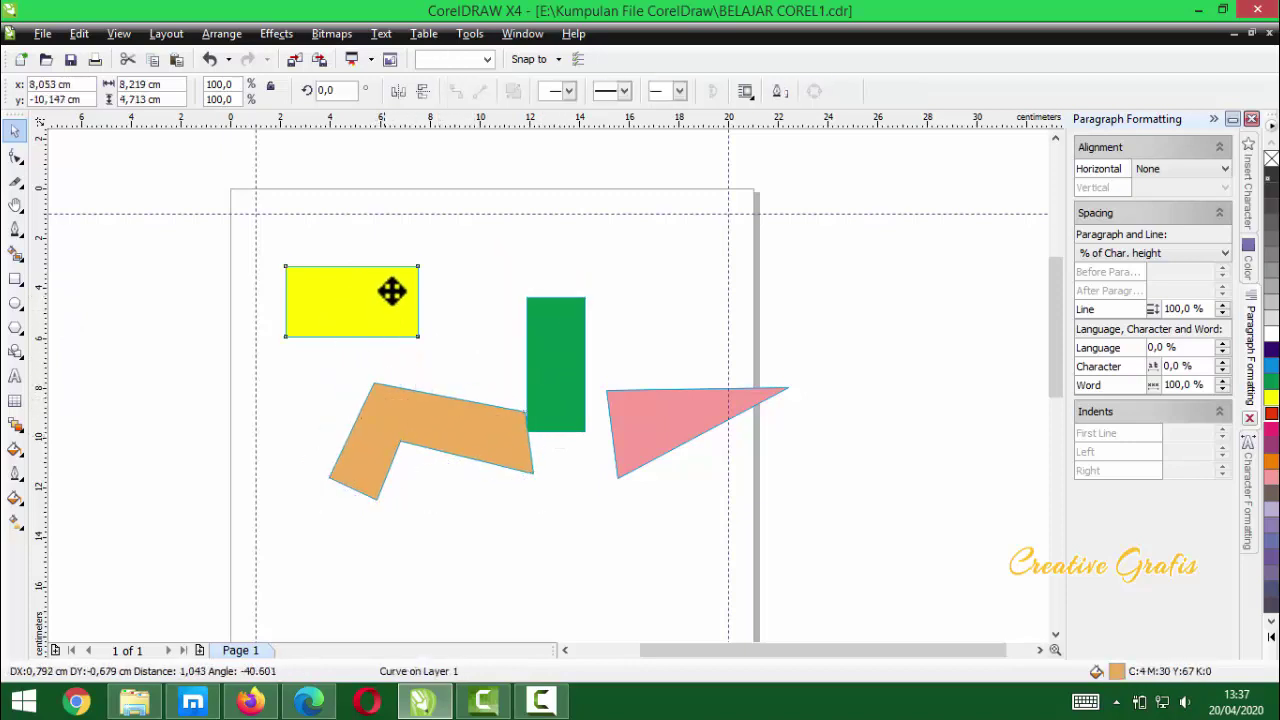
# - Move the yellow rectangle down to overlap the orange bent shape, centring it at about 4.47, -7.45 cm
pyautogui.click(389, 289)
pyautogui.scroll(1, 396, 284)
pyautogui.moveTo(549, 426); pyautogui.dragTo(479, 583)
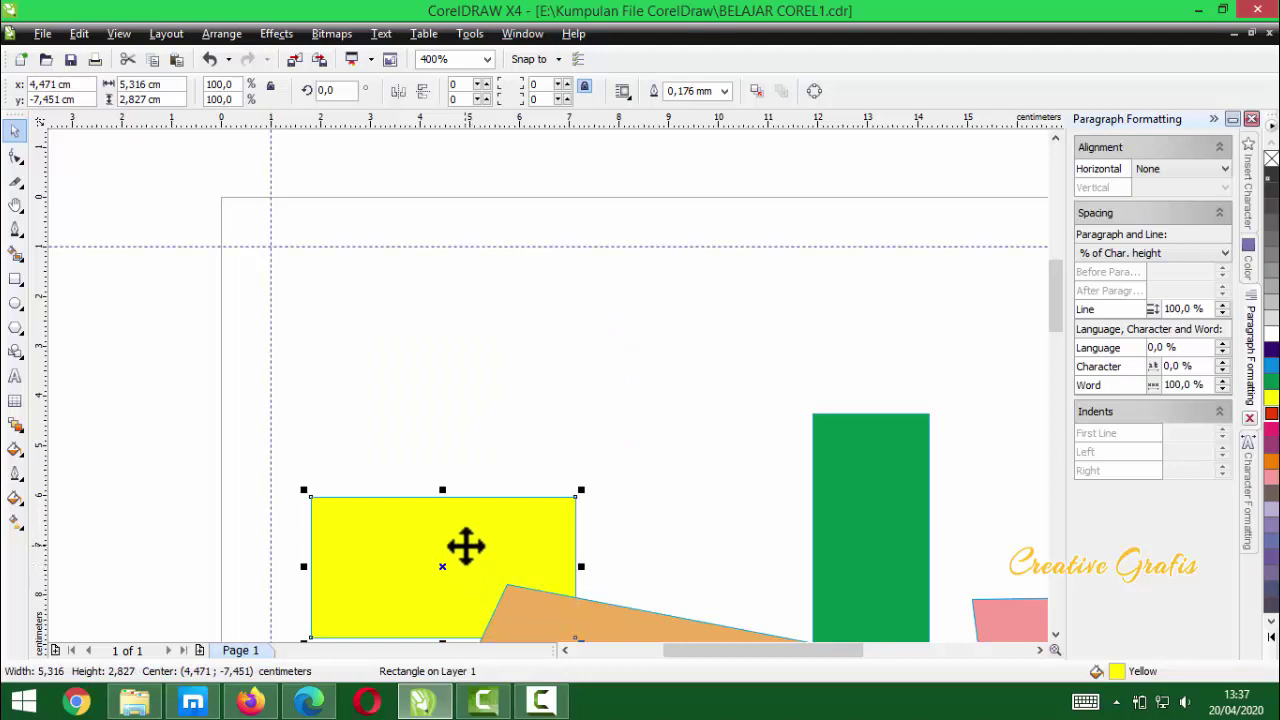
# - Select the bent shape, green rectangle and triangle together and move them off the page to its left
pyautogui.scroll(-1, 580, 429)
pyautogui.scroll(1, 557, 409)
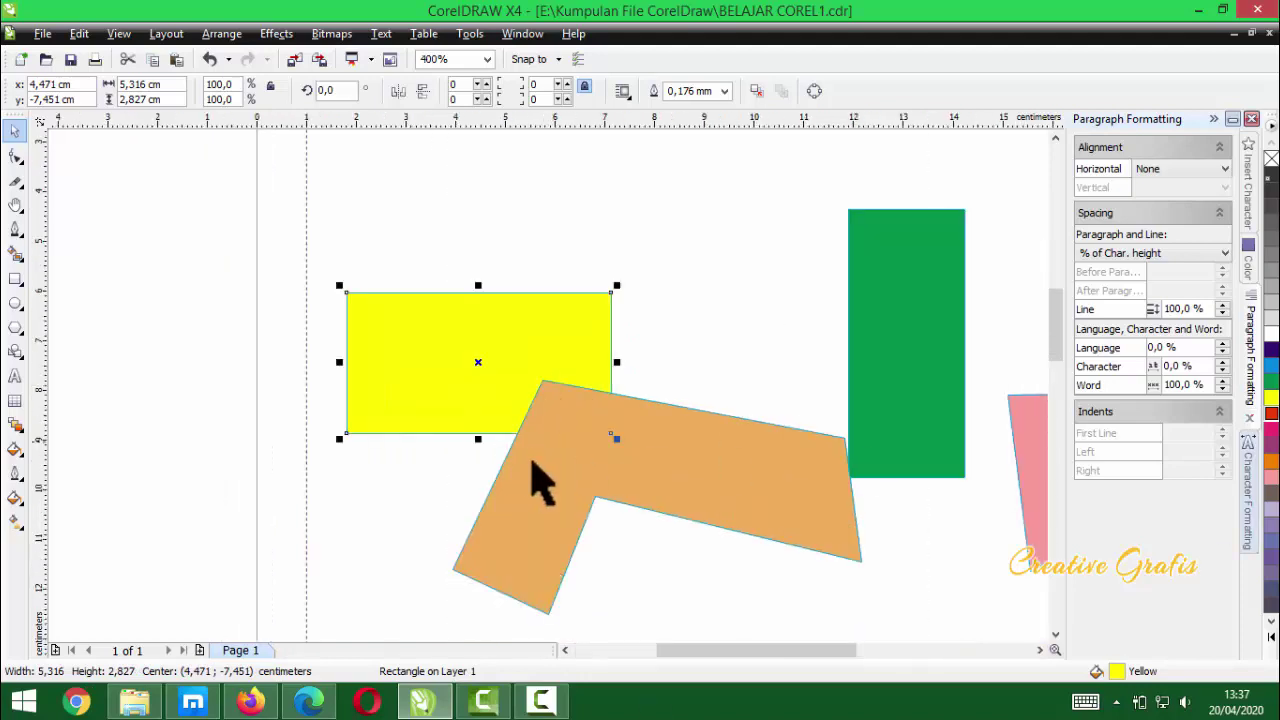
pyautogui.scroll(-1, 560, 430)
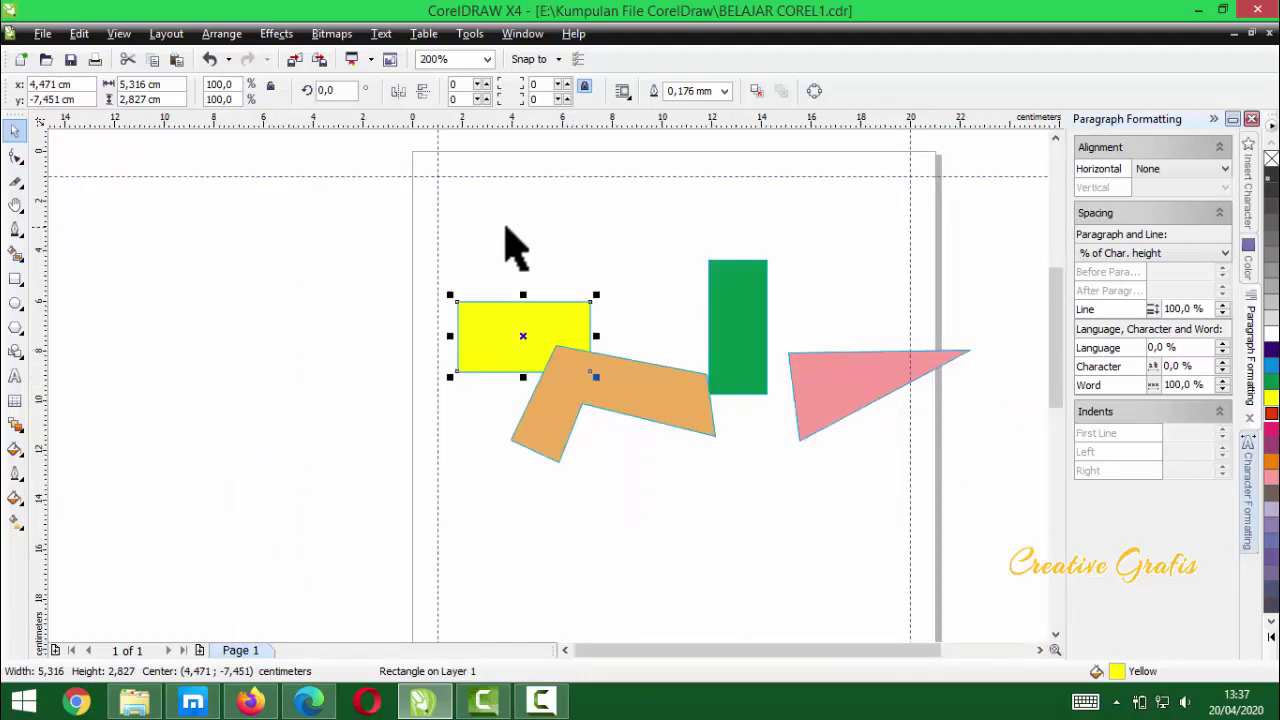
pyautogui.moveTo(505, 230); pyautogui.dragTo(932, 486)
pyautogui.moveTo(814, 380); pyautogui.dragTo(290, 335)
# - Move the yellow rectangle up near the page's top-left guidelines, centring it at about 4.60, -5.13 cm
pyautogui.click(528, 298)
pyautogui.scroll(1, 528, 292)
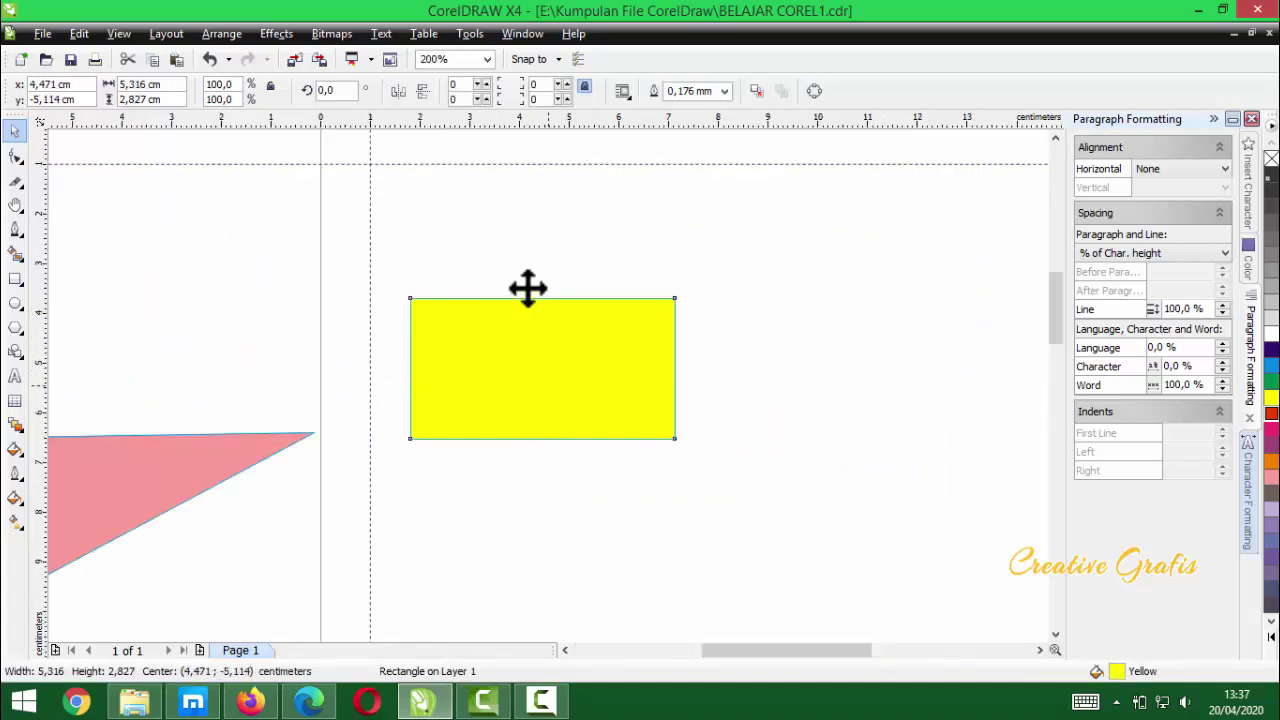
pyautogui.scroll(1, 549, 388)
pyautogui.moveTo(551, 389); pyautogui.dragTo(566, 392)
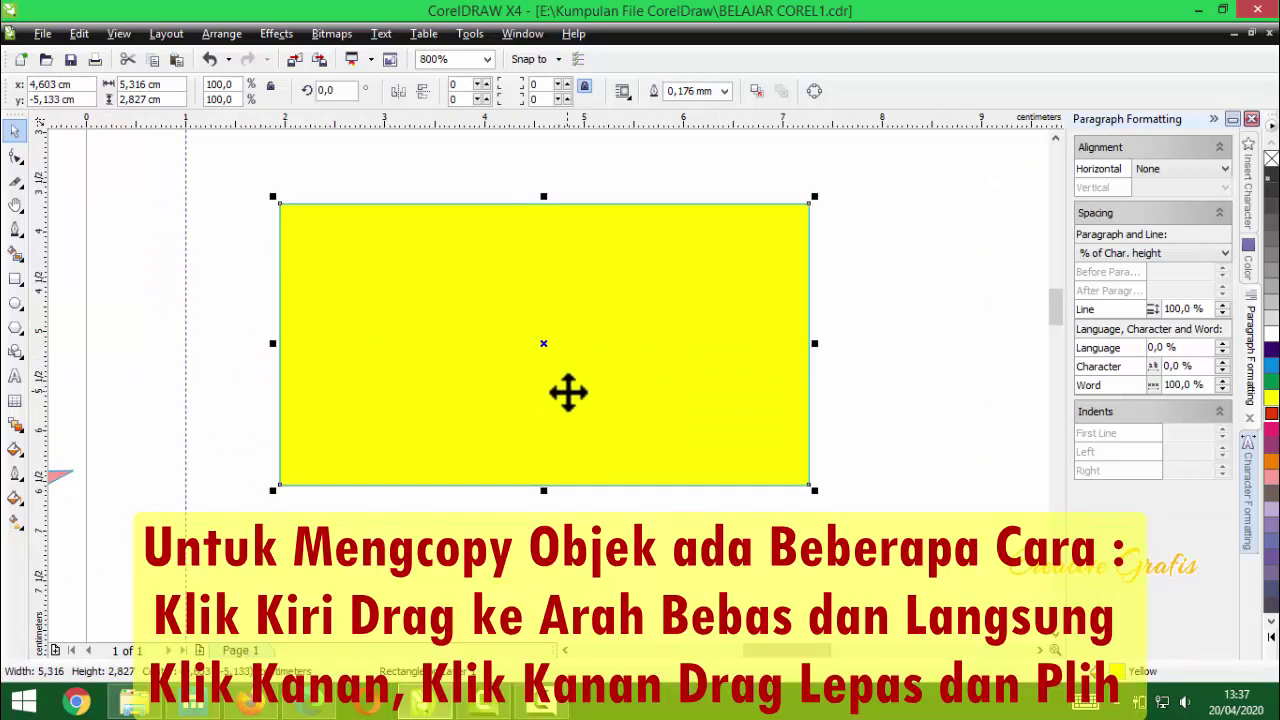
# - Copy the yellow rectangle three times, directly below, beside and diagonally below it, to form a two-by-two grid with narrow gaps
pyautogui.scroll(-1, 575, 395)
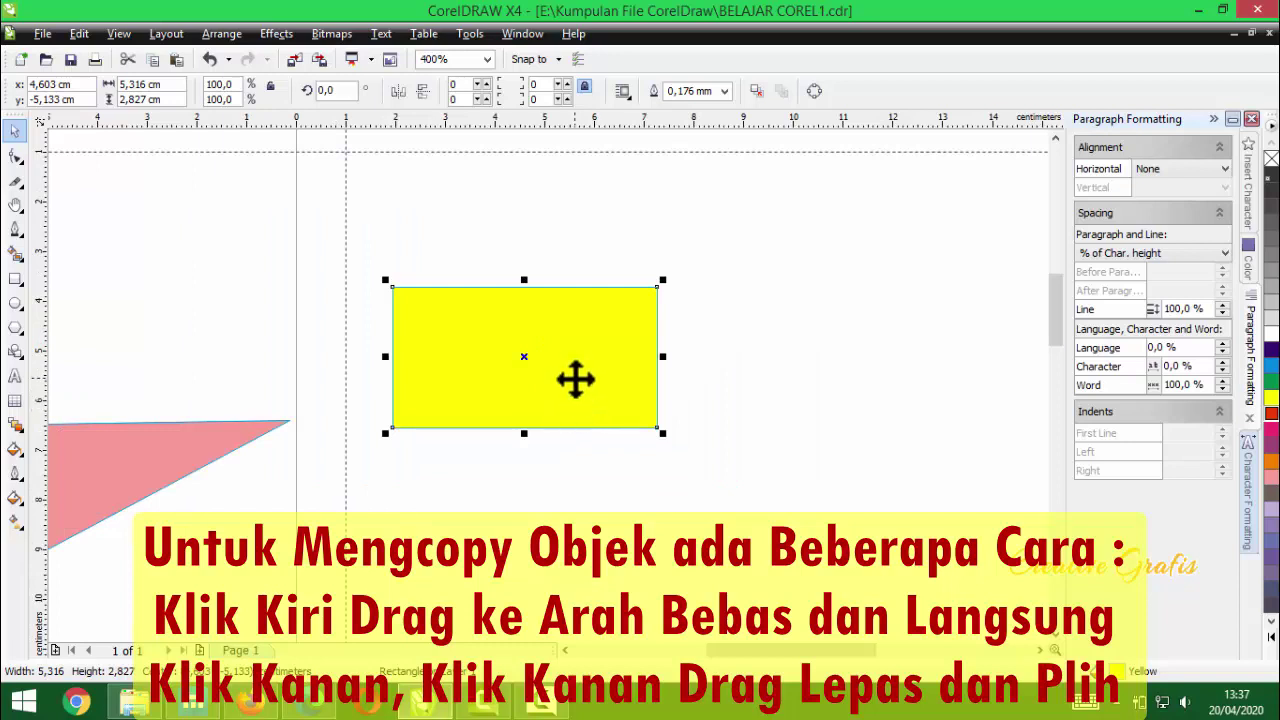
pyautogui.moveTo(557, 381); pyautogui.dragTo(555, 565)
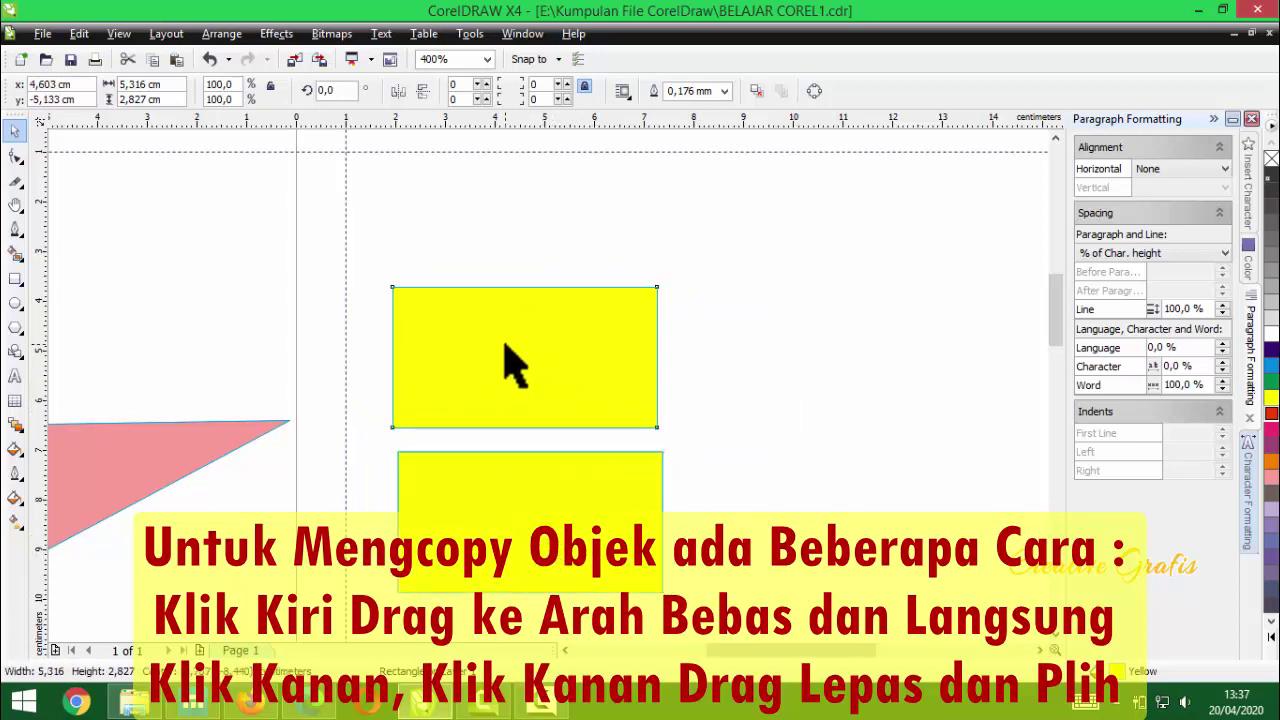
pyautogui.moveTo(506, 346); pyautogui.dragTo(803, 344)
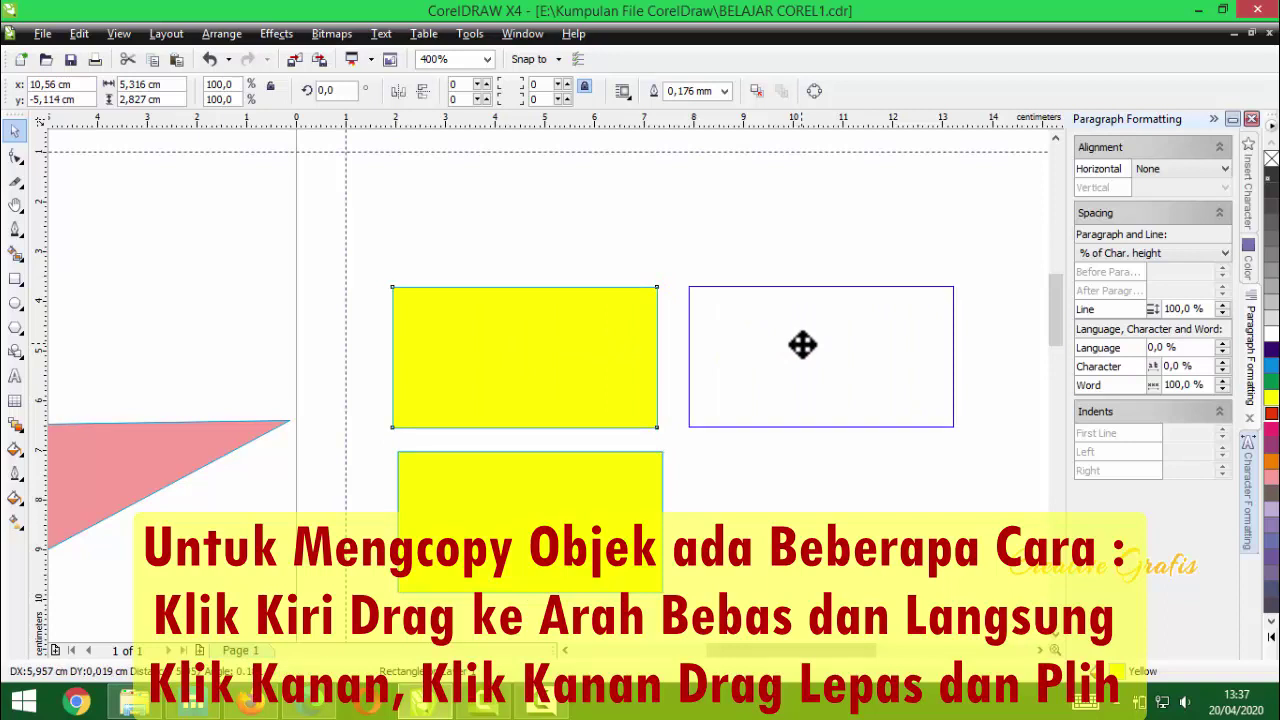
pyautogui.moveTo(803, 344); pyautogui.dragTo(803, 344)
pyautogui.rightClick(803, 344)
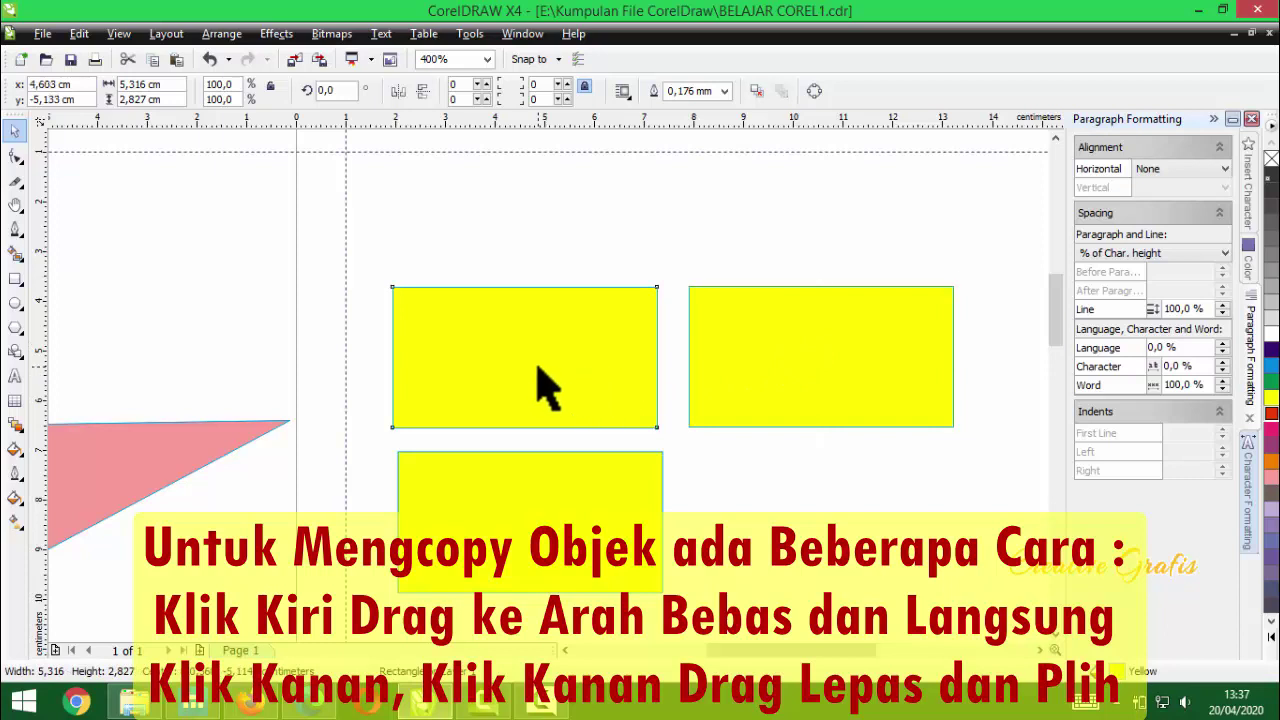
pyautogui.moveTo(549, 390); pyautogui.dragTo(832, 528)
pyautogui.rightClick(832, 528)
# - Copy the pink triangle from the pasteboard onto the page below the yellow rectangles, centred at about 8.85, -12.15 cm
pyautogui.press('F3')
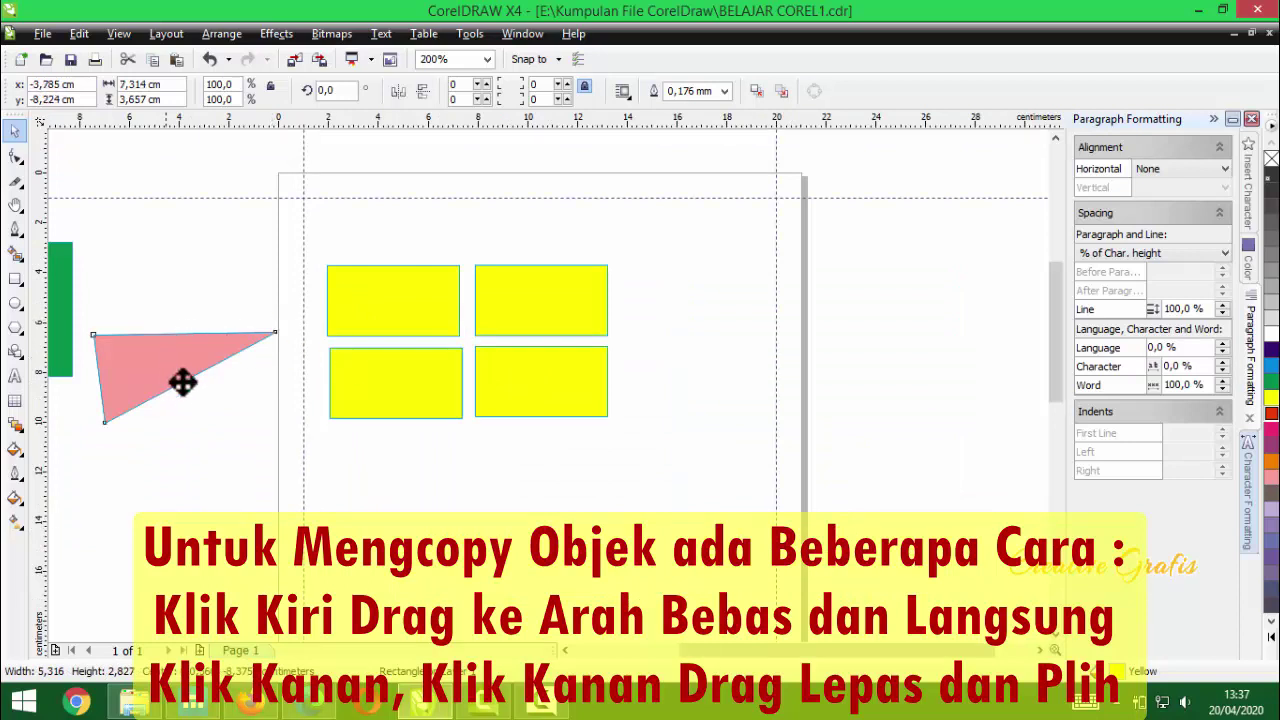
pyautogui.moveTo(182, 382); pyautogui.dragTo(481, 457)
pyautogui.rightClick(481, 457)
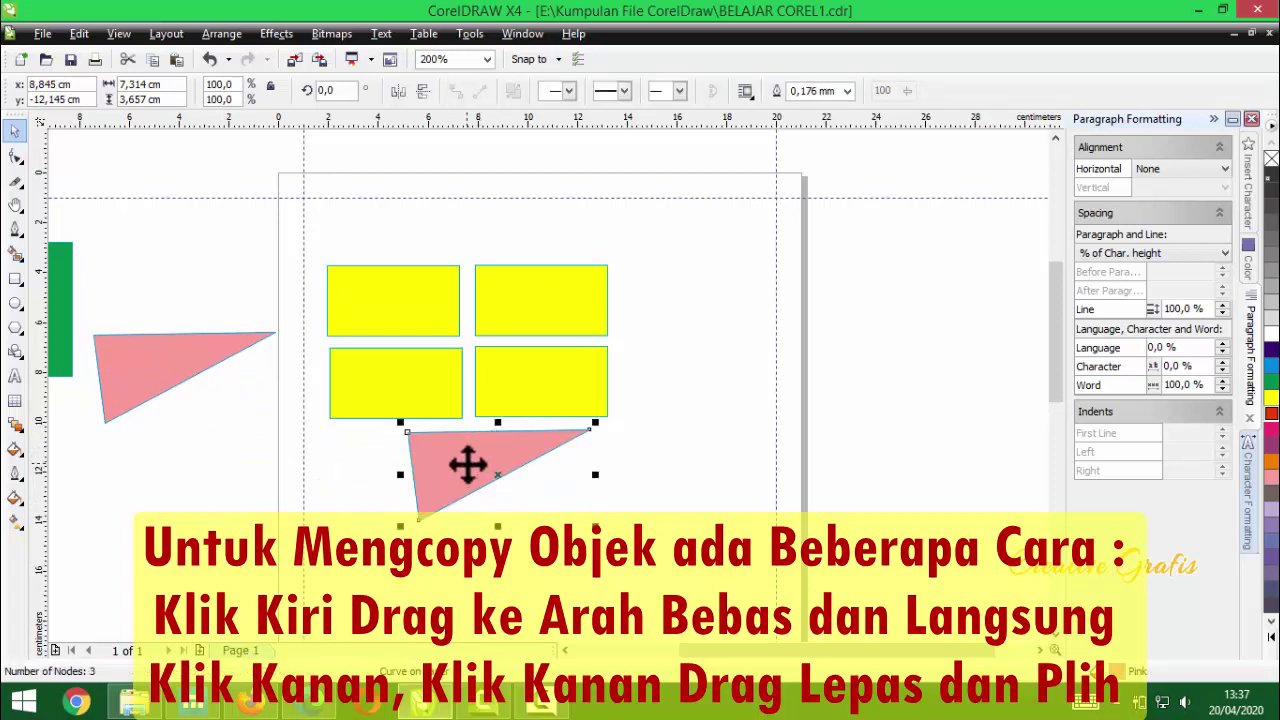
# - Place another triangle copy beside the one on the page, centred at about 16.06, -11.46 cm, and delete it
pyautogui.click(464, 545)
pyautogui.click(463, 478)
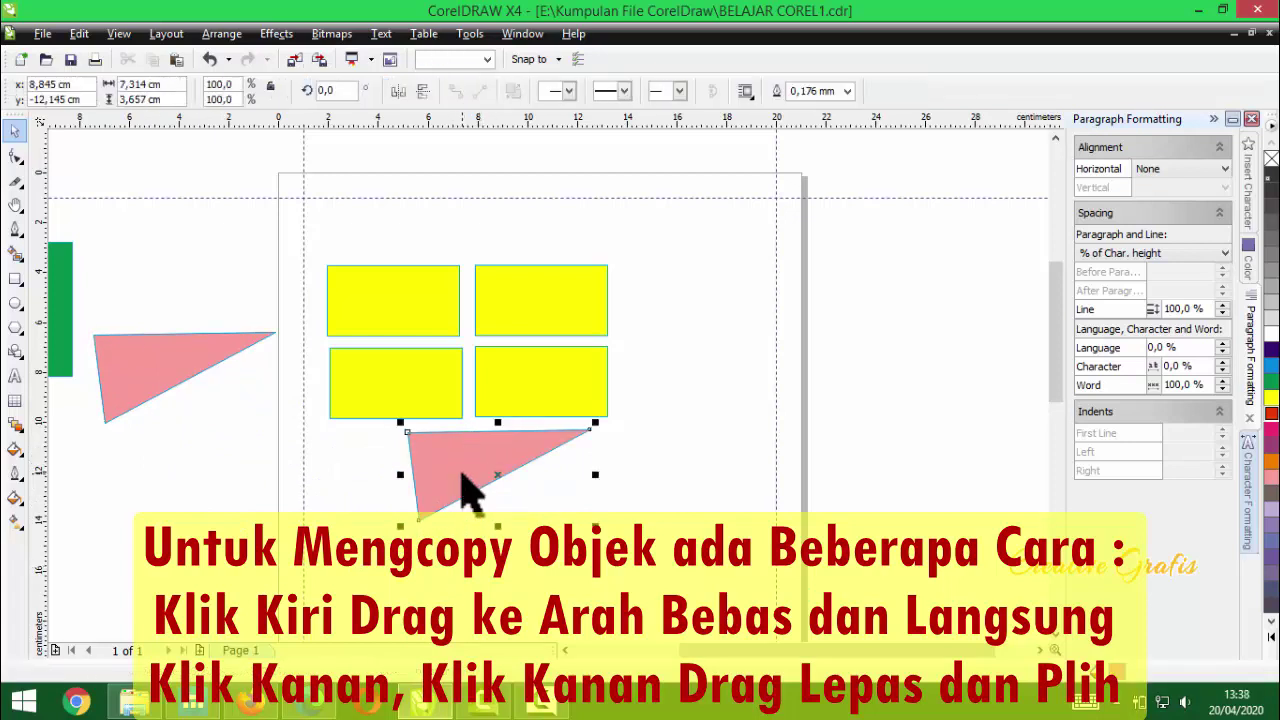
pyautogui.moveTo(463, 473); pyautogui.dragTo(594, 493)
pyautogui.rightClick(594, 493)
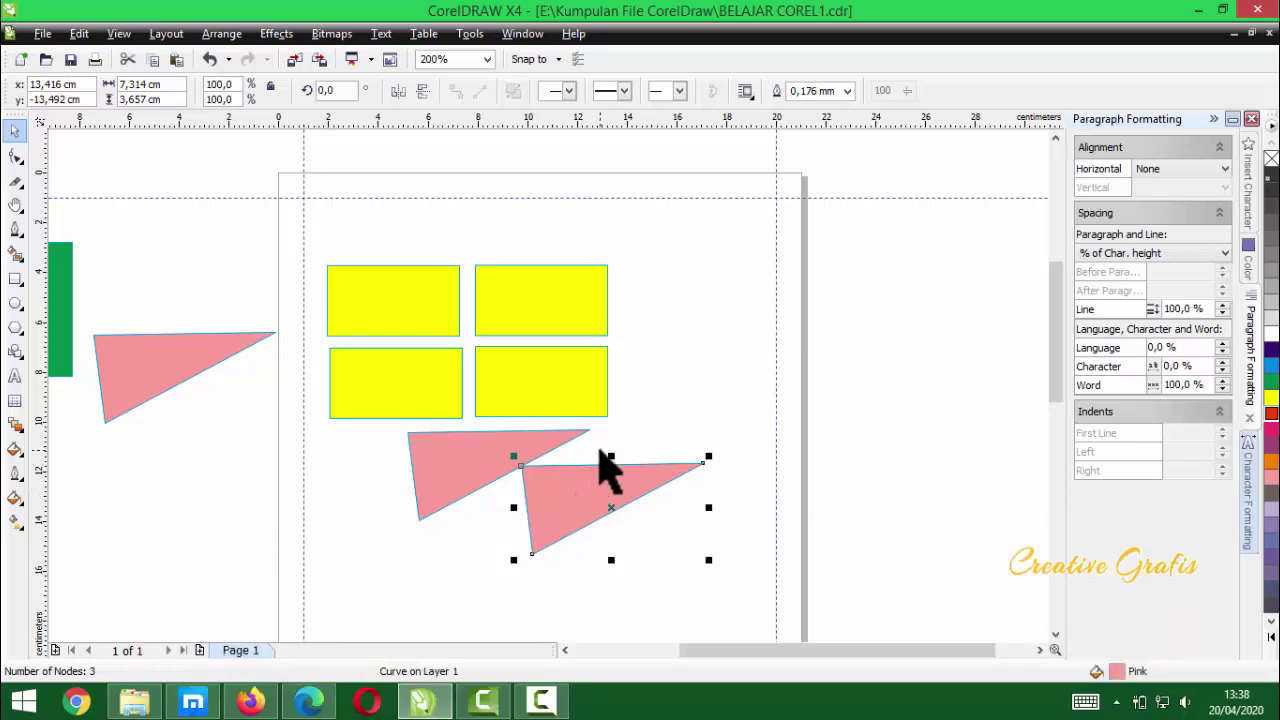
pyautogui.click(655, 449)
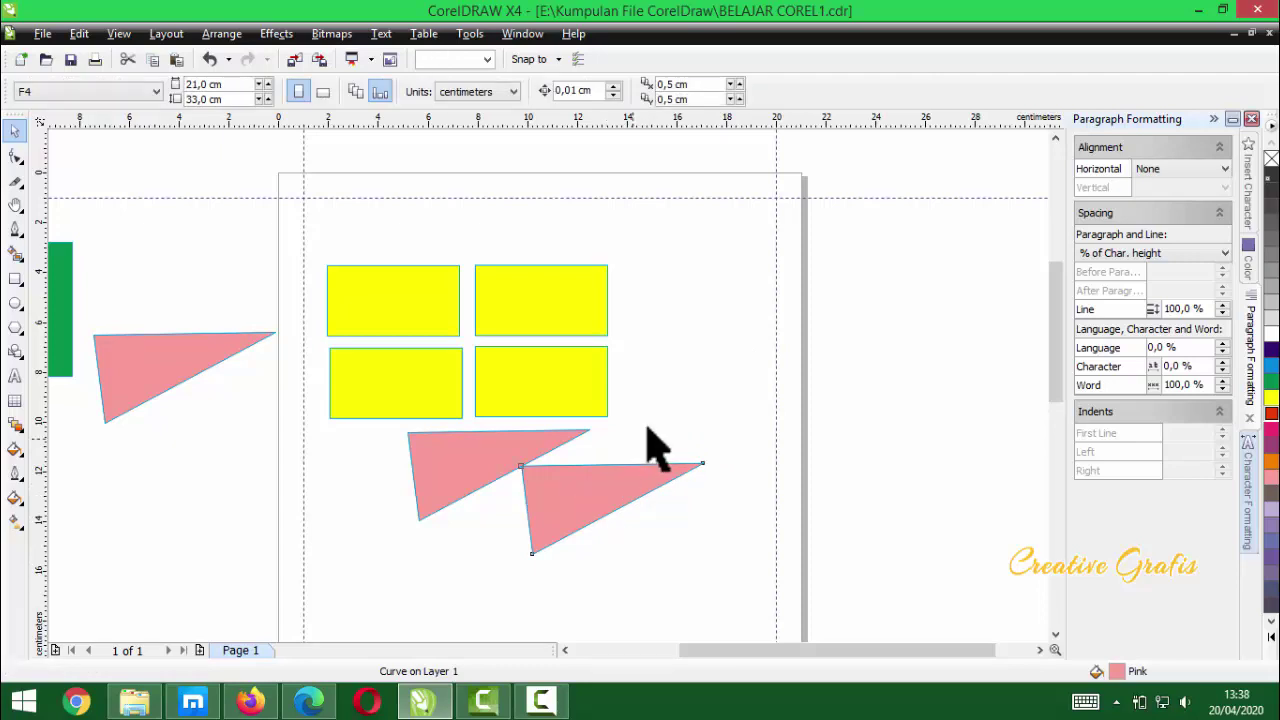
pyautogui.moveTo(608, 474); pyautogui.dragTo(760, 385)
pyautogui.moveTo(686, 443); pyautogui.dragTo(692, 418)
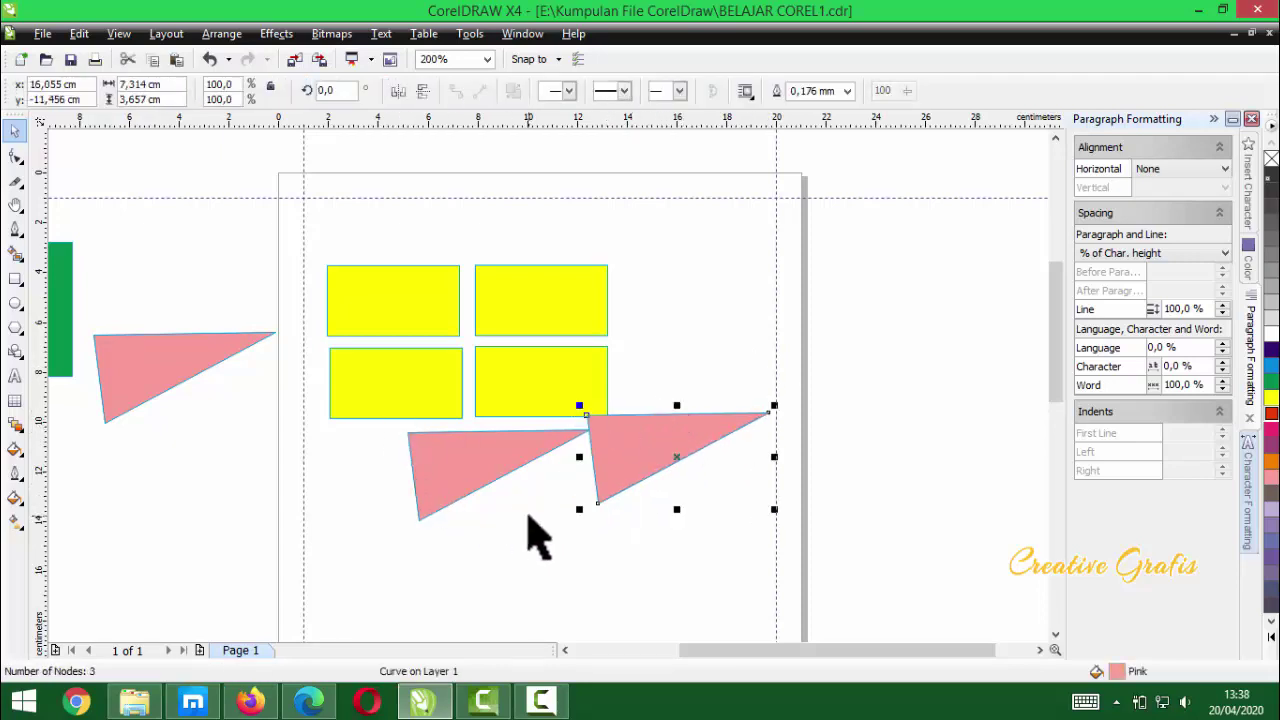
pyautogui.press('Delete')
# - Scale the page's pink triangle down proportionally to about 2.24 by 1.12 cm and move it towards the vertical guideline
pyautogui.scroll(2, 529, 500)
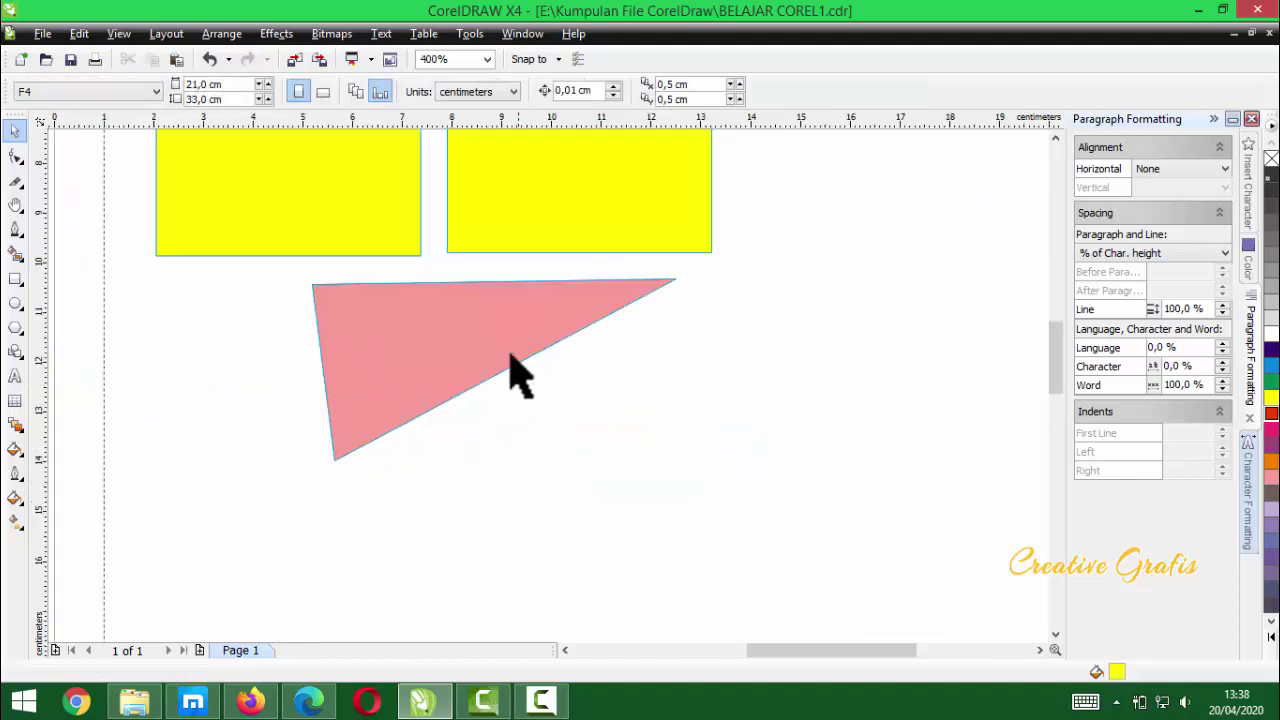
pyautogui.click(500, 342)
pyautogui.moveTo(681, 271); pyautogui.dragTo(410, 378)
pyautogui.moveTo(337, 429); pyautogui.dragTo(184, 430)
# - Duplicate the small triangle eight times to build a diagonal chain of overlapping triangles rising towards the yellow rectangles
pyautogui.hotkey('ctrl', 'd')
pyautogui.hotkey('ctrl', 'd')
pyautogui.hotkey('ctrl', 'd')
pyautogui.hotkey('ctrl', 'd')
pyautogui.hotkey('ctrl', 'd')
pyautogui.hotkey('ctrl', 'd')
pyautogui.hotkey('ctrl', 'd')
pyautogui.hotkey('ctrl', 'd')
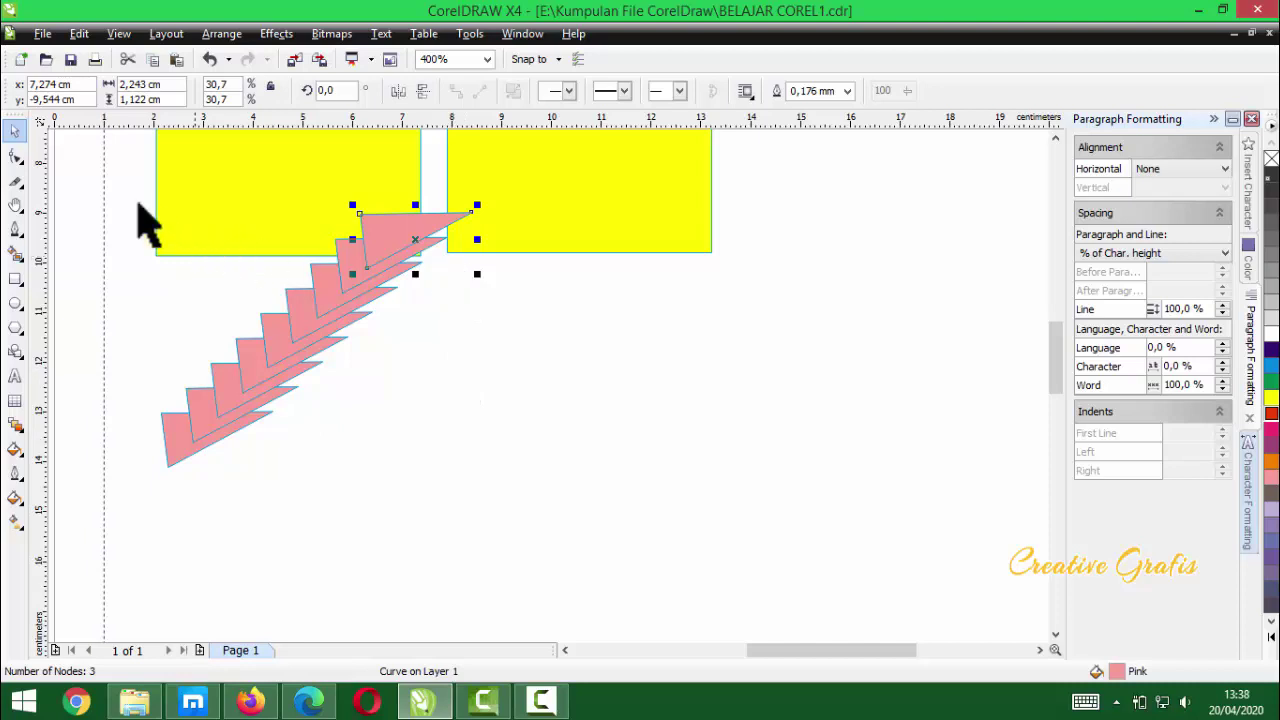
# - Delete the eight duplicated triangles, keeping only the original small triangle
pyautogui.moveTo(128, 178); pyautogui.dragTo(527, 458)
pyautogui.press('Delete')
pyautogui.click(251, 477)
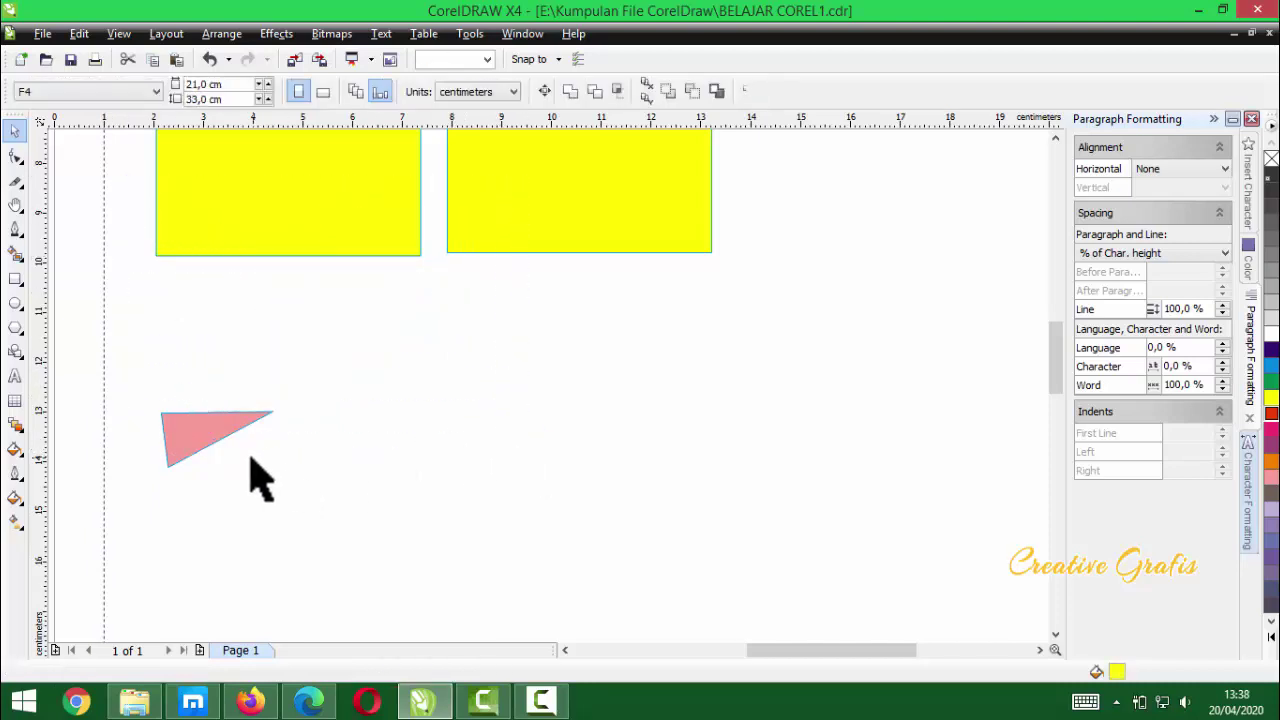
# - Move the small triangle onto the vertical guideline and place a copy diagonally below it, centred at about 2.12, -14.53 cm
pyautogui.scroll(1, 558, 405)
pyautogui.scroll(-2, 558, 405)
pyautogui.scroll(2, 558, 405)
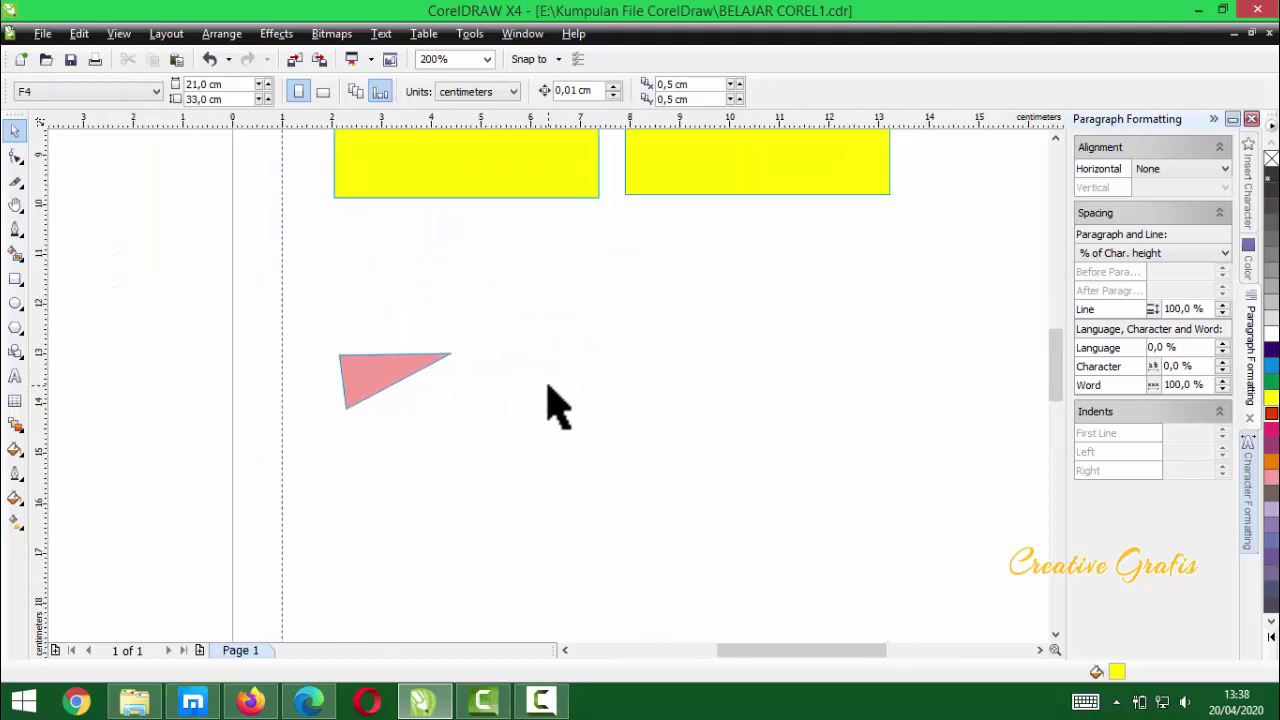
pyautogui.scroll(-1, 634, 423)
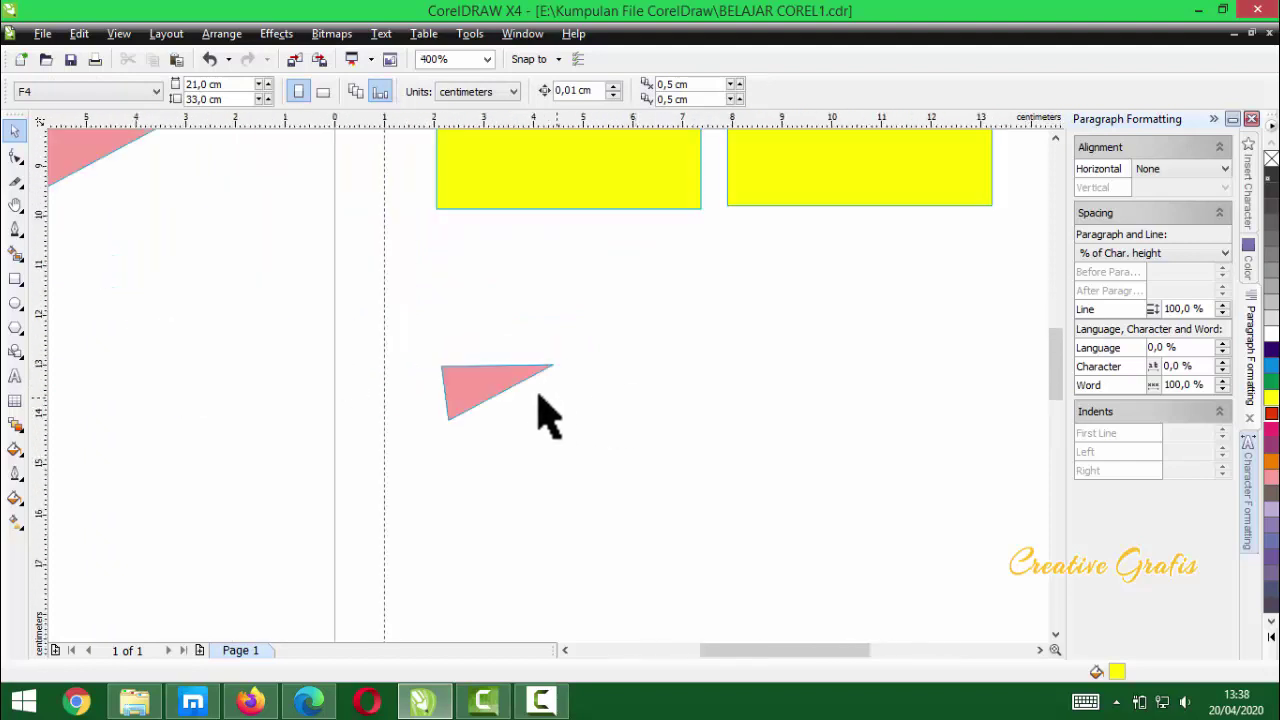
pyautogui.moveTo(466, 389); pyautogui.dragTo(419, 436)
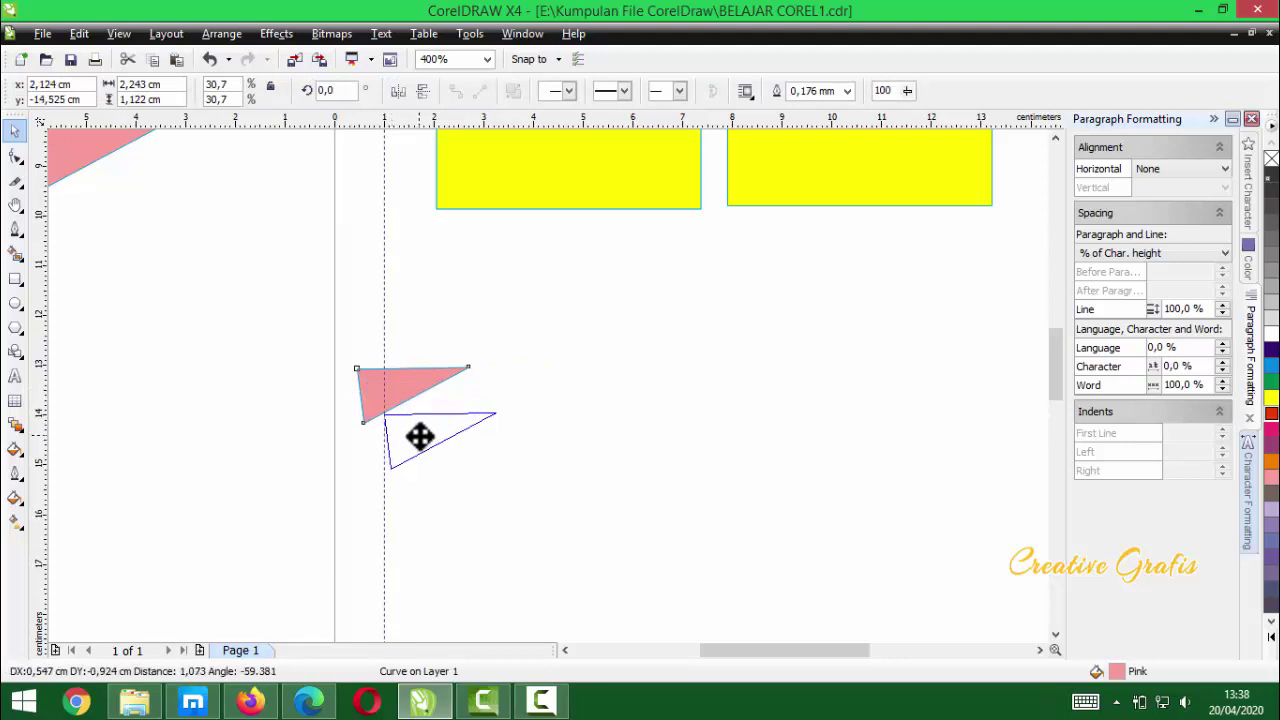
pyautogui.rightClick(417, 434)
pyautogui.moveTo(419, 436); pyautogui.dragTo(420, 435)
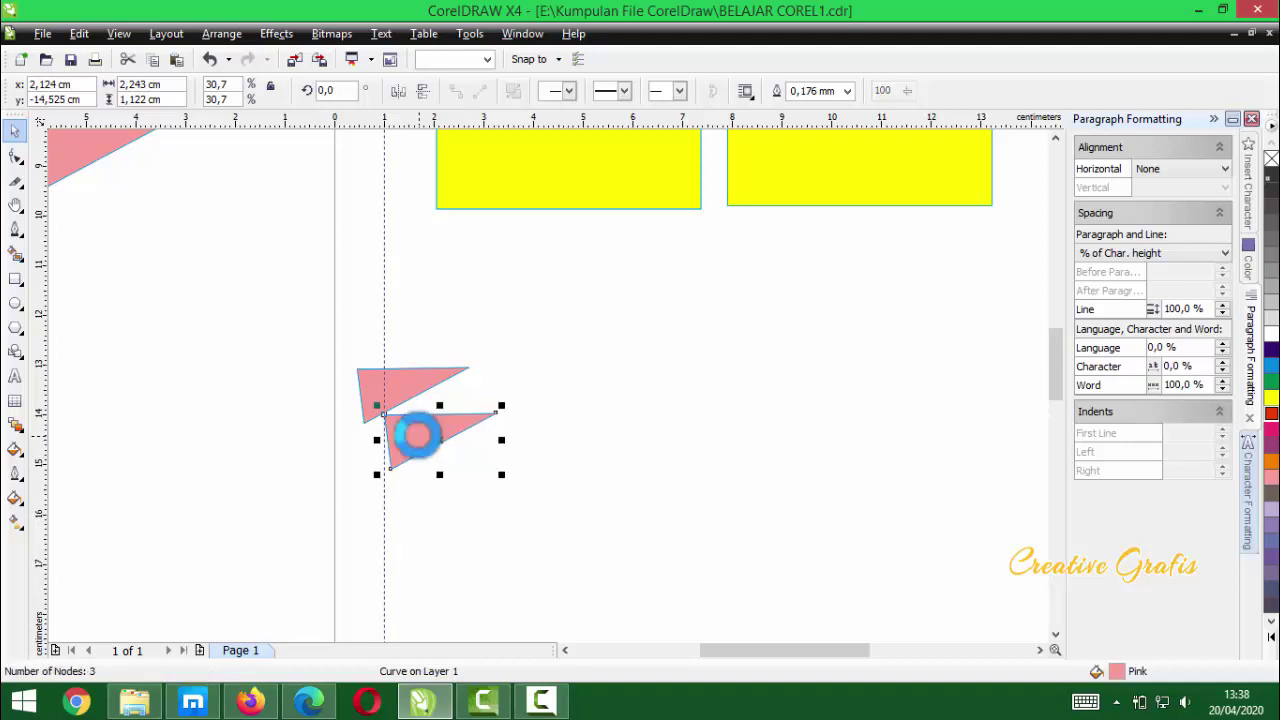
# - Repeat the triangle copy eight more times at the same offset to extend the descending diagonal row
pyautogui.hotkey('ctrl', 'r')
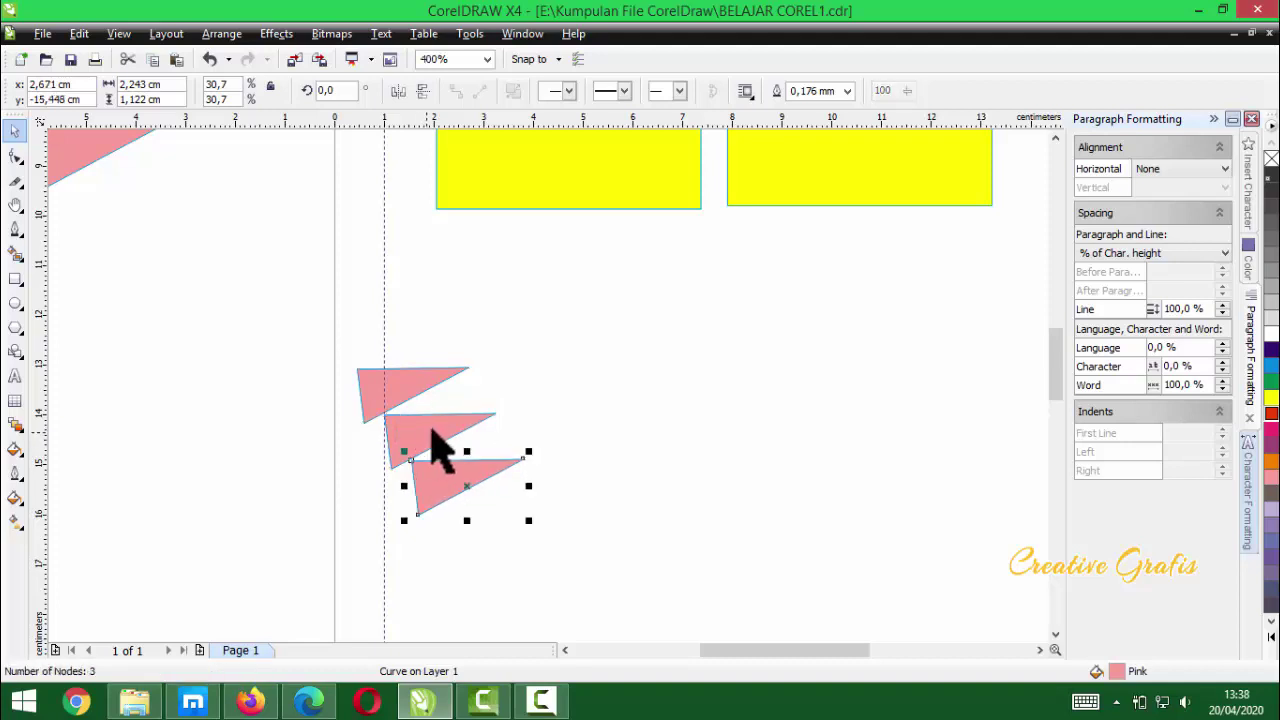
pyautogui.hotkey('ctrl', 'r')
pyautogui.hotkey('ctrl', 'r')
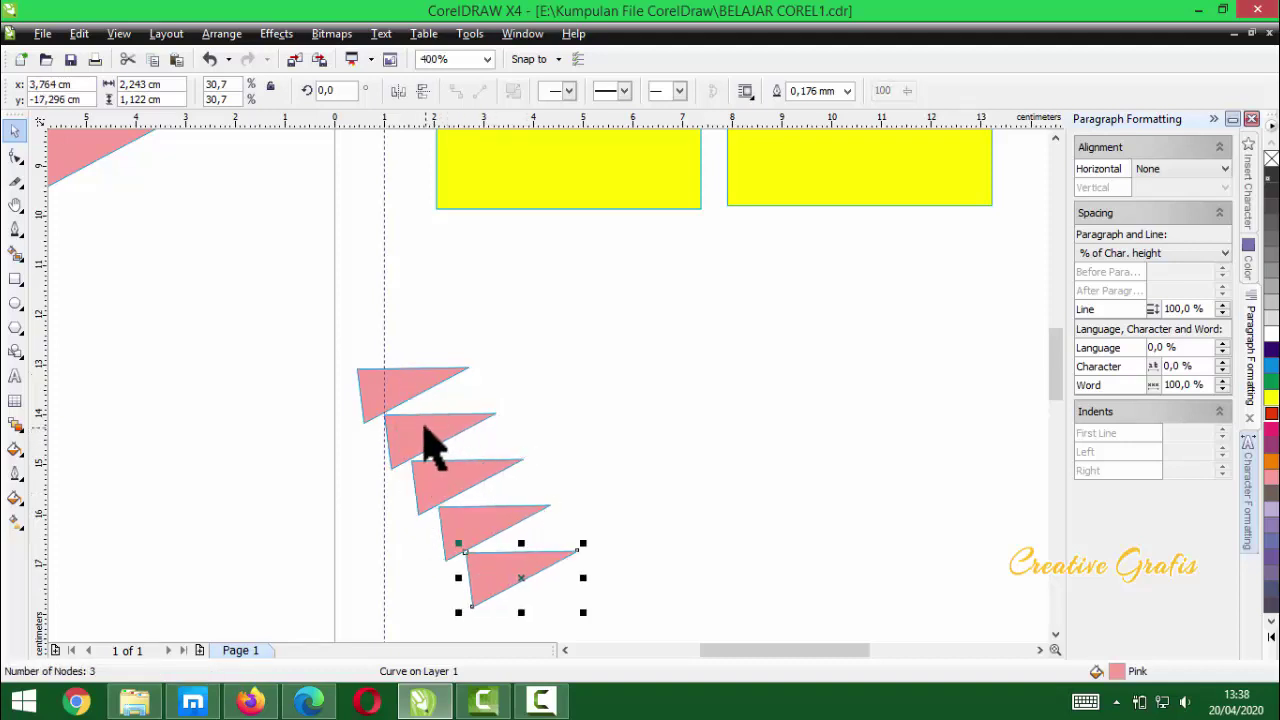
pyautogui.hotkey('ctrl', 'r')
pyautogui.hotkey('ctrl', 'r')
pyautogui.press('F3')
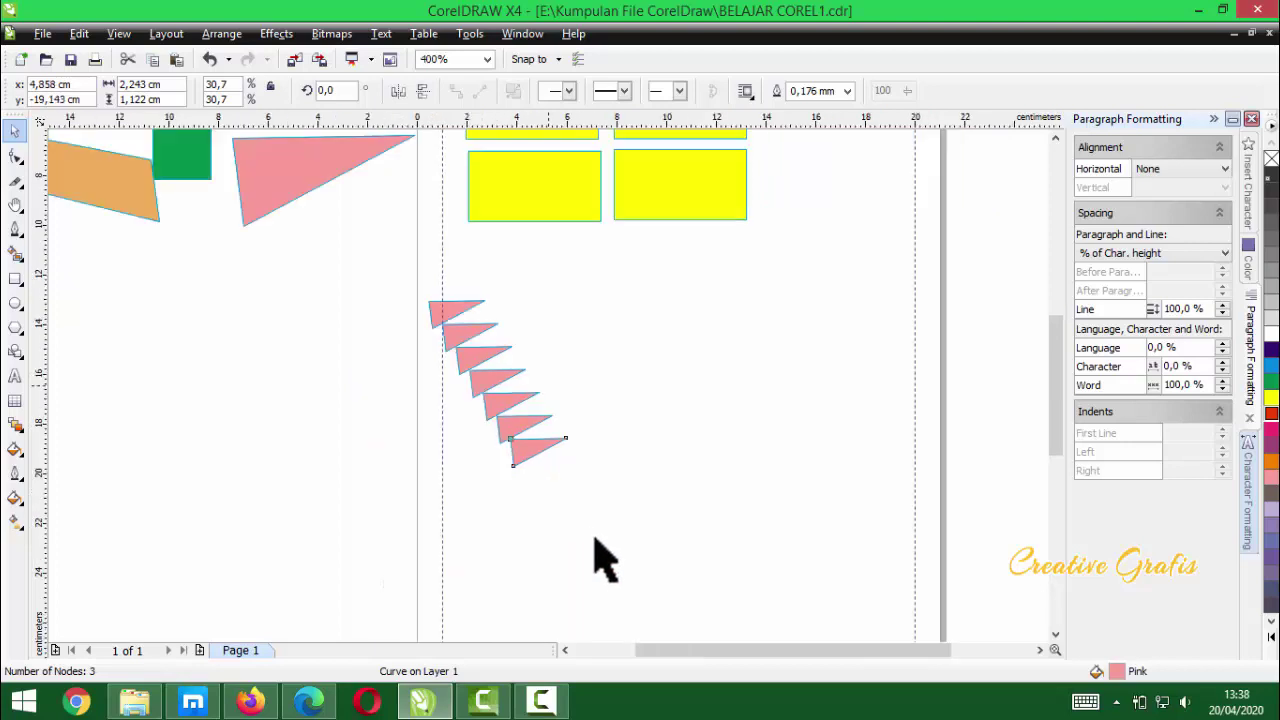
pyautogui.hotkey('ctrl', 'r')
pyautogui.hotkey('ctrl', 'r')
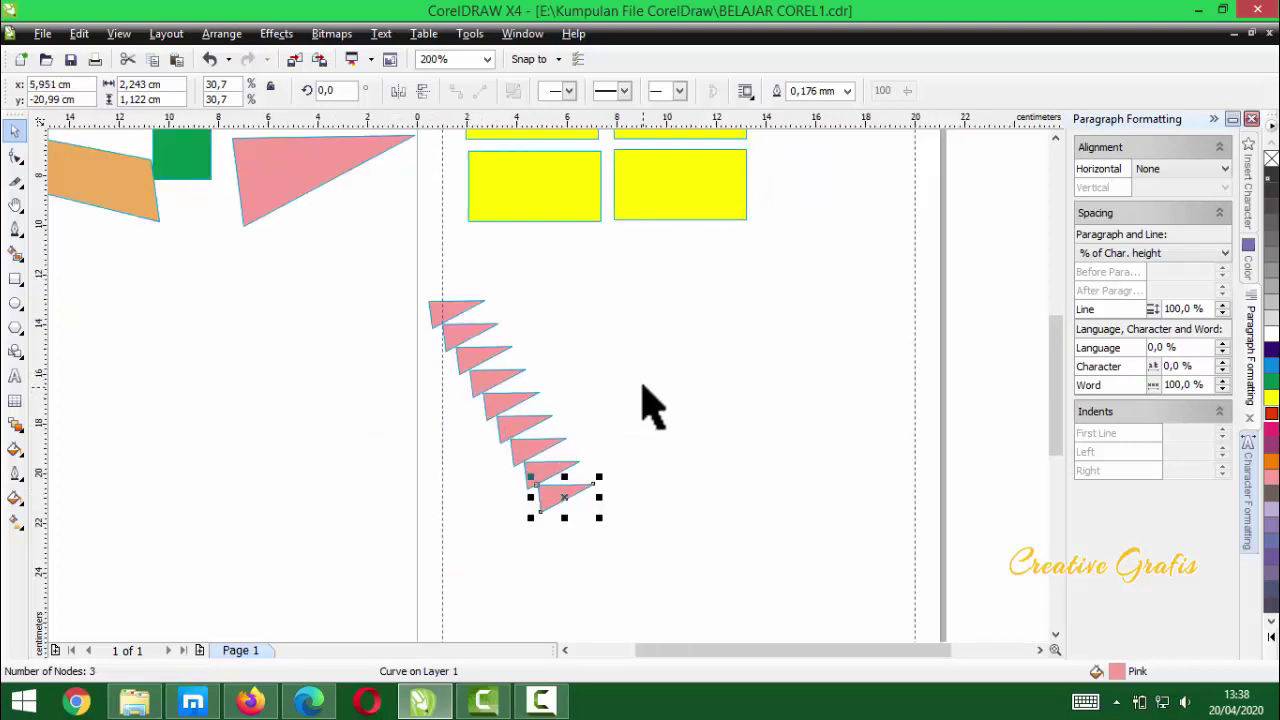
pyautogui.hotkey('ctrl', 'r')
pyautogui.click(697, 432)
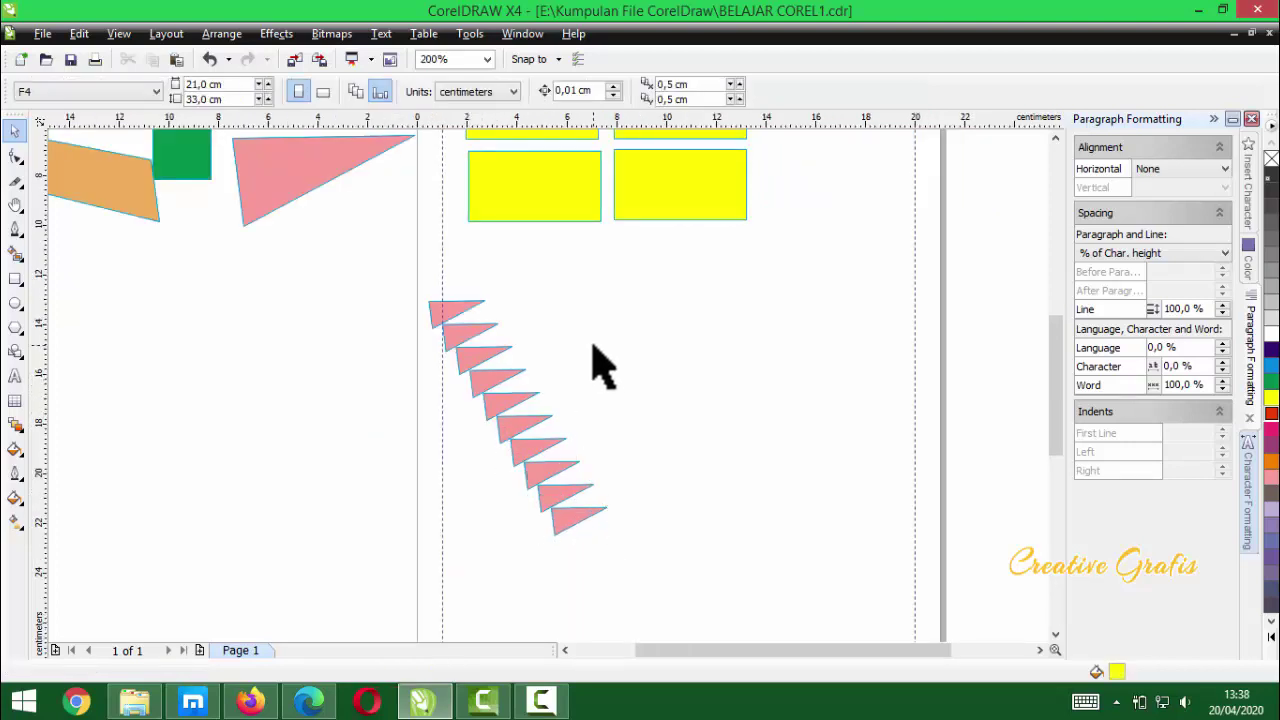
# - Duplicate the lowest triangle once, and delete every triangle in the row except the topmost one
pyautogui.click(595, 513)
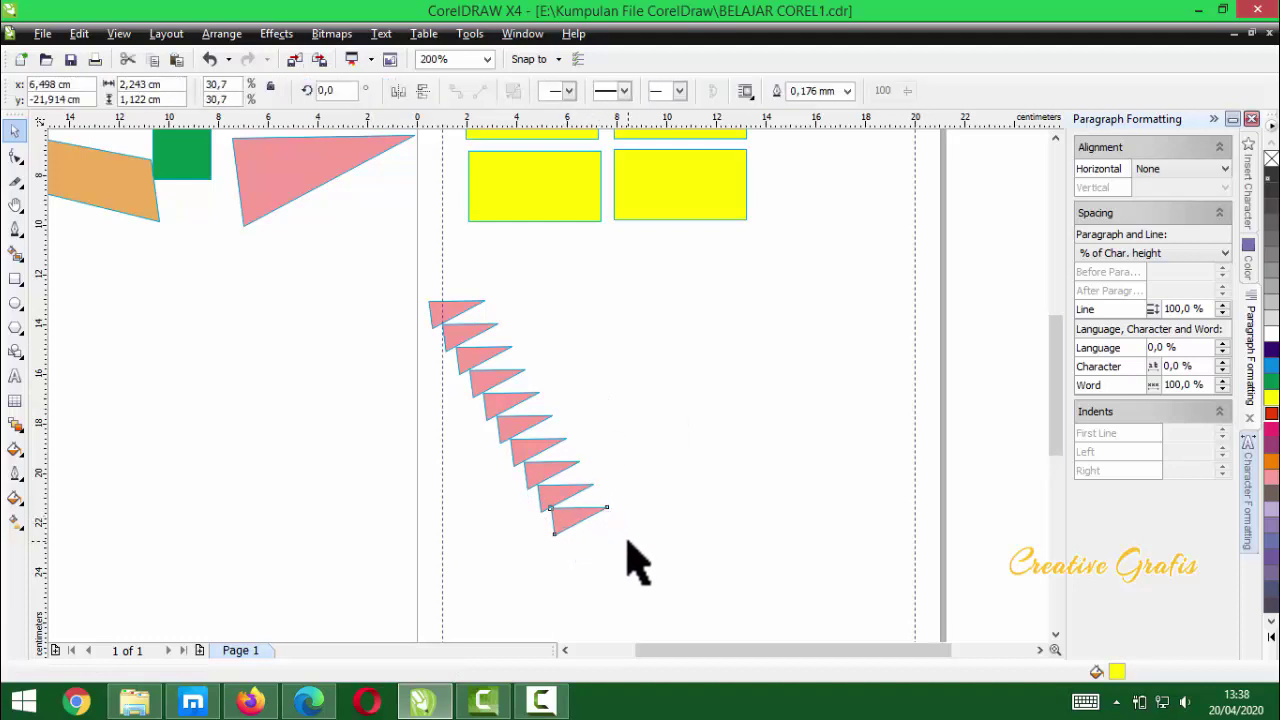
pyautogui.click(629, 557)
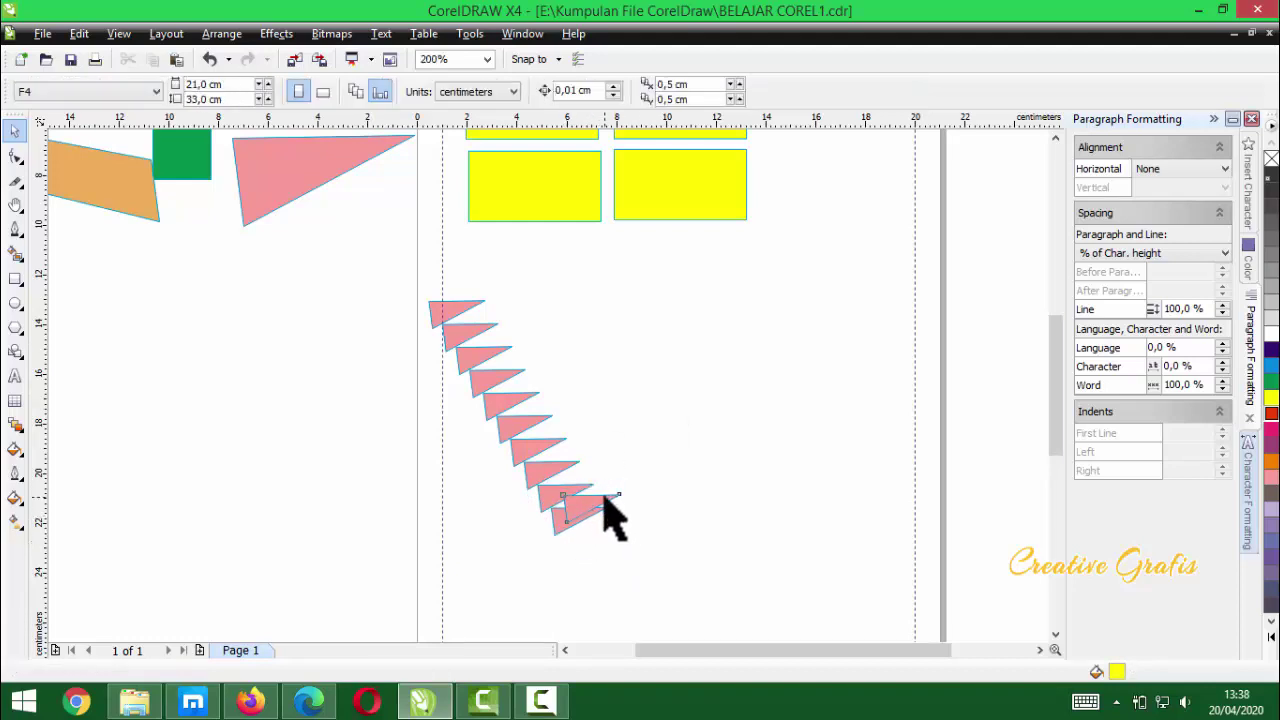
pyautogui.click(612, 515)
pyautogui.click(586, 372)
pyautogui.moveTo(618, 296); pyautogui.dragTo(700, 550)
pyautogui.press('Delete')
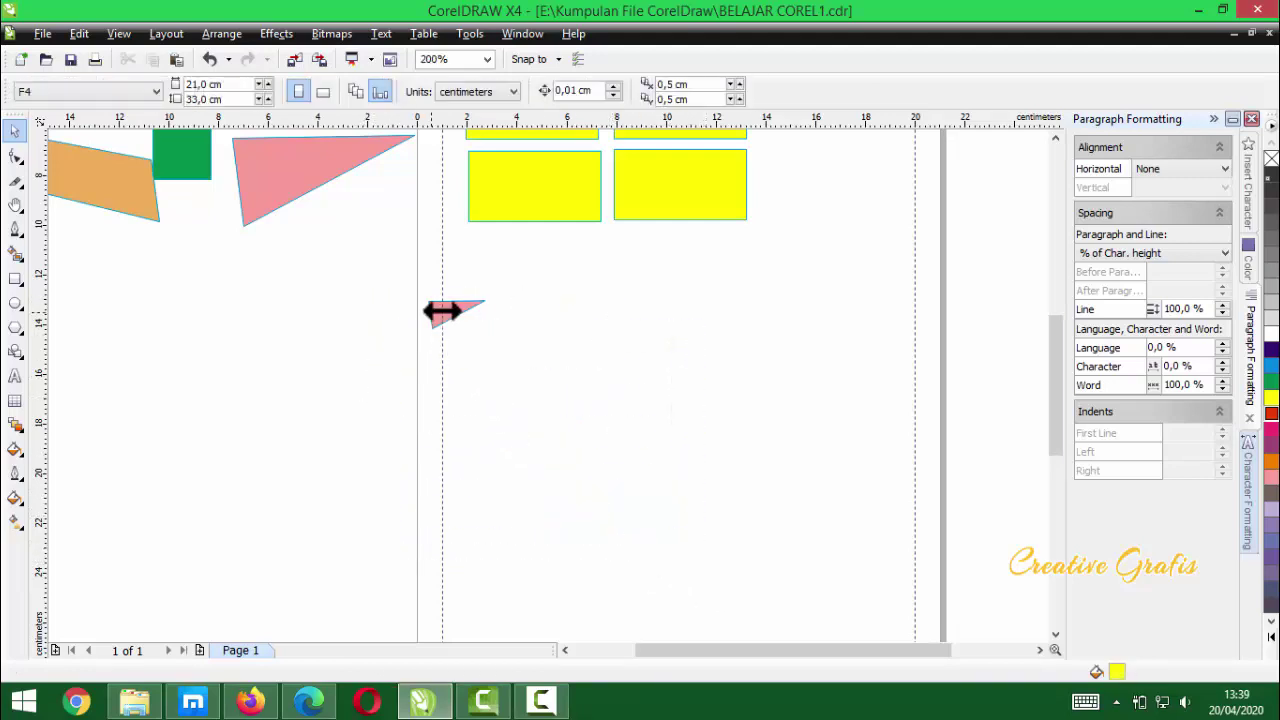
# - Draw a yellow circle about 0.41 cm in diameter above the small triangle and copy it alongside at about 0.94, -12.32 cm
pyautogui.scroll(1, 486, 323)
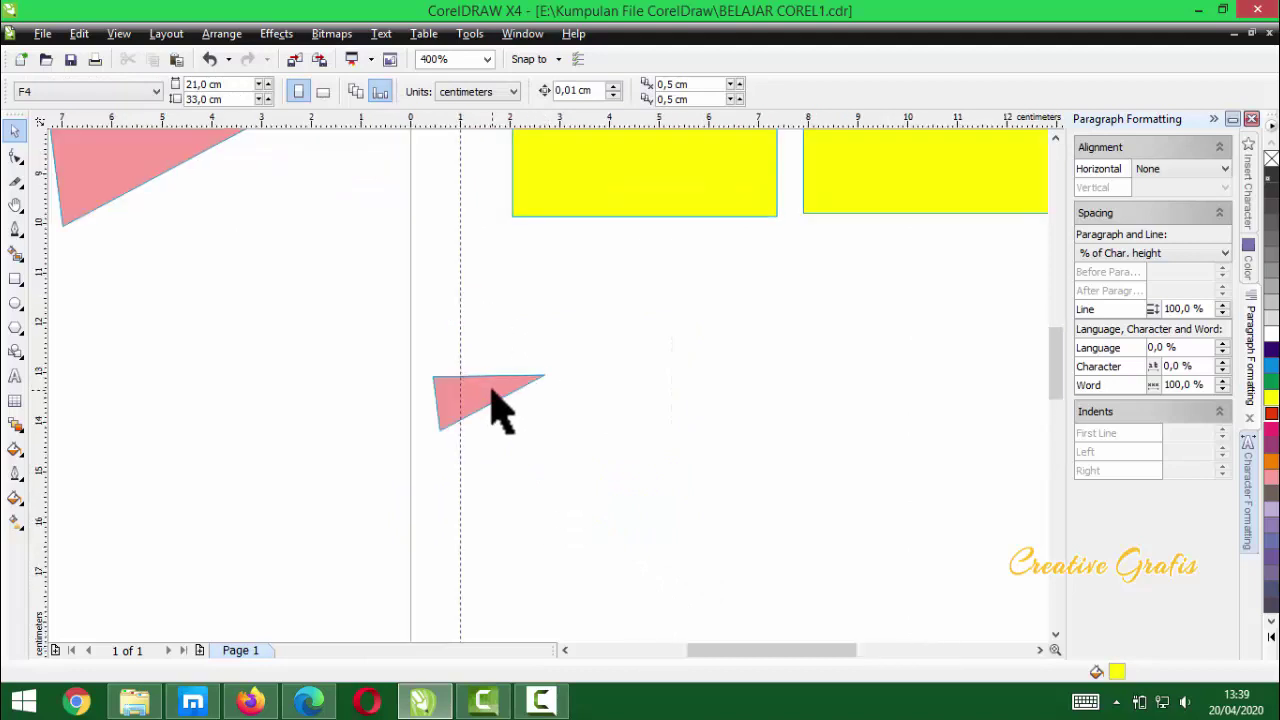
pyautogui.click(15, 302)
pyautogui.scroll(2, 480, 345)
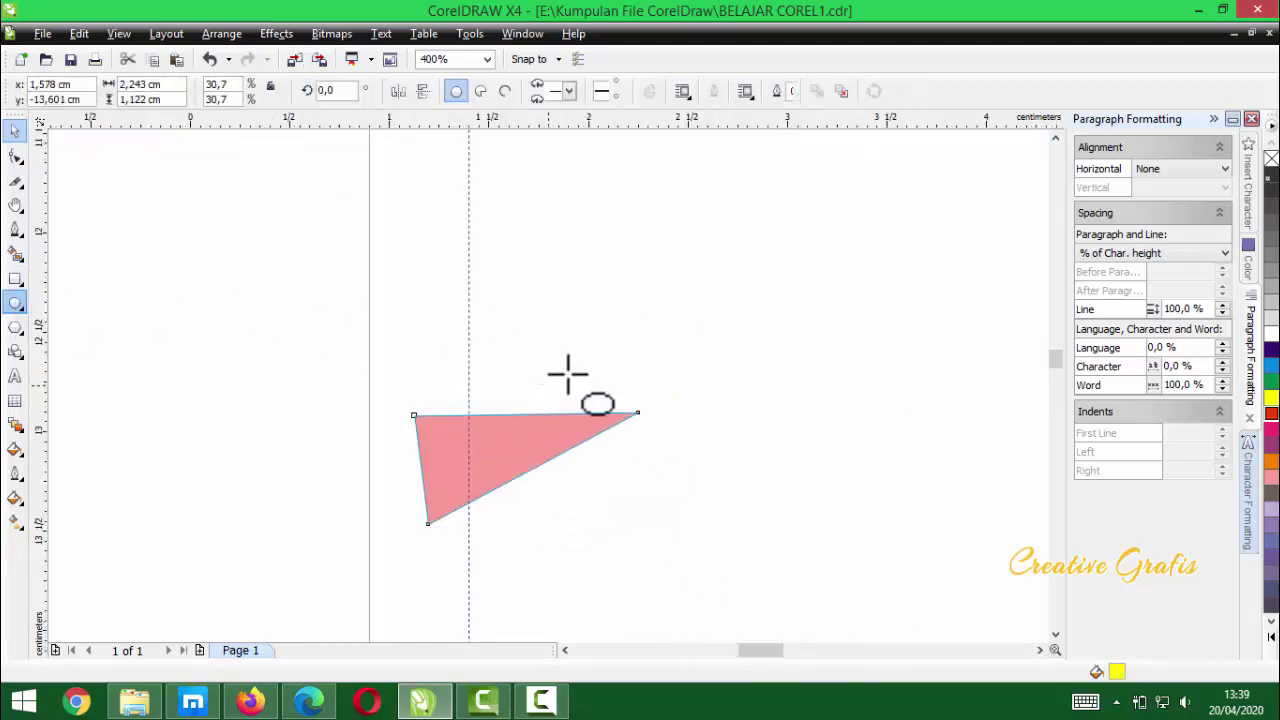
pyautogui.moveTo(503, 265); pyautogui.dragTo(379, 289)
pyautogui.click(15, 130)
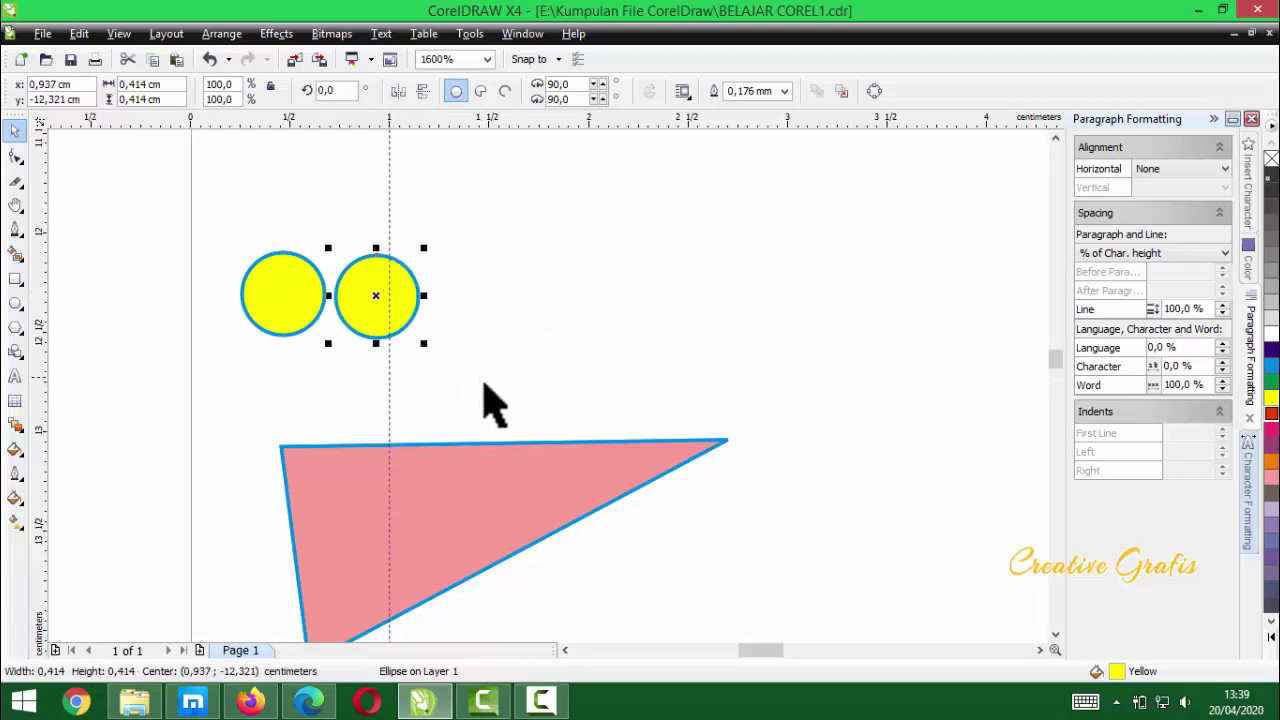
# - Repeat the circle copy five times at the same spacing to form a row of seven circles
pyautogui.hotkey('ctrl', 'r')
pyautogui.hotkey('ctrl', 'r')
pyautogui.hotkey('ctrl', 'r')
pyautogui.hotkey('ctrl', 'r')
pyautogui.hotkey('ctrl', 'r')
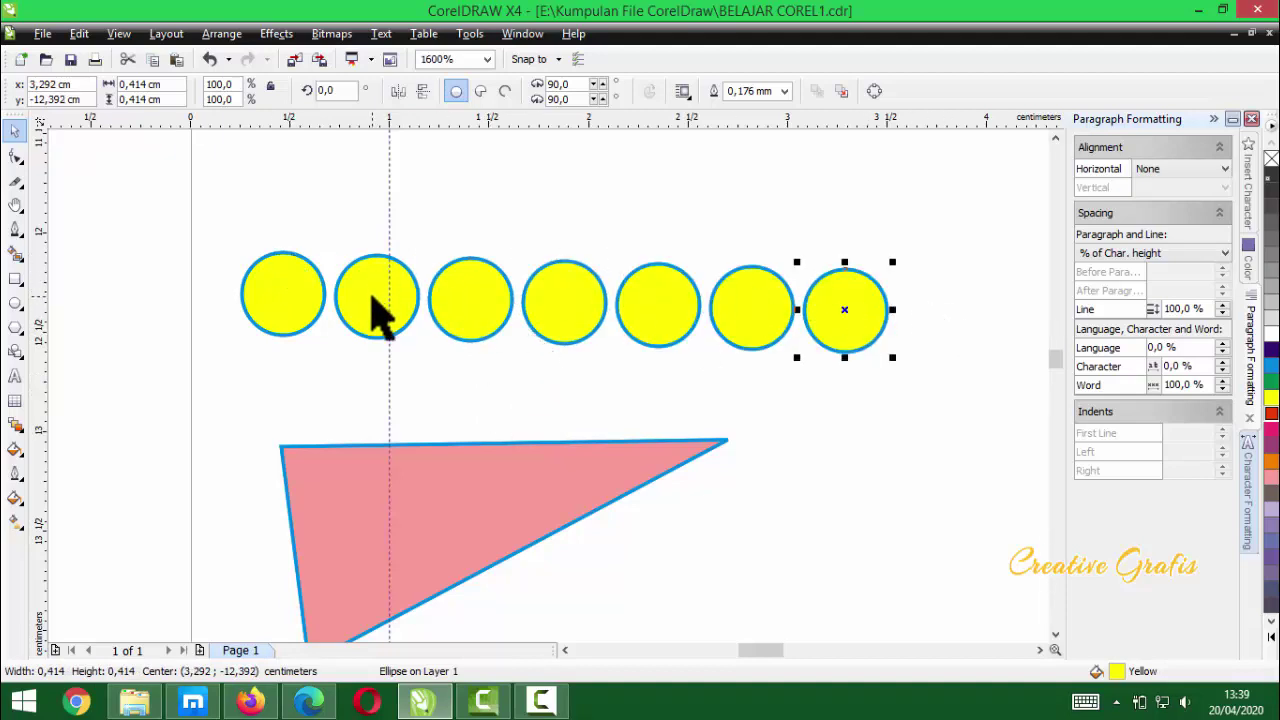
# - Select the whole row of yellow circles above the small triangle and delete it
pyautogui.press('F3')
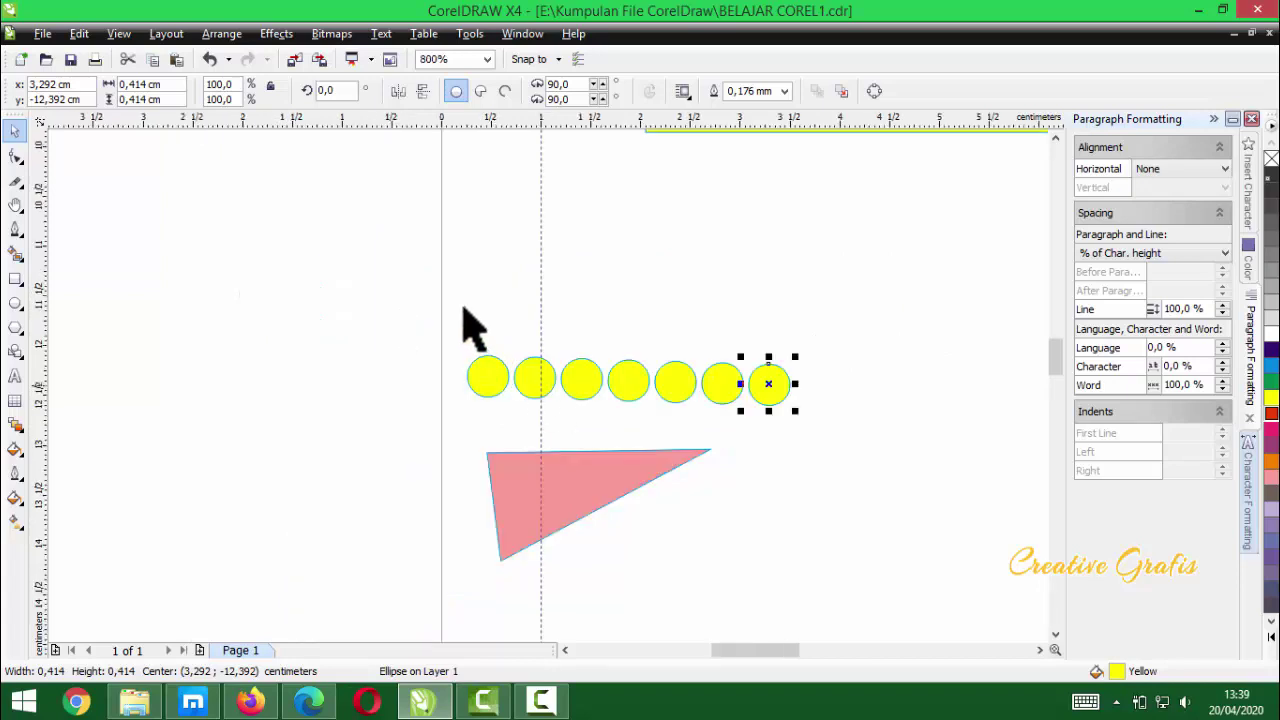
pyautogui.moveTo(397, 305); pyautogui.dragTo(866, 437)
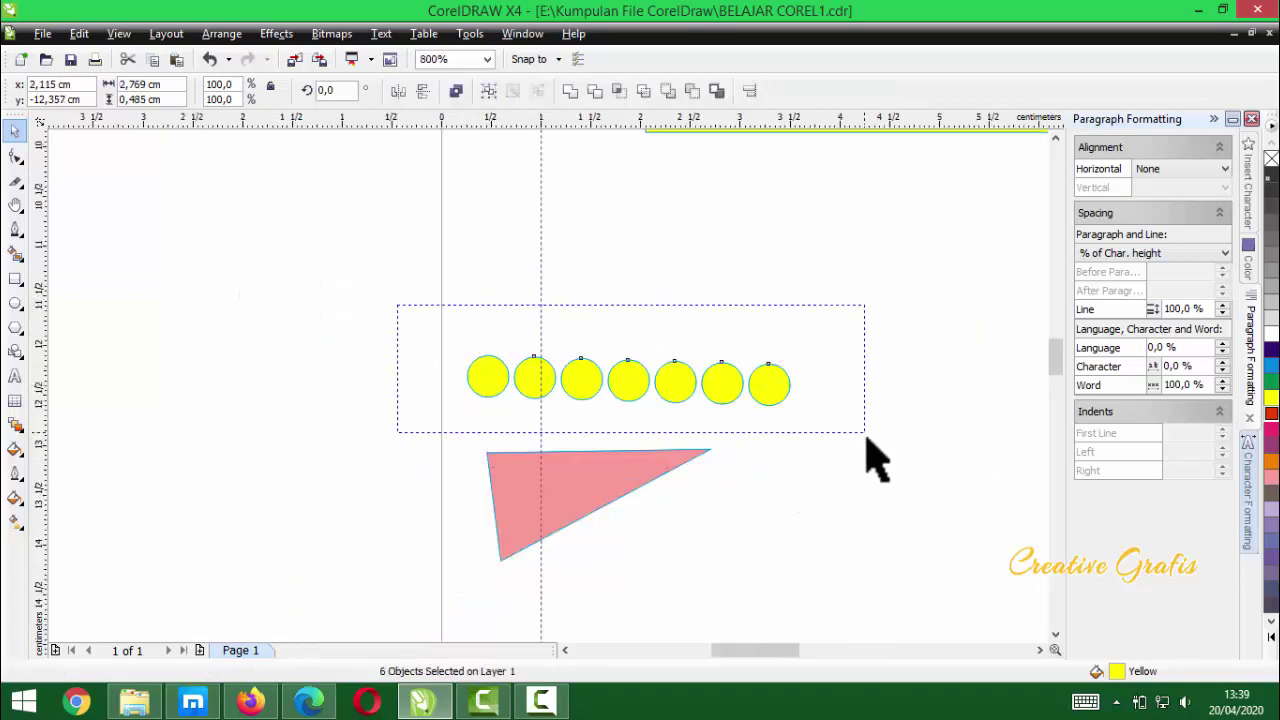
pyautogui.press('Delete')
# - Move the small pink triangle away from the guideline, centring it at about 3.89, -12.44 cm
pyautogui.press('F3')
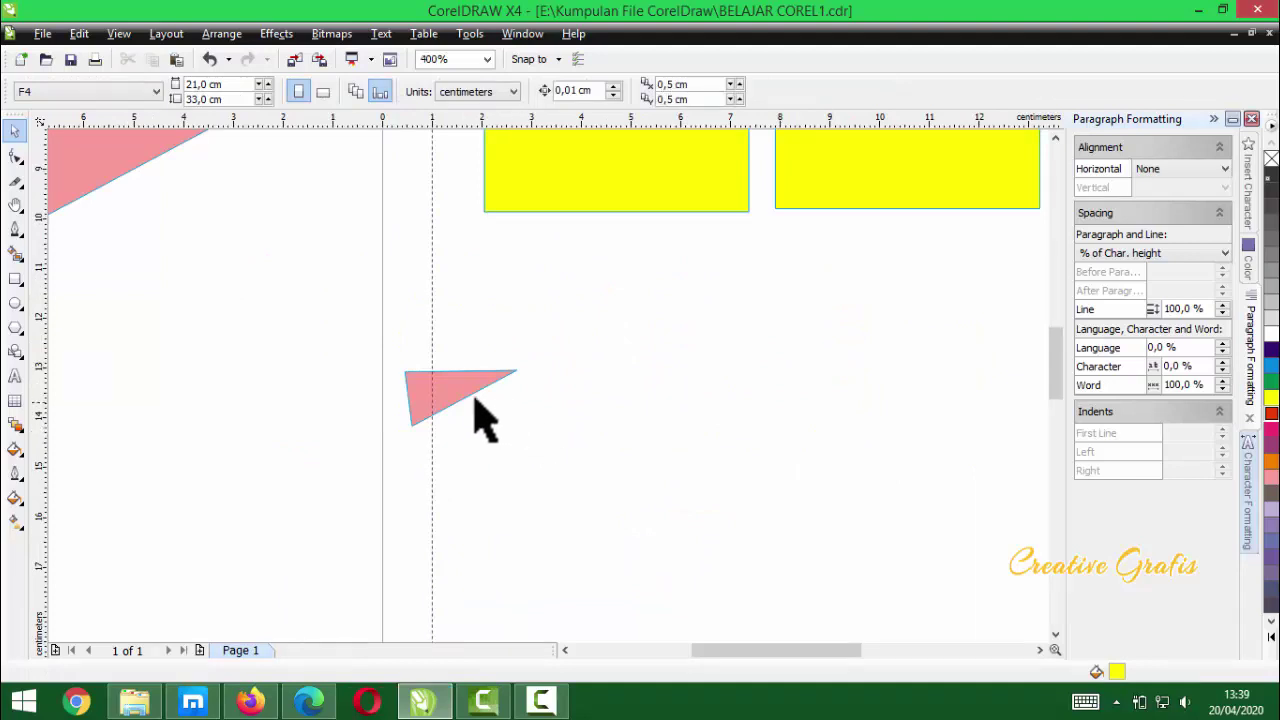
pyautogui.click(449, 386)
pyautogui.moveTo(449, 386); pyautogui.dragTo(565, 347)
# - Examine the corner nodes of the small pink triangle with the Shape tool
pyautogui.scroll(2, 565, 347)
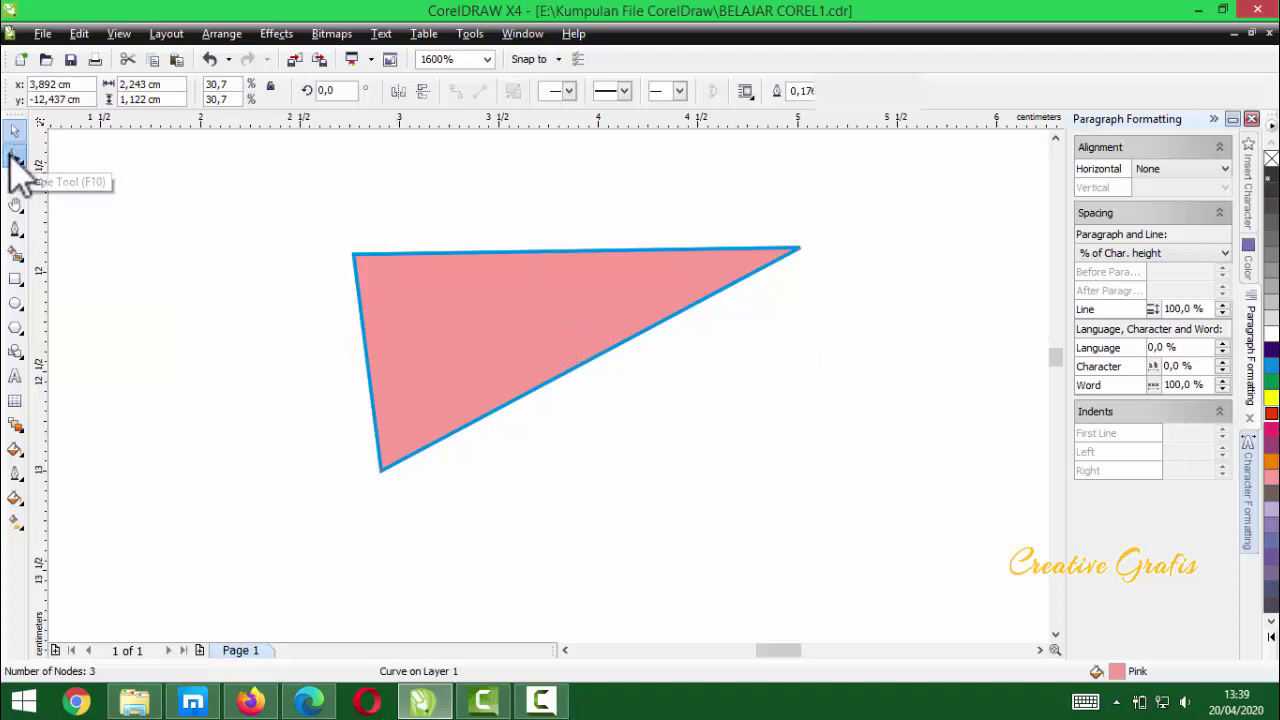
pyautogui.click(14, 158)
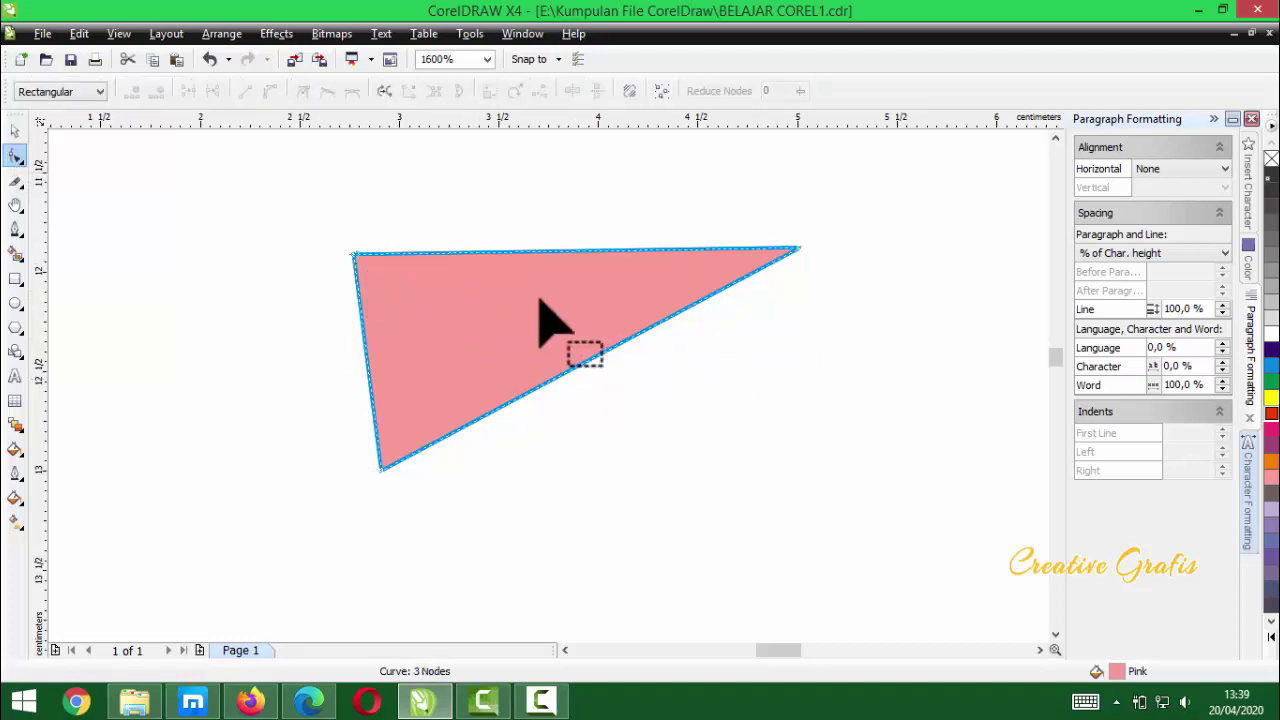
pyautogui.scroll(1, 455, 340)
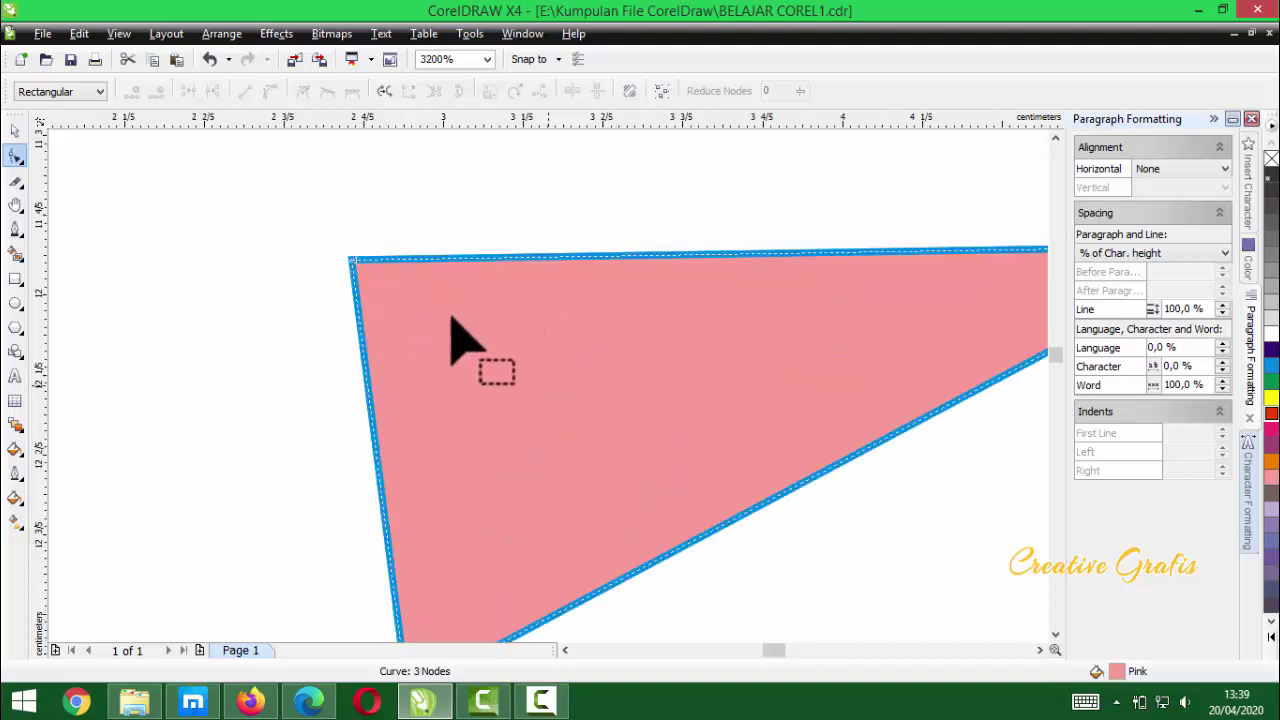
pyautogui.scroll(-3, 630, 425)
pyautogui.scroll(1, 645, 440)
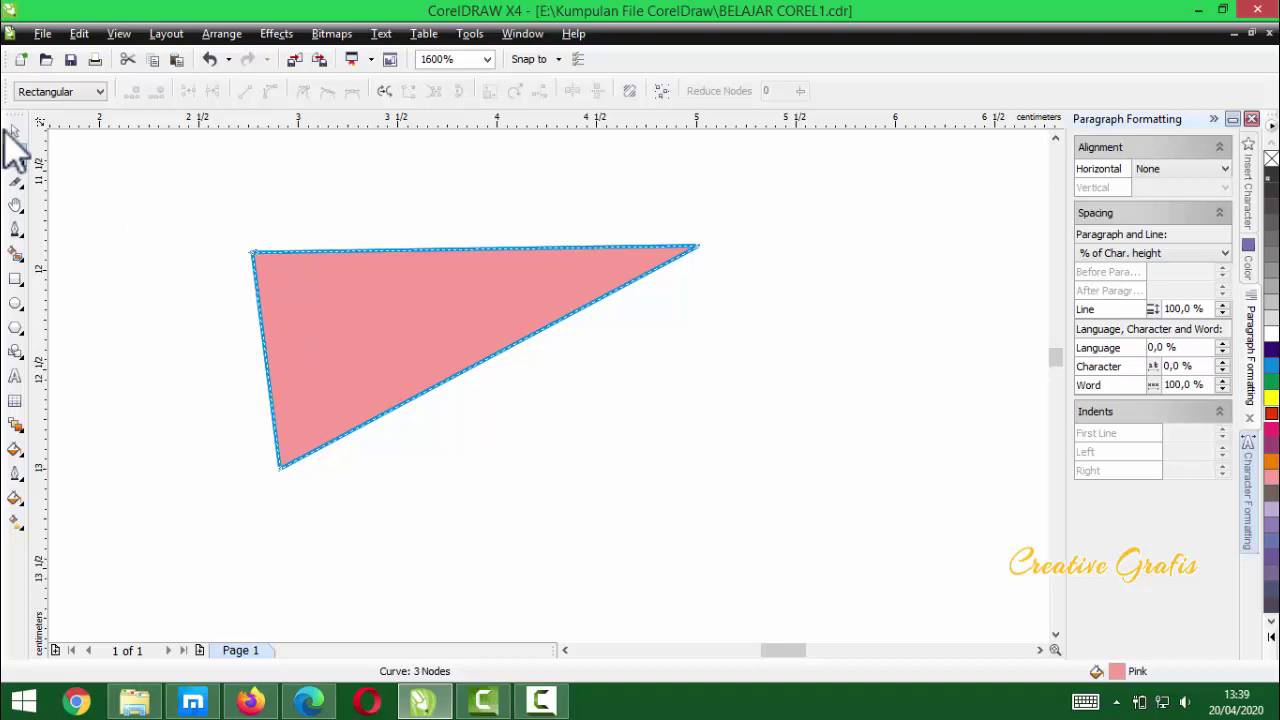
pyautogui.click(14, 133)
pyautogui.click(100, 234)
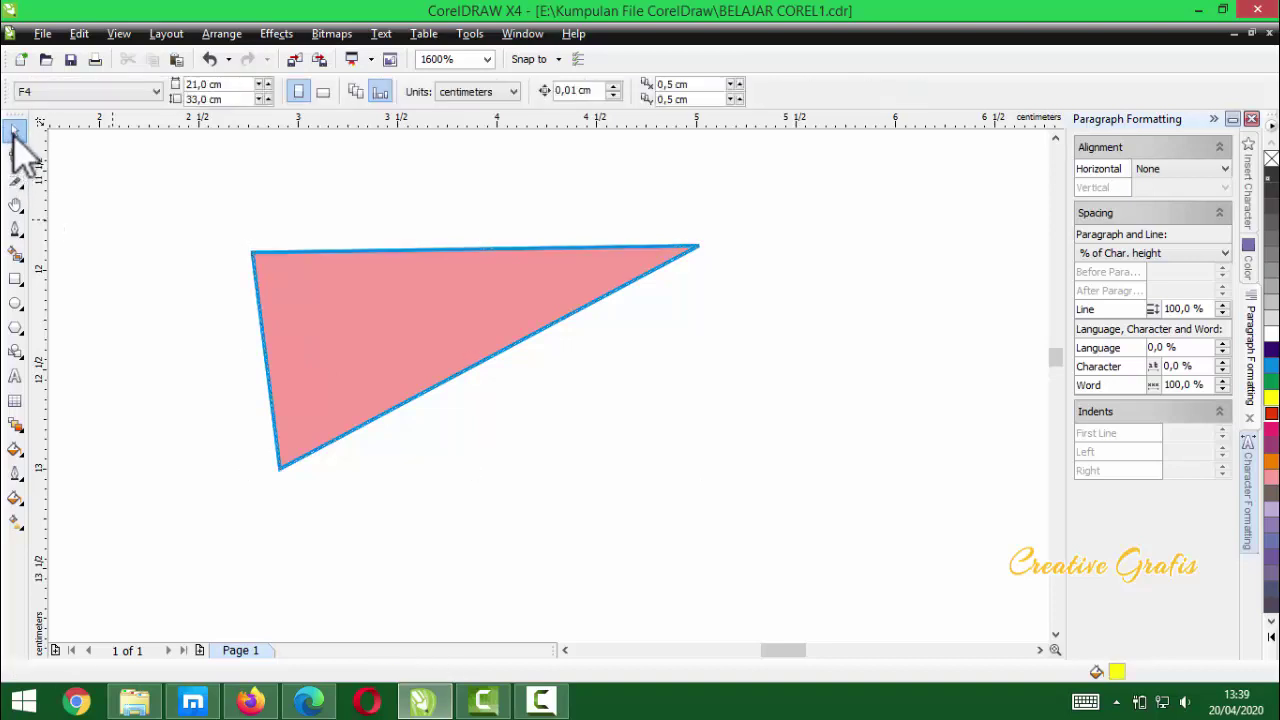
# - Copy the small pink triangle beside itself, centring the copy at about 5.18, -12.62 cm, and fill the copy with green
pyautogui.scroll(-1, 554, 408)
pyautogui.press('Tab')
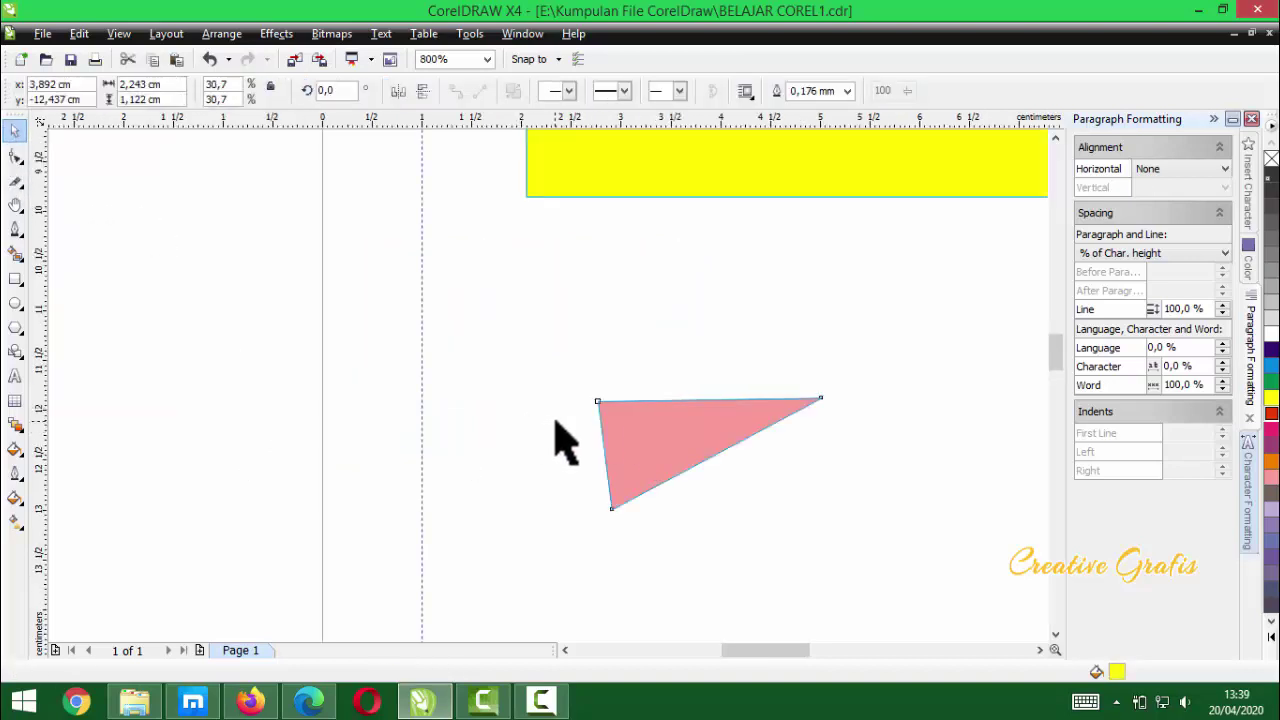
pyautogui.moveTo(621, 427); pyautogui.dragTo(766, 456)
pyautogui.rightClick(766, 456)
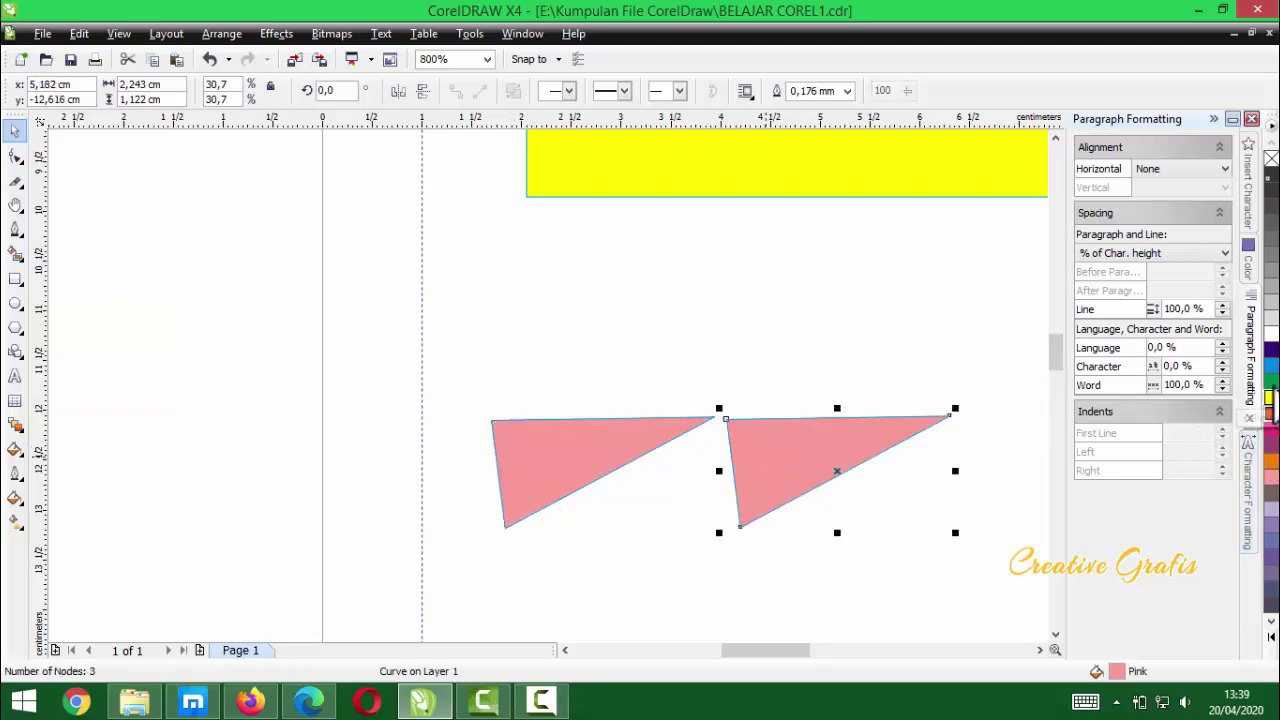
pyautogui.click(1271, 380)
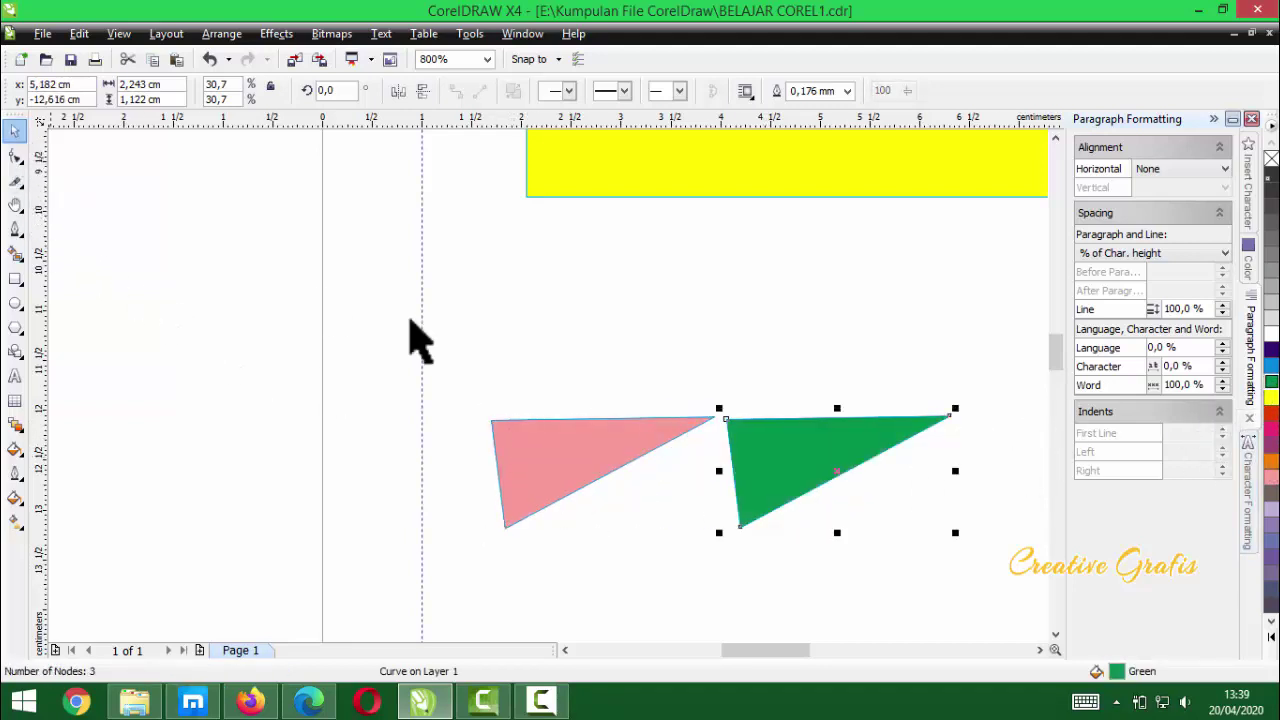
# - Select the pink and green triangles together and move the pair so its centre is at about 3.20, -11.60 cm
pyautogui.moveTo(436, 347); pyautogui.dragTo(988, 571)
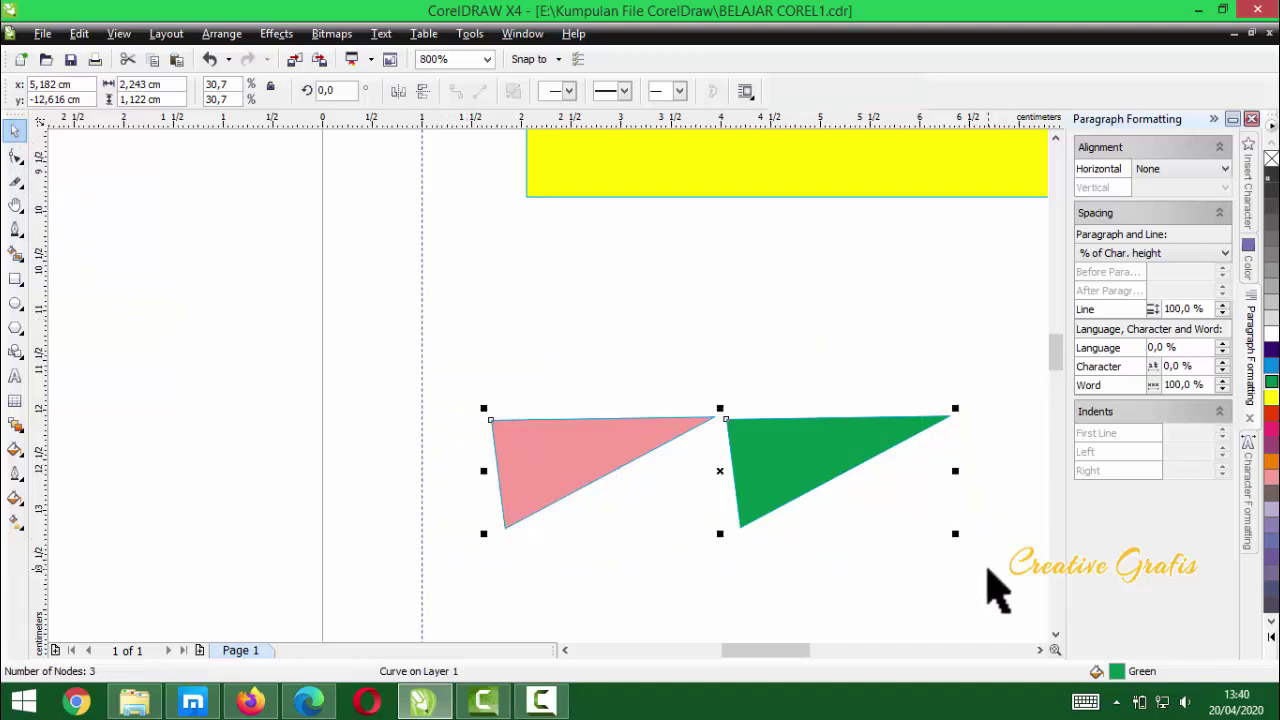
pyautogui.click(546, 344)
pyautogui.moveTo(666, 356); pyautogui.dragTo(746, 468)
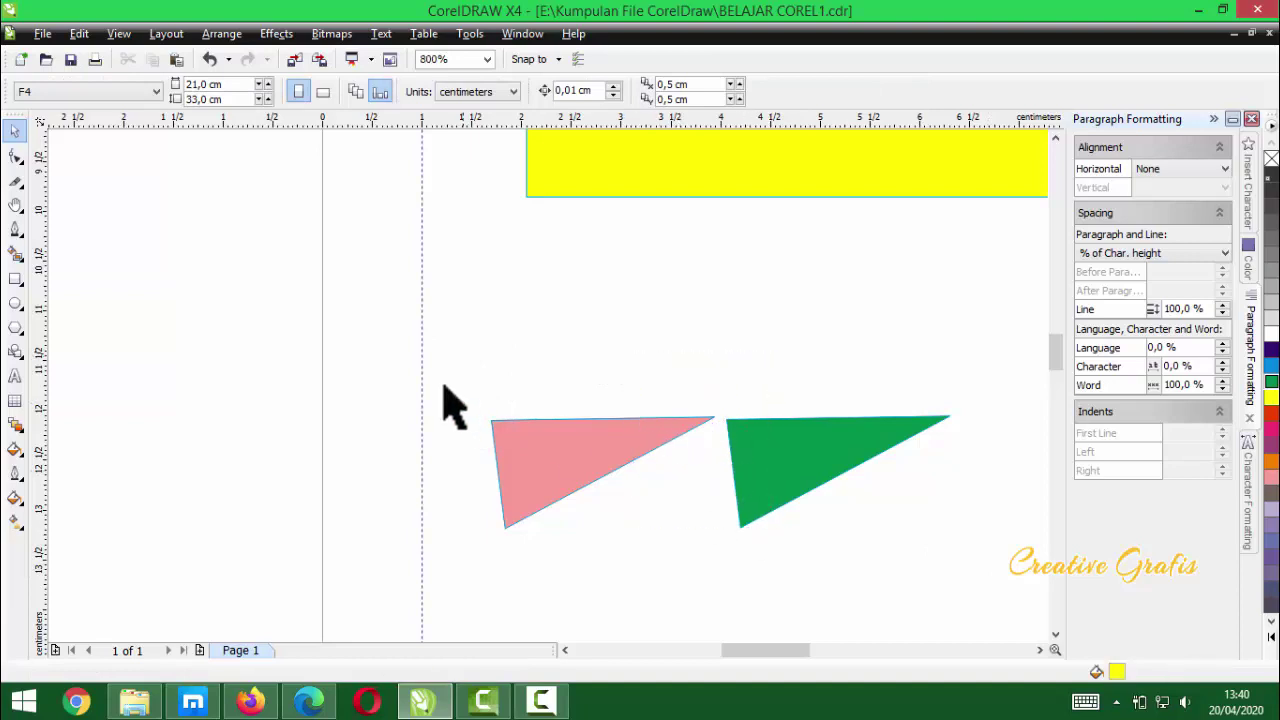
pyautogui.moveTo(422, 383); pyautogui.dragTo(964, 550)
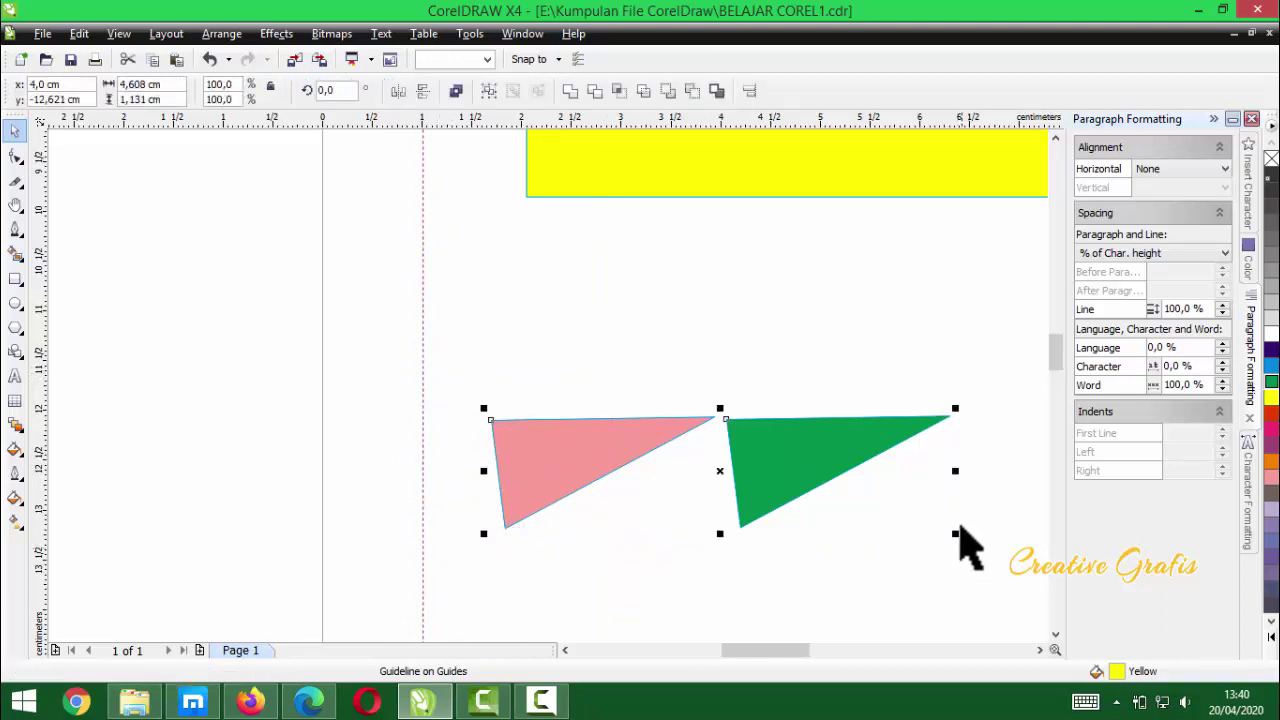
pyautogui.moveTo(784, 432); pyautogui.dragTo(707, 334)
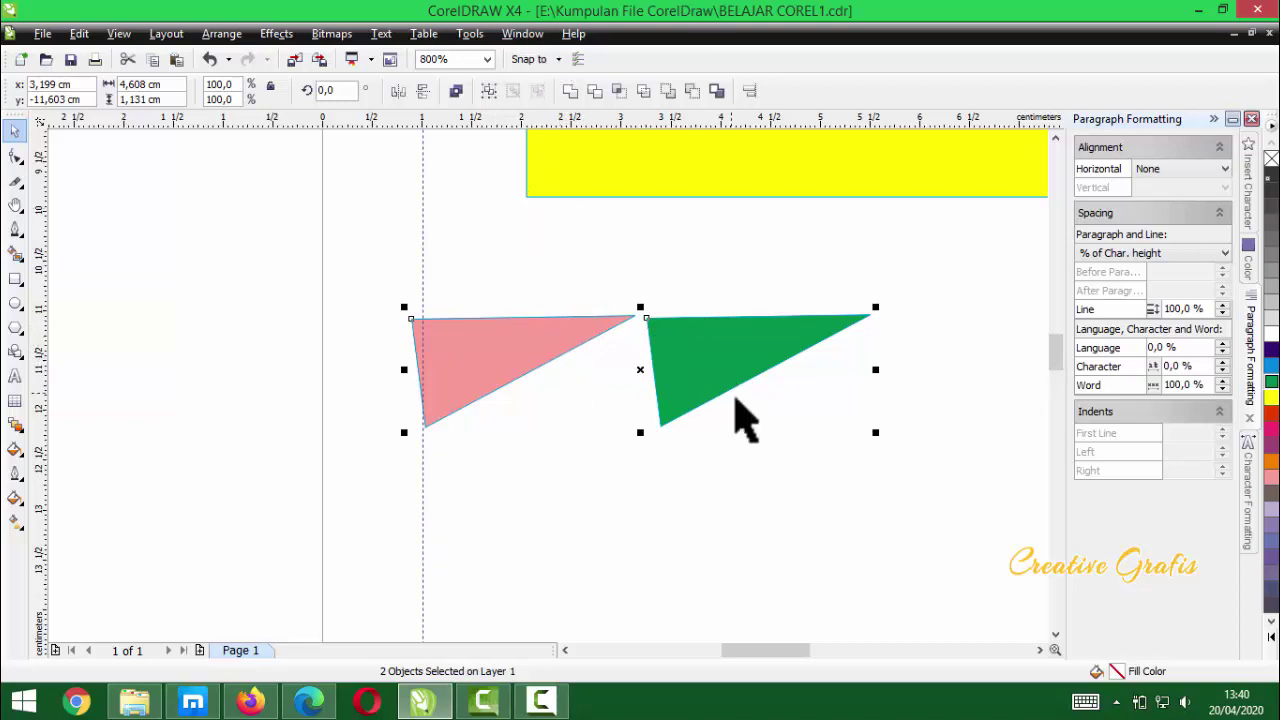
# - Select the green triangle on its own and delete it, keeping the pink triangle
pyautogui.click(562, 500)
pyautogui.click(700, 366)
pyautogui.click(523, 360)
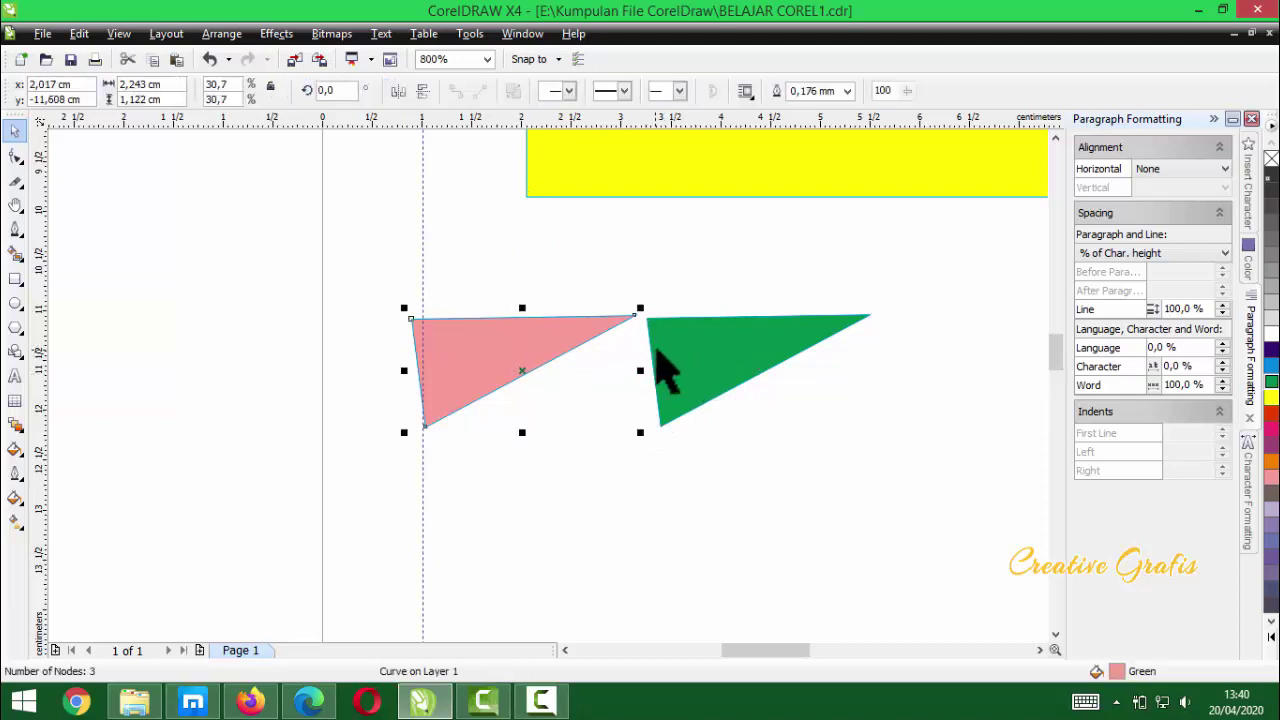
pyautogui.press('Tab')
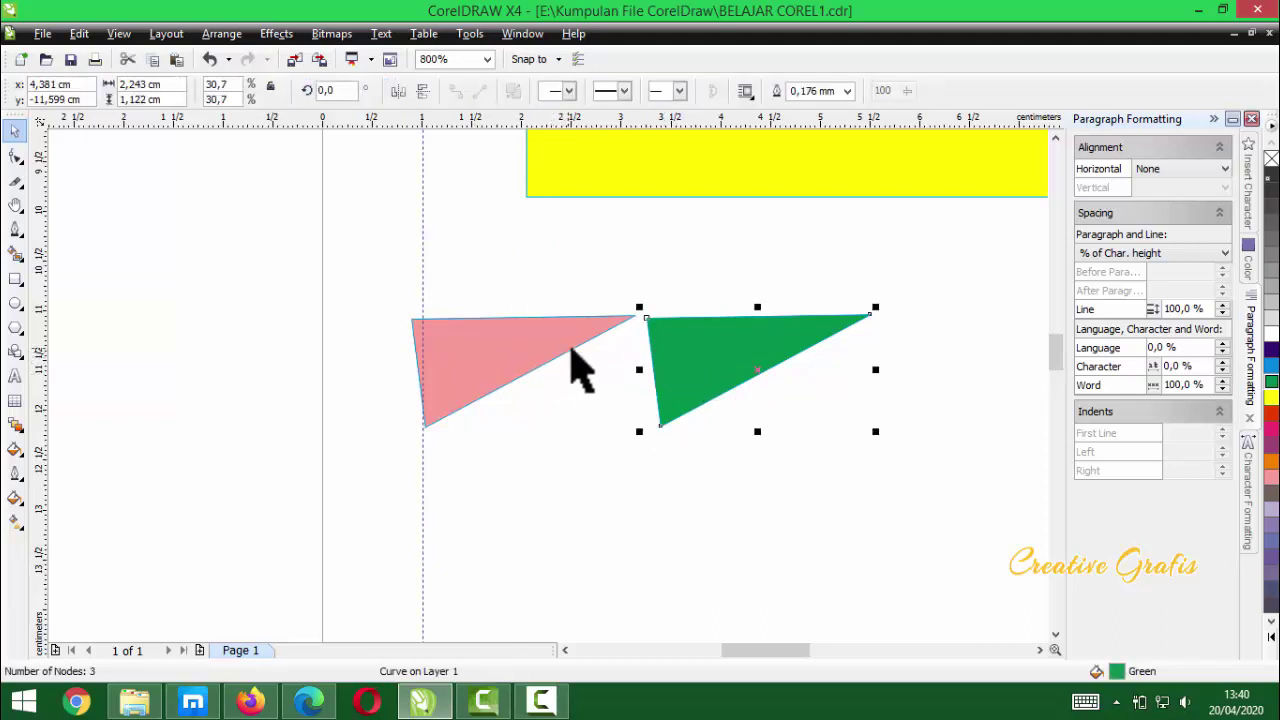
pyautogui.press('Delete')
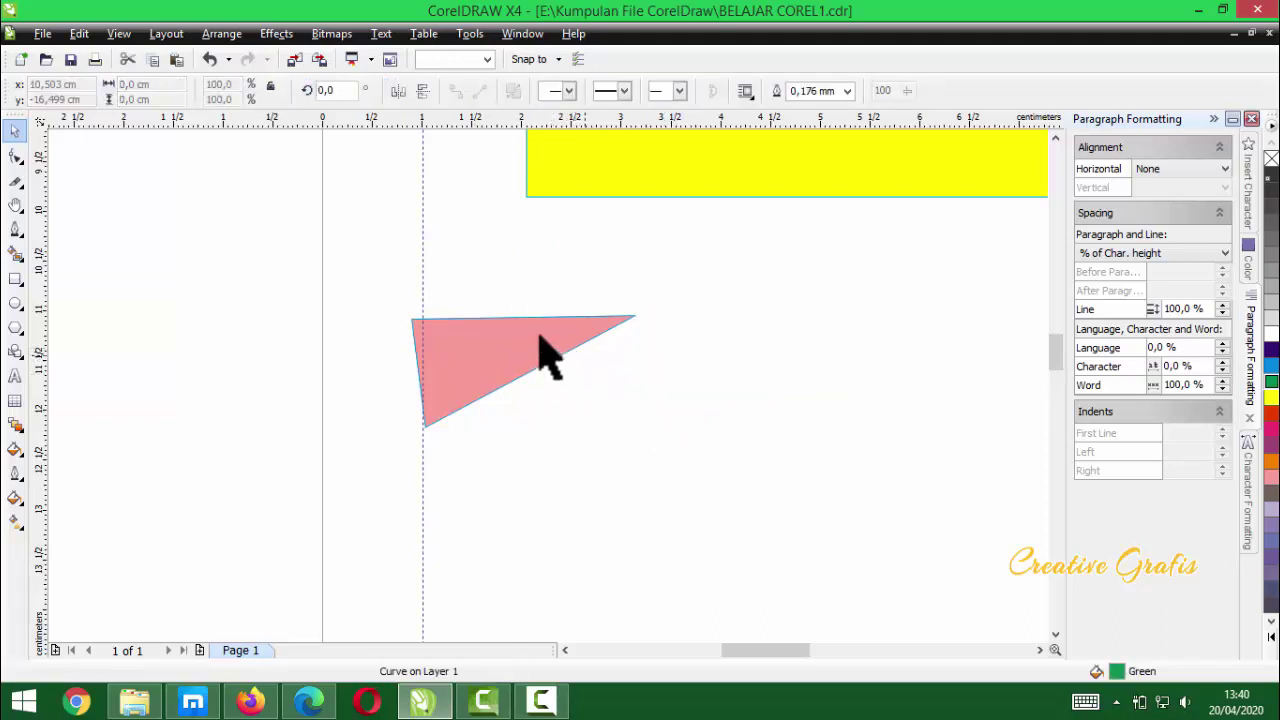
# - Move the pink triangle's upper-left node inward to about 1.04, -11.17 cm with the Shape tool
pyautogui.click(537, 340)
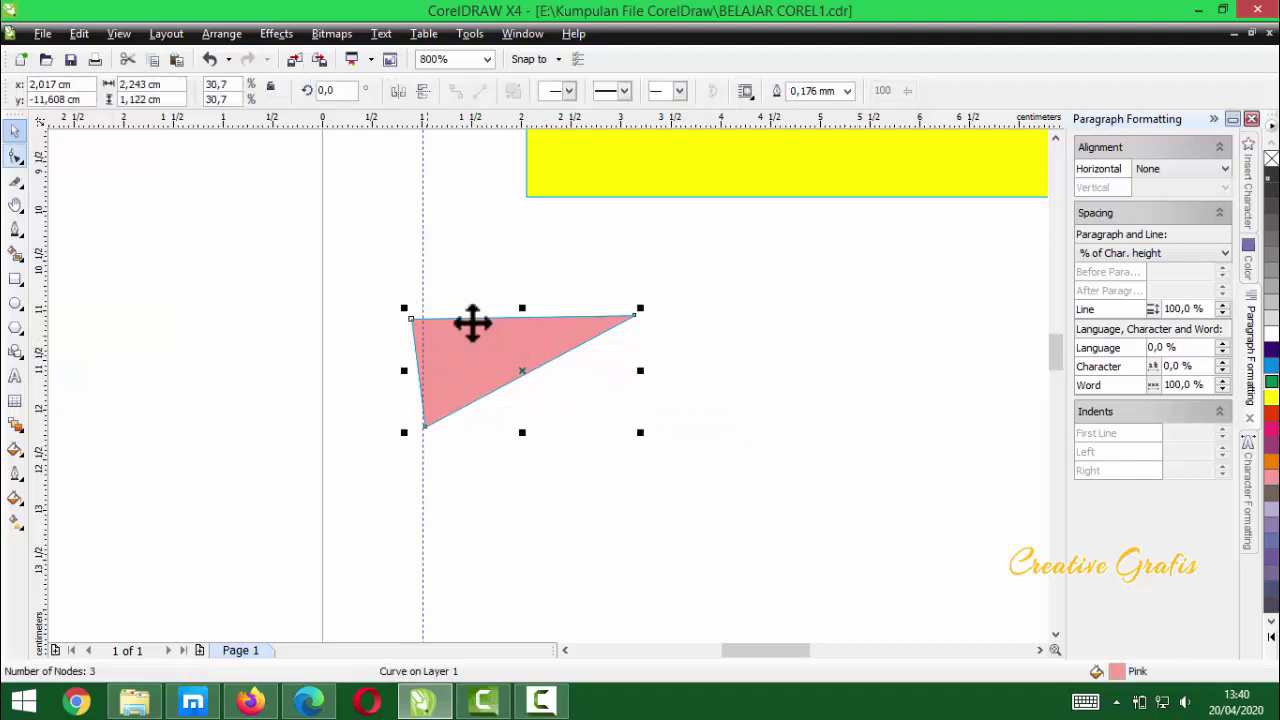
pyautogui.click(15, 158)
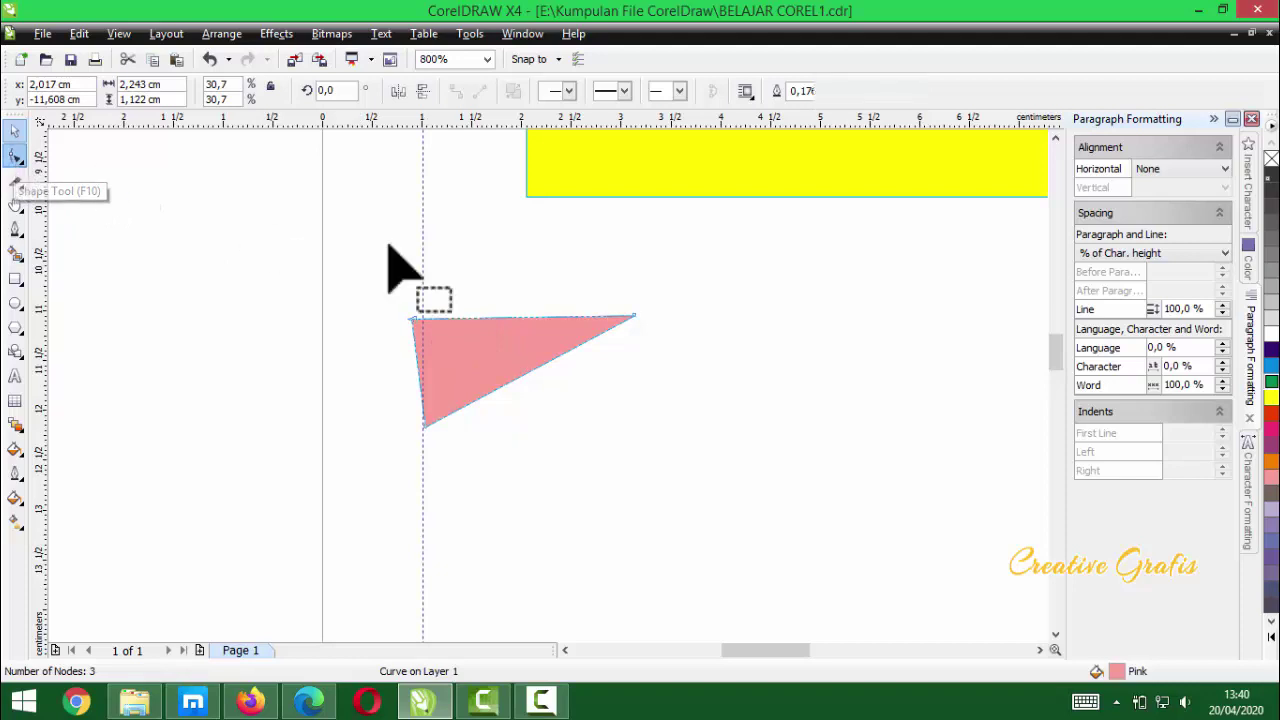
pyautogui.scroll(1, 489, 368)
pyautogui.scroll(1, 548, 386)
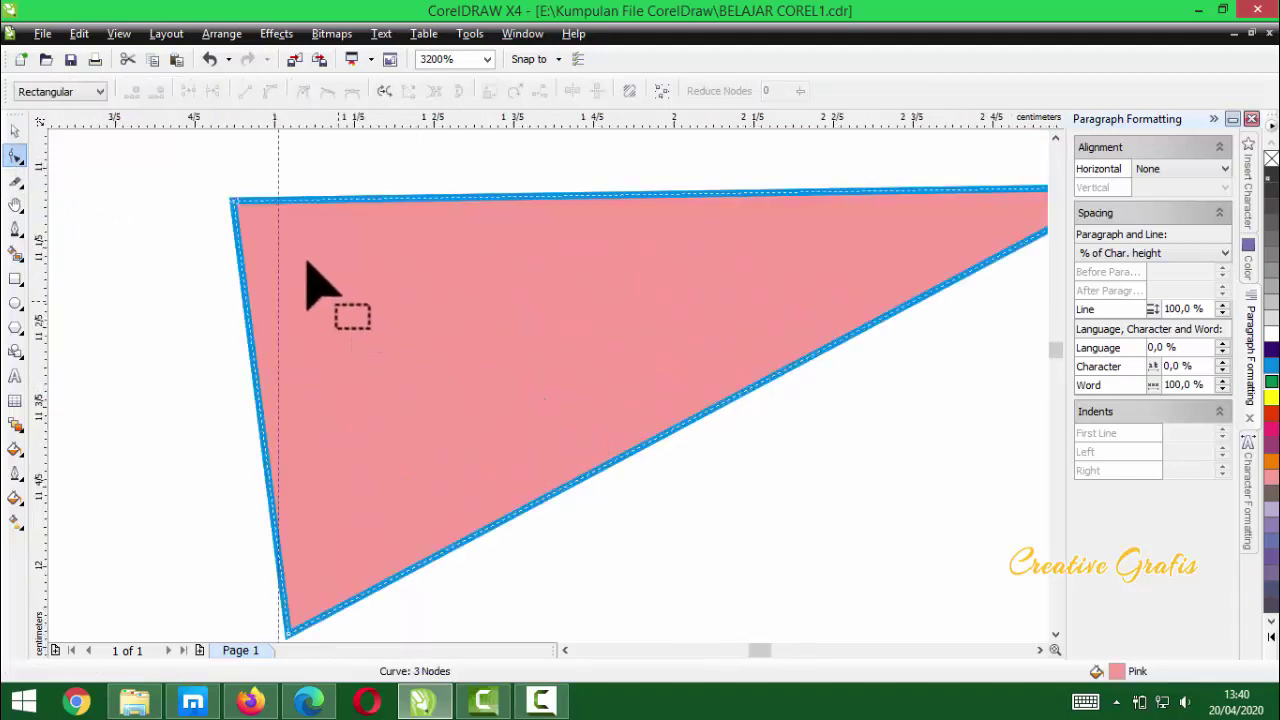
pyautogui.moveTo(237, 200); pyautogui.dragTo(289, 236)
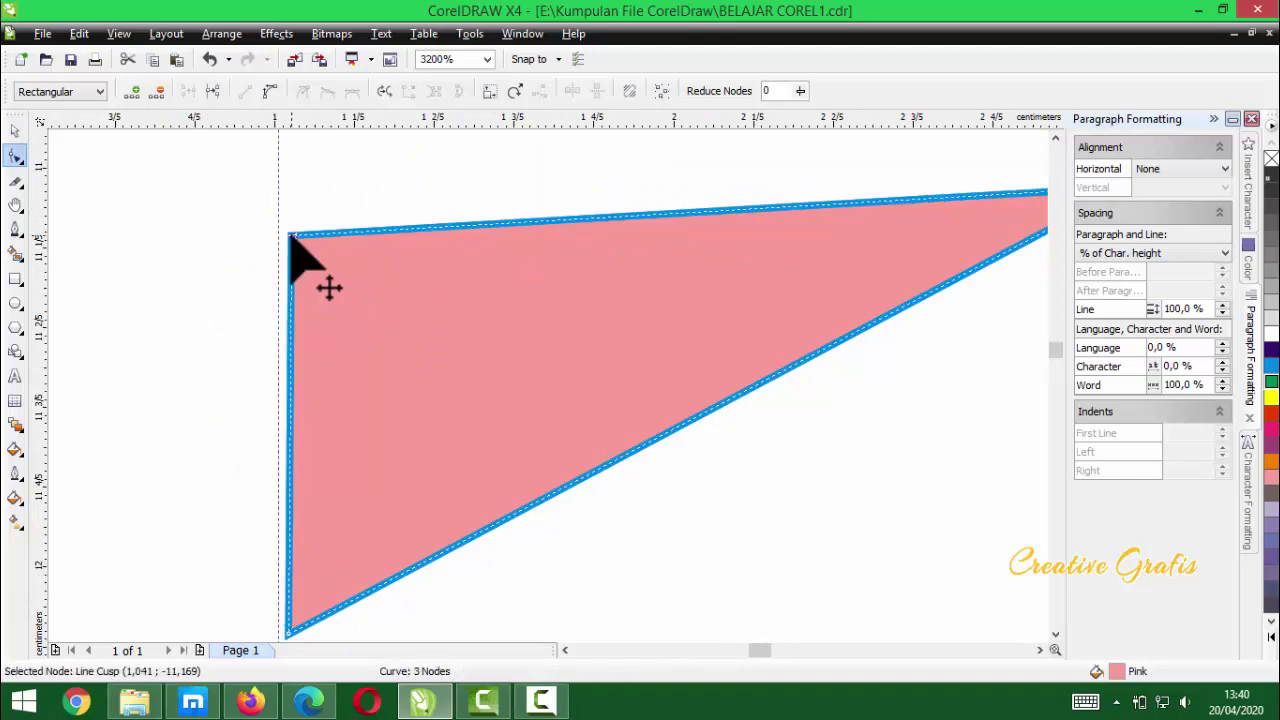
# - Select all three nodes of the pink triangle and shift them together to the other side of the guideline
pyautogui.scroll(-1, 360, 345)
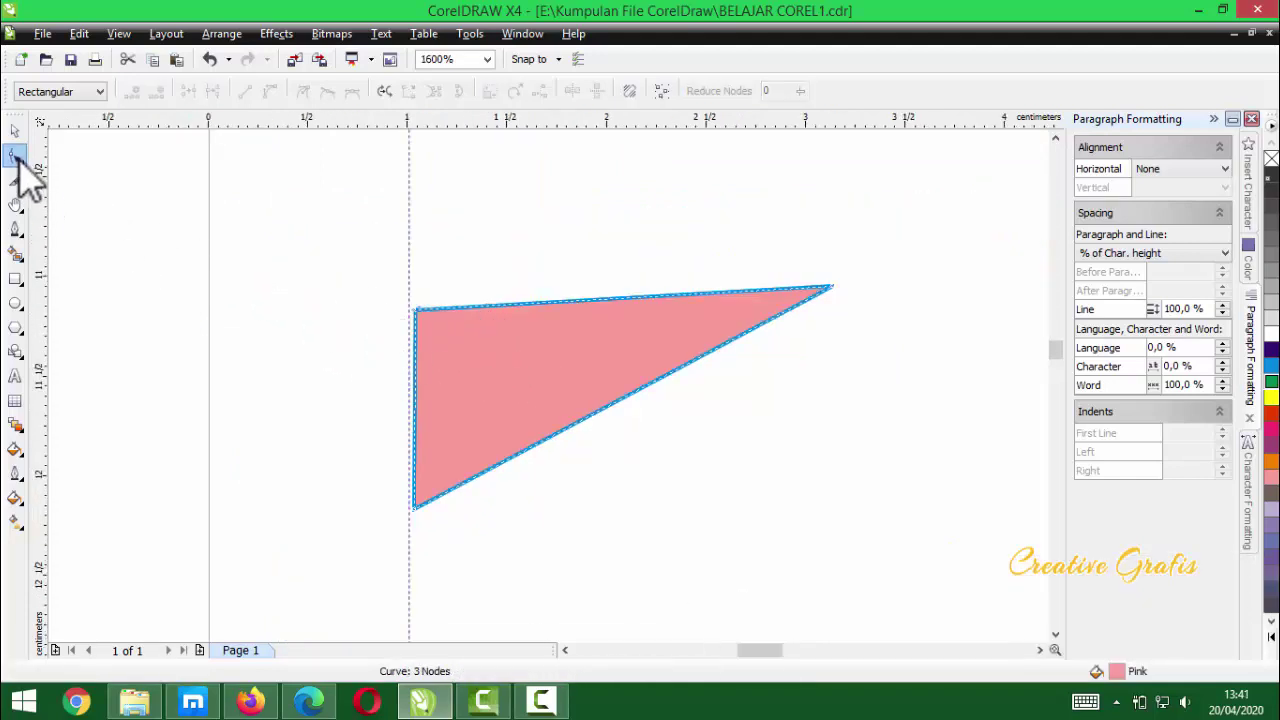
pyautogui.moveTo(366, 258); pyautogui.dragTo(907, 548)
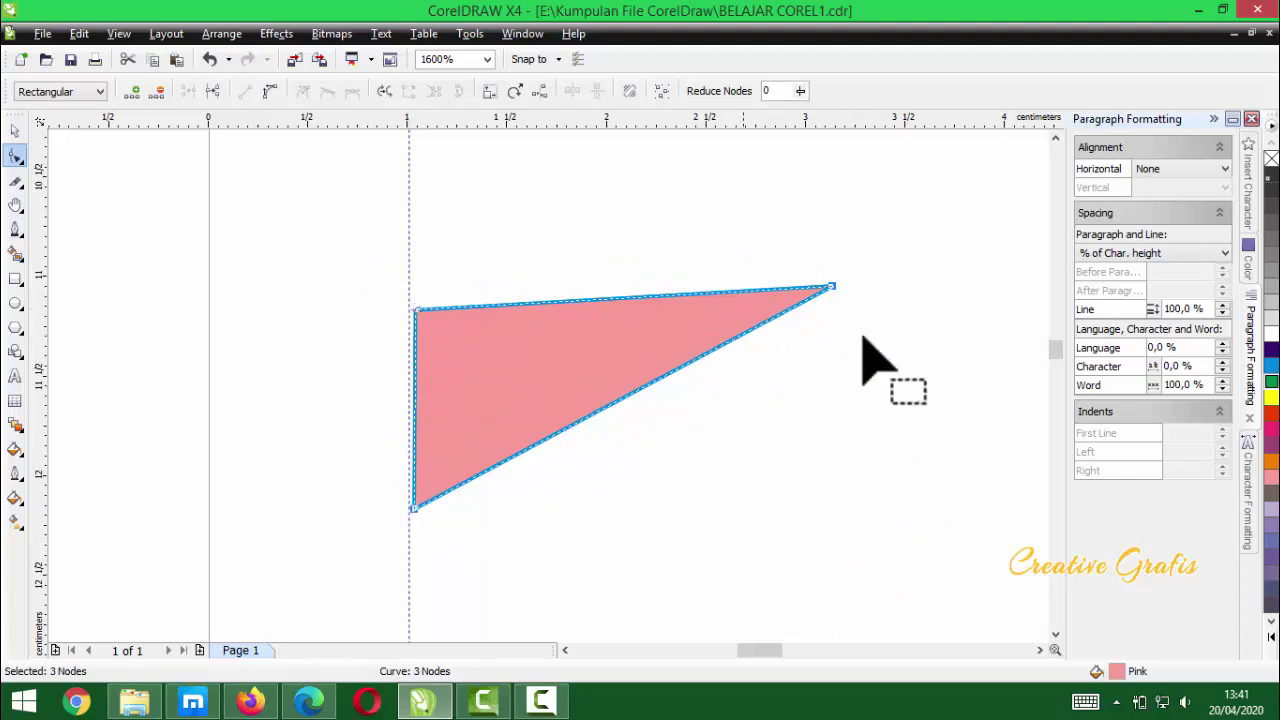
pyautogui.moveTo(831, 287); pyautogui.dragTo(768, 286)
# - Select the pink triangle's two left nodes and move them together upward, close to the vertical guideline
pyautogui.moveTo(312, 238); pyautogui.dragTo(425, 570)
pyautogui.moveTo(346, 306); pyautogui.dragTo(450, 120)
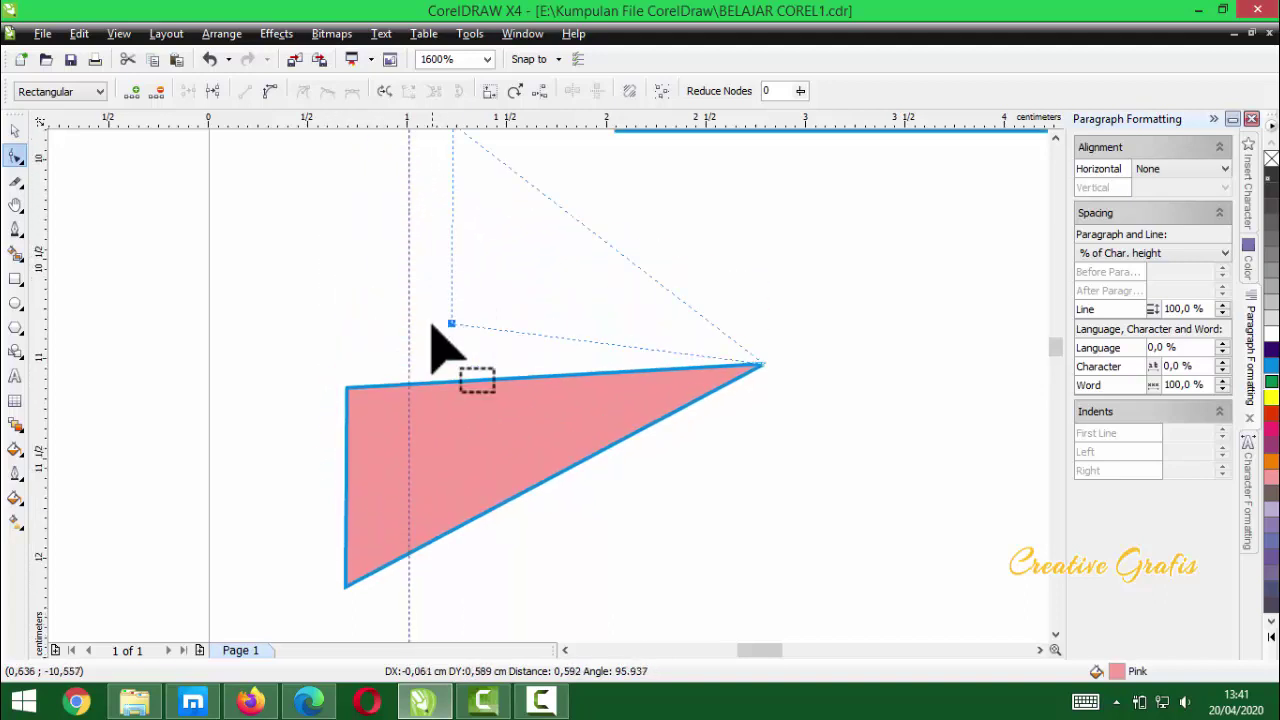
pyautogui.moveTo(448, 326); pyautogui.dragTo(395, 485)
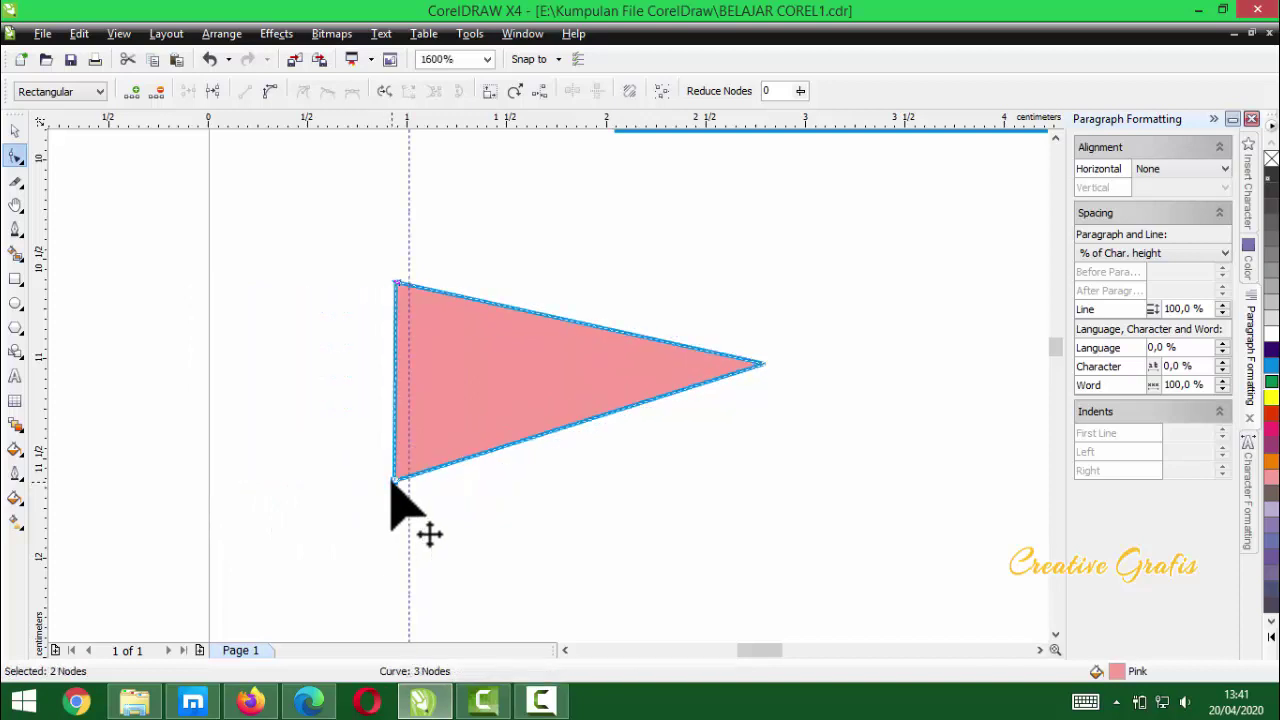
# - Shift the triangle's lower-left and right nodes together, and move the right node alone to about 2.28, -10.87 cm
pyautogui.moveTo(334, 332); pyautogui.dragTo(831, 531)
pyautogui.moveTo(398, 482)
pyautogui.mouseDown()
pyautogui.moveTo(499, 433)
pyautogui.moveTo(268, 466)
pyautogui.moveTo(411, 464)
pyautogui.mouseUp()
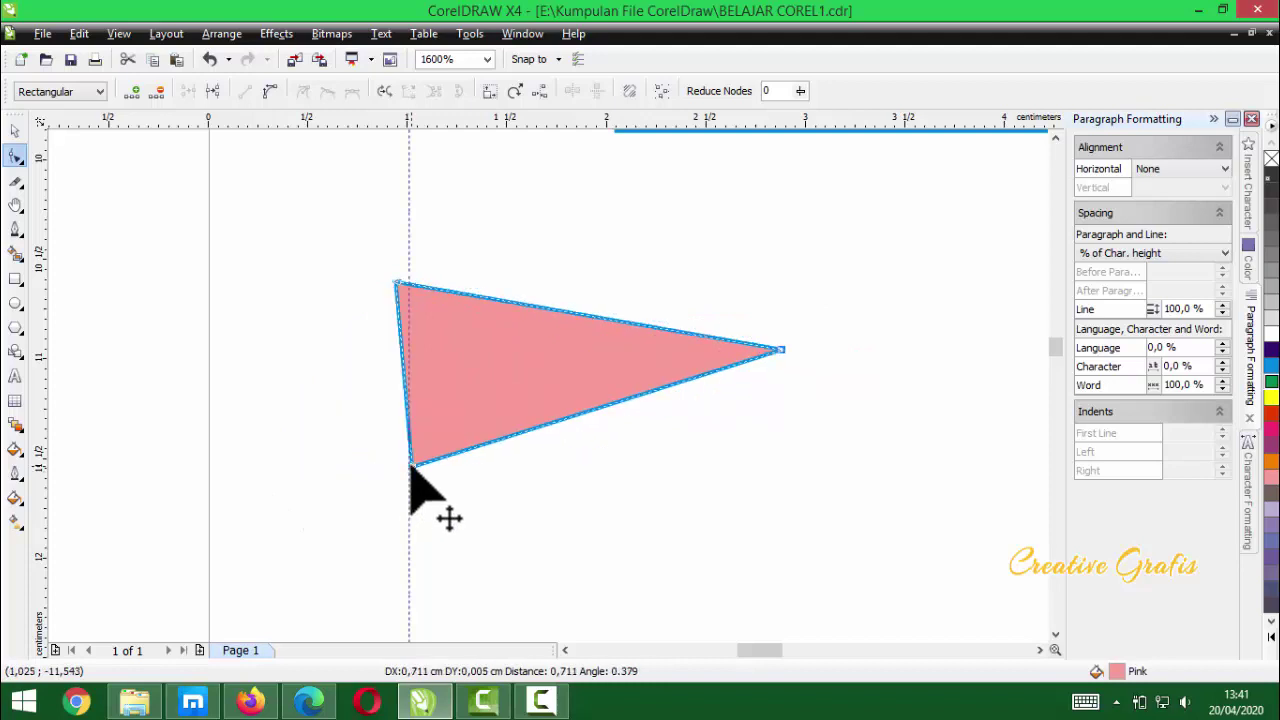
pyautogui.click(783, 350)
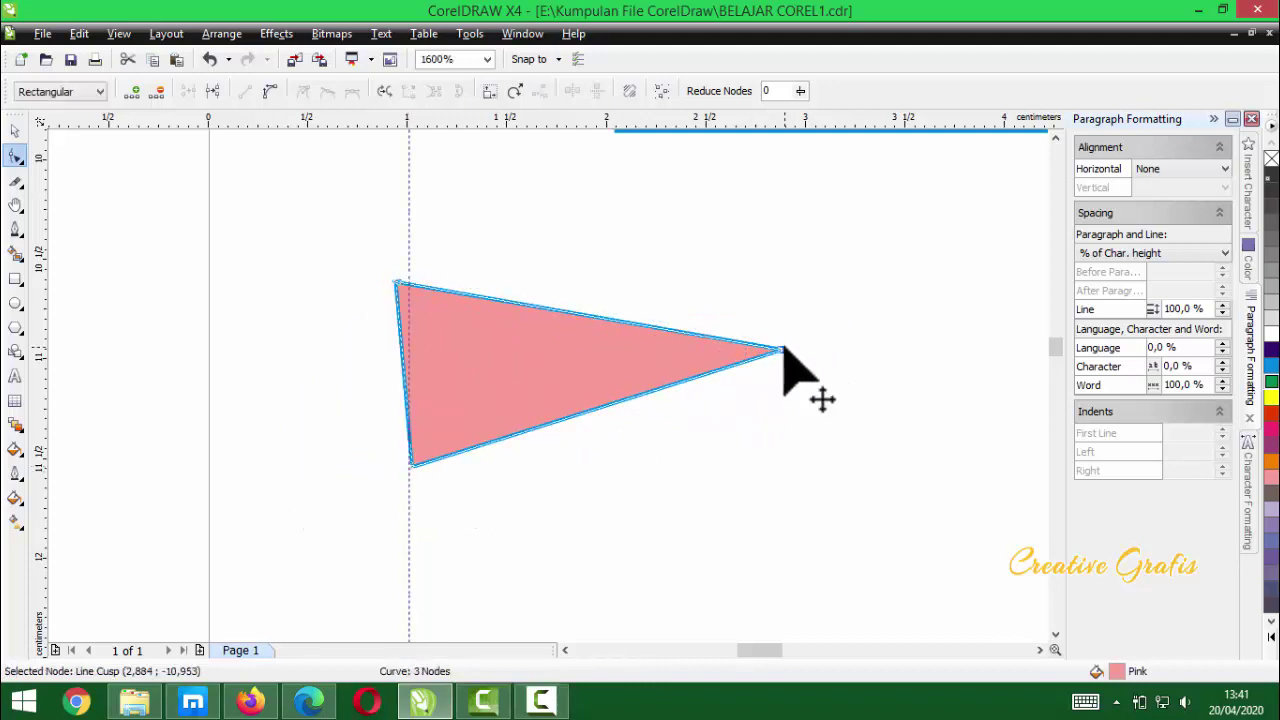
pyautogui.moveTo(783, 350); pyautogui.dragTo(660, 333)
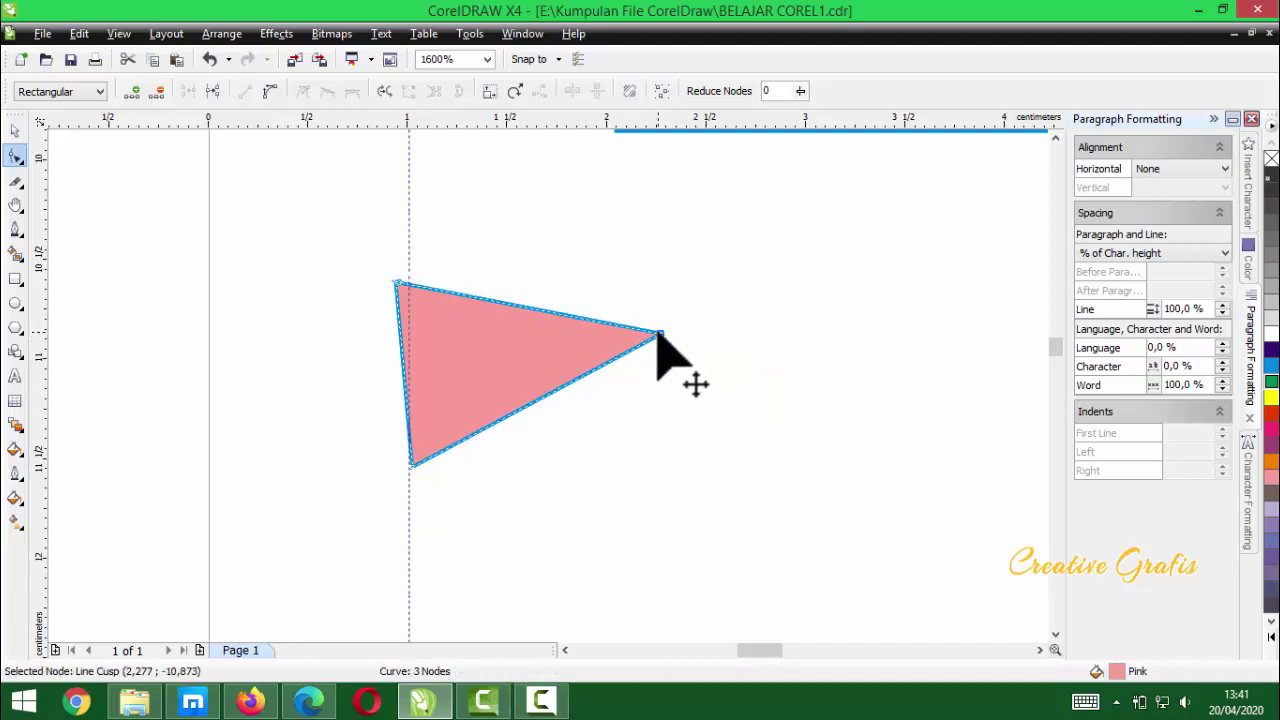
# - Select the reshaped pink triangle as a whole object with the Pick tool and delete it
pyautogui.scroll(-1, 660, 333)
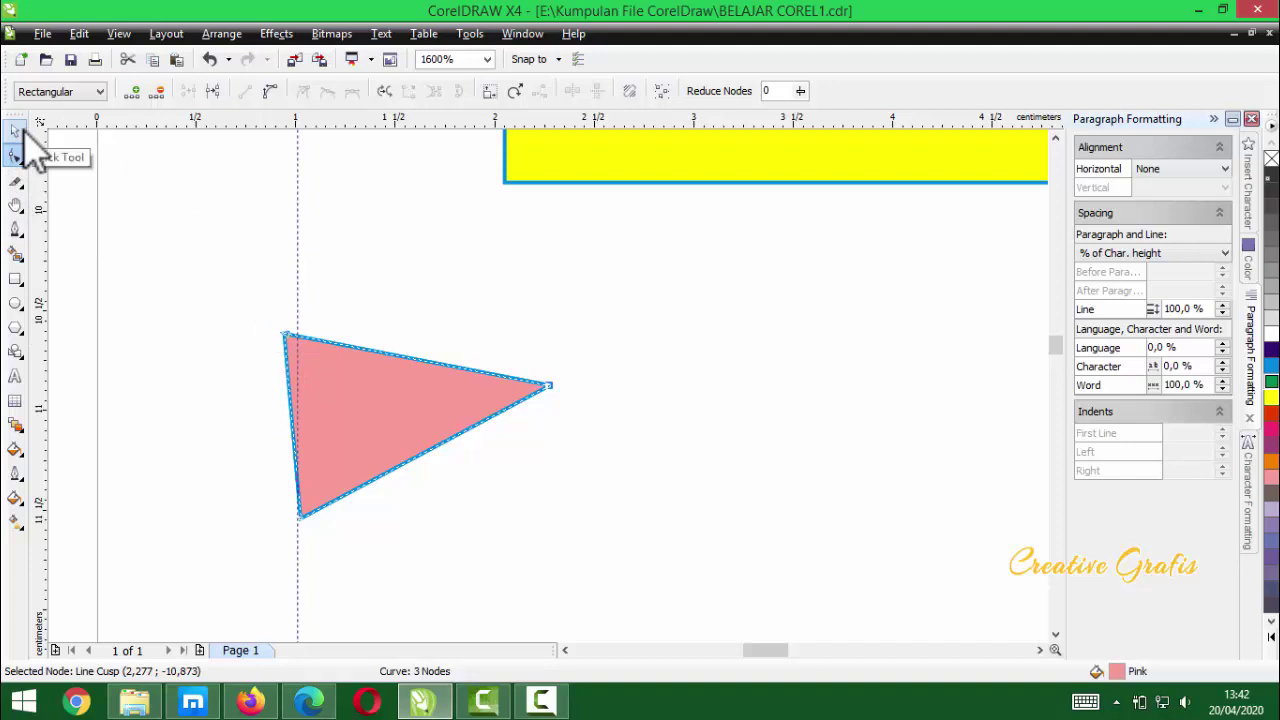
pyautogui.click(27, 131)
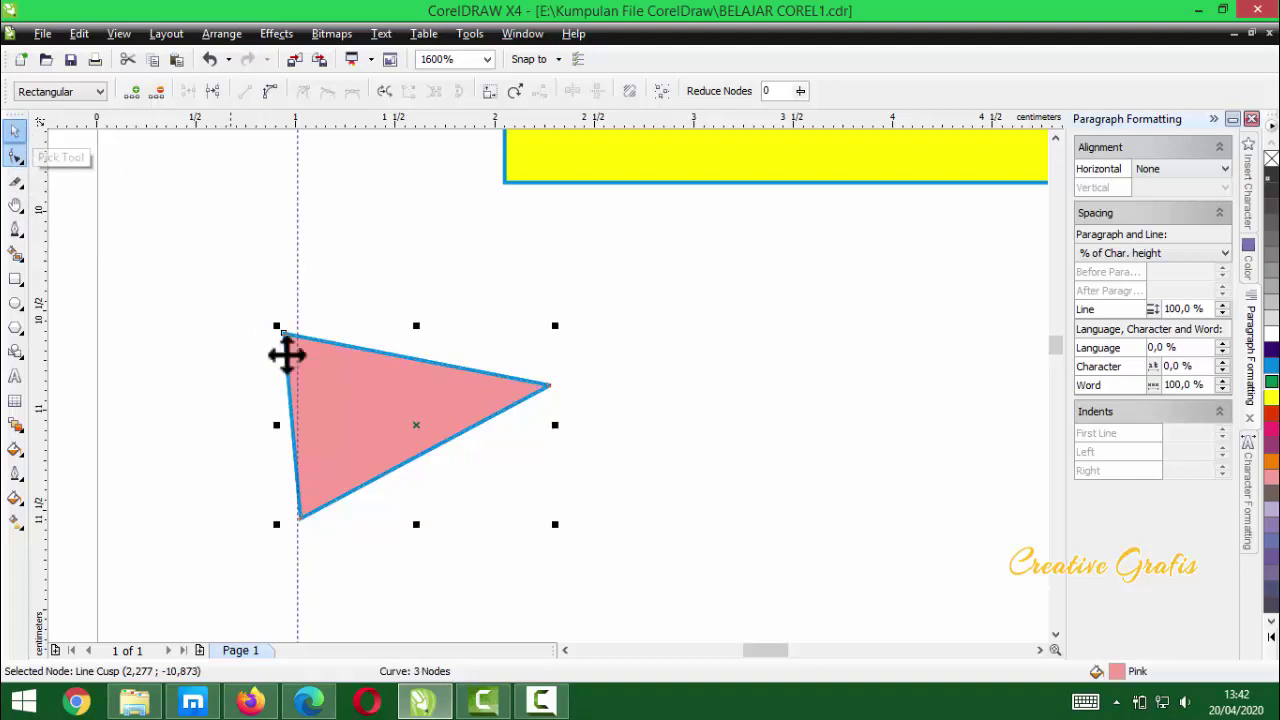
pyautogui.moveTo(417, 391); pyautogui.dragTo(440, 410)
pyautogui.press('Delete')
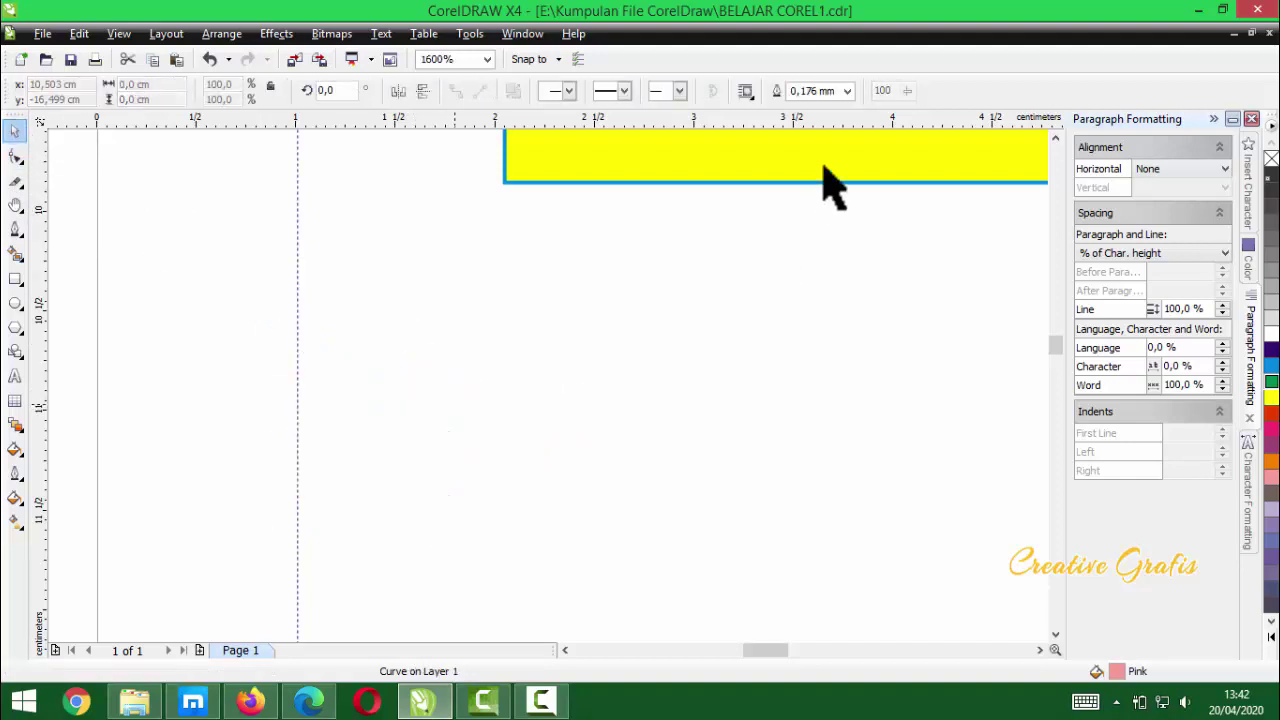
# - Move the lower-left yellow rectangle down to about 3.62, -13.40 cm and scale it to about 2.97 × 1.58 cm
pyautogui.moveTo(835, 151); pyautogui.dragTo(500, 517)
pyautogui.scroll(-2, 567, 368)
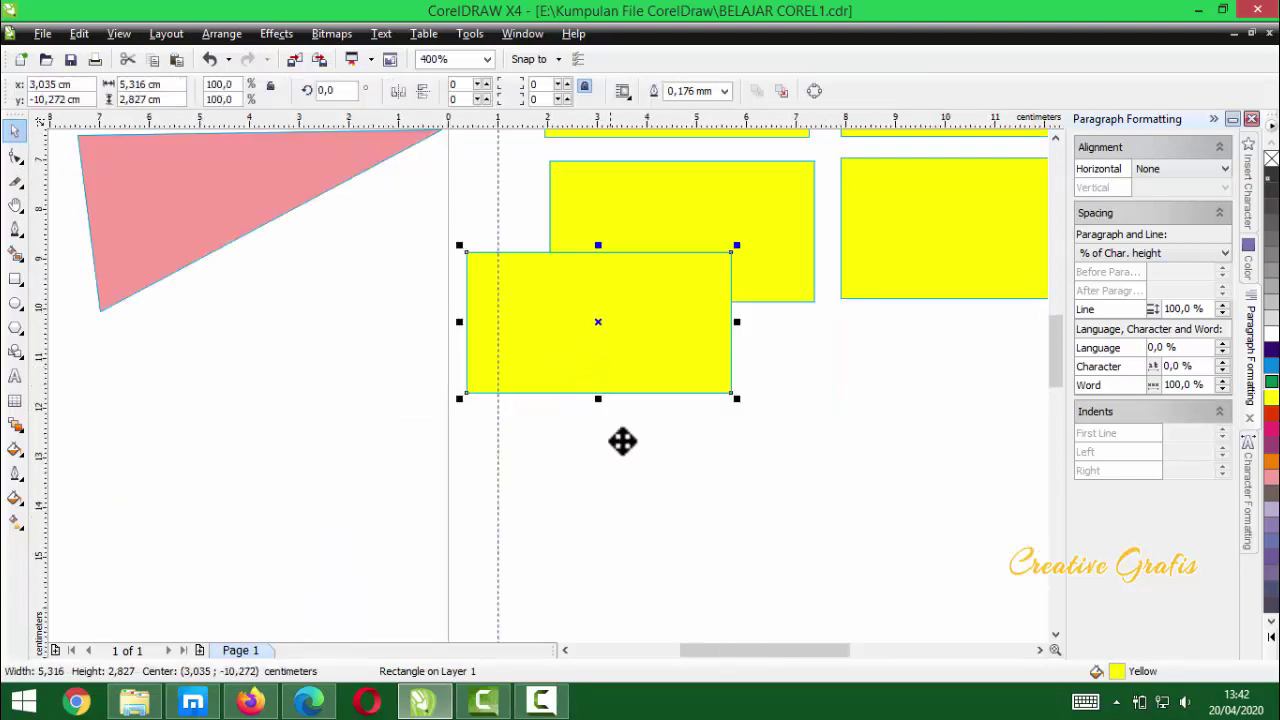
pyautogui.moveTo(722, 274); pyautogui.dragTo(620, 428)
pyautogui.moveTo(557, 478)
pyautogui.mouseDown()
pyautogui.moveTo(642, 480)
pyautogui.moveTo(557, 478)
pyautogui.mouseUp()
pyautogui.scroll(2, 557, 478)
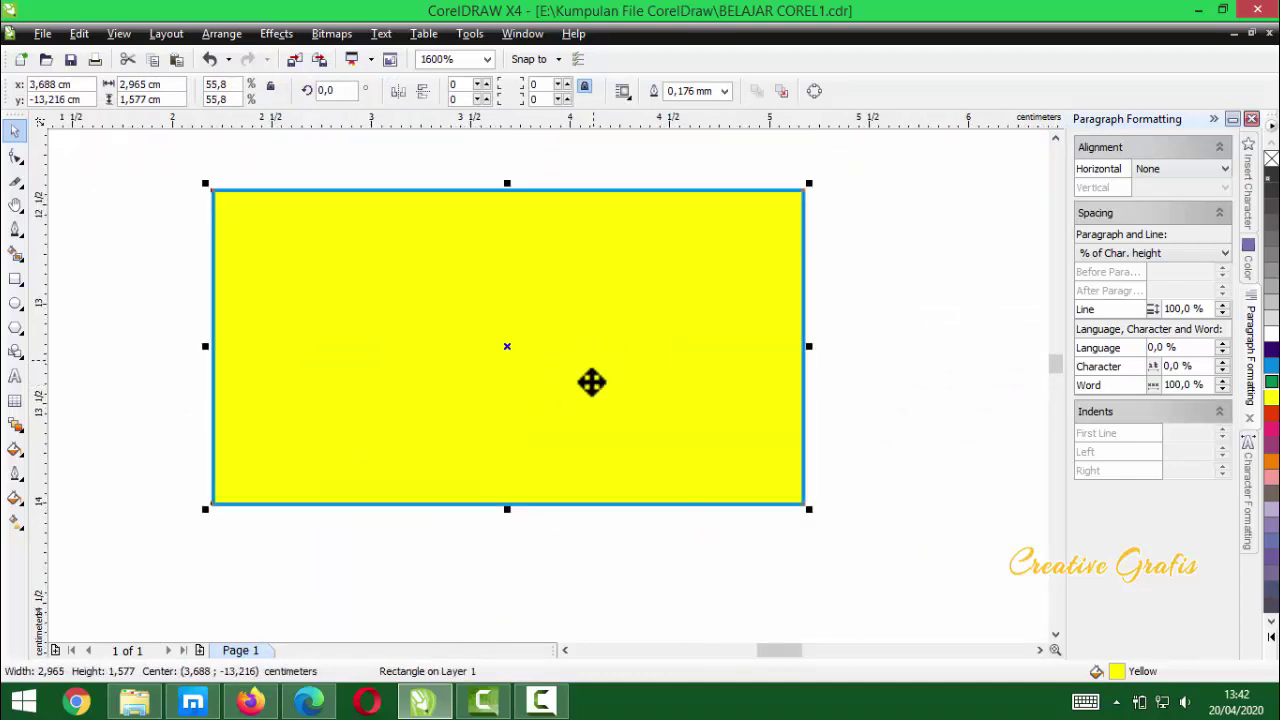
pyautogui.moveTo(591, 382); pyautogui.dragTo(578, 418)
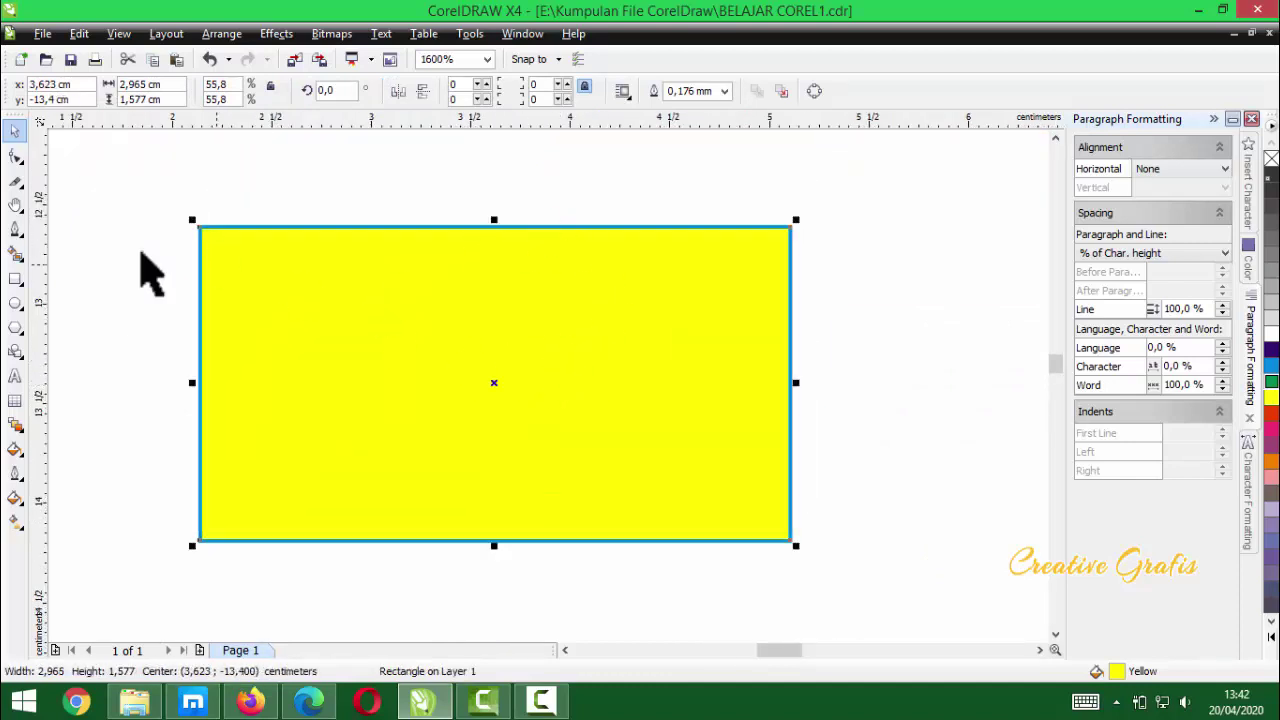
# - Try the small yellow rectangle's upper-right corner node with the Shape tool and convert the rectangle to curves
pyautogui.click(15, 156)
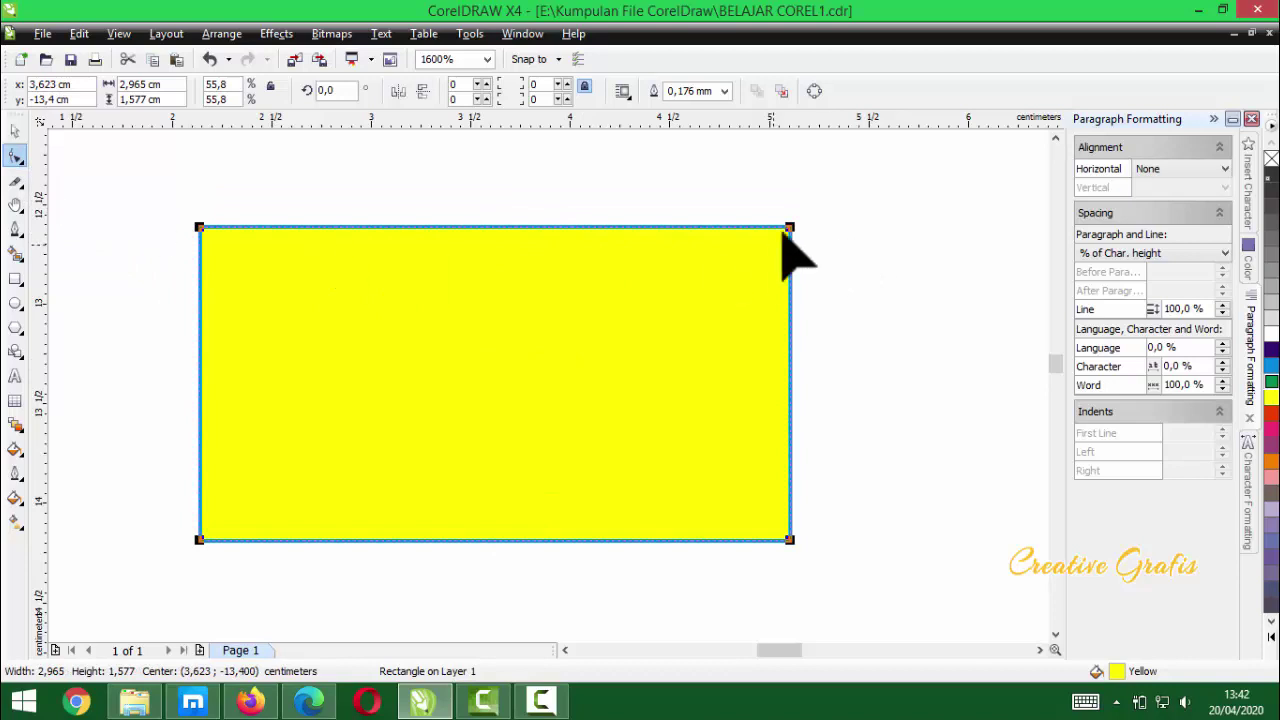
pyautogui.moveTo(790, 228)
pyautogui.mouseDown()
pyautogui.moveTo(789, 312)
pyautogui.moveTo(787, 230)
pyautogui.mouseUp()
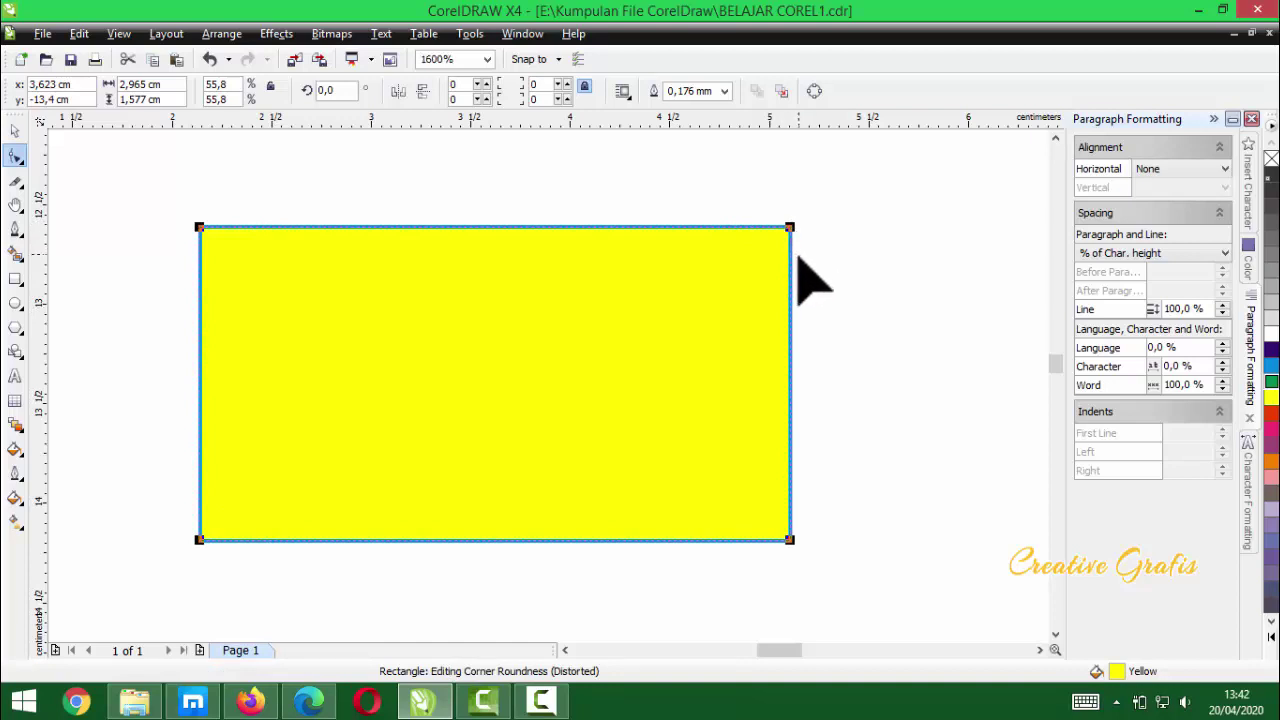
pyautogui.hotkey('ctrl', 'q')
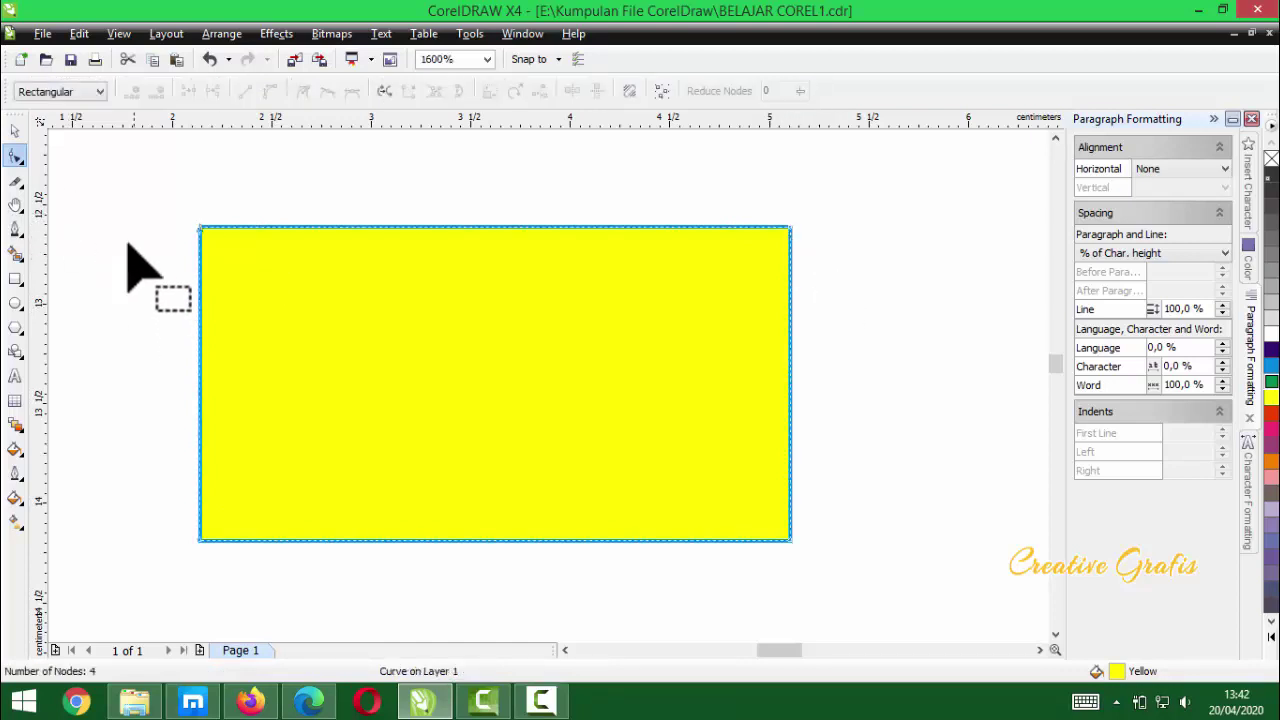
# - Add a node on the top edge at about 3.43, -12.62 cm and delete the rectangle's upper-right corner node
pyautogui.moveTo(788, 230)
pyautogui.mouseDown()
pyautogui.moveTo(766, 257)
pyautogui.moveTo(797, 230)
pyautogui.mouseUp()
pyautogui.click(772, 268)
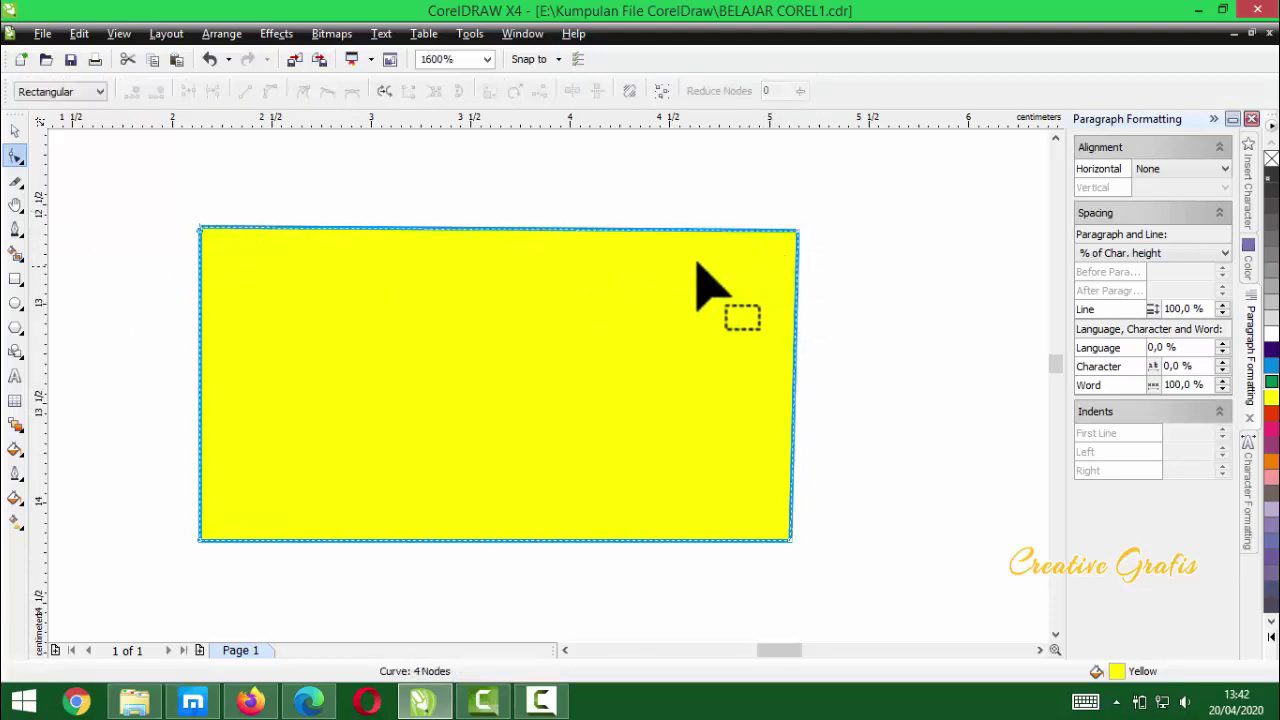
pyautogui.doubleClick(457, 229)
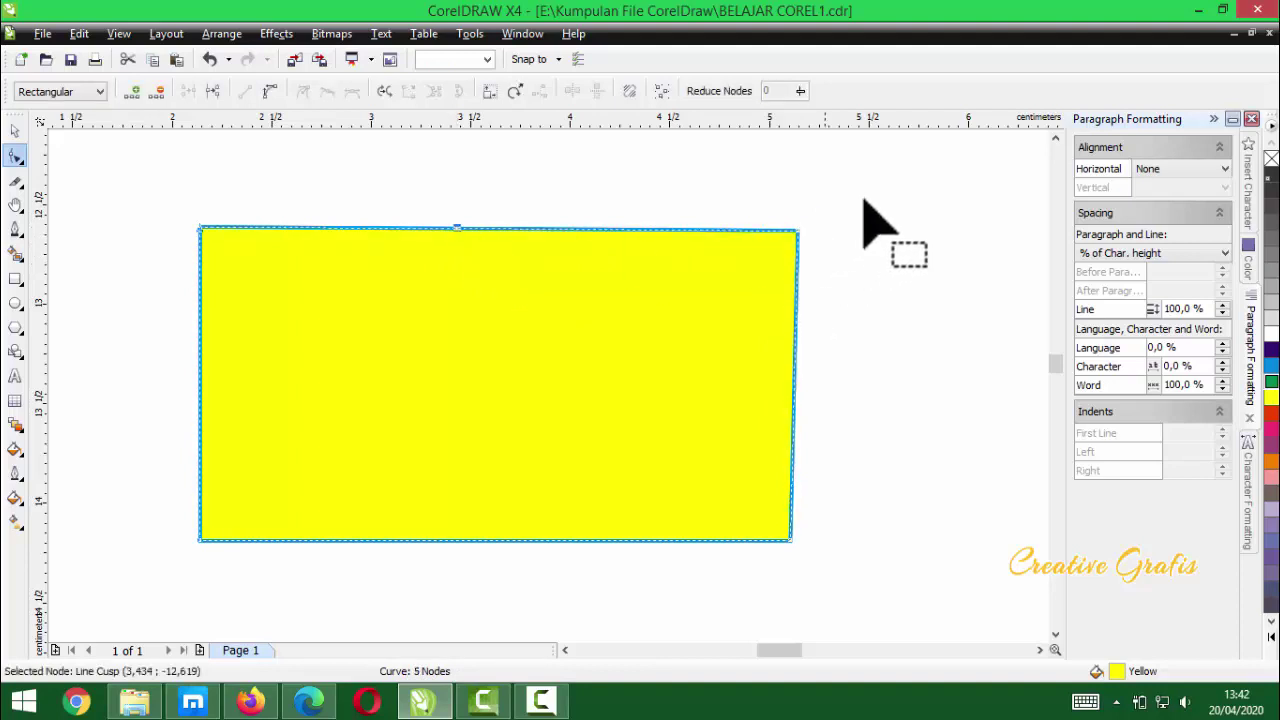
pyautogui.moveTo(864, 199); pyautogui.dragTo(735, 294)
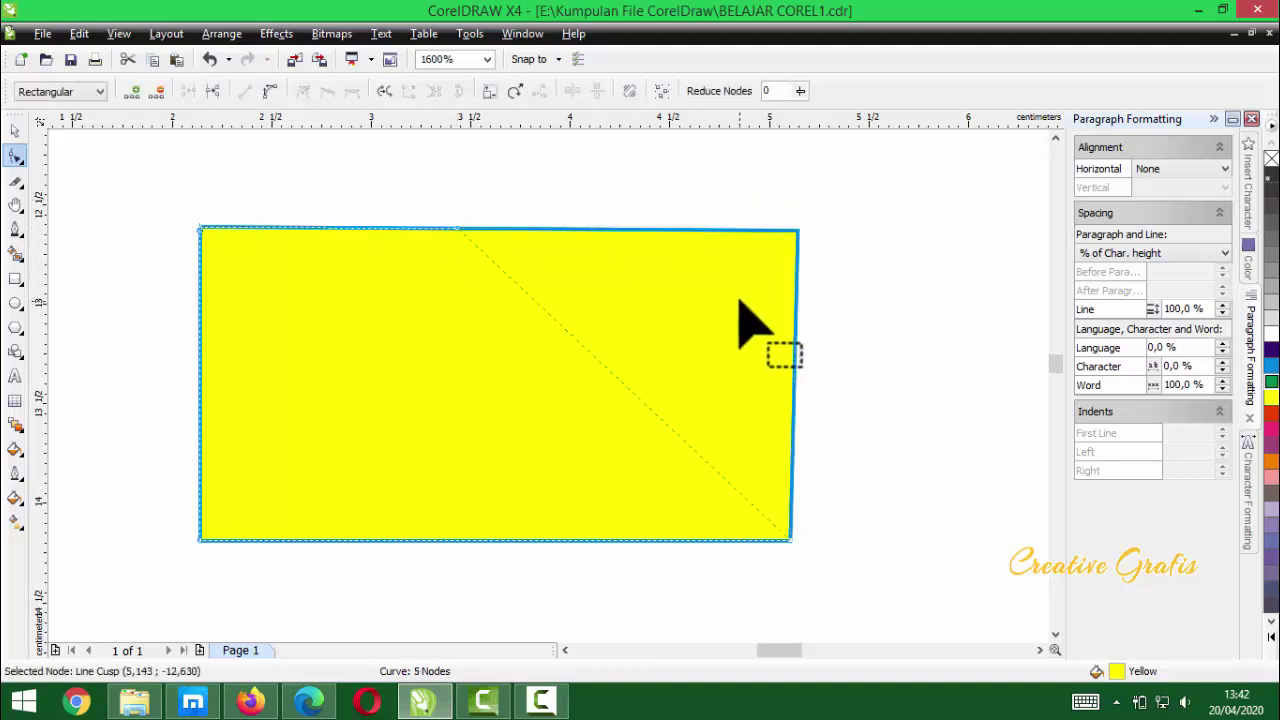
pyautogui.press('Delete')
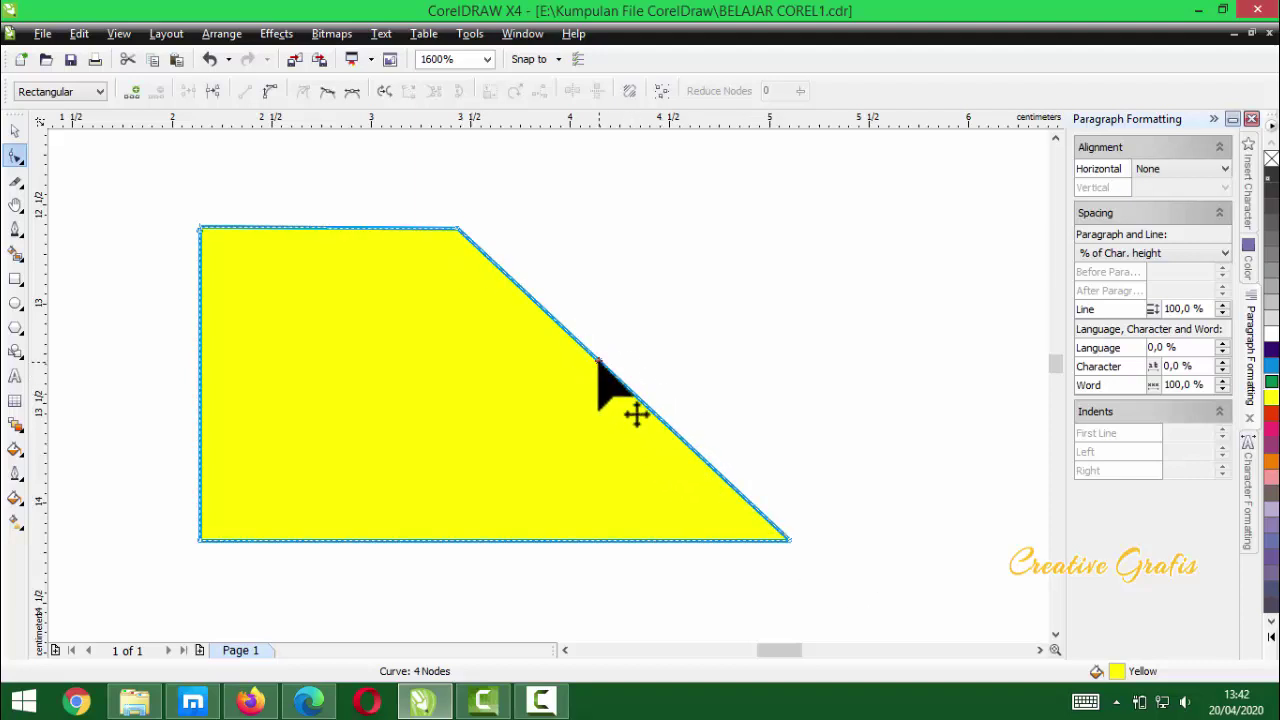
# - Convert the slanted edge of the yellow shape to a curve and bow it outward
pyautogui.click(651, 366)
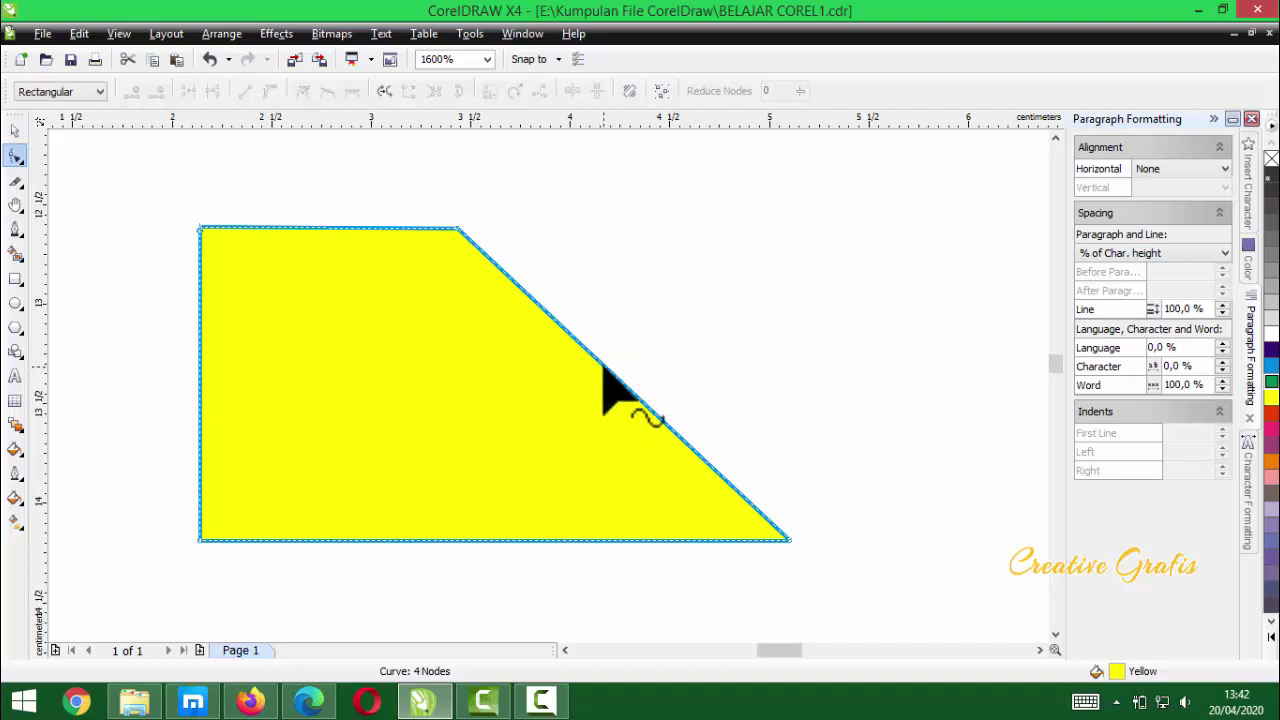
pyautogui.click(603, 366)
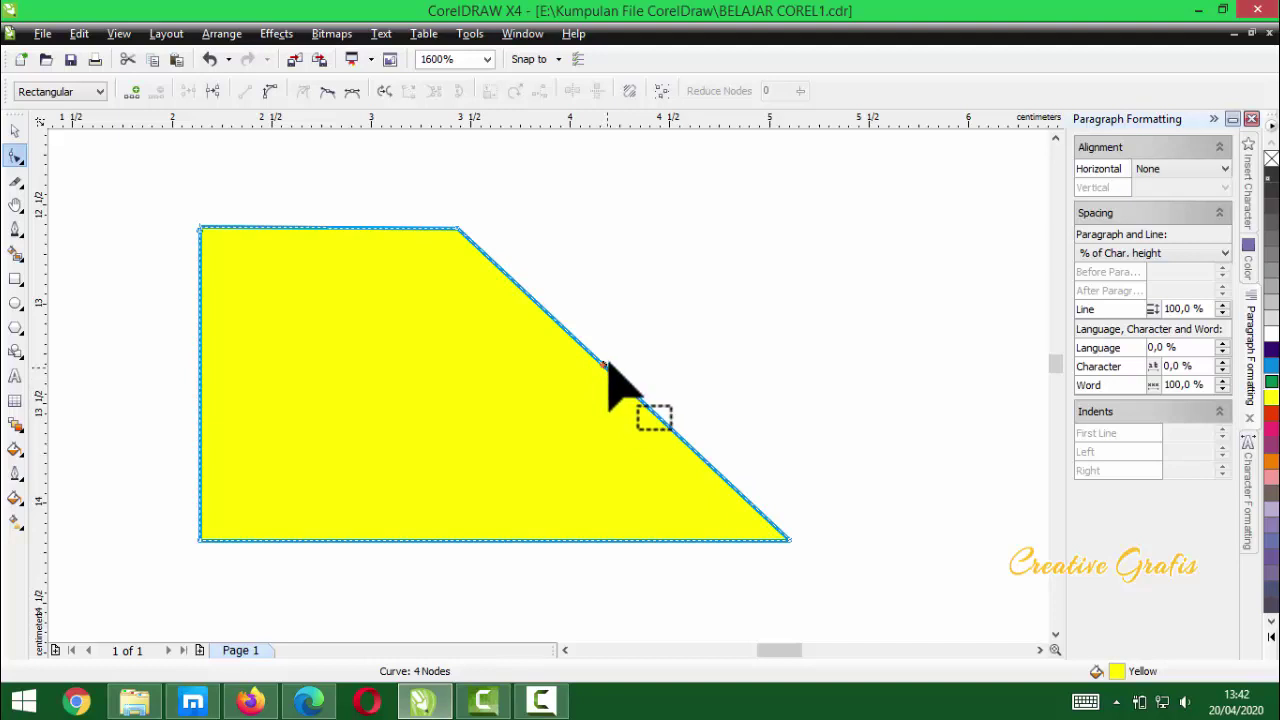
pyautogui.scroll(1, 559, 398)
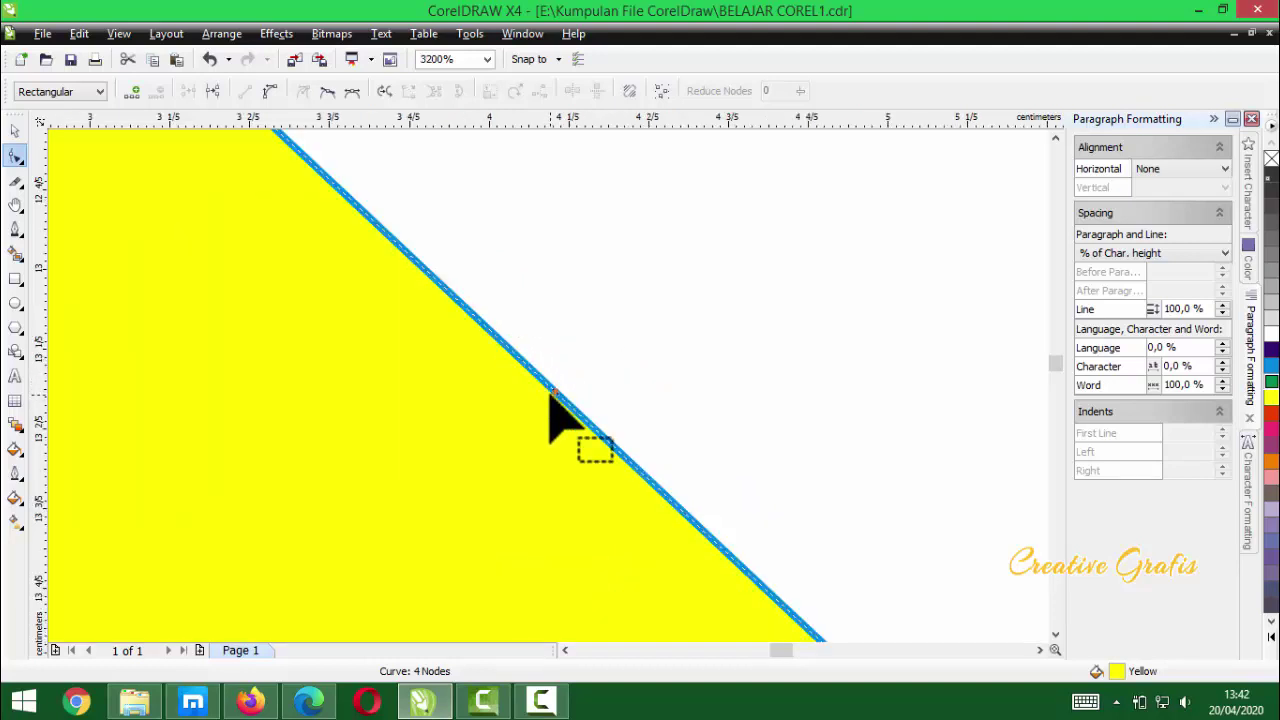
pyautogui.scroll(-1, 552, 398)
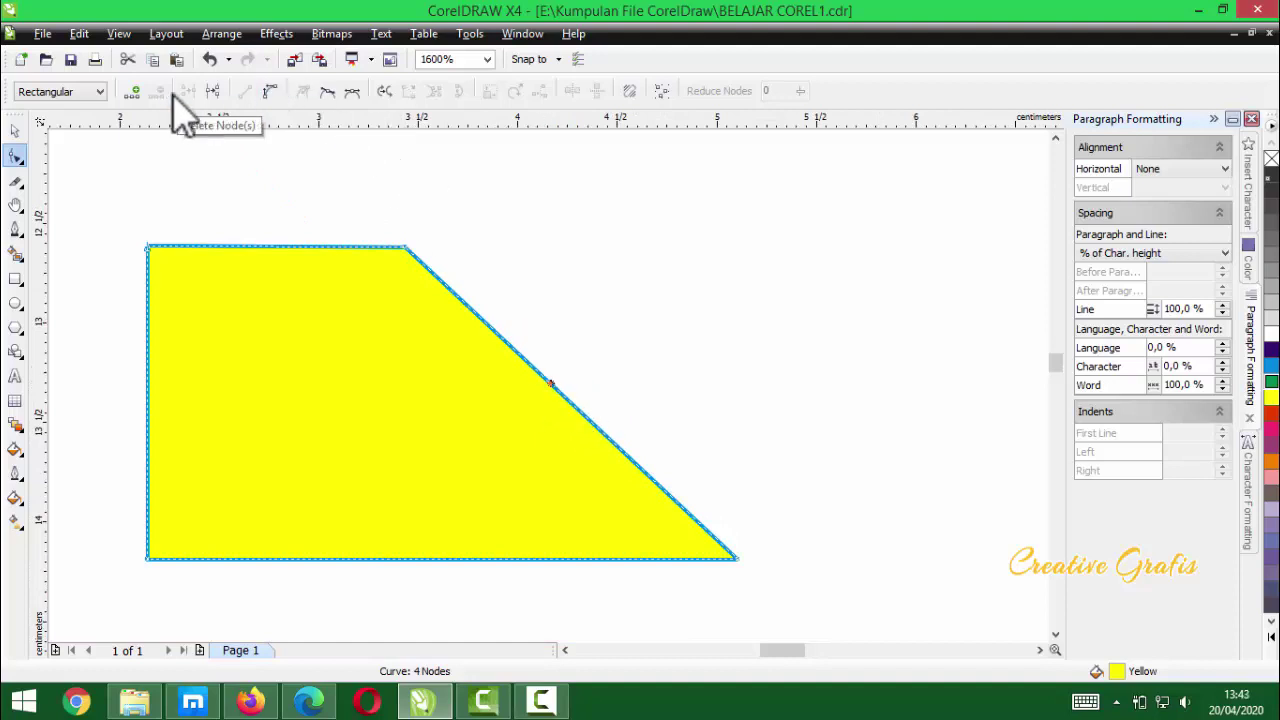
pyautogui.click(602, 320)
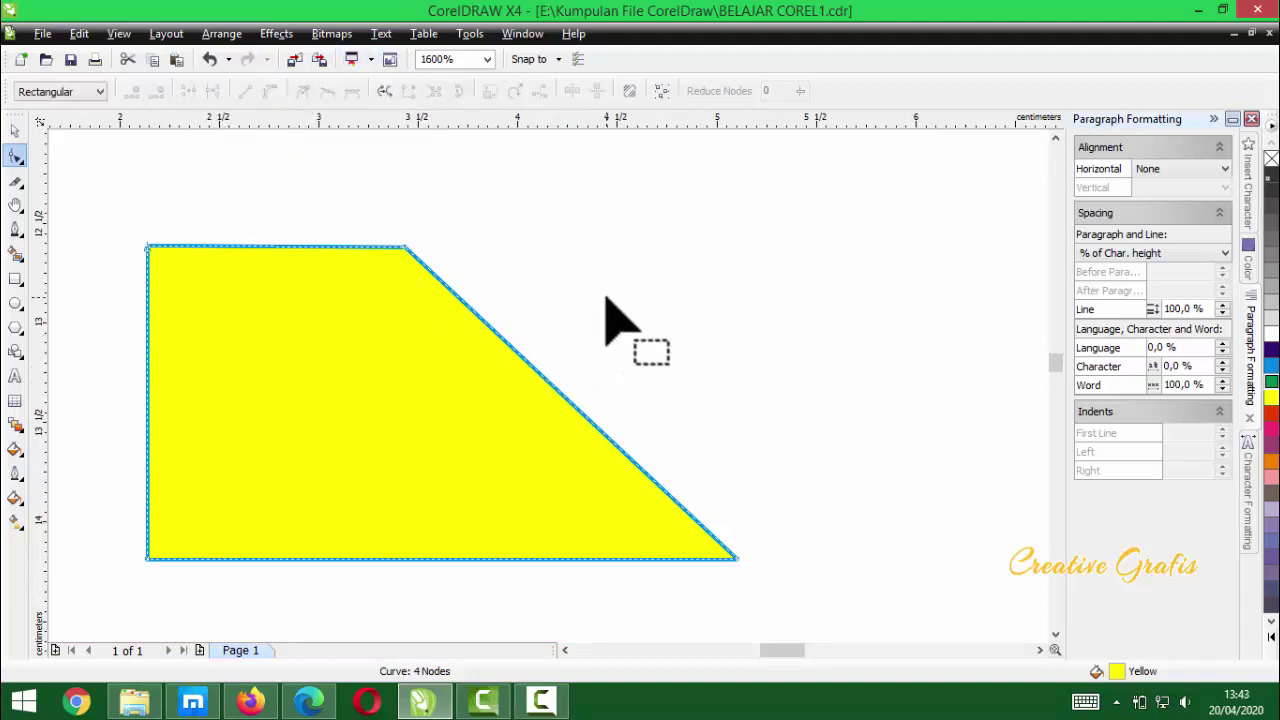
pyautogui.click(538, 373)
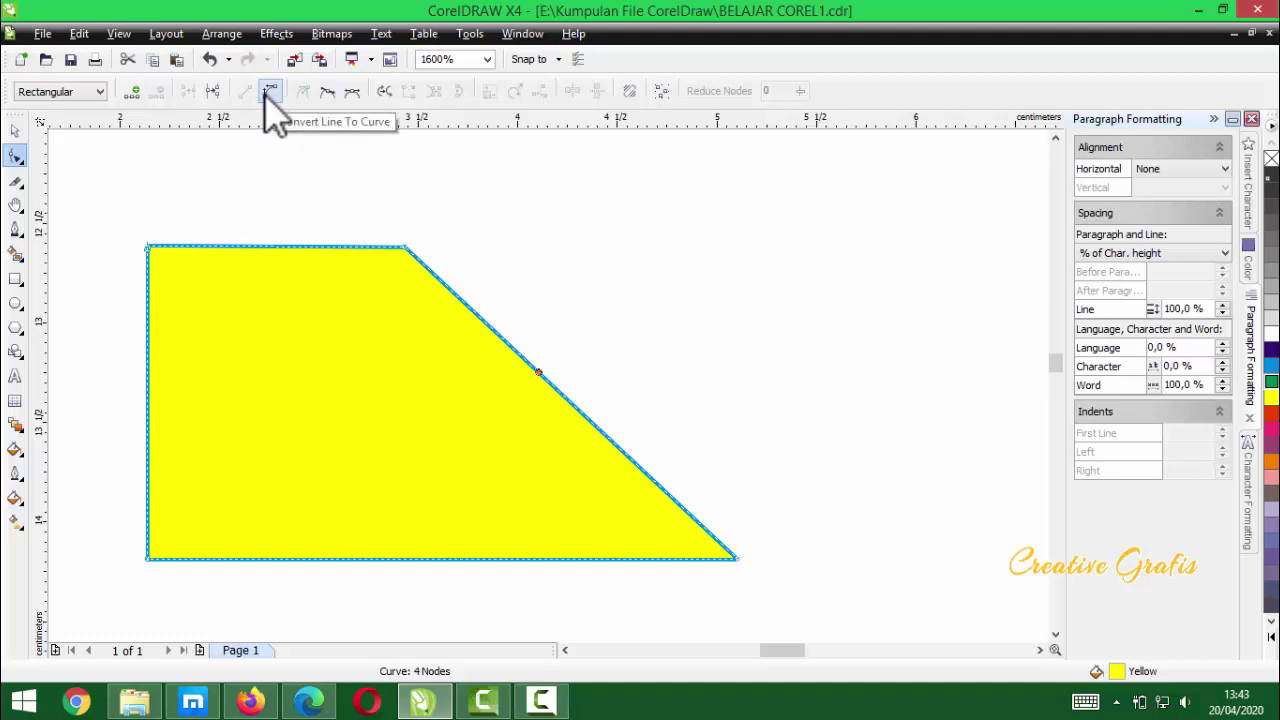
pyautogui.click(270, 92)
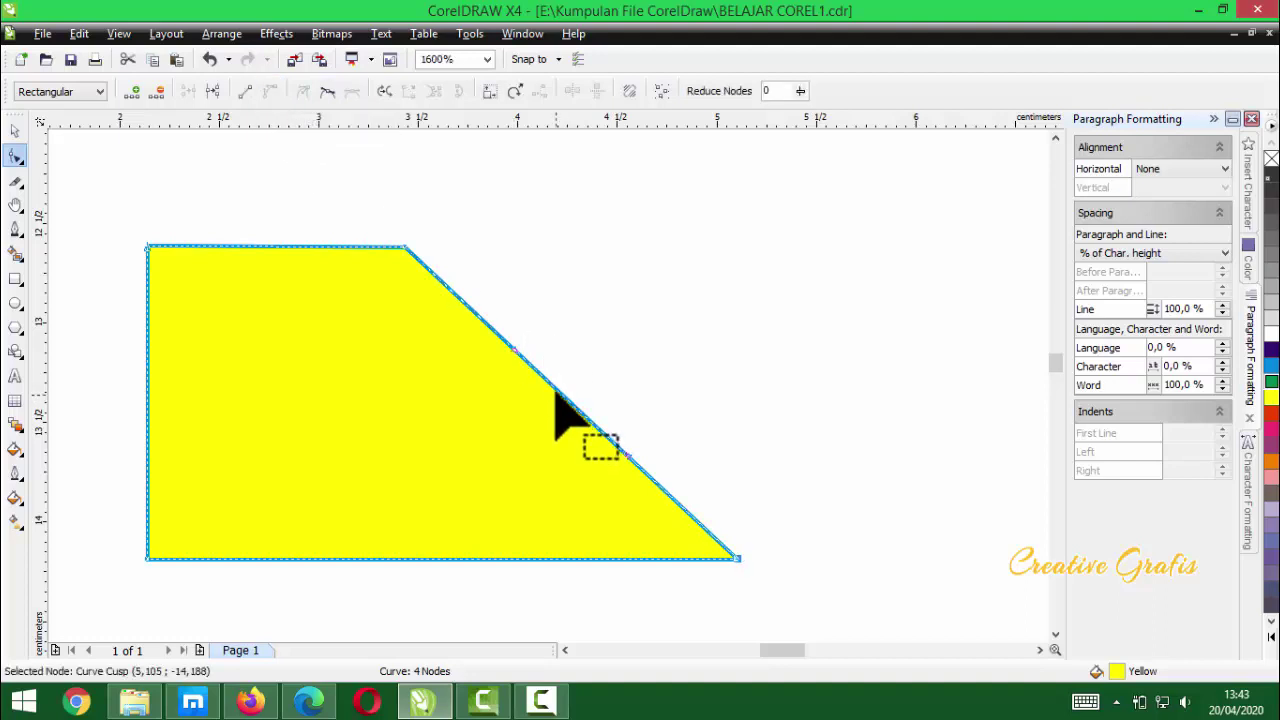
pyautogui.moveTo(563, 389); pyautogui.dragTo(606, 366)
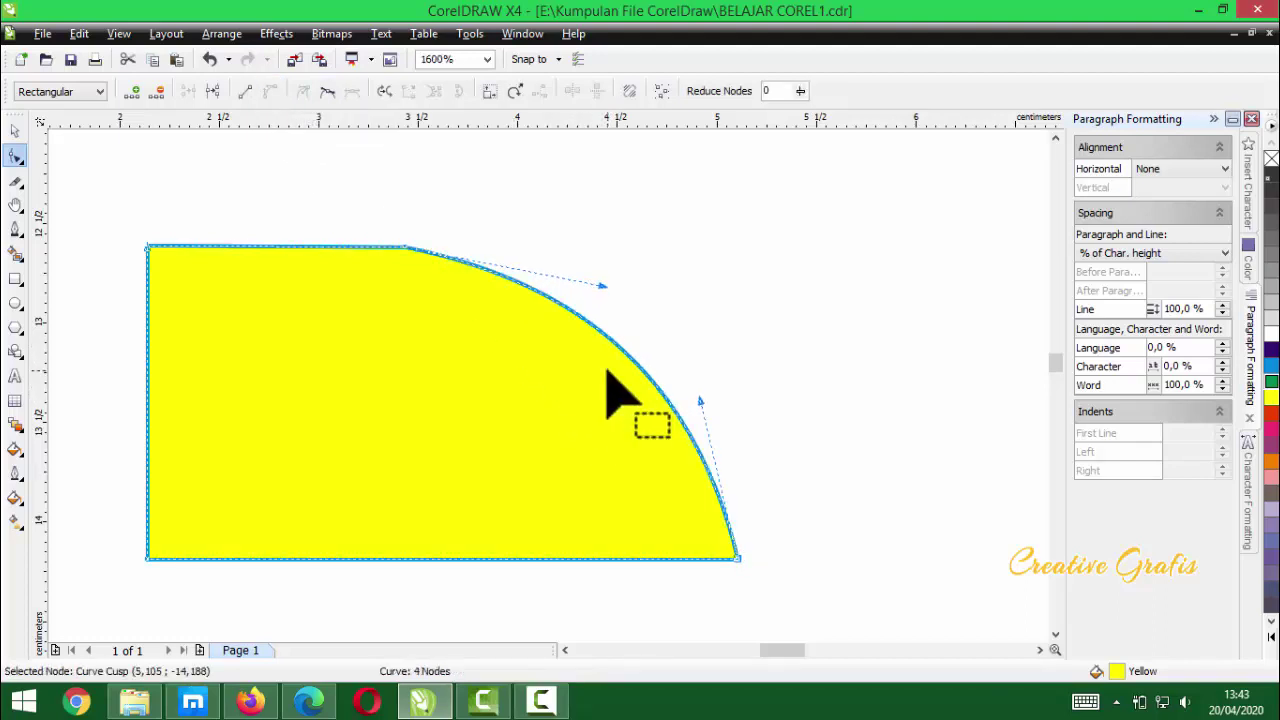
# - Convert the bowed edge back to a straight line and shift it downward, moving its lower end to about 5.07, -14.51 cm
pyautogui.click(246, 92)
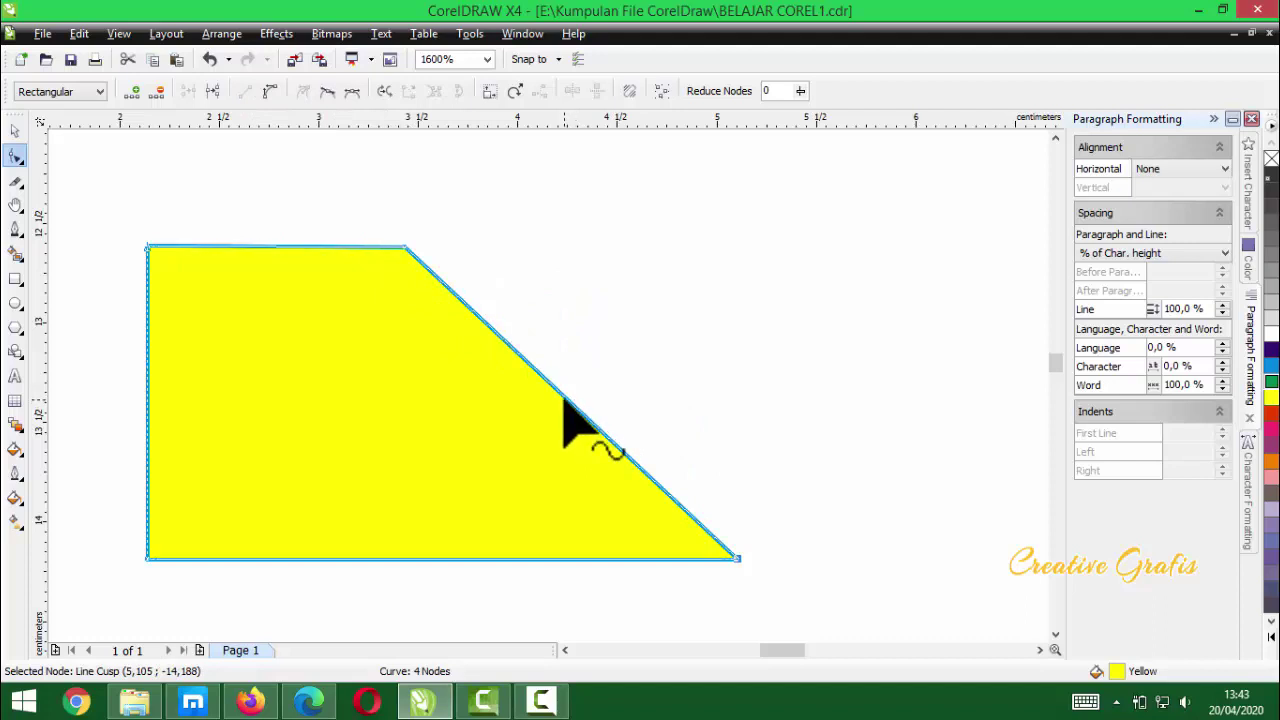
pyautogui.moveTo(563, 399); pyautogui.dragTo(595, 510)
pyautogui.click(577, 390)
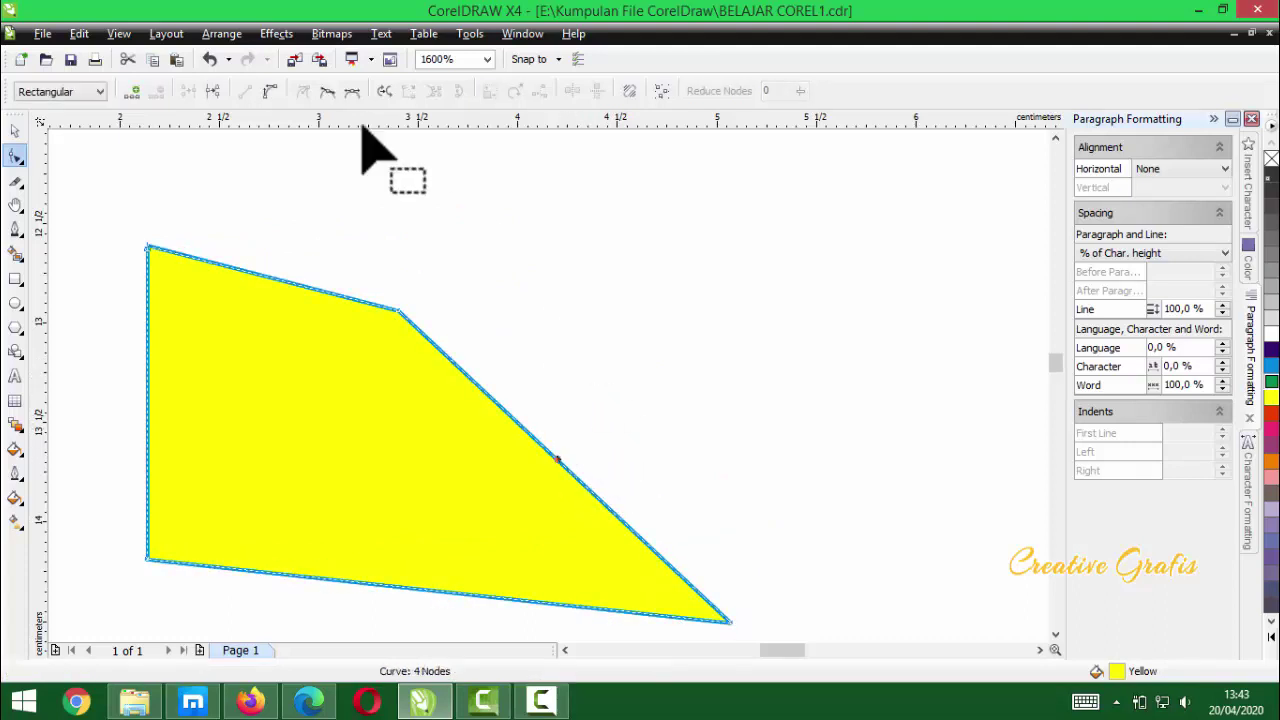
# - Turn the slanted edge into an outward-bulging curve by adjusting its control handles, and delete the node at its upper end
pyautogui.click(508, 412)
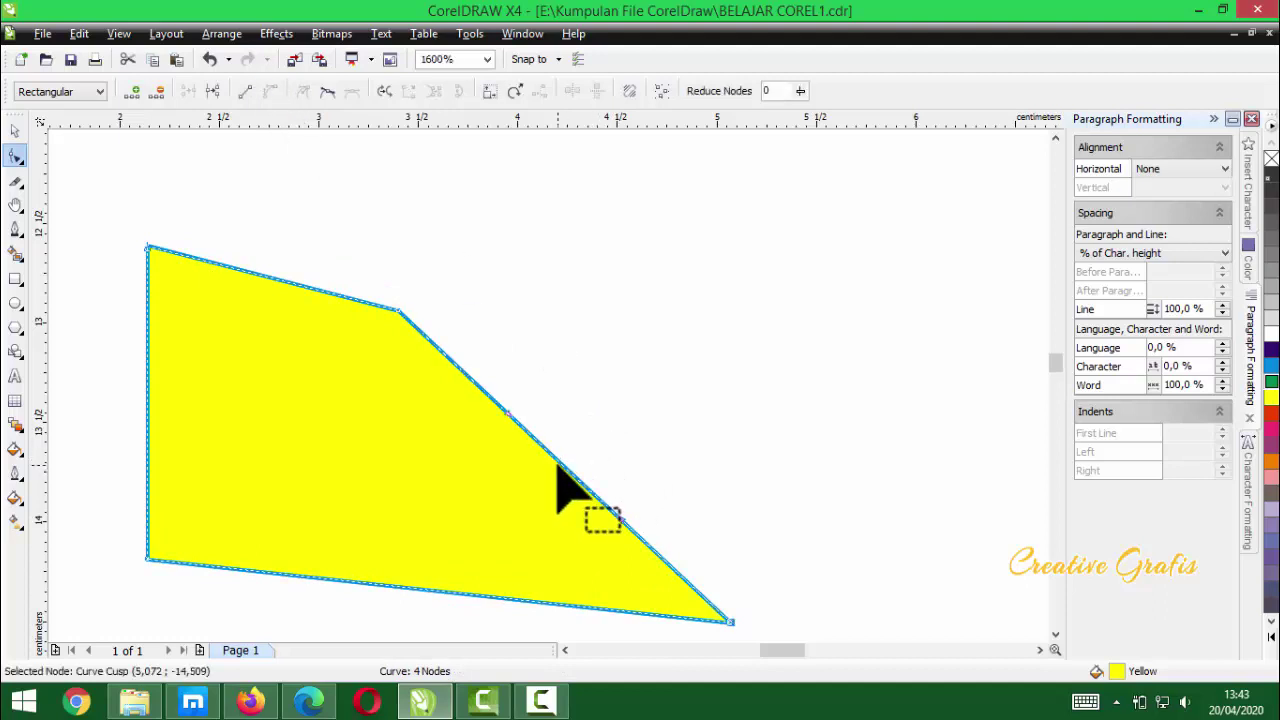
pyautogui.moveTo(560, 462); pyautogui.dragTo(727, 168)
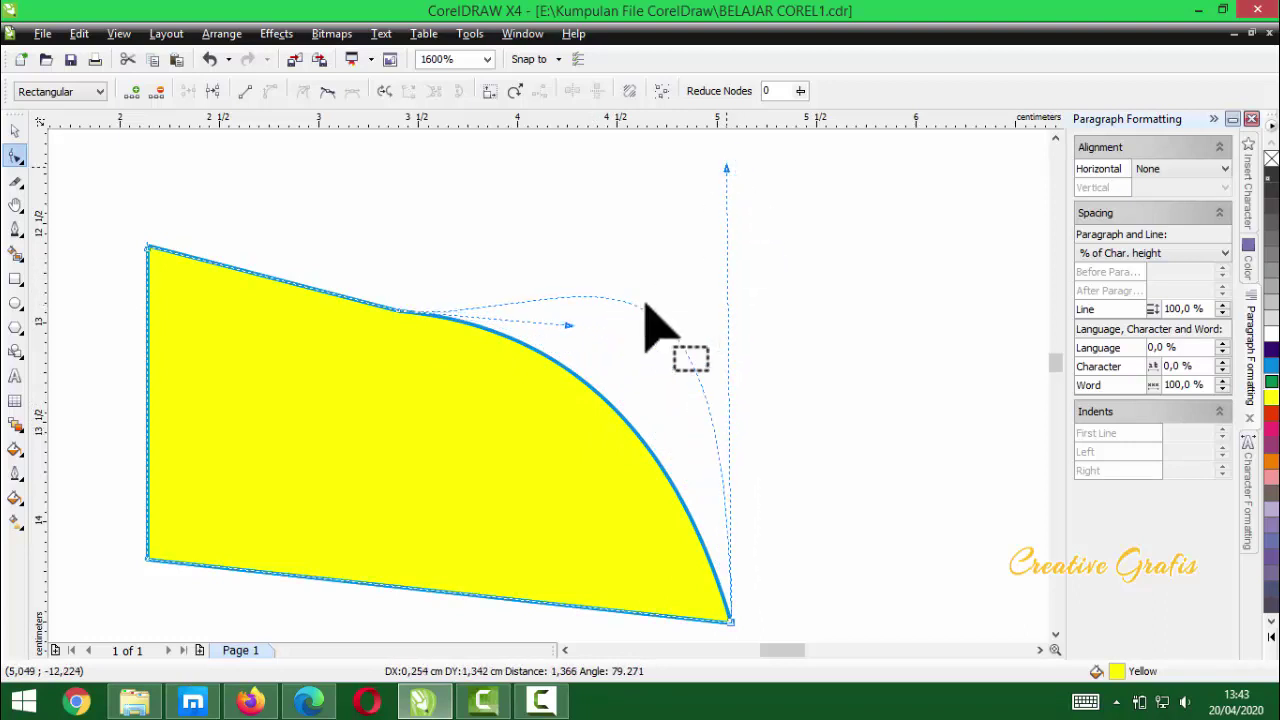
pyautogui.moveTo(567, 303); pyautogui.dragTo(400, 329)
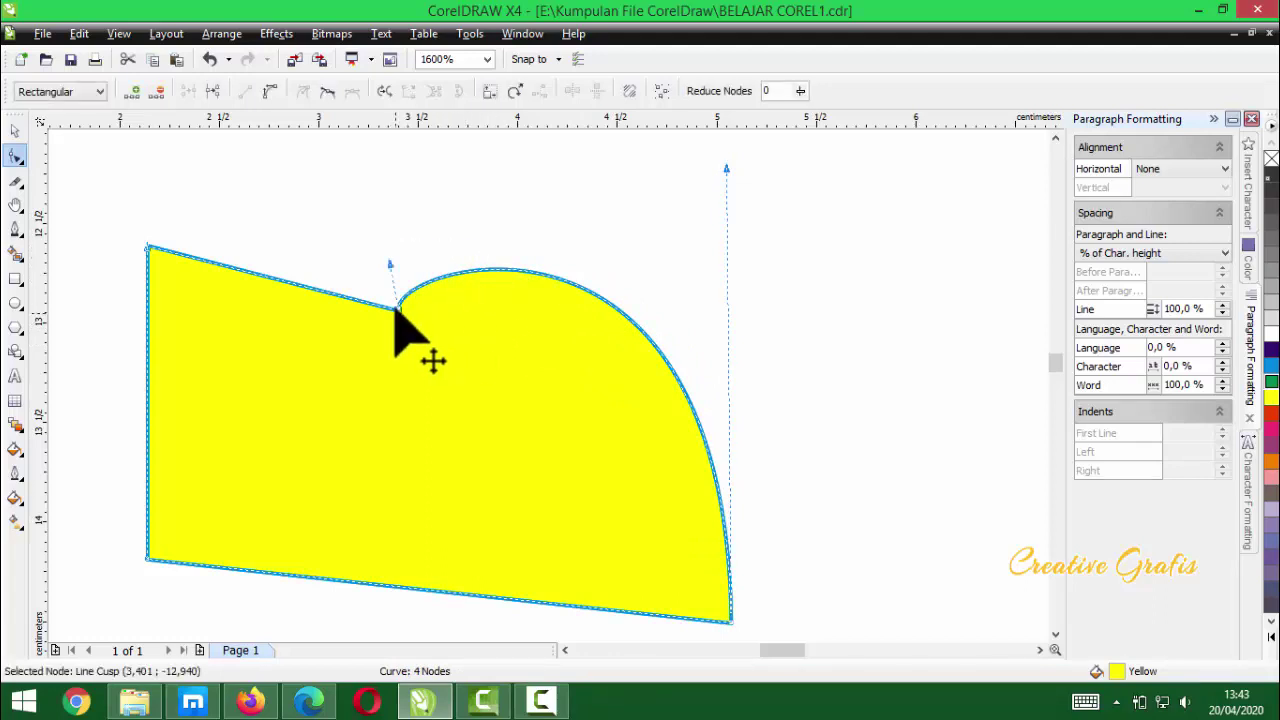
pyautogui.moveTo(390, 263); pyautogui.dragTo(494, 255)
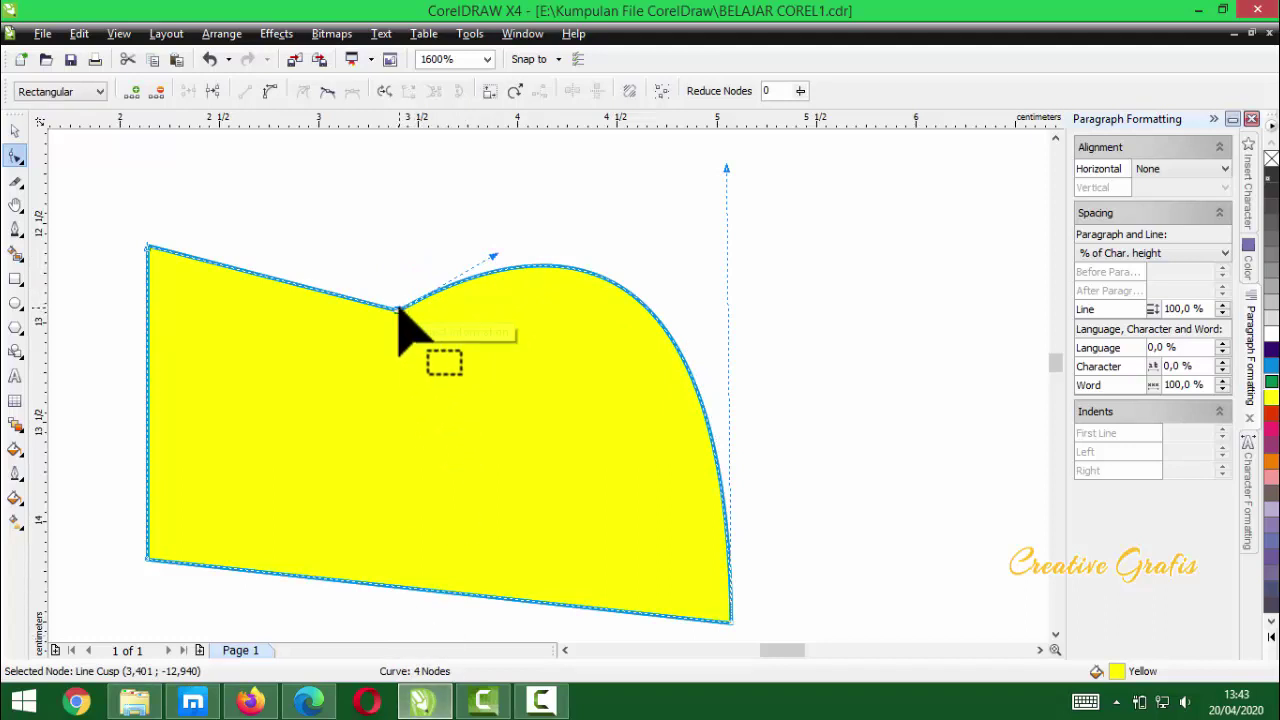
pyautogui.press('Delete')
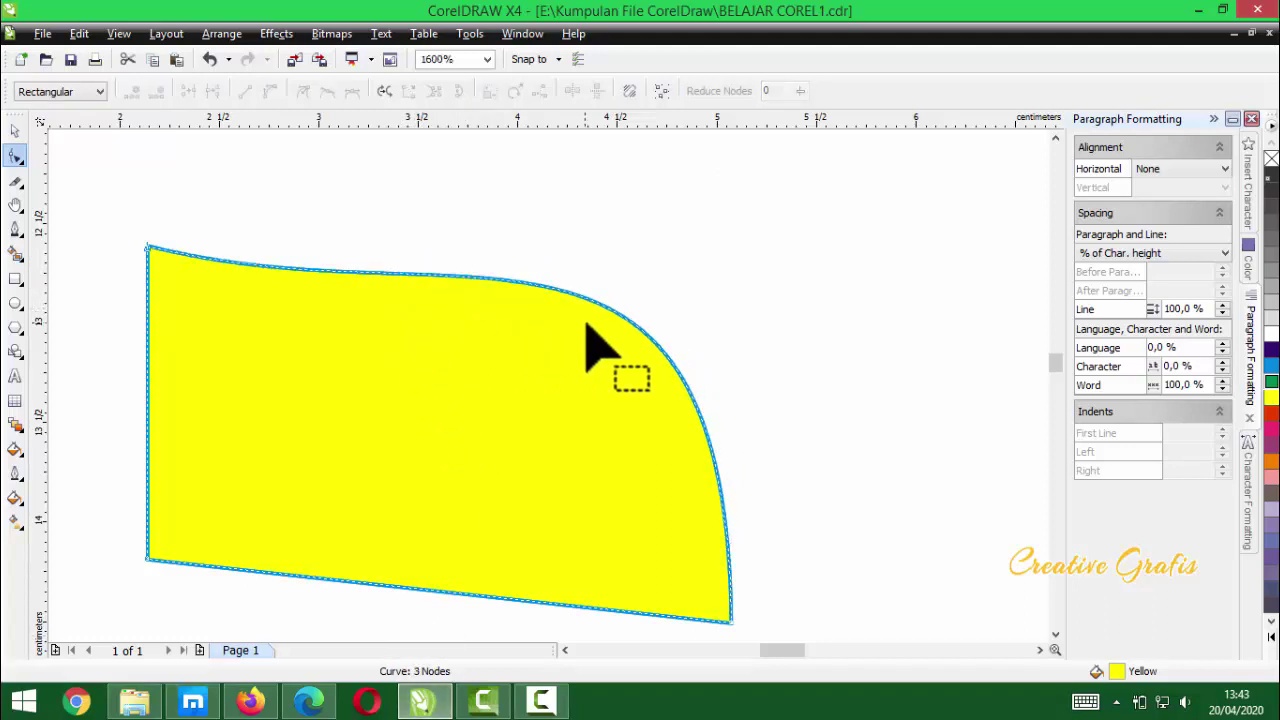
# - Add two nodes on the top curve, moving one to about 4.90, -12.83 cm and the other down to about 3.49, -13.53 cm
pyautogui.doubleClick(633, 323)
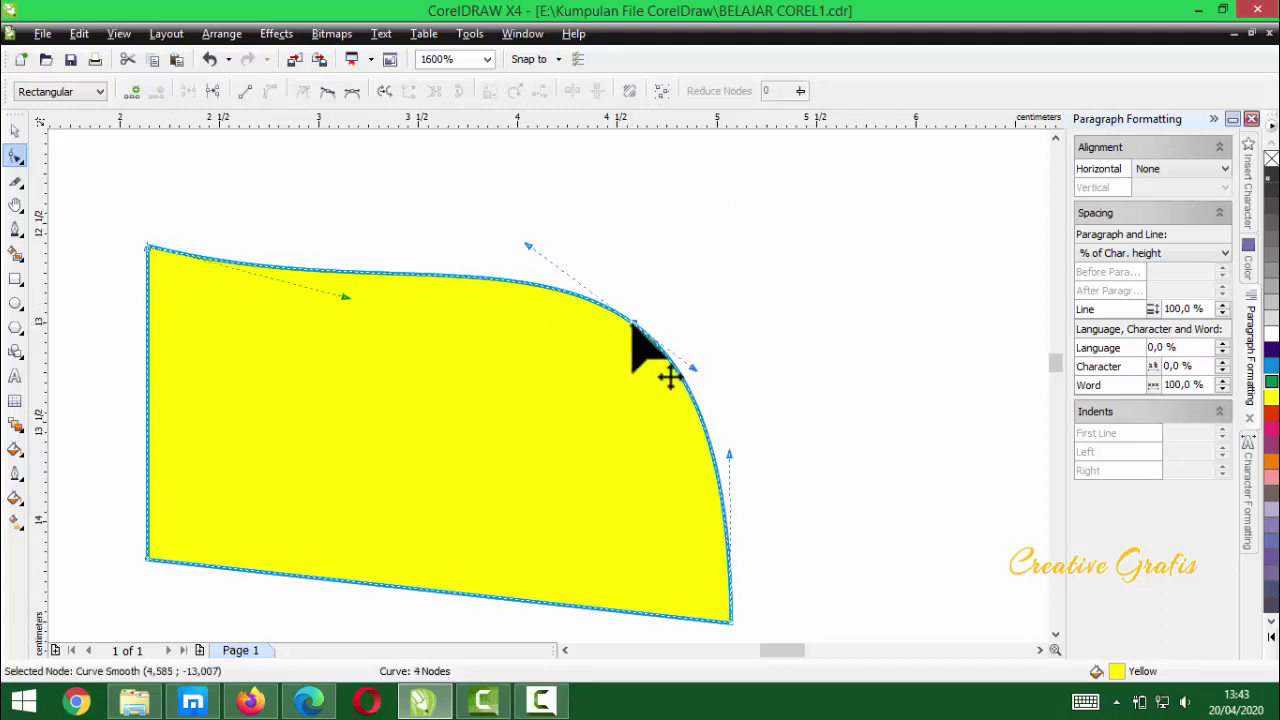
pyautogui.moveTo(633, 323); pyautogui.dragTo(696, 291)
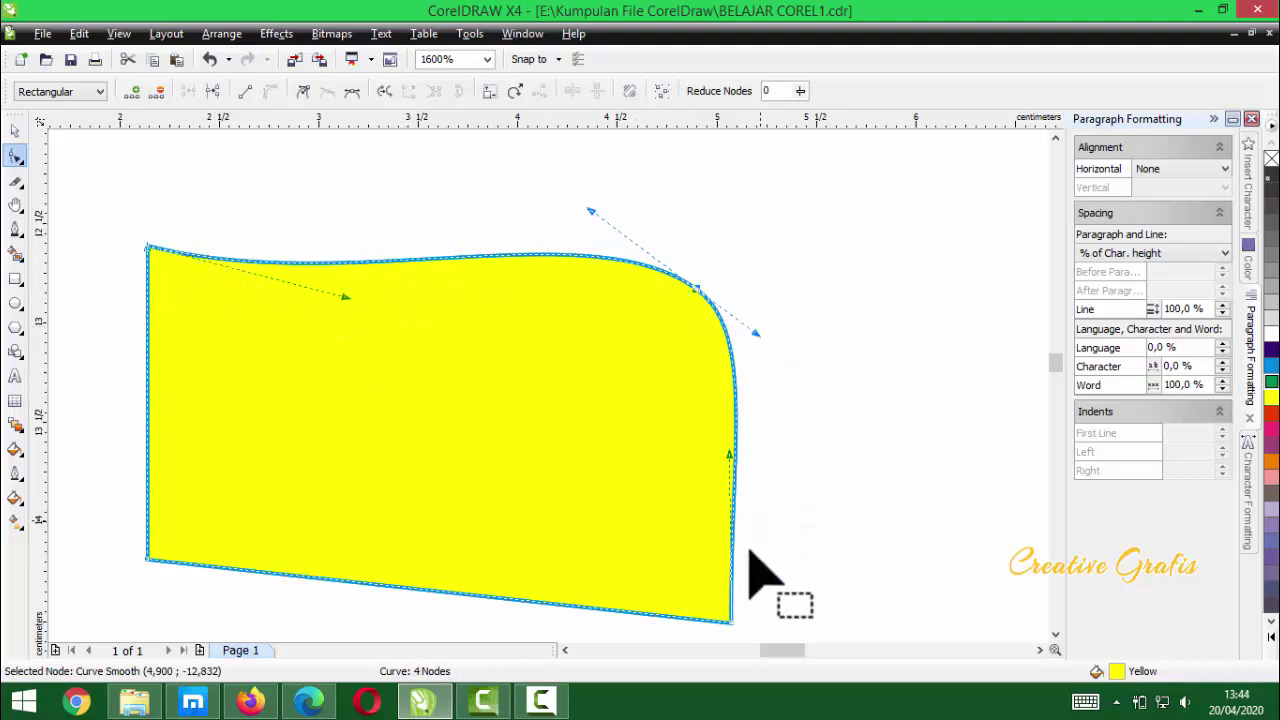
pyautogui.click(406, 261)
pyautogui.moveTo(406, 261); pyautogui.dragTo(415, 427)
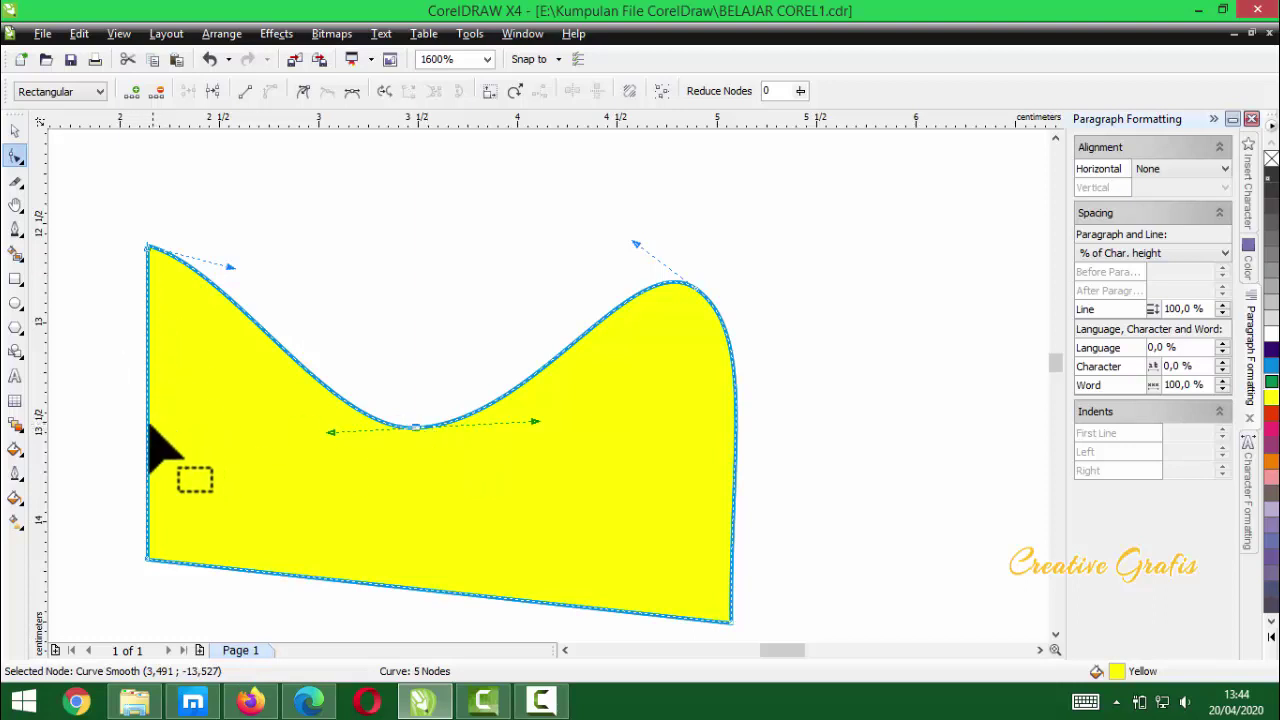
# - Add nodes along the left edge and pull them in and out to form a pointed spike with its tip at about 2.36, -13.19 cm
pyautogui.moveTo(149, 429); pyautogui.dragTo(302, 482)
pyautogui.moveTo(323, 465); pyautogui.dragTo(190, 361)
pyautogui.doubleClick(268, 493)
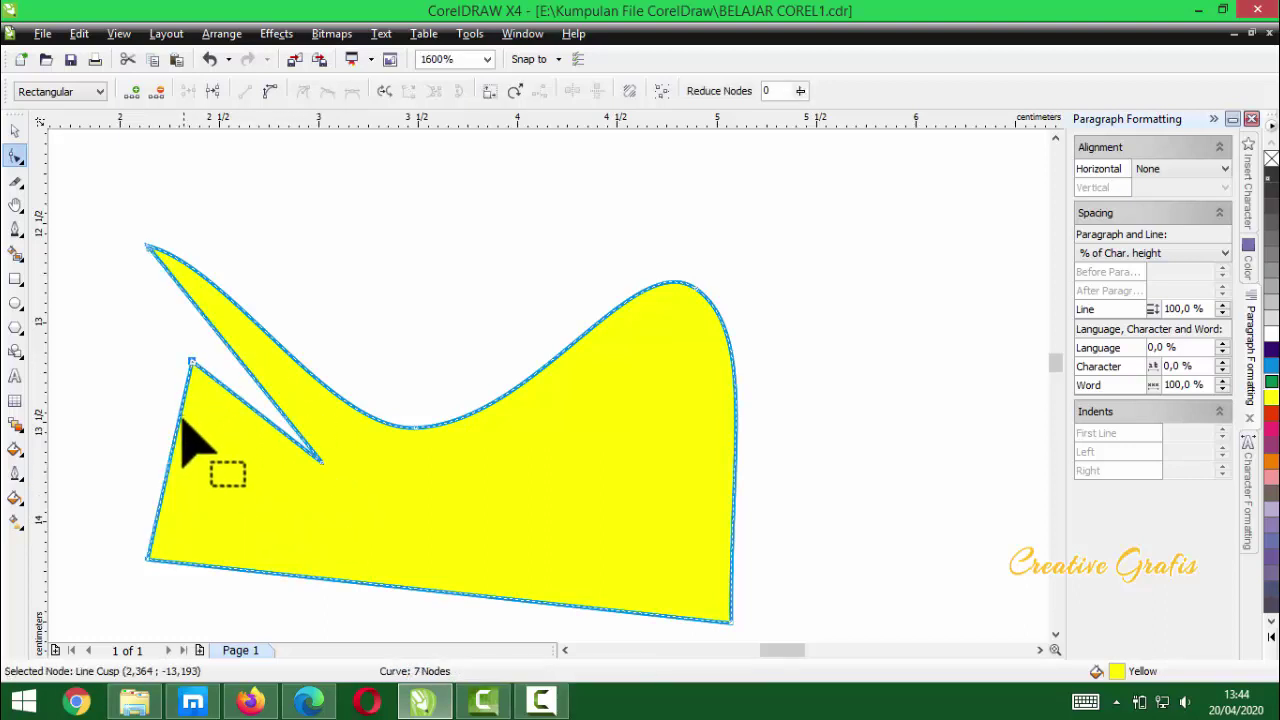
pyautogui.doubleClick(180, 420)
pyautogui.moveTo(180, 420); pyautogui.dragTo(316, 502)
# - Add three more nodes below the spike and shape smaller jagged points, placing the lowest node at about 2.18, -13.86 cm
pyautogui.doubleClick(278, 515)
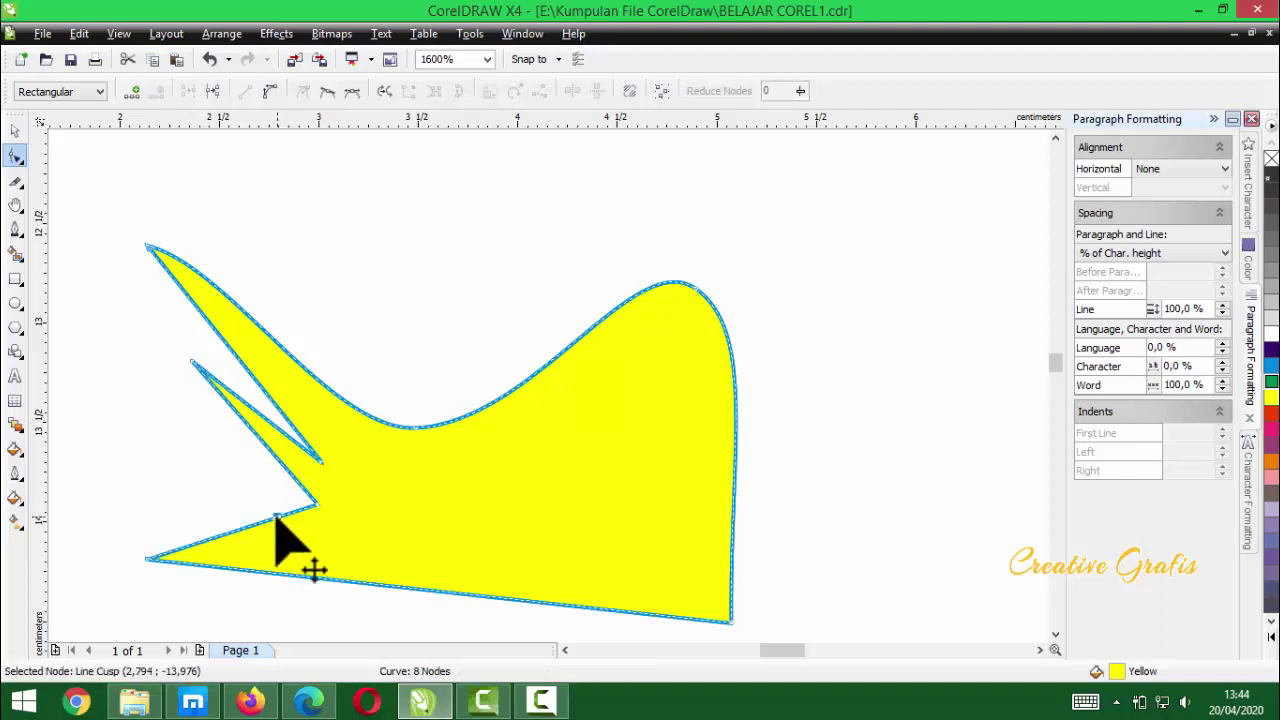
pyautogui.moveTo(277, 518); pyautogui.dragTo(224, 550)
pyautogui.doubleClick(203, 518)
pyautogui.doubleClick(223, 549)
pyautogui.doubleClick(224, 550)
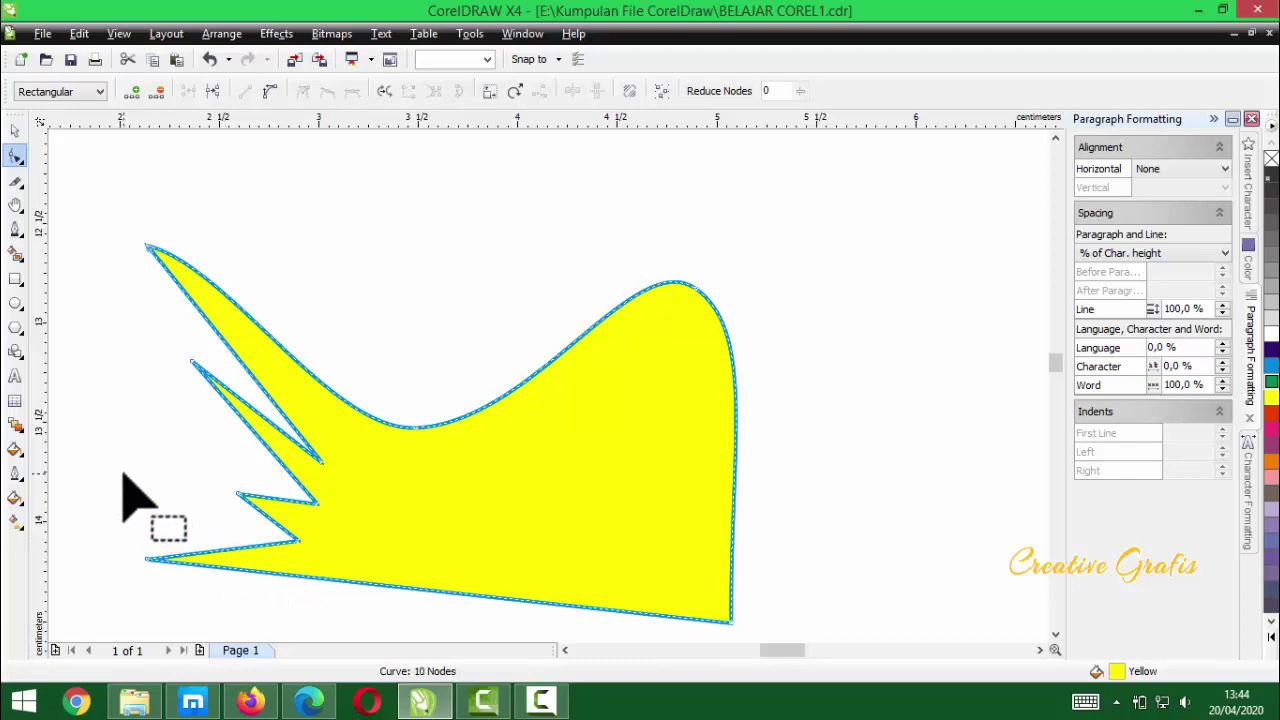
pyautogui.doubleClick(215, 555)
pyautogui.moveTo(215, 555); pyautogui.dragTo(155, 492)
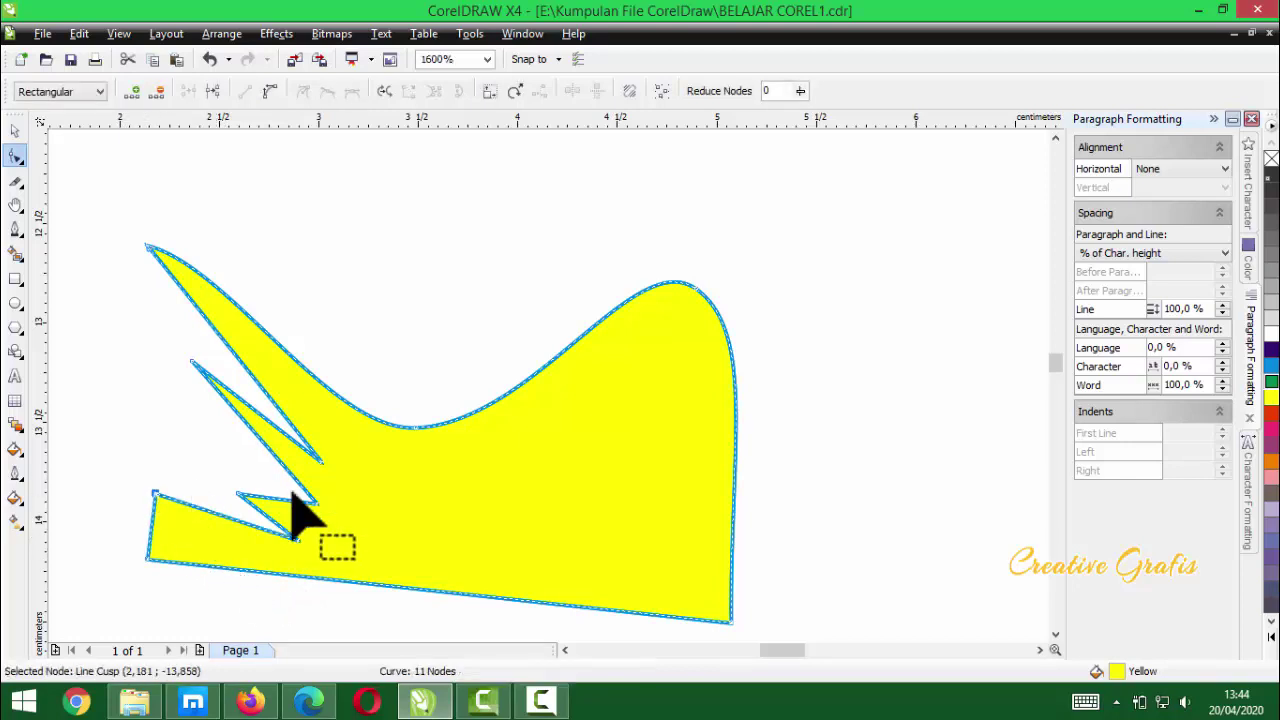
# - Pull a new node on the right edge inward to about 4.67, -13.89 cm and convert both segments beside it to straight lines
pyautogui.doubleClick(733, 500)
pyautogui.moveTo(735, 504); pyautogui.dragTo(650, 498)
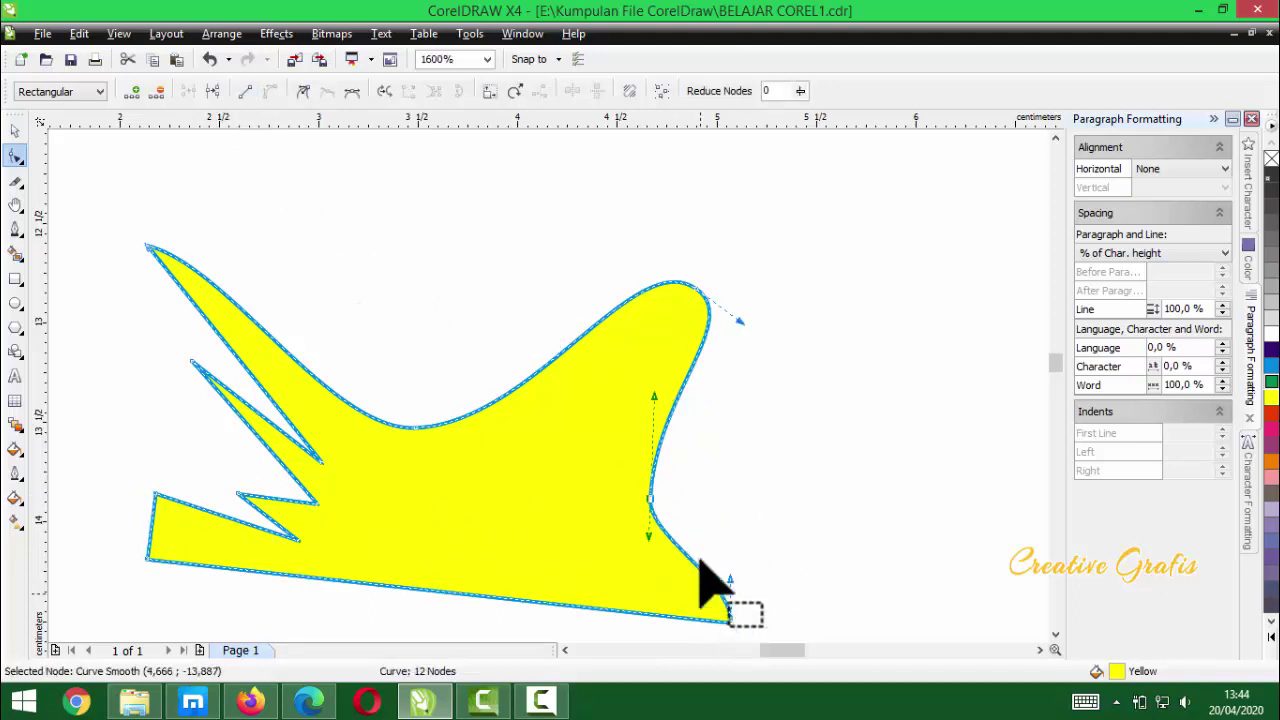
pyautogui.click(679, 405)
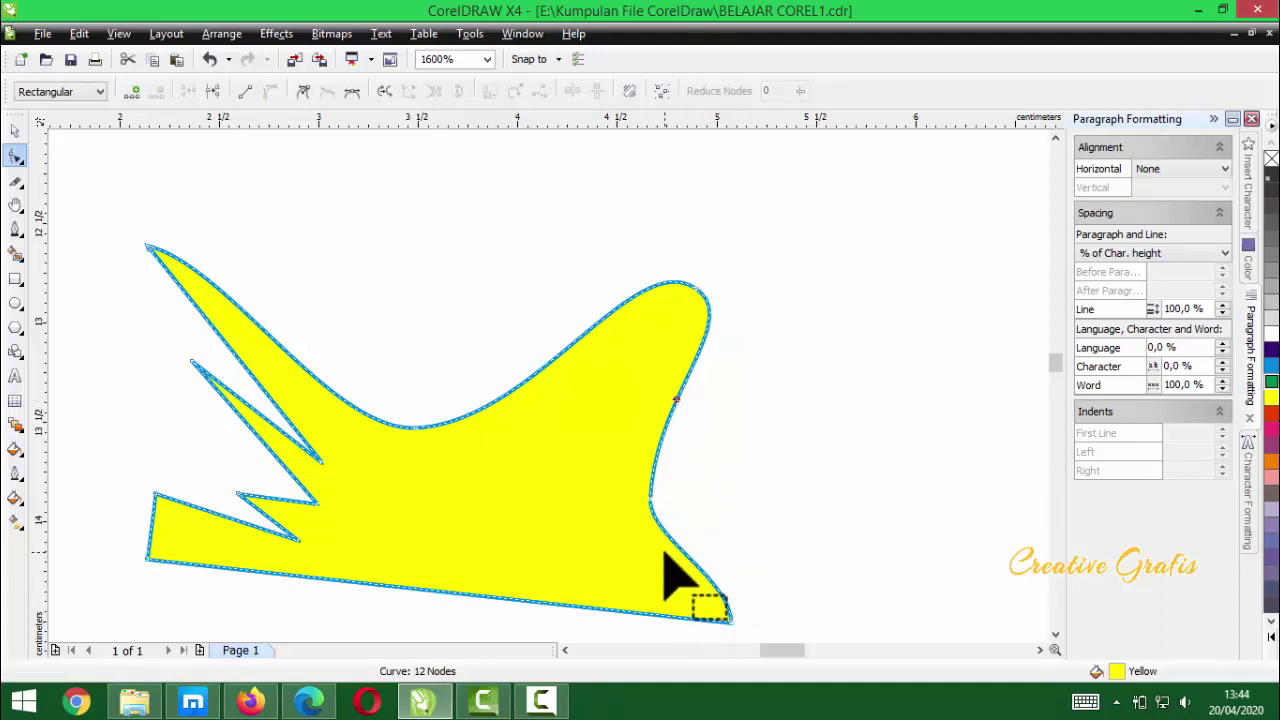
pyautogui.click(697, 356)
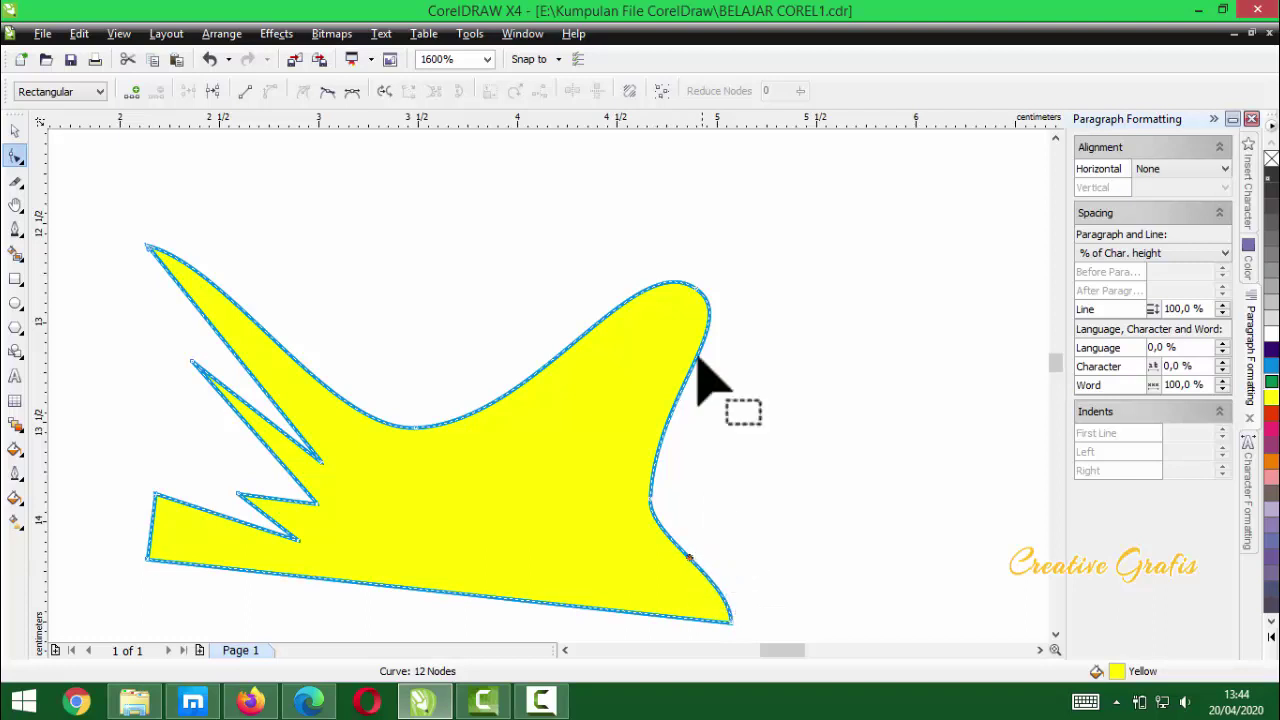
pyautogui.click(245, 91)
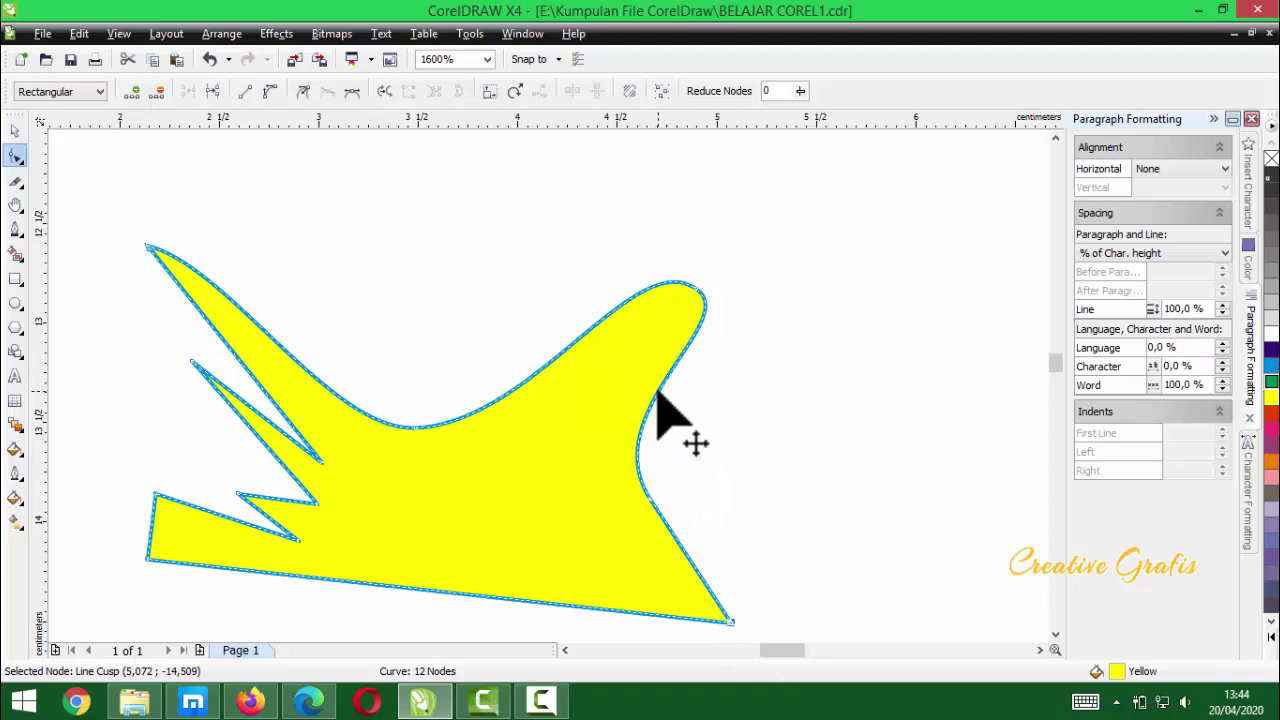
pyautogui.click(245, 91)
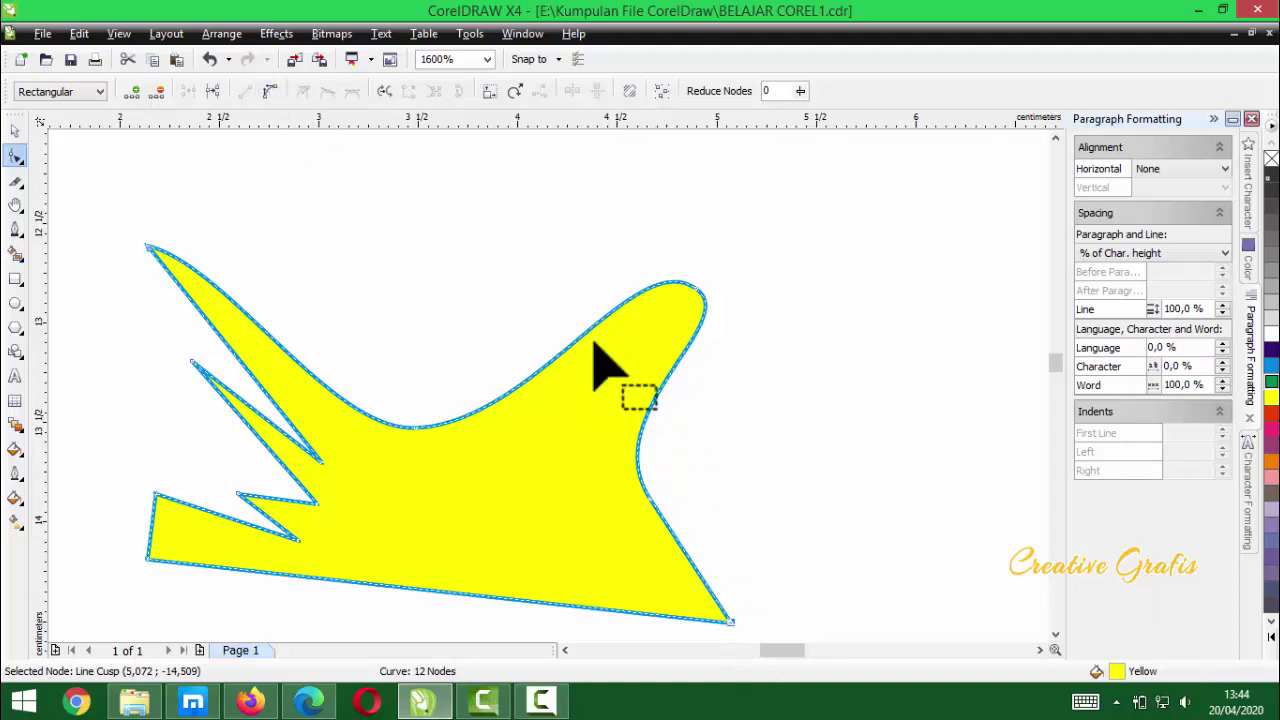
pyautogui.click(662, 405)
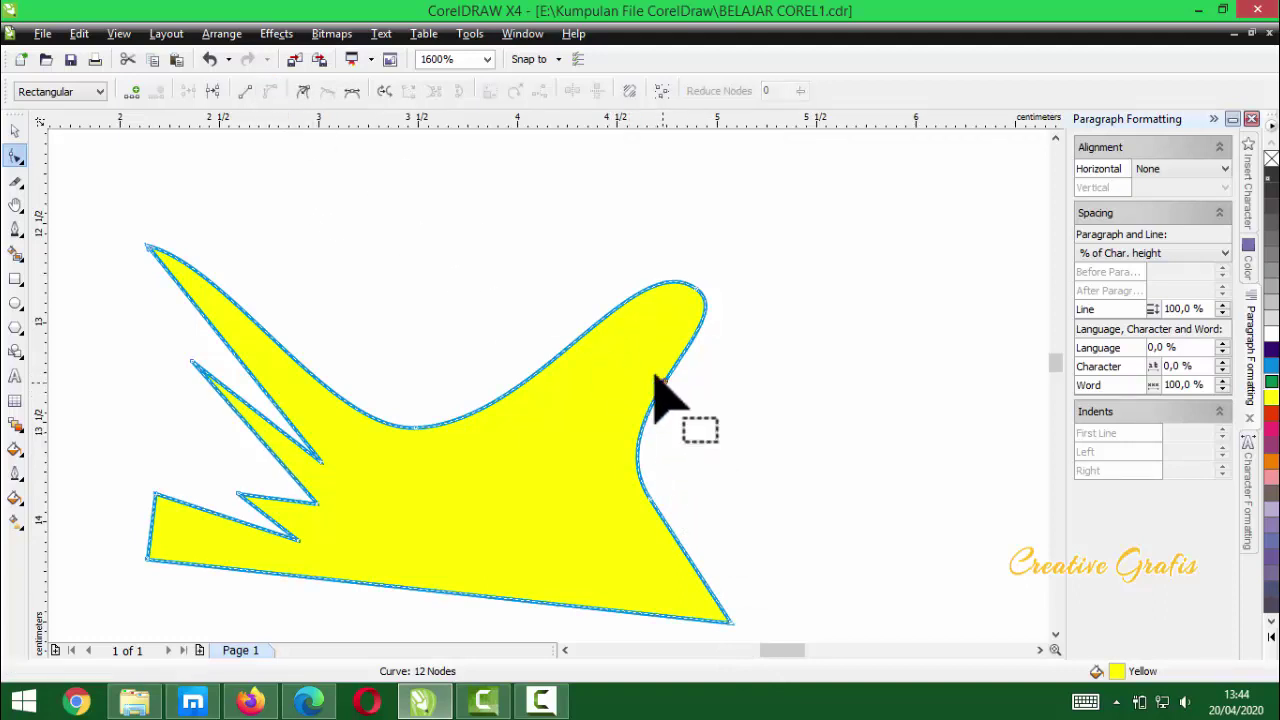
pyautogui.click(245, 91)
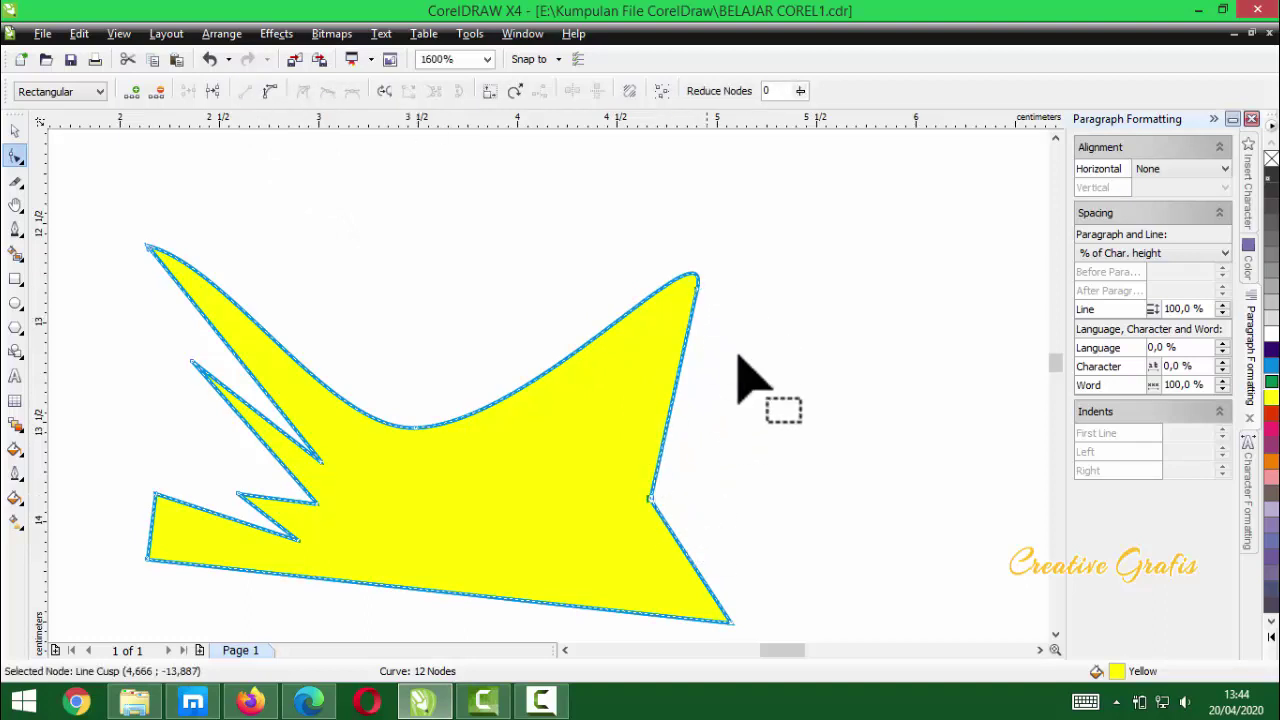
pyautogui.scroll(1, 697, 300)
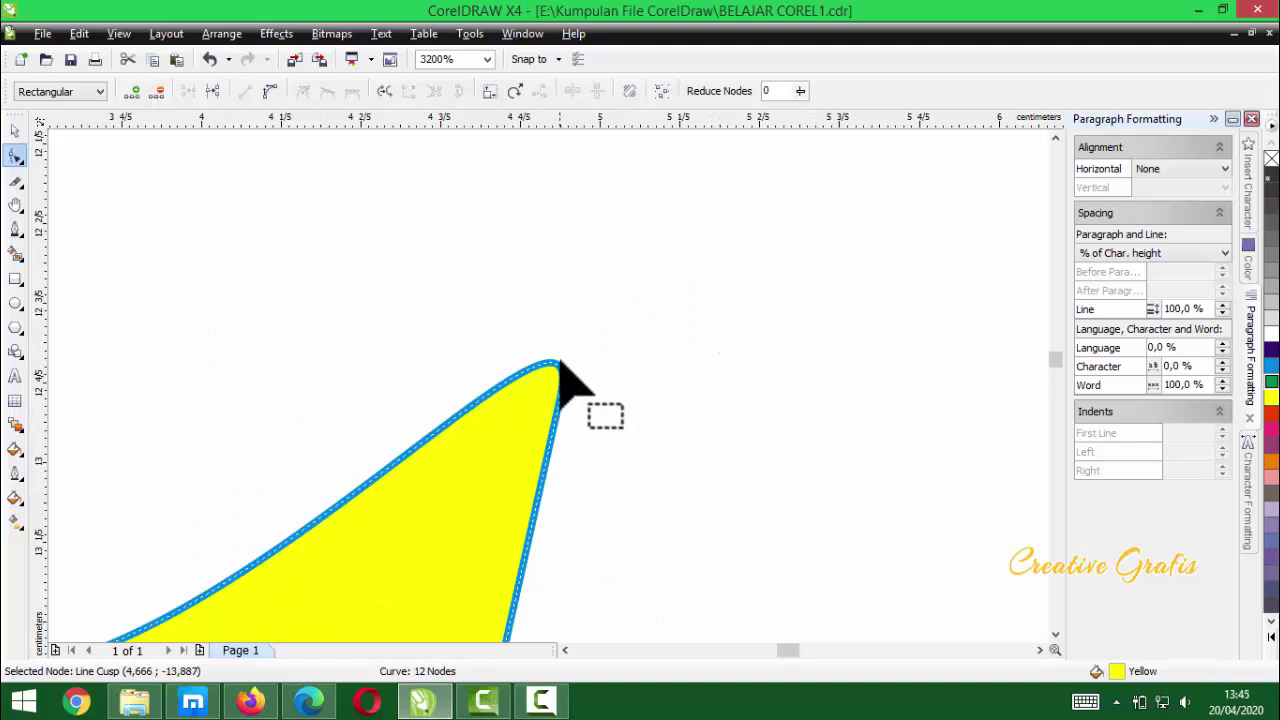
pyautogui.scroll(-2, 560, 370)
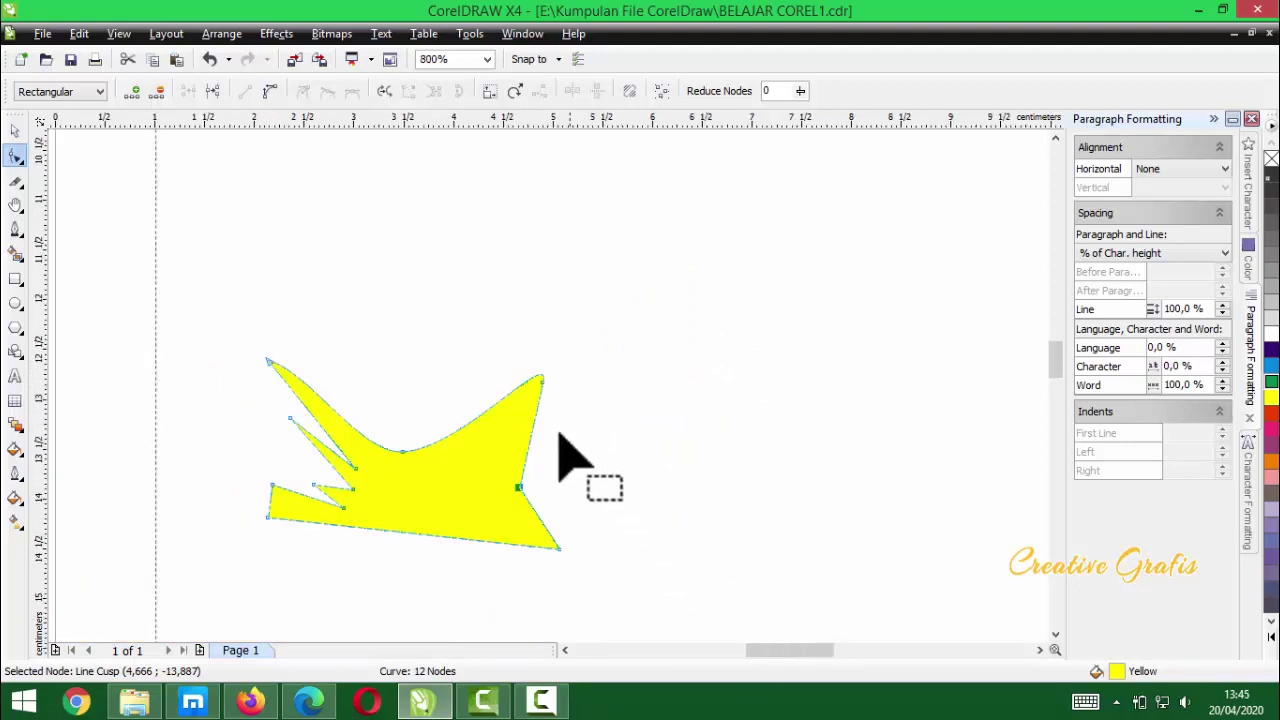
# - Convert the curved segment on the upper edge, between the middle dip and the upper corner, to a straight line
pyautogui.scroll(1, 488, 424)
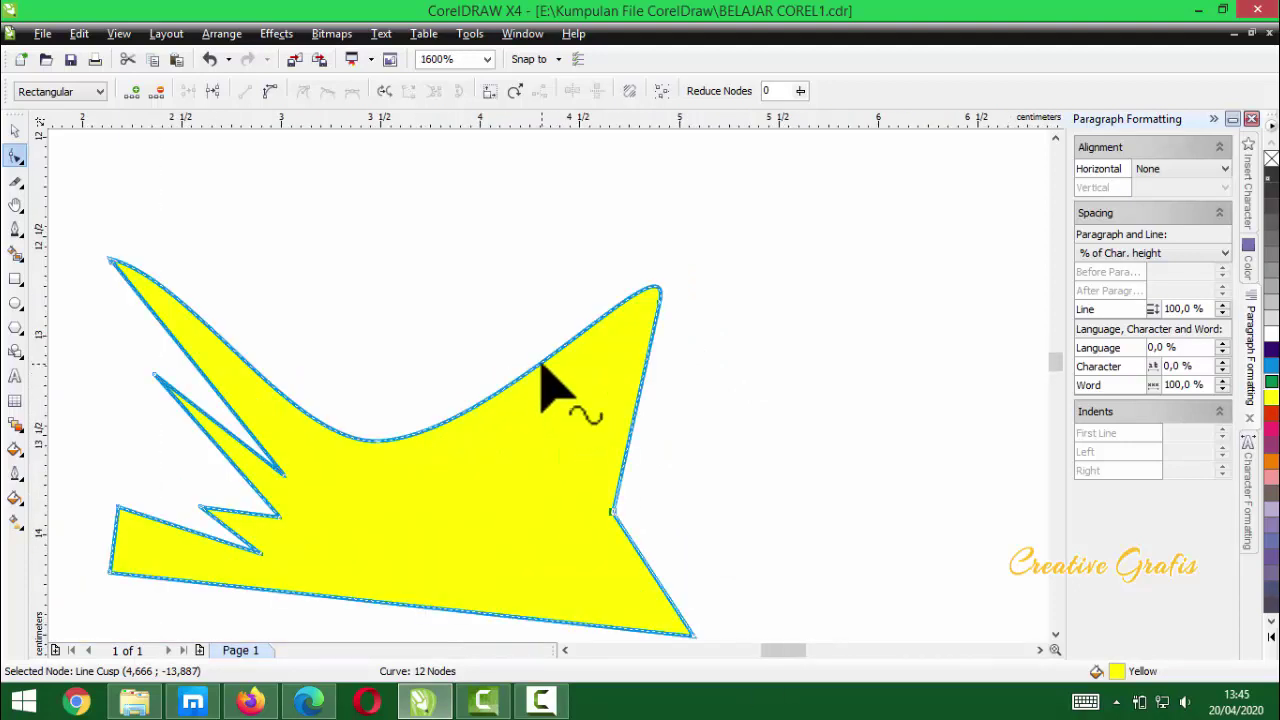
pyautogui.click(548, 385)
pyautogui.click(245, 92)
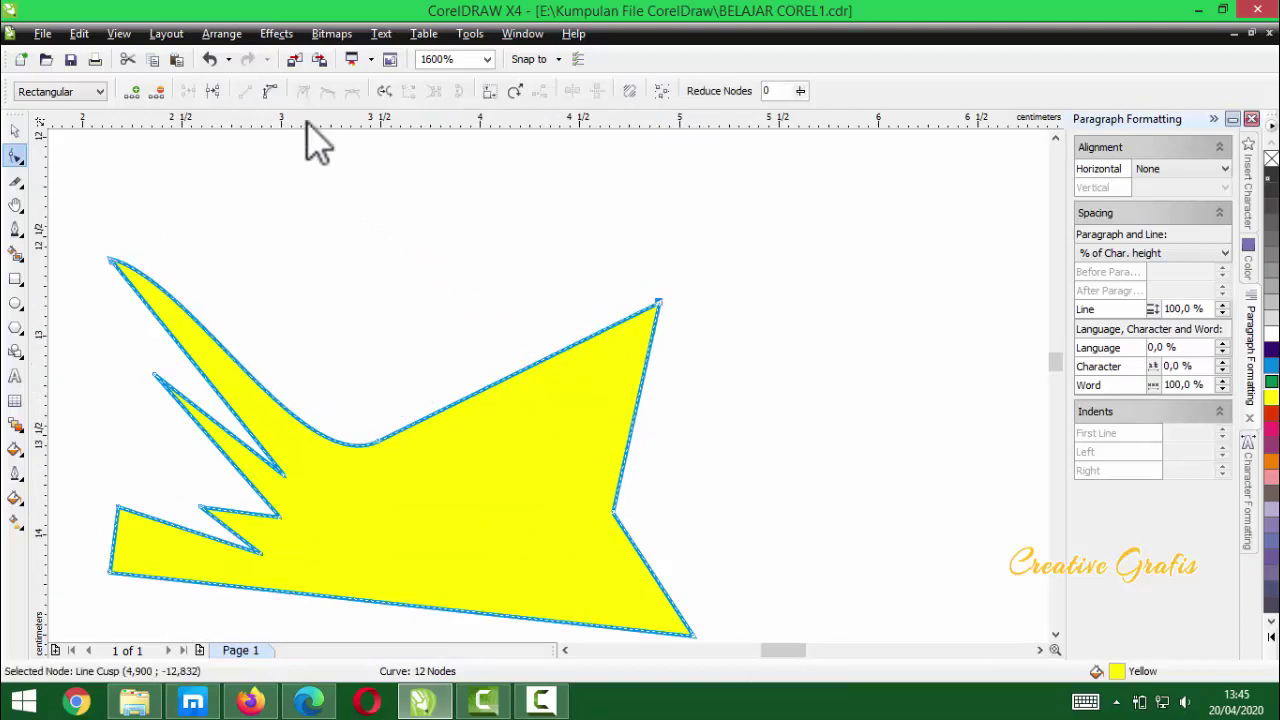
# - Convert the segment between the upper corner and the side notch to a curve and bulge it outward into a rounded lobe
pyautogui.click(638, 398)
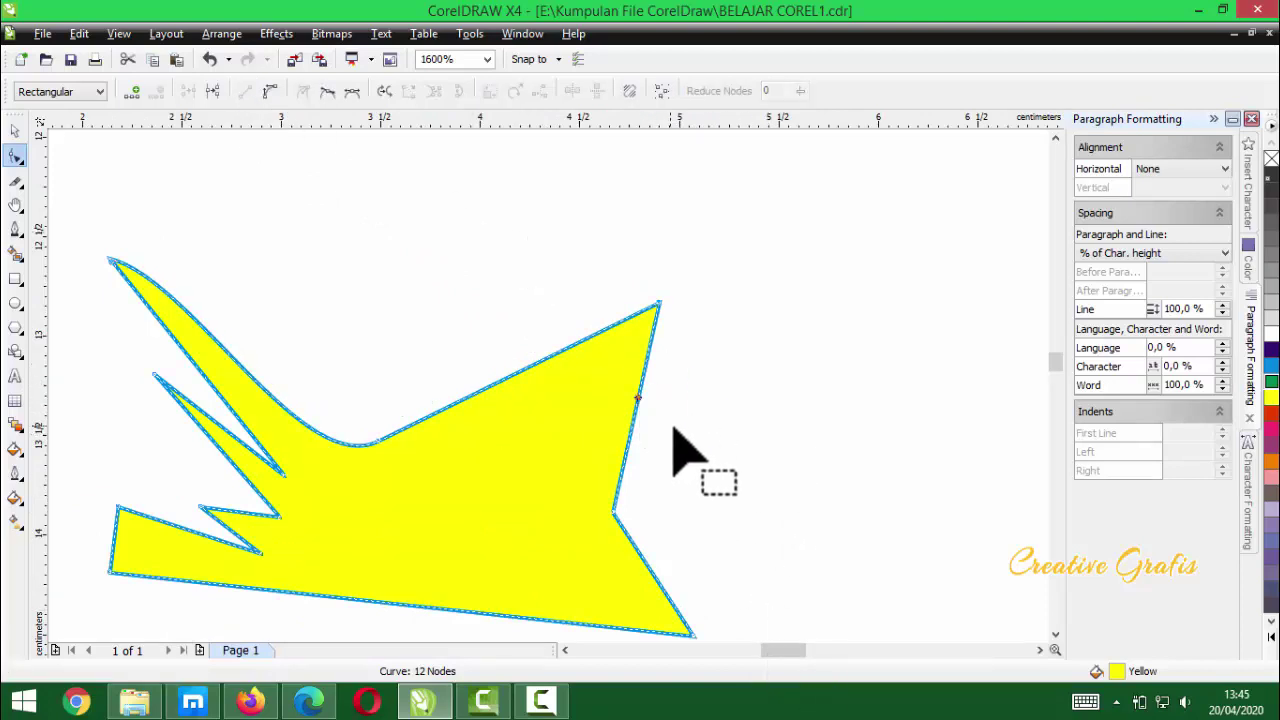
pyautogui.click(269, 91)
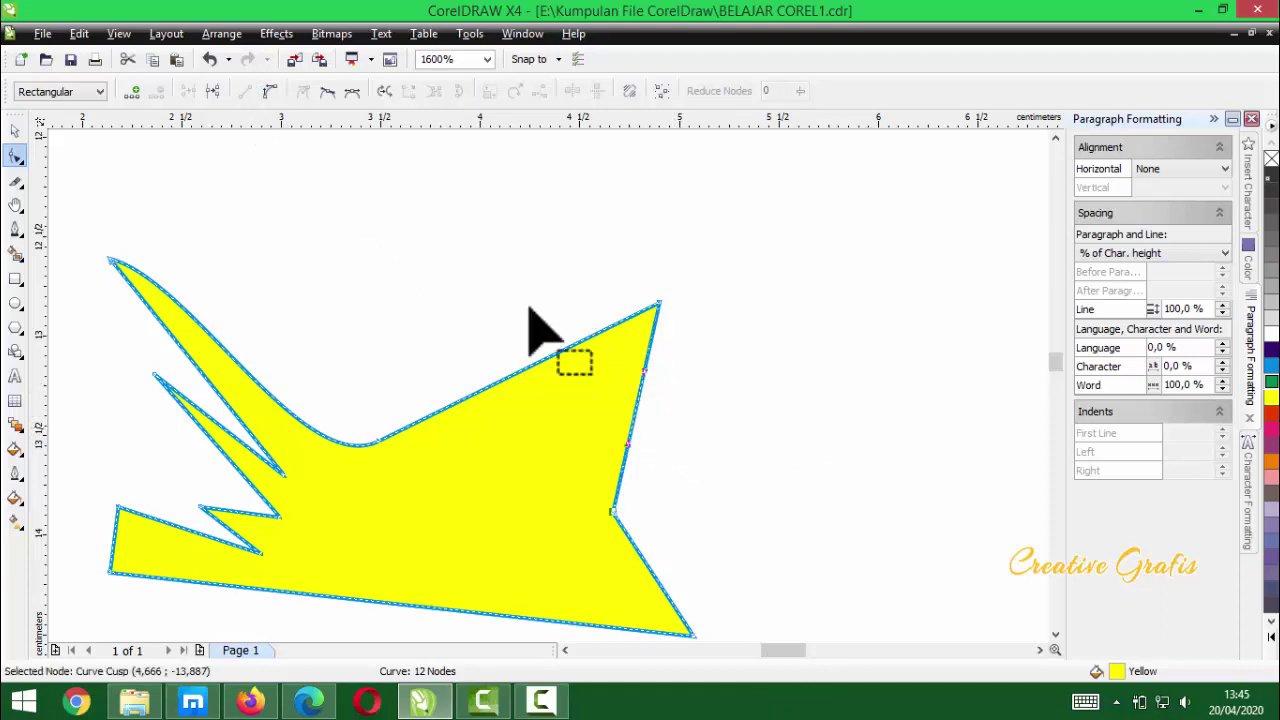
pyautogui.click(631, 398)
pyautogui.moveTo(638, 396); pyautogui.dragTo(815, 312)
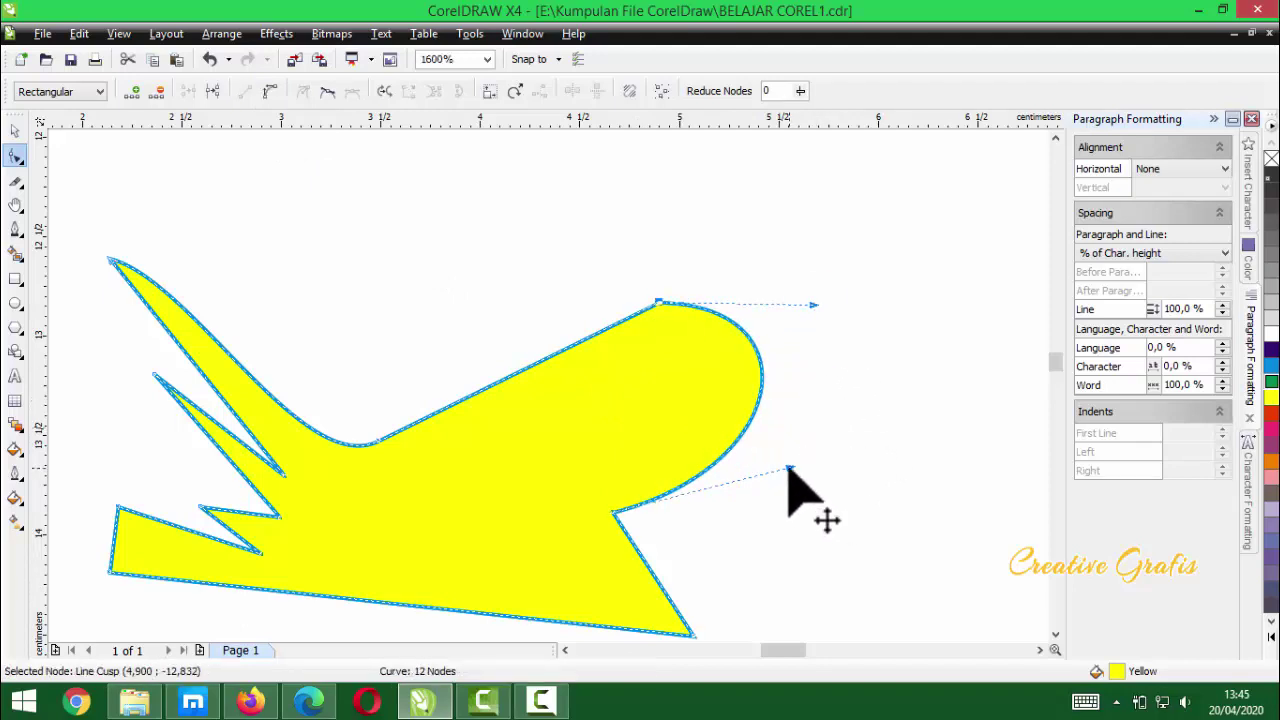
pyautogui.moveTo(790, 467); pyautogui.dragTo(762, 537)
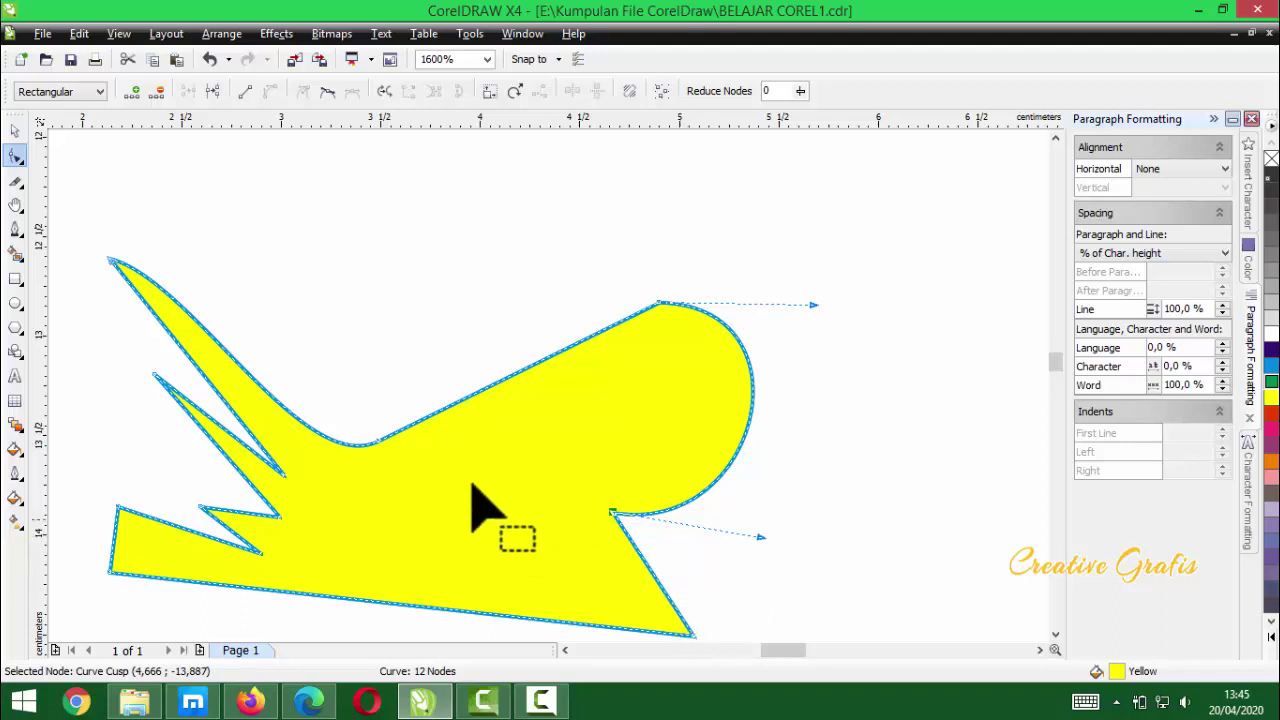
# - Shift the node in the middle dip toward the lobe, convert the straight segment beside it to a curve and arch it upward
pyautogui.moveTo(378, 443); pyautogui.dragTo(549, 423)
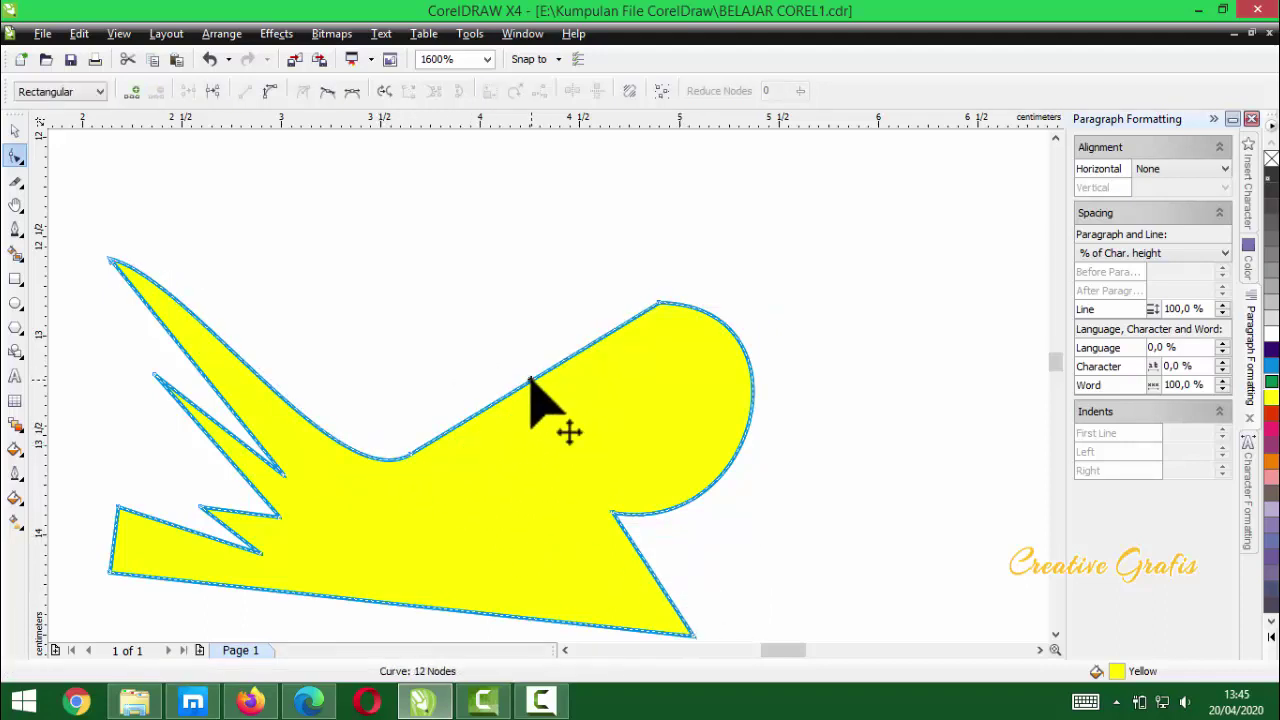
pyautogui.click(530, 379)
pyautogui.click(268, 91)
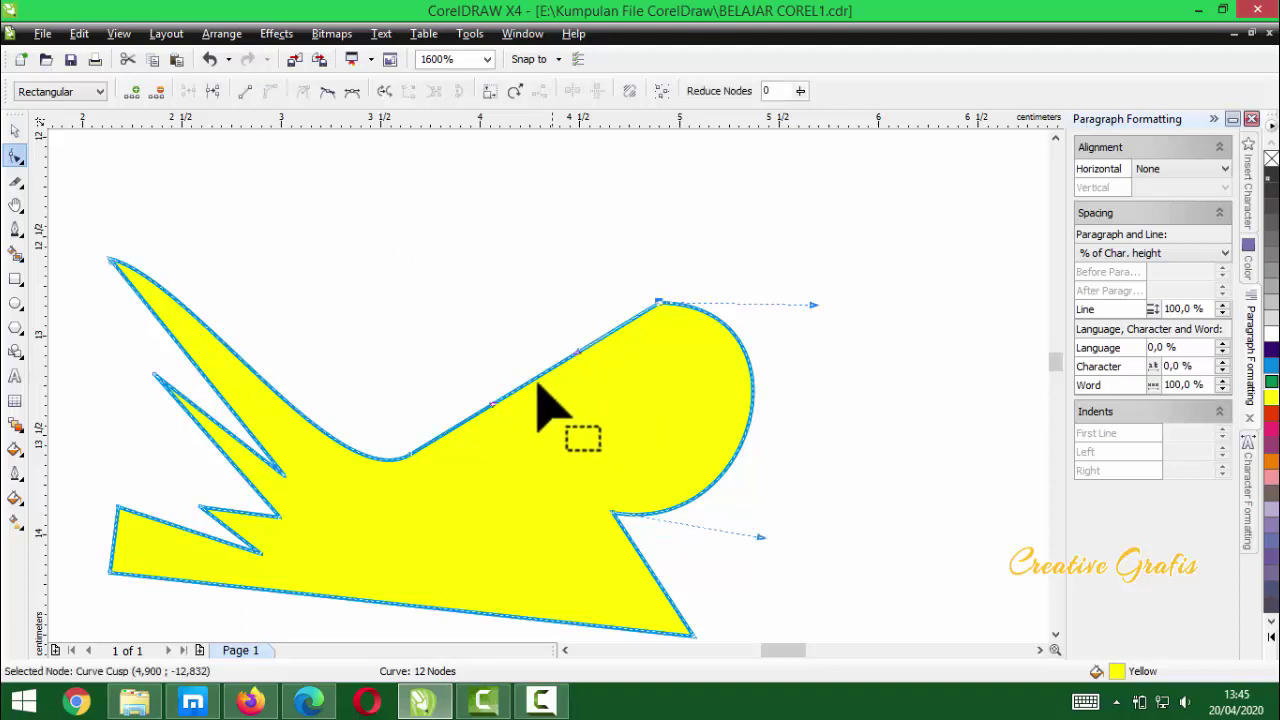
pyautogui.moveTo(530, 382); pyautogui.dragTo(486, 318)
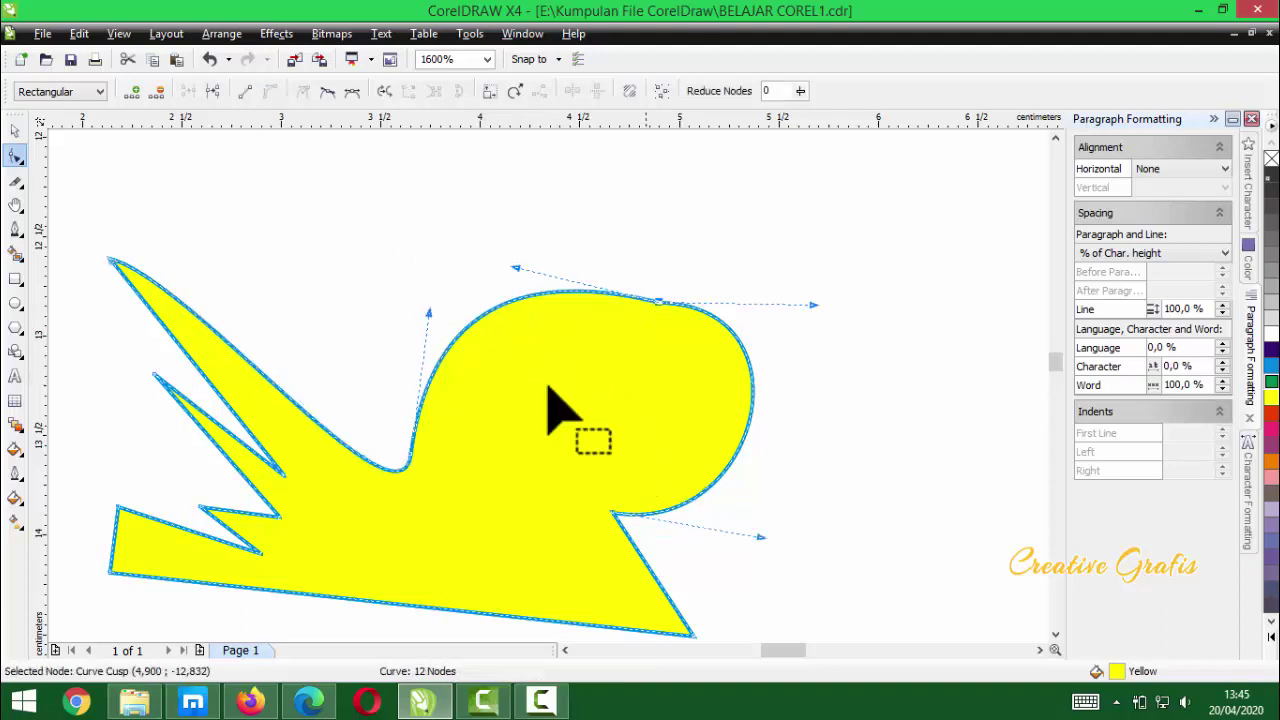
pyautogui.press('F3')
pyautogui.scroll(1, 545, 460)
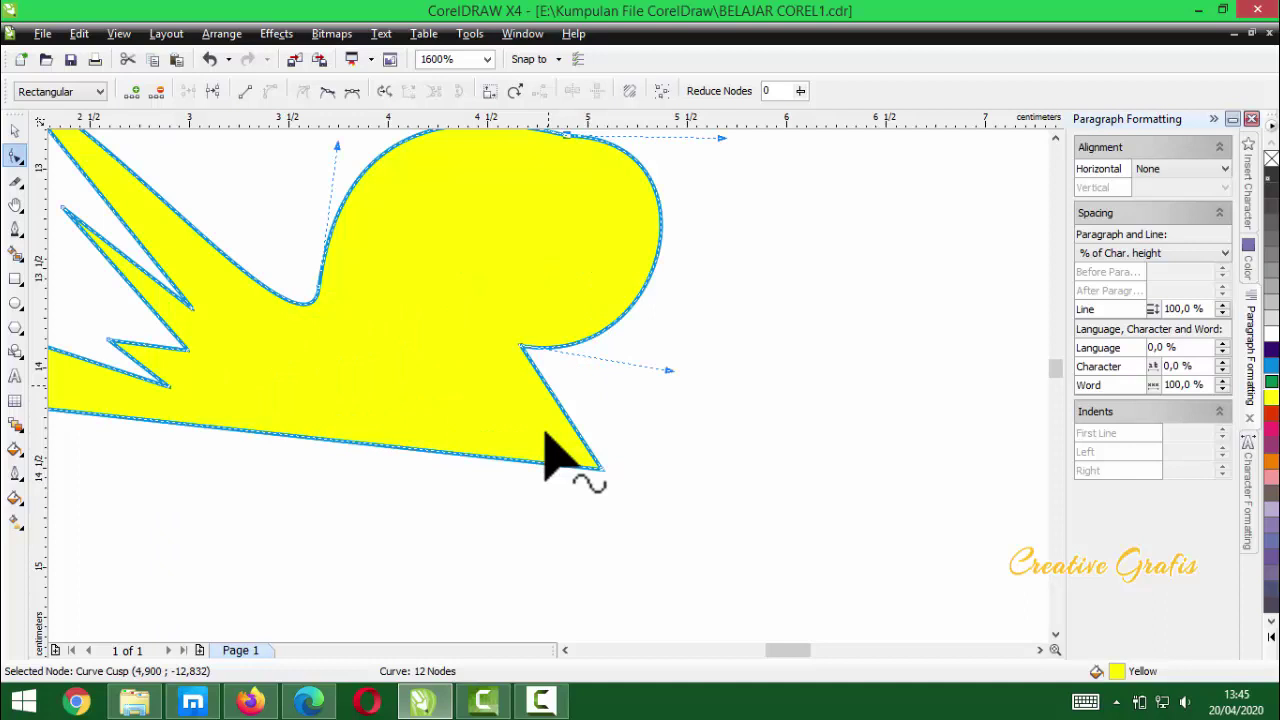
pyautogui.scroll(-1, 548, 390)
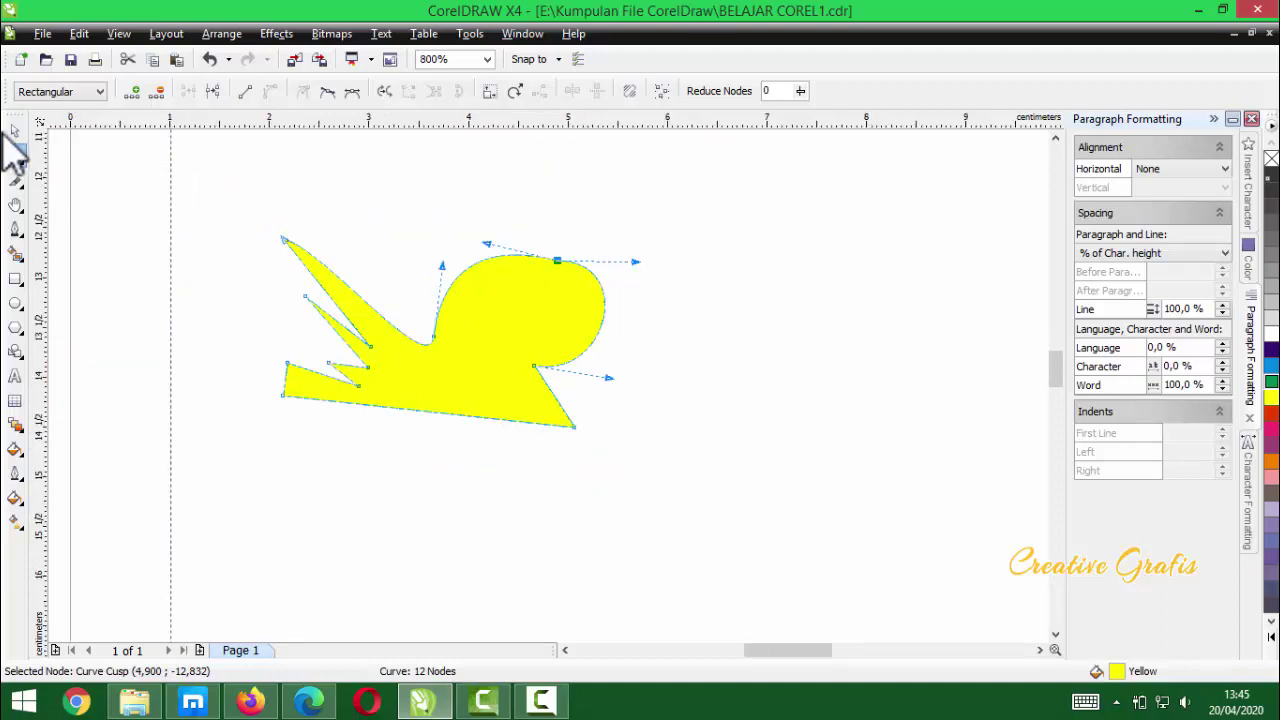
# - Select the whole reshaped figure and move it until its centre is at about 3.67, -13.11 cm
pyautogui.click(15, 132)
pyautogui.moveTo(234, 168); pyautogui.dragTo(777, 500)
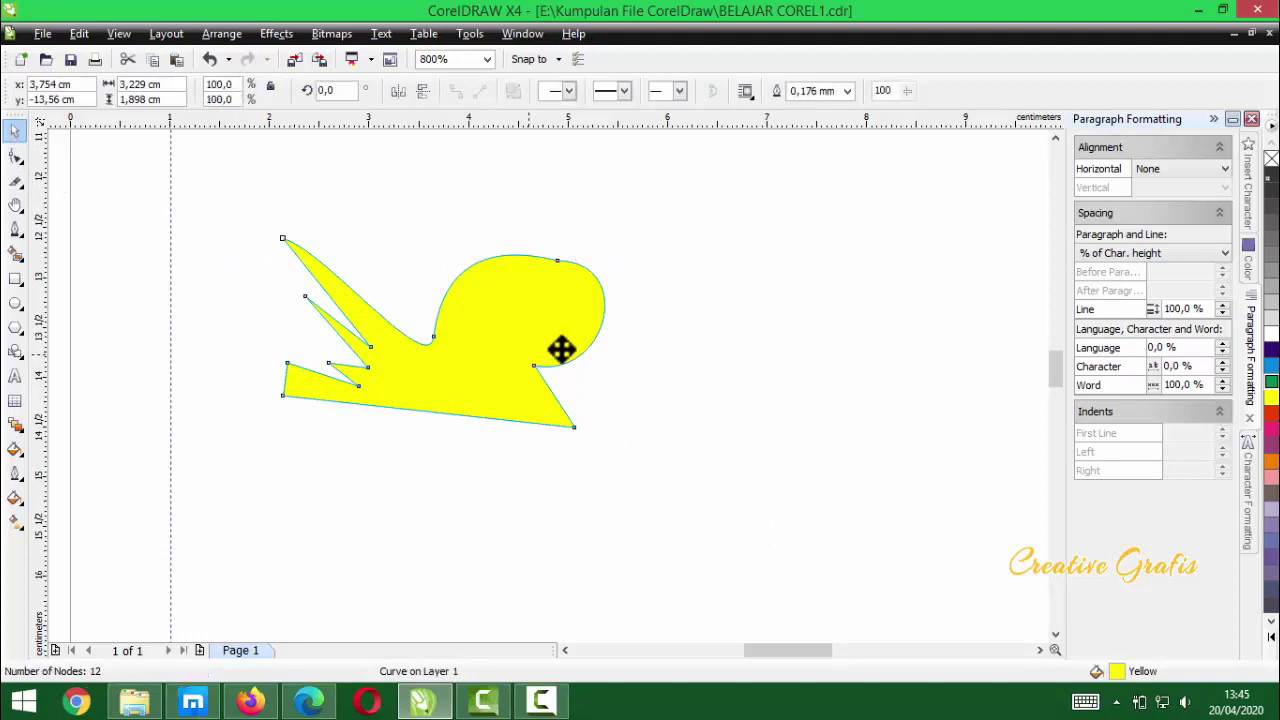
pyautogui.moveTo(560, 349); pyautogui.dragTo(610, 331)
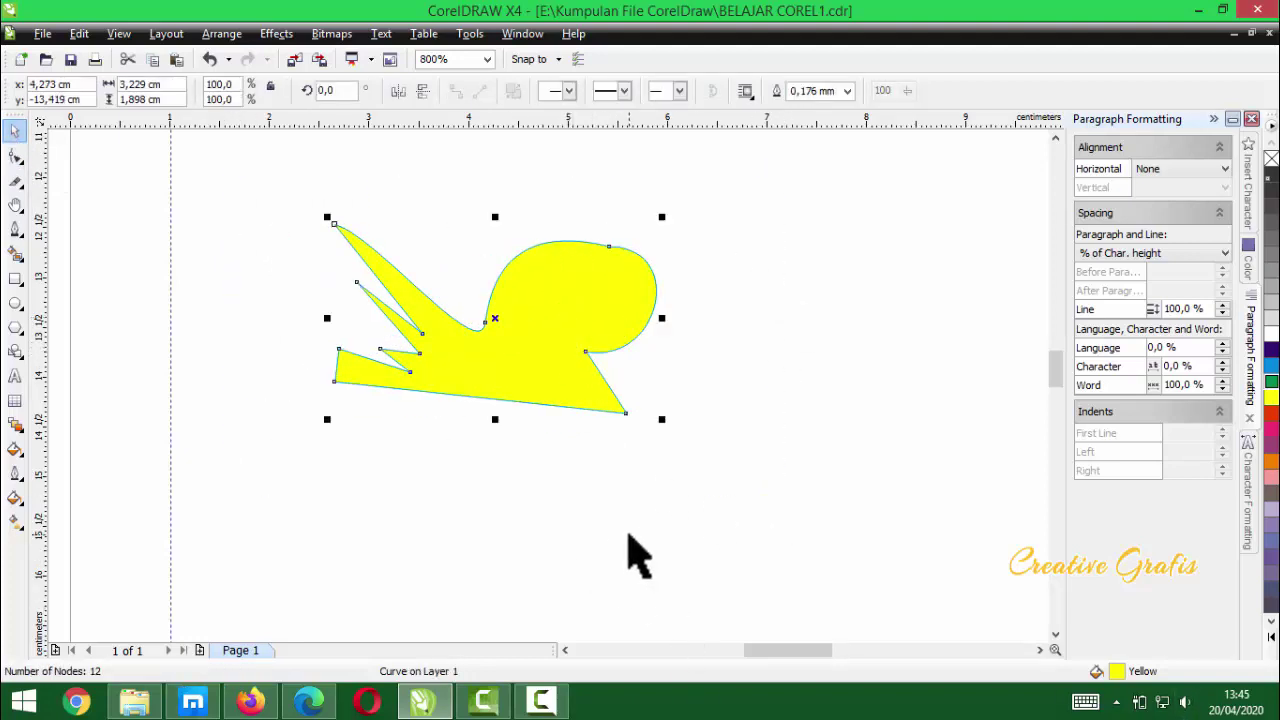
pyautogui.moveTo(582, 364); pyautogui.dragTo(608, 360)
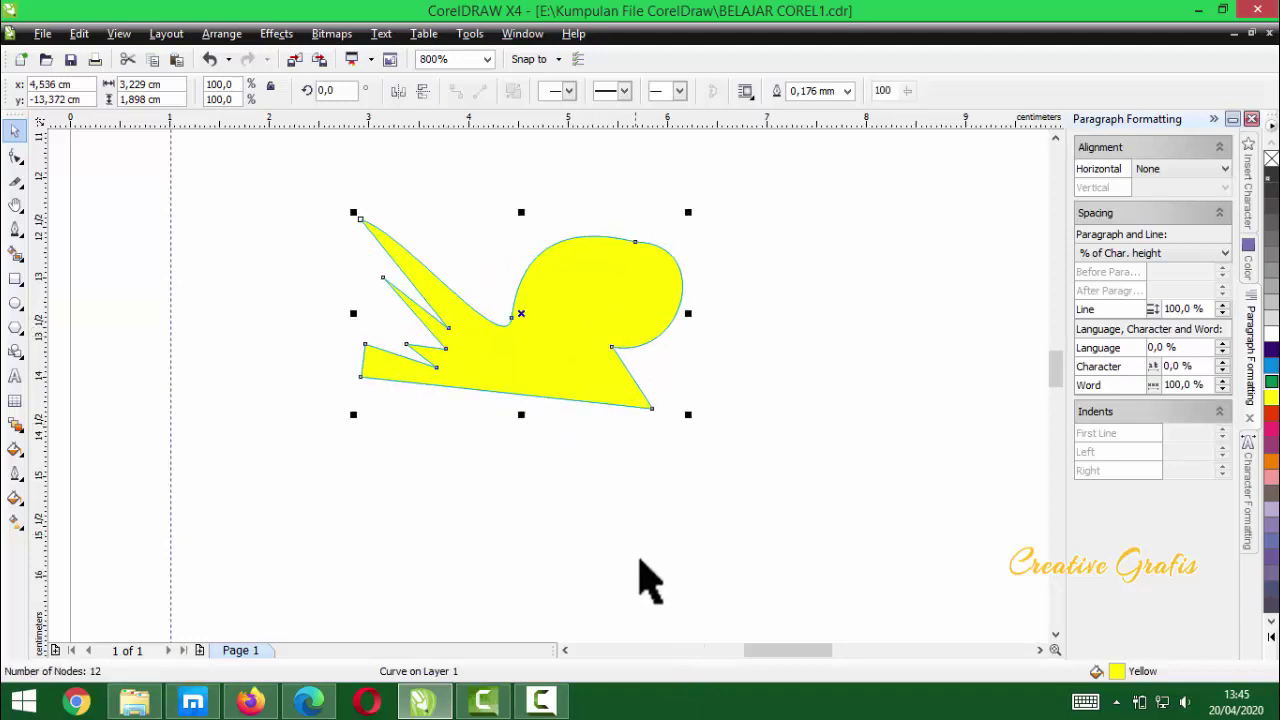
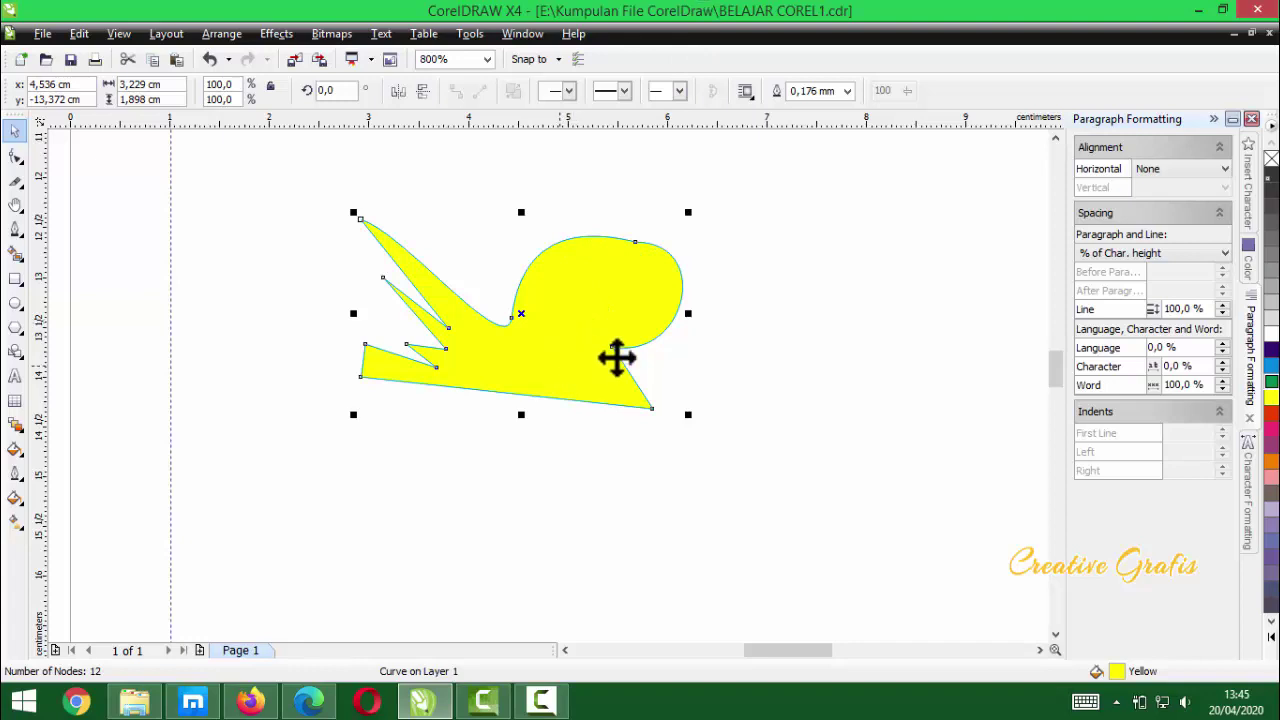
pyautogui.click(700, 343)
pyautogui.click(600, 352)
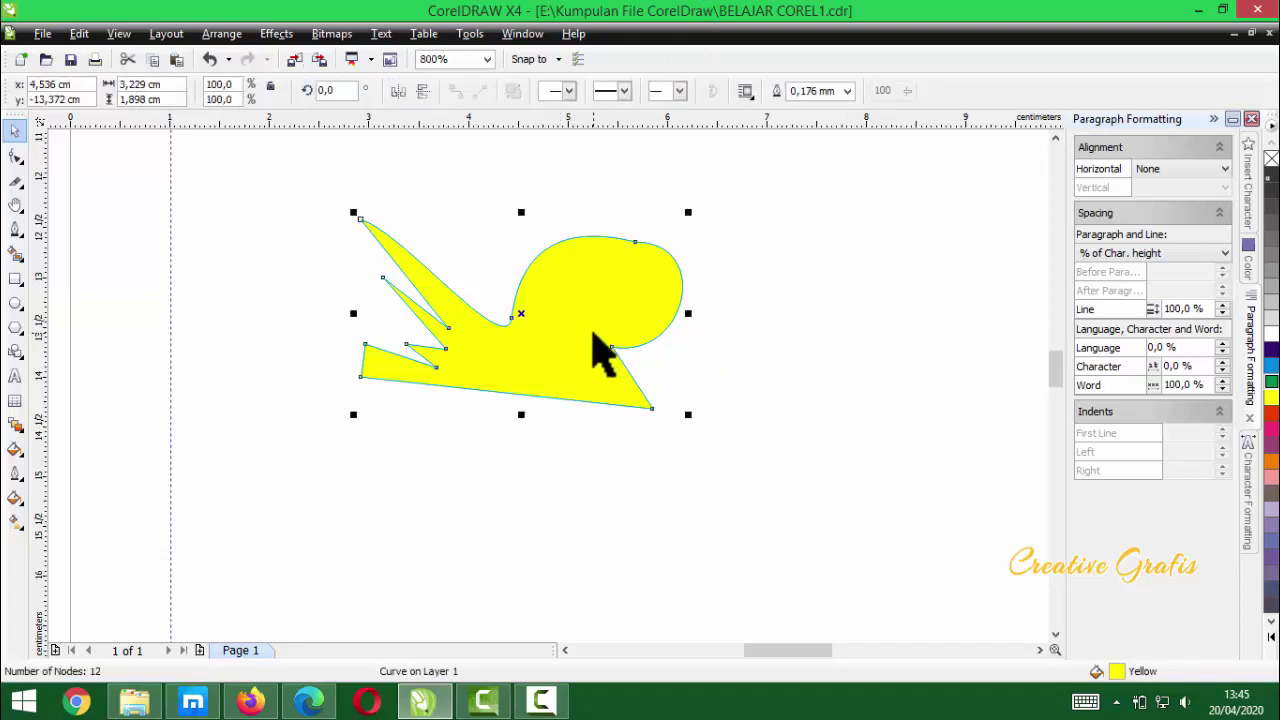
pyautogui.moveTo(592, 333); pyautogui.dragTo(487, 311)
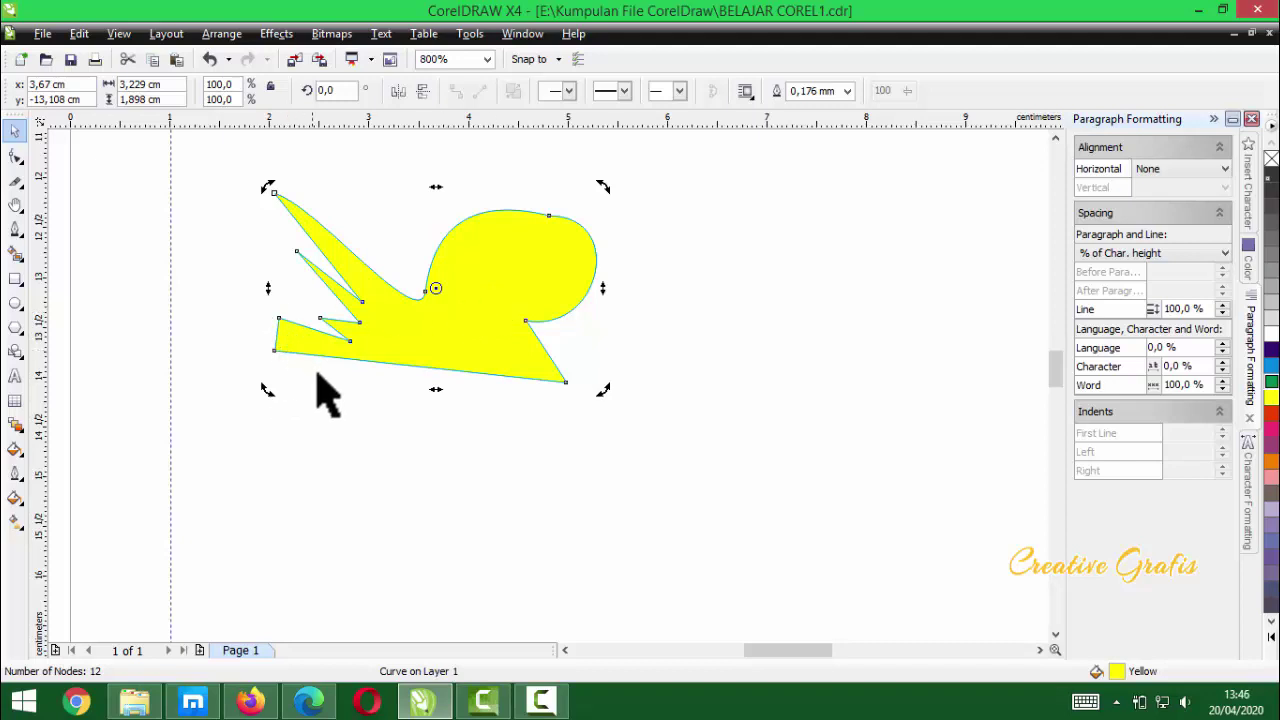
# - Reselect the yellow figure and shift it slightly to about 3.89, -13.13 cm
pyautogui.click(749, 349)
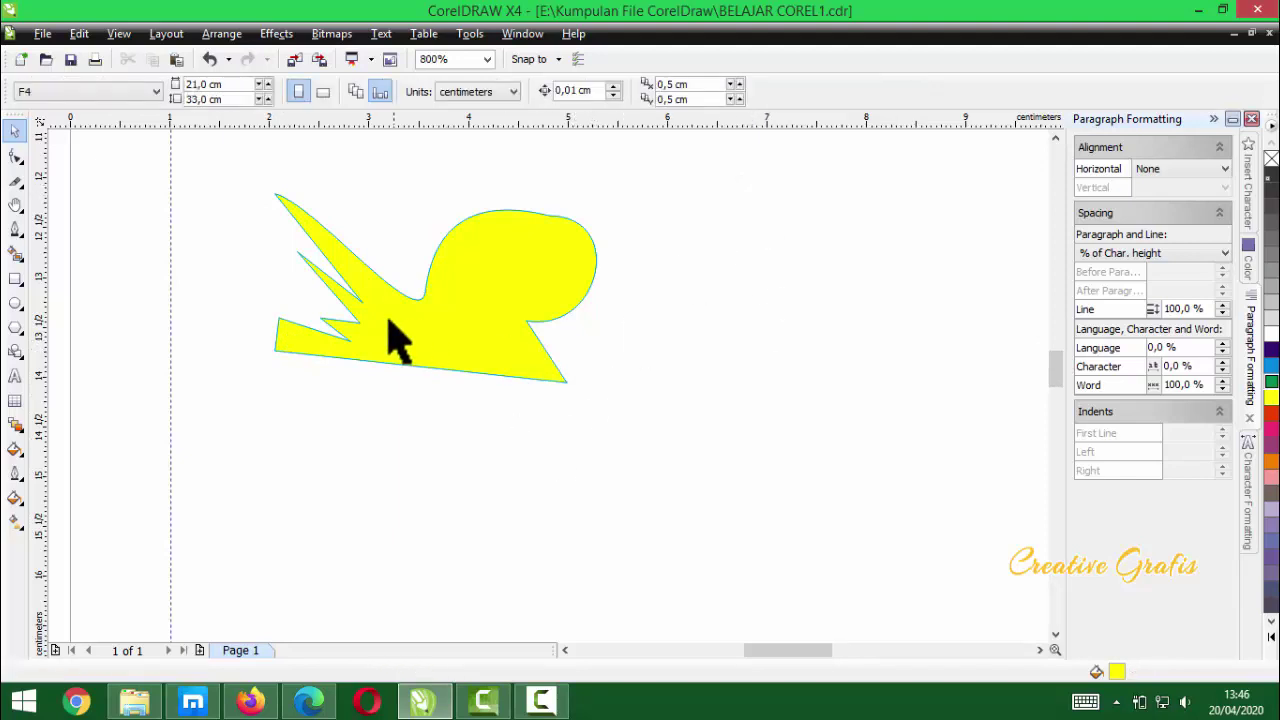
pyautogui.click(577, 343)
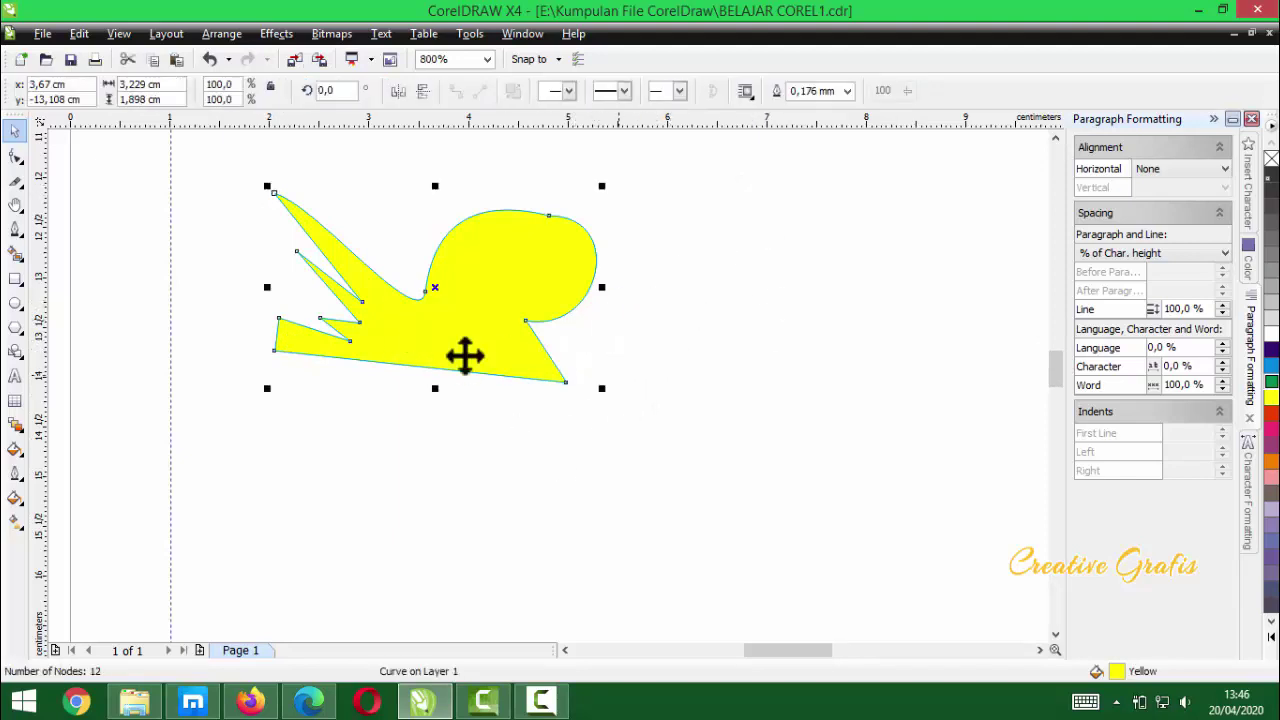
pyautogui.click(15, 229)
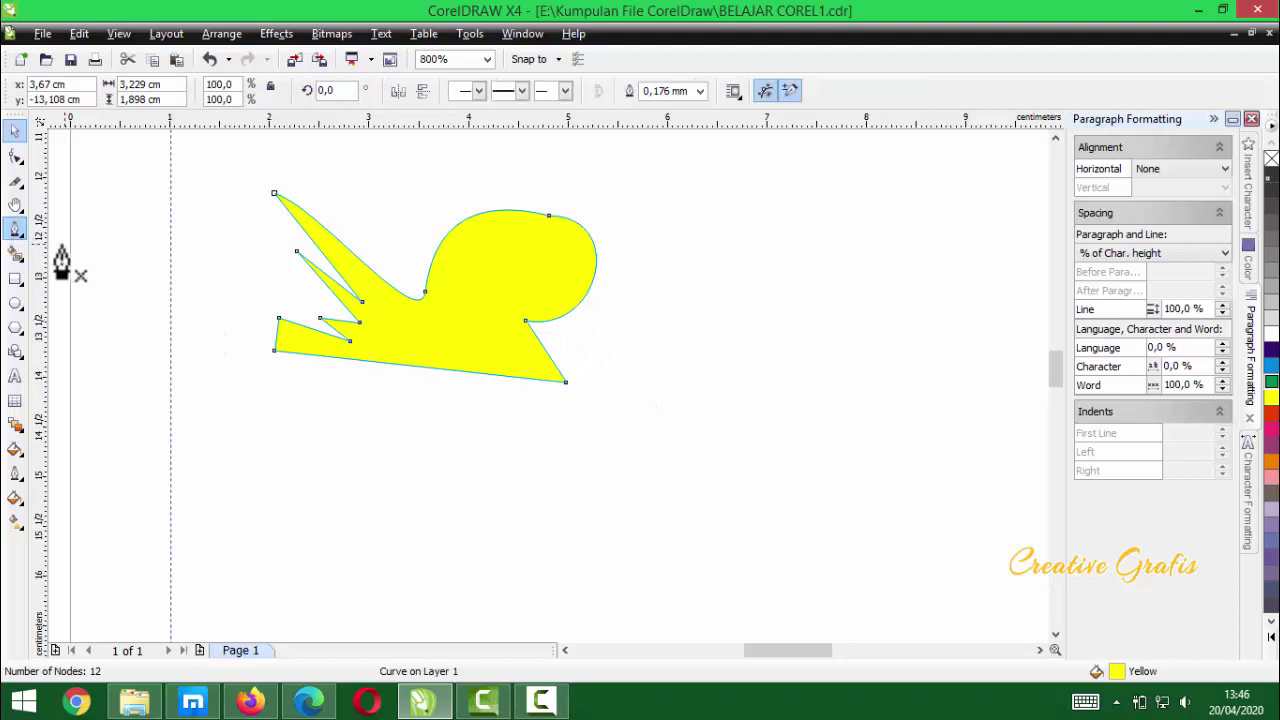
pyautogui.click(15, 131)
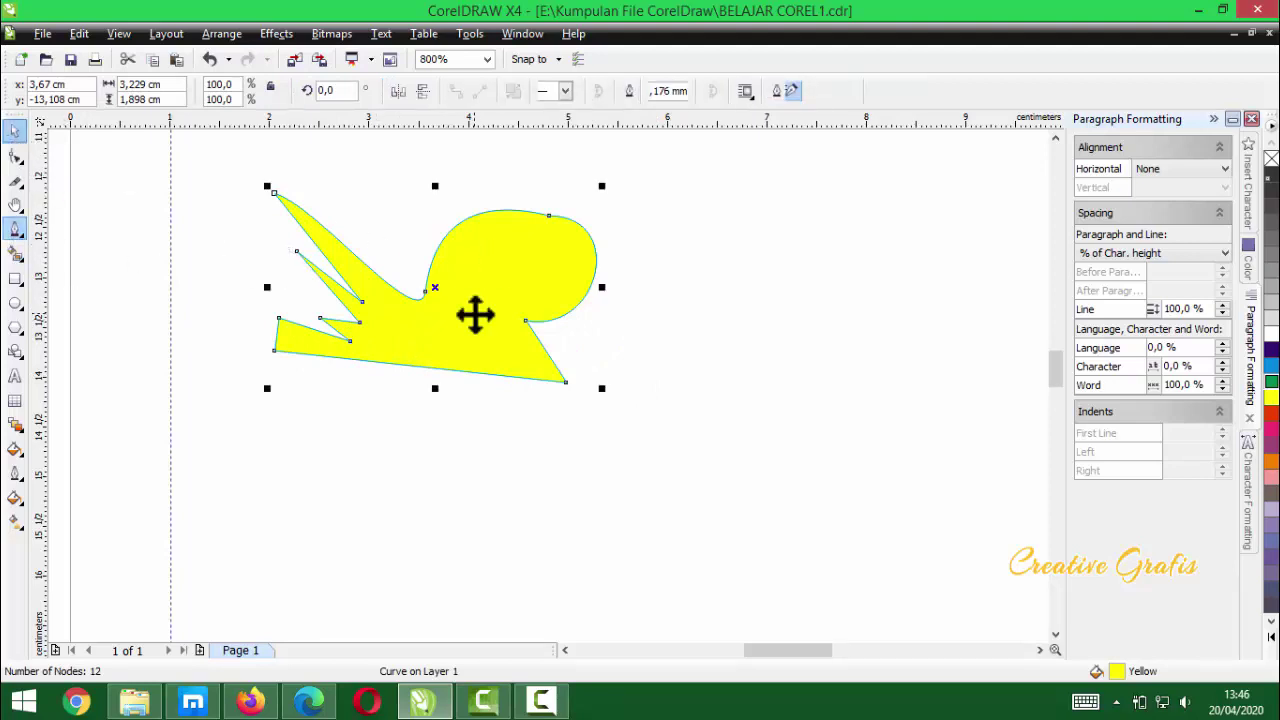
pyautogui.moveTo(474, 314)
pyautogui.mouseDown()
pyautogui.moveTo(489, 317)
pyautogui.moveTo(483, 329)
pyautogui.moveTo(496, 322)
pyautogui.mouseUp()
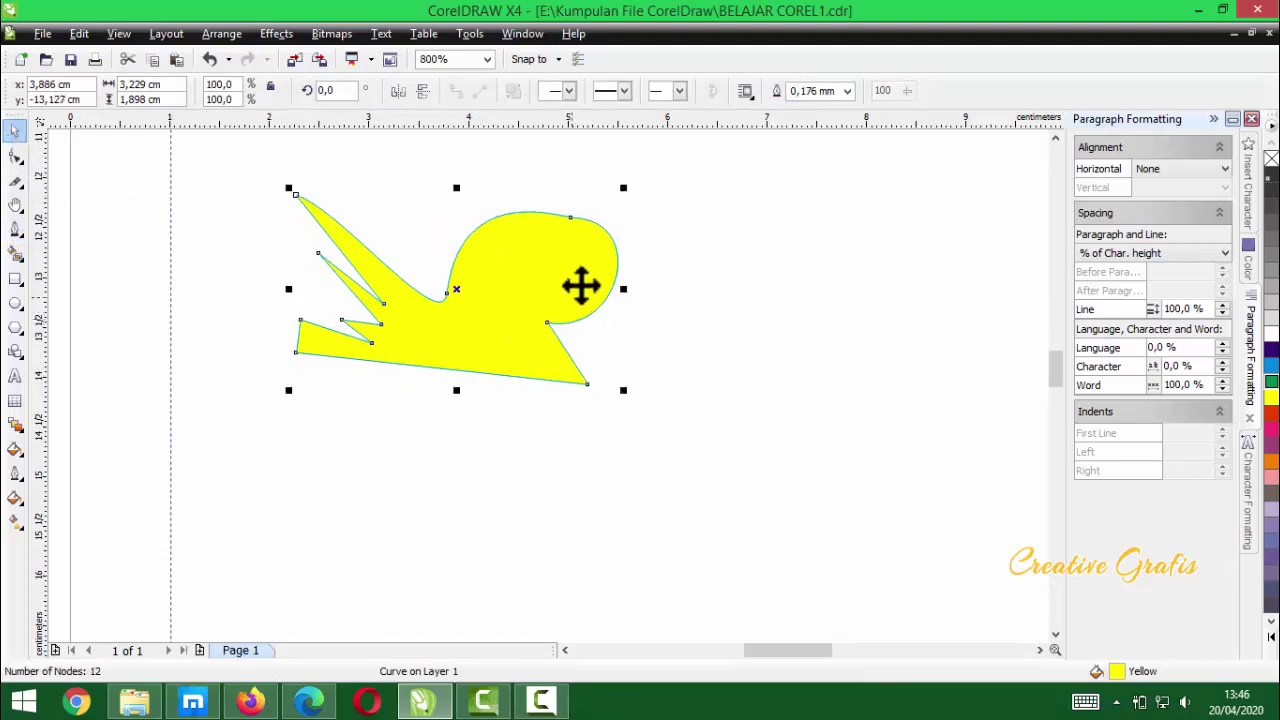
# - Pull the top node of the rounded lobe down and inward with the Shape tool, leaving a smaller round lobe above the notch
pyautogui.press('F10')
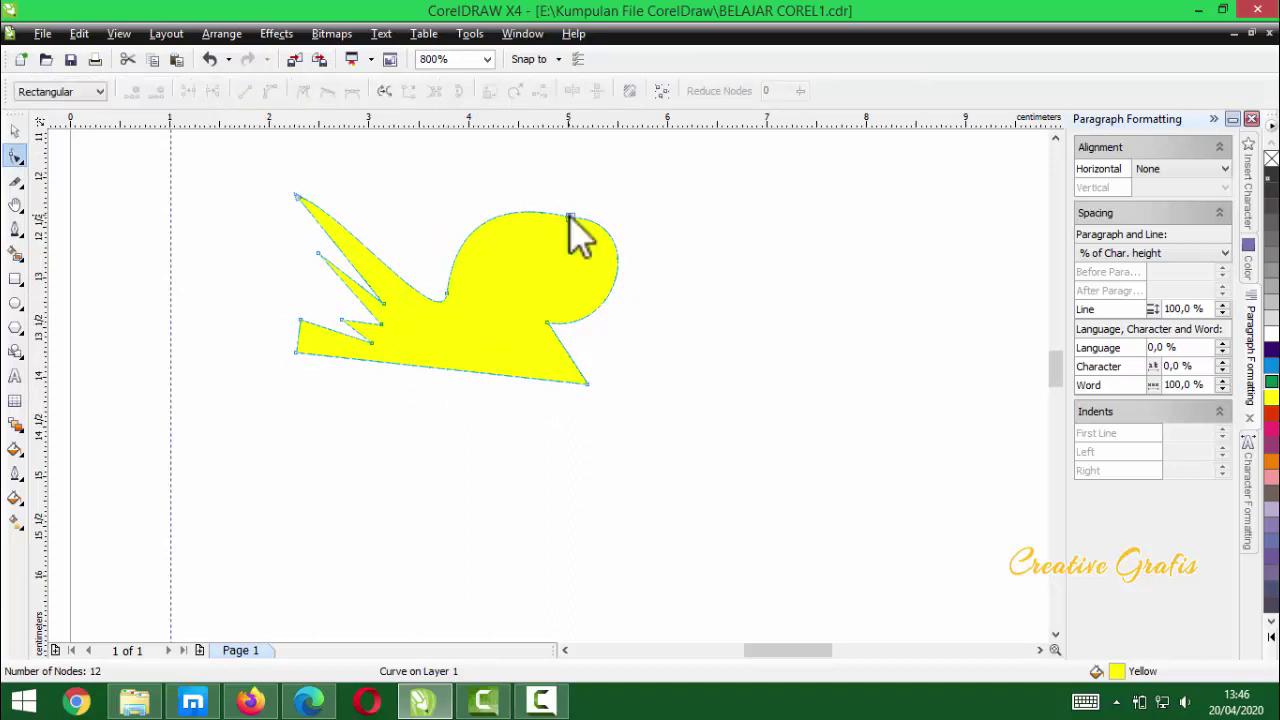
pyautogui.click(571, 214)
pyautogui.moveTo(571, 214); pyautogui.dragTo(634, 317)
pyautogui.scroll(1, 507, 330)
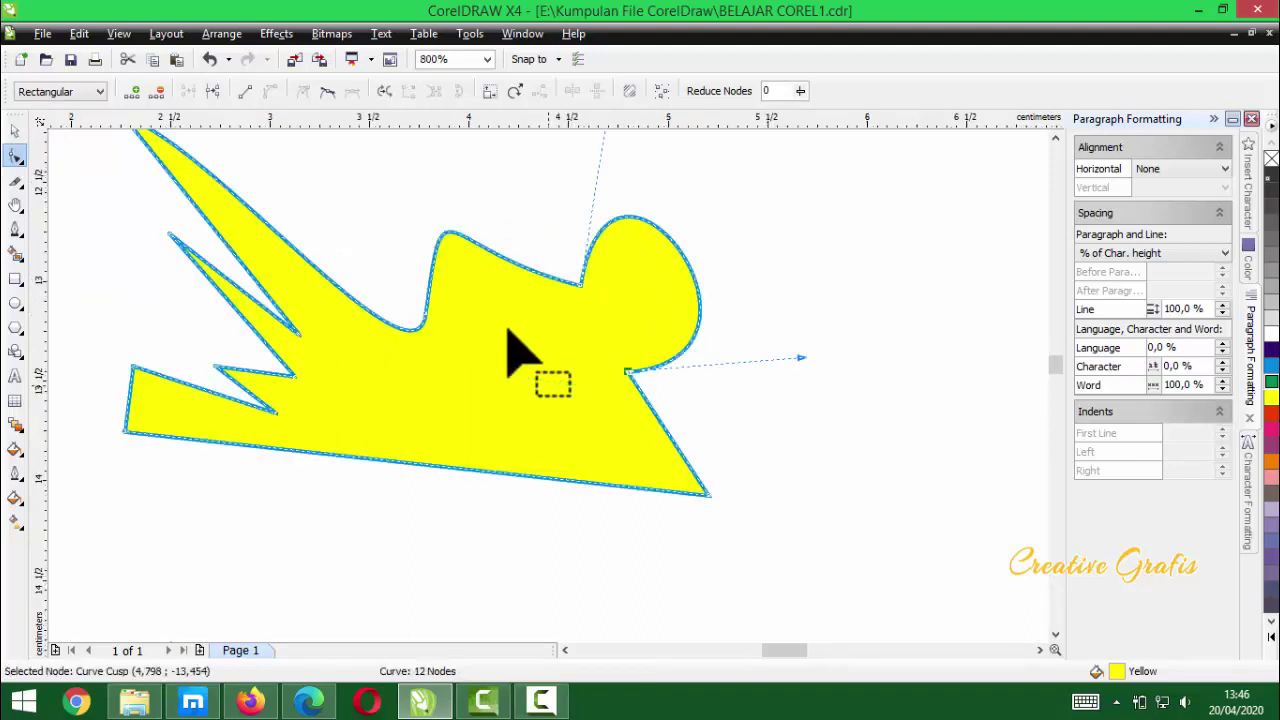
pyautogui.scroll(-1, 546, 390)
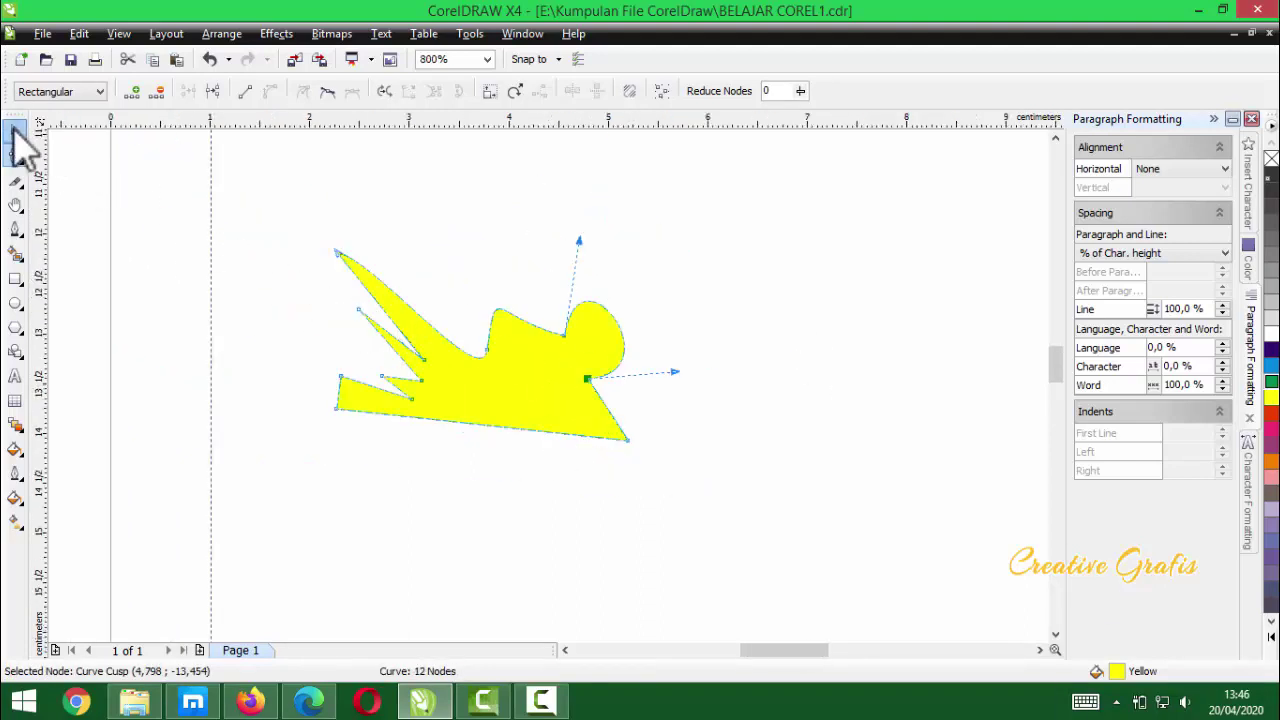
# - Draw an ellipse about 1.32 by 1.14 cm beside the reshaped figure as a head
pyautogui.click(15, 132)
pyautogui.click(15, 303)
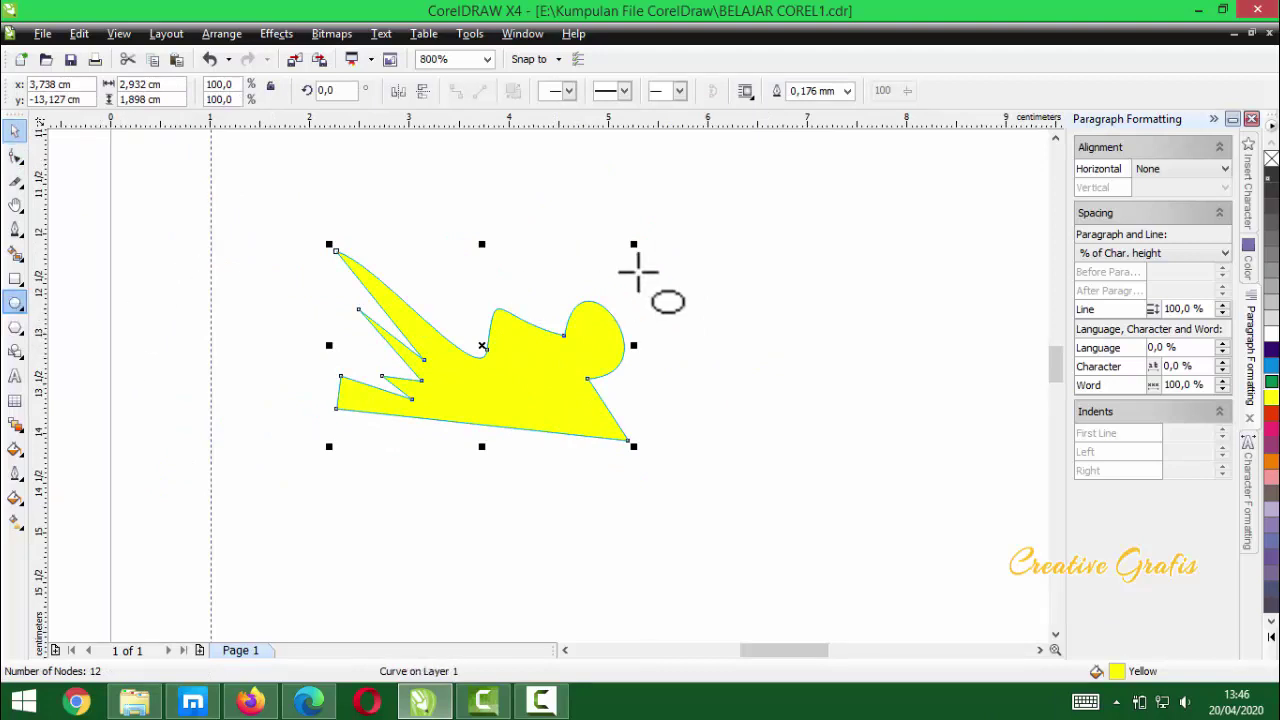
pyautogui.moveTo(679, 194); pyautogui.dragTo(822, 321)
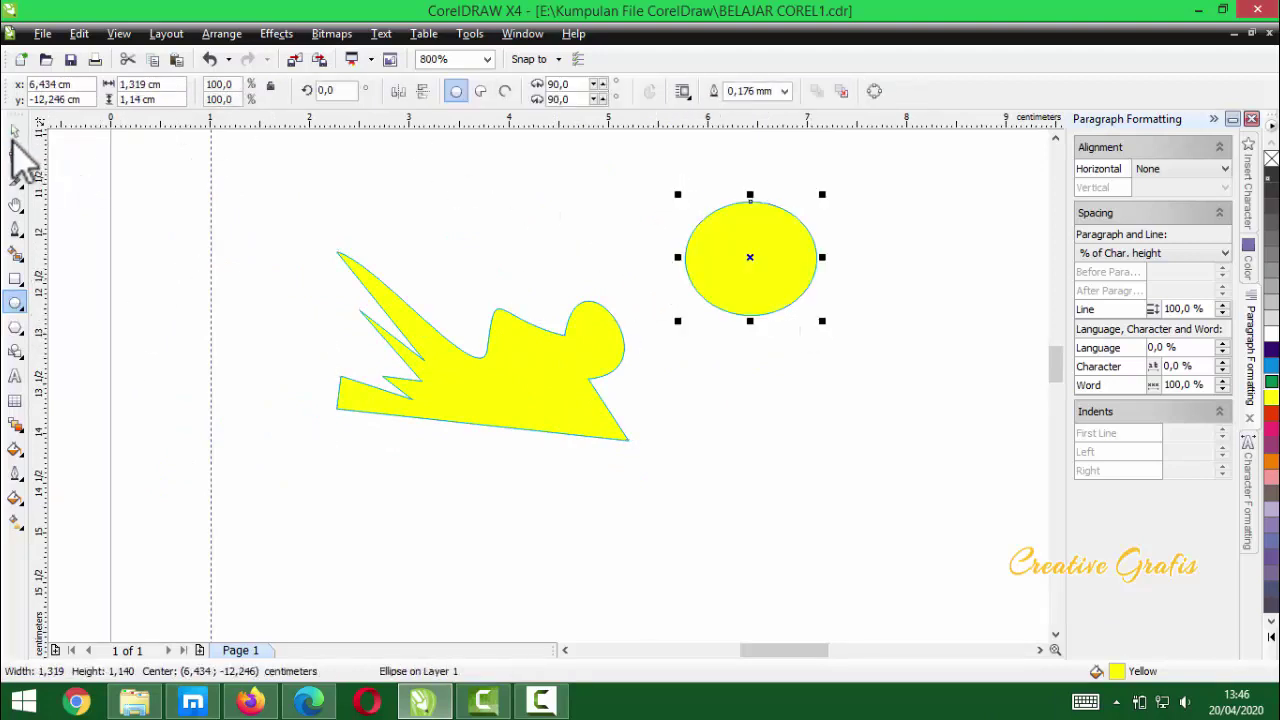
# - Draw a small rectangle about 0.34 by 0.56 cm directly below the ellipse as a neck
pyautogui.click(15, 132)
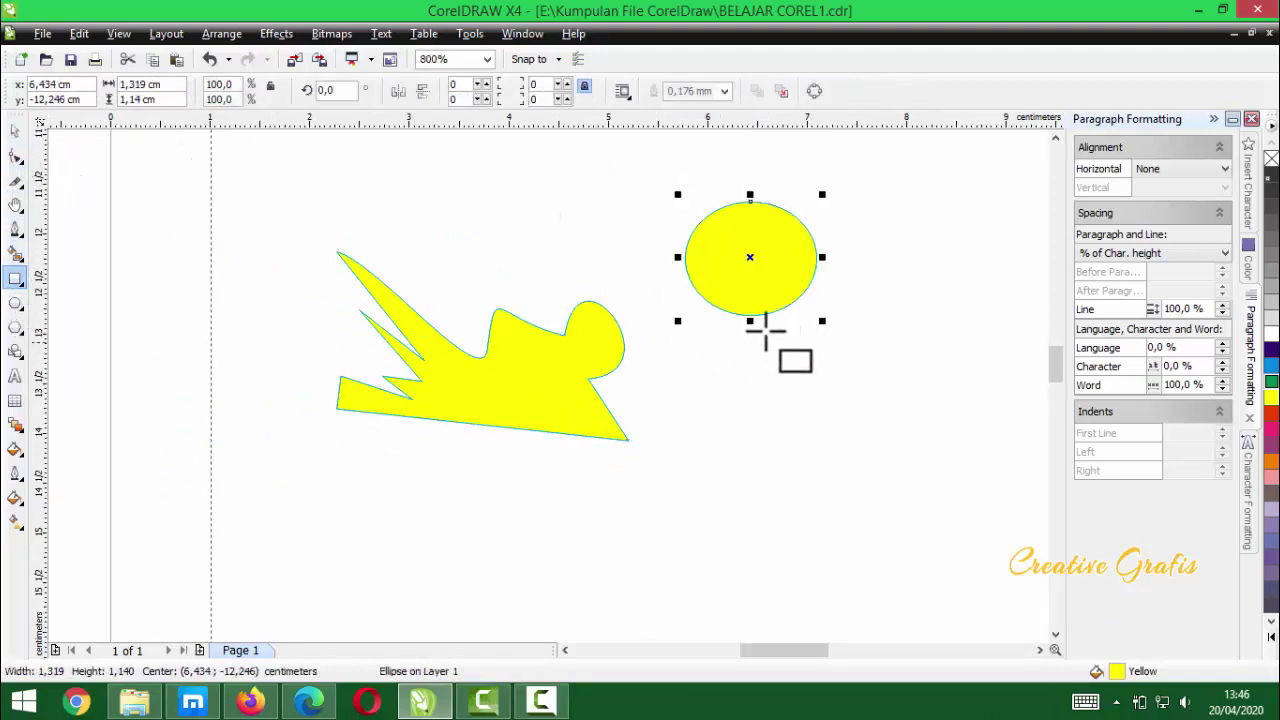
pyautogui.moveTo(733, 302); pyautogui.dragTo(779, 369)
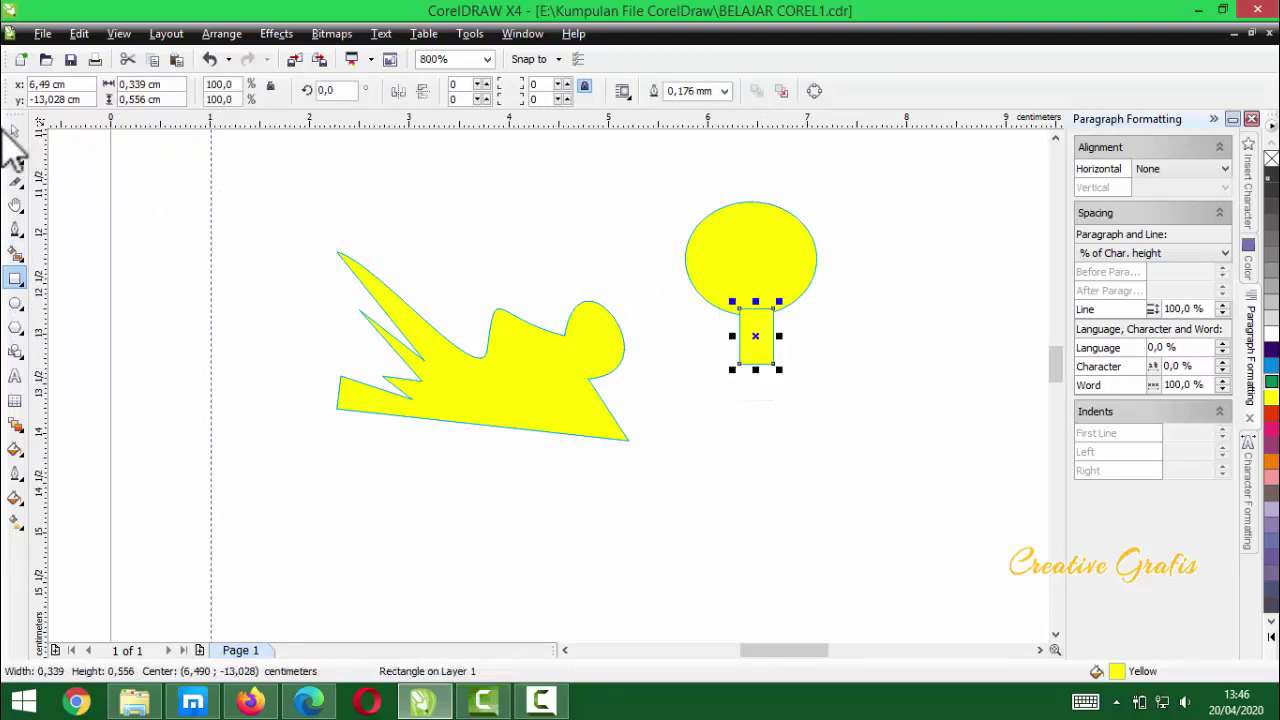
pyautogui.click(15, 131)
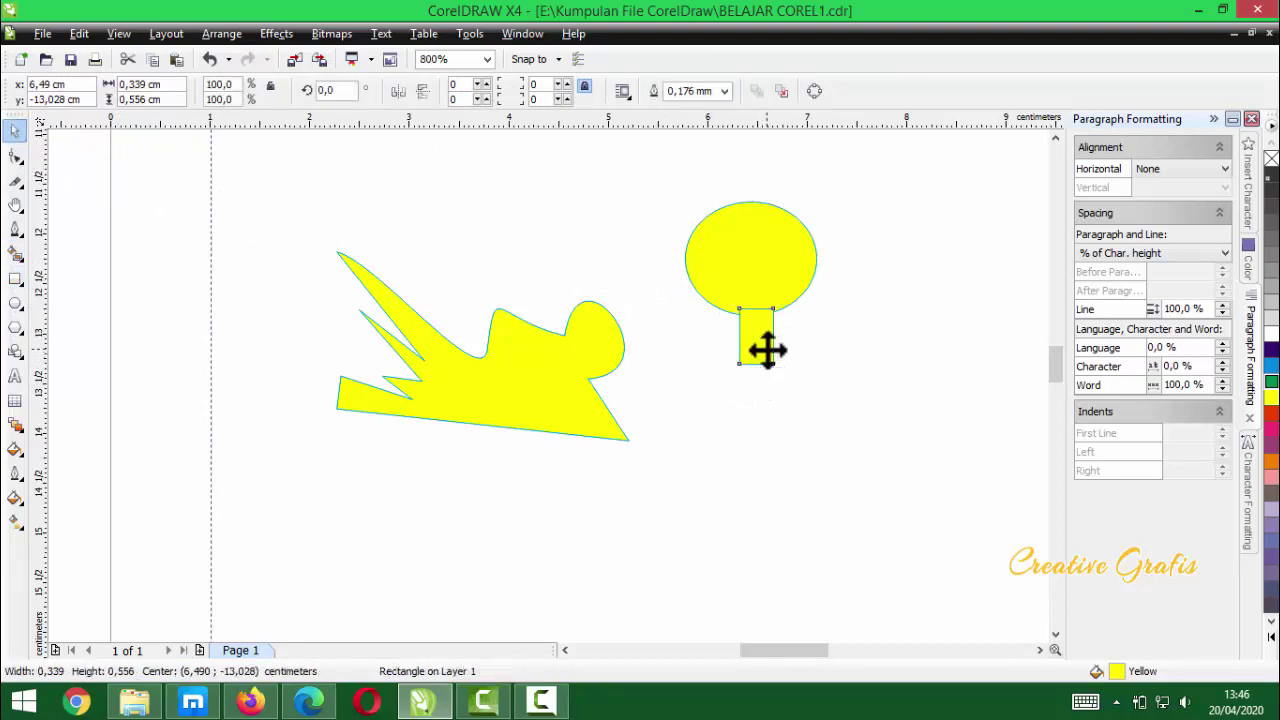
# - Copy the neck rectangle and scale the copy into a body about 1.38 by 2.21 cm, centred at about 6.47, -14.10 cm
pyautogui.moveTo(767, 349); pyautogui.dragTo(836, 398)
pyautogui.moveTo(750, 366); pyautogui.dragTo(752, 342)
pyautogui.moveTo(751, 430); pyautogui.dragTo(790, 566)
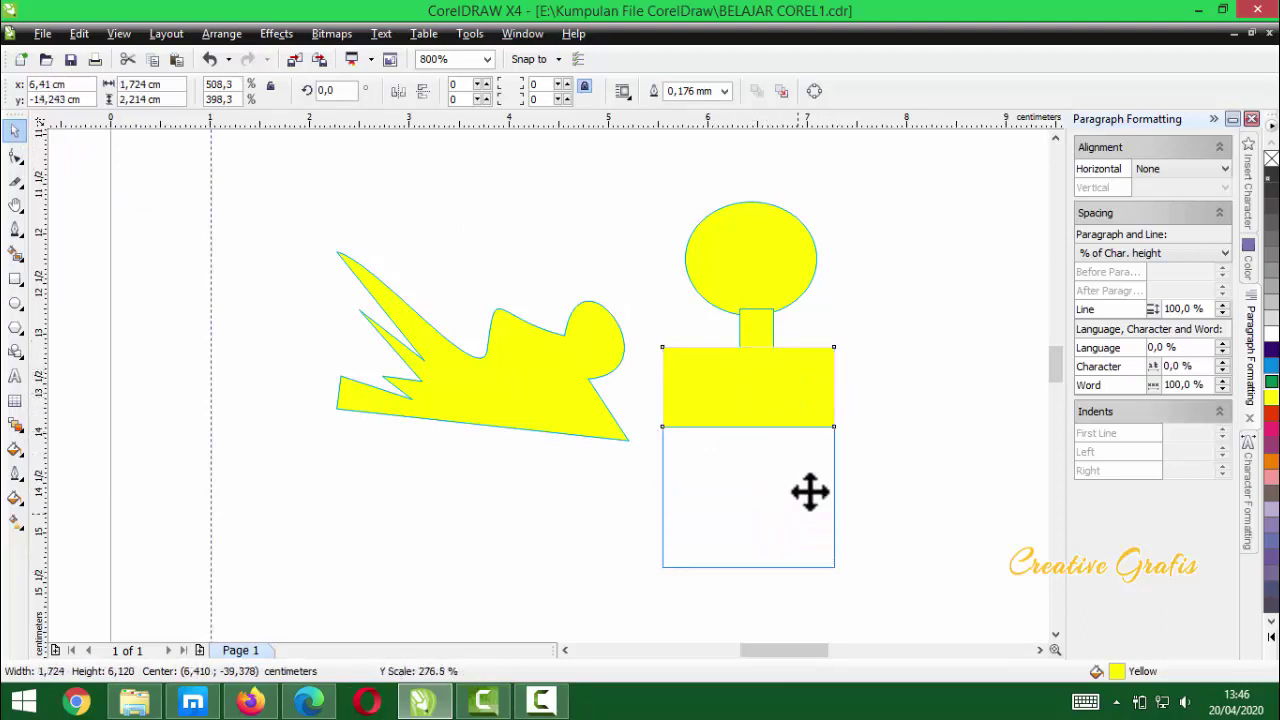
pyautogui.moveTo(656, 457); pyautogui.dragTo(691, 457)
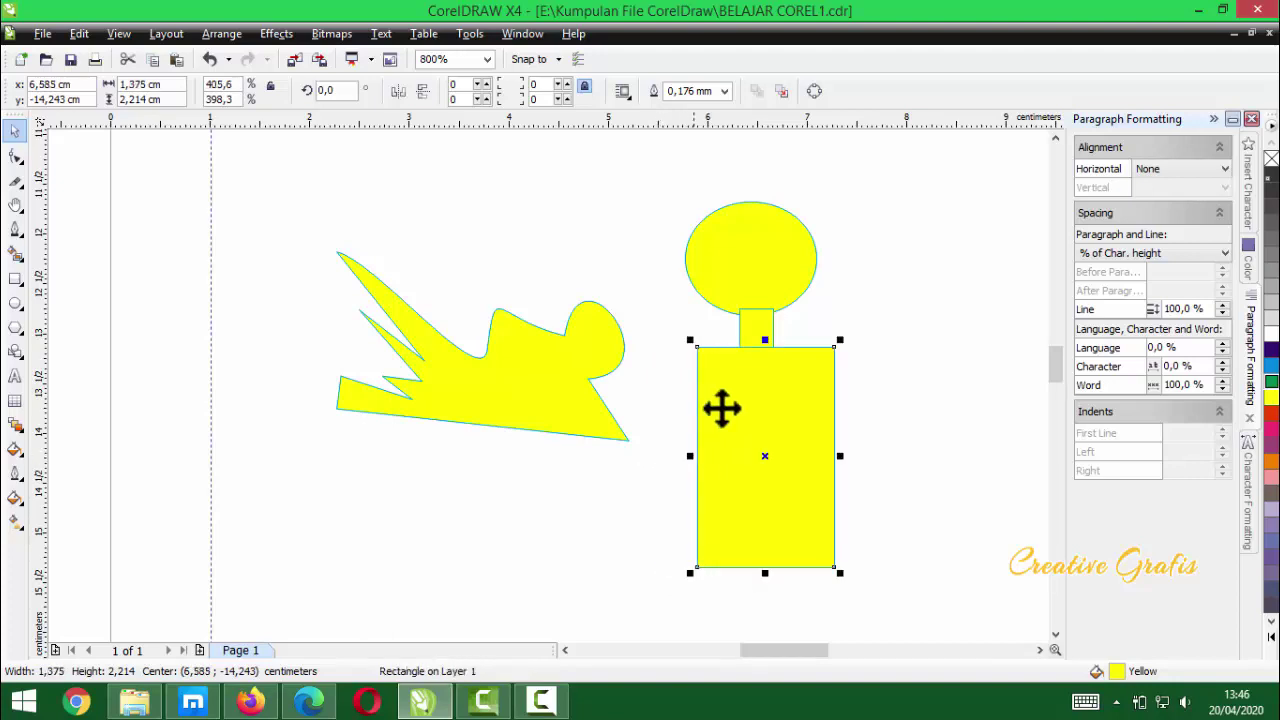
pyautogui.moveTo(778, 459); pyautogui.dragTo(767, 445)
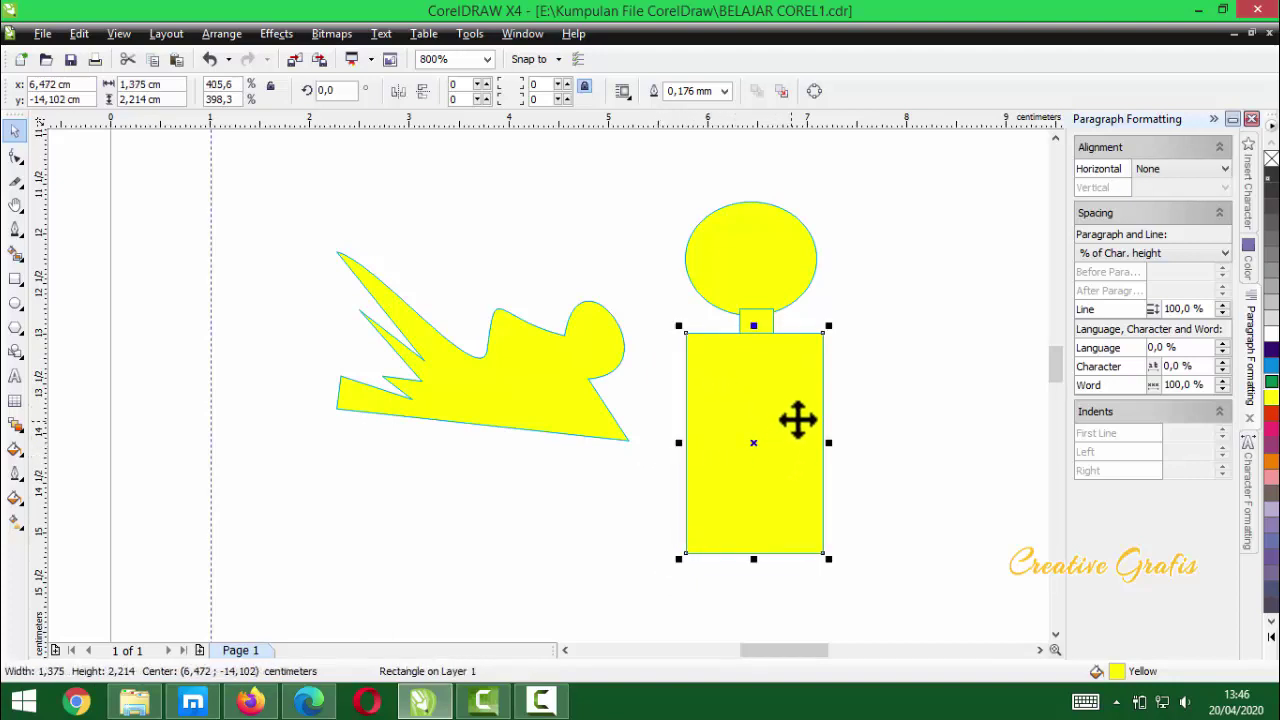
# - Move the head ellipse down onto the neck at about 6.44, -12.34 cm, and select the body rectangle
pyautogui.click(777, 285)
pyautogui.moveTo(777, 285); pyautogui.dragTo(778, 295)
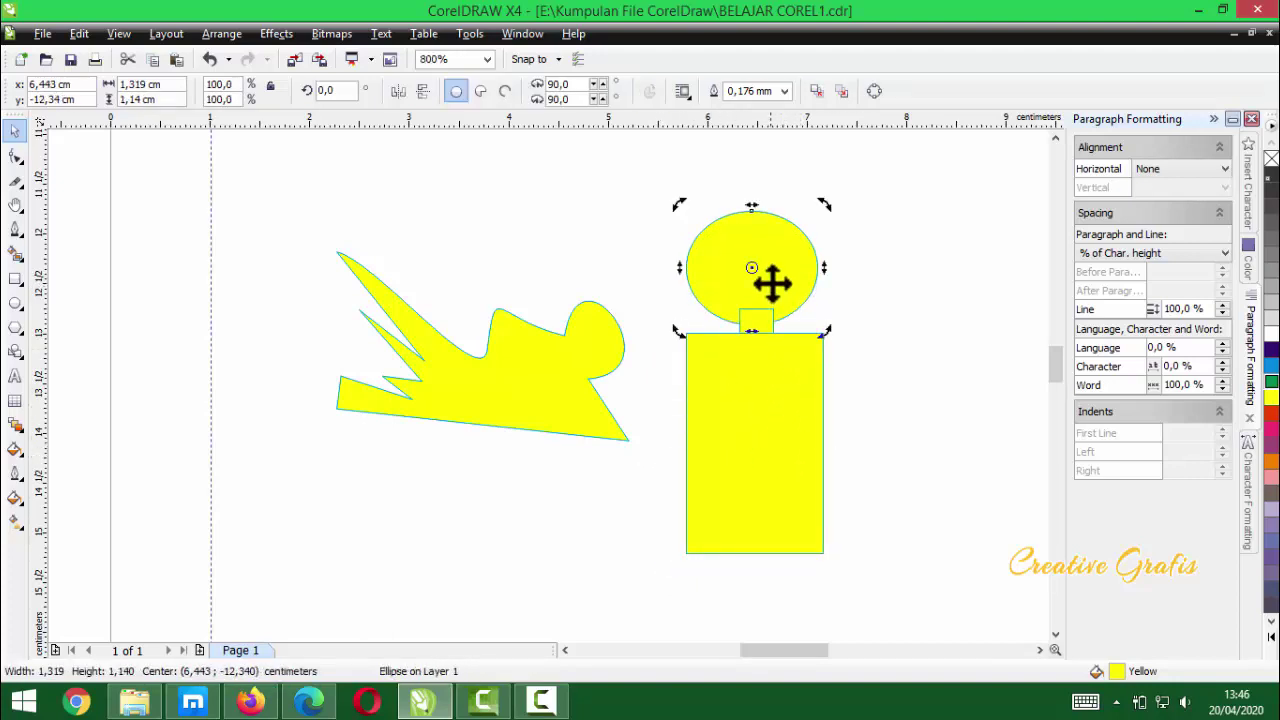
pyautogui.click(760, 465)
pyautogui.scroll(-2, 771, 471)
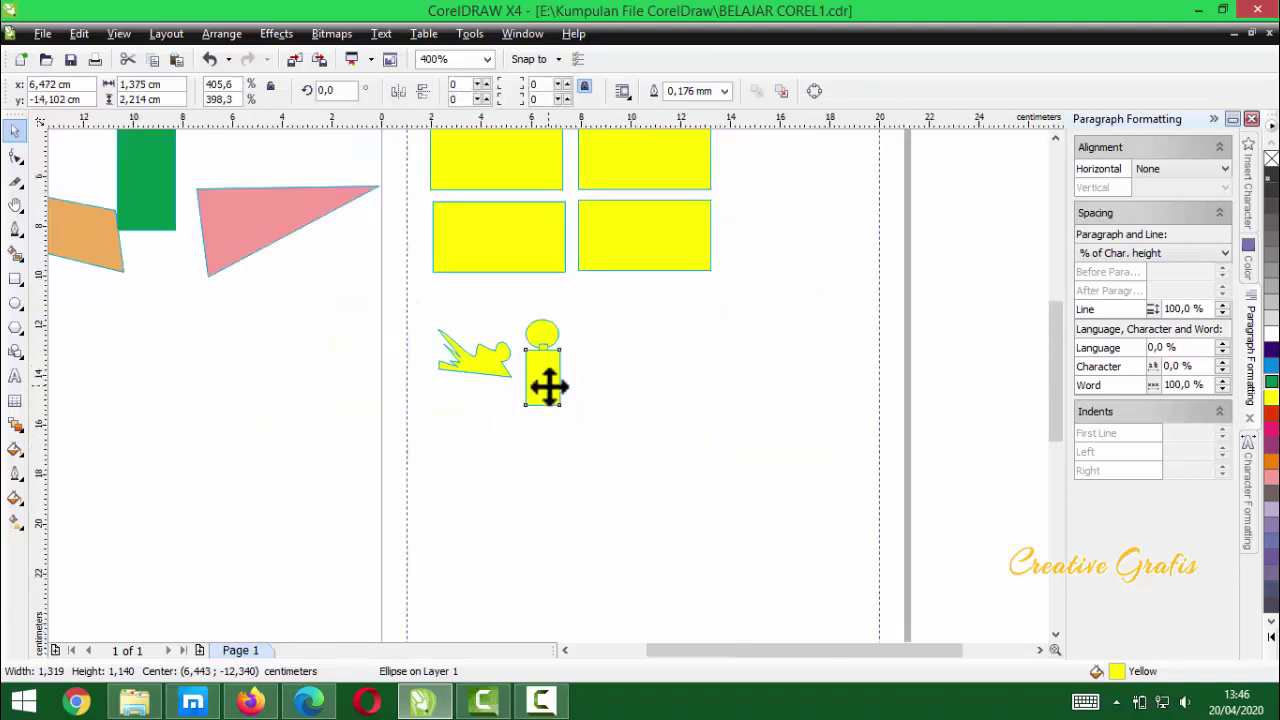
# - Delete the reshaped figure and the head, neck and body shapes below the yellow rectangles
pyautogui.moveTo(410, 292); pyautogui.dragTo(686, 471)
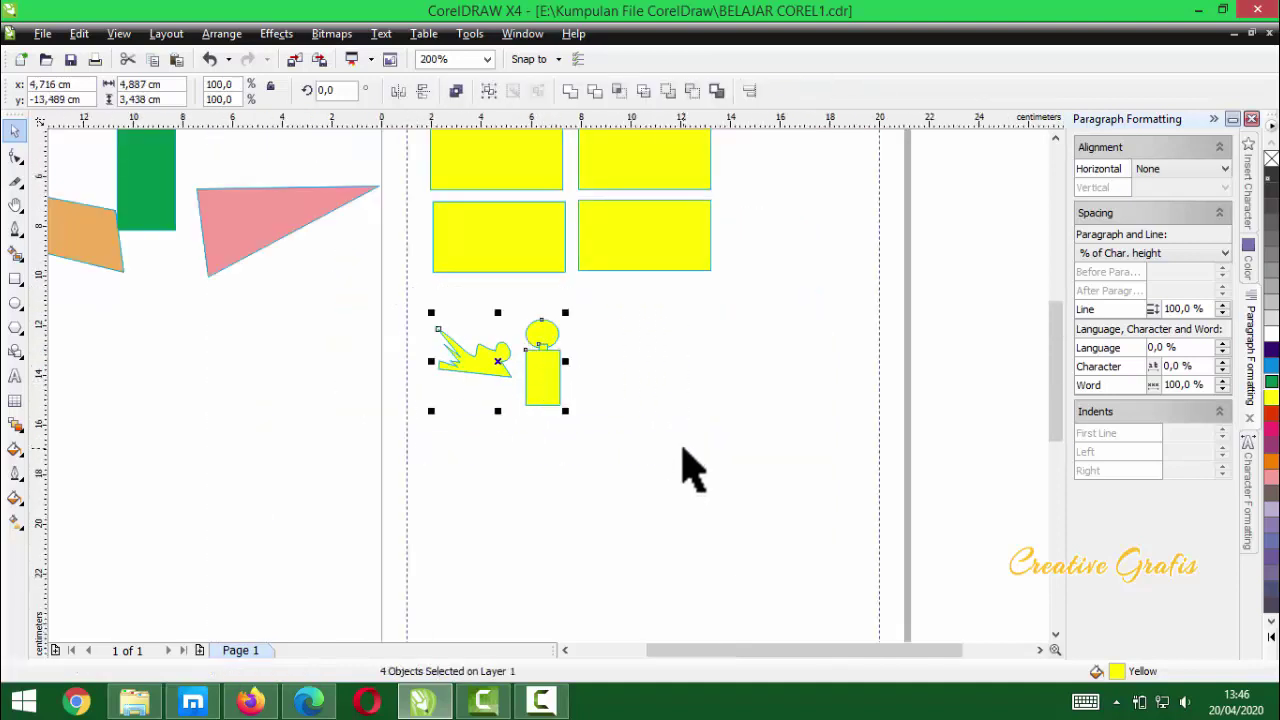
pyautogui.press('Delete')
pyautogui.click(705, 415)
pyautogui.hotkey('shift', 'F4')
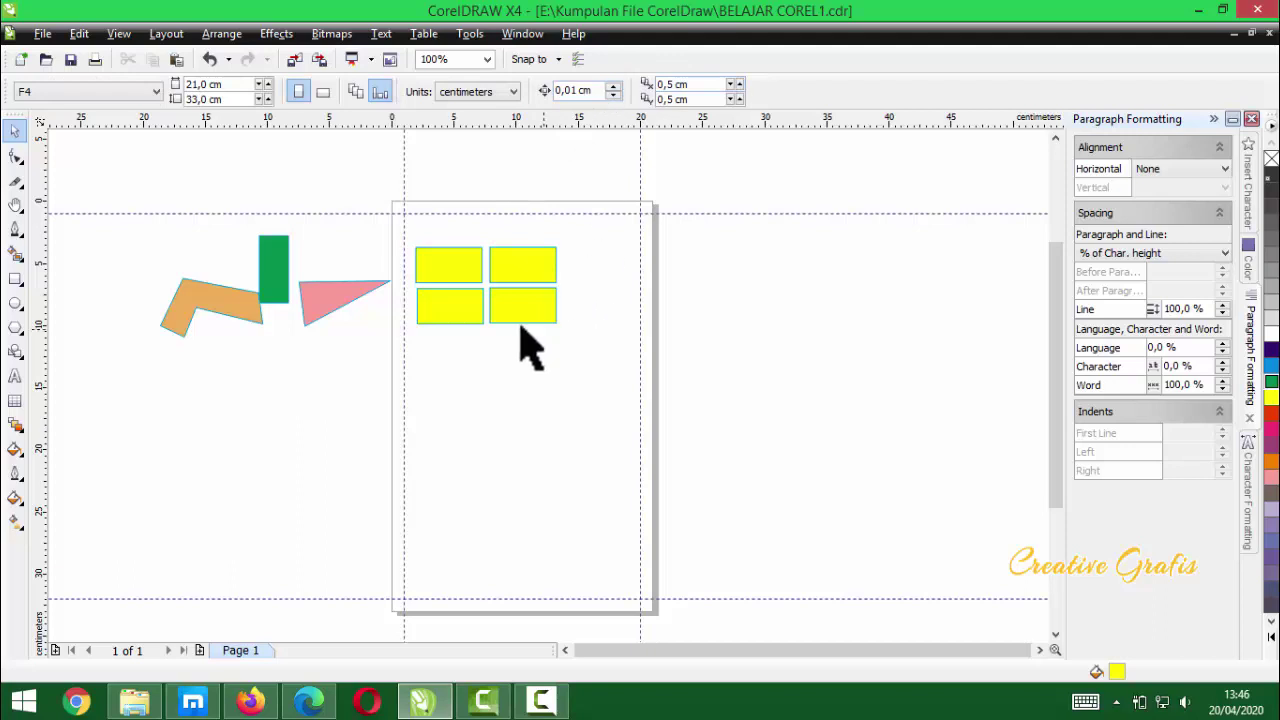
# - Delete three of the four yellow rectangles, keeping only the lower one nearest the page's left edge
pyautogui.scroll(1, 497, 318)
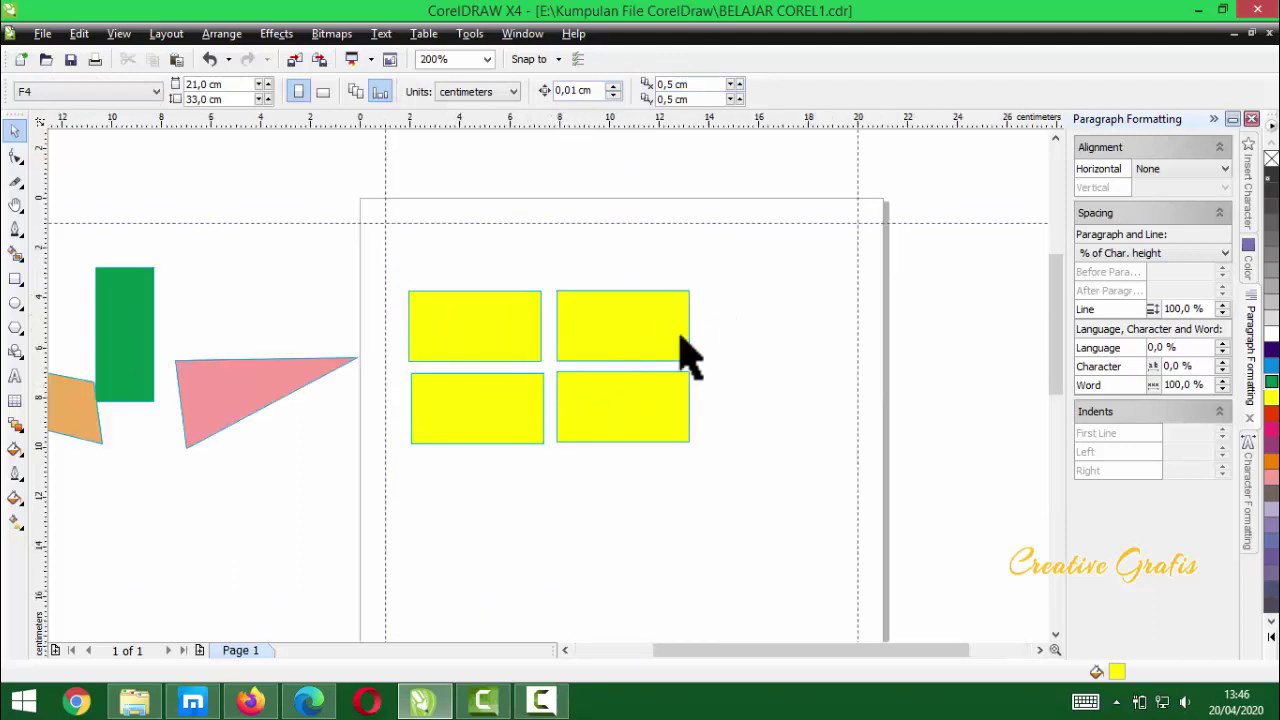
pyautogui.moveTo(737, 266); pyautogui.dragTo(484, 505)
pyautogui.press('Delete')
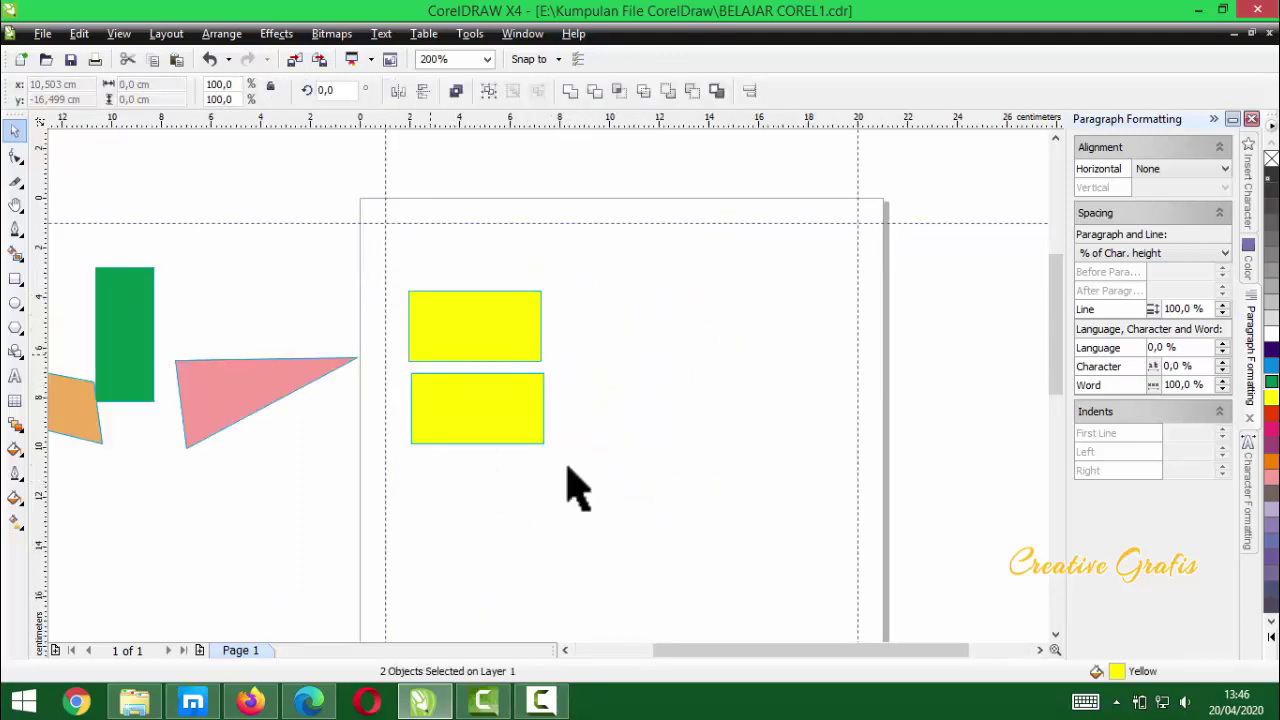
pyautogui.click(620, 538)
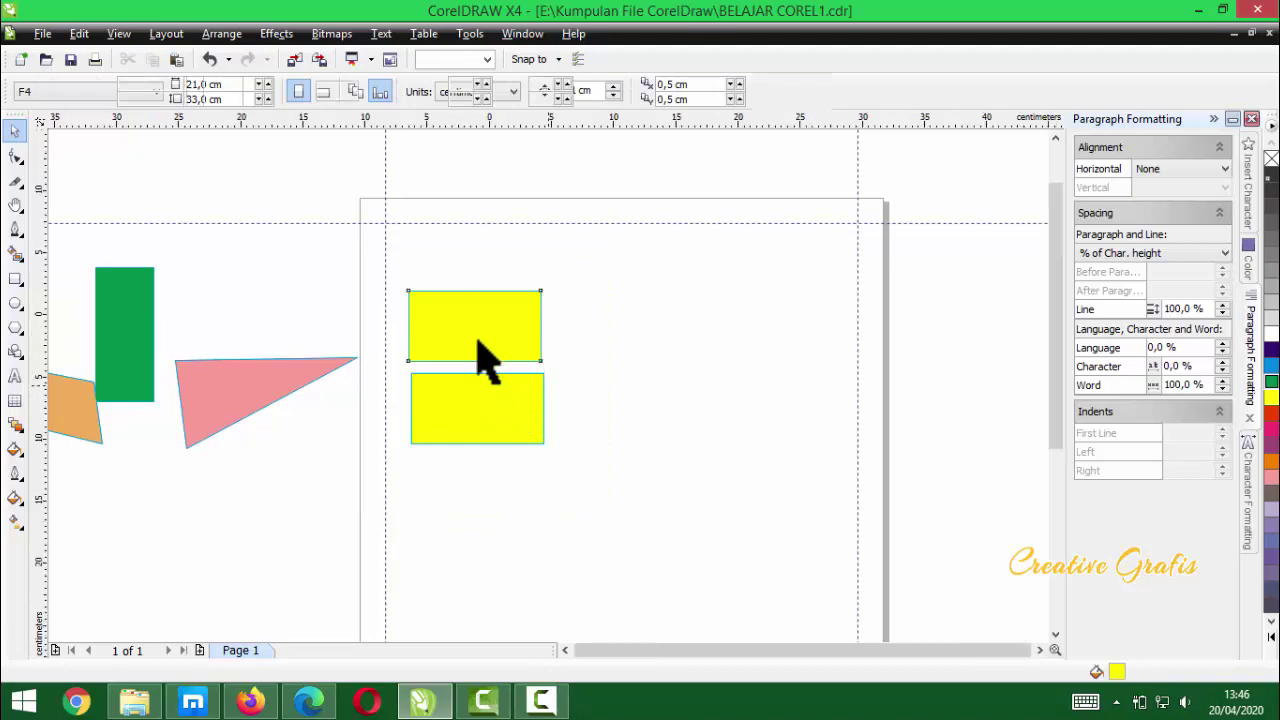
# - Move the orange shape, green rectangle and pink triangle together onto the page, centred at about 8.51, -4.06 cm
pyautogui.scroll(-1, 478, 356)
pyautogui.moveTo(166, 310); pyautogui.dragTo(534, 540)
pyautogui.moveTo(424, 405); pyautogui.dragTo(646, 380)
pyautogui.scroll(1, 554, 406)
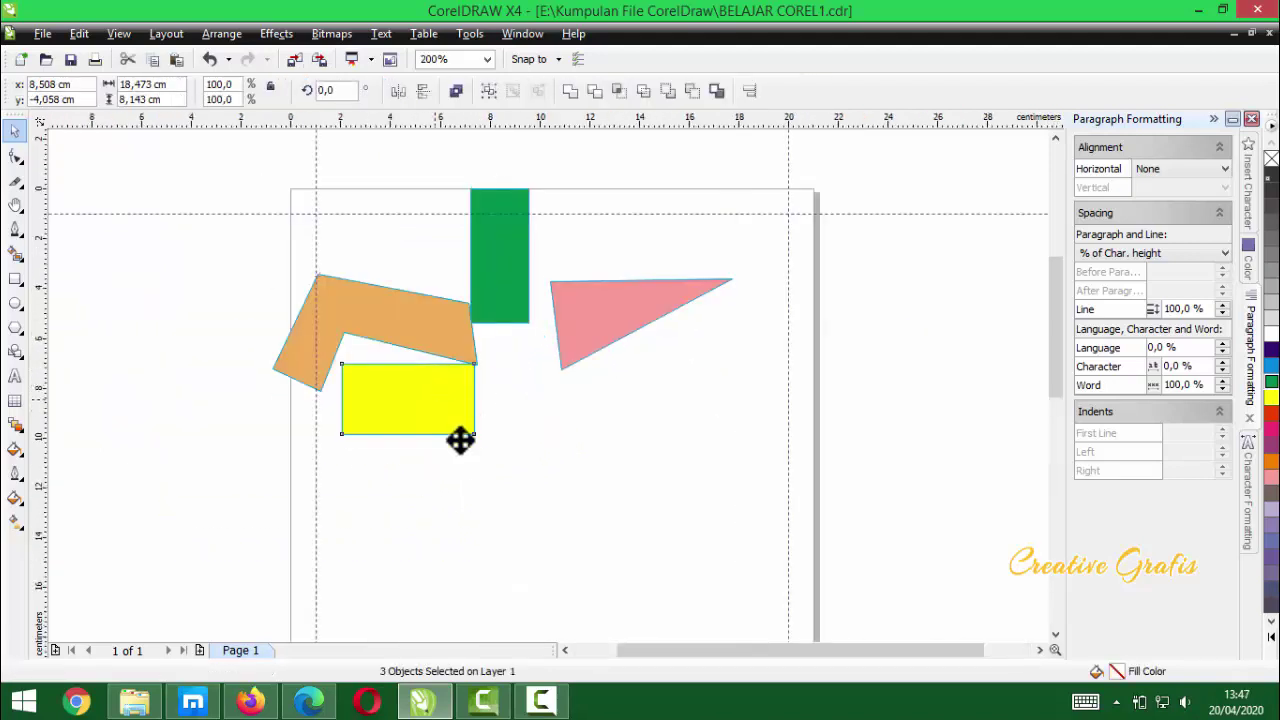
# - Spread the shapes apart, with the yellow rectangle under the orange shape, the green one at about 5.53, -15.46 cm and the triangle at about 14.13, -7.02 cm
pyautogui.moveTo(508, 260); pyautogui.dragTo(437, 577)
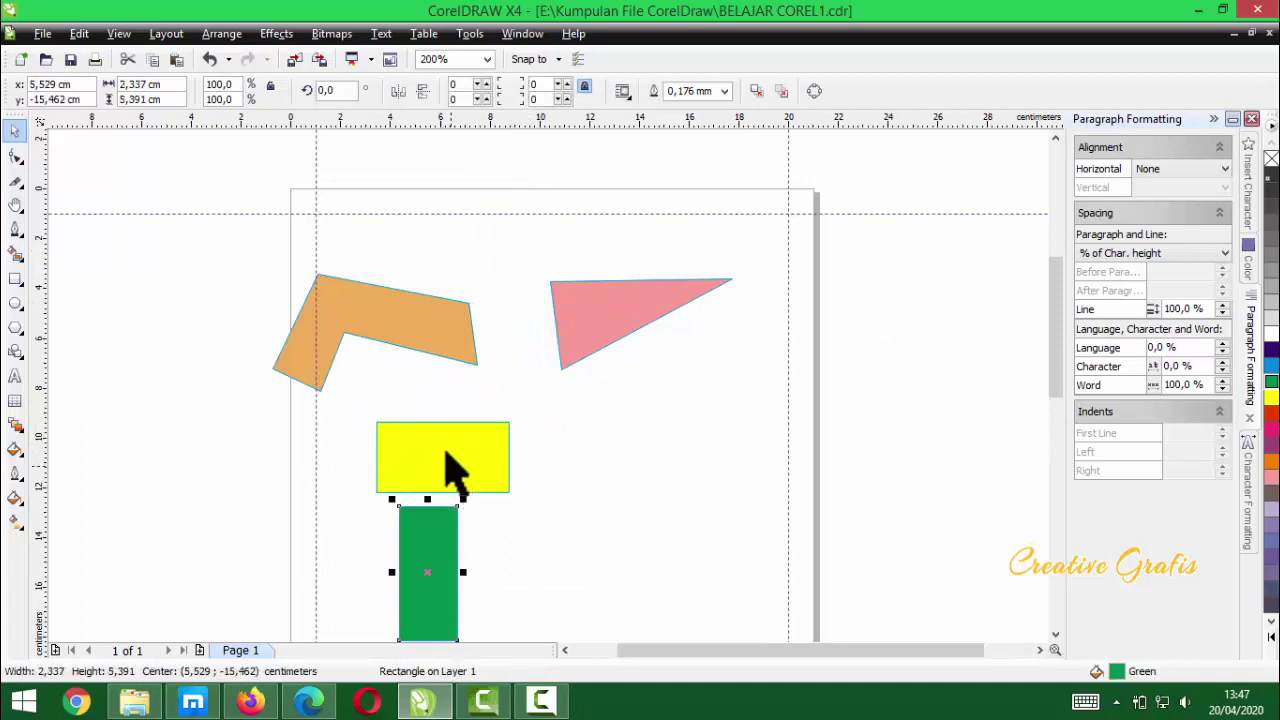
pyautogui.moveTo(452, 470); pyautogui.dragTo(428, 427)
pyautogui.moveTo(634, 329); pyautogui.dragTo(636, 370)
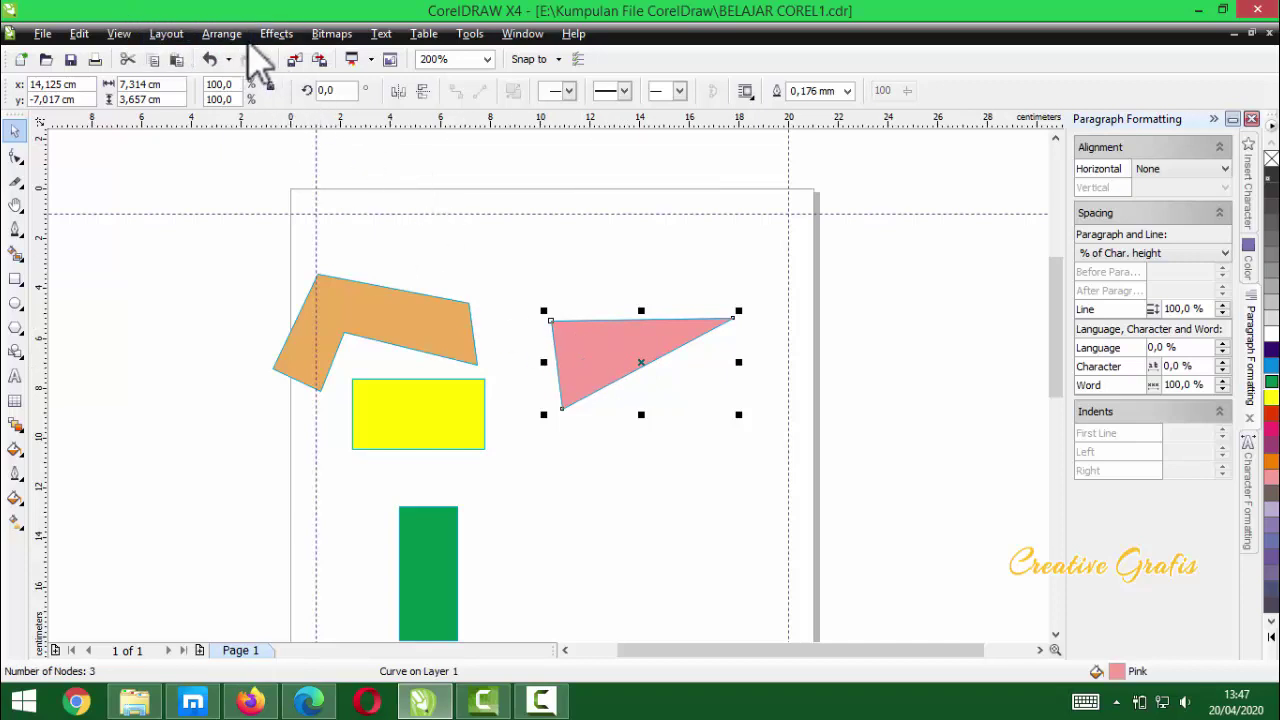
# - Examine the Align and Distribute options for the pink triangle, and close the dialog without applying any
pyautogui.click(222, 34)
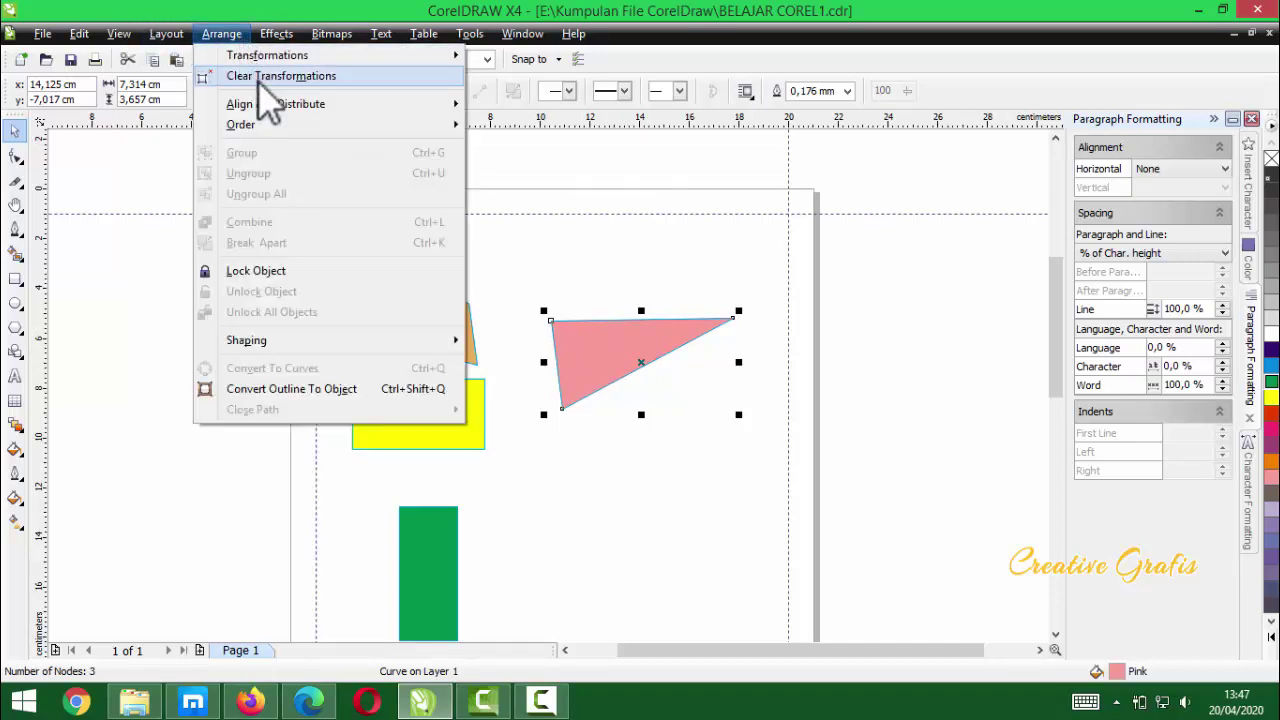
pyautogui.moveTo(266, 108)
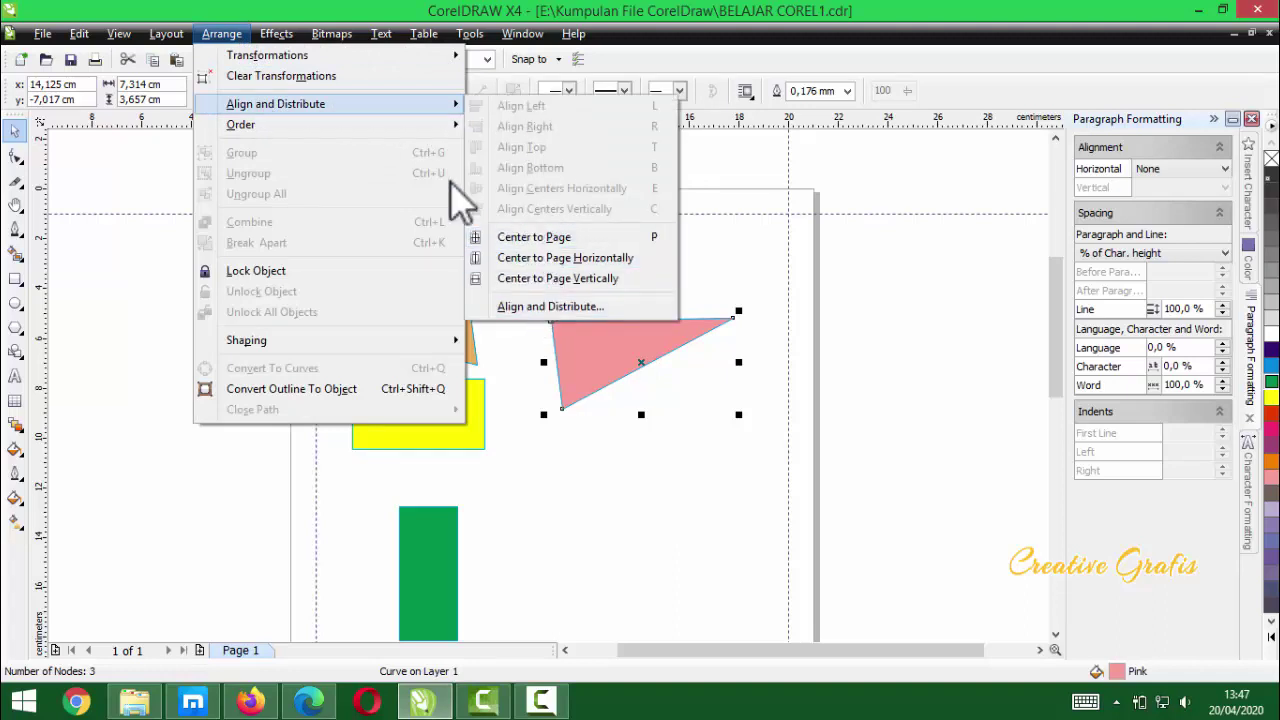
pyautogui.click(541, 310)
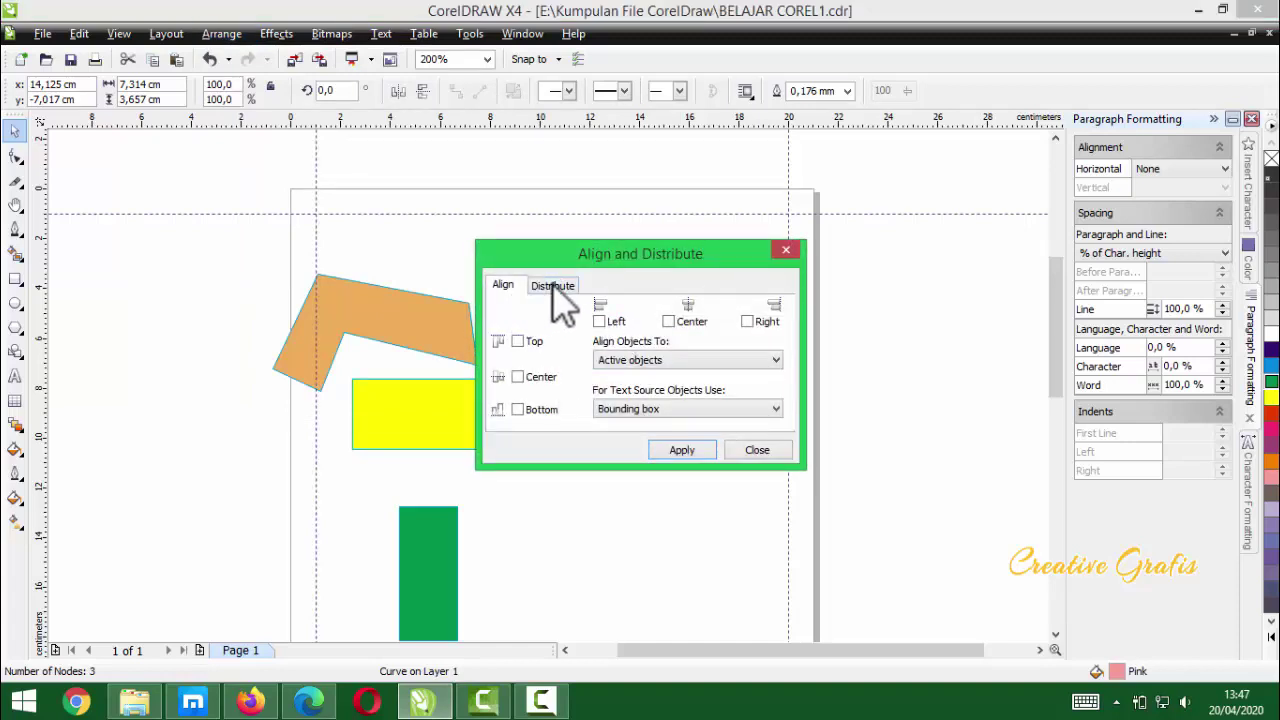
pyautogui.click(556, 288)
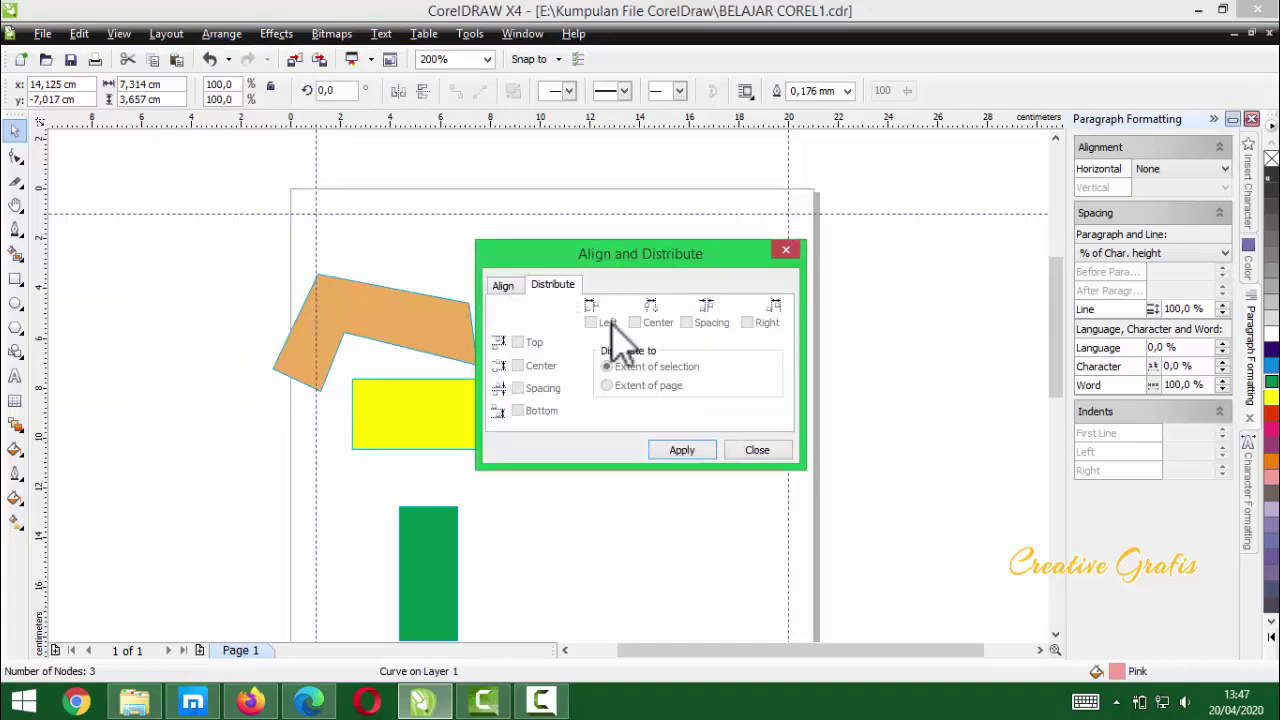
pyautogui.click(758, 451)
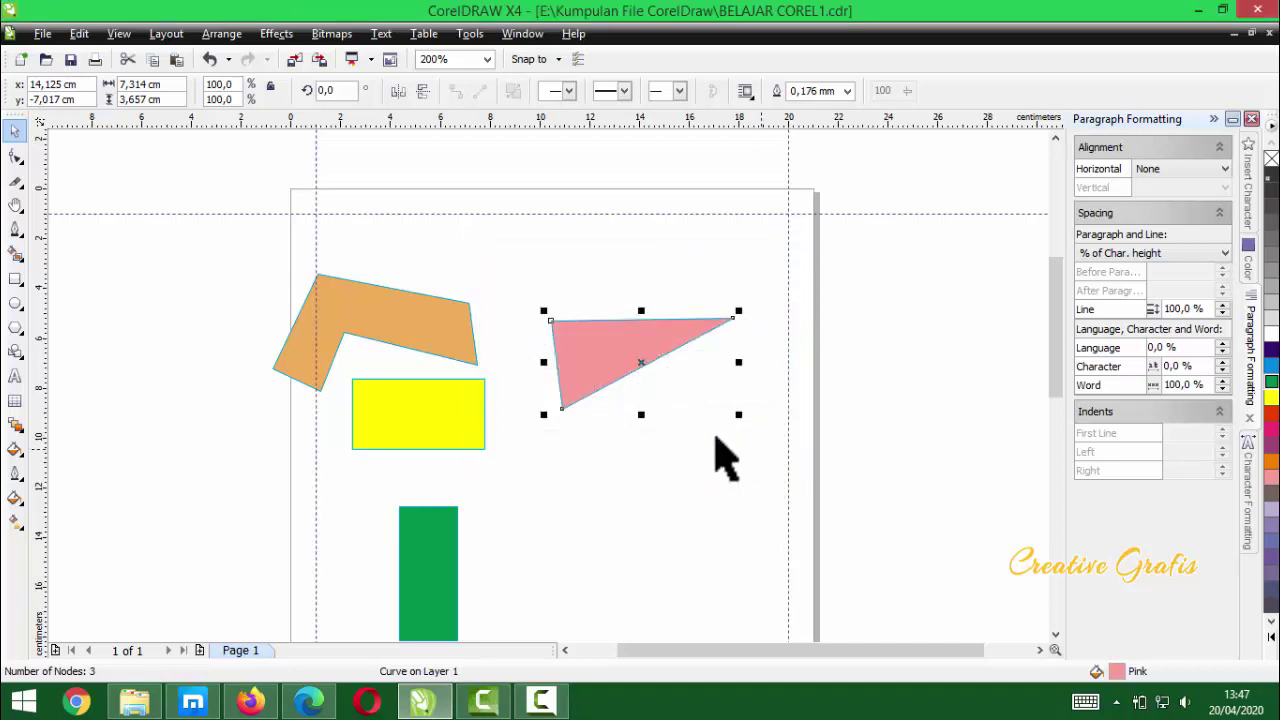
# - Move the pink triangle and orange shape towards the page's outer left side, and the yellow rectangle to about 11.34, -5.39 cm
pyautogui.moveTo(553, 337); pyautogui.dragTo(99, 246)
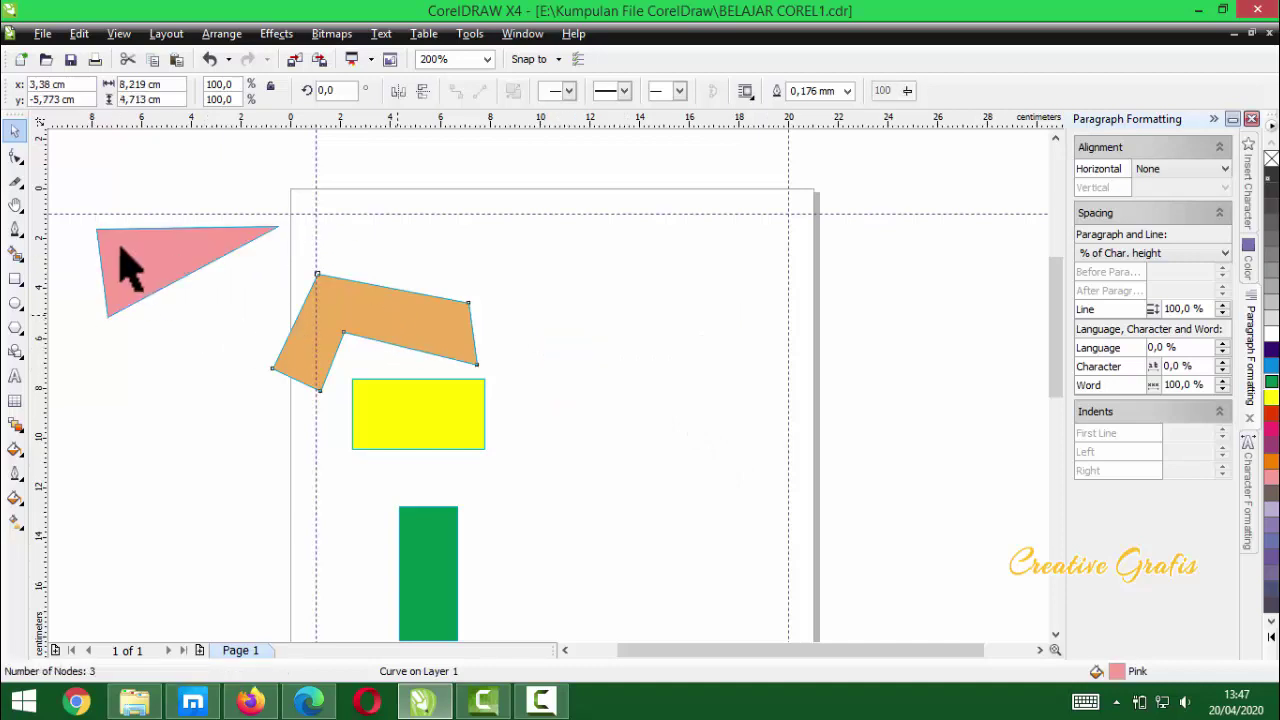
pyautogui.moveTo(452, 378); pyautogui.dragTo(341, 362)
pyautogui.moveTo(540, 357); pyautogui.dragTo(586, 320)
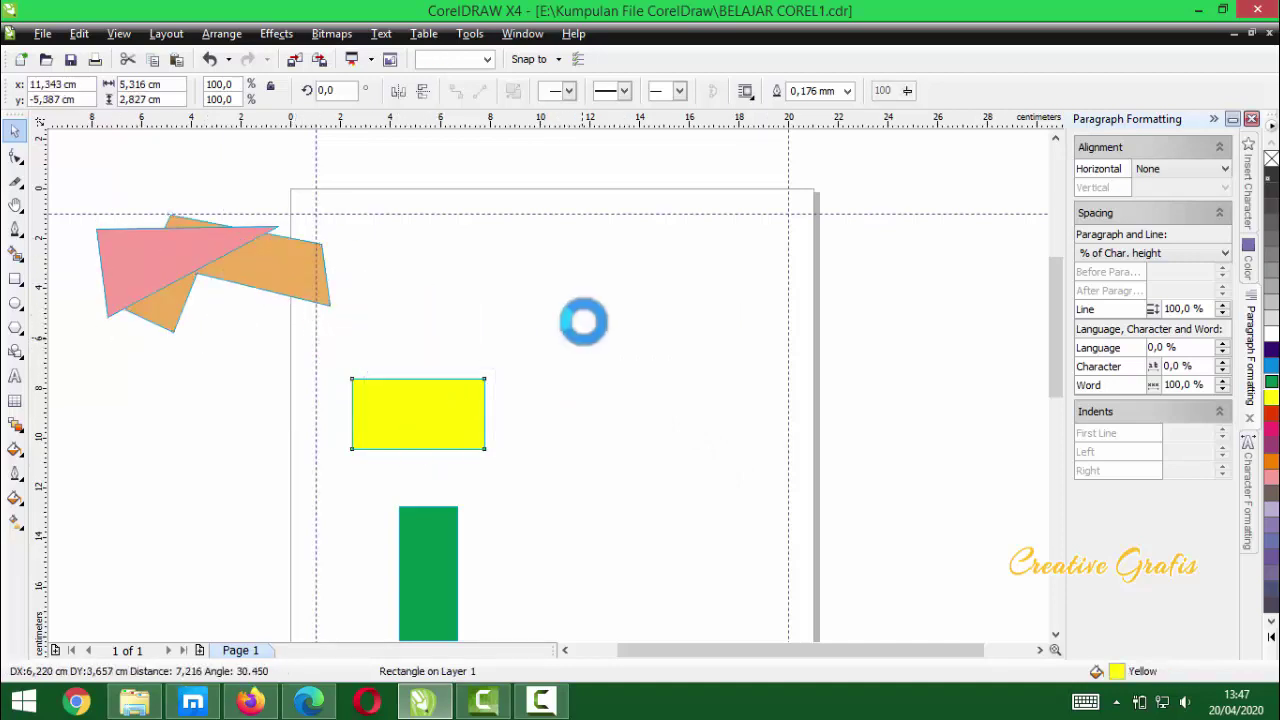
# - Place the green rectangle beside the yellow one, narrow it to about 1.13 cm, and shift the yellow rectangle closer, to about 12.46, -5.48 cm
pyautogui.moveTo(428, 586); pyautogui.dragTo(722, 334)
pyautogui.scroll(1, 700, 334)
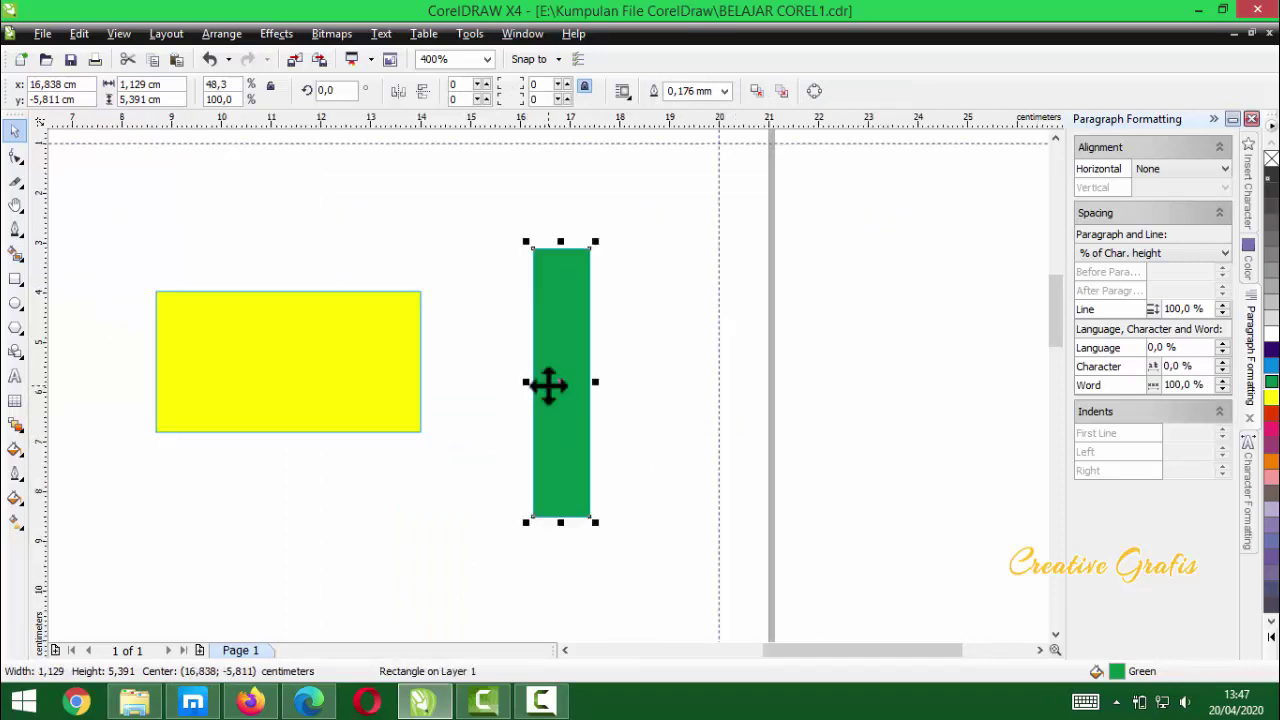
pyautogui.moveTo(403, 393); pyautogui.dragTo(458, 398)
# - Try centring the green bar over the yellow rectangle by eye at about 12.33, -5.51 cm, and pull it back off to the side
pyautogui.moveTo(566, 384); pyautogui.dragTo(341, 369)
pyautogui.click(341, 369)
pyautogui.scroll(2, 341, 369)
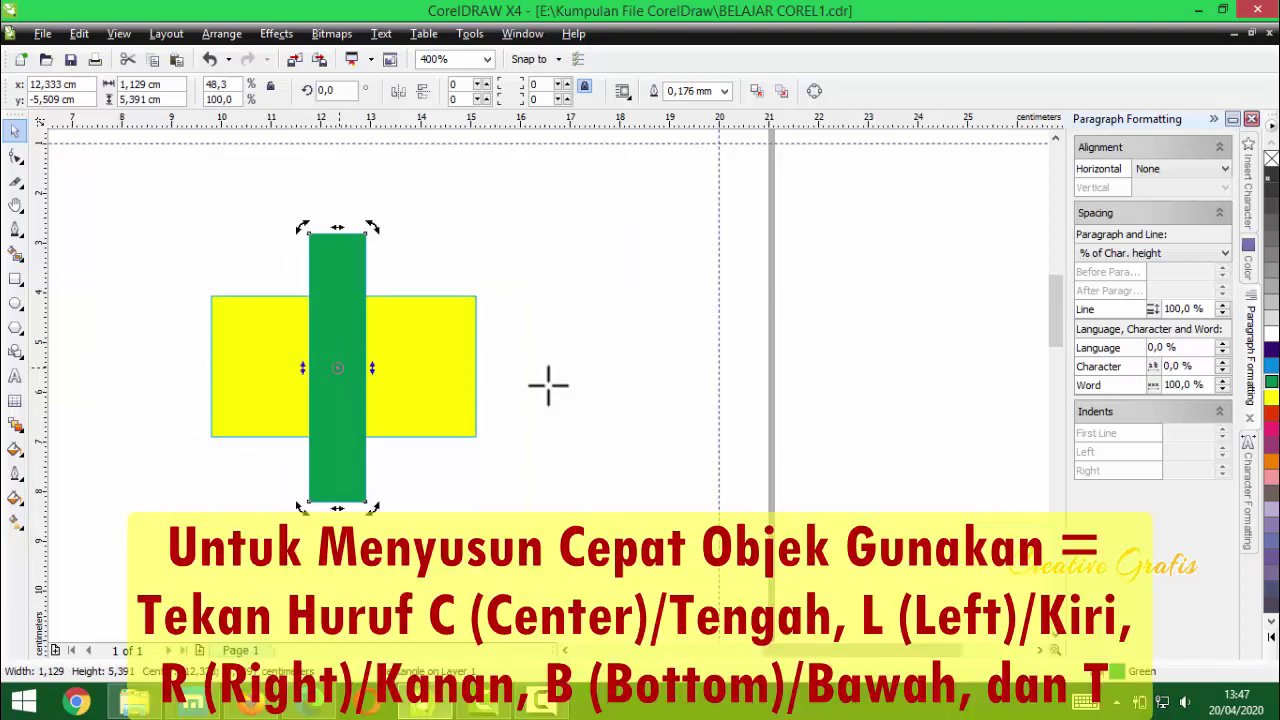
pyautogui.scroll(-1, 548, 385)
pyautogui.scroll(-1, 548, 385)
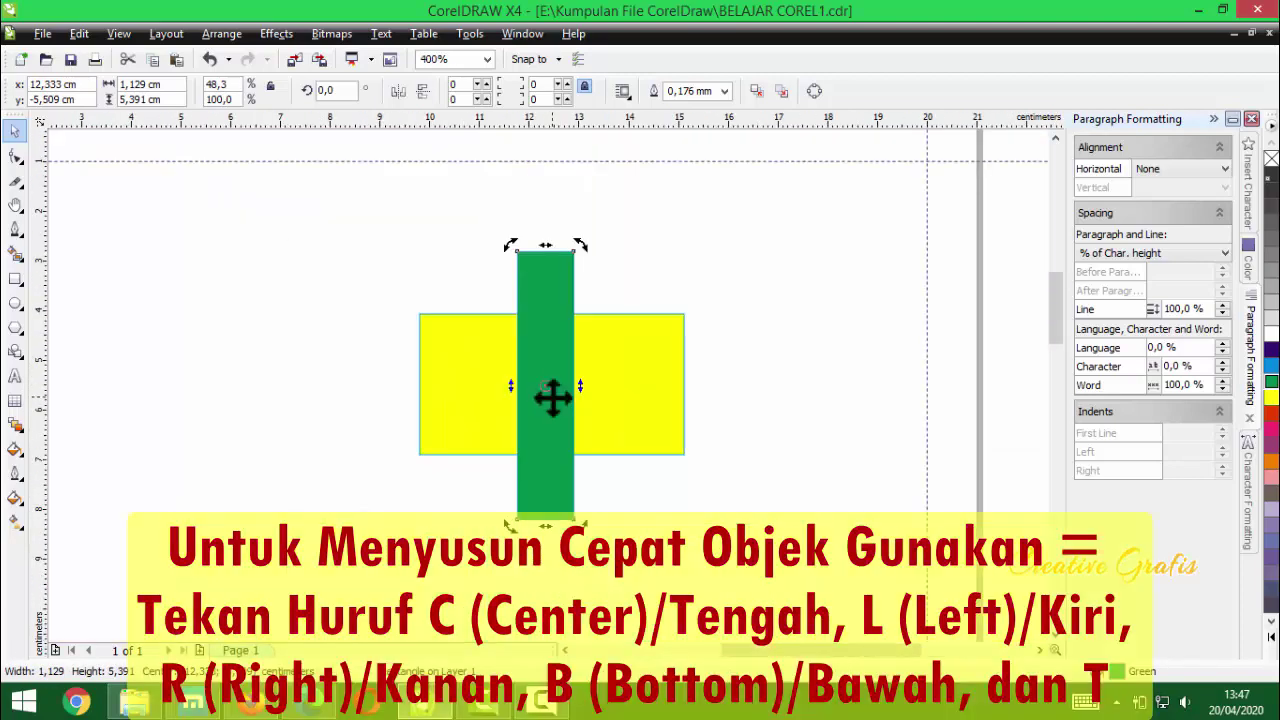
pyautogui.moveTo(534, 397); pyautogui.dragTo(748, 374)
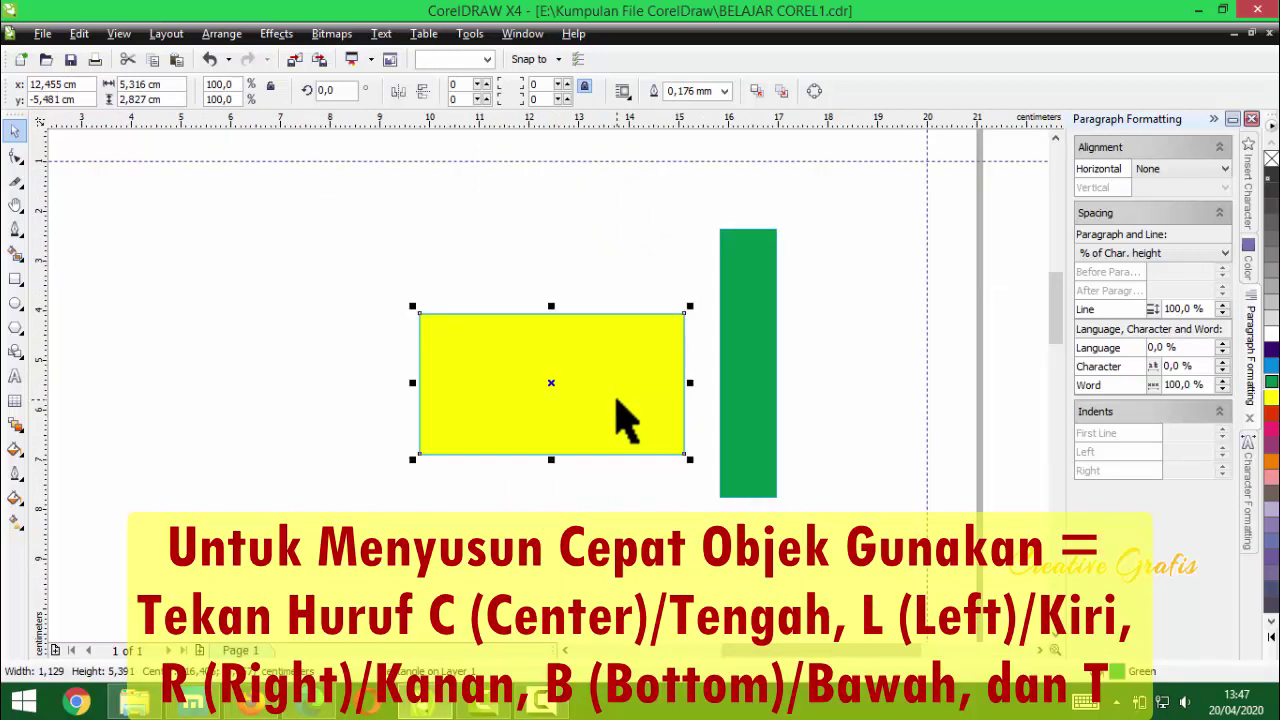
# - Add a vertical guideline at about 12.449 cm, near the yellow rectangle's centre mark
pyautogui.scroll(1, 617, 413)
pyautogui.scroll(1, 526, 380)
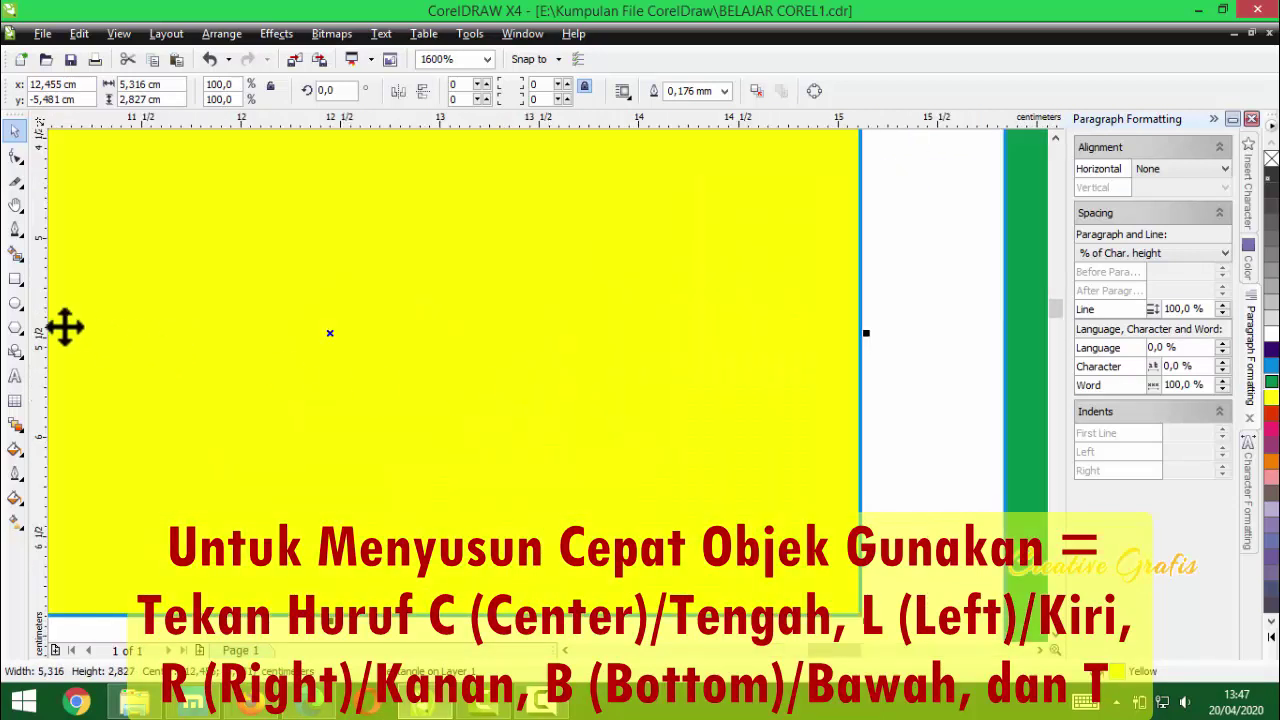
pyautogui.moveTo(39, 318); pyautogui.dragTo(329, 346)
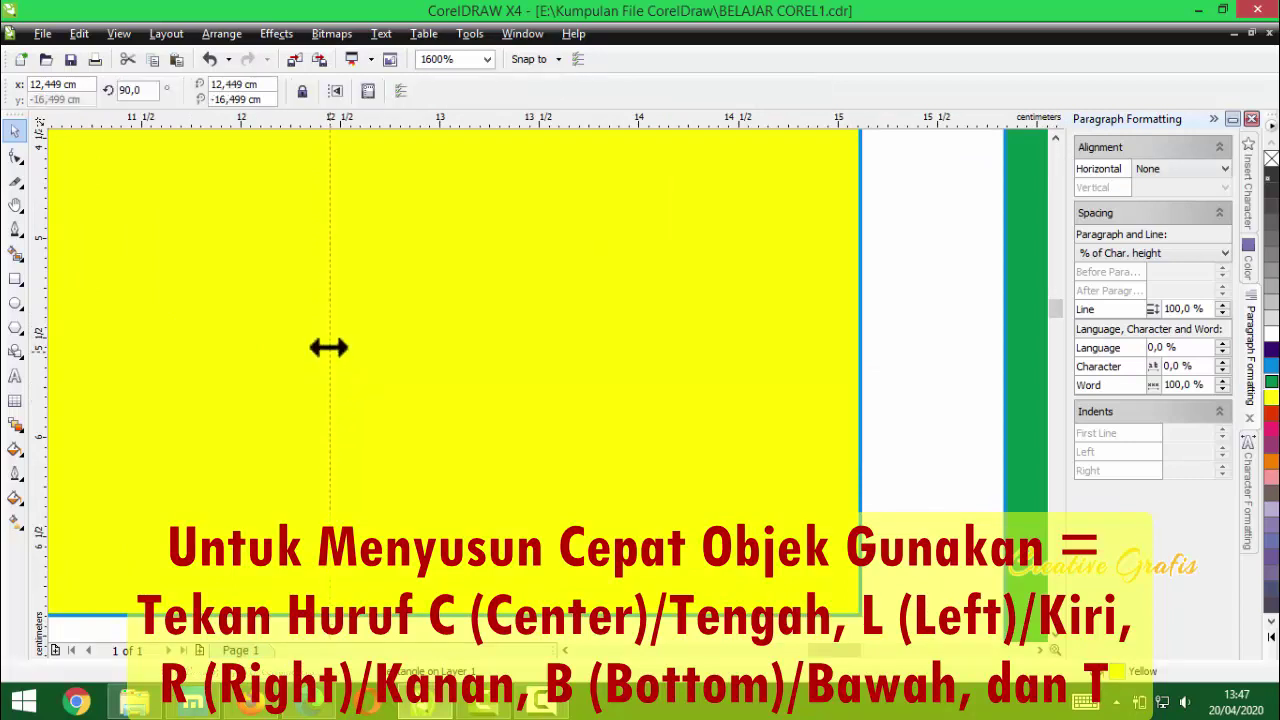
pyautogui.scroll(5, 329, 346)
pyautogui.click(586, 366)
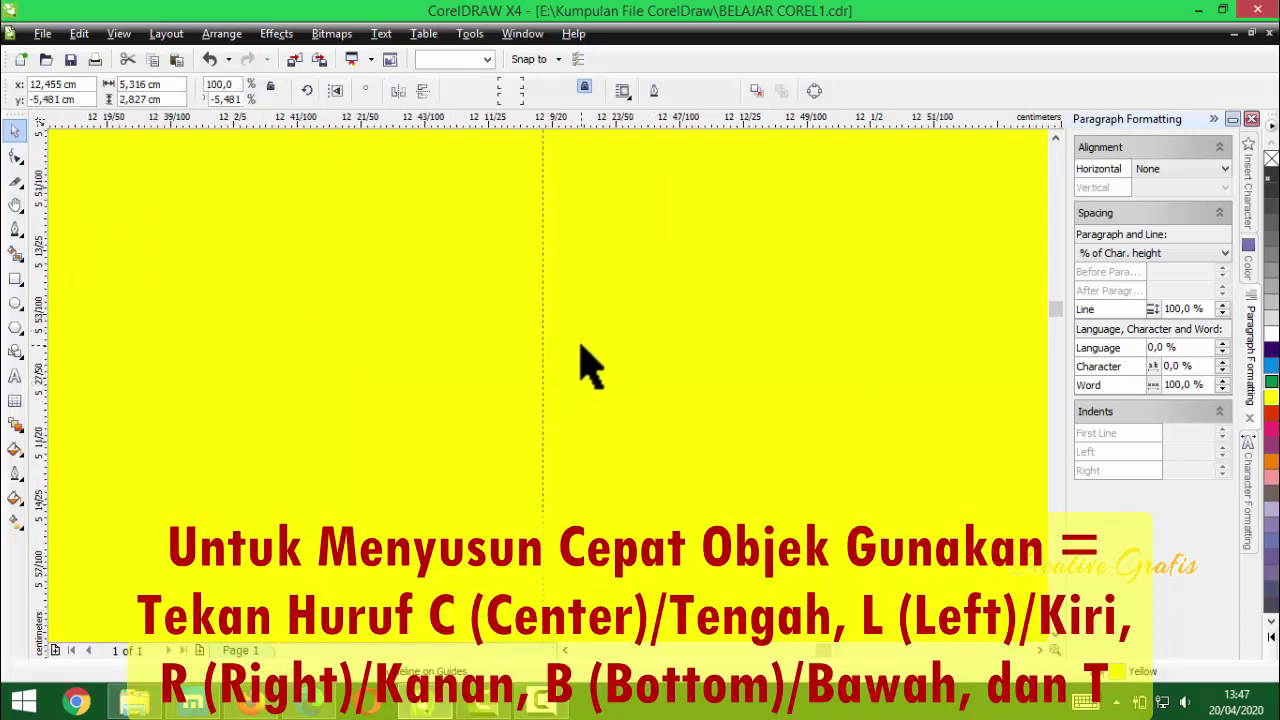
# - Shift the vertical guideline closer to the yellow rectangle's centre mark, to about 12.453 cm
pyautogui.scroll(-2, 546, 386)
pyautogui.scroll(2, 559, 280)
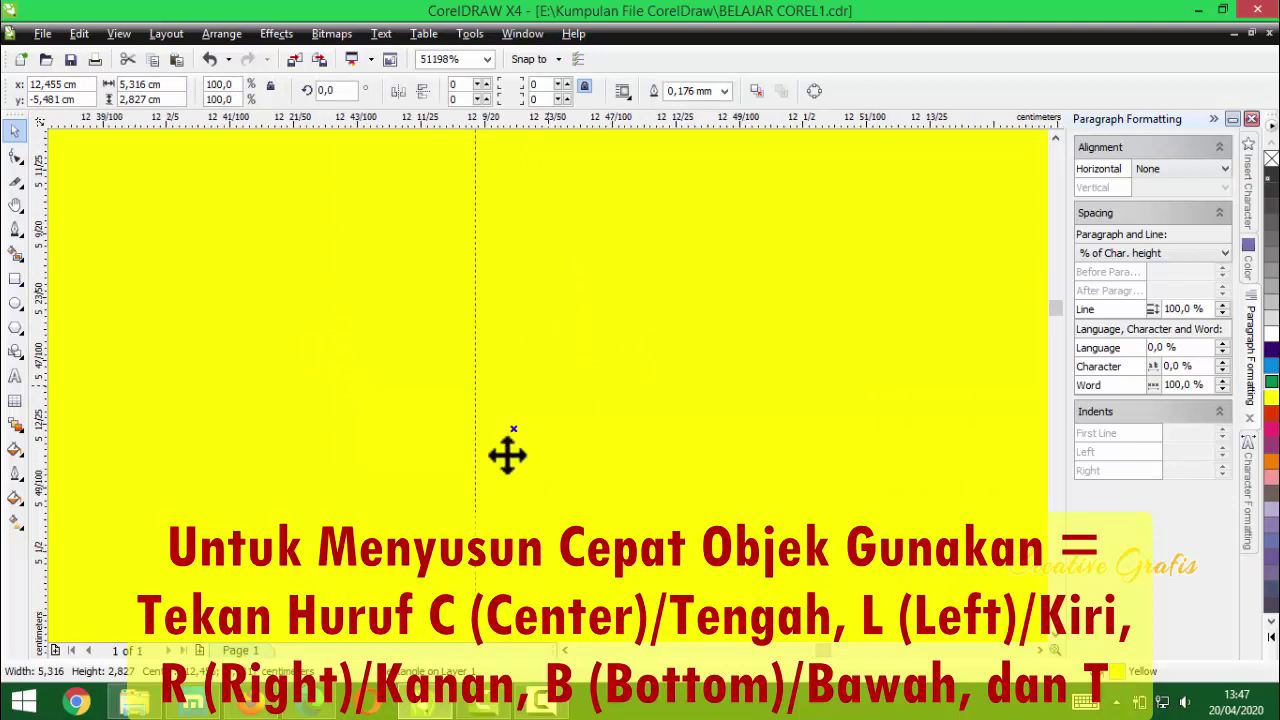
pyautogui.moveTo(475, 434); pyautogui.dragTo(508, 434)
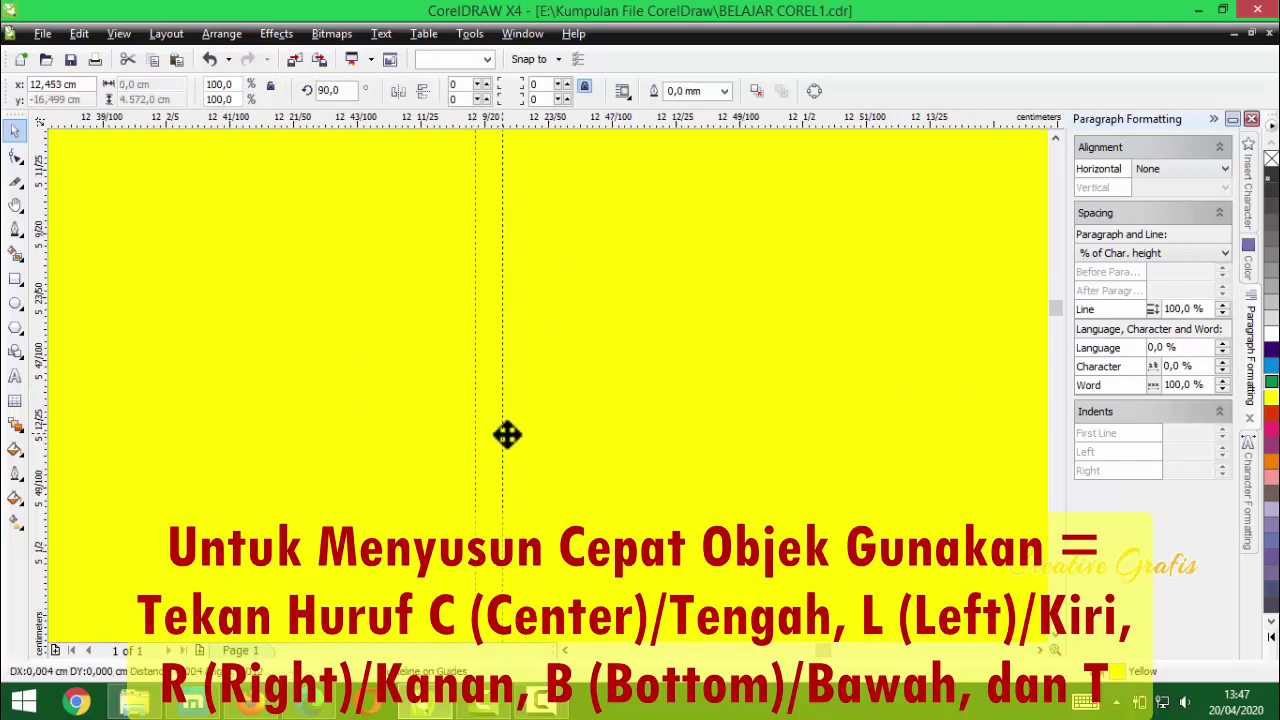
pyautogui.scroll(3, 522, 444)
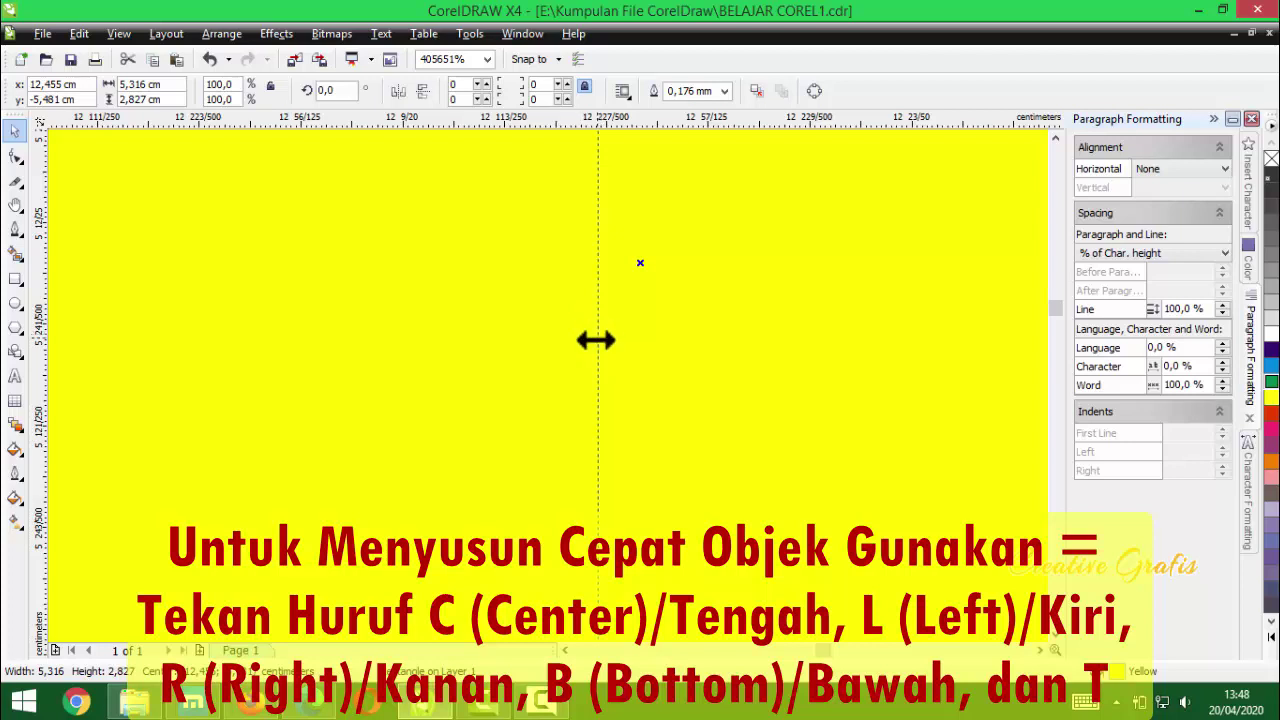
# - Fine-tune the vertical guideline to 12.455 cm so that it runs exactly through the yellow rectangle's centre mark
pyautogui.moveTo(596, 340); pyautogui.dragTo(647, 296)
pyautogui.click(672, 322)
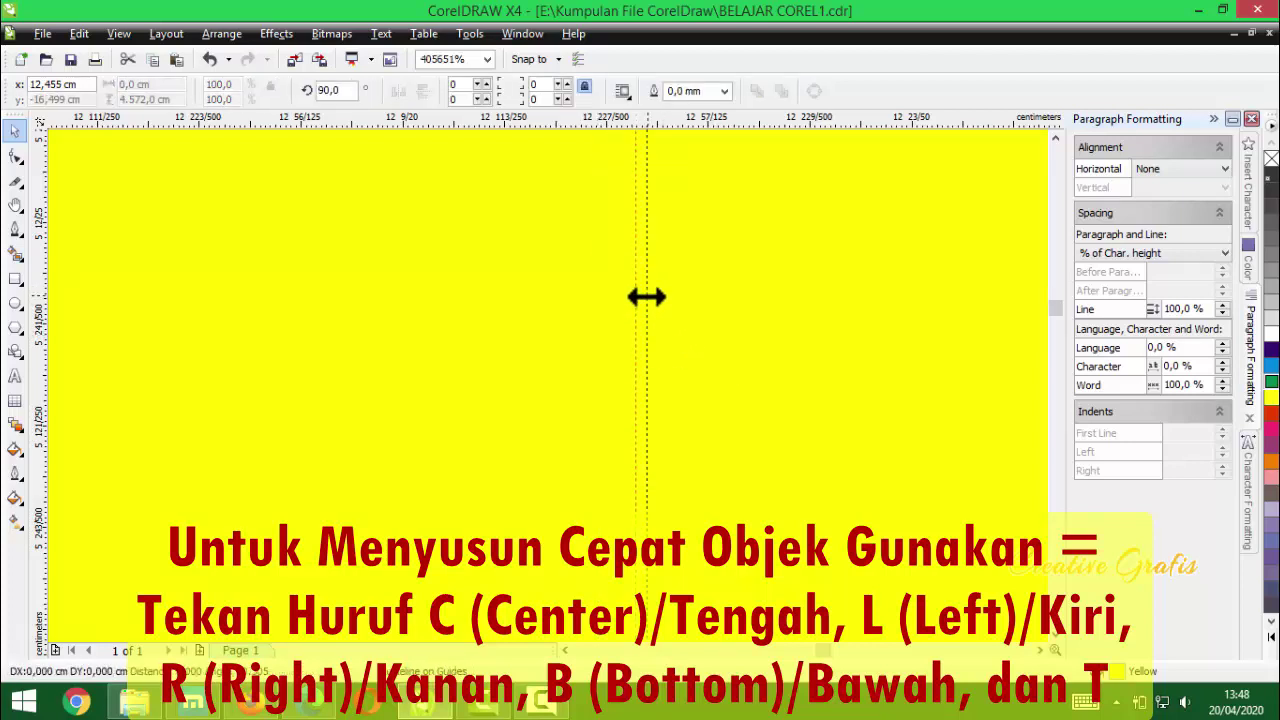
pyautogui.click(640, 298)
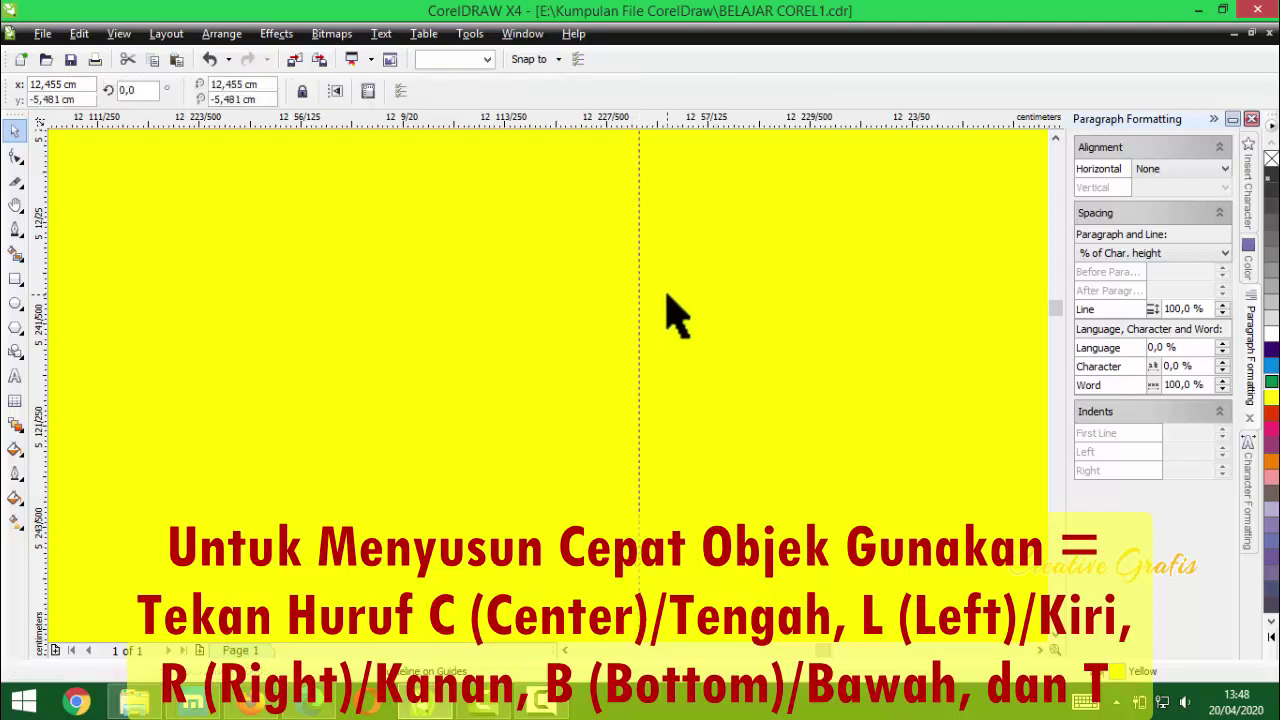
pyautogui.click(648, 277)
pyautogui.scroll(1, 546, 386)
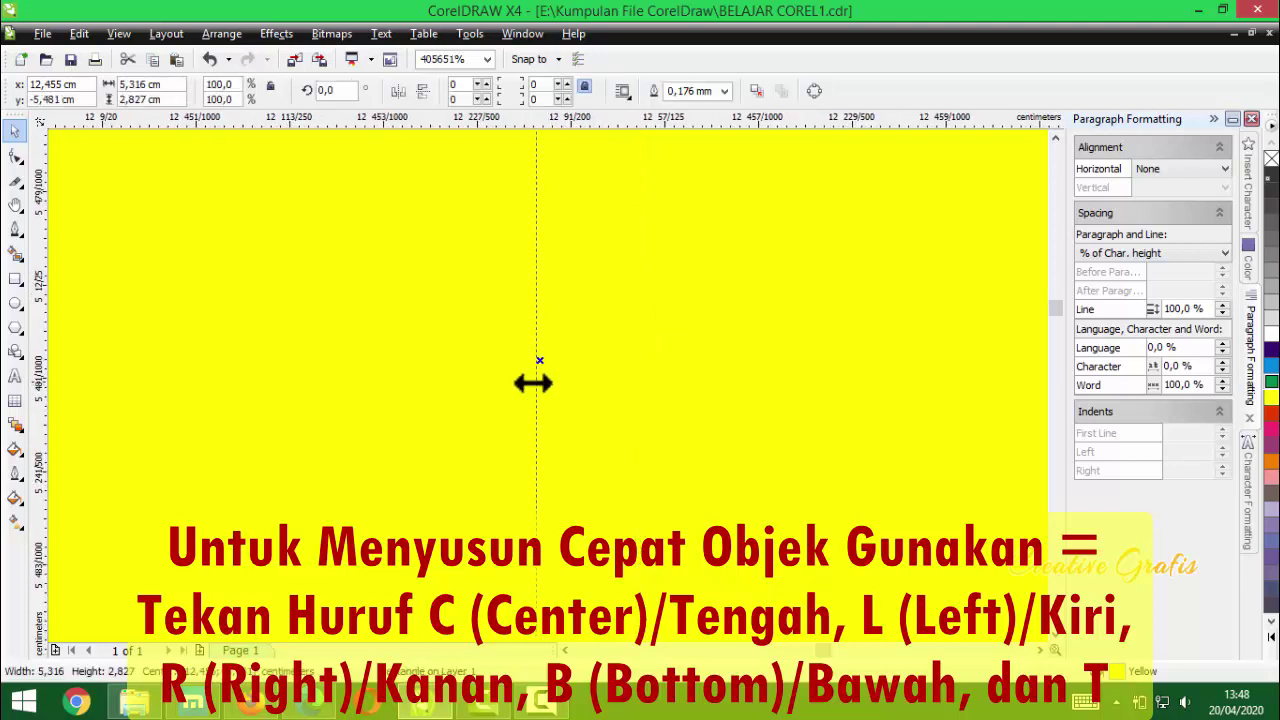
pyautogui.moveTo(534, 388); pyautogui.dragTo(542, 391)
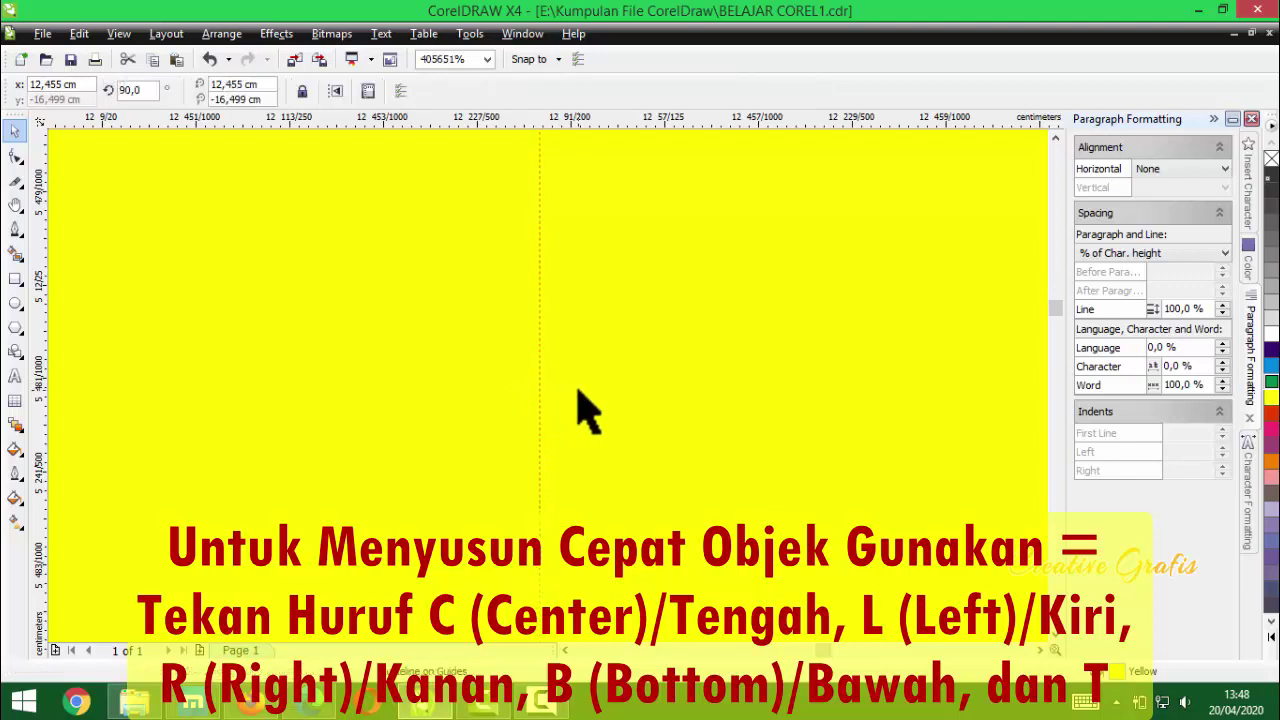
pyautogui.click(580, 409)
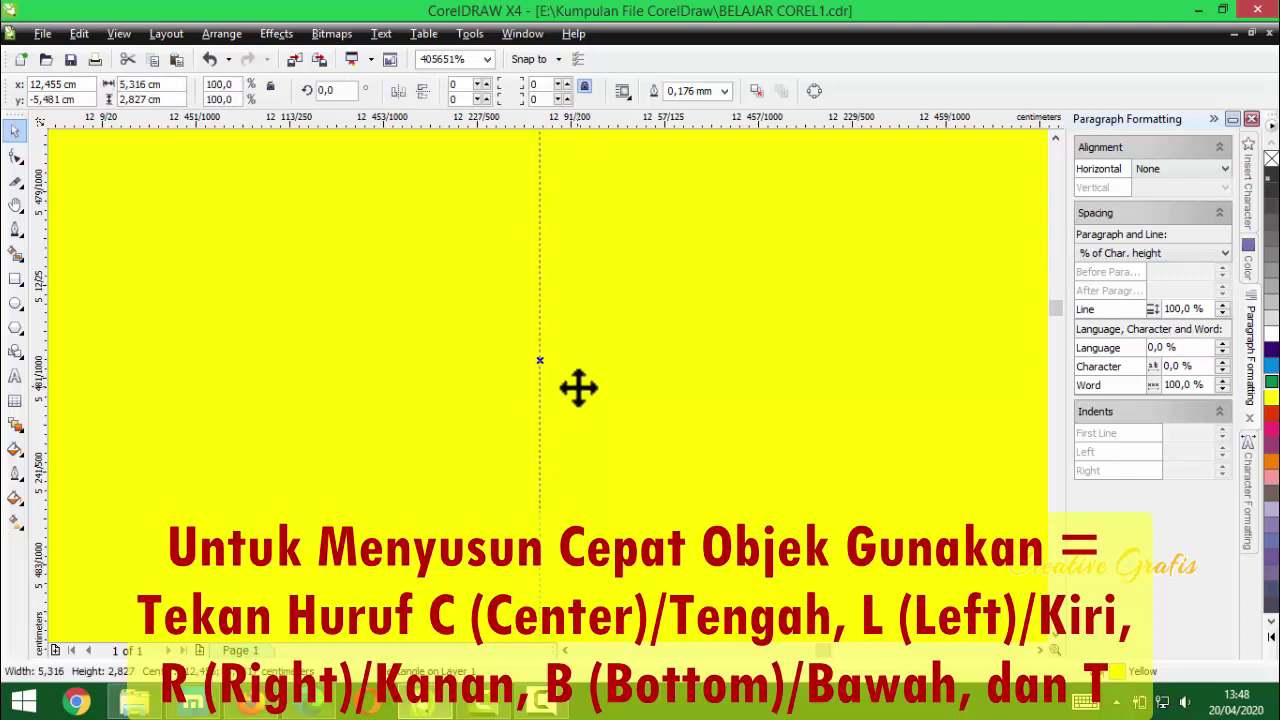
# - Move the green bar slightly farther from the yellow rectangle, to about 16.75, -5.18 cm, and deselect it
pyautogui.scroll(-6, 549, 387)
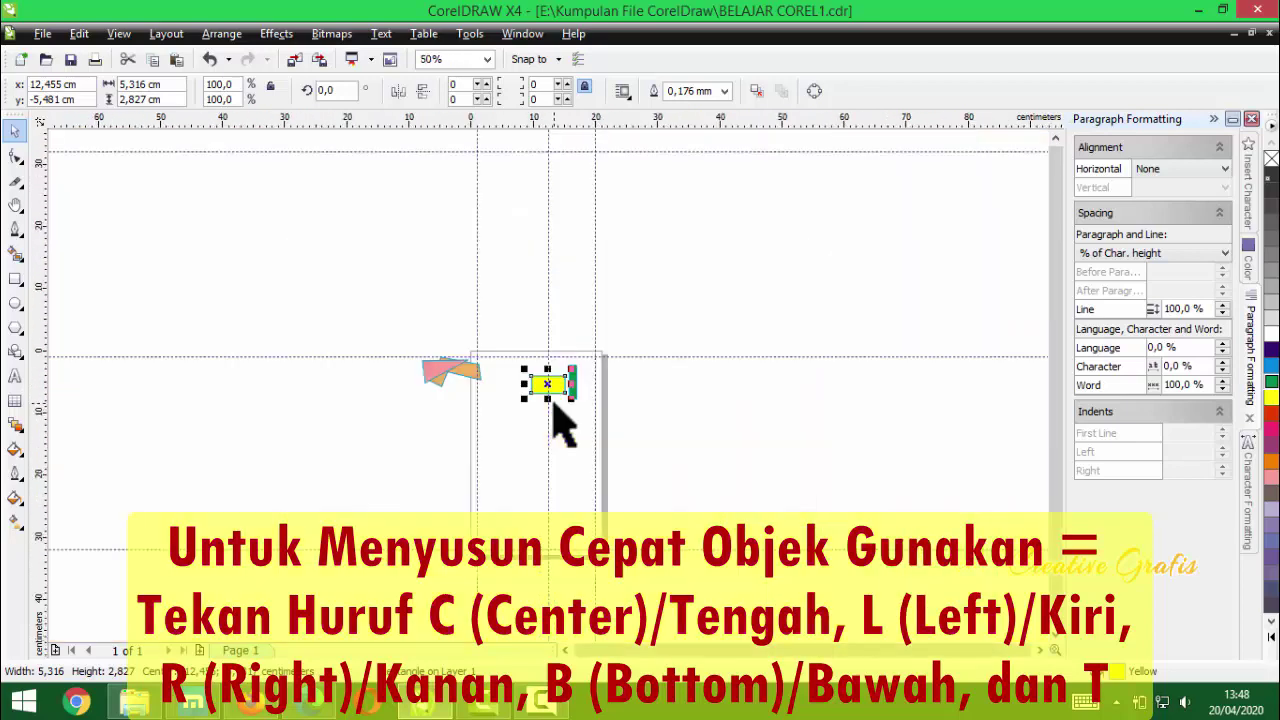
pyautogui.scroll(5, 549, 387)
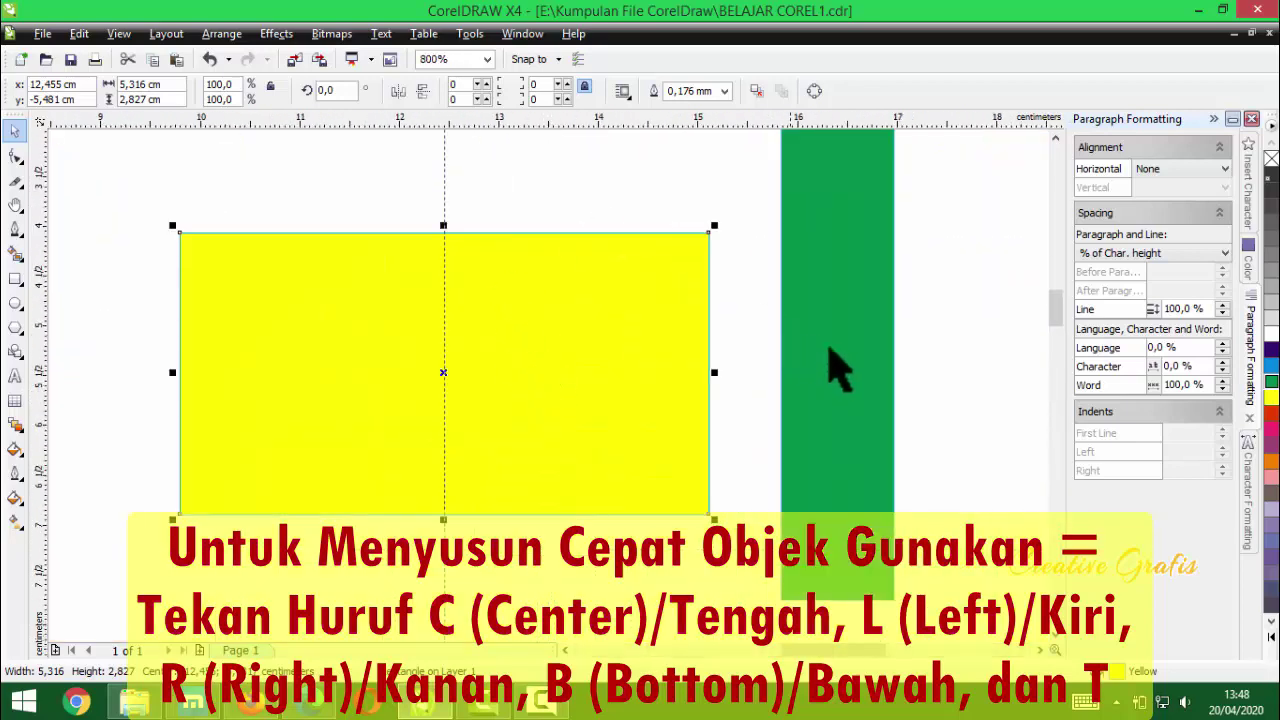
pyautogui.press('Right')
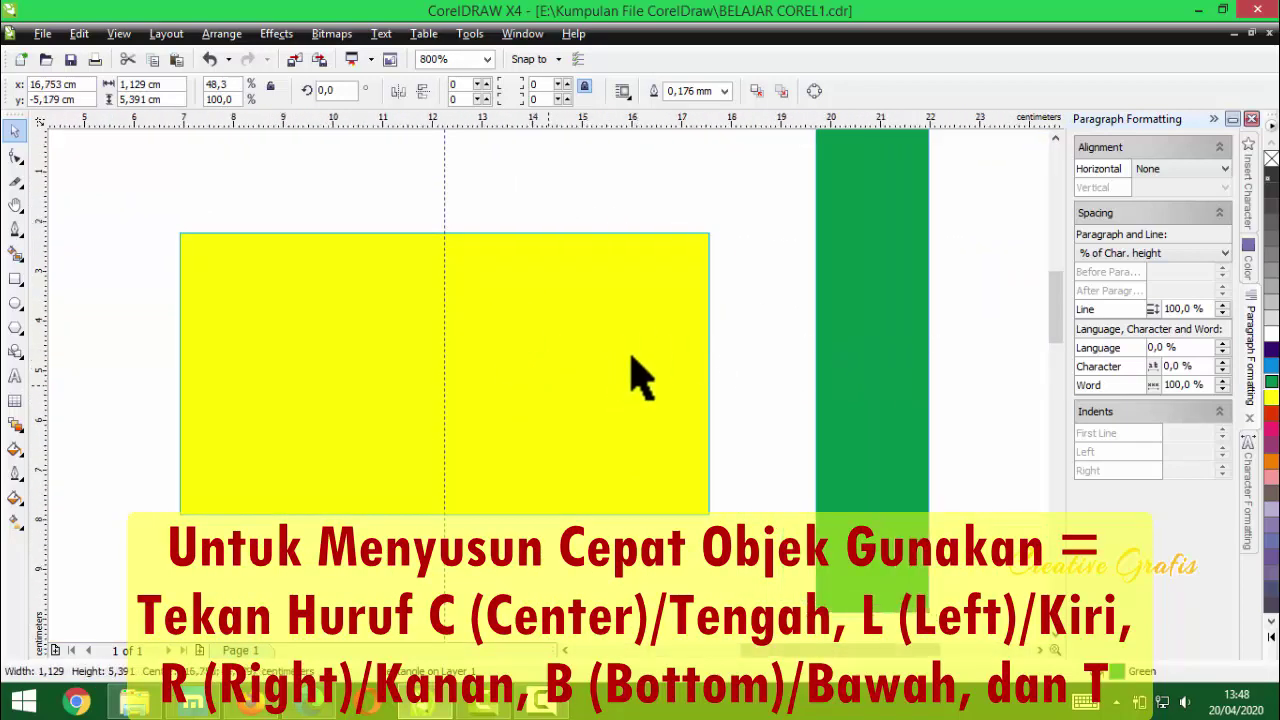
pyautogui.scroll(-1, 629, 371)
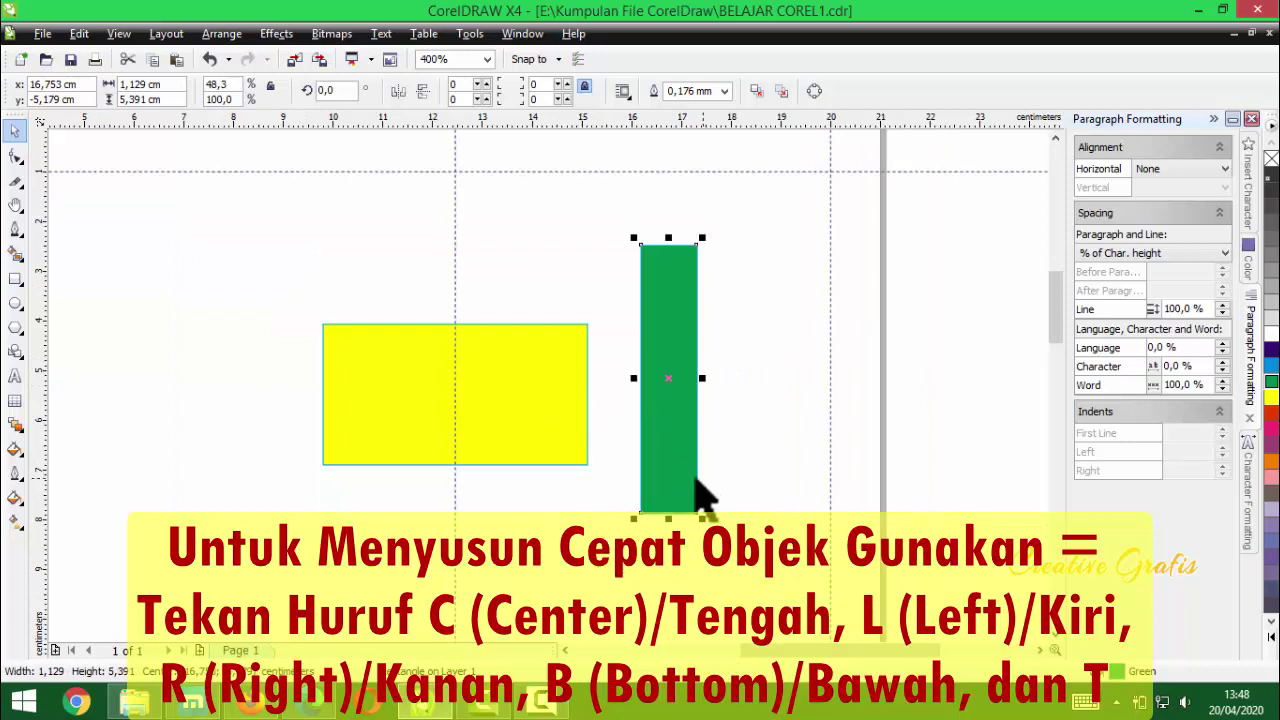
pyautogui.click(728, 480)
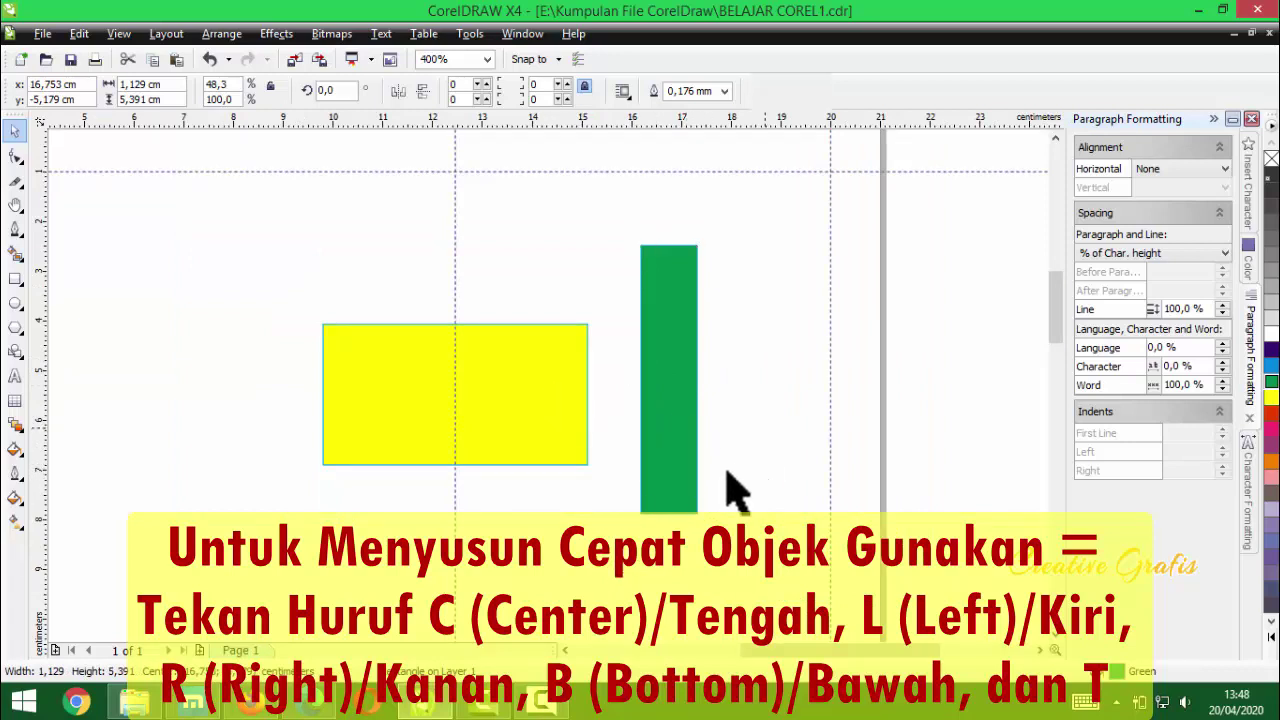
# - Shorten the green bar to about 4.7 cm high and move it to about 17.21, -4.92 cm, beside the yellow rectangle
pyautogui.click(694, 417)
pyautogui.press('Right')
pyautogui.press('Right')
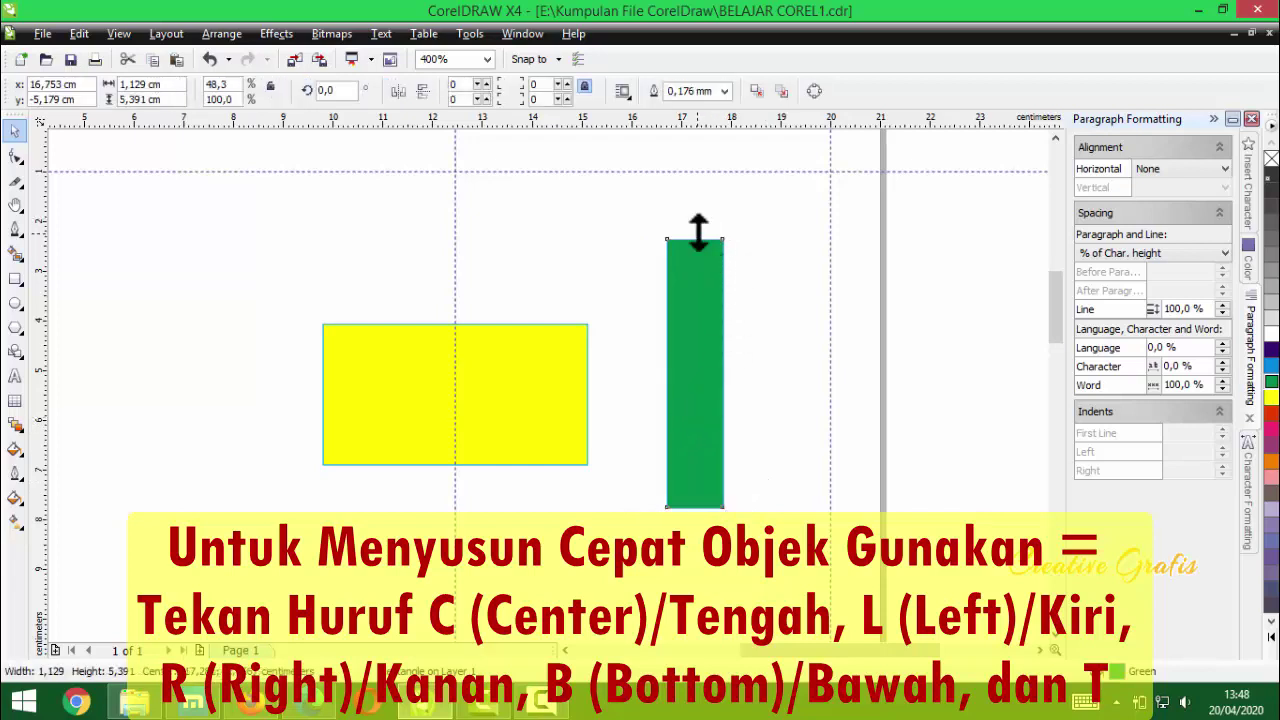
pyautogui.moveTo(698, 232); pyautogui.dragTo(692, 273)
pyautogui.moveTo(694, 360)
pyautogui.mouseDown()
pyautogui.moveTo(694, 334)
pyautogui.moveTo(688, 347)
pyautogui.mouseUp()
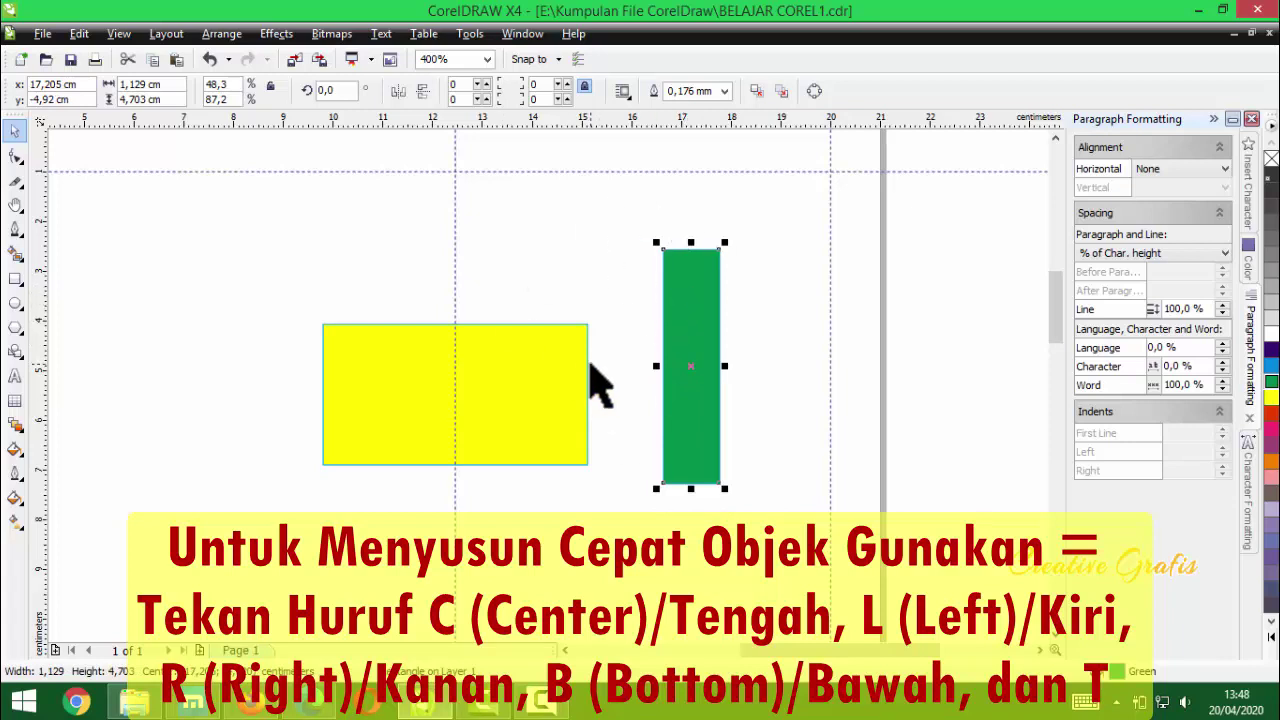
# - Align the green bar with the yellow rectangle's vertical centre line at 12.455 cm, and deselect the shapes
pyautogui.click(457, 445)
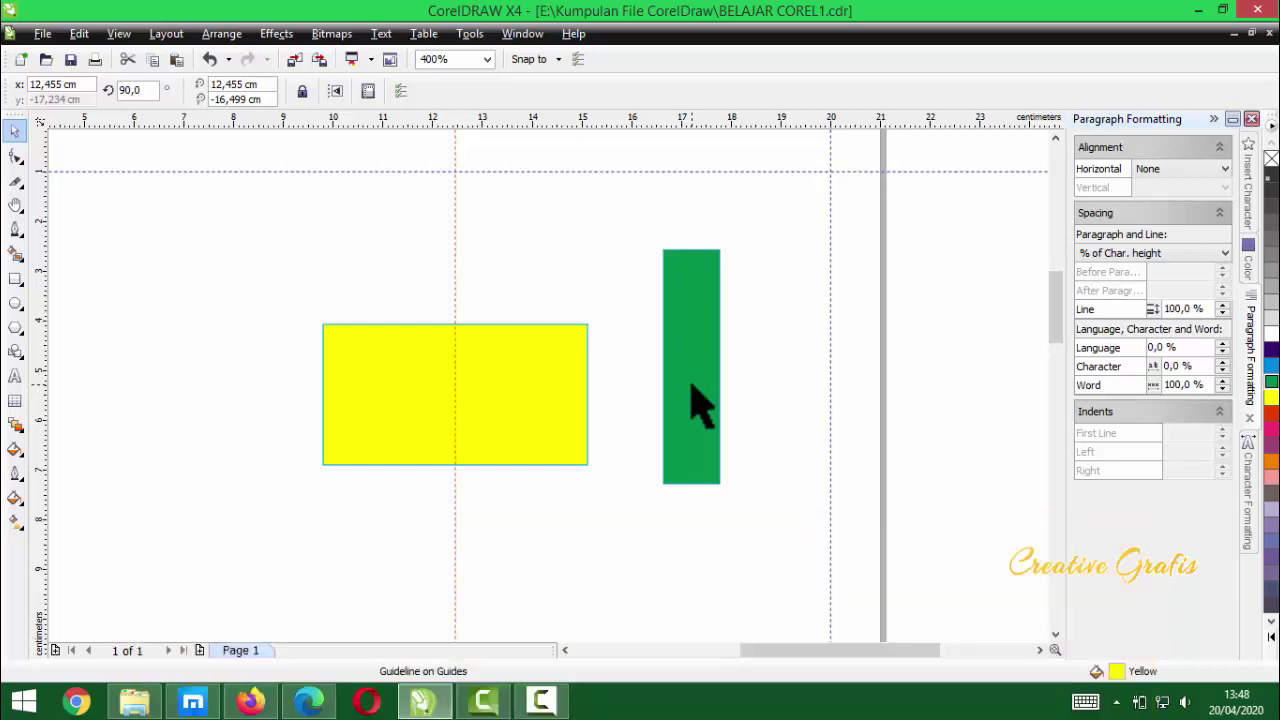
pyautogui.click(699, 405)
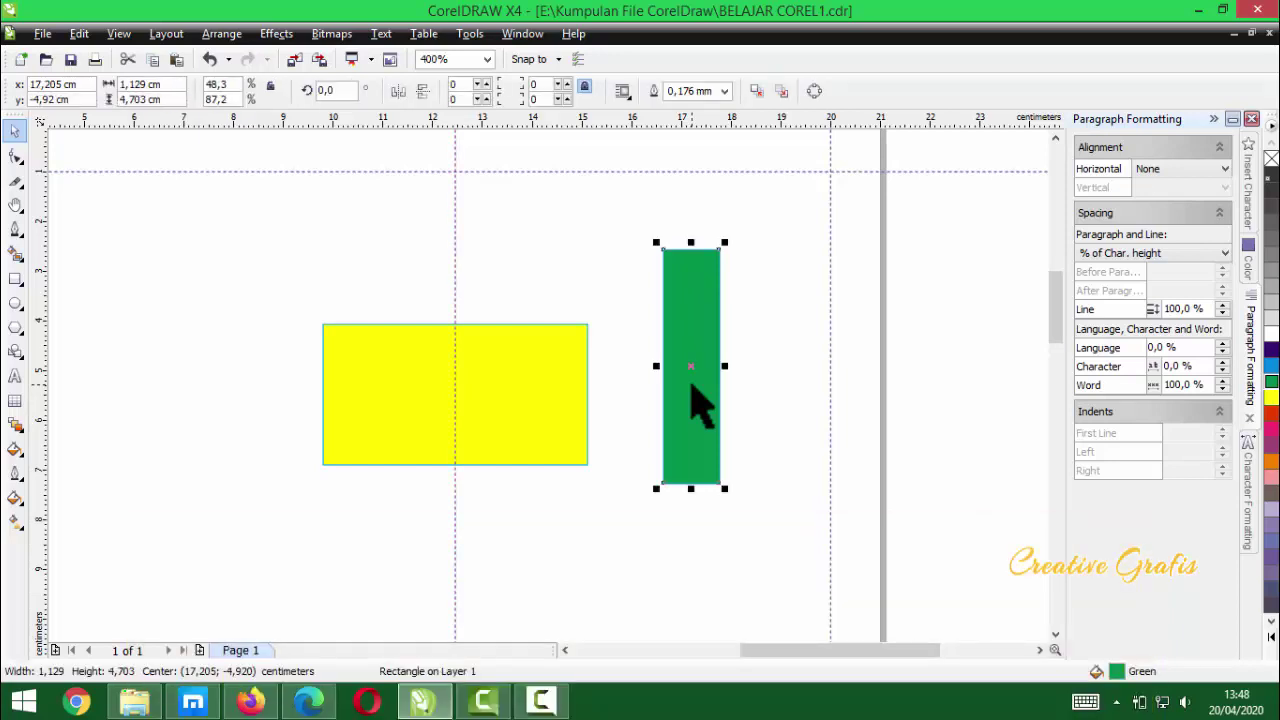
pyautogui.keyDown('shift'); pyautogui.click(520, 418); pyautogui.keyUp('shift')
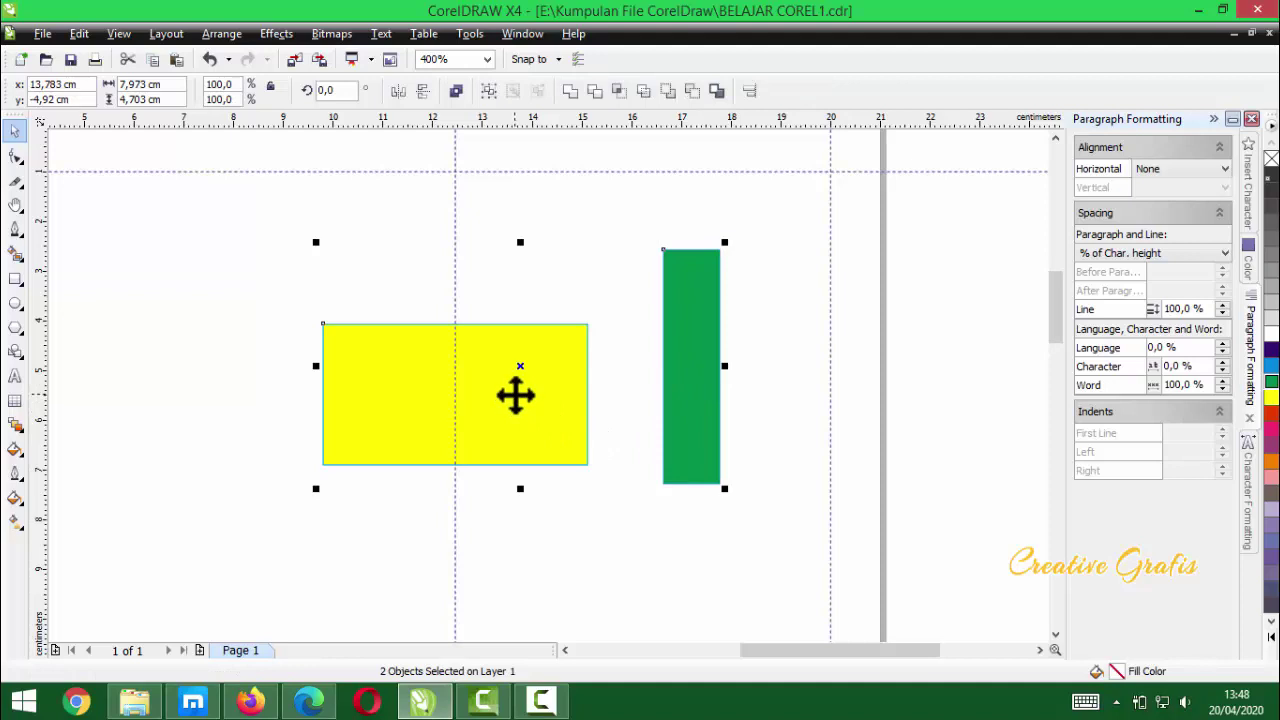
pyautogui.press('c')
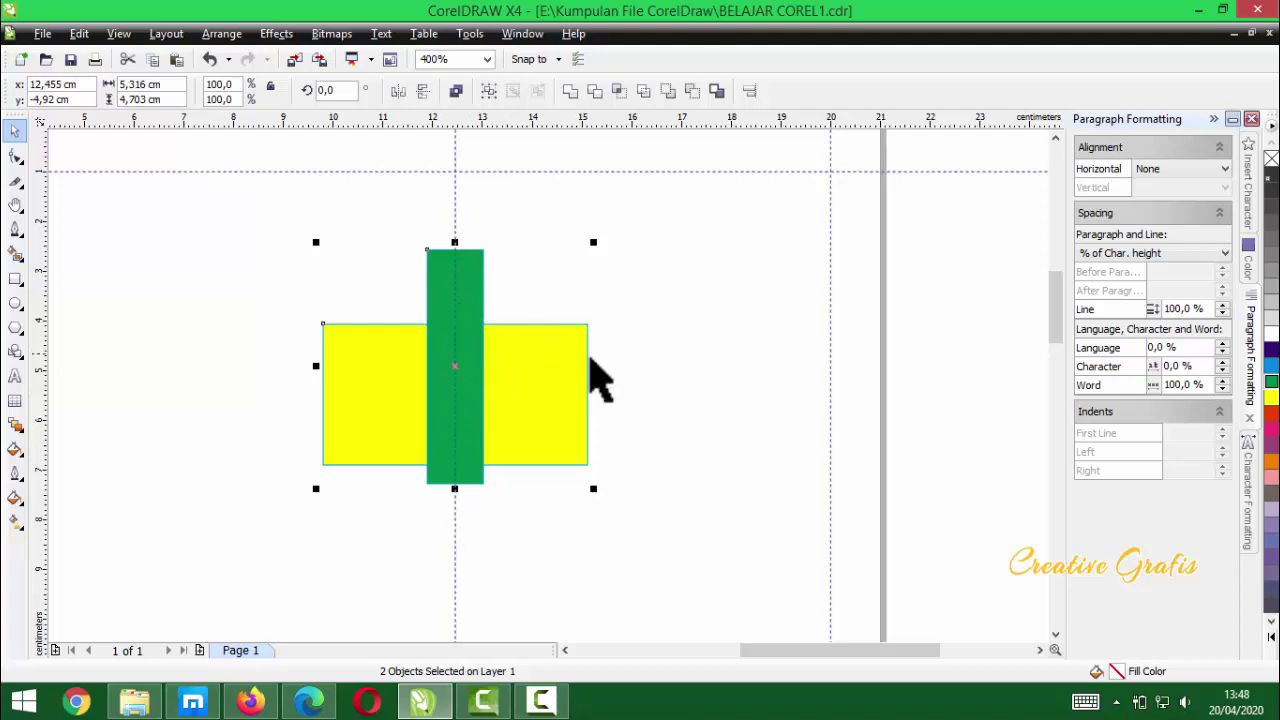
pyautogui.click(666, 394)
pyautogui.click(480, 400)
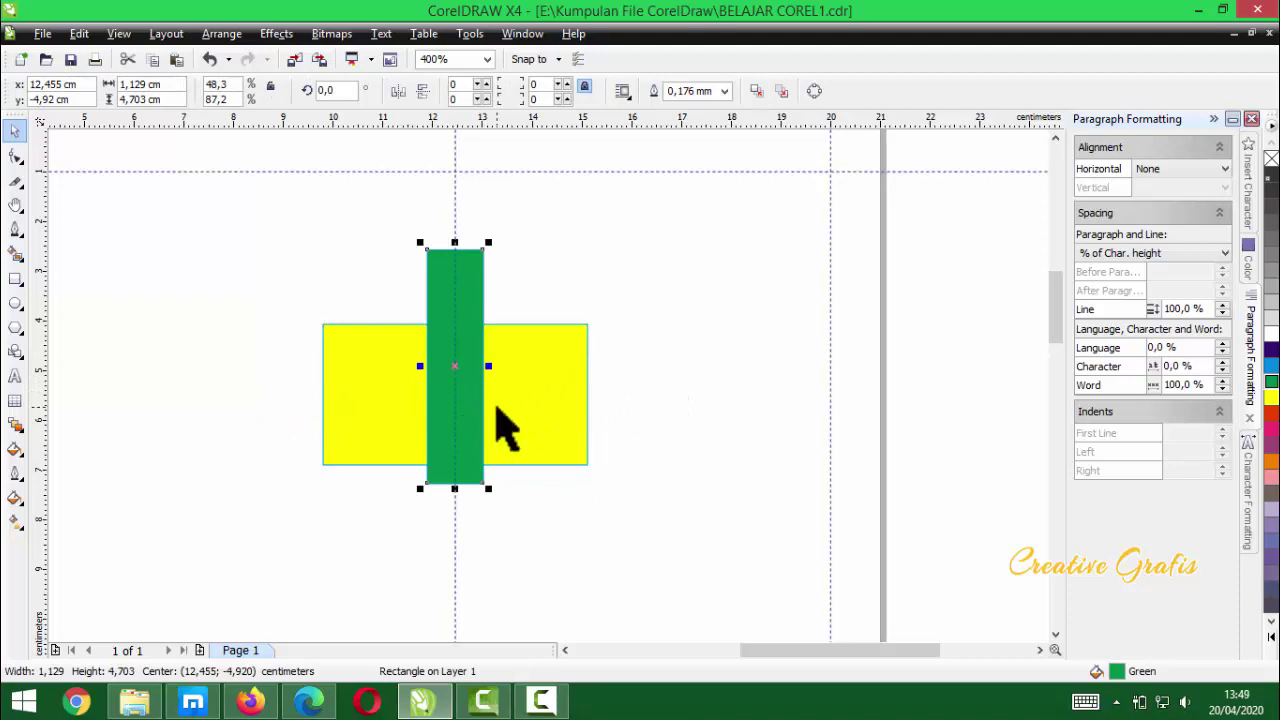
pyautogui.click(660, 357)
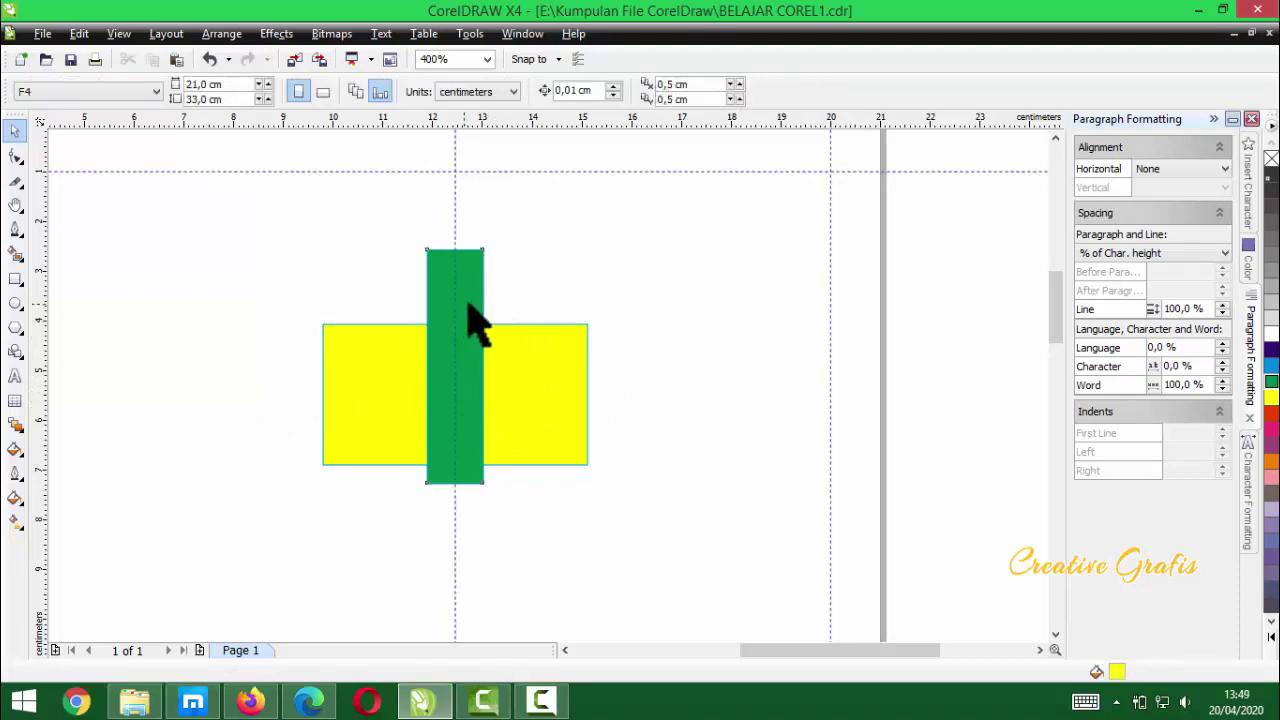
# - Place a copy of the green bar to the right of the yellow rectangle, and delete the original bar overlapping the rectangle
pyautogui.moveTo(468, 306); pyautogui.dragTo(755, 237)
pyautogui.click(477, 369)
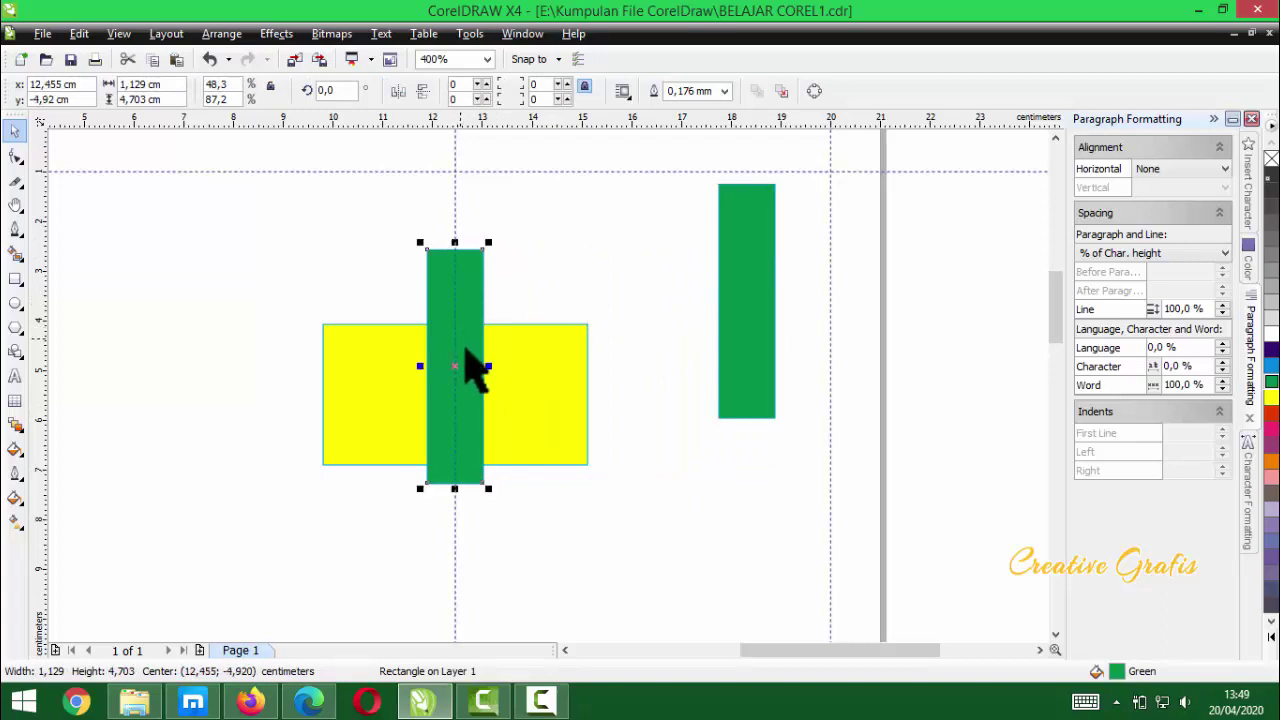
pyautogui.press('Delete')
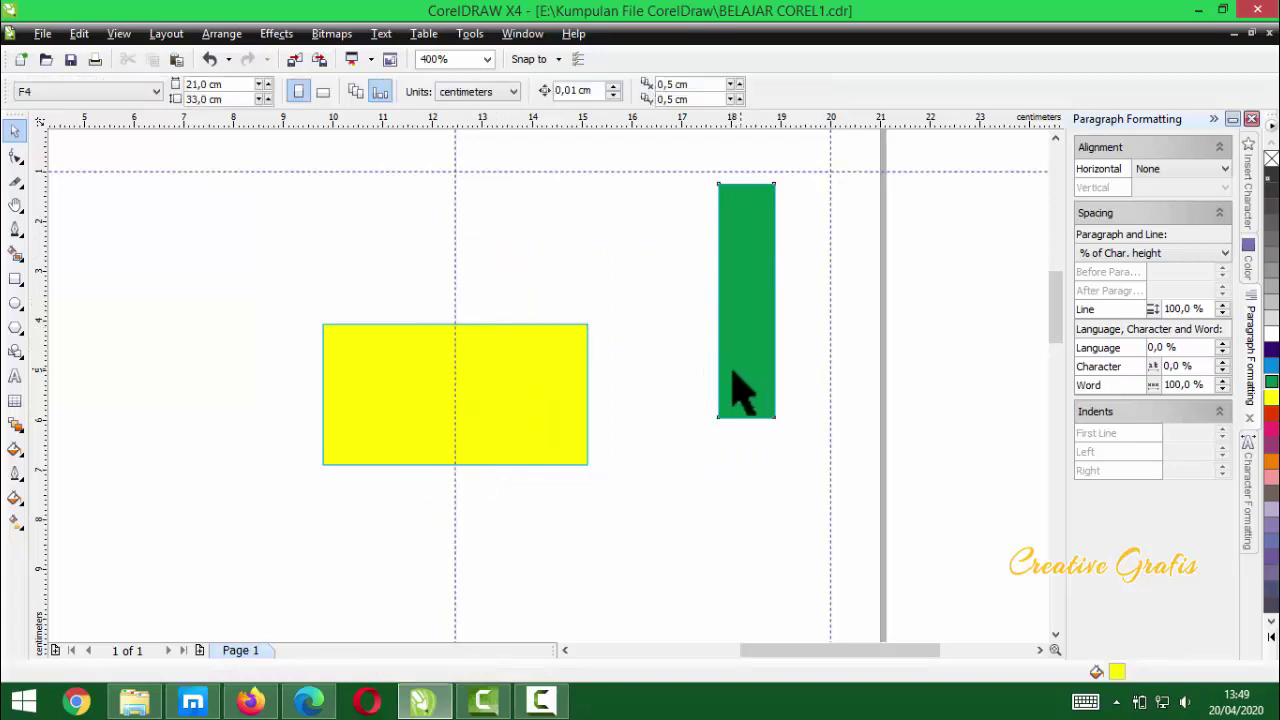
# - Centre the copied green bar horizontally on the yellow rectangle, keeping its height on the page, and deselect both
pyautogui.click(737, 386)
pyautogui.keyDown('shift'); pyautogui.click(519, 415); pyautogui.keyUp('shift')
pyautogui.press('c')
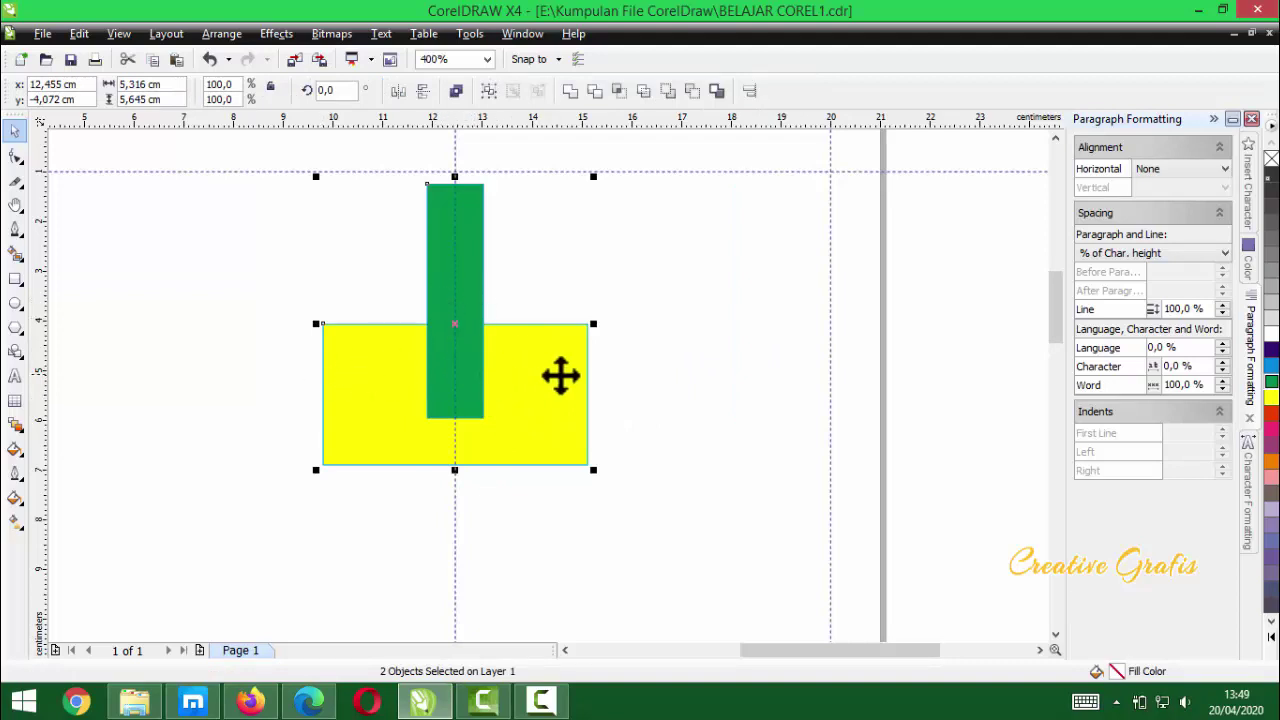
pyautogui.click(689, 366)
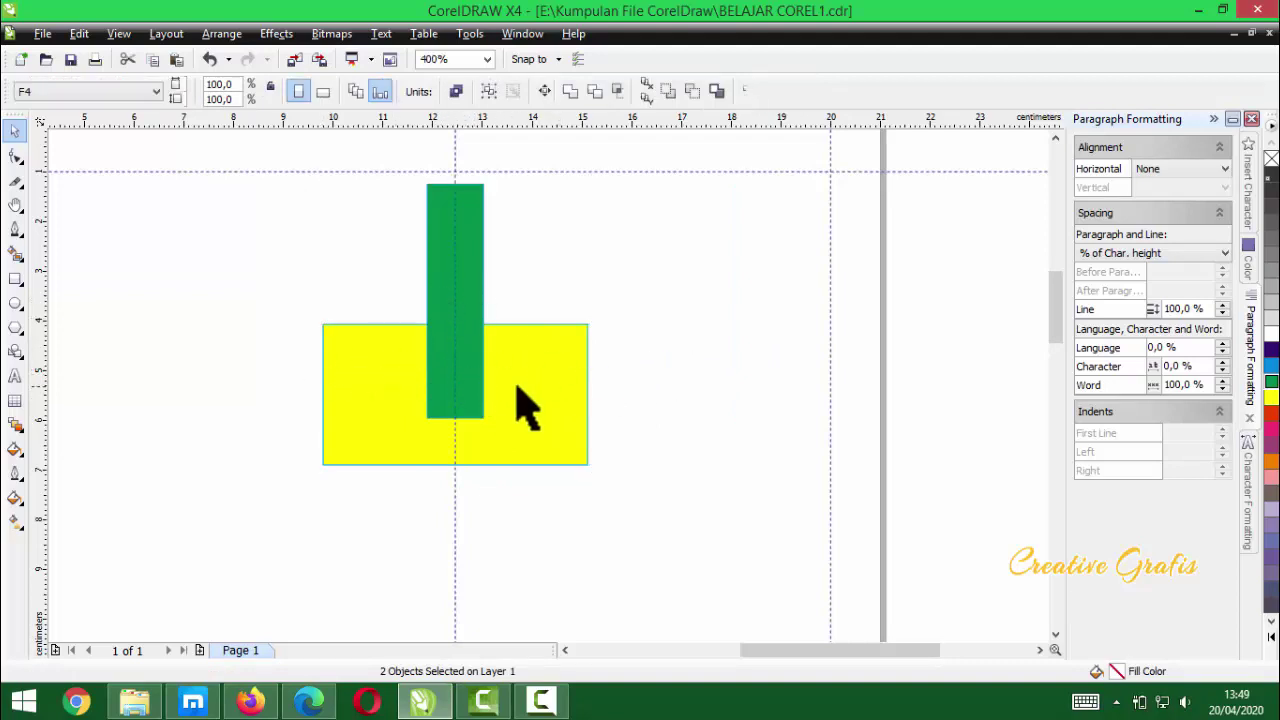
# - Move the green bar off the yellow rectangle to about 16.98, -3.6 cm, and centre the two shapes both vertically and horizontally
pyautogui.moveTo(478, 292); pyautogui.dragTo(703, 285)
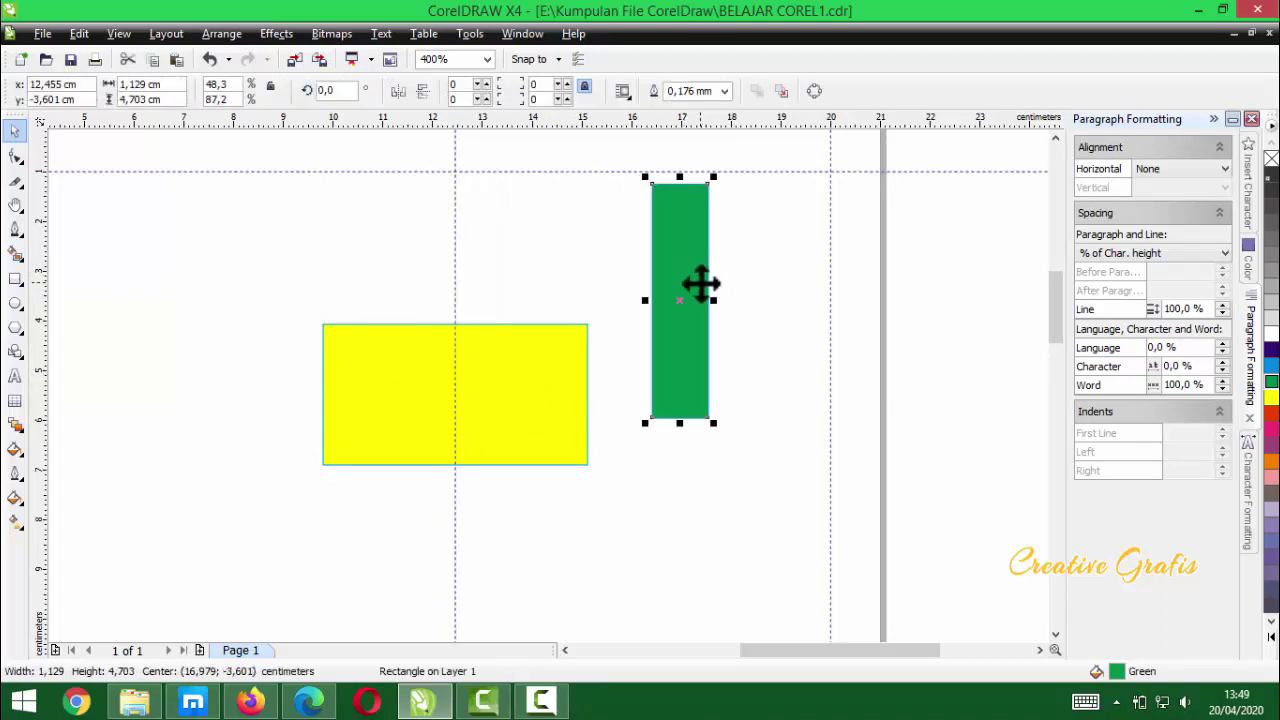
pyautogui.keyDown('shift'); pyautogui.click(513, 348); pyautogui.keyUp('shift')
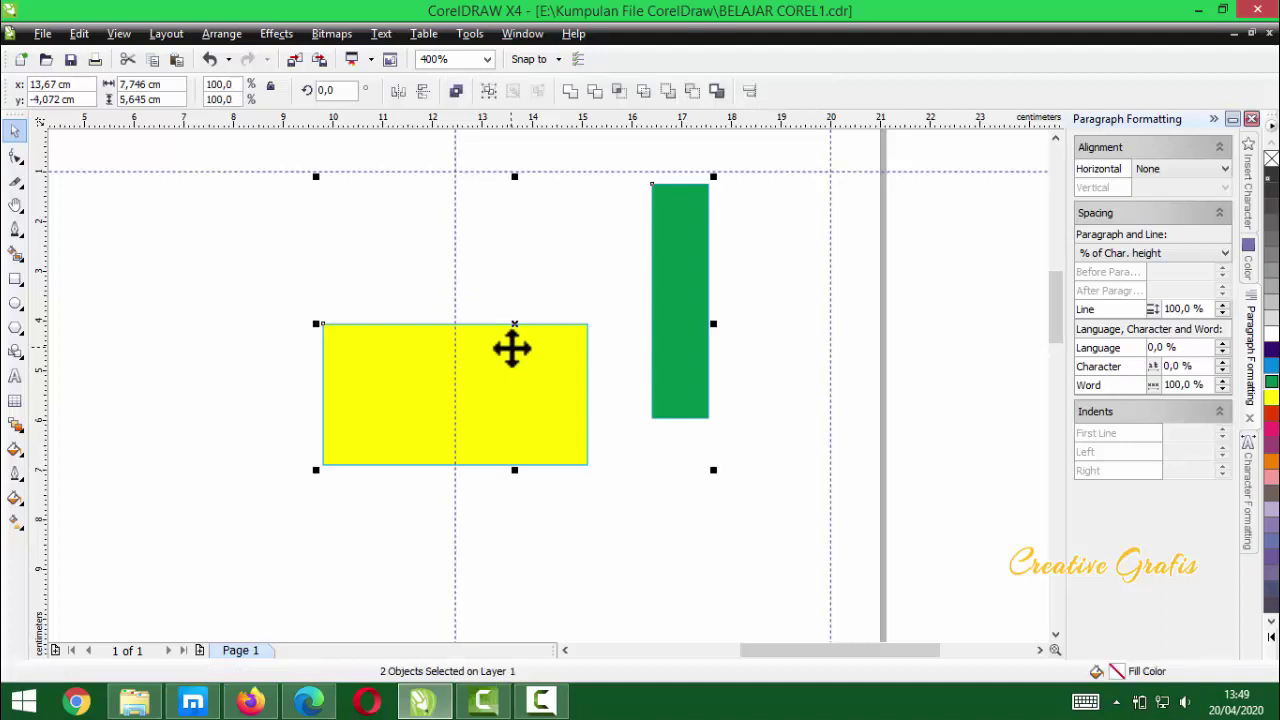
pyautogui.press('e')
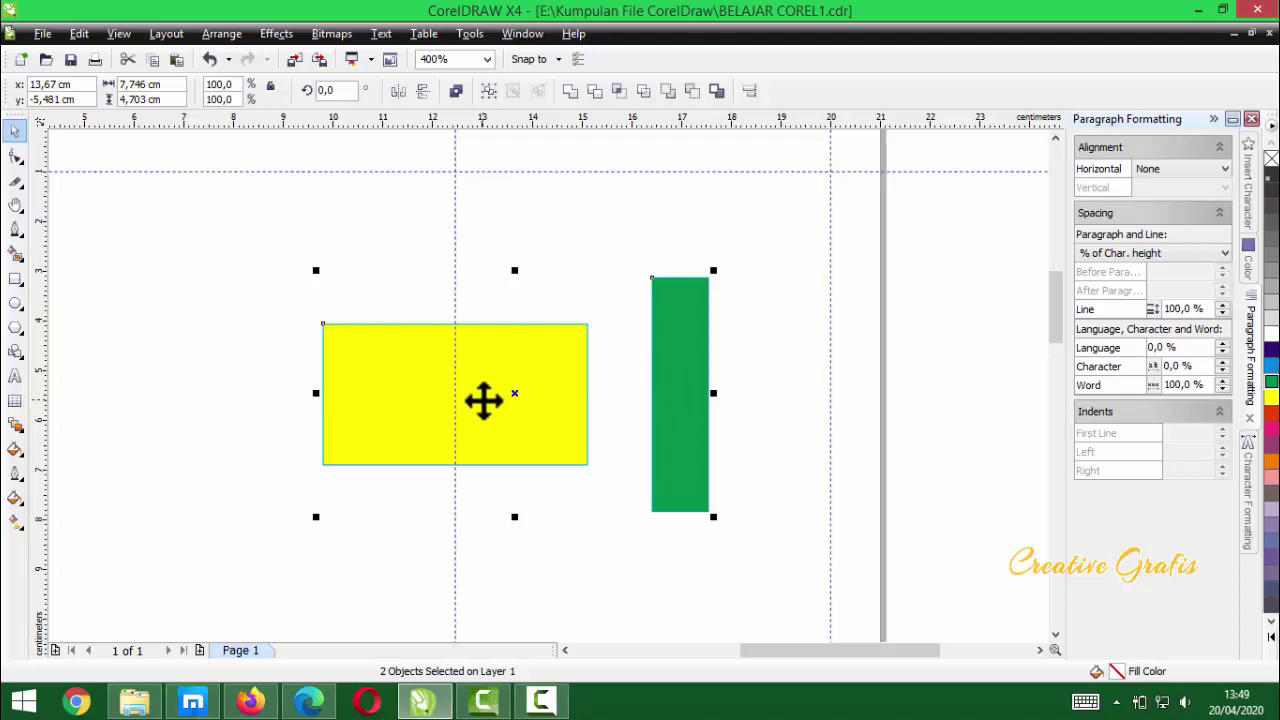
pyautogui.press('c')
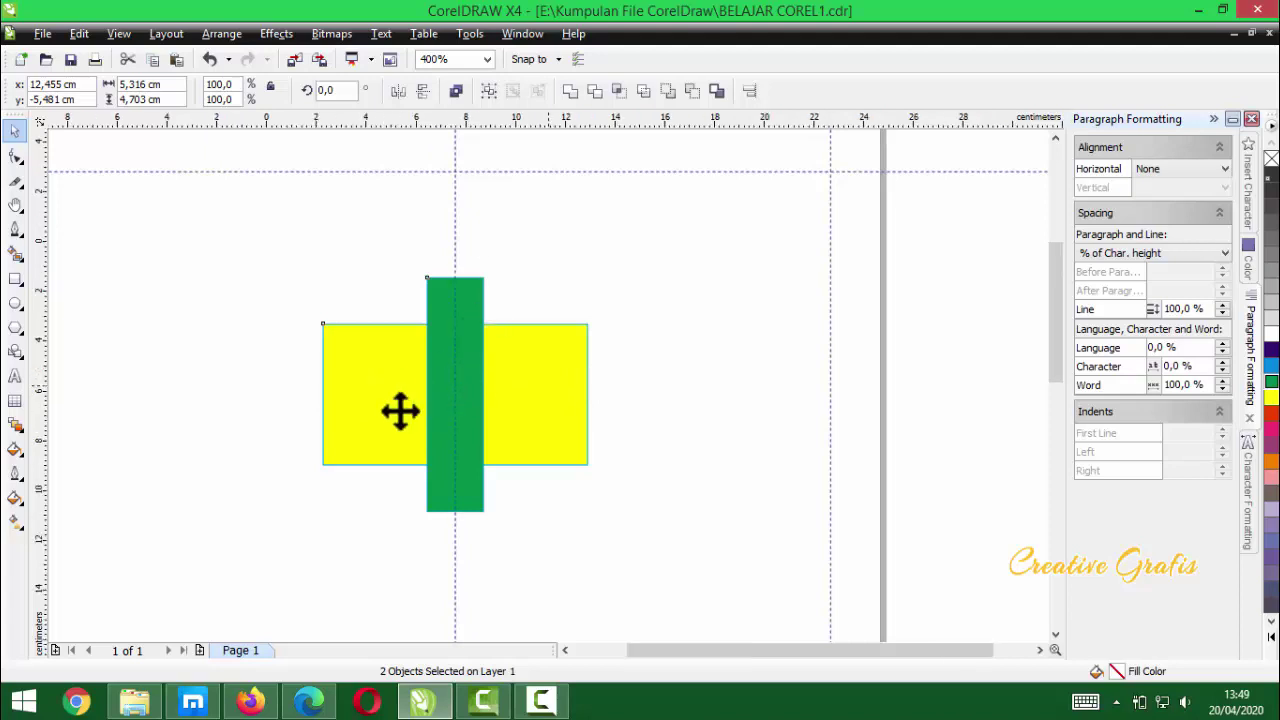
pyautogui.scroll(-2, 400, 411)
pyautogui.scroll(3, 543, 380)
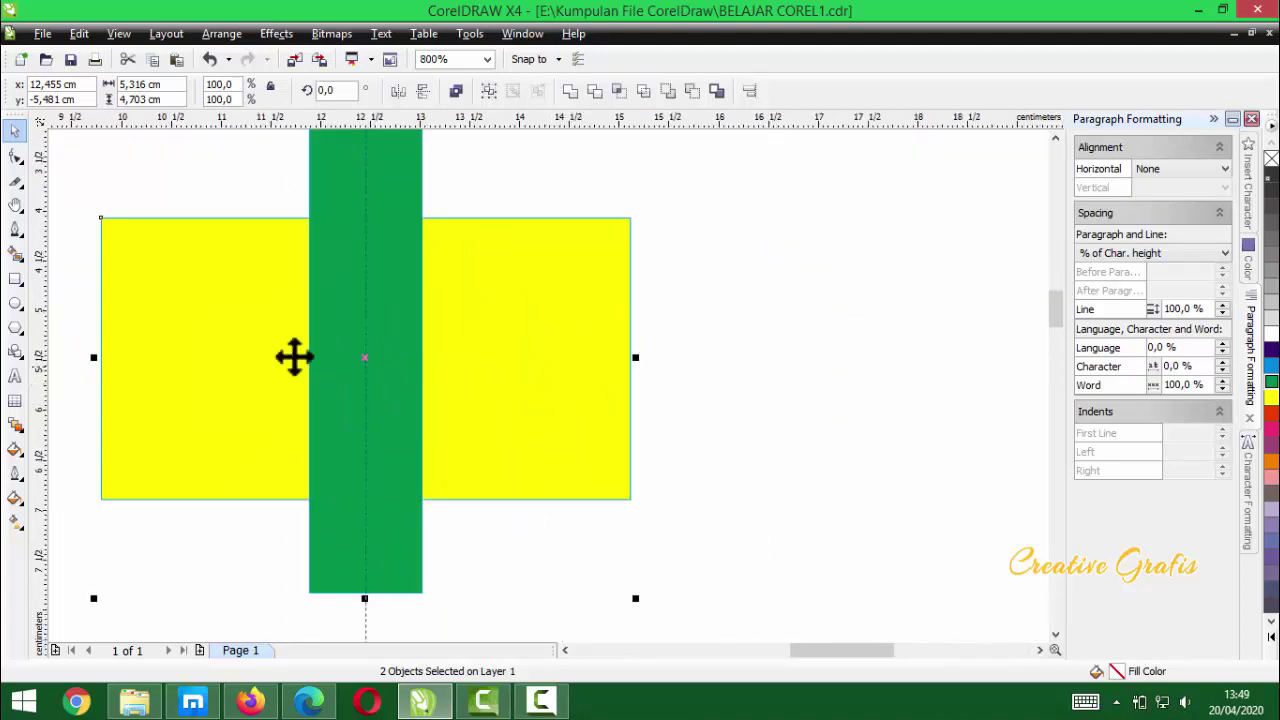
# - Draw a circle about 0.52 cm in diameter to the right of the yellow rectangle and fill it with red
pyautogui.click(15, 303)
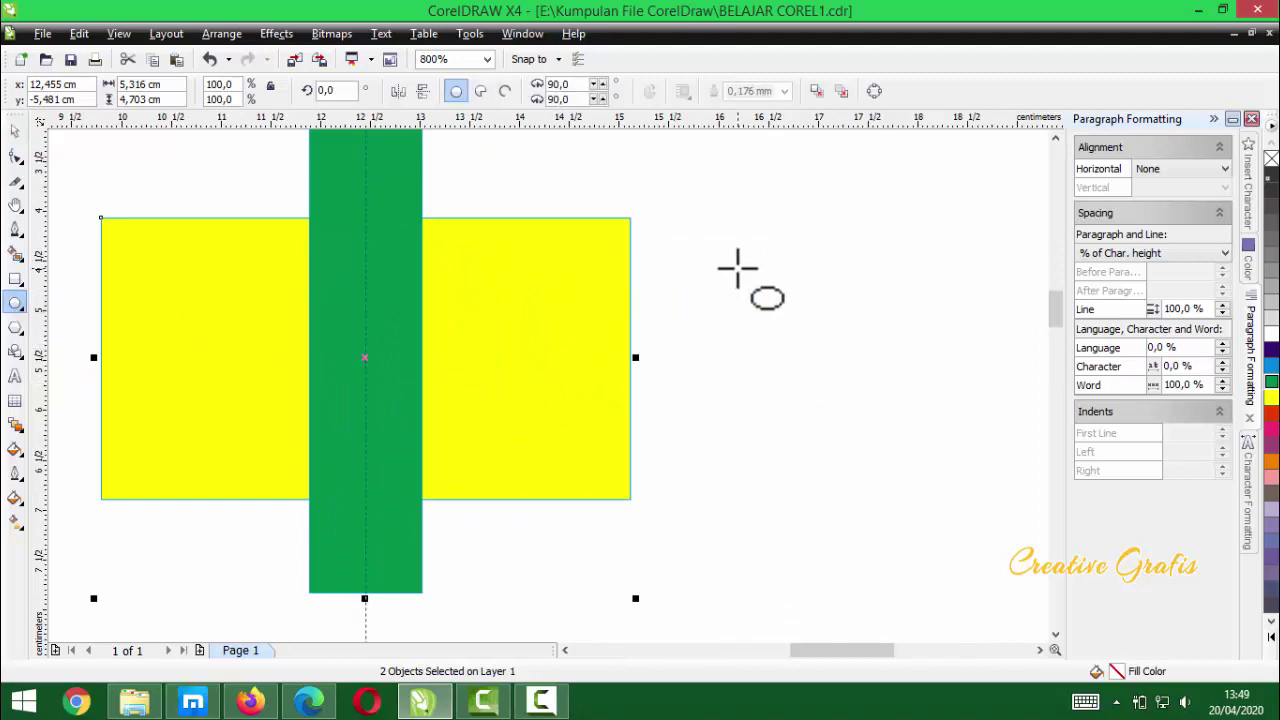
pyautogui.moveTo(740, 268); pyautogui.dragTo(788, 318)
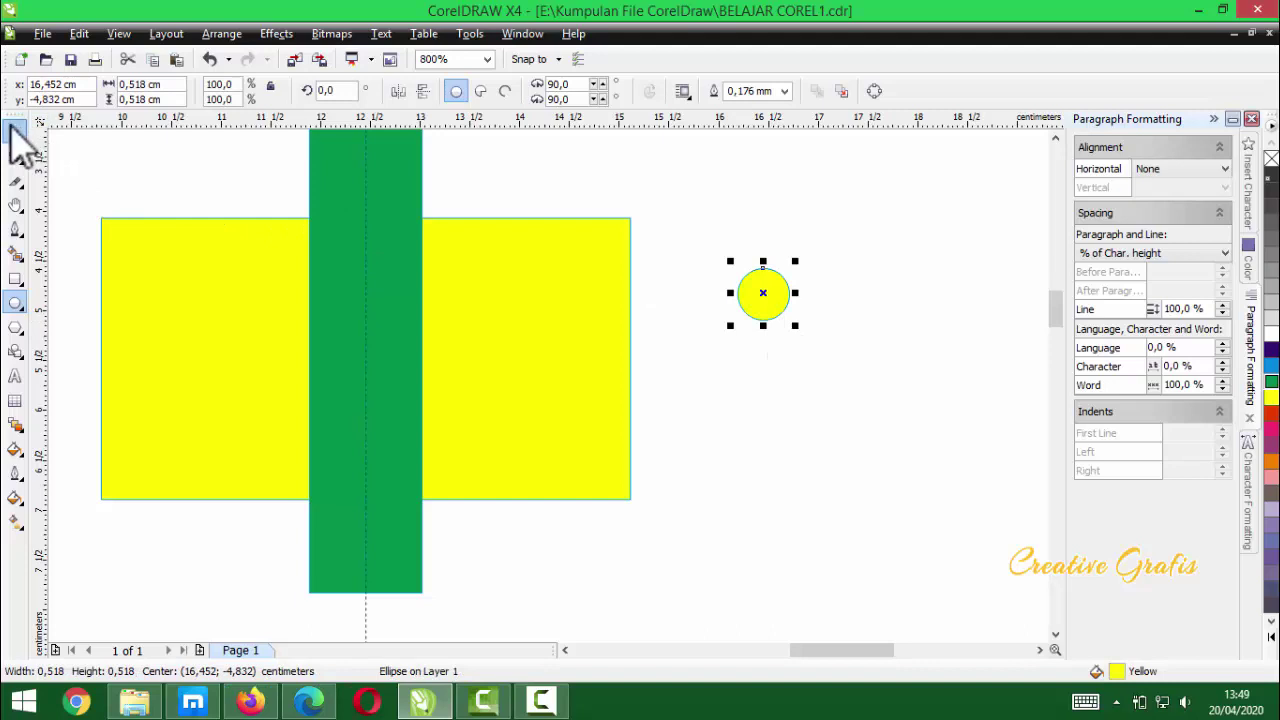
pyautogui.click(1270, 415)
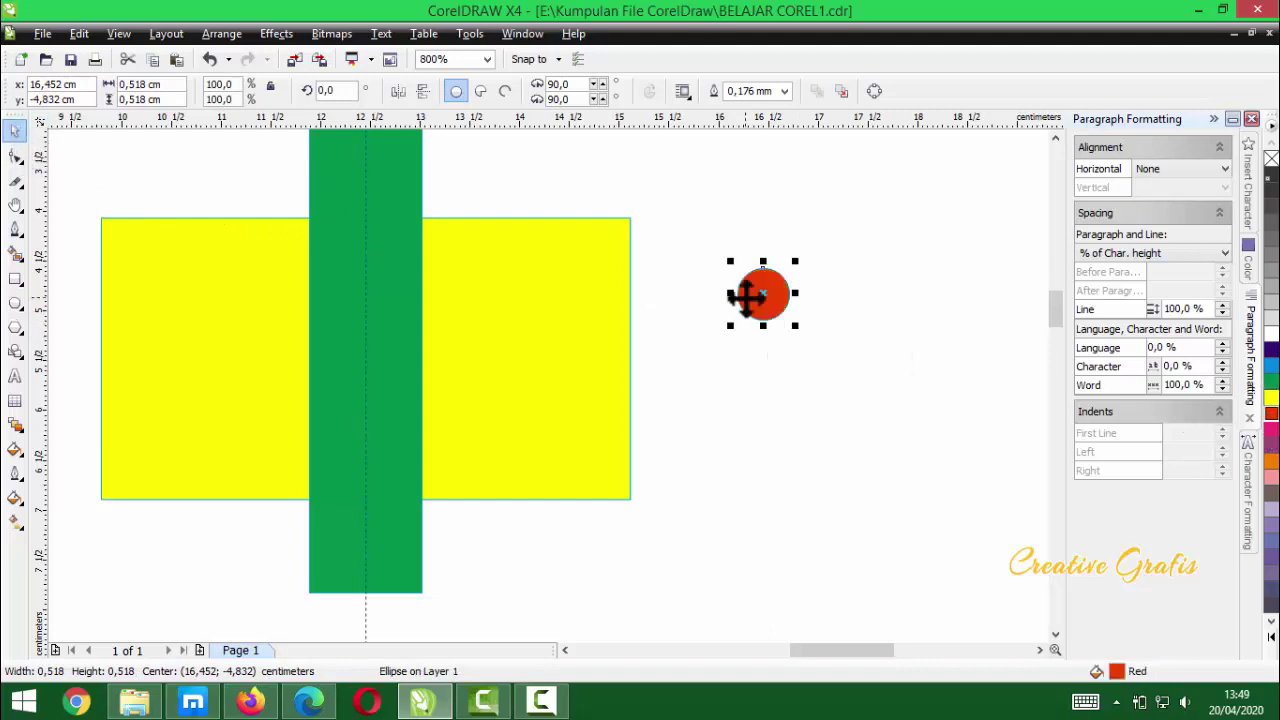
# - Centre the red circle horizontally and vertically on the yellow rectangle, and deselect both
pyautogui.keyDown('shift'); pyautogui.click(589, 350); pyautogui.keyUp('shift')
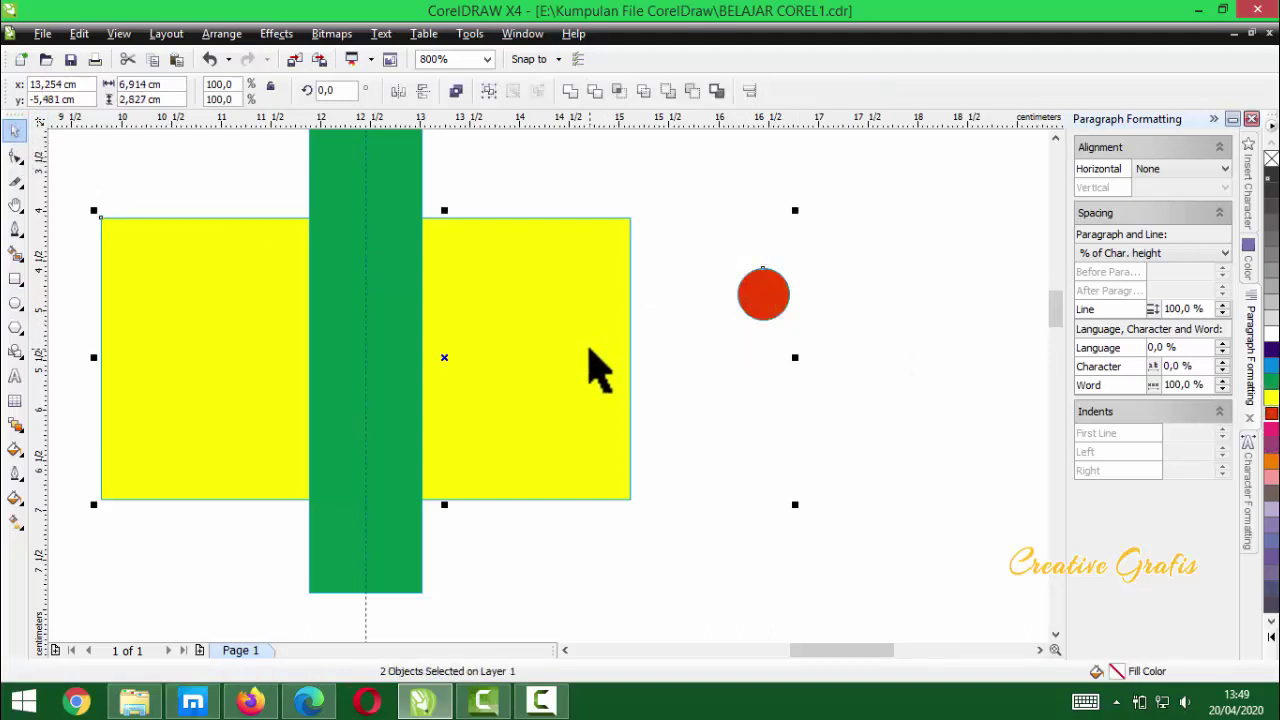
pyautogui.press('c')
pyautogui.press('e')
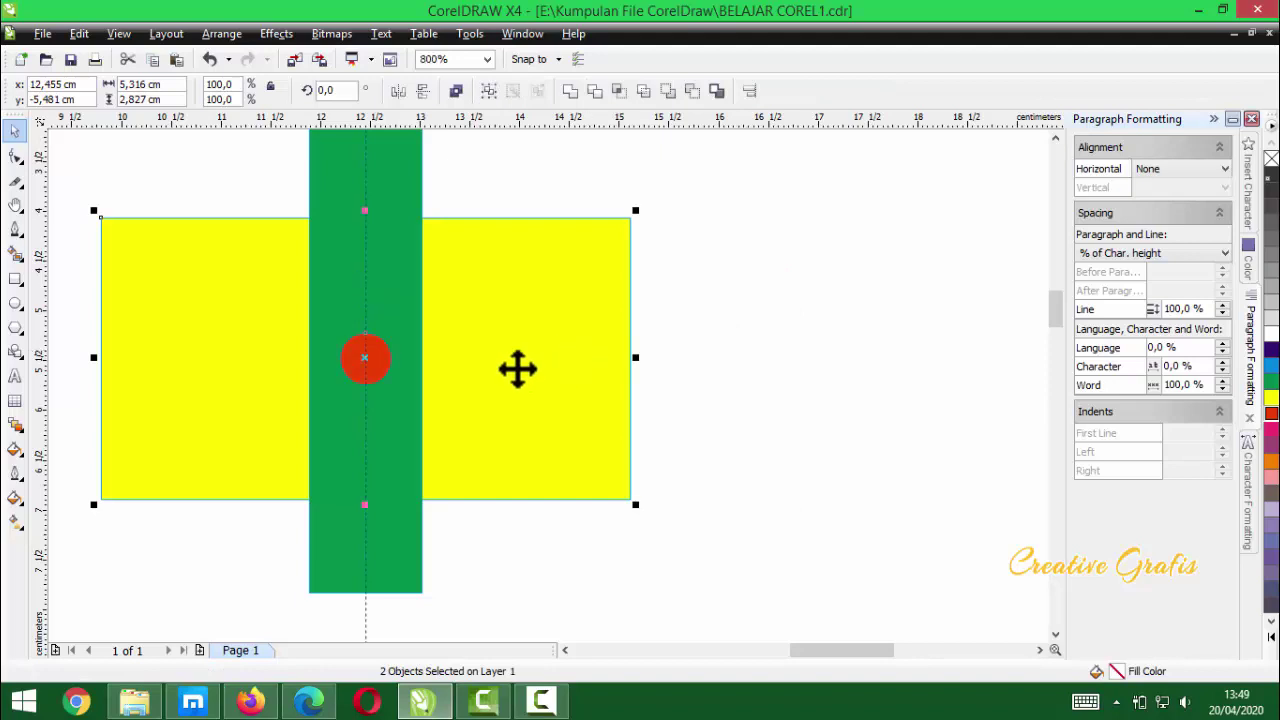
pyautogui.click(876, 366)
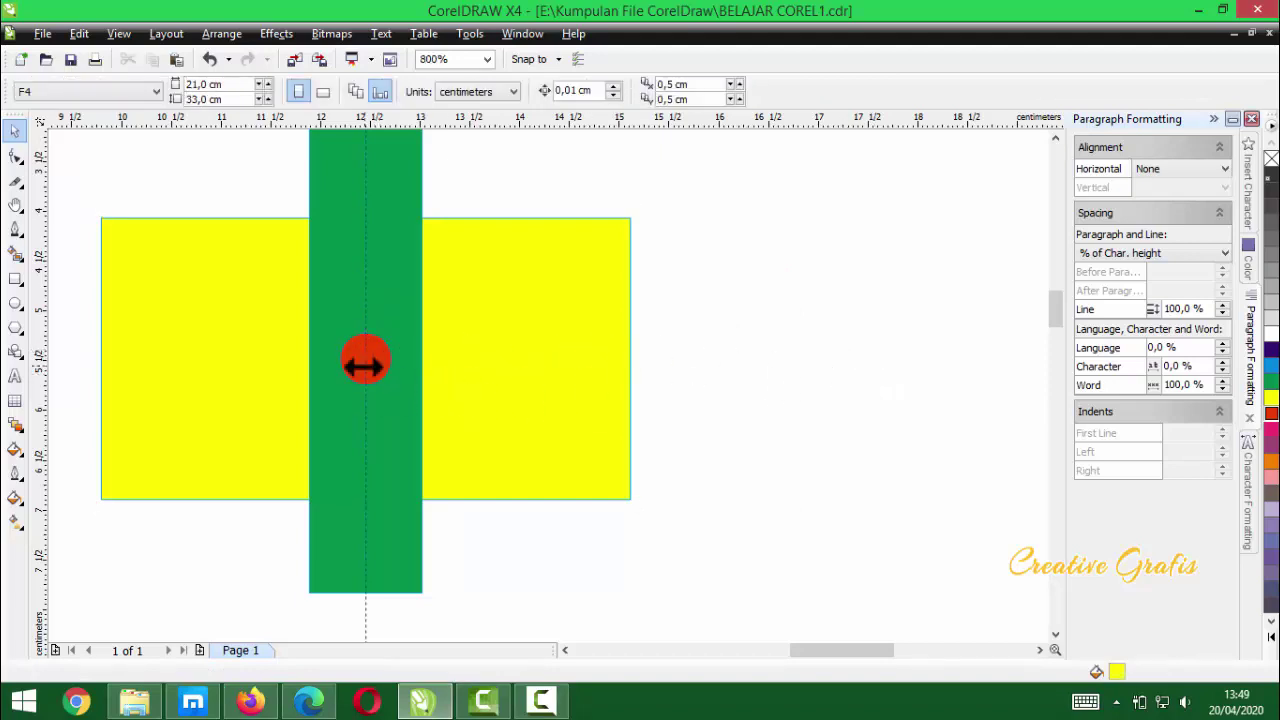
# - Move the red circle to the yellow rectangle's right edge and remove it from the drawing
pyautogui.moveTo(375, 370); pyautogui.dragTo(620, 349)
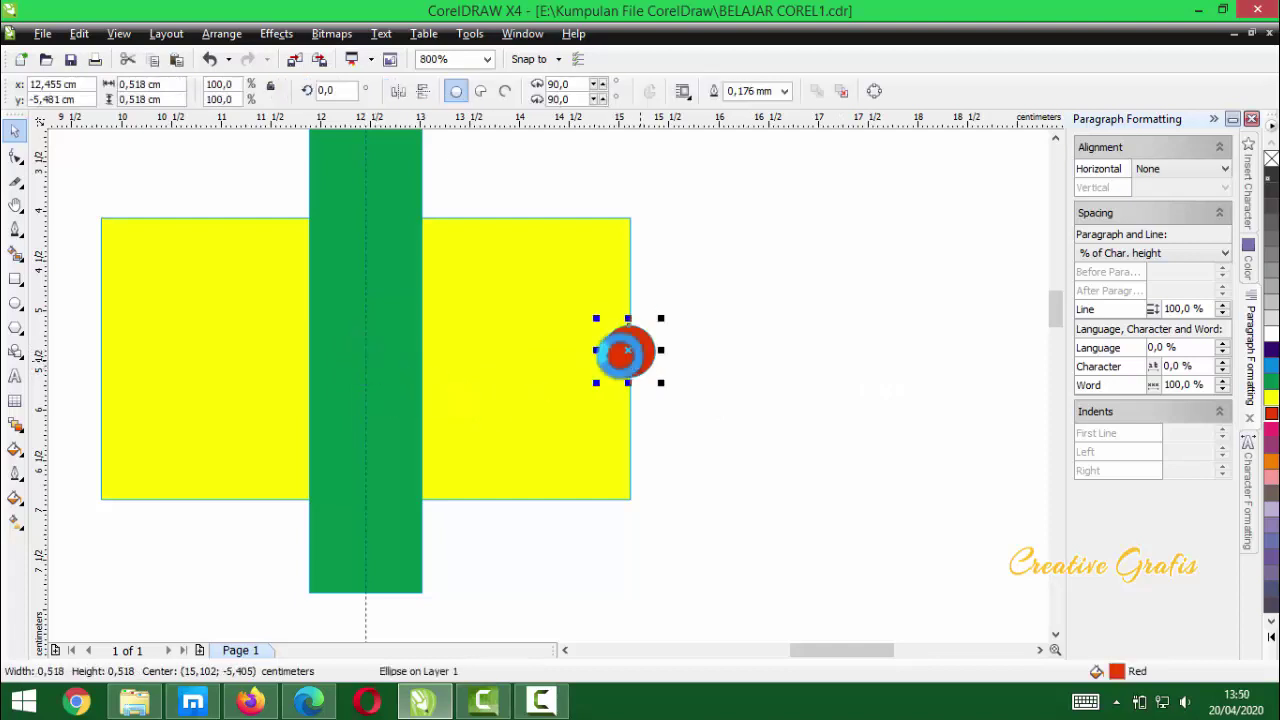
pyautogui.press('Escape')
pyautogui.scroll(-2, 546, 403)
pyautogui.scroll(2, 546, 395)
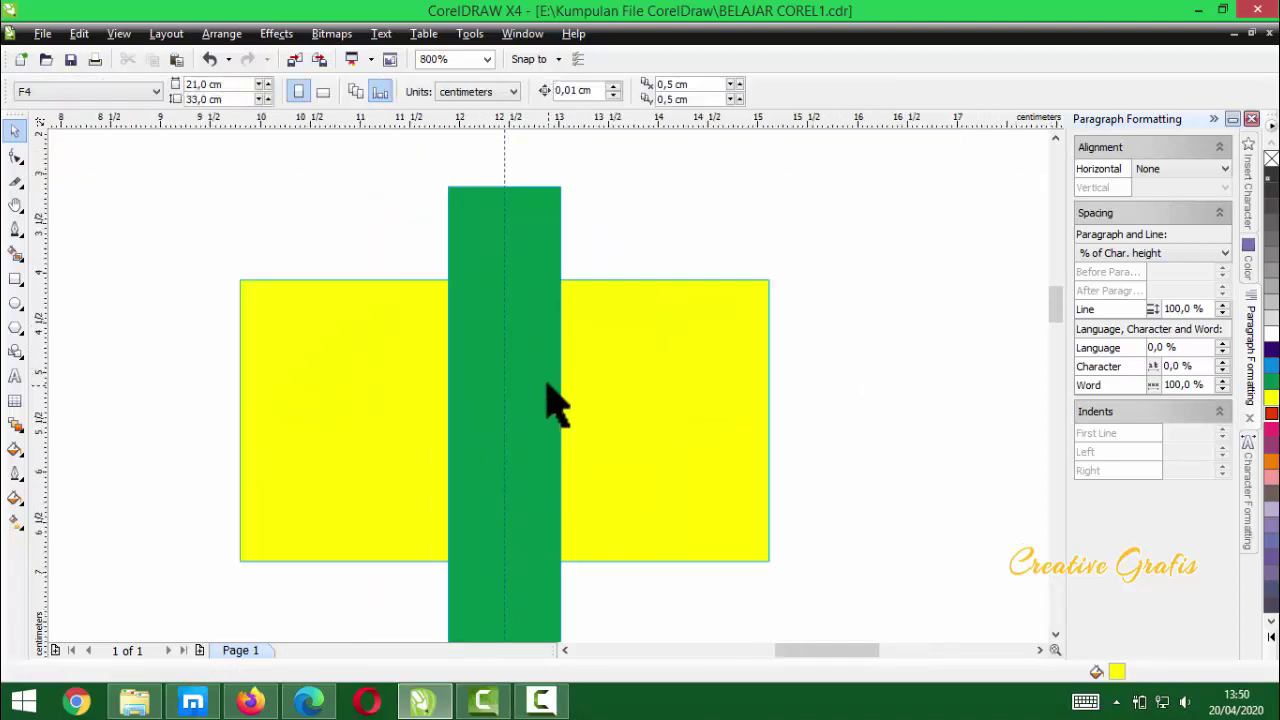
# - Move the green bar to about 14.77, -6.7 cm so that it overlaps the yellow rectangle's right edge
pyautogui.moveTo(548, 376); pyautogui.dragTo(777, 496)
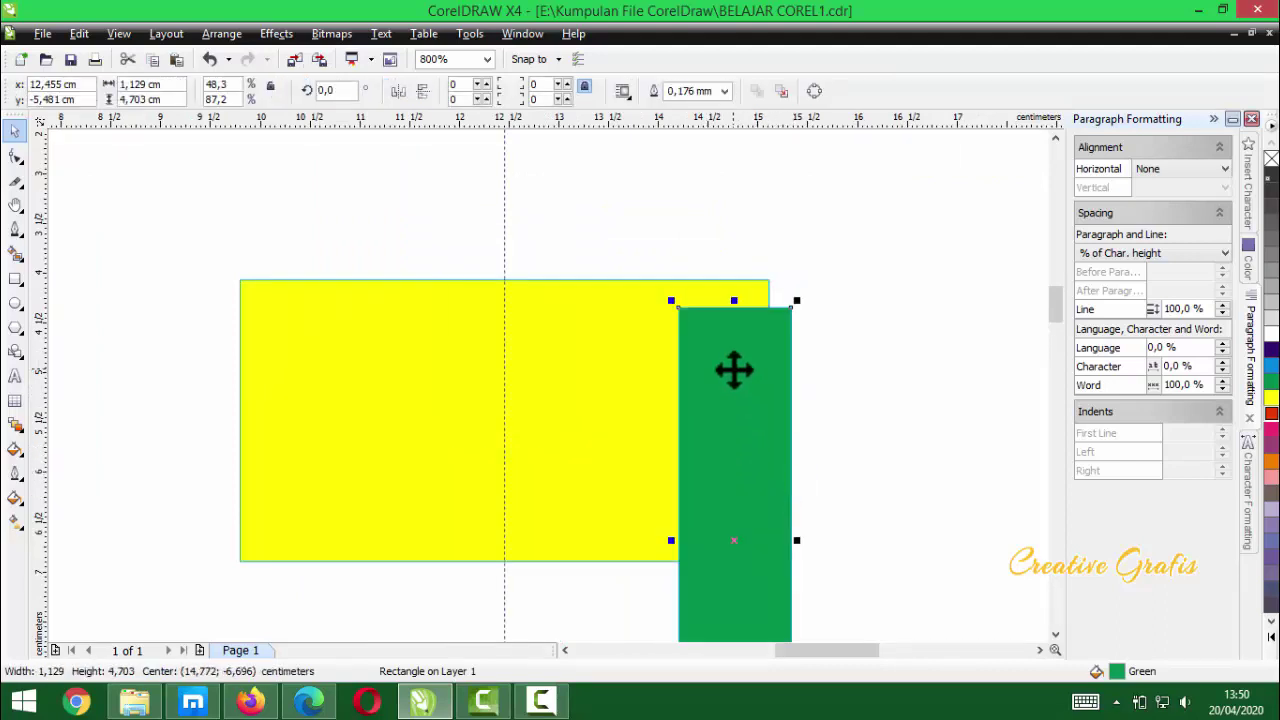
pyautogui.scroll(2, 731, 369)
pyautogui.scroll(-1, 549, 394)
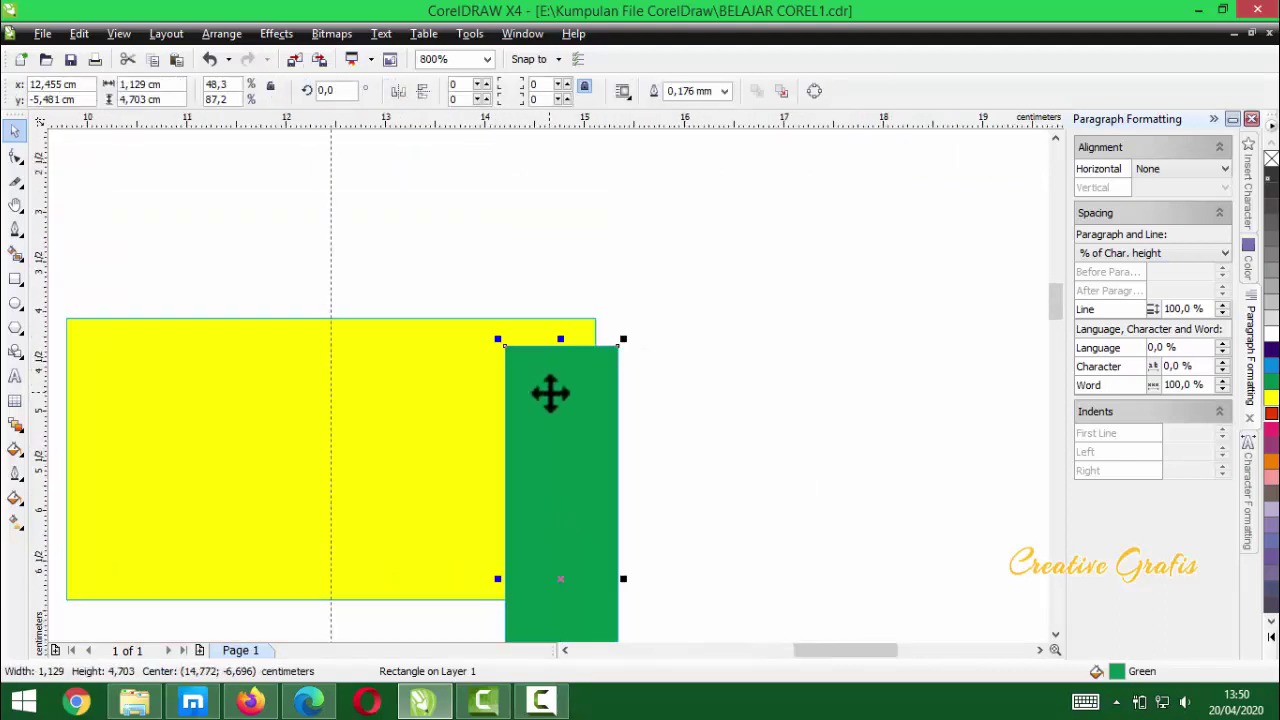
pyautogui.scroll(1, 549, 392)
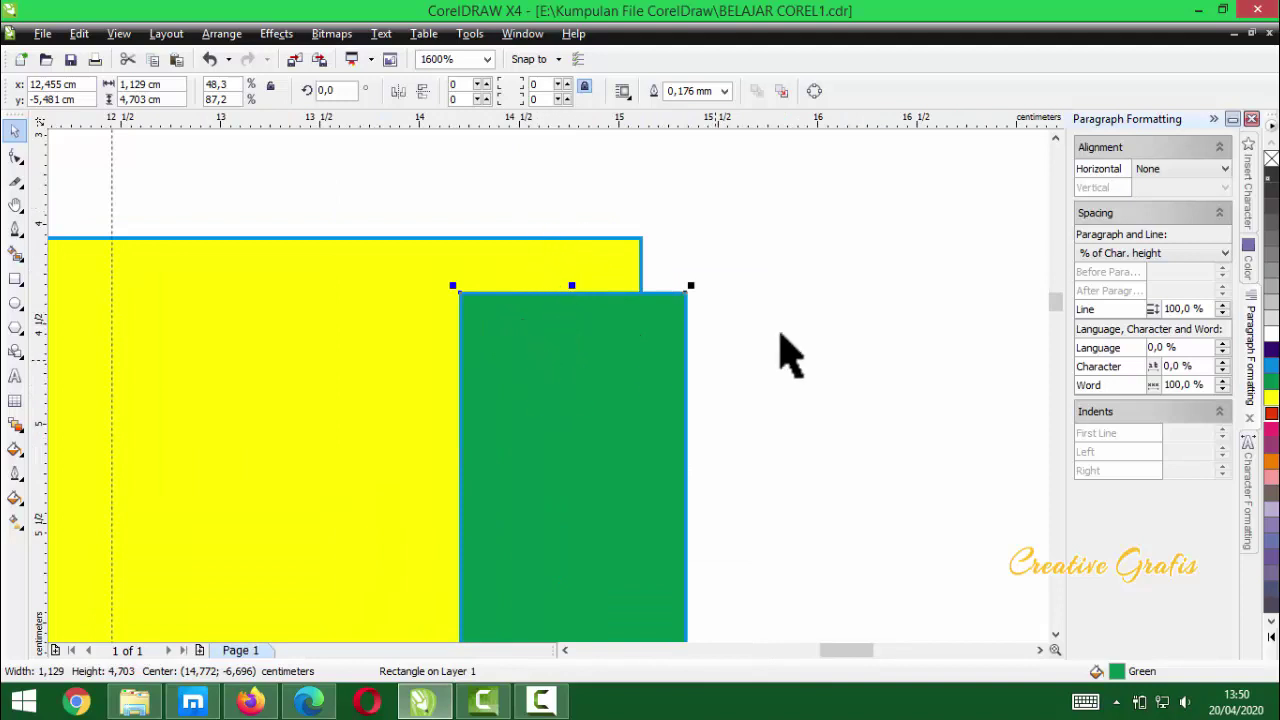
pyautogui.click(815, 322)
pyautogui.click(588, 422)
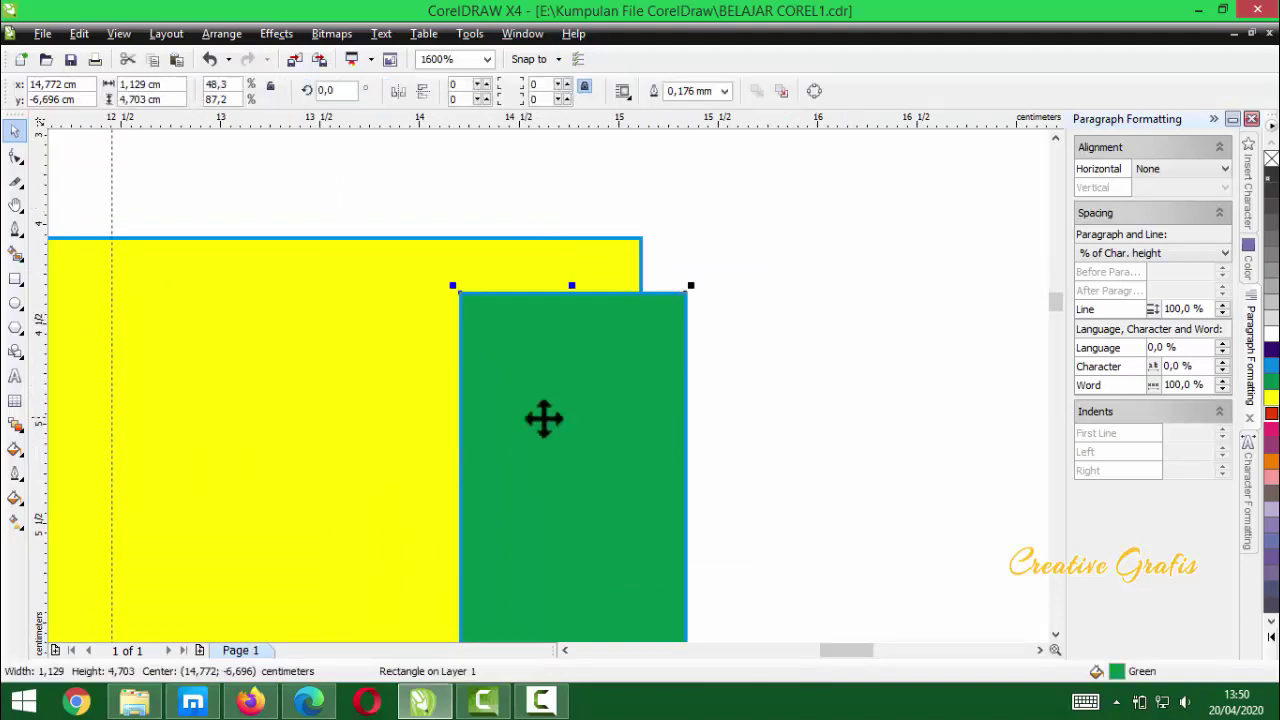
# - Select both shapes and align their top edges
pyautogui.click(333, 306)
pyautogui.hotkey('ctrl', 'a')
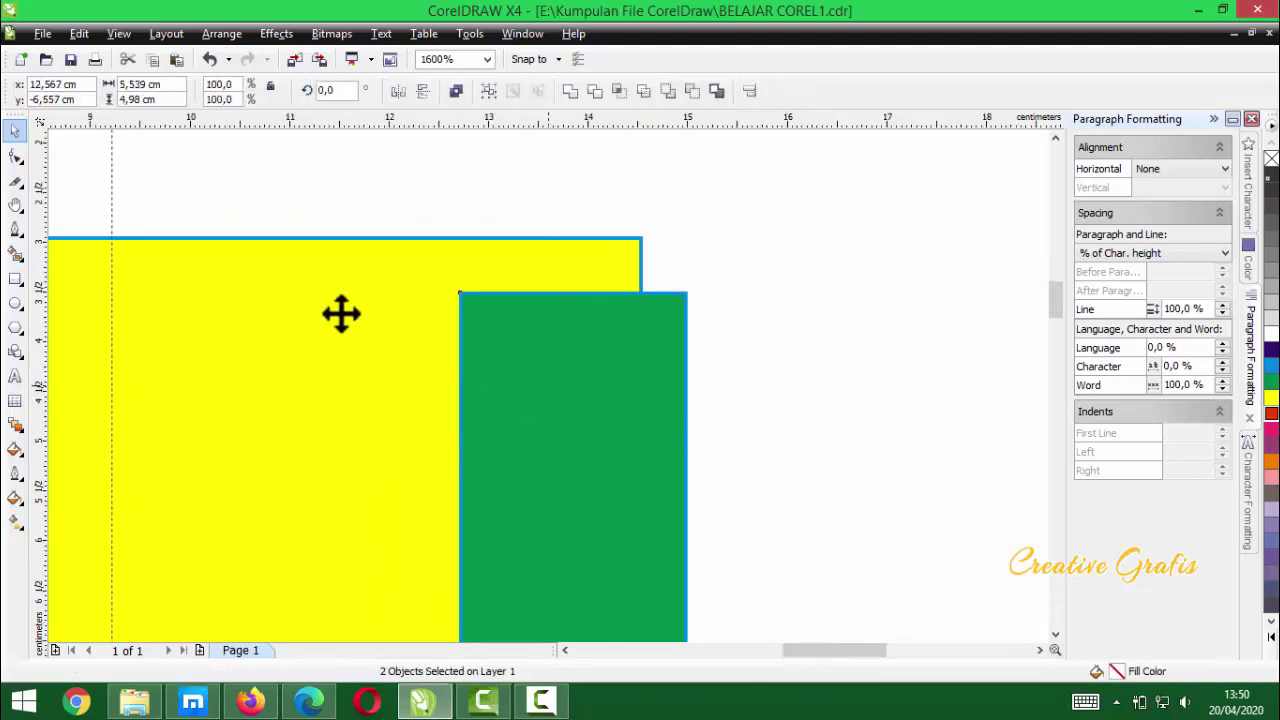
pyautogui.scroll(-1, 340, 314)
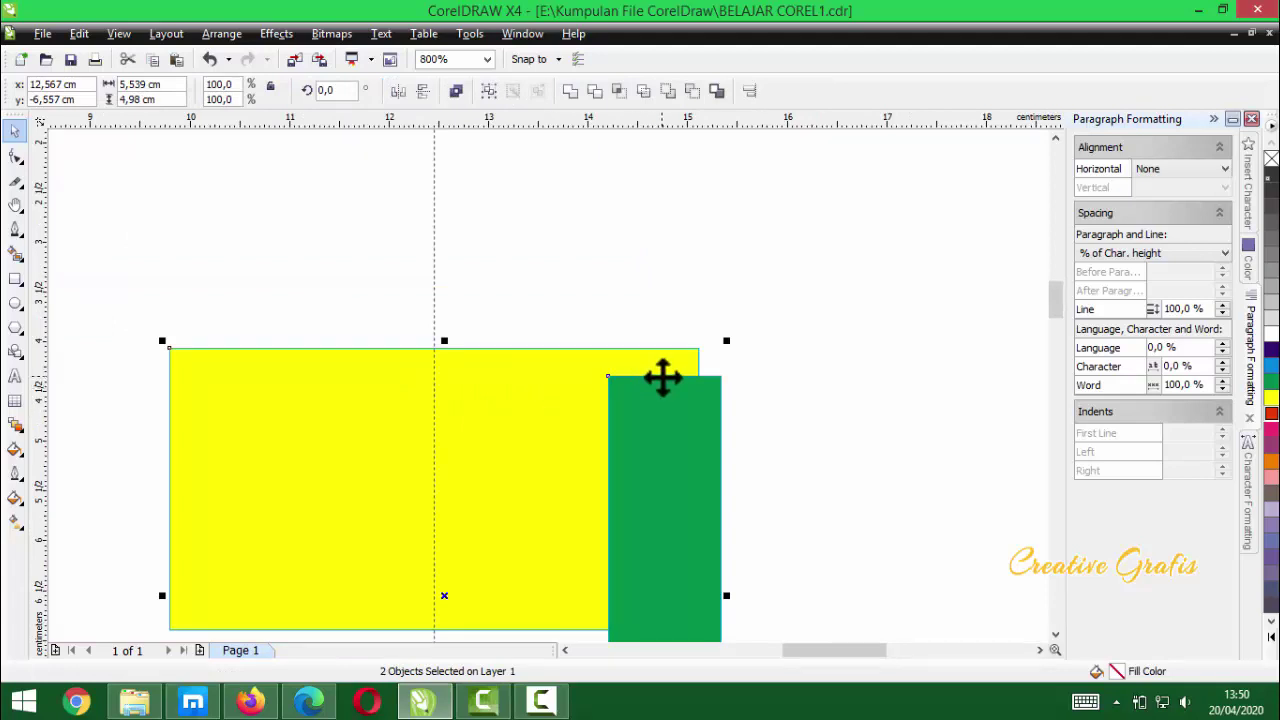
pyautogui.press('t')
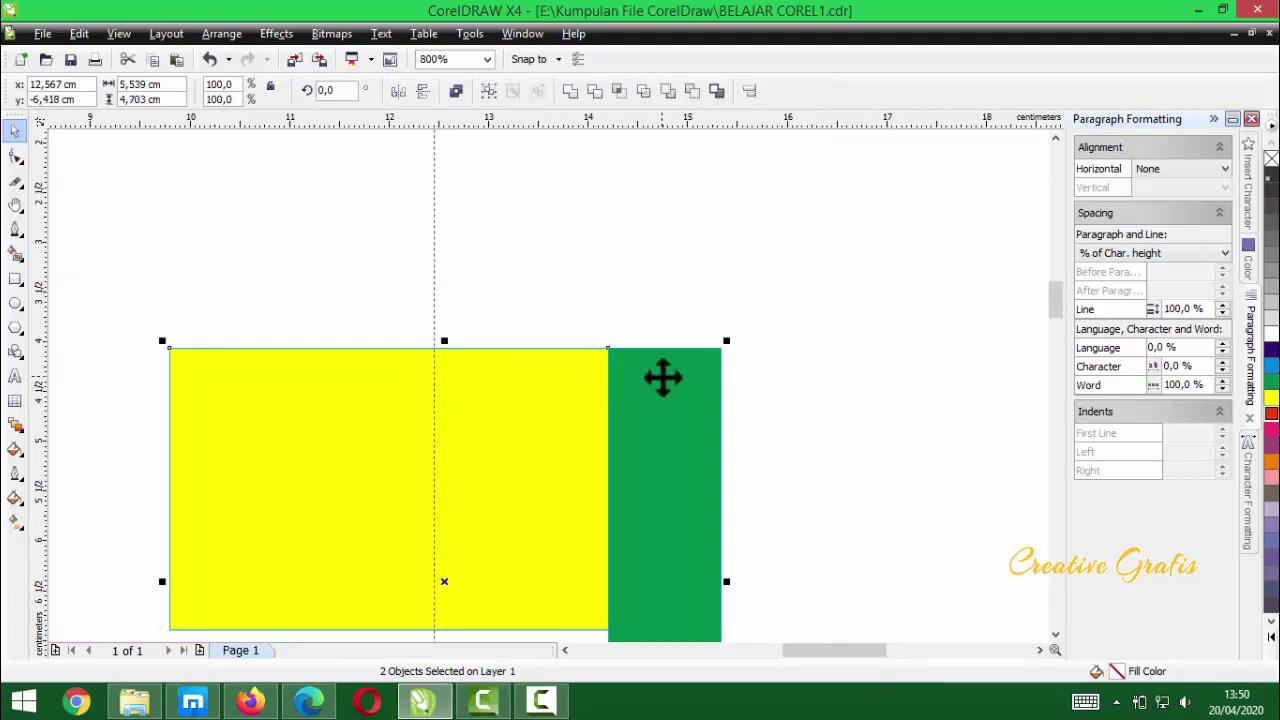
# - Align the bottom edges of the green bar and the yellow rectangle
pyautogui.scroll(-2, 543, 409)
pyautogui.scroll(1, 548, 387)
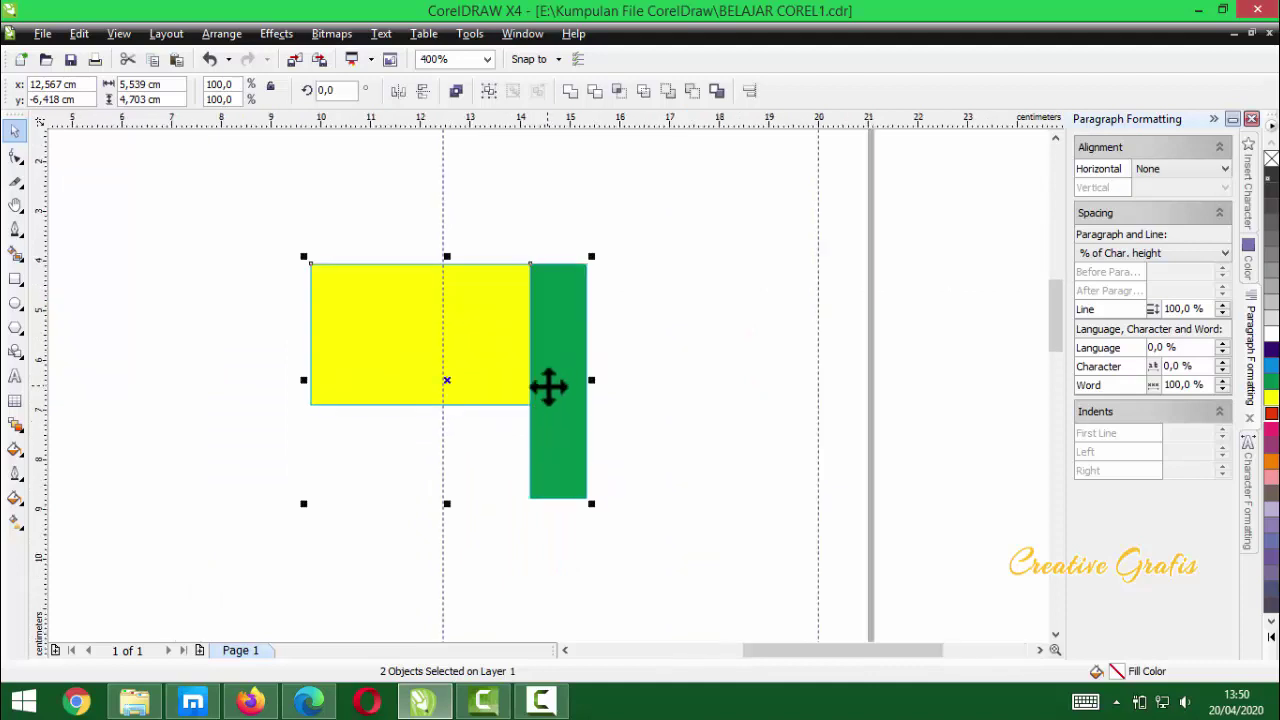
pyautogui.scroll(1, 548, 387)
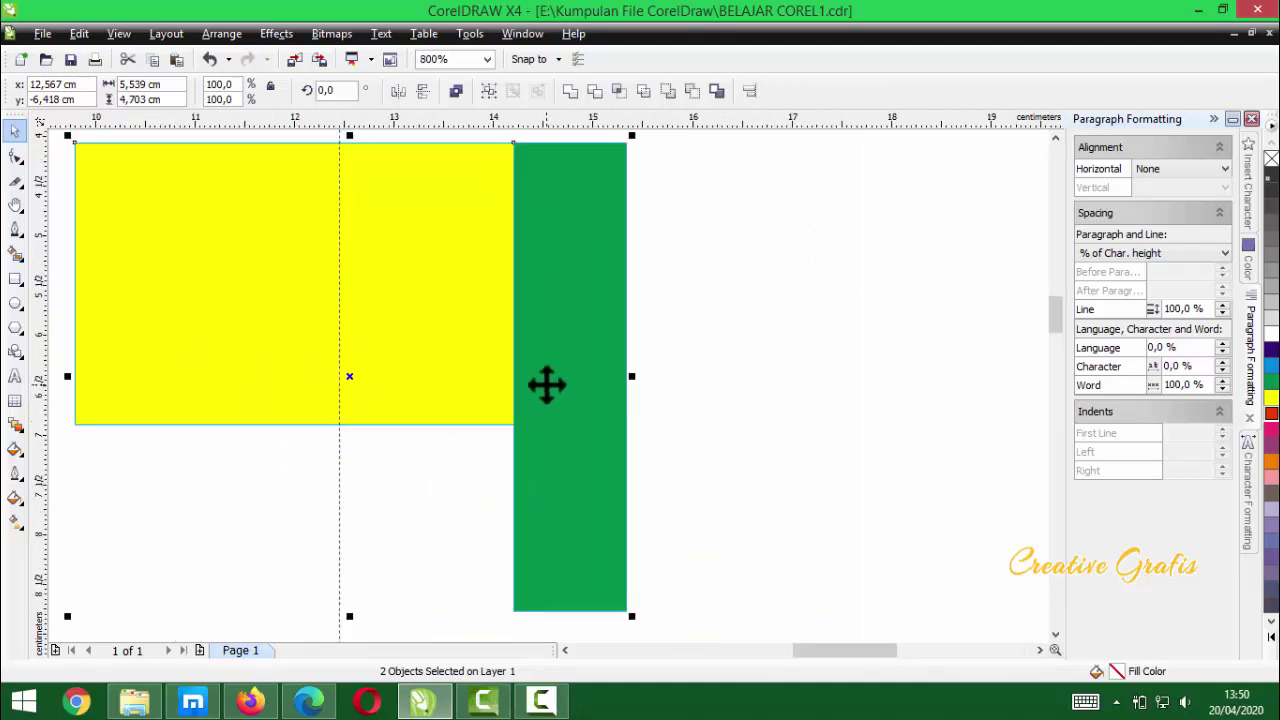
pyautogui.press('b')
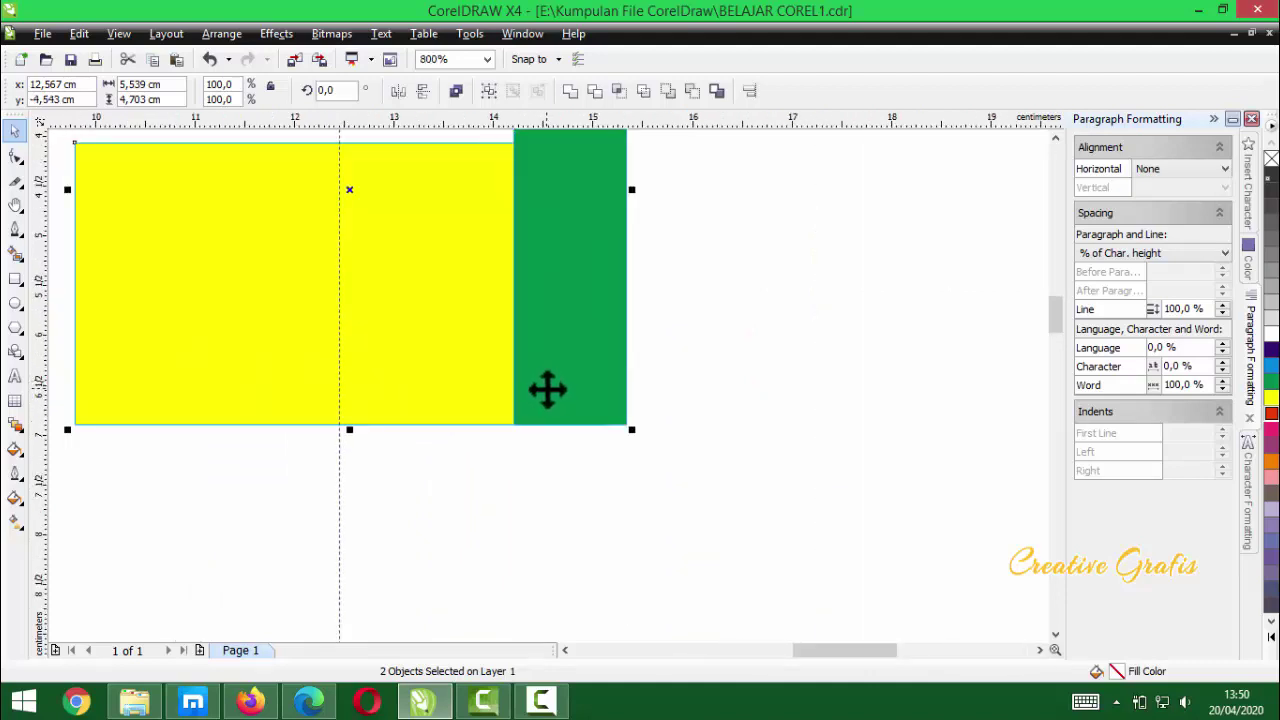
# - Align the green bar to the yellow rectangle's left edge, then to its right edge
pyautogui.scroll(-1, 548, 389)
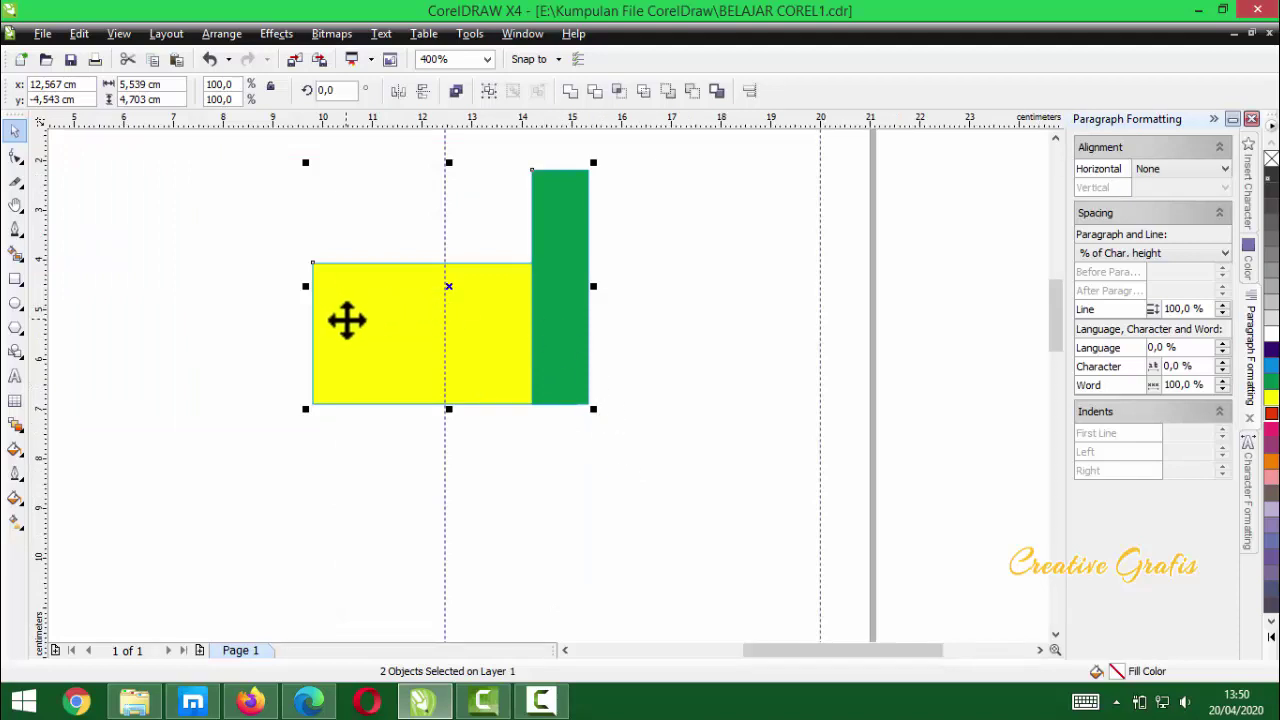
pyautogui.press('l')
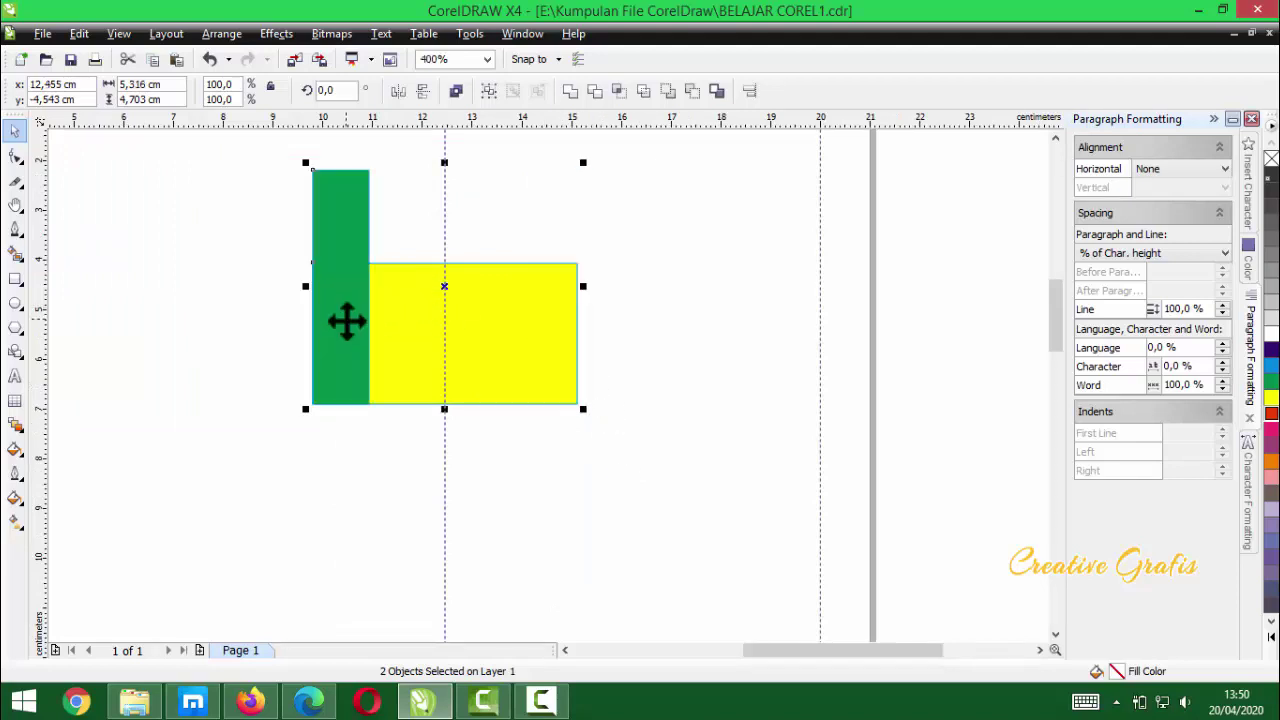
pyautogui.press('r')
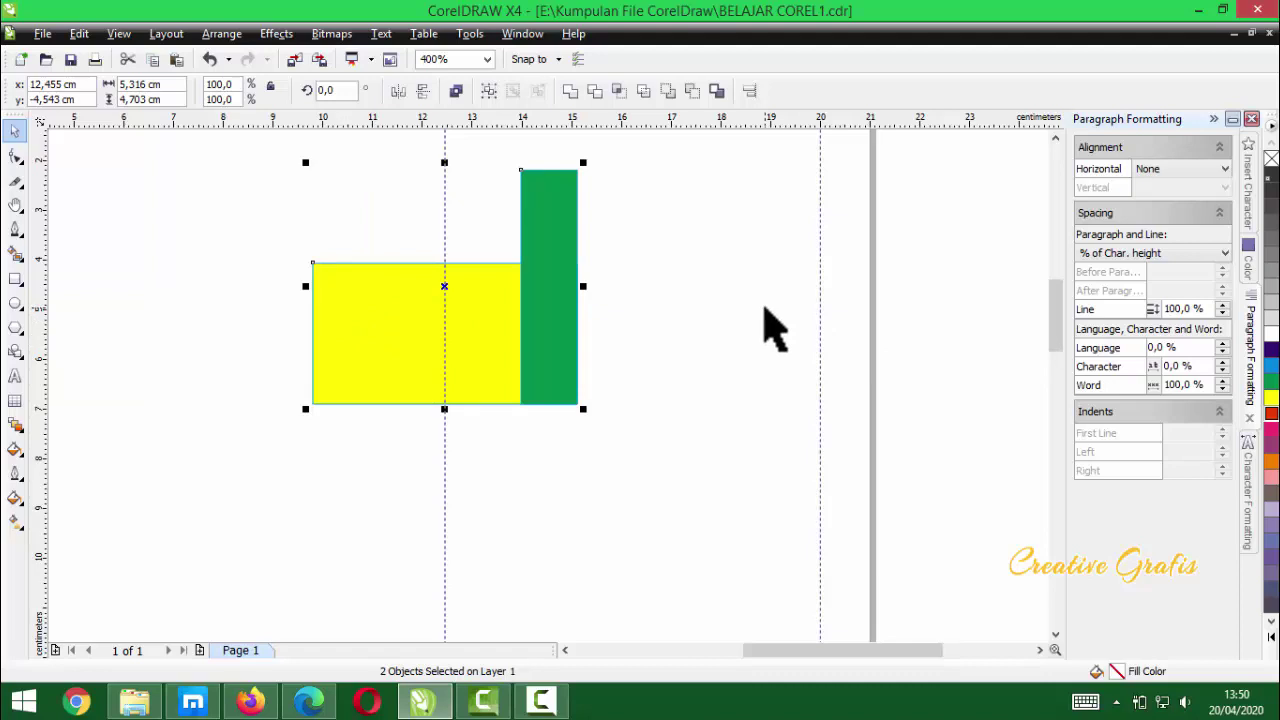
# - Move the green bar off the rectangle to about 17.68, -5.49 cm, then align it with the rectangle's left and right edges
pyautogui.click(606, 326)
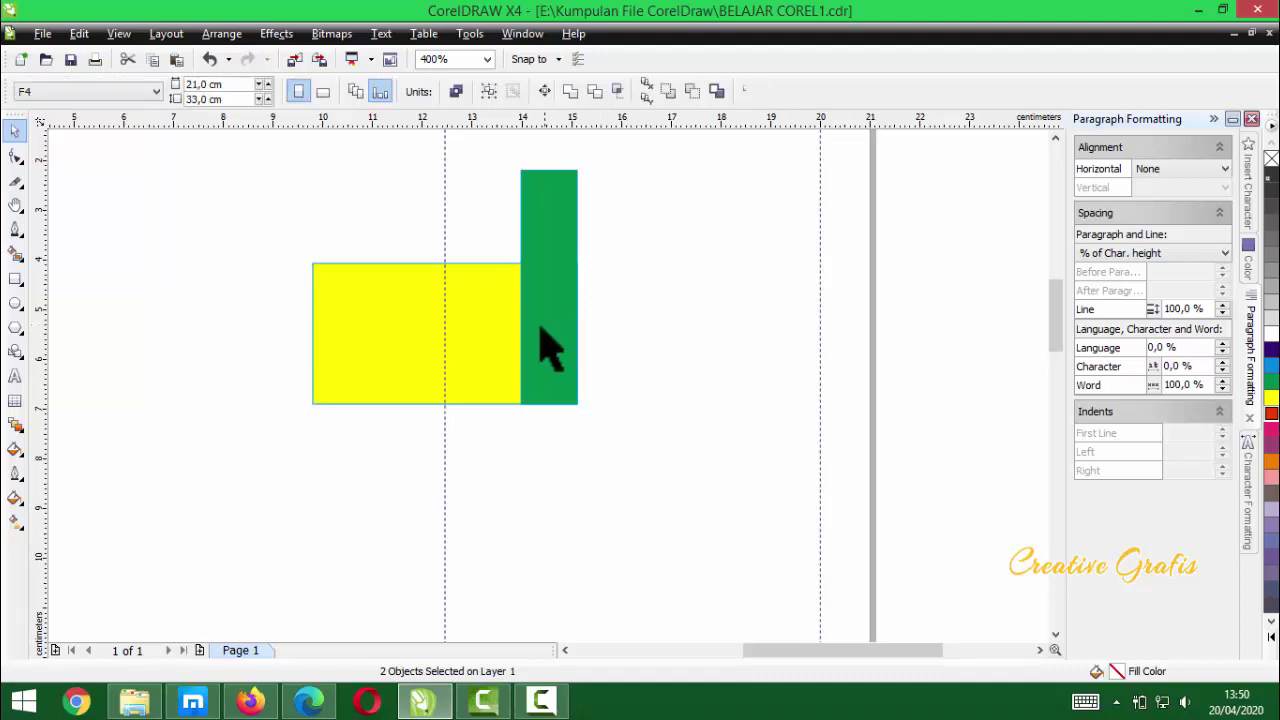
pyautogui.moveTo(540, 326); pyautogui.dragTo(705, 374)
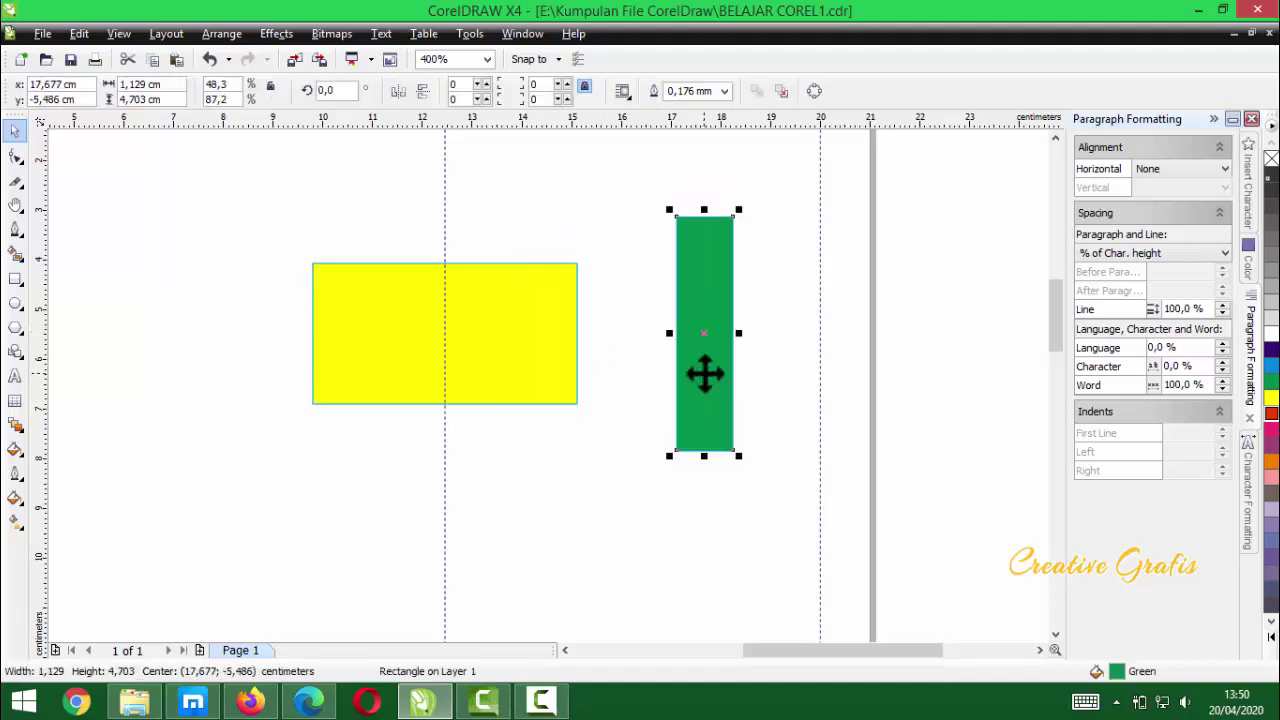
pyautogui.keyDown('shift'); pyautogui.click(516, 325); pyautogui.keyUp('shift')
pyautogui.press('l')
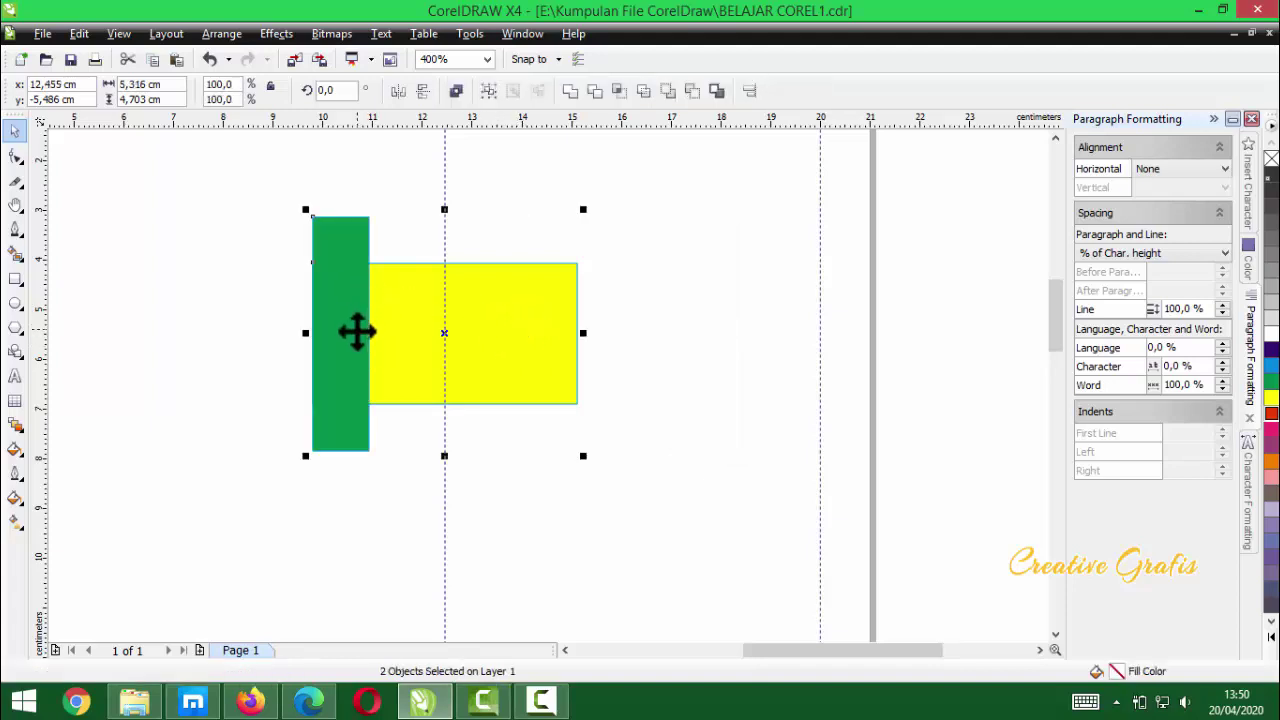
pyautogui.press('r')
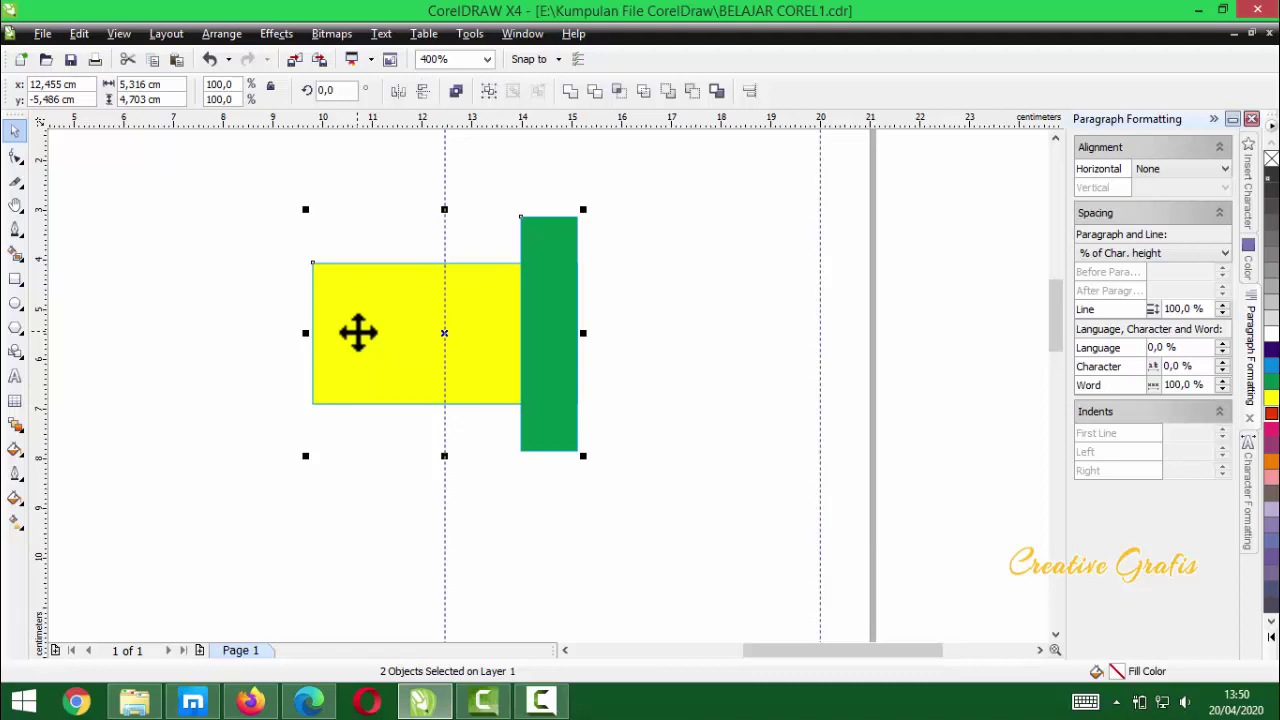
# - Align the green bar with the yellow rectangle's top and bottom edges, then centre it on the rectangle both vertically and horizontally
pyautogui.press('t')
pyautogui.press('b')
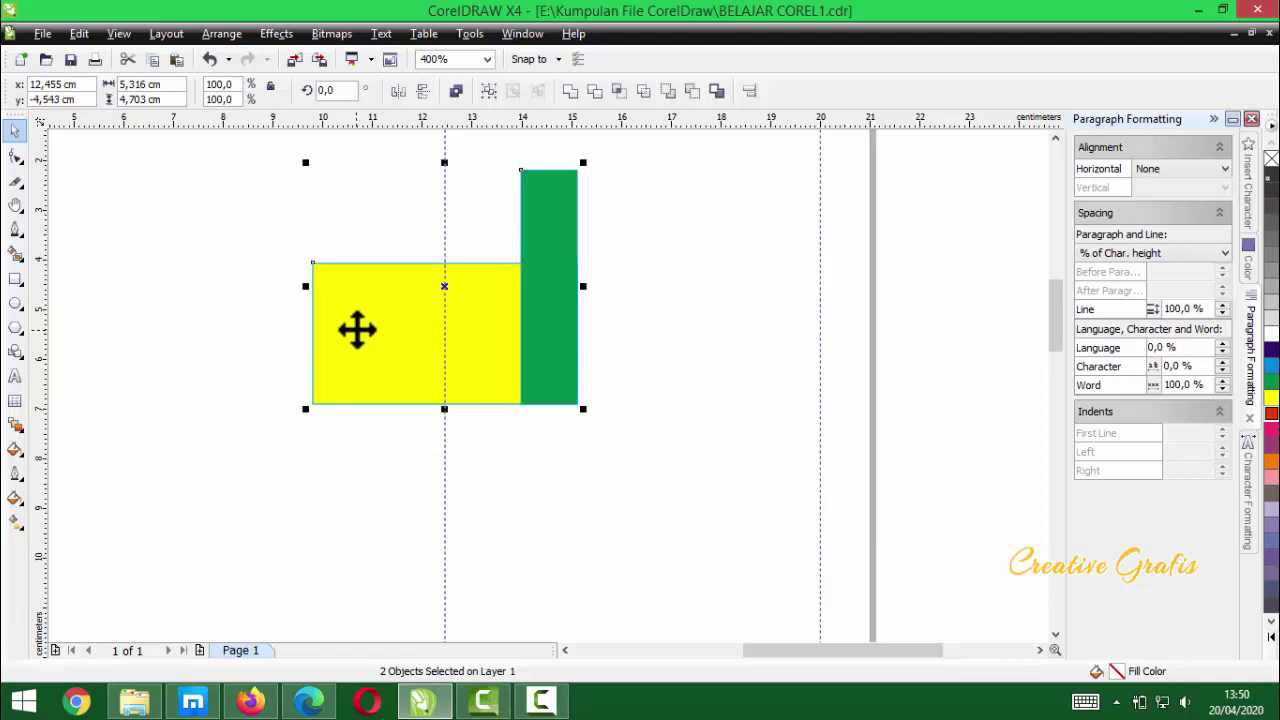
pyautogui.press('e')
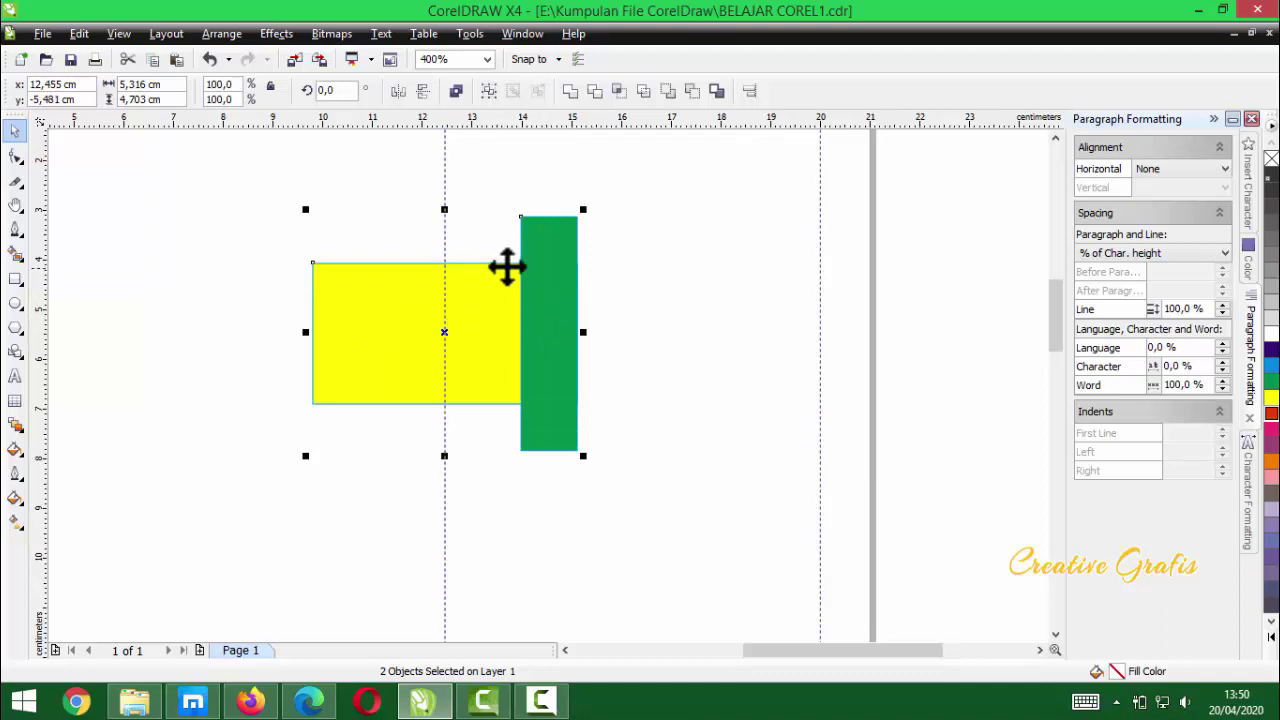
pyautogui.press('c')
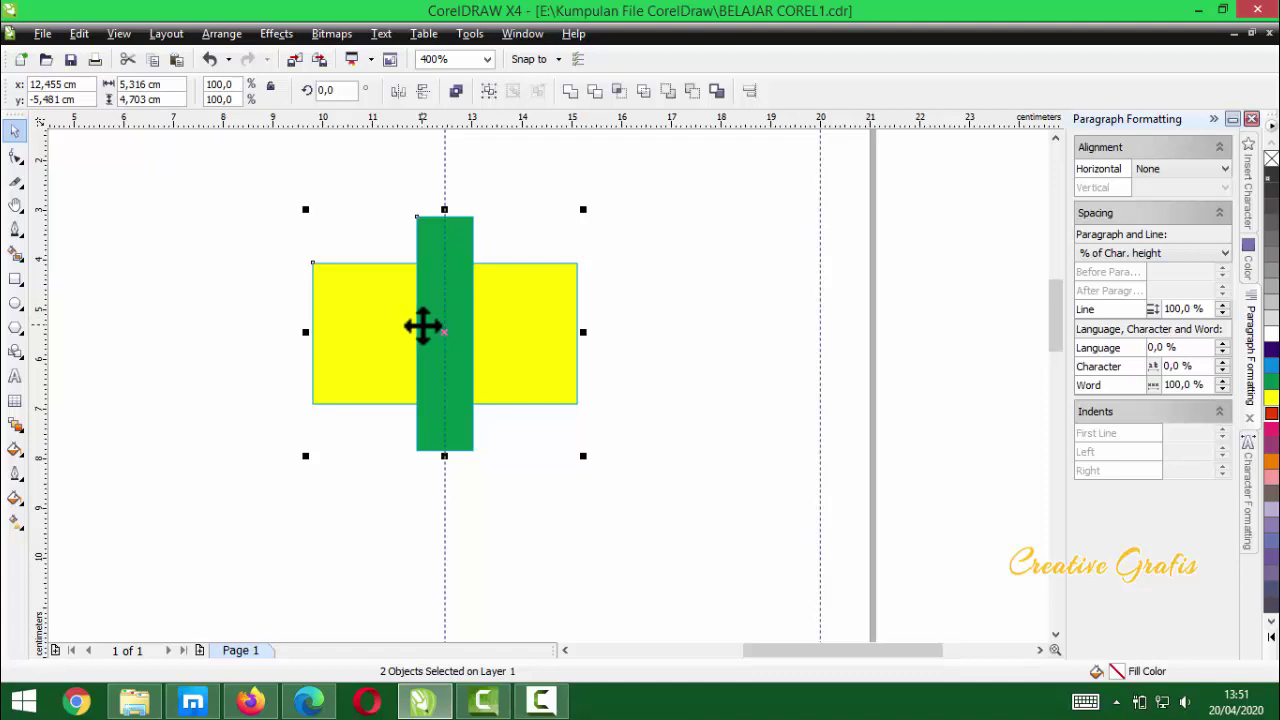
# - Move the yellow rectangle slightly up and to the left on the page, and delete the green bar
pyautogui.scroll(-2, 480, 360)
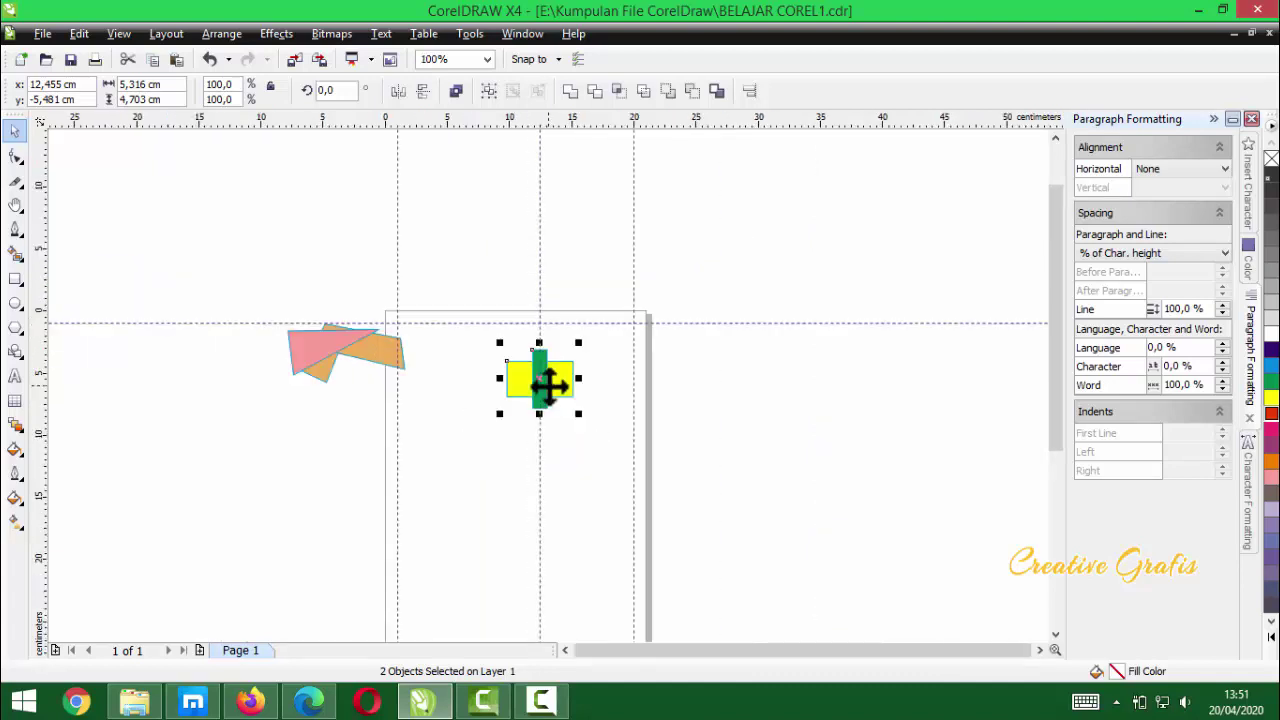
pyautogui.scroll(1, 537, 366)
pyautogui.press('Escape')
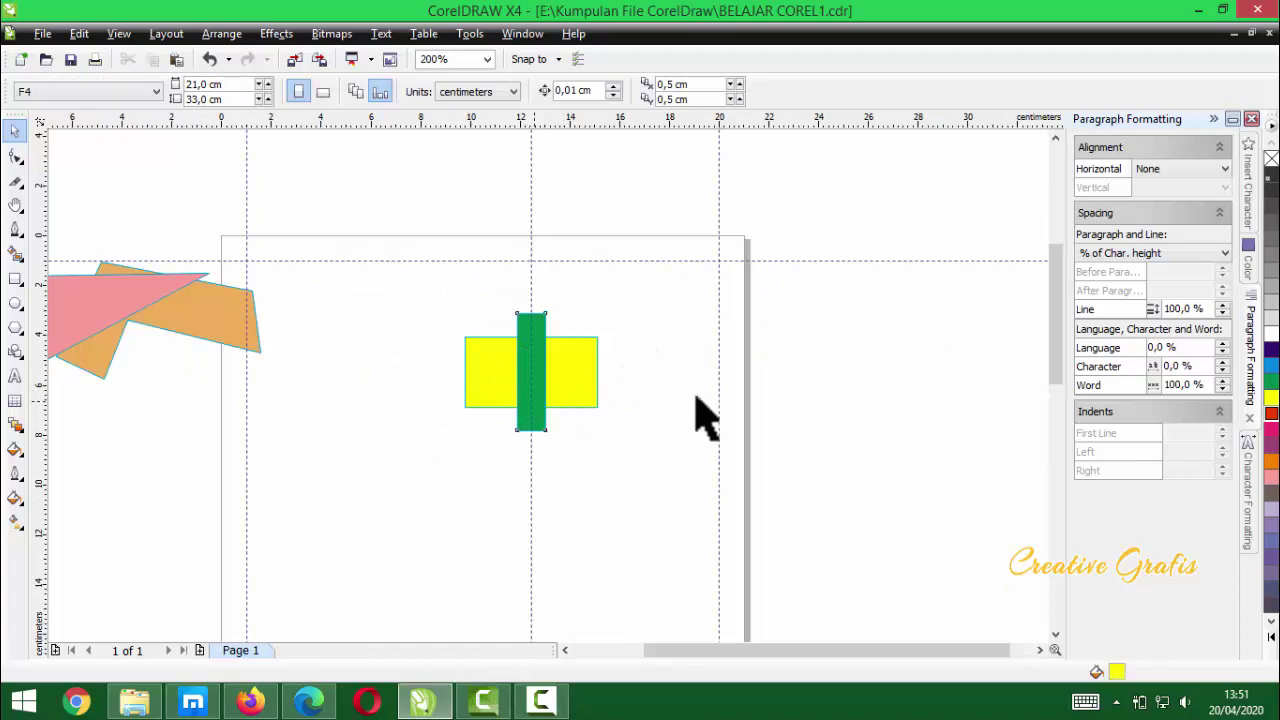
pyautogui.press('Tab')
pyautogui.moveTo(533, 402); pyautogui.dragTo(445, 350)
pyautogui.press('Delete')
# - Move the orange shape below the yellow rectangle and the pink triangle below that, to about 10.05, -13.39 cm
pyautogui.moveTo(207, 330); pyautogui.dragTo(477, 466)
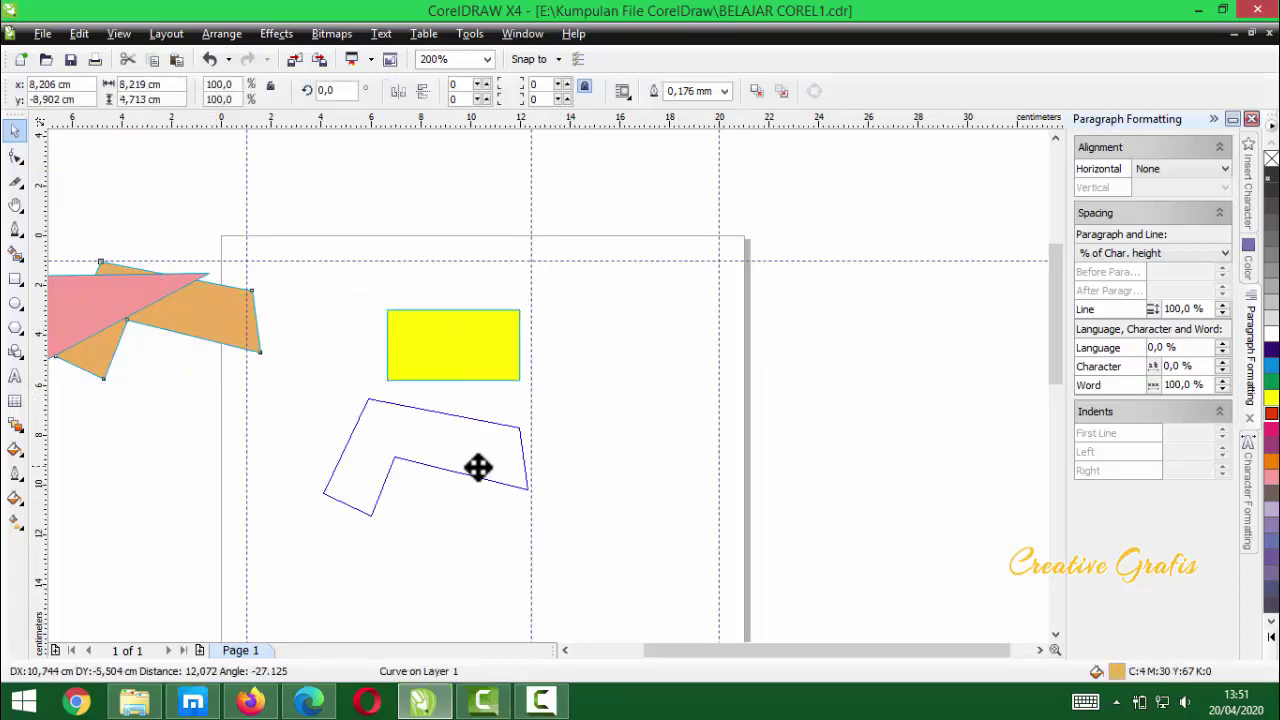
pyautogui.moveTo(185, 300); pyautogui.dragTo(486, 540)
pyautogui.scroll(-3, 486, 540)
pyautogui.scroll(-1, 549, 385)
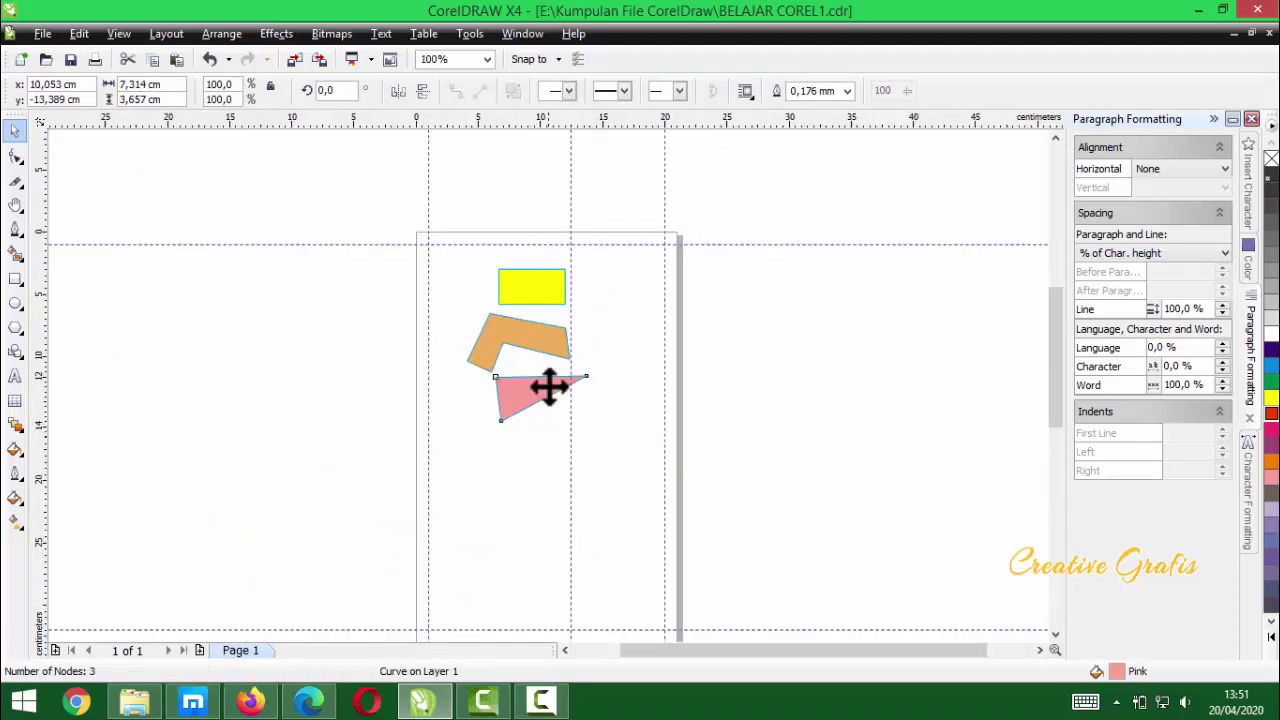
pyautogui.scroll(1, 549, 386)
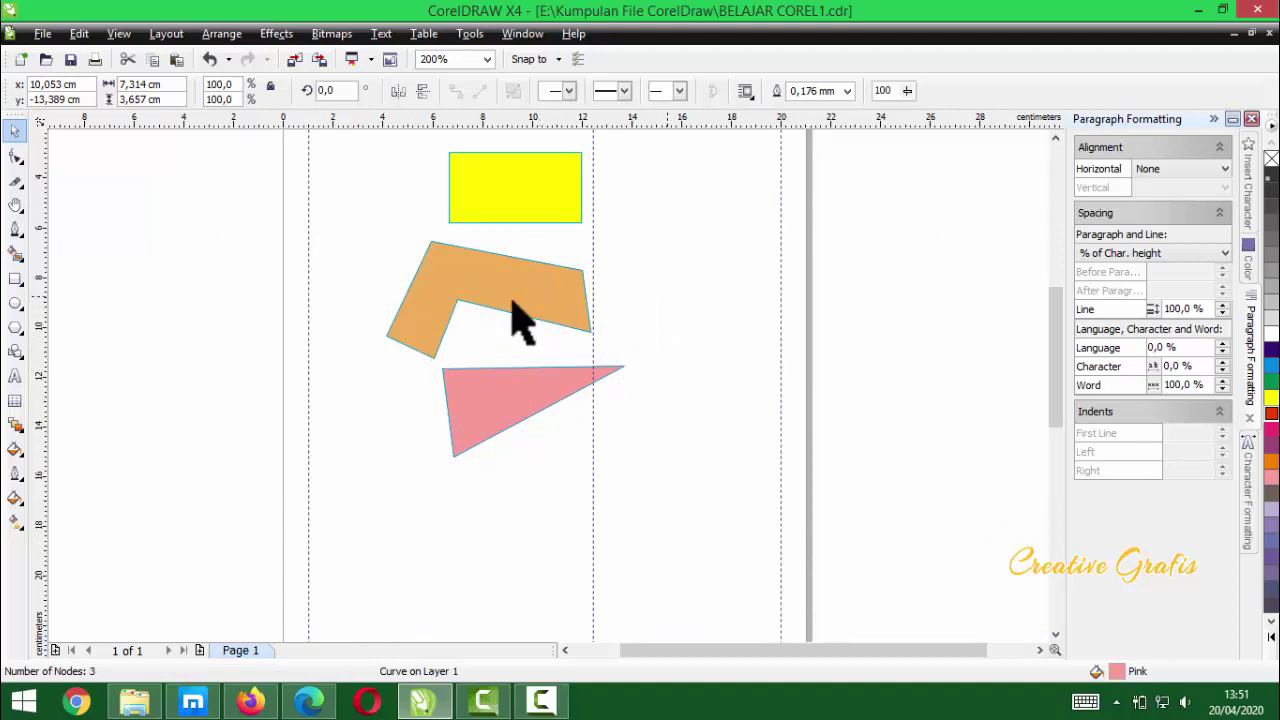
pyautogui.press('Escape')
# - Select the pink triangle, the orange shape and finally the yellow rectangle, and align their left edges
pyautogui.moveTo(350, 228); pyautogui.dragTo(695, 490)
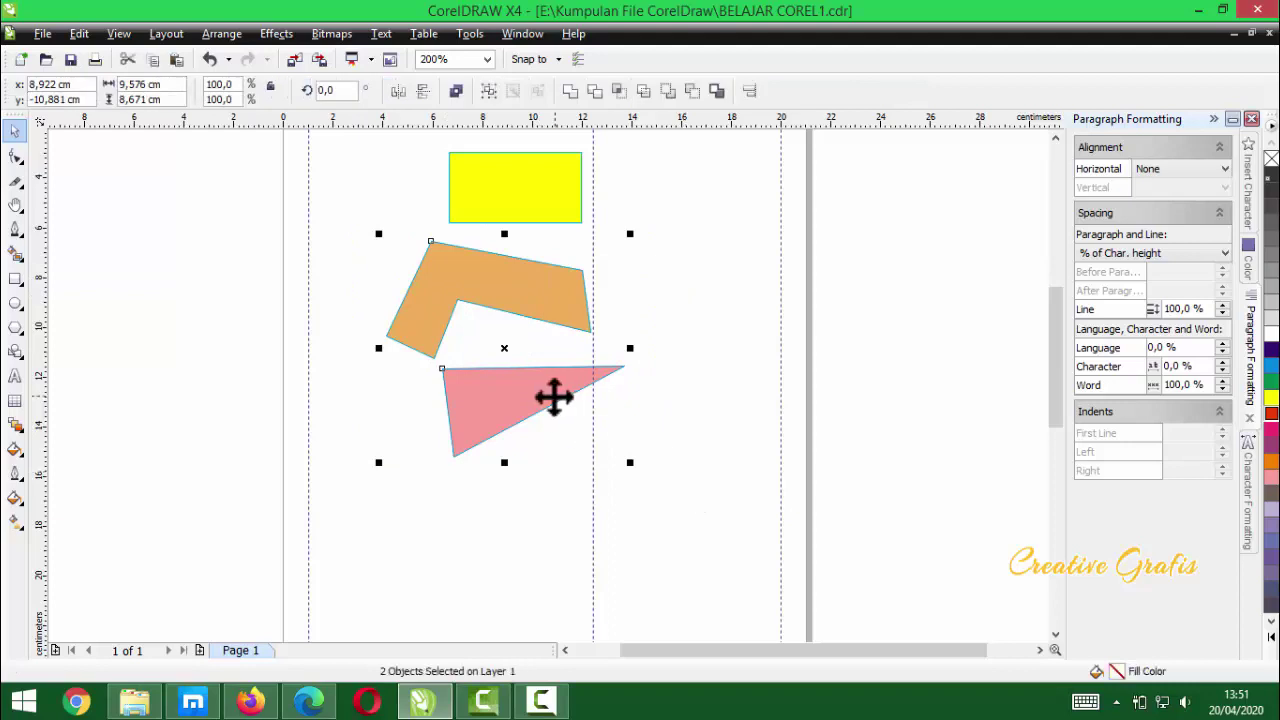
pyautogui.press('Escape')
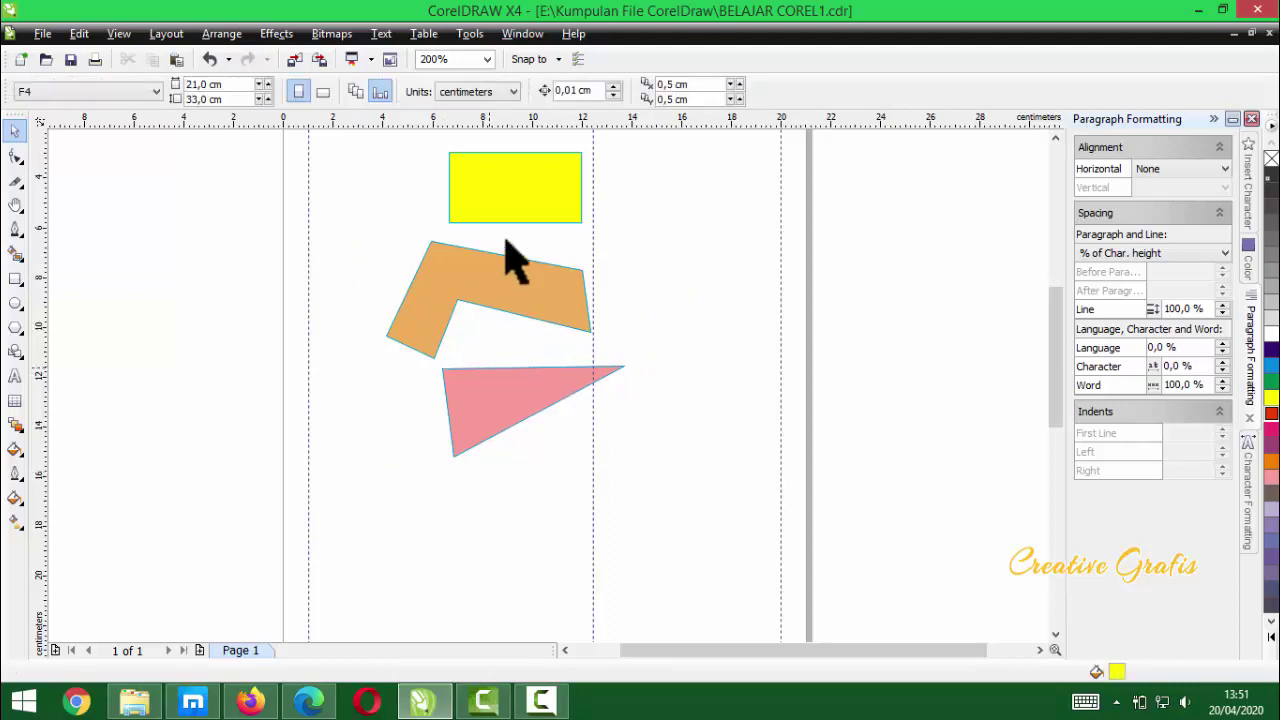
pyautogui.click(515, 428)
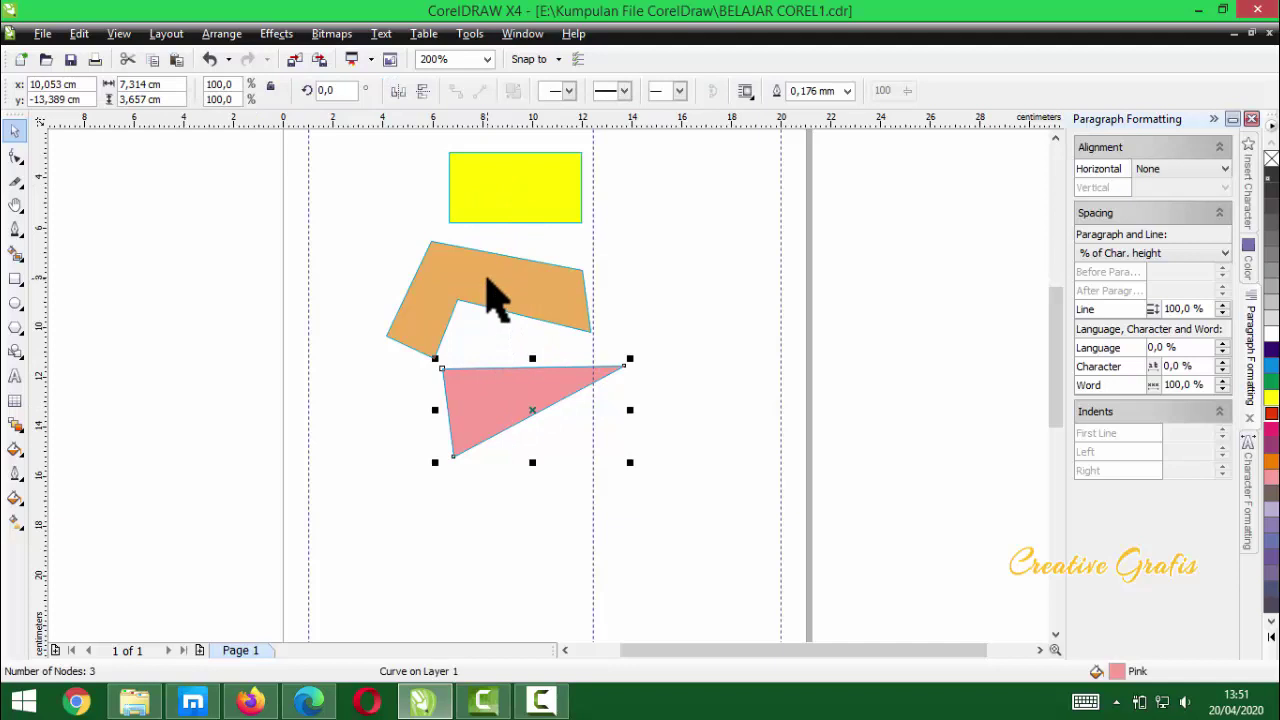
pyautogui.keyDown('shift'); pyautogui.click(497, 295); pyautogui.keyUp('shift')
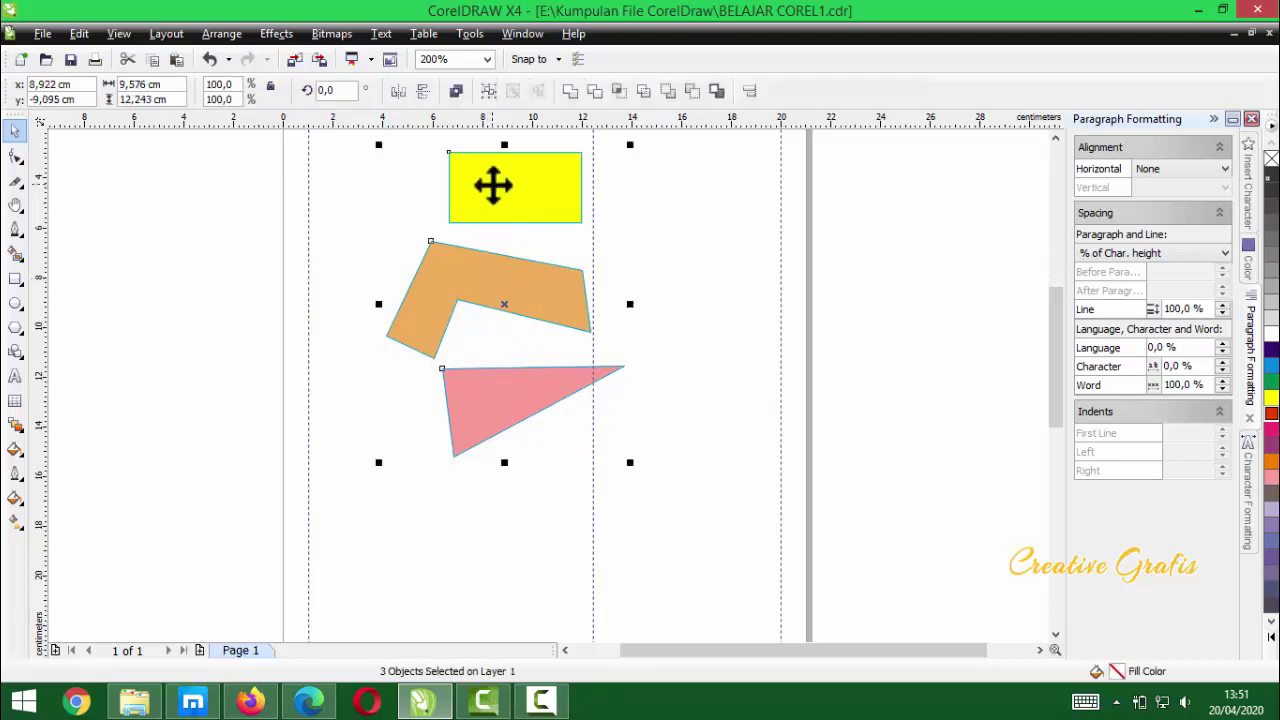
pyautogui.press('l')
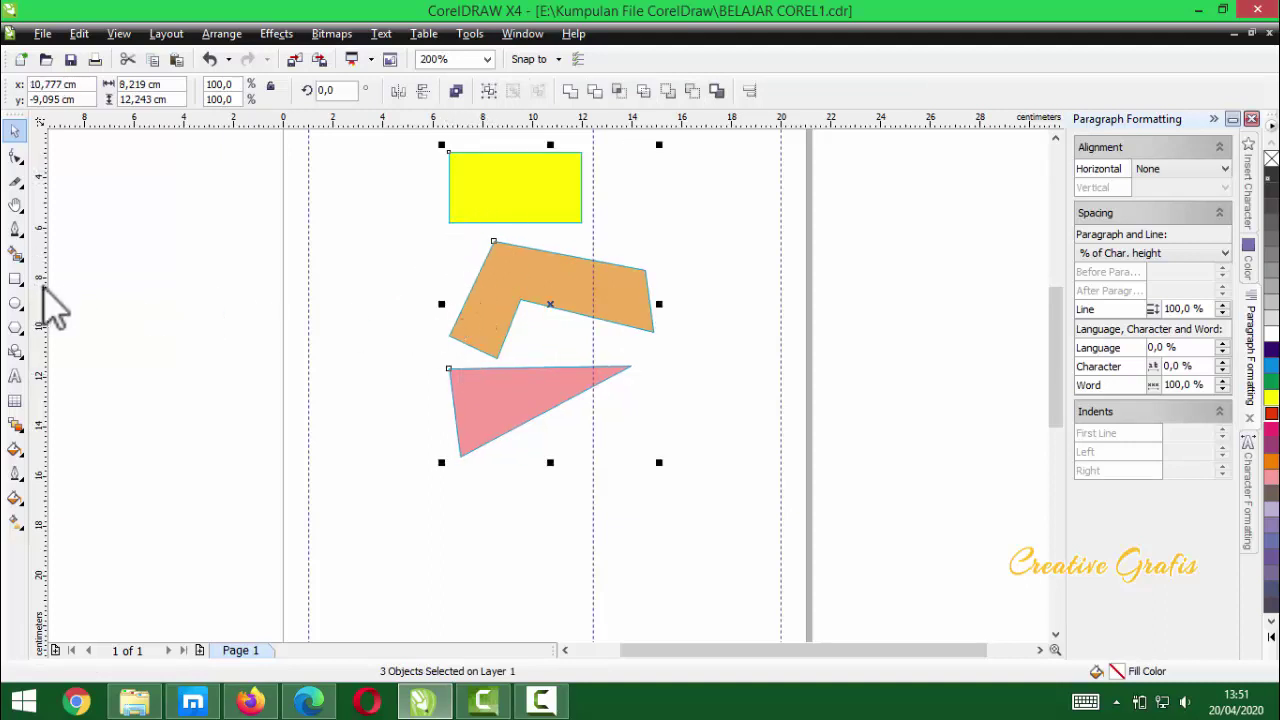
# - Place a vertical guideline at about 6.67 cm along the left edges of the three shapes
pyautogui.click(449, 365)
pyautogui.scroll(3, 548, 388)
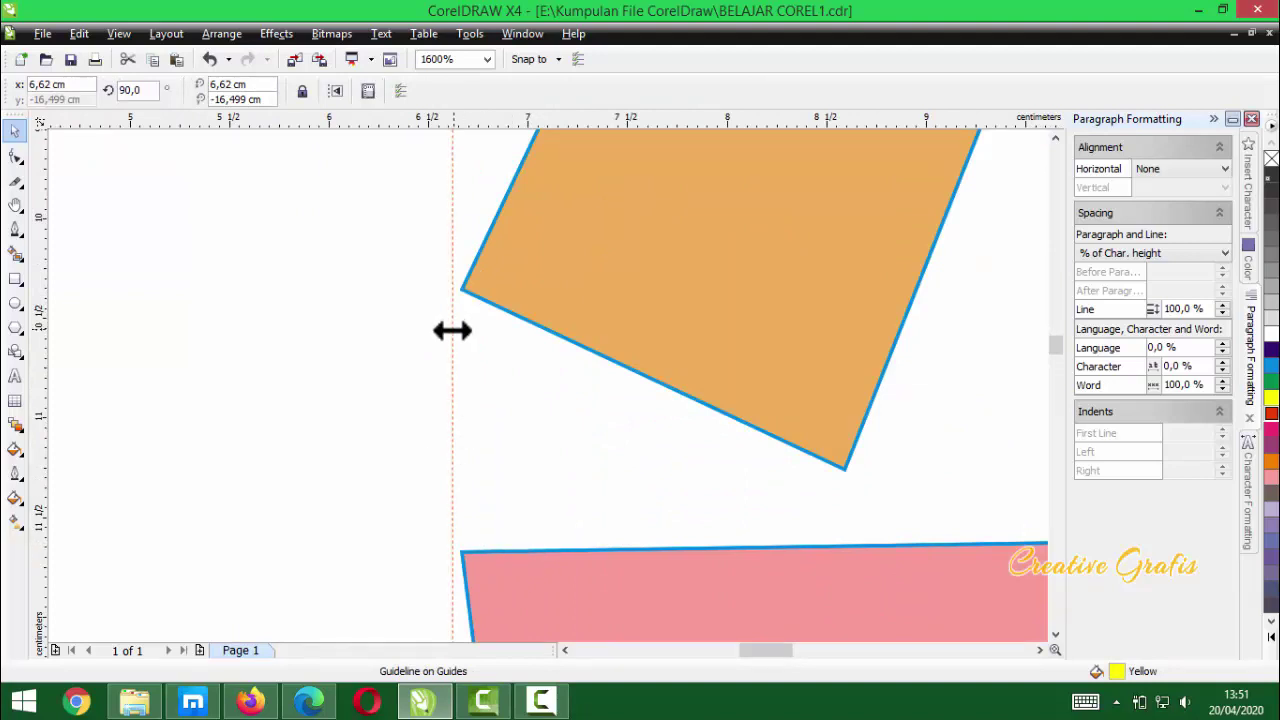
pyautogui.moveTo(459, 332); pyautogui.dragTo(463, 334)
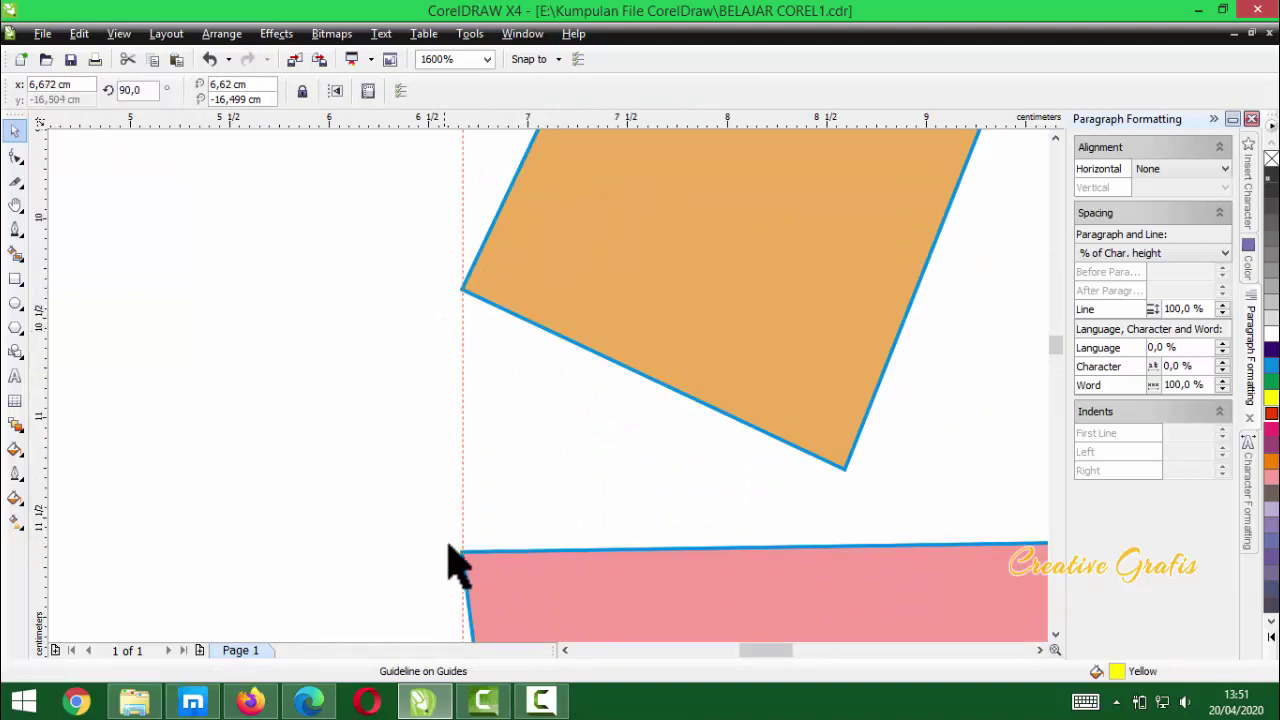
pyautogui.scroll(-2, 547, 350)
pyautogui.scroll(-1, 546, 380)
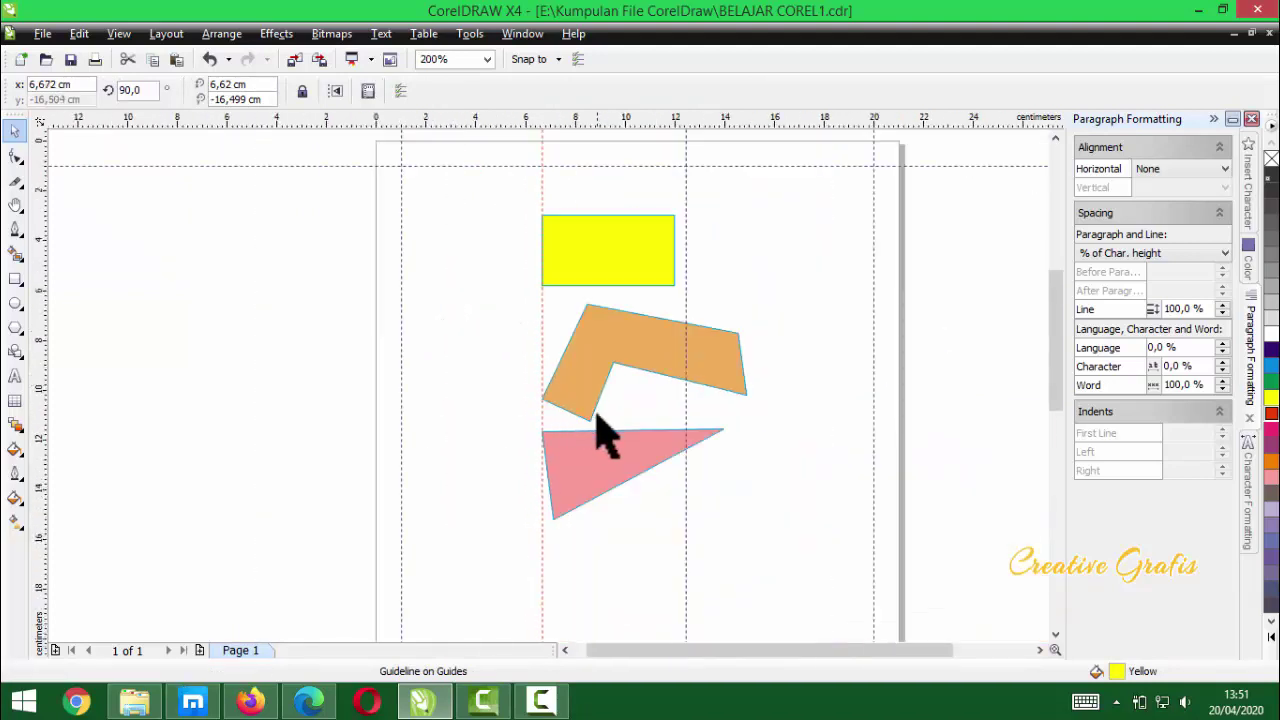
pyautogui.click(530, 190)
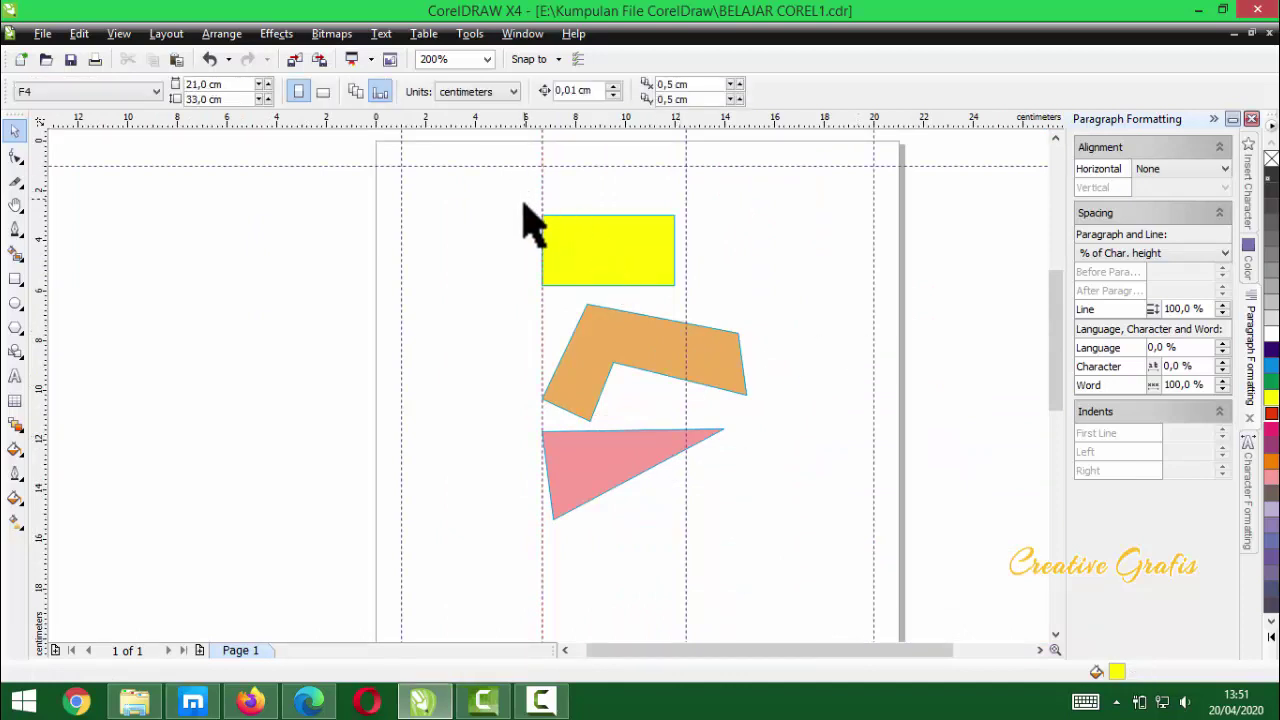
# - Select all three shapes and align their right edges to the yellow rectangle, then reselect them and align their left edges
pyautogui.moveTo(675, 360); pyautogui.dragTo(790, 535)
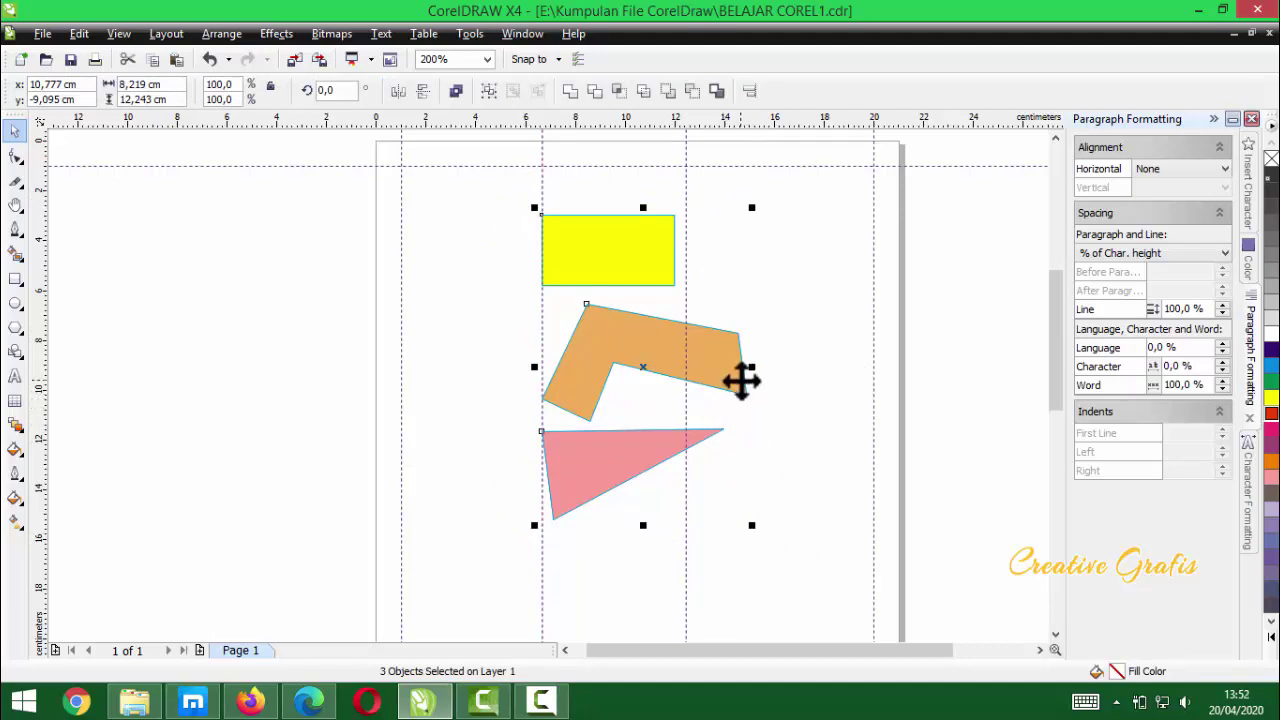
pyautogui.press('r')
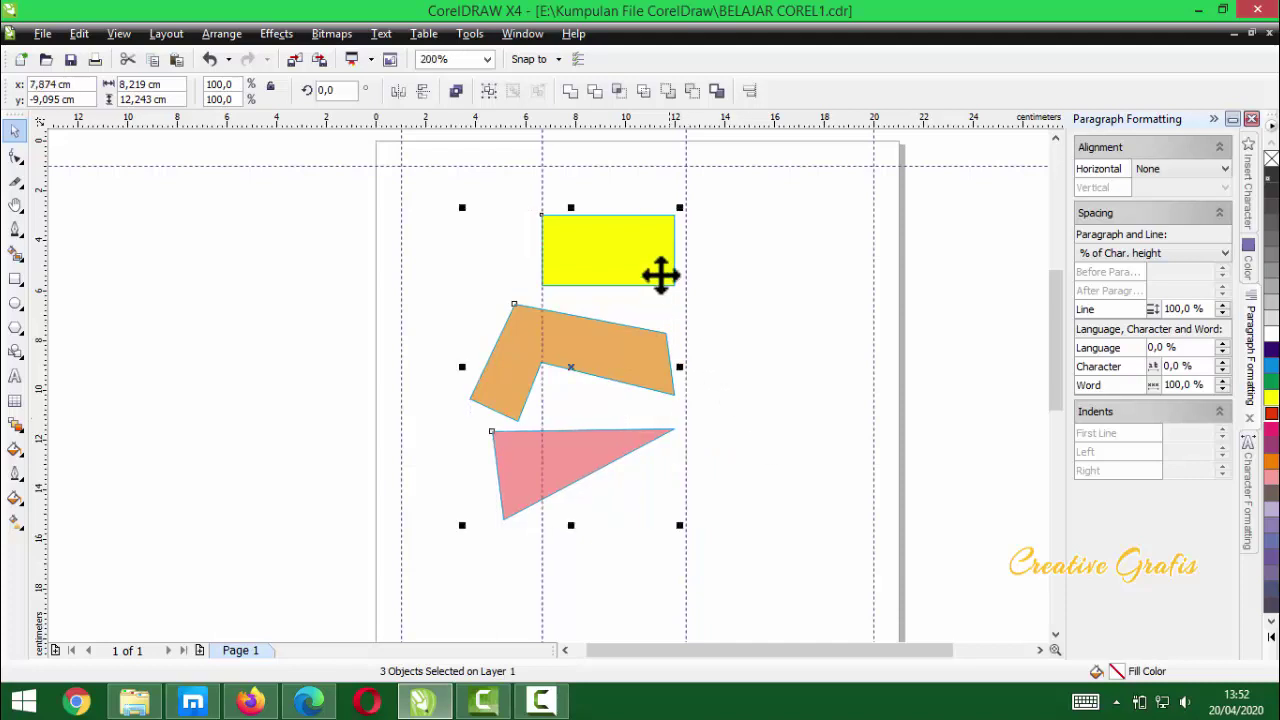
pyautogui.click(790, 515)
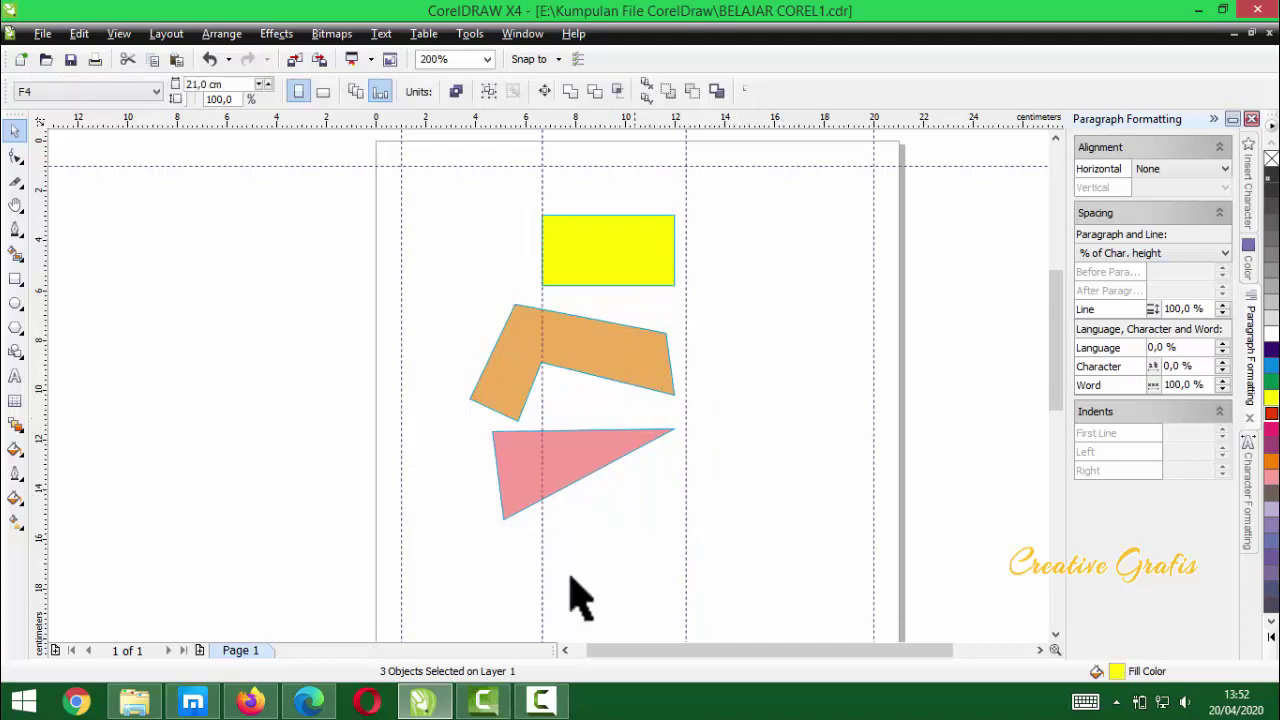
pyautogui.moveTo(455, 580); pyautogui.dragTo(752, 182)
pyautogui.press('l')
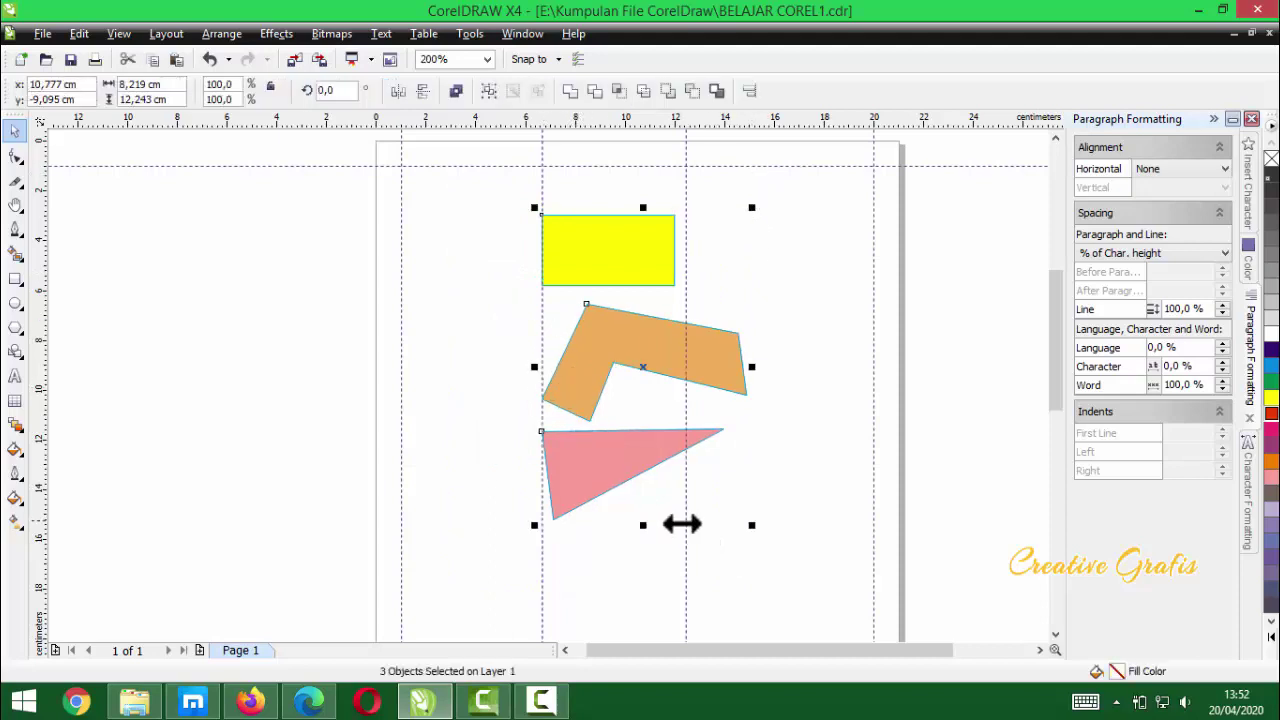
# - Reselect the three shapes and align their top edges, then their bottom edges, to the yellow rectangle
pyautogui.click(665, 513)
pyautogui.moveTo(490, 201); pyautogui.dragTo(838, 548)
pyautogui.press('t')
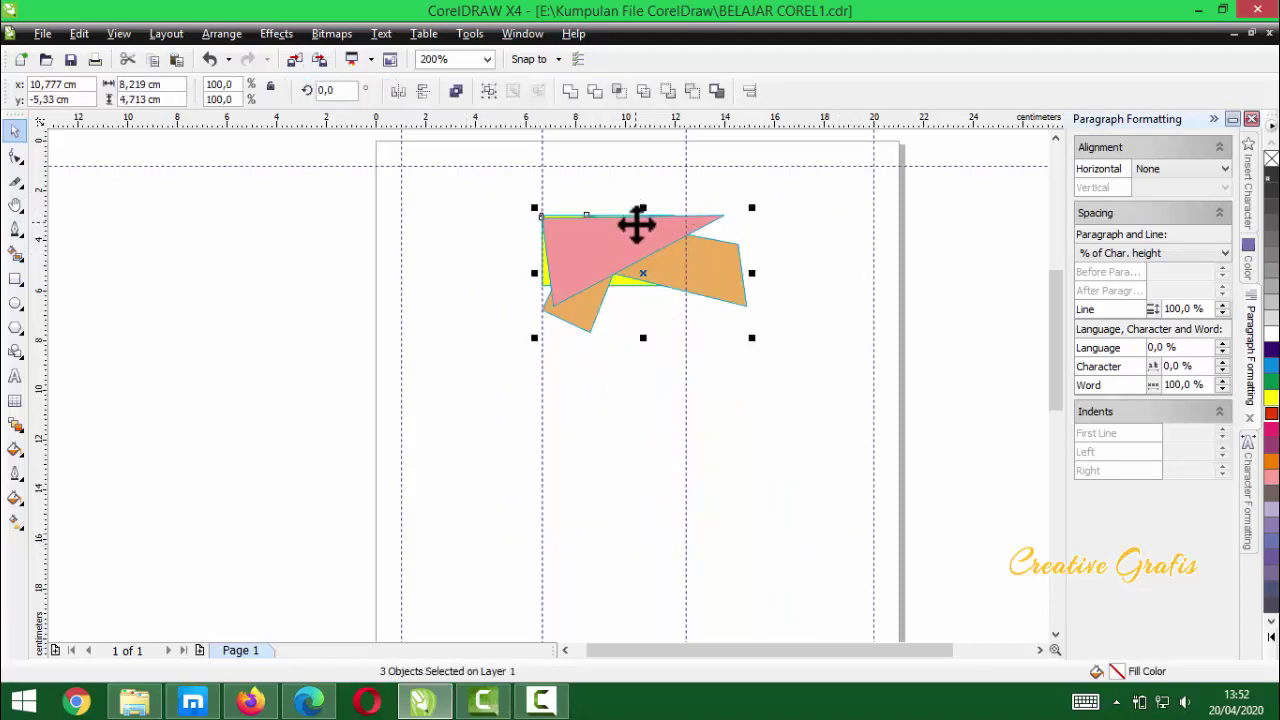
pyautogui.hotkey('ctrl', 'z')
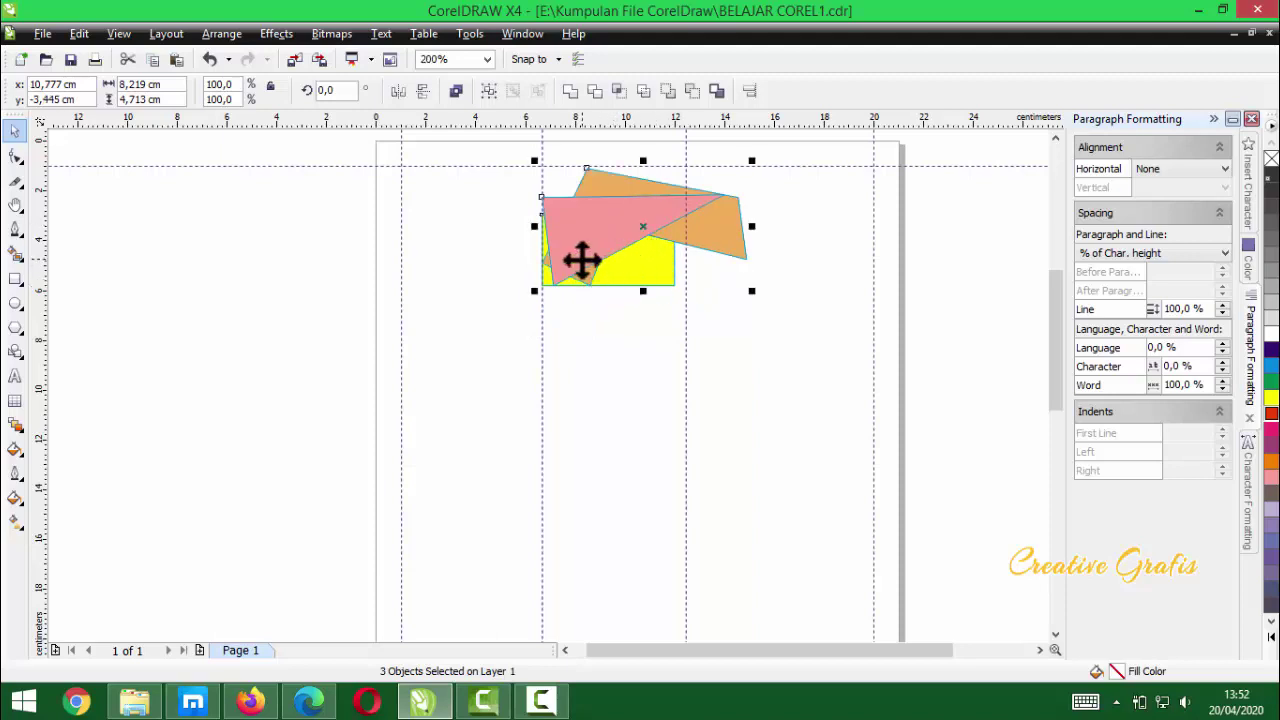
# - Align the right edges of the three shapes, then centre them horizontally and vertically on the yellow rectangle
pyautogui.press('r')
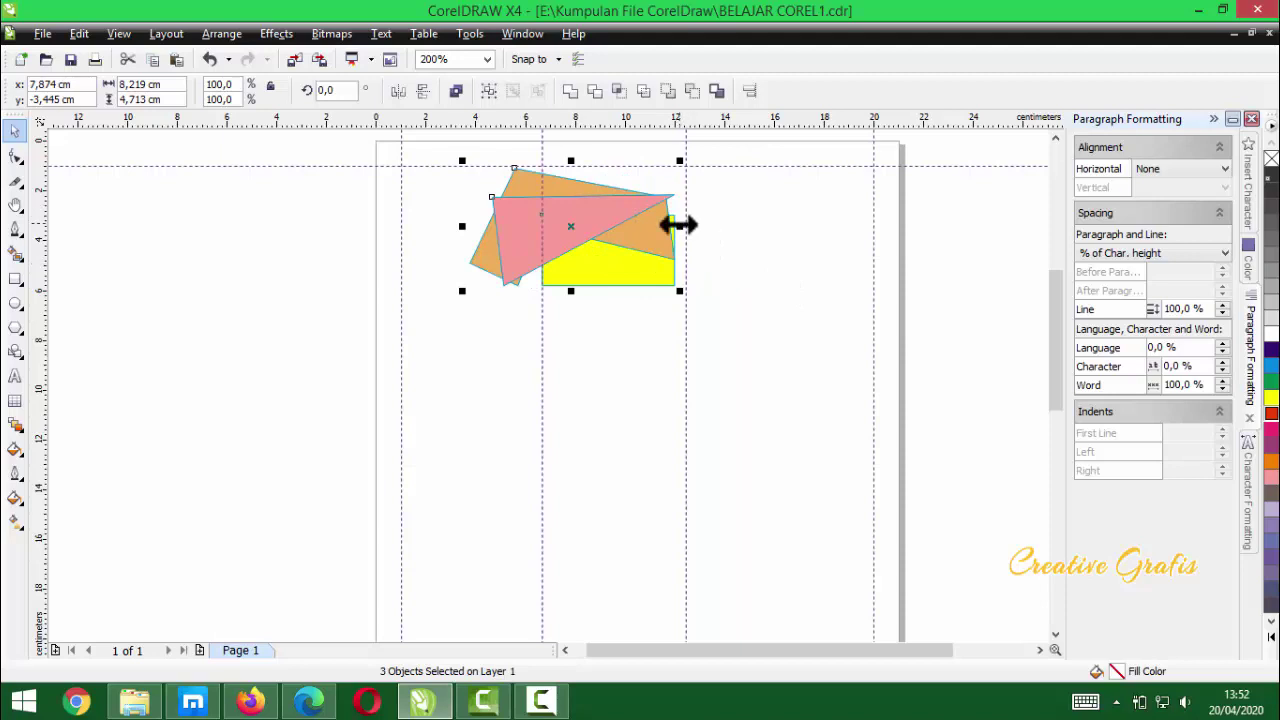
pyautogui.press('c')
pyautogui.press('e')
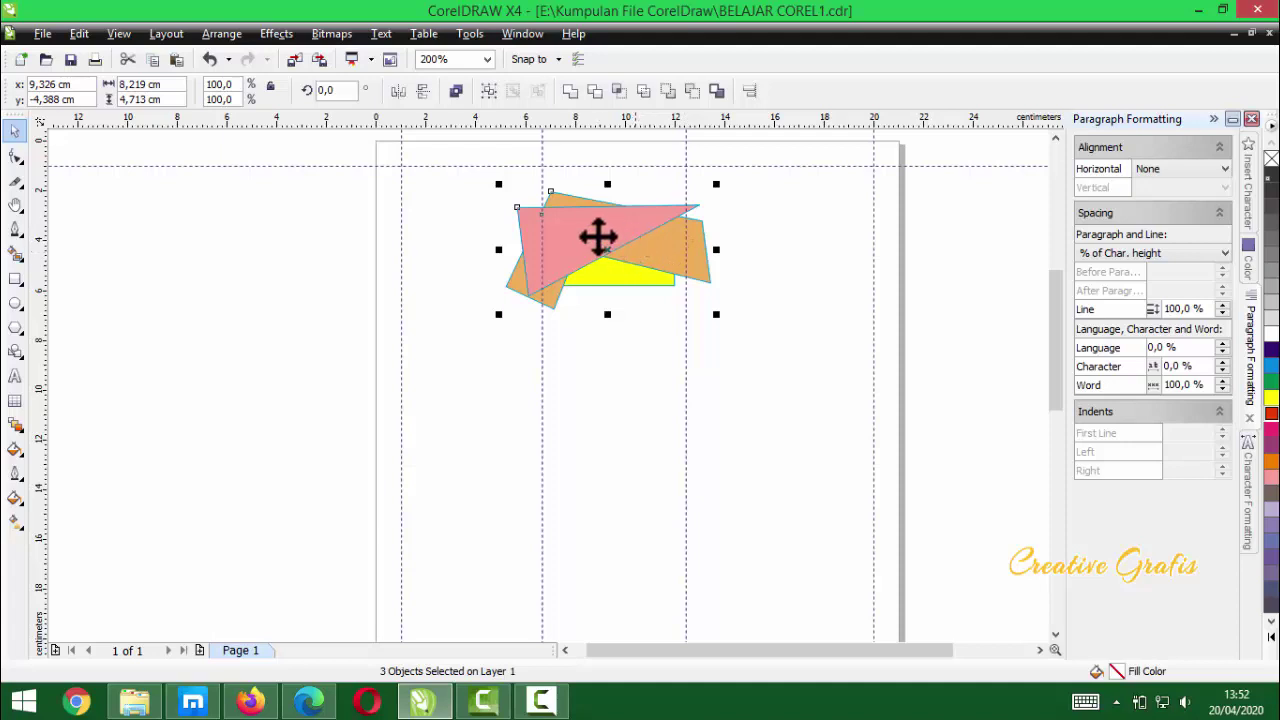
# - Draw a circle about 1.28 cm across below the shapes, fill it red and place it at about 3.74, -11.11 cm
pyautogui.click(16, 304)
pyautogui.scroll(1, 565, 415)
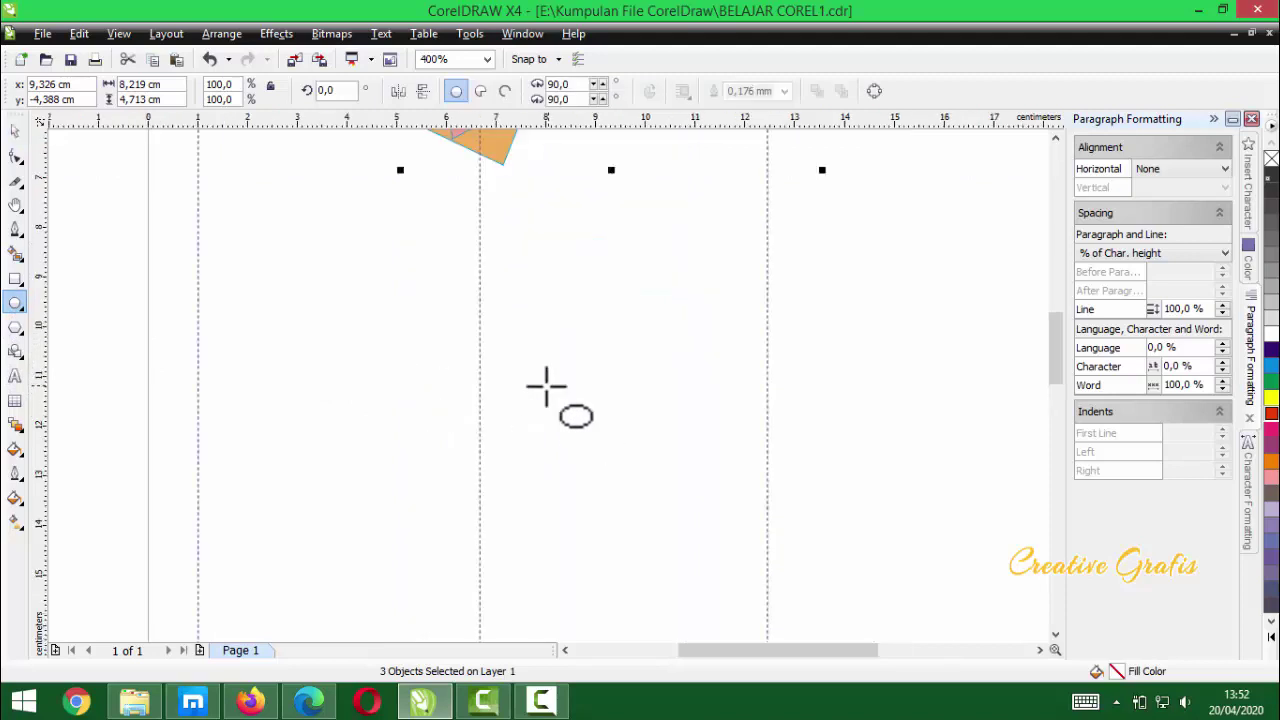
pyautogui.moveTo(316, 358); pyautogui.dragTo(380, 422)
pyautogui.click(16, 131)
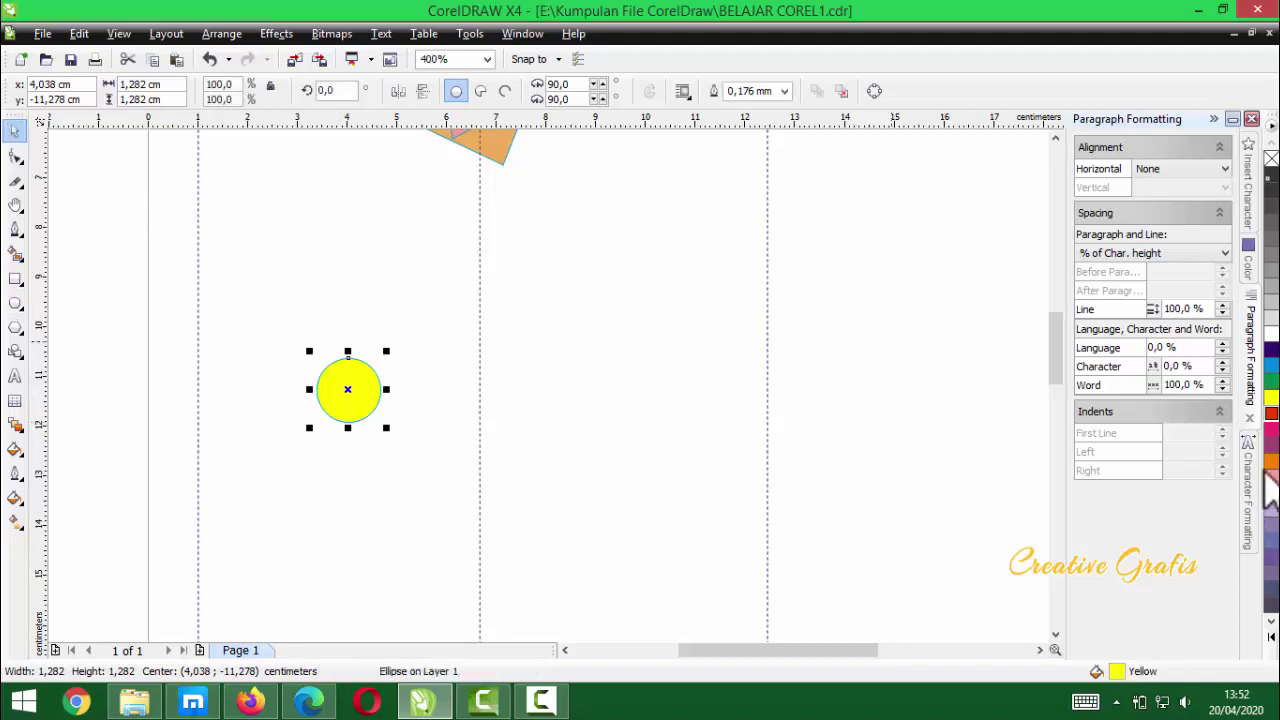
pyautogui.click(1271, 413)
pyautogui.moveTo(368, 390); pyautogui.dragTo(353, 382)
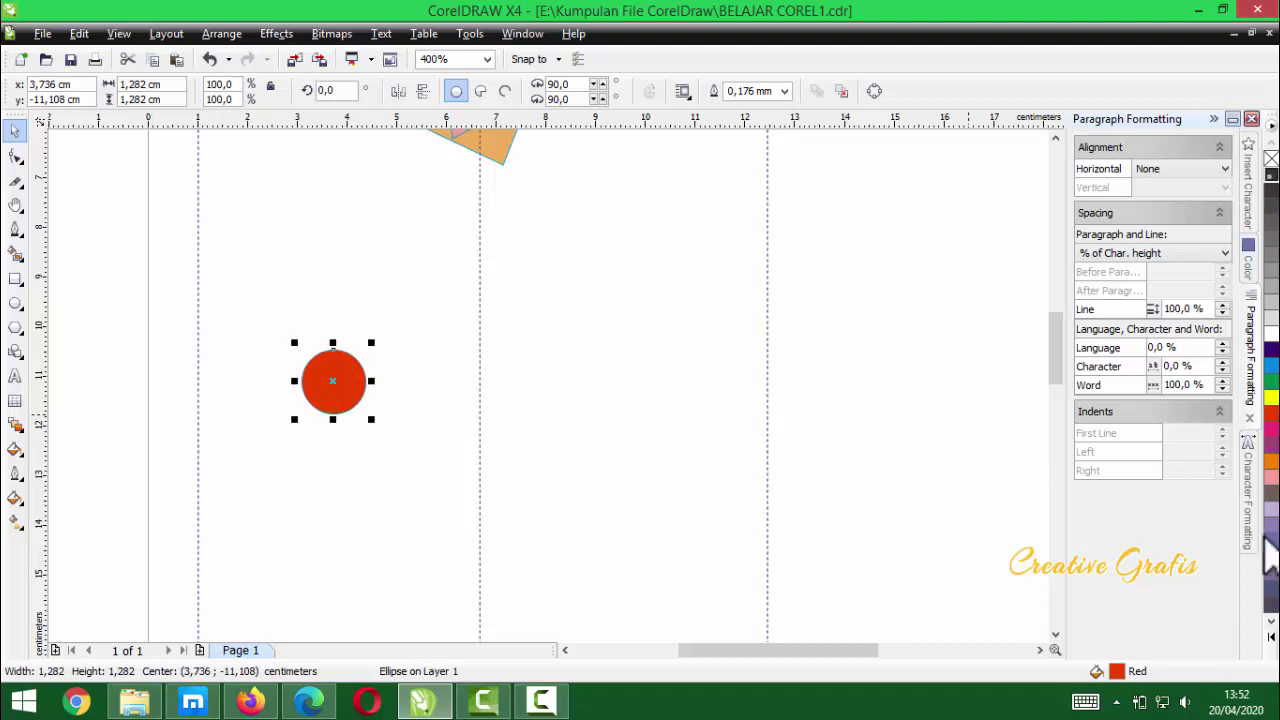
# - Fill the circle pink and place an overlapping copy beside it, centred at about 2.68, -10.75 cm
pyautogui.click(1271, 399)
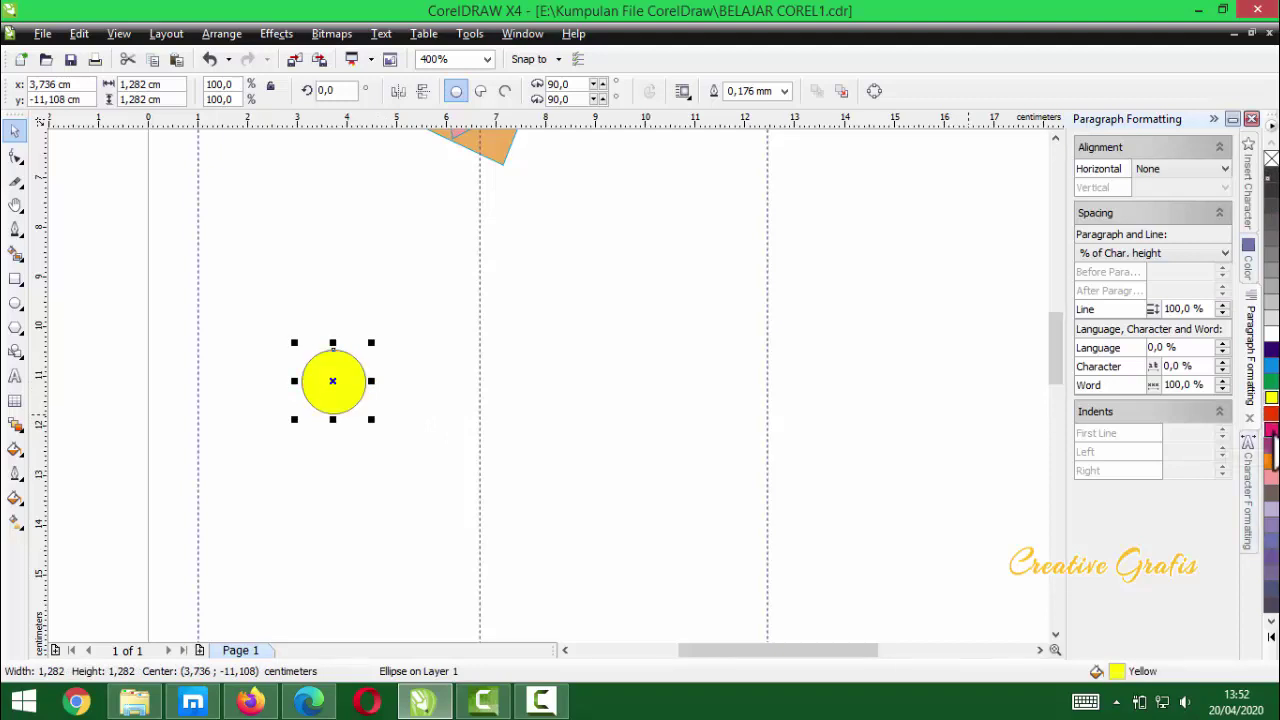
pyautogui.click(1270, 478)
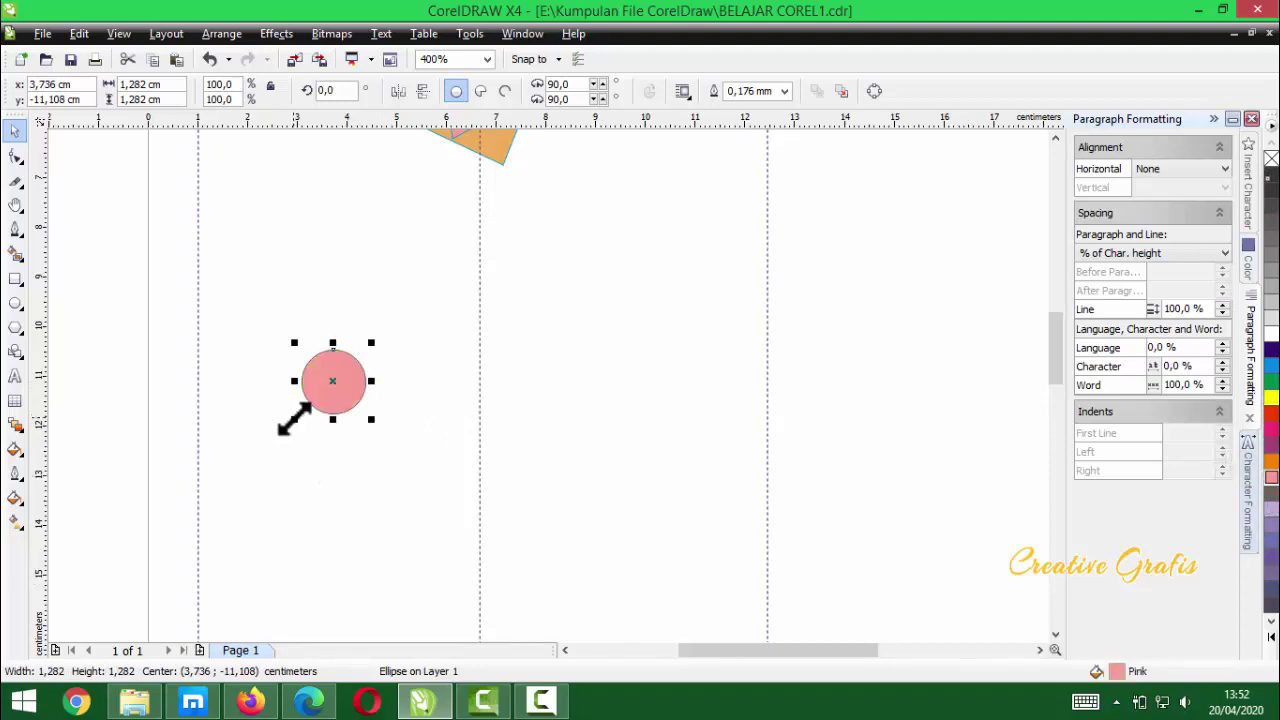
pyautogui.scroll(1, 290, 420)
pyautogui.scroll(-1, 591, 400)
pyautogui.moveTo(577, 351); pyautogui.dragTo(491, 332)
pyautogui.moveTo(505, 328); pyautogui.dragTo(527, 332)
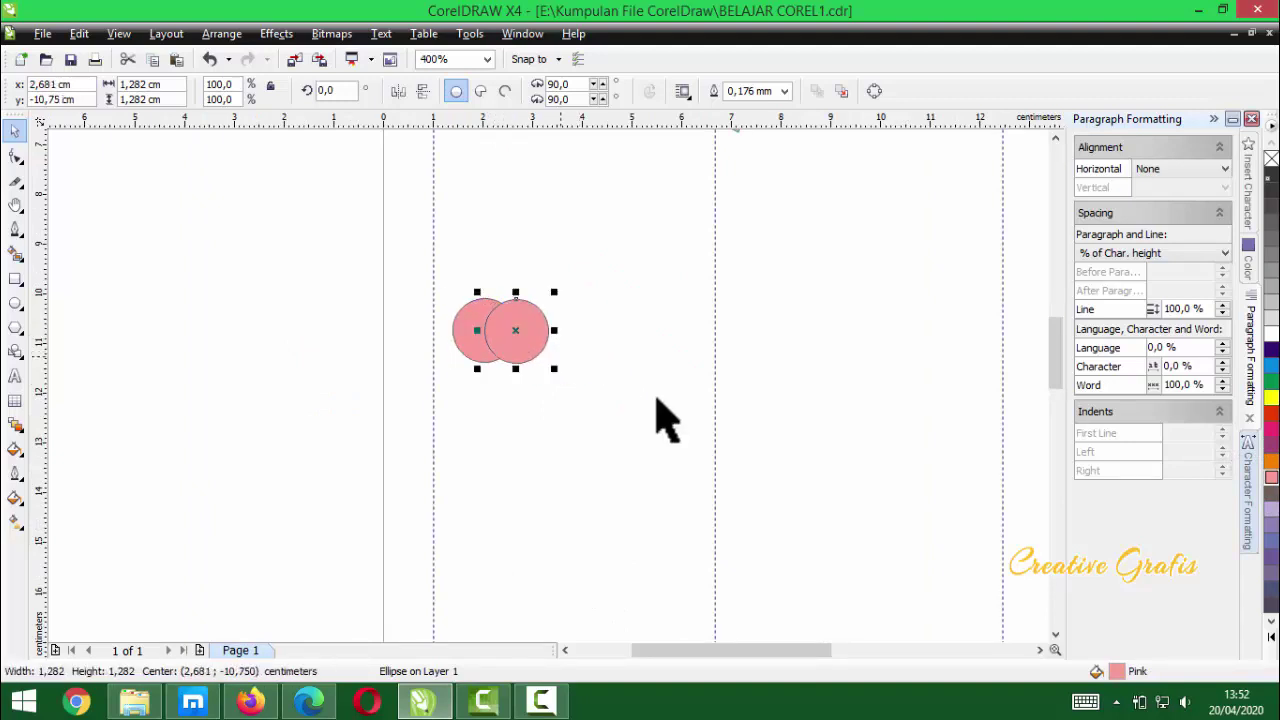
pyautogui.click(680, 458)
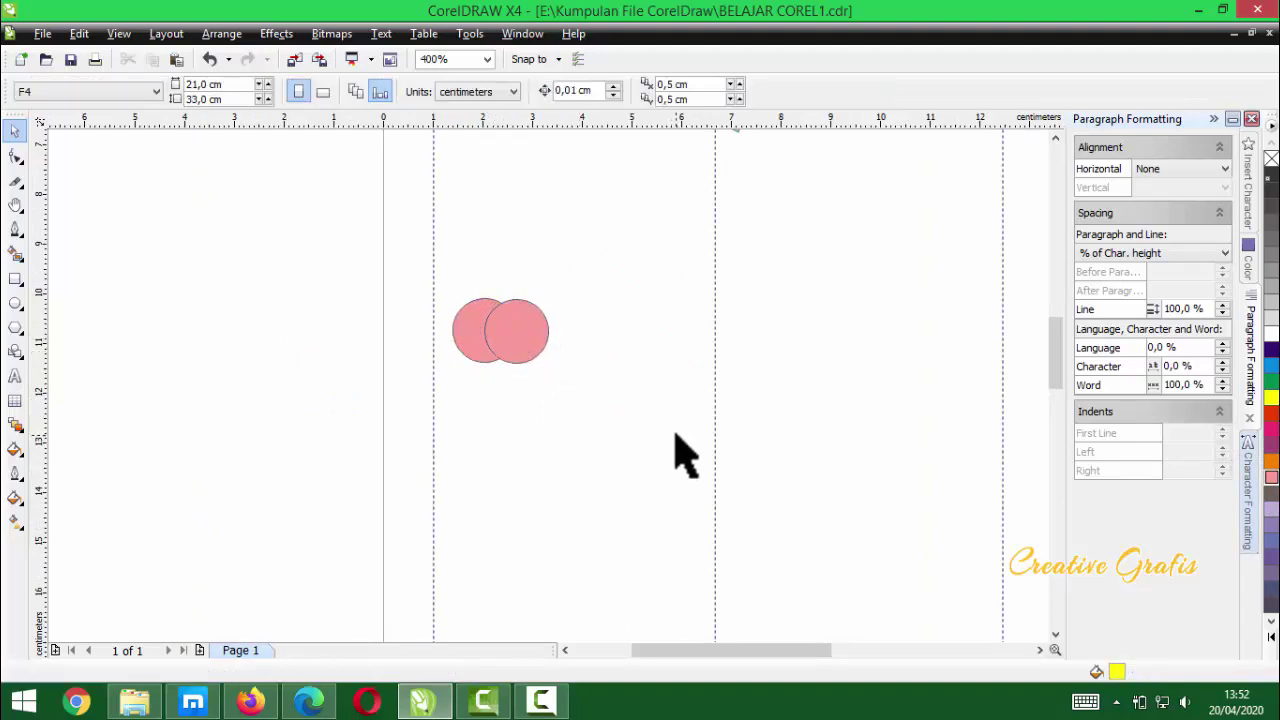
# - Duplicate the second pink circle seven times to form a diagonal row reaching about 6.18, -7.25 cm
pyautogui.click(500, 315)
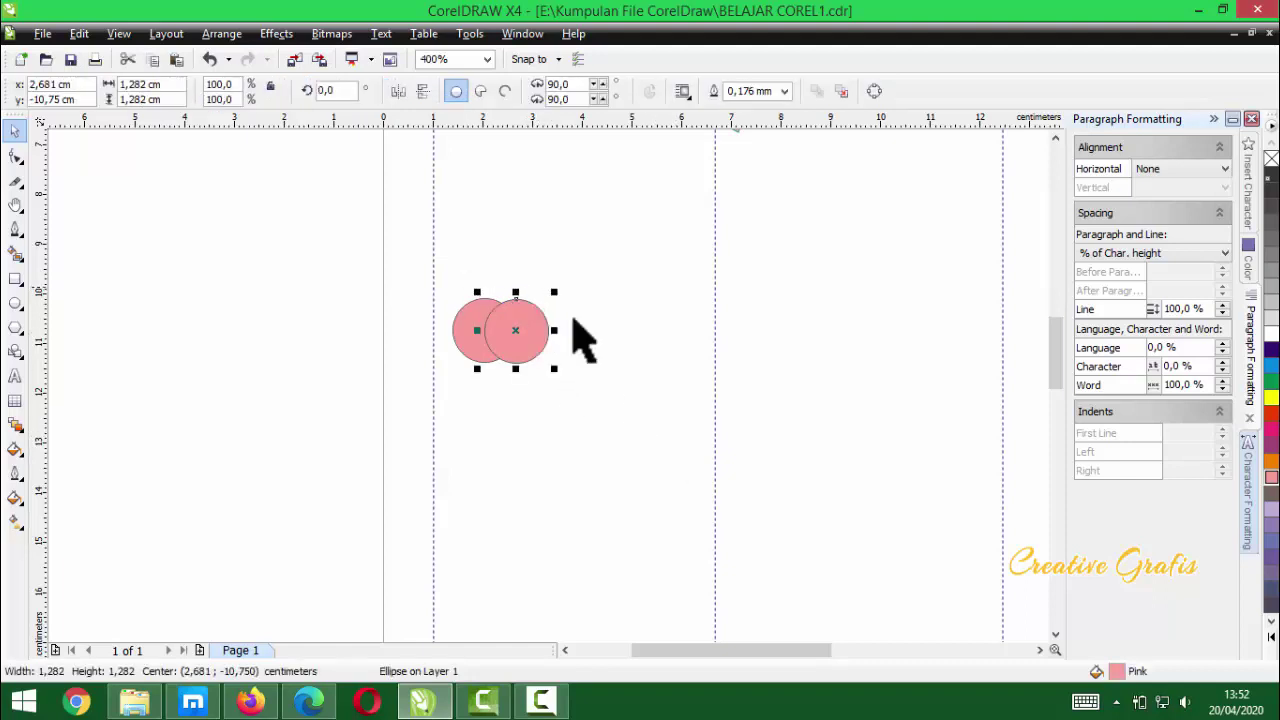
pyautogui.hotkey('ctrl', 'd')
pyautogui.hotkey('ctrl', 'd')
pyautogui.hotkey('ctrl', 'd')
pyautogui.hotkey('ctrl', 'd')
pyautogui.hotkey('ctrl', 'd')
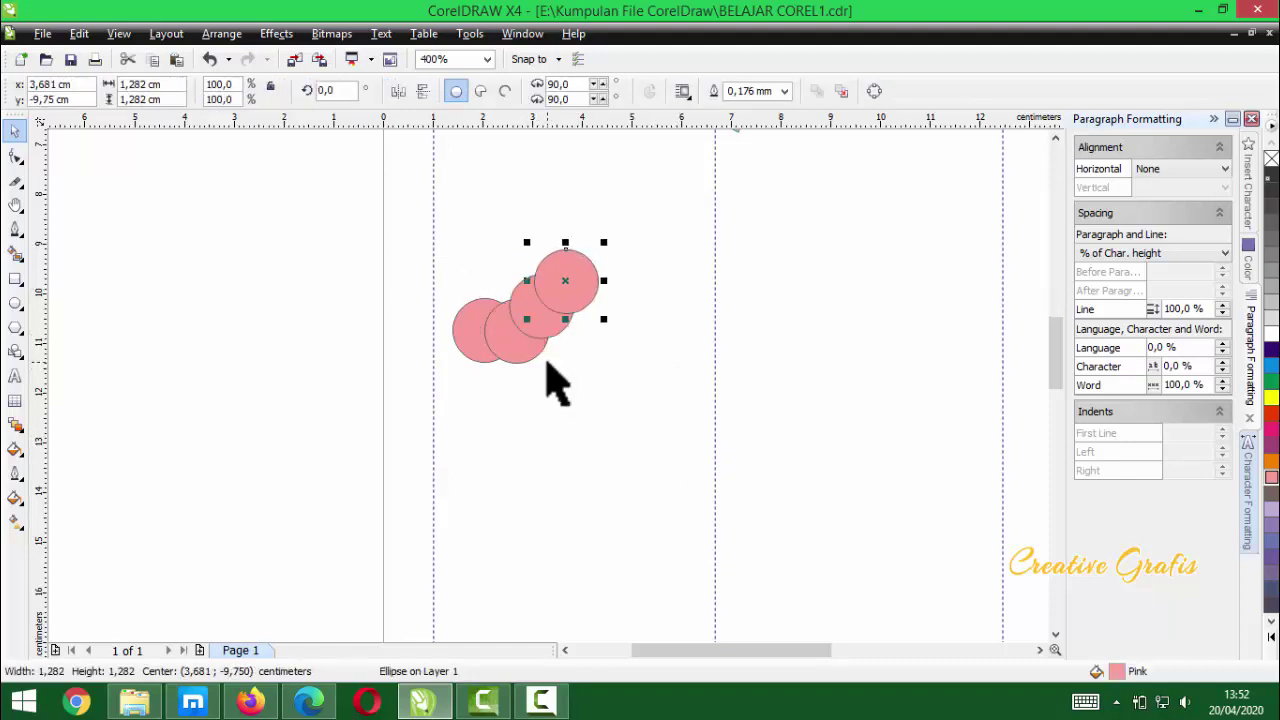
pyautogui.hotkey('ctrl', 'd')
pyautogui.scroll(-3, 540, 370)
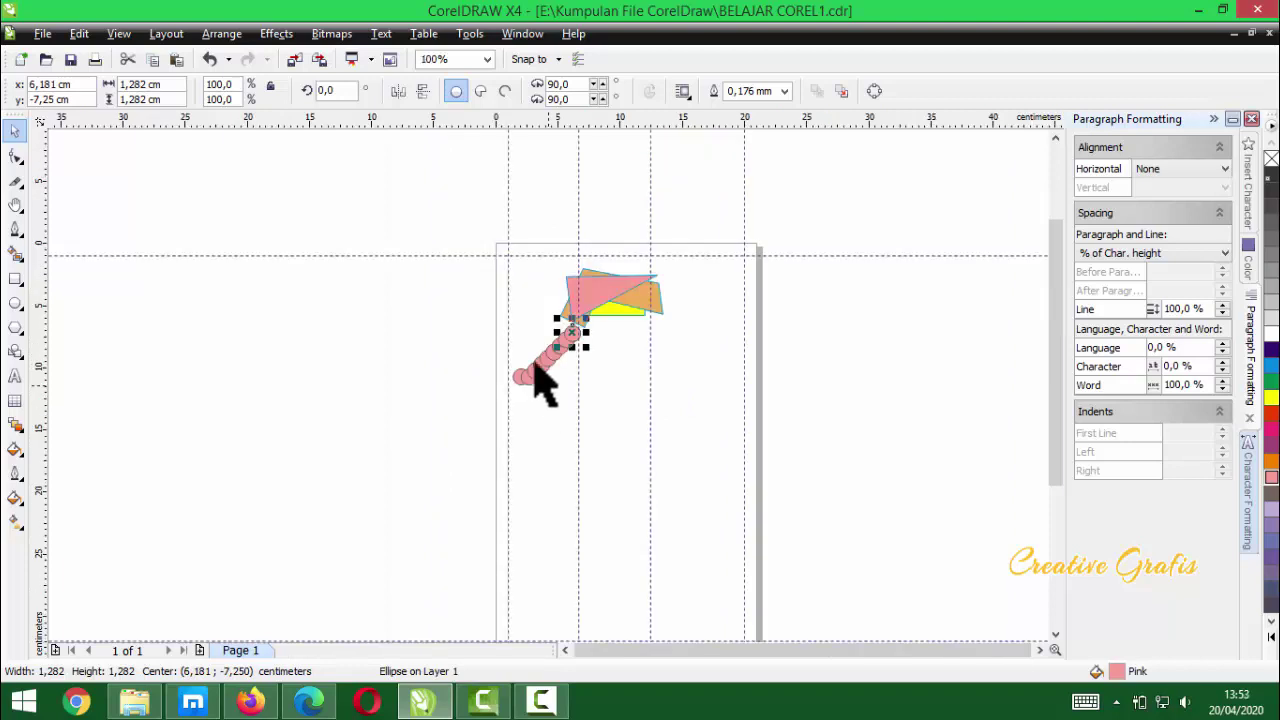
# - Select all the pink circles and centre them horizontally and vertically so they stack on the first circle
pyautogui.scroll(2, 540, 375)
pyautogui.moveTo(390, 251); pyautogui.dragTo(667, 507)
pyautogui.press('c')
pyautogui.press('e')
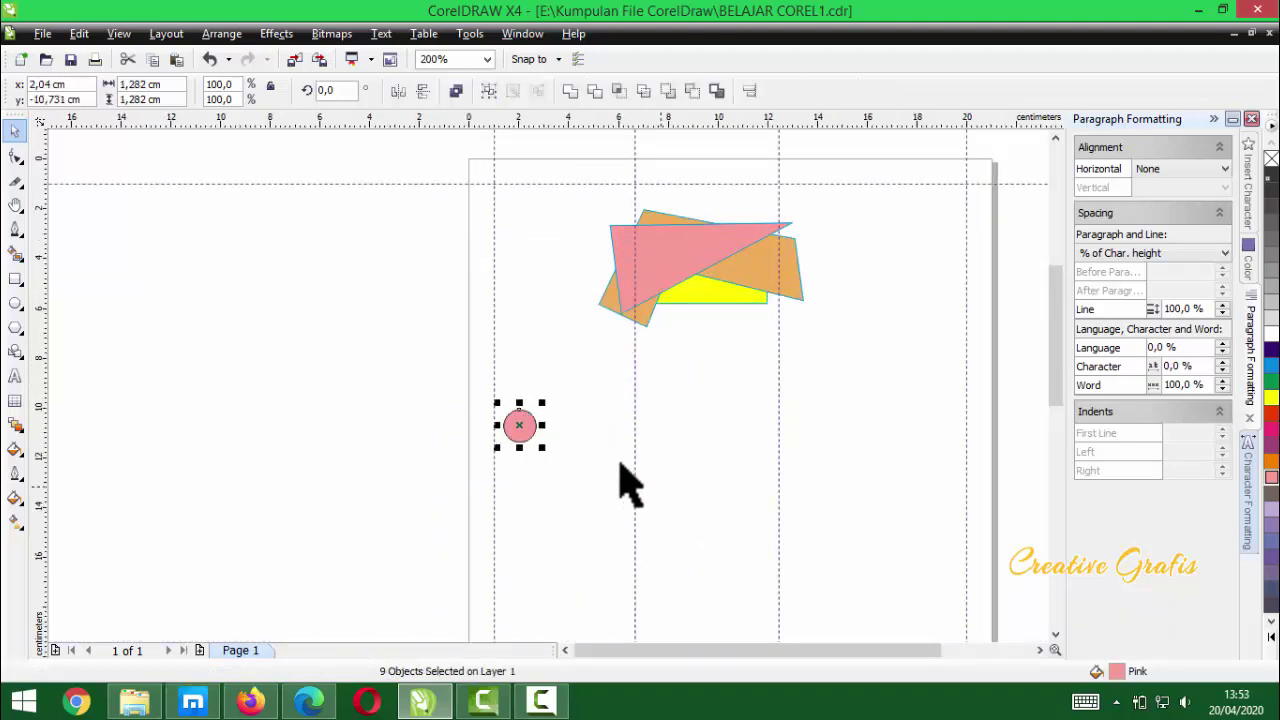
pyautogui.scroll(6, 546, 390)
pyautogui.click(440, 404)
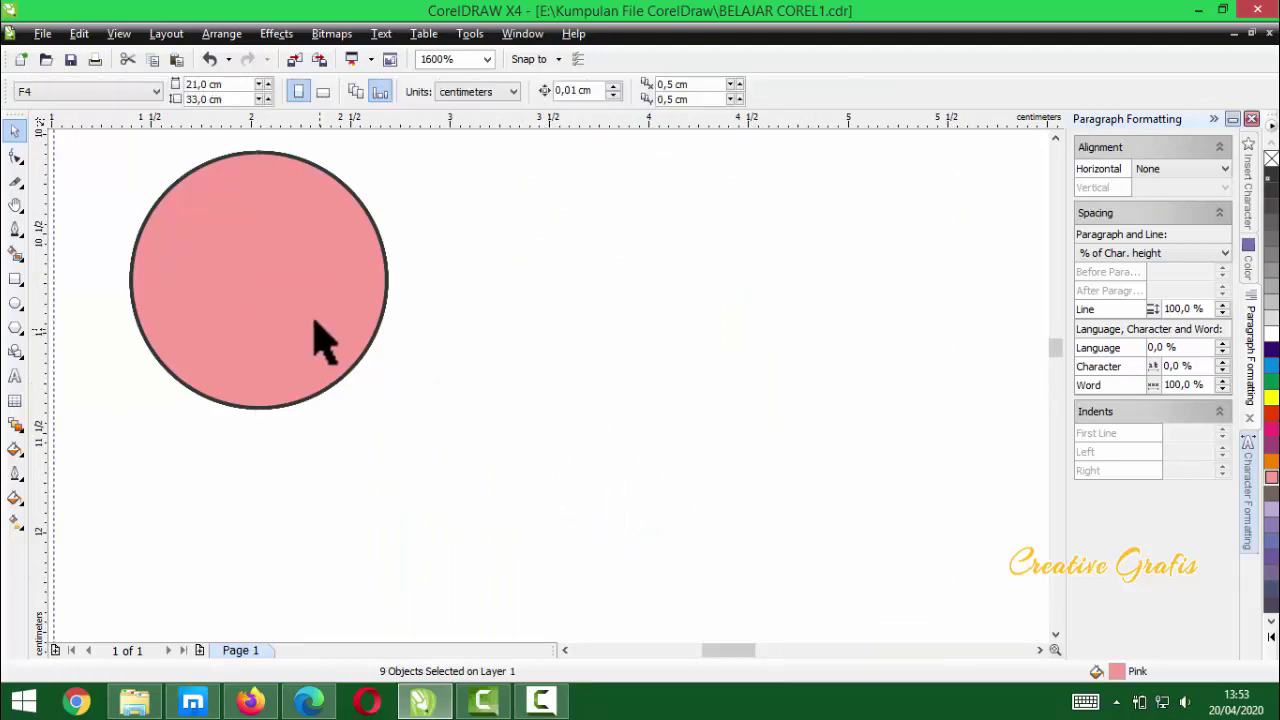
pyautogui.scroll(2, 551, 403)
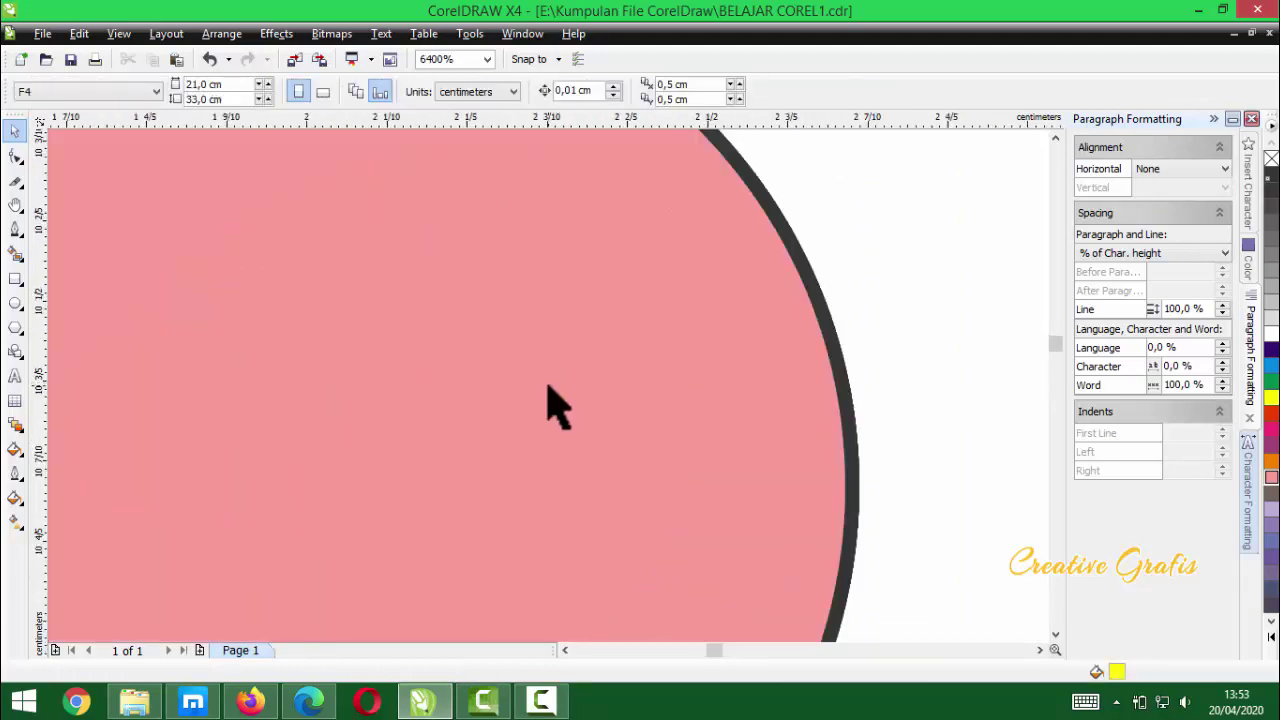
pyautogui.scroll(-2, 551, 403)
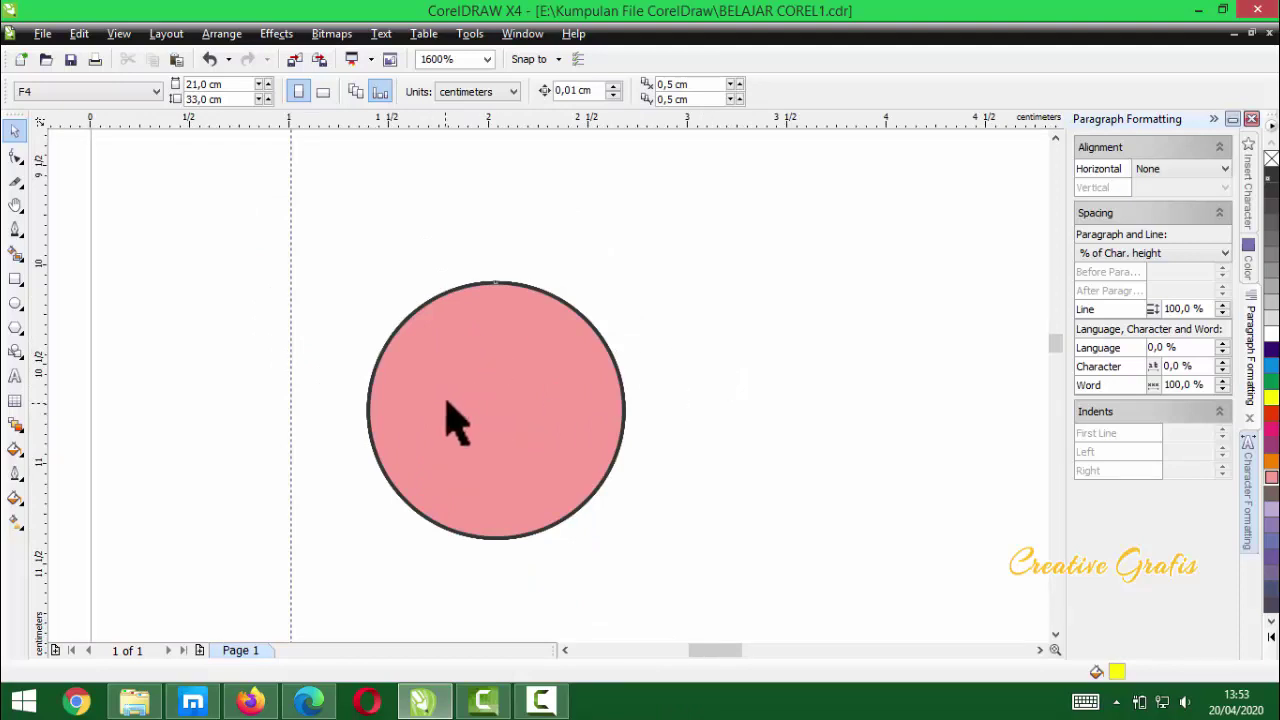
# - Move the stacked circles apart one by one into a rough ring about 3.97 cm wide and 3.30 cm high
pyautogui.moveTo(449, 410); pyautogui.dragTo(609, 420)
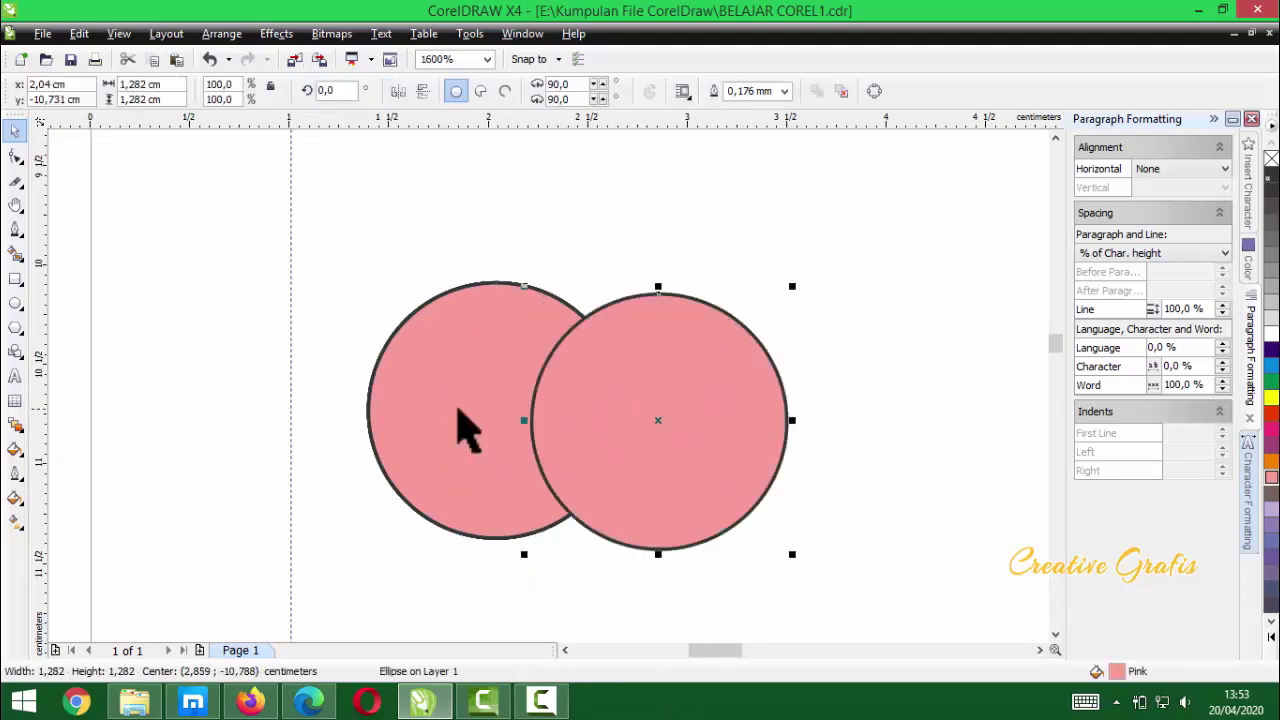
pyautogui.moveTo(457, 411); pyautogui.dragTo(228, 410)
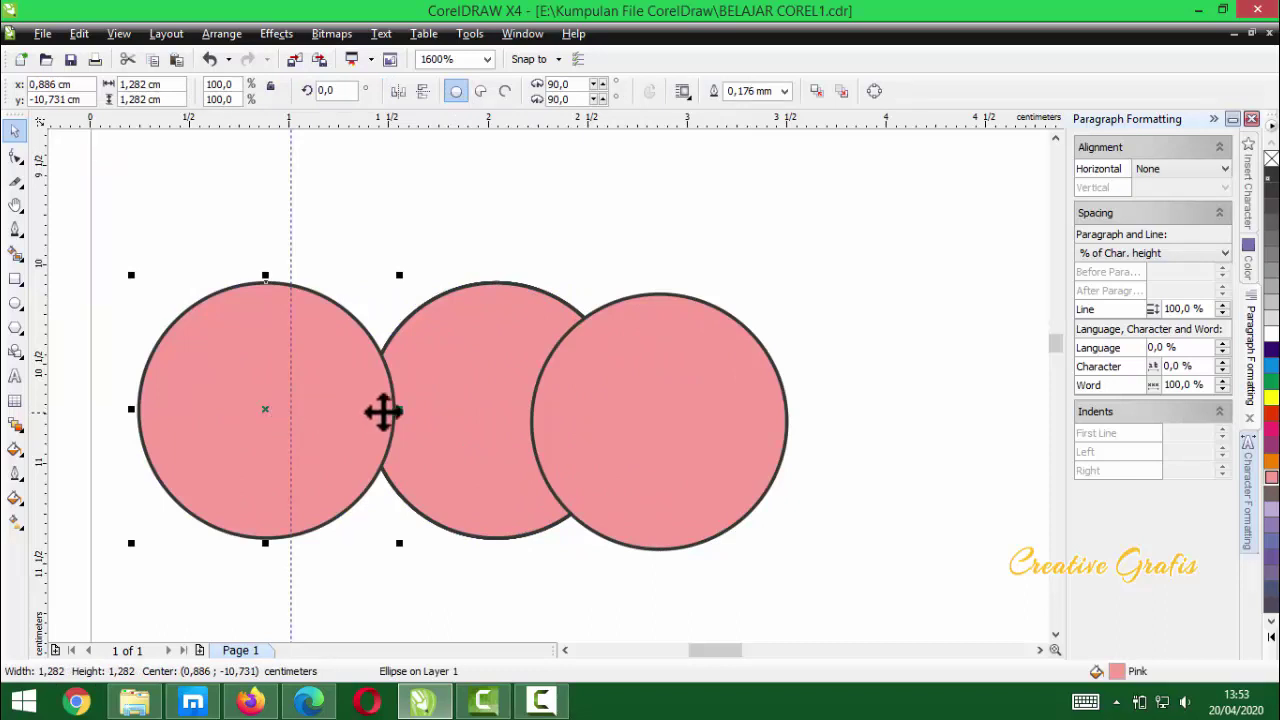
pyautogui.moveTo(480, 318); pyautogui.dragTo(473, 503)
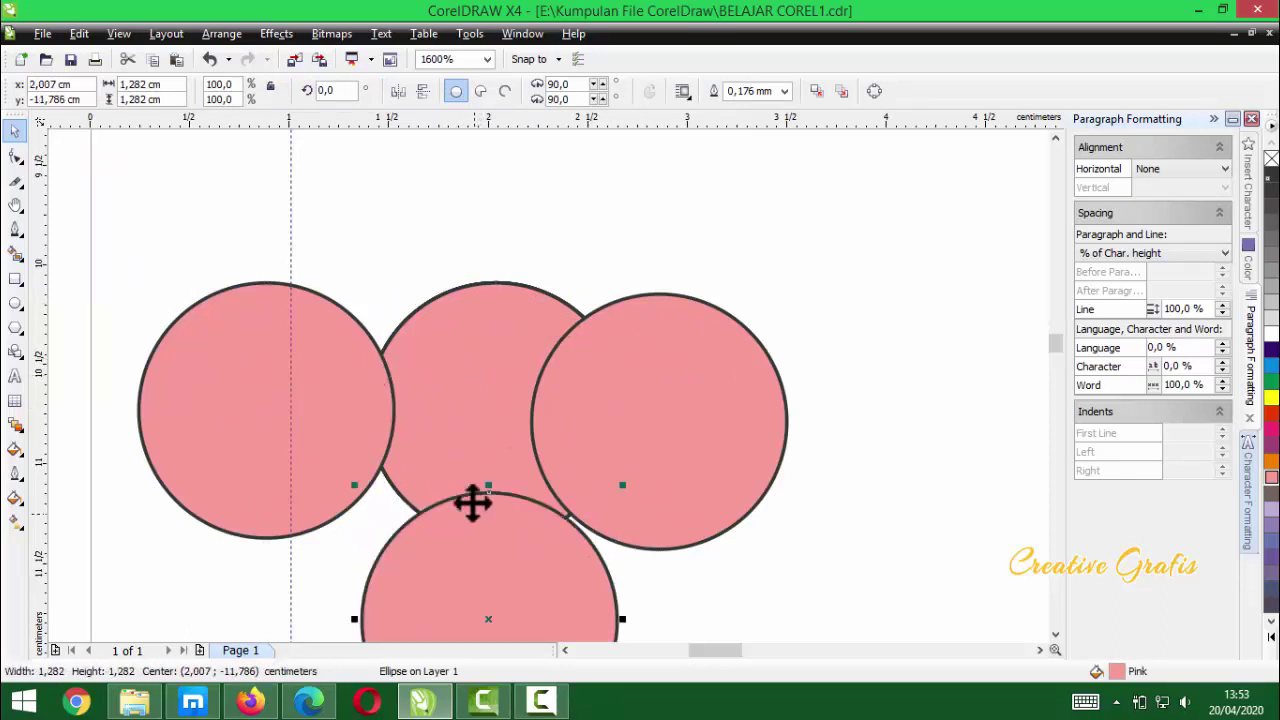
pyautogui.moveTo(457, 429); pyautogui.dragTo(445, 225)
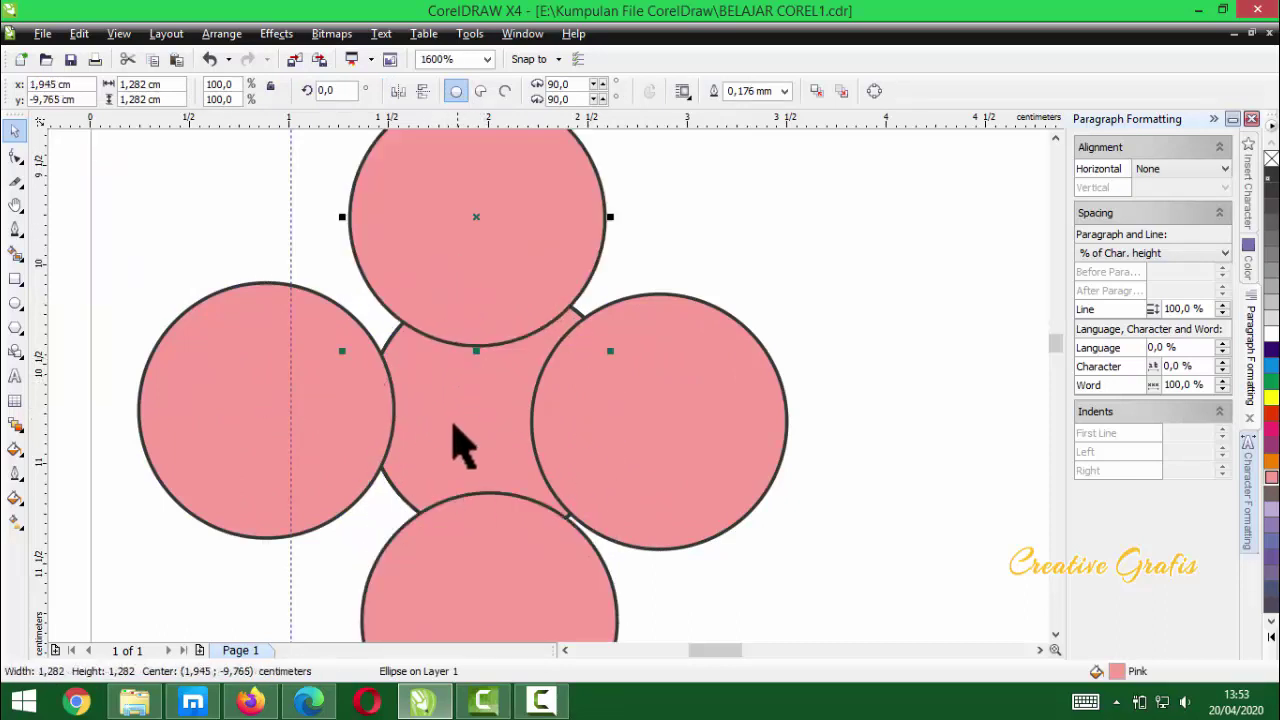
pyautogui.moveTo(460, 440); pyautogui.dragTo(691, 270)
pyautogui.moveTo(410, 379); pyautogui.dragTo(245, 245)
pyautogui.moveTo(400, 440); pyautogui.dragTo(215, 575)
pyautogui.moveTo(500, 449); pyautogui.dragTo(625, 514)
pyautogui.moveTo(449, 414); pyautogui.dragTo(757, 372)
pyautogui.press('F3')
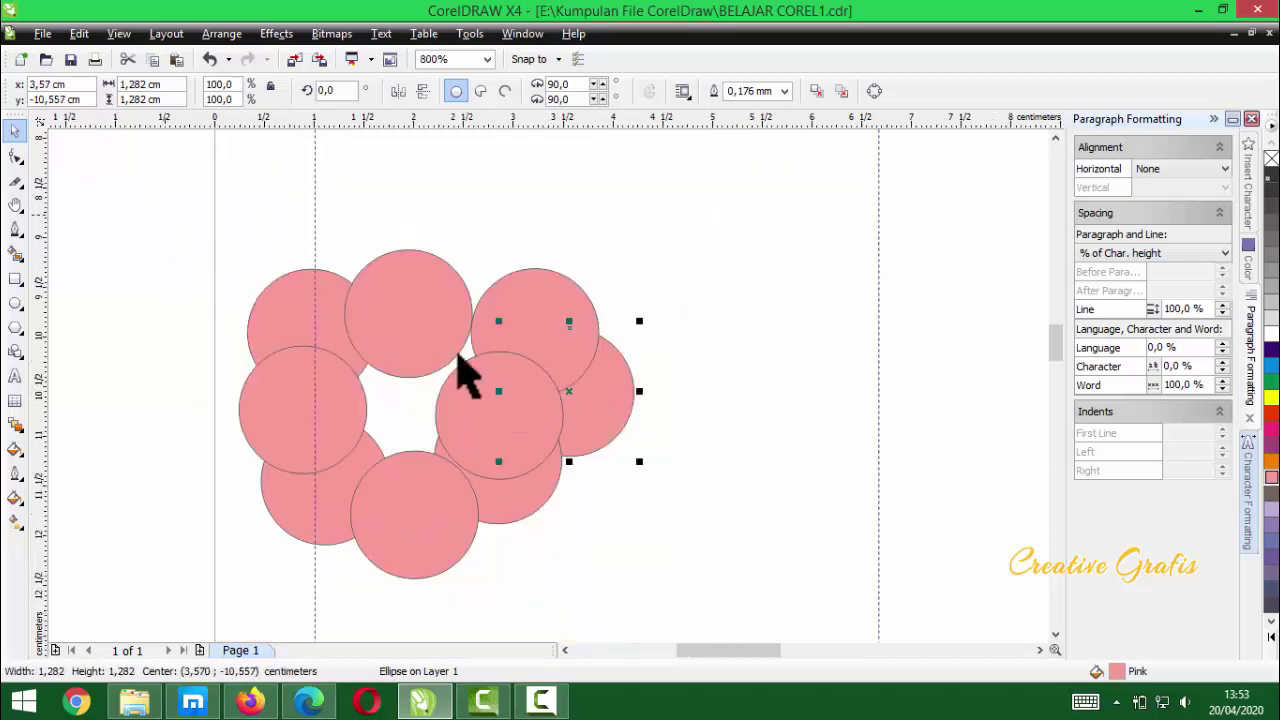
# - Select all nine pink circles, centre them along one horizontal line and align their right edges to stack them again
pyautogui.moveTo(171, 220); pyautogui.dragTo(707, 600)
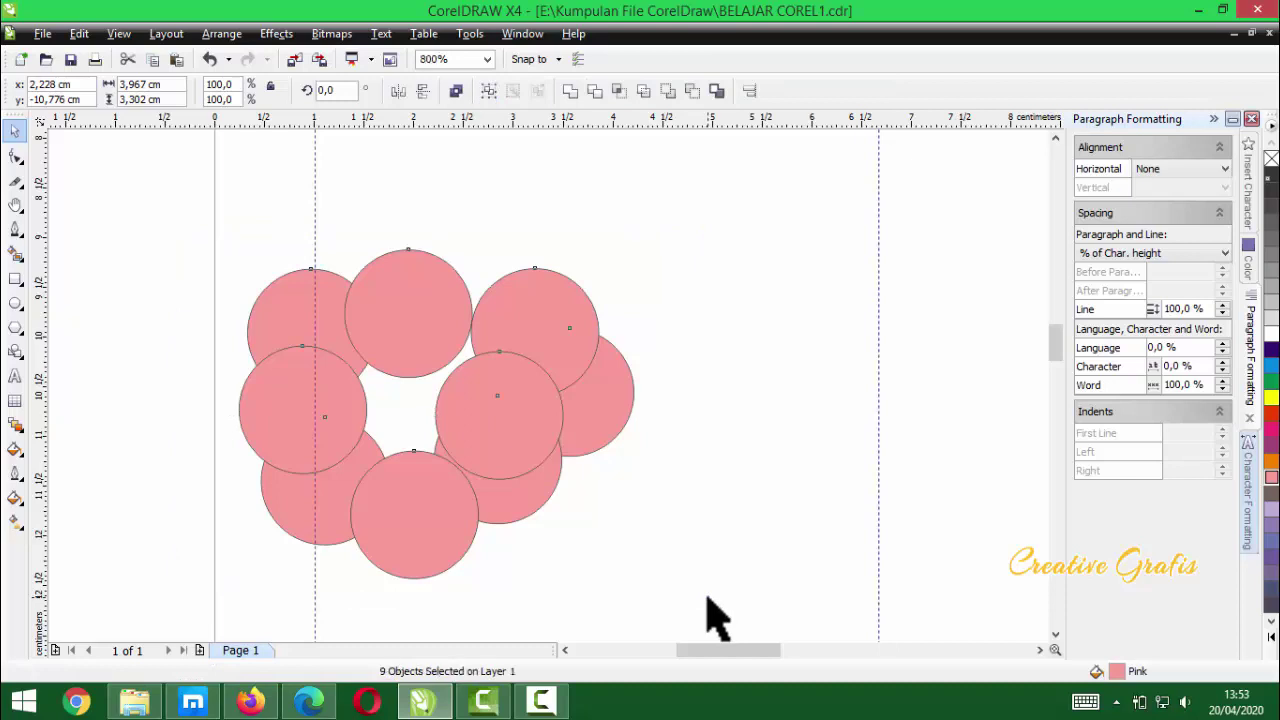
pyautogui.press('e')
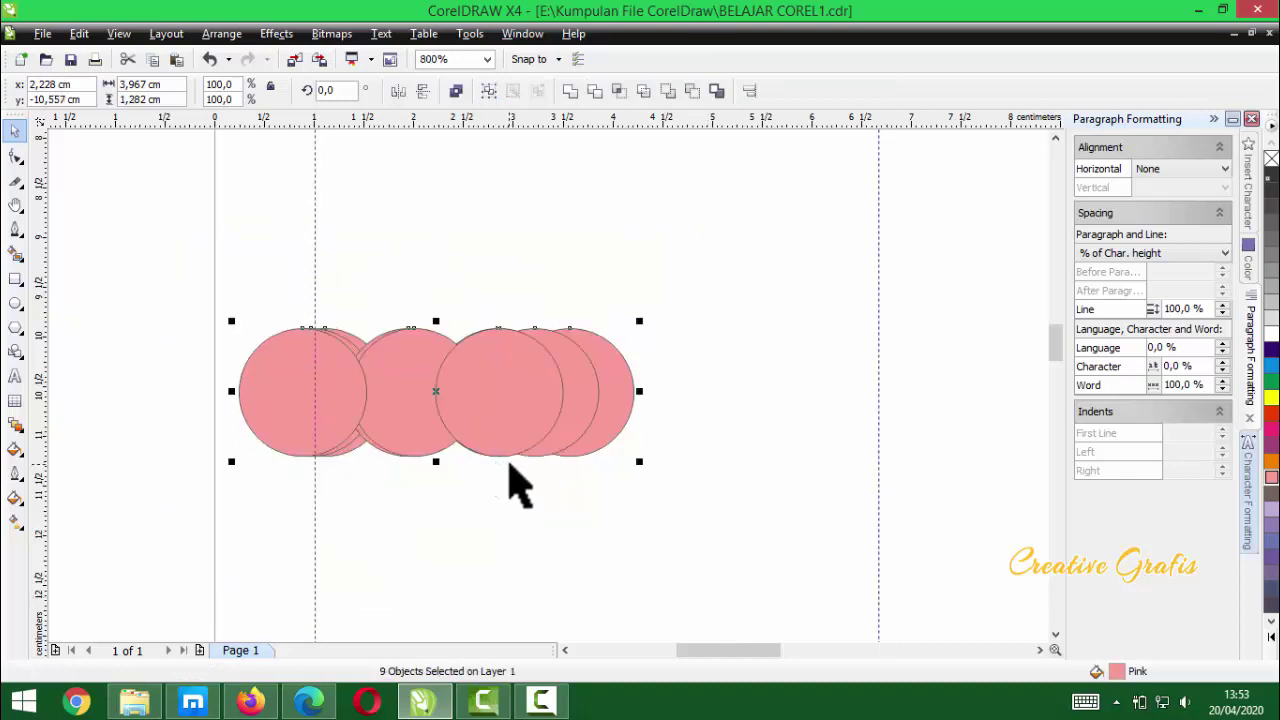
pyautogui.press('r')
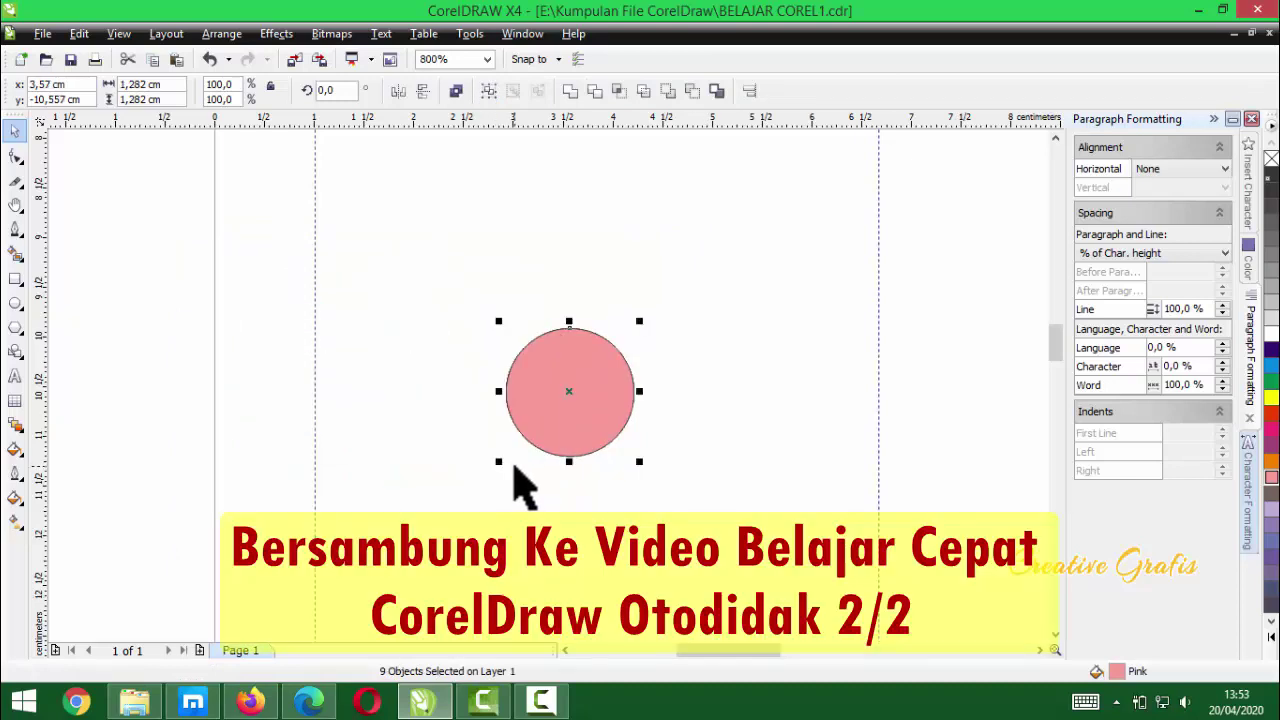
pyautogui.scroll(1, 545, 432)
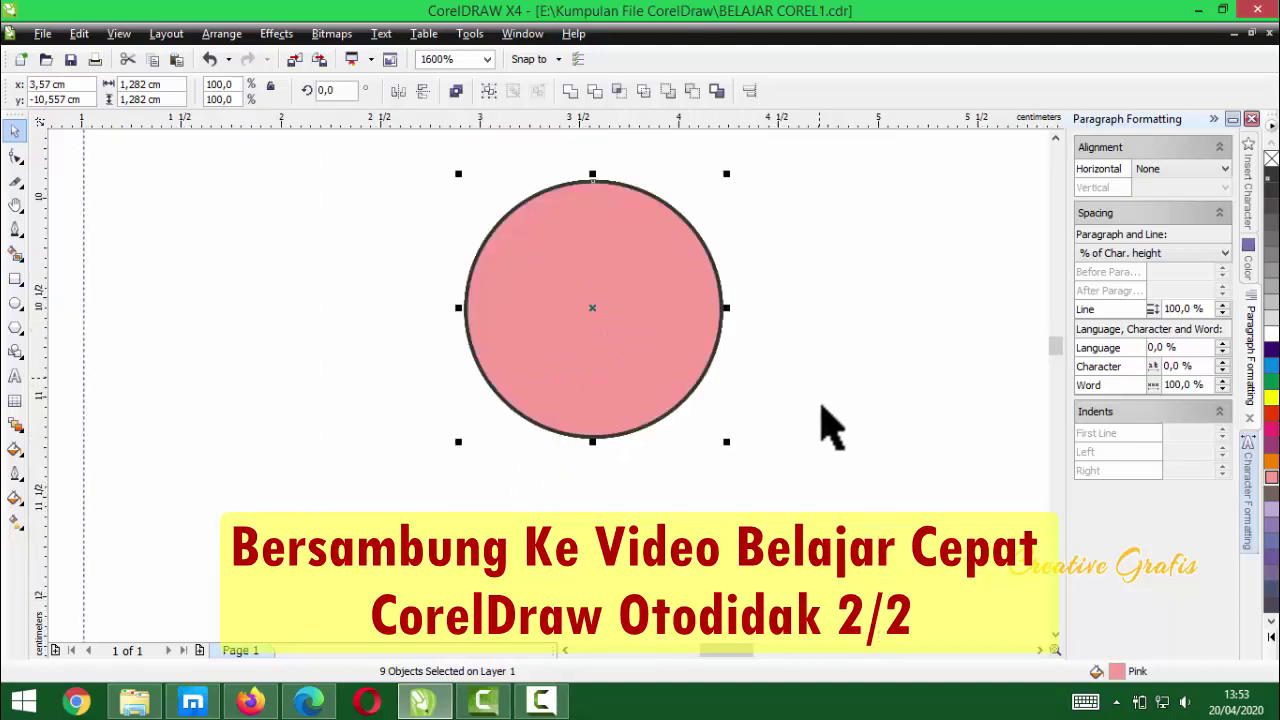
pyautogui.click(795, 414)
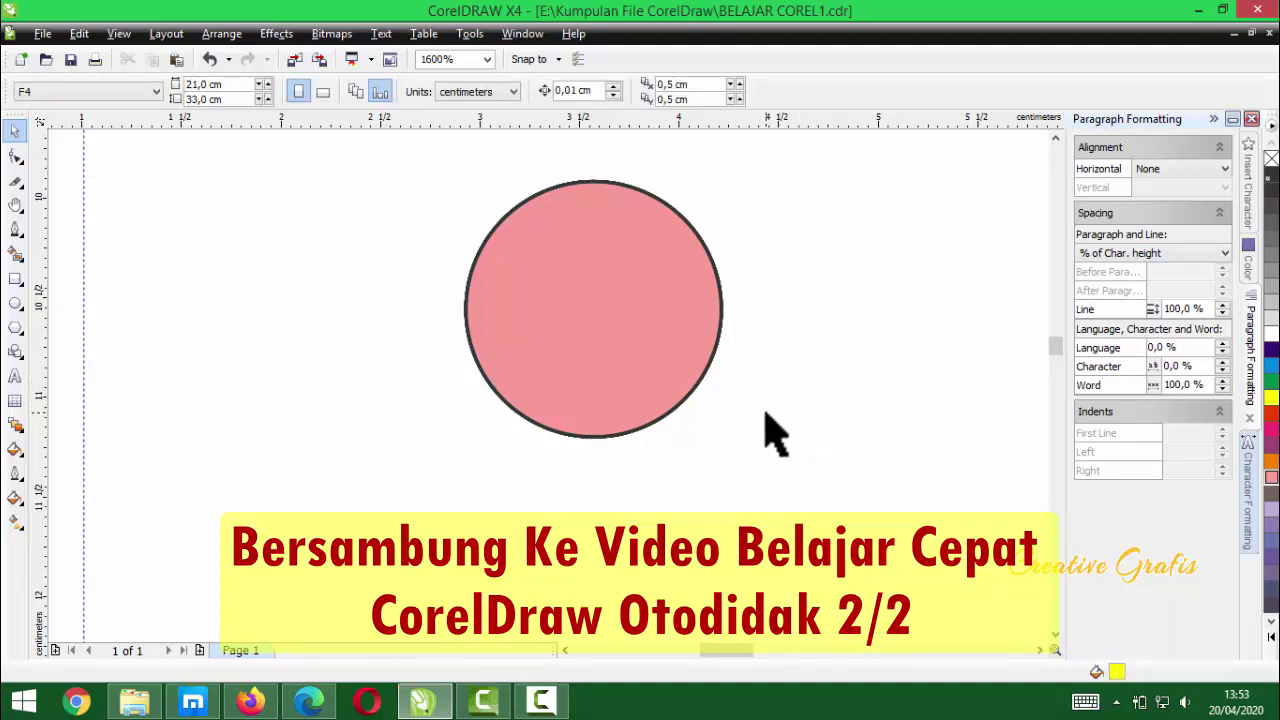
pyautogui.scroll(-1, 775, 435)
pyautogui.click(500, 368)
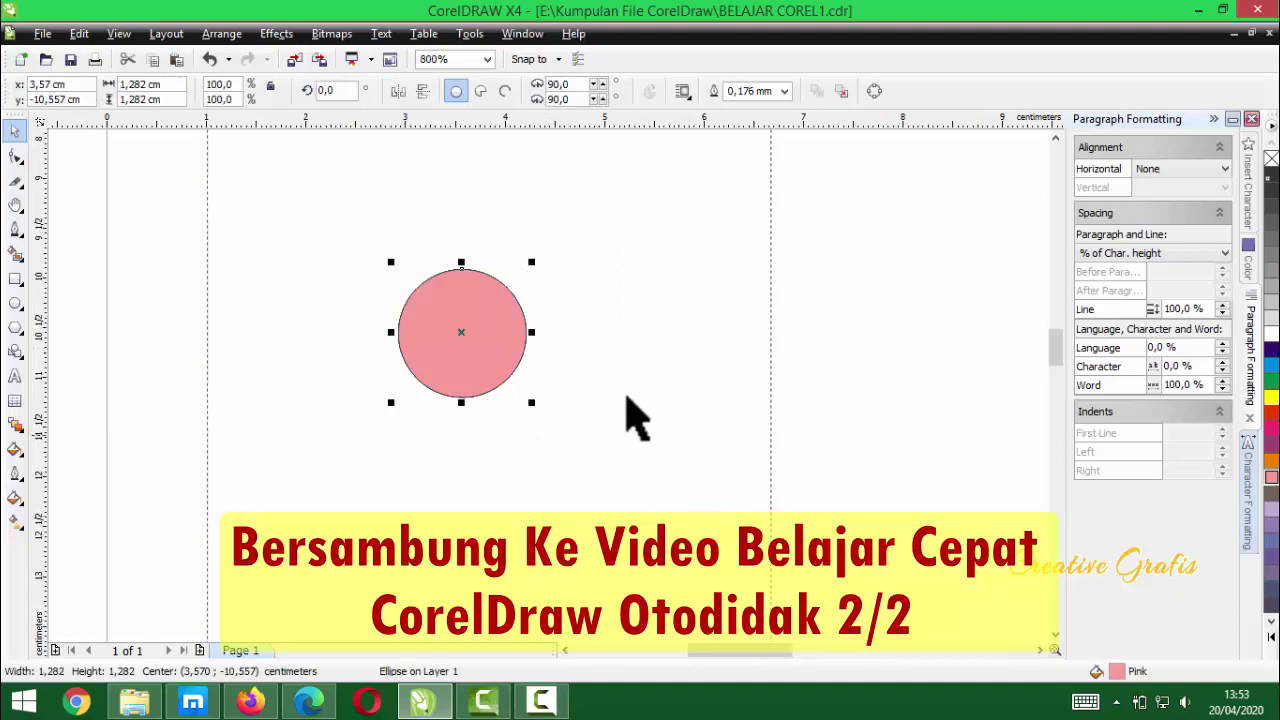